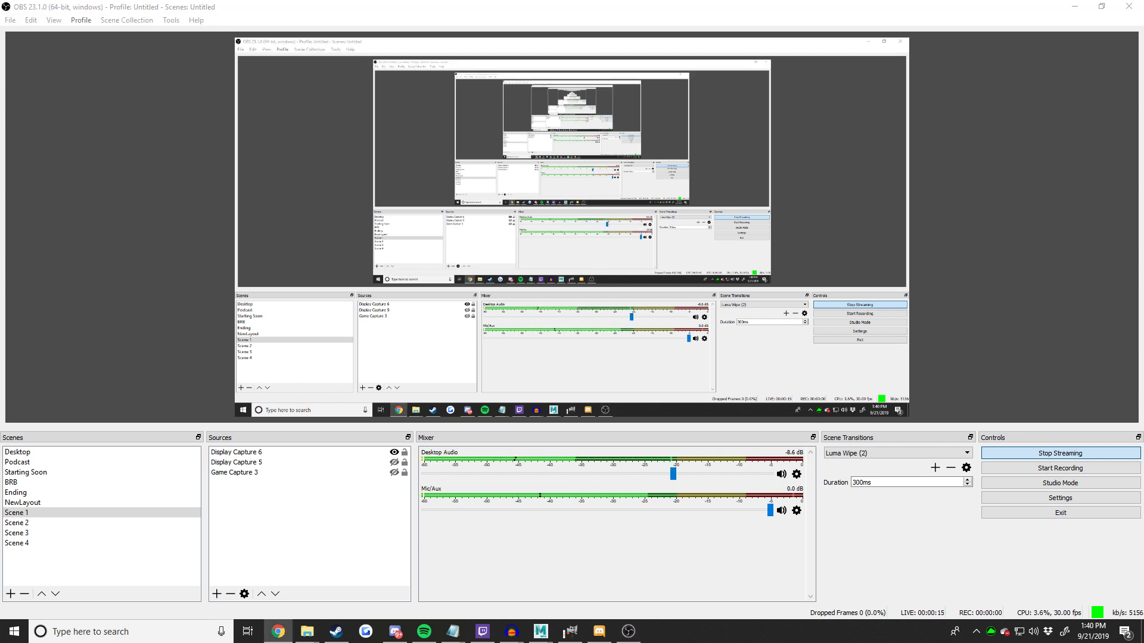
# Switch from OBS to the Maya scene and close the Node Editor window.
pyautogui.hotkey('alt', 'Tab')
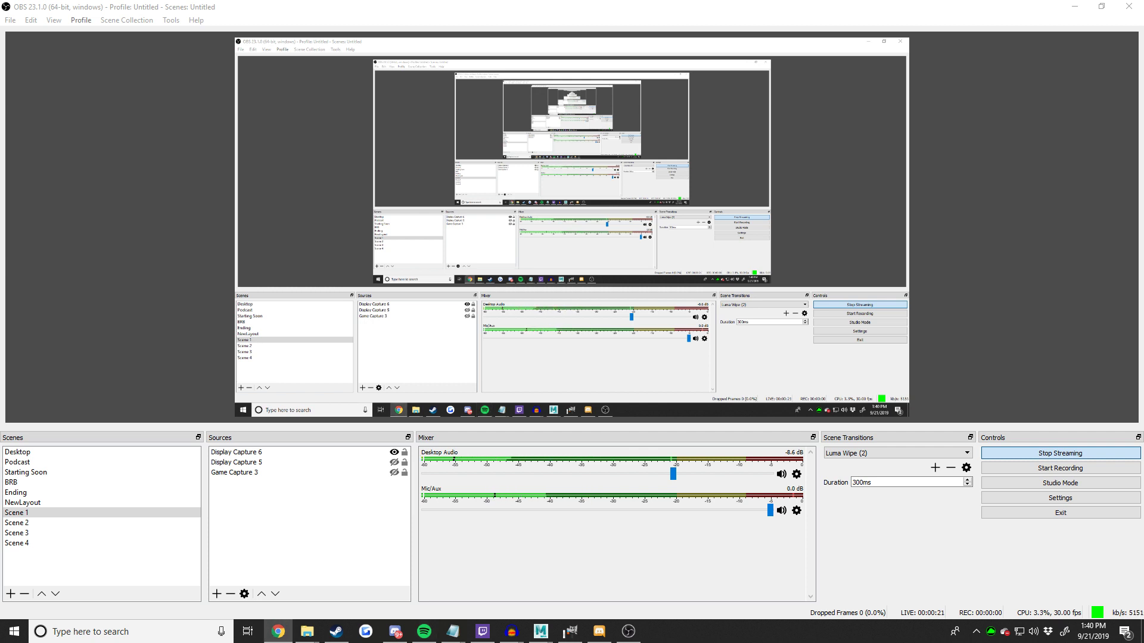
pyautogui.hotkey('alt', 'Tab')
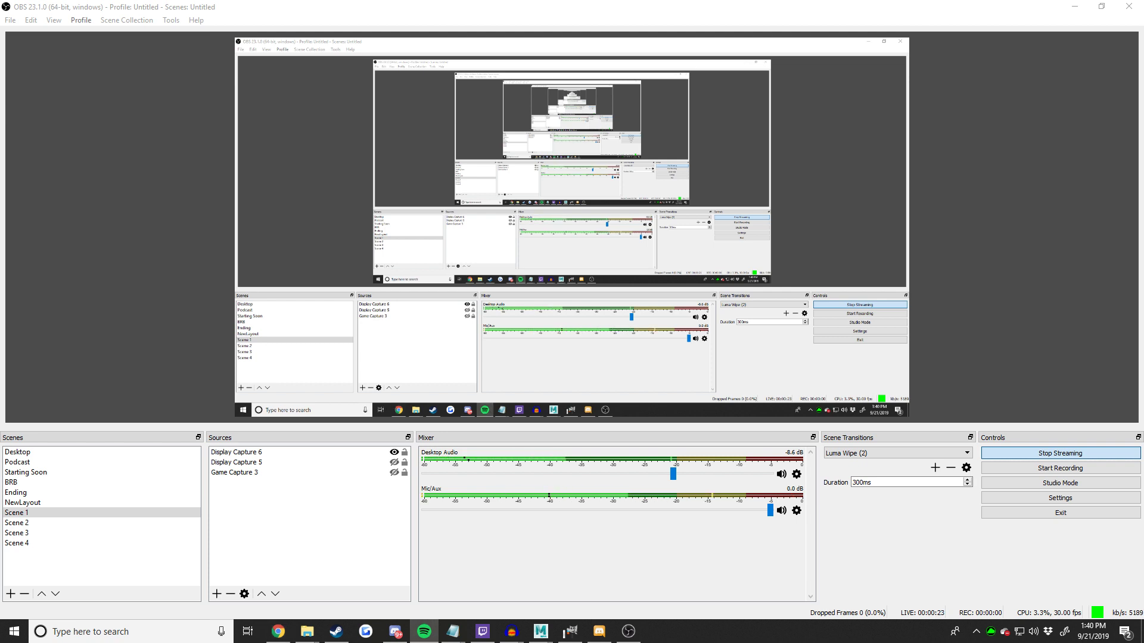
pyautogui.hotkey('alt', 'Tab')
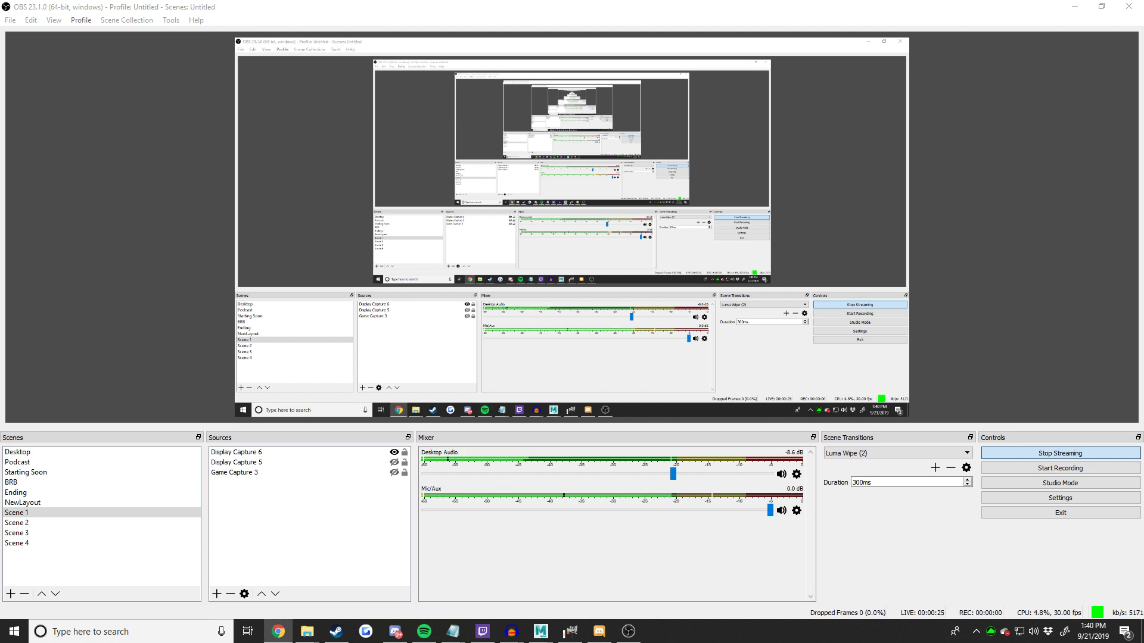
pyautogui.click(1074, 5)
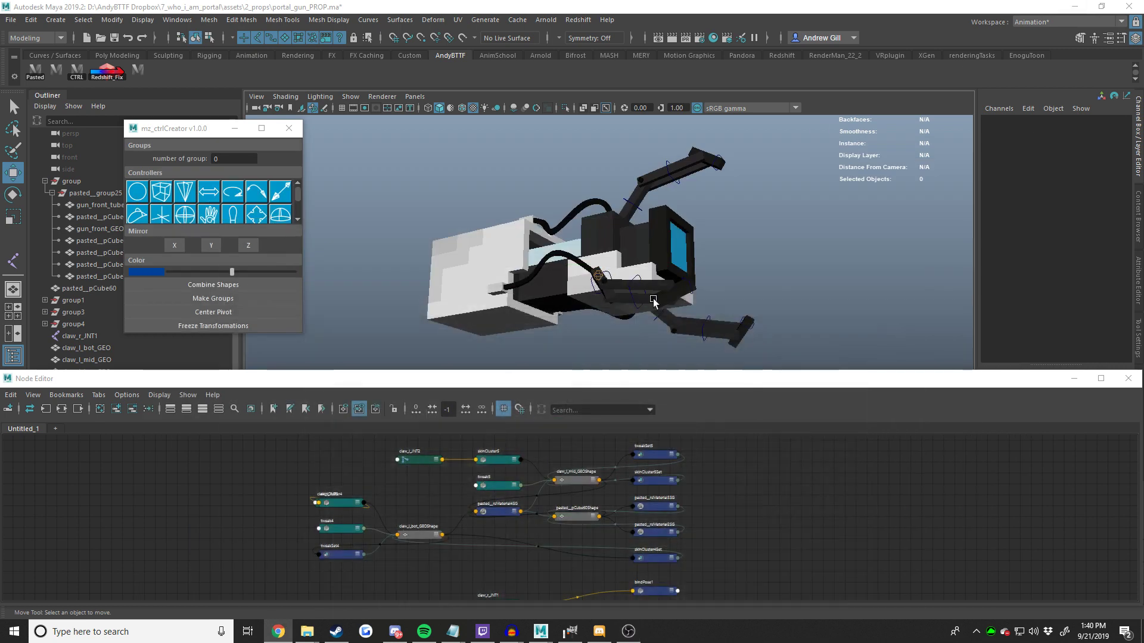
pyautogui.click(1127, 378)
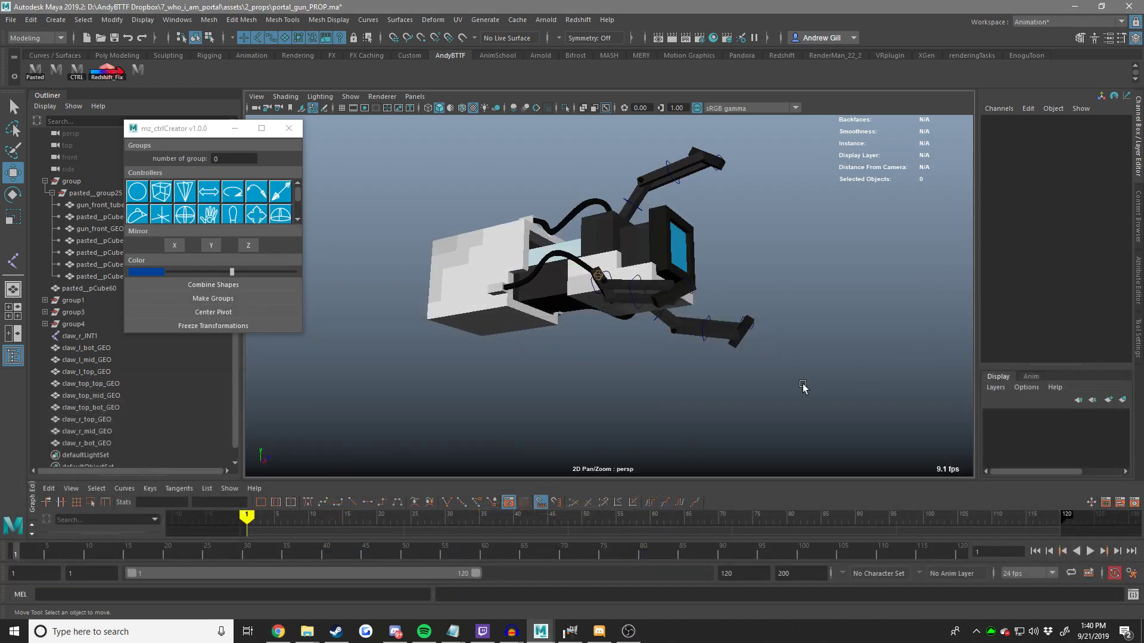
# Try rotating the top claw's base control curve around X, then undo the rotation.
pyautogui.keyDown('alt'); pyautogui.moveTo(803, 386); pyautogui.dragTo(703, 398); pyautogui.keyUp('alt')
pyautogui.keyDown('alt'); pyautogui.moveTo(817, 327); pyautogui.dragTo(770, 408, button='middle'); pyautogui.keyUp('alt')
pyautogui.click(748, 315)
pyautogui.press('f')
pyautogui.scroll(-5, 733, 324)
pyautogui.press('e')
pyautogui.press('w')
pyautogui.keyDown('alt'); pyautogui.moveTo(560, 307); pyautogui.dragTo(742, 247); pyautogui.keyUp('alt')
pyautogui.click(560, 195)
pyautogui.press('e')
pyautogui.moveTo(560, 189); pyautogui.dragTo(546, 227, button='middle')
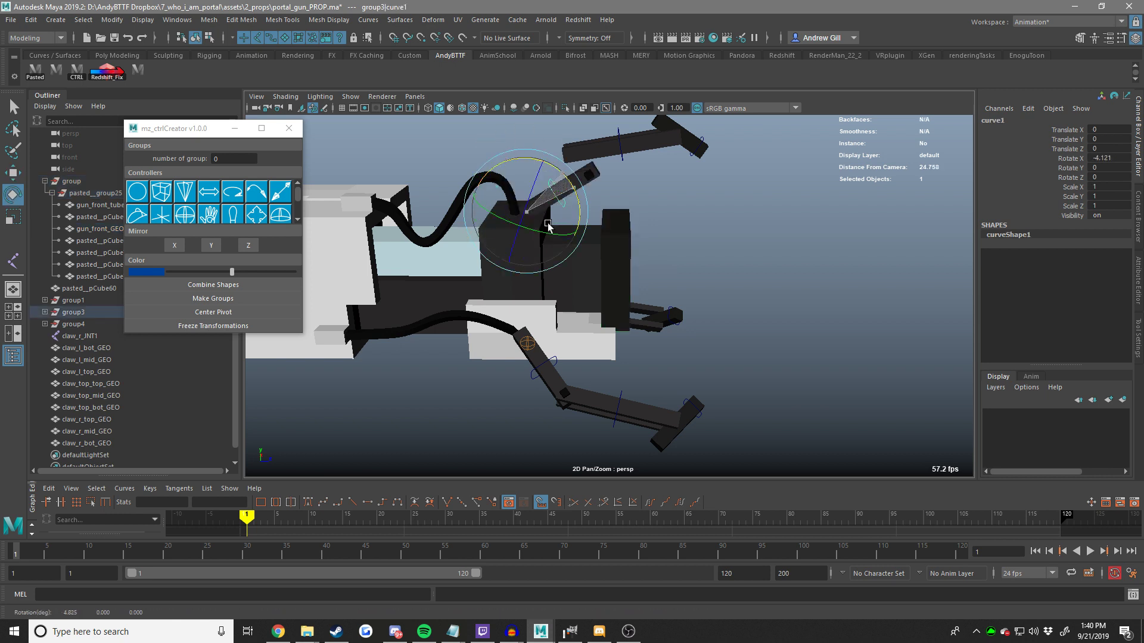
pyautogui.hotkey('ctrl', 'z')
# Try rotating the top claw's middle control curve, then undo the change.
pyautogui.click(622, 157)
pyautogui.moveTo(621, 157); pyautogui.dragTo(749, 242, button='middle')
pyautogui.hotkey('ctrl', 'z')
pyautogui.moveTo(749, 242); pyautogui.dragTo(881, 281, button='middle')
pyautogui.hotkey('ctrl', 'z')
# Try rotating the top claw's tip control curve about -10 degrees around X, then undo it.
pyautogui.press('w')
pyautogui.click(725, 230)
pyautogui.press('e')
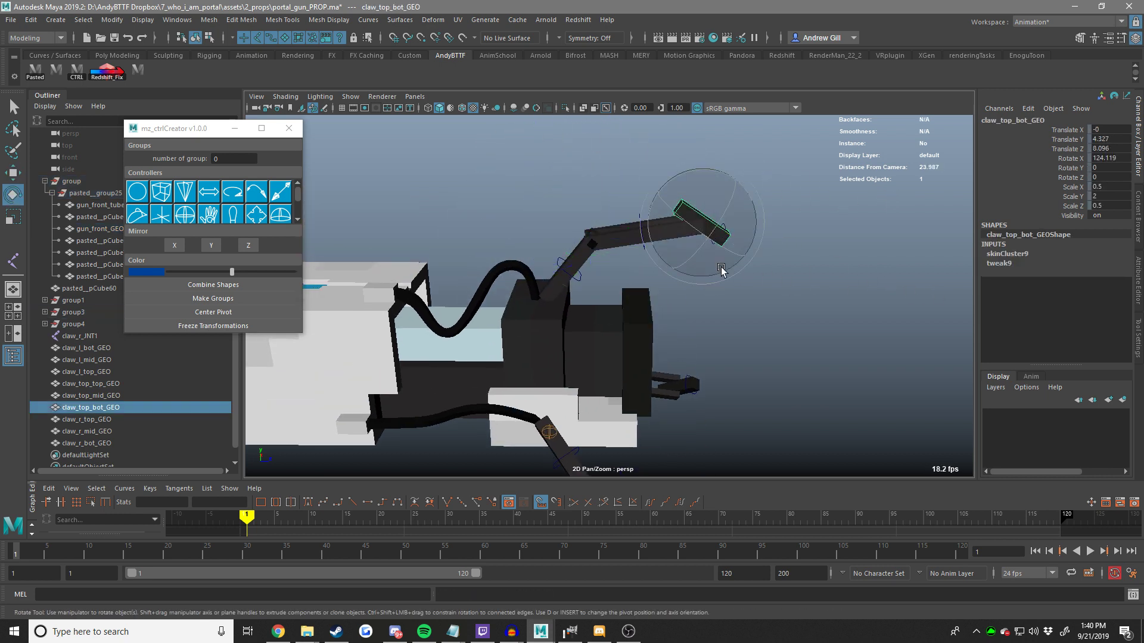
pyautogui.press('w')
pyautogui.click(744, 223)
pyautogui.click(715, 241)
pyautogui.press('e')
pyautogui.moveTo(719, 243); pyautogui.dragTo(753, 250, button='middle')
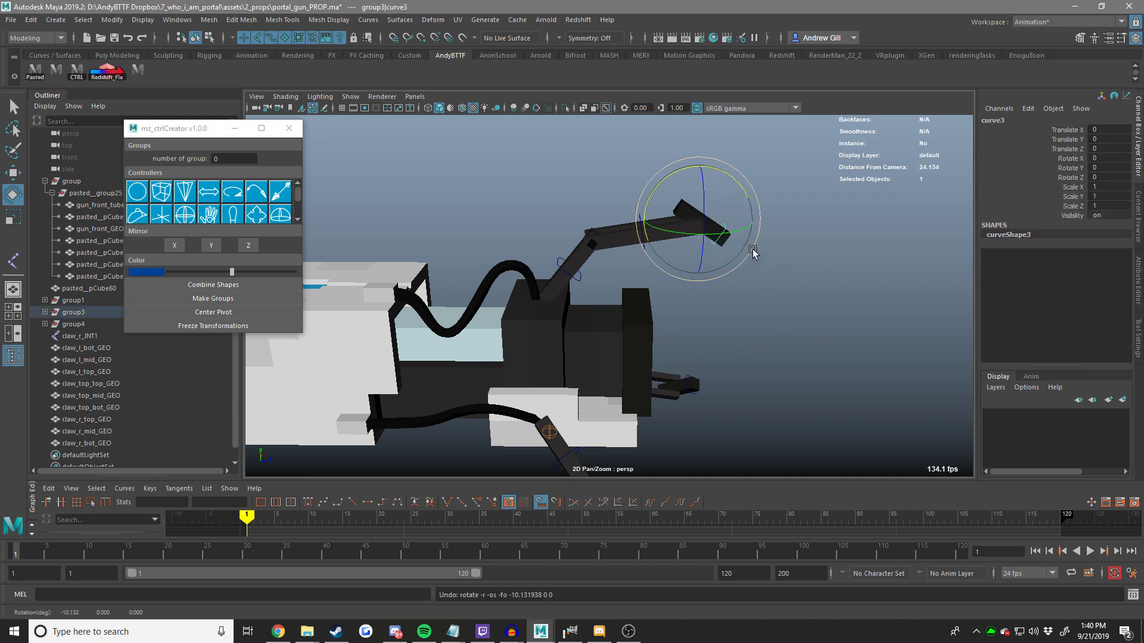
pyautogui.hotkey('ctrl', 'z')
# Delete the three control curves around the right claw's segments.
pyautogui.press('w')
pyautogui.scroll(-4, 655, 334)
pyautogui.keyDown('alt'); pyautogui.moveTo(605, 375); pyautogui.dragTo(577, 369); pyautogui.keyUp('alt')
pyautogui.scroll(3, 584, 315)
pyautogui.keyDown('shift'); pyautogui.click(532, 277); pyautogui.keyUp('shift')
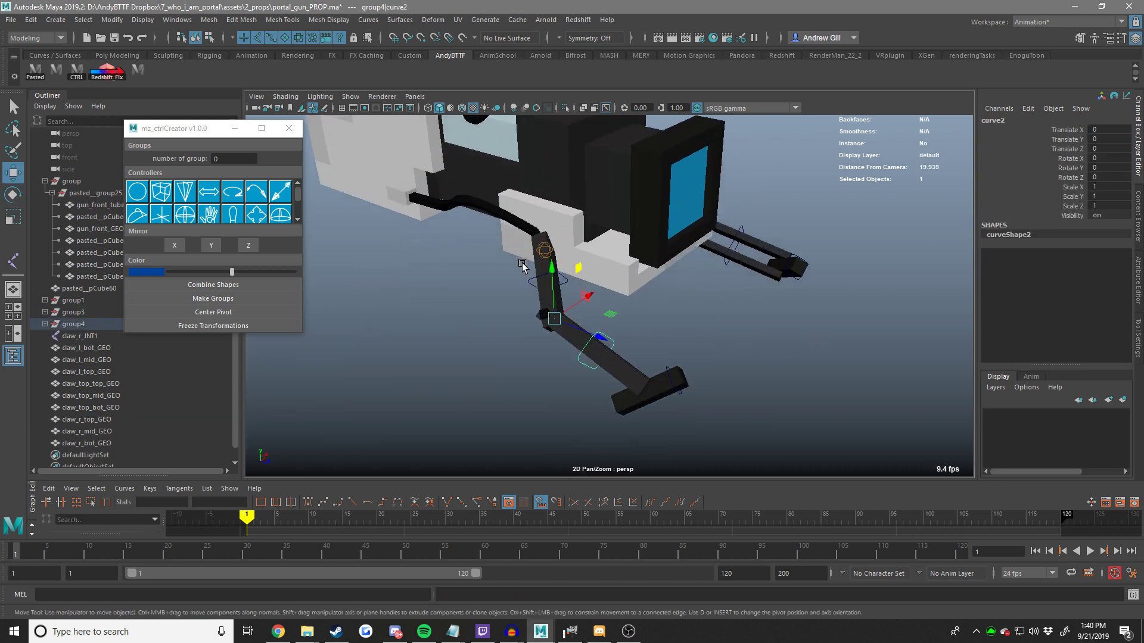
pyautogui.keyDown('shift'); pyautogui.click(668, 373); pyautogui.keyUp('shift')
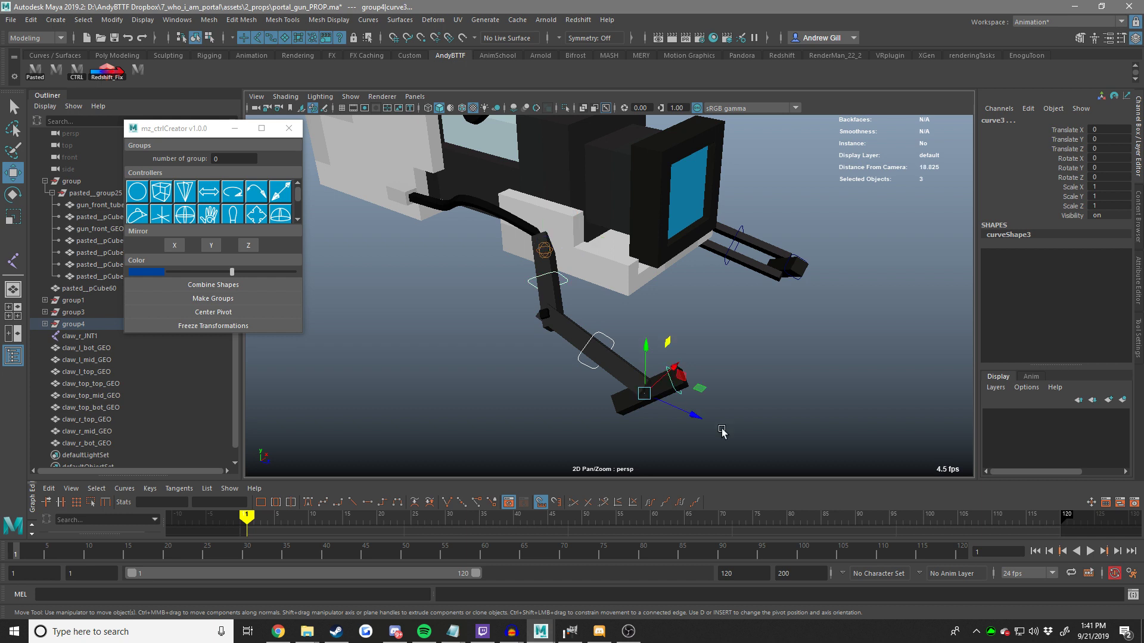
pyautogui.moveTo(772, 429); pyautogui.dragTo(791, 439, button='middle')
pyautogui.hotkey('ctrl', 'z')
pyautogui.press('Delete')
# Delete the joint claw_r_JNT1 at the base of the right claw.
pyautogui.click(613, 374)
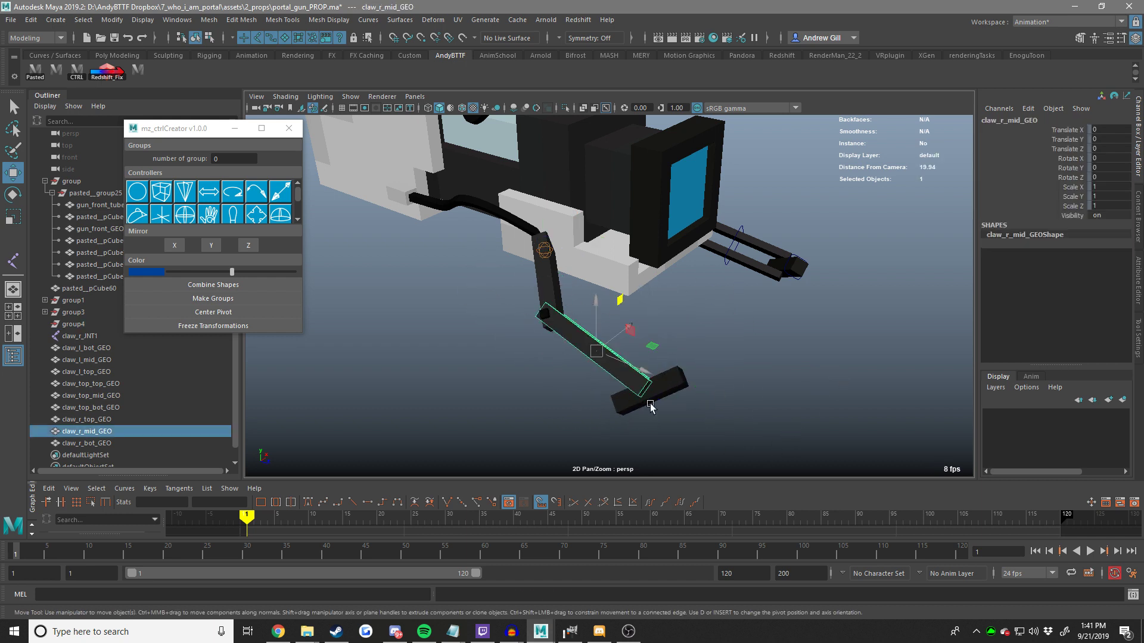
pyautogui.keyDown('alt'); pyautogui.moveTo(537, 292); pyautogui.dragTo(581, 285); pyautogui.keyUp('alt')
pyautogui.click(562, 275)
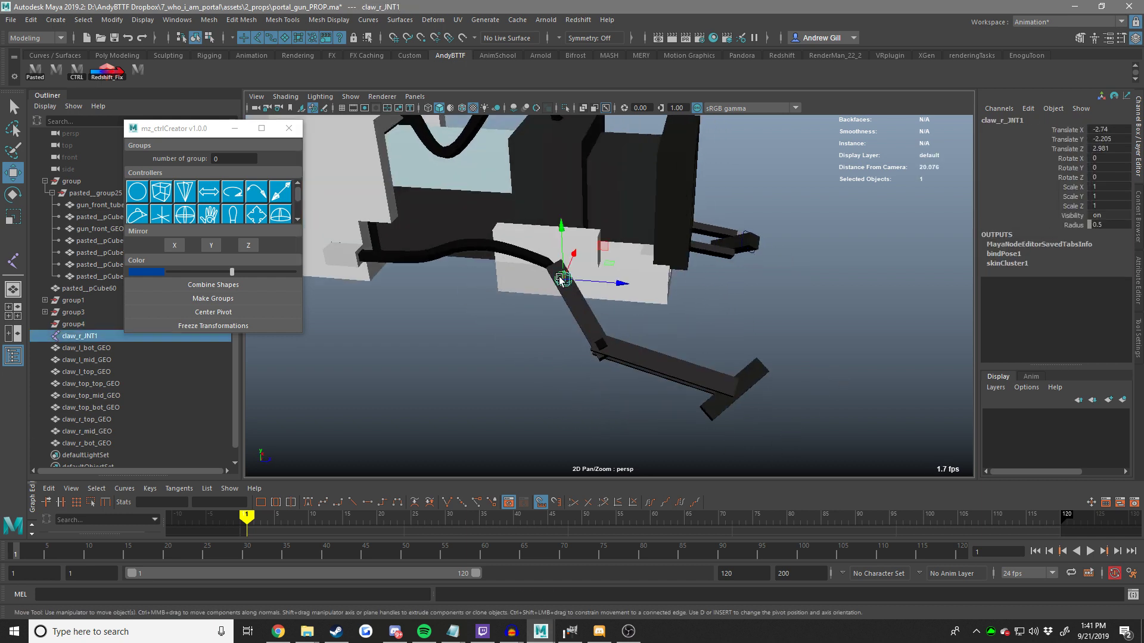
pyautogui.keyDown('alt'); pyautogui.moveTo(657, 273); pyautogui.dragTo(624, 253); pyautogui.keyUp('alt')
pyautogui.press('Delete')
# Delete the tip, middle and base control curves around the left claw.
pyautogui.keyDown('alt'); pyautogui.moveTo(624, 252); pyautogui.dragTo(513, 262, button='middle'); pyautogui.keyUp('alt')
pyautogui.keyDown('alt'); pyautogui.moveTo(512, 262); pyautogui.dragTo(675, 290, button='right'); pyautogui.keyUp('alt')
pyautogui.moveTo(526, 443); pyautogui.dragTo(617, 408)
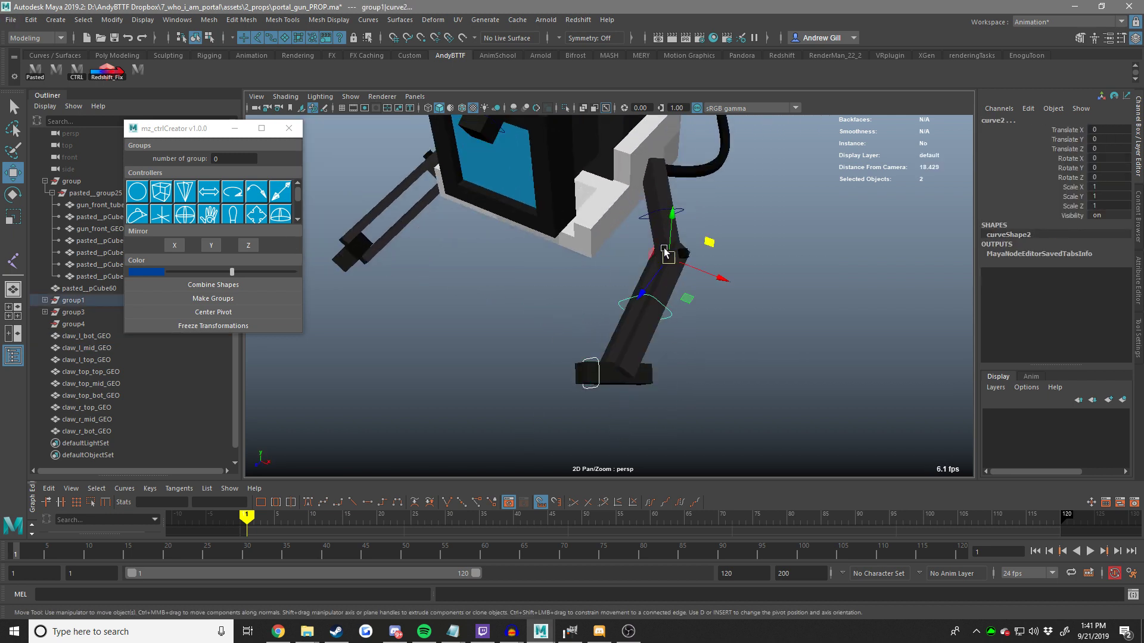
pyautogui.press('Delete')
pyautogui.click(684, 211)
pyautogui.press('Delete')
# Set Translate X and Translate Y of the displaced top claw tip control, curve3, to 0.
pyautogui.scroll(-5, 685, 212)
pyautogui.keyDown('alt'); pyautogui.moveTo(575, 231); pyautogui.dragTo(607, 190); pyautogui.keyUp('alt')
pyautogui.keyDown('alt'); pyautogui.moveTo(606, 189); pyautogui.dragTo(658, 271, button='middle'); pyautogui.keyUp('alt')
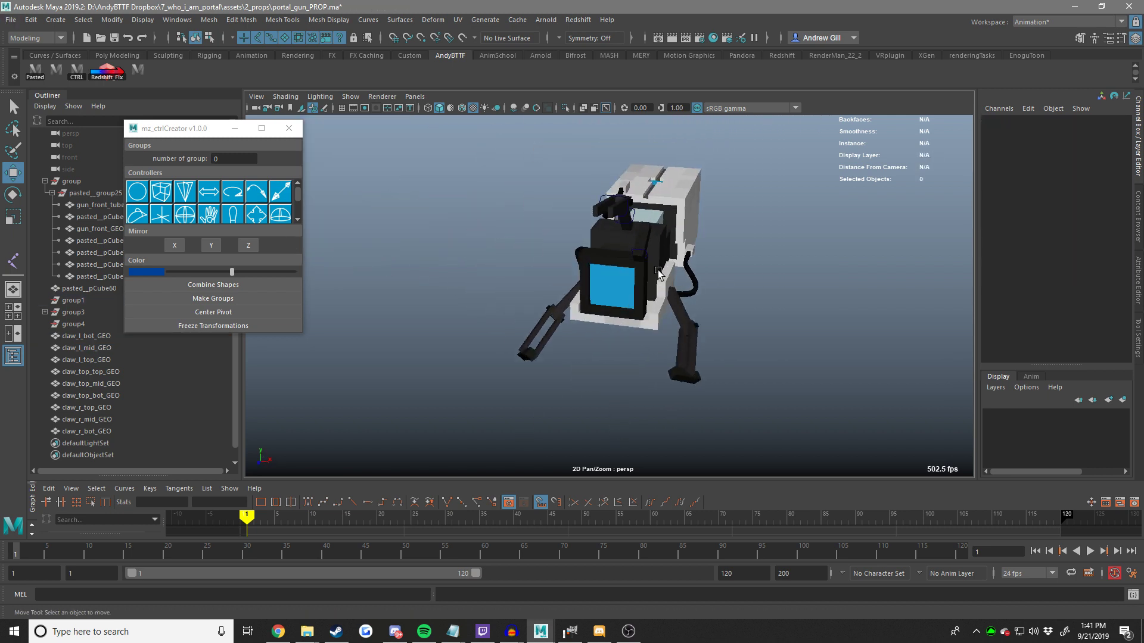
pyautogui.keyDown('alt'); pyautogui.moveTo(658, 271); pyautogui.dragTo(712, 273); pyautogui.keyUp('alt')
pyautogui.keyDown('alt'); pyautogui.moveTo(712, 274); pyautogui.dragTo(689, 312, button='middle'); pyautogui.keyUp('alt')
pyautogui.scroll(2, 689, 311)
pyautogui.click(695, 261)
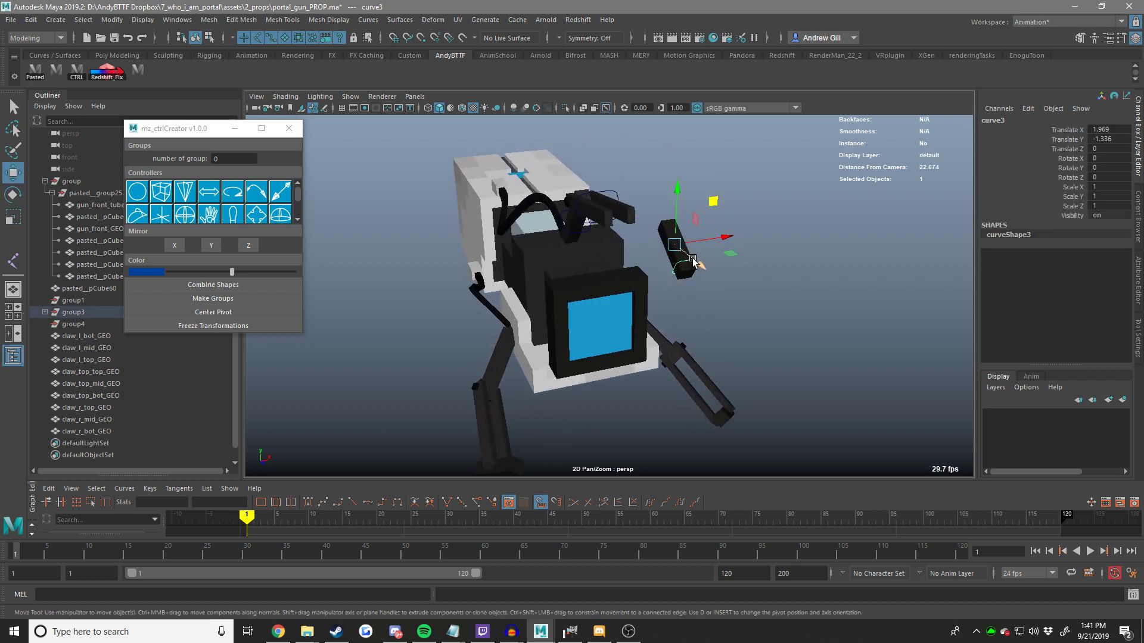
pyautogui.keyDown('alt'); pyautogui.moveTo(692, 261); pyautogui.dragTo(684, 269); pyautogui.keyUp('alt')
pyautogui.click(710, 266)
pyautogui.hotkey('ctrl', 'z')
pyautogui.moveTo(1116, 138); pyautogui.dragTo(1116, 120)
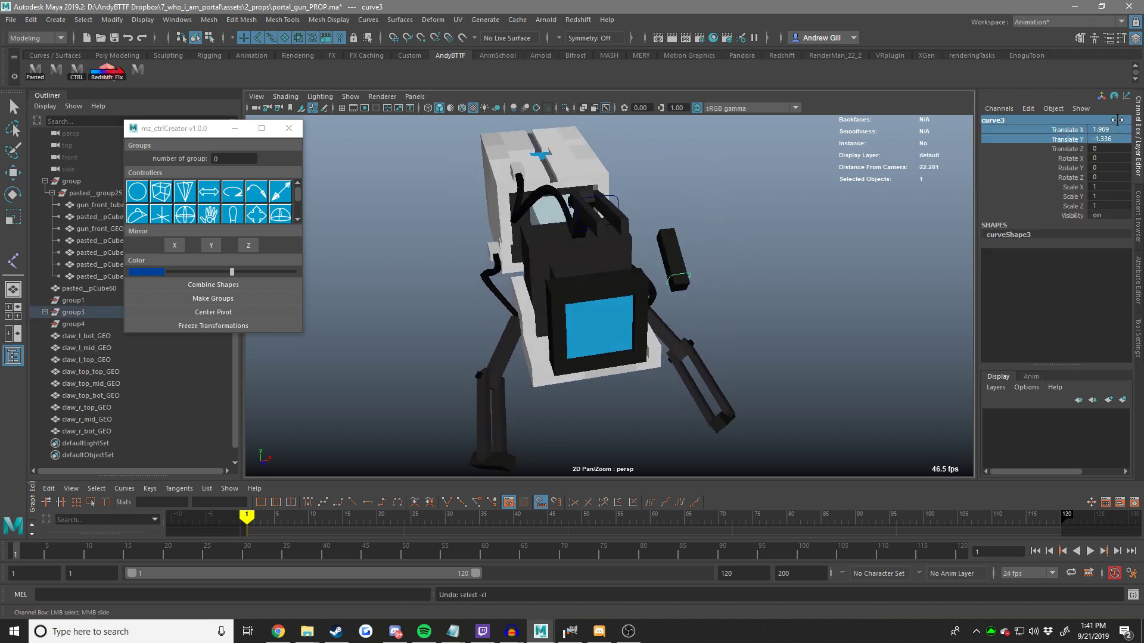
pyautogui.write('0')
pyautogui.press('Return')
# Frame the top claw's tip control to check its placement and save the scene.
pyautogui.keyDown('alt'); pyautogui.moveTo(685, 259); pyautogui.dragTo(713, 249); pyautogui.keyUp('alt')
pyautogui.press('f')
pyautogui.press('w')
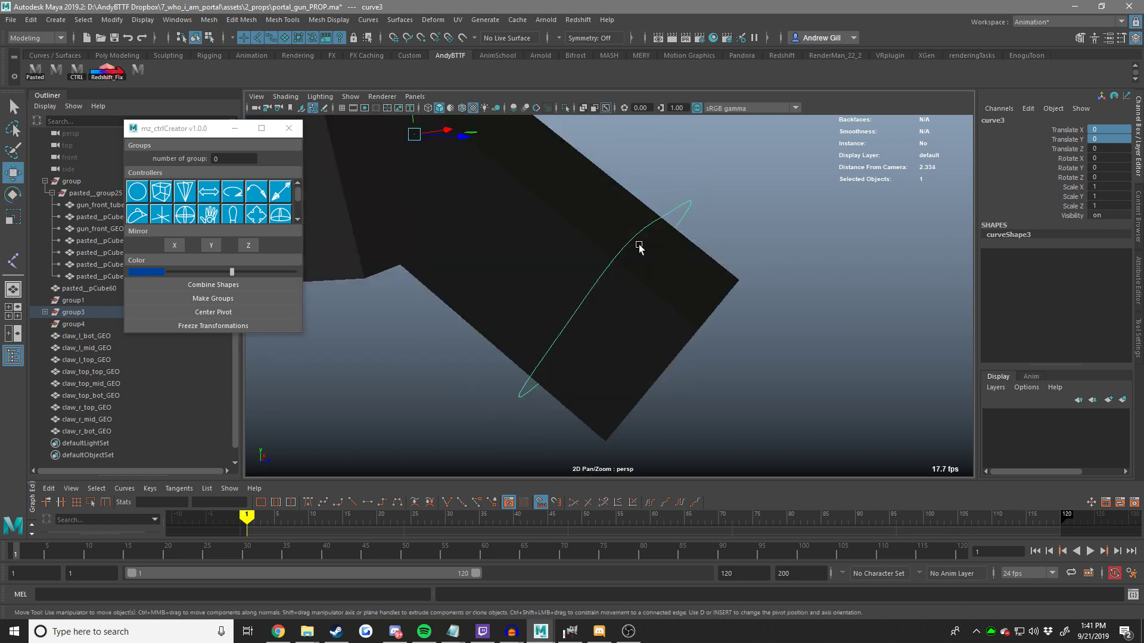
pyautogui.scroll(-5, 640, 257)
pyautogui.hotkey('ctrl', 's')
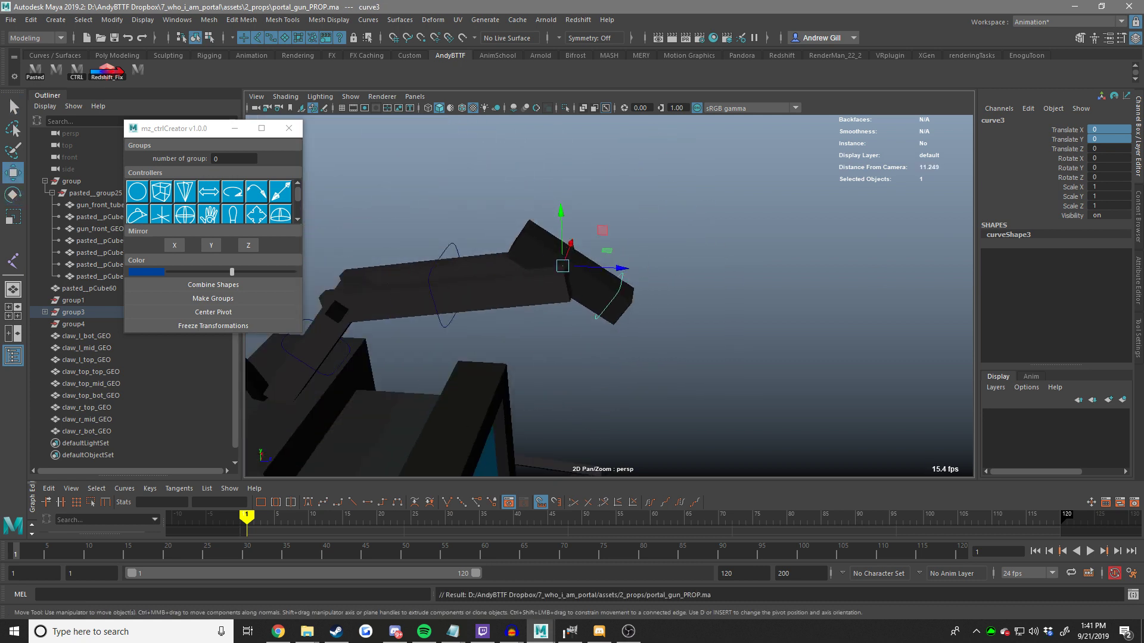
# Try rotating the top claw's tip control about 67 degrees around X, then undo the rotation.
pyautogui.hotkey('alt', 'Tab')
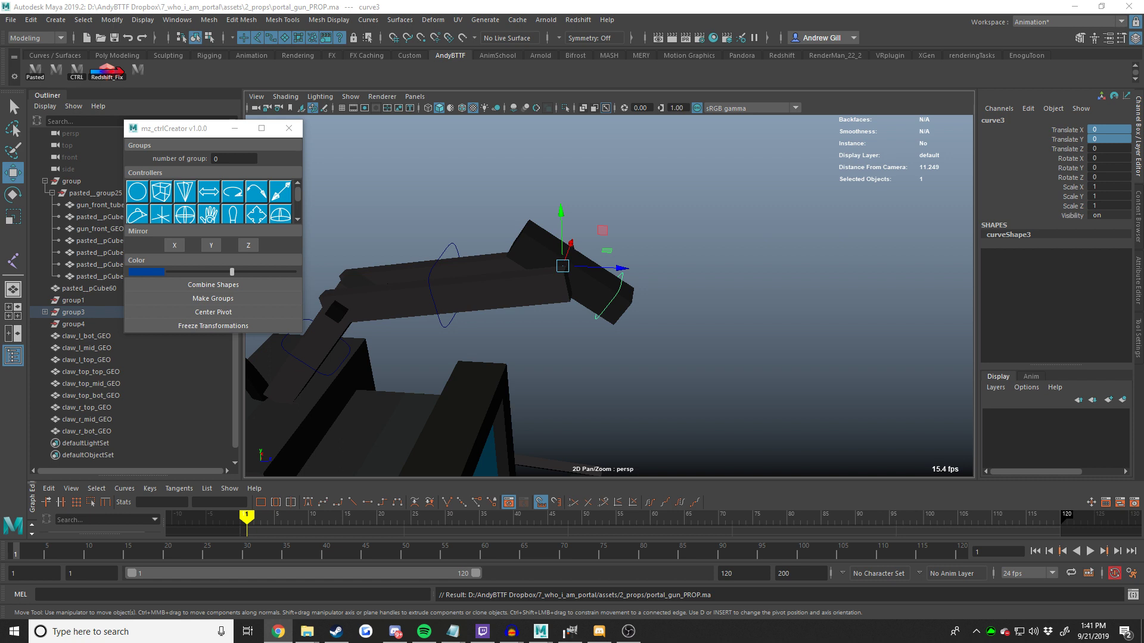
pyautogui.scroll(-10, 501, 329)
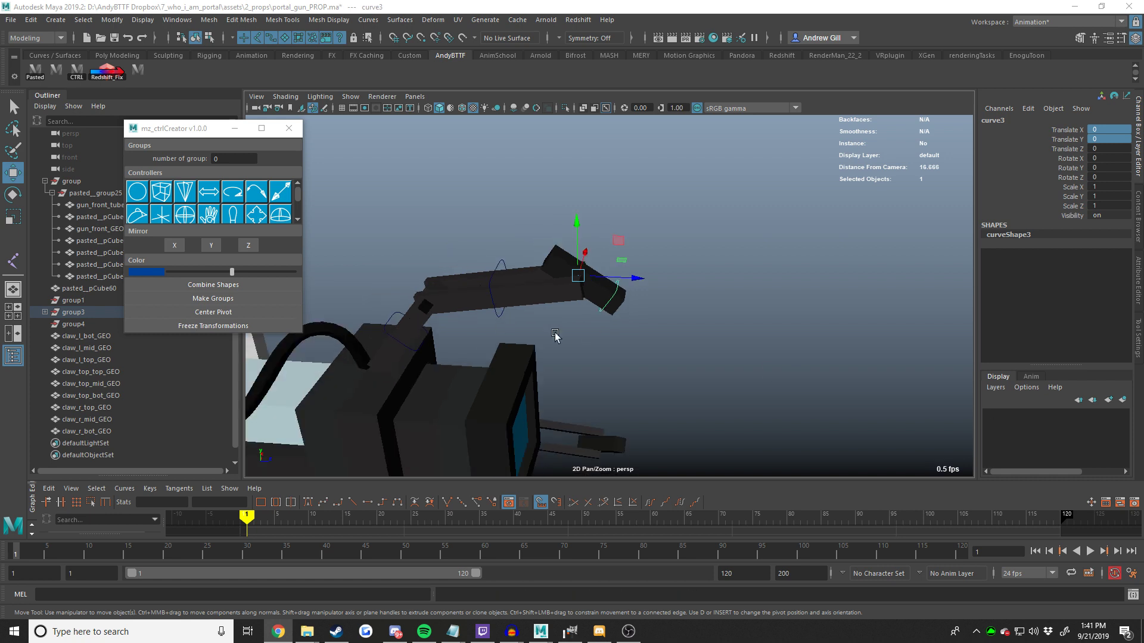
pyautogui.keyDown('alt'); pyautogui.moveTo(623, 276); pyautogui.dragTo(614, 239, button='middle'); pyautogui.keyUp('alt')
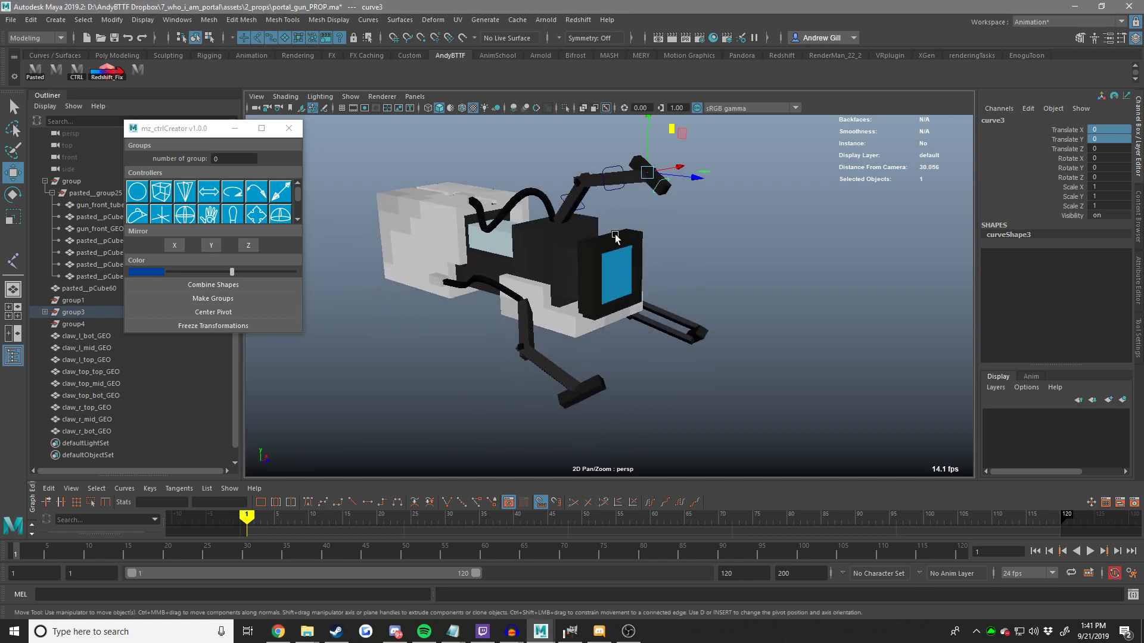
pyautogui.keyDown('alt'); pyautogui.moveTo(615, 238); pyautogui.dragTo(663, 241); pyautogui.keyUp('alt')
pyautogui.press('f')
pyautogui.scroll(-8, 653, 250)
pyautogui.press('e')
pyautogui.moveTo(596, 228); pyautogui.dragTo(592, 259)
pyautogui.hotkey('ctrl', 'z')
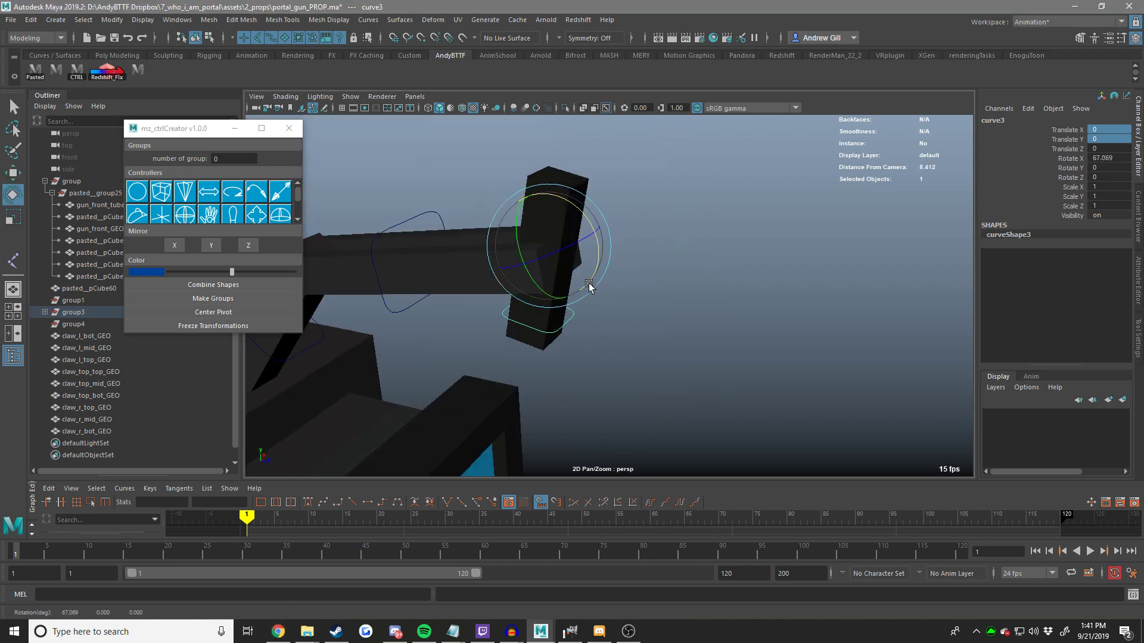
pyautogui.scroll(-8, 701, 378)
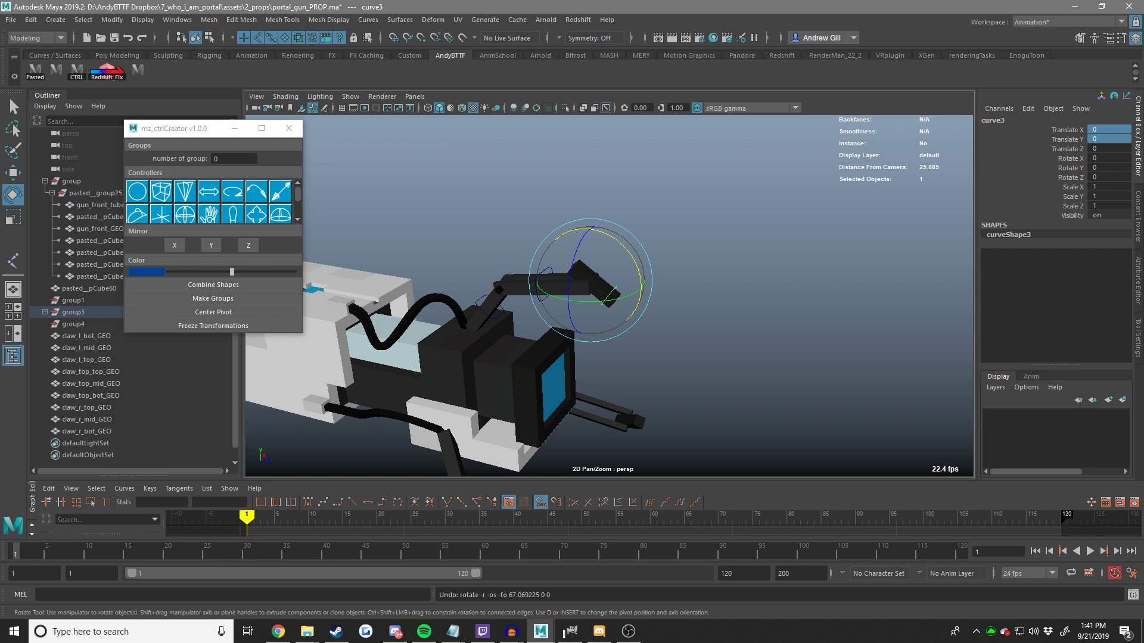
pyautogui.scroll(-6, 601, 334)
pyautogui.keyDown('alt'); pyautogui.moveTo(572, 346); pyautogui.dragTo(620, 312); pyautogui.keyUp('alt')
pyautogui.press('w')
pyautogui.keyDown('alt'); pyautogui.moveTo(620, 311); pyautogui.dragTo(655, 307, button='middle'); pyautogui.keyUp('alt')
pyautogui.scroll(9, 620, 312)
pyautogui.click(541, 329)
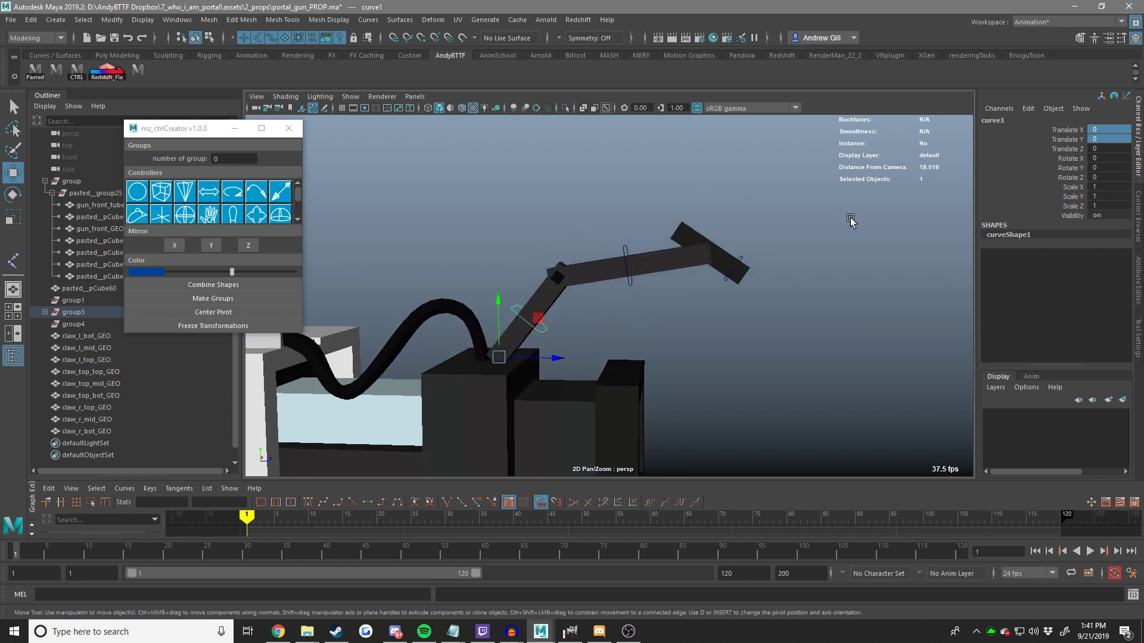
pyautogui.click(1015, 121)
pyautogui.keyDown('alt'); pyautogui.moveTo(568, 238); pyautogui.dragTo(601, 213, button='middle'); pyautogui.keyUp('alt')
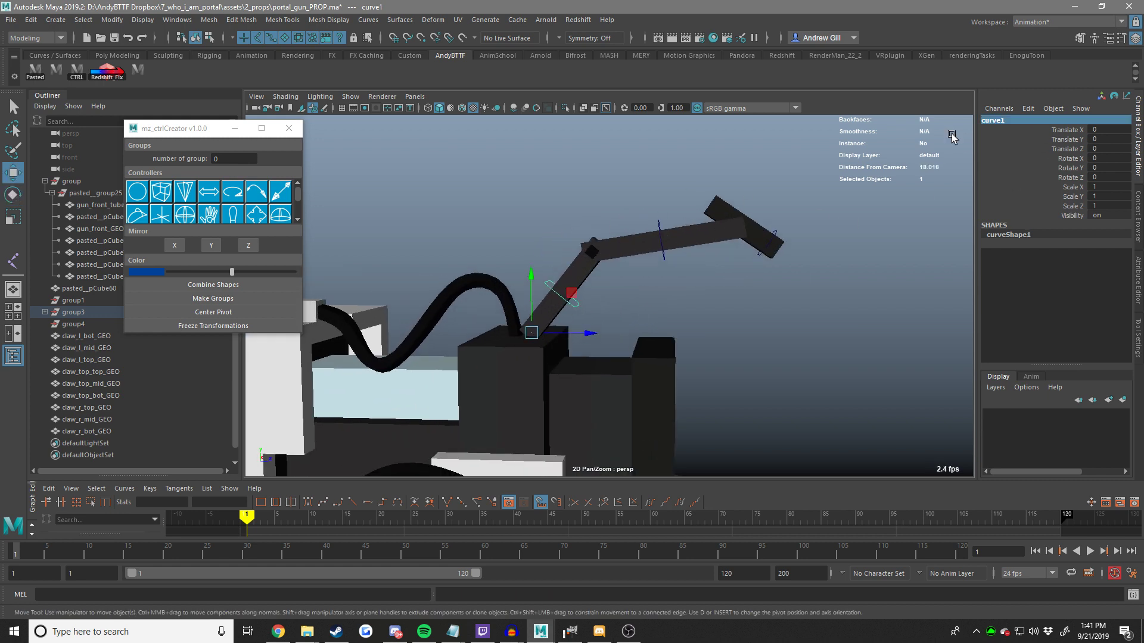
# Turn off surface selection, then parent the top claw's tip control to the middle control and the middle control to the base control.
pyautogui.click(775, 229)
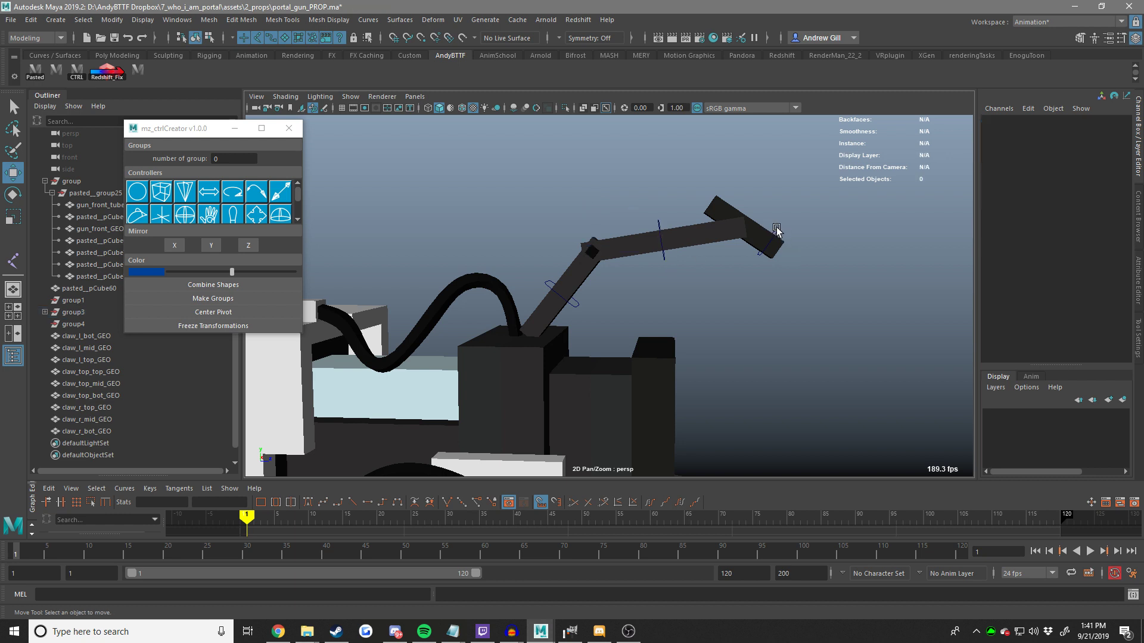
pyautogui.click(285, 39)
pyautogui.keyDown('shift'); pyautogui.click(663, 260); pyautogui.keyUp('shift')
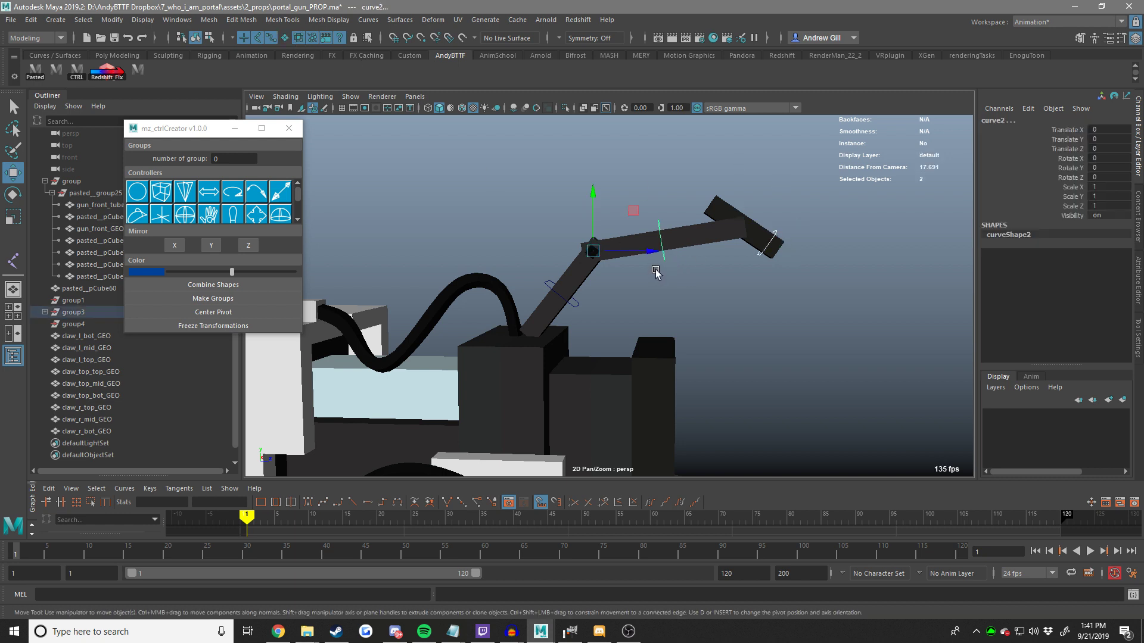
pyautogui.press('p')
pyautogui.click(663, 255)
pyautogui.keyDown('shift'); pyautogui.click(578, 306); pyautogui.keyUp('shift')
pyautogui.press('p')
# Test the top claw's control hierarchy by rotating its controls into a different pose.
pyautogui.moveTo(579, 306); pyautogui.dragTo(560, 332)
pyautogui.press('e')
pyautogui.moveTo(584, 331); pyautogui.dragTo(598, 238)
pyautogui.moveTo(600, 169); pyautogui.dragTo(552, 198)
pyautogui.keyDown('alt'); pyautogui.moveTo(637, 215); pyautogui.dragTo(672, 271, button='middle'); pyautogui.keyUp('alt')
pyautogui.moveTo(683, 279); pyautogui.dragTo(583, 323, button='middle')
# Undo the test rotations on the top claw controls and save the scene.
pyautogui.hotkey('ctrl', 'z')
pyautogui.hotkey('ctrl', 'z')
pyautogui.hotkey('ctrl', 'z')
pyautogui.hotkey('ctrl', 'z')
pyautogui.hotkey('ctrl', 'z')
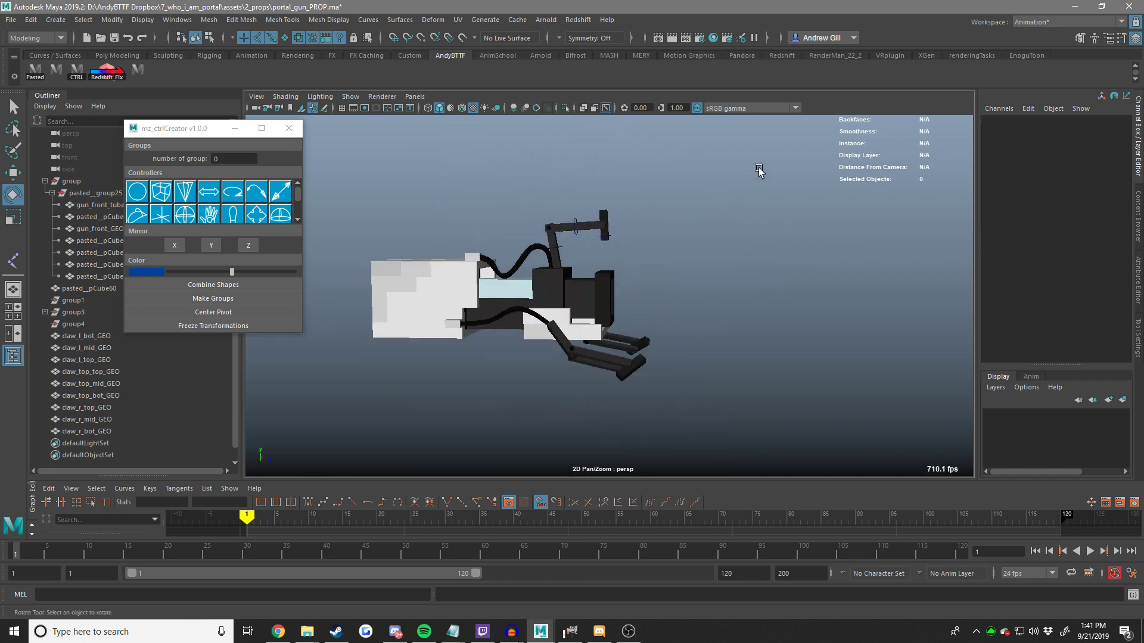
pyautogui.hotkey('ctrl', 'z')
pyautogui.hotkey('ctrl', 'z')
pyautogui.hotkey('ctrl', 'z')
pyautogui.hotkey('ctrl', 'z')
pyautogui.hotkey('ctrl', 's')
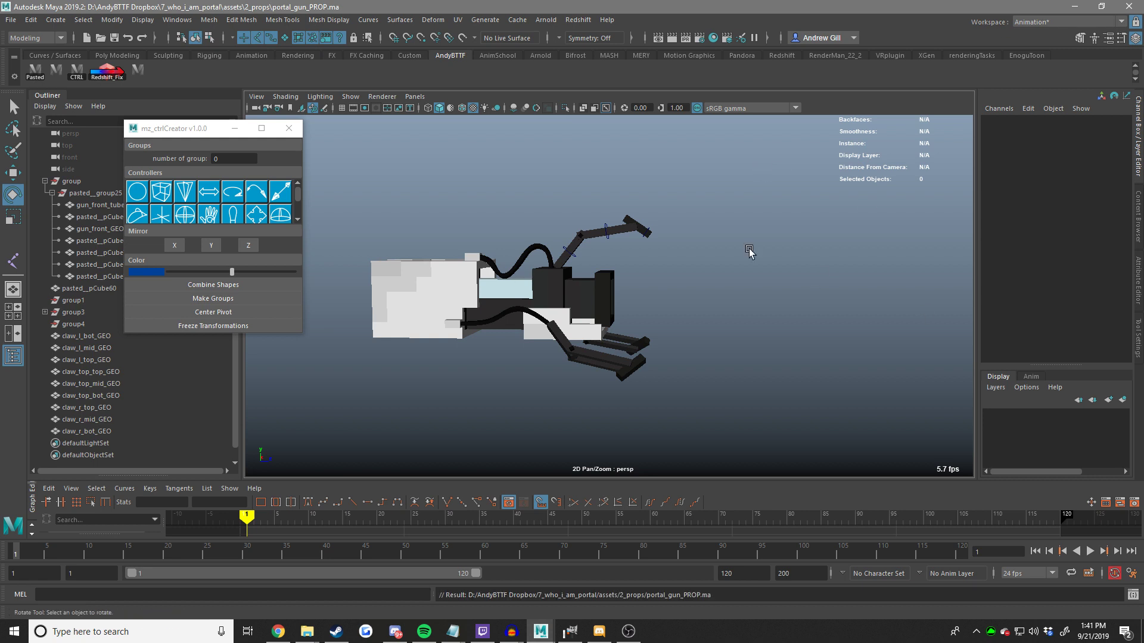
# Try rotating the whole top claw from its base control, then undo the rotation.
pyautogui.scroll(5, 551, 245)
pyautogui.click(566, 259)
pyautogui.keyDown('alt'); pyautogui.moveTo(552, 245); pyautogui.dragTo(551, 301, button='middle'); pyautogui.keyUp('alt')
pyautogui.scroll(5, 643, 311)
pyautogui.moveTo(643, 312); pyautogui.dragTo(696, 231, button='middle')
pyautogui.hotkey('ctrl', 'z')
pyautogui.scroll(-5, 713, 268)
# Rename the top claw's tip control curve, curve3, as claw_top_top_CON.
pyautogui.click(729, 288)
pyautogui.press('w')
pyautogui.moveTo(757, 229); pyautogui.dragTo(722, 249)
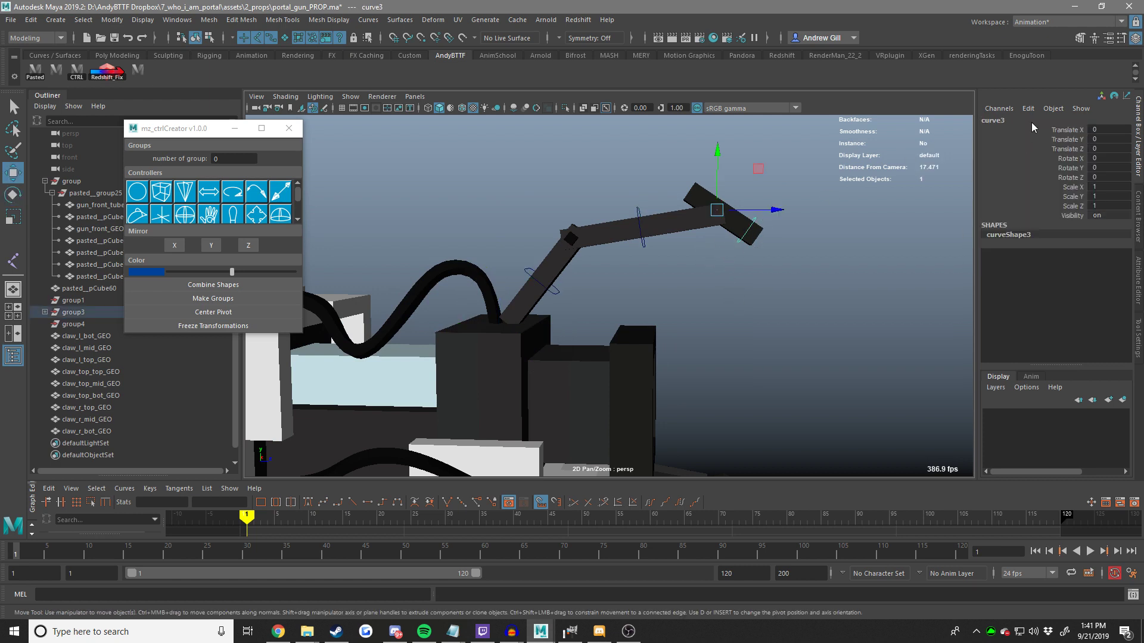
pyautogui.click(1033, 120)
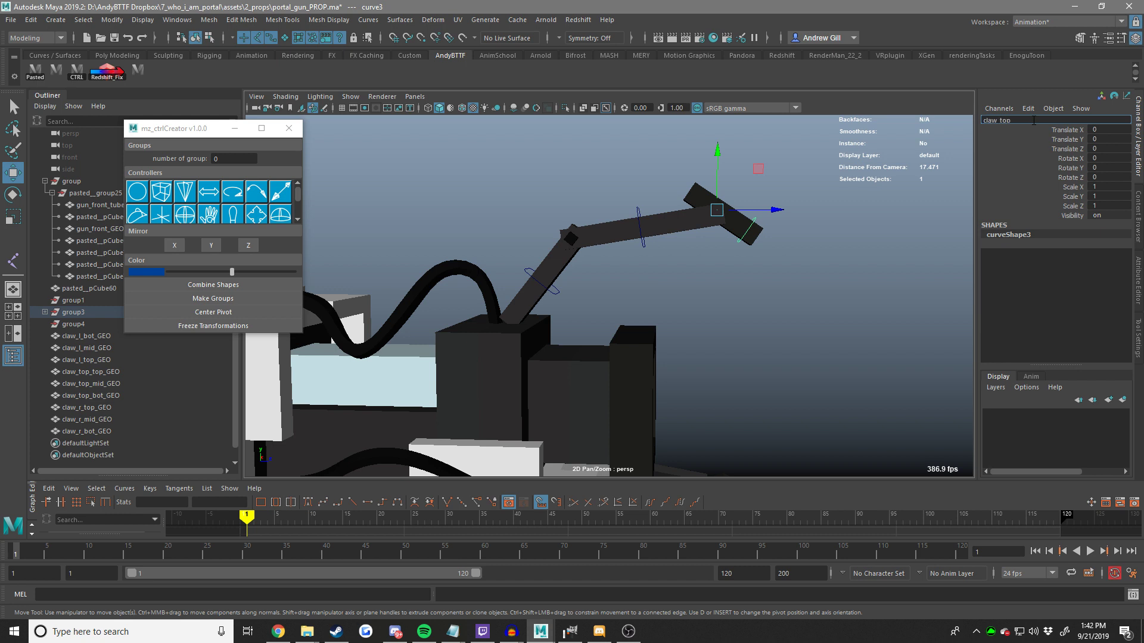
pyautogui.write('claw_top_top_CON')
pyautogui.press('Return')
# Copy the tip control's name and rename the top claw's middle control curve as claw_top_mid_CON.
pyautogui.click(1034, 122)
pyautogui.hotkey('ctrl', 'c')
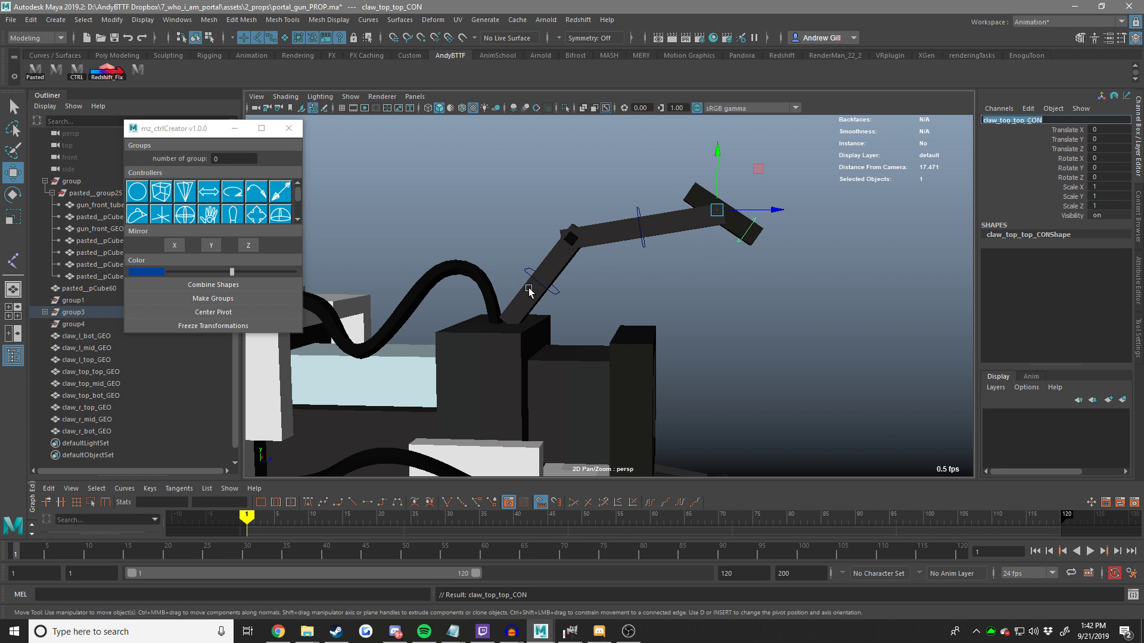
pyautogui.keyDown('alt'); pyautogui.moveTo(527, 286); pyautogui.dragTo(547, 285, button='middle'); pyautogui.keyUp('alt')
pyautogui.click(661, 244)
pyautogui.click(1016, 122)
pyautogui.hotkey('ctrl', 'v')
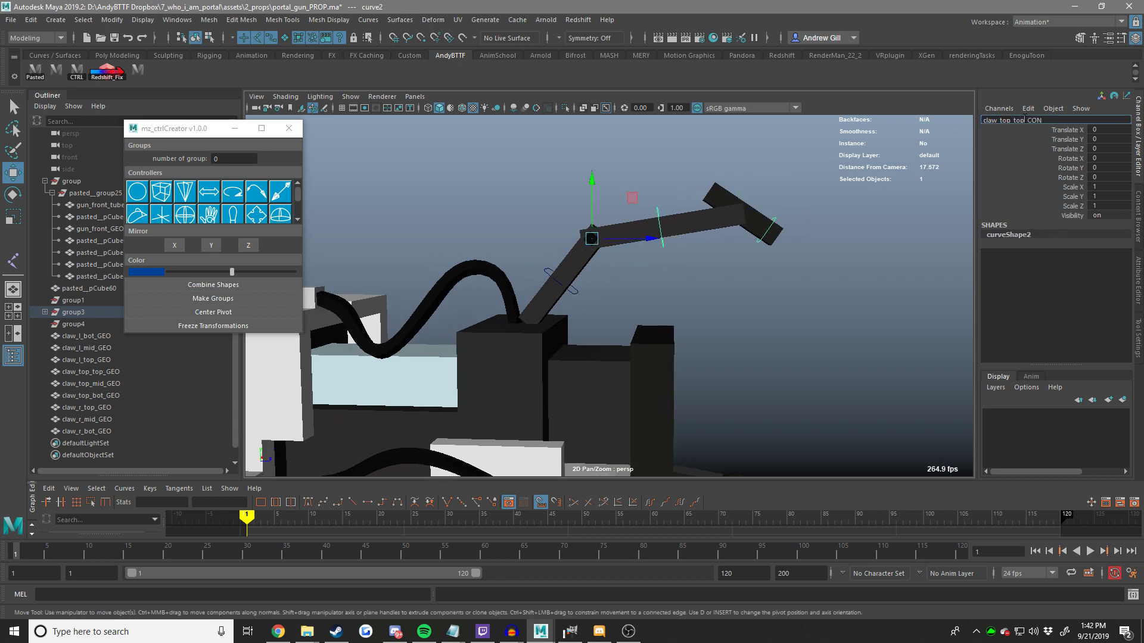
pyautogui.write('mid')
pyautogui.press('Return')
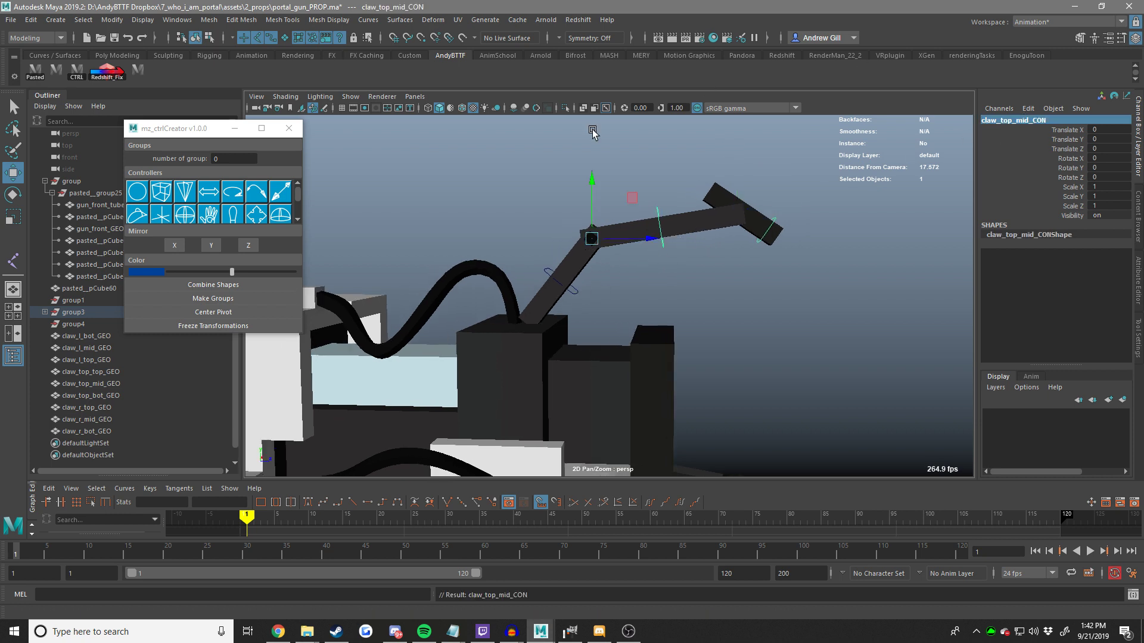
# Rename the top claw's base control curve as claw_top_bot_CON.
pyautogui.moveTo(618, 314); pyautogui.dragTo(547, 282)
pyautogui.click(1017, 121)
pyautogui.hotkey('ctrl', 'v')
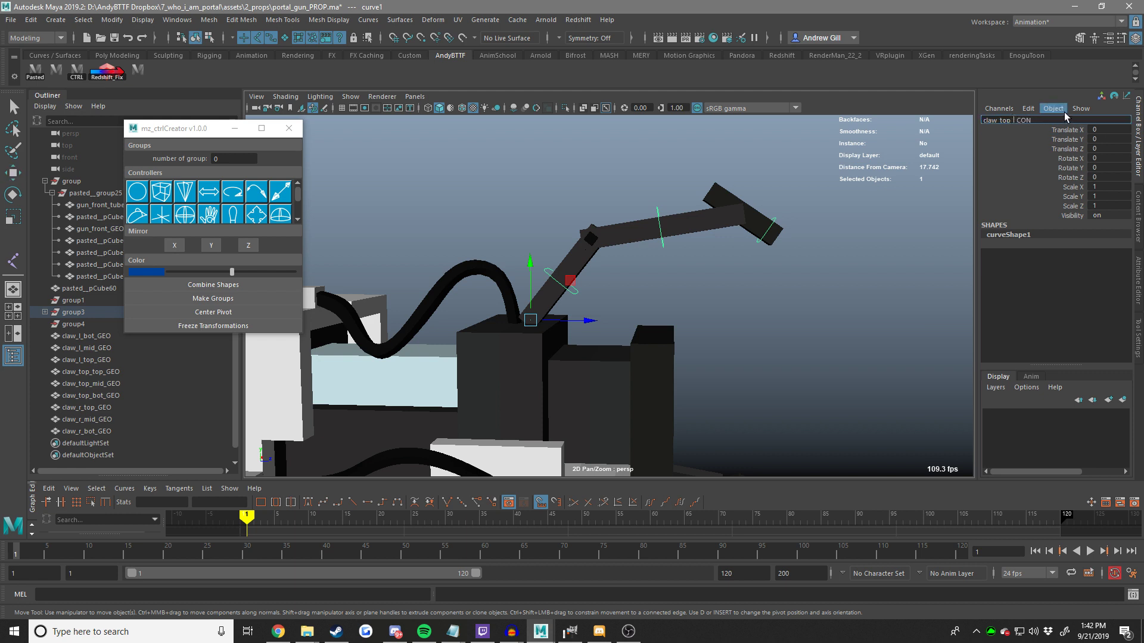
pyautogui.write('bot')
pyautogui.press('Return')
# Try rotating the top claw with the newly named base control, then undo the rotation.
pyautogui.scroll(-3, 666, 294)
pyautogui.press('e')
pyautogui.moveTo(666, 293); pyautogui.dragTo(790, 290, button='middle')
pyautogui.hotkey('ctrl', 'z')
pyautogui.scroll(-2, 678, 269)
pyautogui.keyDown('alt'); pyautogui.moveTo(678, 268); pyautogui.dragTo(664, 326); pyautogui.keyUp('alt')
pyautogui.keyDown('alt'); pyautogui.moveTo(663, 325); pyautogui.dragTo(685, 232, button='middle'); pyautogui.keyUp('alt')
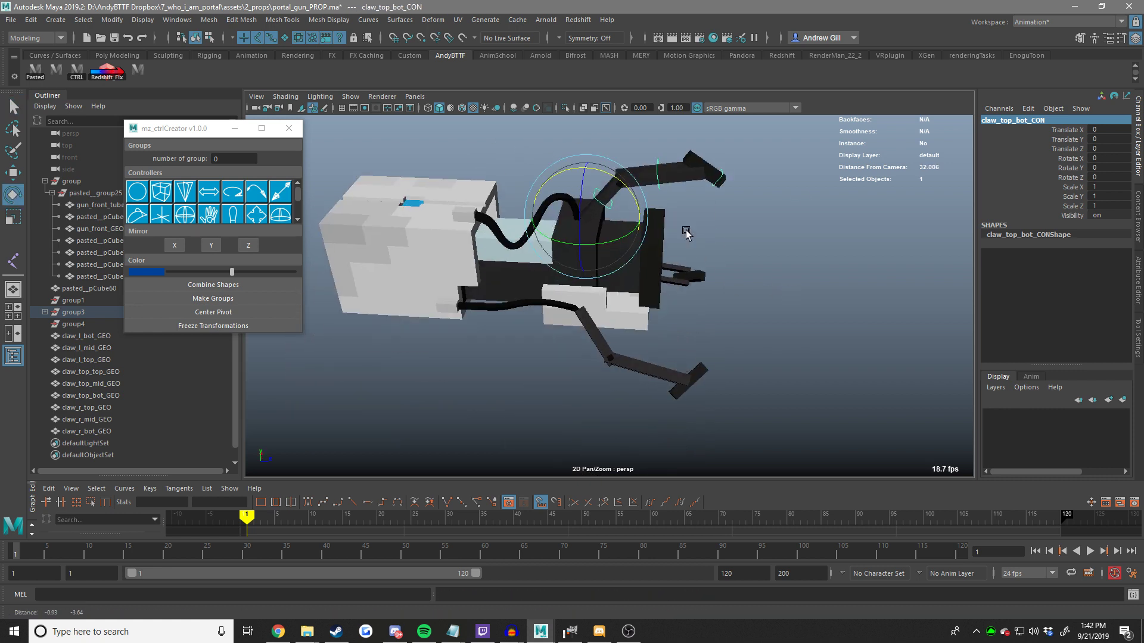
# Rename the top claw's tip control as claw_top_tip_CON.
pyautogui.keyDown('alt'); pyautogui.moveTo(686, 232); pyautogui.dragTo(687, 190); pyautogui.keyUp('alt')
pyautogui.click(721, 190)
pyautogui.doubleClick(1038, 120)
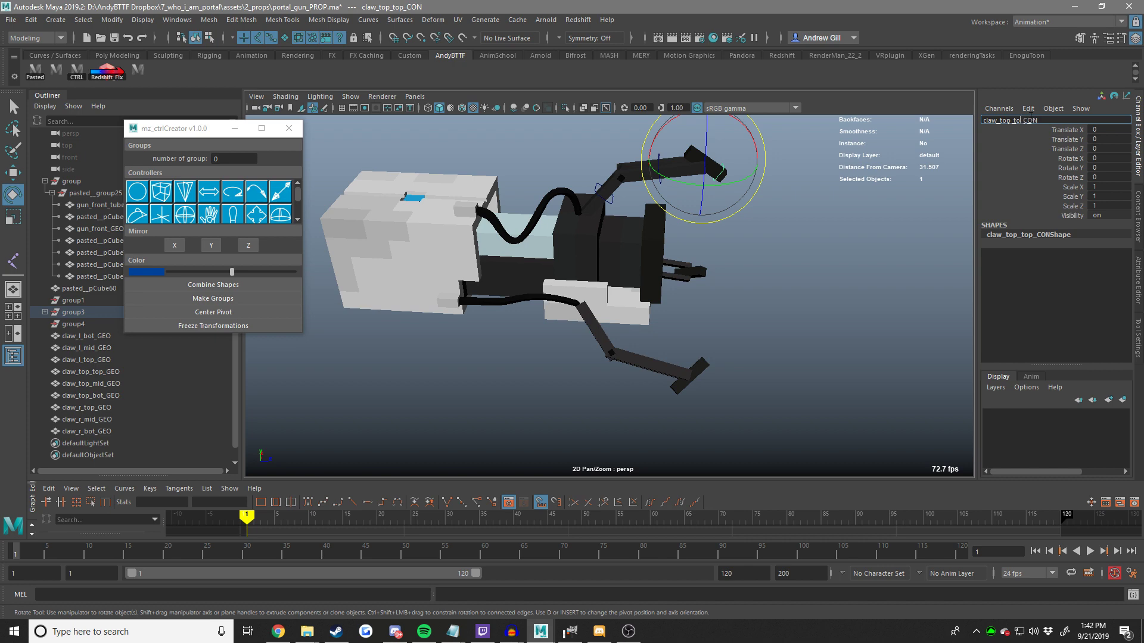
pyautogui.write('ip')
pyautogui.press('Return')
pyautogui.keyDown('alt'); pyautogui.moveTo(717, 257); pyautogui.dragTo(719, 263, button='middle'); pyautogui.keyUp('alt')
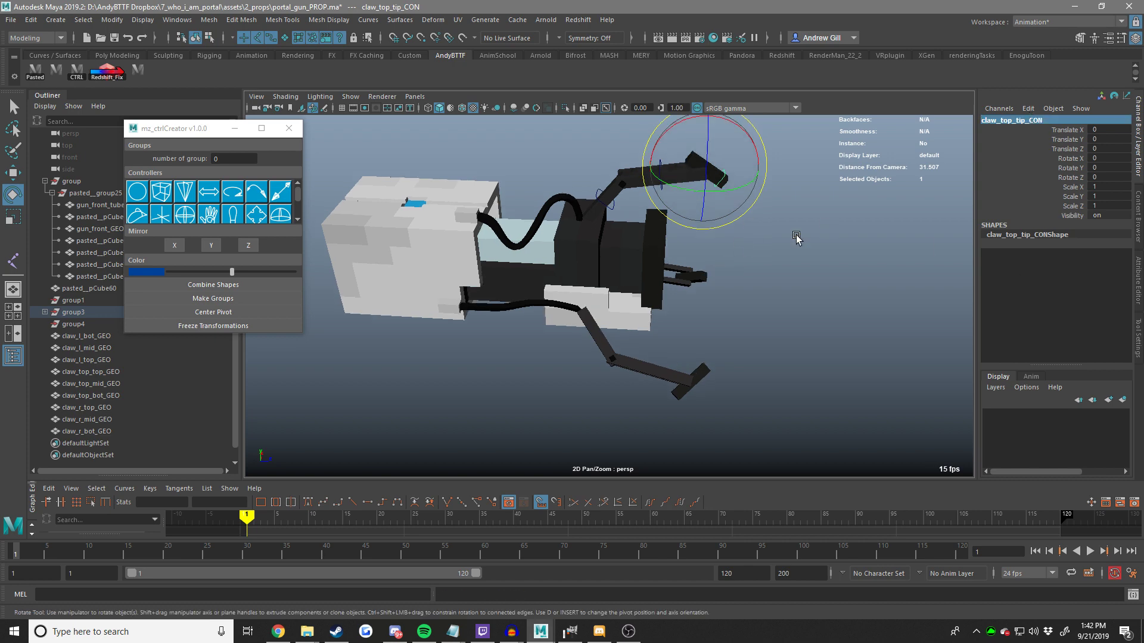
# Check the middle and base controls of the top claw, try rotating from the base, then undo and deselect.
pyautogui.click(797, 237)
pyautogui.click(651, 165)
pyautogui.scroll(3, 570, 236)
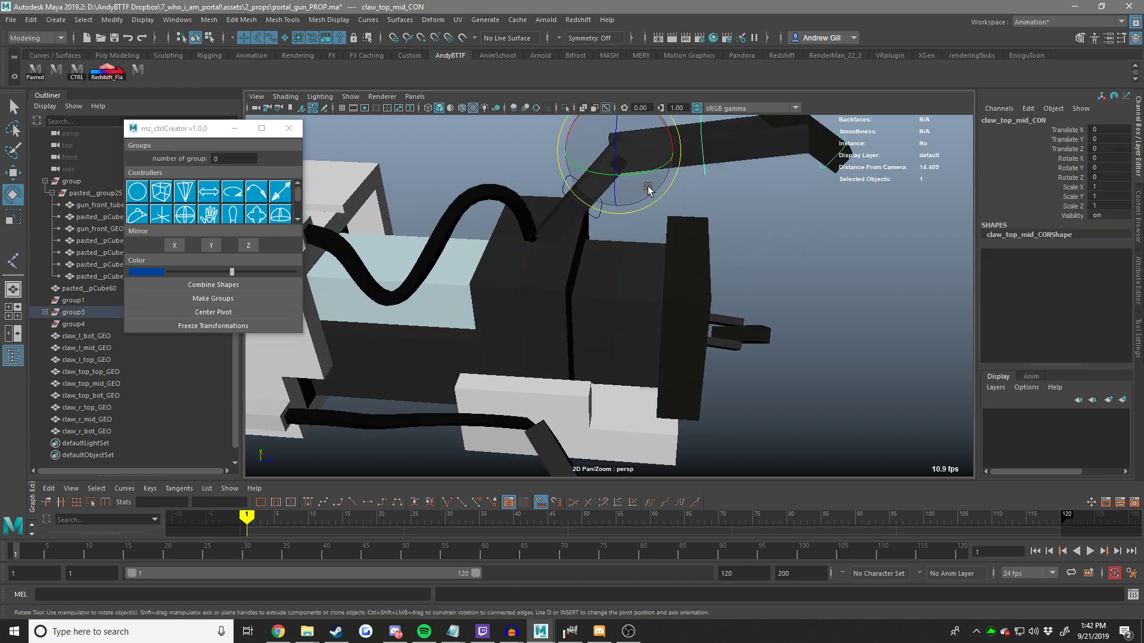
pyautogui.click(576, 232)
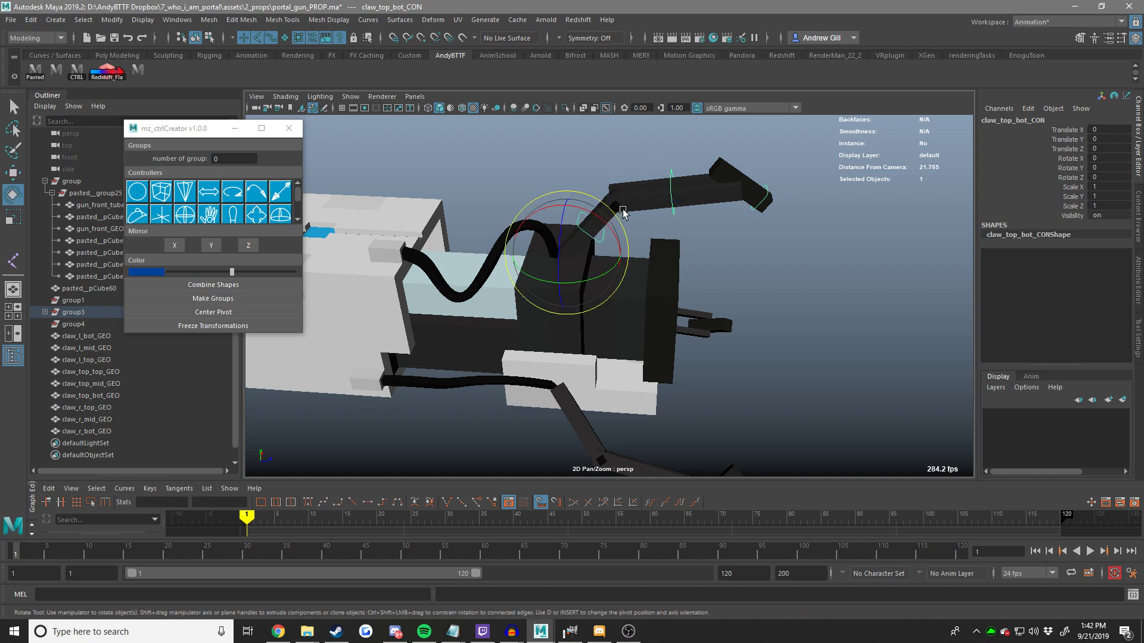
pyautogui.moveTo(575, 230); pyautogui.dragTo(690, 262)
pyautogui.hotkey('ctrl', 'z')
pyautogui.hotkey('ctrl', 'z')
pyautogui.scroll(-5, 691, 262)
pyautogui.press('w')
pyautogui.keyDown('alt'); pyautogui.moveTo(735, 314); pyautogui.dragTo(621, 290); pyautogui.keyUp('alt')
pyautogui.click(621, 290)
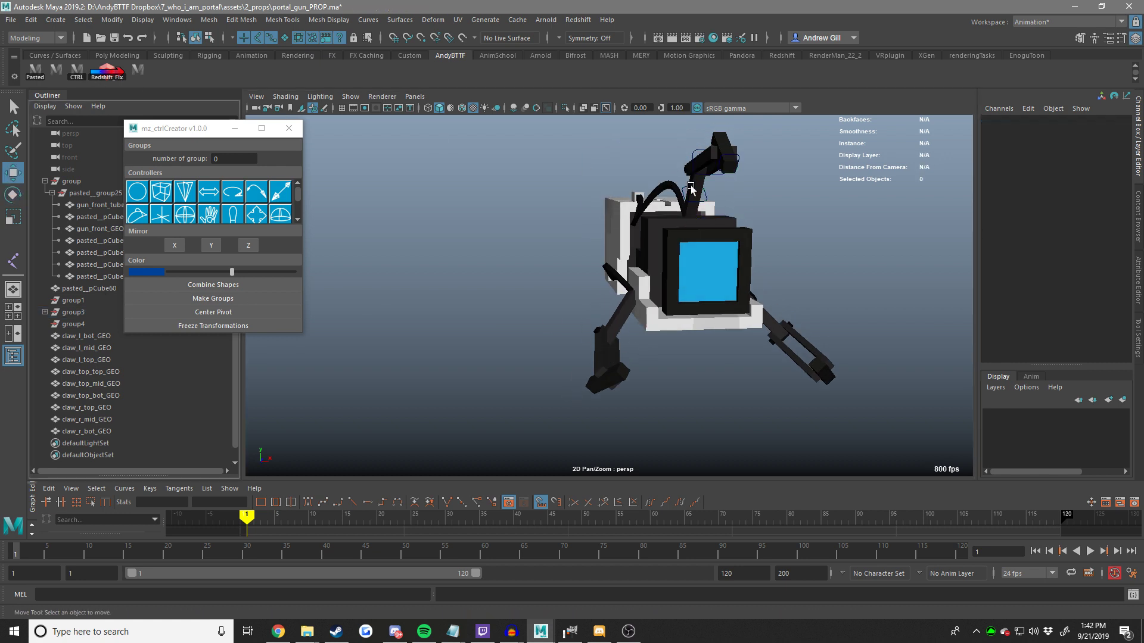
# Select group3, which holds the top claw's controls, try moving it sideways along X, then undo.
pyautogui.click(696, 202)
pyautogui.keyDown('alt'); pyautogui.moveTo(697, 202); pyautogui.dragTo(584, 285); pyautogui.keyUp('alt')
pyautogui.click(87, 314)
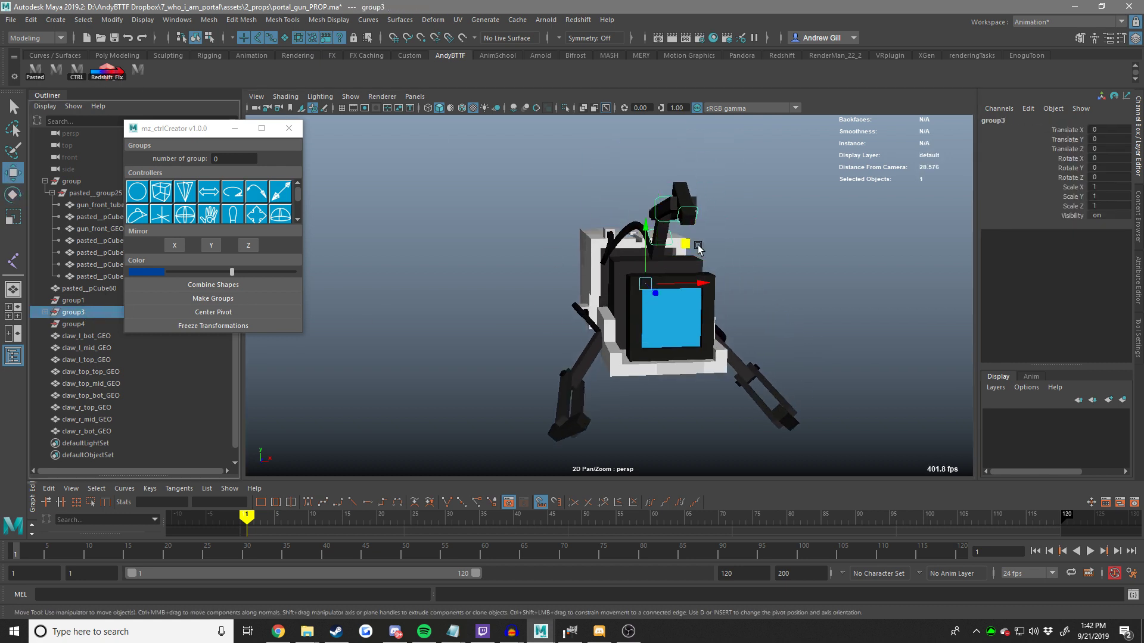
pyautogui.scroll(2, 655, 289)
pyautogui.click(655, 289)
pyautogui.hotkey('ctrl', 'z')
pyautogui.click(638, 293)
pyautogui.hotkey('ctrl', 'z')
pyautogui.moveTo(686, 286); pyautogui.dragTo(628, 290)
pyautogui.hotkey('ctrl', 'z')
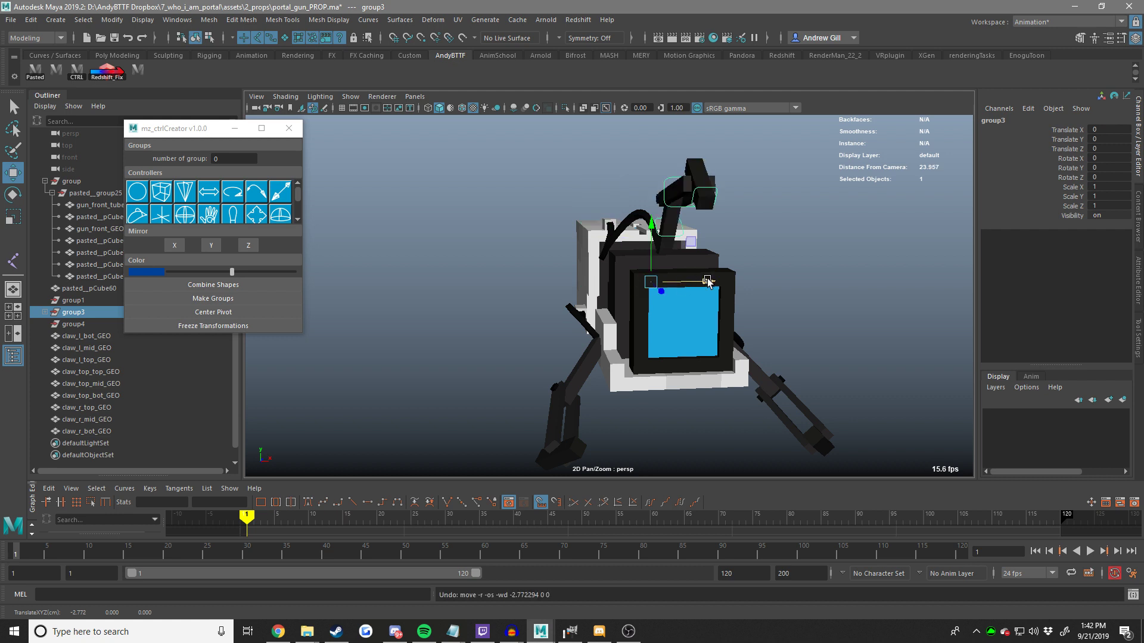
# Expand group3 to show its contents and close the mz_ctrlCreator window.
pyautogui.keyDown('alt'); pyautogui.moveTo(442, 291); pyautogui.dragTo(396, 304, button='middle'); pyautogui.keyUp('alt')
pyautogui.click(41, 314)
pyautogui.click(45, 312)
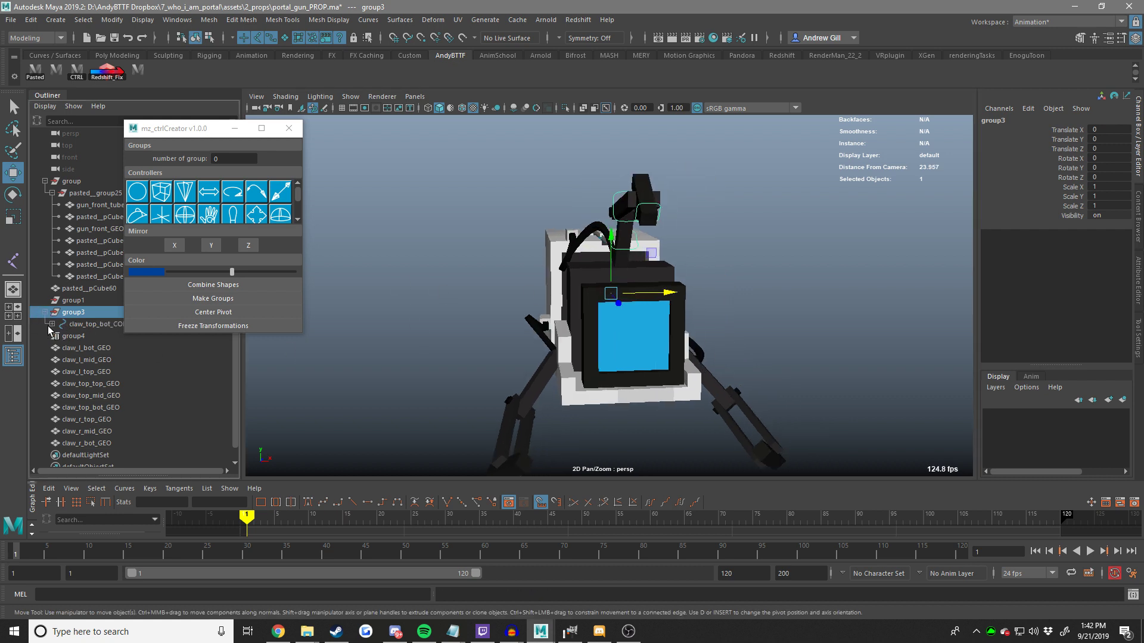
pyautogui.click(292, 134)
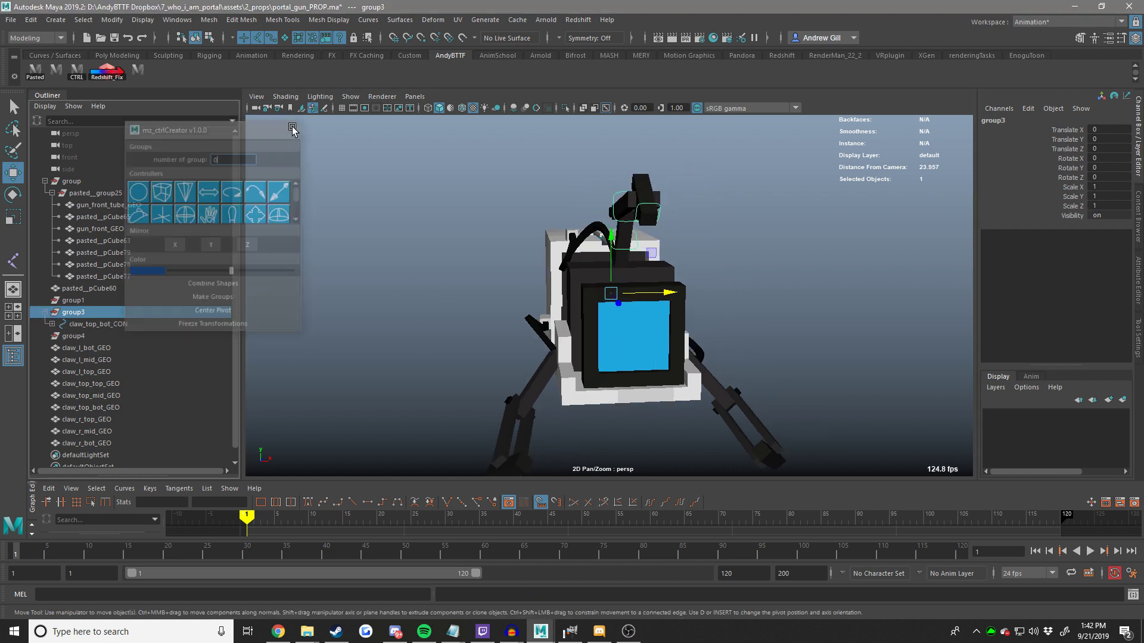
# Make surfaces selectable and parent claw_top_top_GEO, claw_top_mid_GEO and claw_top_bot_GEO under group3.
pyautogui.click(109, 347)
pyautogui.keyDown('alt'); pyautogui.moveTo(506, 243); pyautogui.dragTo(582, 240); pyautogui.keyUp('alt')
pyautogui.click(558, 242)
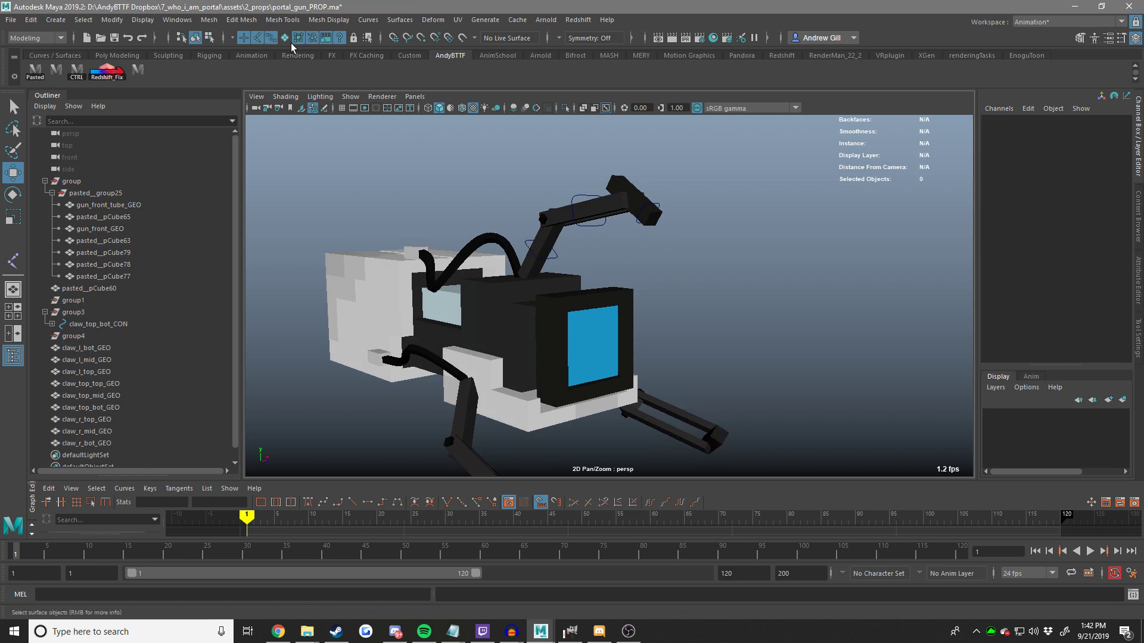
pyautogui.click(285, 39)
pyautogui.click(540, 213)
pyautogui.keyDown('shift'); pyautogui.click(590, 206); pyautogui.keyUp('shift')
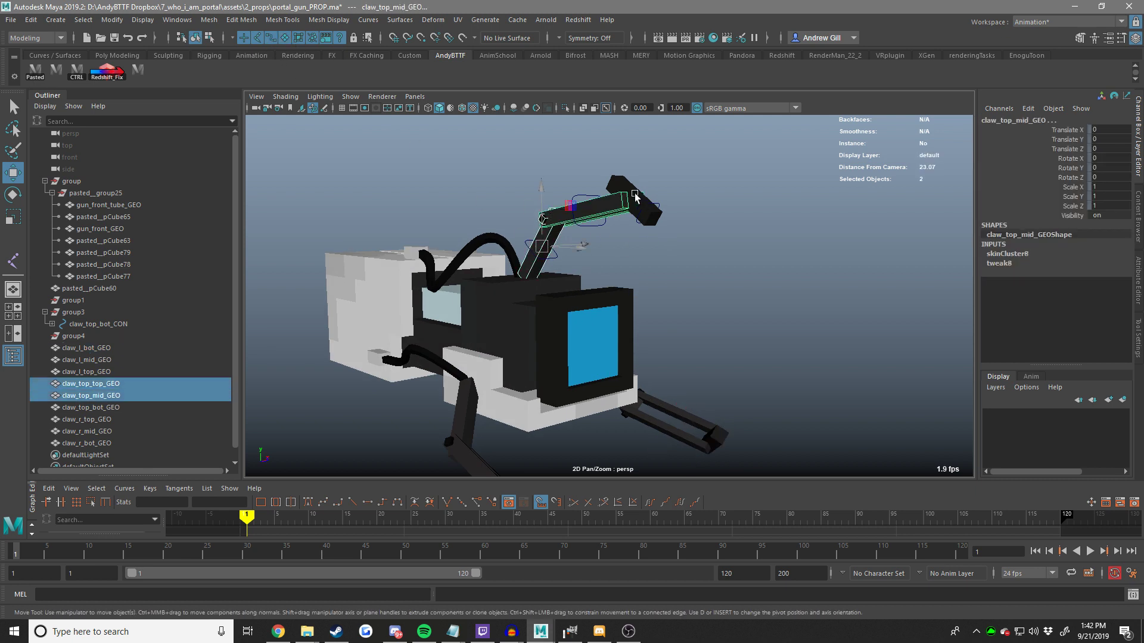
pyautogui.keyDown('shift'); pyautogui.click(634, 193); pyautogui.keyUp('shift')
pyautogui.keyDown('alt'); pyautogui.moveTo(659, 229); pyautogui.dragTo(707, 247, button='middle'); pyautogui.keyUp('alt')
pyautogui.moveTo(93, 386); pyautogui.dragTo(111, 322, button='middle')
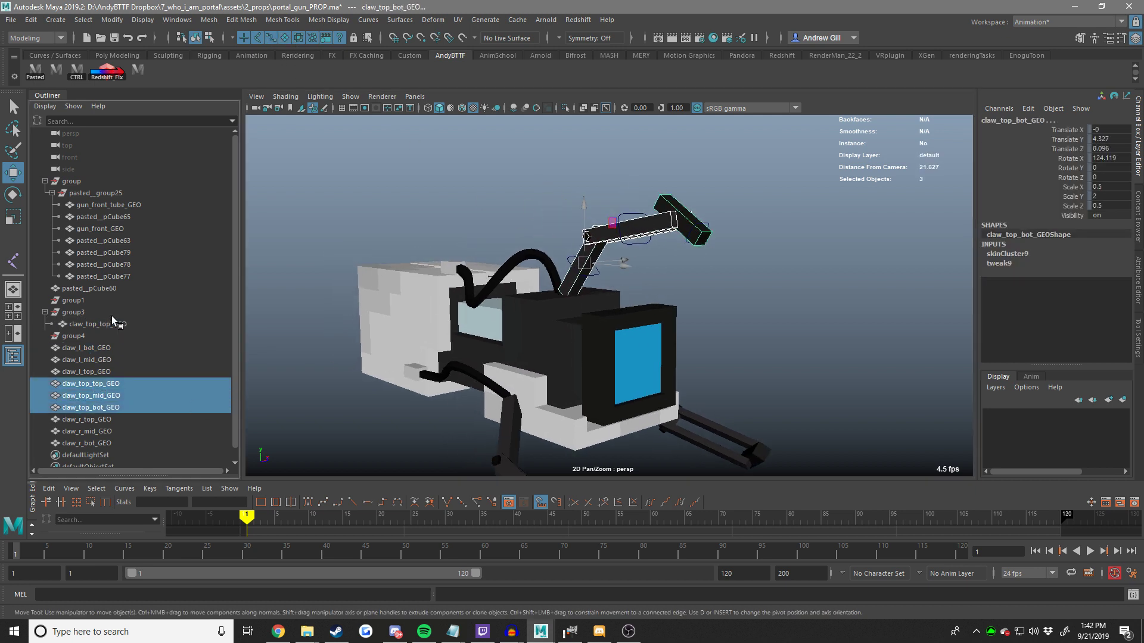
# Try moving group3 sideways with the claw geometry inside it, then undo the move.
pyautogui.click(72, 312)
pyautogui.keyDown('alt'); pyautogui.moveTo(631, 319); pyautogui.dragTo(542, 319); pyautogui.keyUp('alt')
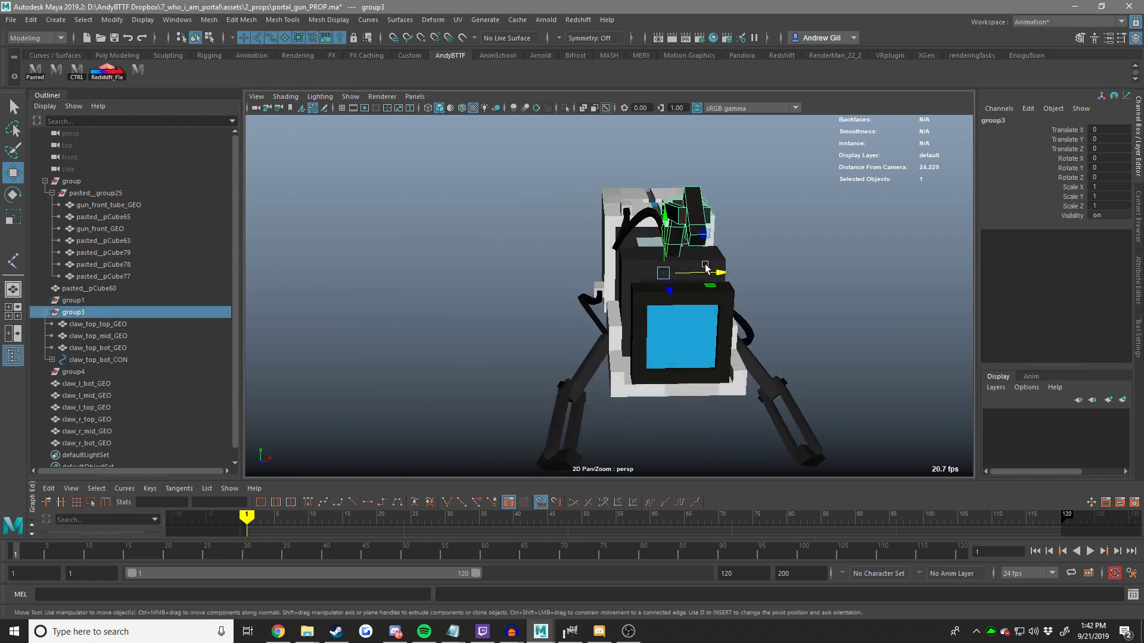
pyautogui.moveTo(705, 273); pyautogui.dragTo(555, 290)
pyautogui.hotkey('ctrl', 'z')
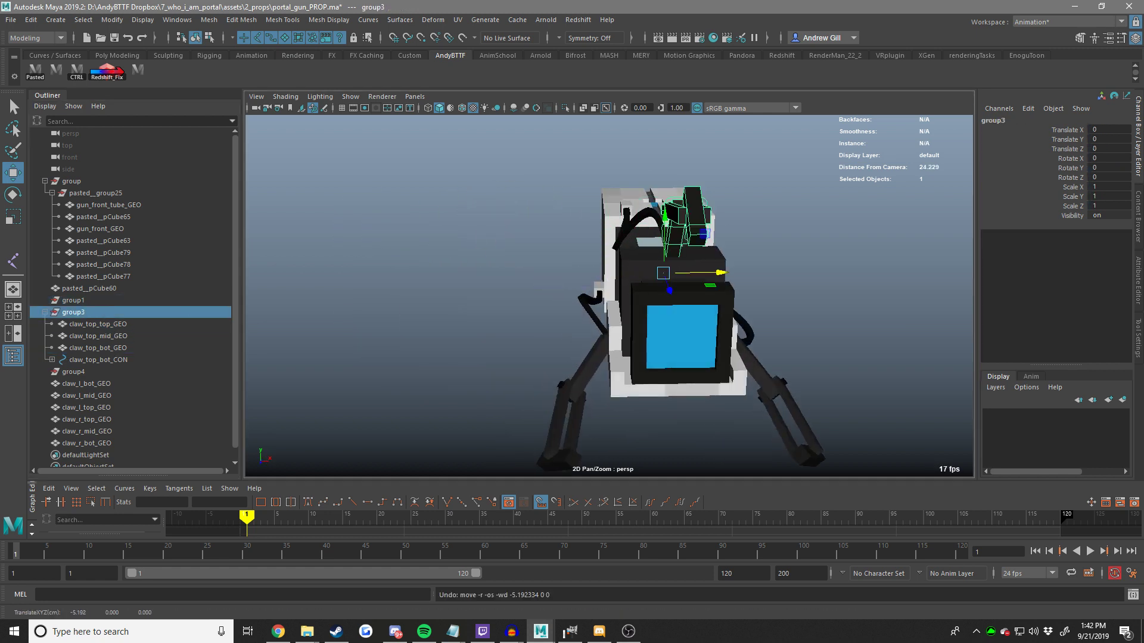
# Duplicate group3, the complete top claw with its geometry and controls.
pyautogui.keyDown('alt'); pyautogui.moveTo(622, 326); pyautogui.dragTo(666, 354, button='middle'); pyautogui.keyUp('alt')
pyautogui.hotkey('ctrl', 'd')
pyautogui.hotkey('ctrl', 'z')
pyautogui.keyDown('alt'); pyautogui.moveTo(633, 350); pyautogui.dragTo(701, 243); pyautogui.keyUp('alt')
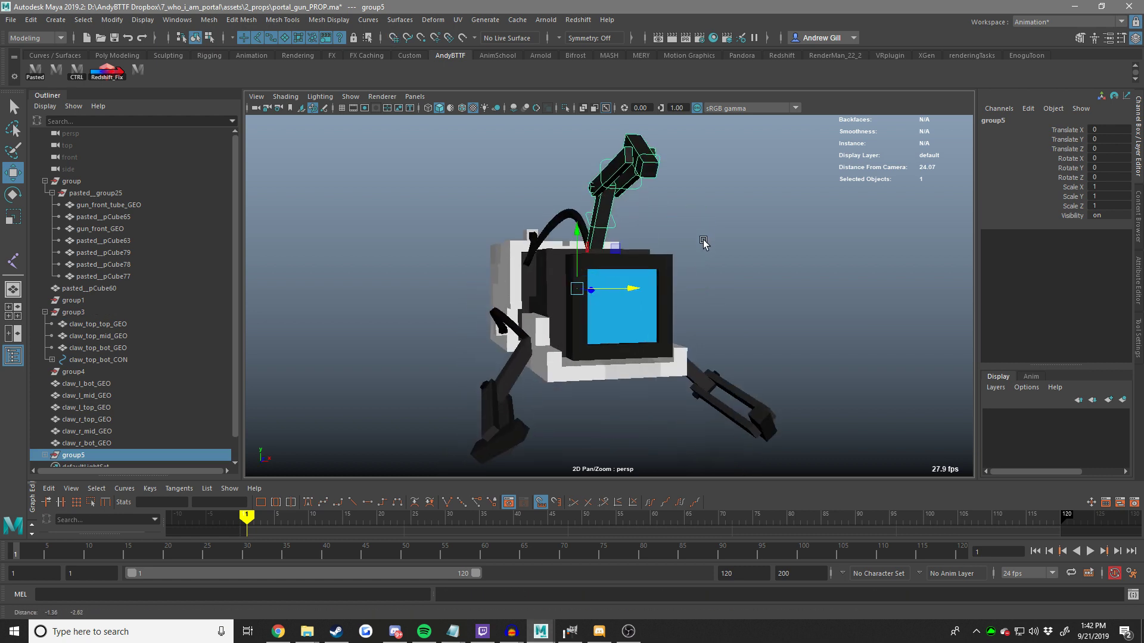
# Try moving the duplicate claw to X -2, Y -3 and rotating it about 141 degrees around Z beside a side claw.
pyautogui.moveTo(702, 242); pyautogui.dragTo(531, 245, button='middle')
pyautogui.moveTo(532, 247); pyautogui.dragTo(532, 319)
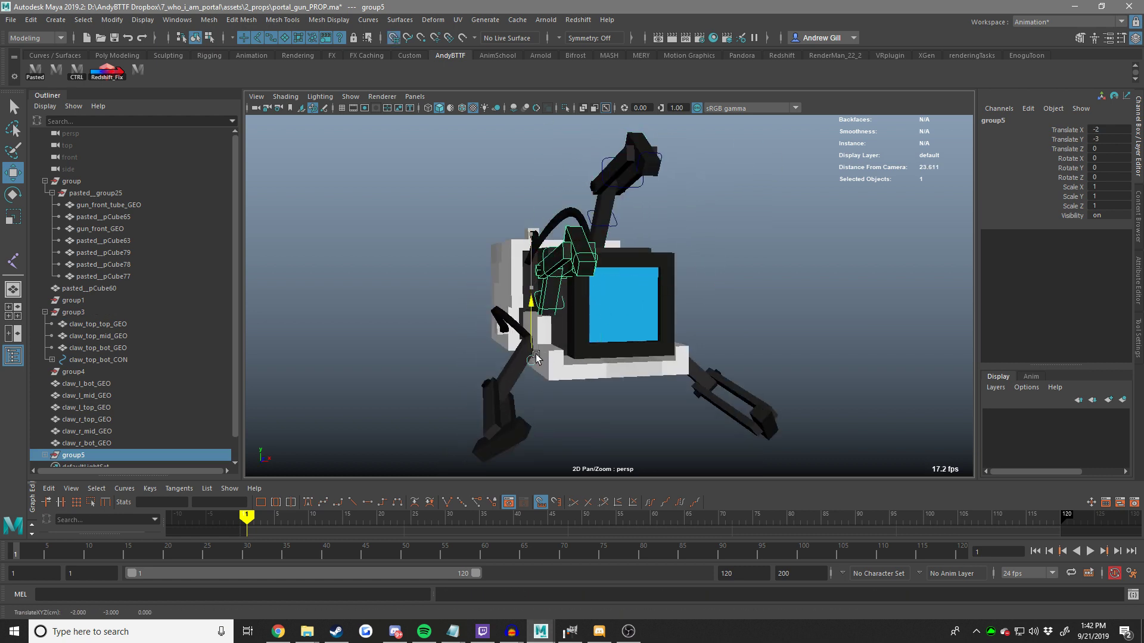
pyautogui.press('e')
pyautogui.moveTo(530, 420); pyautogui.dragTo(500, 412)
pyautogui.keyDown('alt'); pyautogui.moveTo(500, 413); pyautogui.dragTo(462, 340); pyautogui.keyUp('alt')
pyautogui.press('space')
pyautogui.press('space')
pyautogui.press('f')
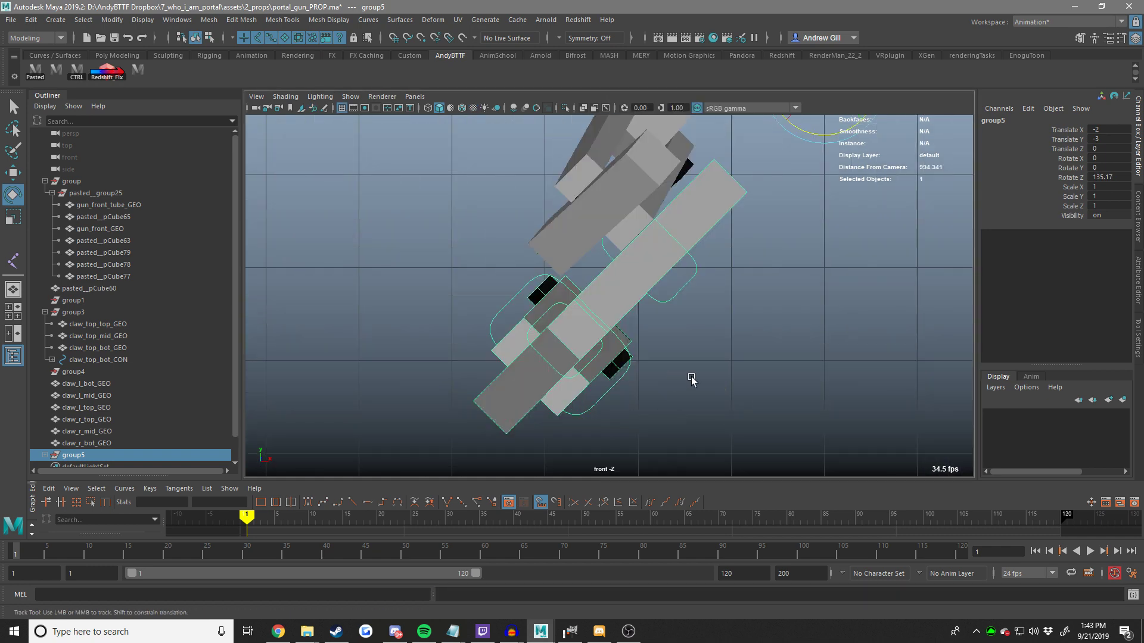
pyautogui.scroll(-6, 692, 380)
pyautogui.keyDown('alt'); pyautogui.moveTo(691, 338); pyautogui.dragTo(652, 384, button='middle'); pyautogui.keyUp('alt')
pyautogui.scroll(1, 642, 381)
pyautogui.scroll(1, 642, 380)
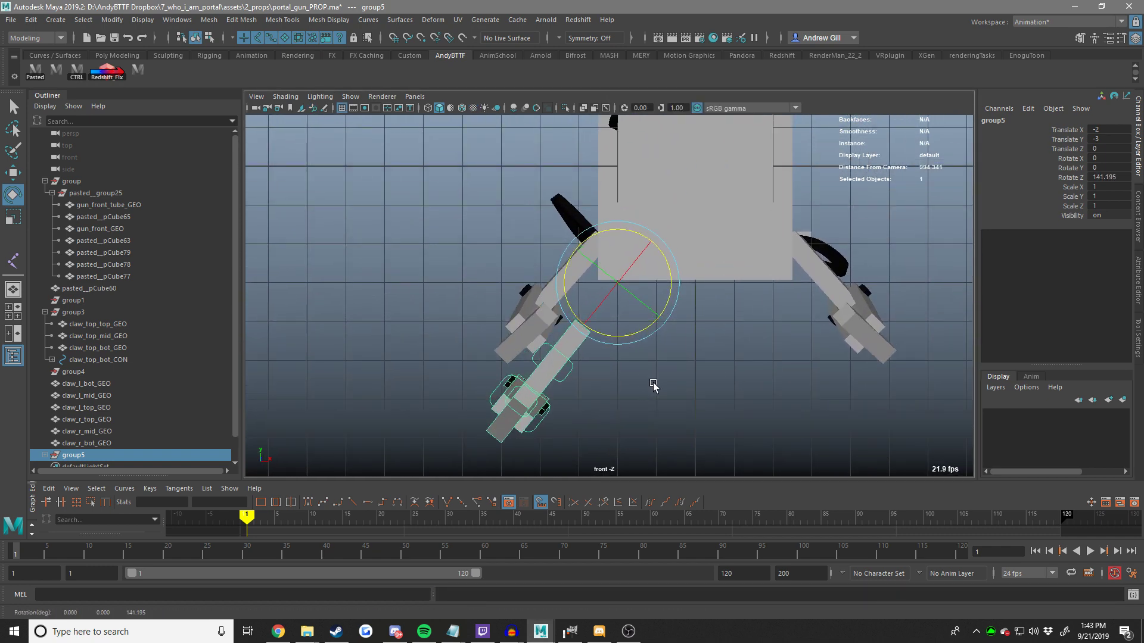
# Undo the duplicate claw's rotations and moves, returning it to the top claw's position.
pyautogui.moveTo(651, 310); pyautogui.dragTo(653, 314)
pyautogui.hotkey('ctrl', 'z')
pyautogui.hotkey('ctrl', 'z')
pyautogui.hotkey('ctrl', 'z')
pyautogui.hotkey('ctrl', 'z')
pyautogui.hotkey('ctrl', 'z')
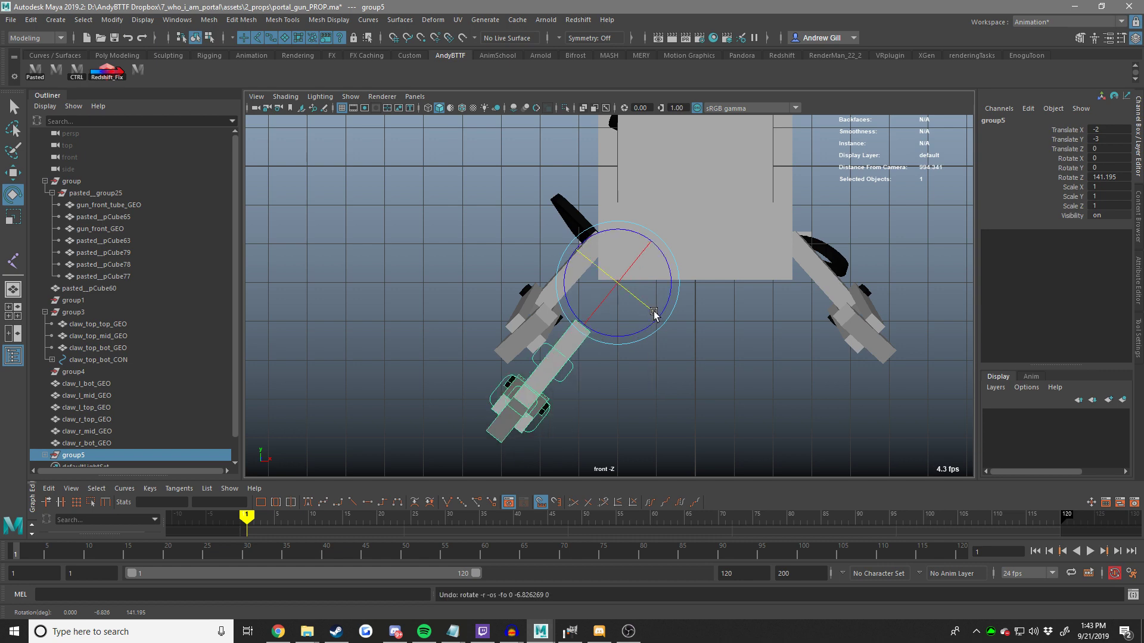
# In the front view, move the duplicate claw to X -4 and shift its pivot to the base of the claw.
pyautogui.keyDown('alt'); pyautogui.moveTo(681, 171); pyautogui.dragTo(665, 201, button='middle'); pyautogui.keyUp('alt')
pyautogui.press('w')
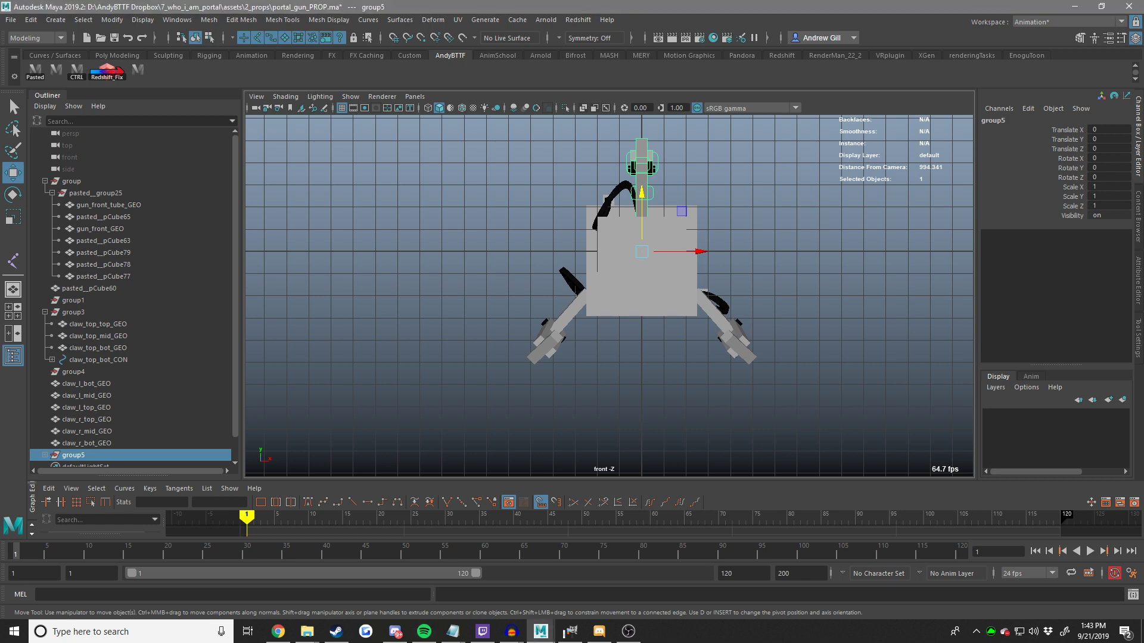
pyautogui.keyDown('alt'); pyautogui.moveTo(634, 281); pyautogui.dragTo(637, 313, button='middle'); pyautogui.keyUp('alt')
pyautogui.keyDown('alt'); pyautogui.moveTo(637, 313); pyautogui.dragTo(685, 282, button='right'); pyautogui.keyUp('alt')
pyautogui.keyDown('alt'); pyautogui.moveTo(685, 285); pyautogui.dragTo(672, 318, button='middle'); pyautogui.keyUp('alt')
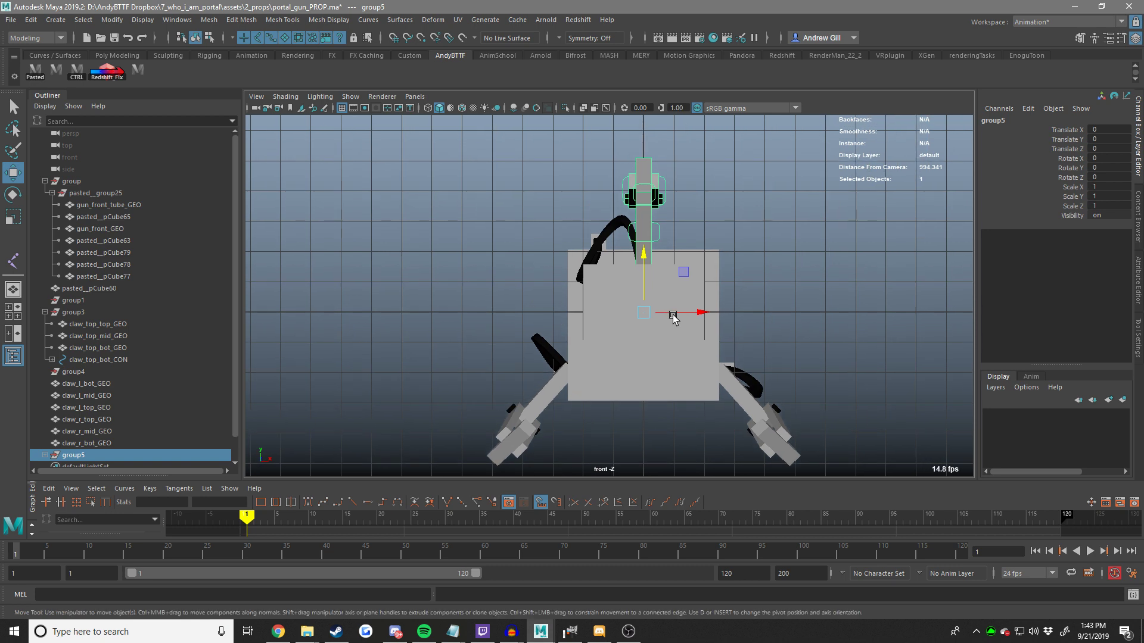
pyautogui.moveTo(695, 312); pyautogui.dragTo(544, 263)
pyautogui.press('d')
pyautogui.press('x')
pyautogui.scroll(3, 544, 264)
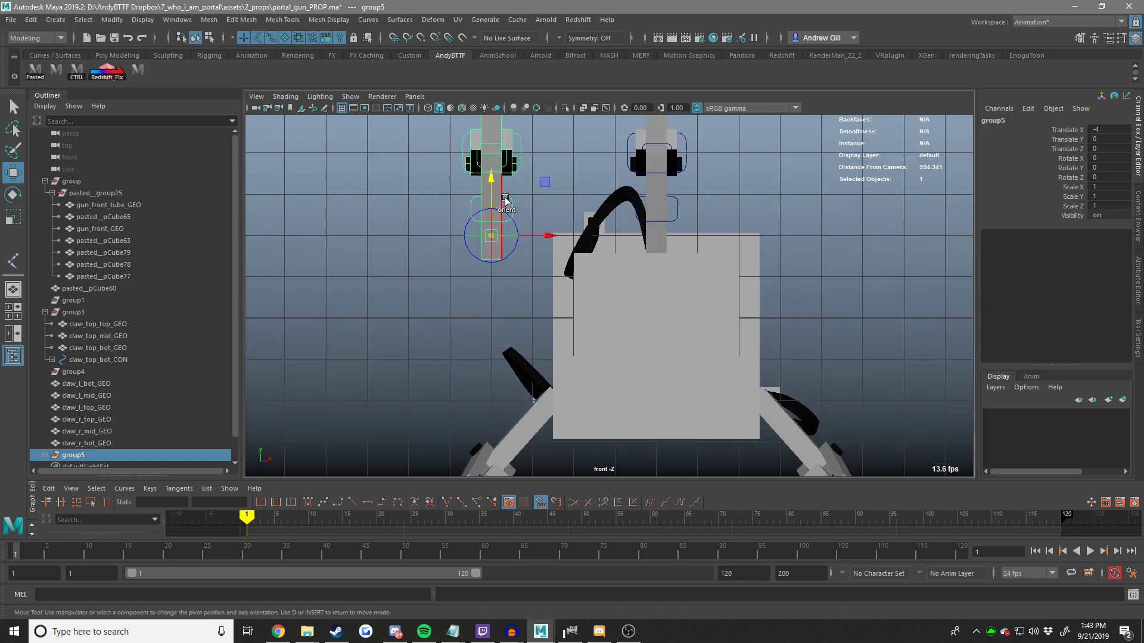
pyautogui.moveTo(491, 183); pyautogui.dragTo(439, 248)
# Rotate the duplicate claw to about 121.3 degrees around Z and move it to about X -2.508, Y -3.043.
pyautogui.press('e')
pyautogui.scroll(-3, 499, 252)
pyautogui.press('w')
pyautogui.keyDown('alt'); pyautogui.moveTo(499, 251); pyautogui.dragTo(510, 224, button='middle'); pyautogui.keyUp('alt')
pyautogui.moveTo(508, 237); pyautogui.dragTo(539, 299)
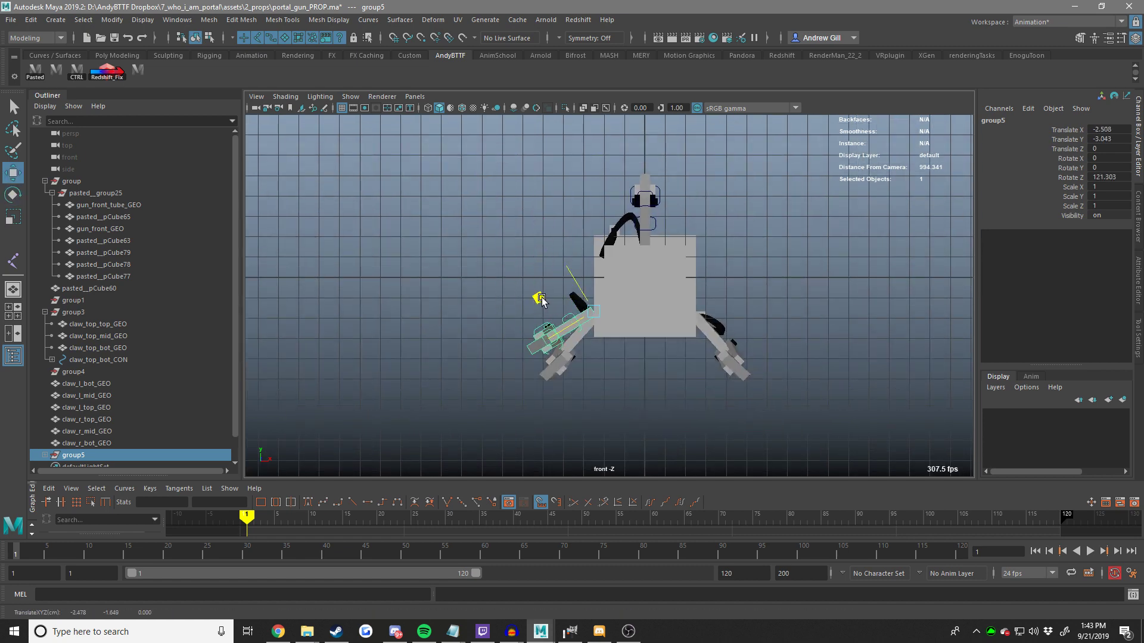
# Align the duplicate with the existing side claw at about 137.4 degrees around Z, X -2.366 and Y -3.228.
pyautogui.keyDown('alt'); pyautogui.moveTo(554, 337); pyautogui.dragTo(712, 345, button='right'); pyautogui.keyUp('alt')
pyautogui.press('e')
pyautogui.moveTo(713, 345); pyautogui.dragTo(726, 352, button='middle')
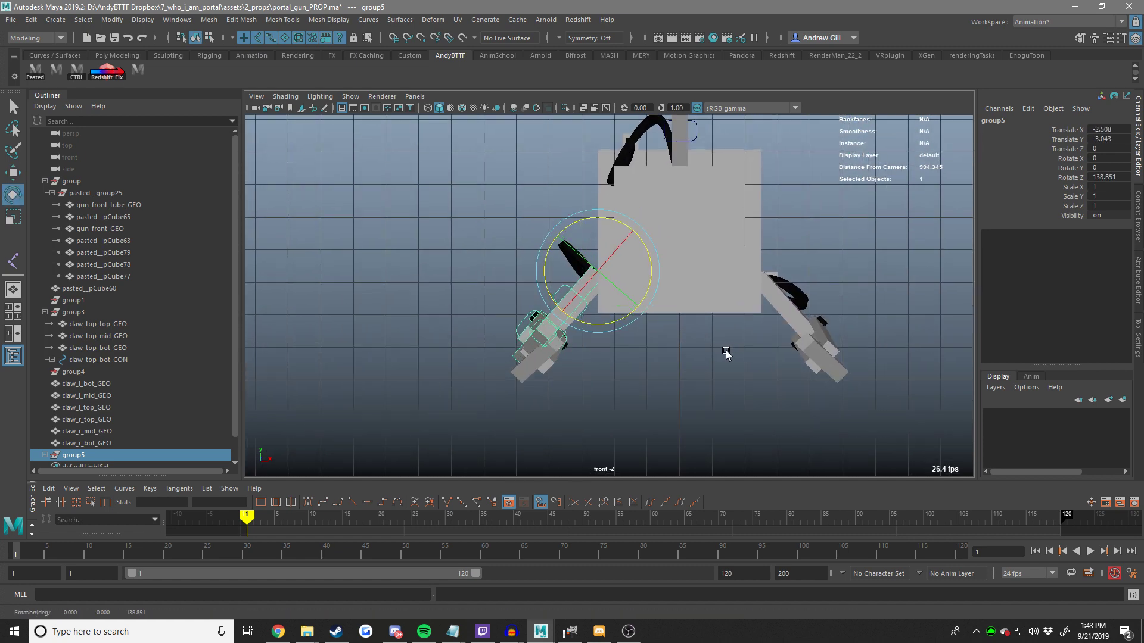
pyautogui.keyDown('alt'); pyautogui.moveTo(620, 359); pyautogui.dragTo(644, 367, button='right'); pyautogui.keyUp('alt')
pyautogui.moveTo(644, 367)
pyautogui.mouseDown(button='middle')
pyautogui.moveTo(642, 381)
pyautogui.moveTo(631, 377)
pyautogui.mouseUp(button='middle')
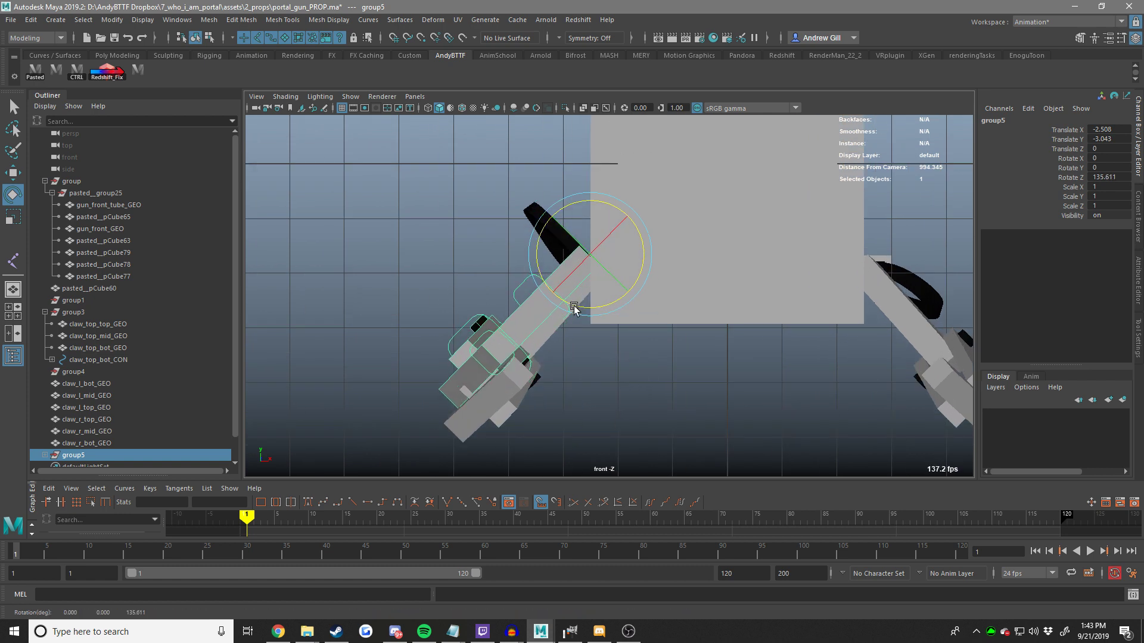
pyautogui.moveTo(574, 306); pyautogui.dragTo(554, 399)
pyautogui.press('w')
pyautogui.moveTo(535, 252); pyautogui.dragTo(541, 268)
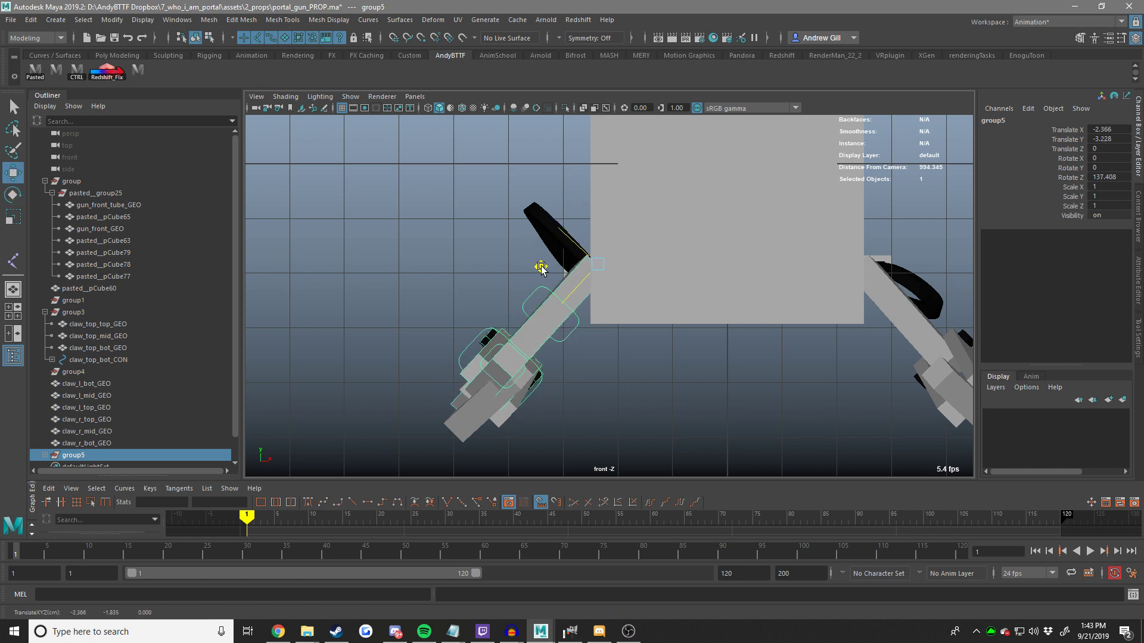
# In the perspective view, move the duplicate claw's pivot onto its base joint at the gun body.
pyautogui.press('space')
pyautogui.press('space')
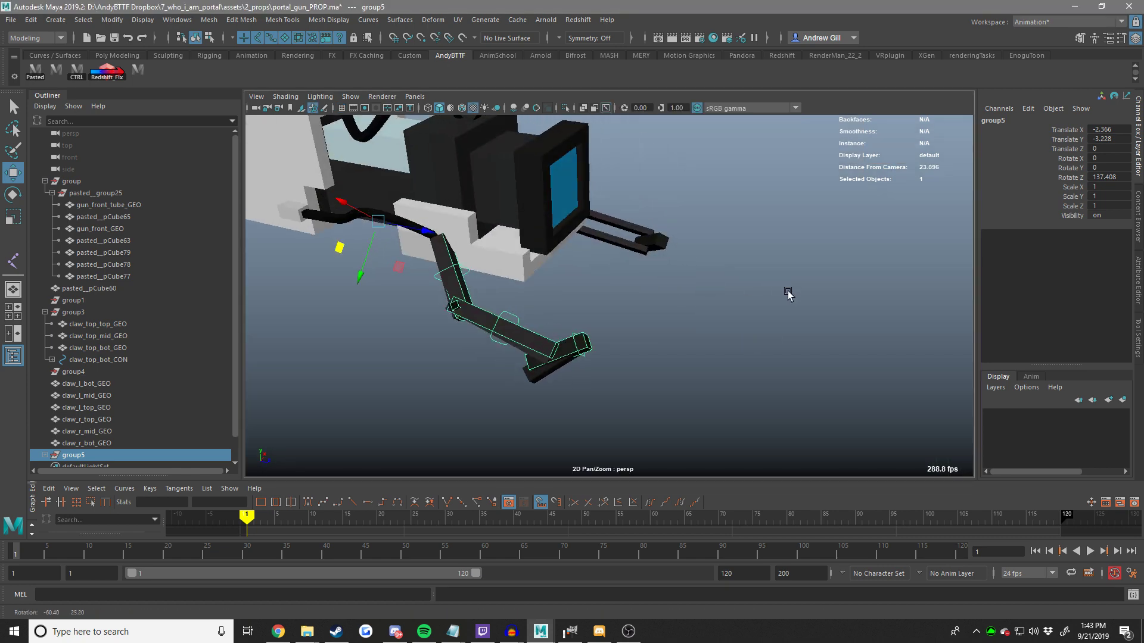
pyautogui.press('f')
pyautogui.scroll(3, 767, 264)
pyautogui.press('e')
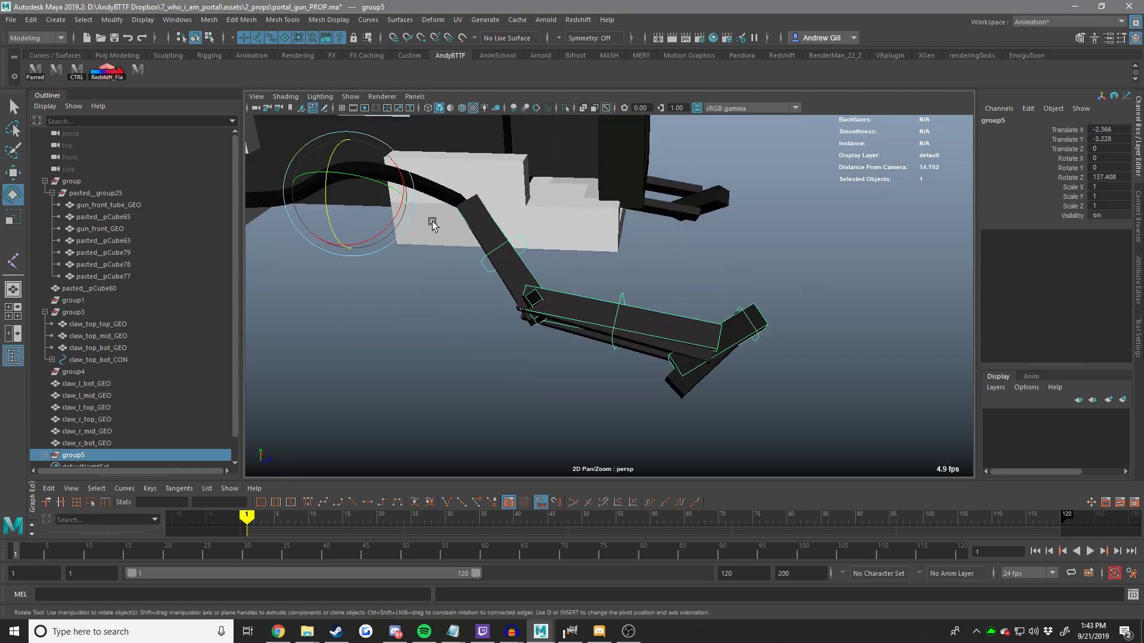
pyautogui.press('w')
pyautogui.keyDown('alt'); pyautogui.moveTo(435, 224); pyautogui.dragTo(666, 288, button='middle'); pyautogui.keyUp('alt')
pyautogui.press('d')
pyautogui.moveTo(590, 246); pyautogui.dragTo(388, 214)
# Adjust the duplicate claw to Rotate X about -2.406 and position about -2.346, -3.206, 0.024 over the side claw.
pyautogui.press('f')
pyautogui.scroll(5, 671, 271)
pyautogui.press('e')
pyautogui.press('w')
pyautogui.press('e')
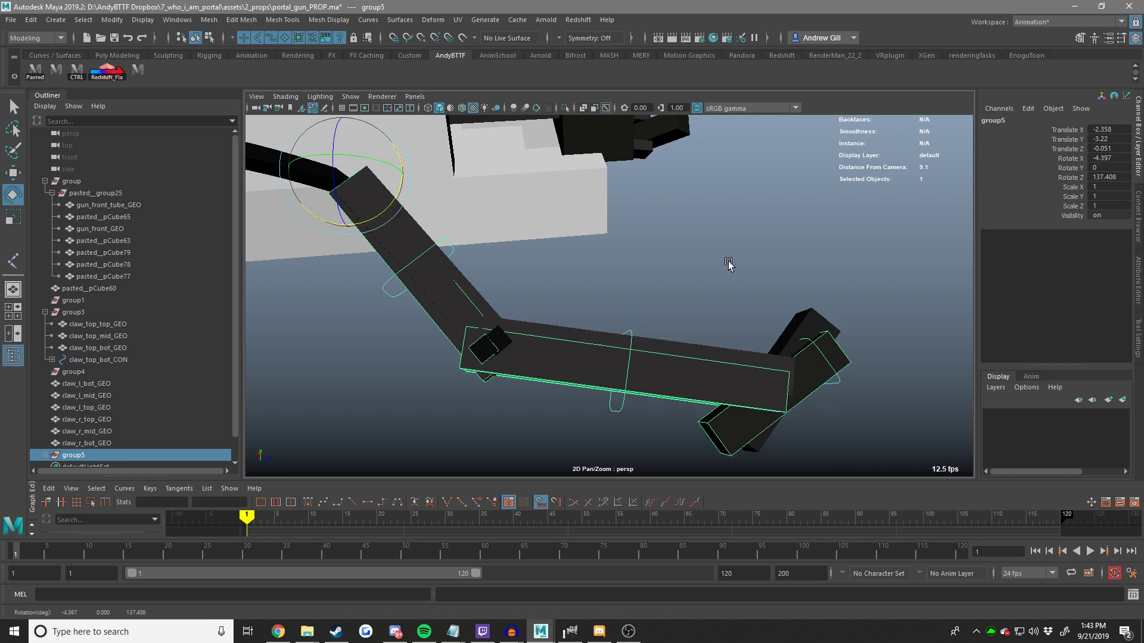
pyautogui.moveTo(728, 261); pyautogui.dragTo(729, 259, button='middle')
pyautogui.press('w')
pyautogui.press('e')
pyautogui.press('w')
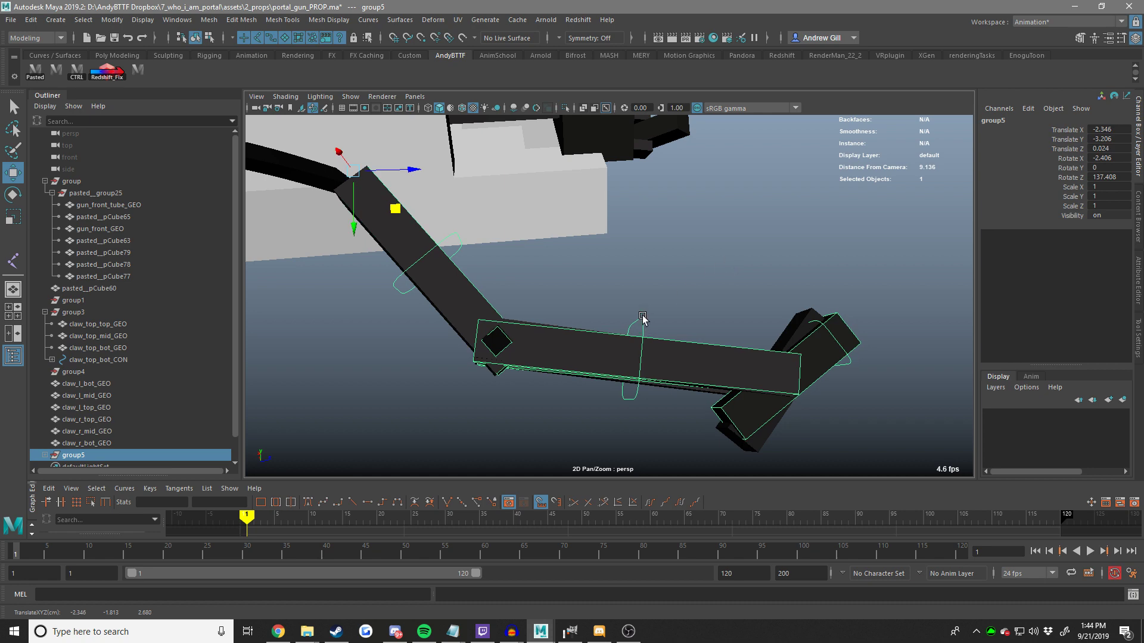
# Try rotating the duplicate's middle control to about -6.48 degrees around X, then undo the rotation.
pyautogui.click(642, 325)
pyautogui.press('e')
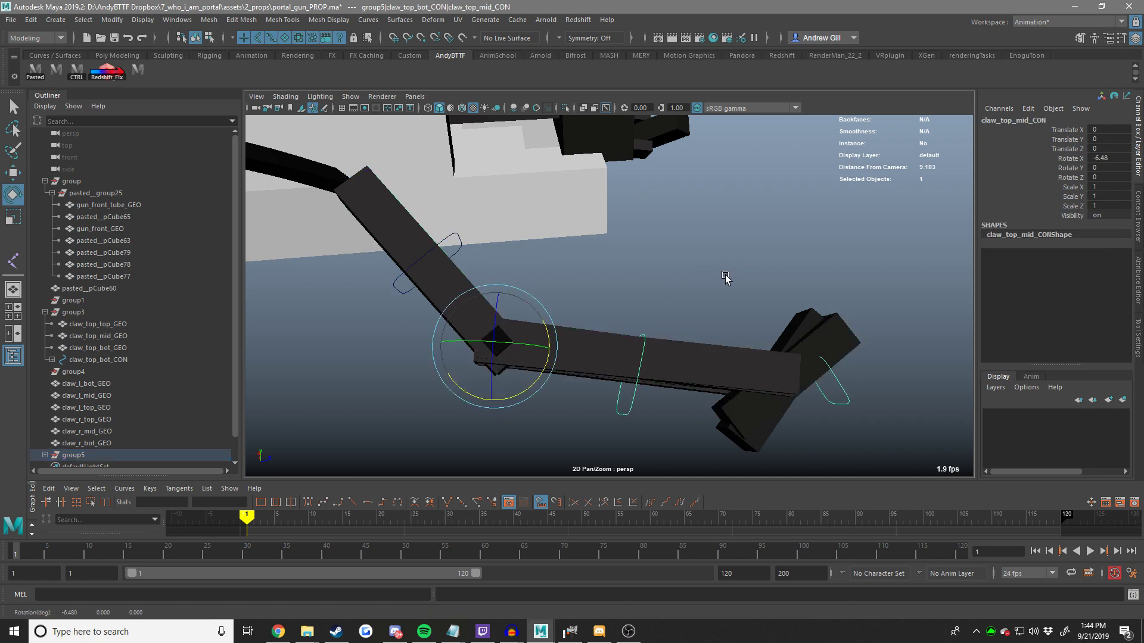
pyautogui.keyDown('alt'); pyautogui.moveTo(707, 285); pyautogui.dragTo(541, 264); pyautogui.keyUp('alt')
pyautogui.hotkey('ctrl', 'z')
# Refine the duplicate claw group to rotation about -2.733, -1.363, 139.357 and position about -2.407, -3.154, 0.026.
pyautogui.keyDown('alt'); pyautogui.moveTo(540, 264); pyautogui.dragTo(602, 262, button='right'); pyautogui.keyUp('alt')
pyautogui.moveTo(753, 264); pyautogui.dragTo(632, 305)
pyautogui.press('w')
pyautogui.moveTo(641, 155); pyautogui.dragTo(636, 155)
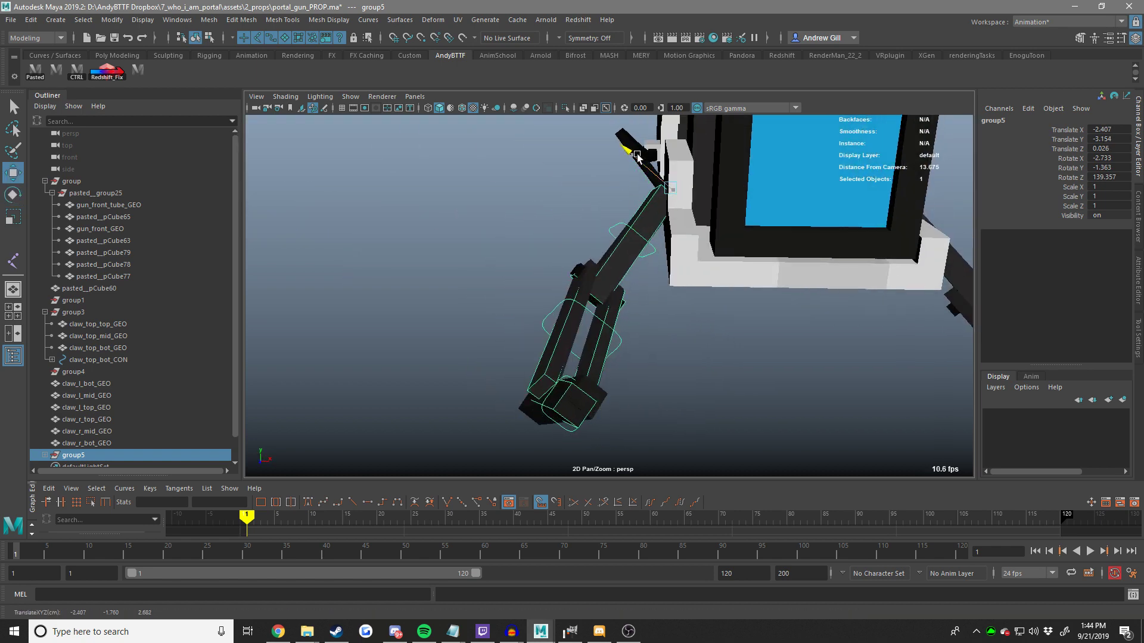
pyautogui.moveTo(617, 233)
pyautogui.keyDown('alt'); pyautogui.mouseDown()
pyautogui.moveTo(720, 232)
pyautogui.moveTo(620, 245)
pyautogui.mouseUp(); pyautogui.keyUp('alt')
pyautogui.keyDown('alt'); pyautogui.moveTo(620, 244); pyautogui.dragTo(559, 269, button='right'); pyautogui.keyUp('alt')
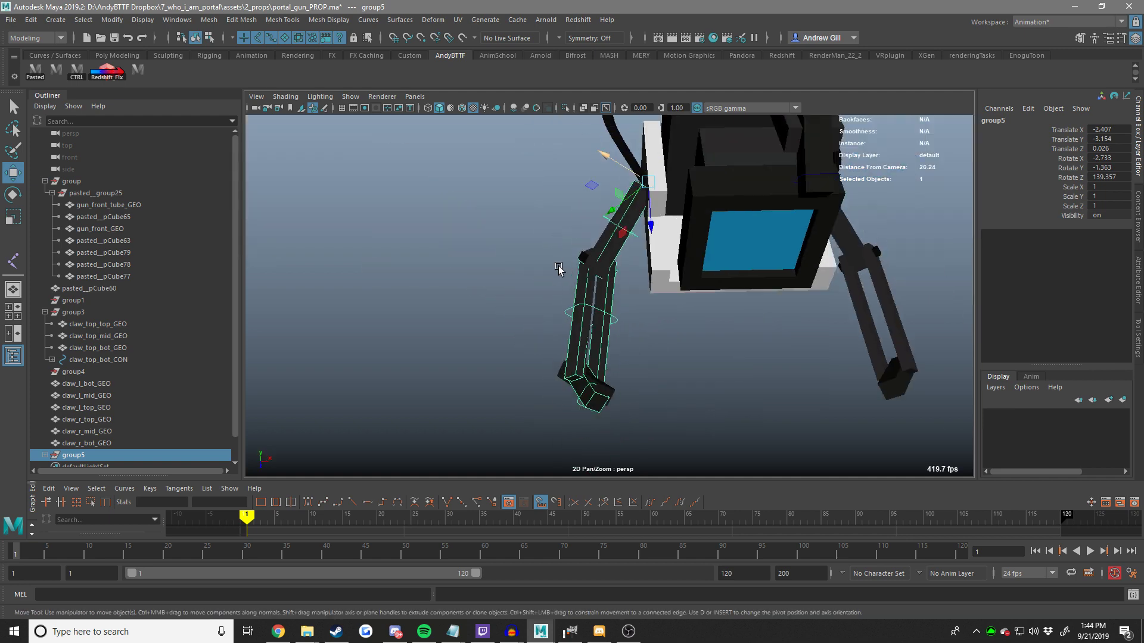
# In the front view, rotate the duplicate claw group to about -1.53, -3.53, 136.486 to match the side claw.
pyautogui.keyDown('alt'); pyautogui.moveTo(559, 268); pyautogui.dragTo(592, 245); pyautogui.keyUp('alt')
pyautogui.keyDown('alt'); pyautogui.moveTo(593, 246); pyautogui.dragTo(514, 298, button='middle'); pyautogui.keyUp('alt')
pyautogui.keyDown('alt'); pyautogui.moveTo(514, 296); pyautogui.dragTo(553, 271); pyautogui.keyUp('alt')
pyautogui.press('space')
pyautogui.press('space')
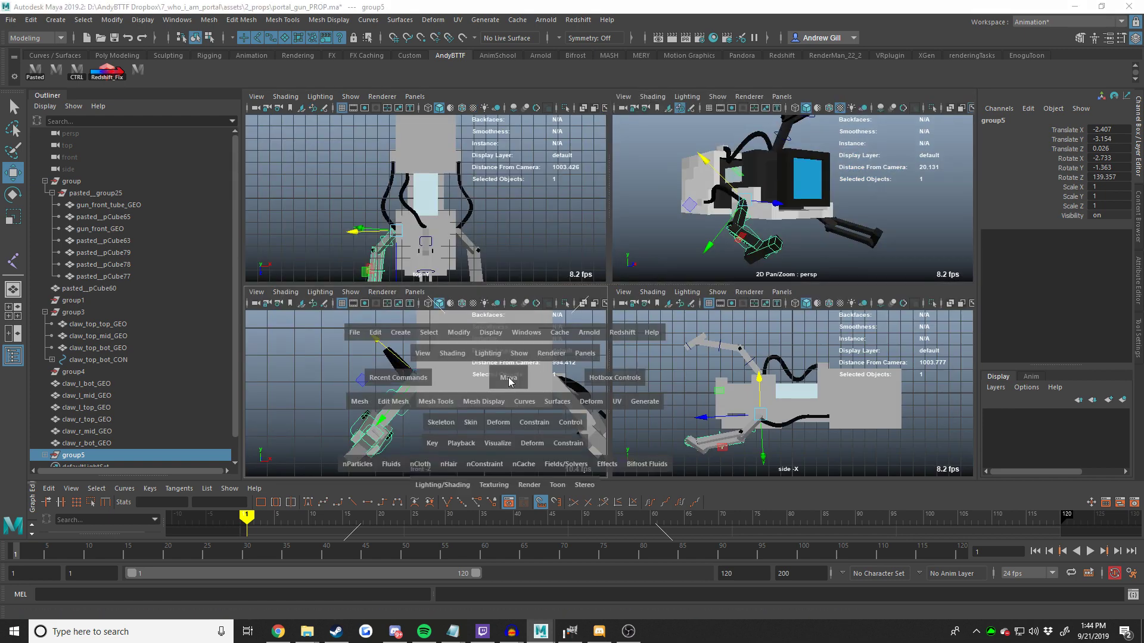
pyautogui.press('e')
pyautogui.scroll(3, 508, 380)
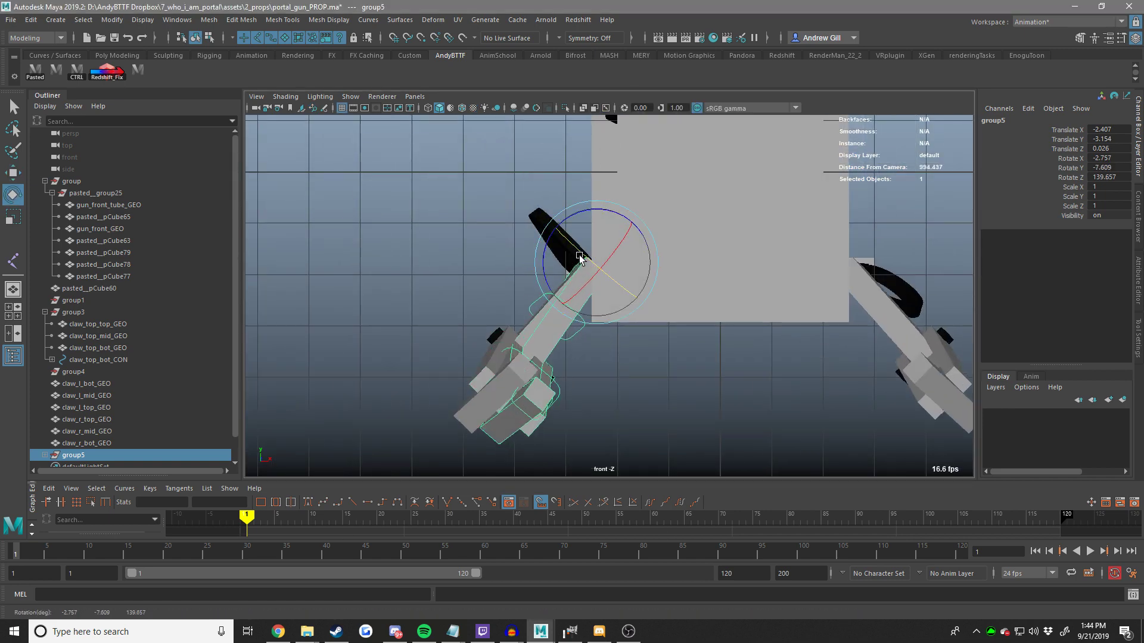
pyautogui.keyDown('alt'); pyautogui.moveTo(516, 361); pyautogui.dragTo(618, 304, button='middle'); pyautogui.keyUp('alt')
pyautogui.scroll(5, 606, 315)
pyautogui.scroll(-4, 606, 315)
pyautogui.moveTo(705, 333); pyautogui.dragTo(706, 334, button='middle')
pyautogui.hotkey('ctrl', 'z')
pyautogui.moveTo(716, 206); pyautogui.dragTo(747, 200)
# In the perspective view, try rotating the duplicate claw group to about -4.75 degrees around X.
pyautogui.press('space')
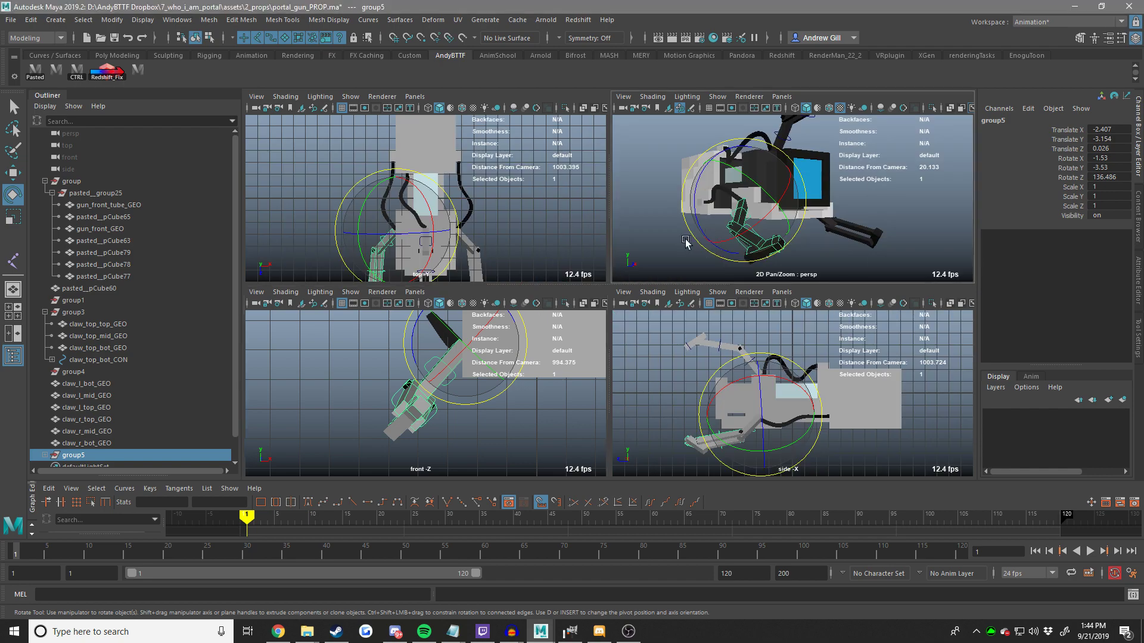
pyautogui.press('space')
pyautogui.scroll(3, 733, 258)
pyautogui.keyDown('alt'); pyautogui.moveTo(685, 295); pyautogui.dragTo(651, 322); pyautogui.keyUp('alt')
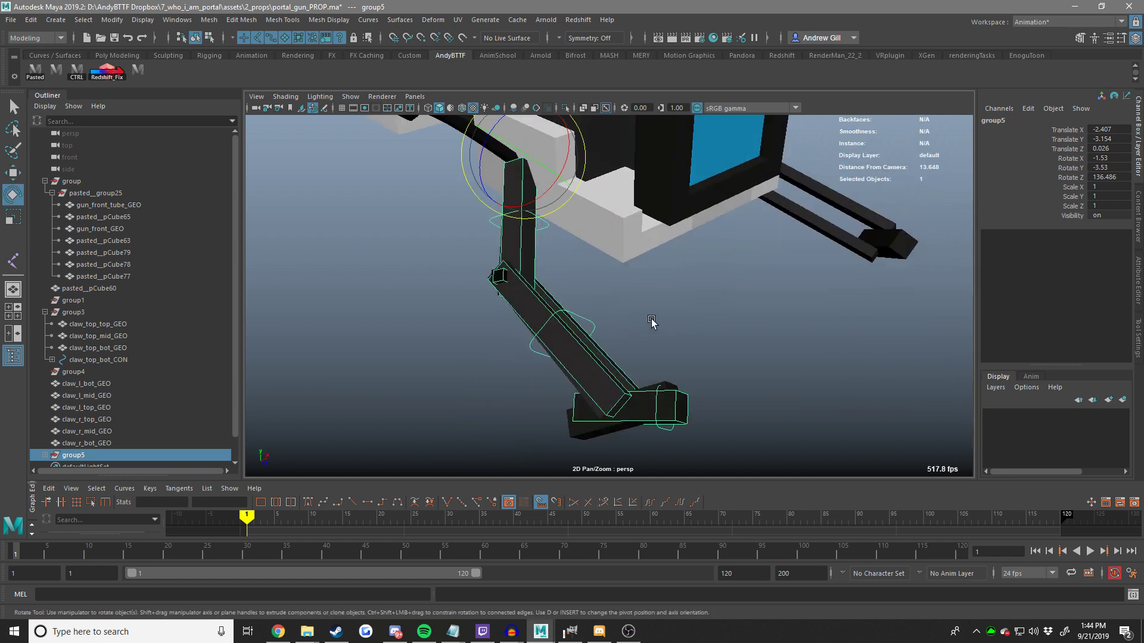
pyautogui.moveTo(556, 184); pyautogui.dragTo(556, 186)
pyautogui.keyDown('alt'); pyautogui.moveTo(541, 253); pyautogui.dragTo(648, 230); pyautogui.keyUp('alt')
pyautogui.hotkey('ctrl', 'z')
pyautogui.hotkey('ctrl', 'z')
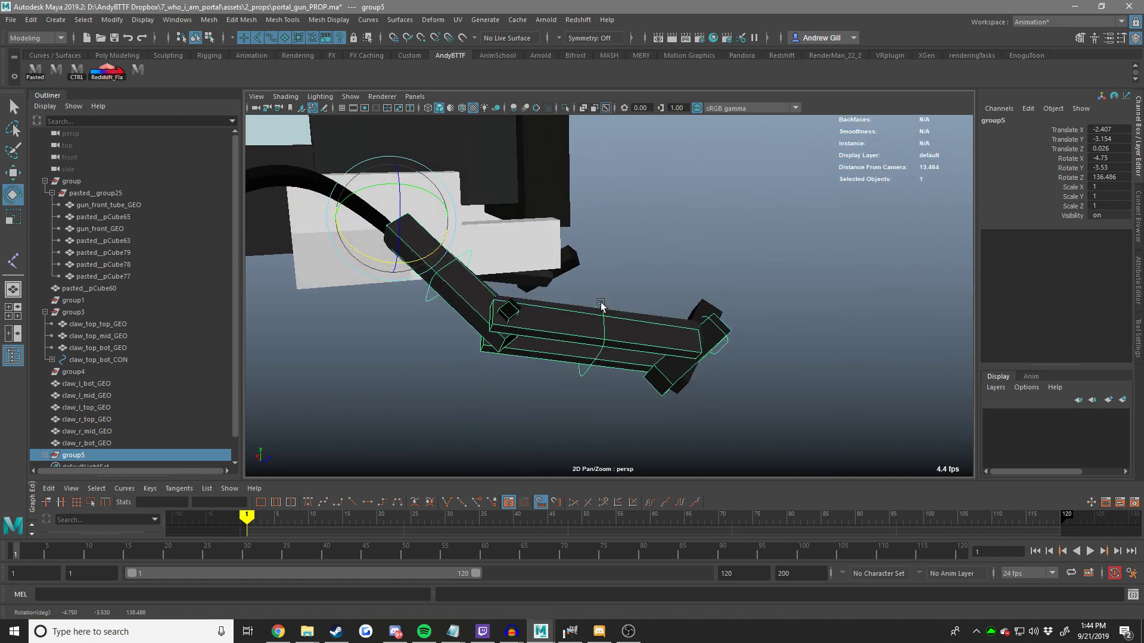
# Fine-tune the duplicate claw group's Rotate X to about -2.813 so the middle joints line up, and save the scene.
pyautogui.keyDown('alt'); pyautogui.moveTo(602, 309); pyautogui.dragTo(490, 373); pyautogui.keyUp('alt')
pyautogui.scroll(5, 491, 373)
pyautogui.keyDown('alt'); pyautogui.moveTo(490, 372); pyautogui.dragTo(715, 355, button='middle'); pyautogui.keyUp('alt')
pyautogui.scroll(3, 714, 356)
pyautogui.hotkey('ctrl', 'z')
pyautogui.hotkey('ctrl', 'z')
pyautogui.hotkey('ctrl', 'z')
pyautogui.hotkey('ctrl', 'z')
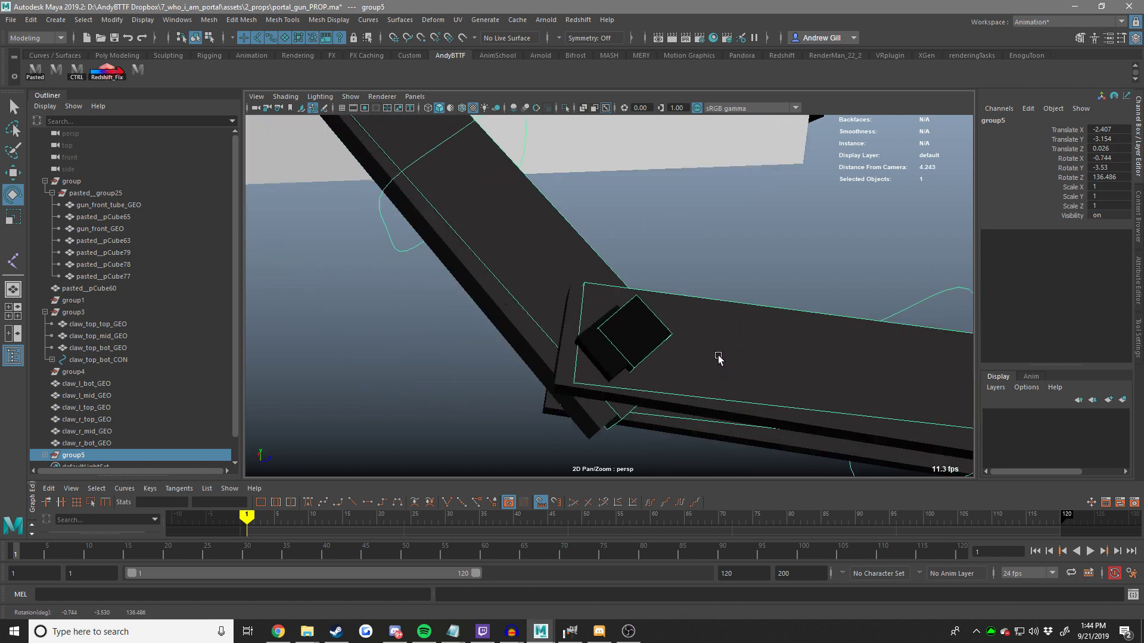
pyautogui.keyDown('alt'); pyautogui.moveTo(714, 355); pyautogui.dragTo(532, 338, button='right'); pyautogui.keyUp('alt')
pyautogui.moveTo(638, 344); pyautogui.dragTo(666, 338, button='middle')
pyautogui.hotkey('ctrl', 'z')
pyautogui.hotkey('ctrl', 'z')
pyautogui.hotkey('ctrl', 'z')
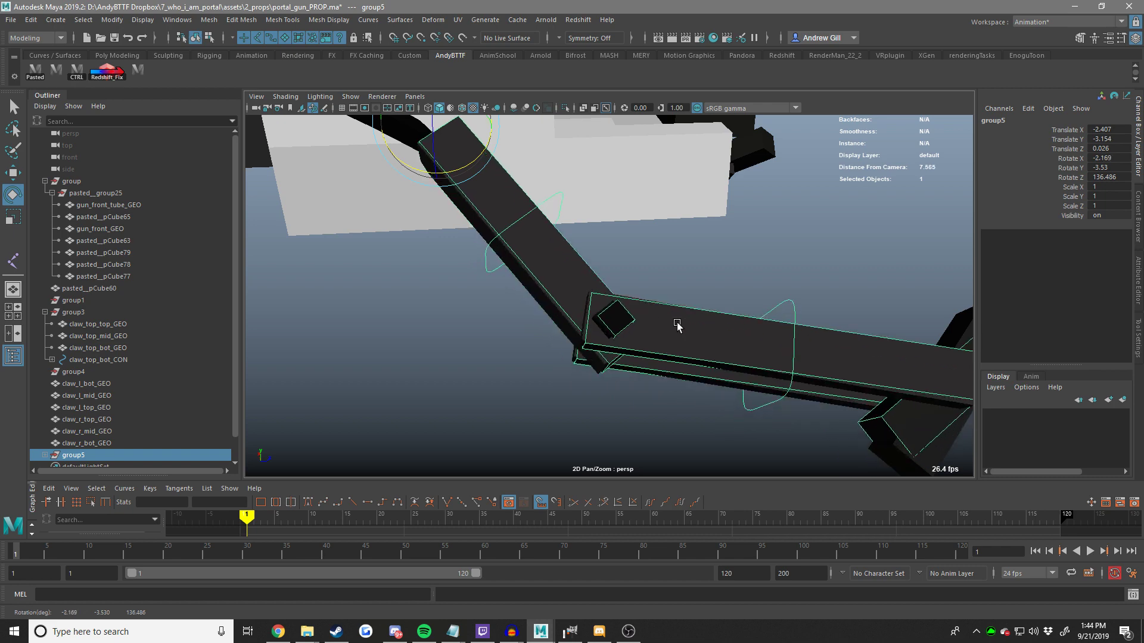
pyautogui.scroll(-5, 666, 339)
pyautogui.hotkey('ctrl', 's')
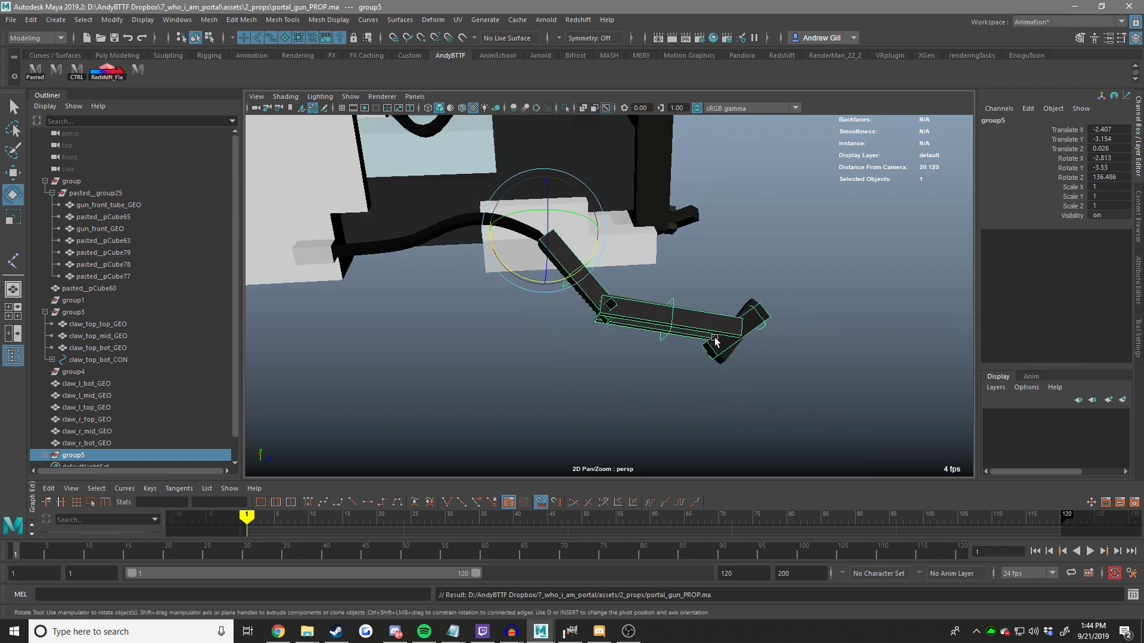
# Expand the duplicate claw's group and rename its base control claw_r_bot_CON.
pyautogui.keyDown('alt'); pyautogui.moveTo(782, 334); pyautogui.dragTo(619, 282); pyautogui.keyUp('alt')
pyautogui.press('w')
pyautogui.scroll(-2, 94, 394)
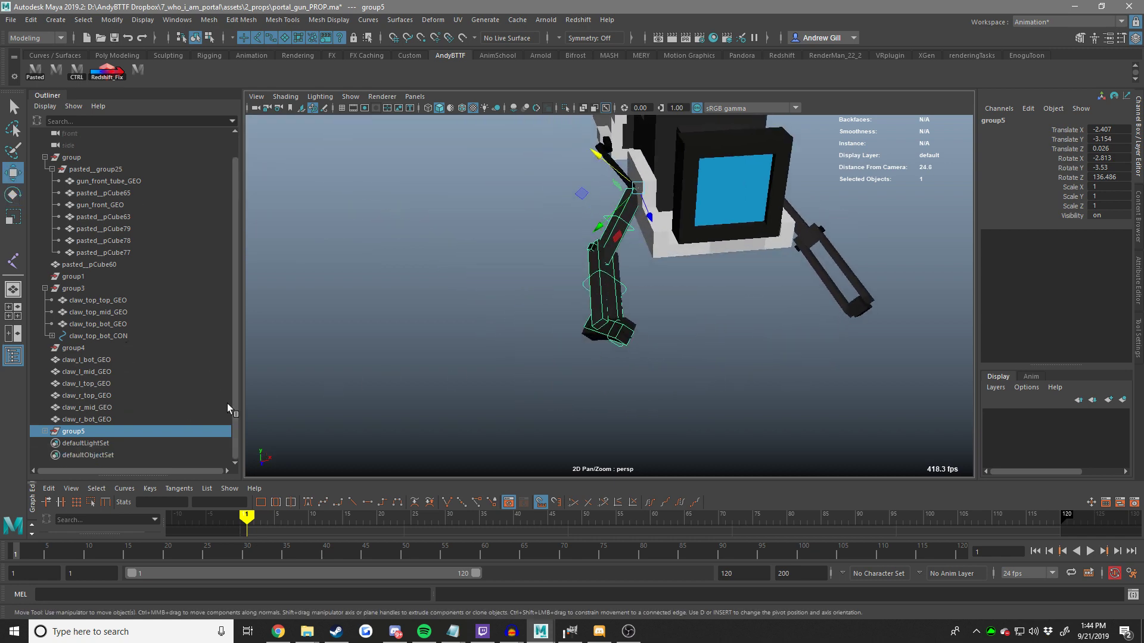
pyautogui.click(45, 432)
pyautogui.scroll(-2, 101, 423)
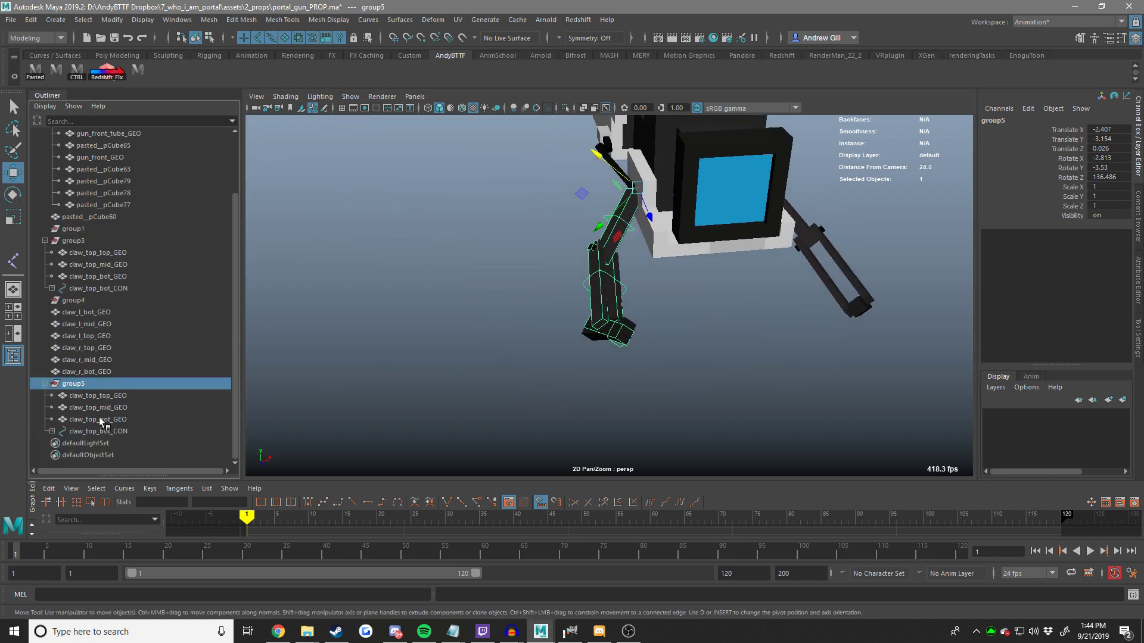
pyautogui.doubleClick(82, 431)
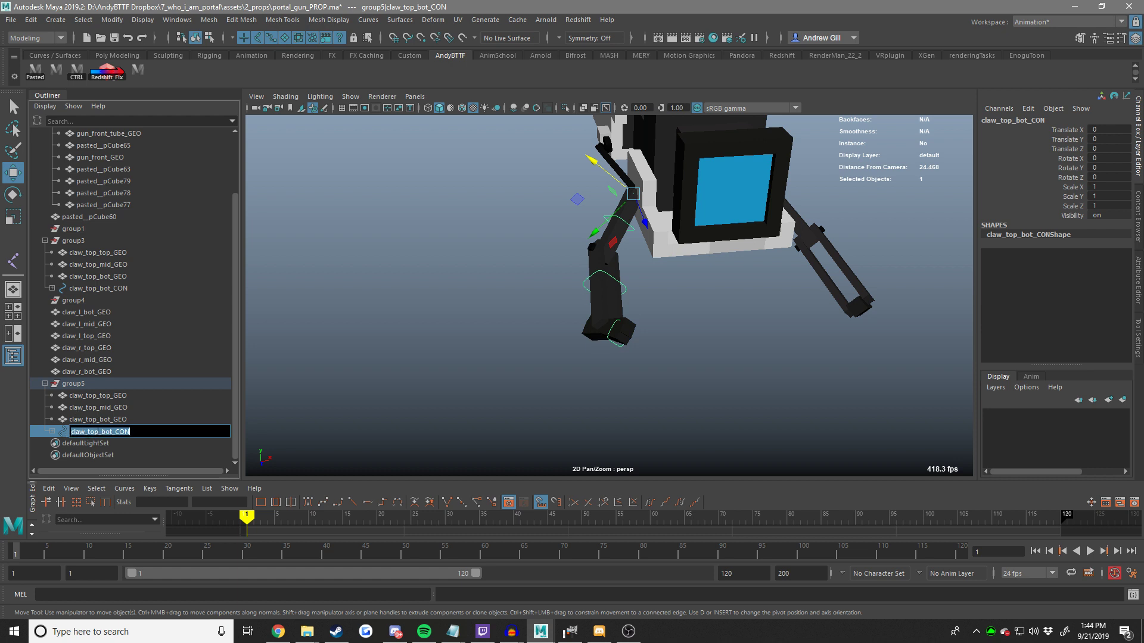
pyautogui.press('BackSpace')
pyautogui.press('BackSpace')
pyautogui.press('BackSpace')
pyautogui.write('r')
# Expand the base control's hierarchy and rename the duplicate's middle control claw_r_mid_CON.
pyautogui.click(53, 432)
pyautogui.doubleClick(93, 434)
pyautogui.hotkey('ctrl', 'c')
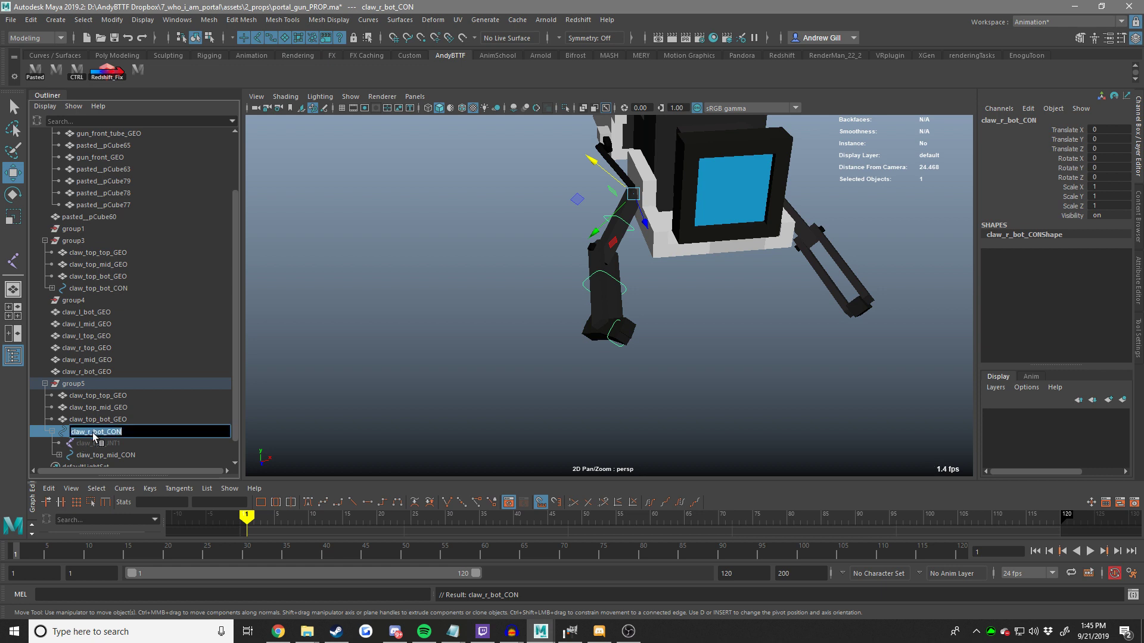
pyautogui.doubleClick(106, 454)
pyautogui.hotkey('ctrl', 'v')
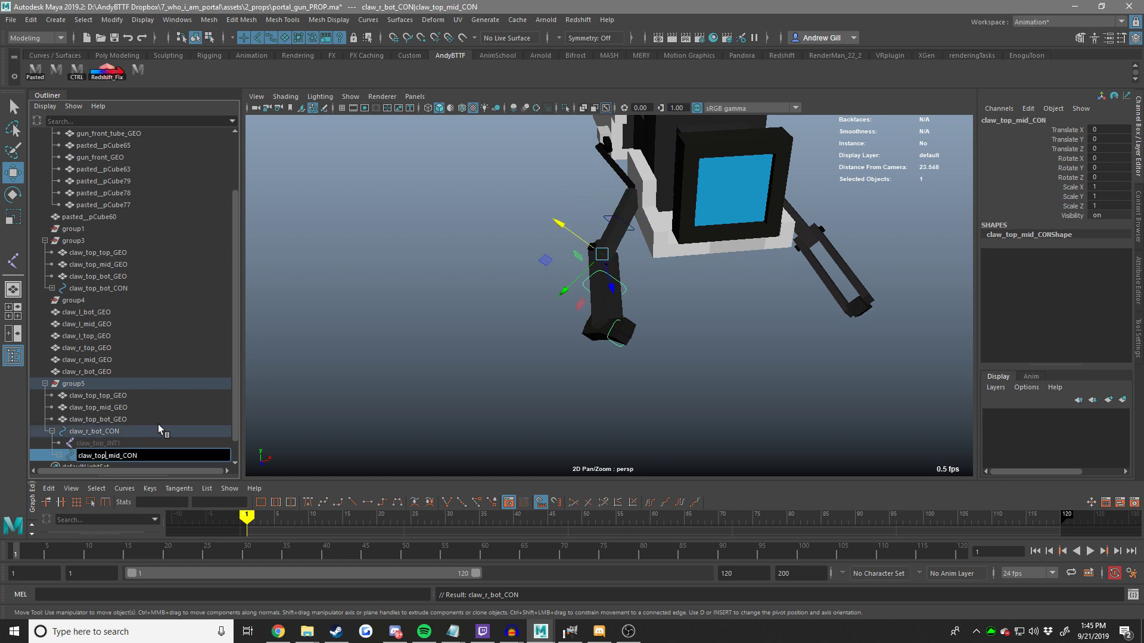
pyautogui.press('BackSpace')
pyautogui.press('BackSpace')
pyautogui.press('BackSpace')
pyautogui.write('r')
pyautogui.press('Return')
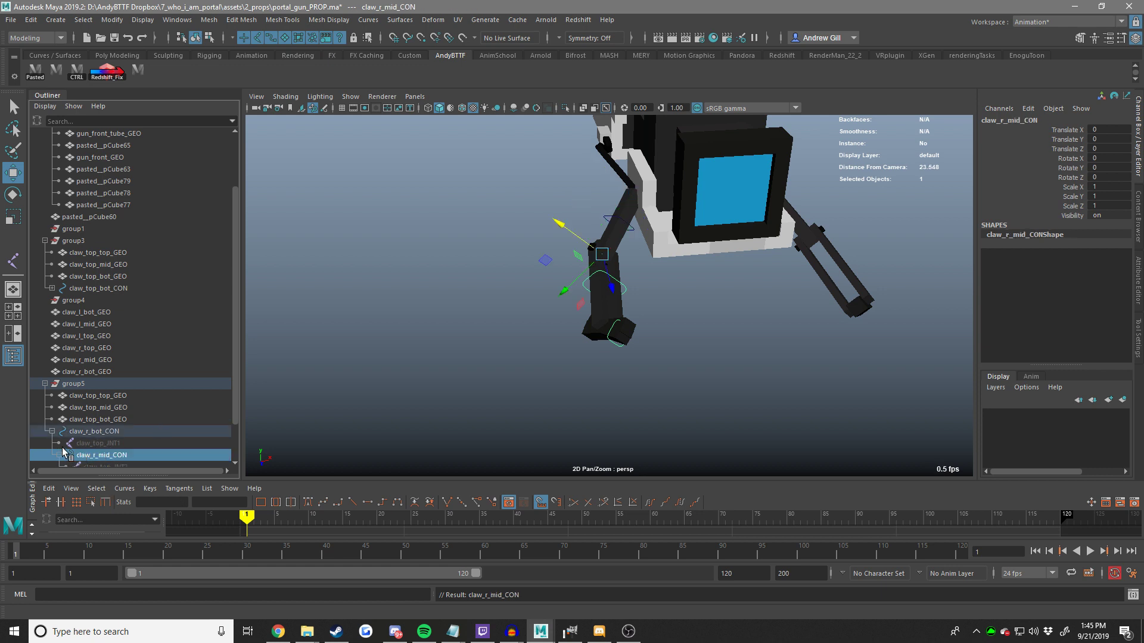
# Expand the middle control's hierarchy and rename the duplicate's tip control claw_r_tip_CON.
pyautogui.scroll(-1, 63, 452)
pyautogui.click(70, 434)
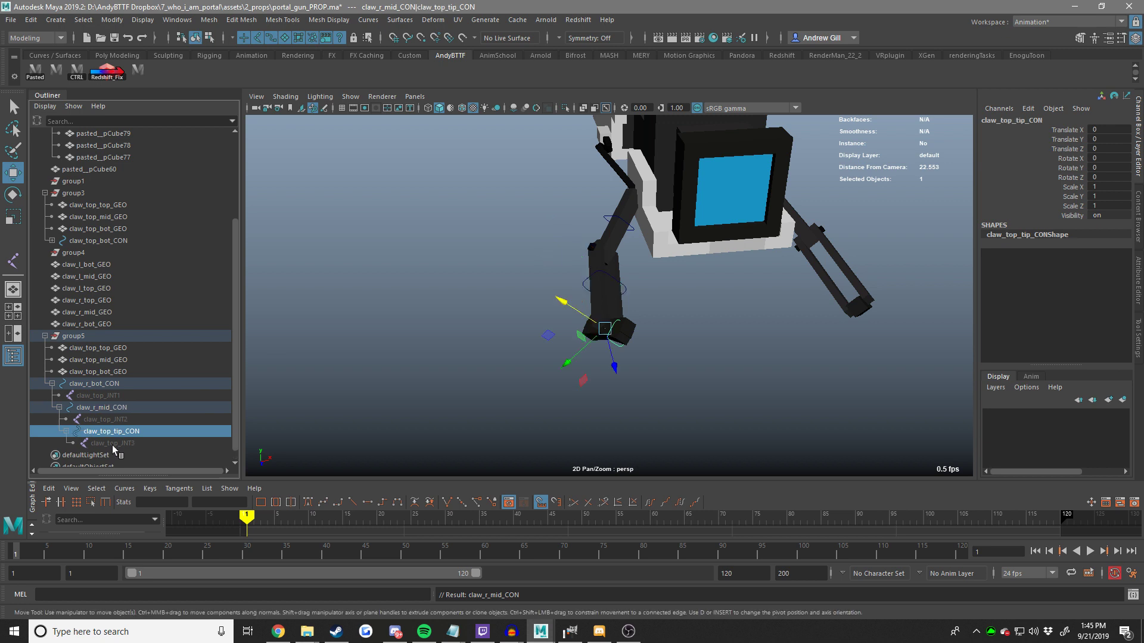
pyautogui.doubleClick(112, 432)
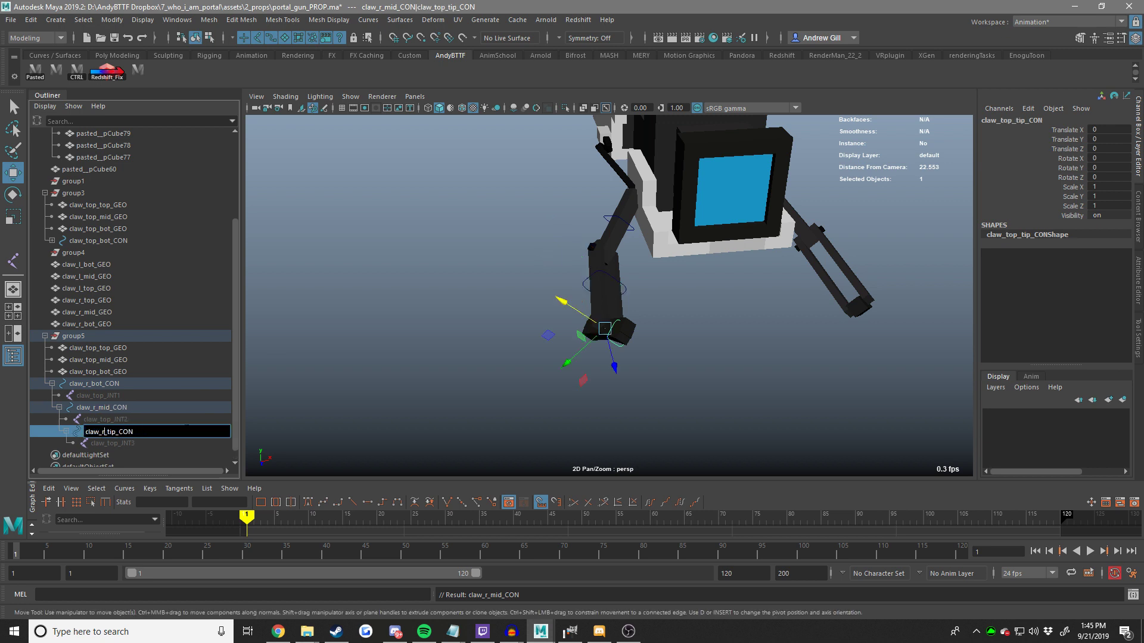
pyautogui.press('Return')
# Rename the duplicate's joints, from tip to base, claw_r_JNT3, claw_r_JNT2 and claw_r_JNT1.
pyautogui.doubleClick(136, 444)
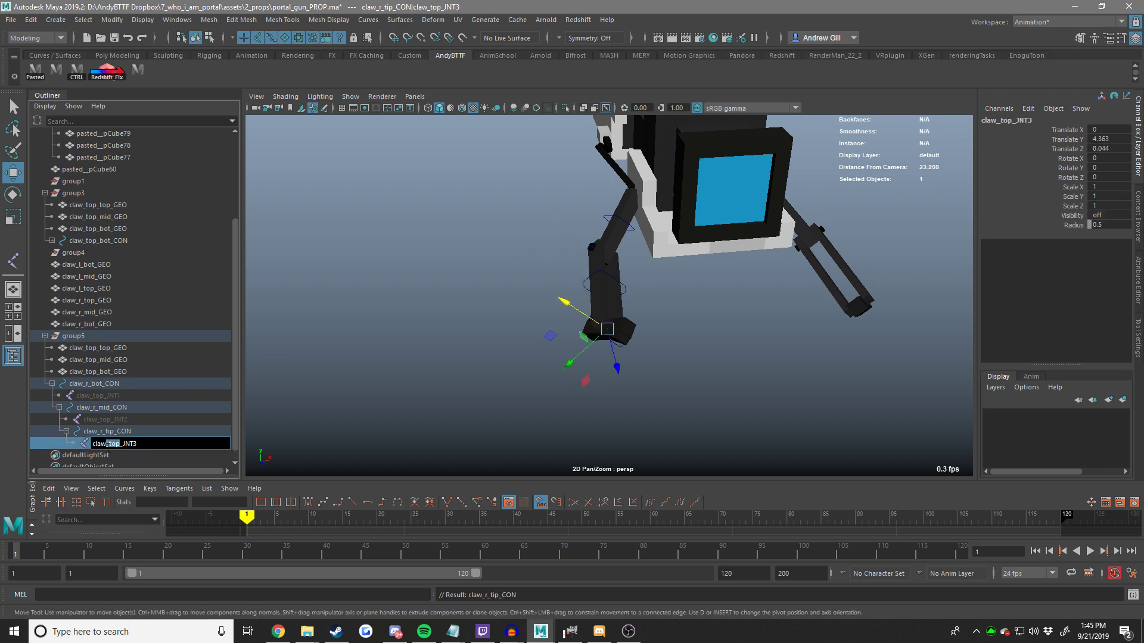
pyautogui.write('r')
pyautogui.hotkey('ctrl', 'a')
pyautogui.hotkey('ctrl', 'c')
pyautogui.press('Return')
pyautogui.doubleClick(134, 419)
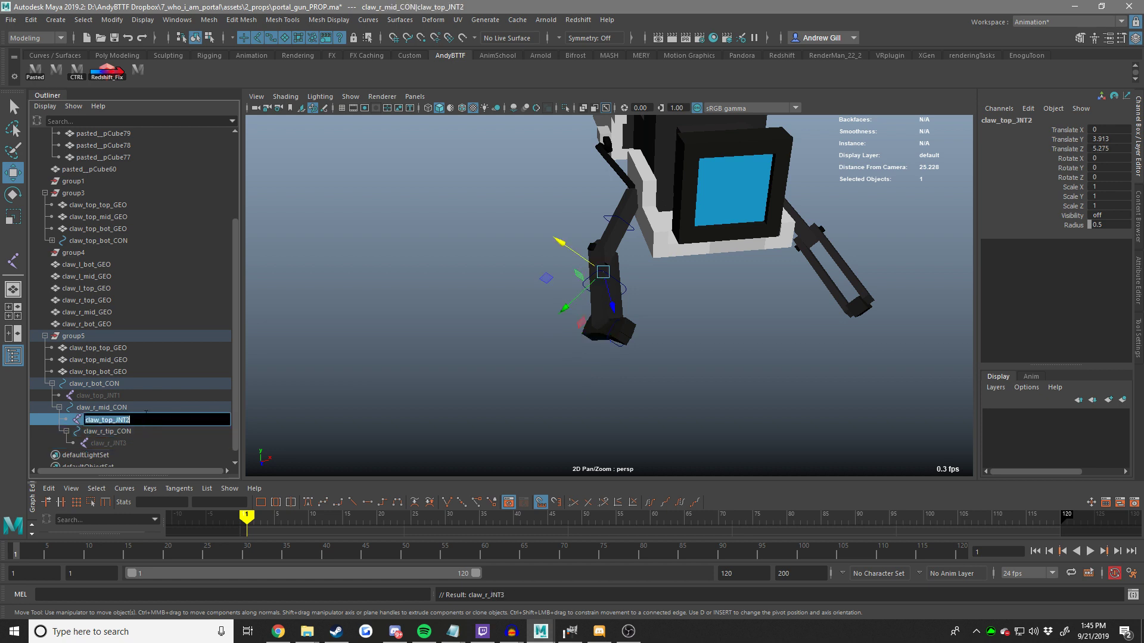
pyautogui.hotkey('ctrl', 'v')
pyautogui.press('BackSpace')
pyautogui.write('2')
pyautogui.doubleClick(156, 398)
pyautogui.hotkey('ctrl', 'v')
pyautogui.write('1')
pyautogui.press('Return')
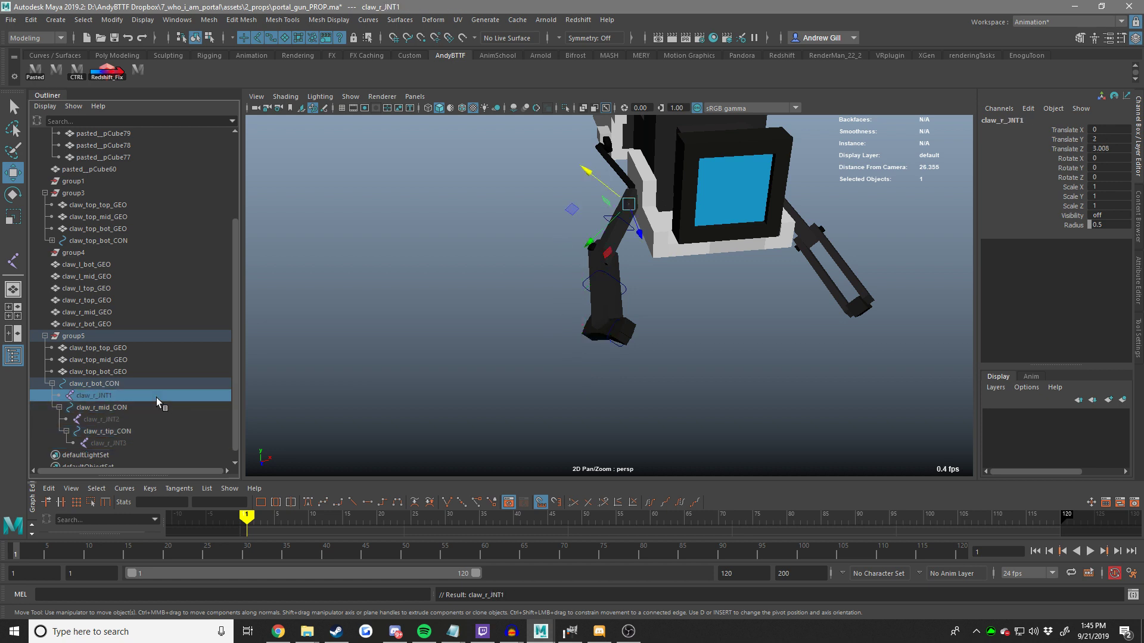
# Rename the duplicate's three meshes in group5 claw_r_tip_GEO, claw_r_mid_GEO and claw_r_bot_GEO.
pyautogui.doubleClick(97, 351)
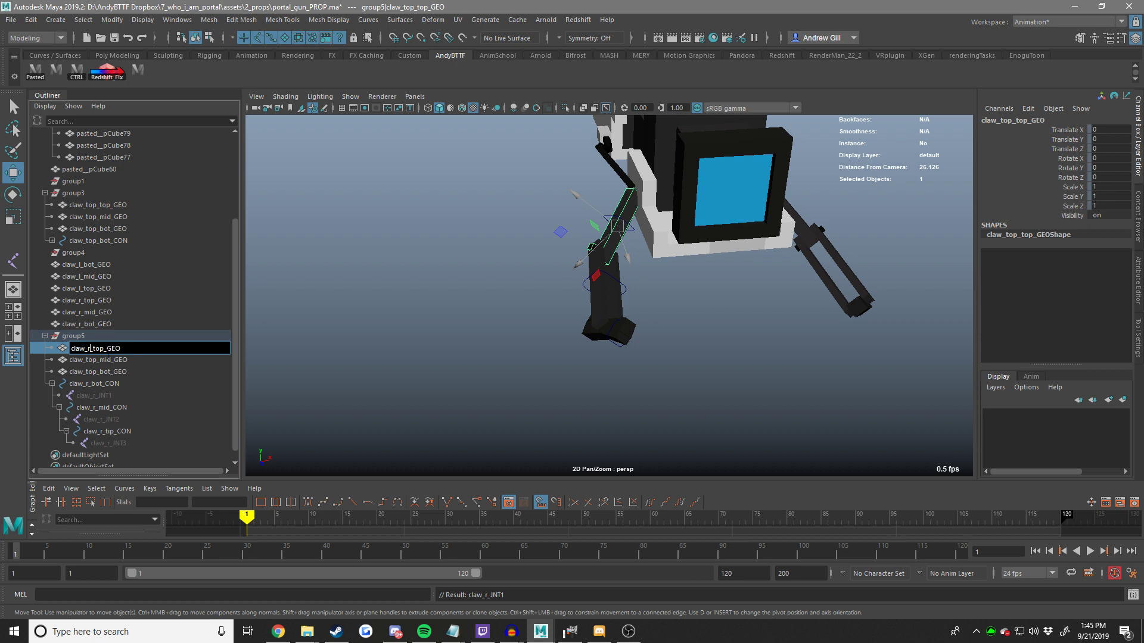
pyautogui.press('Return')
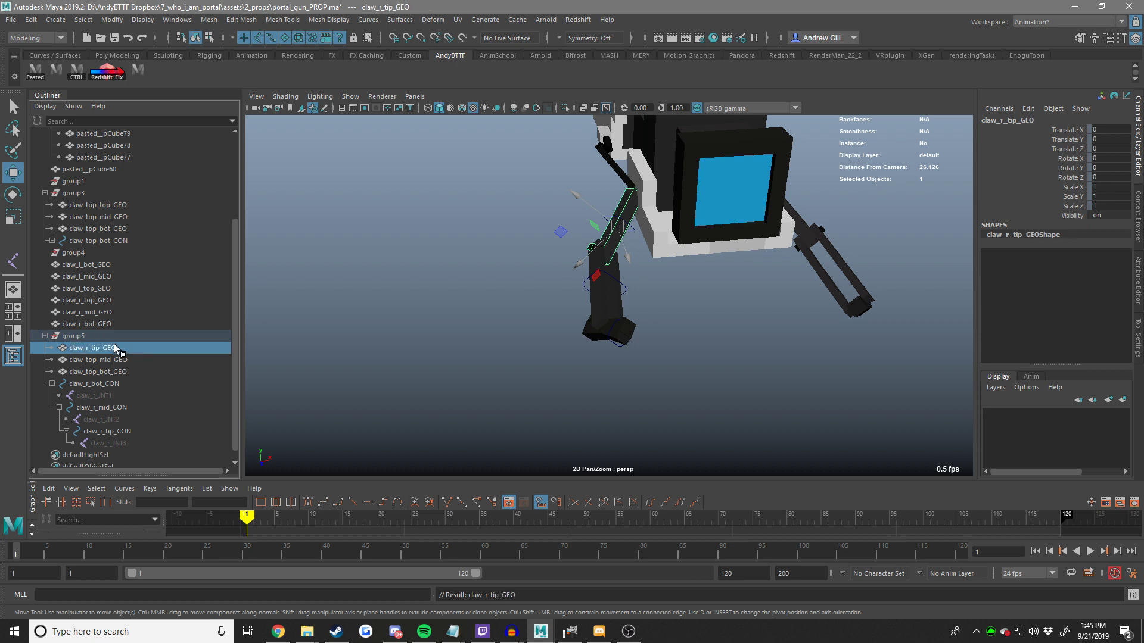
pyautogui.doubleClick(94, 360)
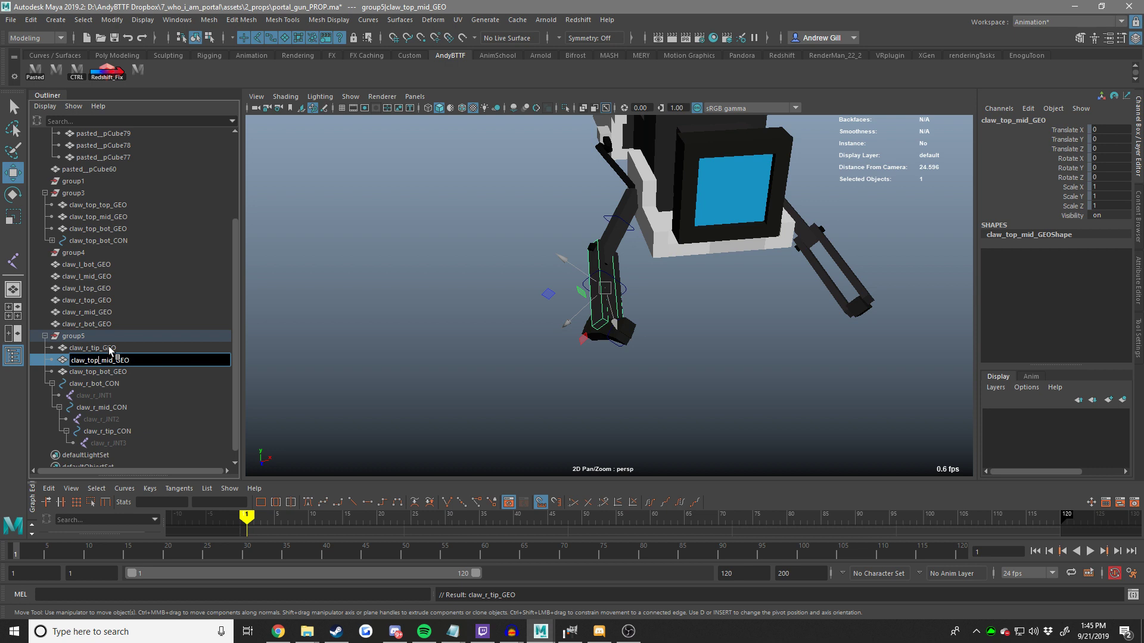
pyautogui.write('r')
pyautogui.press('Return')
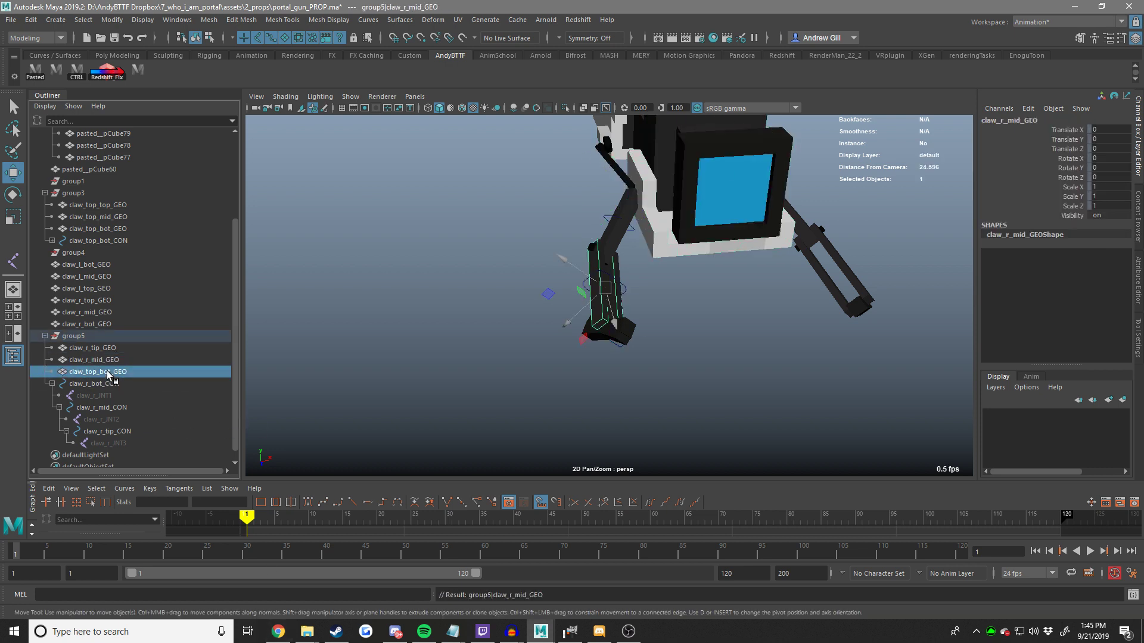
pyautogui.doubleClick(99, 372)
pyautogui.write('r_')
pyautogui.press('Return')
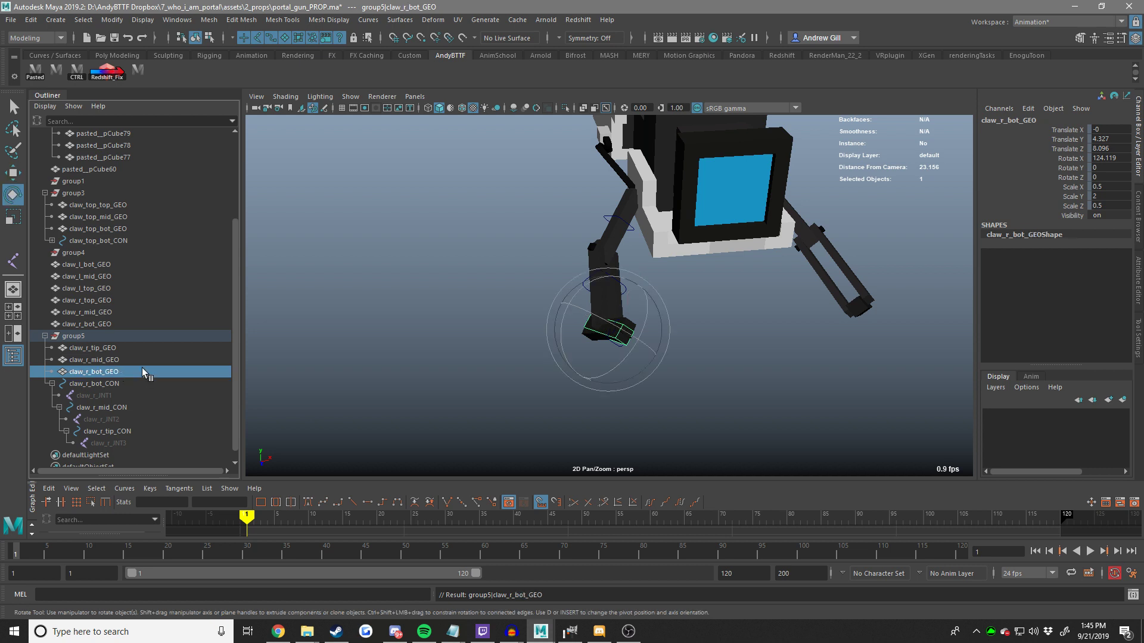
# Delete the original ungrouped side claw meshes claw_r_top_GEO, claw_r_mid_GEO and claw_r_bot_GEO.
pyautogui.keyDown('alt'); pyautogui.moveTo(364, 306); pyautogui.dragTo(510, 328); pyautogui.keyUp('alt')
pyautogui.keyDown('alt'); pyautogui.moveTo(511, 327); pyautogui.dragTo(547, 360, button='right'); pyautogui.keyUp('alt')
pyautogui.keyDown('alt'); pyautogui.moveTo(577, 385); pyautogui.dragTo(558, 329, button='middle'); pyautogui.keyUp('alt')
pyautogui.click(126, 325)
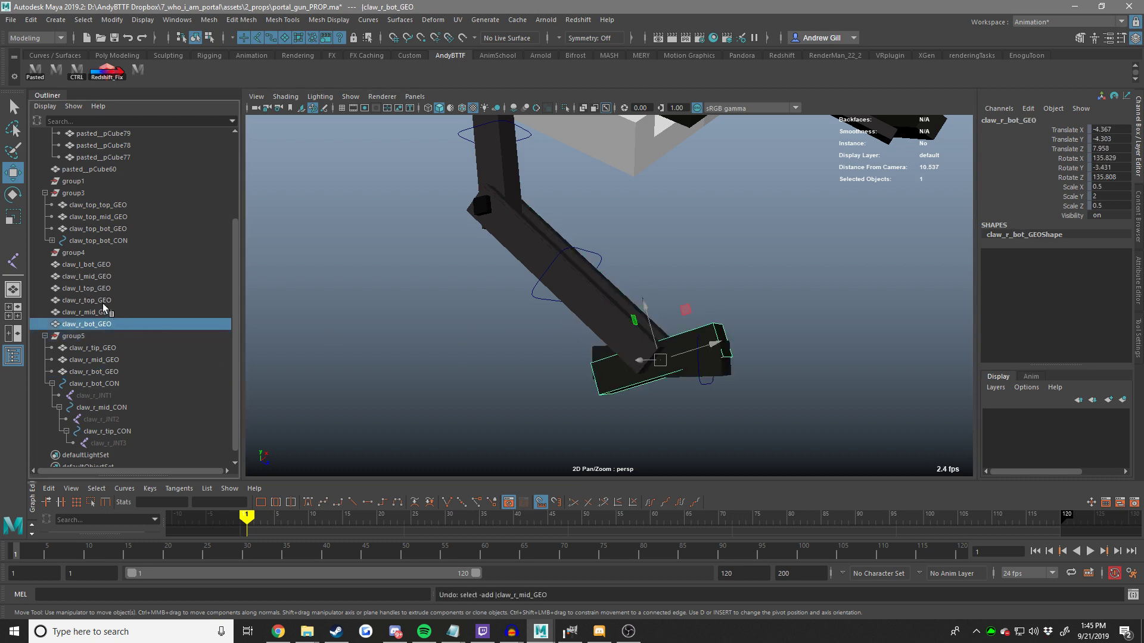
pyautogui.keyDown('shift'); pyautogui.click(86, 300); pyautogui.keyUp('shift')
pyautogui.press('f')
pyautogui.scroll(2, 536, 275)
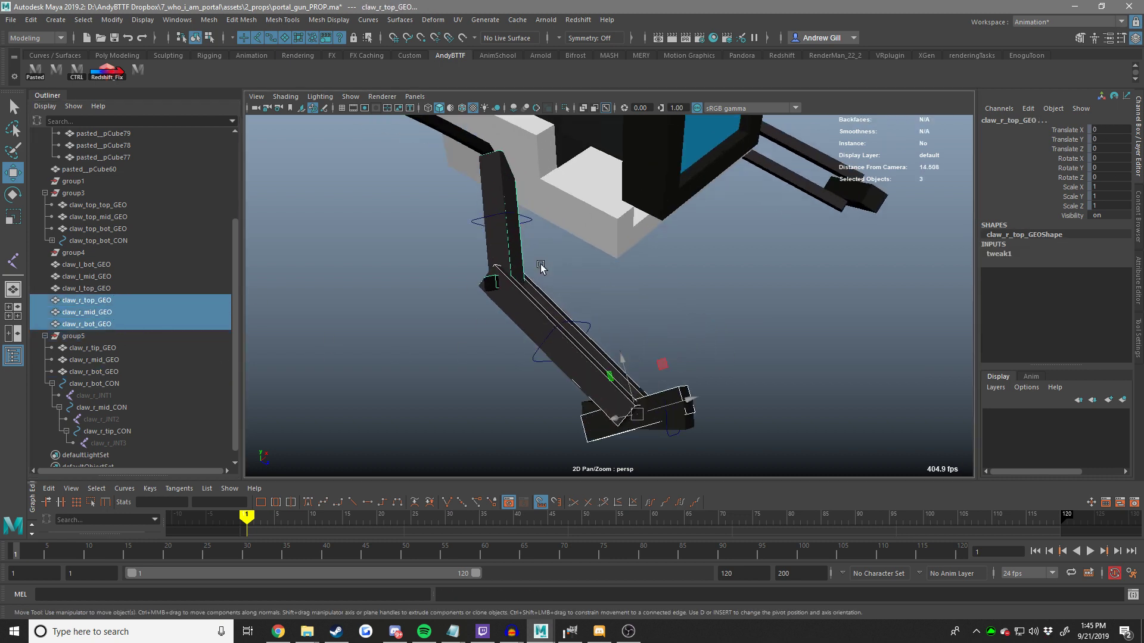
pyautogui.click(526, 218)
pyautogui.keyDown('alt'); pyautogui.moveTo(465, 255); pyautogui.dragTo(592, 322); pyautogui.keyUp('alt')
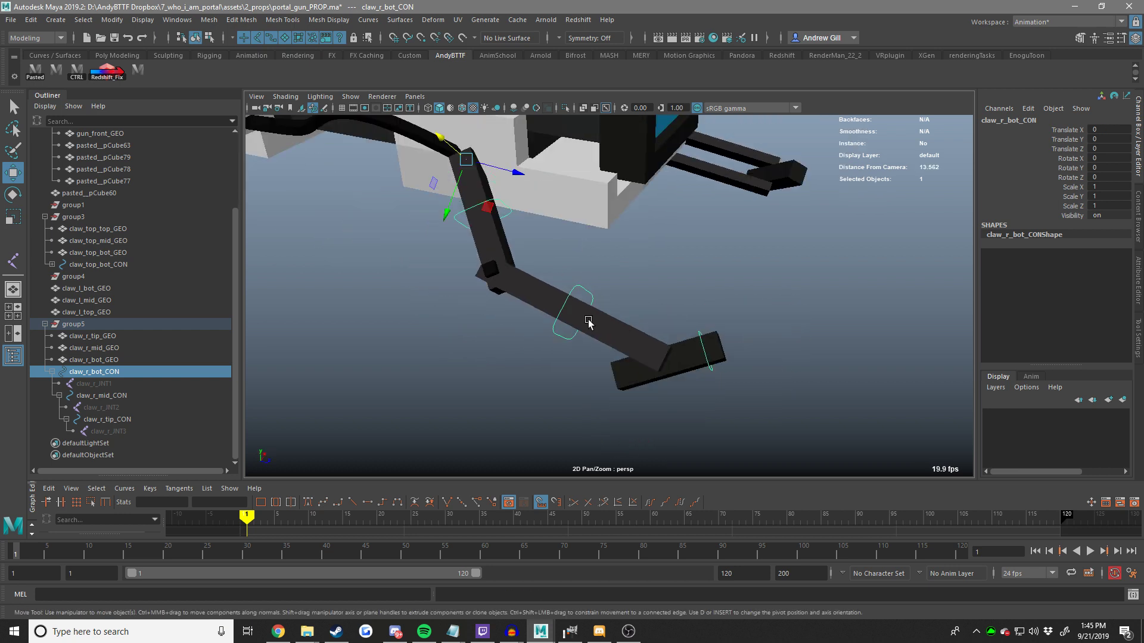
# Bind the claw_r_tip_GEO mesh to the claw_r_JNT1 joint with Bind Skin.
pyautogui.click(95, 383)
pyautogui.keyDown('ctrl'); pyautogui.click(93, 336); pyautogui.keyUp('ctrl')
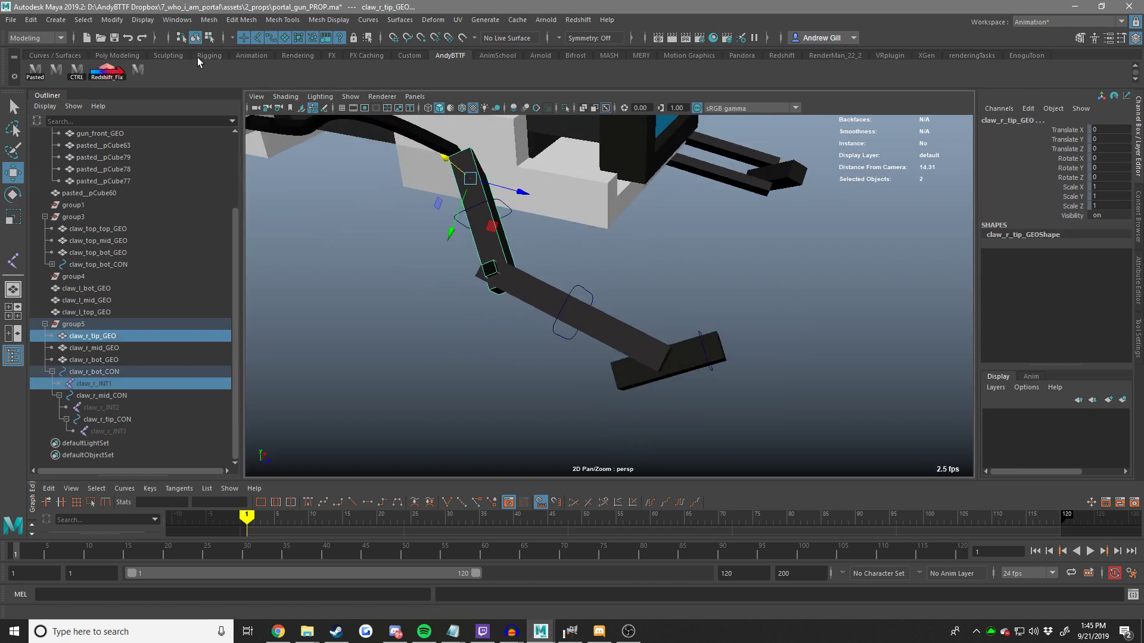
pyautogui.click(202, 56)
pyautogui.click(96, 74)
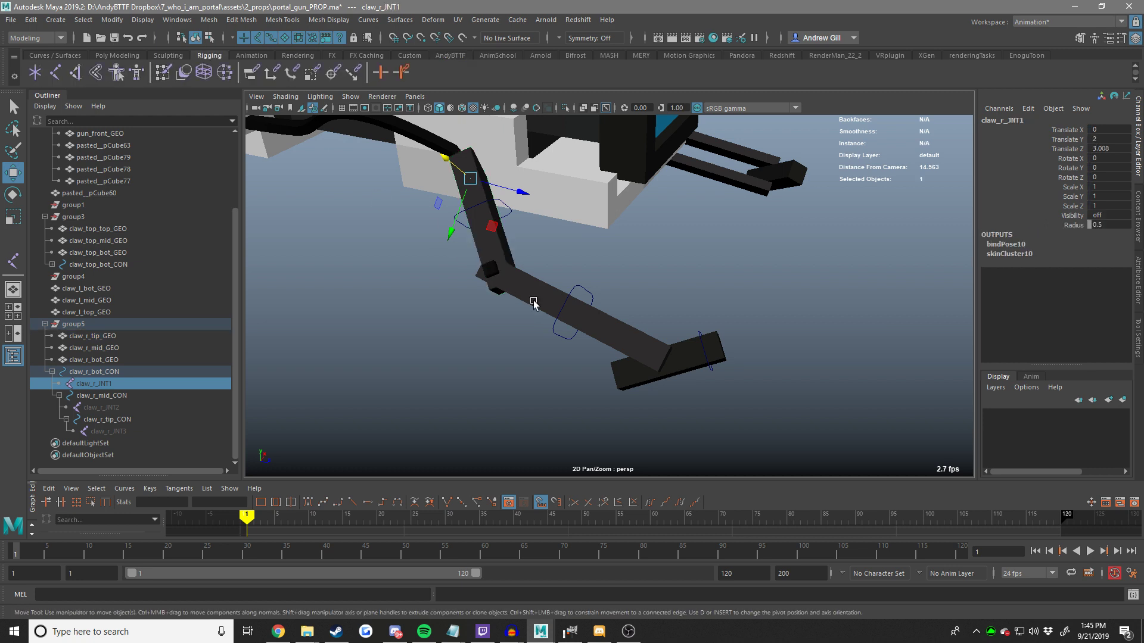
# Bind the claw_r_mid_GEO mesh to claw_r_JNT2 and the claw_r_bot_GEO mesh to claw_r_JNT3.
pyautogui.click(554, 322)
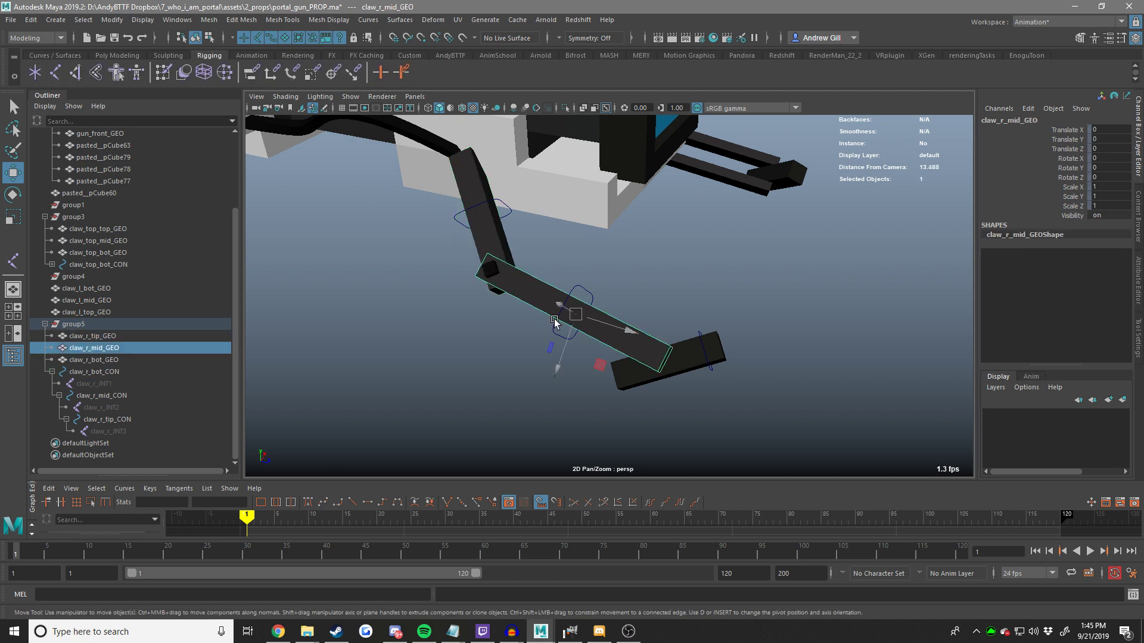
pyautogui.click(100, 408)
pyautogui.click(645, 380)
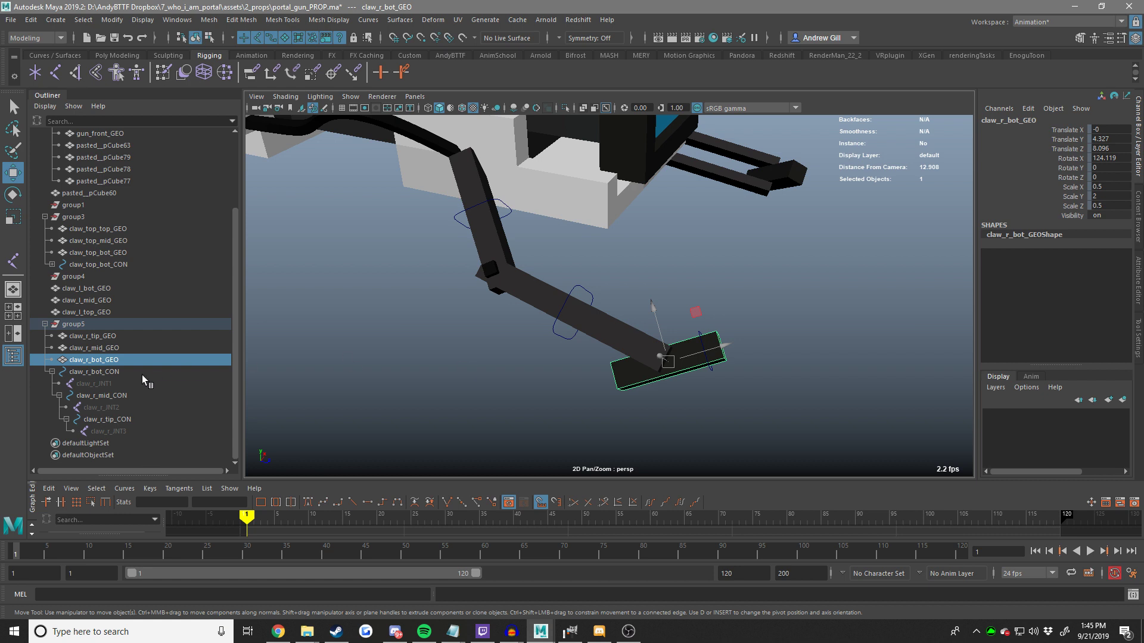
pyautogui.keyDown('ctrl'); pyautogui.click(112, 439); pyautogui.keyUp('ctrl')
pyautogui.hotkey('ctrl', 'z')
pyautogui.keyDown('ctrl'); pyautogui.click(116, 432); pyautogui.keyUp('ctrl')
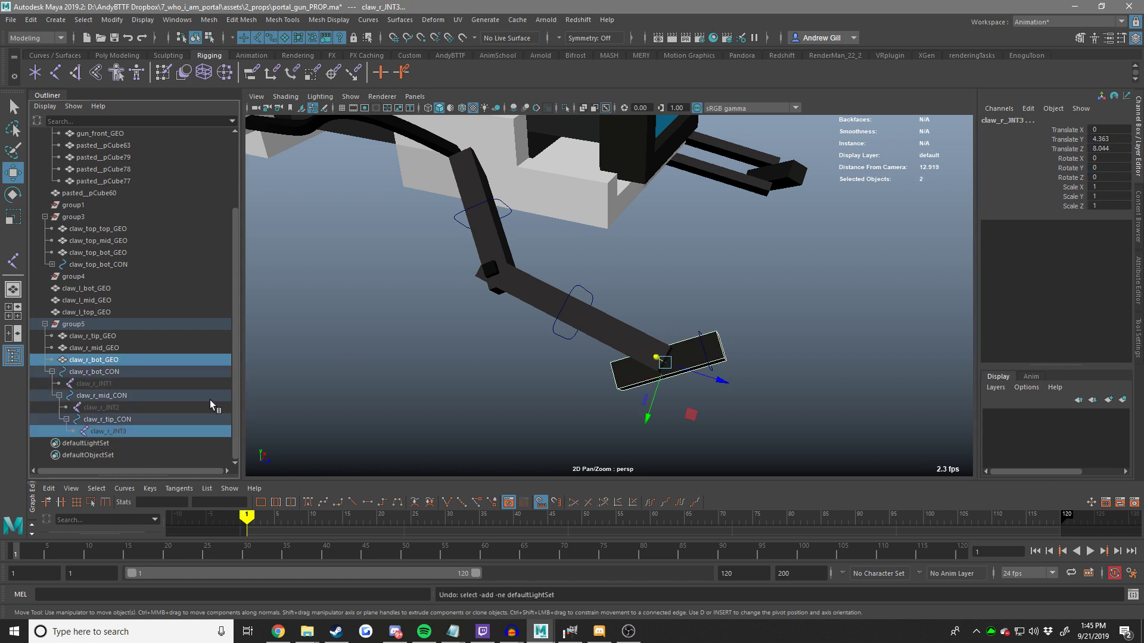
pyautogui.press('g')
# Rotate the claw_r_tip_CON control about 30.609 degrees around X.
pyautogui.scroll(-2, 722, 253)
pyautogui.click(755, 261)
pyautogui.keyDown('alt'); pyautogui.moveTo(728, 253); pyautogui.dragTo(726, 289); pyautogui.keyUp('alt')
pyautogui.scroll(-5, 756, 260)
pyautogui.scroll(5, 726, 286)
pyautogui.click(703, 307)
pyautogui.click(699, 304)
pyautogui.press('e')
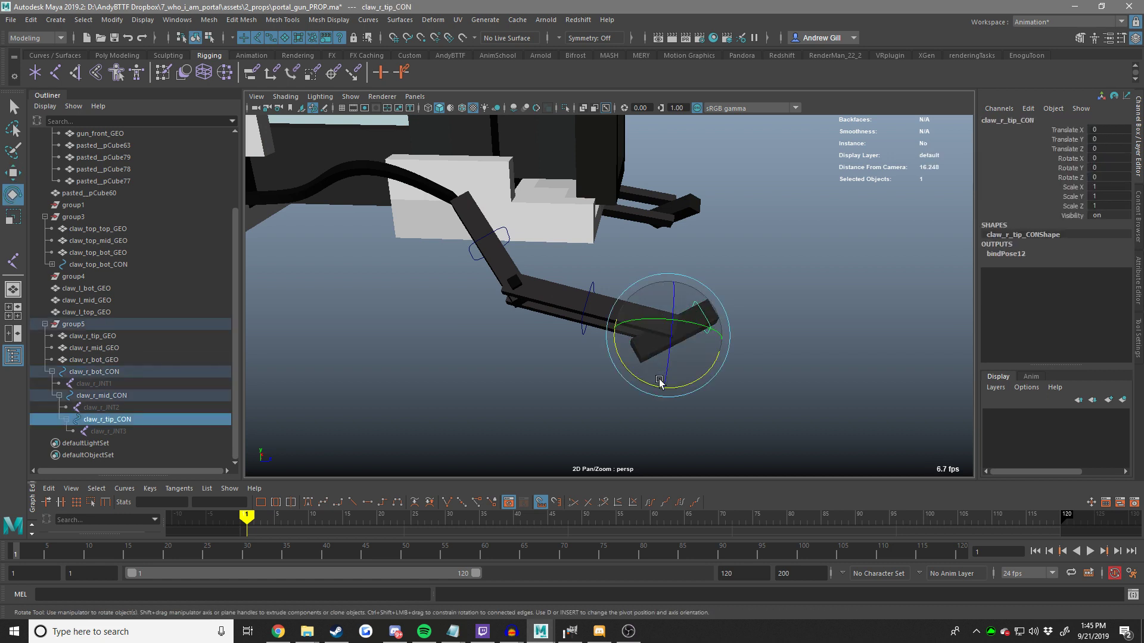
pyautogui.moveTo(649, 387); pyautogui.dragTo(672, 391)
# Try to freeze the claw_r_tip_CON control's transform on its Rotate X channel.
pyautogui.click(1067, 158)
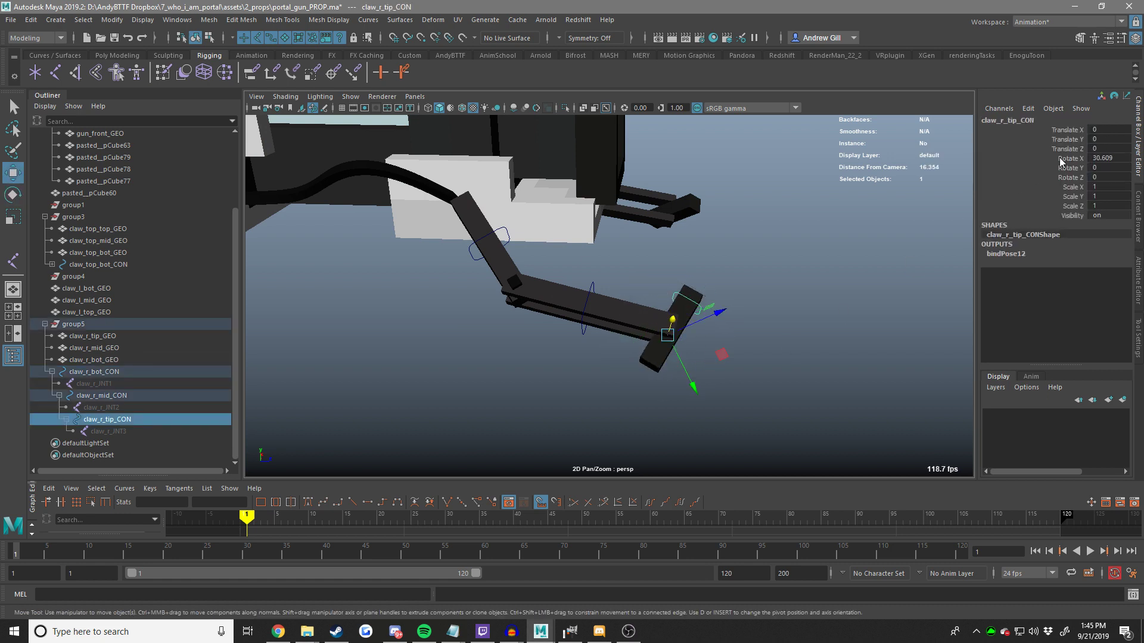
pyautogui.rightClick(1067, 158)
pyautogui.moveTo(1026, 369)
pyautogui.click(938, 383)
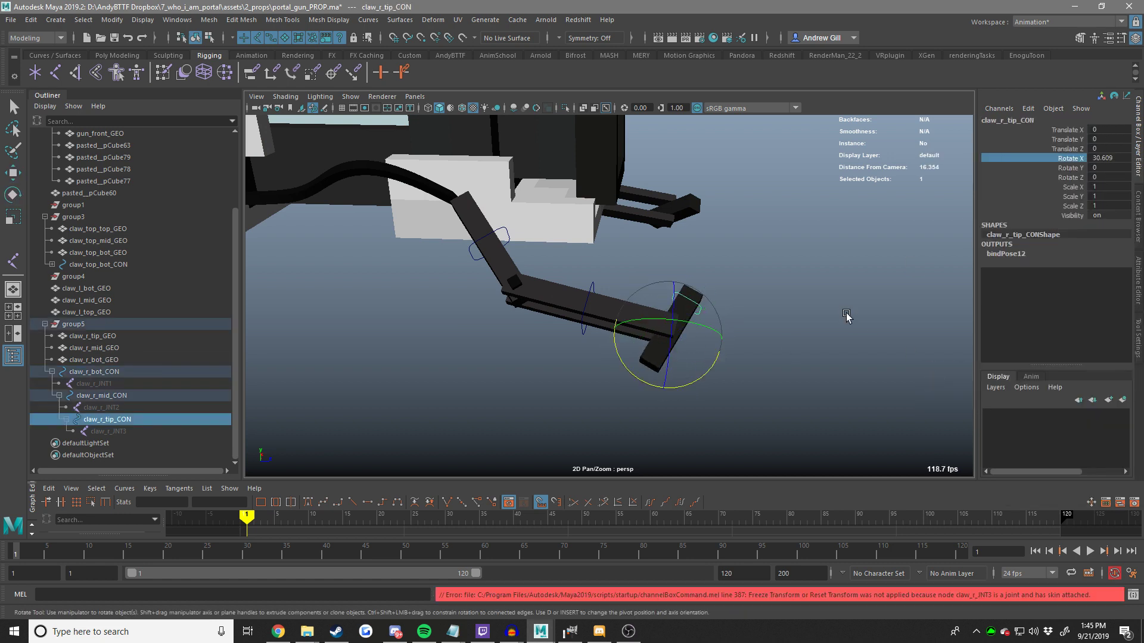
# Move claw_r_JNT3 out from under claw_r_tip_CON and freeze the control's rotation.
pyautogui.moveTo(105, 429)
pyautogui.mouseDown()
pyautogui.moveTo(127, 420)
pyautogui.moveTo(125, 431)
pyautogui.mouseUp()
pyautogui.rightClick(1089, 158)
pyautogui.click(705, 254)
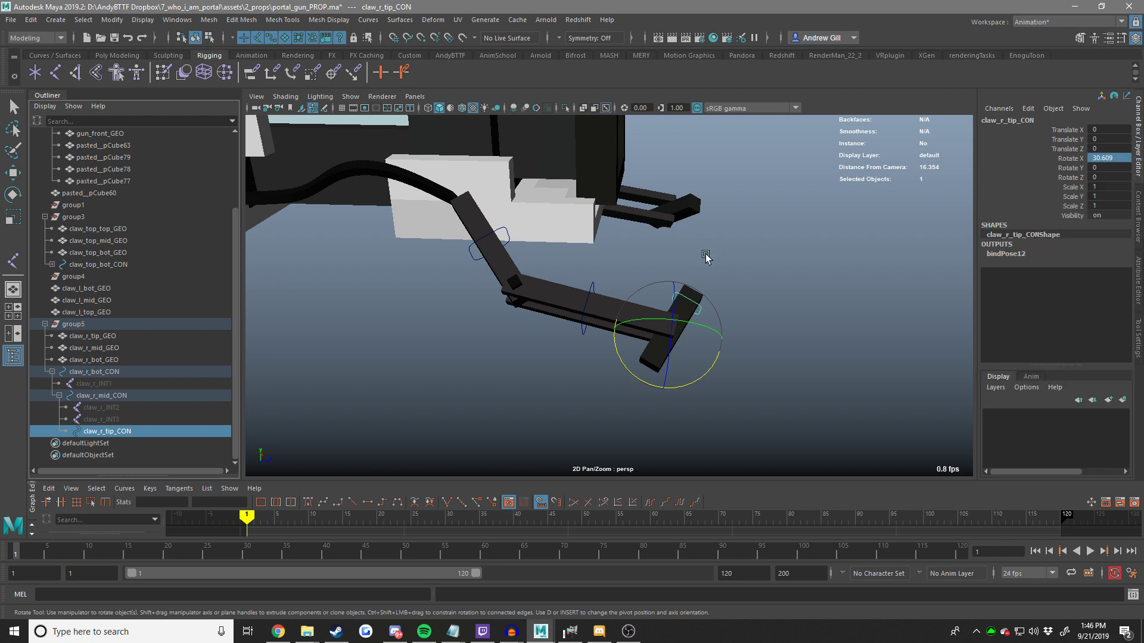
pyautogui.scroll(-3, 649, 290)
pyautogui.keyDown('alt'); pyautogui.moveTo(705, 254); pyautogui.dragTo(683, 283, button='middle'); pyautogui.keyUp('alt')
pyautogui.scroll(-4, 656, 283)
pyautogui.moveTo(656, 283)
pyautogui.keyDown('alt'); pyautogui.mouseDown()
pyautogui.moveTo(674, 268)
pyautogui.moveTo(671, 286)
pyautogui.mouseUp(); pyautogui.keyUp('alt')
pyautogui.scroll(3, 671, 286)
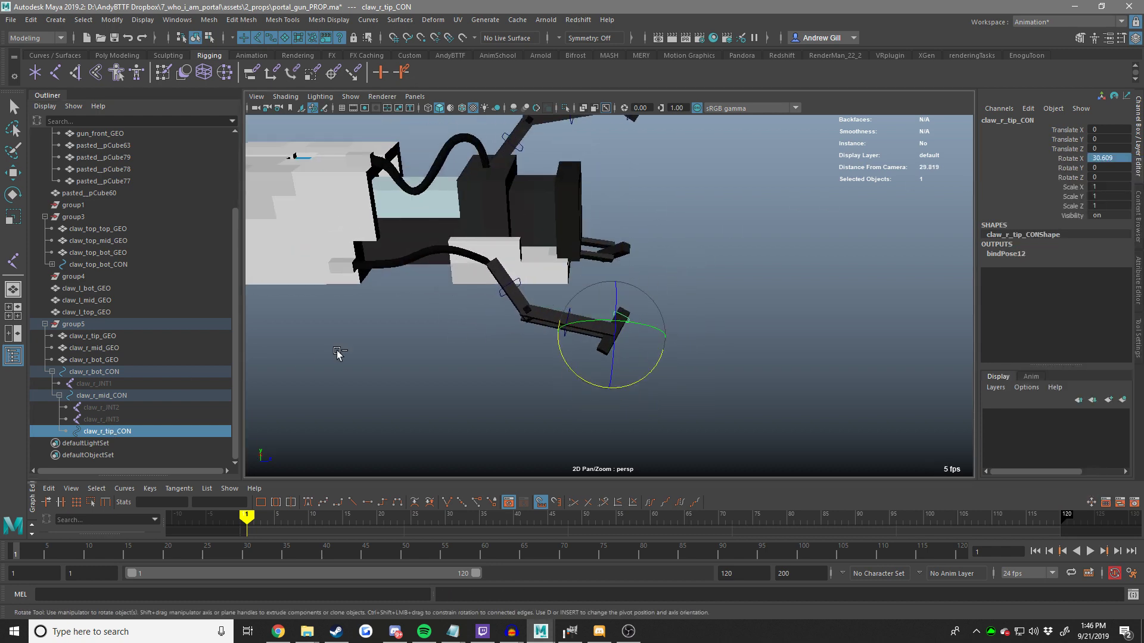
pyautogui.rightClick(1053, 180)
pyautogui.moveTo(1020, 393)
pyautogui.click(960, 401)
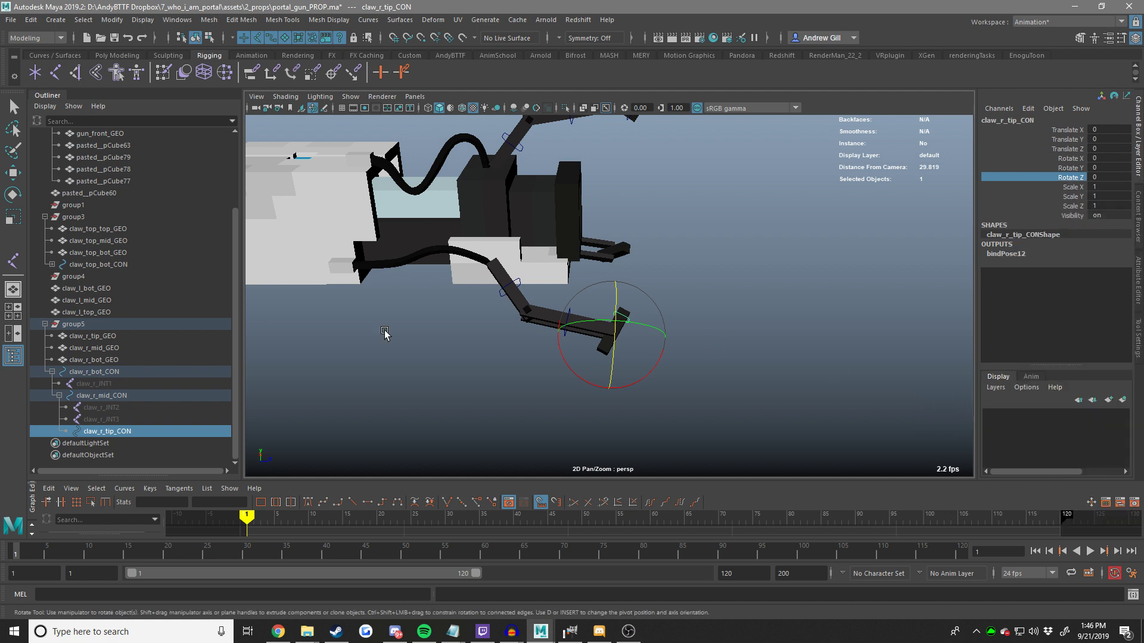
# Parent claw_r_JNT3 back under the claw_r_tip_CON control.
pyautogui.press('w')
pyautogui.click(94, 421)
pyautogui.moveTo(93, 421); pyautogui.dragTo(97, 432, button='middle')
pyautogui.click(100, 422)
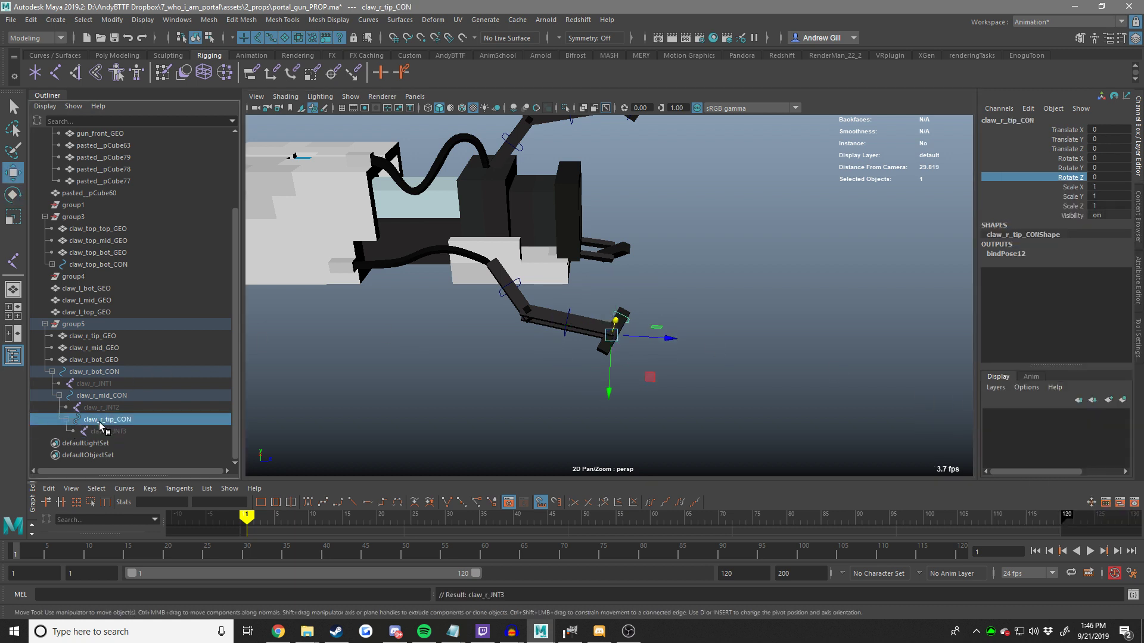
# Test-rotate the claw_r_tip_CON control on the frozen transform and undo the rotation.
pyautogui.scroll(3, 789, 384)
pyautogui.press('e')
pyautogui.moveTo(790, 387); pyautogui.dragTo(744, 389, button='middle')
pyautogui.moveTo(665, 390); pyautogui.dragTo(606, 438)
pyautogui.hotkey('ctrl', 'z')
pyautogui.keyDown('alt'); pyautogui.moveTo(682, 250); pyautogui.dragTo(548, 315); pyautogui.keyUp('alt')
pyautogui.scroll(-4, 540, 259)
pyautogui.press('w')
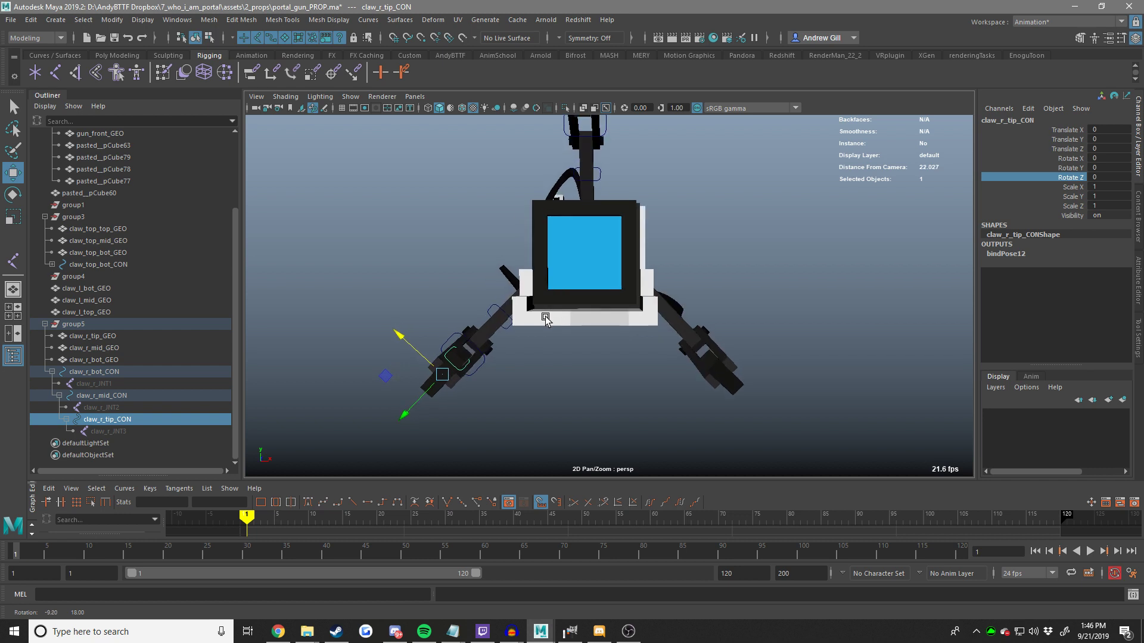
# Try rotating one of the right claw's controls, undo it, and select group5.
pyautogui.click(574, 363)
pyautogui.keyDown('alt'); pyautogui.moveTo(574, 363); pyautogui.dragTo(605, 373); pyautogui.keyUp('alt')
pyautogui.scroll(4, 560, 346)
pyautogui.keyDown('alt'); pyautogui.moveTo(444, 292); pyautogui.dragTo(566, 316); pyautogui.keyUp('alt')
pyautogui.click(476, 290)
pyautogui.press('e')
pyautogui.moveTo(506, 265); pyautogui.dragTo(511, 299)
pyautogui.hotkey('ctrl', 'z')
pyautogui.press('e')
pyautogui.keyDown('alt'); pyautogui.moveTo(721, 310); pyautogui.dragTo(577, 271); pyautogui.keyUp('alt')
pyautogui.press('w')
pyautogui.press('e')
pyautogui.rightClick(603, 329)
pyautogui.press('w')
pyautogui.click(113, 325)
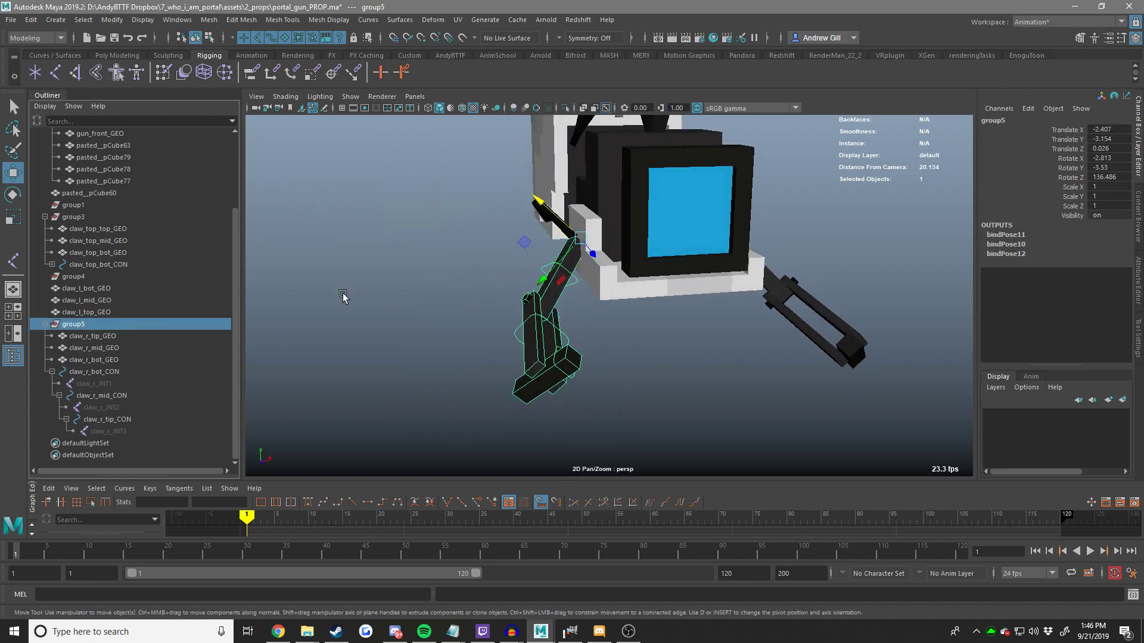
# Test the rotation of the claw_r_bot_CON control and undo it.
pyautogui.keyDown('alt'); pyautogui.moveTo(444, 307); pyautogui.dragTo(574, 327); pyautogui.keyUp('alt')
pyautogui.click(528, 320)
pyautogui.click(503, 316)
pyautogui.press('e')
pyautogui.hotkey('ctrl', 'z')
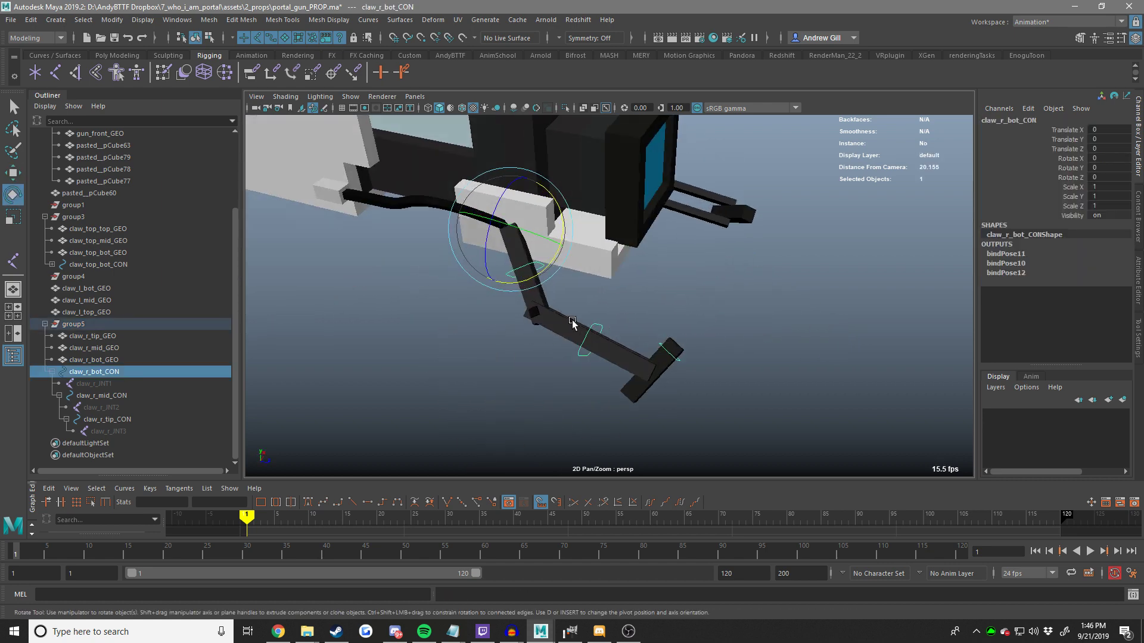
# Try to move the claw_r_tip, mid and bot meshes out of group5, then undo the unparenting.
pyautogui.press('w')
pyautogui.click(97, 326)
pyautogui.click(95, 335)
pyautogui.keyDown('shift'); pyautogui.click(91, 358); pyautogui.keyUp('shift')
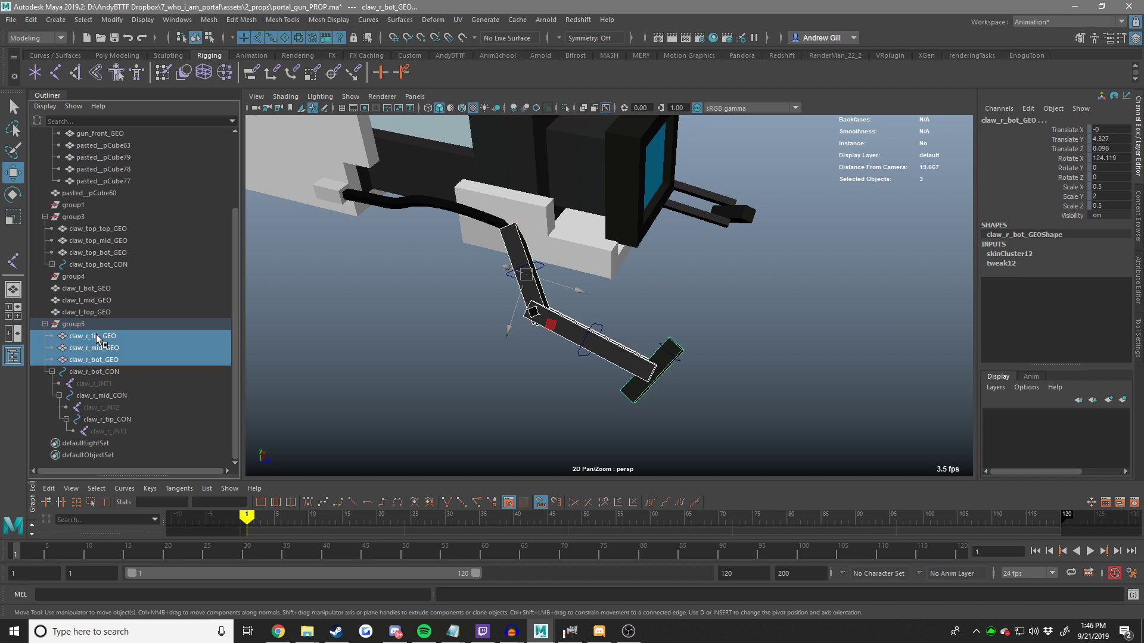
pyautogui.moveTo(104, 328); pyautogui.dragTo(109, 321, button='middle')
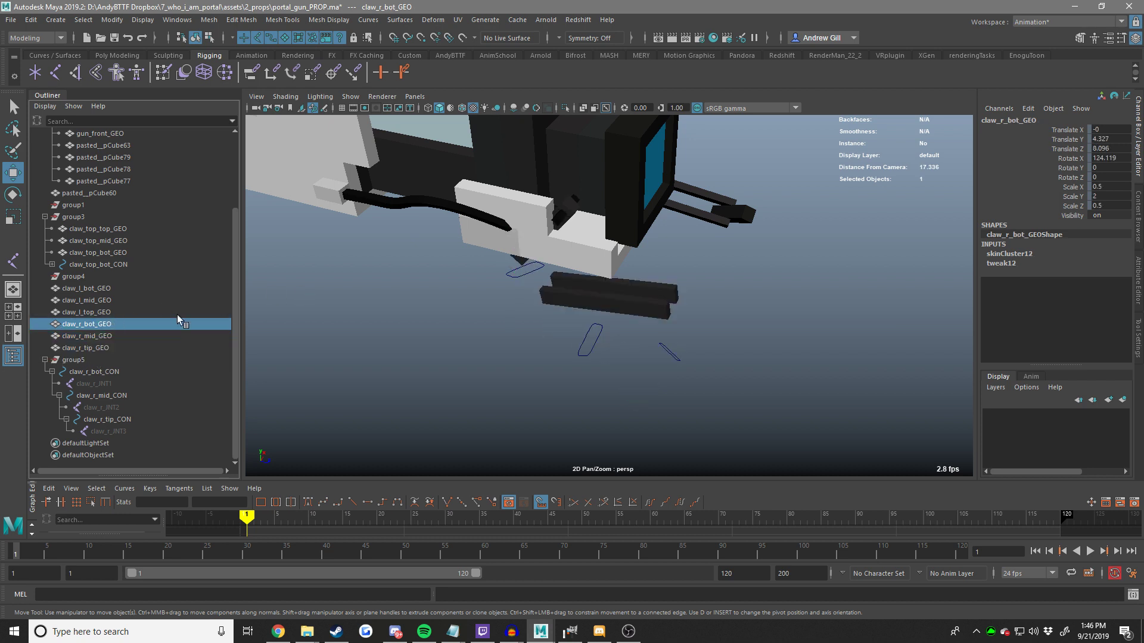
pyautogui.hotkey('ctrl', 'z')
# Unlock the translate, rotate and scale channels of the three claw_r meshes.
pyautogui.moveTo(1077, 130); pyautogui.dragTo(1065, 207)
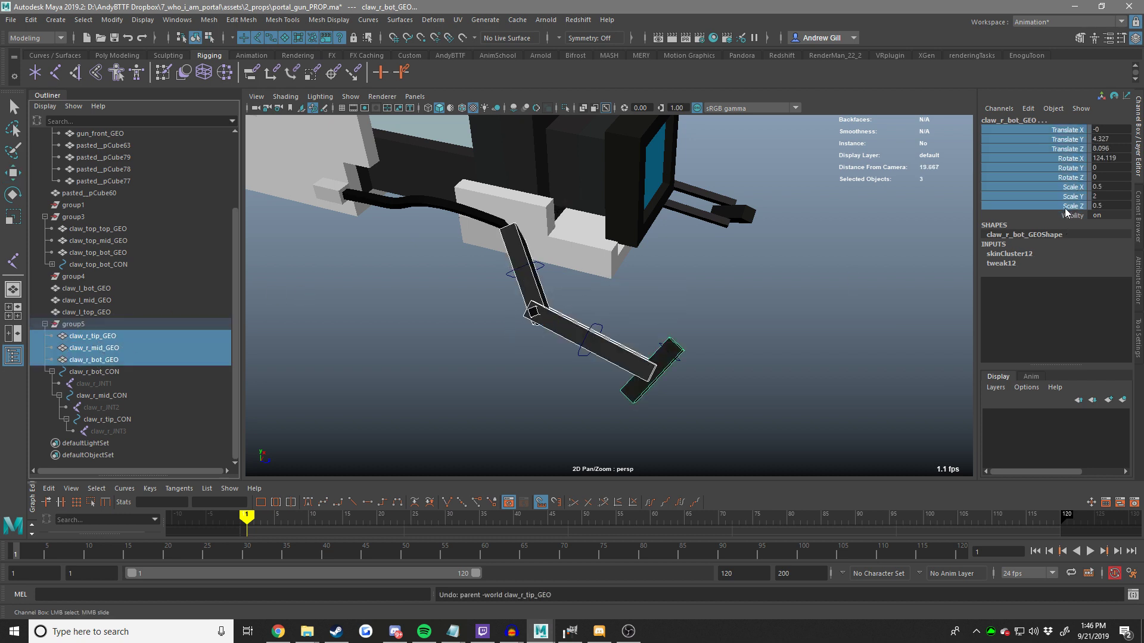
pyautogui.rightClick(1066, 208)
pyautogui.click(1037, 474)
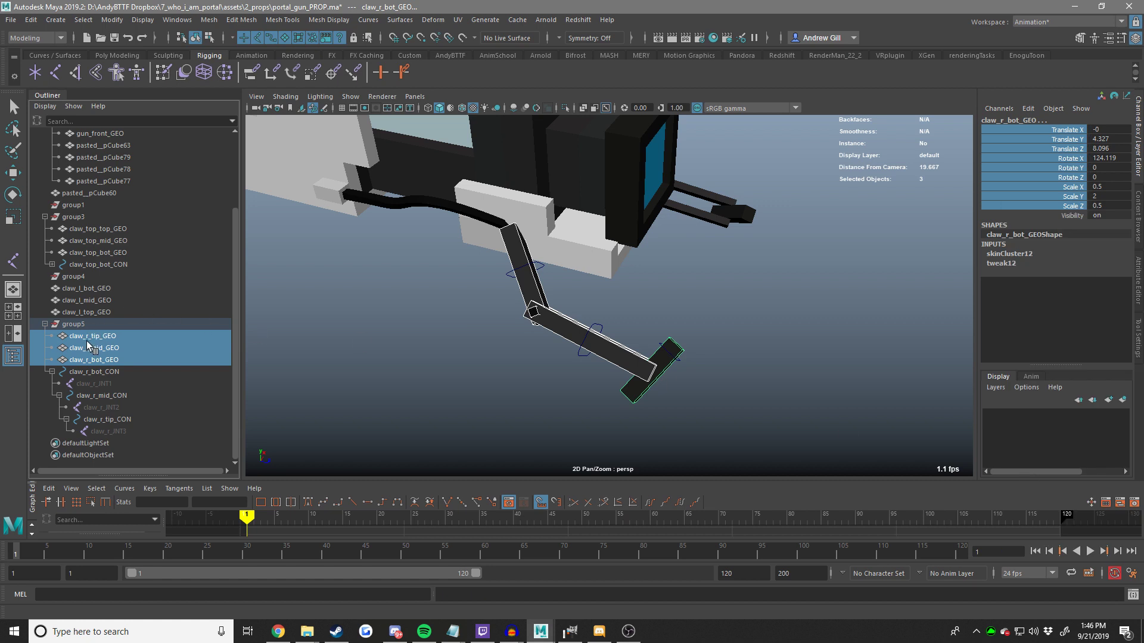
# Try reparenting the unlocked claw_r meshes outside group5 and undo the change.
pyautogui.moveTo(103, 321); pyautogui.dragTo(116, 316, button='middle')
pyautogui.hotkey('ctrl', 'z')
pyautogui.hotkey('ctrl', 'z')
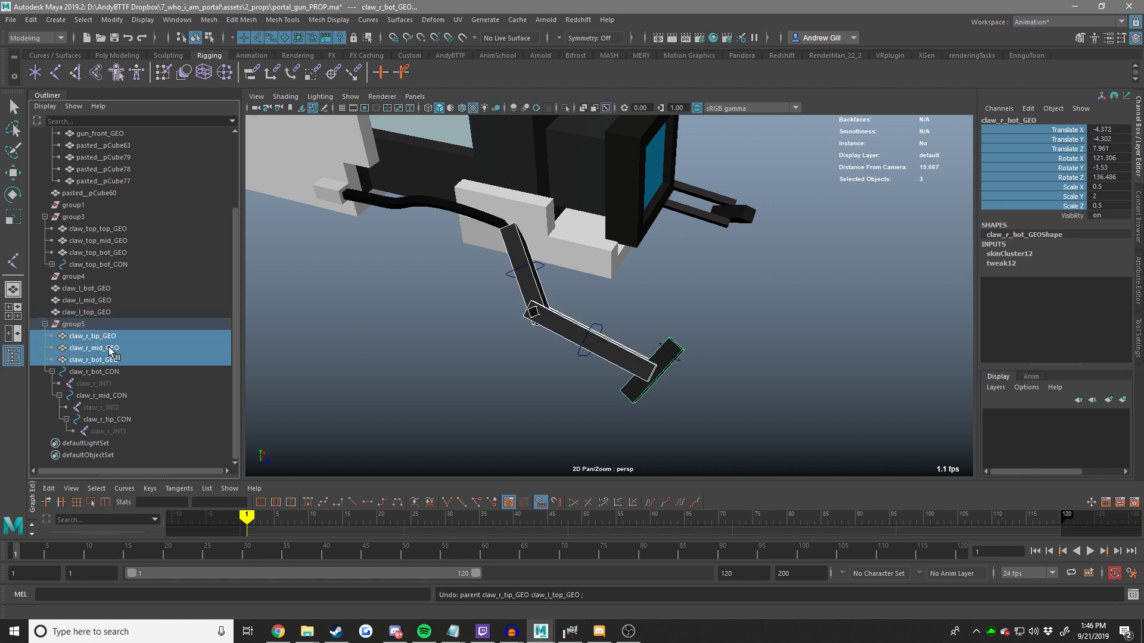
pyautogui.hotkey('ctrl', 'z')
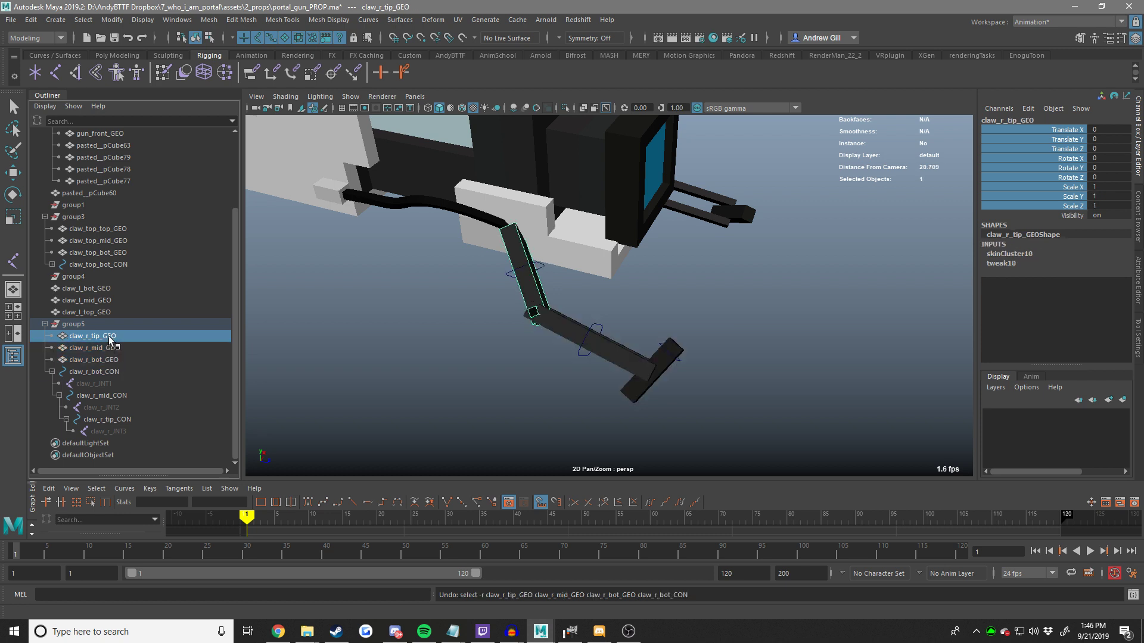
# Move claw_r_tip_GEO, claw_r_mid_GEO and claw_r_bot_GEO out of group5 to the top level, beside the claw_l meshes.
pyautogui.click(108, 361)
pyautogui.click(108, 327)
pyautogui.click(108, 336)
pyautogui.keyDown('shift'); pyautogui.click(109, 361); pyautogui.keyUp('shift')
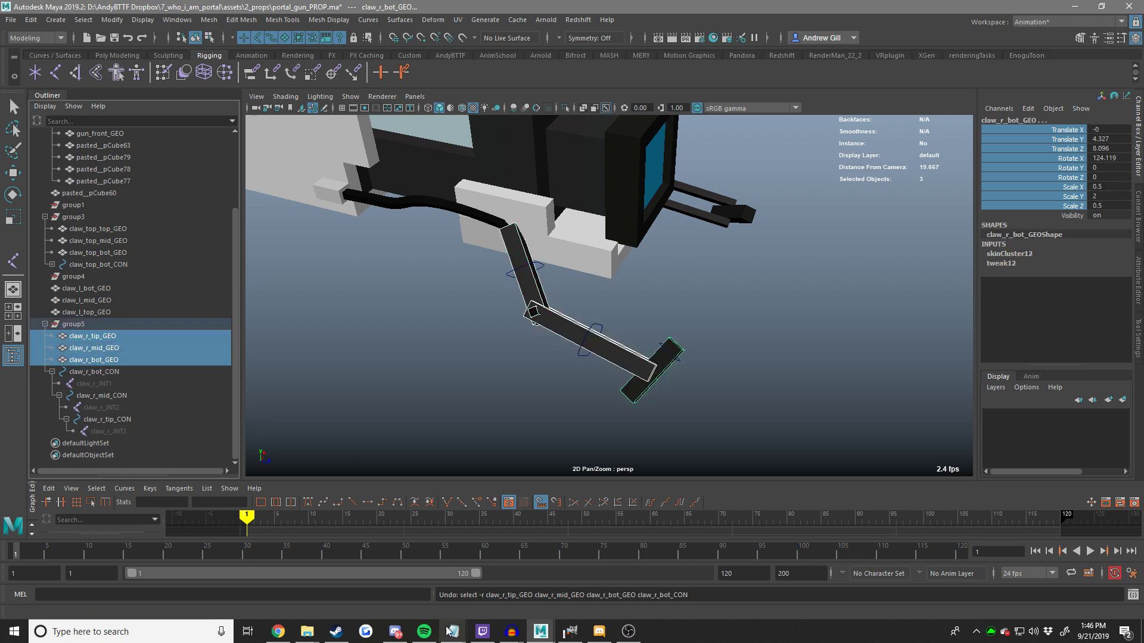
pyautogui.click(424, 631)
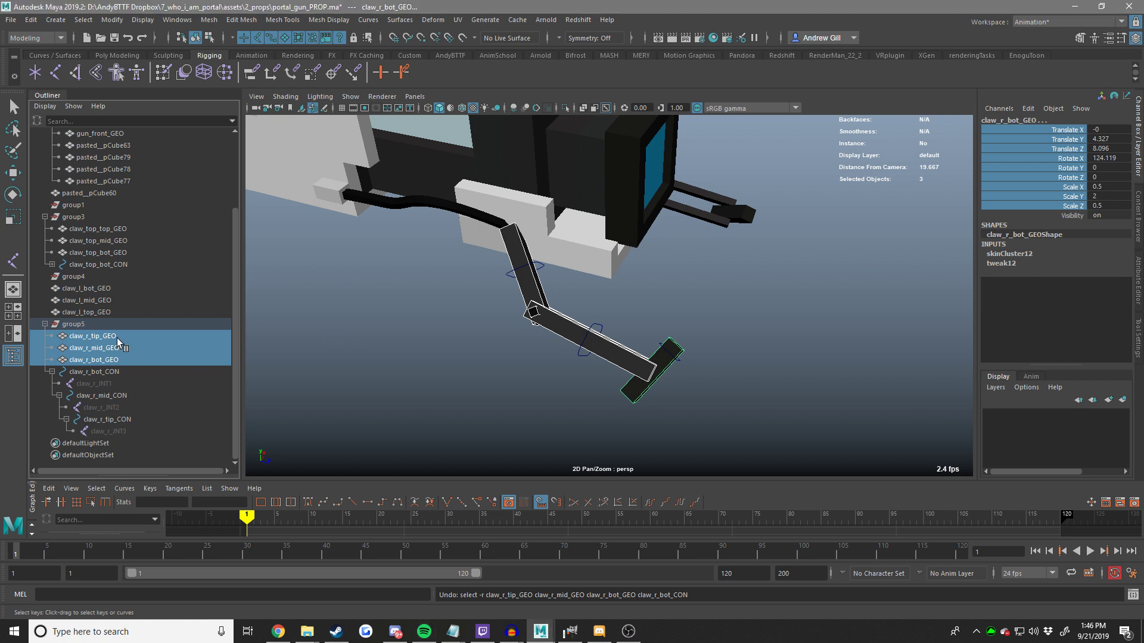
pyautogui.moveTo(111, 323); pyautogui.dragTo(111, 321)
pyautogui.keyDown('shift'); pyautogui.click(97, 314); pyautogui.keyUp('shift')
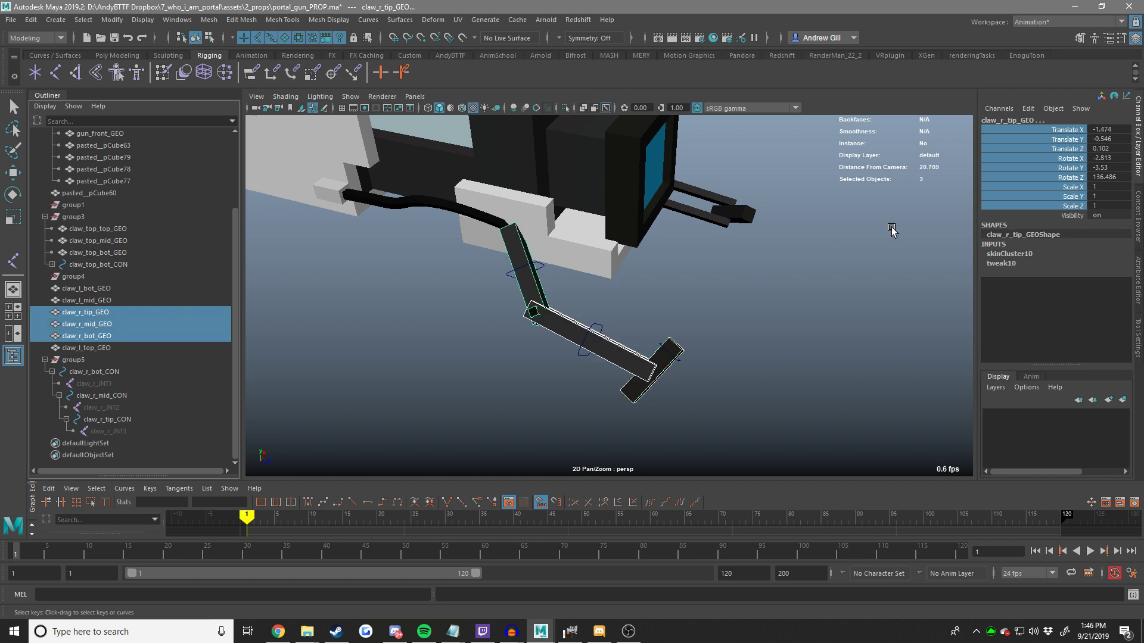
# Lock the translate, rotate and scale channels of the three claw_r meshes and clear the selection.
pyautogui.rightClick(1019, 164)
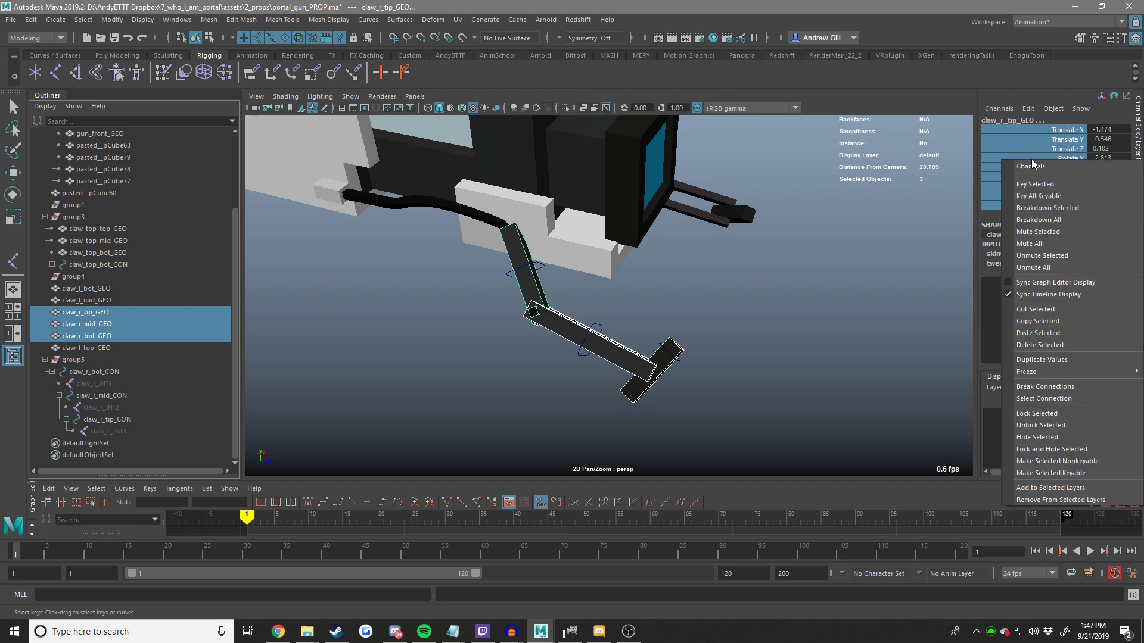
pyautogui.click(1050, 415)
pyautogui.press('w')
pyautogui.click(558, 364)
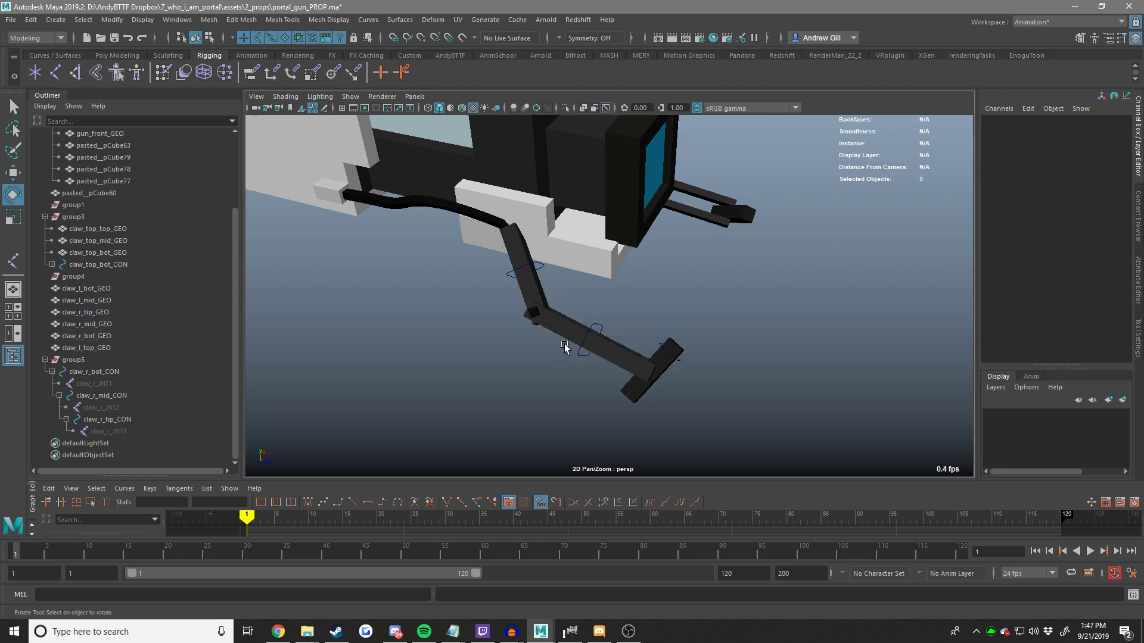
# Rotate the claw_r_mid_CON control about -13.953 degrees around X.
pyautogui.click(576, 357)
pyautogui.moveTo(577, 357); pyautogui.dragTo(508, 398)
pyautogui.moveTo(508, 398); pyautogui.dragTo(601, 390, button='middle')
pyautogui.keyDown('alt'); pyautogui.moveTo(601, 390); pyautogui.dragTo(698, 362); pyautogui.keyUp('alt')
pyautogui.scroll(4, 697, 363)
pyautogui.moveTo(694, 379); pyautogui.dragTo(591, 339, button='middle')
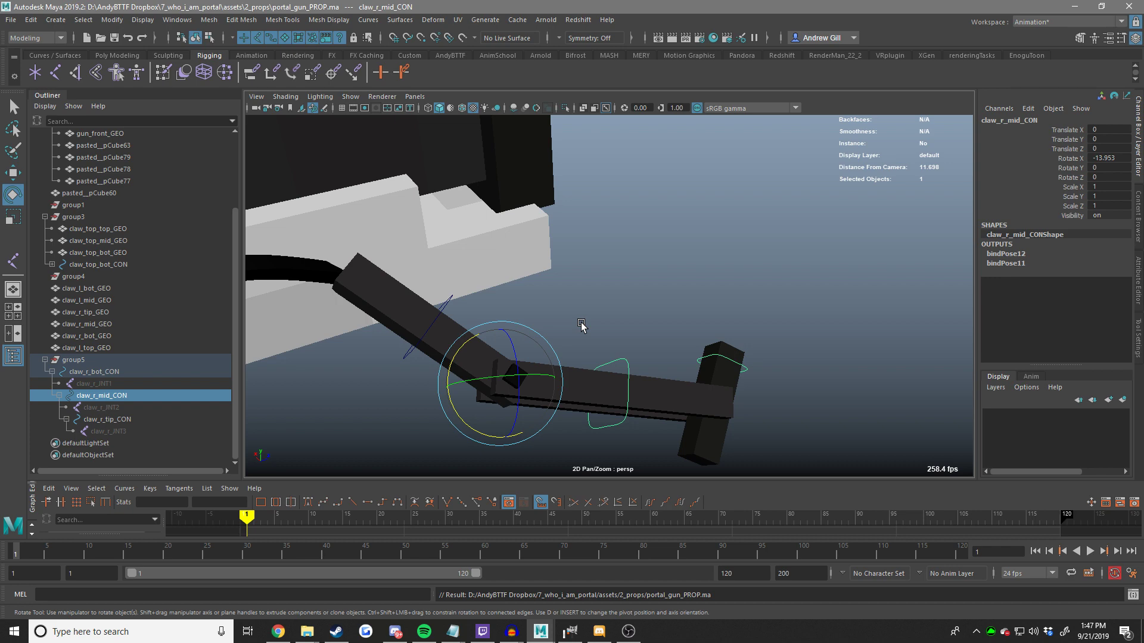
# Save the portal gun scene.
pyautogui.scroll(-8, 567, 238)
pyautogui.hotkey('ctrl', 's')
pyautogui.keyDown('alt'); pyautogui.moveTo(581, 326); pyautogui.dragTo(715, 293); pyautogui.keyUp('alt')
pyautogui.scroll(8, 626, 250)
pyautogui.scroll(-4, 658, 309)
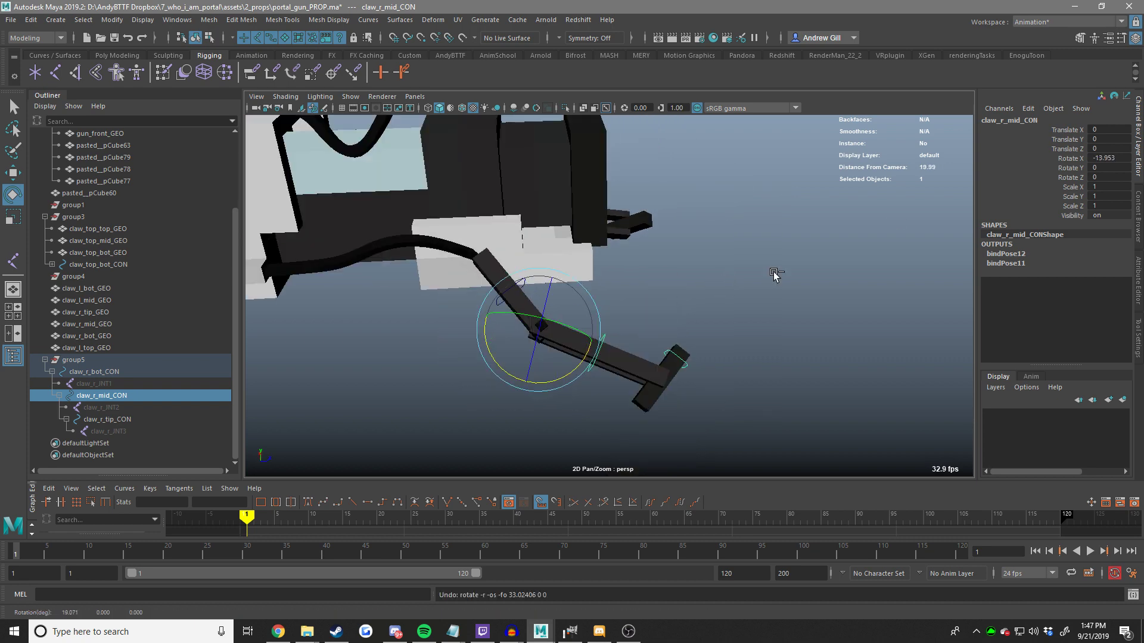
# Reset the claw_r_mid_CON control's Rotate X to 0.
pyautogui.click(1109, 167)
pyautogui.click(1108, 158)
pyautogui.write('0')
pyautogui.press('Return')
pyautogui.scroll(4, 733, 281)
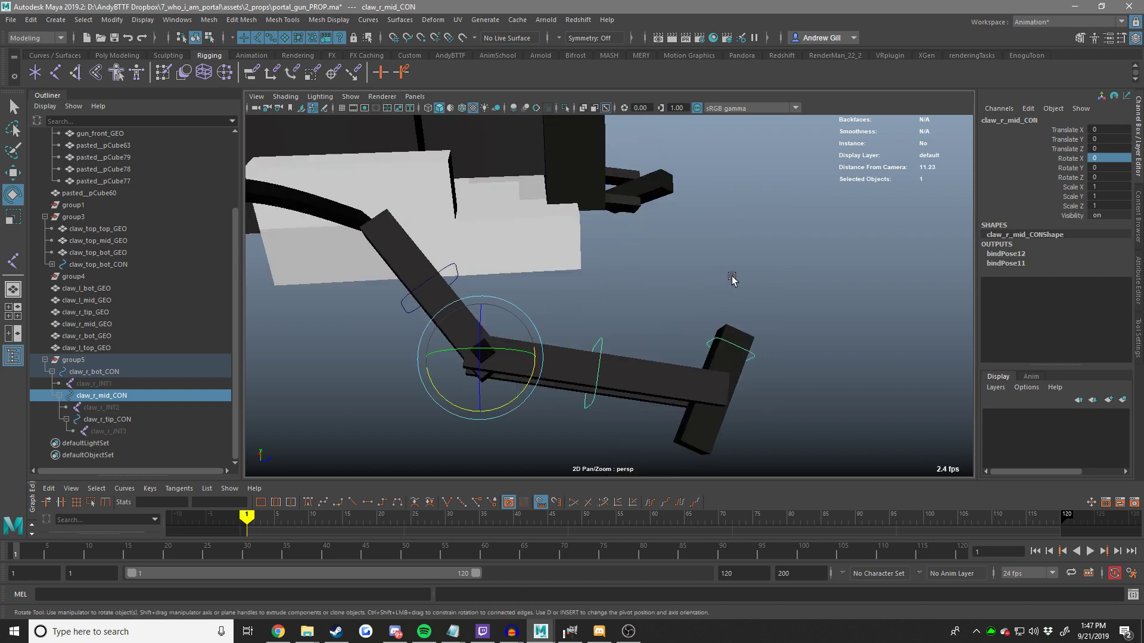
# Try rotating the claw_r_tip_CON control about 76 degrees around X and undo it.
pyautogui.click(710, 334)
pyautogui.click(705, 343)
pyautogui.press('w')
pyautogui.press('e')
pyautogui.moveTo(566, 398); pyautogui.dragTo(424, 314, button='middle')
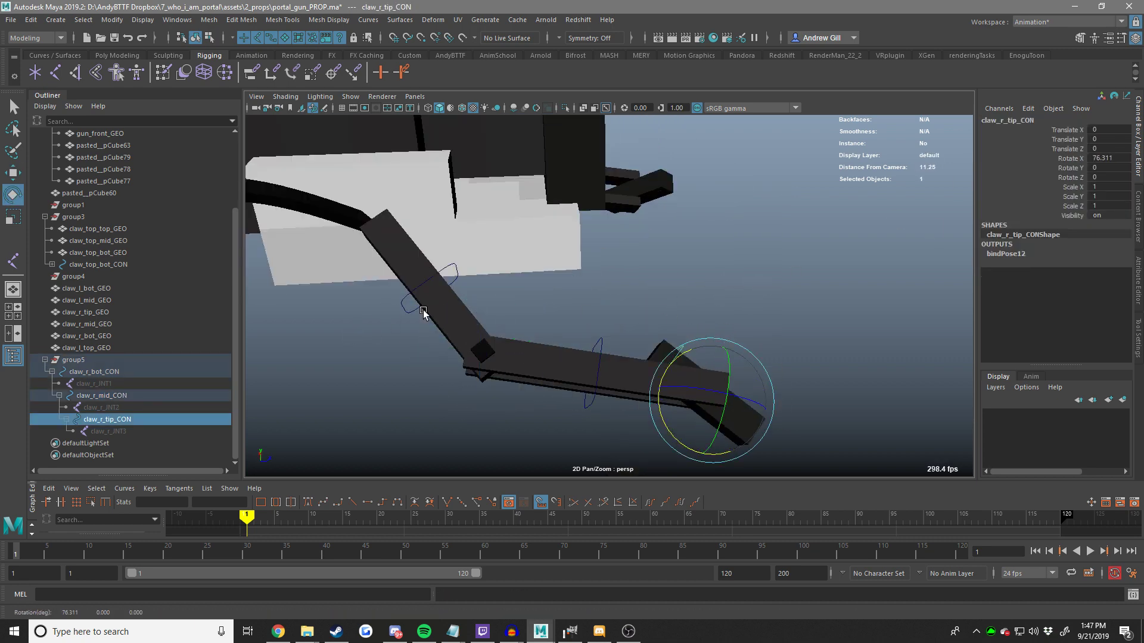
pyautogui.hotkey('ctrl', 'z')
# Try shifting the claw_r_tip_CON pivot, test its rotation, and undo both changes.
pyautogui.keyDown('alt'); pyautogui.moveTo(661, 309); pyautogui.dragTo(692, 303); pyautogui.keyUp('alt')
pyautogui.scroll(3, 674, 270)
pyautogui.press('d')
pyautogui.keyDown('alt'); pyautogui.moveTo(692, 304); pyautogui.dragTo(606, 221, button='middle'); pyautogui.keyUp('alt')
pyautogui.scroll(4, 630, 257)
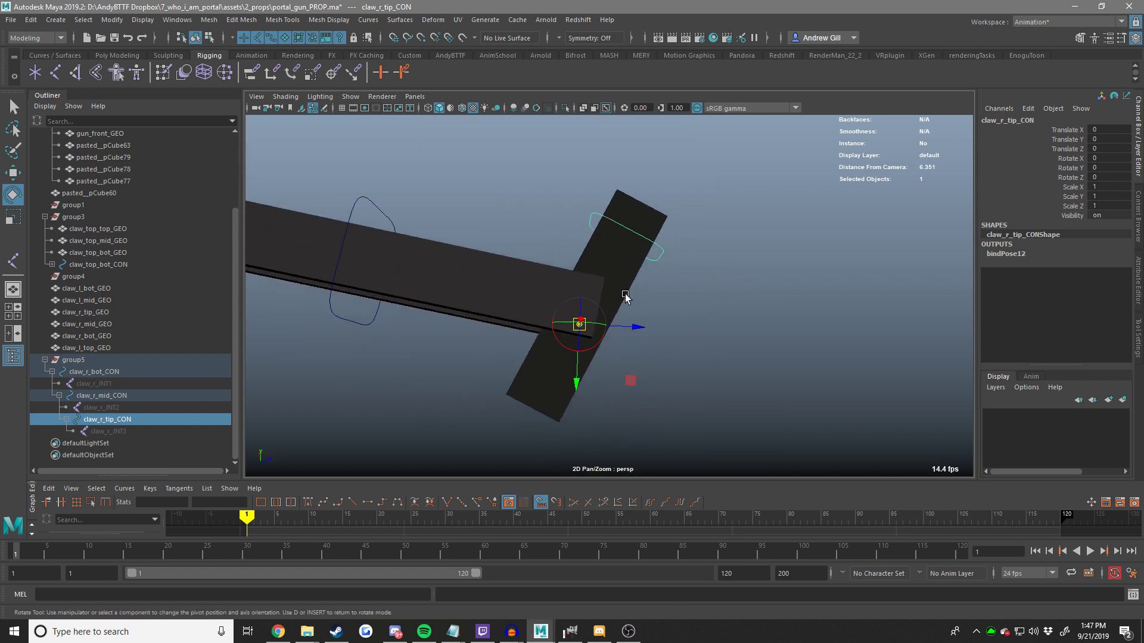
pyautogui.press('w')
pyautogui.scroll(3, 611, 366)
pyautogui.press('d')
pyautogui.moveTo(622, 394); pyautogui.dragTo(616, 369, button='middle')
pyautogui.press('e')
pyautogui.moveTo(577, 365); pyautogui.dragTo(578, 332)
pyautogui.hotkey('ctrl', 'z')
pyautogui.hotkey('ctrl', 'z')
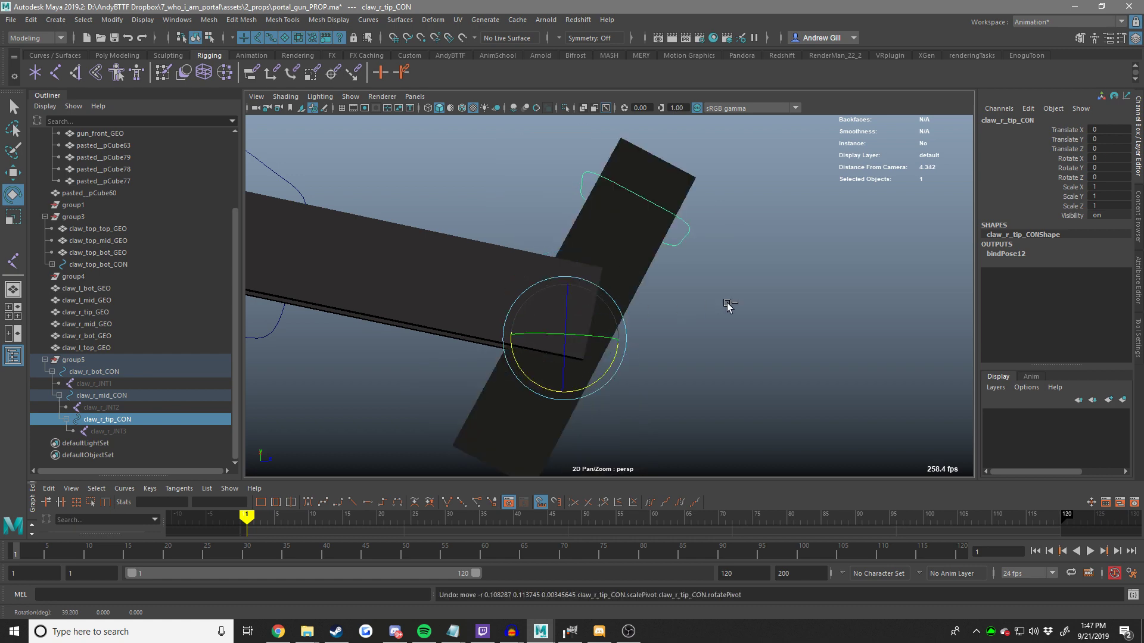
# Test-rotate claw_r_tip_CON around its original pivot and undo the rotations.
pyautogui.scroll(2, 727, 307)
pyautogui.moveTo(599, 381); pyautogui.dragTo(632, 360)
pyautogui.hotkey('ctrl', 'z')
pyautogui.scroll(-5, 732, 329)
pyautogui.moveTo(732, 329); pyautogui.dragTo(697, 318, button='middle')
pyautogui.scroll(-5, 661, 297)
pyautogui.keyDown('alt'); pyautogui.moveTo(643, 274); pyautogui.dragTo(673, 314, button='middle'); pyautogui.keyUp('alt')
pyautogui.hotkey('ctrl', 'z')
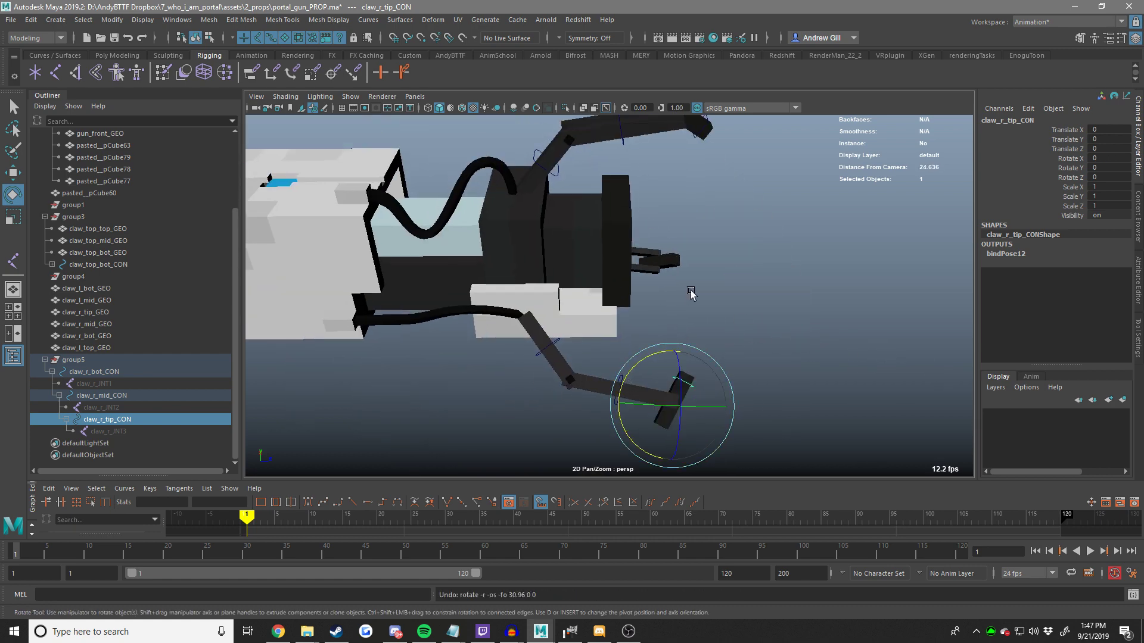
pyautogui.press('w')
pyautogui.keyDown('alt'); pyautogui.moveTo(691, 292); pyautogui.dragTo(668, 241); pyautogui.keyUp('alt')
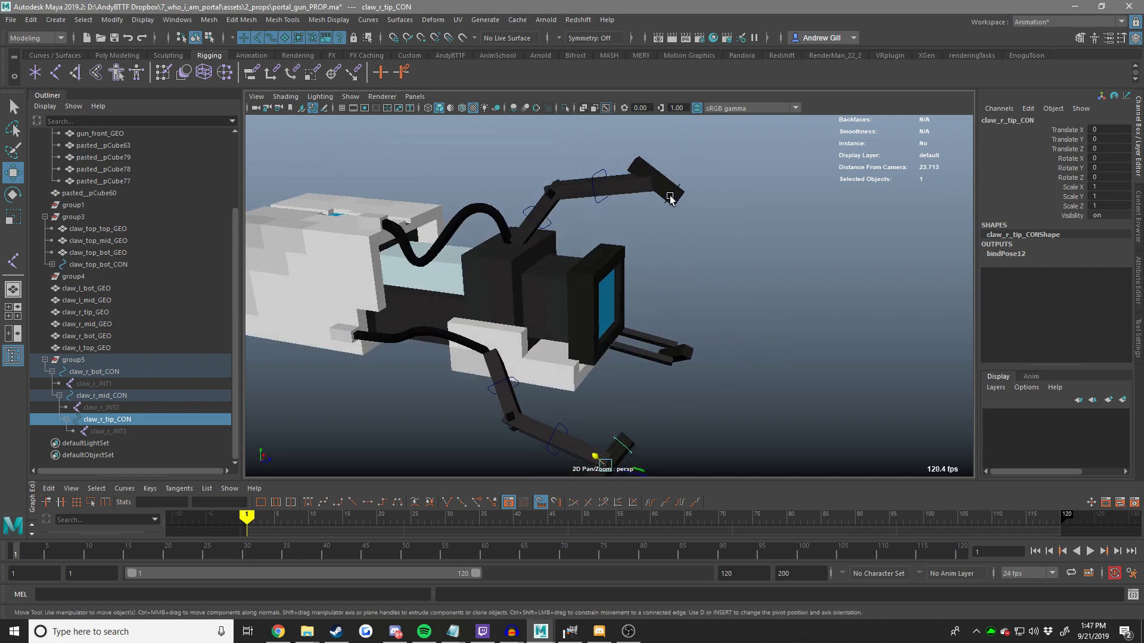
# Test-rotate the top claw's claw_top_tip_CON control around X for comparison and undo it.
pyautogui.click(668, 194)
pyautogui.press('f')
pyautogui.scroll(-4, 664, 251)
pyautogui.press('e')
pyautogui.moveTo(562, 248); pyautogui.dragTo(842, 224)
pyautogui.moveTo(842, 224); pyautogui.dragTo(812, 233, button='middle')
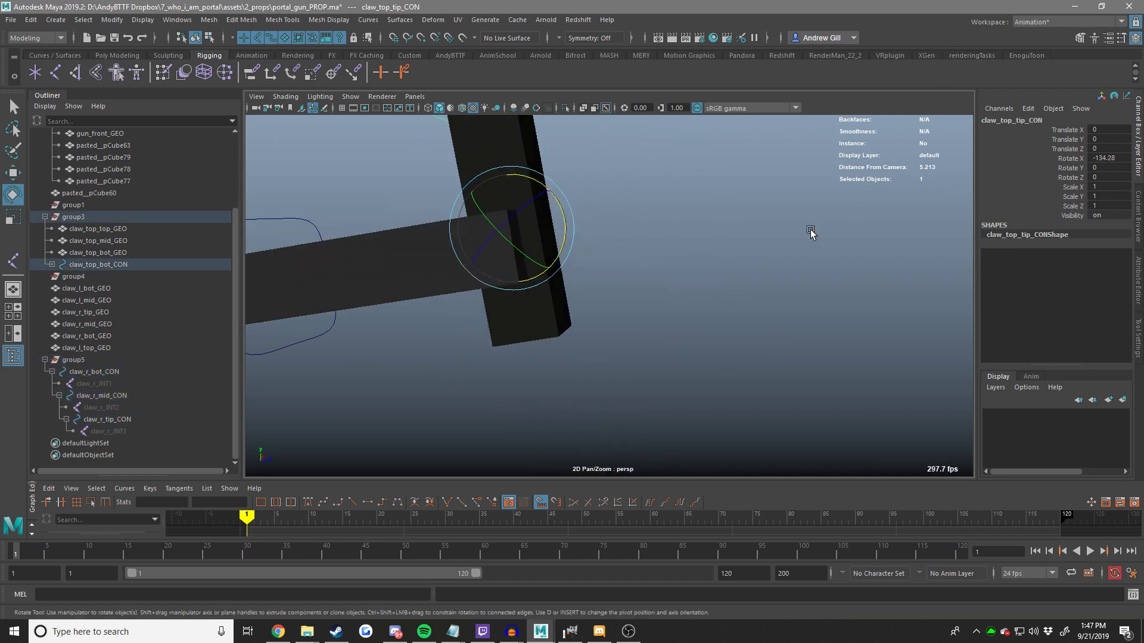
pyautogui.scroll(-5, 745, 286)
pyautogui.moveTo(679, 358); pyautogui.dragTo(716, 360, button='middle')
pyautogui.hotkey('ctrl', 'z')
pyautogui.hotkey('ctrl', 'z')
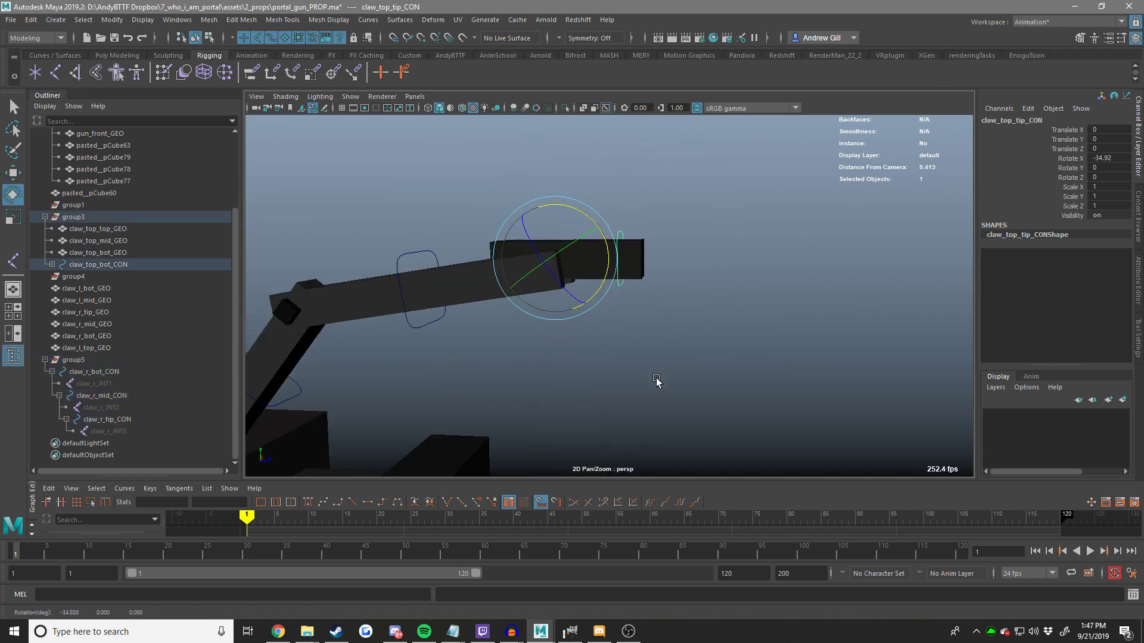
# Save the scene with the claw controls back at zero rotation.
pyautogui.scroll(-4, 669, 378)
pyautogui.hotkey('ctrl', 's')
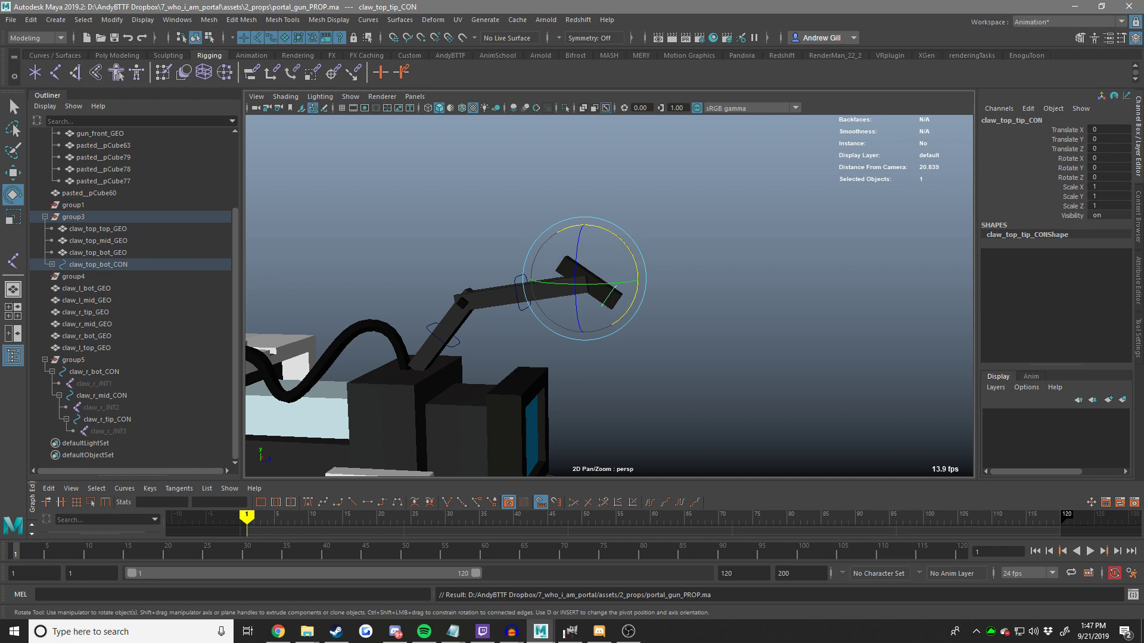
# Open the drawn_to_the_bitter.prproj project in Adobe Premiere Pro 2019.
pyautogui.press('super')
pyautogui.write('premi')
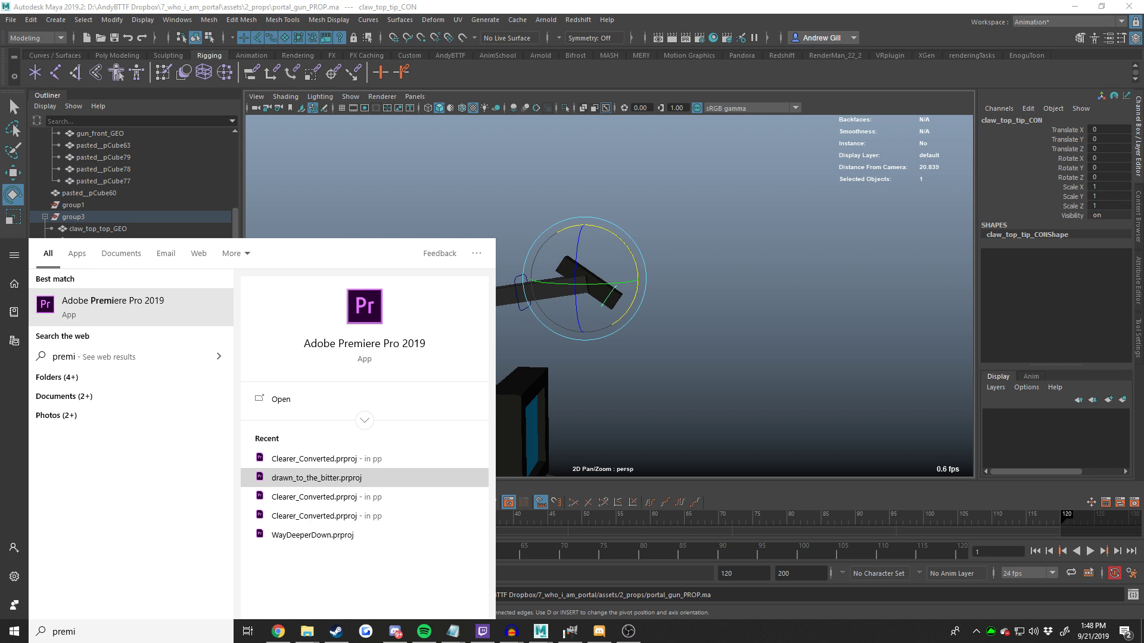
pyautogui.press('Return')
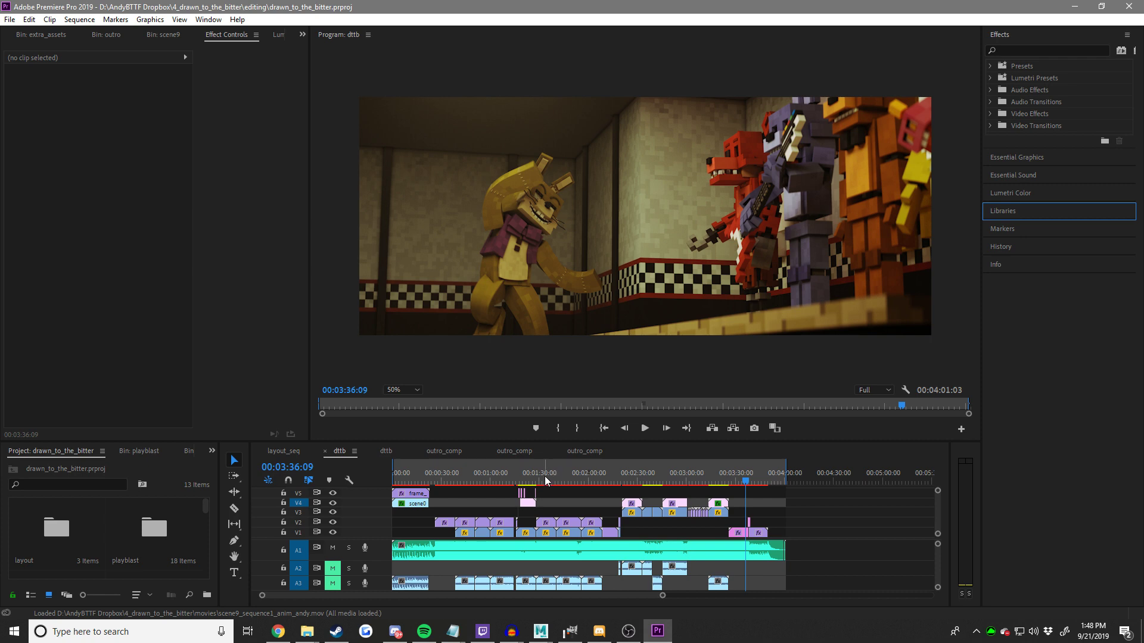
# Review several shots along the dttb sequence in Premiere Pro and switch back to Maya.
pyautogui.click(442, 476)
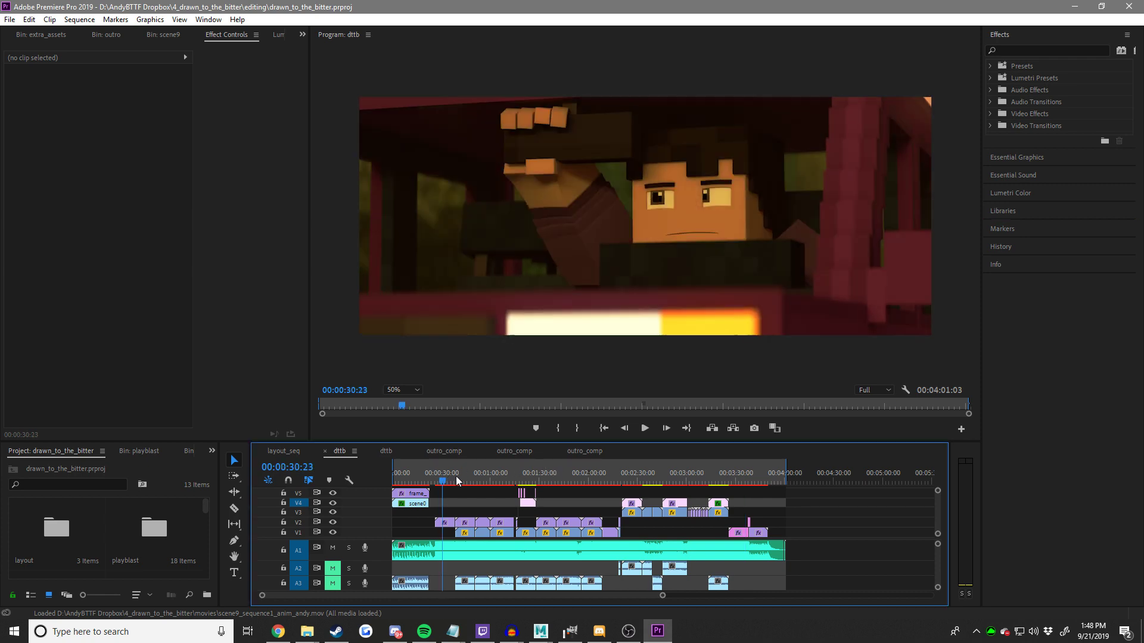
pyautogui.click(464, 476)
pyautogui.moveTo(467, 480); pyautogui.dragTo(508, 473)
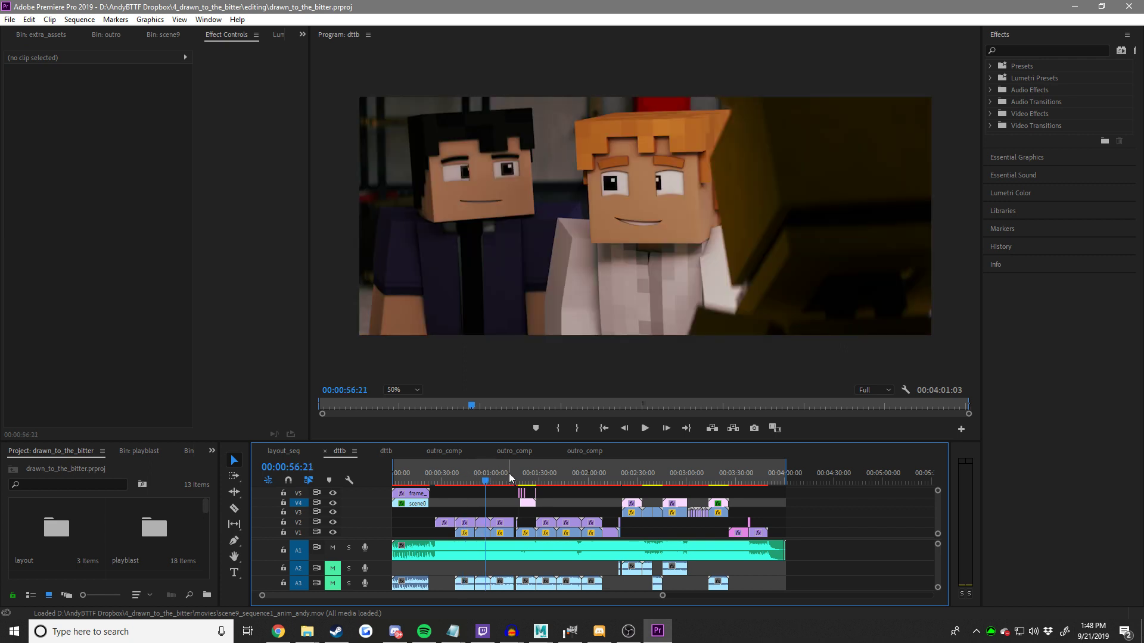
pyautogui.click(553, 473)
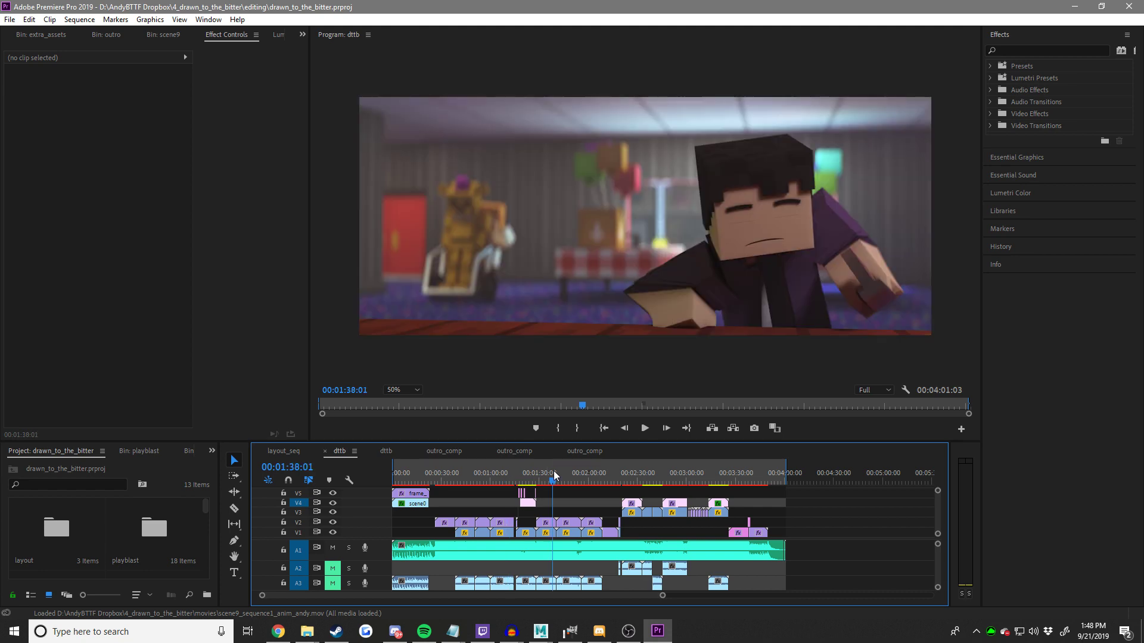
pyautogui.click(1076, 7)
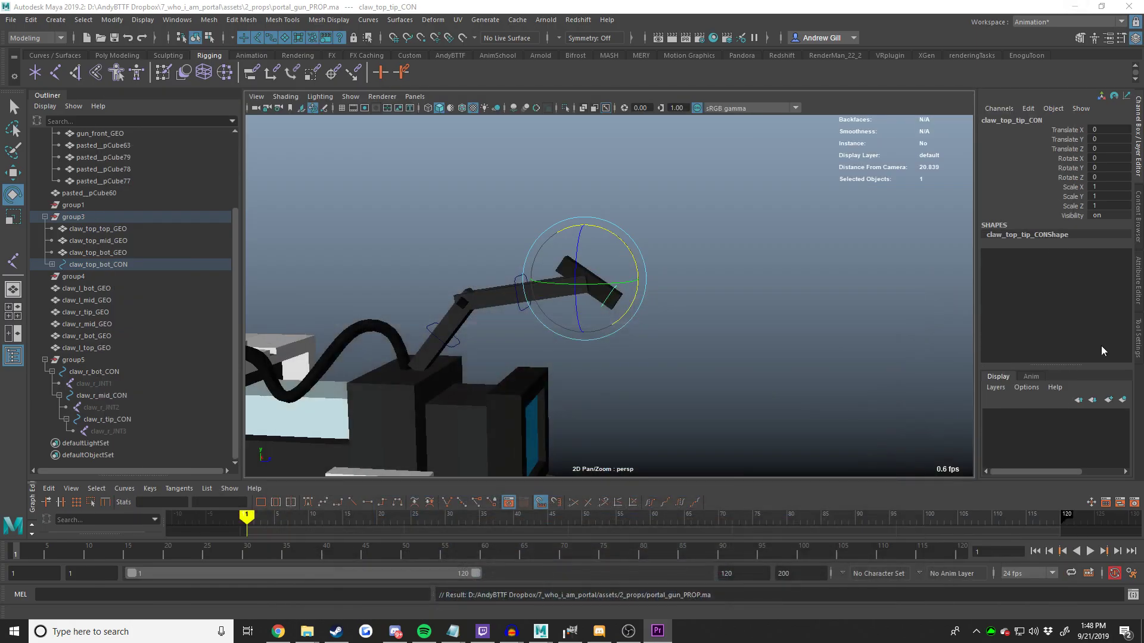
# Try X rotations on the top claw's tip control again and undo them.
pyautogui.scroll(-4, 835, 383)
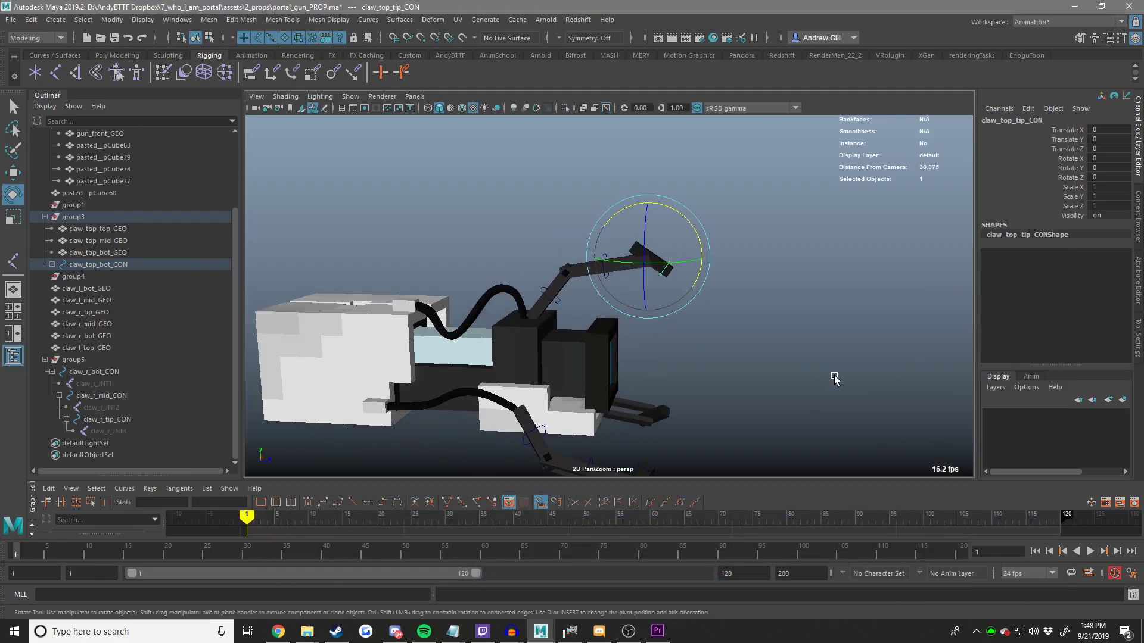
pyautogui.hotkey('ctrl', 'z')
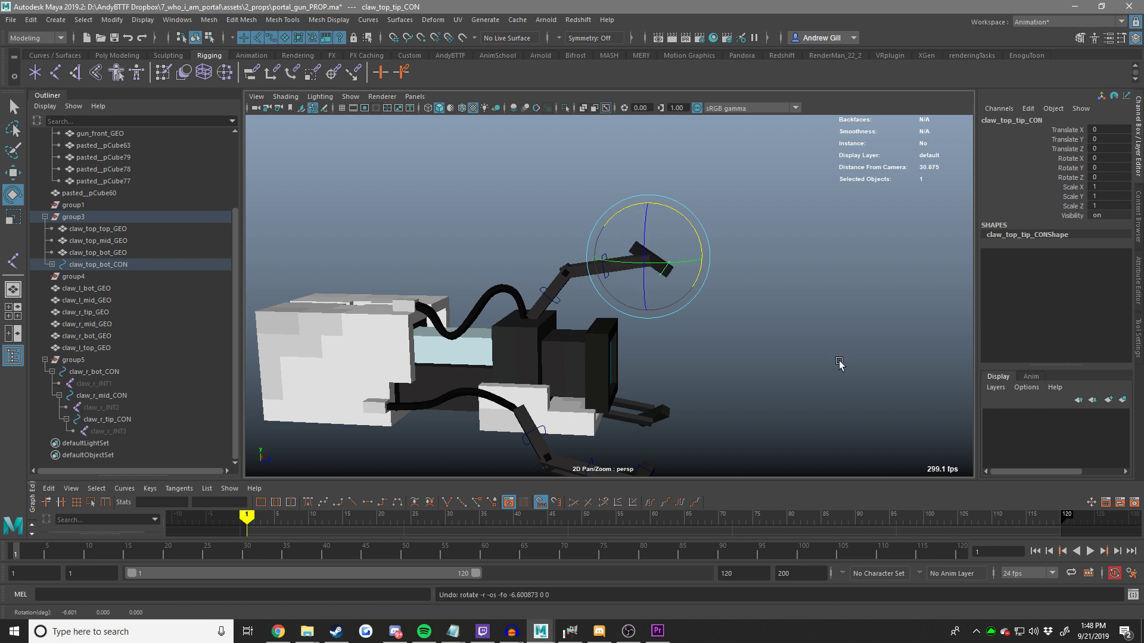
pyautogui.scroll(4, 774, 340)
pyautogui.hotkey('ctrl', 'z')
pyautogui.hotkey('ctrl', 'z')
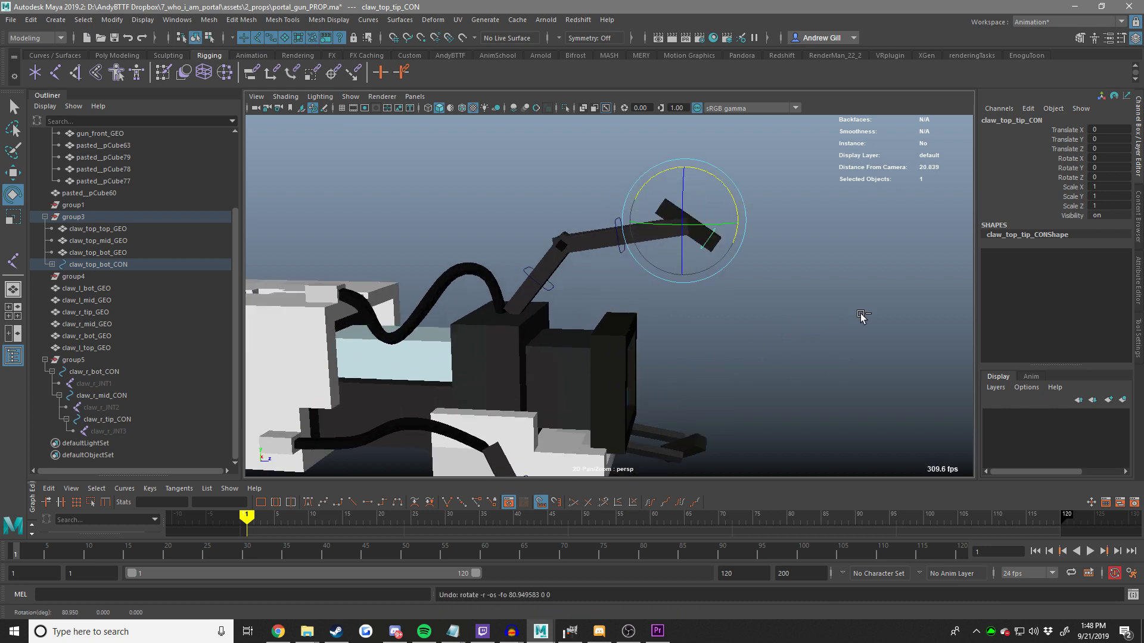
pyautogui.moveTo(871, 317); pyautogui.dragTo(730, 253, button='middle')
pyautogui.hotkey('ctrl', 'z')
pyautogui.press('w')
pyautogui.keyDown('alt'); pyautogui.moveTo(731, 253); pyautogui.dragTo(479, 241); pyautogui.keyUp('alt')
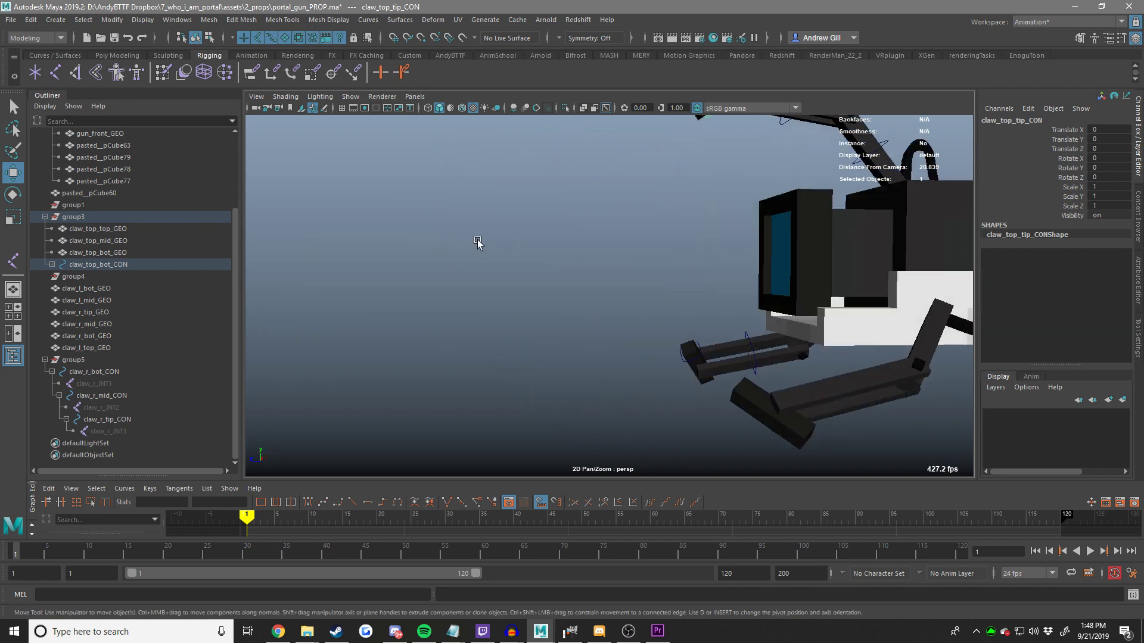
# Inspect the left claw's meshes up close, clear the selection and save the scene.
pyautogui.click(763, 416)
pyautogui.press('f')
pyautogui.scroll(-2, 659, 397)
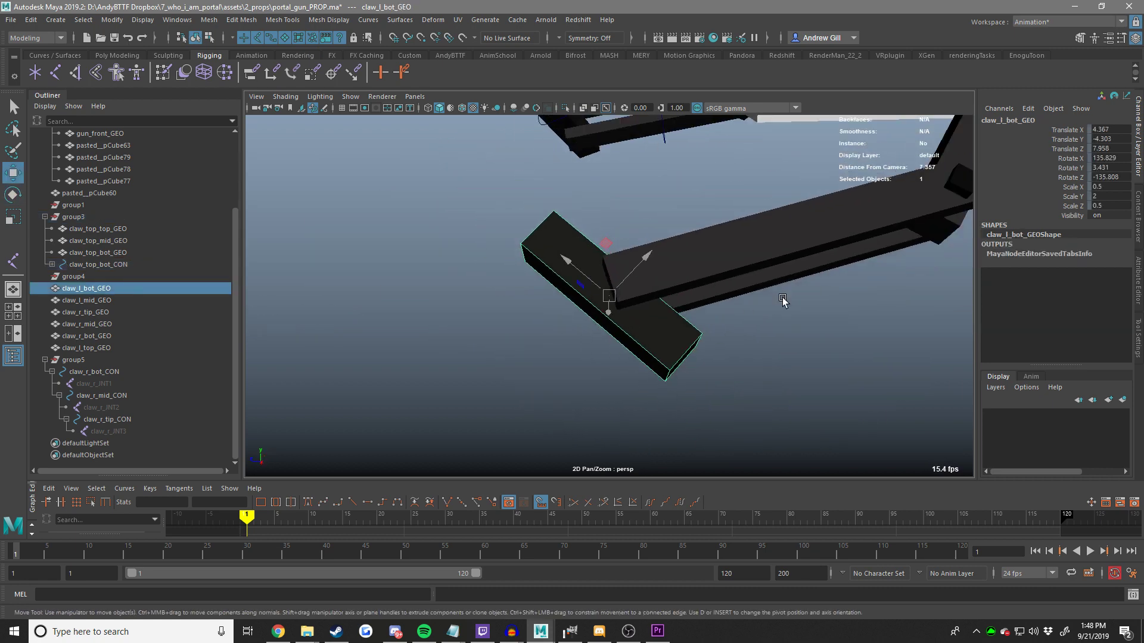
pyautogui.scroll(-3, 782, 301)
pyautogui.keyDown('alt'); pyautogui.moveTo(766, 312); pyautogui.dragTo(761, 370); pyautogui.keyUp('alt')
pyautogui.keyDown('shift'); pyautogui.click(664, 347); pyautogui.keyUp('shift')
pyautogui.click(764, 369)
pyautogui.hotkey('ctrl', 's')
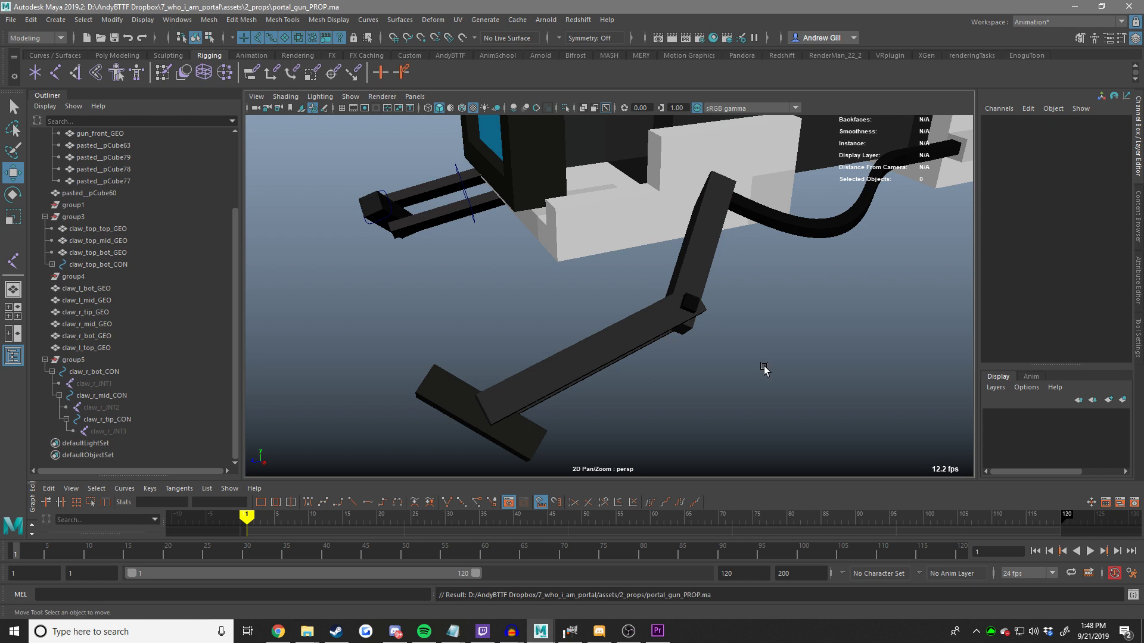
# Test-rotate the right claw's claw_r_mid_CON control around X and undo the rotation.
pyautogui.keyDown('alt'); pyautogui.moveTo(764, 370); pyautogui.dragTo(711, 393); pyautogui.keyUp('alt')
pyautogui.keyDown('alt'); pyautogui.moveTo(582, 329); pyautogui.dragTo(667, 360, button='middle'); pyautogui.keyUp('alt')
pyautogui.keyDown('alt'); pyautogui.moveTo(668, 360); pyautogui.dragTo(524, 356); pyautogui.keyUp('alt')
pyautogui.click(434, 384)
pyautogui.keyDown('alt'); pyautogui.moveTo(532, 413); pyautogui.dragTo(612, 339, button='middle'); pyautogui.keyUp('alt')
pyautogui.press('e')
pyautogui.keyDown('alt'); pyautogui.moveTo(512, 357); pyautogui.dragTo(623, 373); pyautogui.keyUp('alt')
pyautogui.keyDown('alt'); pyautogui.moveTo(739, 416); pyautogui.dragTo(605, 288, button='middle'); pyautogui.keyUp('alt')
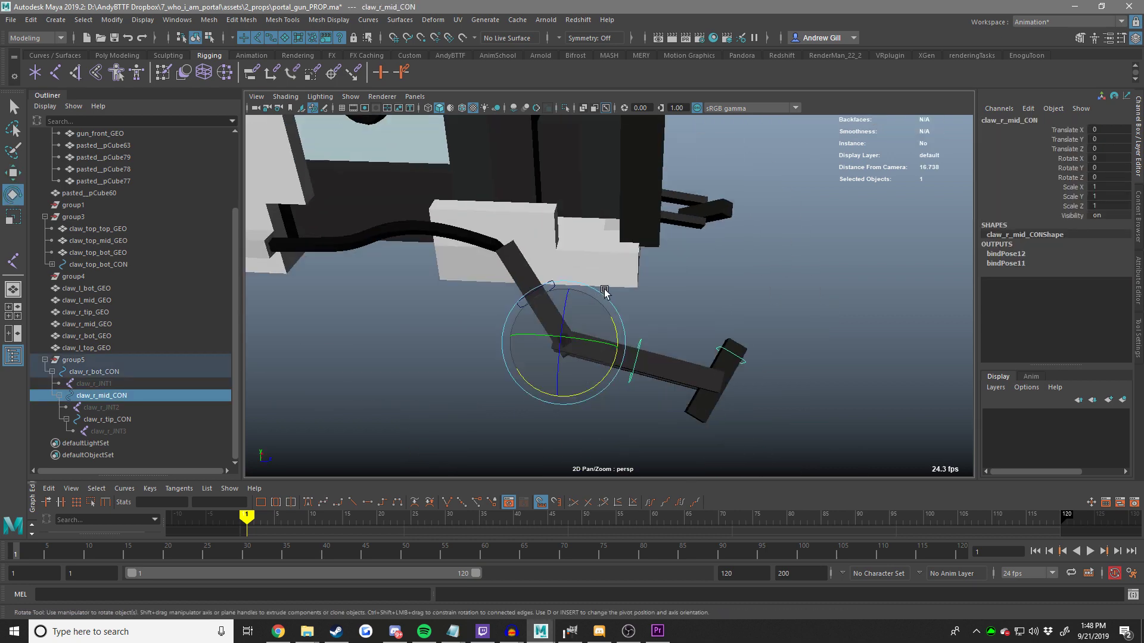
pyautogui.moveTo(611, 366); pyautogui.dragTo(610, 397)
pyautogui.keyDown('alt'); pyautogui.moveTo(610, 397); pyautogui.dragTo(663, 311, button='middle'); pyautogui.keyUp('alt')
pyautogui.scroll(6, 664, 311)
pyautogui.keyDown('alt'); pyautogui.moveTo(664, 311); pyautogui.dragTo(705, 440); pyautogui.keyUp('alt')
pyautogui.hotkey('ctrl', 'z')
pyautogui.hotkey('ctrl', 'z')
pyautogui.scroll(-6, 703, 440)
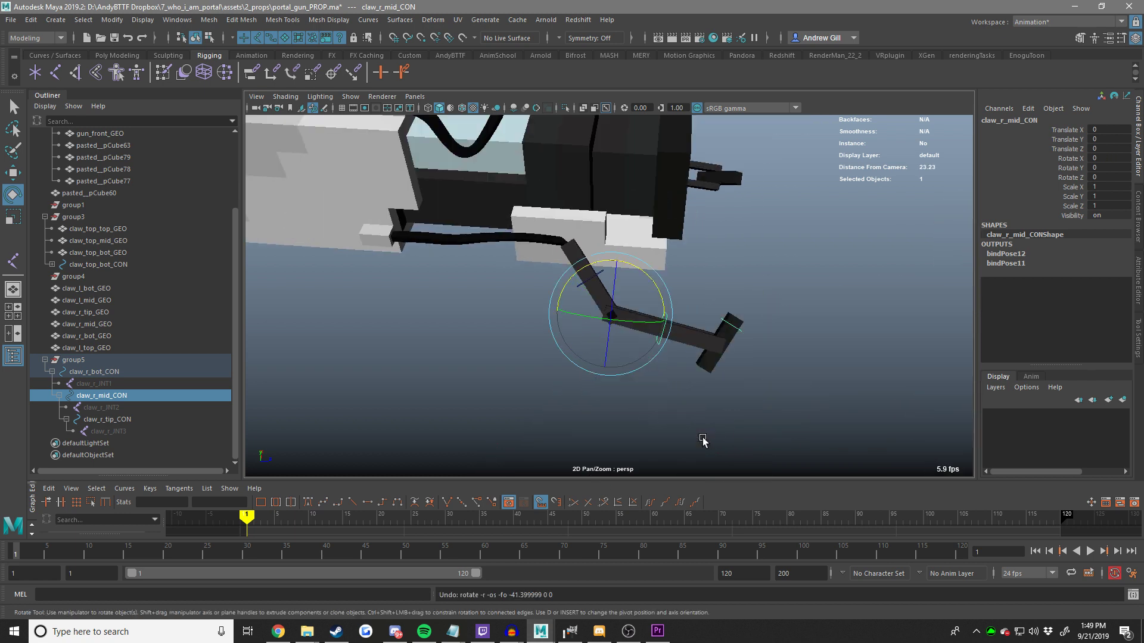
# Test-rotate the right claw's claw_r_bot_CON control, check claw_r_tip_CON, and undo the changes.
pyautogui.press('w')
pyautogui.keyDown('alt'); pyautogui.moveTo(739, 324); pyautogui.dragTo(669, 348); pyautogui.keyUp('alt')
pyautogui.keyDown('alt'); pyautogui.moveTo(554, 277); pyautogui.dragTo(587, 360, button='middle'); pyautogui.keyUp('alt')
pyautogui.scroll(3, 587, 361)
pyautogui.click(533, 311)
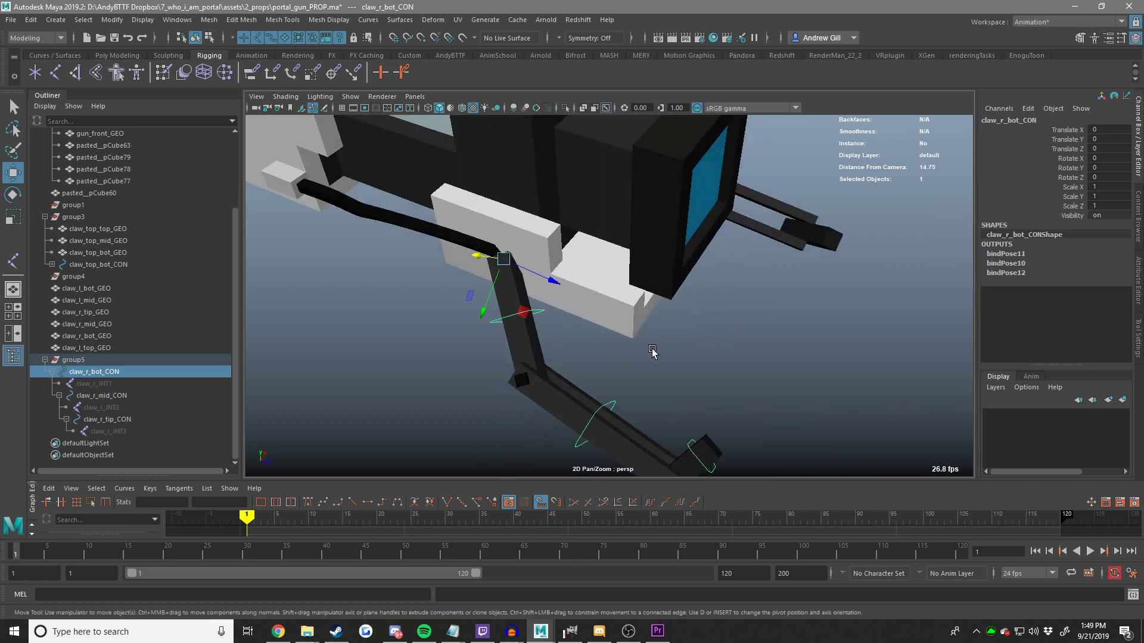
pyautogui.press('e')
pyautogui.moveTo(695, 366); pyautogui.dragTo(523, 337, button='middle')
pyautogui.hotkey('ctrl', 'z')
pyautogui.click(687, 442)
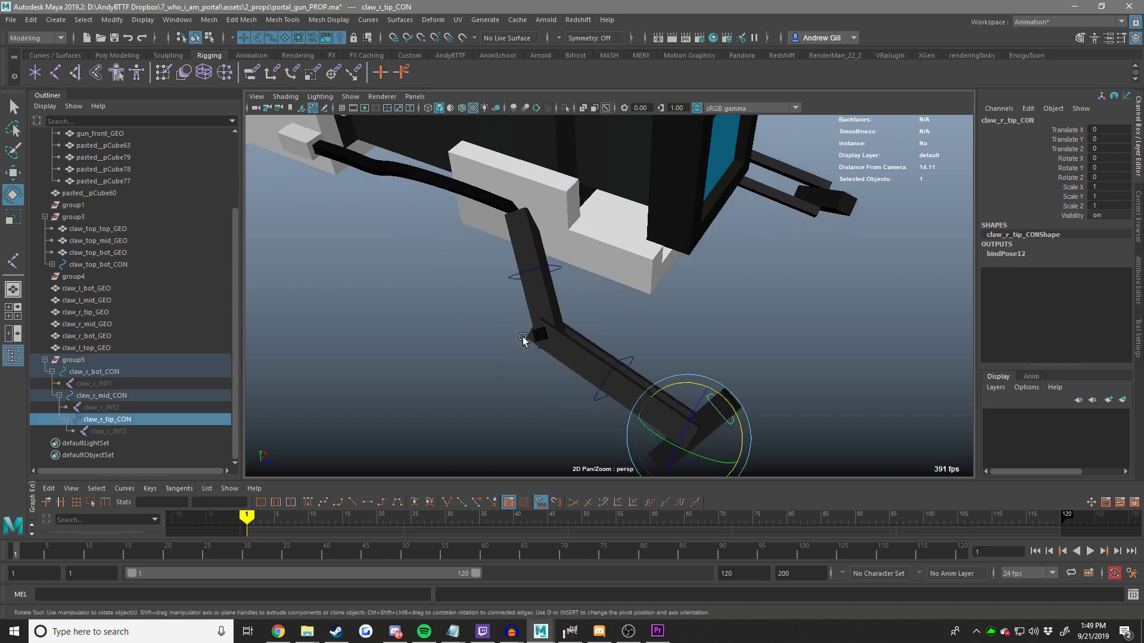
pyautogui.hotkey('ctrl', 'z')
# Rename the top claw's group3 as claw_top_offset.
pyautogui.click(101, 360)
pyautogui.press('w')
pyautogui.scroll(-6, 524, 363)
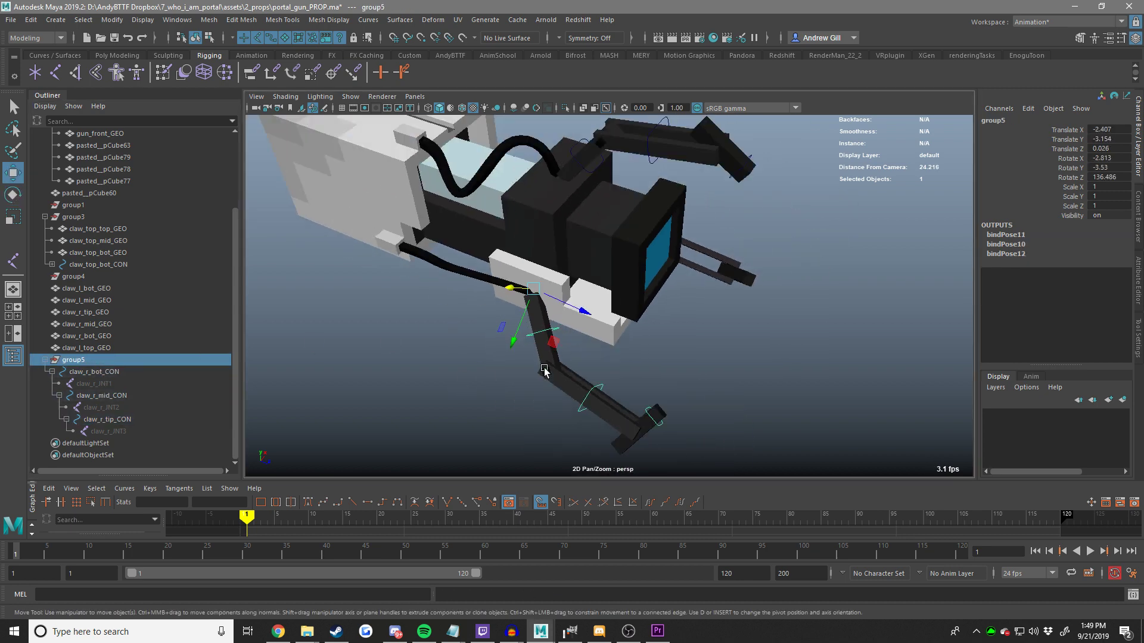
pyautogui.keyDown('alt'); pyautogui.moveTo(543, 374); pyautogui.dragTo(411, 319); pyautogui.keyUp('alt')
pyautogui.doubleClick(99, 219)
pyautogui.write('cla')
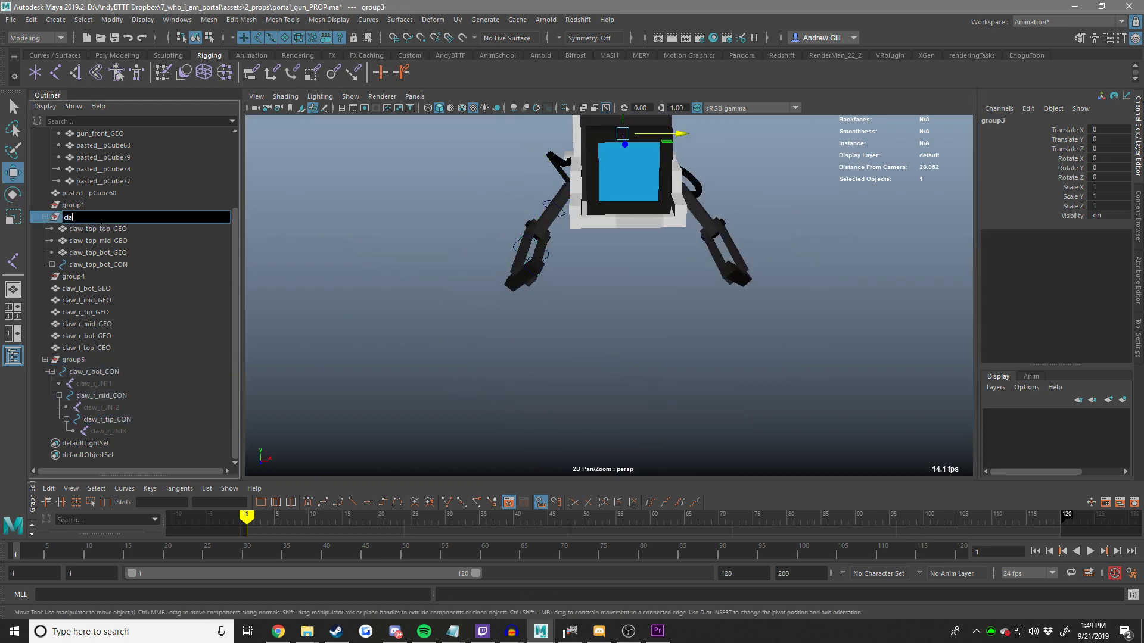
pyautogui.write('w_top_offset')
pyautogui.press('Return')
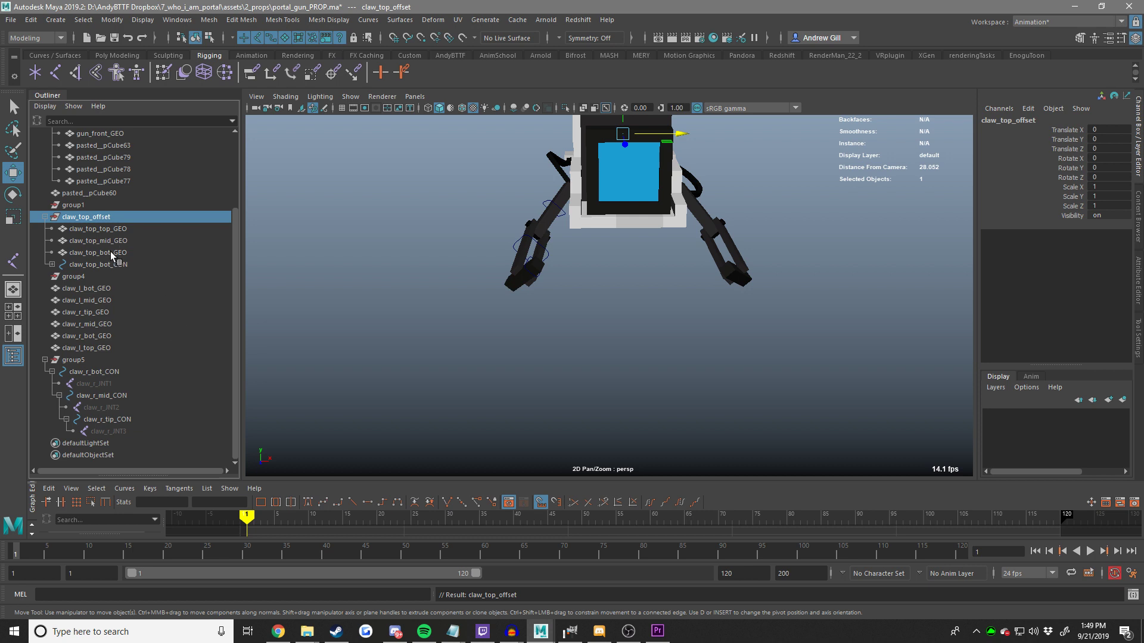
# Move the three claw_top GEO meshes out of claw_top_offset to the root level and delete group1.
pyautogui.moveTo(110, 251); pyautogui.dragTo(117, 232)
pyautogui.moveTo(117, 232); pyautogui.dragTo(121, 211, button='middle')
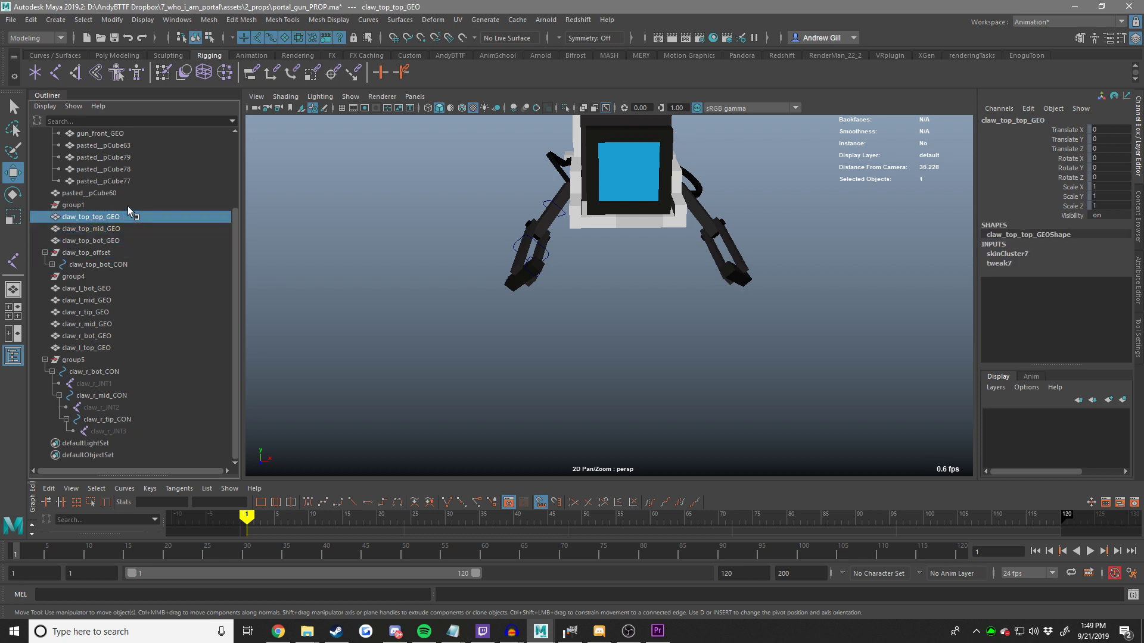
pyautogui.click(138, 205)
pyautogui.press('Delete')
# Rename the right claw's group5 as claw_r_offset and save the scene.
pyautogui.click(84, 362)
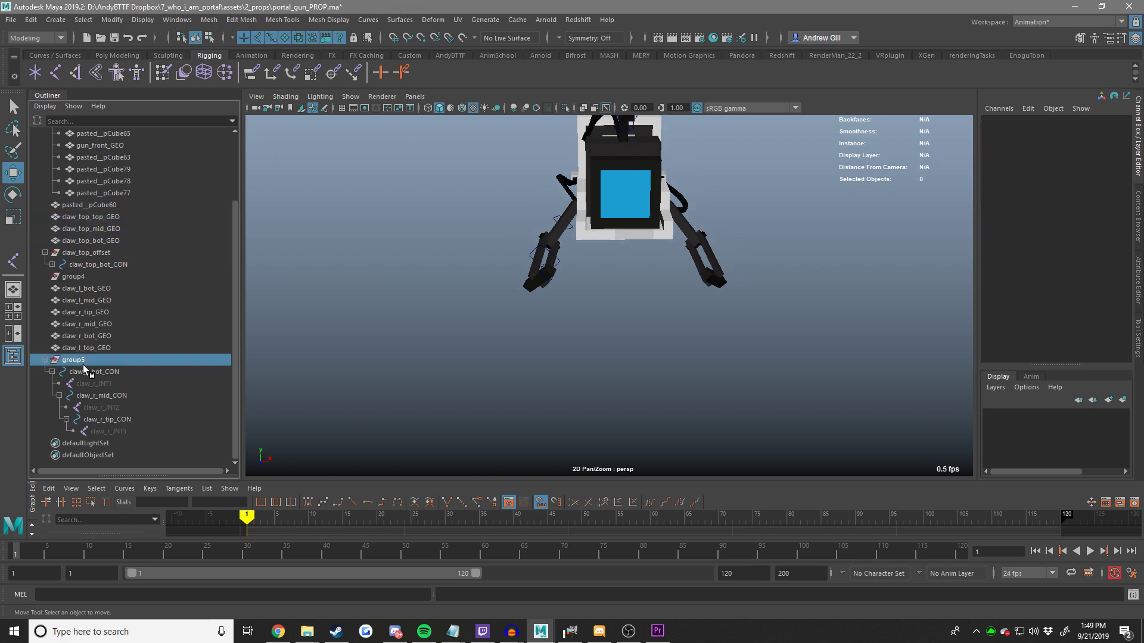
pyautogui.doubleClick(83, 363)
pyautogui.write('claw_r_')
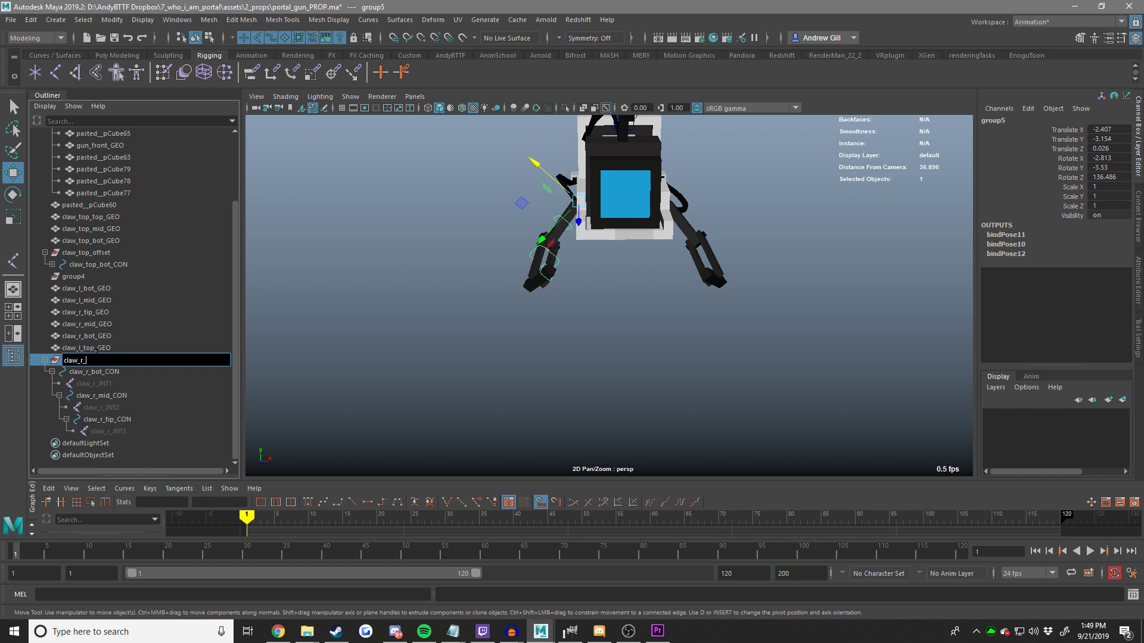
pyautogui.write('offset')
pyautogui.press('Return')
pyautogui.hotkey('ctrl', 's')
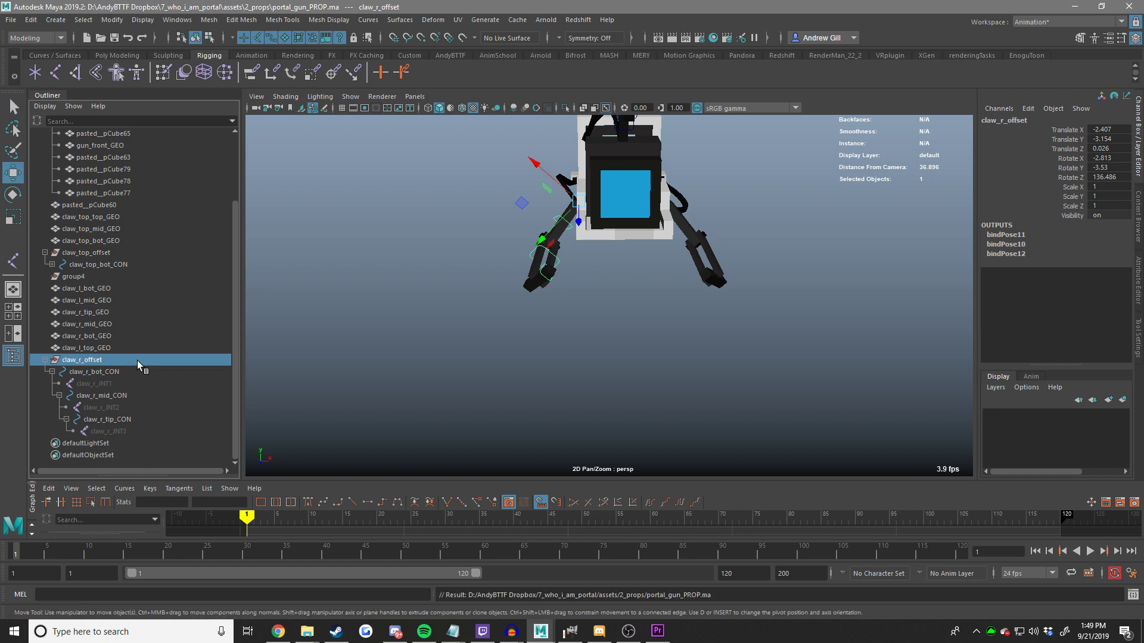
pyautogui.keyDown('alt'); pyautogui.moveTo(708, 391); pyautogui.dragTo(706, 427, button='middle'); pyautogui.keyUp('alt')
pyautogui.hotkey('ctrl', 's')
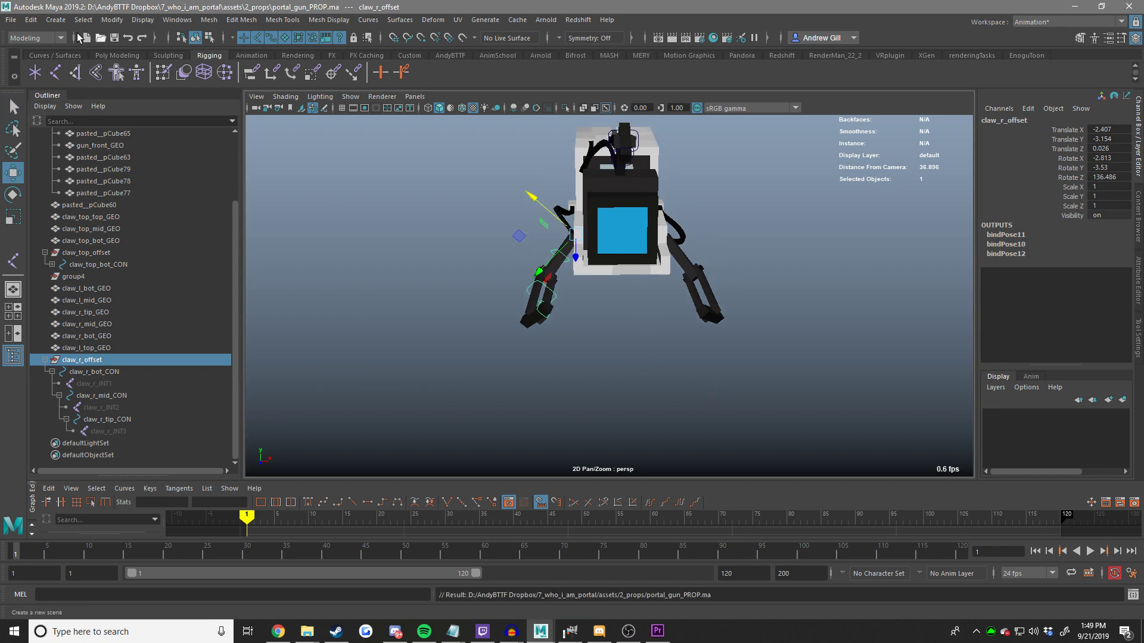
# Look for another scene to open, browsing the default project and the D:\Archived Projects folder.
pyautogui.click(11, 20)
pyautogui.click(36, 49)
pyautogui.click(384, 336)
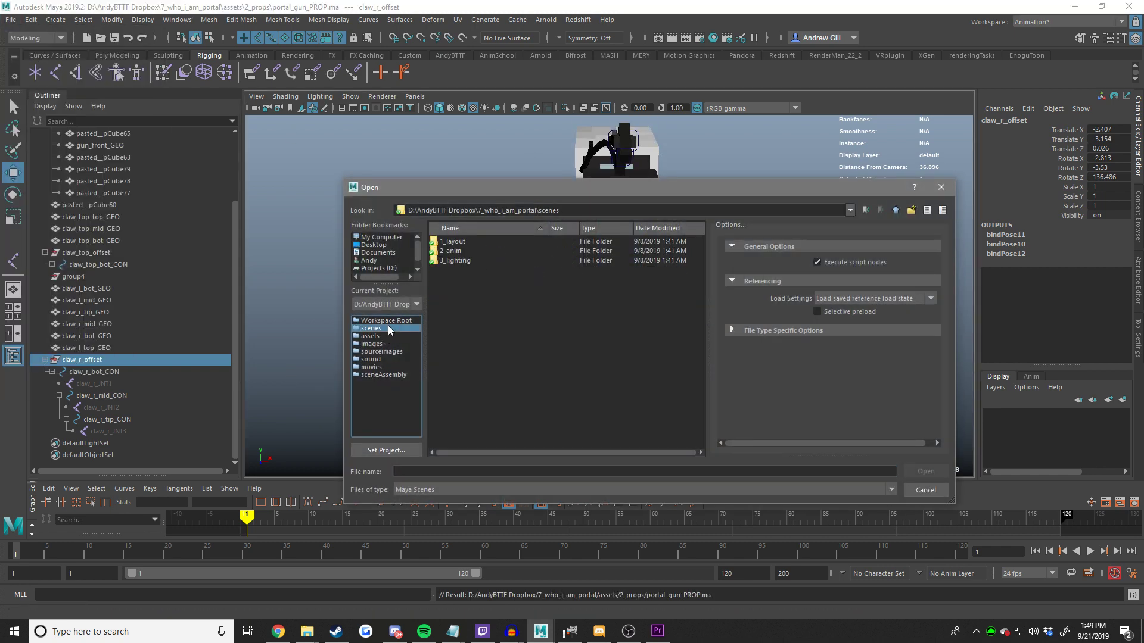
pyautogui.click(390, 321)
pyautogui.click(396, 306)
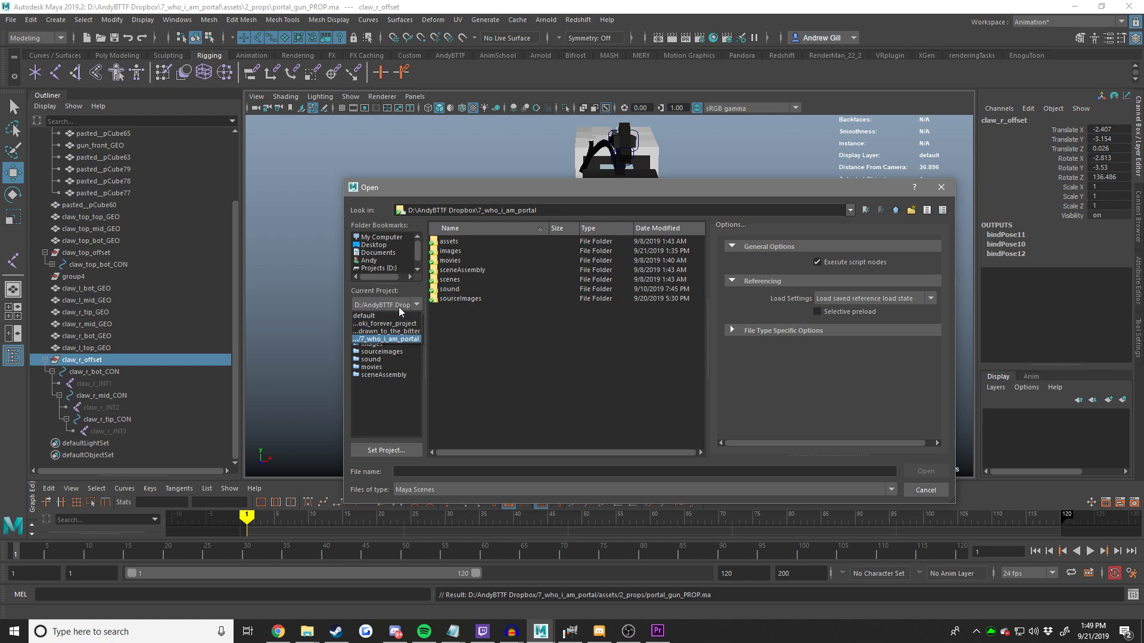
pyautogui.click(396, 315)
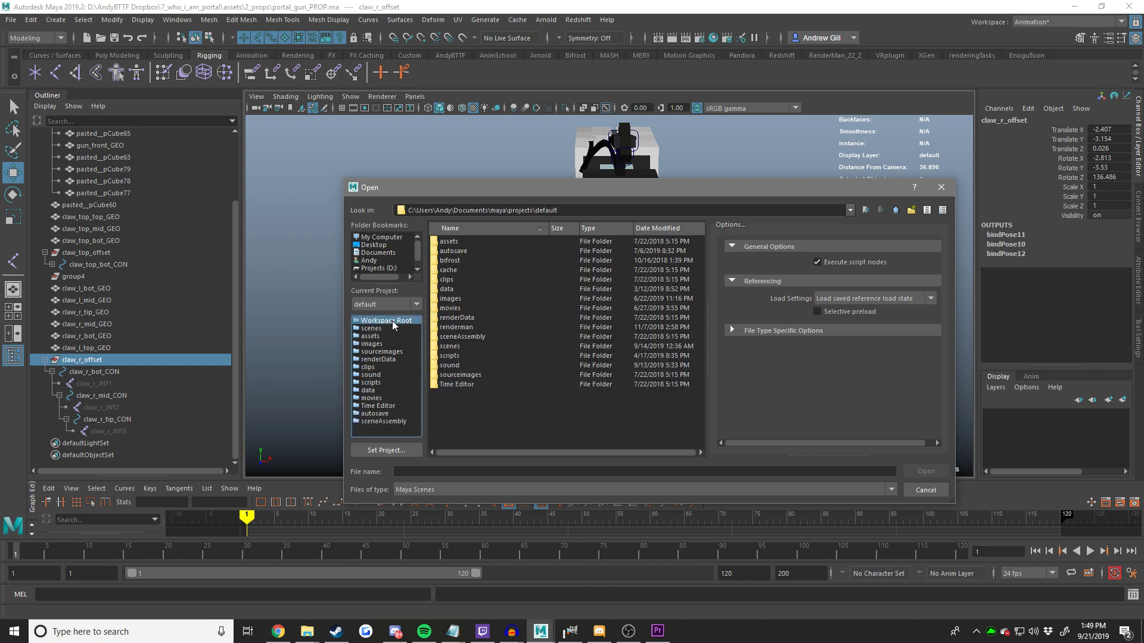
pyautogui.click(379, 268)
pyautogui.moveTo(524, 178); pyautogui.dragTo(530, 246)
pyautogui.click(941, 256)
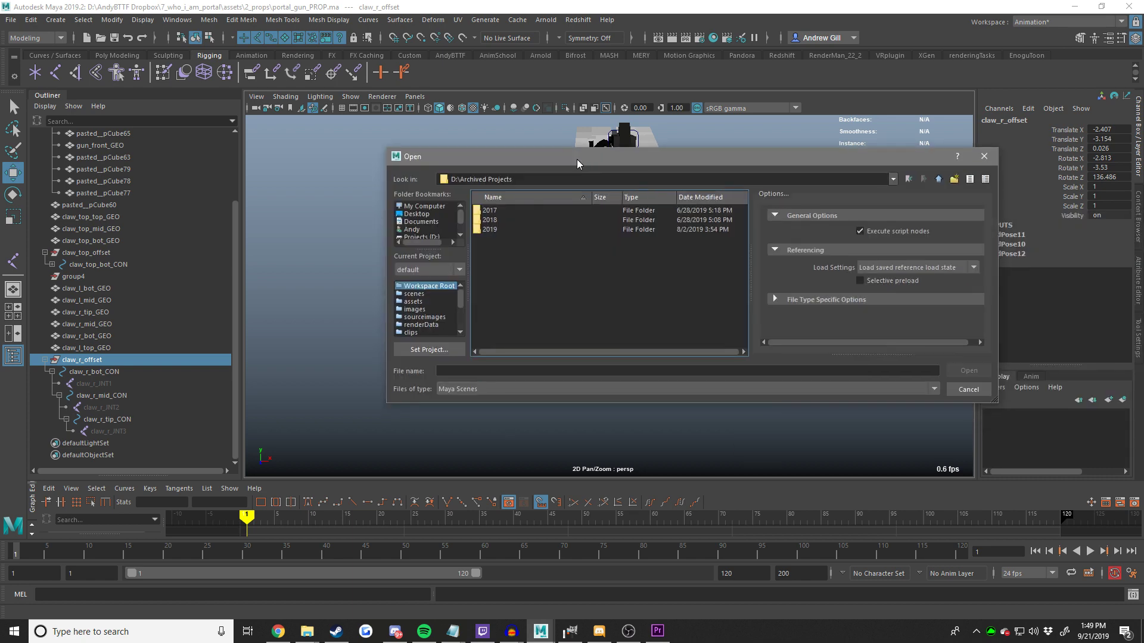
# Look through the Way Deeper Down project's folders and scenes under Archived Projects\2019.
pyautogui.doubleClick(490, 231)
pyautogui.doubleClick(505, 231)
pyautogui.doubleClick(499, 238)
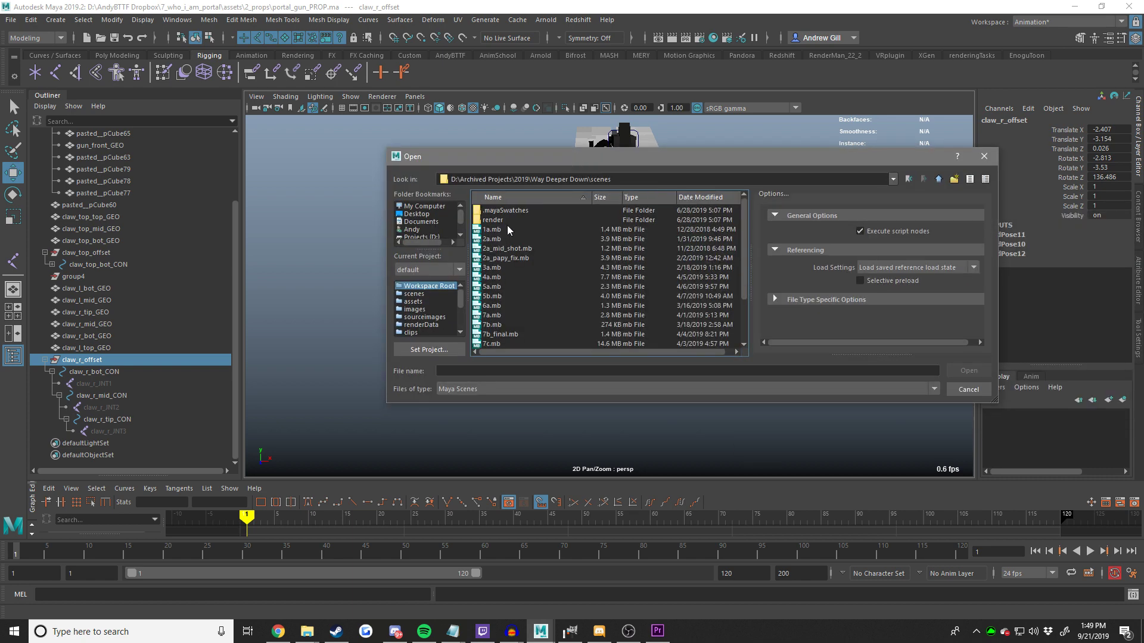
pyautogui.press('BackSpace')
pyautogui.click(495, 240)
pyautogui.doubleClick(495, 241)
pyautogui.press('BackSpace')
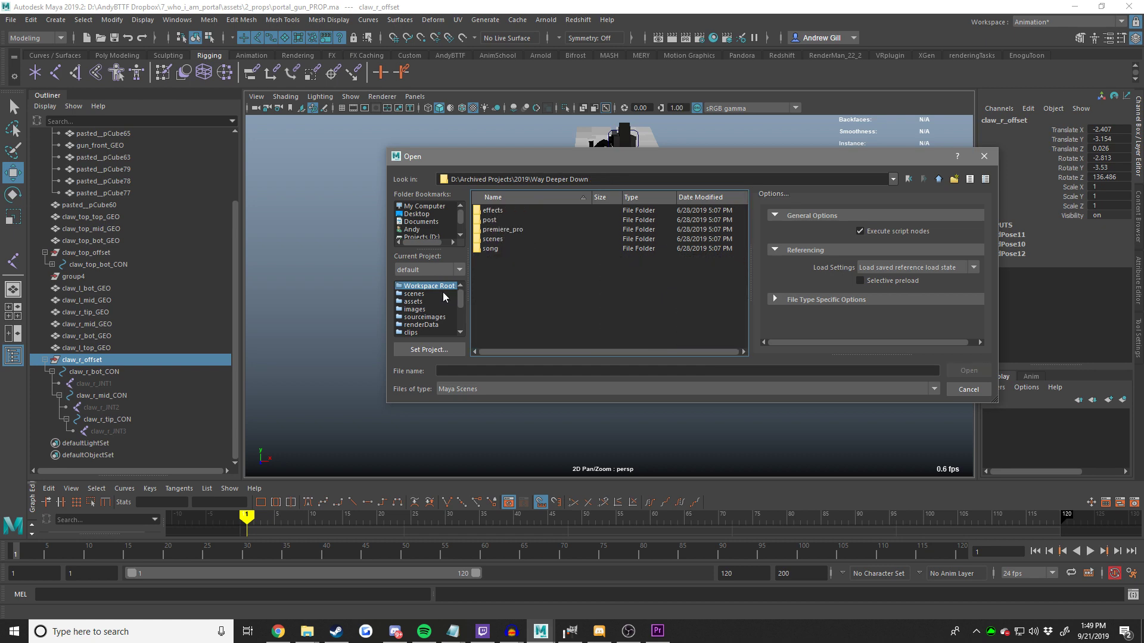
pyautogui.moveTo(568, 156); pyautogui.dragTo(1143, 226)
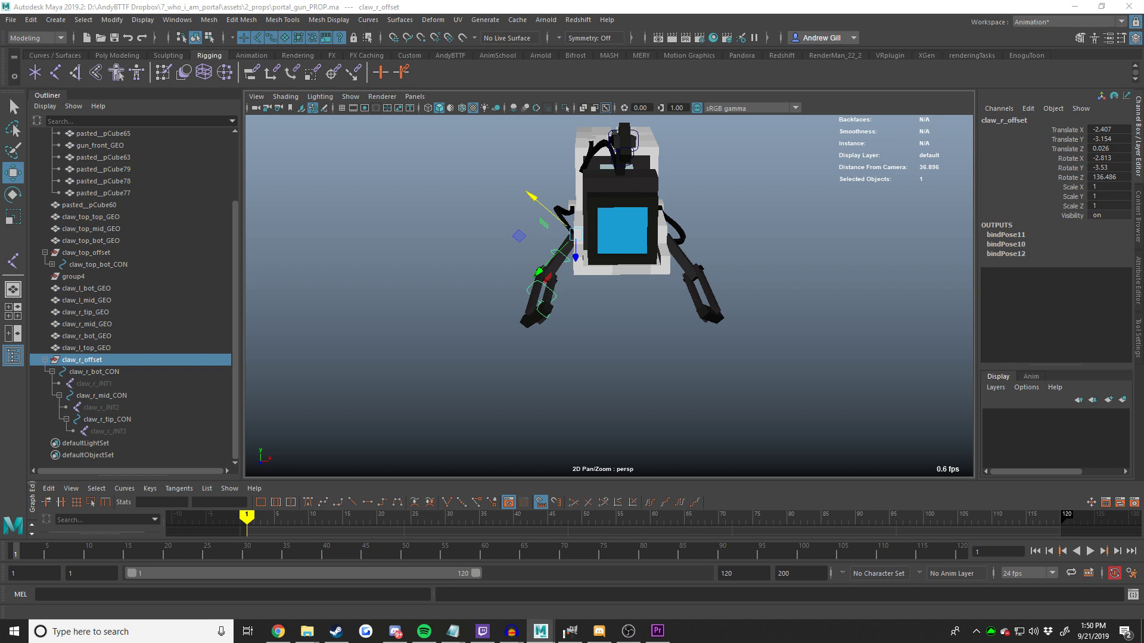
# Open the undertale_sans_v2.1.ma character rig from K:\ASSETS\Character.
pyautogui.hotkey('ctrl', 'o')
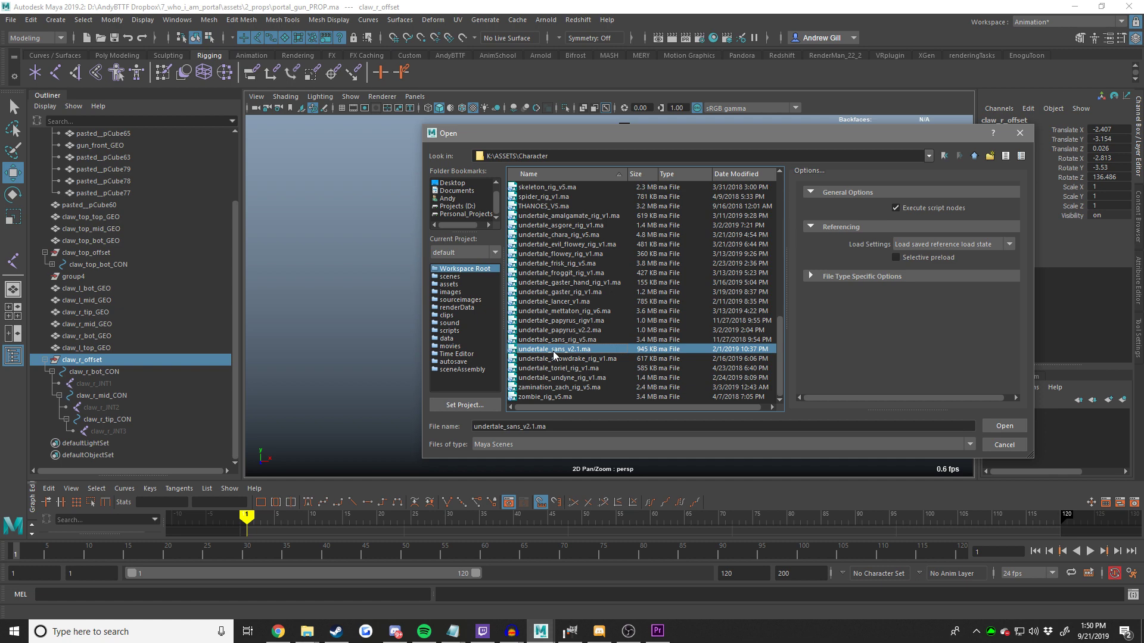
pyautogui.doubleClick(553, 351)
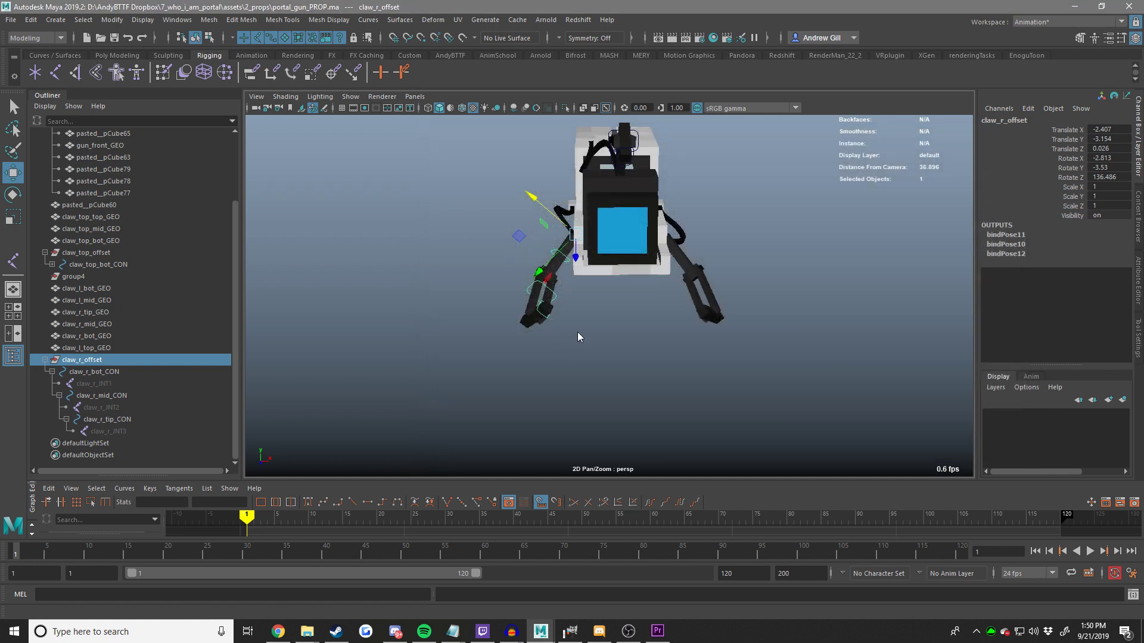
pyautogui.click(517, 508)
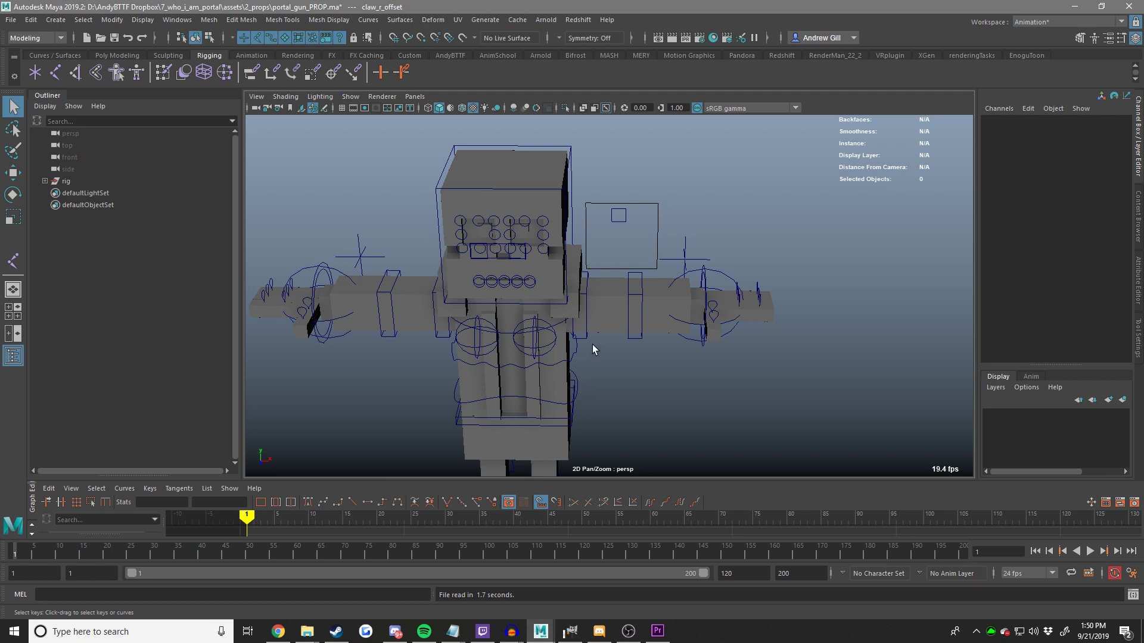
# Relink the image file of the charTex diffuse texture in the torso mesh's charMat material and clear the selection.
pyautogui.click(566, 334)
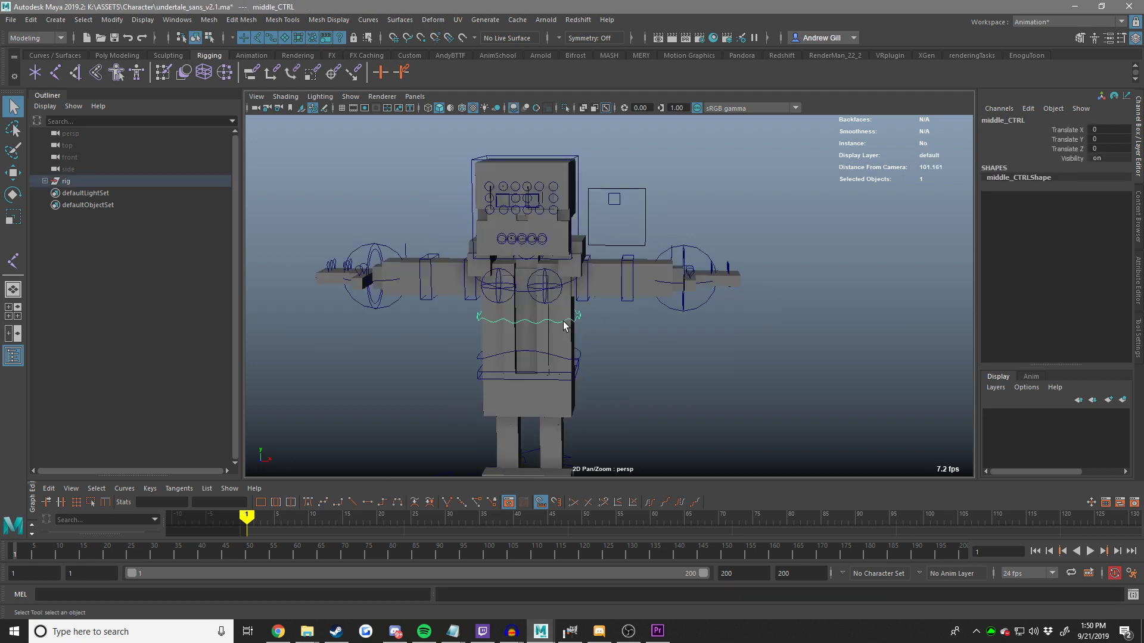
pyautogui.press('w')
pyautogui.click(1136, 262)
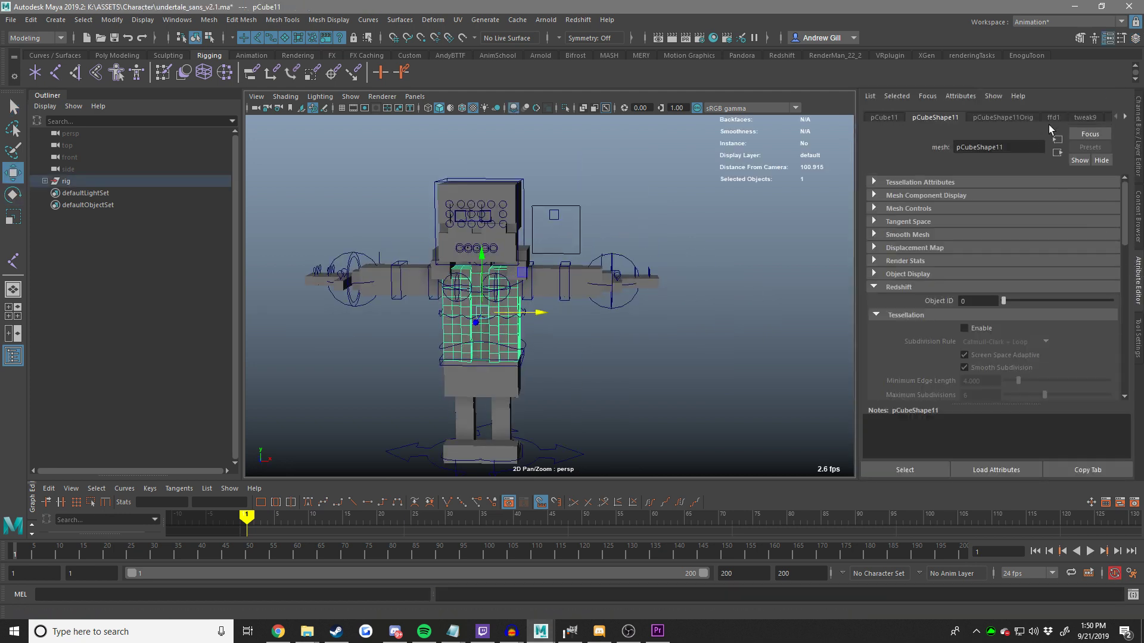
pyautogui.click(1059, 118)
pyautogui.scroll(-1, 1061, 120)
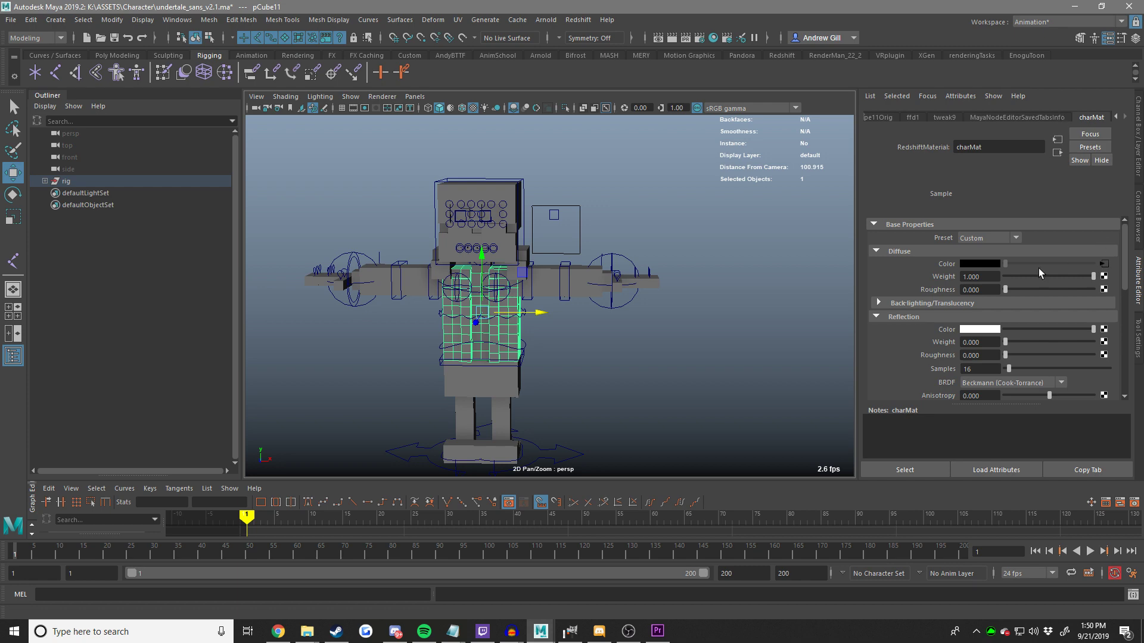
pyautogui.click(1104, 263)
pyautogui.click(1106, 281)
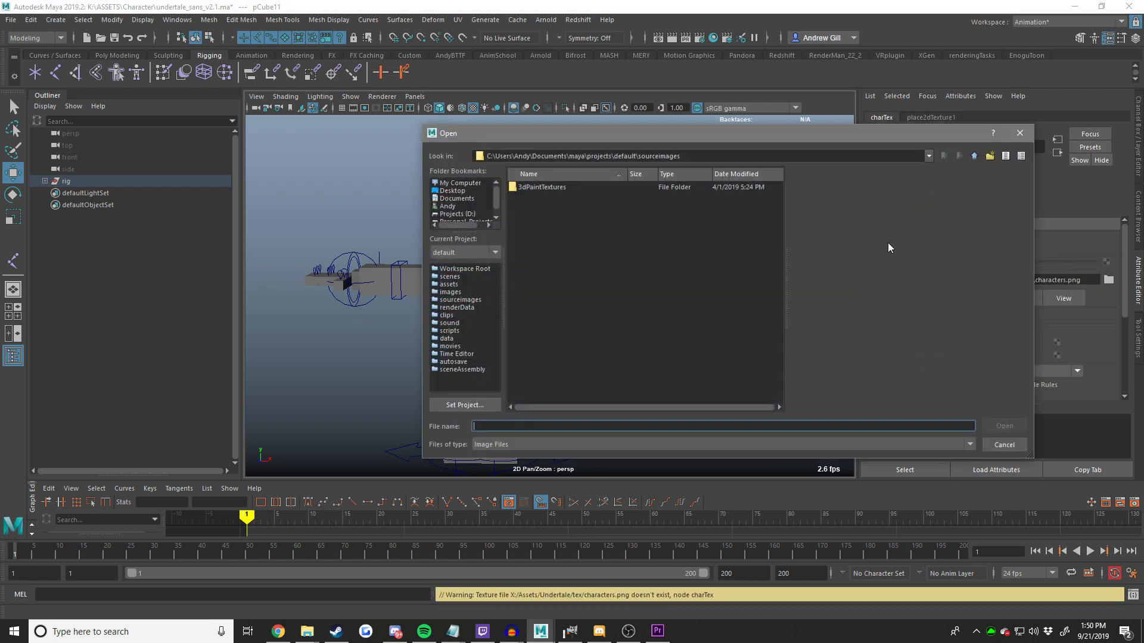
pyautogui.moveTo(684, 135); pyautogui.dragTo(1143, 160)
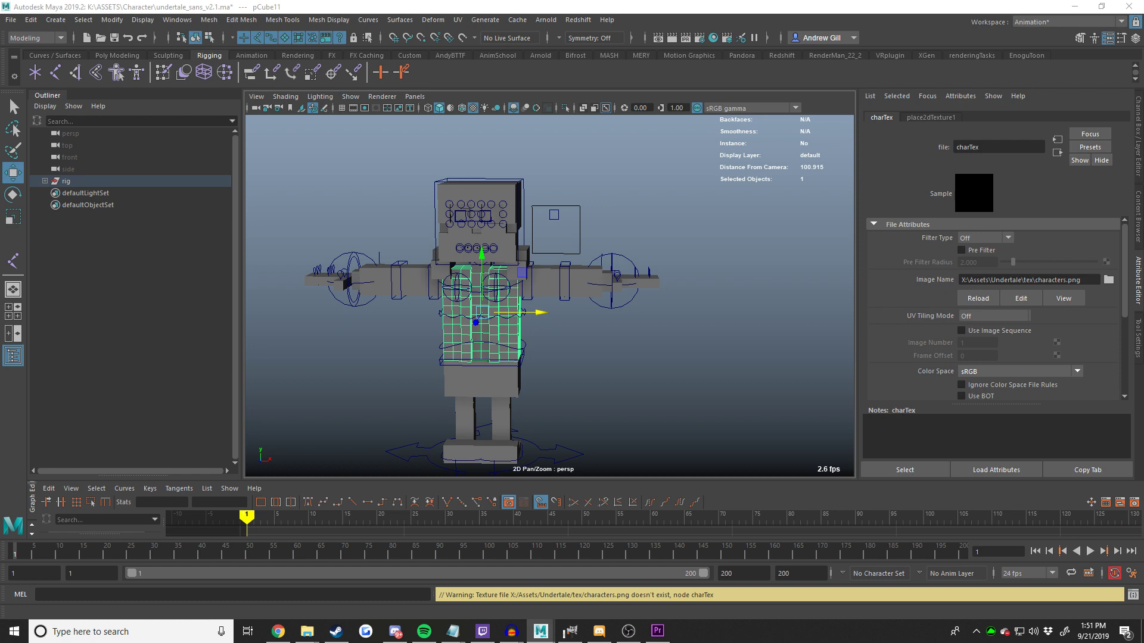
pyautogui.click(610, 329)
pyautogui.scroll(3, 479, 293)
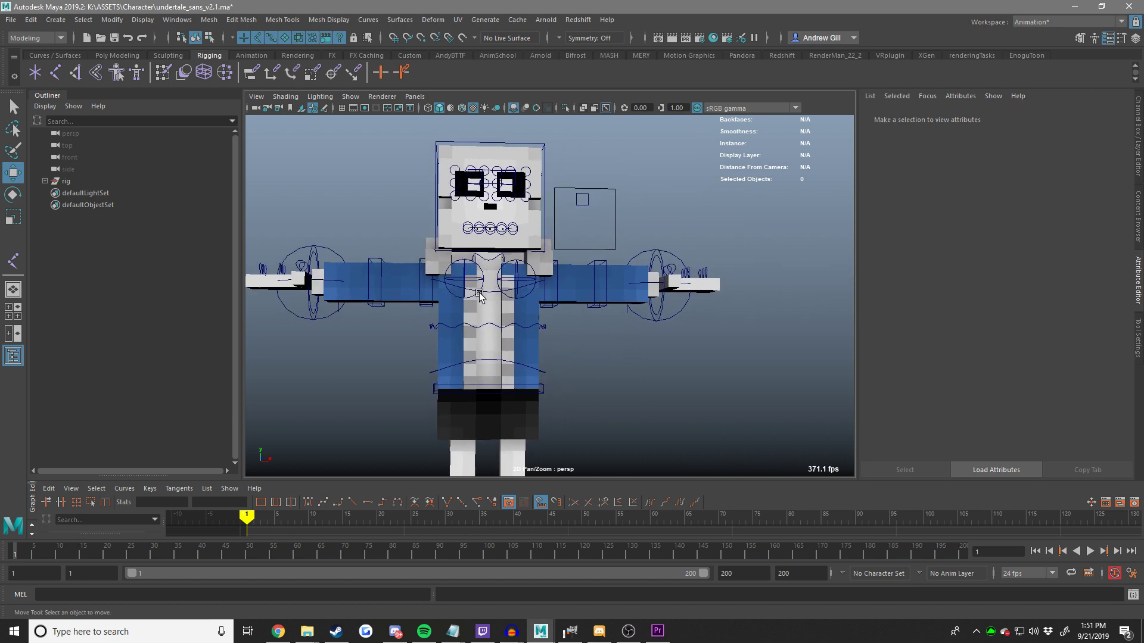
# Try adjusting the Sans rig's torso_CTRL control and undo the change.
pyautogui.click(480, 294)
pyautogui.moveTo(480, 293); pyautogui.dragTo(363, 296)
pyautogui.keyDown('alt'); pyautogui.moveTo(588, 298); pyautogui.dragTo(556, 290); pyautogui.keyUp('alt')
pyautogui.hotkey('ctrl', 'z')
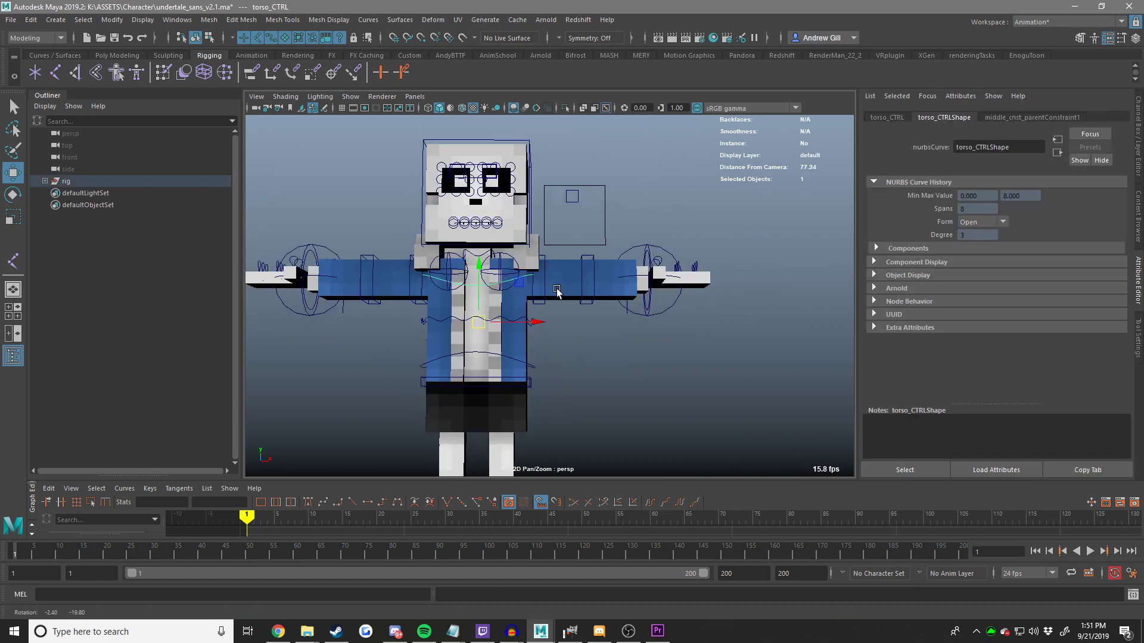
# Try moving the Sans rig's left arm IK control, armL_ik_CTRL, in different directions and undo each move.
pyautogui.keyDown('alt'); pyautogui.moveTo(557, 290); pyautogui.dragTo(581, 299, button='middle'); pyautogui.keyUp('alt')
pyautogui.click(668, 254)
pyautogui.moveTo(671, 289); pyautogui.dragTo(617, 292)
pyautogui.hotkey('ctrl', 'z')
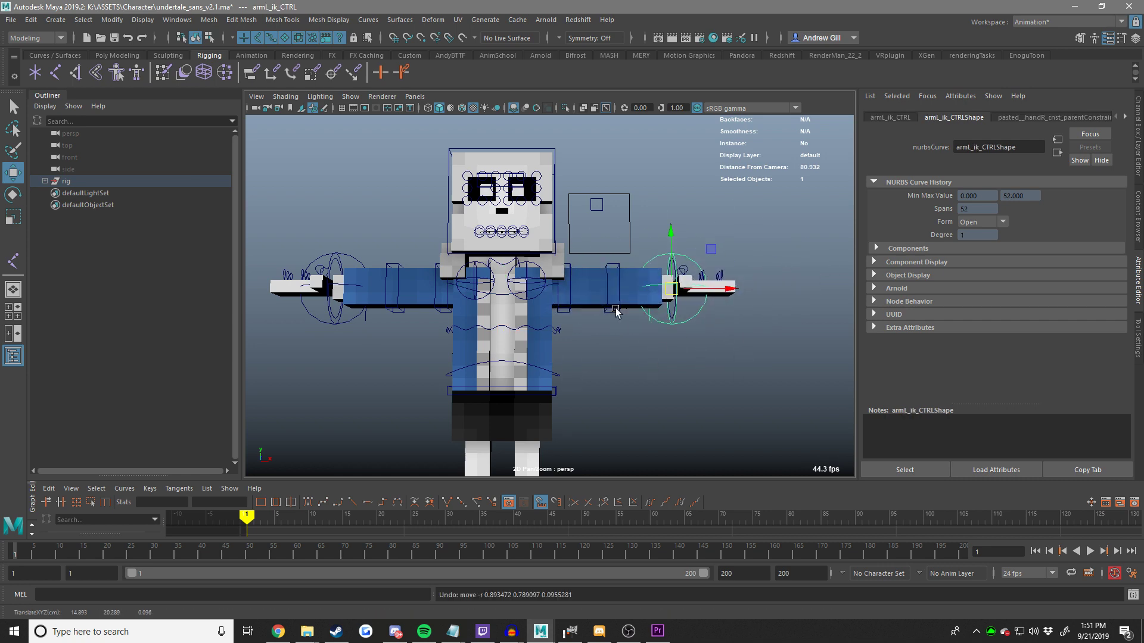
pyautogui.click(1138, 140)
pyautogui.keyDown('alt'); pyautogui.moveTo(736, 241); pyautogui.dragTo(751, 224); pyautogui.keyUp('alt')
pyautogui.moveTo(760, 248); pyautogui.dragTo(581, 320)
pyautogui.hotkey('ctrl', 'z')
# Bend the left forearm by rotating the FK control armL_fk_bot_CTRL to 106 on Y, then clear the selection.
pyautogui.click(1031, 226)
pyautogui.click(747, 261)
pyautogui.press('e')
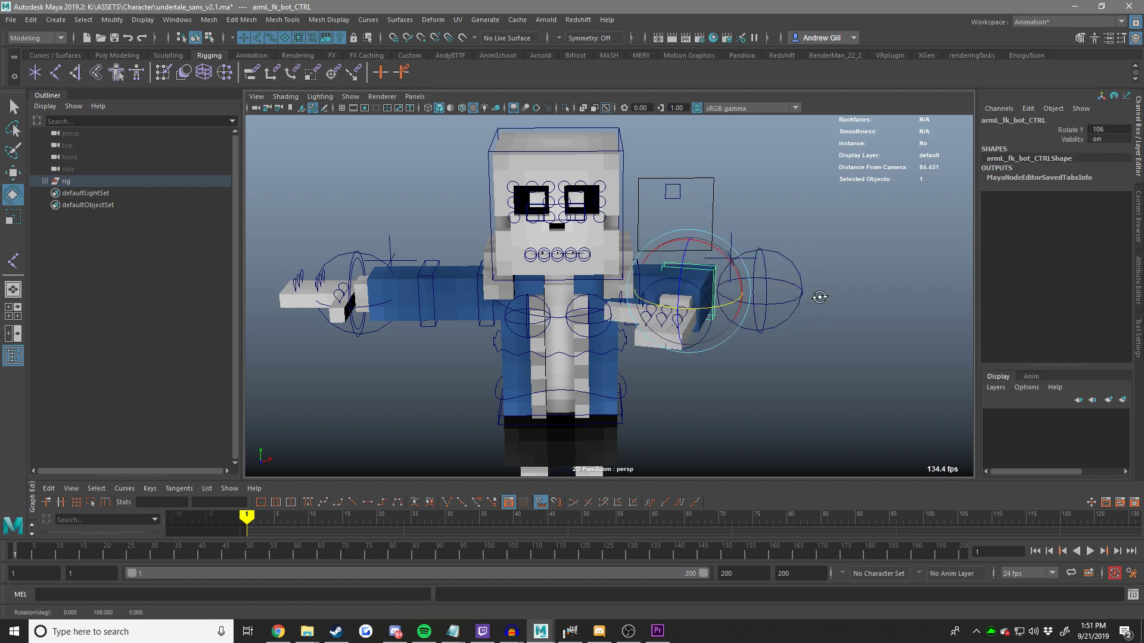
pyautogui.keyDown('alt'); pyautogui.moveTo(819, 298); pyautogui.dragTo(834, 331); pyautogui.keyUp('alt')
pyautogui.moveTo(851, 331)
pyautogui.mouseDown(button='middle')
pyautogui.moveTo(939, 335)
pyautogui.moveTo(863, 322)
pyautogui.mouseUp(button='middle')
pyautogui.press('w')
pyautogui.click(863, 322)
pyautogui.keyDown('alt'); pyautogui.moveTo(858, 321); pyautogui.dragTo(834, 289); pyautogui.keyUp('alt')
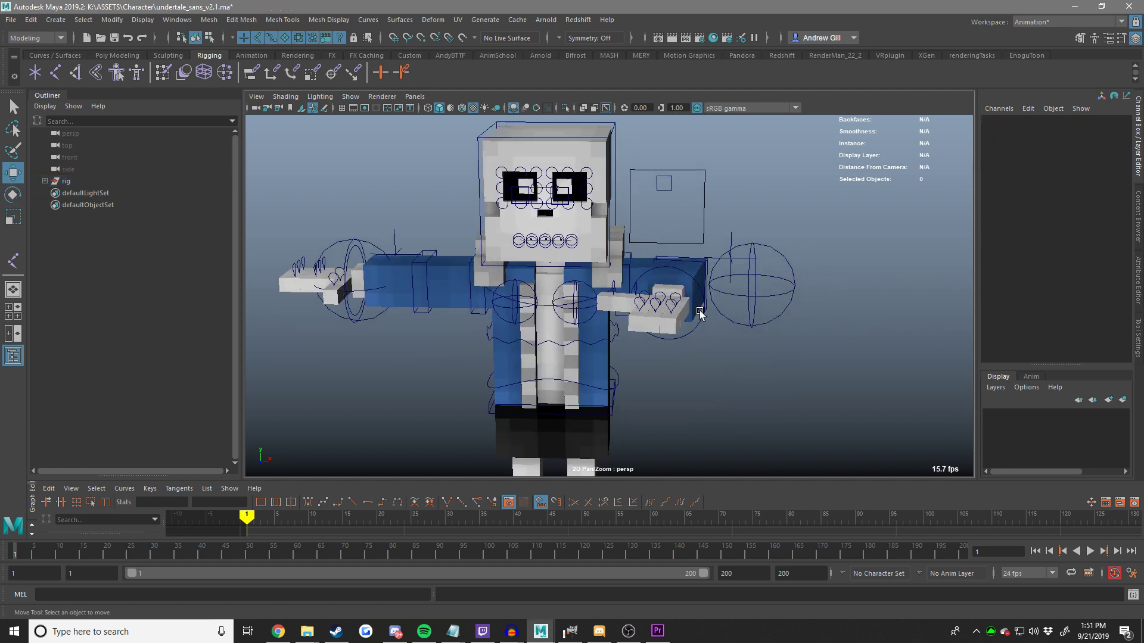
# Try rotating the left upper arm control armL_fk_top_CTRL, undo all the FK arm rotations, and clear the selection.
pyautogui.click(632, 257)
pyautogui.press('e')
pyautogui.moveTo(665, 260); pyautogui.dragTo(613, 286)
pyautogui.hotkey('ctrl', 'z')
pyautogui.hotkey('ctrl', 'z')
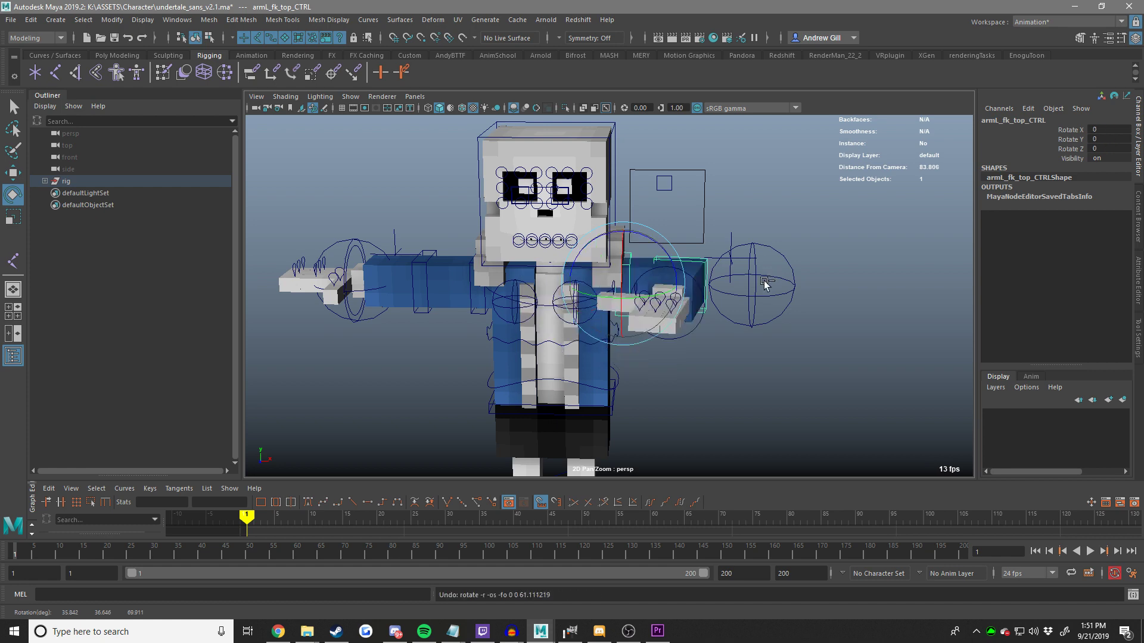
pyautogui.hotkey('ctrl', 'z')
pyautogui.hotkey('ctrl', 'z')
pyautogui.hotkey('ctrl', 'z')
pyautogui.press('w')
pyautogui.click(806, 373)
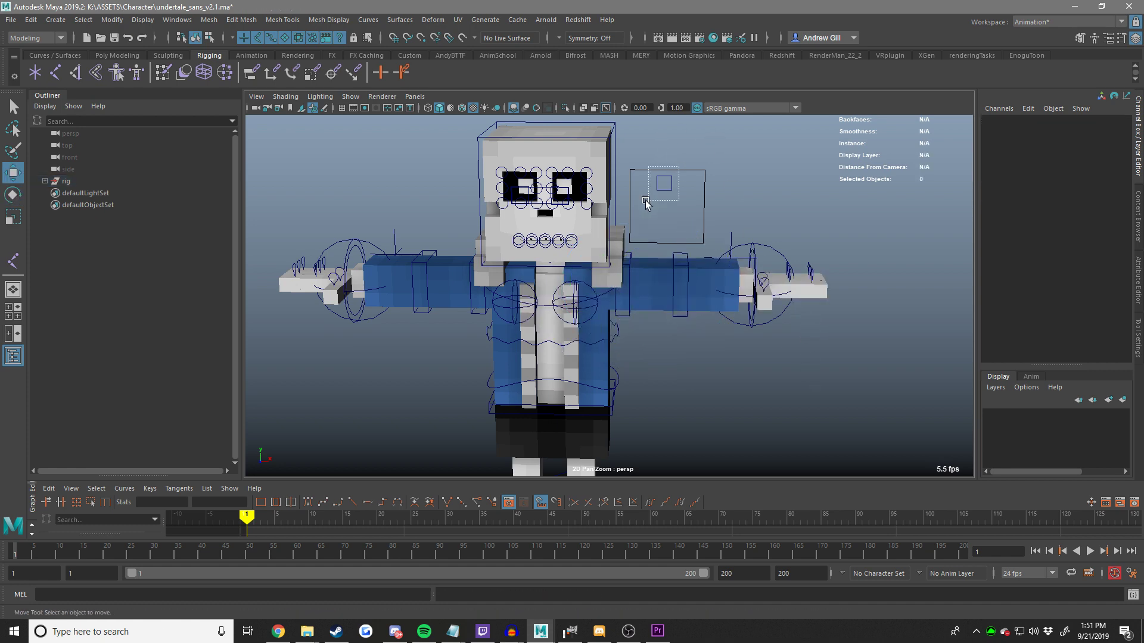
# Try changing the mouth shape with mouth_ctrl and adjusting the eye control eyeL_ctrl2, undoing the changes.
pyautogui.moveTo(645, 202); pyautogui.dragTo(645, 204)
pyautogui.keyDown('alt'); pyautogui.moveTo(645, 204); pyautogui.dragTo(652, 262); pyautogui.keyUp('alt')
pyautogui.keyDown('alt'); pyautogui.moveTo(653, 262); pyautogui.dragTo(717, 314, button='right'); pyautogui.keyUp('alt')
pyautogui.keyDown('alt'); pyautogui.moveTo(717, 314); pyautogui.dragTo(744, 287); pyautogui.keyUp('alt')
pyautogui.keyDown('alt'); pyautogui.moveTo(745, 287); pyautogui.dragTo(730, 280, button='right'); pyautogui.keyUp('alt')
pyautogui.keyDown('alt'); pyautogui.moveTo(730, 280); pyautogui.dragTo(712, 335, button='middle'); pyautogui.keyUp('alt')
pyautogui.moveTo(713, 318); pyautogui.dragTo(714, 356, button='middle')
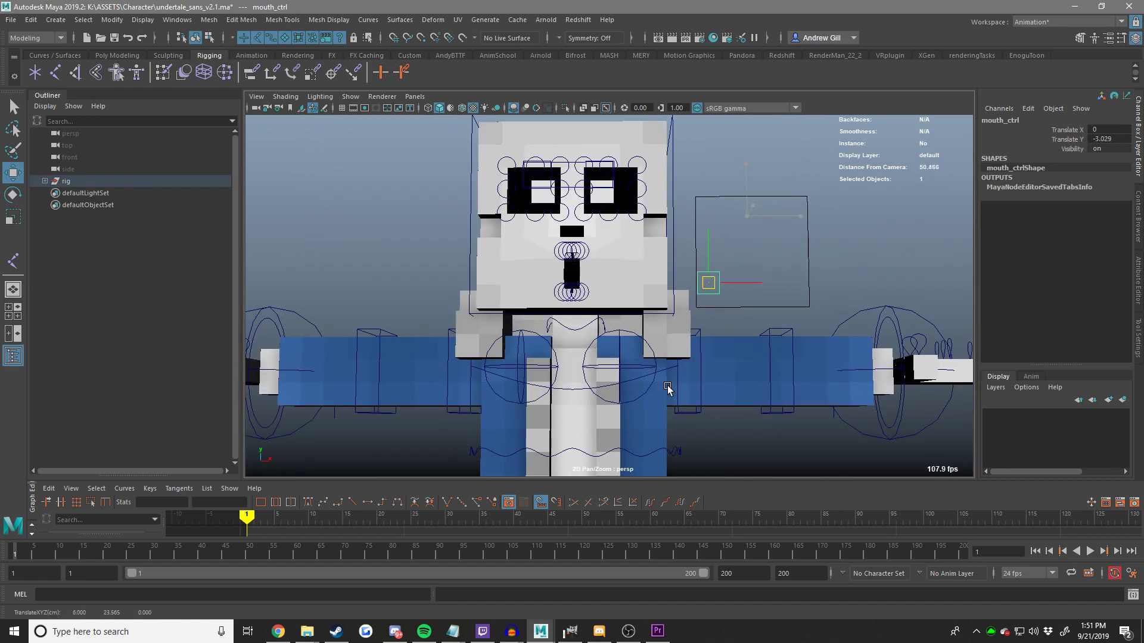
pyautogui.moveTo(667, 387); pyautogui.dragTo(777, 450, button='middle')
pyautogui.hotkey('ctrl', 'z')
pyautogui.click(615, 216)
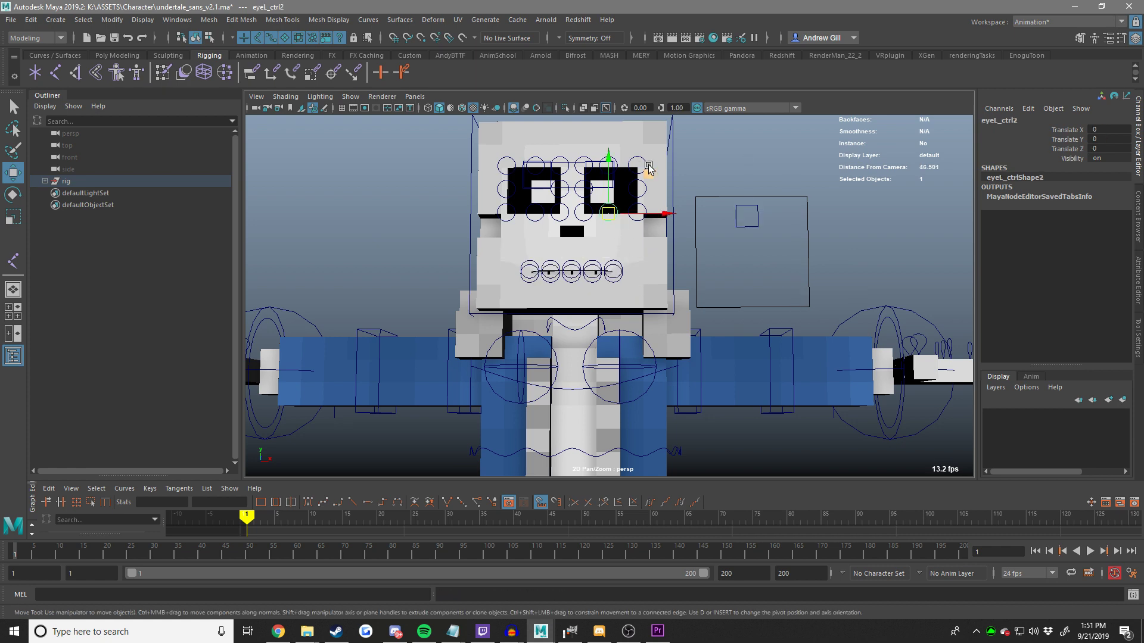
pyautogui.hotkey('ctrl', 'z')
# Try bending the torso with middle_CTRL, toggle smooth preview on the torso mesh, and undo the changes.
pyautogui.keyDown('alt'); pyautogui.moveTo(616, 381); pyautogui.dragTo(604, 405, button='right'); pyautogui.keyUp('alt')
pyautogui.keyDown('alt'); pyautogui.moveTo(604, 405); pyautogui.dragTo(609, 305, button='middle'); pyautogui.keyUp('alt')
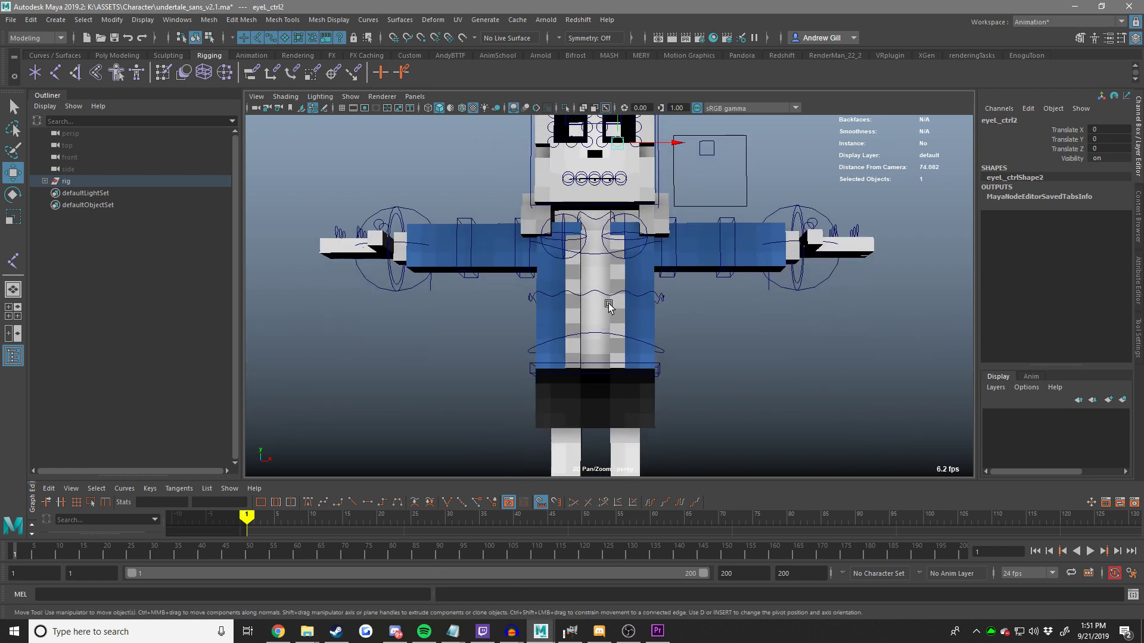
pyautogui.click(616, 292)
pyautogui.moveTo(637, 383); pyautogui.dragTo(558, 392, button='middle')
pyautogui.click(626, 321)
pyautogui.press('3')
pyautogui.press('1')
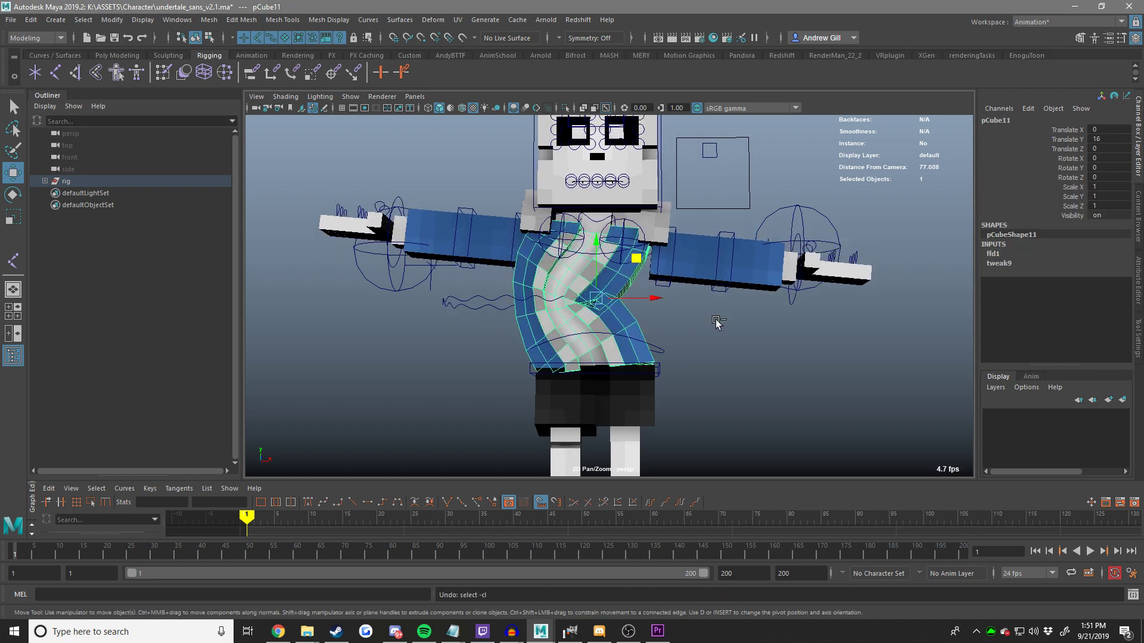
pyautogui.hotkey('ctrl', 'z')
pyautogui.hotkey('ctrl', 'z')
pyautogui.hotkey('ctrl', 'z')
pyautogui.hotkey('ctrl', 'z')
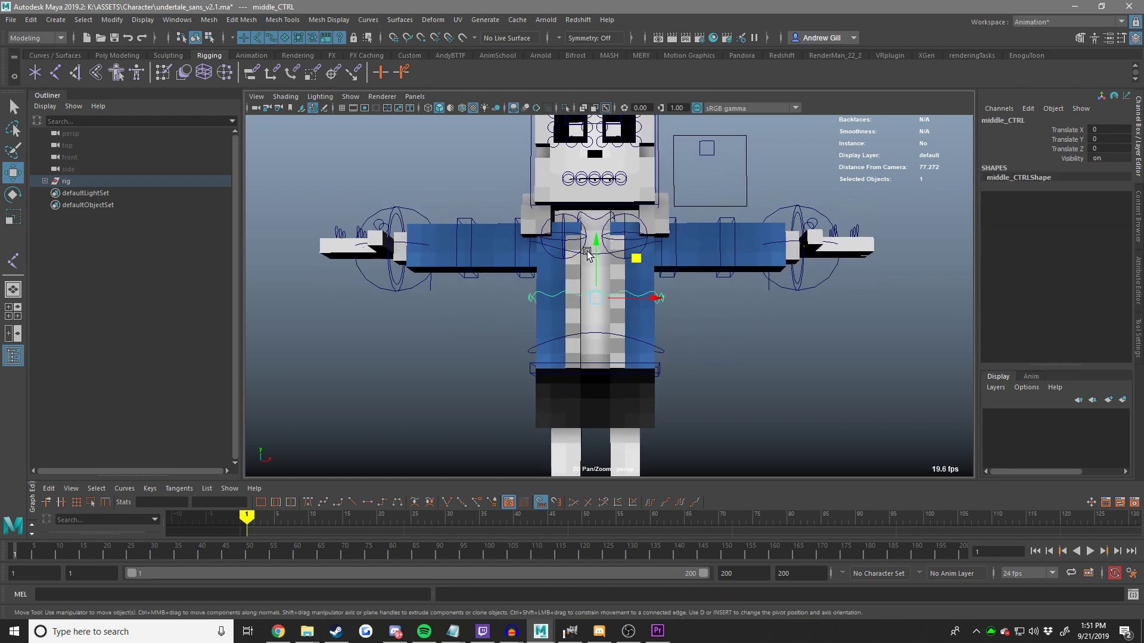
# Try moving and rotating the chest control torso_CTRL and undo the changes.
pyautogui.hotkey('ctrl', 'z')
pyautogui.hotkey('ctrl', 'z')
pyautogui.hotkey('ctrl', 'z')
pyautogui.hotkey('ctrl', 'z')
pyautogui.hotkey('ctrl', 'z')
pyautogui.hotkey('ctrl', 'z')
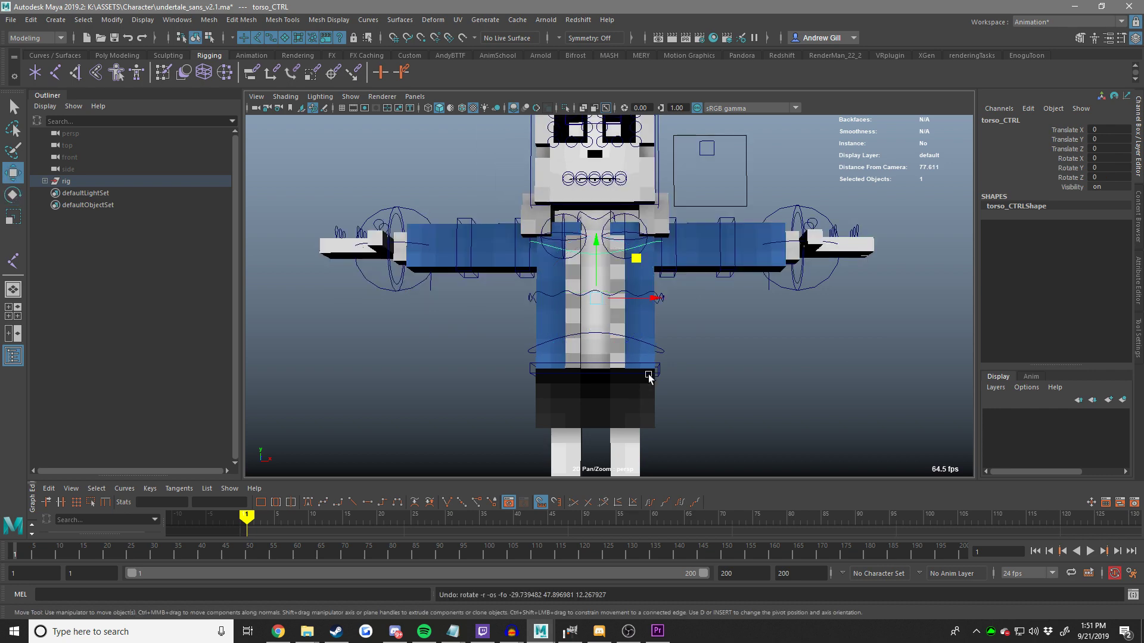
# Try adjusting the waist control at the top of the shorts and undo the change.
pyautogui.click(648, 375)
pyautogui.scroll(-5, 655, 378)
pyautogui.keyDown('alt'); pyautogui.moveTo(655, 379); pyautogui.dragTo(631, 198, button='middle'); pyautogui.keyUp('alt')
pyautogui.hotkey('ctrl', 'z')
# Try lifting the right leg outward with legR_CTRL and undo the move.
pyautogui.scroll(4, 602, 381)
pyautogui.click(584, 388)
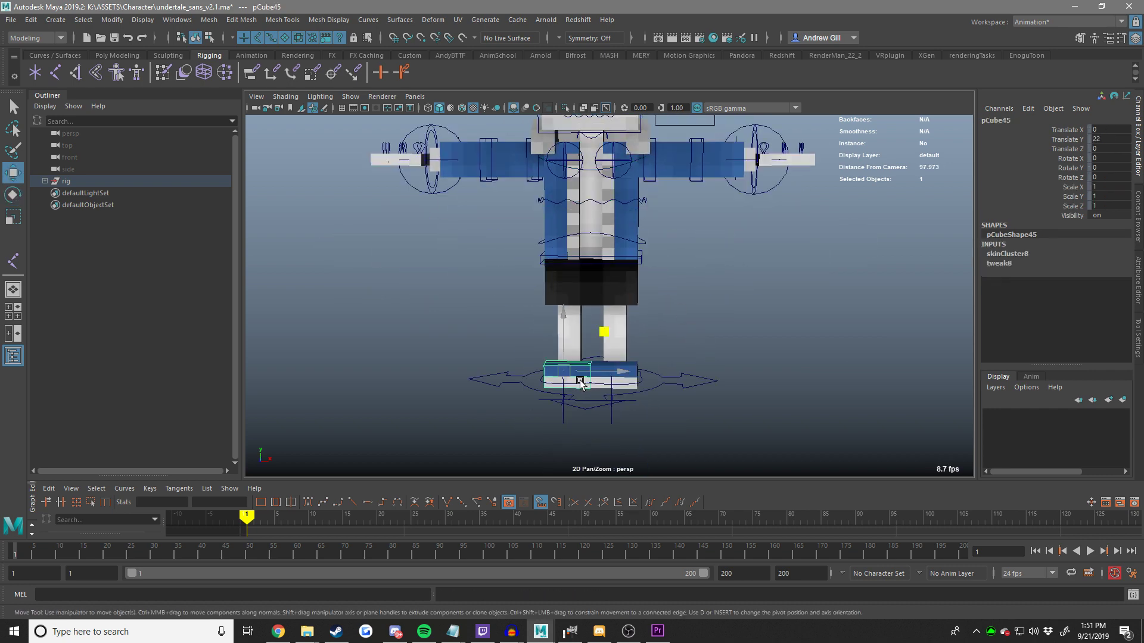
pyautogui.click(569, 382)
pyautogui.moveTo(712, 373); pyautogui.dragTo(694, 311, button='middle')
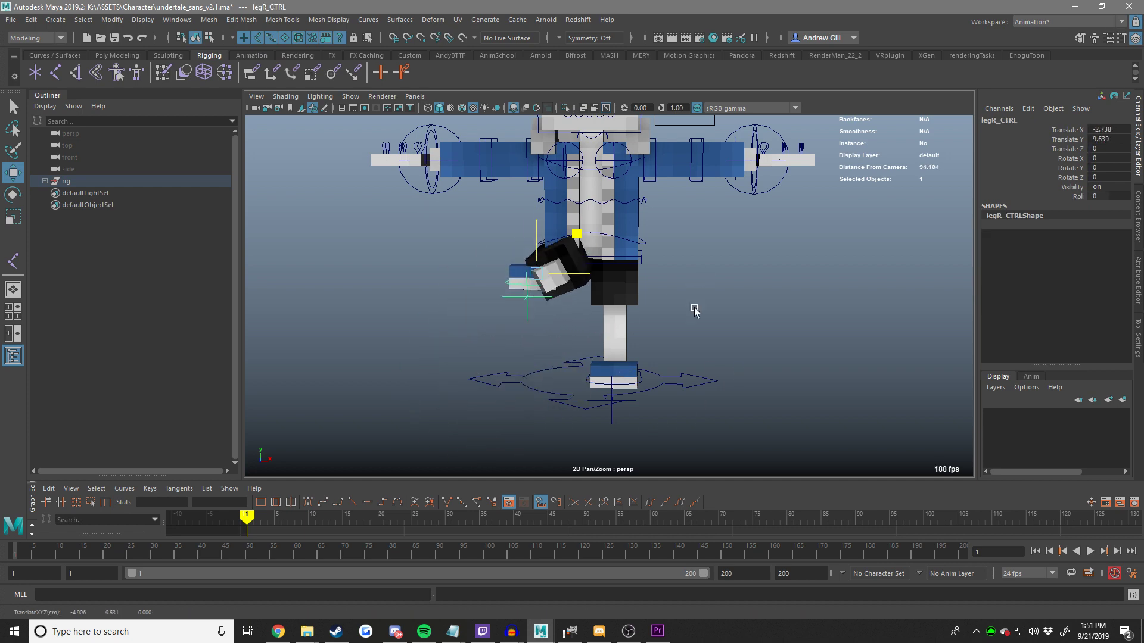
pyautogui.hotkey('ctrl', 'z')
# Try the foot roll by varying the Roll attribute of legR_CTRL and undo the changes.
pyautogui.click(1074, 178)
pyautogui.click(1074, 187)
pyautogui.click(1042, 197)
pyautogui.keyDown('alt'); pyautogui.moveTo(572, 265); pyautogui.dragTo(725, 258); pyautogui.keyUp('alt')
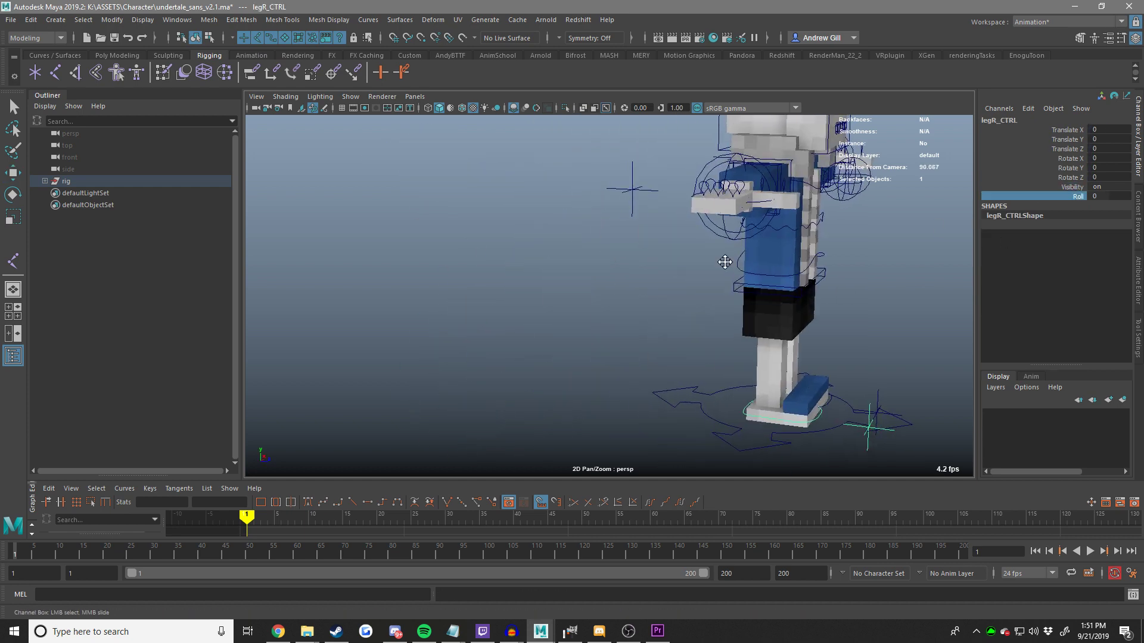
pyautogui.keyDown('alt'); pyautogui.moveTo(724, 258); pyautogui.dragTo(651, 173, button='middle'); pyautogui.keyUp('alt')
pyautogui.scroll(4, 703, 238)
pyautogui.moveTo(744, 262); pyautogui.dragTo(655, 265, button='middle')
pyautogui.scroll(5, 777, 331)
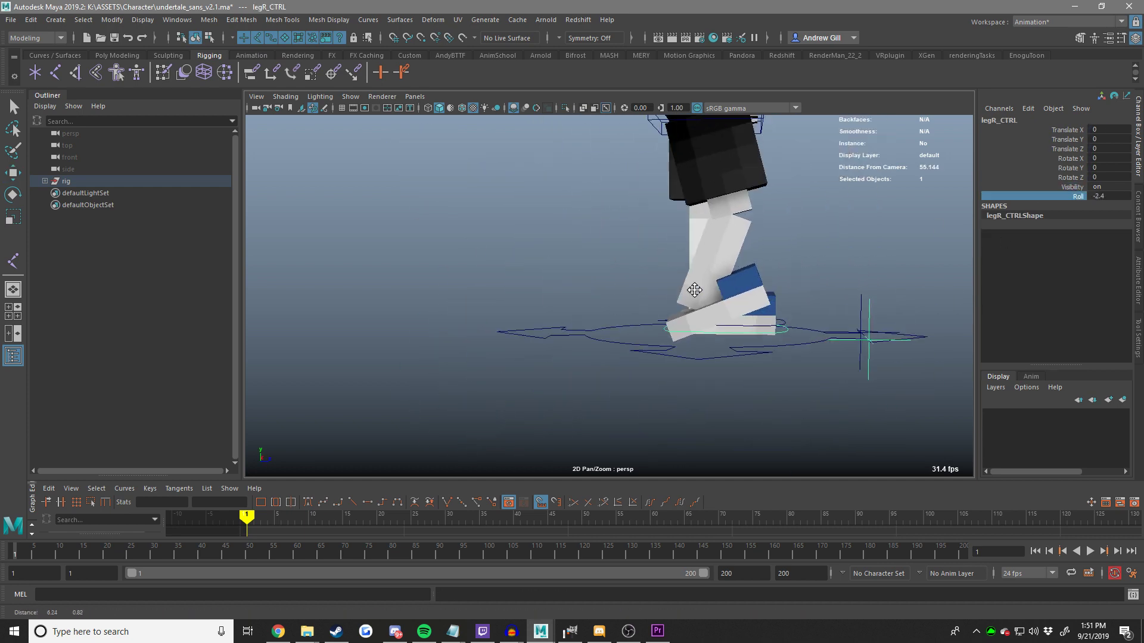
pyautogui.moveTo(776, 330)
pyautogui.mouseDown(button='middle')
pyautogui.moveTo(816, 330)
pyautogui.moveTo(733, 330)
pyautogui.moveTo(794, 327)
pyautogui.mouseUp(button='middle')
pyautogui.scroll(-3, 794, 327)
pyautogui.hotkey('ctrl', 'z')
pyautogui.hotkey('ctrl', 'z')
# Try curling the right hand's pinkie by rotating pinkie_b about 73 on Z and undo the rotation.
pyautogui.keyDown('alt'); pyautogui.moveTo(794, 327); pyautogui.dragTo(602, 303); pyautogui.keyUp('alt')
pyautogui.scroll(-4, 602, 303)
pyautogui.keyDown('alt'); pyautogui.moveTo(486, 238); pyautogui.dragTo(601, 341, button='middle'); pyautogui.keyUp('alt')
pyautogui.keyDown('alt'); pyautogui.moveTo(456, 201); pyautogui.dragTo(463, 235, button='middle'); pyautogui.keyUp('alt')
pyautogui.click(421, 249)
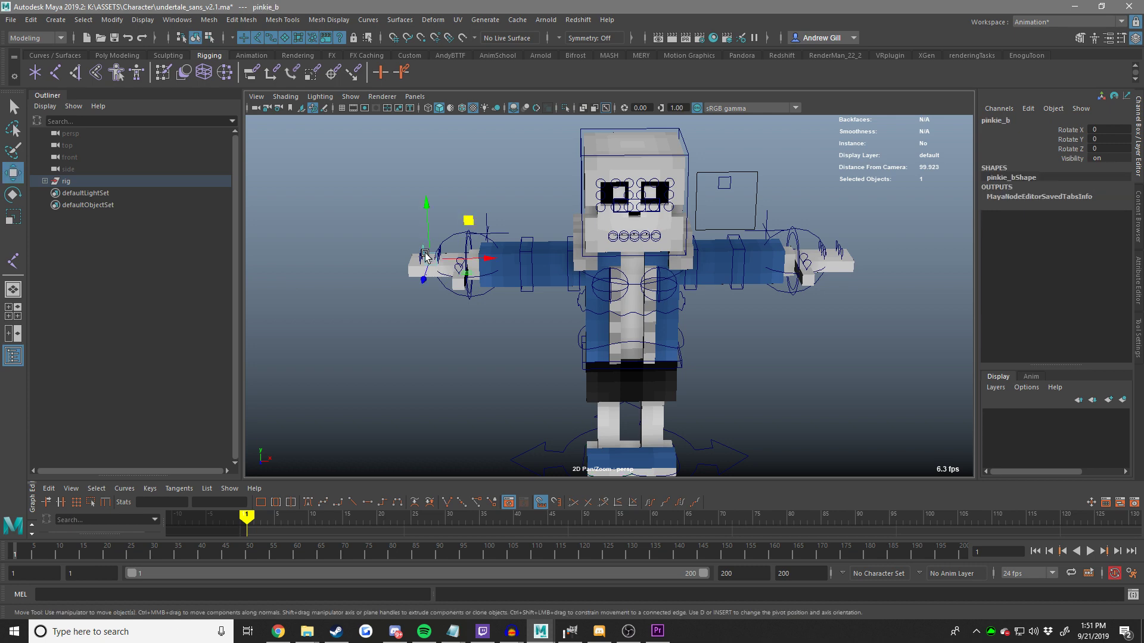
pyautogui.press('f')
pyautogui.press('e')
pyautogui.moveTo(673, 314); pyautogui.dragTo(621, 326)
pyautogui.keyDown('alt'); pyautogui.moveTo(621, 327); pyautogui.dragTo(831, 303); pyautogui.keyUp('alt')
pyautogui.keyDown('alt'); pyautogui.moveTo(831, 304); pyautogui.dragTo(758, 298, button='right'); pyautogui.keyUp('alt')
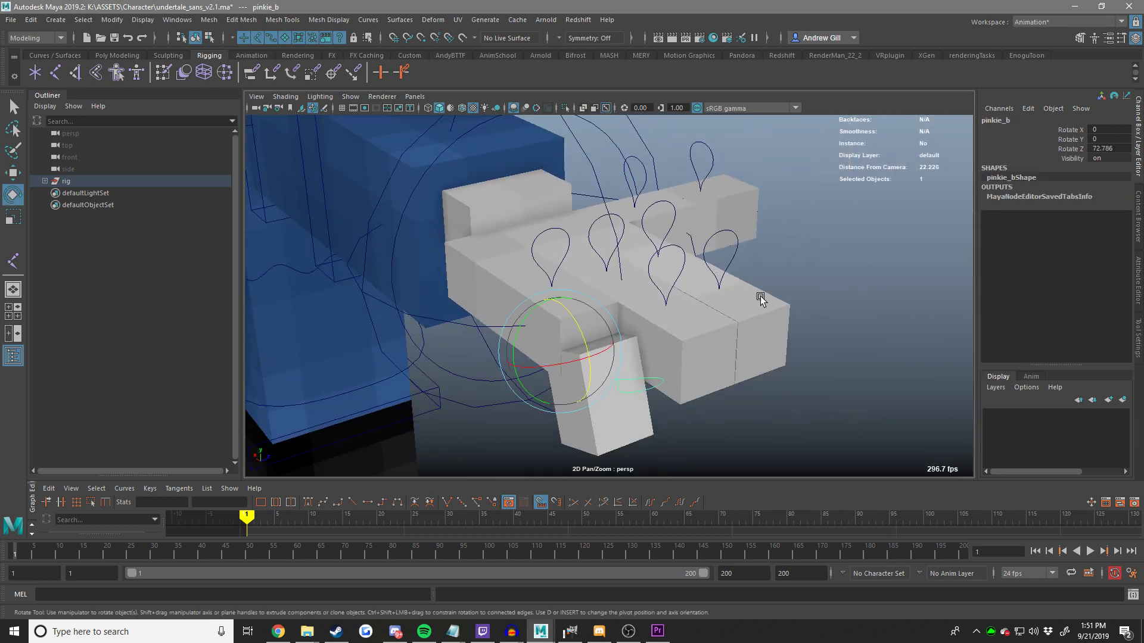
pyautogui.keyDown('alt'); pyautogui.moveTo(758, 298); pyautogui.dragTo(820, 286); pyautogui.keyUp('alt')
pyautogui.hotkey('ctrl', 'z')
pyautogui.click(820, 285)
pyautogui.hotkey('ctrl', 'z')
pyautogui.hotkey('ctrl', 'z')
pyautogui.hotkey('ctrl', 'z')
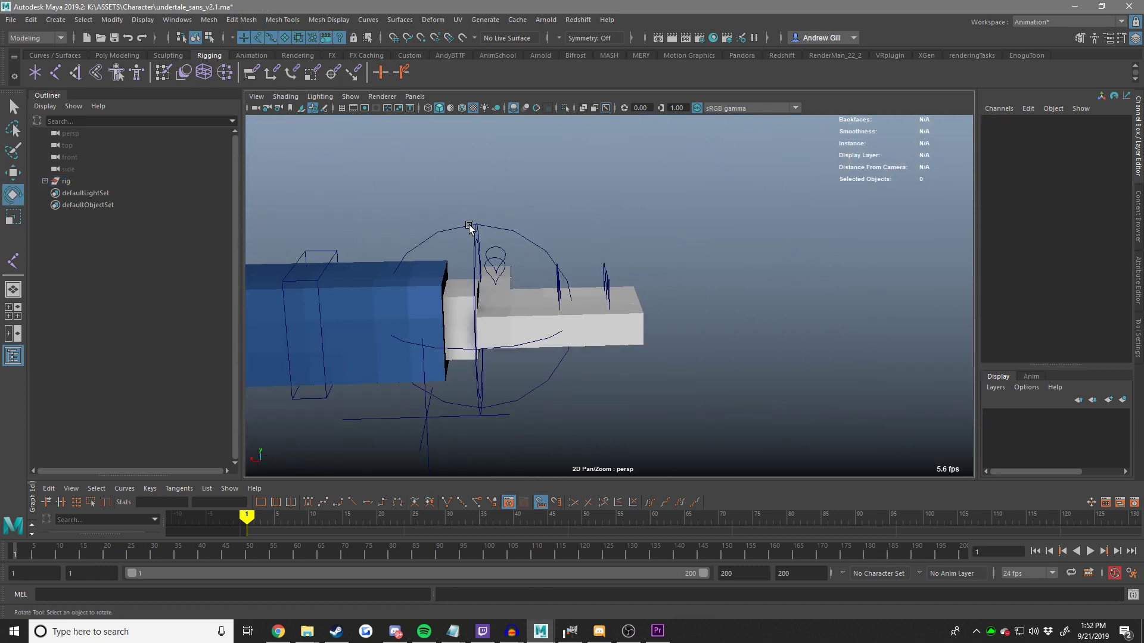
# Try moving the right arm's IK control, armR_ik_CTRL, and undo the moves.
pyautogui.press('w')
pyautogui.hotkey('ctrl', 'z')
pyautogui.hotkey('ctrl', 'z')
pyautogui.hotkey('ctrl', 'z')
pyautogui.hotkey('ctrl', 'z')
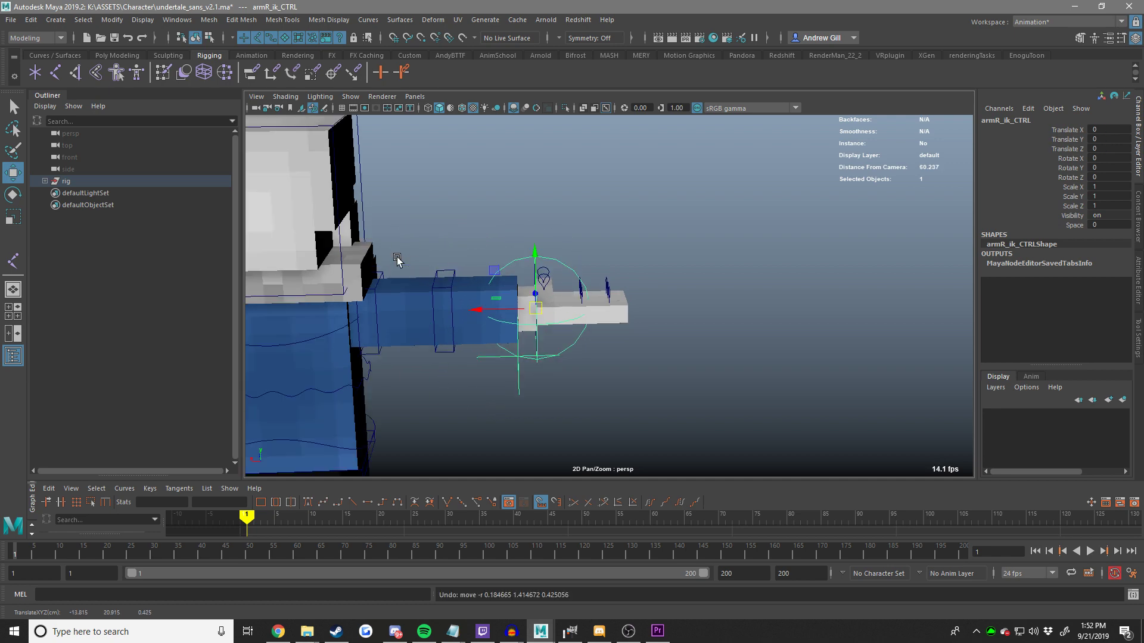
pyautogui.hotkey('ctrl', 'z')
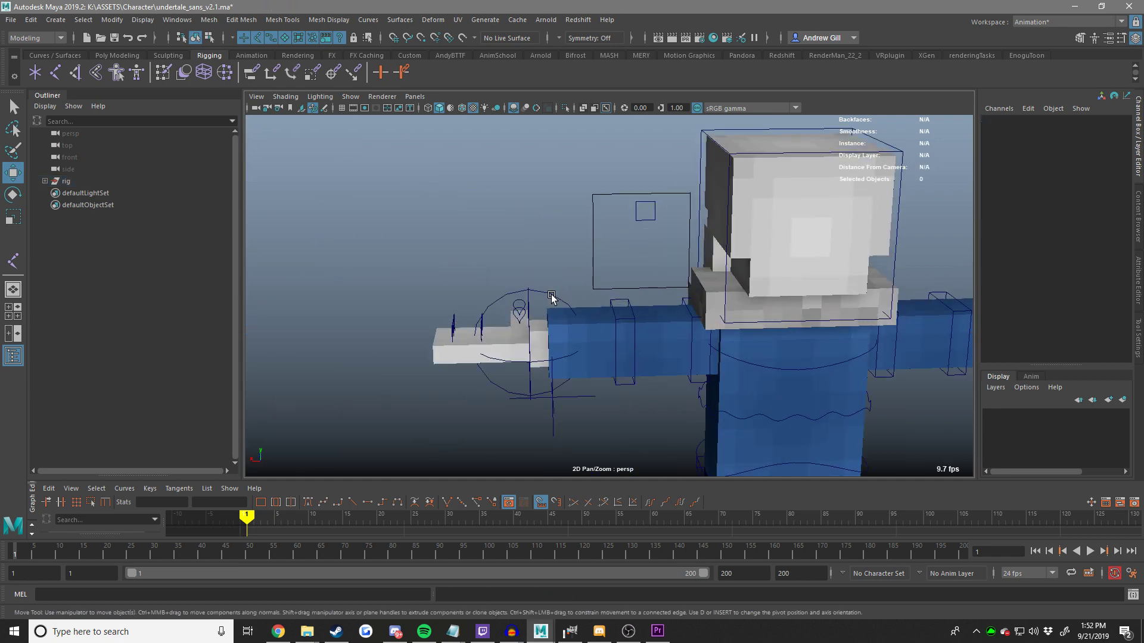
# Move the left arm's IK control, armL_ik_CTRL, inward and rotate the hand so the arm bends toward the body.
pyautogui.click(551, 298)
pyautogui.press('w')
pyautogui.moveTo(584, 304); pyautogui.dragTo(731, 329, button='middle')
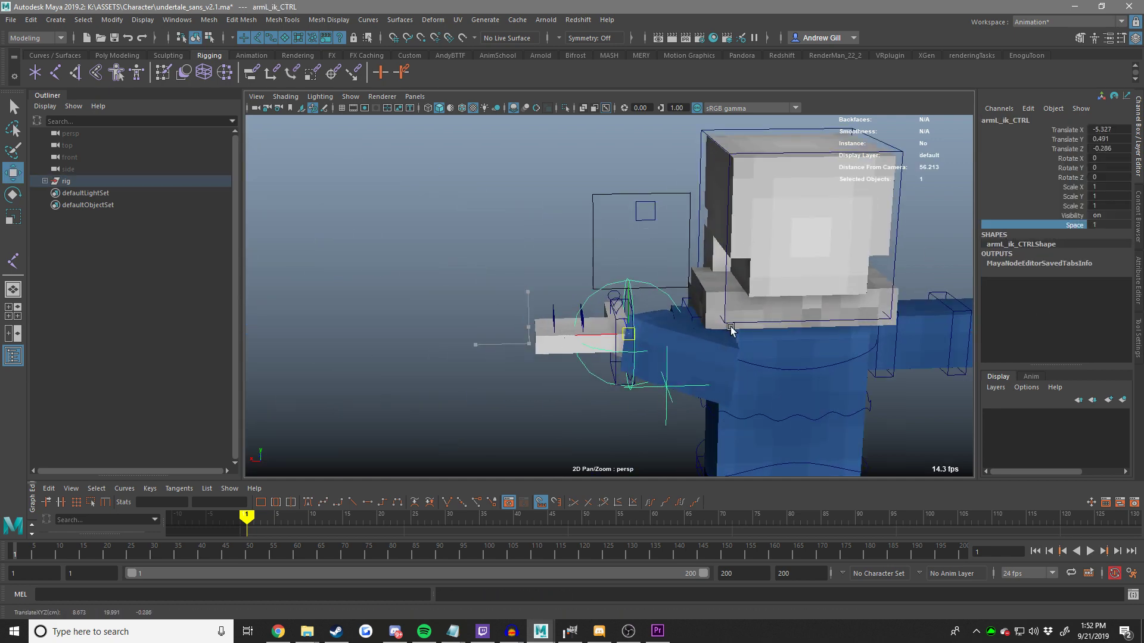
pyautogui.press('e')
pyautogui.moveTo(638, 321); pyautogui.dragTo(570, 365)
pyautogui.press('w')
pyautogui.keyDown('alt'); pyautogui.moveTo(602, 316); pyautogui.dragTo(586, 272); pyautogui.keyUp('alt')
pyautogui.scroll(-4, 500, 270)
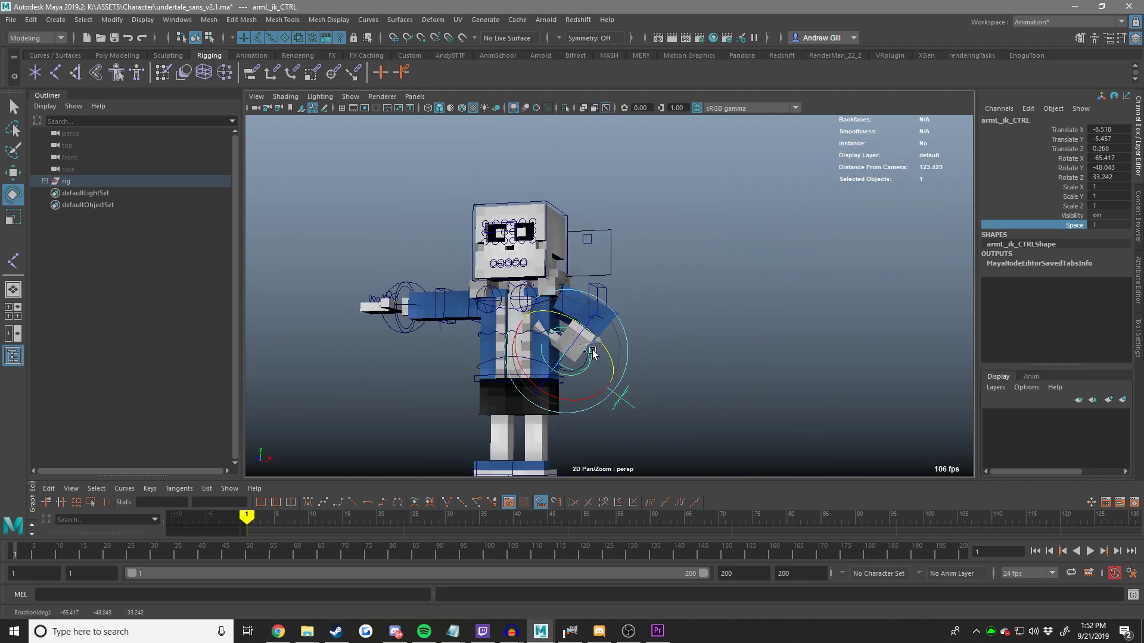
# Pose armL_ik_CTRL in front of the chest at about -10.9, -0.4, 6.6 with rotations of about 79.6, -40.1, -158.6.
pyautogui.moveTo(553, 362); pyautogui.dragTo(557, 360)
pyautogui.press('w')
pyautogui.keyDown('alt'); pyautogui.moveTo(557, 361); pyautogui.dragTo(671, 326); pyautogui.keyUp('alt')
pyautogui.press('f')
pyautogui.scroll(-2, 667, 339)
pyautogui.moveTo(645, 403); pyautogui.dragTo(720, 357, button='middle')
pyautogui.keyDown('alt'); pyautogui.moveTo(720, 357); pyautogui.dragTo(813, 349); pyautogui.keyUp('alt')
pyautogui.moveTo(812, 349); pyautogui.dragTo(837, 314, button='middle')
pyautogui.keyDown('alt'); pyautogui.moveTo(838, 314); pyautogui.dragTo(768, 328); pyautogui.keyUp('alt')
pyautogui.moveTo(769, 327); pyautogui.dragTo(694, 298, button='middle')
pyautogui.scroll(-5, 734, 289)
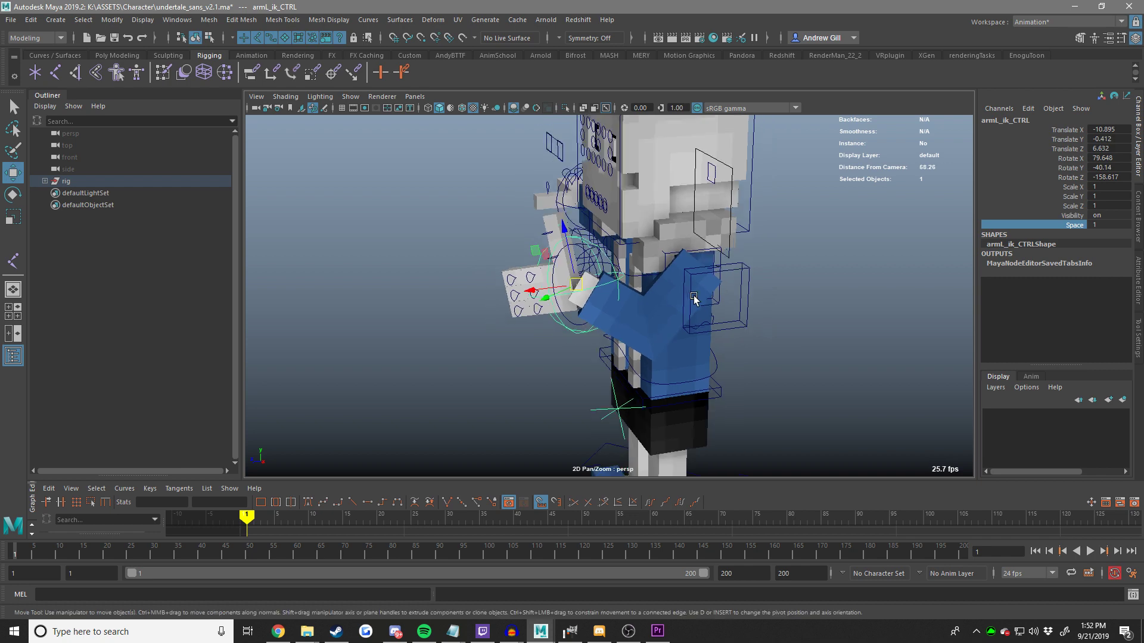
pyautogui.keyDown('alt'); pyautogui.moveTo(694, 298); pyautogui.dragTo(745, 287); pyautogui.keyUp('alt')
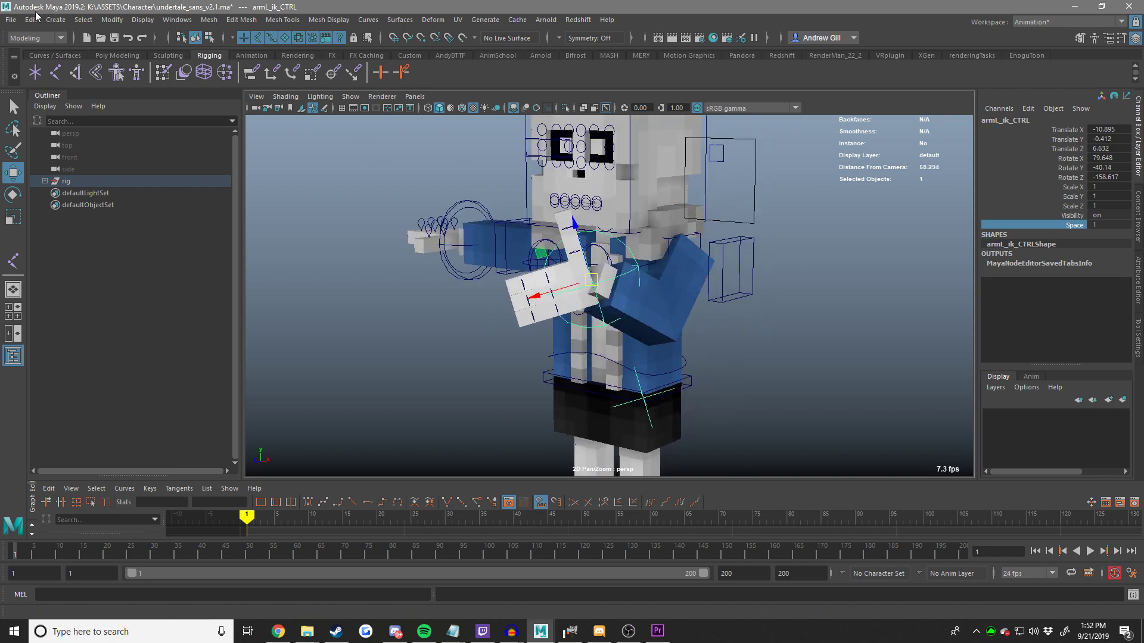
# Open the undertale_papyrus_v2.2.ma character rig from K:\ASSETS\Character.
pyautogui.click(11, 19)
pyautogui.click(36, 50)
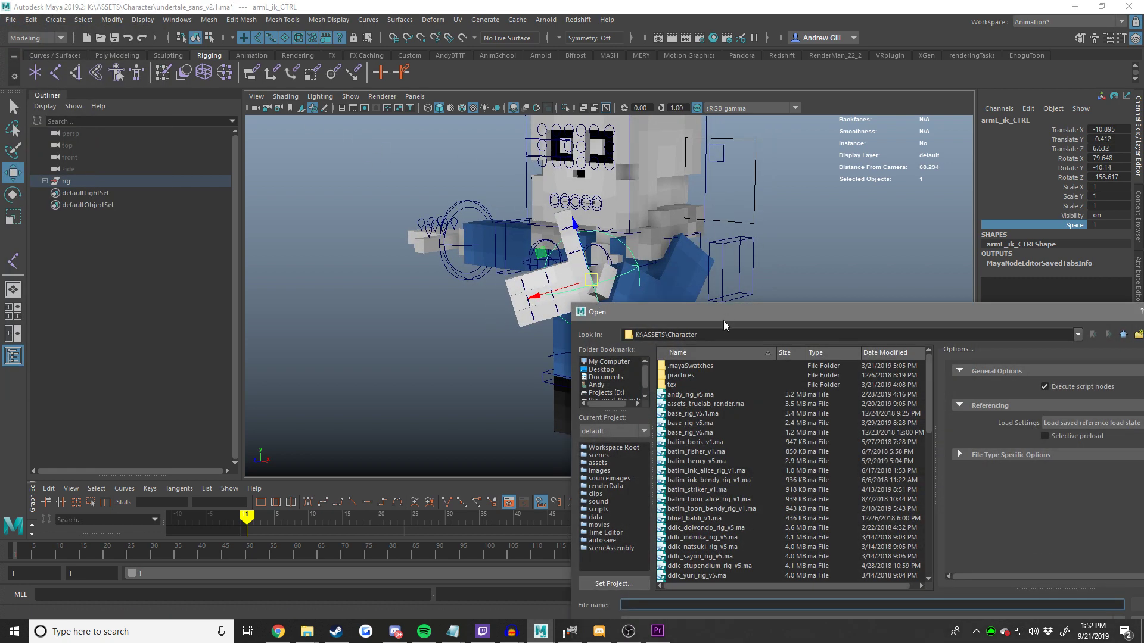
pyautogui.scroll(-15, 560, 345)
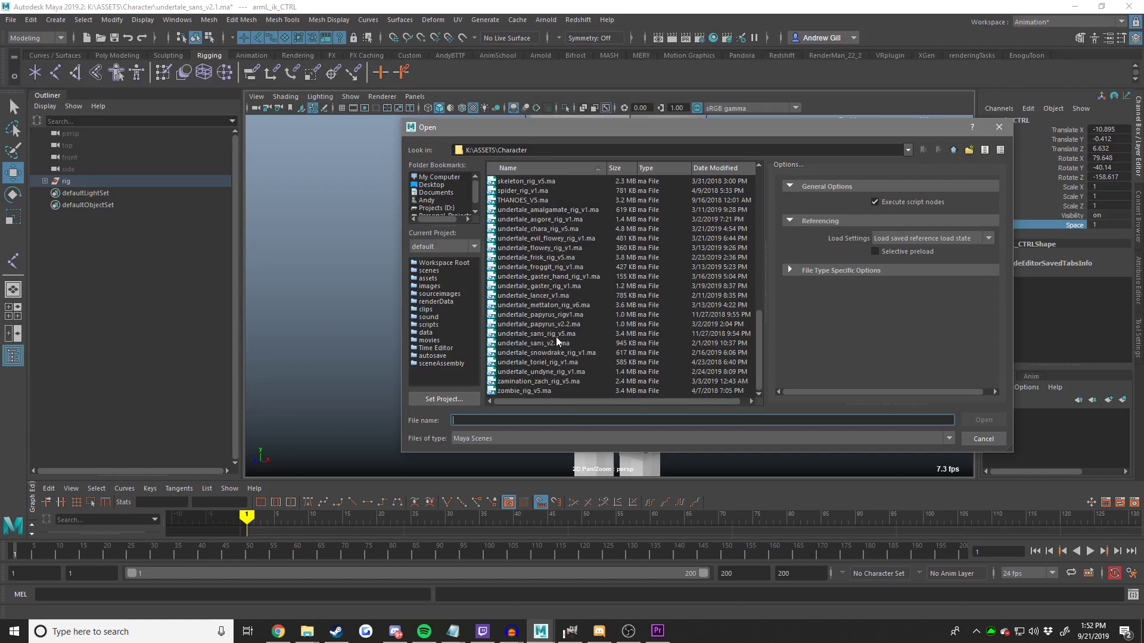
pyautogui.doubleClick(555, 324)
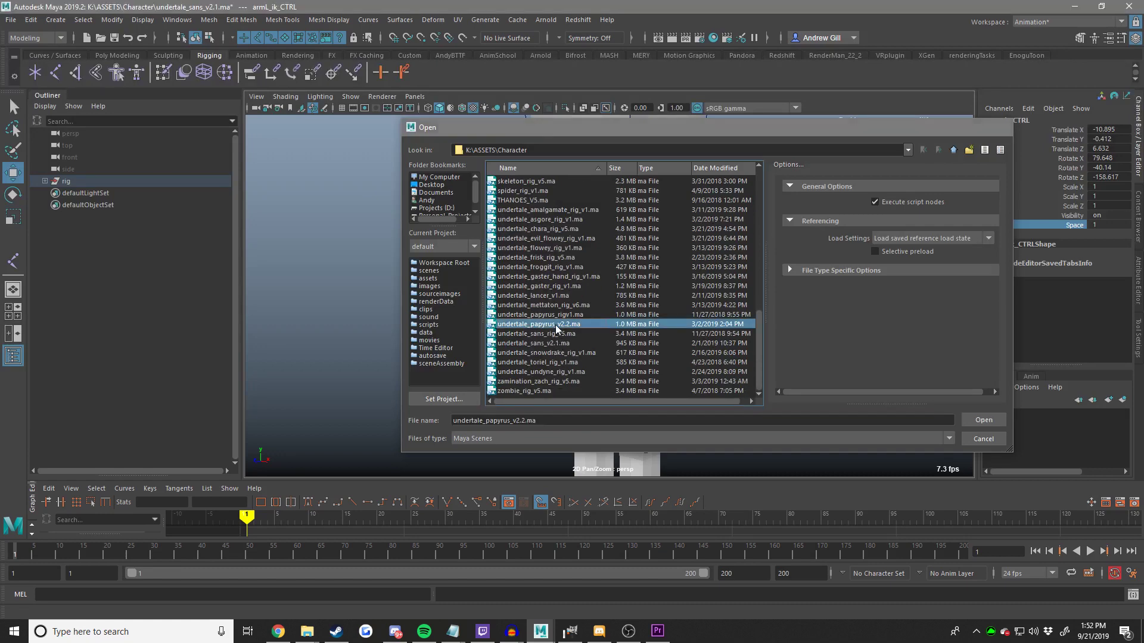
pyautogui.click(574, 318)
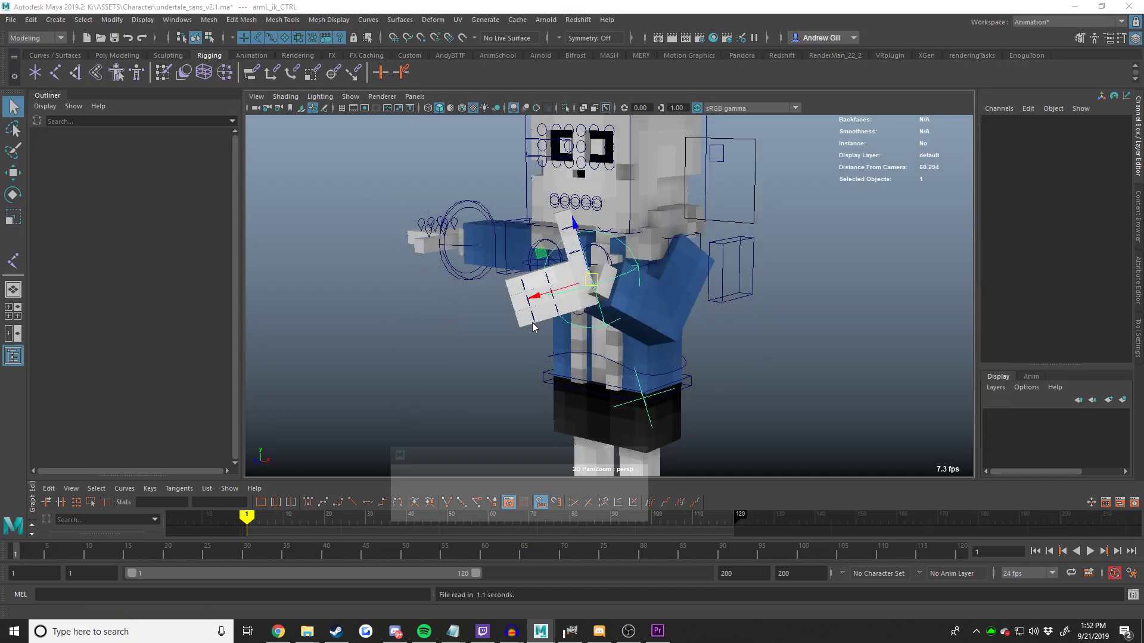
pyautogui.click(538, 505)
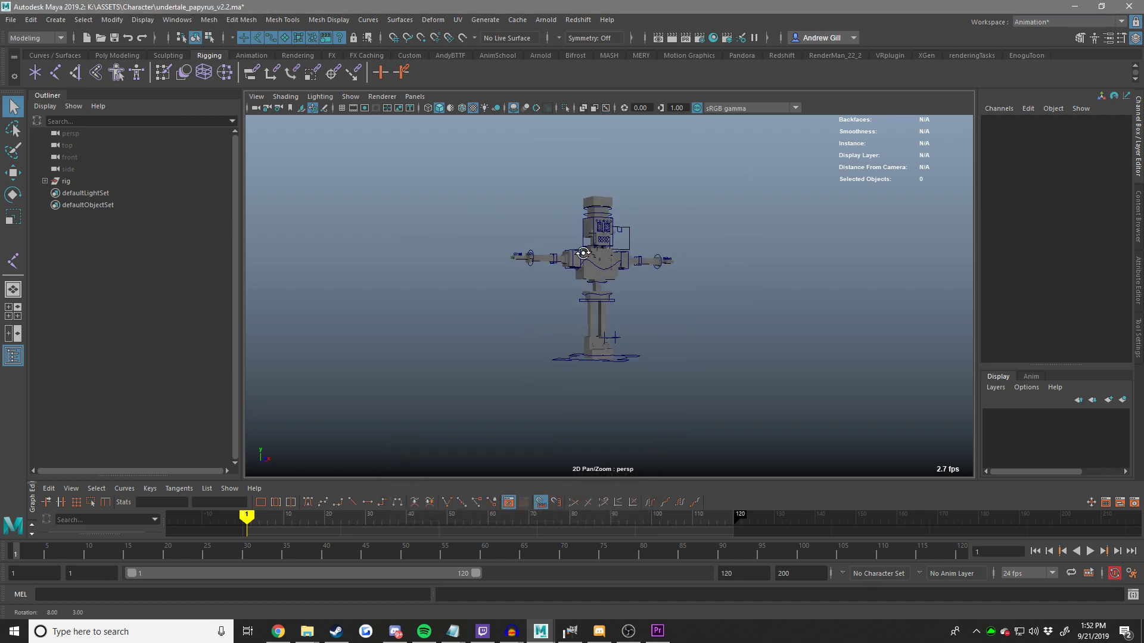
# Relink the charTex diffuse texture in the pTorso mesh's charMat material to characters.png and clear the selection.
pyautogui.scroll(7, 567, 284)
pyautogui.keyDown('alt'); pyautogui.moveTo(582, 255); pyautogui.dragTo(610, 229); pyautogui.keyUp('alt')
pyautogui.keyDown('alt'); pyautogui.moveTo(608, 229); pyautogui.dragTo(626, 283, button='middle'); pyautogui.keyUp('alt')
pyautogui.click(604, 267)
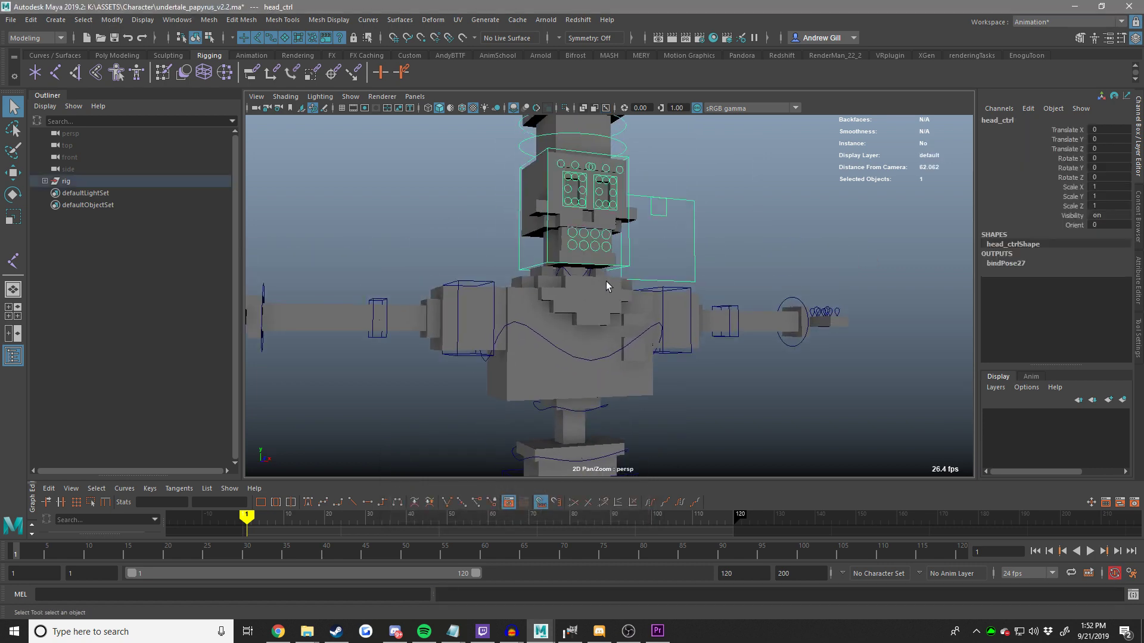
pyautogui.click(604, 301)
pyautogui.click(1137, 278)
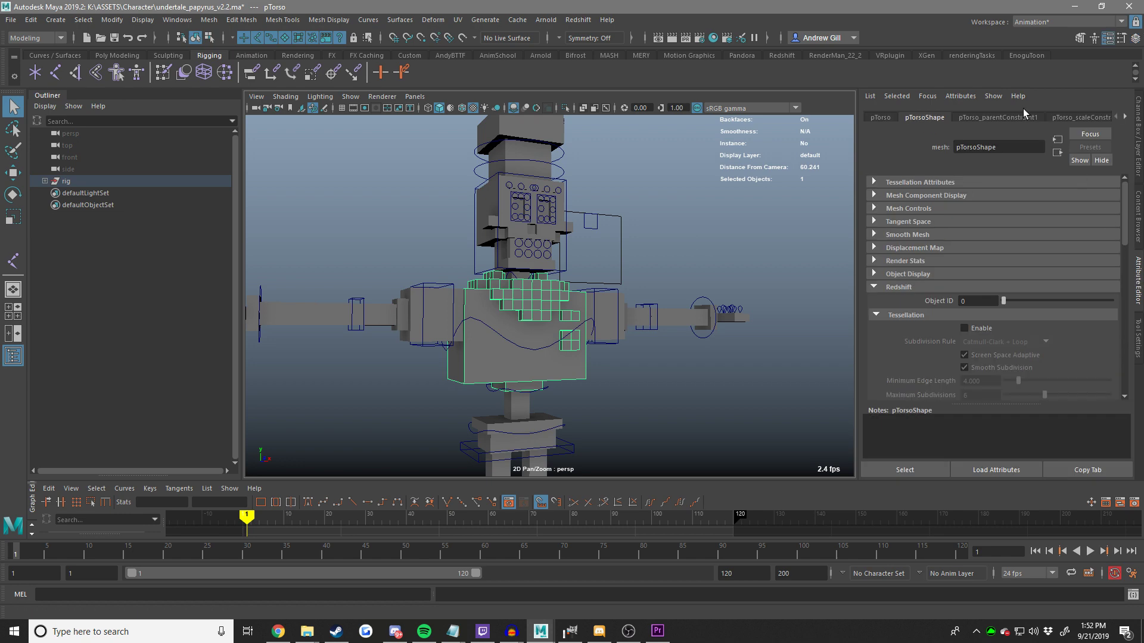
pyautogui.scroll(-3, 1021, 117)
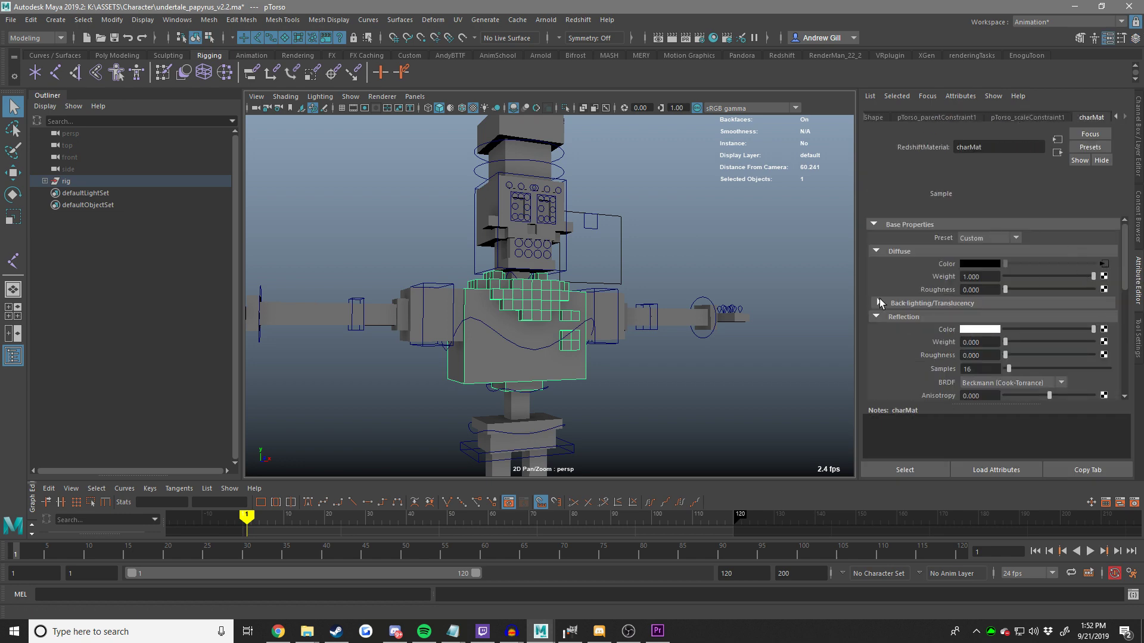
pyautogui.click(1108, 279)
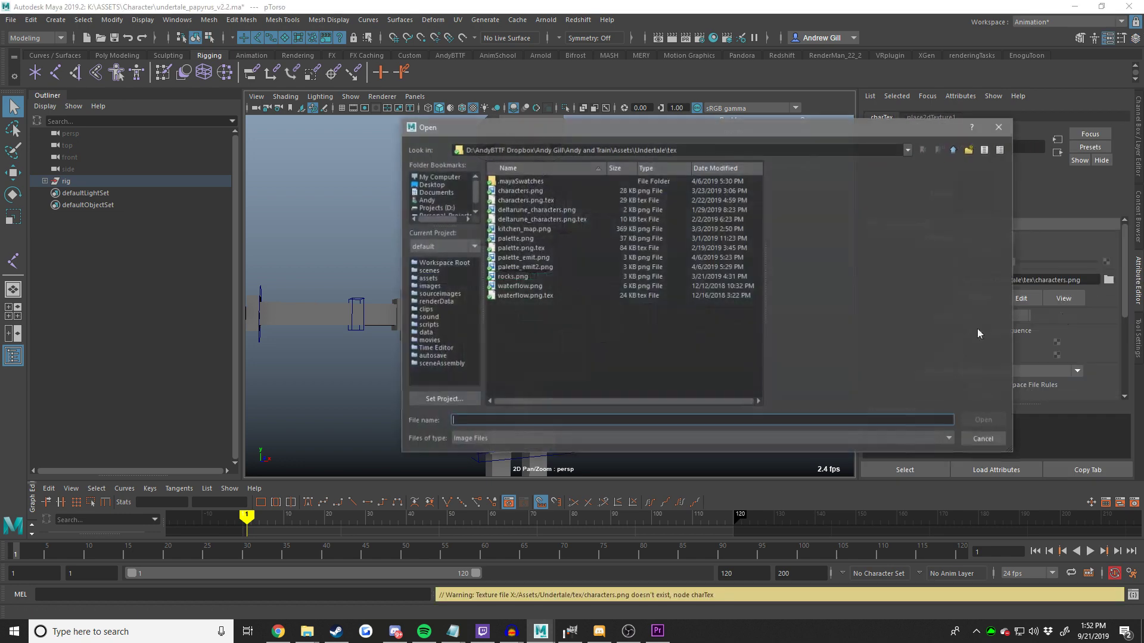
pyautogui.doubleClick(516, 191)
pyautogui.click(709, 254)
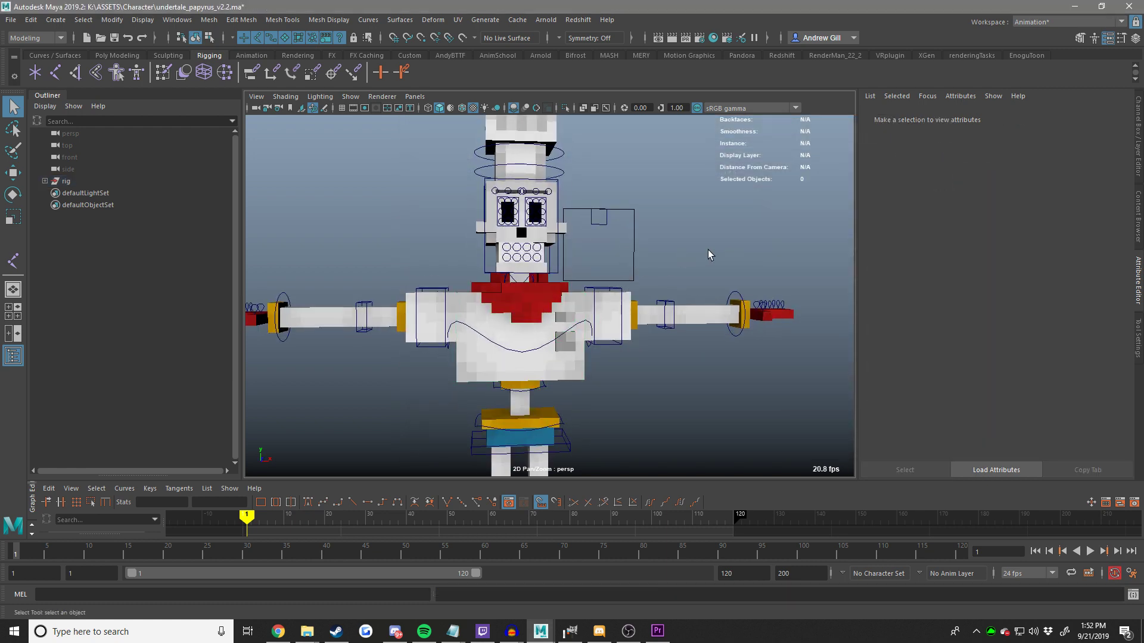
# Try moving the Papyrus rig's hat with the hat_bottom control and undo the move.
pyautogui.keyDown('alt'); pyautogui.moveTo(645, 260); pyautogui.dragTo(613, 262); pyautogui.keyUp('alt')
pyautogui.click(582, 200)
pyautogui.press('w')
pyautogui.moveTo(546, 207); pyautogui.dragTo(683, 182)
pyautogui.hotkey('ctrl', 'z')
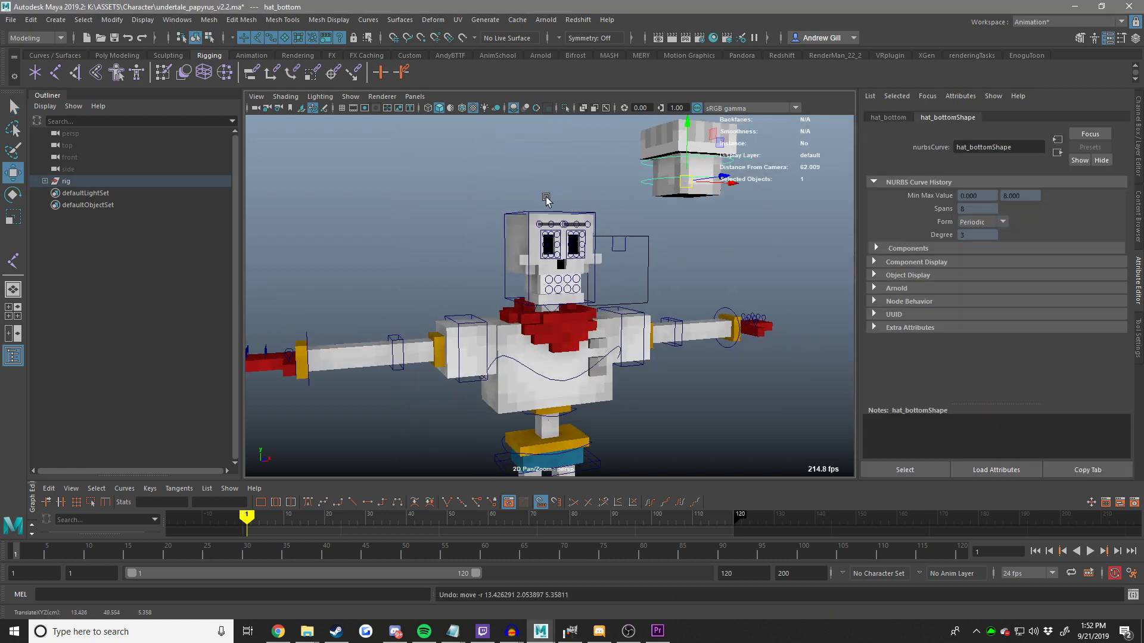
# Undo the recent hat control edits and selections on the Papyrus rig.
pyautogui.scroll(-10, 546, 200)
pyautogui.hotkey('ctrl', 'z')
pyautogui.click(549, 322)
pyautogui.scroll(10, 620, 271)
pyautogui.click(682, 214)
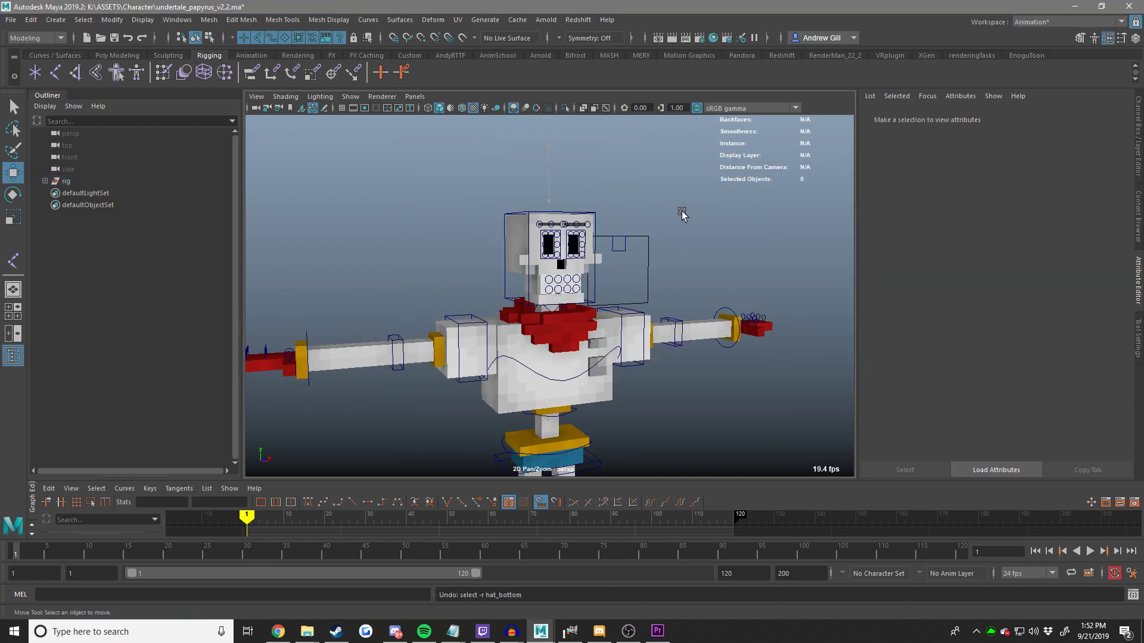
pyautogui.hotkey('ctrl', 'z')
pyautogui.hotkey('ctrl', 'z')
pyautogui.hotkey('ctrl', 'z')
pyautogui.hotkey('ctrl', 'z')
pyautogui.hotkey('ctrl', 'z')
pyautogui.hotkey('ctrl', 'z')
pyautogui.hotkey('ctrl', 'z')
pyautogui.hotkey('ctrl', 'z')
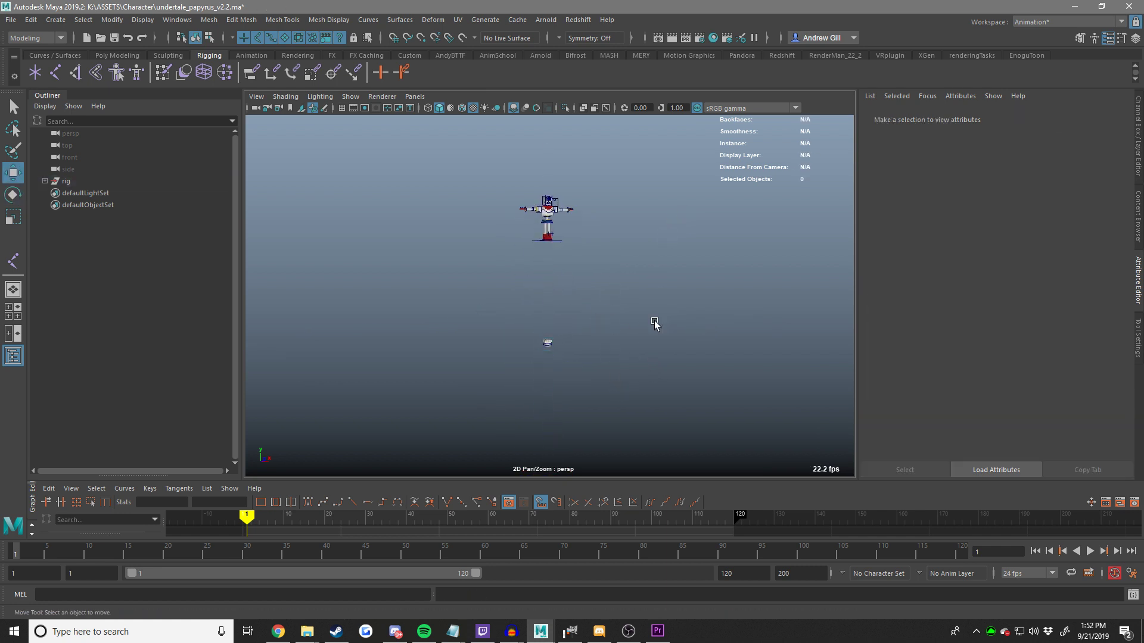
pyautogui.hotkey('ctrl', 'z')
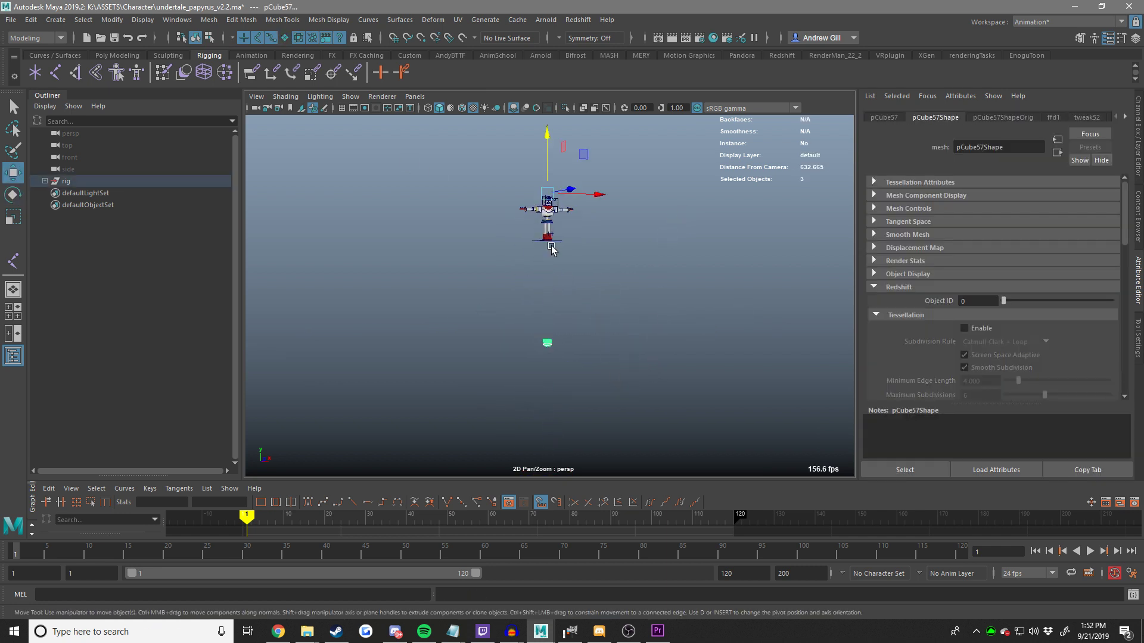
pyautogui.hotkey('ctrl', 'z')
# Zero the translate and rotate channels of hat_top and the other selected hat control to seat the hat on the head.
pyautogui.click(1139, 113)
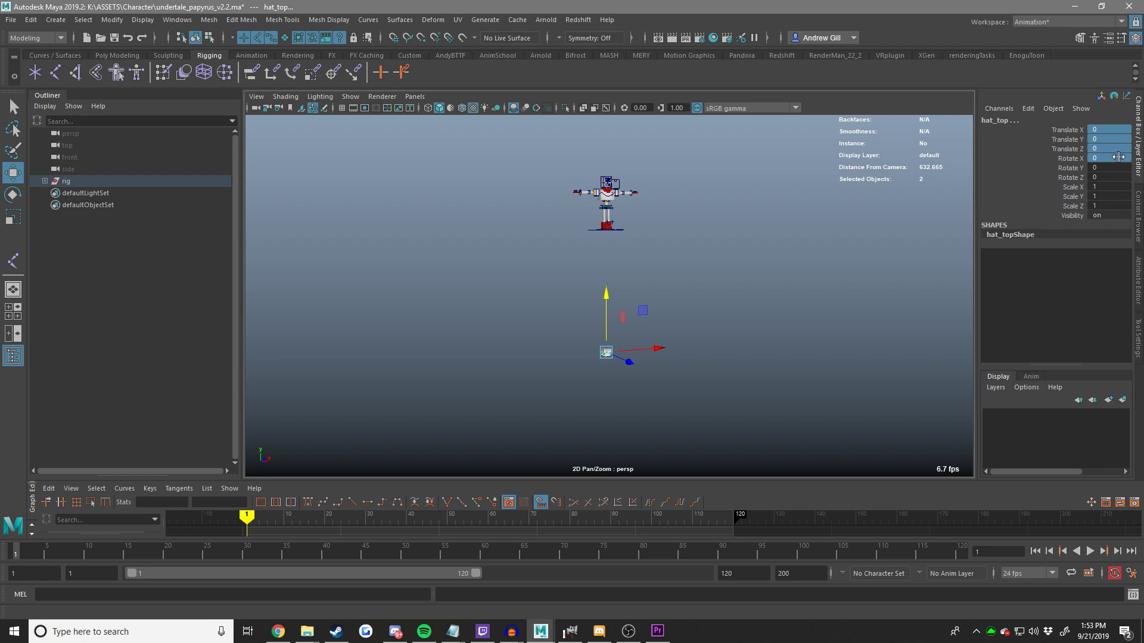
pyautogui.press('Return')
pyautogui.press('f')
pyautogui.click(779, 273)
pyautogui.keyDown('alt'); pyautogui.moveTo(779, 273); pyautogui.dragTo(730, 292, button='right'); pyautogui.keyUp('alt')
pyautogui.keyDown('alt'); pyautogui.moveTo(730, 292); pyautogui.dragTo(695, 296); pyautogui.keyUp('alt')
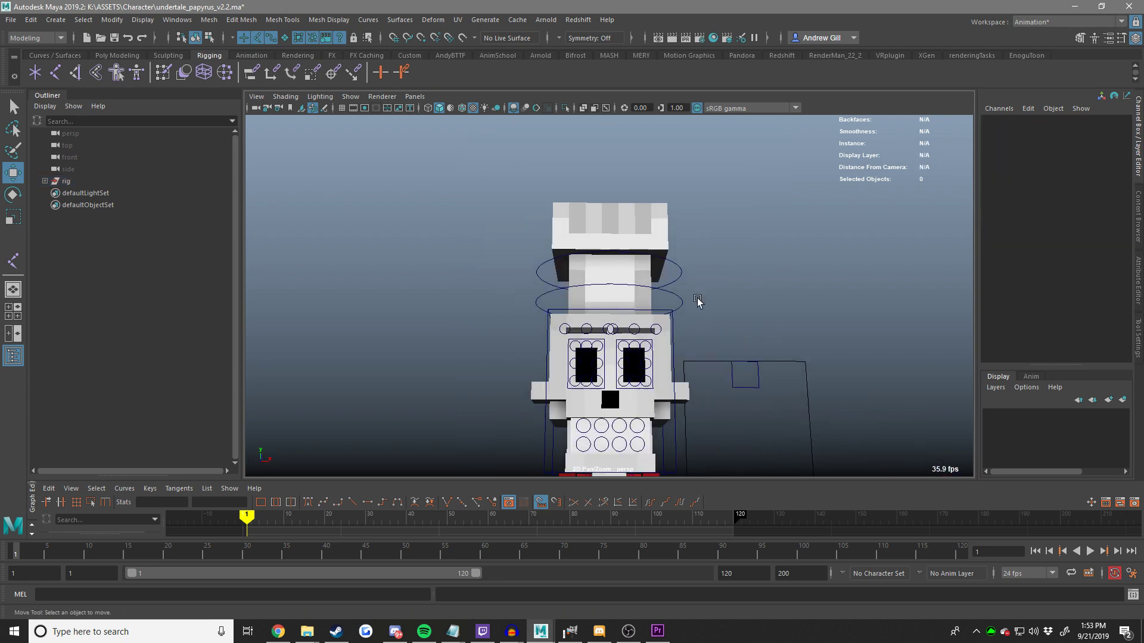
# Try opening the mouth by moving mouth_sync_ctrl down to about -5.6 in Y, and undo the move.
pyautogui.keyDown('alt'); pyautogui.moveTo(743, 341); pyautogui.dragTo(755, 232, button='middle'); pyautogui.keyUp('alt')
pyautogui.click(748, 250)
pyautogui.moveTo(735, 271); pyautogui.dragTo(730, 373)
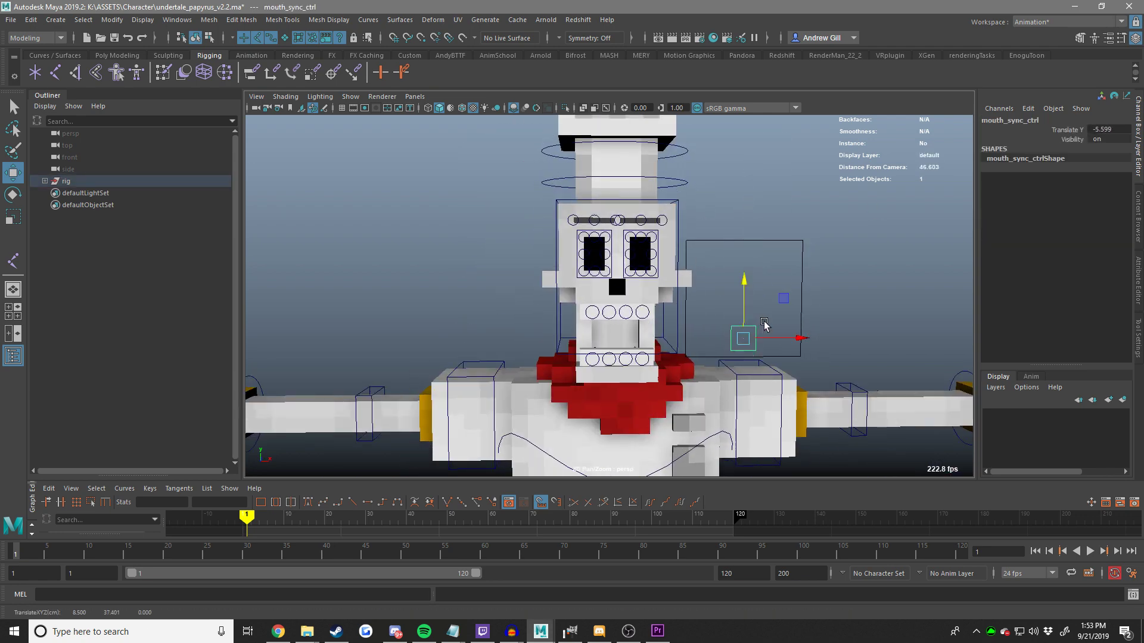
pyautogui.hotkey('ctrl', 'z')
pyautogui.moveTo(783, 213); pyautogui.dragTo(782, 223)
pyautogui.hotkey('ctrl', 'z')
# Locate mouth_sync_ctrl in the rig hierarchy and select its frame curve, mouth_ctrl_outline.
pyautogui.keyDown('alt'); pyautogui.moveTo(690, 299); pyautogui.dragTo(730, 245); pyautogui.keyUp('alt')
pyautogui.click(787, 258)
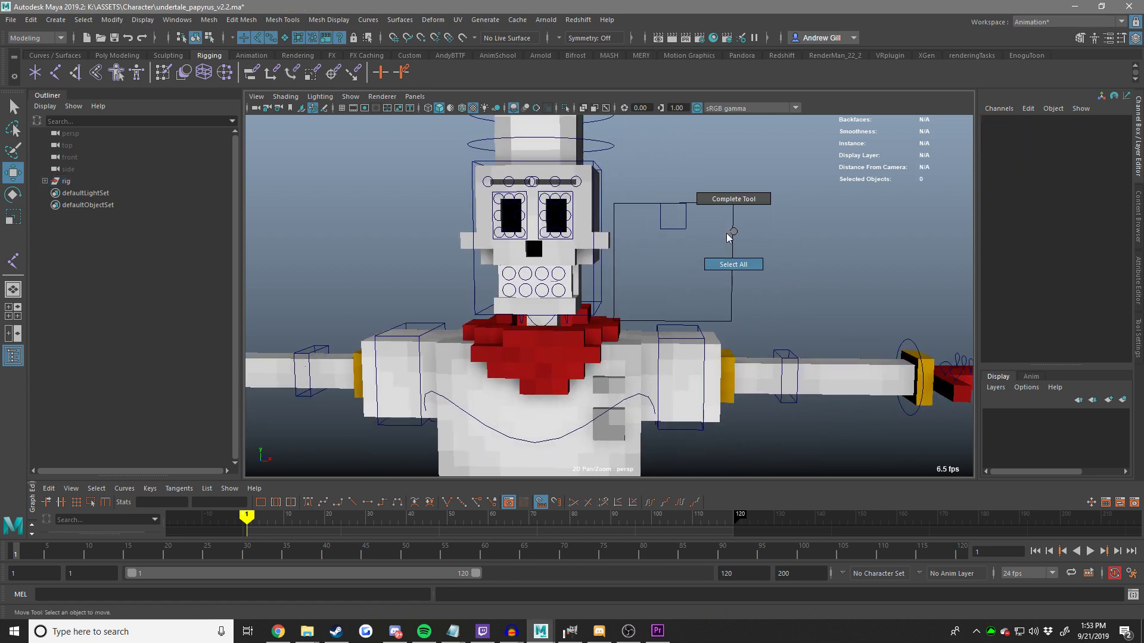
pyautogui.moveTo(726, 234); pyautogui.dragTo(727, 238, button='right')
pyautogui.hotkey('ctrl', 'z')
pyautogui.hotkey('ctrl', 'z')
pyautogui.click(759, 223)
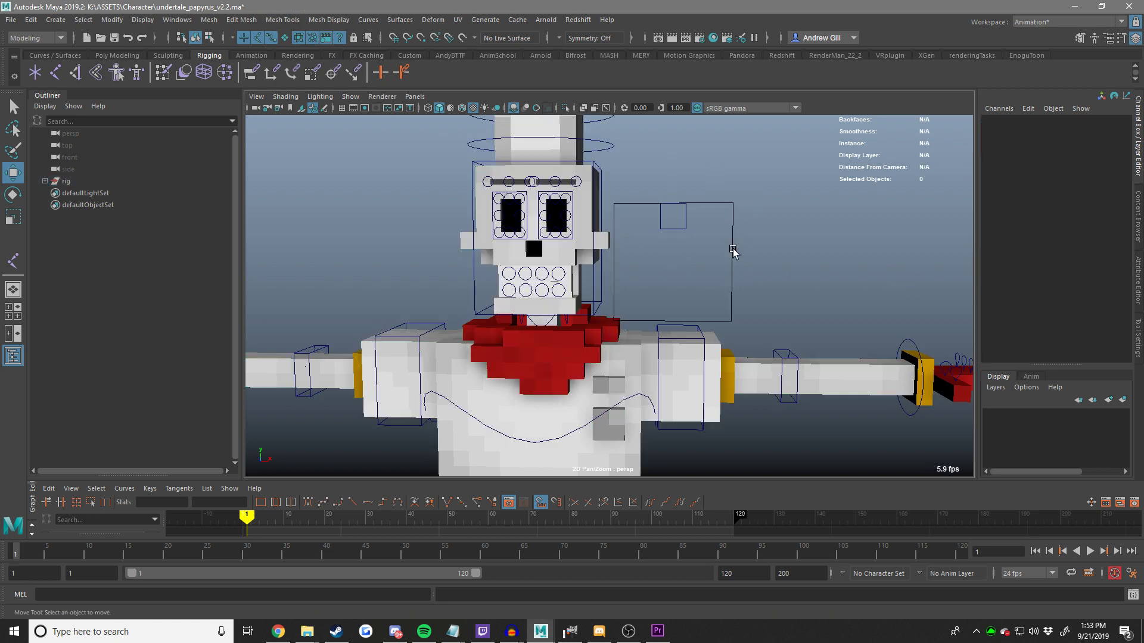
pyautogui.moveTo(682, 263); pyautogui.dragTo(645, 190)
pyautogui.press('f')
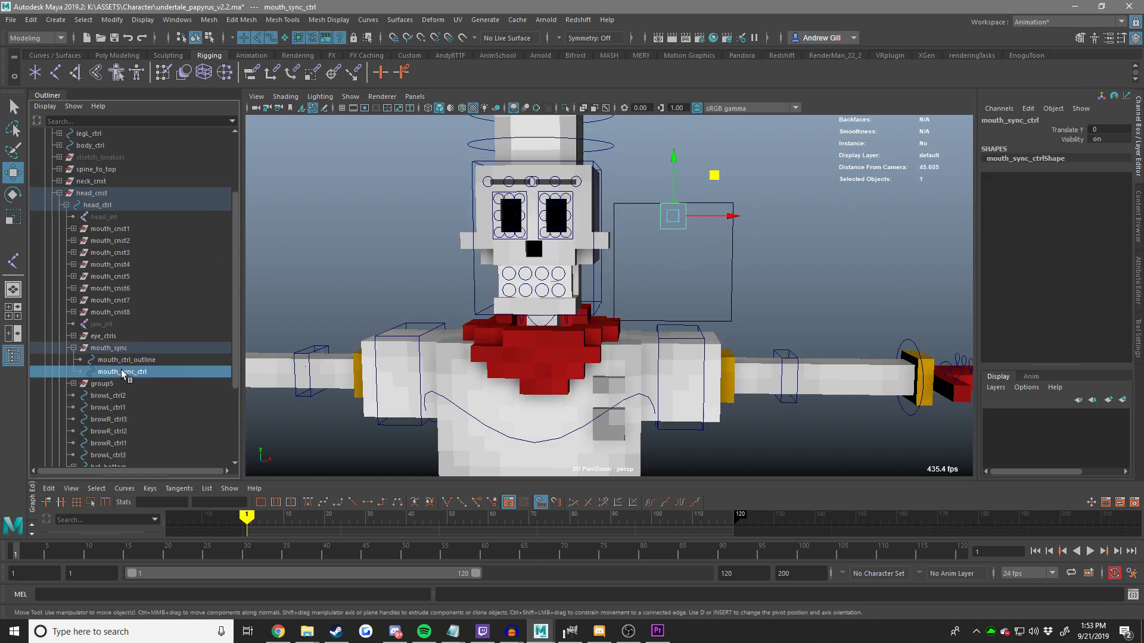
pyautogui.click(119, 348)
pyautogui.click(164, 372)
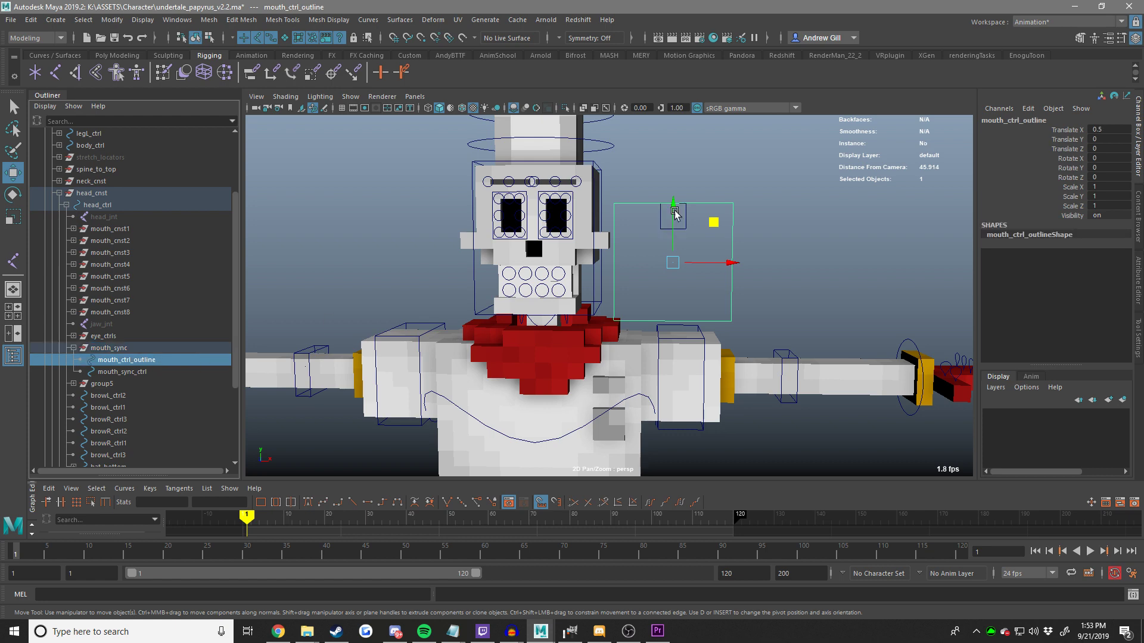
# Narrow mouth_ctrl_outline by scaling its control vertices in X to about the width of mouth_sync_ctrl, and return to object selection.
pyautogui.click(747, 194)
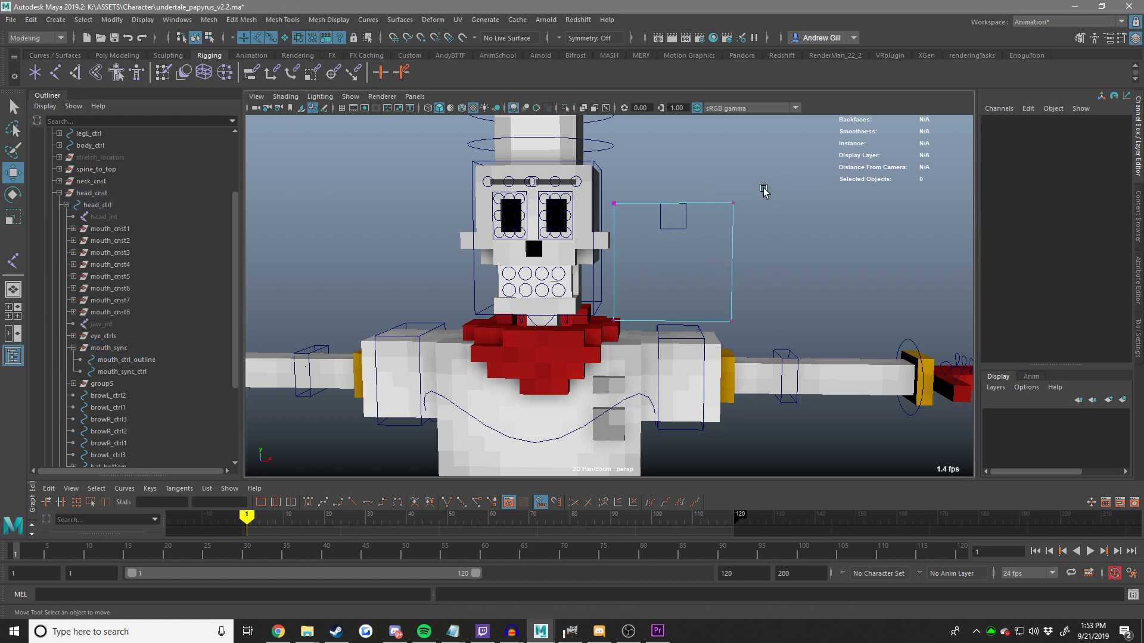
pyautogui.keyDown('alt'); pyautogui.moveTo(764, 189); pyautogui.dragTo(687, 192, button='middle'); pyautogui.keyUp('alt')
pyautogui.moveTo(674, 196); pyautogui.dragTo(682, 241, button='right')
pyautogui.moveTo(685, 289); pyautogui.dragTo(685, 279, button='right')
pyautogui.press('r')
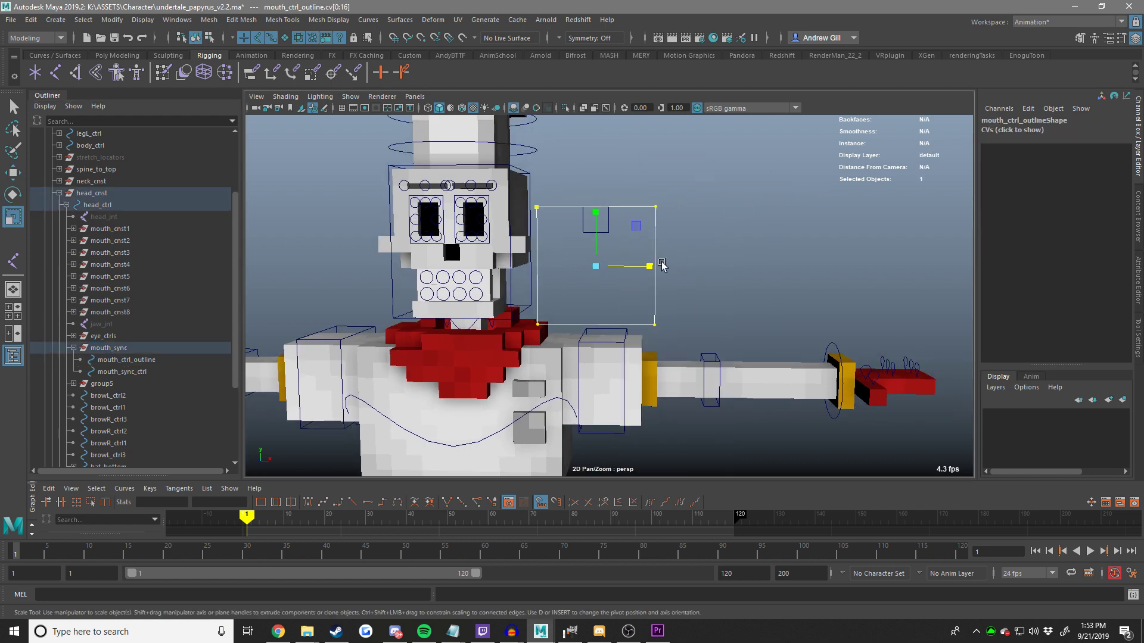
pyautogui.click(648, 263)
pyautogui.hotkey('ctrl', 'z')
pyautogui.moveTo(648, 266); pyautogui.dragTo(609, 266)
pyautogui.keyDown('alt'); pyautogui.moveTo(624, 243); pyautogui.dragTo(634, 299, button='middle'); pyautogui.keyUp('alt')
pyautogui.keyDown('alt'); pyautogui.moveTo(634, 299); pyautogui.dragTo(709, 266, button='right'); pyautogui.keyUp('alt')
pyautogui.moveTo(697, 268); pyautogui.dragTo(694, 268, button='middle')
pyautogui.moveTo(712, 252); pyautogui.dragTo(679, 239, button='right')
pyautogui.click(792, 206)
# Test the jaw by sliding mouth_sync_ctrl down inside the narrowed outline.
pyautogui.keyDown('alt'); pyautogui.moveTo(670, 243); pyautogui.dragTo(732, 211, button='middle'); pyautogui.keyUp('alt')
pyautogui.keyDown('alt'); pyautogui.moveTo(731, 211); pyautogui.dragTo(771, 191, button='right'); pyautogui.keyUp('alt')
pyautogui.press('e')
pyautogui.click(760, 192)
pyautogui.press('w')
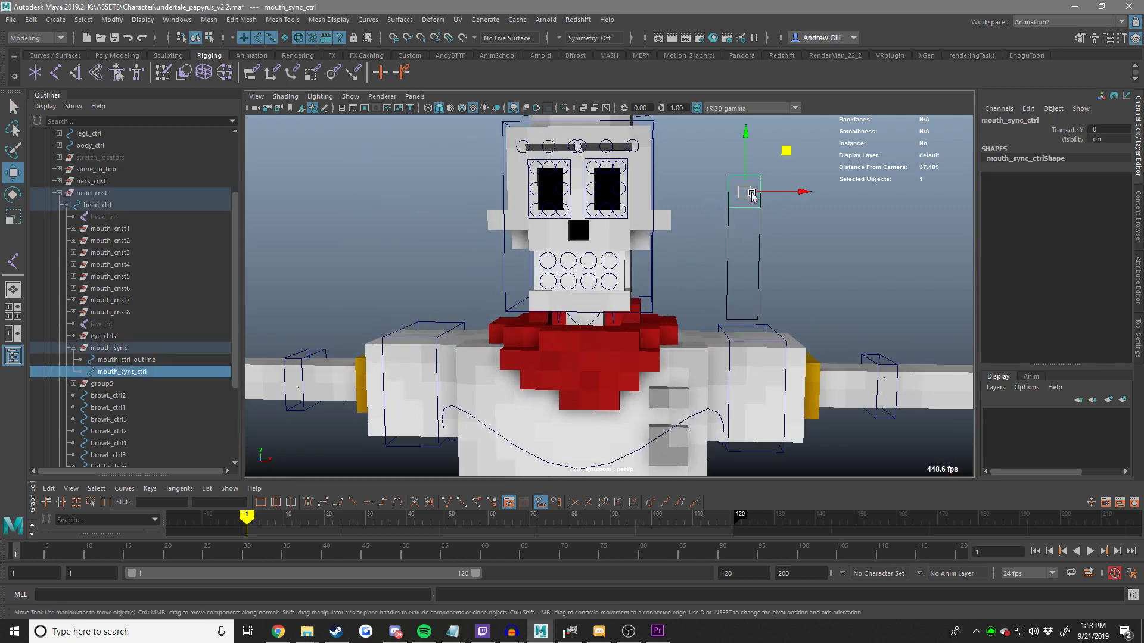
pyautogui.moveTo(749, 194); pyautogui.dragTo(661, 303)
pyautogui.keyDown('alt'); pyautogui.moveTo(644, 343); pyautogui.dragTo(605, 305); pyautogui.keyUp('alt')
pyautogui.hotkey('ctrl', 'z')
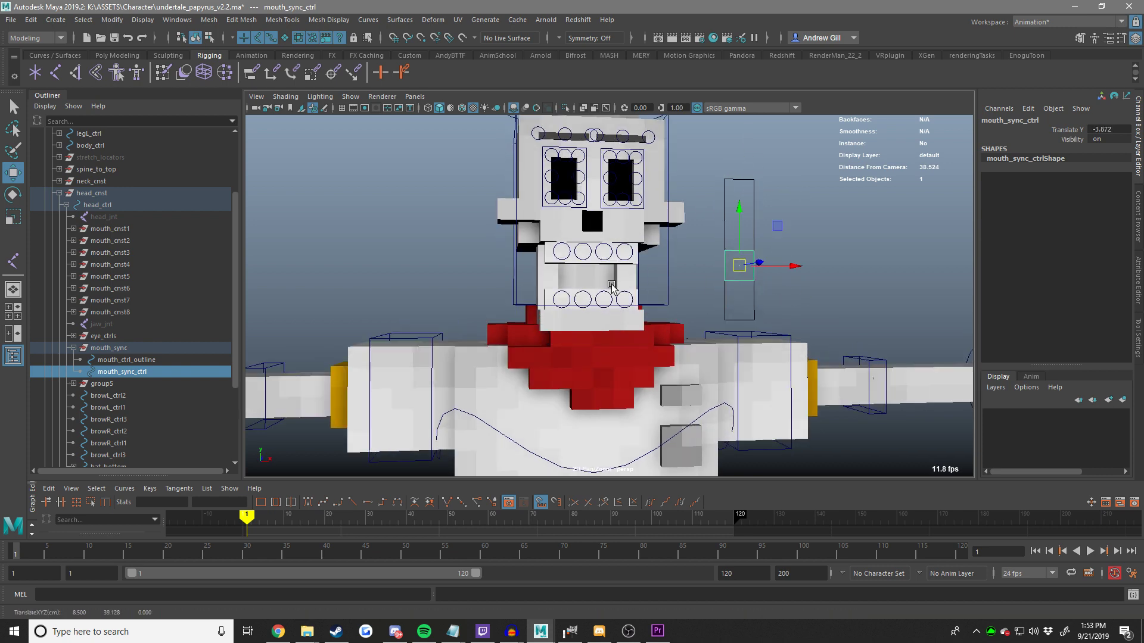
# Curve the lower lip by moving mouth_ctrl6 and the adjacent middle mouth control down to about -0.5 in Y.
pyautogui.click(613, 290)
pyautogui.click(609, 296)
pyautogui.keyDown('alt'); pyautogui.moveTo(458, 289); pyautogui.dragTo(489, 278, button='right'); pyautogui.keyUp('alt')
pyautogui.keyDown('shift'); pyautogui.click(534, 285); pyautogui.keyUp('shift')
pyautogui.moveTo(612, 273); pyautogui.dragTo(615, 236)
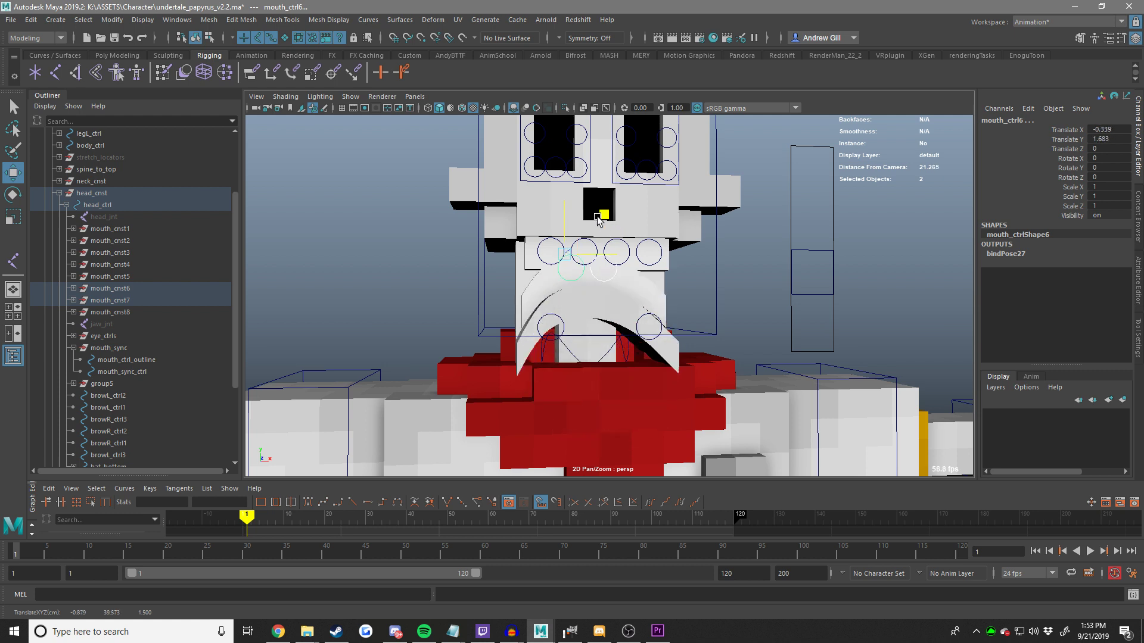
pyautogui.hotkey('ctrl', 'z')
pyautogui.moveTo(655, 314); pyautogui.dragTo(665, 322)
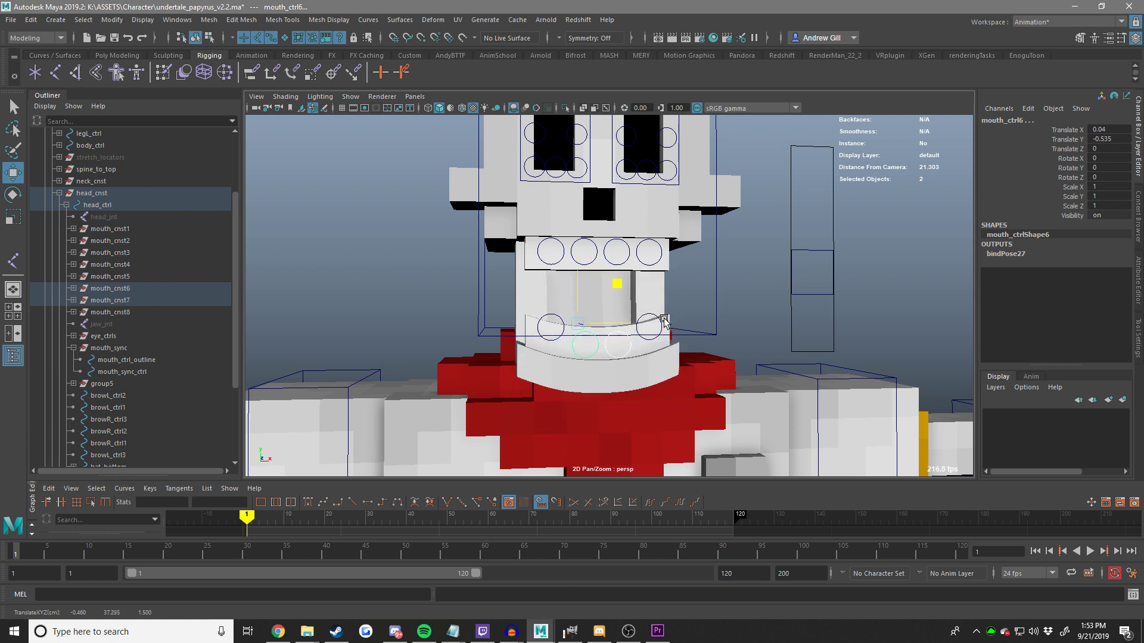
pyautogui.click(586, 264)
# Raise the upper lip's corner controls, mouth_ctrl1 and mouth_ctrl4, about 0.64 in Y to form a smile.
pyautogui.click(550, 241)
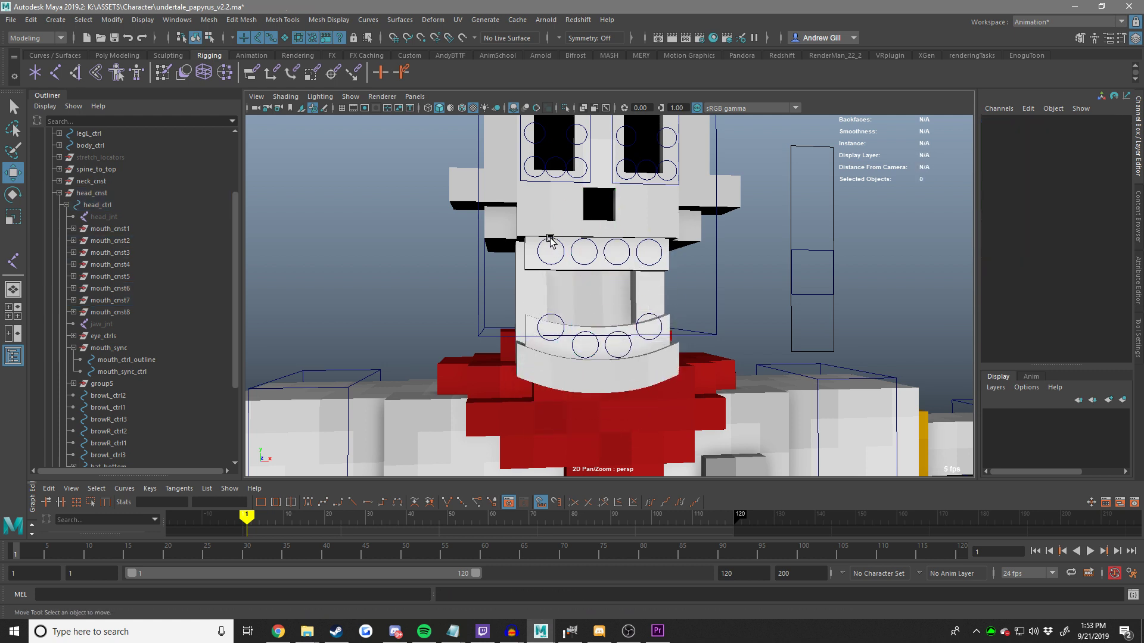
pyautogui.click(559, 241)
pyautogui.click(549, 218)
pyautogui.click(553, 239)
pyautogui.moveTo(554, 214); pyautogui.dragTo(556, 192)
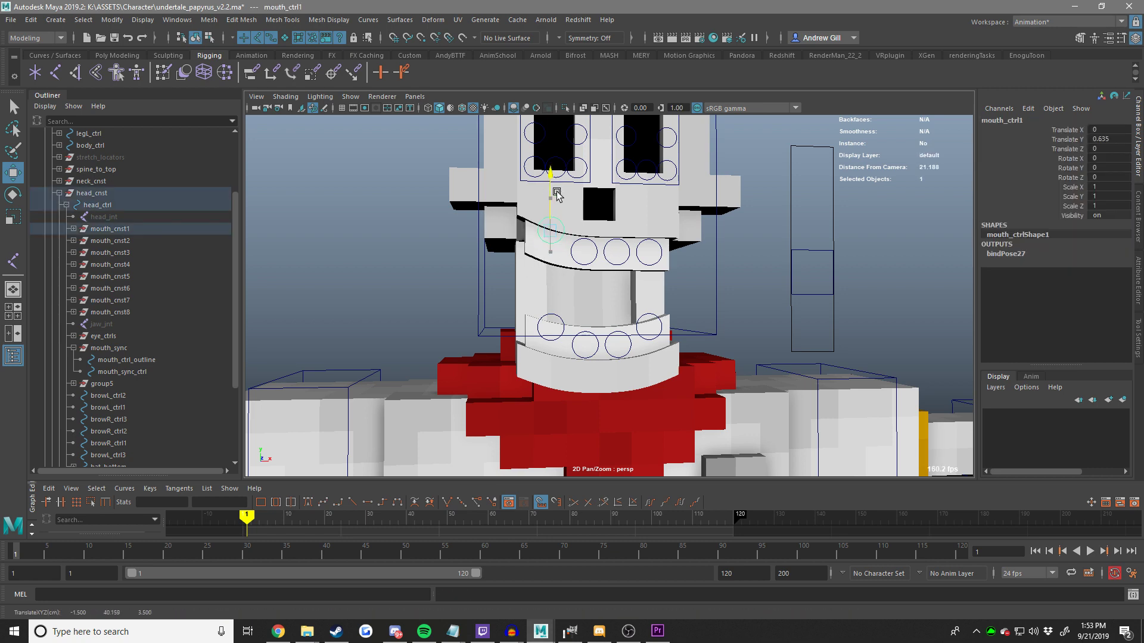
pyautogui.keyDown('shift'); pyautogui.click(650, 260); pyautogui.keyUp('shift')
pyautogui.moveTo(649, 199); pyautogui.dragTo(649, 178)
pyautogui.keyDown('alt'); pyautogui.moveTo(654, 270); pyautogui.dragTo(633, 301); pyautogui.keyUp('alt')
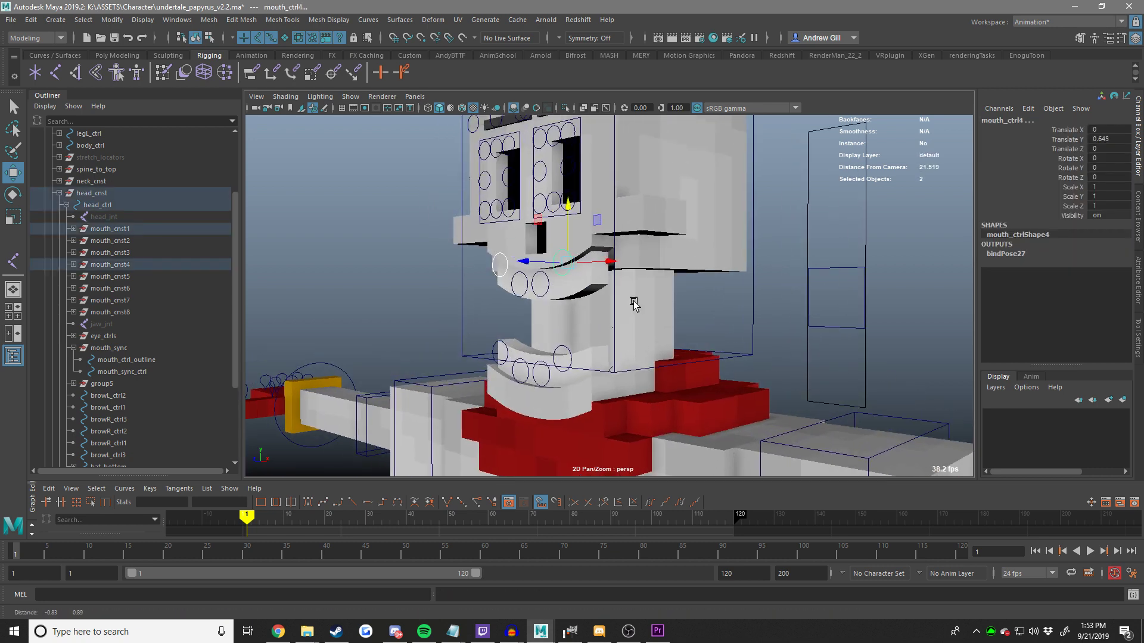
pyautogui.keyDown('alt'); pyautogui.moveTo(633, 302); pyautogui.dragTo(641, 306, button='right'); pyautogui.keyUp('alt')
pyautogui.keyDown('alt'); pyautogui.moveTo(640, 306); pyautogui.dragTo(689, 299); pyautogui.keyUp('alt')
# Try lowering the upper lip's corner controls to about -0.95 in Y, and undo the move.
pyautogui.moveTo(690, 299); pyautogui.dragTo(689, 395, button='middle')
pyautogui.scroll(-5, 691, 395)
pyautogui.keyDown('alt'); pyautogui.moveTo(724, 385); pyautogui.dragTo(838, 372); pyautogui.keyUp('alt')
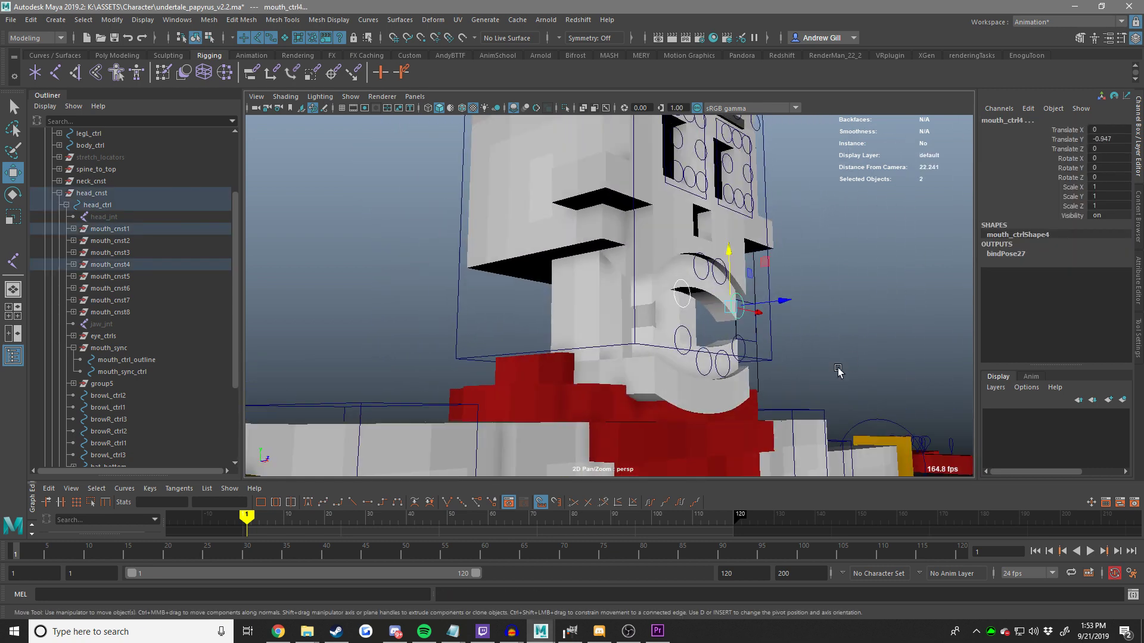
pyautogui.moveTo(837, 373); pyautogui.dragTo(836, 390, button='middle')
pyautogui.scroll(4, 601, 296)
pyautogui.scroll(2, 601, 296)
pyautogui.scroll(-6, 582, 204)
pyautogui.hotkey('ctrl', 'z')
# Undo the smile and lower lip edits on the individual mouth controls.
pyautogui.keyDown('alt'); pyautogui.moveTo(691, 292); pyautogui.dragTo(605, 307); pyautogui.keyUp('alt')
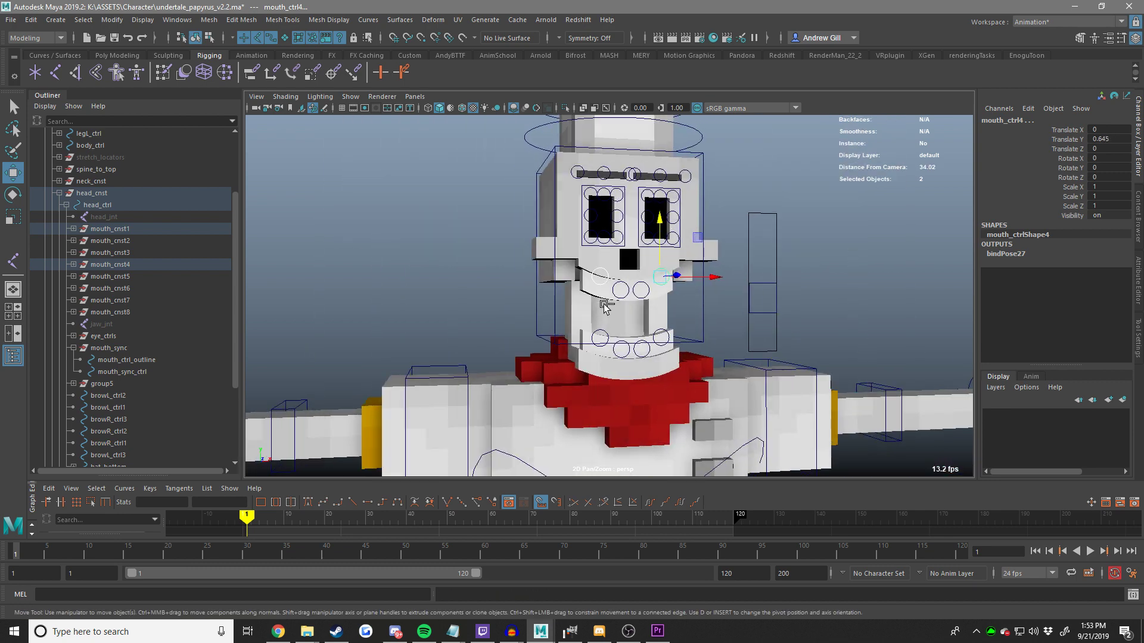
pyautogui.scroll(-1, 614, 304)
pyautogui.hotkey('ctrl', 'z')
pyautogui.hotkey('ctrl', 'z')
pyautogui.hotkey('ctrl', 'z')
pyautogui.hotkey('ctrl', 'z')
pyautogui.scroll(-3, 617, 306)
pyautogui.hotkey('ctrl', 'z')
pyautogui.hotkey('ctrl', 'z')
pyautogui.hotkey('ctrl', 'z')
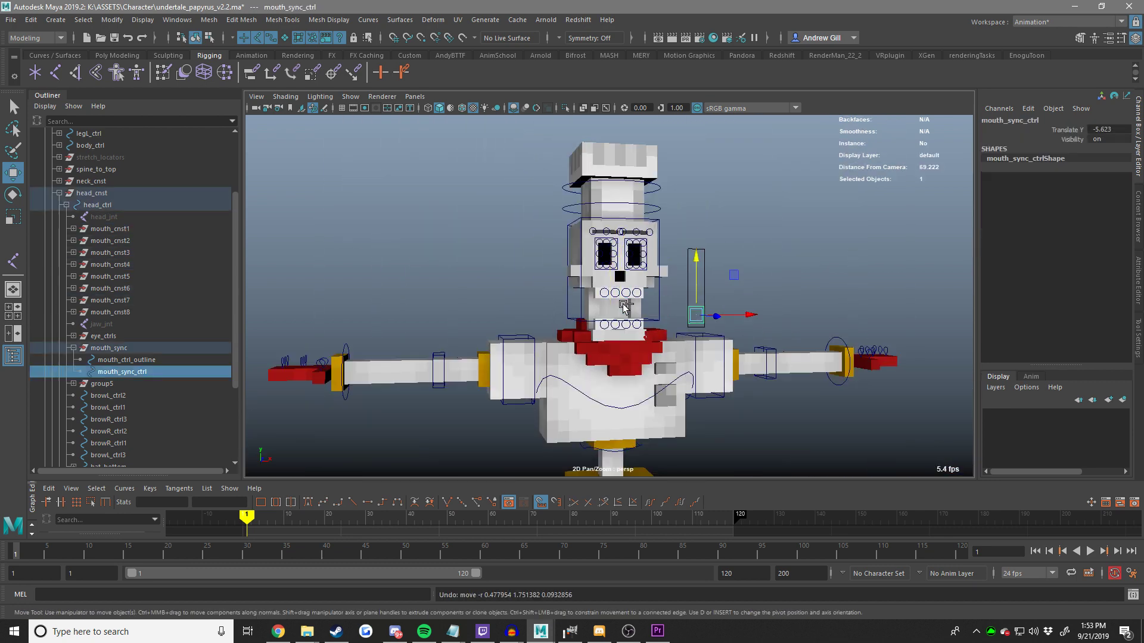
# Test mouth_sync_ctrl near its upper limit and return its Translate Y to 0.
pyautogui.keyDown('alt'); pyautogui.moveTo(623, 306); pyautogui.dragTo(671, 322); pyautogui.keyUp('alt')
pyautogui.scroll(5, 659, 311)
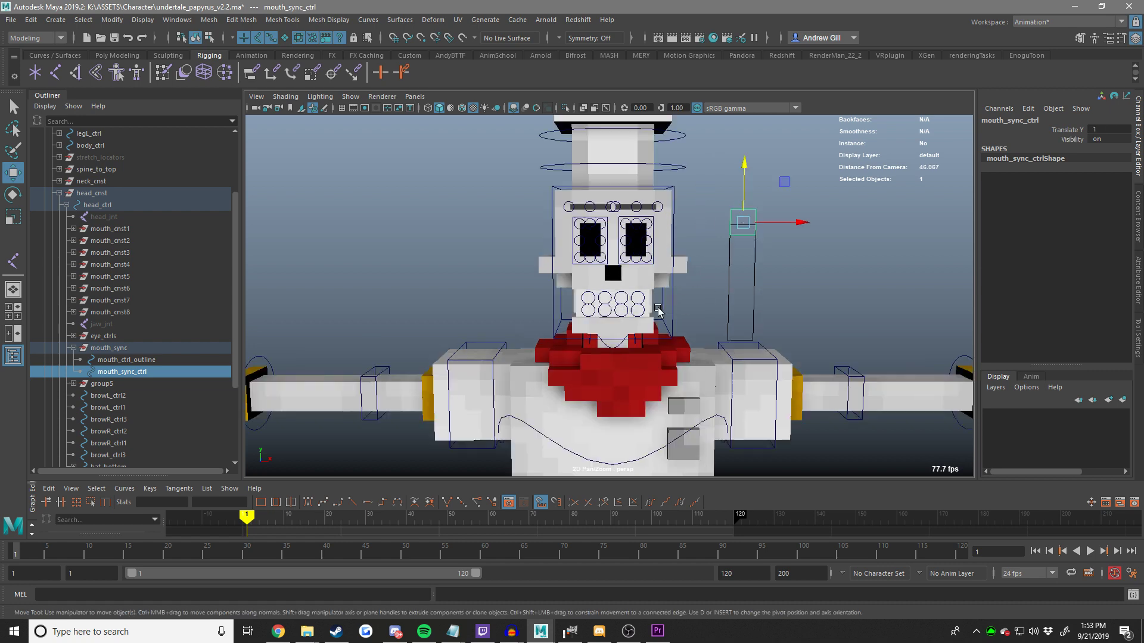
pyautogui.keyDown('alt'); pyautogui.moveTo(659, 312); pyautogui.dragTo(776, 348); pyautogui.keyUp('alt')
pyautogui.moveTo(787, 220); pyautogui.dragTo(786, 293)
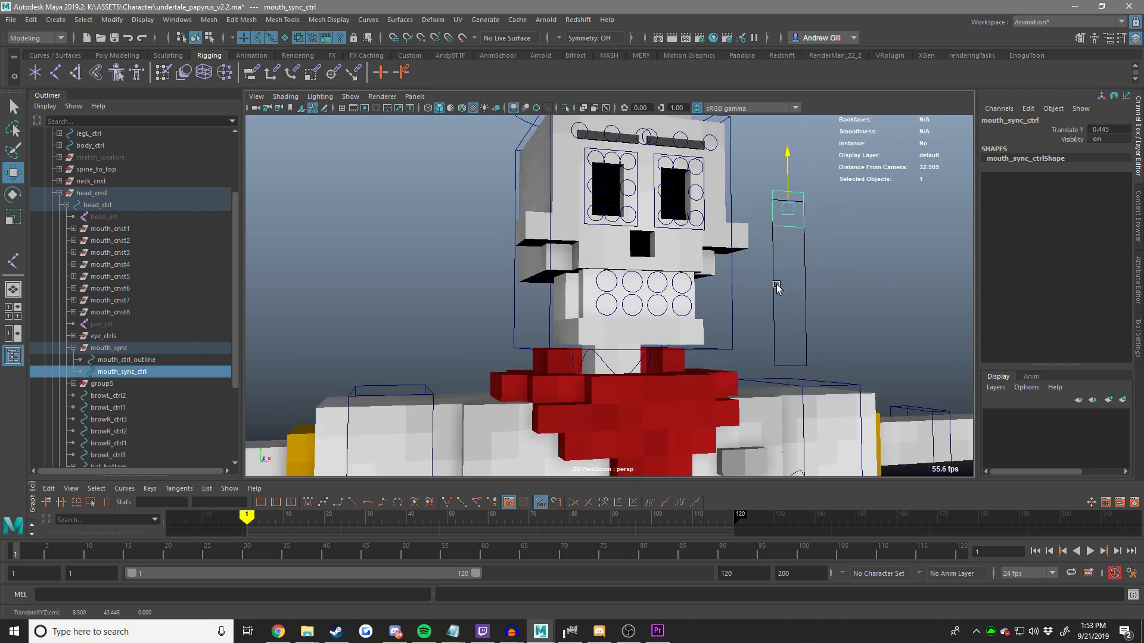
pyautogui.moveTo(776, 288); pyautogui.dragTo(776, 276, button='middle')
pyautogui.keyDown('alt'); pyautogui.moveTo(776, 276); pyautogui.dragTo(732, 285, button='right'); pyautogui.keyUp('alt')
pyautogui.keyDown('alt'); pyautogui.moveTo(757, 315); pyautogui.dragTo(657, 266, button='middle'); pyautogui.keyUp('alt')
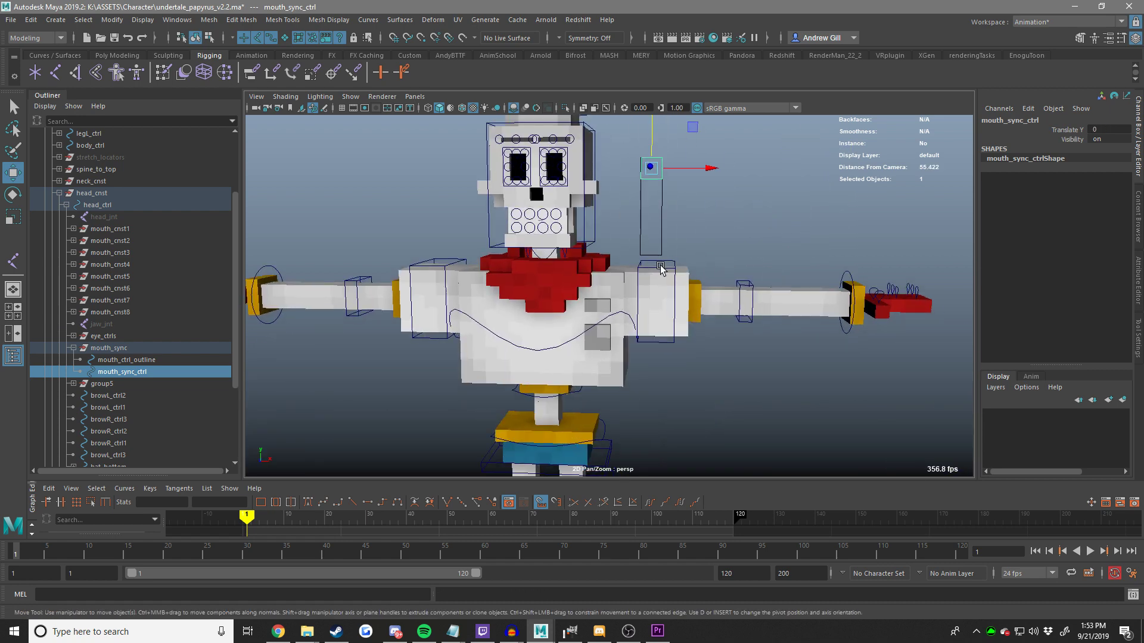
# Try rotating armL_top_ctrl to lower the arm, at about 28.7, -20.2, -90.7, and undo the rotation.
pyautogui.keyDown('alt'); pyautogui.moveTo(660, 268); pyautogui.dragTo(616, 274, button='right'); pyautogui.keyUp('alt')
pyautogui.click(646, 279)
pyautogui.press('e')
pyautogui.moveTo(653, 275); pyautogui.dragTo(638, 308)
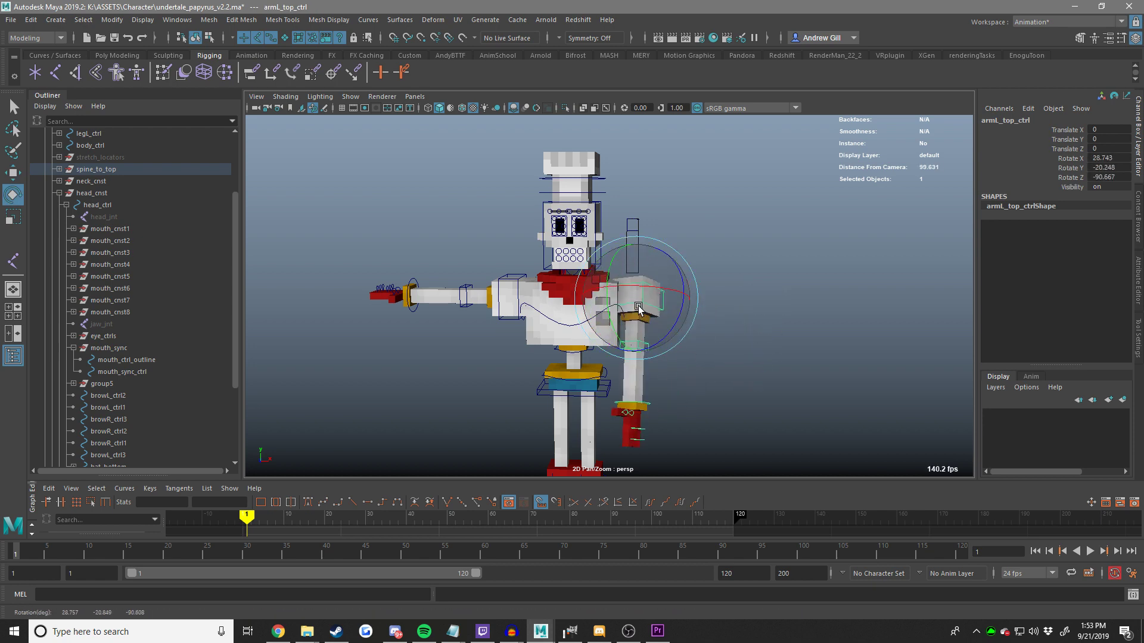
pyautogui.click(779, 256)
pyautogui.hotkey('ctrl', 'z')
pyautogui.hotkey('ctrl', 'z')
pyautogui.click(847, 234)
pyautogui.press('w')
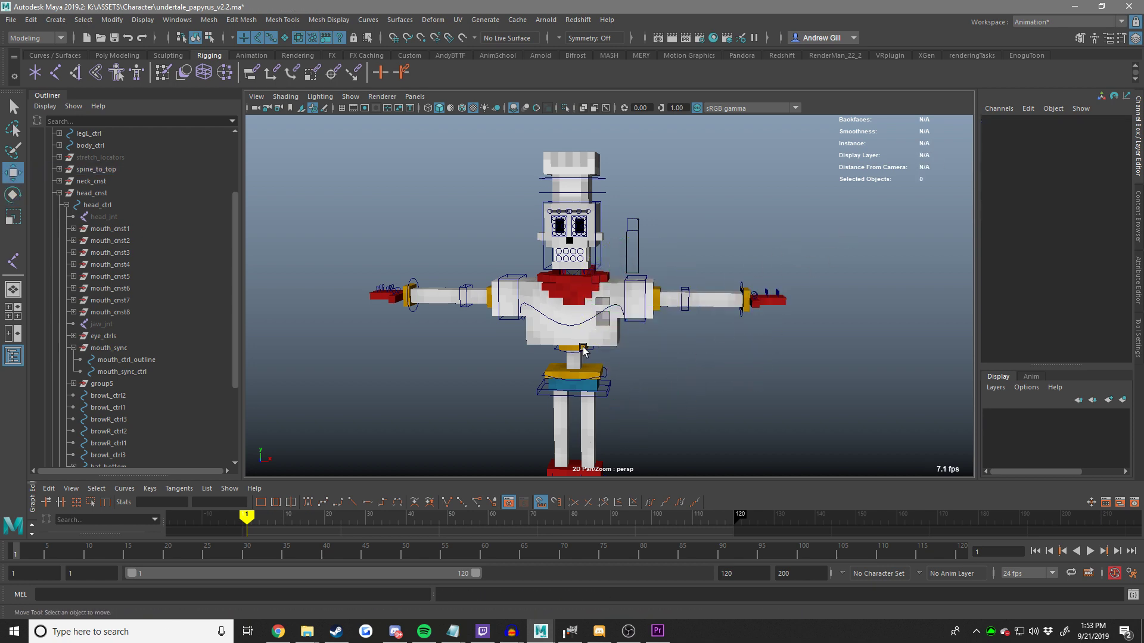
# Try moving the waist control at the base of the torso sideways, and undo the move.
pyautogui.keyDown('alt'); pyautogui.moveTo(582, 347); pyautogui.dragTo(623, 305, button='middle'); pyautogui.keyUp('alt')
pyautogui.scroll(-2, 627, 304)
pyautogui.click(627, 304)
pyautogui.scroll(5, 667, 295)
pyautogui.moveTo(655, 261); pyautogui.dragTo(728, 262)
pyautogui.hotkey('ctrl', 'z')
# Try moving hip_ctrl sideways and rotating it, and undo all of these changes.
pyautogui.click(649, 341)
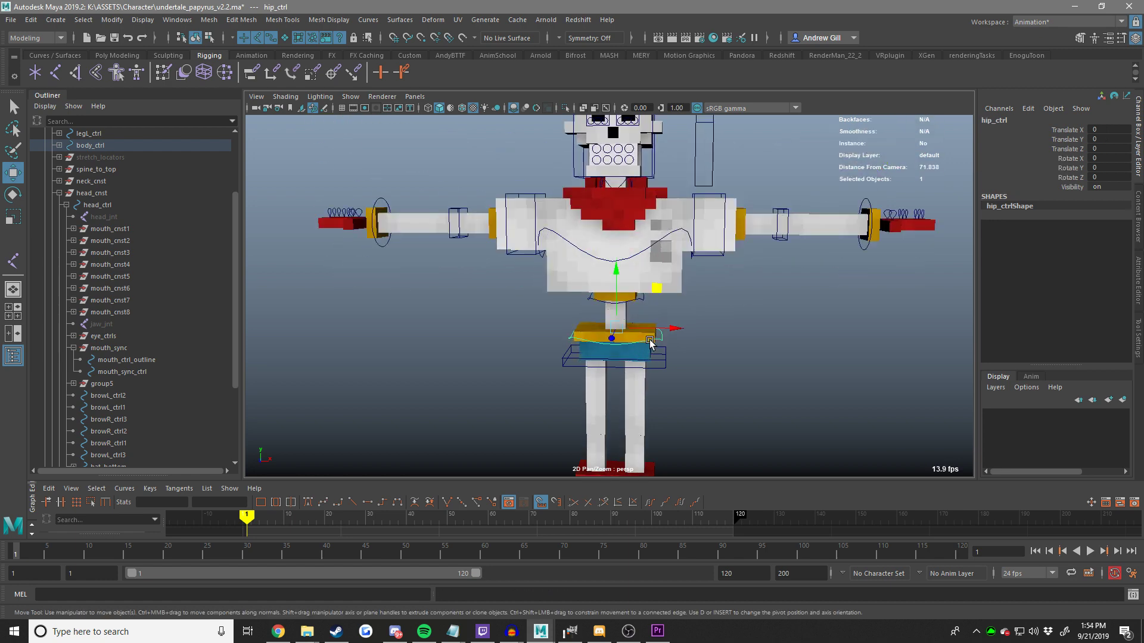
pyautogui.moveTo(664, 329); pyautogui.dragTo(558, 348)
pyautogui.press('e')
pyautogui.moveTo(633, 285); pyautogui.dragTo(618, 315)
pyautogui.press('w')
pyautogui.moveTo(676, 296); pyautogui.dragTo(589, 298)
pyautogui.hotkey('ctrl', 'z')
pyautogui.hotkey('ctrl', 'z')
pyautogui.hotkey('ctrl', 'z')
pyautogui.hotkey('ctrl', 'z')
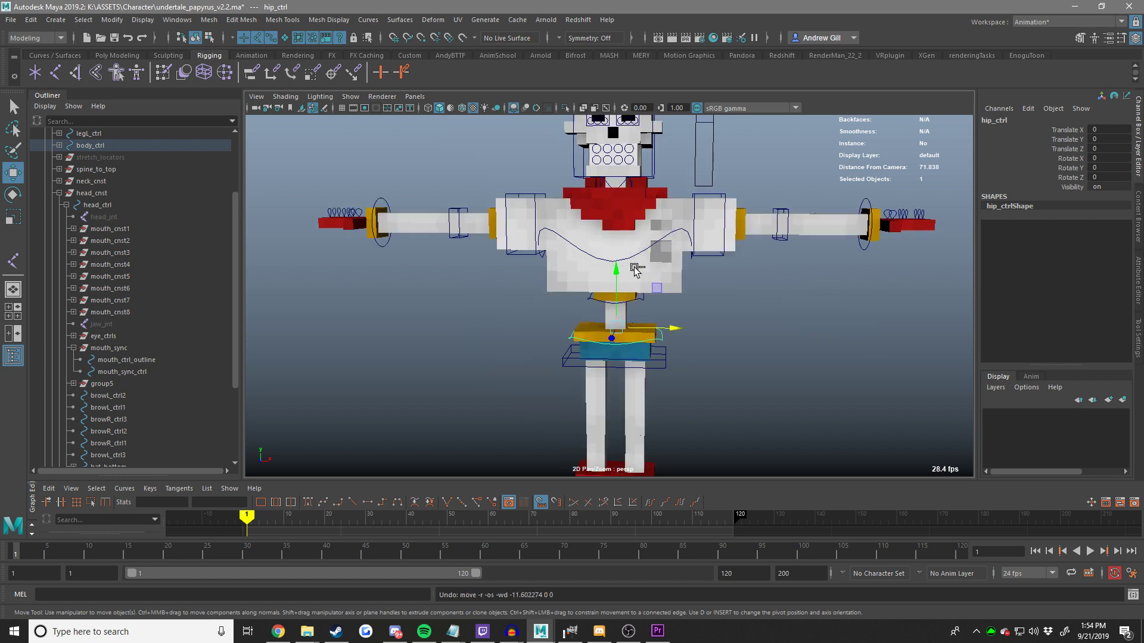
# Try pulling legL_ctrl far out sideways twice, undo both moves, and clear the selection.
pyautogui.scroll(-5, 635, 269)
pyautogui.click(642, 407)
pyautogui.moveTo(672, 386); pyautogui.dragTo(855, 383)
pyautogui.hotkey('ctrl', 'z')
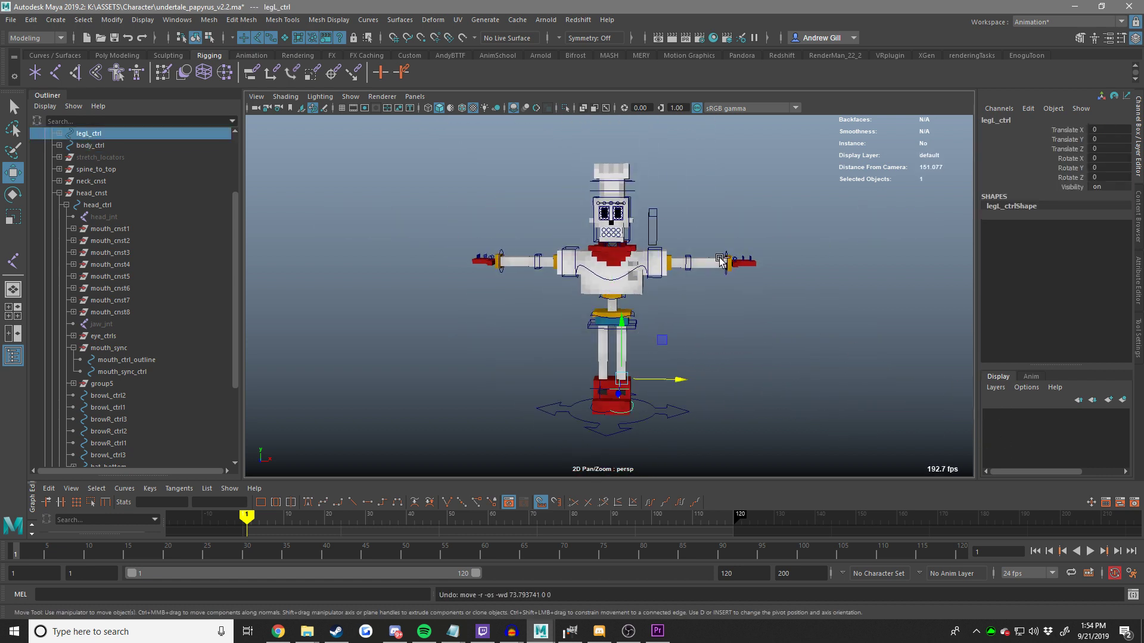
pyautogui.moveTo(679, 380); pyautogui.dragTo(843, 382)
pyautogui.hotkey('ctrl', 'z')
pyautogui.click(791, 347)
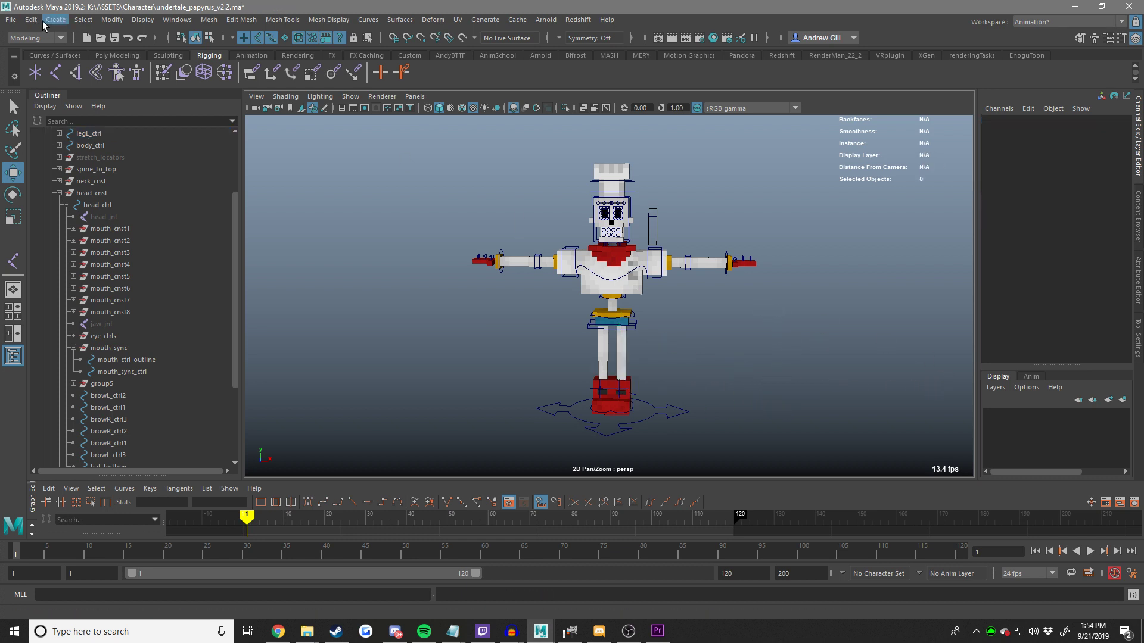
# Open portal_glados_full_rig_v1.ma from K:\ASSETS\Character, saving the changes to the Papyrus rig.
pyautogui.click(11, 19)
pyautogui.click(44, 53)
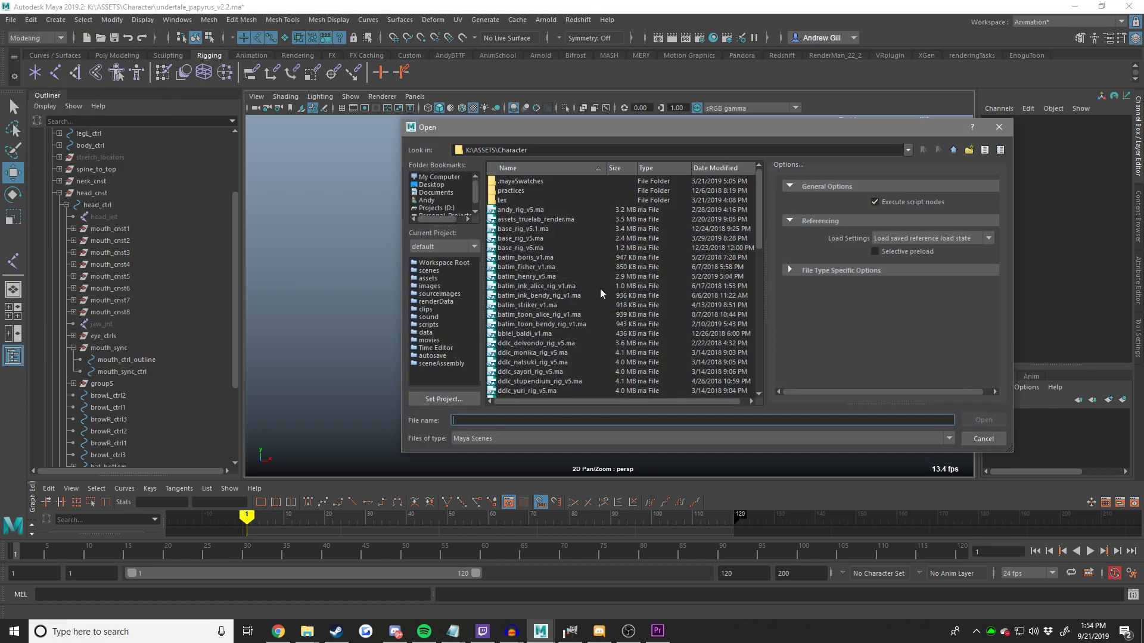
pyautogui.scroll(6, 599, 289)
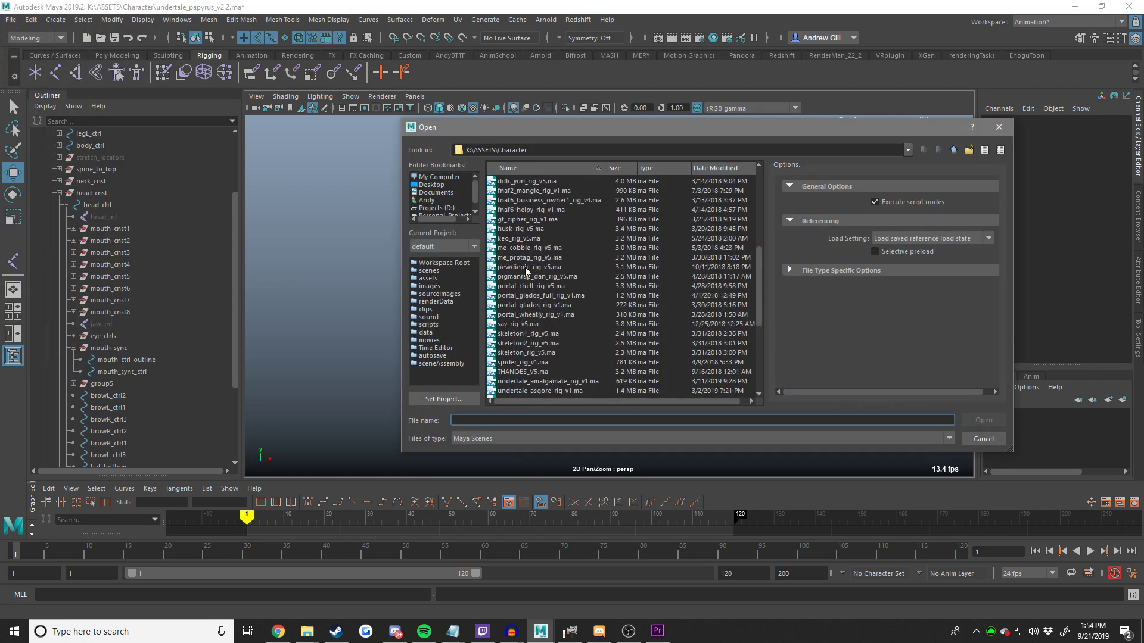
pyautogui.doubleClick(545, 298)
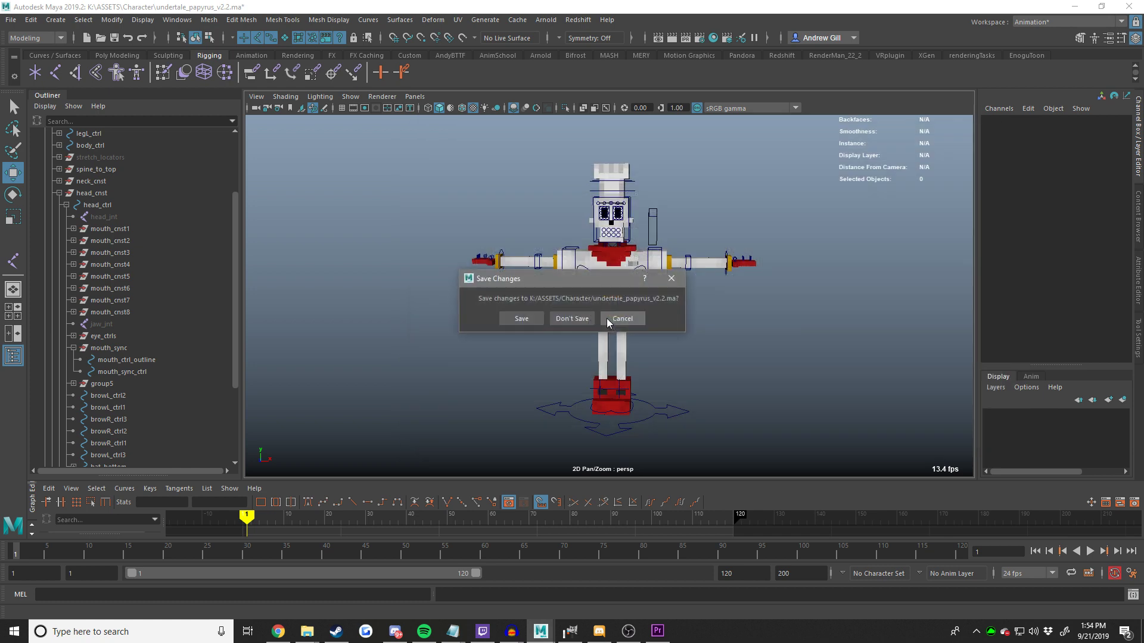
pyautogui.click(536, 317)
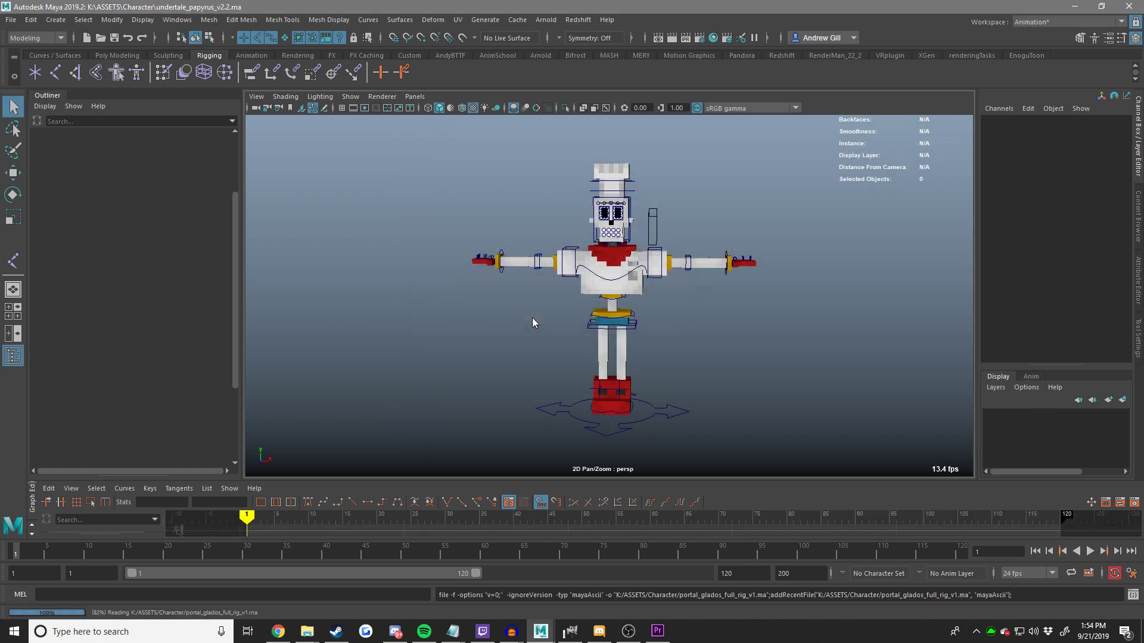
# Dismiss the scene reading error and show the attributes of GLaDOS's head mesh.
pyautogui.click(561, 353)
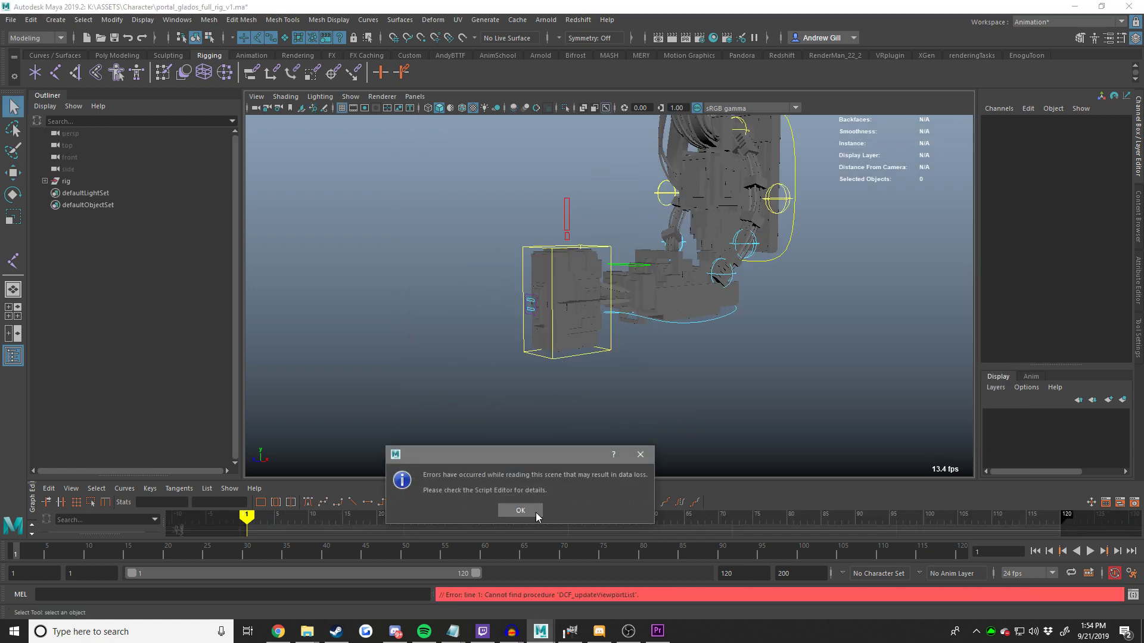
pyautogui.click(520, 510)
pyautogui.click(566, 310)
pyautogui.click(1138, 274)
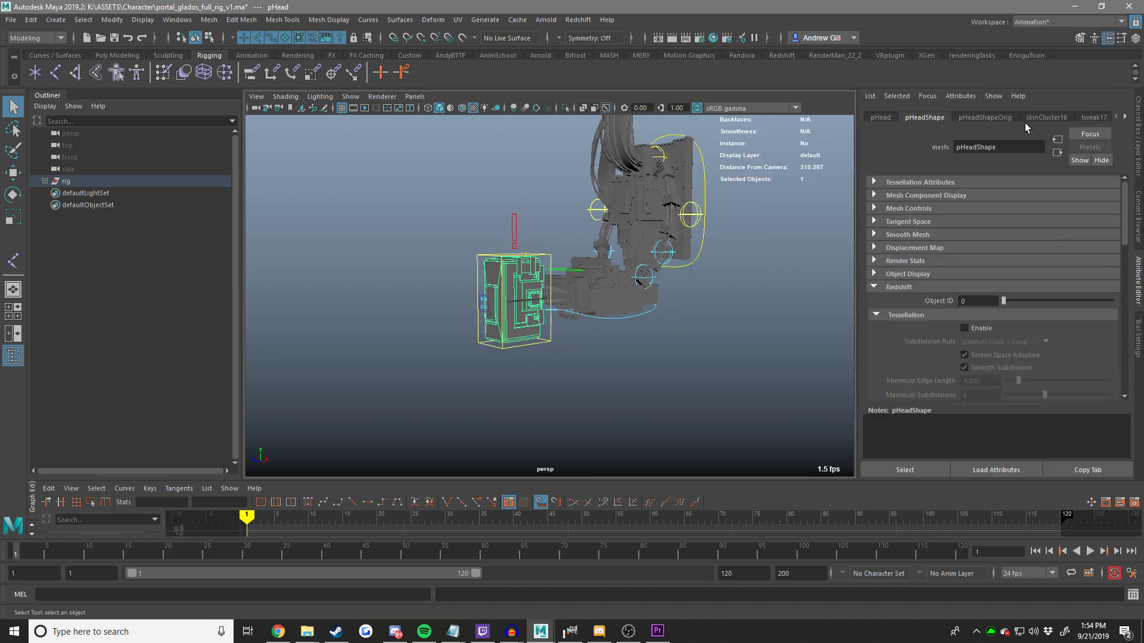
# Relink the color texture of the head's pasted__GLaDOS material to palette.png in the Projects\Portal\Assets folder.
pyautogui.scroll(-6, 1030, 119)
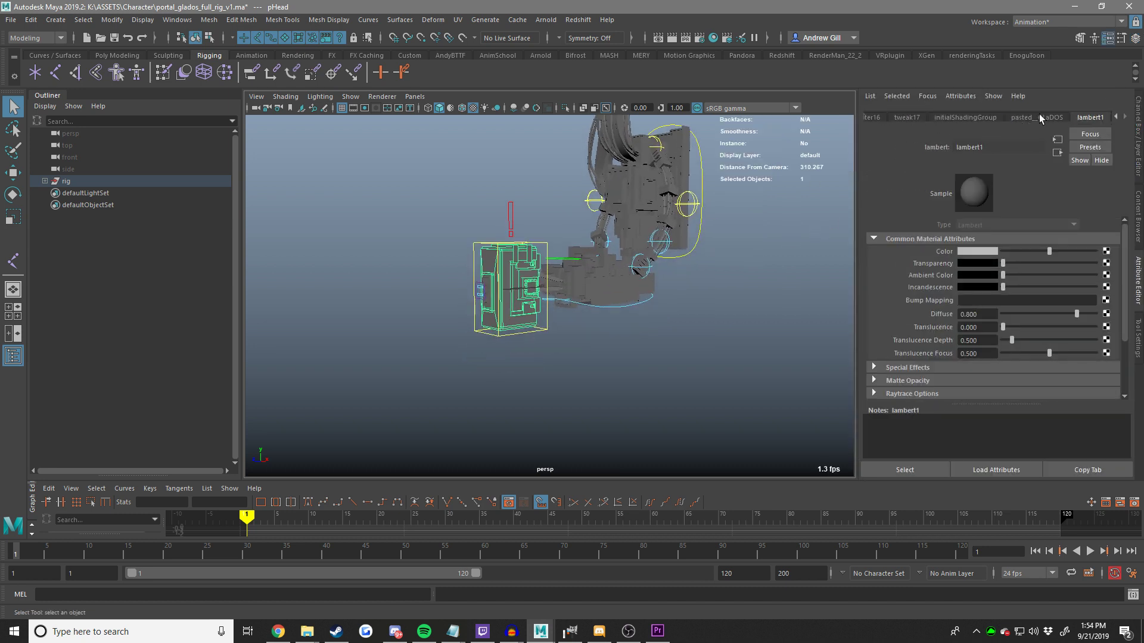
pyautogui.click(1039, 116)
pyautogui.click(1109, 280)
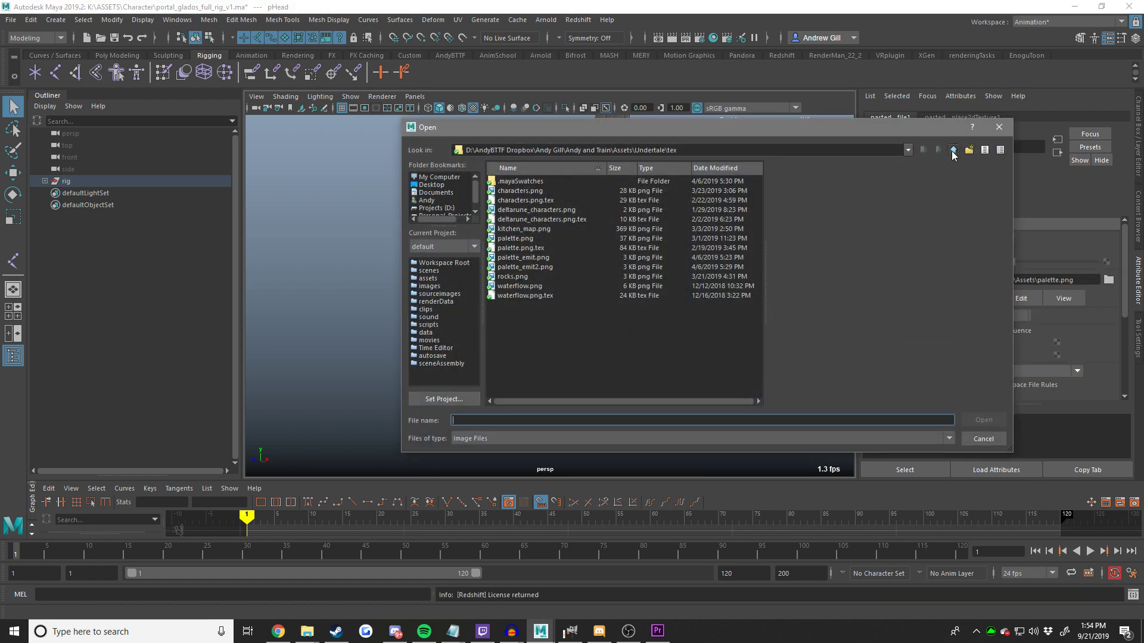
pyautogui.click(953, 150)
pyautogui.click(953, 150)
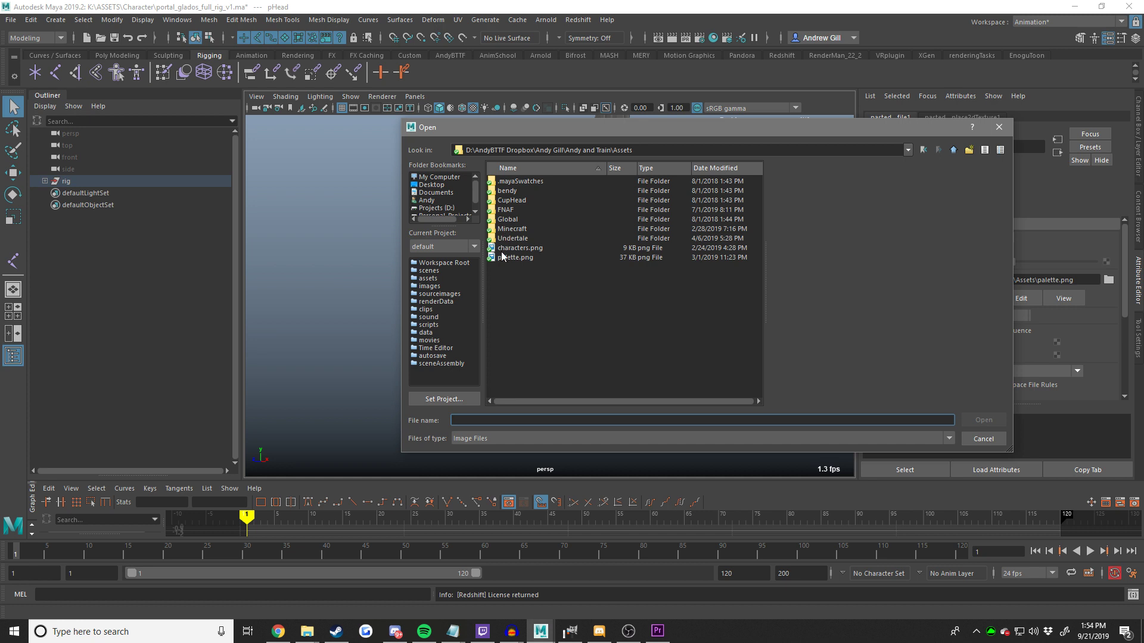
pyautogui.moveTo(600, 128); pyautogui.dragTo(411, 118)
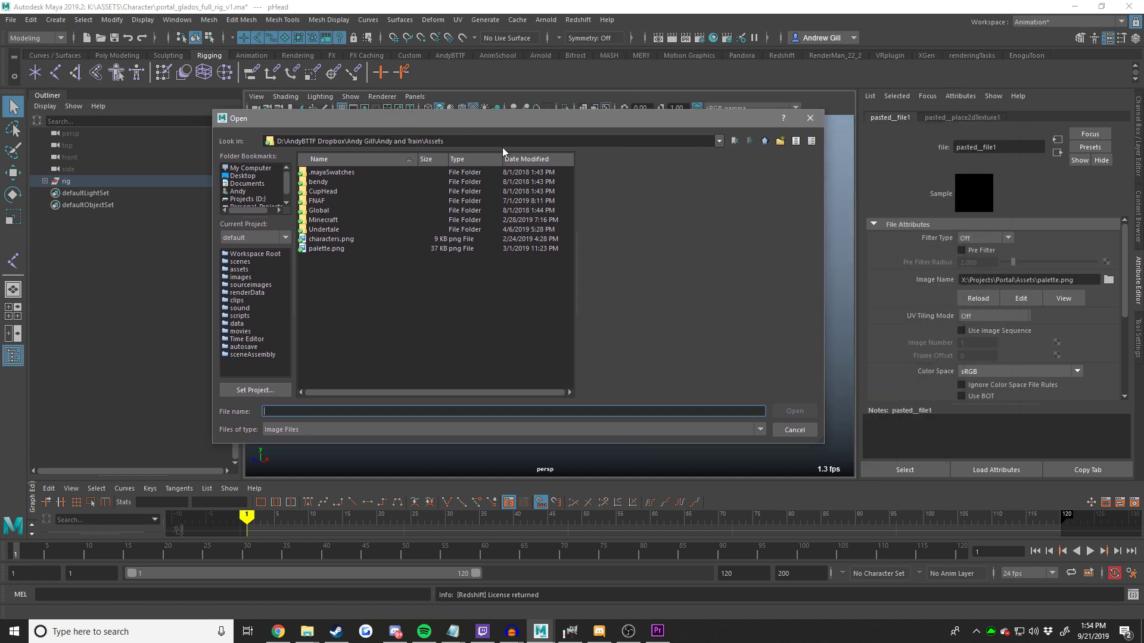
pyautogui.click(765, 141)
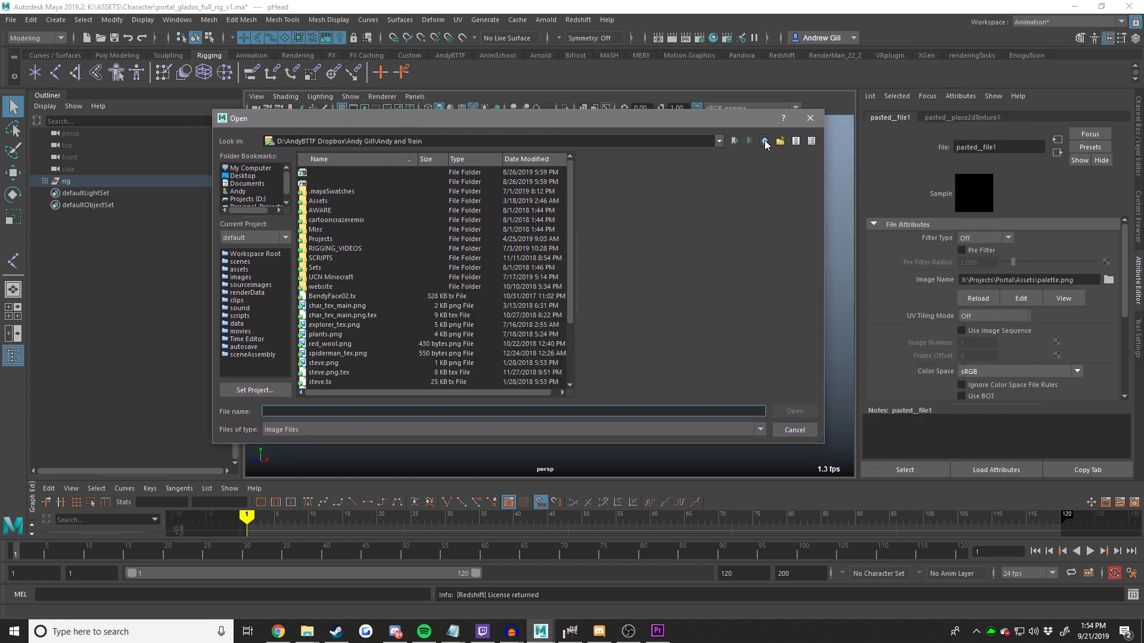
pyautogui.doubleClick(317, 238)
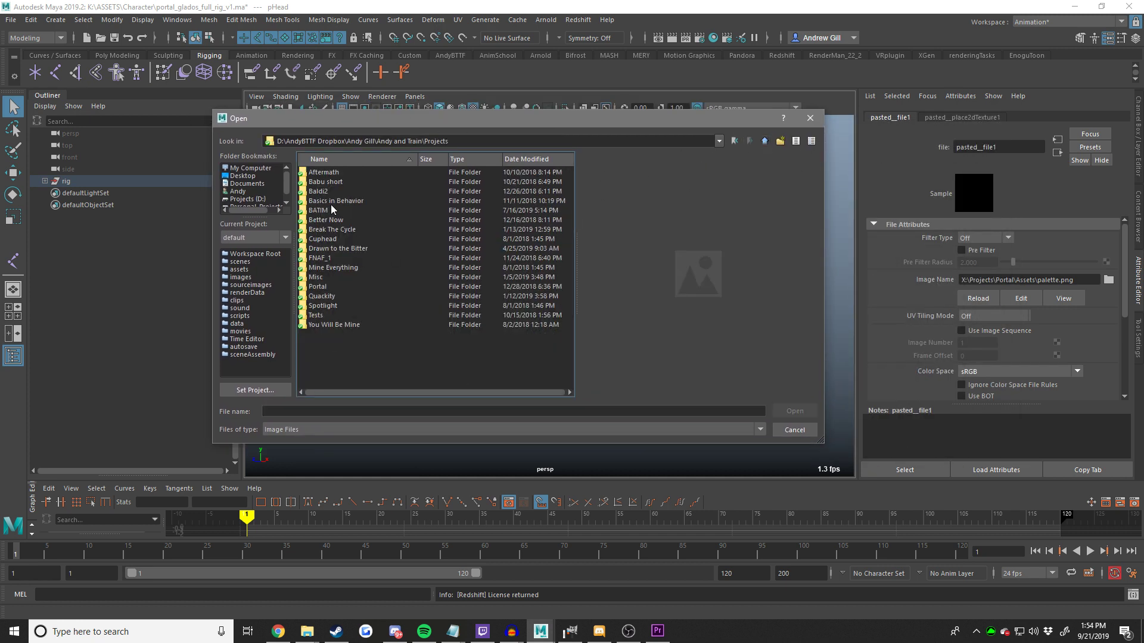
pyautogui.doubleClick(331, 287)
pyautogui.doubleClick(318, 172)
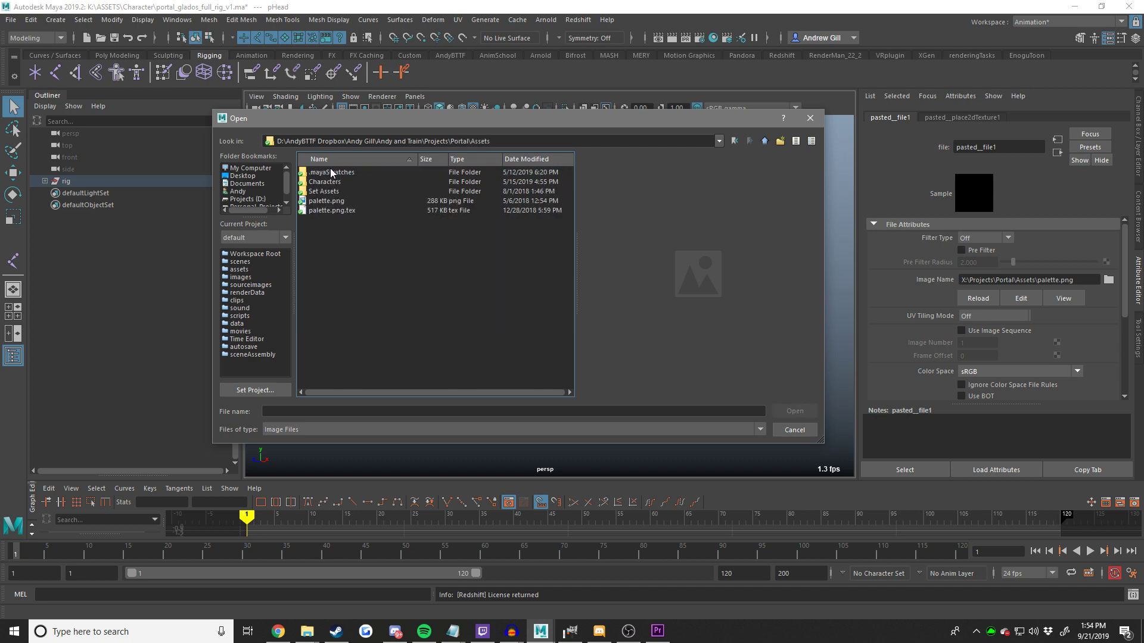
pyautogui.doubleClick(325, 201)
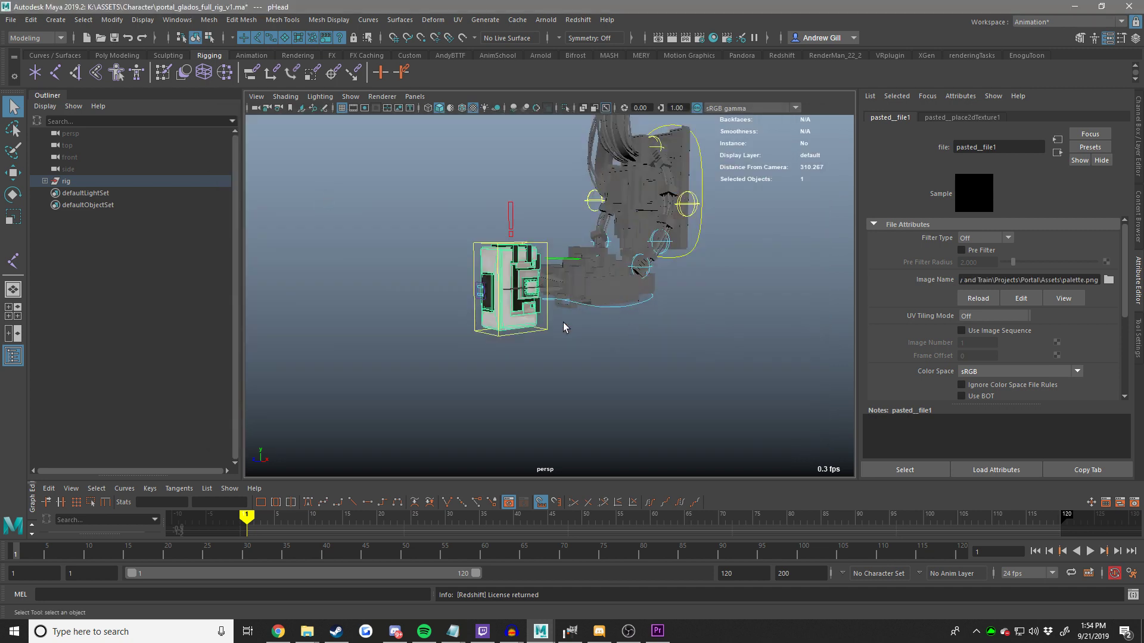
# Copy the head texture's palette.png path into the file1 color texture of the neck base's GLaDOS material, and clear the selection.
pyautogui.scroll(5, 638, 295)
pyautogui.press('super')
pyautogui.click(624, 283)
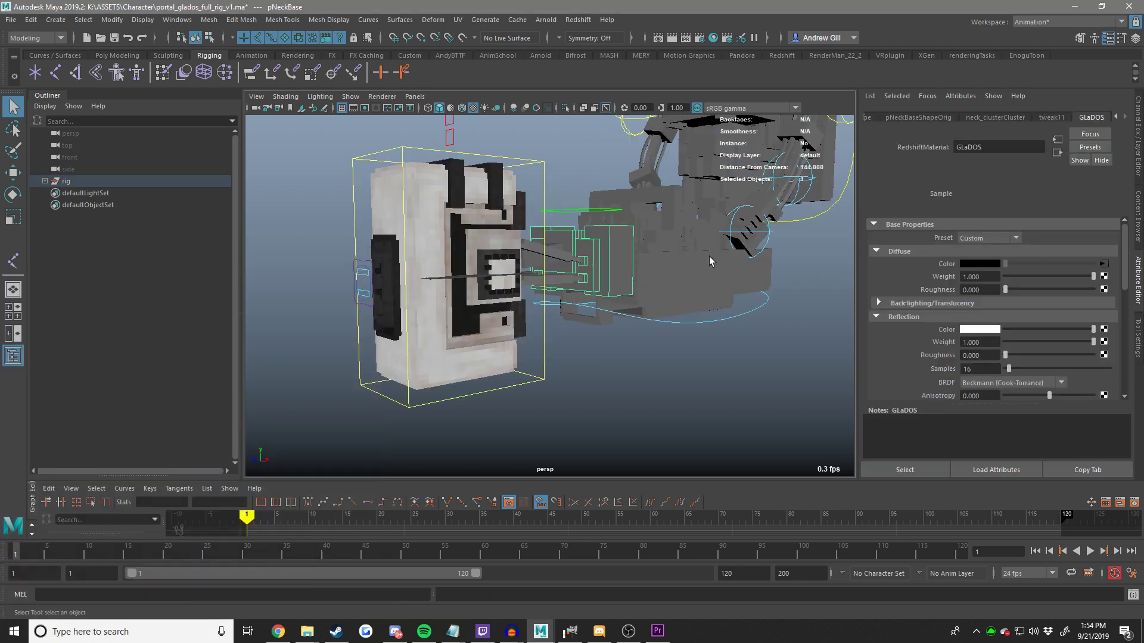
pyautogui.click(1104, 265)
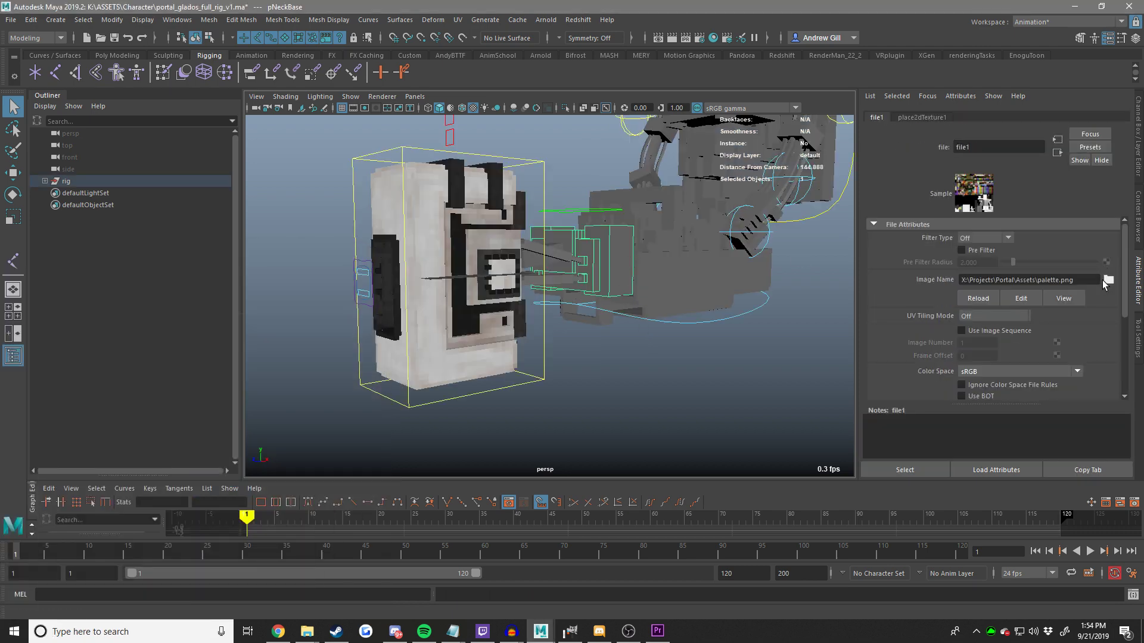
pyautogui.click(475, 321)
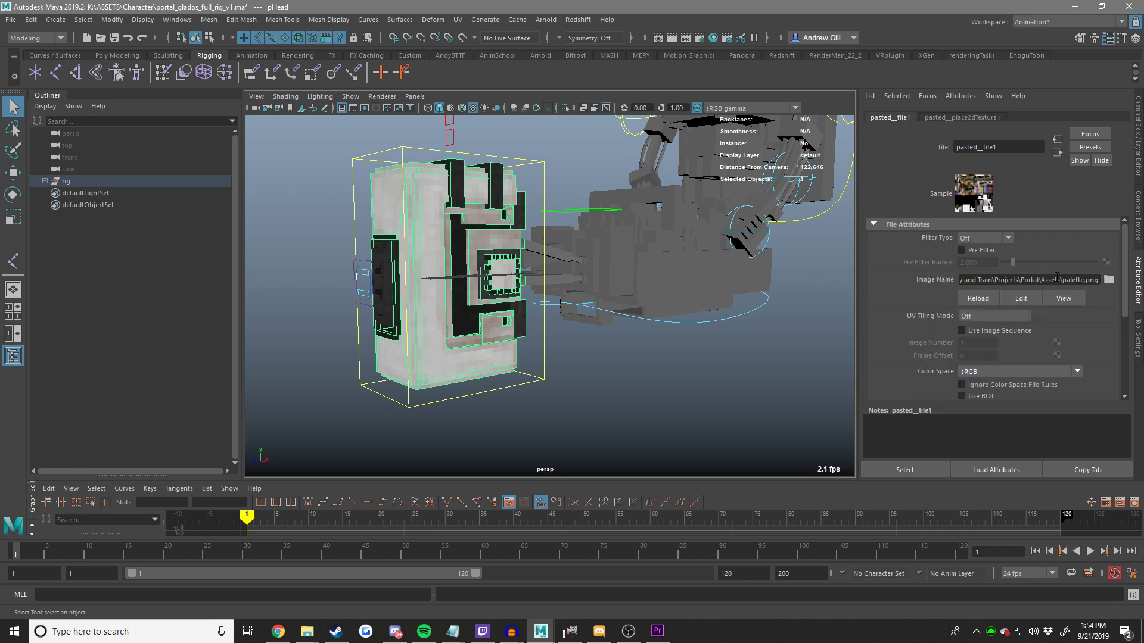
pyautogui.click(599, 272)
pyautogui.click(1104, 265)
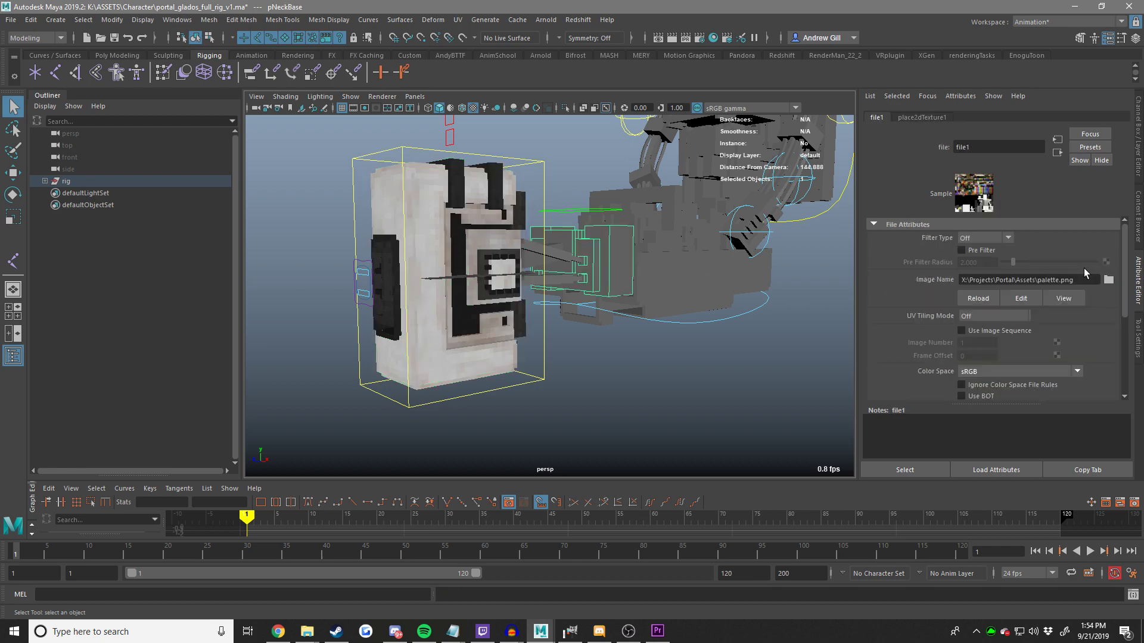
pyautogui.hotkey('ctrl', 'v')
pyautogui.press('Return')
pyautogui.scroll(-5, 628, 336)
pyautogui.click(627, 336)
# Try rotating head_CTRL and neck_CTRL on the GLaDOS rig, and undo the rotations.
pyautogui.keyDown('alt'); pyautogui.moveTo(464, 268); pyautogui.dragTo(412, 305); pyautogui.keyUp('alt')
pyautogui.keyDown('alt'); pyautogui.moveTo(631, 316); pyautogui.dragTo(499, 296, button='middle'); pyautogui.keyUp('alt')
pyautogui.scroll(5, 499, 296)
pyautogui.click(499, 217)
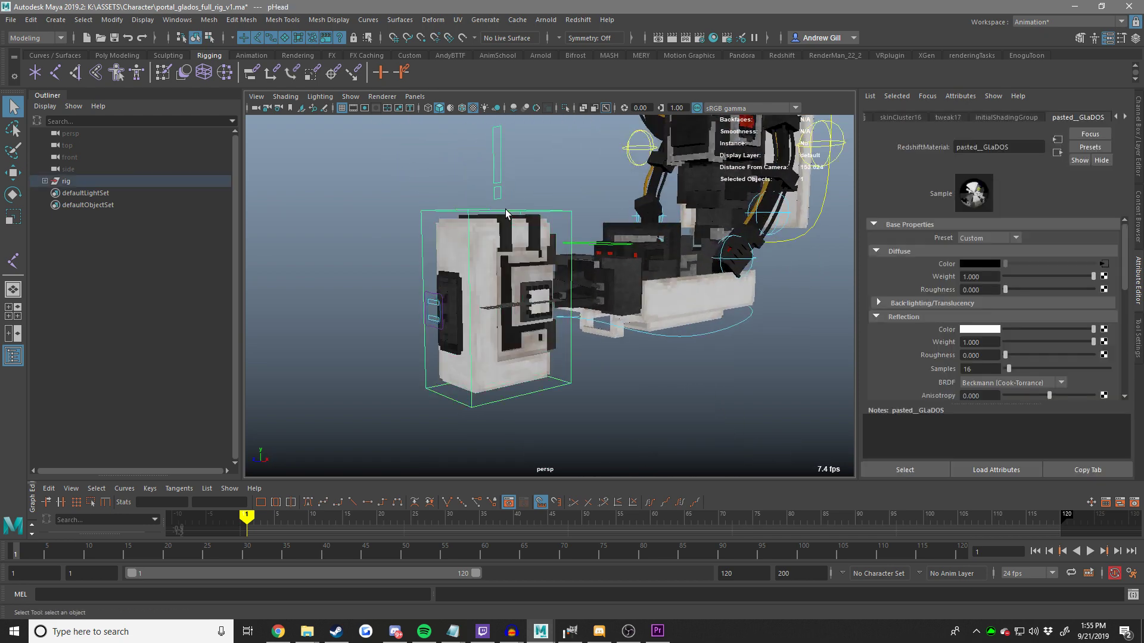
pyautogui.press('f')
pyautogui.press('e')
pyautogui.keyDown('alt'); pyautogui.moveTo(566, 299); pyautogui.dragTo(560, 271); pyautogui.keyUp('alt')
pyautogui.press('w')
pyautogui.click(560, 271)
pyautogui.press('e')
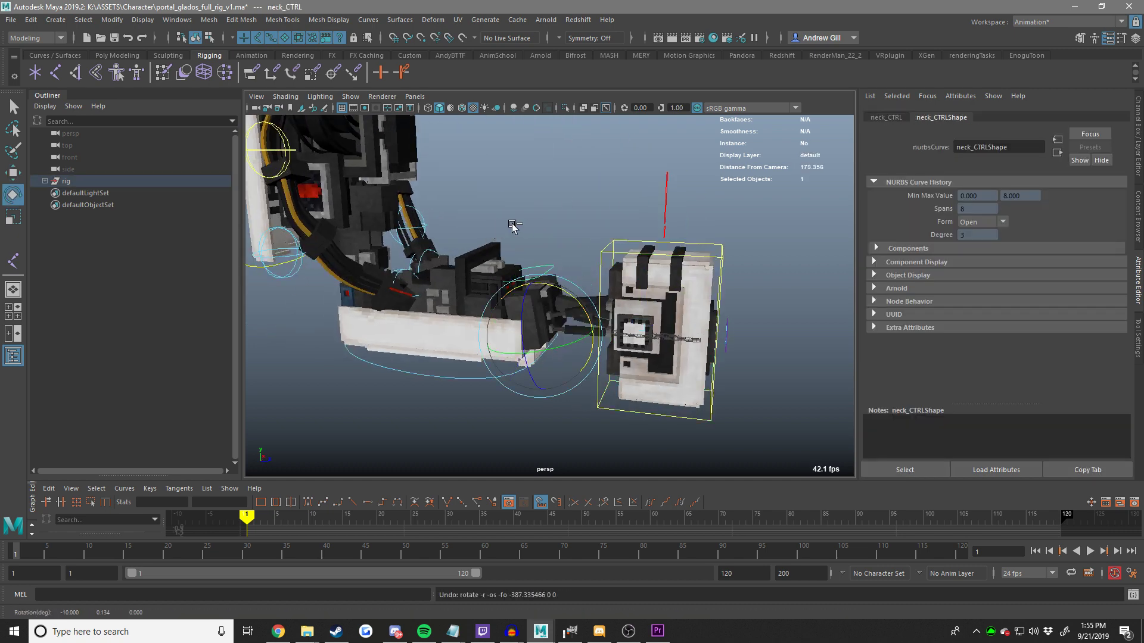
pyautogui.keyDown('alt'); pyautogui.moveTo(512, 228); pyautogui.dragTo(687, 200); pyautogui.keyUp('alt')
pyautogui.click(686, 200)
# Try rotating lowerBody_fk_CTRL beneath the white lower body plate, and undo the change.
pyautogui.click(561, 357)
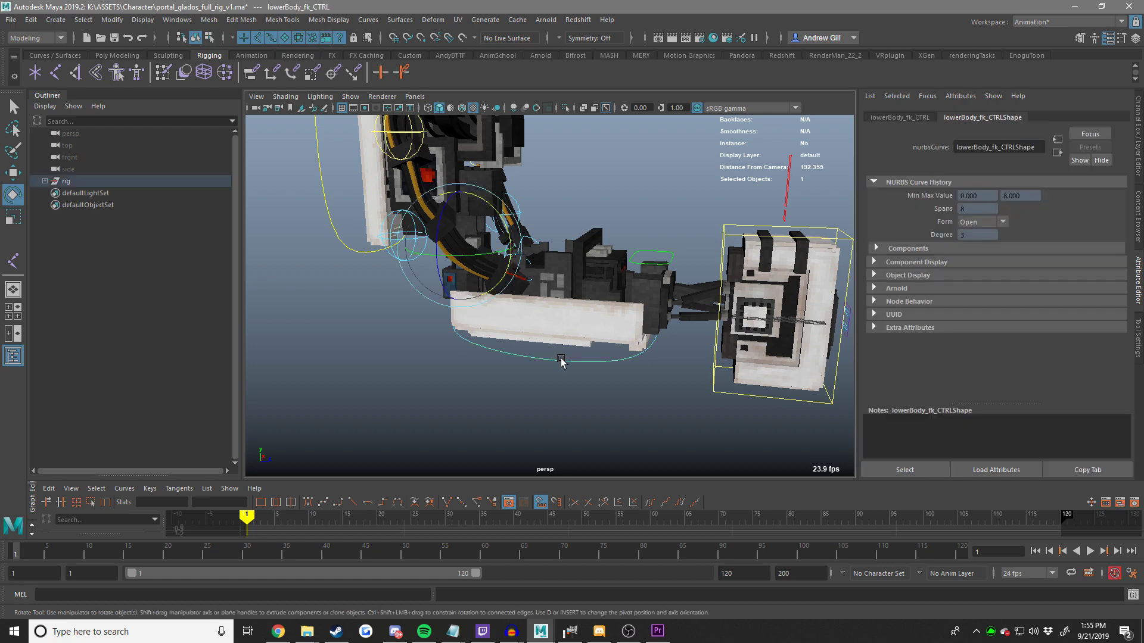
pyautogui.keyDown('alt'); pyautogui.moveTo(562, 357); pyautogui.dragTo(622, 283); pyautogui.keyUp('alt')
pyautogui.press('w')
pyautogui.click(547, 290)
pyautogui.press('e')
pyautogui.press('w')
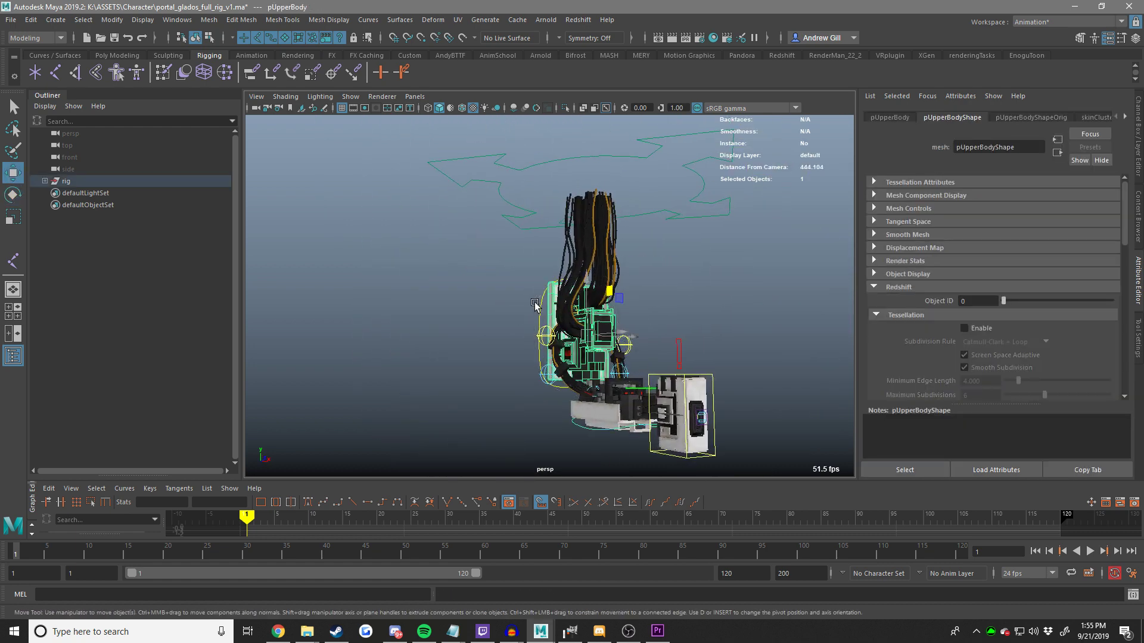
# Rotate the upper body control and lowerBody_fk_CTRL to bend GLaDOS's body into an upward curl.
pyautogui.click(536, 303)
pyautogui.click(542, 303)
pyautogui.press('e')
pyautogui.moveTo(543, 304); pyautogui.dragTo(619, 283)
pyautogui.press('w')
pyautogui.click(707, 345)
pyautogui.press('e')
pyautogui.moveTo(709, 365); pyautogui.dragTo(775, 344)
pyautogui.press('w')
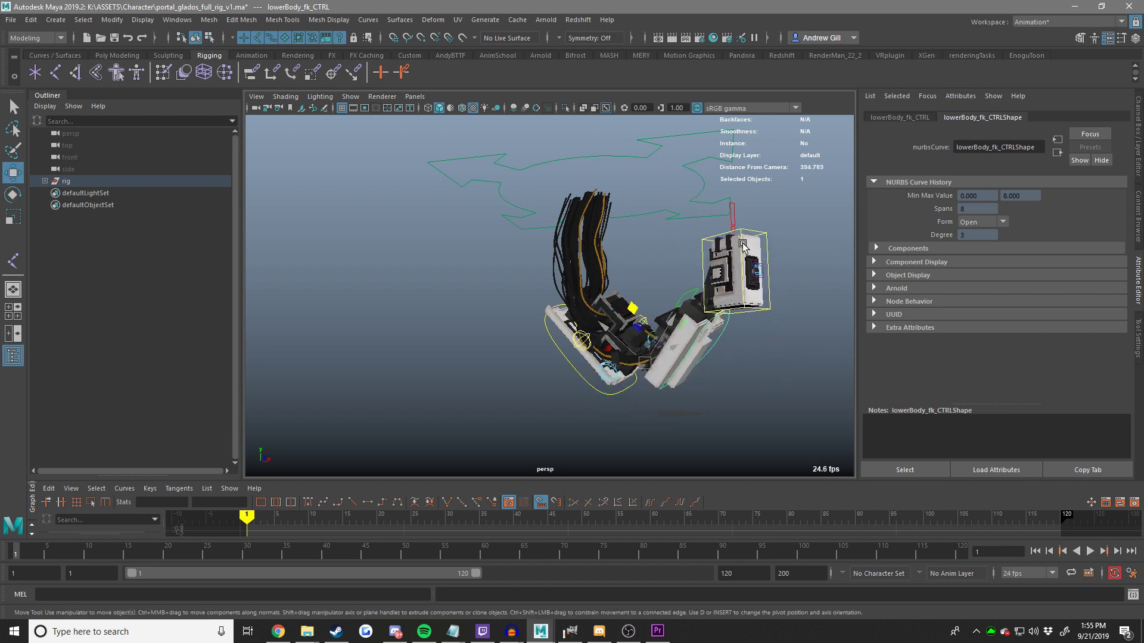
# Rotate head_CTRL to tilt GLaDOS's head at the end of the curled body.
pyautogui.click(742, 231)
pyautogui.press('e')
pyautogui.moveTo(746, 265); pyautogui.dragTo(760, 286)
pyautogui.press('w')
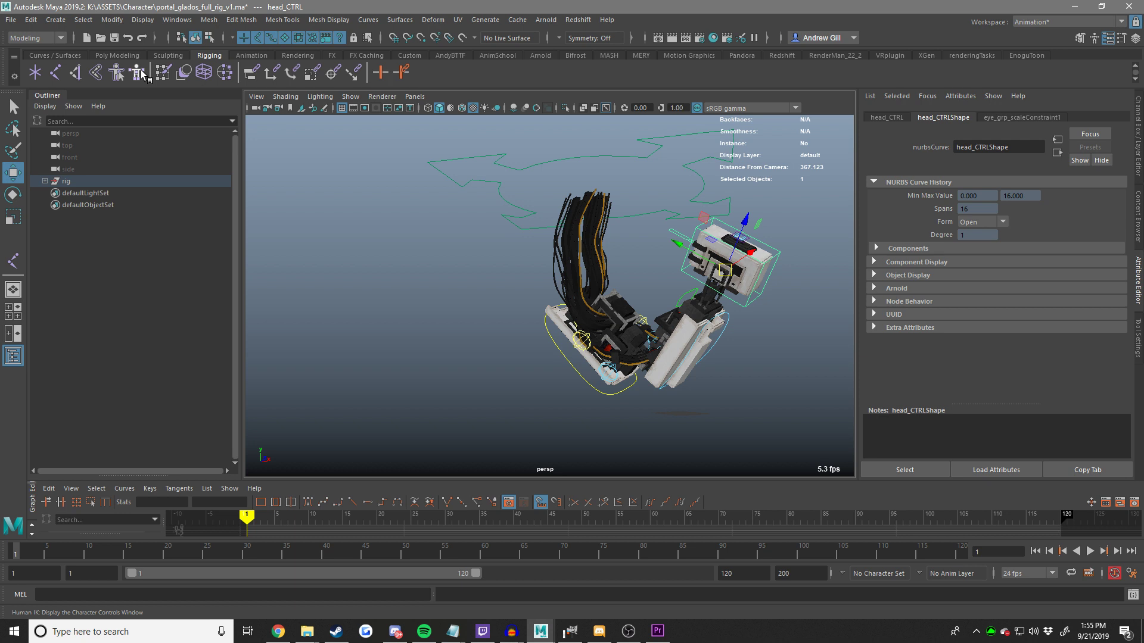
# Open the recent file portal_gun_PROP.ma without saving the changes to the GLaDOS rig.
pyautogui.click(11, 20)
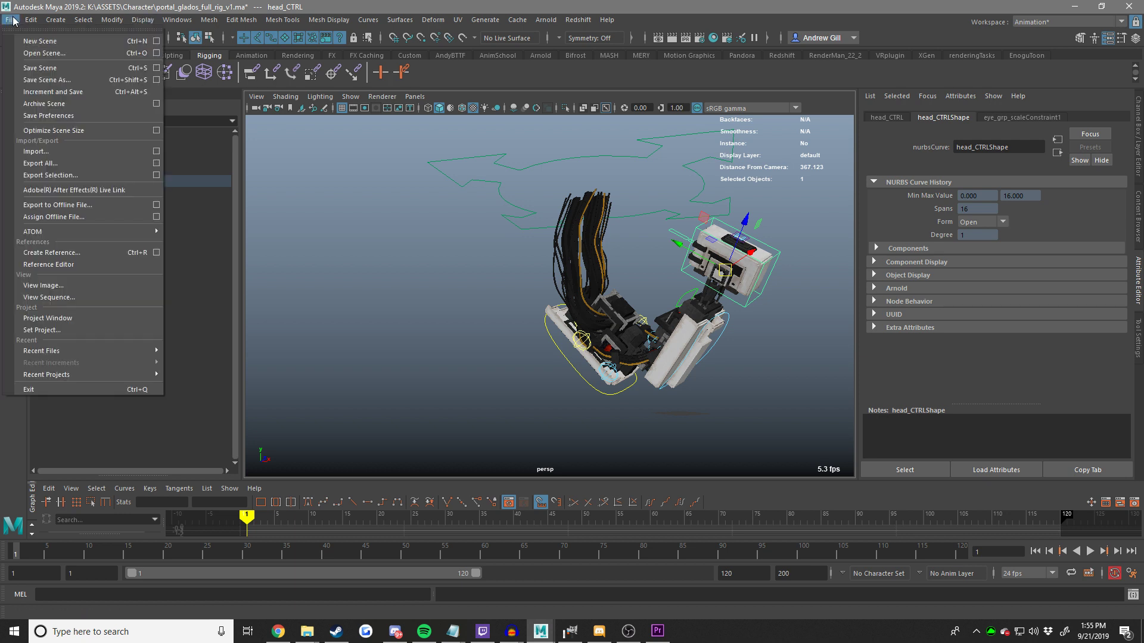
pyautogui.moveTo(92, 350)
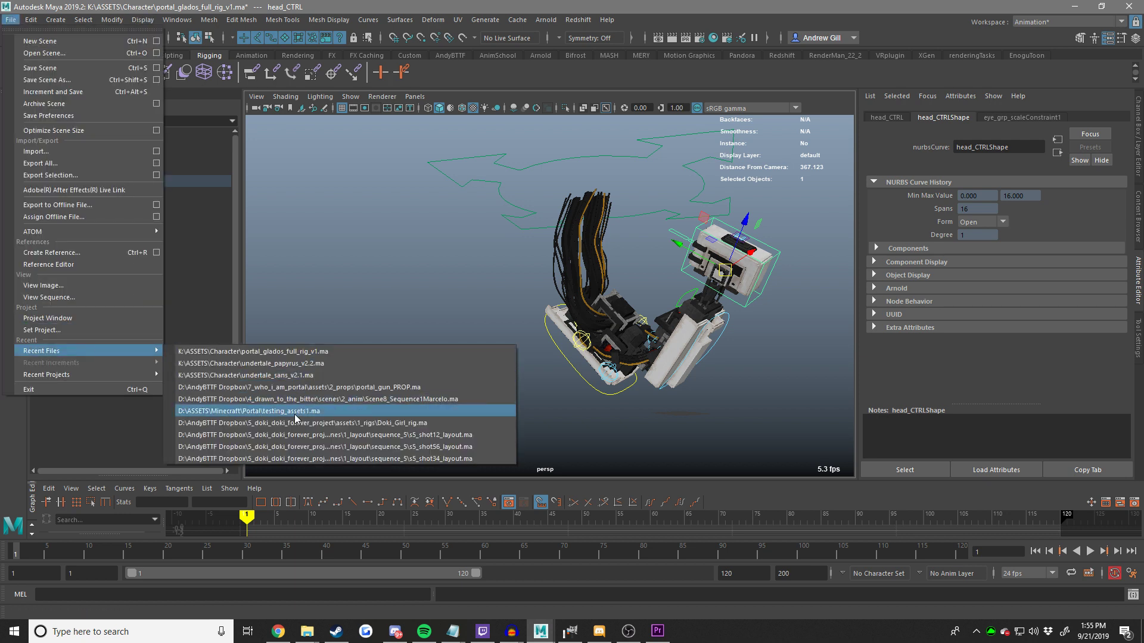
pyautogui.click(333, 387)
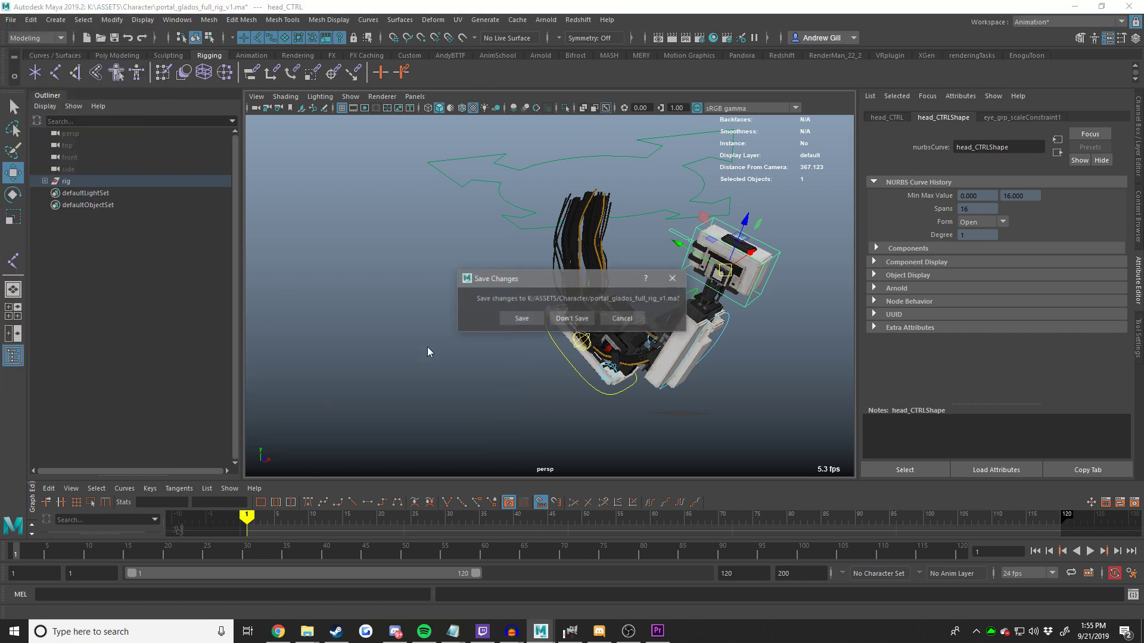
pyautogui.click(570, 319)
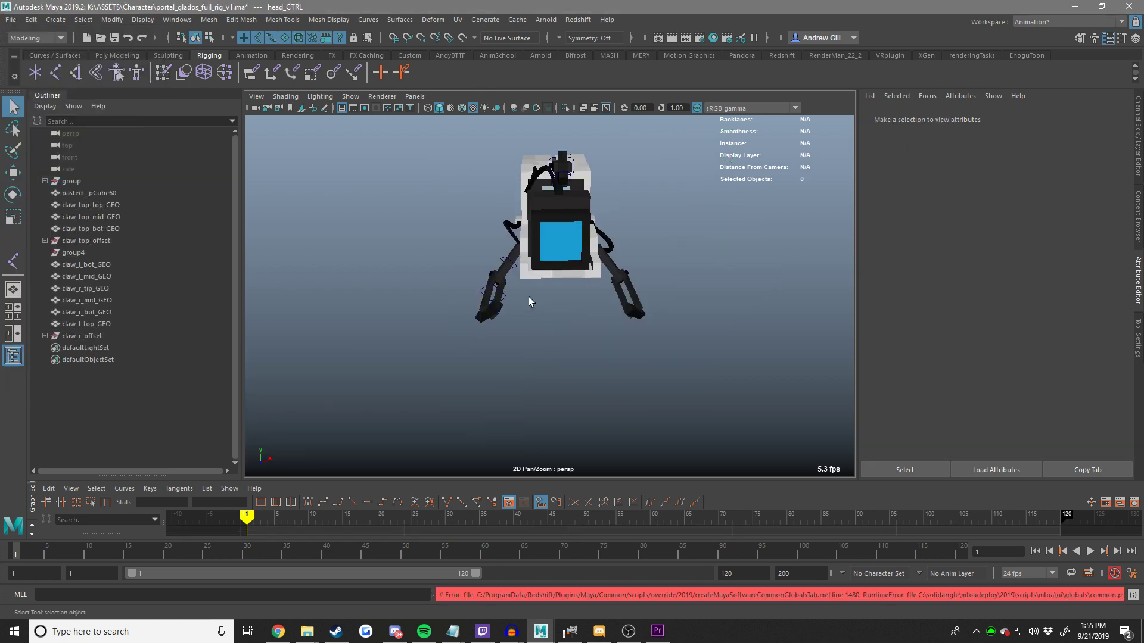
# Try rotating claw_r_bot_CON on the portal gun's right claw.
pyautogui.keyDown('alt'); pyautogui.moveTo(528, 298); pyautogui.dragTo(612, 333); pyautogui.keyUp('alt')
pyautogui.scroll(5, 596, 337)
pyautogui.keyDown('alt'); pyautogui.moveTo(506, 316); pyautogui.dragTo(592, 373); pyautogui.keyUp('alt')
pyautogui.scroll(-4, 580, 314)
pyautogui.click(579, 391)
pyautogui.press('f')
pyautogui.press('e')
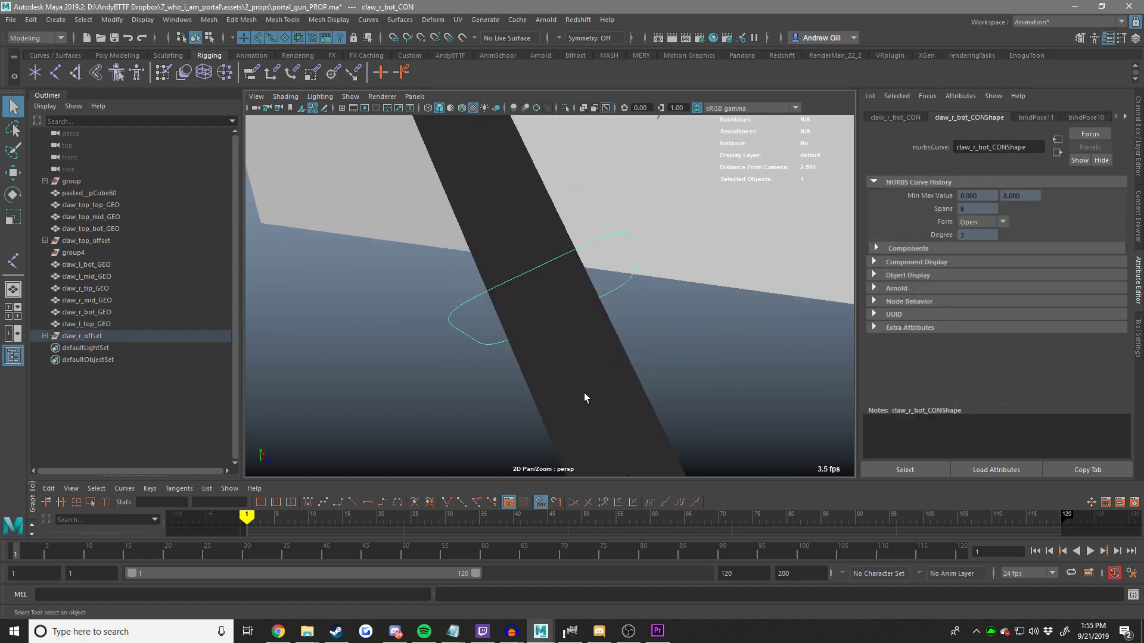
pyautogui.keyDown('alt'); pyautogui.moveTo(533, 233); pyautogui.dragTo(442, 243); pyautogui.keyUp('alt')
pyautogui.scroll(-6, 444, 244)
pyautogui.moveTo(499, 302); pyautogui.dragTo(664, 349)
pyautogui.keyDown('alt'); pyautogui.moveTo(694, 352); pyautogui.dragTo(538, 286); pyautogui.keyUp('alt')
pyautogui.press('w')
pyautogui.keyDown('alt'); pyautogui.moveTo(662, 299); pyautogui.dragTo(592, 307); pyautogui.keyUp('alt')
pyautogui.scroll(-3, 591, 306)
pyautogui.keyDown('alt'); pyautogui.moveTo(415, 322); pyautogui.dragTo(505, 329); pyautogui.keyUp('alt')
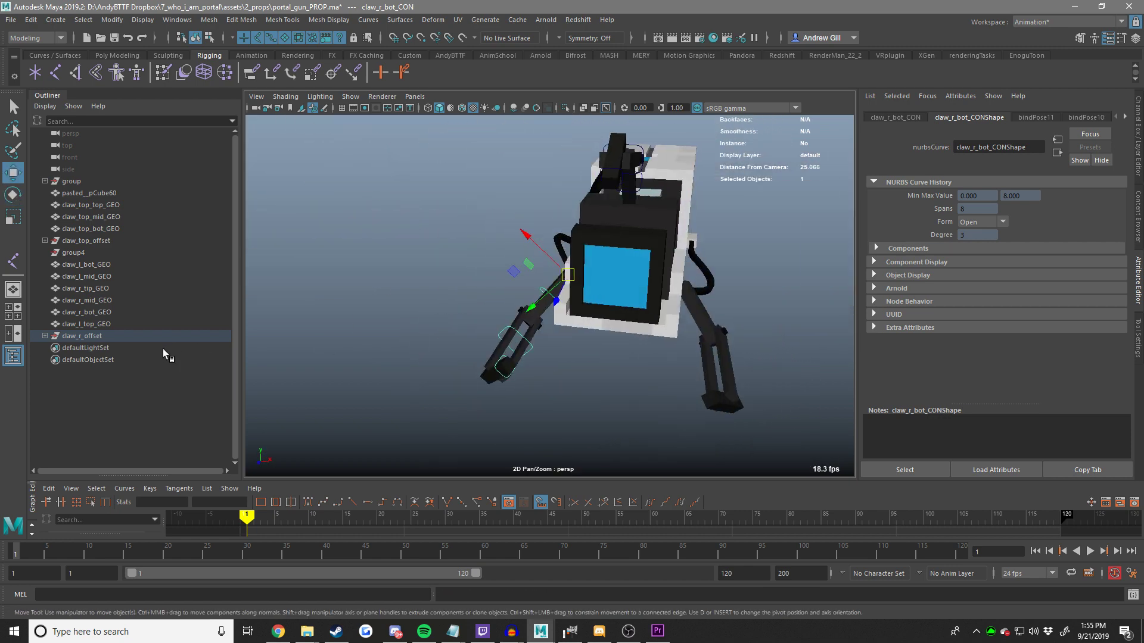
# Try moving claw_r_offset away from the gun, and undo the move.
pyautogui.click(107, 337)
pyautogui.keyDown('alt'); pyautogui.moveTo(346, 321); pyautogui.dragTo(301, 287); pyautogui.keyUp('alt')
pyautogui.hotkey('ctrl', 'z')
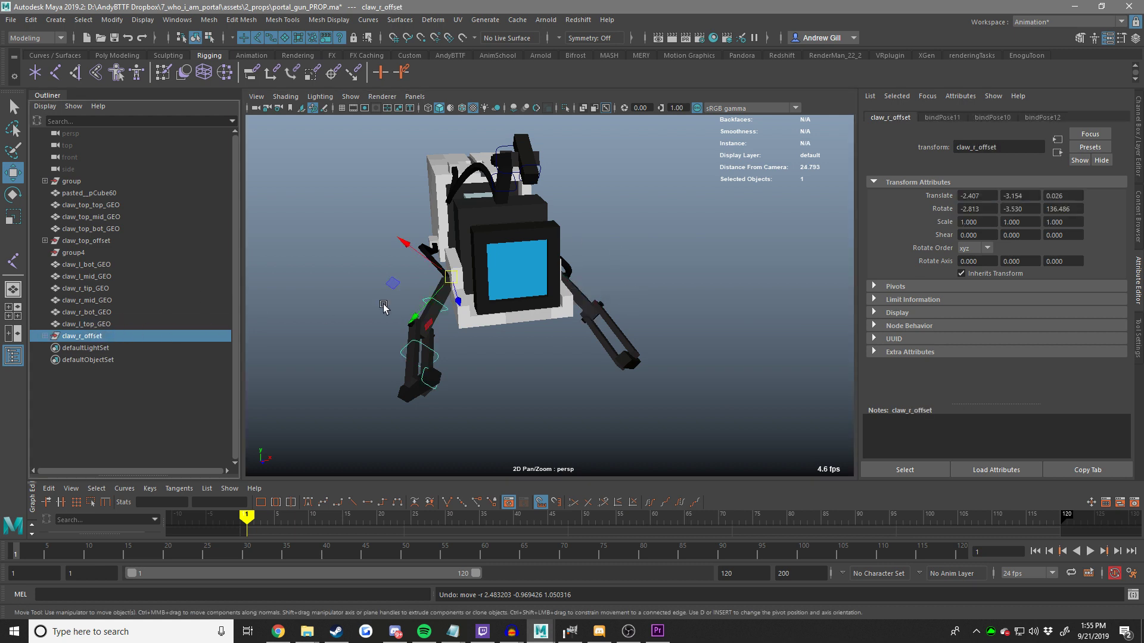
# Select the claw_r_mid_GEO, claw_r_bot_GEO and claw_l_top_GEO meshes to identify their claw segments.
pyautogui.click(120, 315)
pyautogui.click(98, 320)
pyautogui.keyDown('shift'); pyautogui.click(103, 301); pyautogui.keyUp('shift')
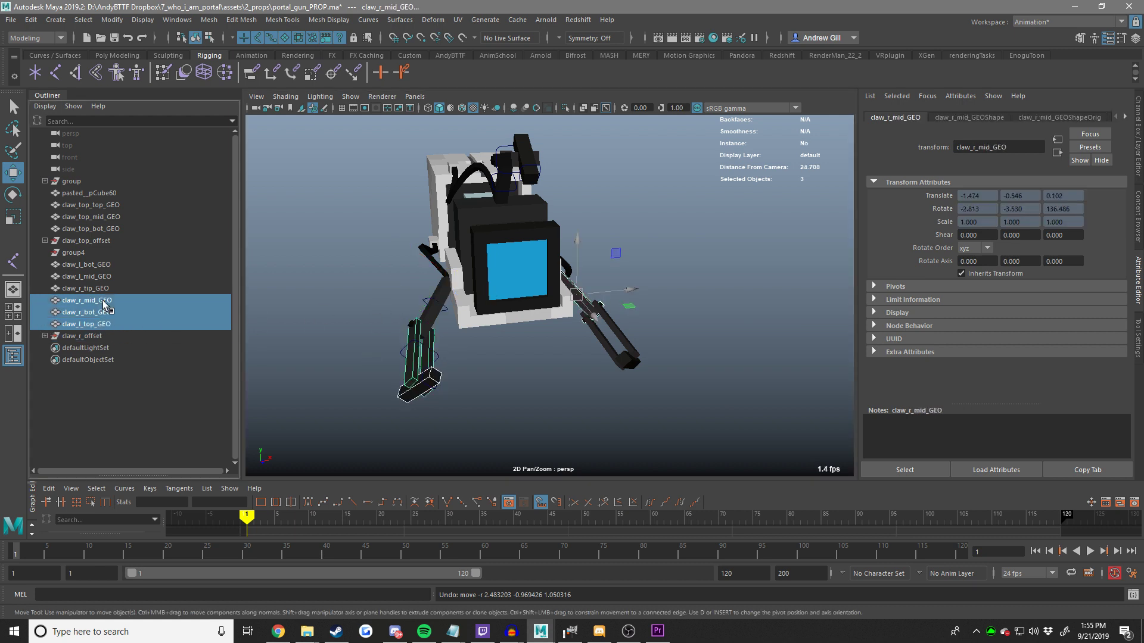
pyautogui.click(102, 302)
pyautogui.moveTo(99, 316); pyautogui.dragTo(96, 325)
pyautogui.click(100, 314)
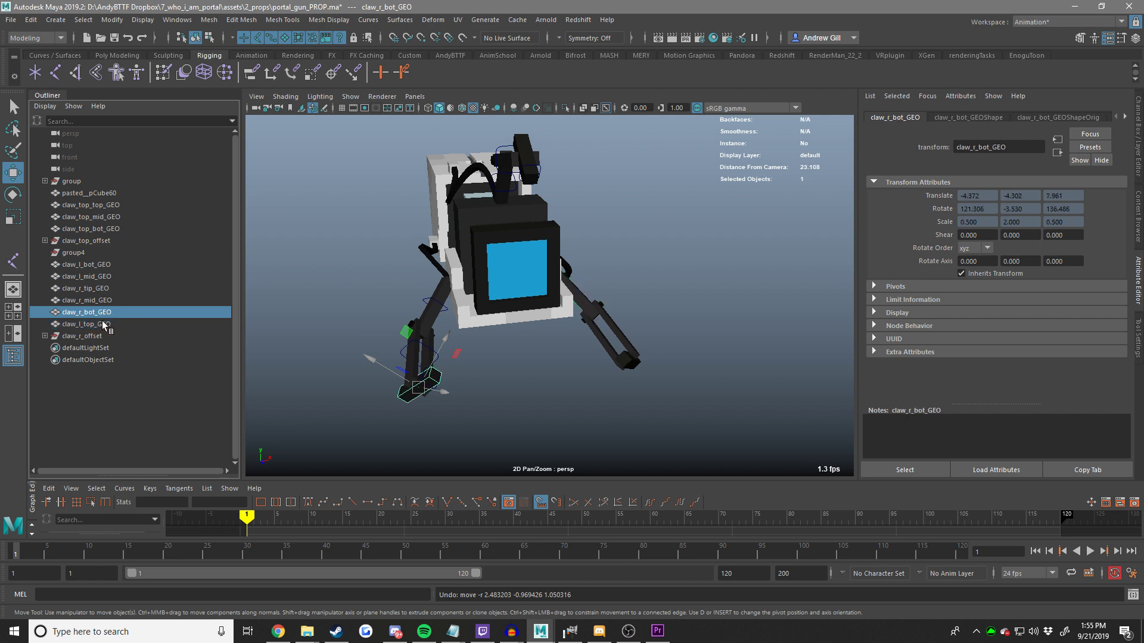
# Order the left claw meshes below group4 as top, mid and bot, and rename claw_l_top_GEO as claw_l_tip_GEO.
pyautogui.click(102, 322)
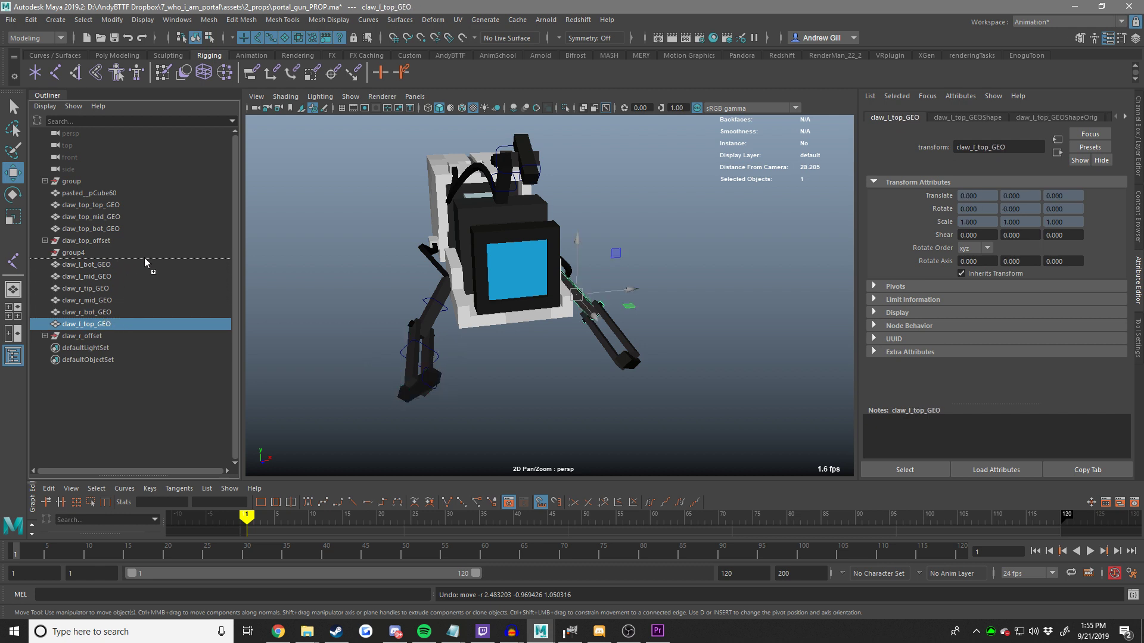
pyautogui.moveTo(144, 261); pyautogui.dragTo(142, 263, button='middle')
pyautogui.click(113, 277)
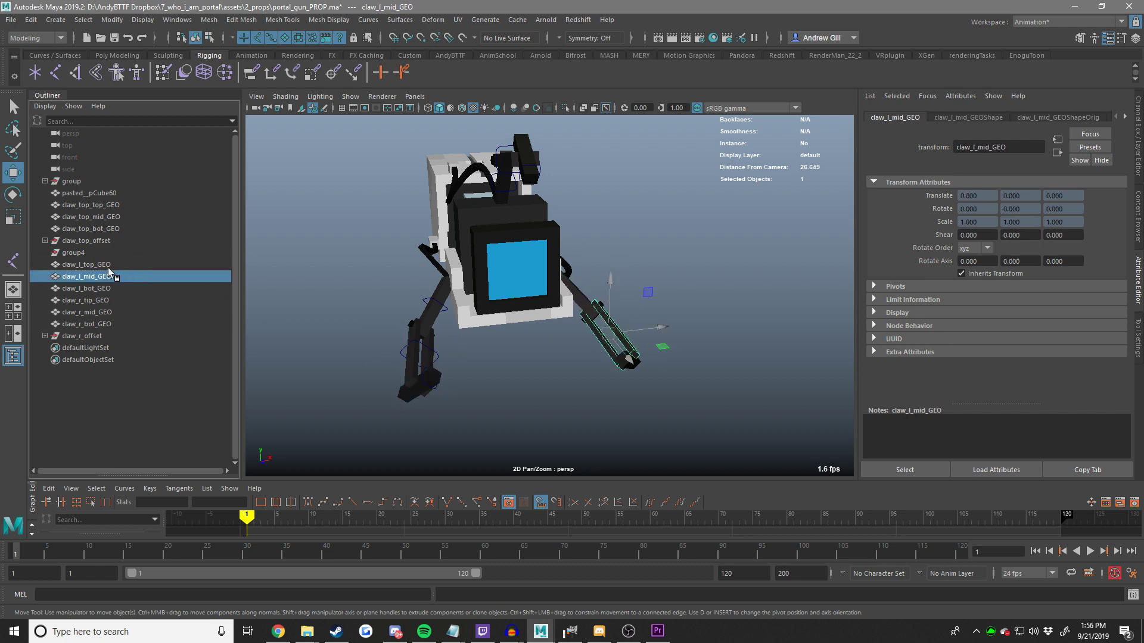
pyautogui.doubleClick(87, 264)
pyautogui.press('Return')
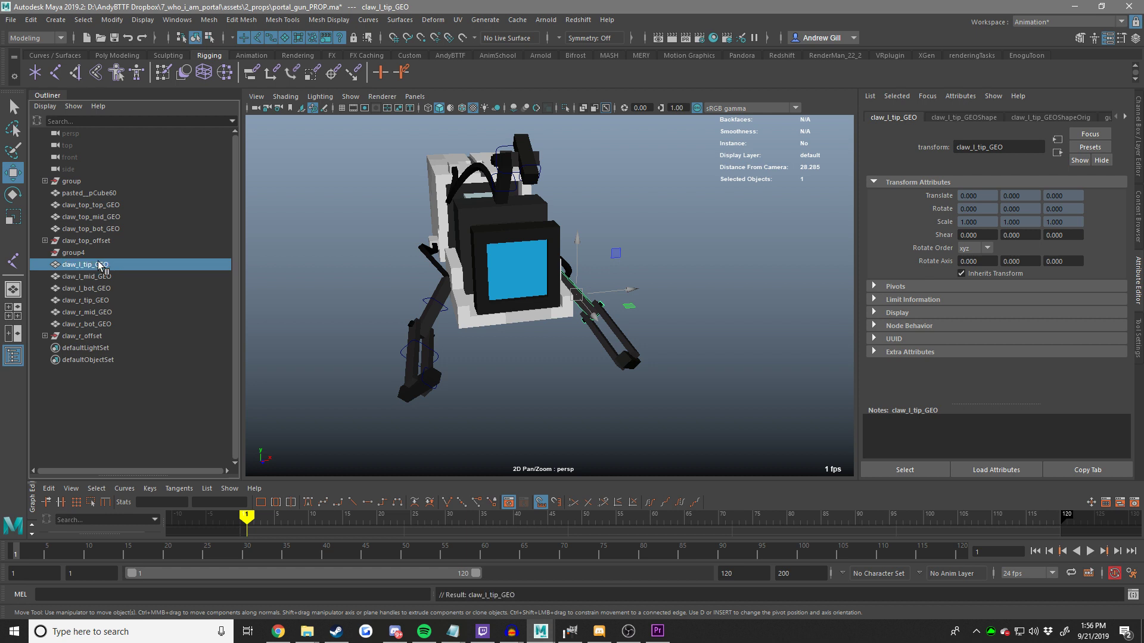
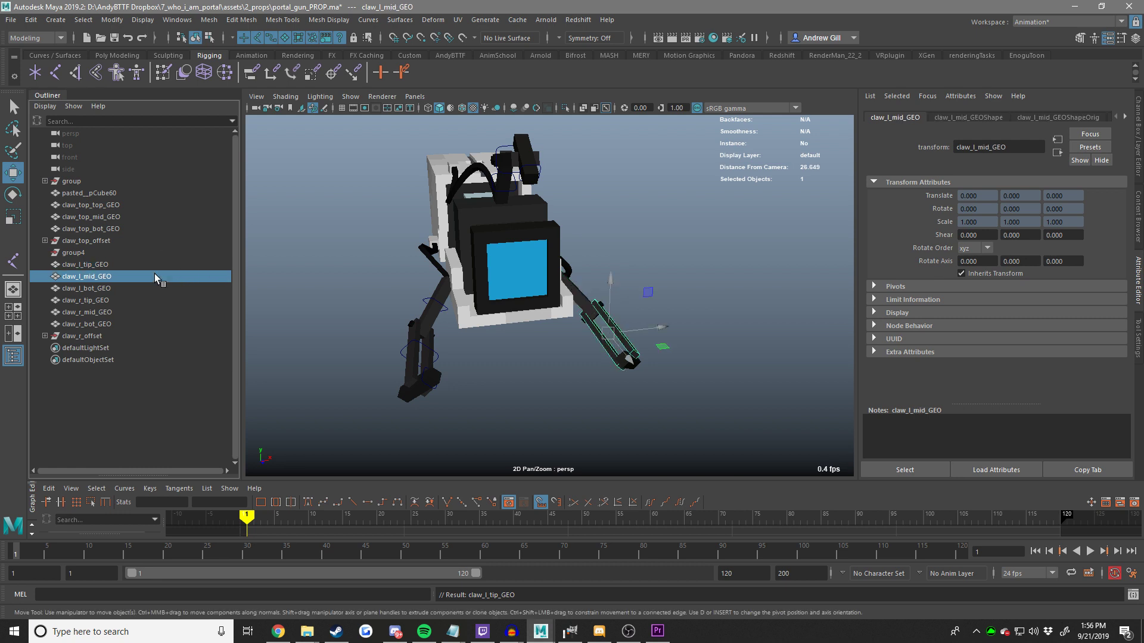
# Swap the names of the left claw's upper and end meshes to claw_l_bot_GEO and claw_l_tip_GEO, without number suffixes.
pyautogui.click(133, 288)
pyautogui.keyDown('alt'); pyautogui.moveTo(501, 340); pyautogui.dragTo(471, 200); pyautogui.keyUp('alt')
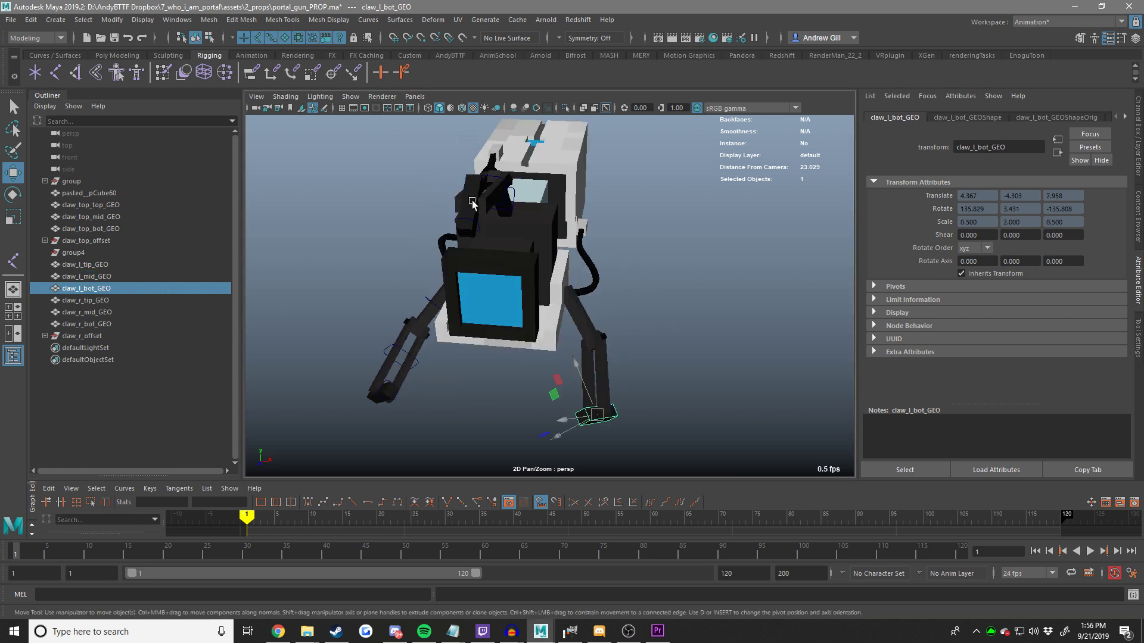
pyautogui.hotkey('ctrl', 'z')
pyautogui.doubleClick(101, 277)
pyautogui.doubleClick(100, 287)
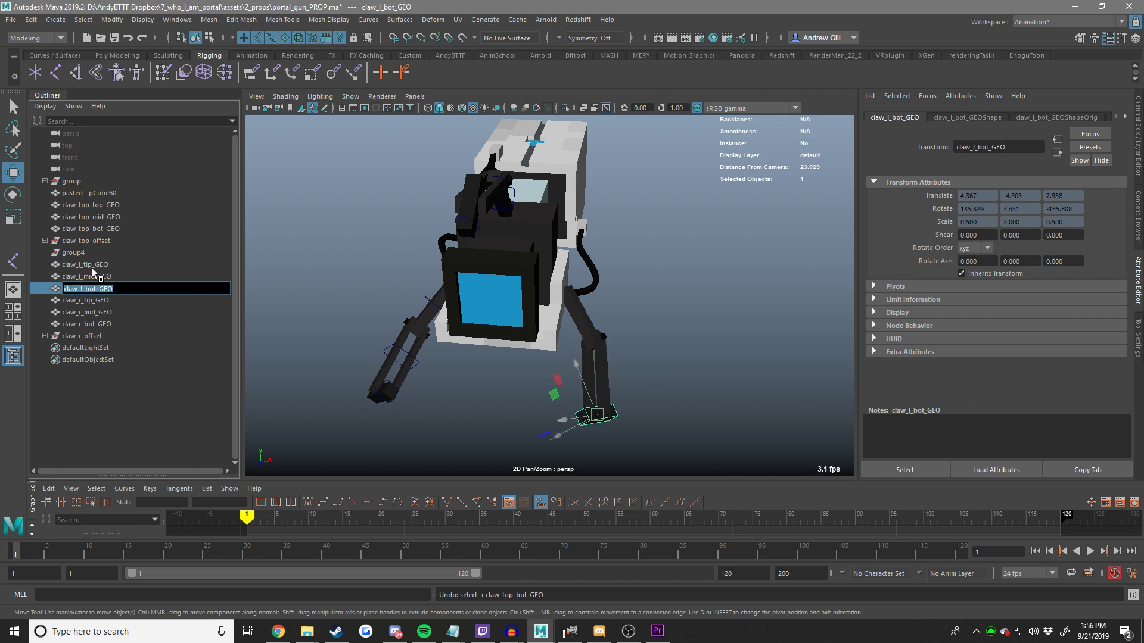
pyautogui.doubleClick(96, 265)
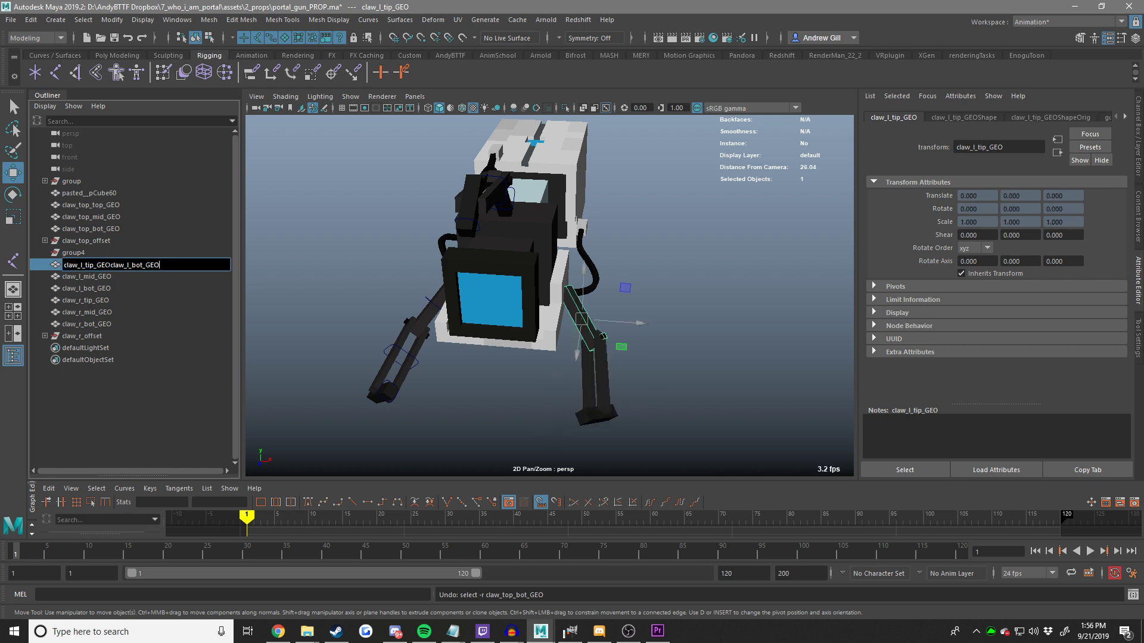
pyautogui.hotkey('ctrl', 'x')
pyautogui.doubleClick(103, 290)
pyautogui.hotkey('ctrl', 'v')
pyautogui.click(120, 272)
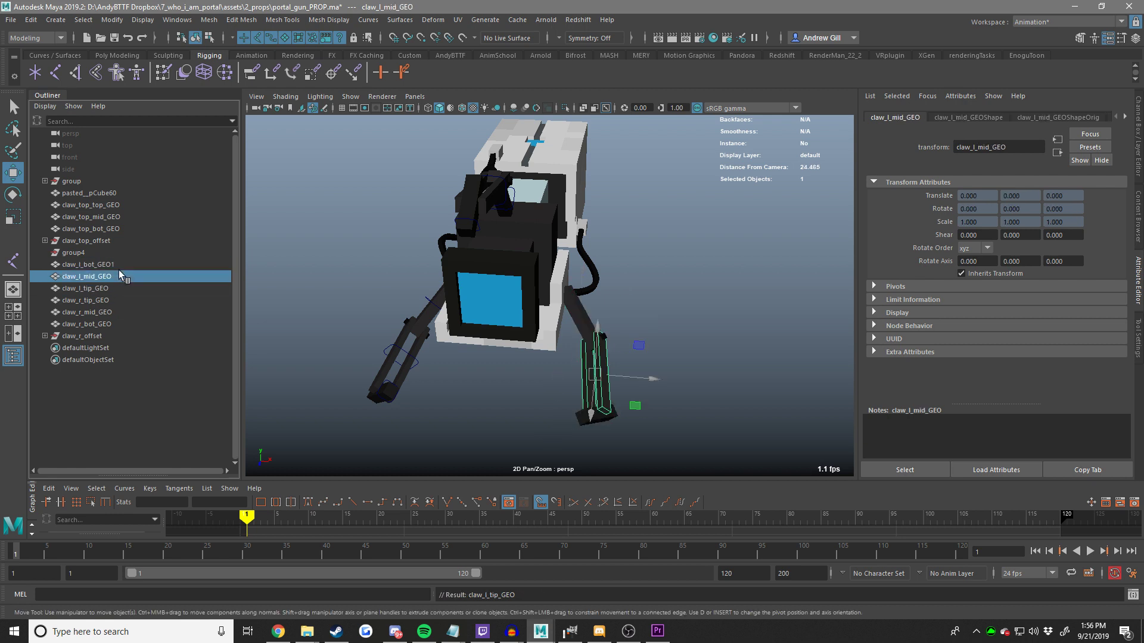
pyautogui.click(117, 255)
pyautogui.doubleClick(108, 265)
# Swap the right claw's mesh names so the upper segment is a bot mesh and the end segment is claw_r_tip_GEO.
pyautogui.click(284, 325)
pyautogui.keyDown('alt'); pyautogui.moveTo(283, 325); pyautogui.dragTo(357, 310); pyautogui.keyUp('alt')
pyautogui.click(85, 325)
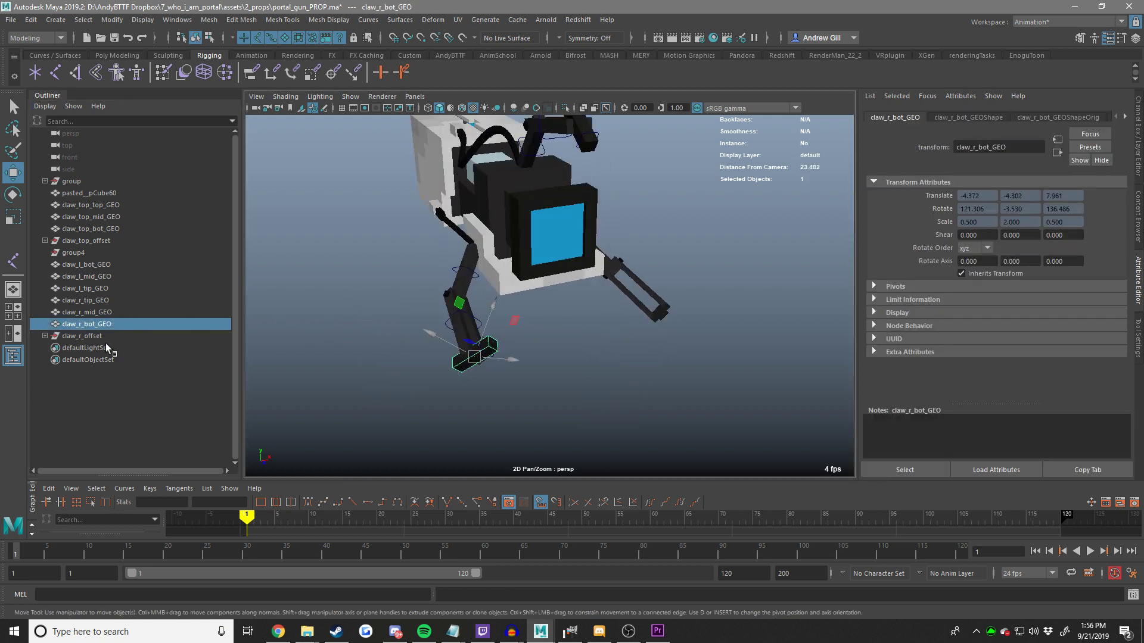
pyautogui.doubleClick(108, 300)
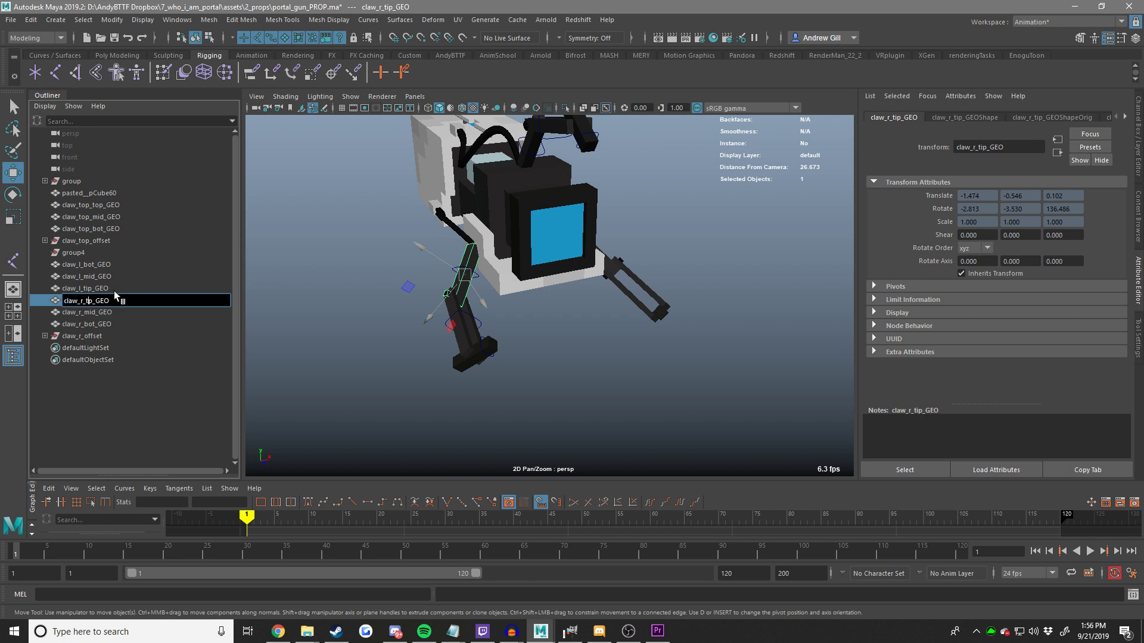
pyautogui.press('Left')
pyautogui.press('Left')
pyautogui.press('BackSpace')
pyautogui.press('Return')
pyautogui.doubleClick(111, 325)
pyautogui.write('claw_r_tip_GEO')
pyautogui.press('Return')
# Rename claw_r_bot_GEO1 as claw_r_bot_GEO and save the scene.
pyautogui.doubleClick(108, 289)
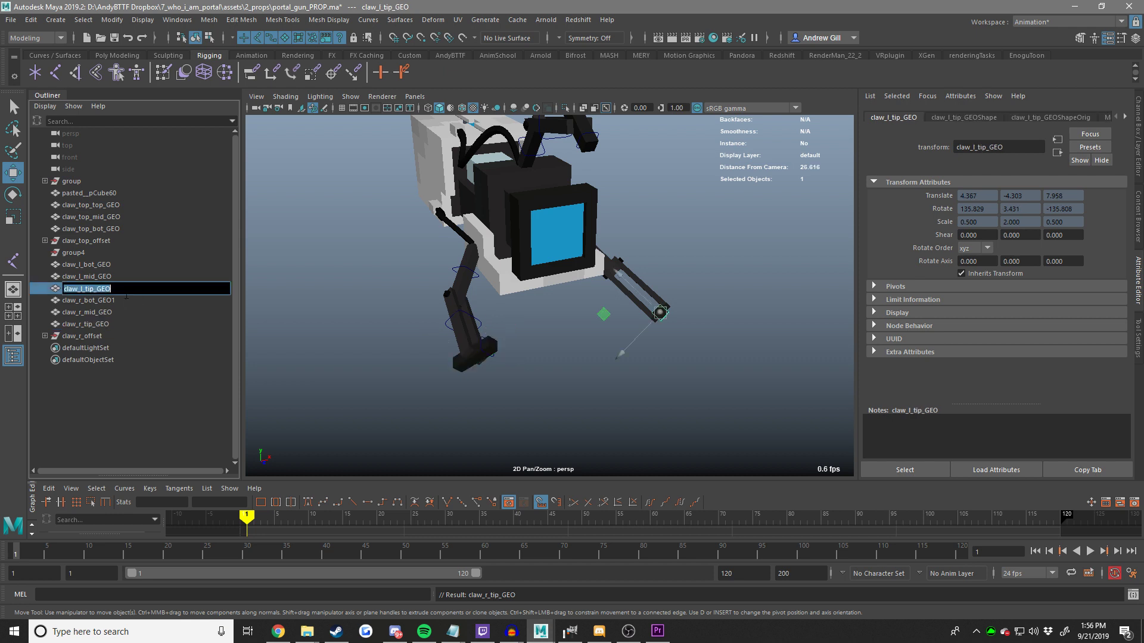
pyautogui.doubleClick(110, 301)
pyautogui.press('End')
pyautogui.press('BackSpace')
pyautogui.press('Return')
pyautogui.hotkey('ctrl', 's')
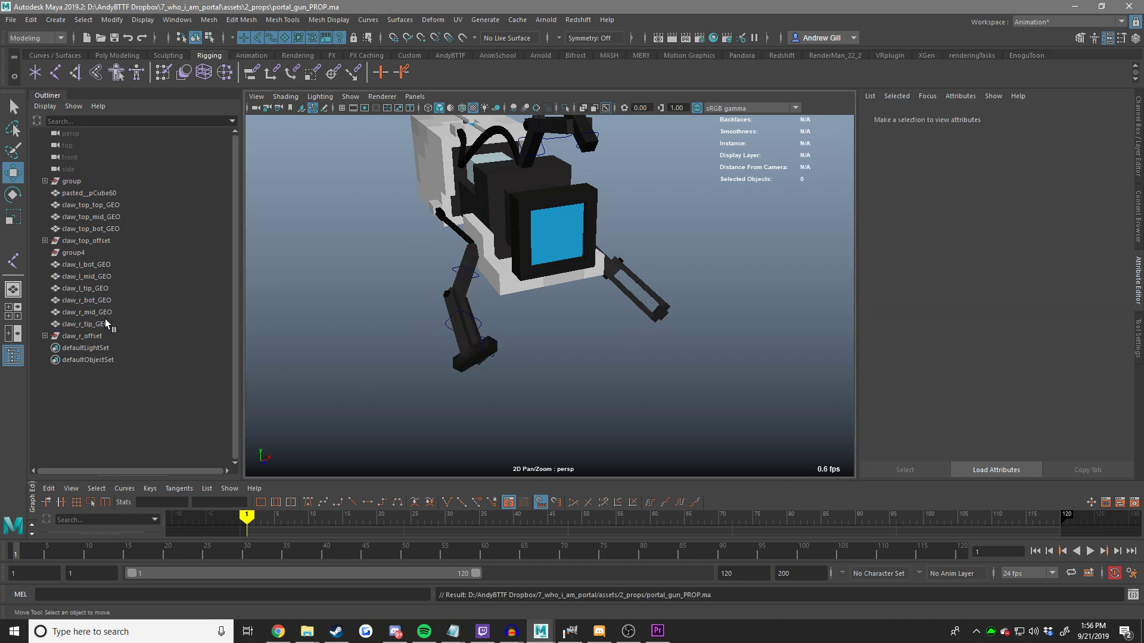
# Reorder the left and right claw meshes in the hierarchy as tip, mid and bot, and save the scene.
pyautogui.click(106, 324)
pyautogui.moveTo(108, 298); pyautogui.dragTo(114, 307, button='middle')
pyautogui.click(101, 325)
pyautogui.moveTo(115, 311); pyautogui.dragTo(106, 264)
pyautogui.click(94, 284)
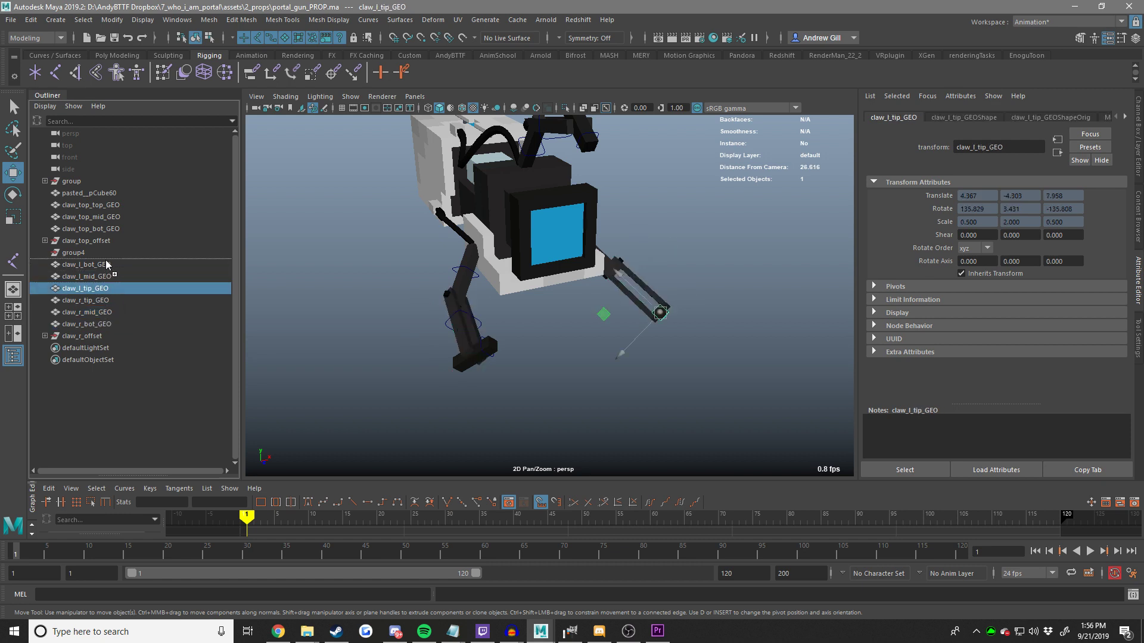
pyautogui.moveTo(106, 261); pyautogui.dragTo(110, 273, button='middle')
pyautogui.click(105, 288)
pyautogui.click(349, 336)
pyautogui.hotkey('ctrl', 's')
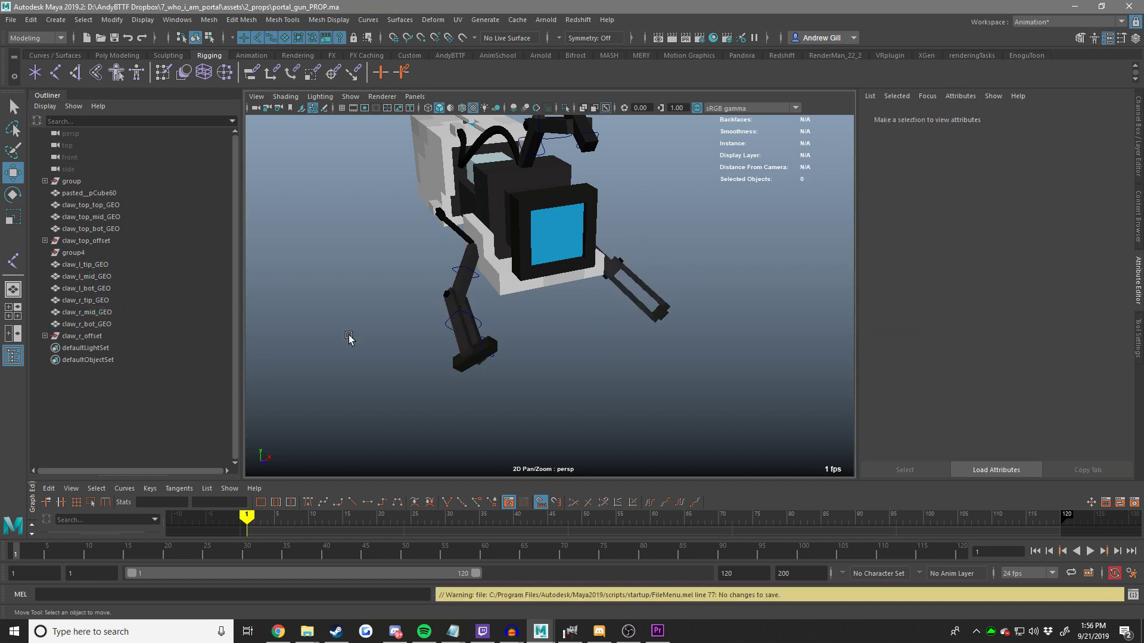
# Select the three left claw meshes together to examine the left claw.
pyautogui.scroll(-4, 373, 293)
pyautogui.keyDown('alt'); pyautogui.moveTo(373, 291); pyautogui.dragTo(348, 355, button='middle'); pyautogui.keyUp('alt')
pyautogui.hotkey('ctrl', 's')
pyautogui.keyDown('alt'); pyautogui.moveTo(615, 350); pyautogui.dragTo(603, 326, button='middle'); pyautogui.keyUp('alt')
pyautogui.scroll(5, 593, 309)
pyautogui.moveTo(563, 335); pyautogui.dragTo(617, 238)
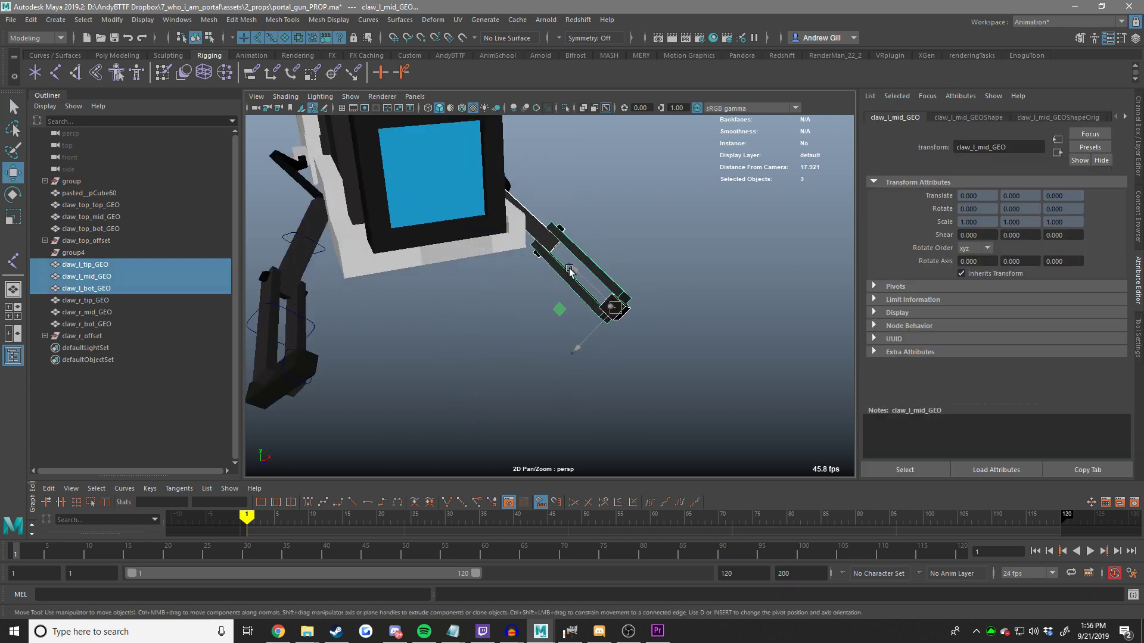
pyautogui.scroll(-3, 582, 235)
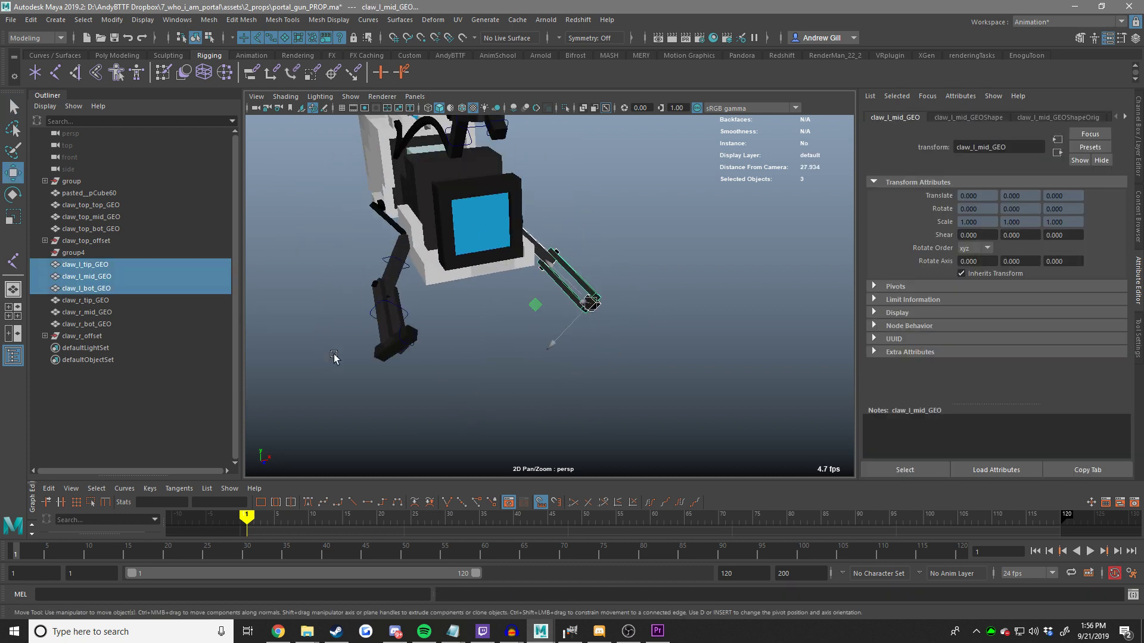
# Duplicate claw_r_tip_GEO, claw_r_mid_GEO, claw_r_bot_GEO and claw_r_offset together.
pyautogui.click(122, 339)
pyautogui.click(97, 302)
pyautogui.keyDown('shift'); pyautogui.click(89, 324); pyautogui.keyUp('shift')
pyautogui.moveTo(90, 324); pyautogui.dragTo(93, 337, button='middle')
pyautogui.hotkey('ctrl', 'z')
pyautogui.keyDown('shift'); pyautogui.click(94, 337); pyautogui.keyUp('shift')
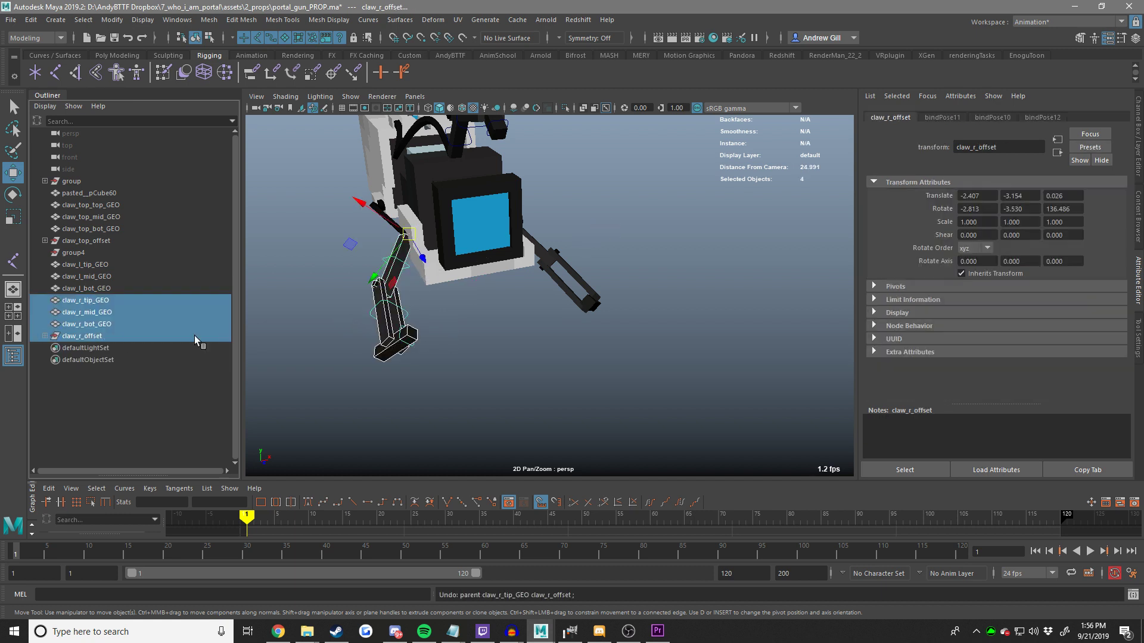
pyautogui.hotkey('ctrl', 'd')
pyautogui.keyDown('alt'); pyautogui.moveTo(429, 298); pyautogui.dragTo(245, 325); pyautogui.keyUp('alt')
pyautogui.click(117, 388)
pyautogui.doubleClick(117, 350)
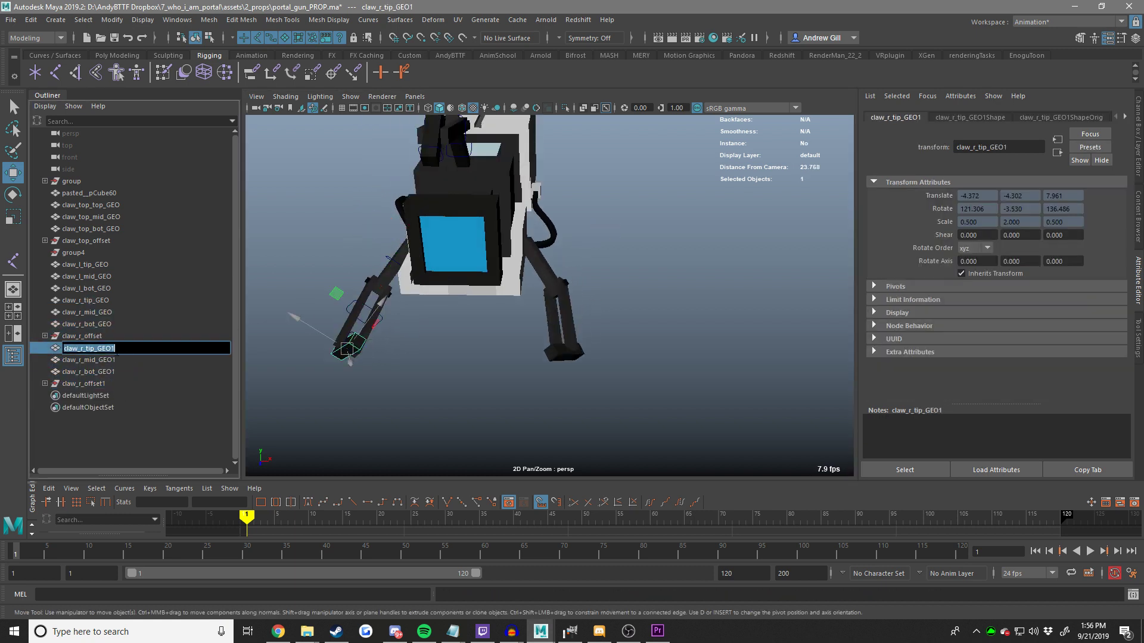
# Try deleting the three original left claw meshes, and undo the deletion.
pyautogui.click(101, 266)
pyautogui.keyDown('shift'); pyautogui.click(98, 289); pyautogui.keyUp('shift')
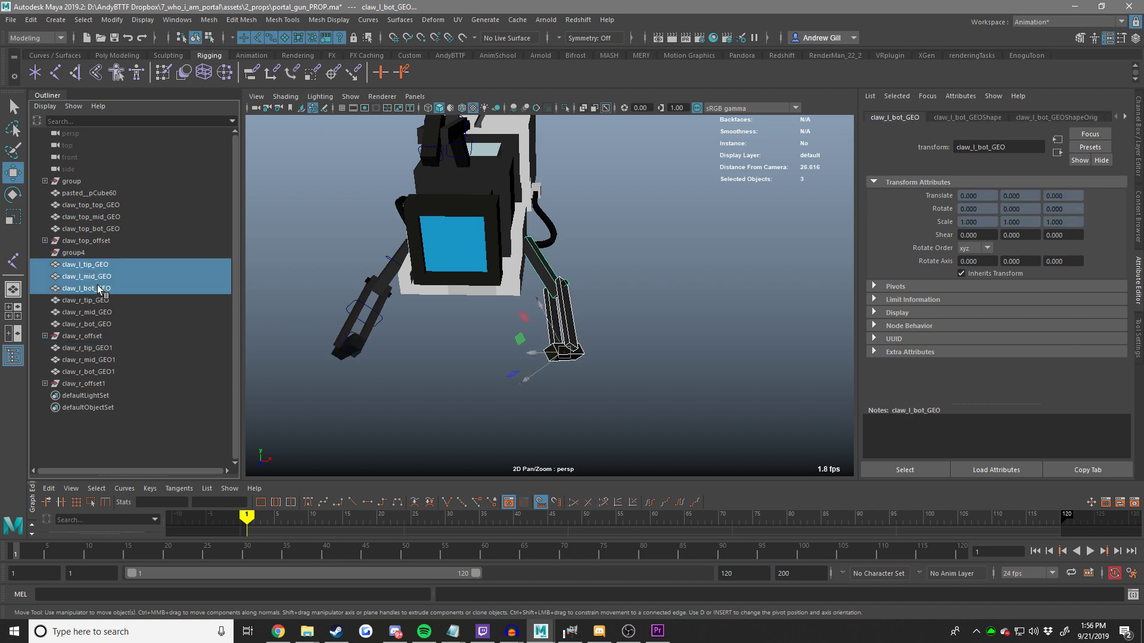
pyautogui.press('Delete')
pyautogui.hotkey('ctrl', 'z')
# Group claw_r_tip_GEO1, claw_r_mid_GEO1, claw_r_bot_GEO1 and claw_r_offset1, working in the front view.
pyautogui.click(462, 342)
pyautogui.press('space')
pyautogui.press('space')
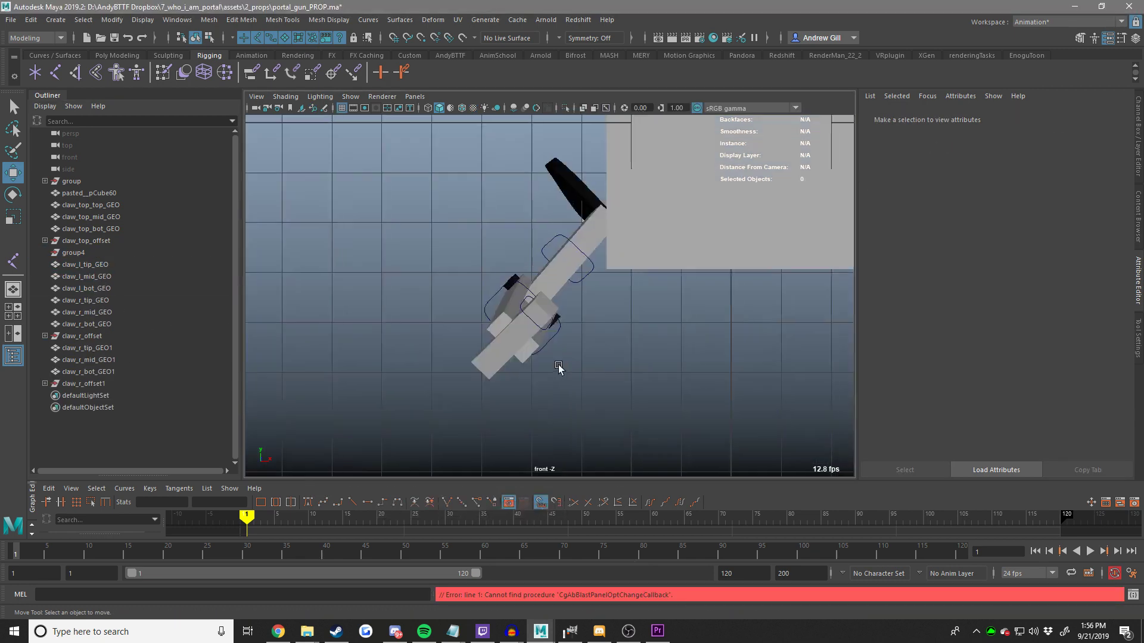
pyautogui.scroll(-5, 559, 369)
pyautogui.keyDown('alt'); pyautogui.moveTo(559, 362); pyautogui.dragTo(340, 365, button='middle'); pyautogui.keyUp('alt')
pyautogui.click(93, 384)
pyautogui.moveTo(98, 348); pyautogui.dragTo(95, 386)
pyautogui.hotkey('ctrl', 'g')
pyautogui.press('e')
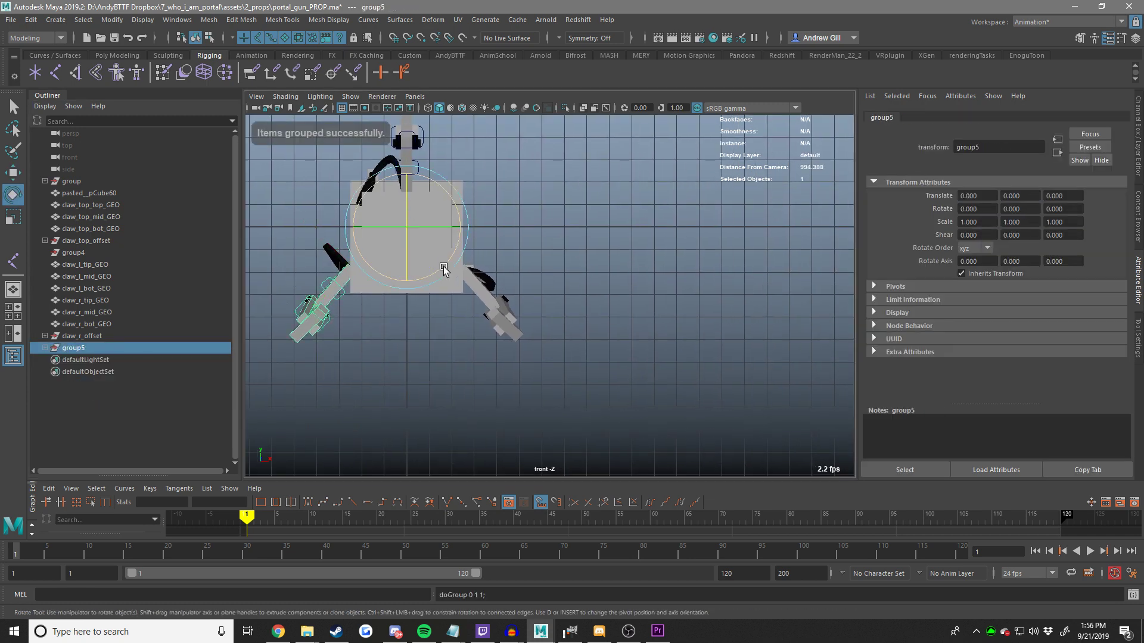
pyautogui.hotkey('ctrl', 'z')
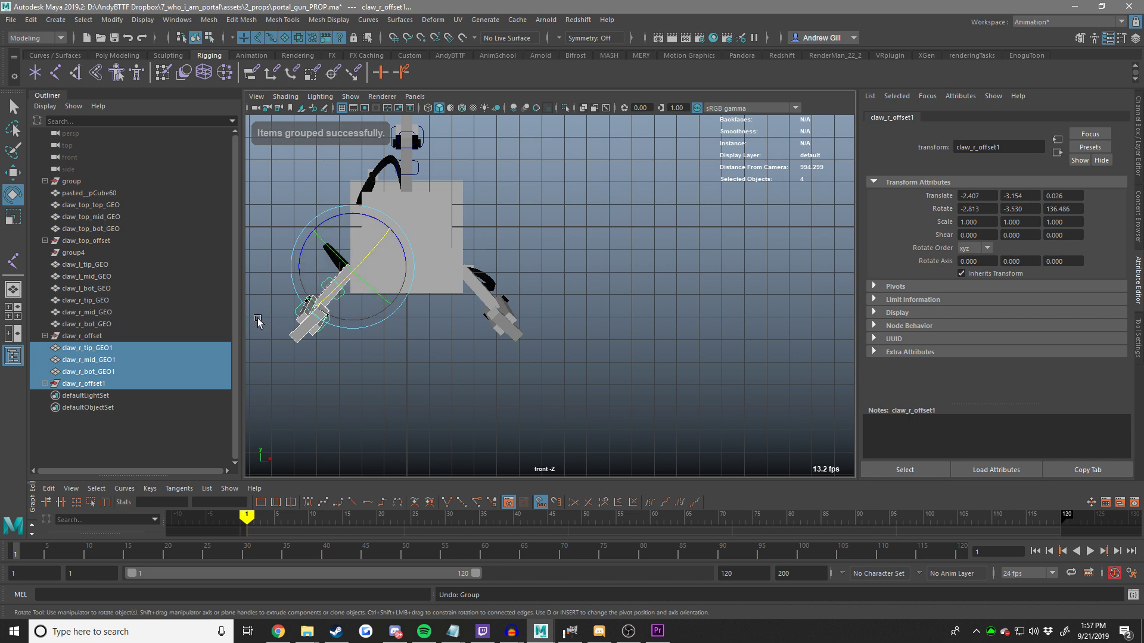
pyautogui.hotkey('ctrl', 'g')
# Try rotating group5 about 95 degrees in Z and flipping it by a negative X scale, undoing each attempt.
pyautogui.moveTo(425, 276); pyautogui.dragTo(575, 162)
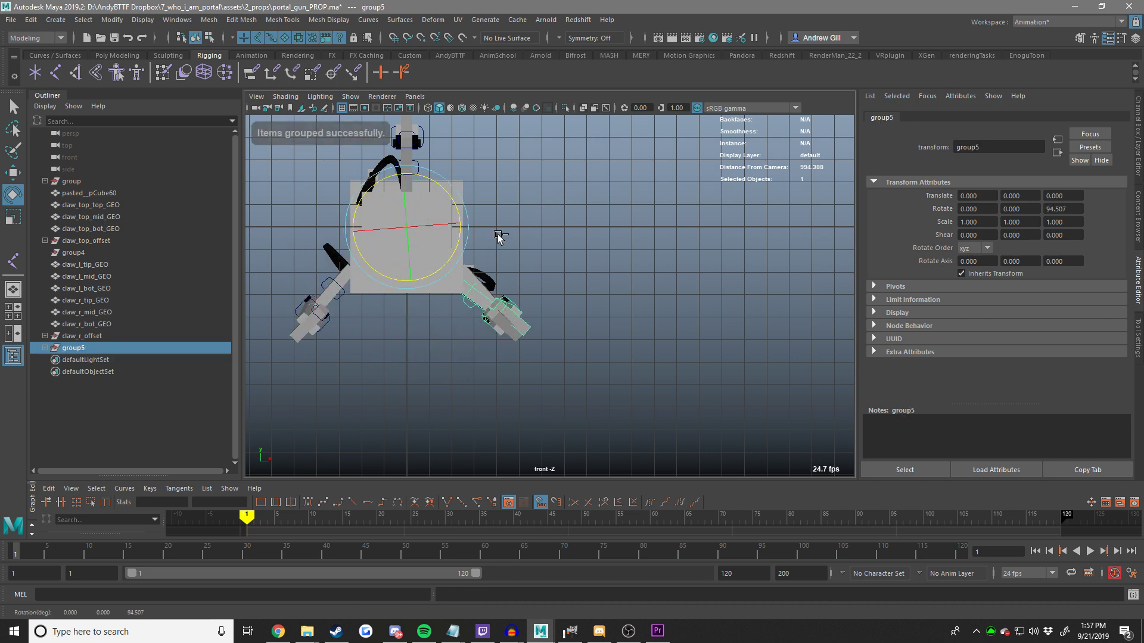
pyautogui.hotkey('ctrl', 'z')
pyautogui.press('r')
pyautogui.moveTo(456, 227); pyautogui.dragTo(339, 242)
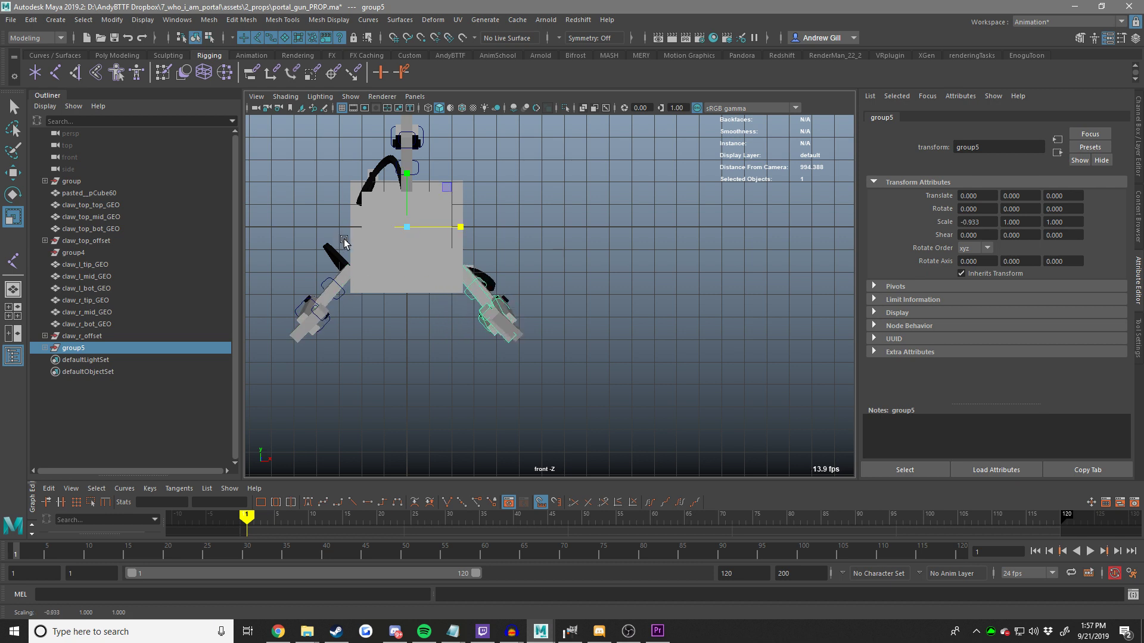
pyautogui.hotkey('ctrl', 'z')
# Mirror the duplicated claw by setting group5's Scale X to -1.
pyautogui.click(1138, 156)
pyautogui.moveTo(661, 254); pyautogui.dragTo(495, 253, button='middle')
pyautogui.click(1108, 187)
pyautogui.write('-1')
pyautogui.press('Return')
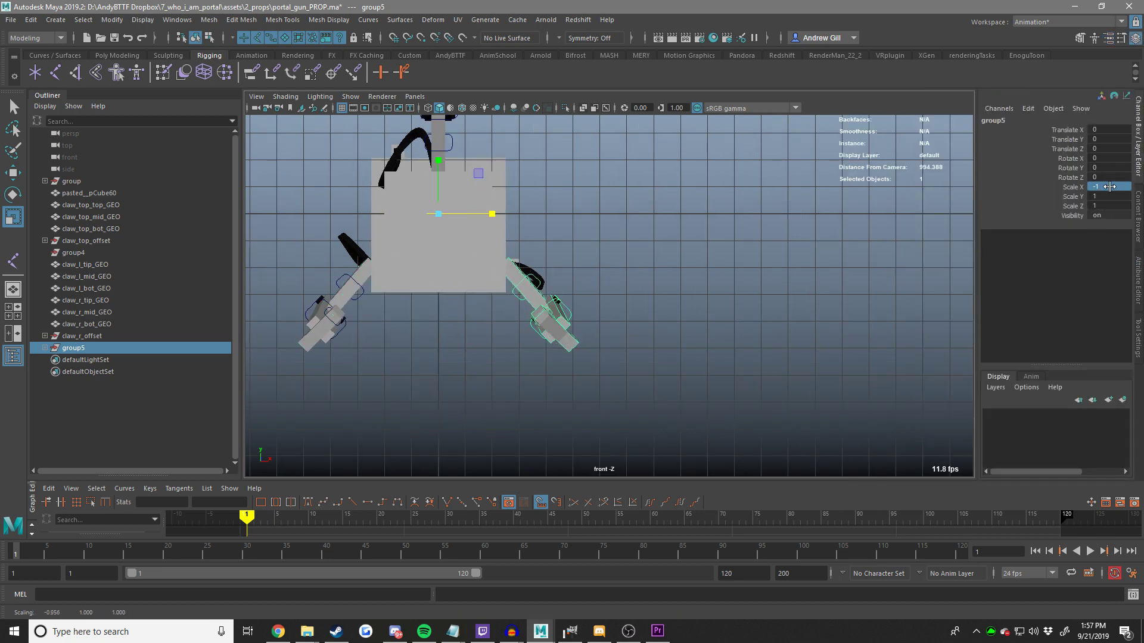
# Try freezing the transformations of the mirrored group5, and undo the X mirroring.
pyautogui.press('w')
pyautogui.scroll(3, 506, 257)
pyautogui.keyDown('alt'); pyautogui.moveTo(504, 260); pyautogui.dragTo(576, 248, button='middle'); pyautogui.keyUp('alt')
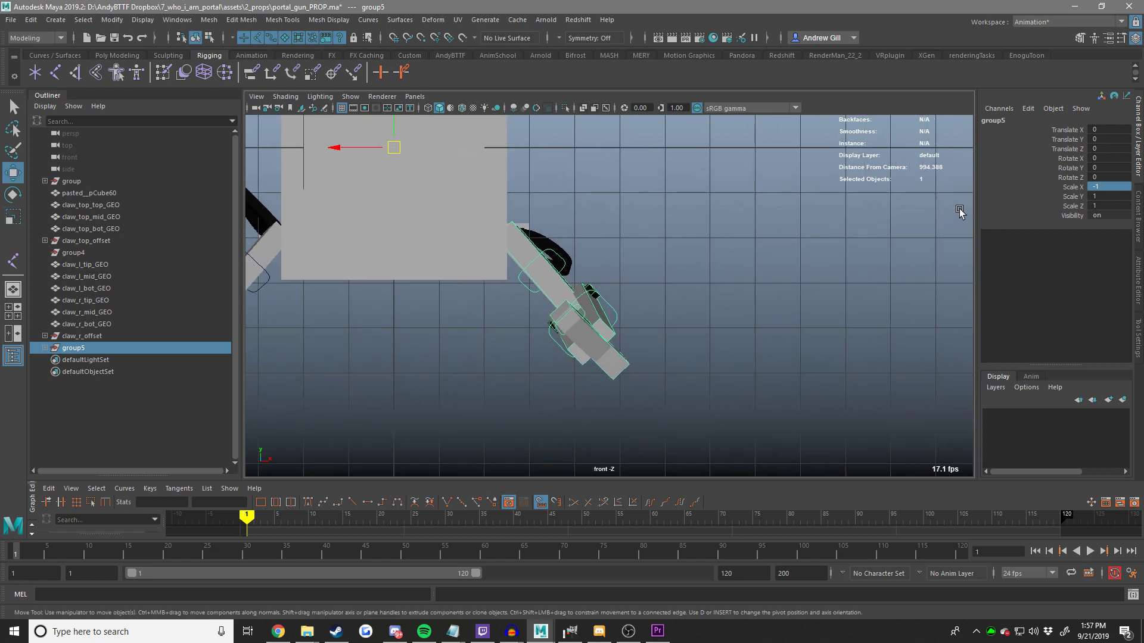
pyautogui.click(1043, 170)
pyautogui.rightClick(1043, 170)
pyautogui.moveTo(1025, 381)
pyautogui.click(953, 410)
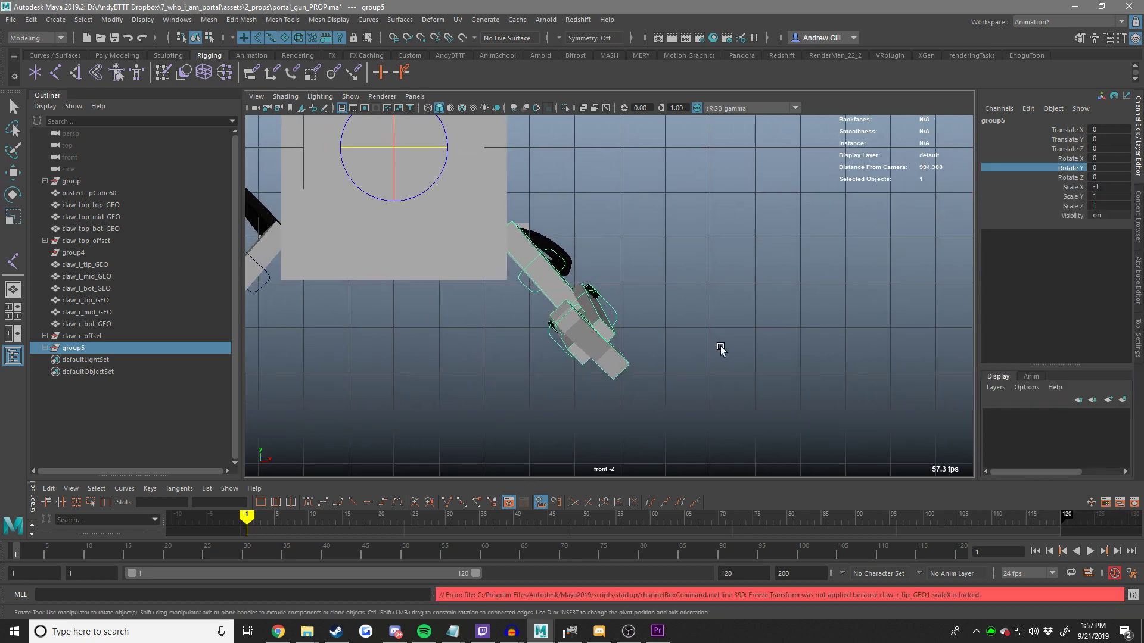
pyautogui.hotkey('ctrl', 'z')
pyautogui.hotkey('ctrl', 'z')
# Rotate group5 about 104.9 degrees in Z and -3.6 degrees in X to swing the duplicate claw to the gun's left side.
pyautogui.scroll(-2, 549, 288)
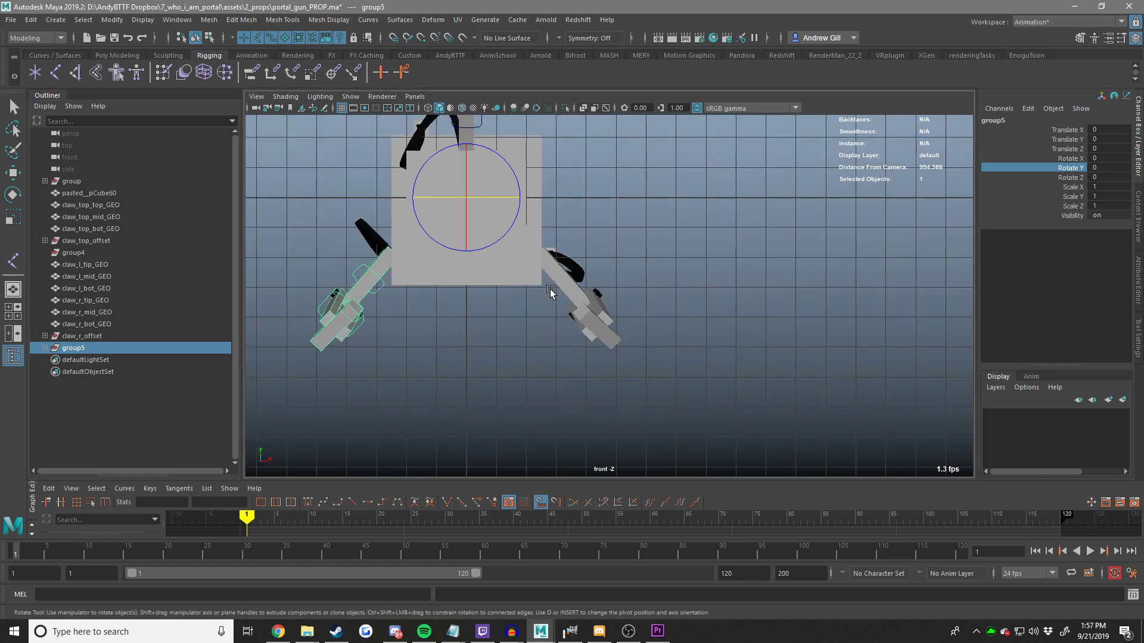
pyautogui.scroll(1, 474, 246)
pyautogui.keyDown('alt'); pyautogui.moveTo(474, 247); pyautogui.dragTo(492, 248, button='middle'); pyautogui.keyUp('alt')
pyautogui.moveTo(488, 240); pyautogui.dragTo(517, 138)
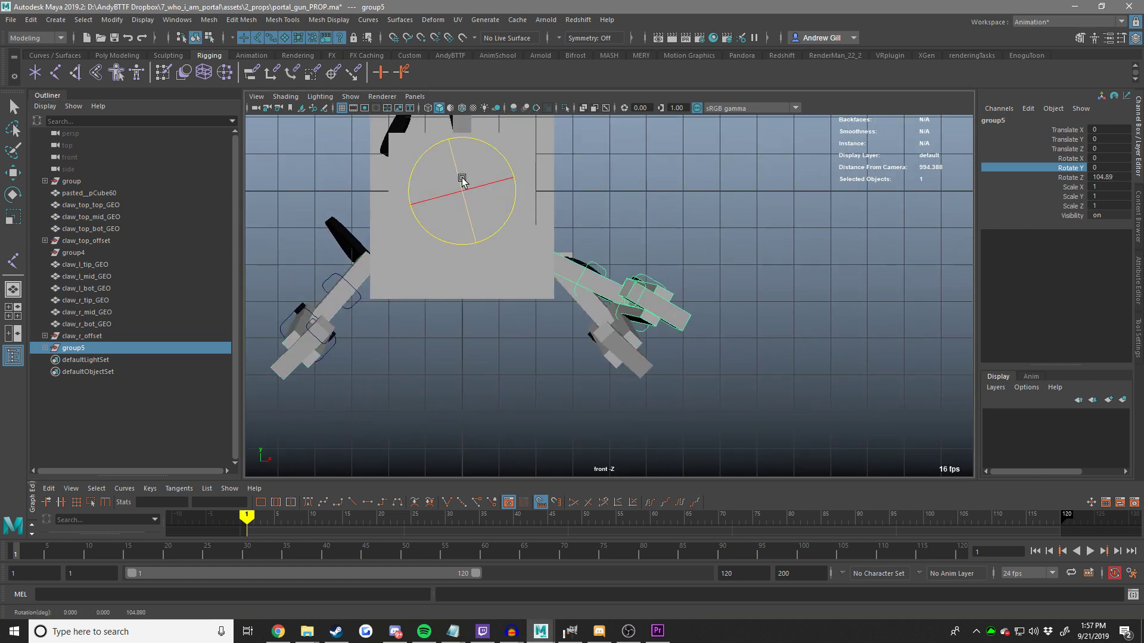
pyautogui.moveTo(469, 192); pyautogui.dragTo(443, 181)
pyautogui.press('e')
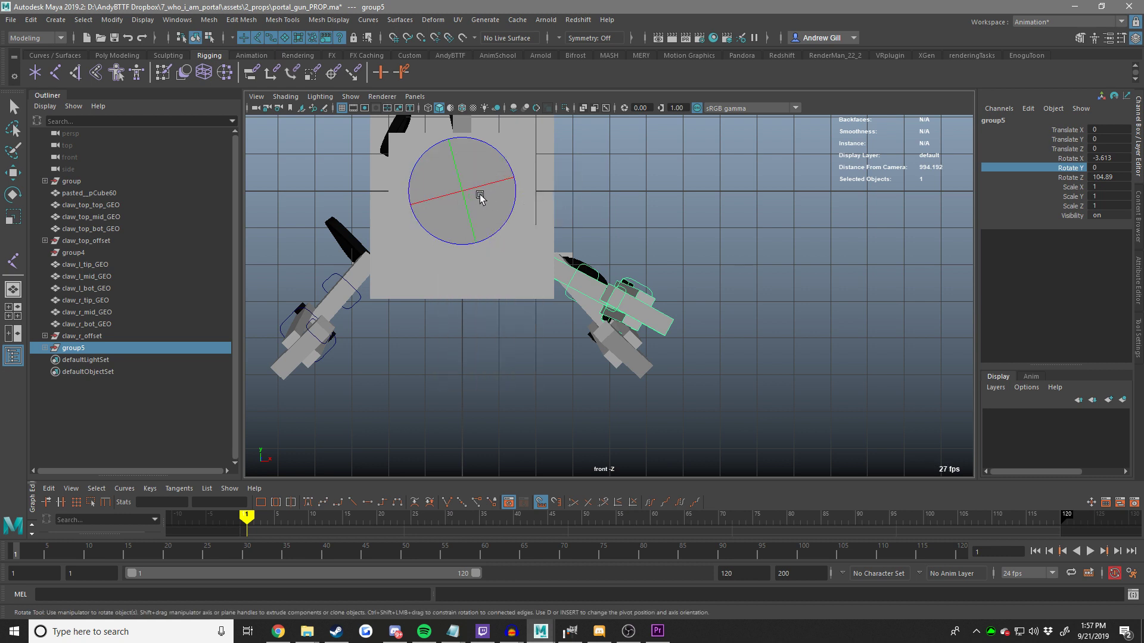
# Move group5 about 1.12 in X and 0.82 in Y, and rotate it to about -5.3, -4.3 and 92.9 degrees.
pyautogui.scroll(-2, 484, 199)
pyautogui.keyDown('alt'); pyautogui.moveTo(508, 213); pyautogui.dragTo(500, 230, button='middle'); pyautogui.keyUp('alt')
pyautogui.moveTo(501, 230); pyautogui.dragTo(562, 173)
pyautogui.press('w')
pyautogui.press('e')
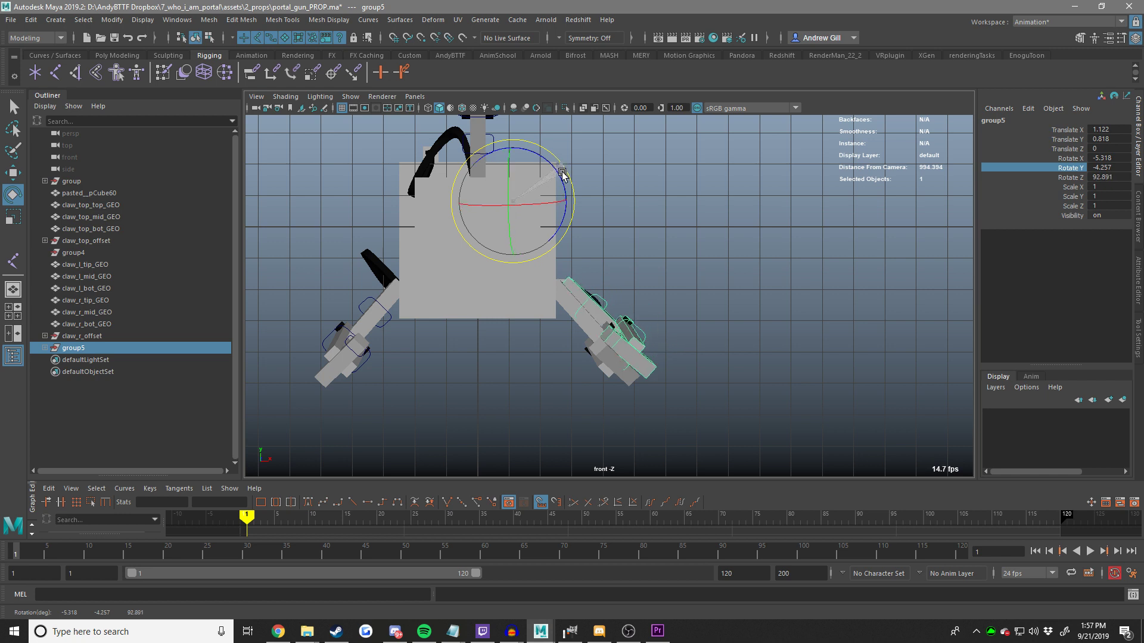
# Align group5 over the left claw in the front view with Translate X about 0.97, Y about 0.87 and Rotate Z about 87.9.
pyautogui.press('w')
pyautogui.moveTo(642, 197); pyautogui.dragTo(639, 199, button='middle')
pyautogui.press('e')
pyautogui.press('w')
pyautogui.press('e')
pyautogui.scroll(3, 638, 199)
pyautogui.press('w')
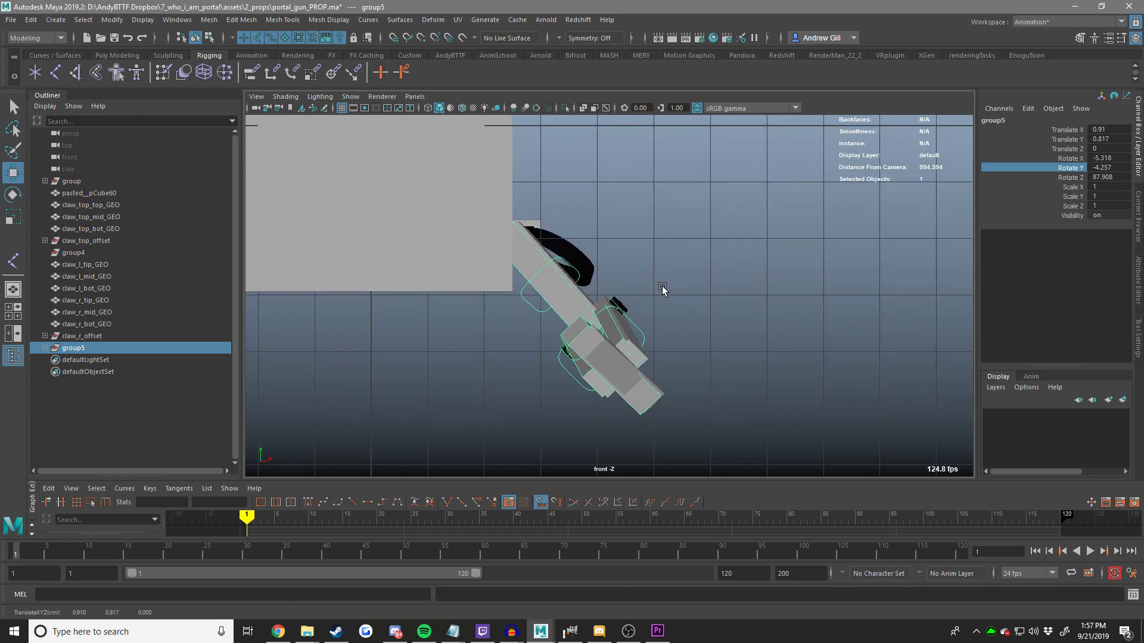
pyautogui.moveTo(661, 288); pyautogui.dragTo(664, 284, button='middle')
# Refine group5 in the perspective view to translation 0.921, 0.965, 0.064 and rotation -4.879, -5.223, 88.076.
pyautogui.press('space')
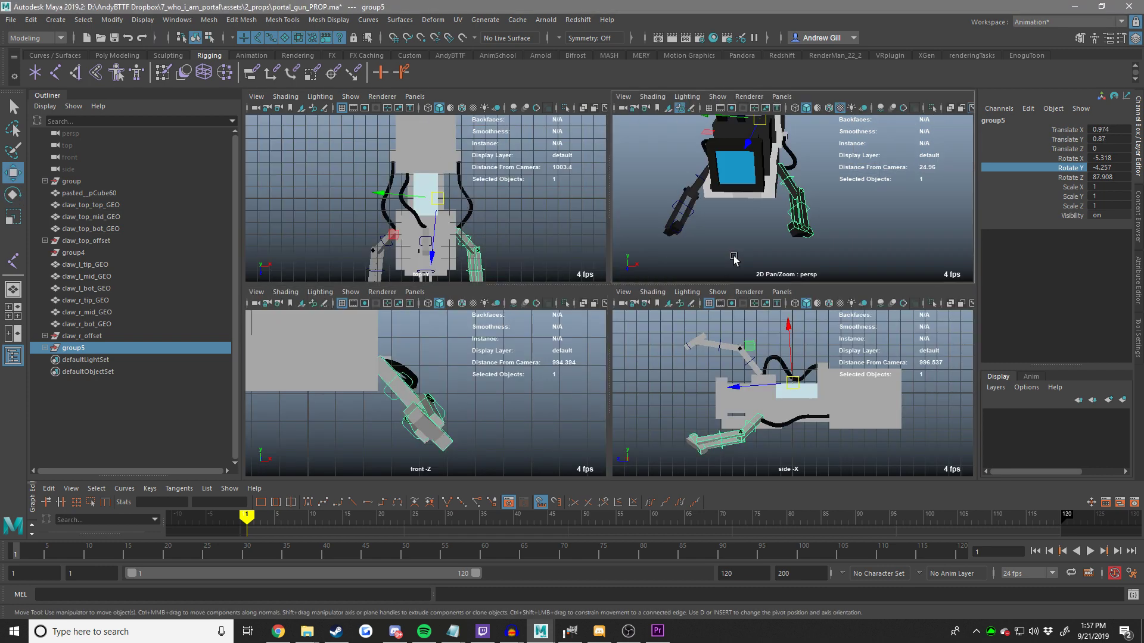
pyautogui.press('space')
pyautogui.scroll(3, 567, 268)
pyautogui.scroll(3, 569, 266)
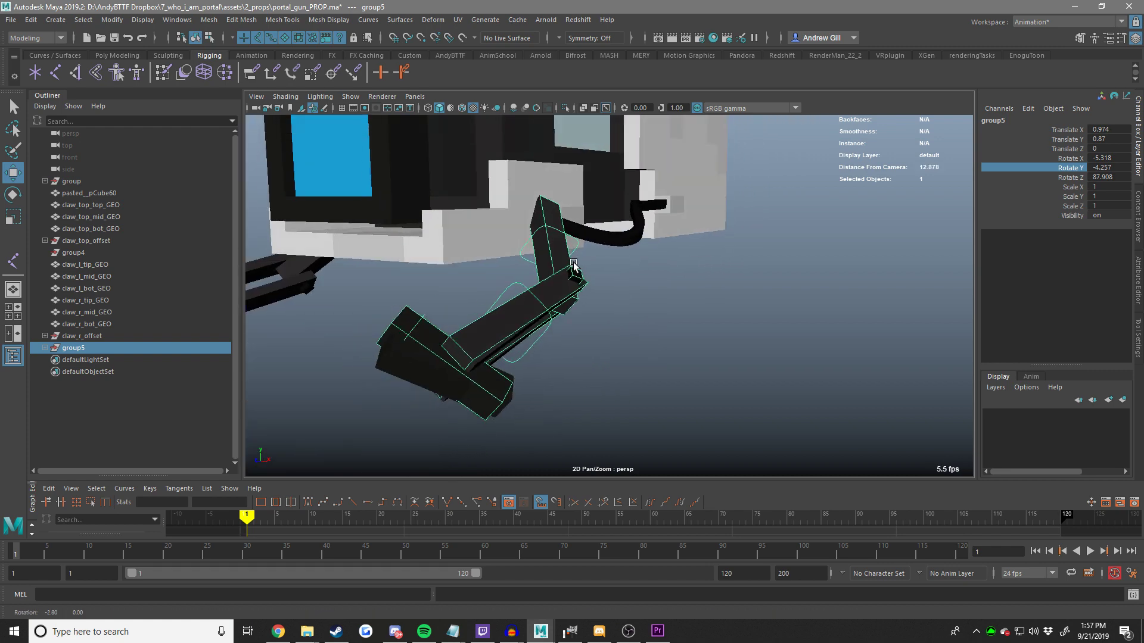
pyautogui.keyDown('alt'); pyautogui.moveTo(571, 265); pyautogui.dragTo(596, 290); pyautogui.keyUp('alt')
pyautogui.press('e')
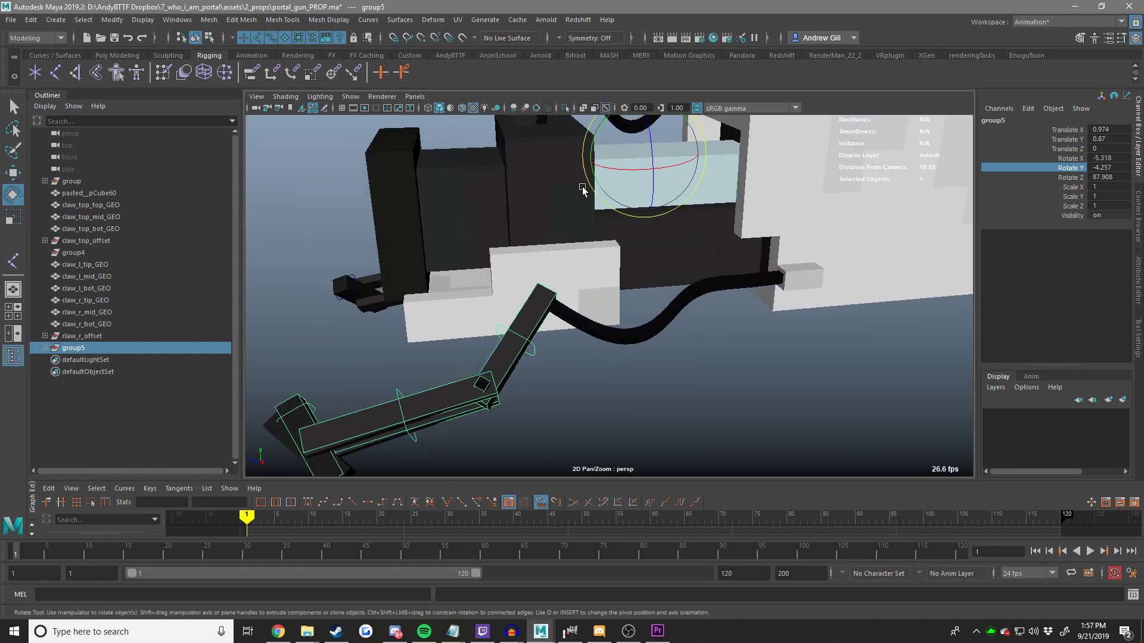
pyautogui.moveTo(596, 290); pyautogui.dragTo(595, 287, button='middle')
pyautogui.press('w')
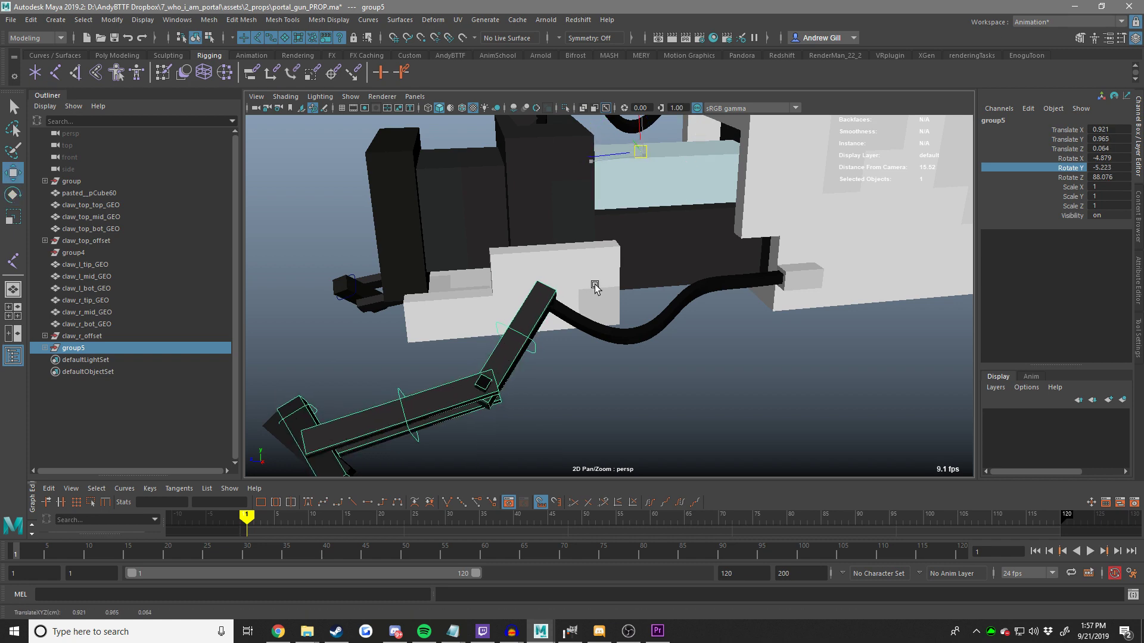
# Lower group5 to about 0.953 in Translate Y against the gun body, undoing the last extra adjustment.
pyautogui.keyDown('alt'); pyautogui.moveTo(594, 286); pyautogui.dragTo(706, 253); pyautogui.keyUp('alt')
pyautogui.keyDown('alt'); pyautogui.moveTo(705, 253); pyautogui.dragTo(784, 292, button='right'); pyautogui.keyUp('alt')
pyautogui.keyDown('alt'); pyautogui.moveTo(749, 296); pyautogui.dragTo(761, 294); pyautogui.keyUp('alt')
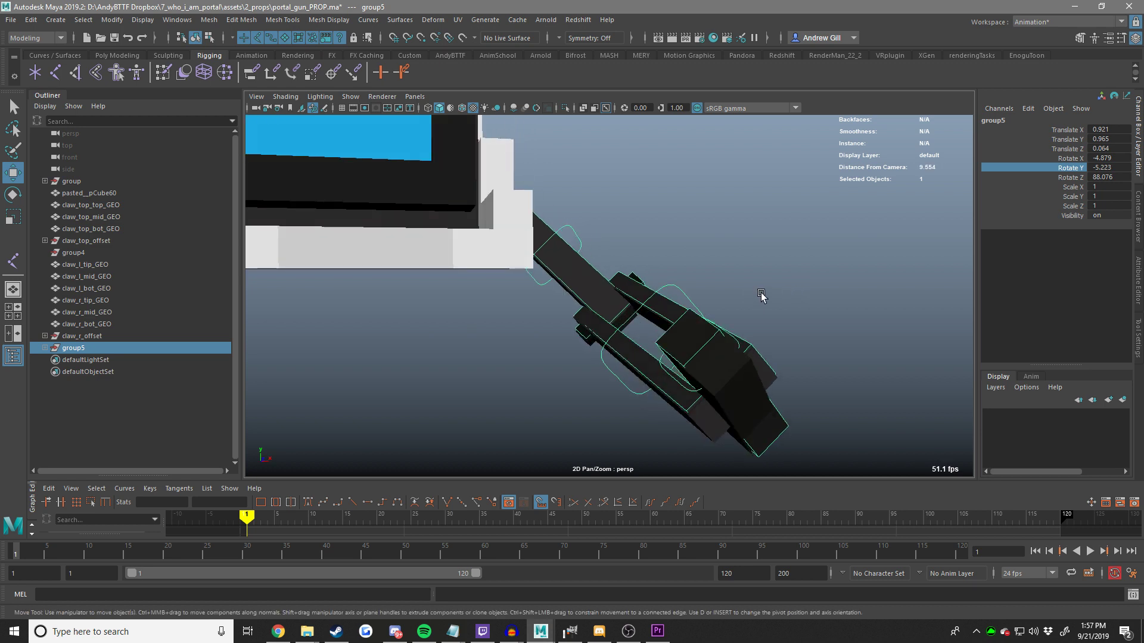
pyautogui.press('e')
pyautogui.press('w')
pyautogui.moveTo(755, 296); pyautogui.dragTo(749, 299, button='middle')
pyautogui.hotkey('ctrl', 'z')
pyautogui.scroll(-2, 750, 299)
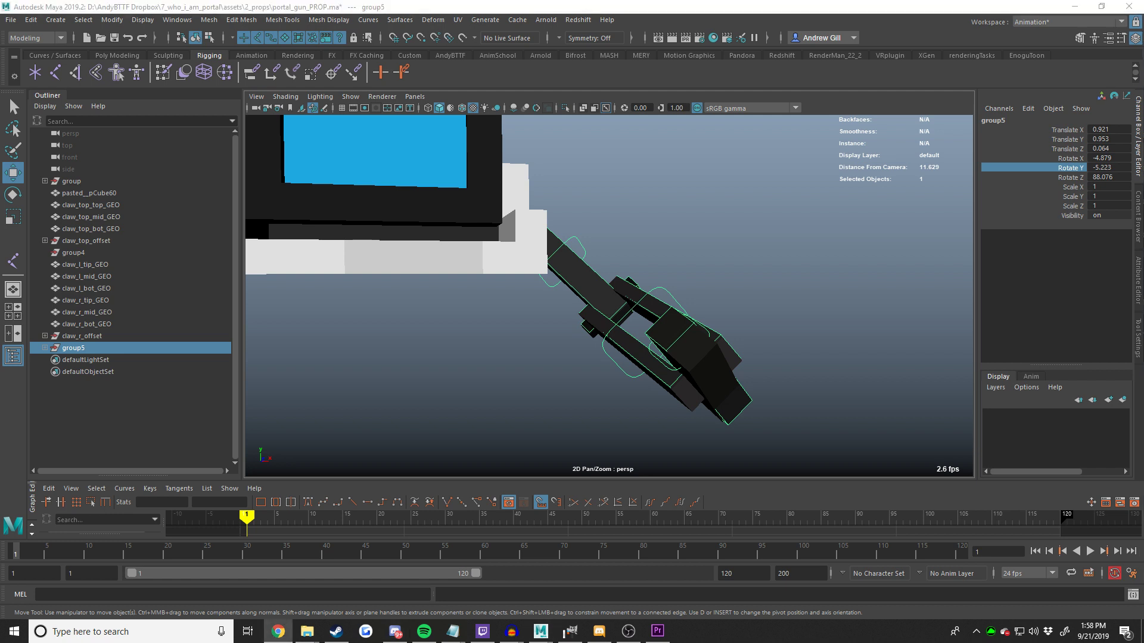
pyautogui.scroll(-3, 700, 349)
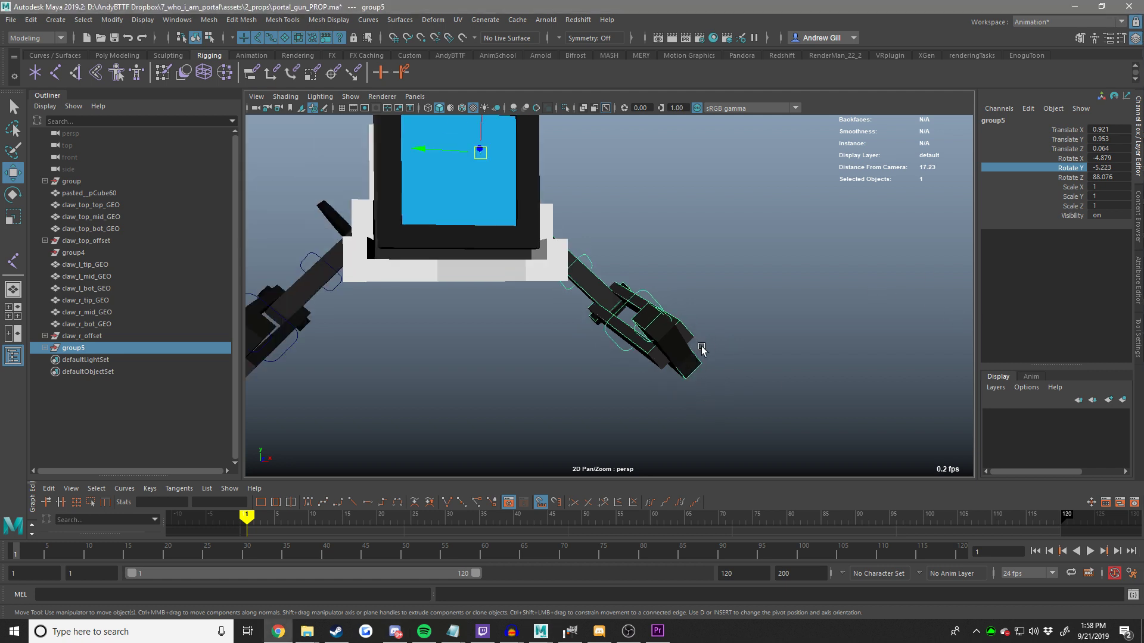
# Delete the original left claw meshes claw_l_tip_GEO, claw_l_mid_GEO and claw_l_bot_GEO, leaving the duplicate in group5.
pyautogui.keyDown('alt'); pyautogui.moveTo(699, 348); pyautogui.dragTo(621, 257); pyautogui.keyUp('alt')
pyautogui.keyDown('alt'); pyautogui.moveTo(621, 257); pyautogui.dragTo(625, 247, button='middle'); pyautogui.keyUp('alt')
pyautogui.keyDown('alt'); pyautogui.moveTo(625, 249); pyautogui.dragTo(539, 329); pyautogui.keyUp('alt')
pyautogui.click(539, 328)
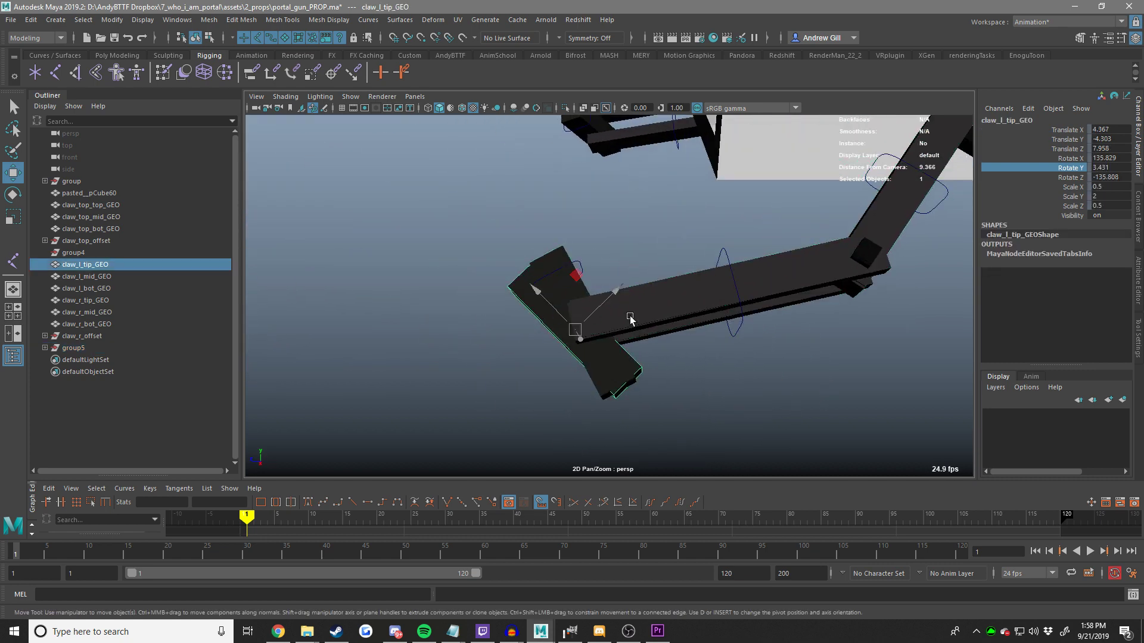
pyautogui.keyDown('shift'); pyautogui.click(632, 321); pyautogui.keyUp('shift')
pyautogui.scroll(2, 708, 319)
pyautogui.scroll(-2, 709, 321)
pyautogui.keyDown('alt'); pyautogui.moveTo(709, 321); pyautogui.dragTo(548, 325, button='middle'); pyautogui.keyUp('alt')
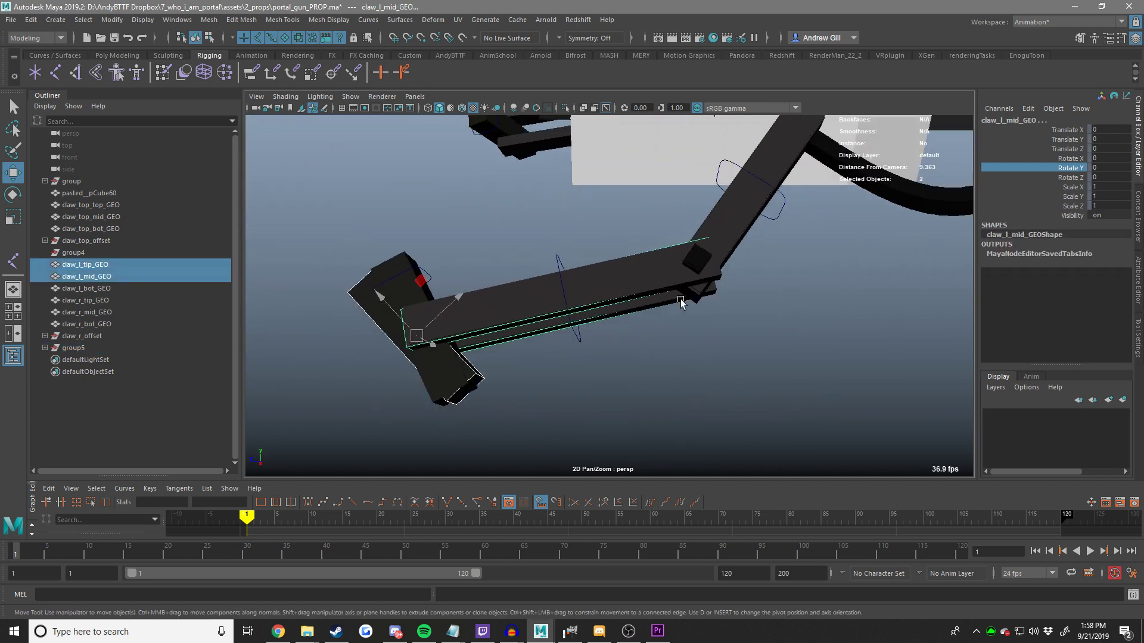
pyautogui.keyDown('shift'); pyautogui.click(717, 216); pyautogui.keyUp('shift')
pyautogui.keyDown('alt'); pyautogui.moveTo(717, 216); pyautogui.dragTo(628, 262, button='middle'); pyautogui.keyUp('alt')
pyautogui.hotkey('ctrl', 'z')
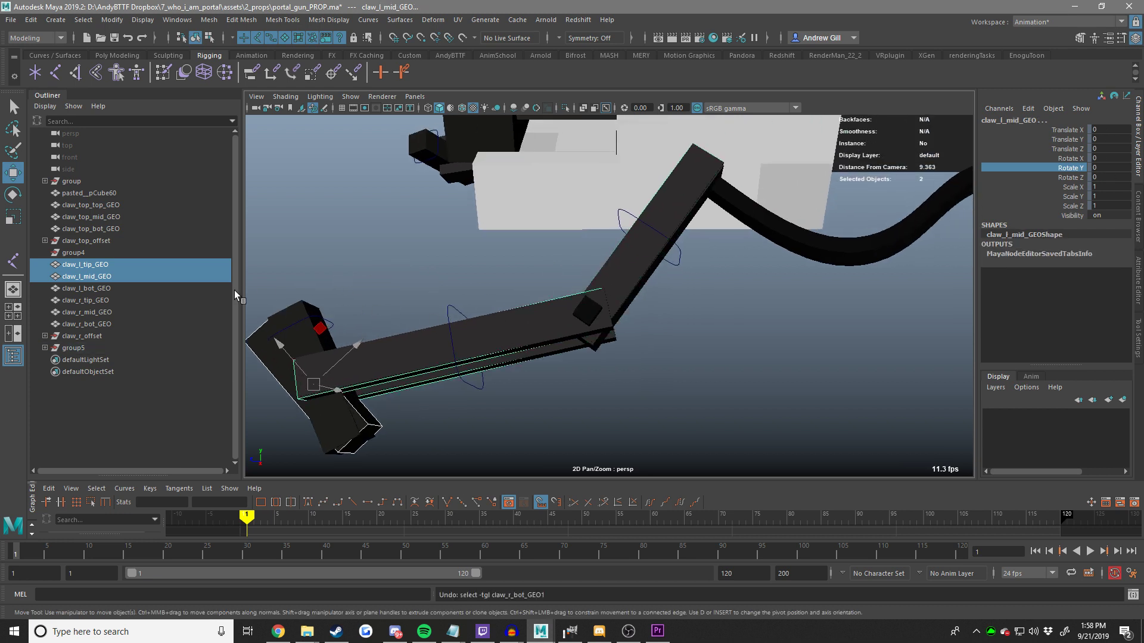
pyautogui.keyDown('alt'); pyautogui.moveTo(253, 290); pyautogui.dragTo(393, 286, button='middle'); pyautogui.keyUp('alt')
pyautogui.keyDown('ctrl'); pyautogui.click(111, 275); pyautogui.keyUp('ctrl')
pyautogui.hotkey('ctrl', 'z')
pyautogui.keyDown('ctrl'); pyautogui.click(102, 289); pyautogui.keyUp('ctrl')
pyautogui.press('Delete')
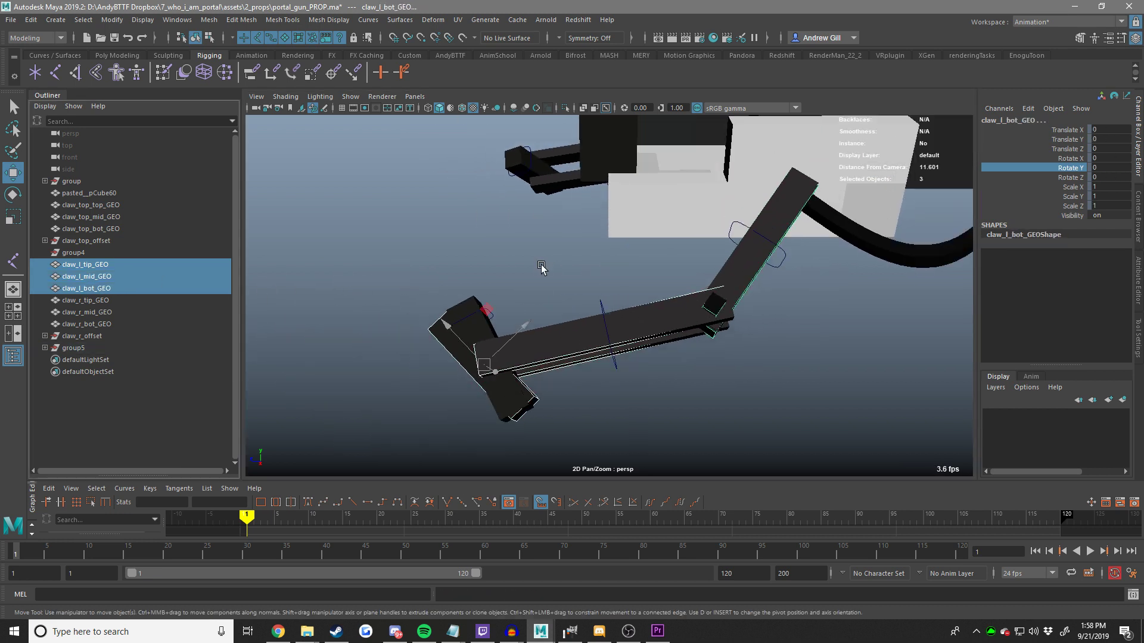
# Try rotating the tip control of the duplicated left claw, and undo the rotation.
pyautogui.keyDown('alt'); pyautogui.moveTo(537, 348); pyautogui.dragTo(685, 322); pyautogui.keyUp('alt')
pyautogui.click(592, 305)
pyautogui.click(598, 302)
pyautogui.press('e')
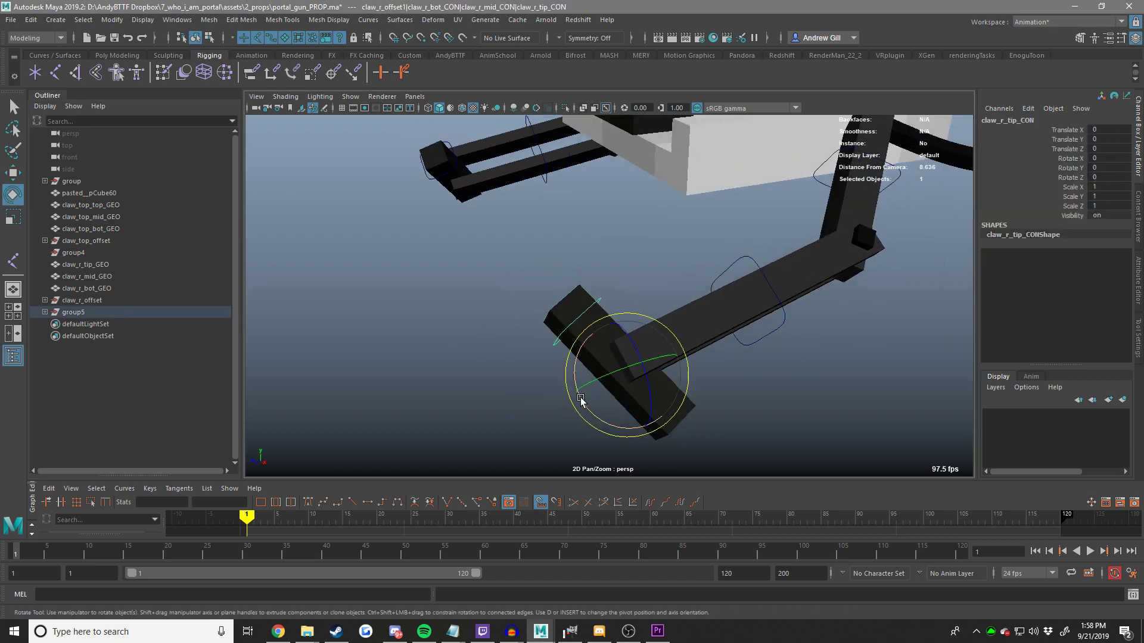
pyautogui.moveTo(578, 399); pyautogui.dragTo(654, 400)
pyautogui.hotkey('ctrl', 'z')
# Test the duplicated claw's tip control with another rotation from a closer view, and undo it.
pyautogui.press('w')
pyautogui.keyDown('alt'); pyautogui.moveTo(535, 325); pyautogui.dragTo(509, 338); pyautogui.keyUp('alt')
pyautogui.press('f')
pyautogui.scroll(-8, 584, 327)
pyautogui.press('e')
pyautogui.keyDown('alt'); pyautogui.moveTo(561, 411); pyautogui.dragTo(551, 352, button='middle'); pyautogui.keyUp('alt')
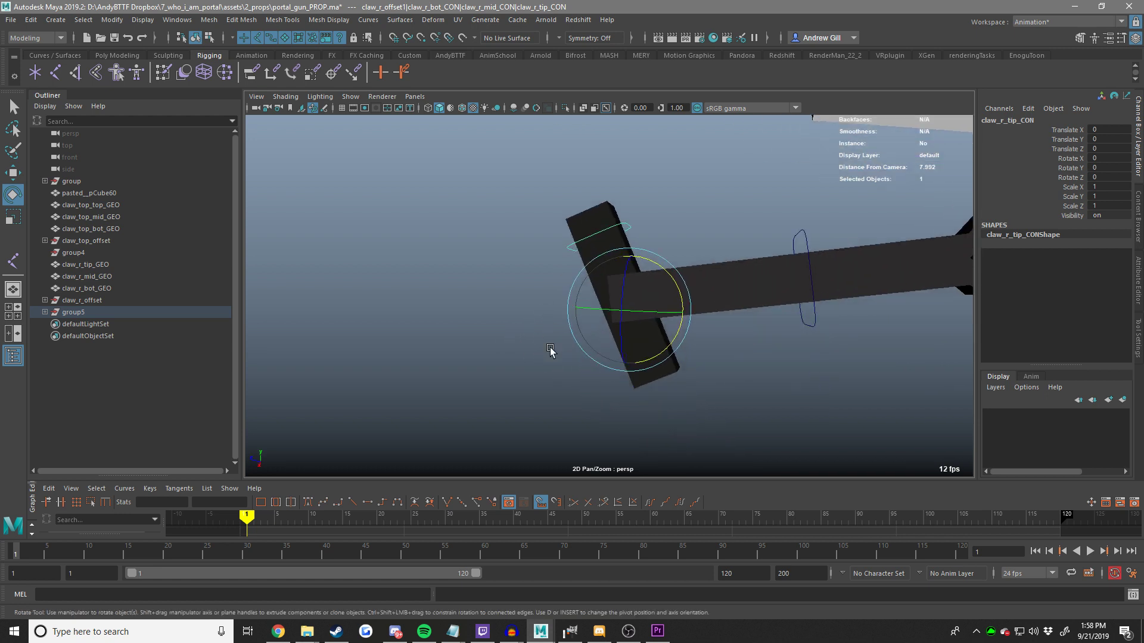
pyautogui.hotkey('ctrl', 'z')
pyautogui.moveTo(645, 340); pyautogui.dragTo(816, 358)
pyautogui.hotkey('ctrl', 'z')
pyautogui.press('w')
pyautogui.scroll(2, 670, 360)
pyautogui.press('e')
pyautogui.hotkey('ctrl', 'z')
pyautogui.hotkey('ctrl', 'z')
# Select the duplicated claw's middle control and save the scene.
pyautogui.click(835, 219)
pyautogui.scroll(-4, 812, 285)
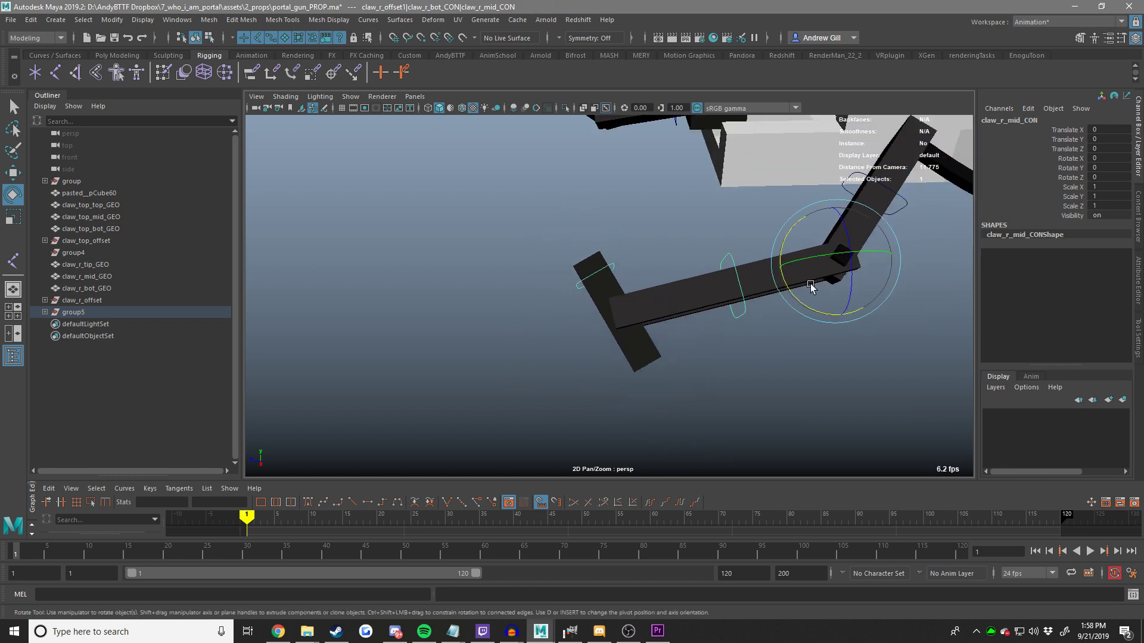
pyautogui.keyDown('alt'); pyautogui.moveTo(787, 326); pyautogui.dragTo(666, 359, button='middle'); pyautogui.keyUp('alt')
pyautogui.press('w')
pyautogui.press('e')
pyautogui.keyDown('alt'); pyautogui.moveTo(660, 397); pyautogui.dragTo(630, 405, button='middle'); pyautogui.keyUp('alt')
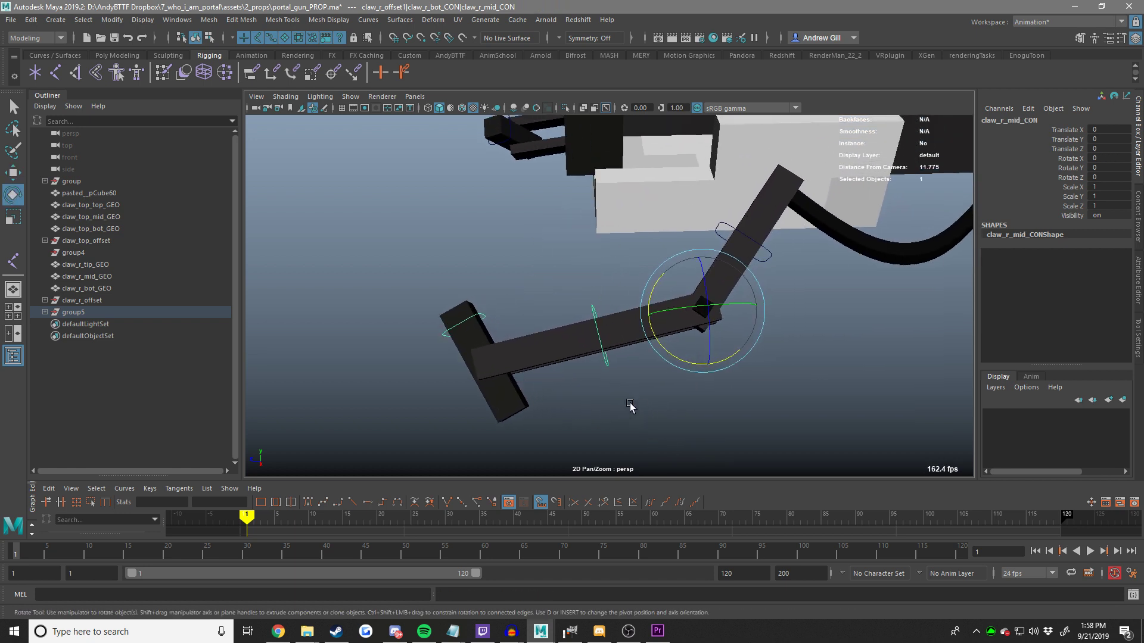
pyautogui.press('w')
pyautogui.keyDown('alt'); pyautogui.moveTo(631, 403); pyautogui.dragTo(663, 383); pyautogui.keyUp('alt')
pyautogui.hotkey('ctrl', 's')
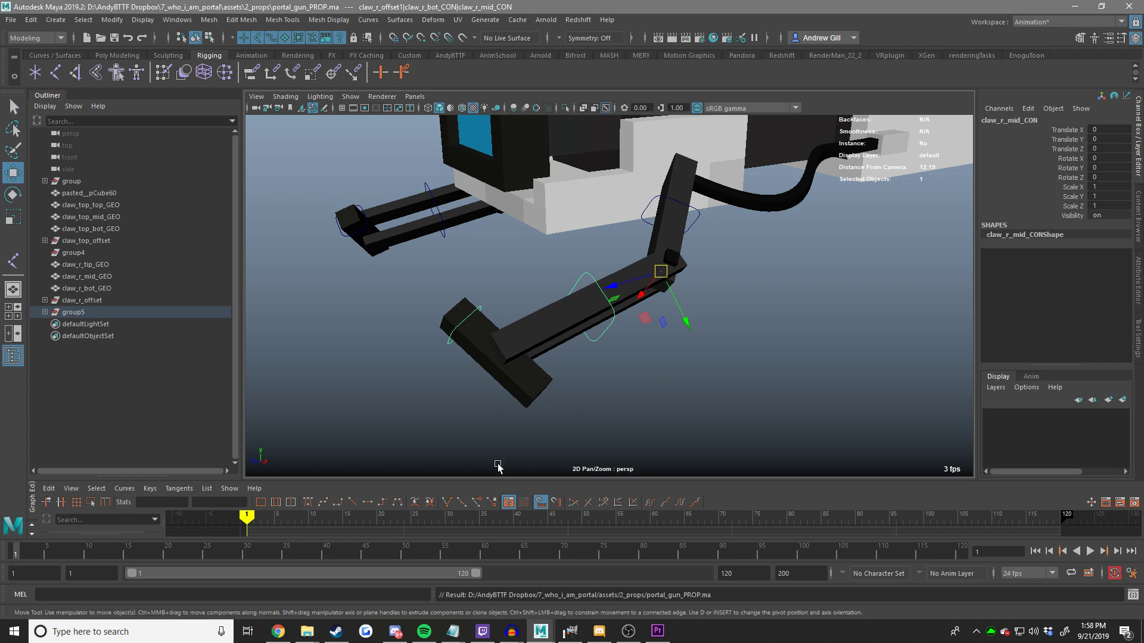
pyautogui.click(403, 632)
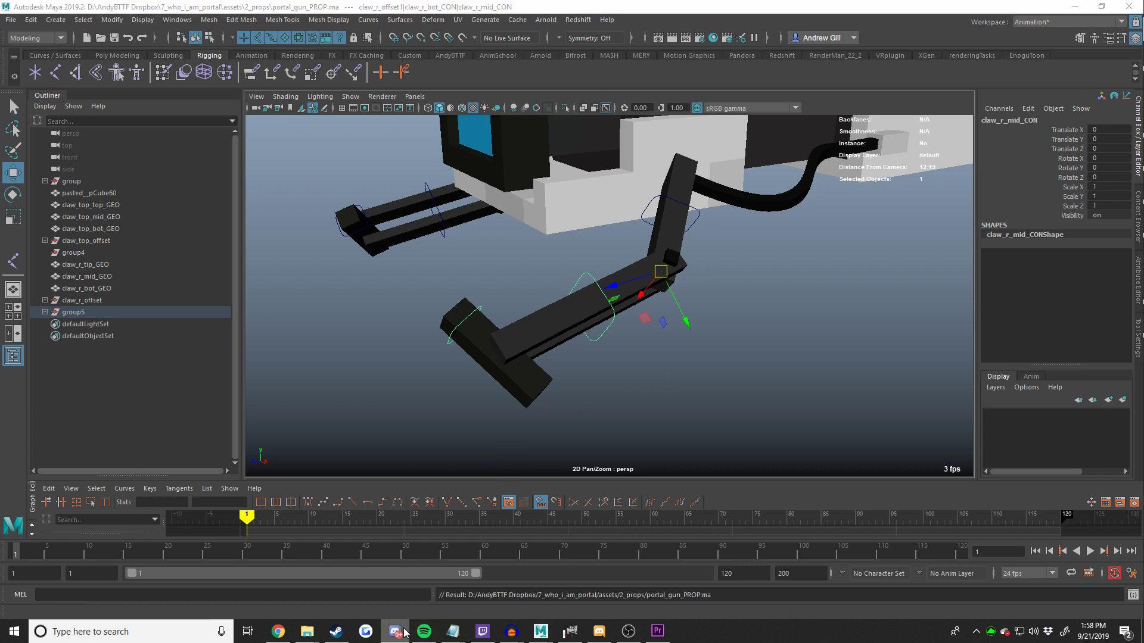
pyautogui.click(405, 633)
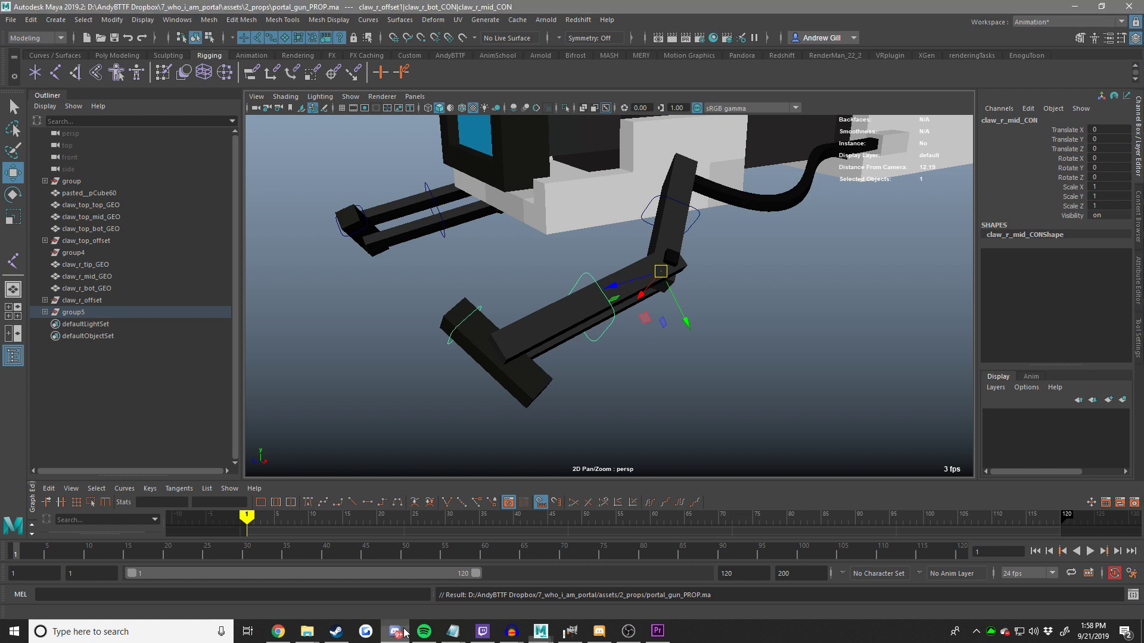
pyautogui.scroll(3, 713, 346)
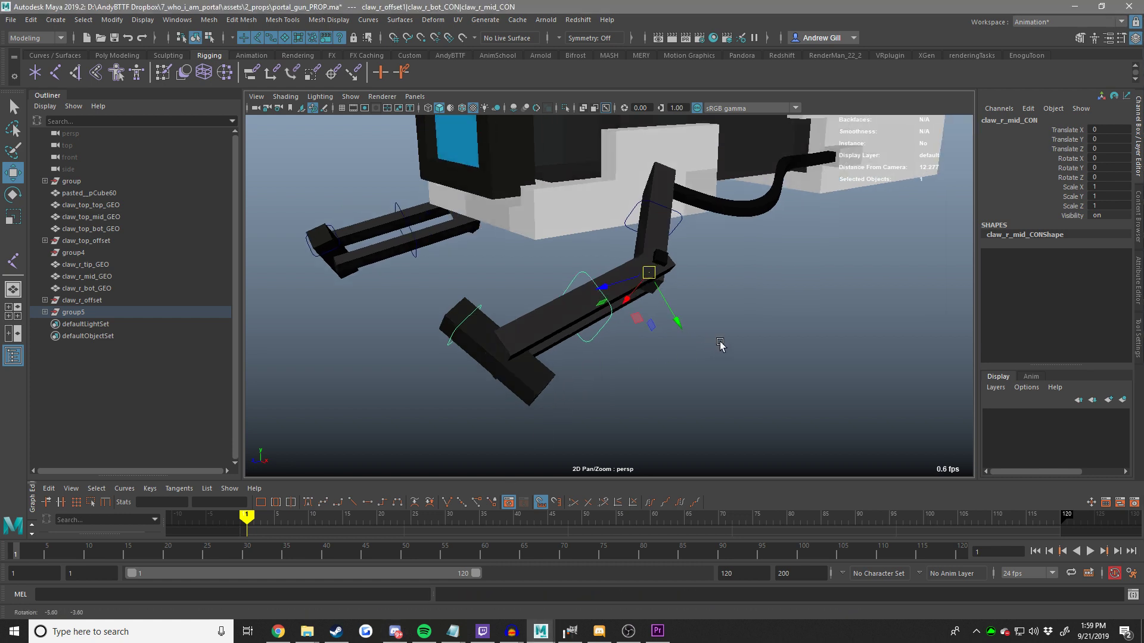
# Expand group5 and rename its tip mesh claw_r_tip_GEO1 as claw_l_tip_GEO.
pyautogui.click(126, 313)
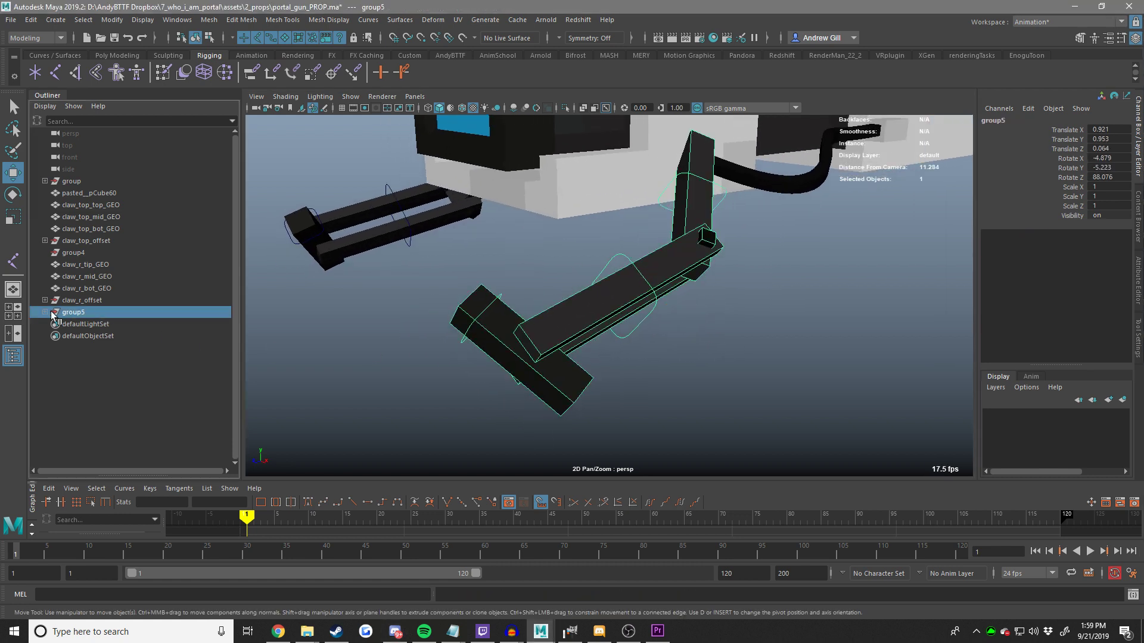
pyautogui.click(45, 312)
pyautogui.click(70, 336)
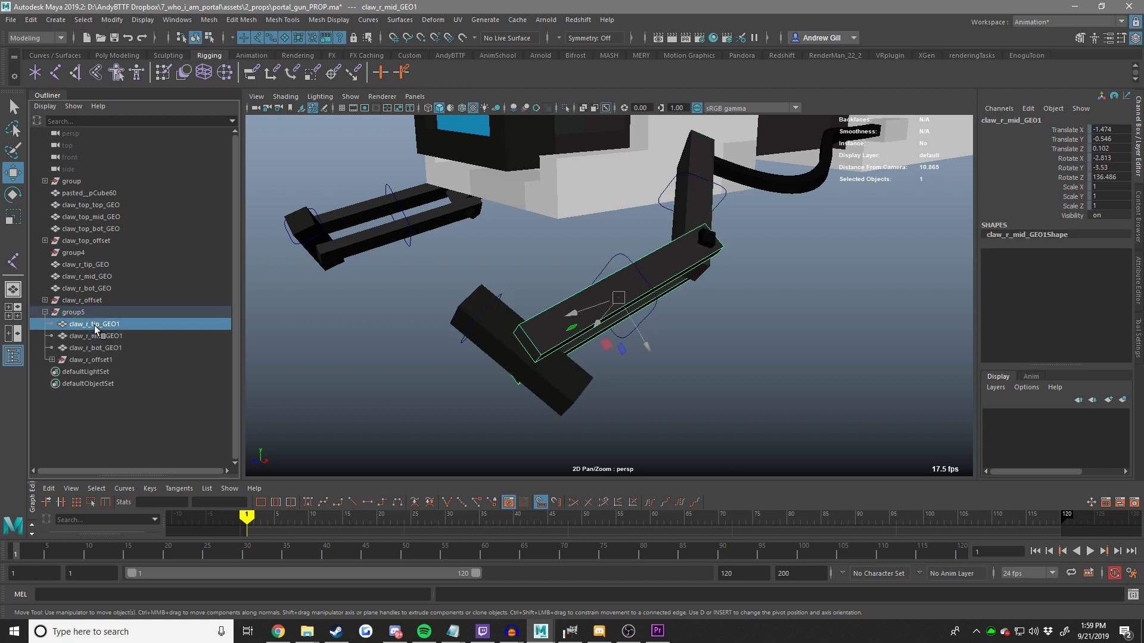
pyautogui.doubleClick(138, 322)
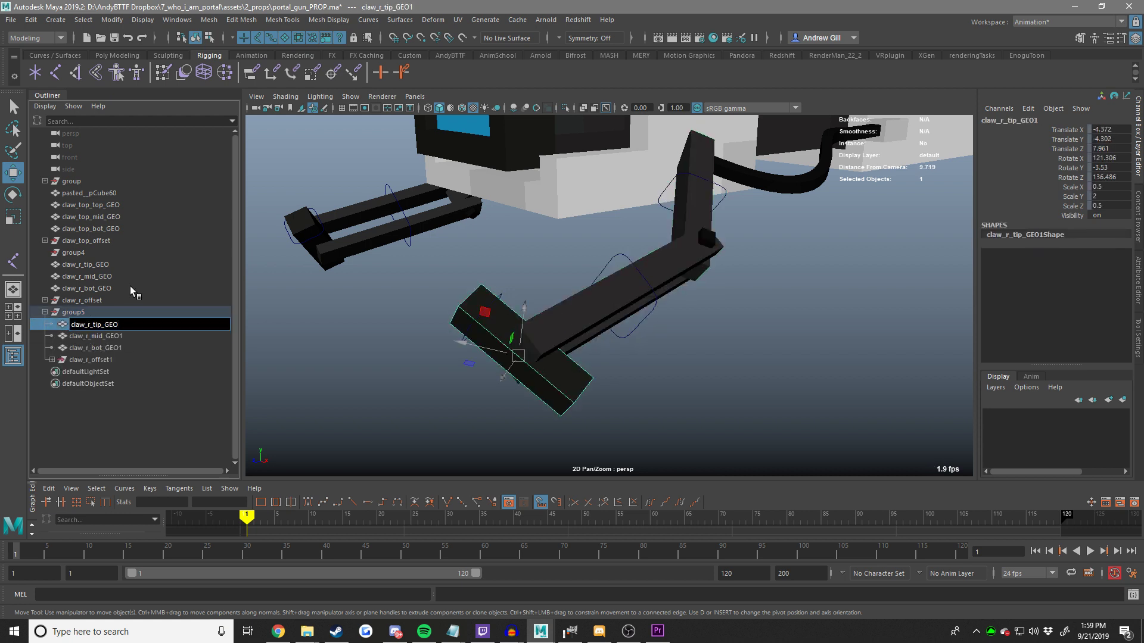
pyautogui.press('BackSpace')
pyautogui.write('l')
pyautogui.hotkey('ctrl', 'a')
pyautogui.hotkey('ctrl', 'c')
# Rename group5's middle and bottom claw meshes as claw_l_mid_GEO and claw_l_bot_GEO.
pyautogui.doubleClick(98, 336)
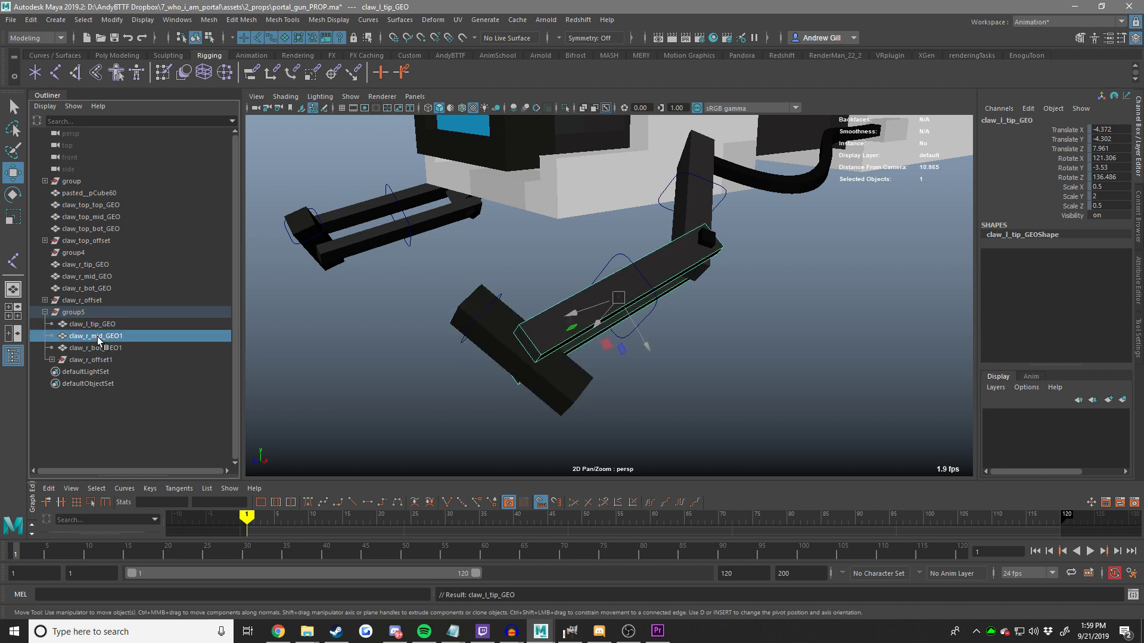
pyautogui.hotkey('ctrl', 'v')
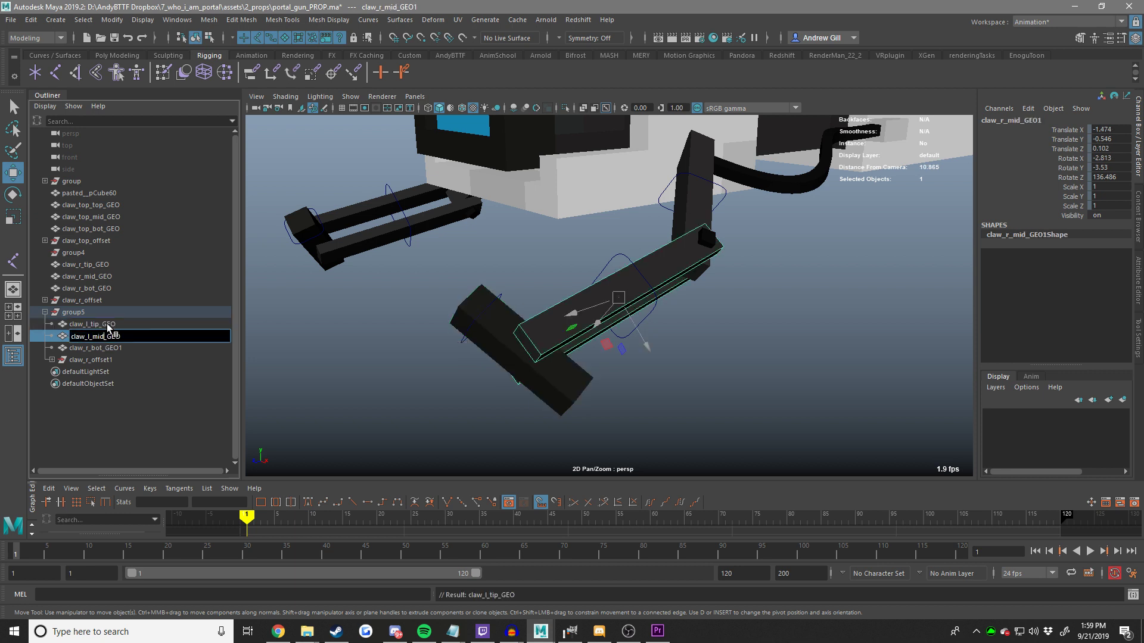
pyautogui.press('Tab')
pyautogui.press('End')
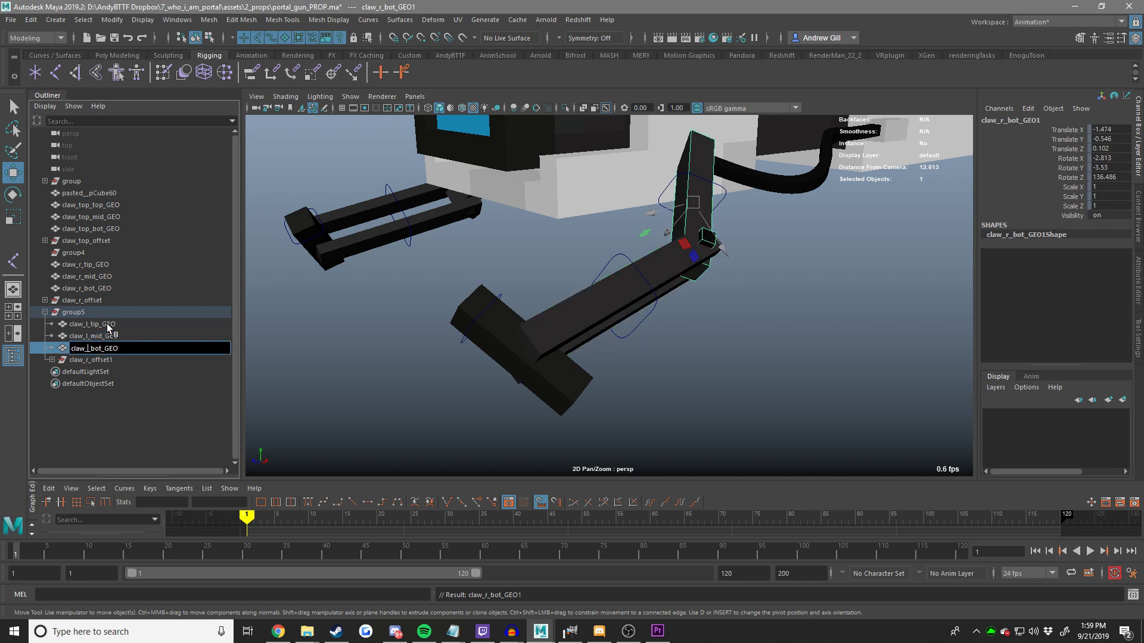
pyautogui.press('Return')
# Move claw_l_tip_GEO, claw_l_mid_GEO and claw_l_bot_GEO out of group5, placing them beneath claw_r_bot_GEO in the outliner.
pyautogui.click(106, 324)
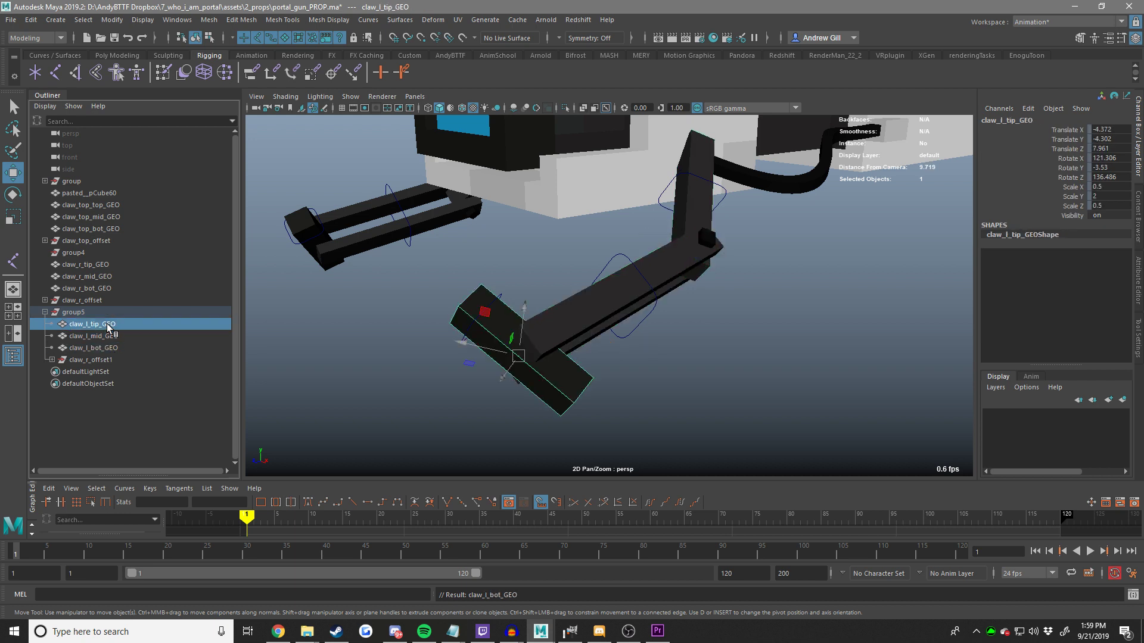
pyautogui.keyDown('shift'); pyautogui.click(126, 352); pyautogui.keyUp('shift')
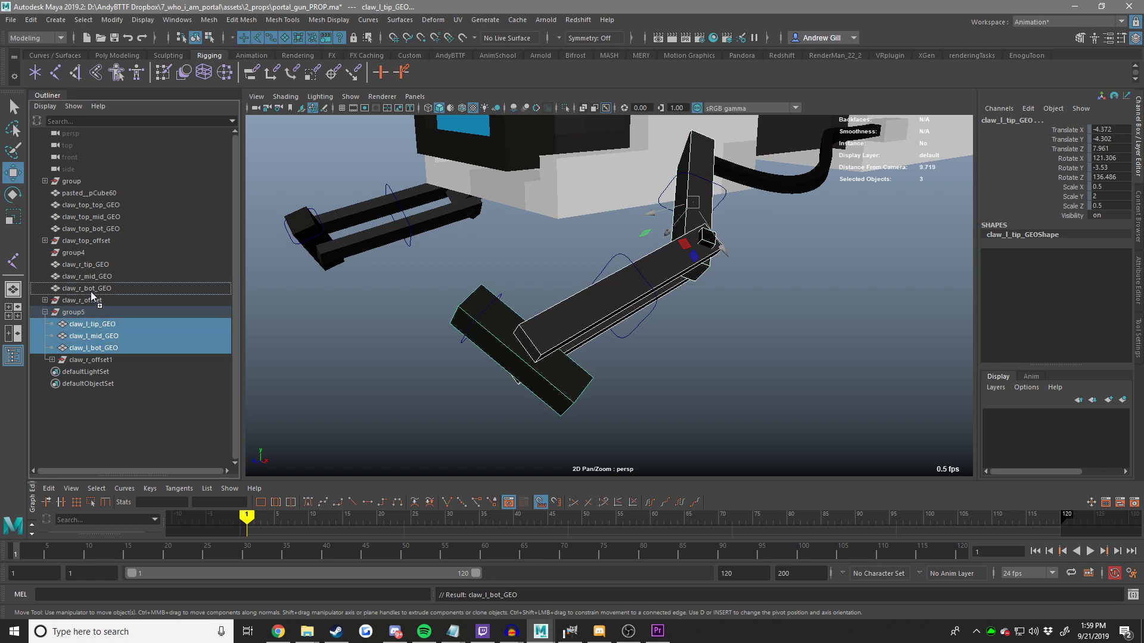
pyautogui.moveTo(90, 291); pyautogui.dragTo(106, 296, button='middle')
pyautogui.hotkey('ctrl', 'z')
pyautogui.hotkey('ctrl', 'z')
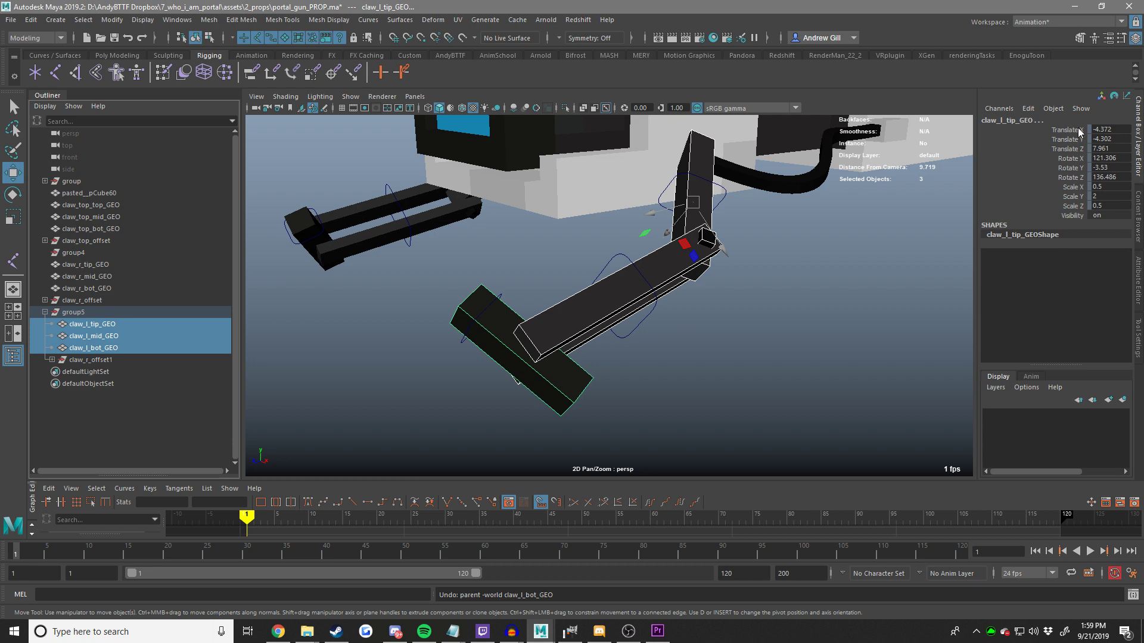
# Unlock the translate, rotate and scale channels of claw_l_tip_GEO, claw_l_mid_GEO and claw_l_bot_GEO.
pyautogui.moveTo(1079, 131); pyautogui.dragTo(1073, 203)
pyautogui.rightClick(1072, 203)
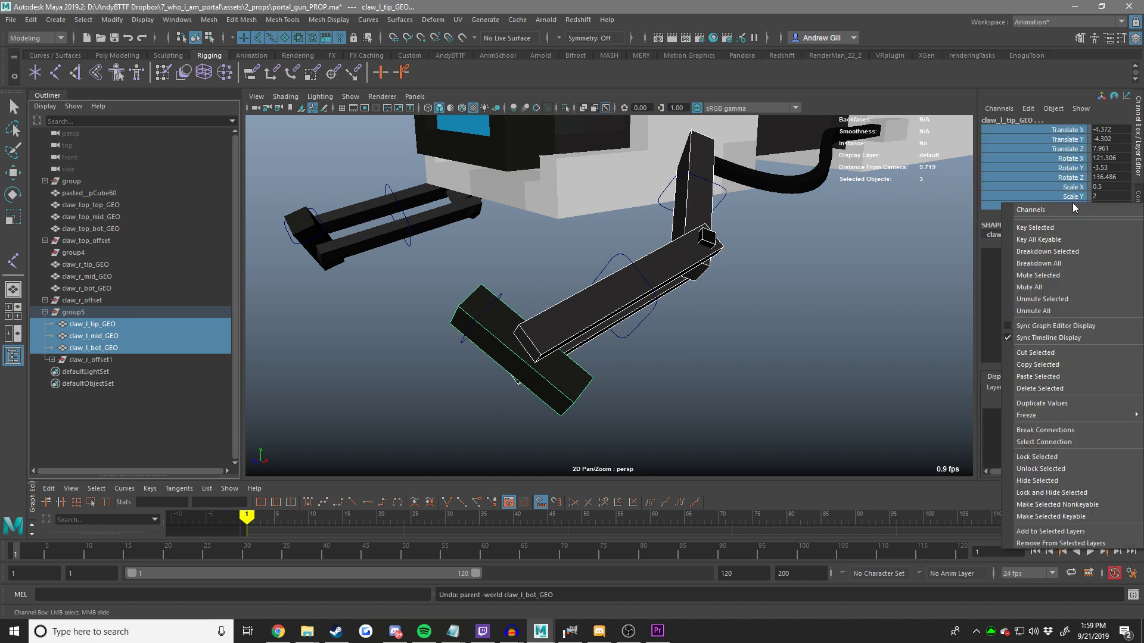
pyautogui.click(1036, 469)
pyautogui.moveTo(109, 326); pyautogui.dragTo(111, 302, button='middle')
pyautogui.hotkey('ctrl', 'z')
pyautogui.hotkey('ctrl', 'z')
pyautogui.hotkey('ctrl', 'z')
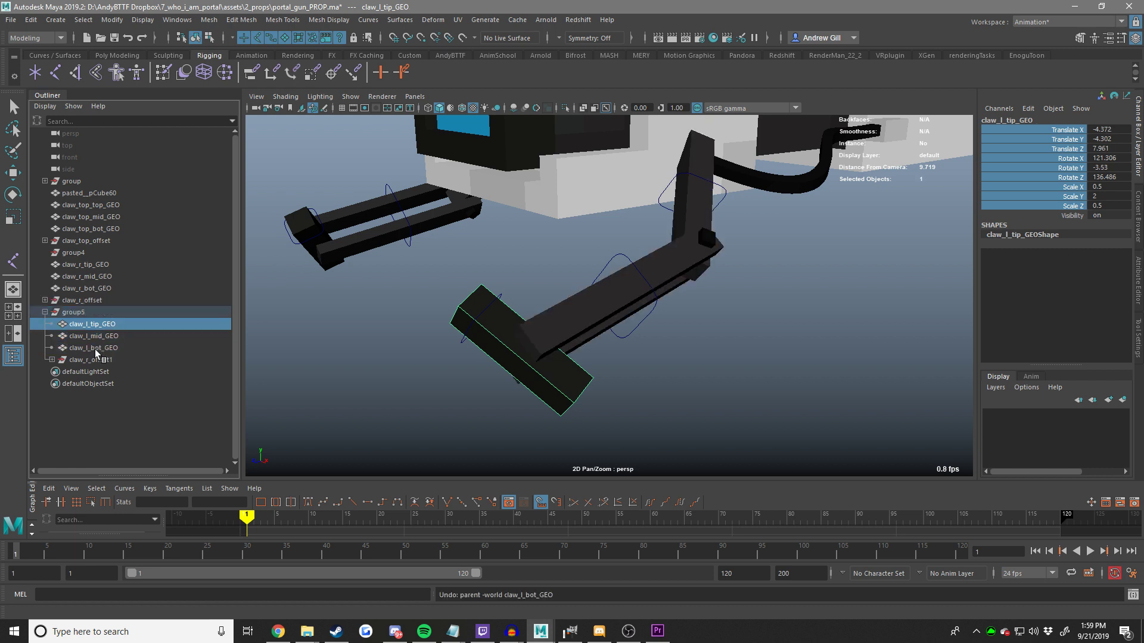
# Move the three left claw meshes out of group5 to the top level, ordered tip, mid, bot below claw_r_bot_GEO.
pyautogui.moveTo(110, 304); pyautogui.dragTo(112, 292, button='middle')
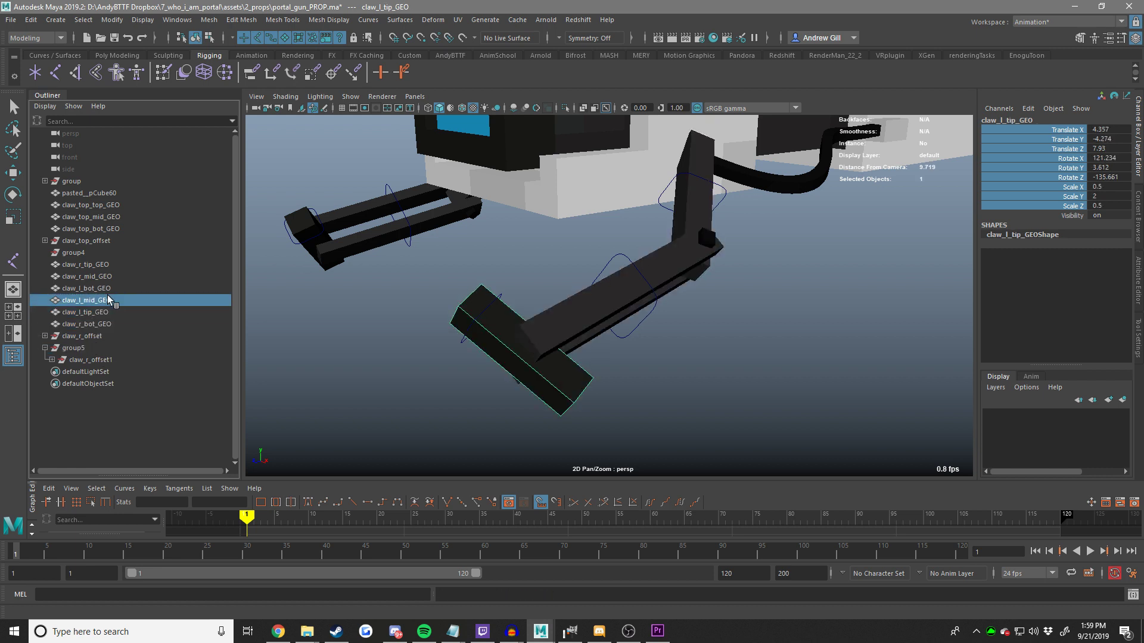
pyautogui.hotkey('ctrl', 'z')
pyautogui.hotkey('ctrl', 'z')
pyautogui.hotkey('ctrl', 'z')
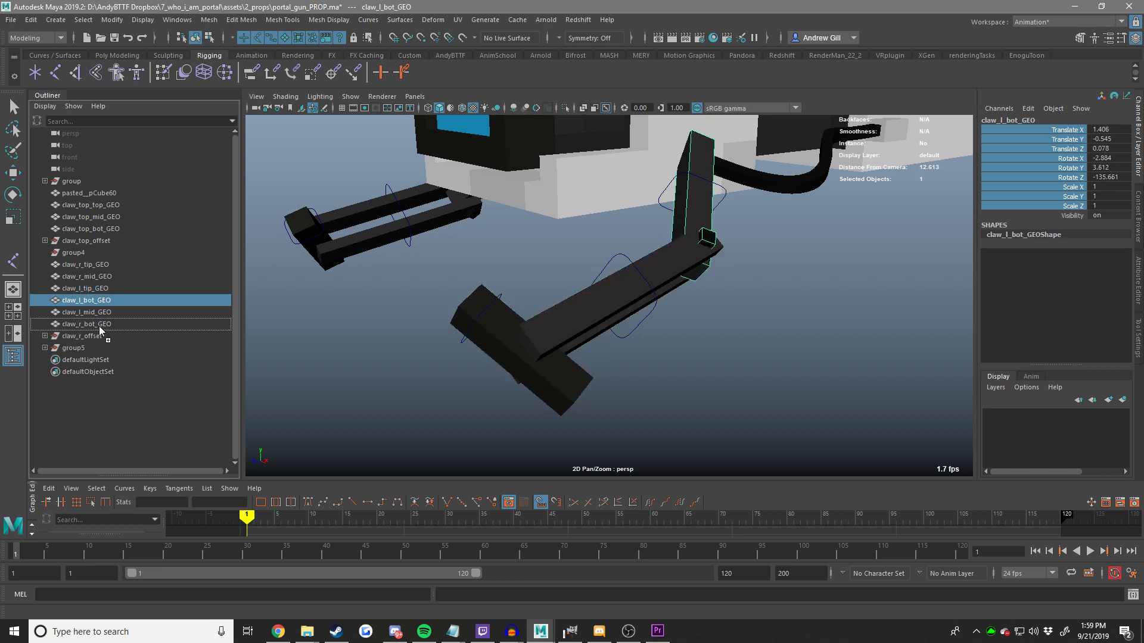
pyautogui.moveTo(103, 305); pyautogui.dragTo(108, 282, button='middle')
pyautogui.click(95, 324)
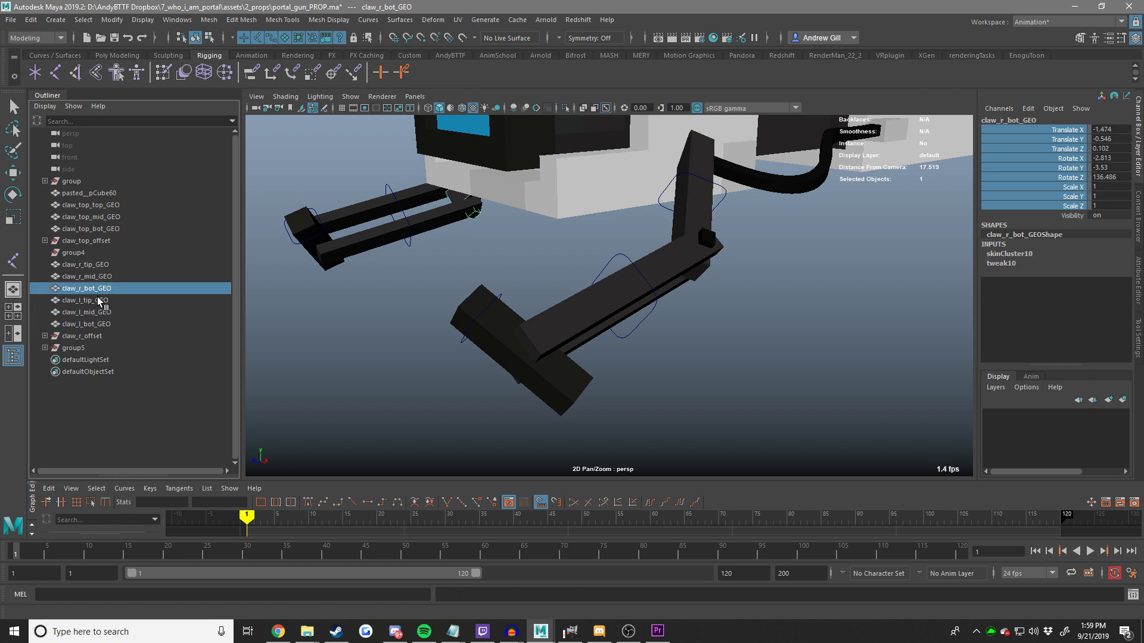
# Lock the transform channels of the three left claw meshes and save the scene.
pyautogui.moveTo(98, 297); pyautogui.dragTo(98, 322)
pyautogui.rightClick(1057, 164)
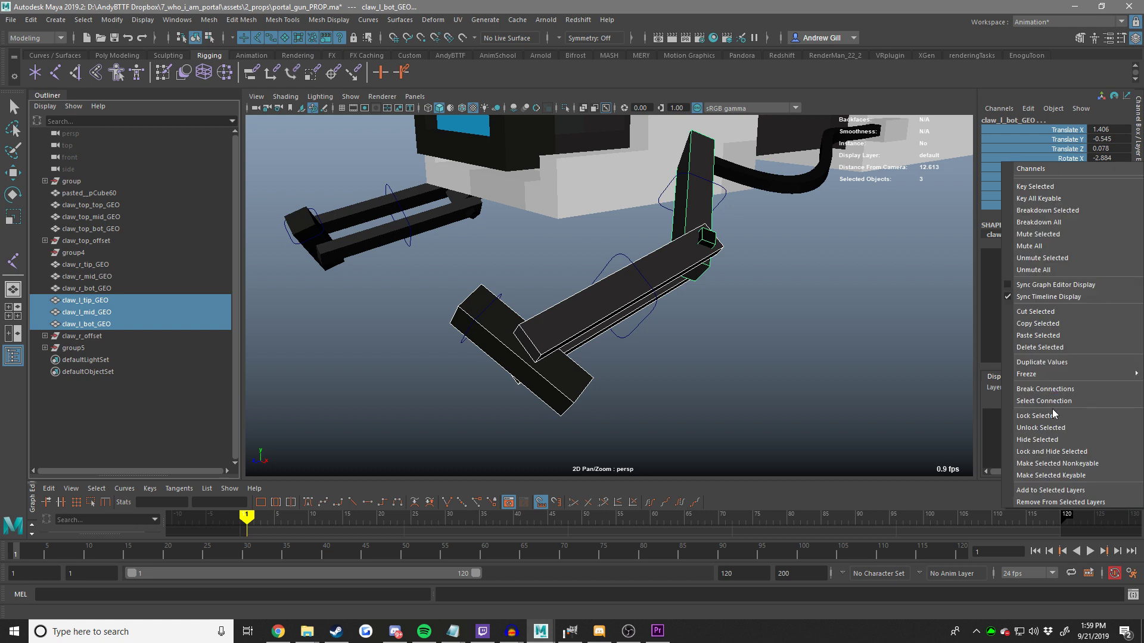
pyautogui.click(1050, 418)
pyautogui.press('q')
pyautogui.click(840, 370)
pyautogui.hotkey('ctrl', 's')
pyautogui.press('w')
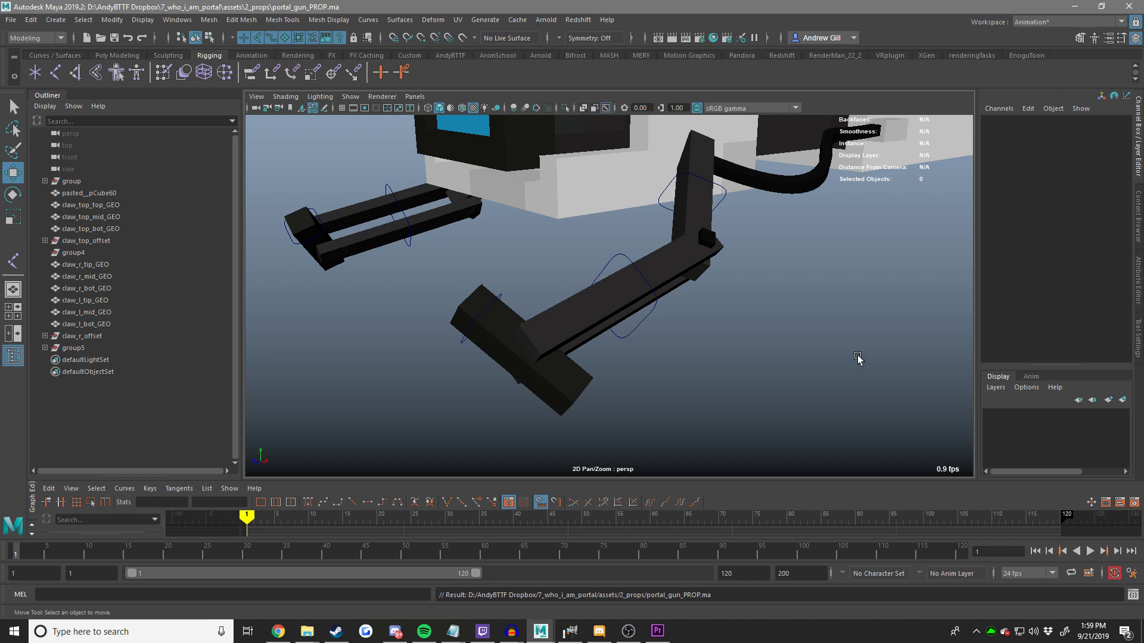
# Move claw_r_offset1 out of group5 to the top level and delete the emptied group5.
pyautogui.click(63, 349)
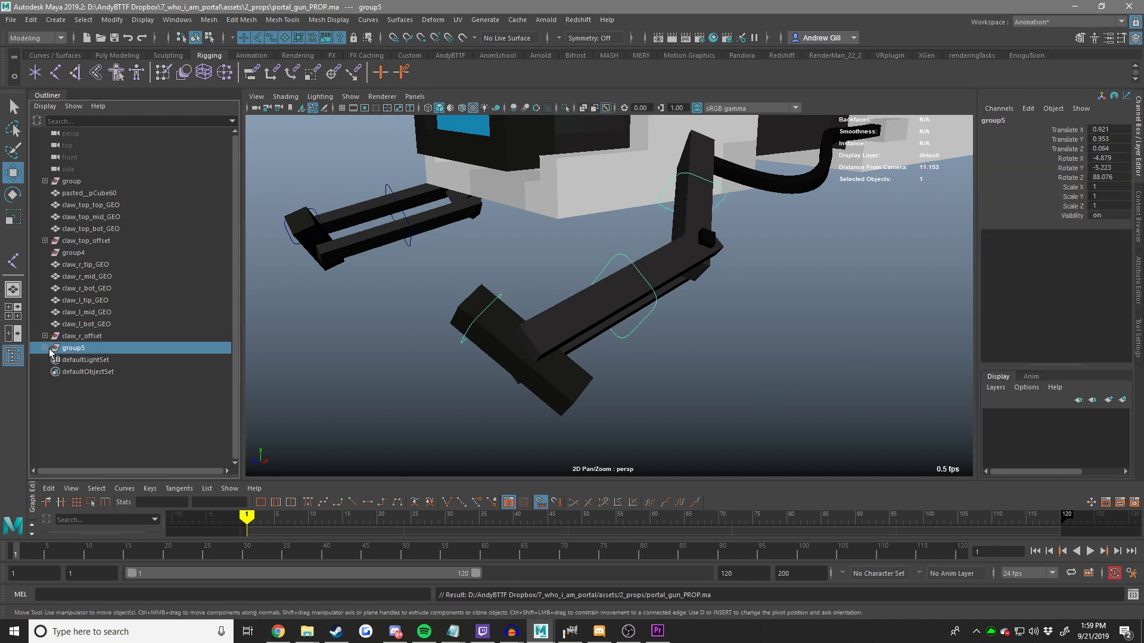
pyautogui.click(44, 348)
pyautogui.click(81, 359)
pyautogui.moveTo(82, 359); pyautogui.dragTo(96, 342, button='middle')
pyautogui.click(94, 357)
pyautogui.press('Delete')
# Rename claw_r_offset1 as claw_l_offset.
pyautogui.doubleClick(93, 348)
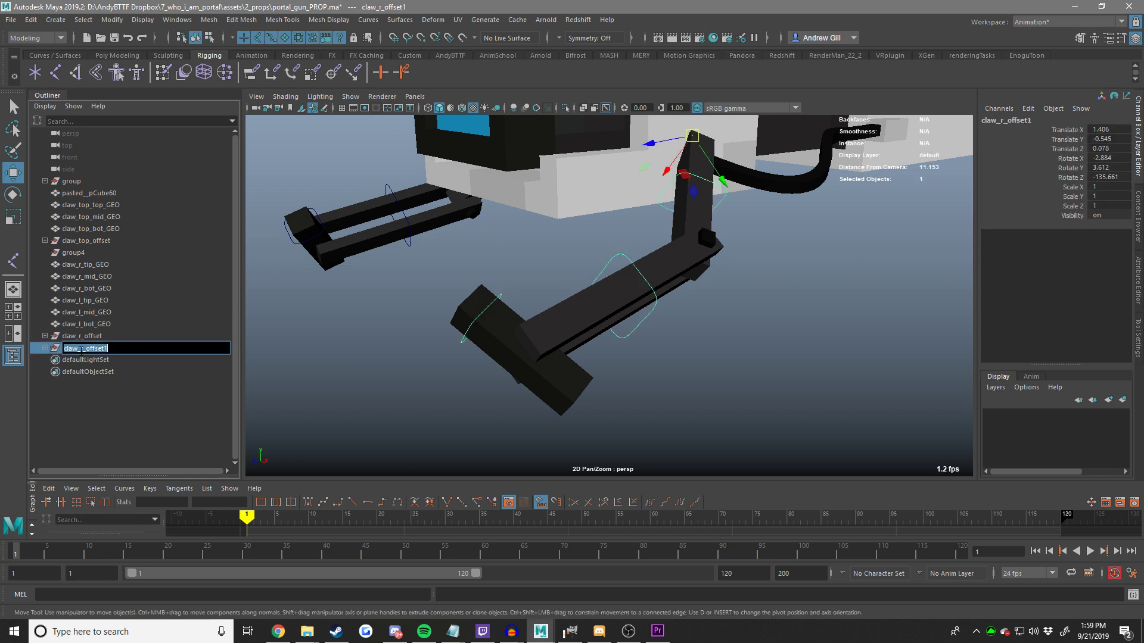
pyautogui.click(83, 349)
pyautogui.press('Return')
pyautogui.press('Right')
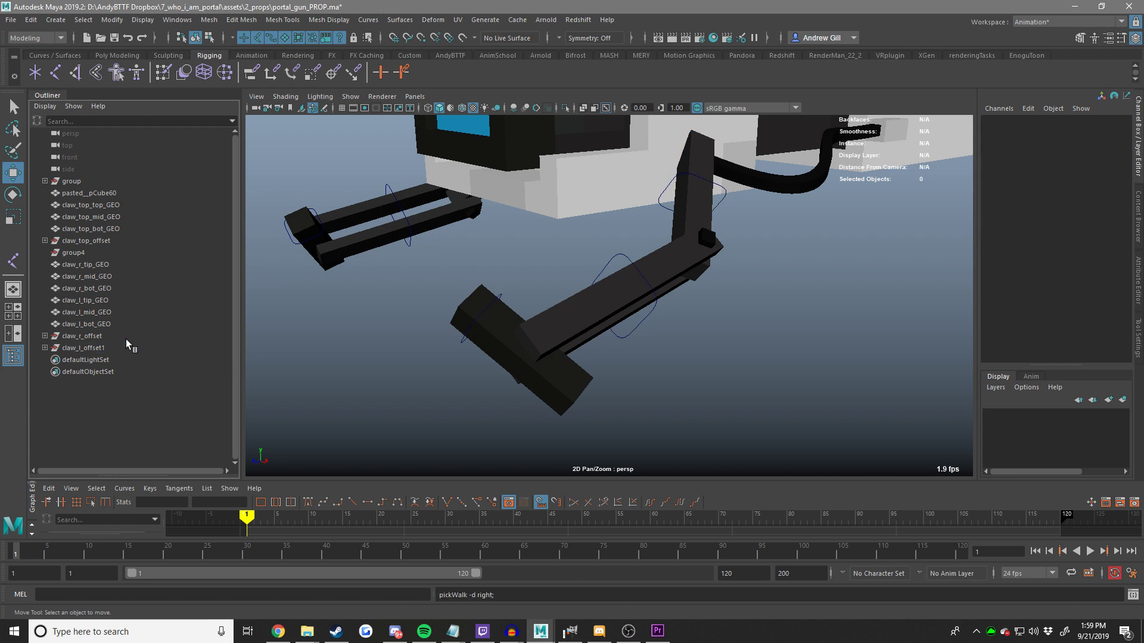
pyautogui.press('Down')
pyautogui.press('Down')
pyautogui.press('Down')
pyautogui.click(120, 349)
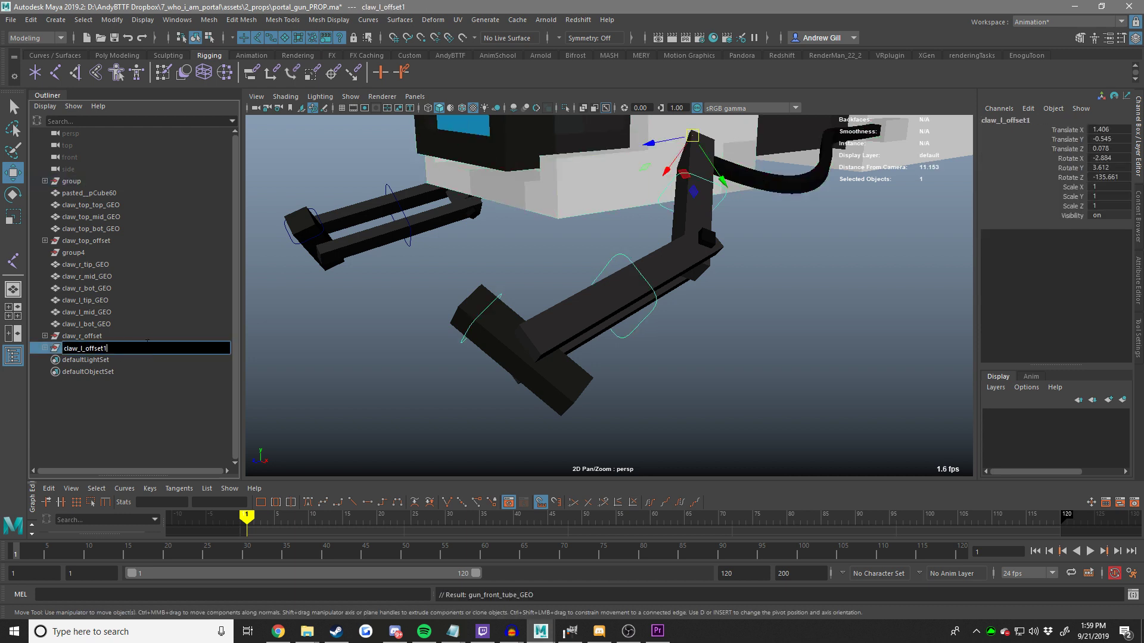
pyautogui.click(728, 225)
# Try rotating the base control of the left claw and undo the rotation.
pyautogui.click(713, 204)
pyautogui.press('e')
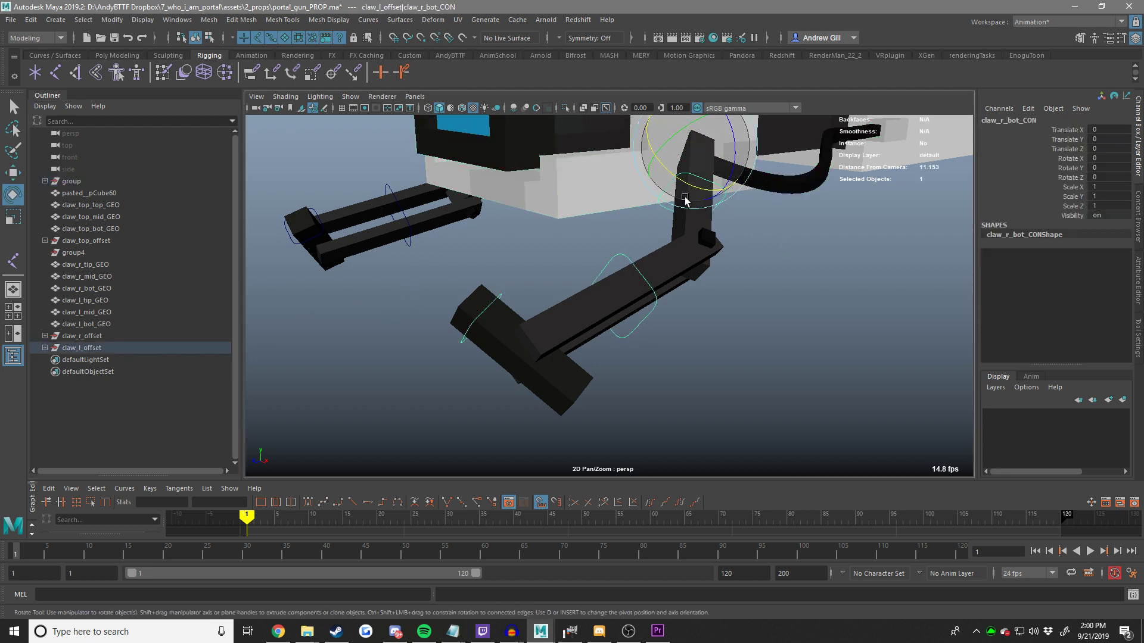
pyautogui.moveTo(712, 195); pyautogui.dragTo(650, 188)
pyautogui.hotkey('ctrl', 'z')
pyautogui.press('w')
# Bind the skin of claw_l_bot_GEO to claw_r_JNT1 under claw_l_offset and check it with a trial rotation.
pyautogui.keyDown('alt'); pyautogui.moveTo(680, 256); pyautogui.dragTo(517, 263); pyautogui.keyUp('alt')
pyautogui.click(630, 300)
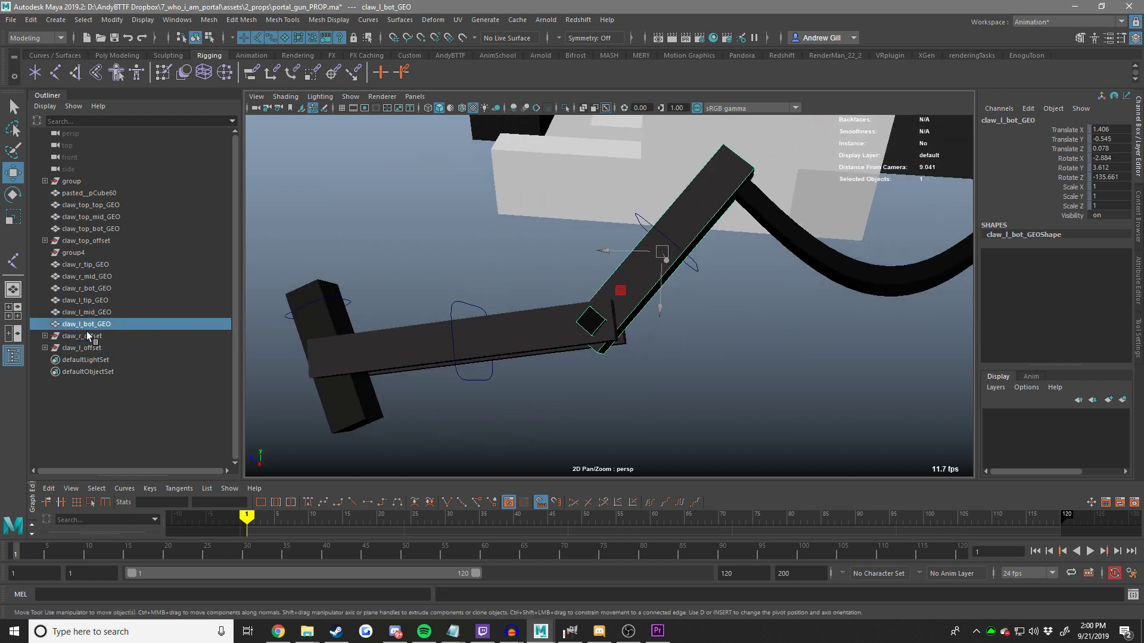
pyautogui.click(44, 348)
pyautogui.click(52, 360)
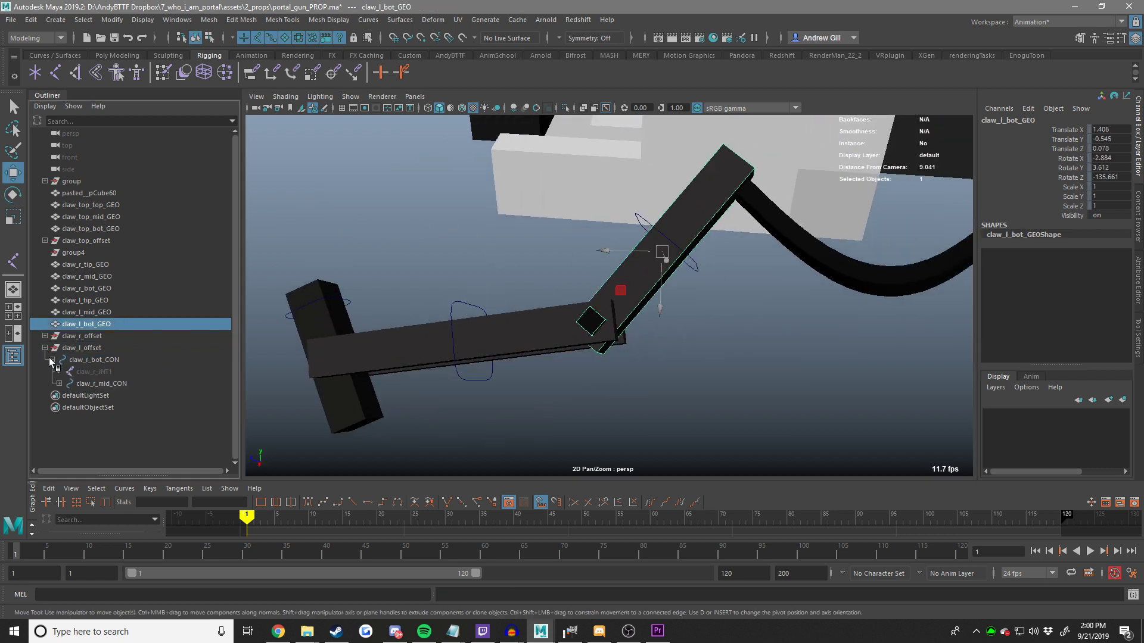
pyautogui.keyDown('ctrl'); pyautogui.click(86, 372); pyautogui.keyUp('ctrl')
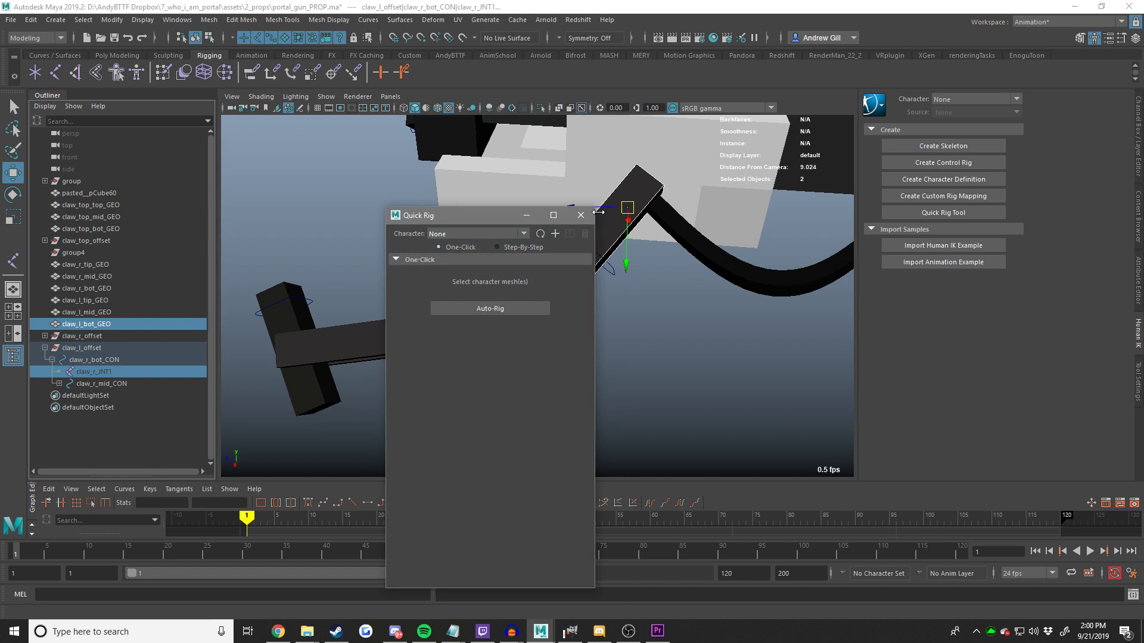
pyautogui.click(581, 215)
pyautogui.click(1138, 146)
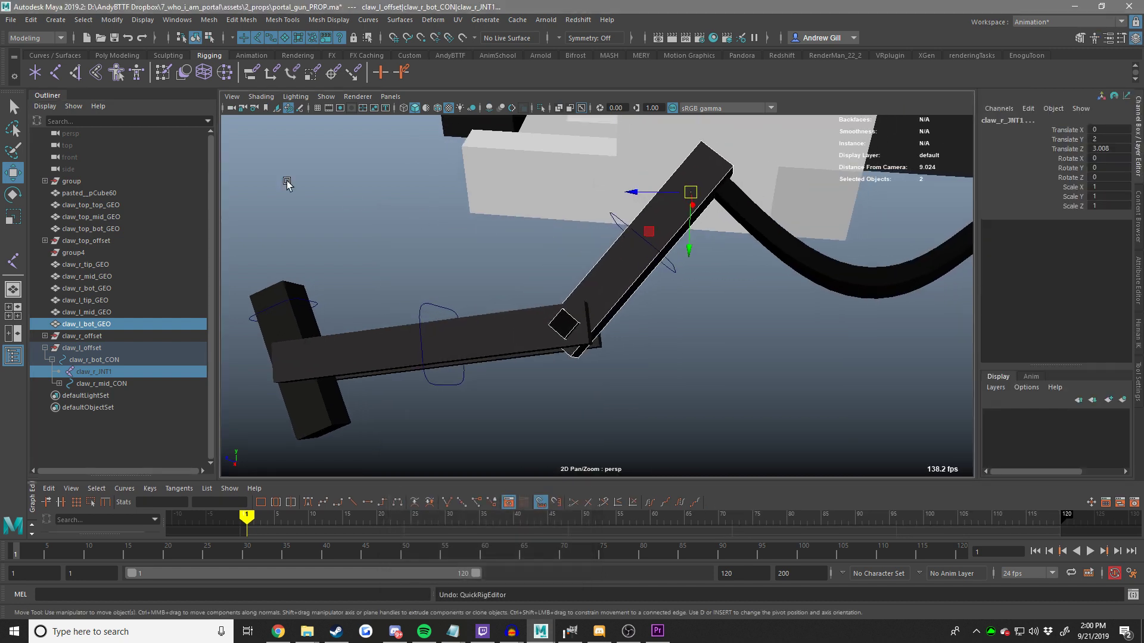
pyautogui.click(103, 372)
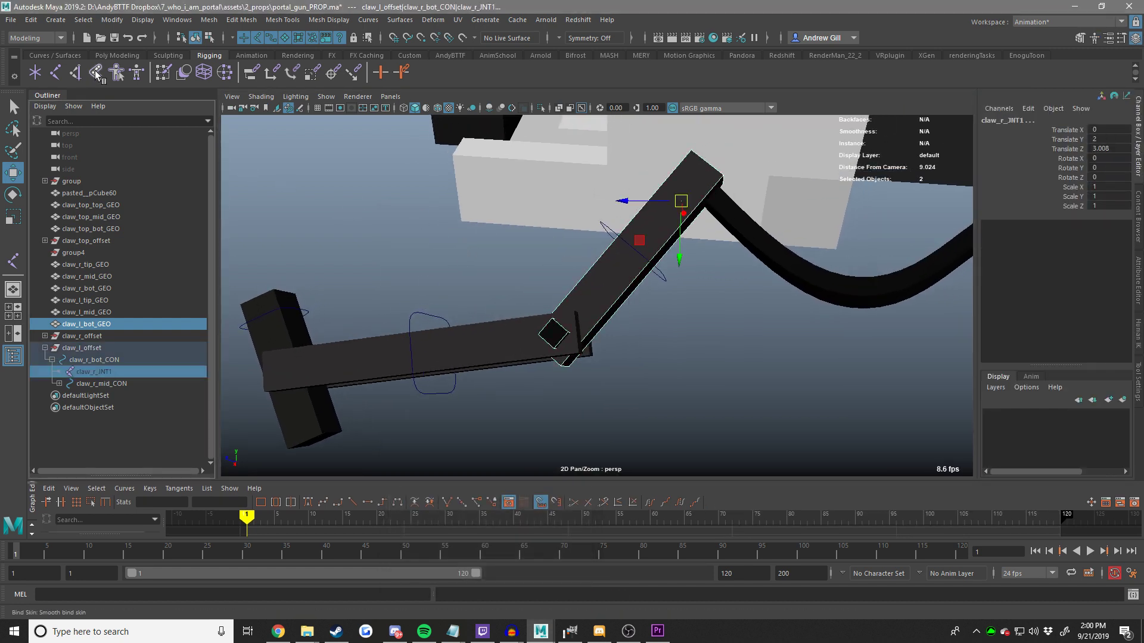
pyautogui.press('e')
pyautogui.moveTo(537, 352); pyautogui.dragTo(620, 333, button='middle')
pyautogui.hotkey('ctrl', 'z')
pyautogui.press('w')
# Bind the skin of claw_l_mid_GEO to claw_r_JNT2 under the left claw's middle control.
pyautogui.click(620, 333)
pyautogui.click(60, 384)
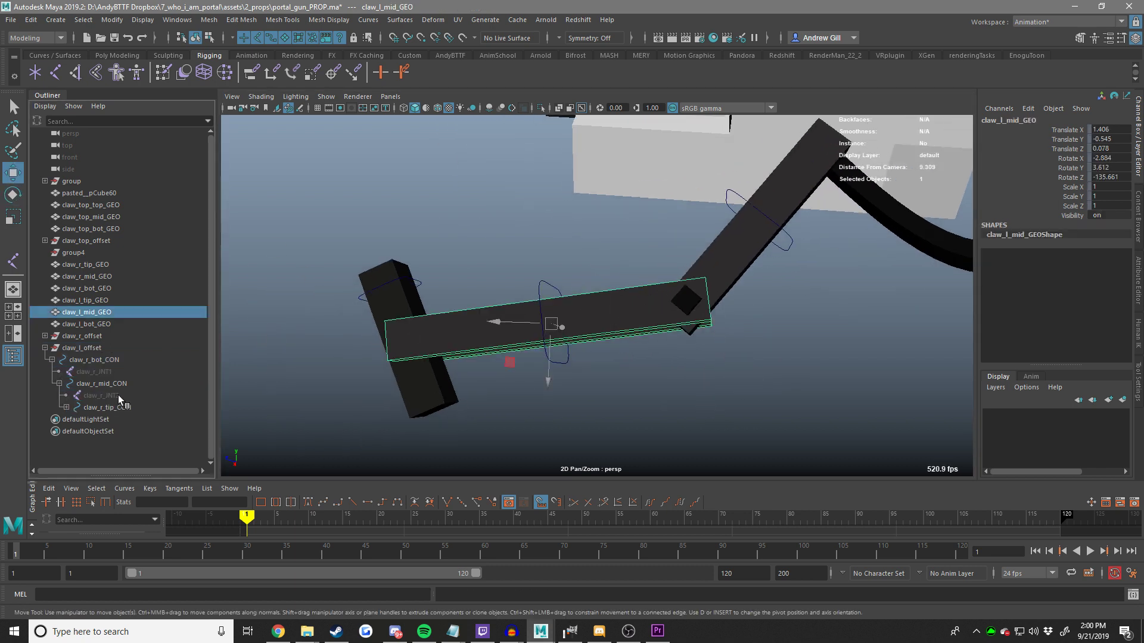
pyautogui.keyDown('ctrl'); pyautogui.click(103, 395); pyautogui.keyUp('ctrl')
# Bind the skin of claw_l_tip_GEO to claw_r_JNT3 under the left claw's tip control.
pyautogui.click(395, 288)
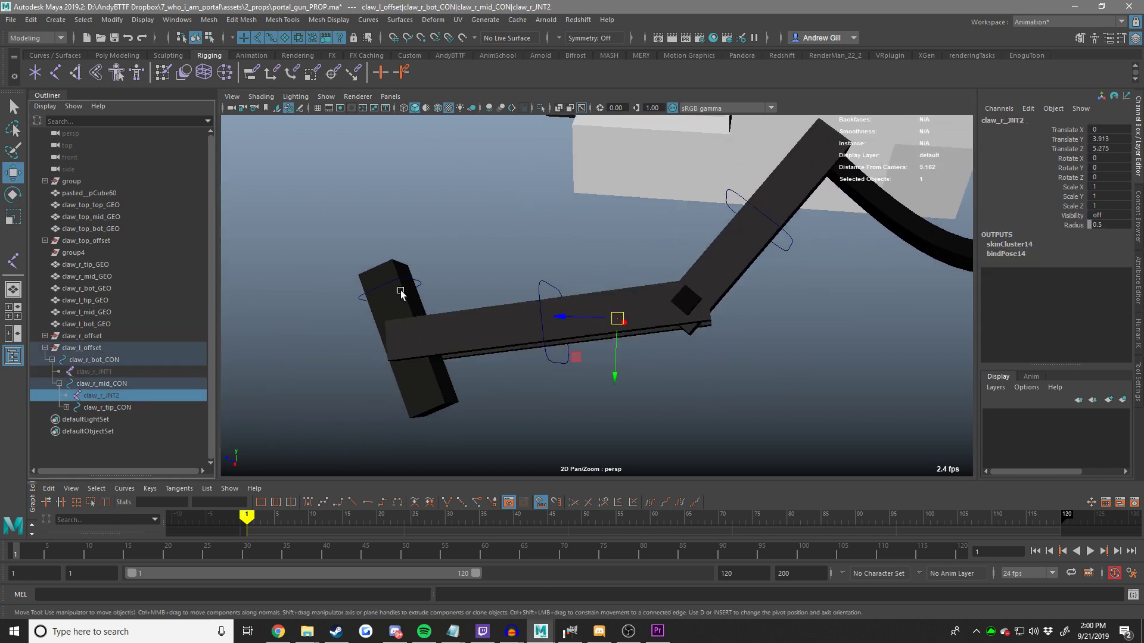
pyautogui.click(66, 408)
pyautogui.keyDown('ctrl'); pyautogui.click(116, 419); pyautogui.keyUp('ctrl')
pyautogui.press('g')
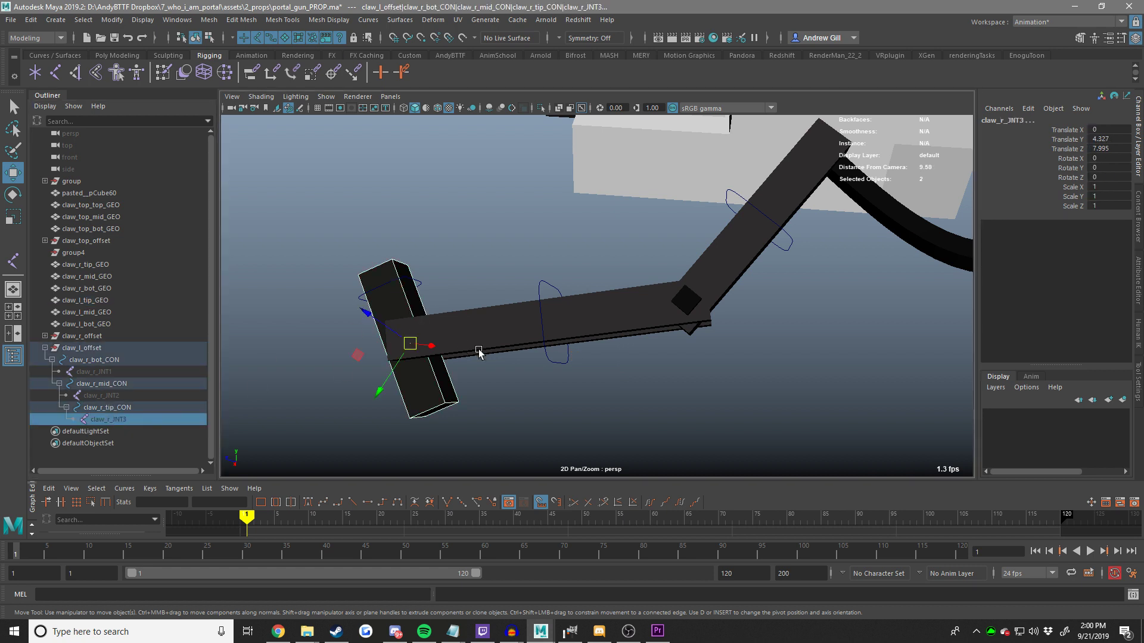
# Test the left claw's tip control with trial rotations about X and undo them.
pyautogui.click(385, 253)
pyautogui.click(408, 278)
pyautogui.press('e')
pyautogui.moveTo(573, 319); pyautogui.dragTo(519, 435, button='middle')
pyautogui.hotkey('ctrl', 'z')
pyautogui.click(424, 632)
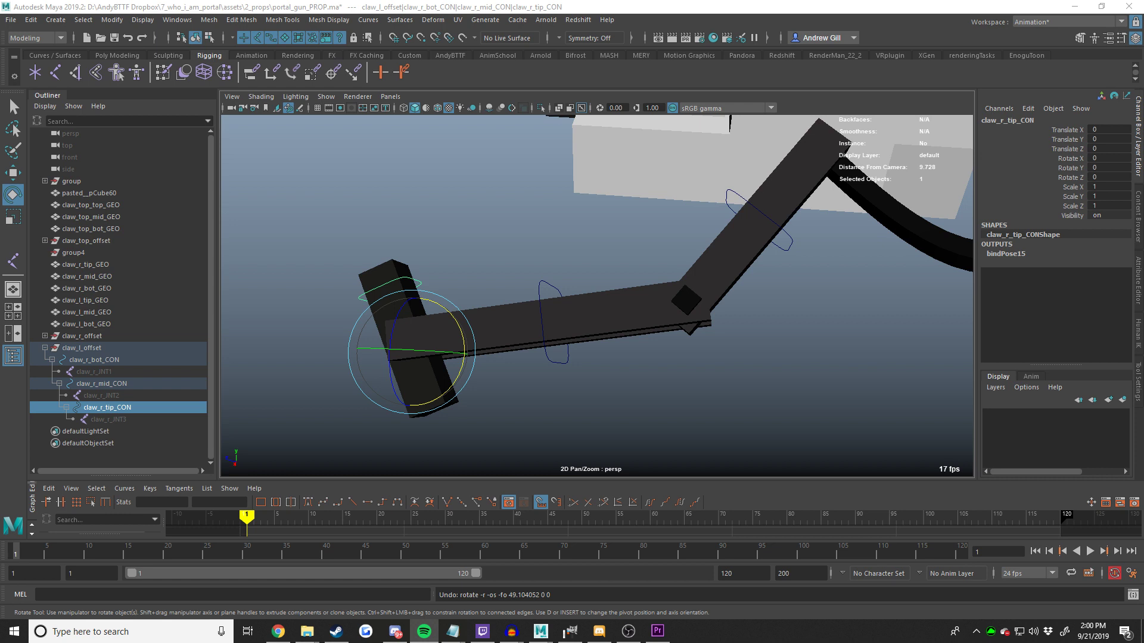
pyautogui.hotkey('alt', 'Tab')
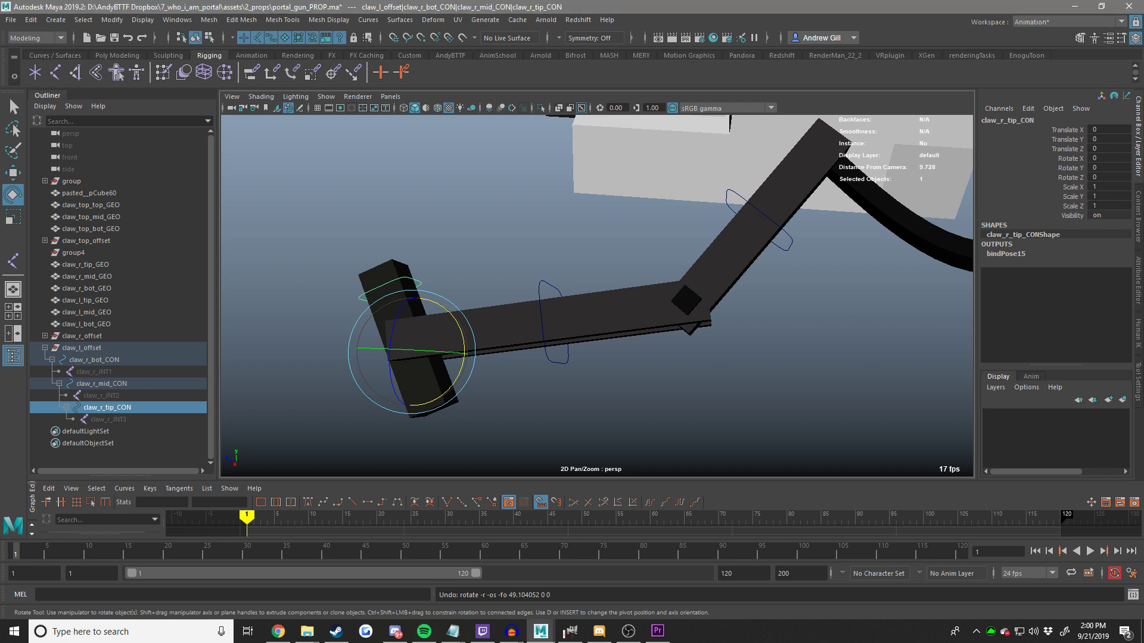
pyautogui.keyDown('alt'); pyautogui.moveTo(661, 381); pyautogui.dragTo(828, 357, button='middle'); pyautogui.keyUp('alt')
pyautogui.scroll(2, 792, 338)
pyautogui.keyDown('alt'); pyautogui.moveTo(828, 357); pyautogui.dragTo(739, 355); pyautogui.keyUp('alt')
pyautogui.hotkey('ctrl', 'z')
pyautogui.press('w')
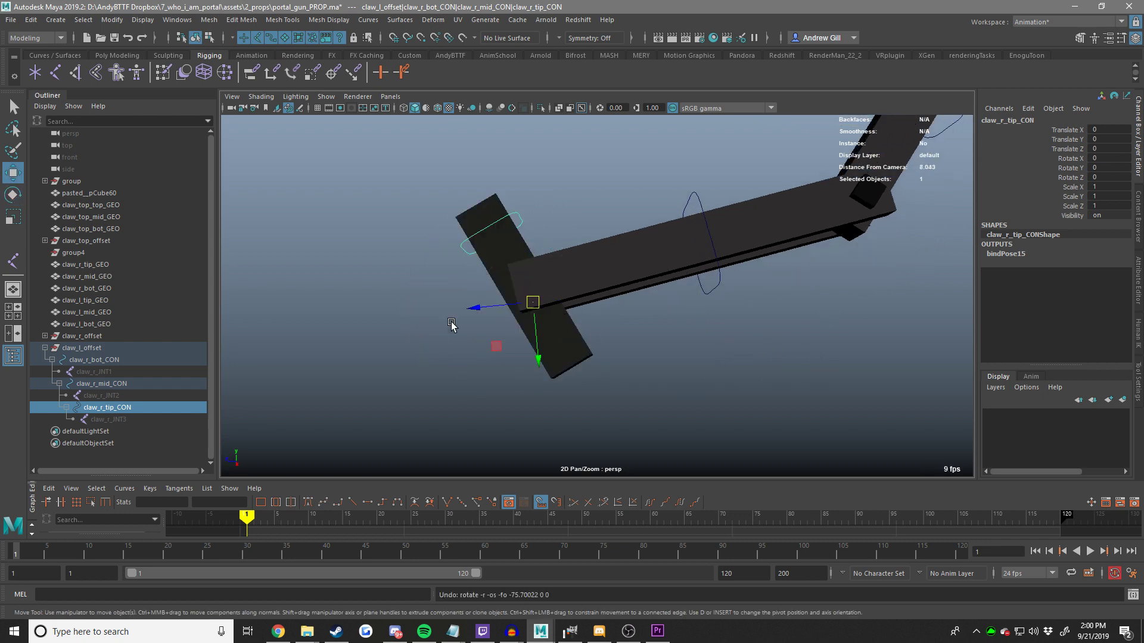
# Collapse the claw_l_offset hierarchy, trial-rotate the left claw's base control, undo the rotation and save the scene.
pyautogui.click(59, 383)
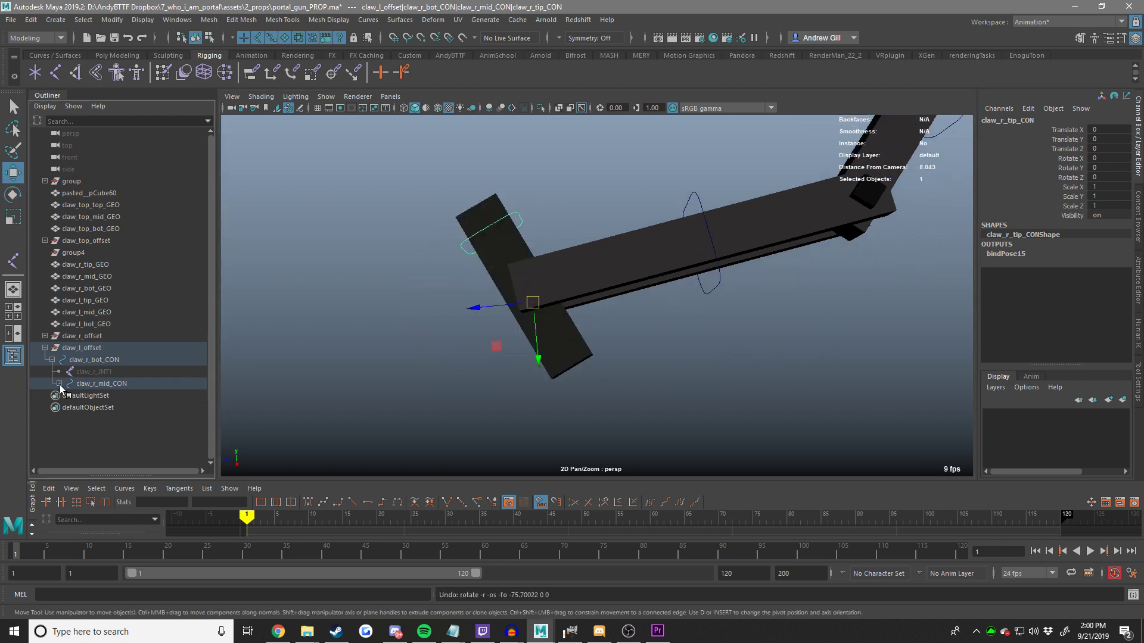
pyautogui.click(52, 360)
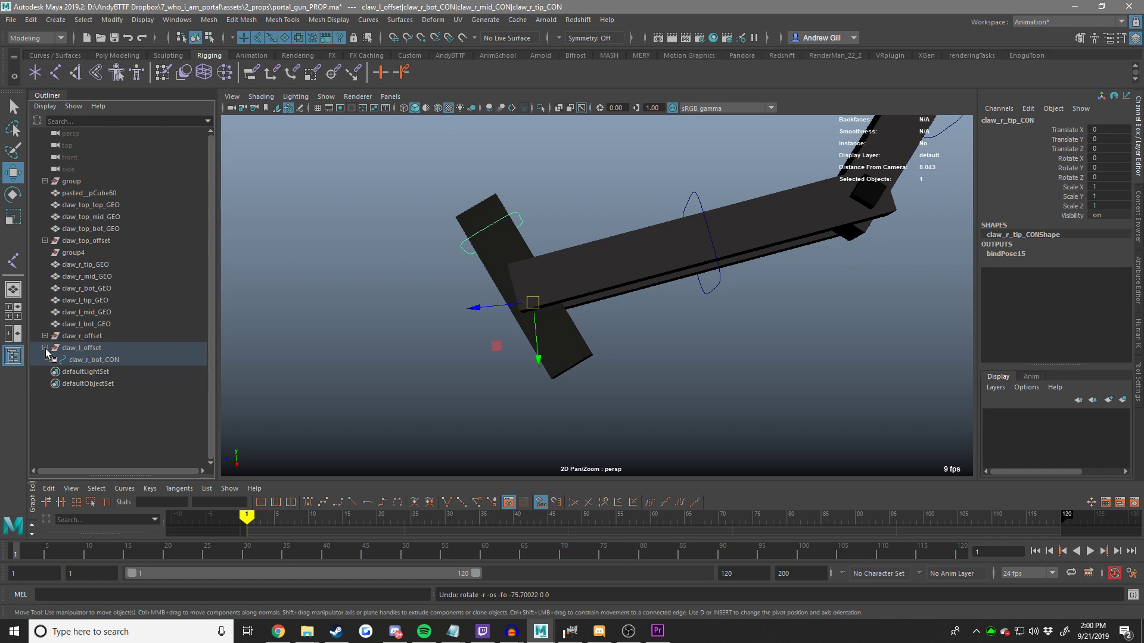
pyautogui.click(45, 349)
pyautogui.click(45, 348)
pyautogui.click(96, 360)
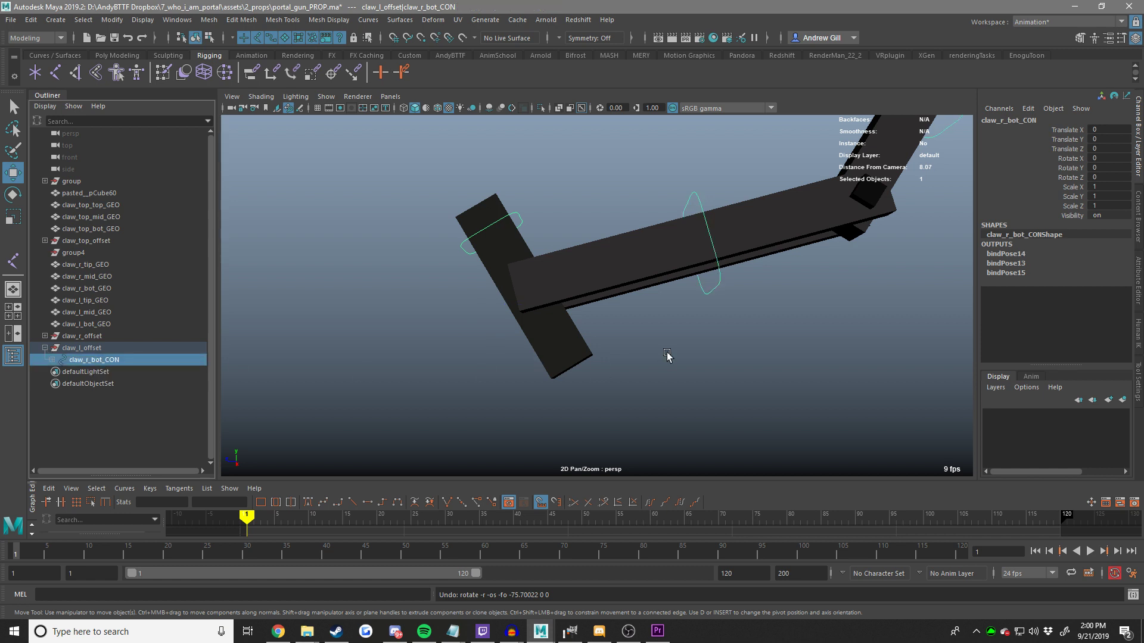
pyautogui.moveTo(666, 355)
pyautogui.keyDown('alt'); pyautogui.mouseDown()
pyautogui.moveTo(439, 350)
pyautogui.moveTo(597, 377)
pyautogui.moveTo(652, 367)
pyautogui.mouseUp(); pyautogui.keyUp('alt')
pyautogui.hotkey('ctrl', 'z')
pyautogui.press('e')
pyautogui.moveTo(652, 366); pyautogui.dragTo(493, 352, button='middle')
pyautogui.hotkey('ctrl', 'z')
pyautogui.keyDown('alt'); pyautogui.moveTo(552, 388); pyautogui.dragTo(676, 461, button='middle'); pyautogui.keyUp('alt')
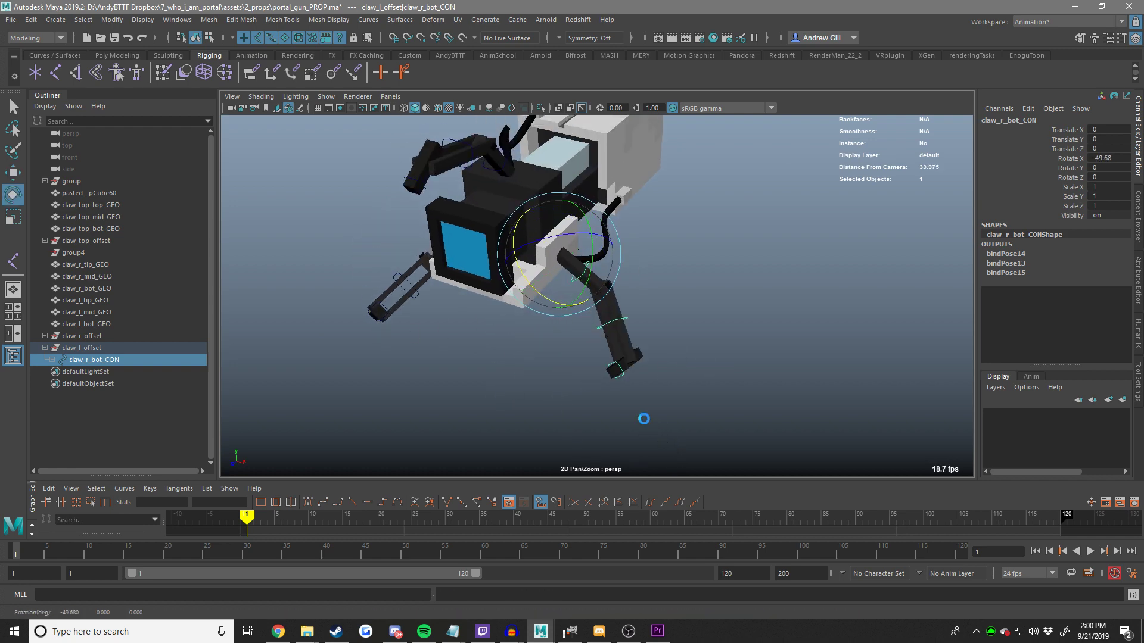
pyautogui.hotkey('ctrl', 'z')
pyautogui.keyDown('alt'); pyautogui.moveTo(643, 418); pyautogui.dragTo(620, 386); pyautogui.keyUp('alt')
pyautogui.hotkey('ctrl', 's')
# Select the base controls of the left, right and top claws together.
pyautogui.keyDown('alt'); pyautogui.moveTo(447, 362); pyautogui.dragTo(601, 346); pyautogui.keyUp('alt')
pyautogui.keyDown('alt'); pyautogui.moveTo(602, 345); pyautogui.dragTo(637, 297, button='right'); pyautogui.keyUp('alt')
pyautogui.keyDown('alt'); pyautogui.moveTo(637, 293); pyautogui.dragTo(660, 295); pyautogui.keyUp('alt')
pyautogui.press('w')
pyautogui.keyDown('alt'); pyautogui.moveTo(660, 294); pyautogui.dragTo(554, 329, button='right'); pyautogui.keyUp('alt')
pyautogui.keyDown('shift'); pyautogui.click(529, 349); pyautogui.keyUp('shift')
pyautogui.hotkey('ctrl', 'z')
pyautogui.keyDown('shift'); pyautogui.click(528, 350); pyautogui.keyUp('shift')
pyautogui.hotkey('ctrl', 'z')
pyautogui.press(']')
pyautogui.keyDown('shift'); pyautogui.click(530, 358); pyautogui.keyUp('shift')
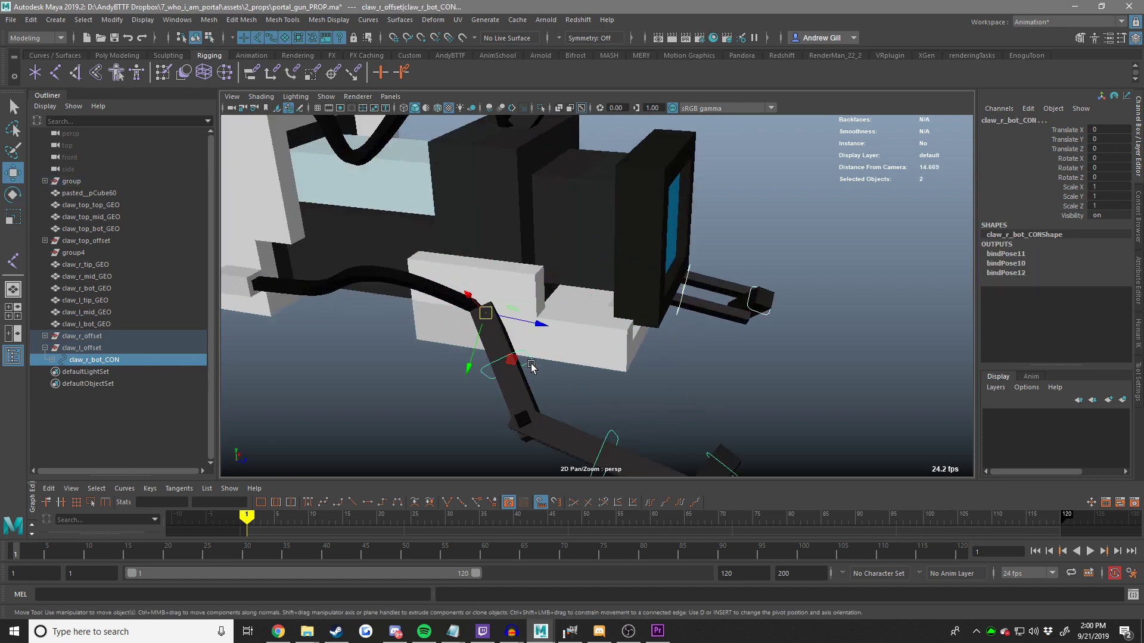
pyautogui.press('[')
pyautogui.keyDown('shift'); pyautogui.click(582, 192); pyautogui.keyUp('shift')
# Test closing and opening the claws by rotating all three base controls together about X, then undo the rotations.
pyautogui.press('e')
pyautogui.moveTo(728, 290); pyautogui.dragTo(689, 262, button='middle')
pyautogui.hotkey('ctrl', 'z')
pyautogui.moveTo(570, 333)
pyautogui.keyDown('alt'); pyautogui.mouseDown()
pyautogui.moveTo(593, 336)
pyautogui.moveTo(590, 323)
pyautogui.mouseUp(); pyautogui.keyUp('alt')
pyautogui.moveTo(589, 323); pyautogui.dragTo(564, 346, button='middle')
pyautogui.keyDown('alt'); pyautogui.moveTo(564, 345); pyautogui.dragTo(419, 294); pyautogui.keyUp('alt')
pyautogui.keyDown('alt'); pyautogui.moveTo(418, 294); pyautogui.dragTo(358, 348, button='middle'); pyautogui.keyUp('alt')
pyautogui.keyDown('alt'); pyautogui.moveTo(357, 348); pyautogui.dragTo(608, 348, button='right'); pyautogui.keyUp('alt')
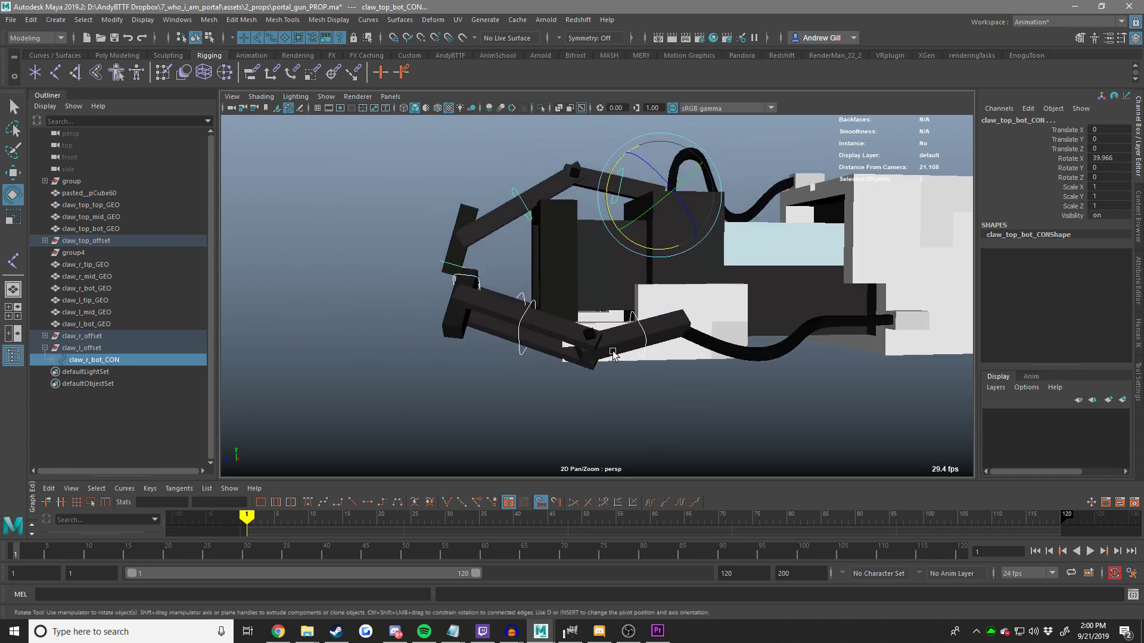
pyautogui.moveTo(730, 362)
pyautogui.mouseDown(button='middle')
pyautogui.moveTo(628, 373)
pyautogui.moveTo(733, 366)
pyautogui.moveTo(334, 315)
pyautogui.moveTo(730, 357)
pyautogui.mouseUp(button='middle')
pyautogui.moveTo(730, 357); pyautogui.dragTo(750, 400)
pyautogui.moveTo(750, 401); pyautogui.dragTo(592, 380, button='middle')
pyautogui.keyDown('alt'); pyautogui.moveTo(592, 380); pyautogui.dragTo(554, 366, button='right'); pyautogui.keyUp('alt')
pyautogui.keyDown('alt'); pyautogui.moveTo(554, 366); pyautogui.dragTo(638, 384); pyautogui.keyUp('alt')
pyautogui.hotkey('ctrl', 'z')
# Save the scene with the claws in their default pose.
pyautogui.keyDown('alt'); pyautogui.moveTo(638, 384); pyautogui.dragTo(643, 370, button='right'); pyautogui.keyUp('alt')
pyautogui.keyDown('alt'); pyautogui.moveTo(643, 370); pyautogui.dragTo(600, 378, button='middle'); pyautogui.keyUp('alt')
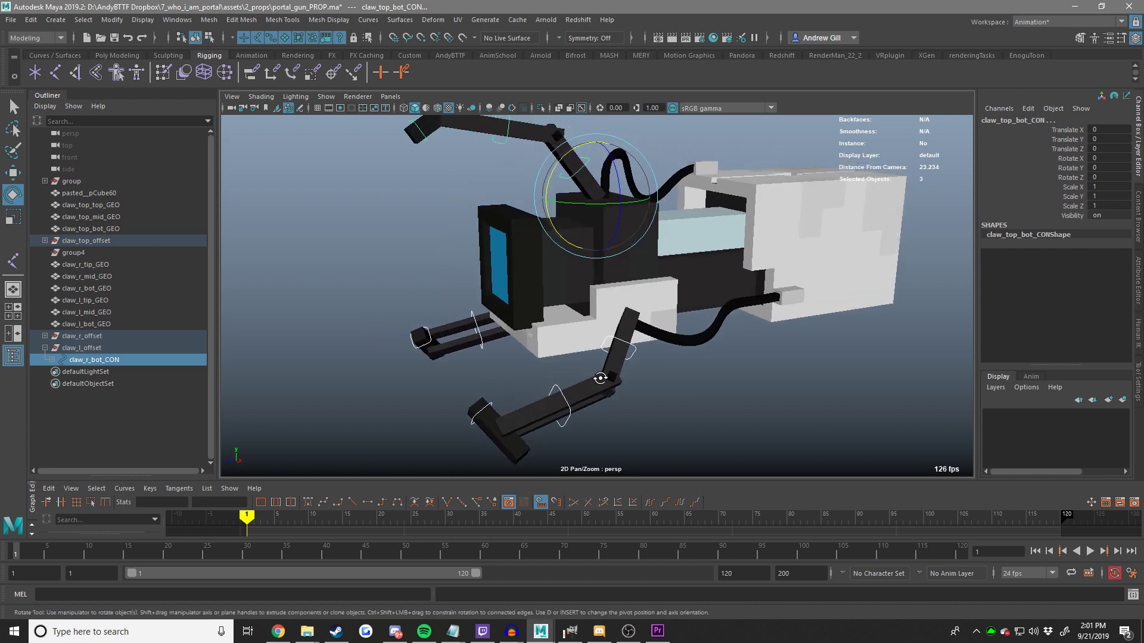
pyautogui.keyDown('alt'); pyautogui.moveTo(600, 378); pyautogui.dragTo(492, 347); pyautogui.keyUp('alt')
pyautogui.hotkey('ctrl', 's')
# Select the gun's front tube geometry with the Move tool active and open the mz_ctrlCreator control tool.
pyautogui.click(470, 290)
pyautogui.press('w')
pyautogui.click(593, 274)
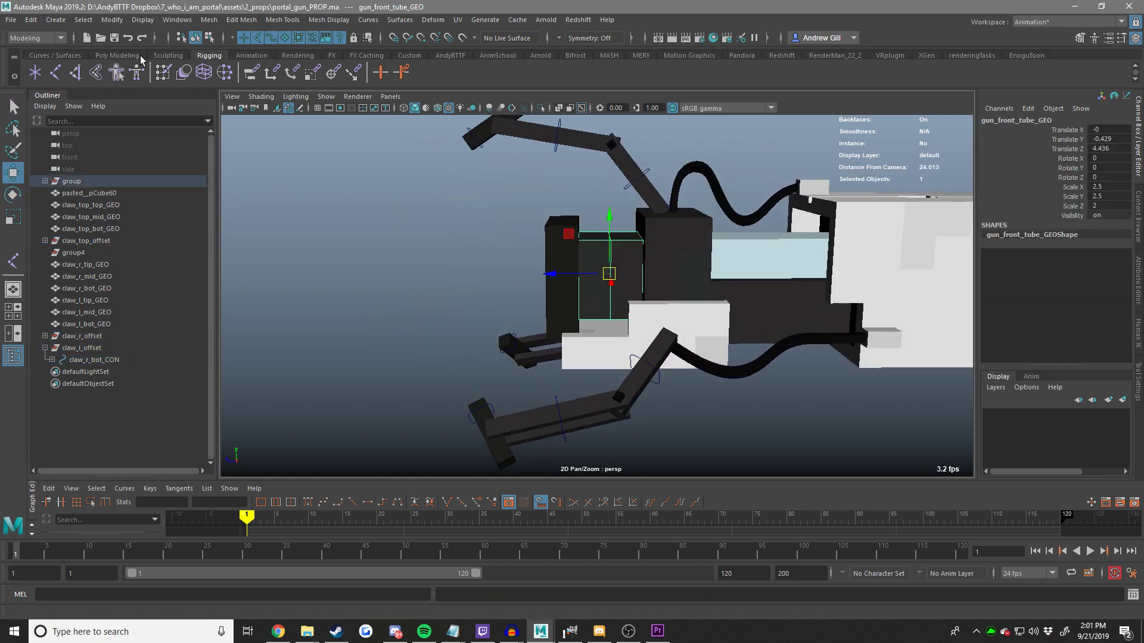
pyautogui.click(451, 55)
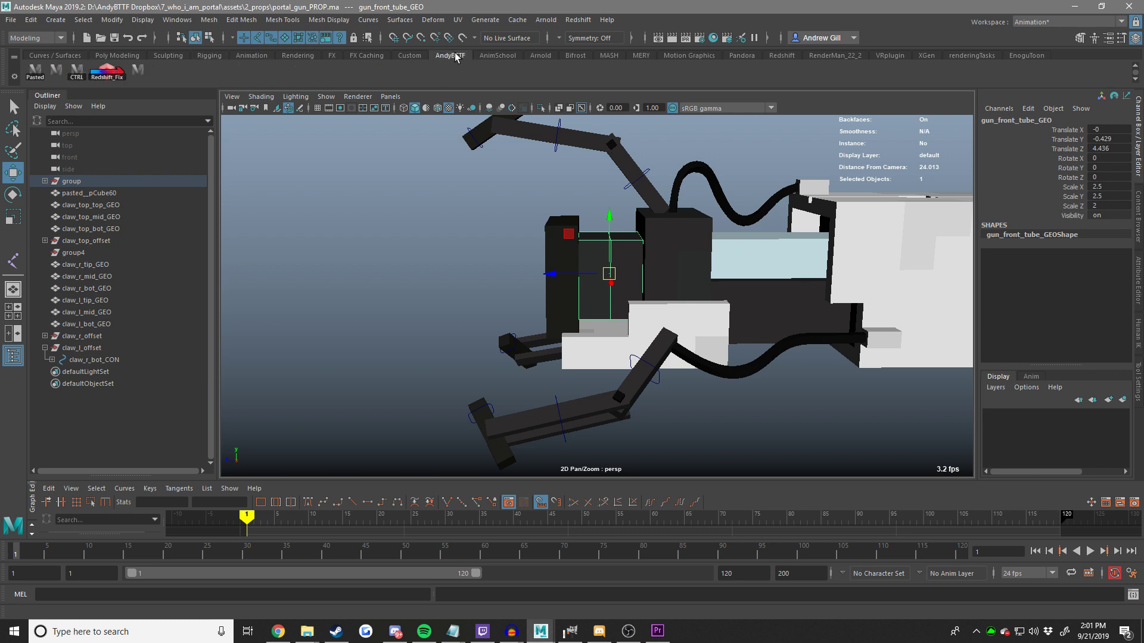
pyautogui.click(77, 71)
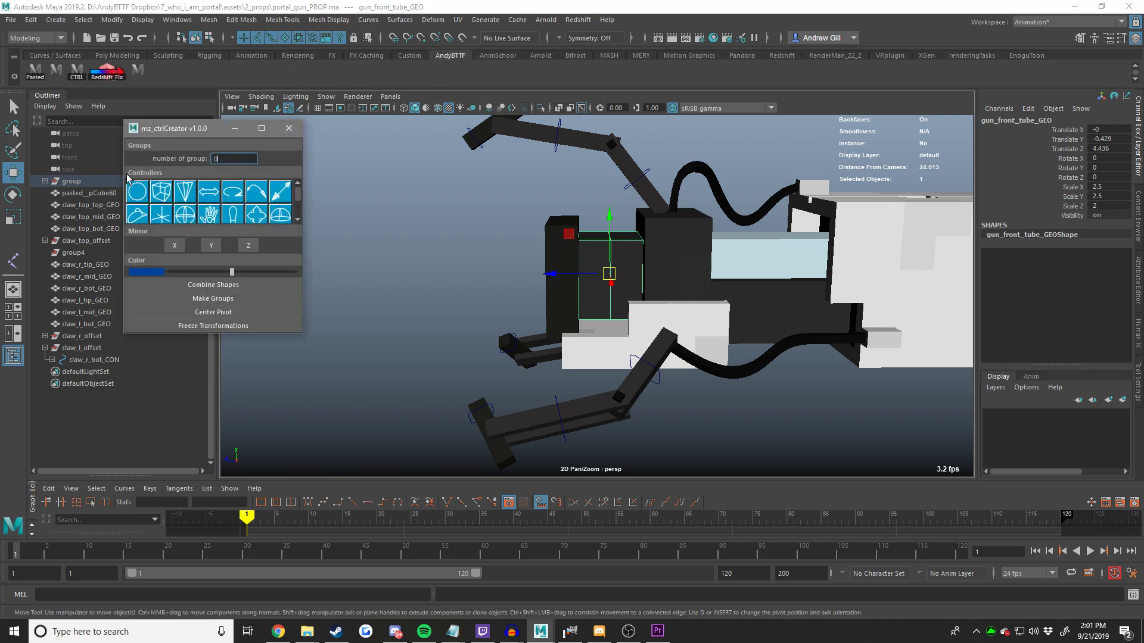
# Test sliding the gun's front frame and tube back along Z, then restore them and clear the selection.
pyautogui.scroll(5, 615, 280)
pyautogui.keyDown('shift'); pyautogui.click(543, 321); pyautogui.keyUp('shift')
pyautogui.scroll(-2, 544, 322)
pyautogui.keyDown('alt'); pyautogui.moveTo(544, 322); pyautogui.dragTo(511, 330, button='middle'); pyautogui.keyUp('alt')
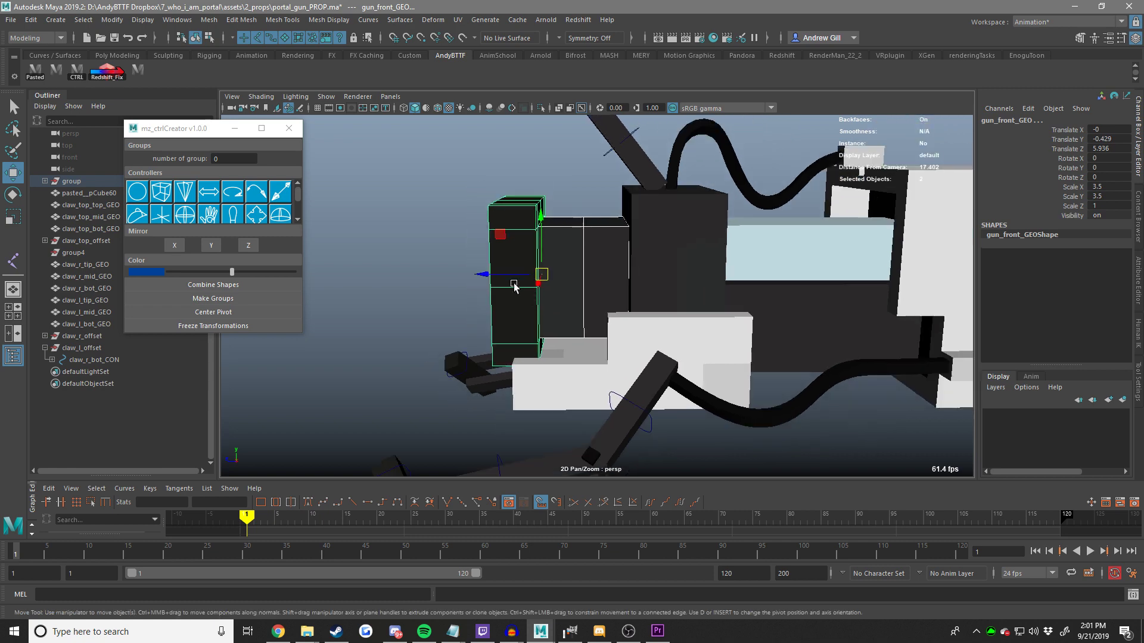
pyautogui.moveTo(514, 274); pyautogui.dragTo(536, 271)
pyautogui.keyDown('shift'); pyautogui.click(581, 304); pyautogui.keyUp('shift')
pyautogui.moveTo(587, 296); pyautogui.dragTo(650, 313, button='middle')
pyautogui.keyDown('alt'); pyautogui.moveTo(646, 316); pyautogui.dragTo(613, 302); pyautogui.keyUp('alt')
pyautogui.moveTo(613, 301); pyautogui.dragTo(635, 300, button='middle')
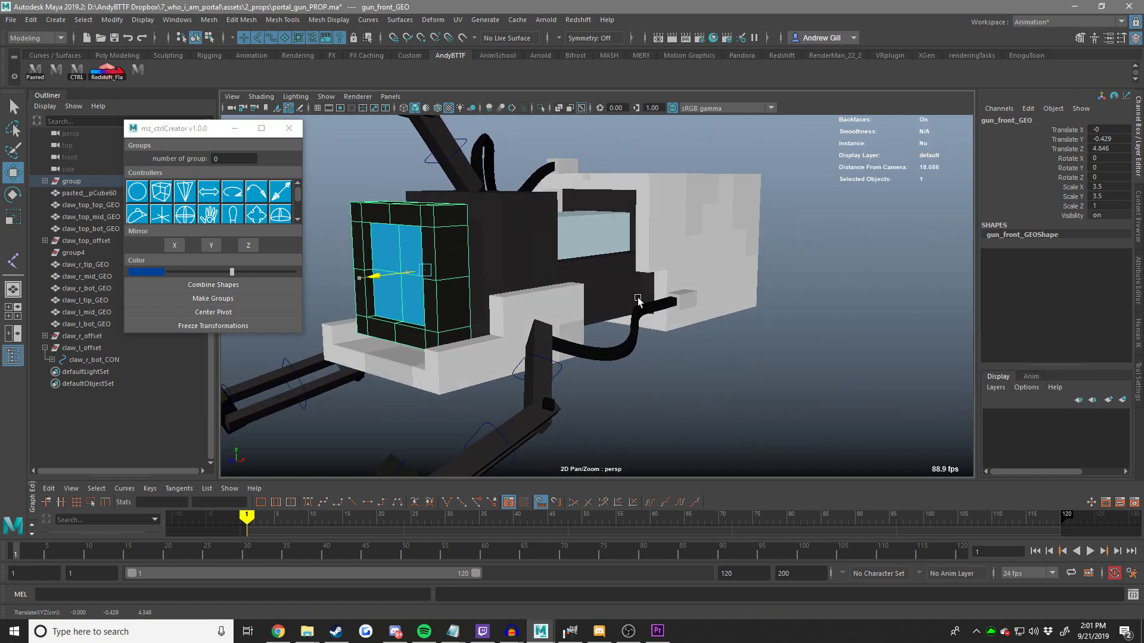
pyautogui.keyDown('alt'); pyautogui.moveTo(635, 300); pyautogui.dragTo(555, 292); pyautogui.keyUp('alt')
pyautogui.scroll(-4, 555, 293)
pyautogui.click(692, 439)
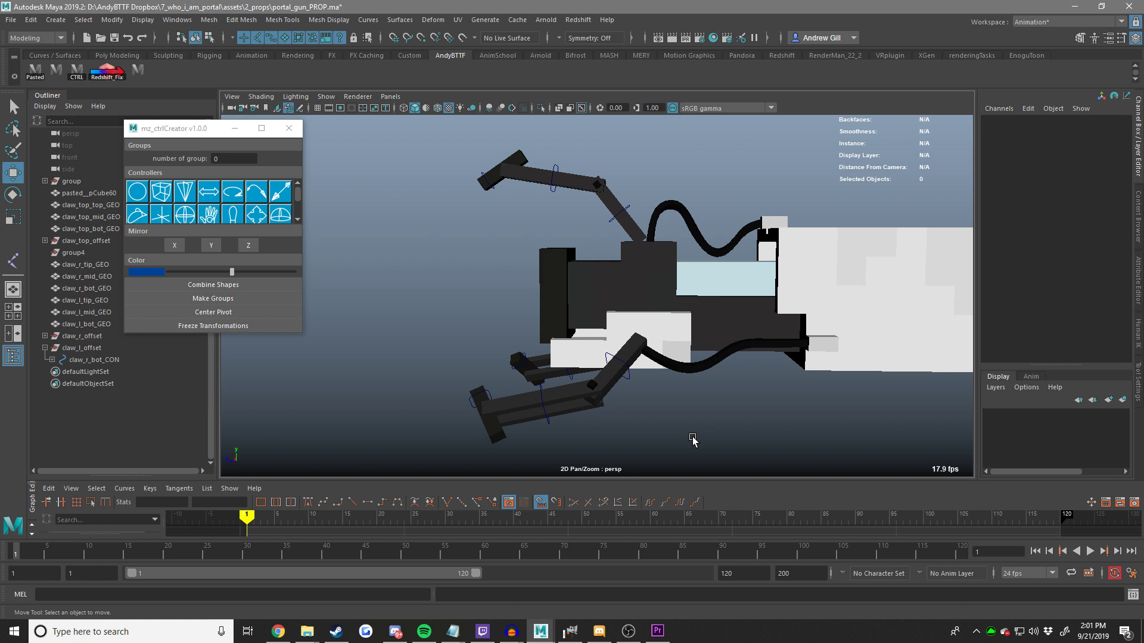
# Create a circle control curve and move it ahead of the gun's front frame, at Translate Z 7.
pyautogui.scroll(-4, 693, 439)
pyautogui.keyDown('alt'); pyautogui.moveTo(671, 262); pyautogui.dragTo(661, 278); pyautogui.keyUp('alt')
pyautogui.scroll(3, 595, 302)
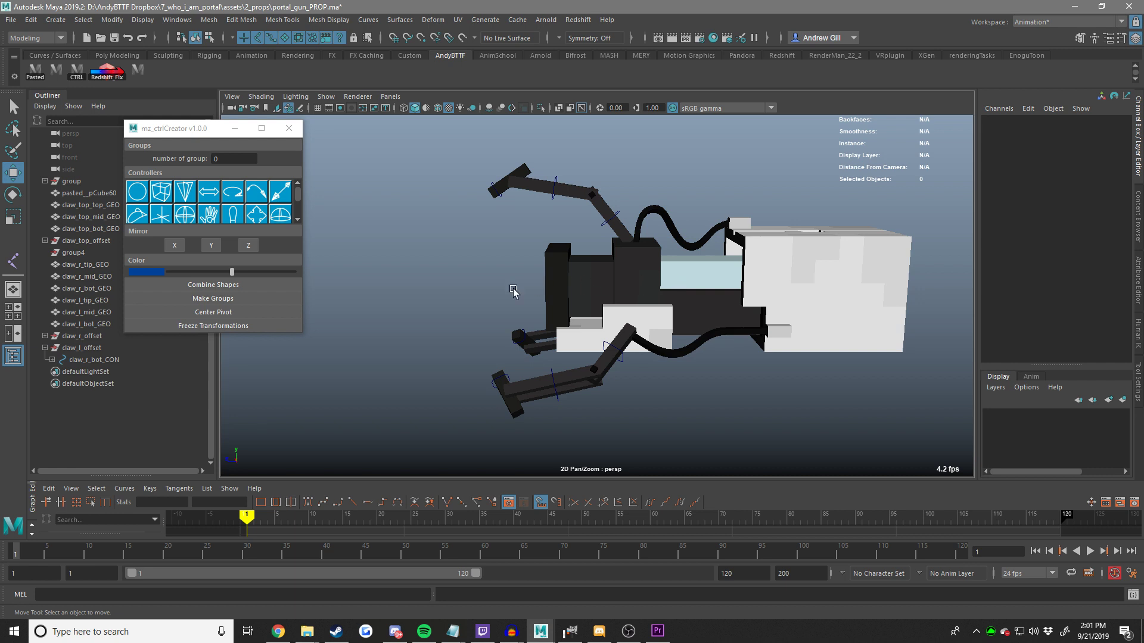
pyautogui.click(137, 191)
pyautogui.click(702, 292)
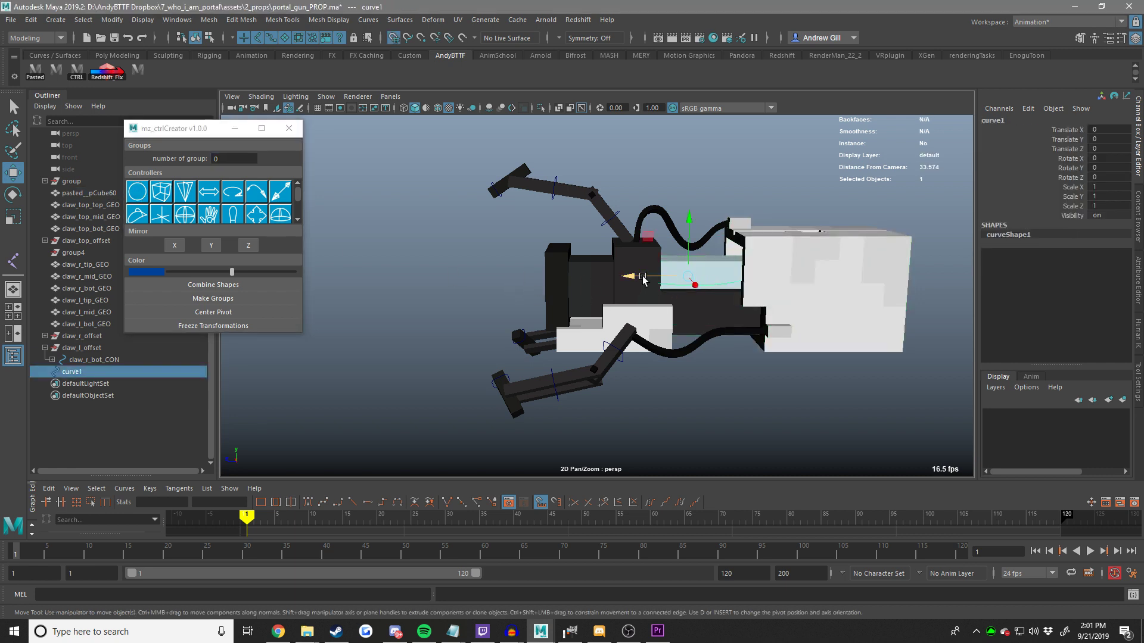
pyautogui.press('f')
pyautogui.press('e')
pyautogui.scroll(-5, 545, 298)
pyautogui.moveTo(554, 288); pyautogui.dragTo(545, 325)
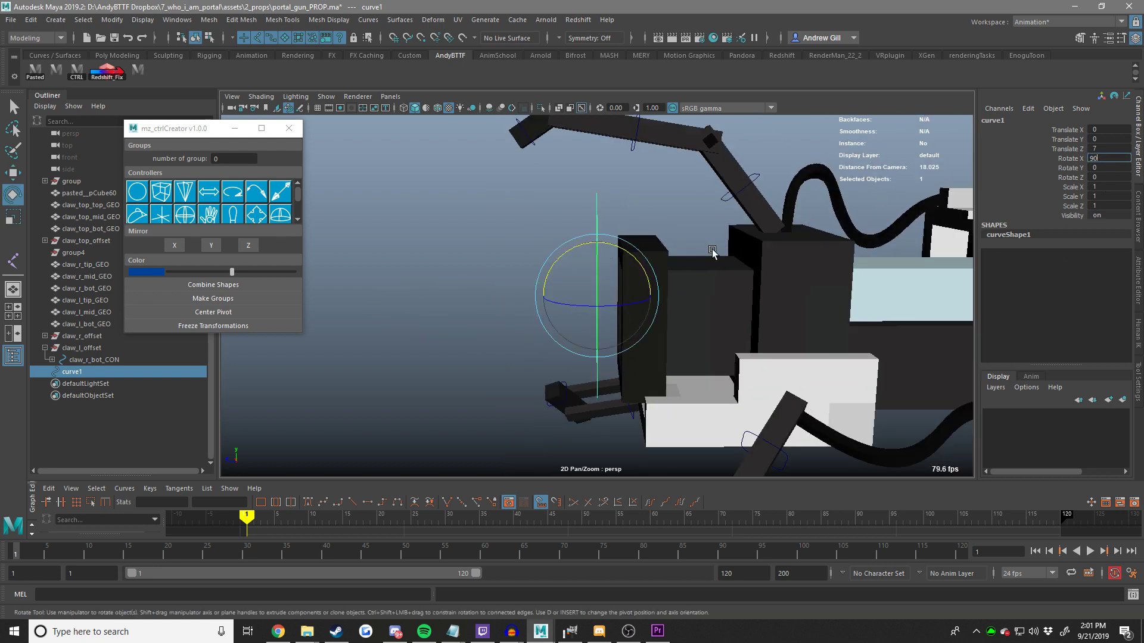
# Set the circle control's Rotate X to 90 and scale it to about 1.383 in X and Z.
pyautogui.click(1090, 158)
pyautogui.click(1094, 157)
pyautogui.write('90')
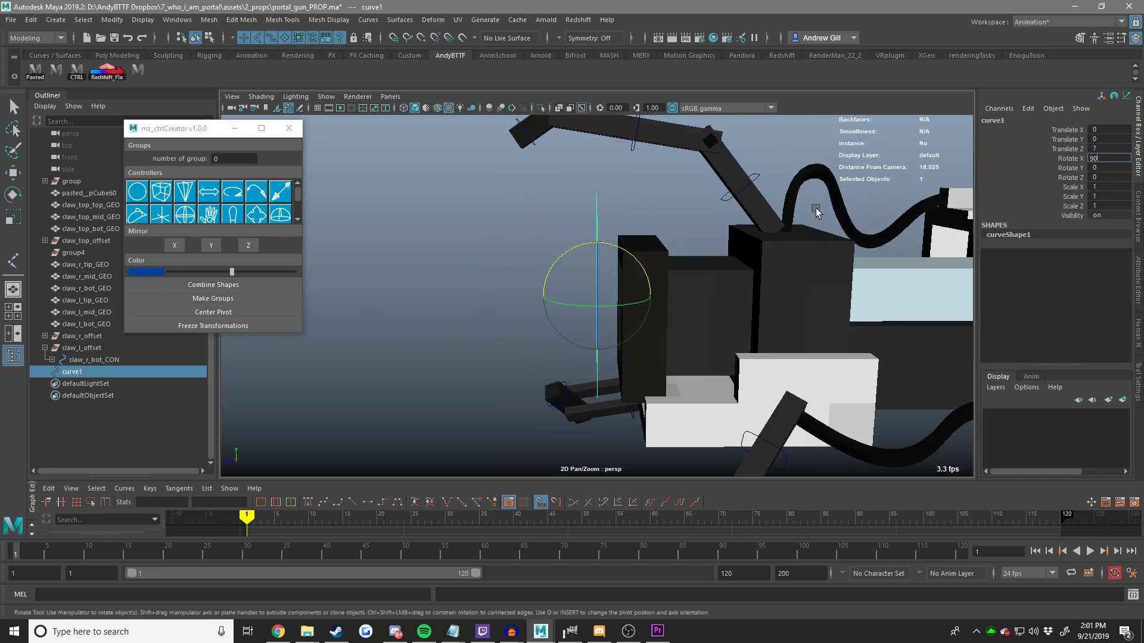
pyautogui.press('Return')
pyautogui.scroll(-4, 815, 208)
pyautogui.keyDown('alt'); pyautogui.moveTo(617, 285); pyautogui.dragTo(770, 283); pyautogui.keyUp('alt')
pyautogui.press('w')
pyautogui.press('r')
pyautogui.moveTo(636, 336); pyautogui.dragTo(651, 337)
pyautogui.press('w')
# Lower the circle control to Translate Y -0.429, level with the gun's front frame.
pyautogui.keyDown('alt'); pyautogui.moveTo(651, 337); pyautogui.dragTo(620, 293); pyautogui.keyUp('alt')
pyautogui.press('x')
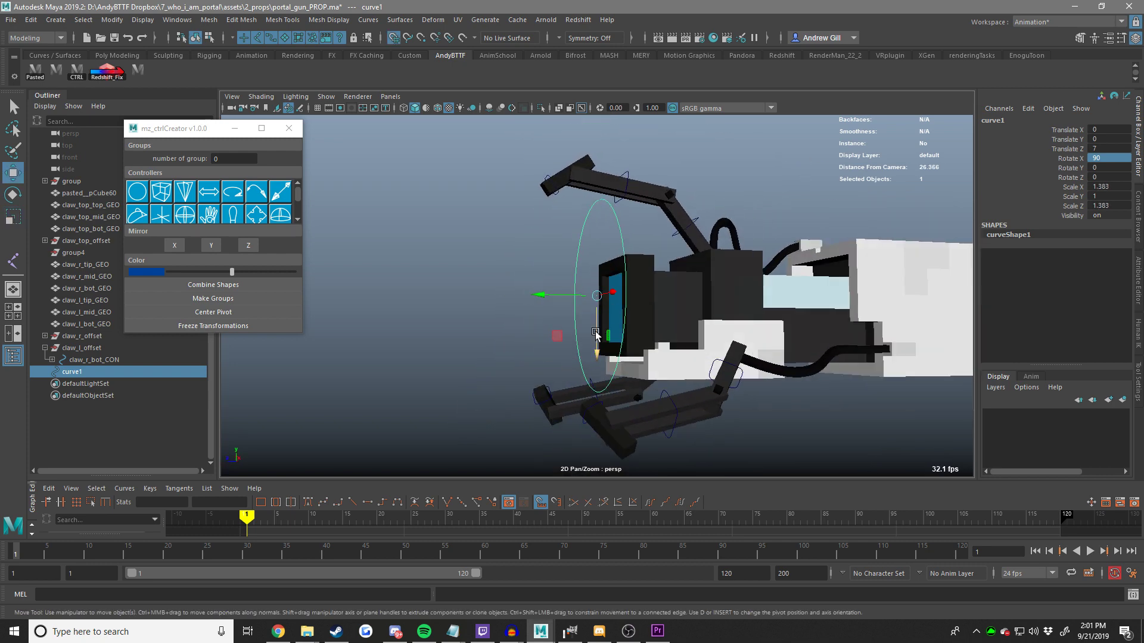
pyautogui.moveTo(620, 293)
pyautogui.mouseDown(button='middle')
pyautogui.moveTo(623, 315)
pyautogui.moveTo(628, 305)
pyautogui.mouseUp(button='middle')
pyautogui.keyDown('alt'); pyautogui.moveTo(627, 305); pyautogui.dragTo(575, 304); pyautogui.keyUp('alt')
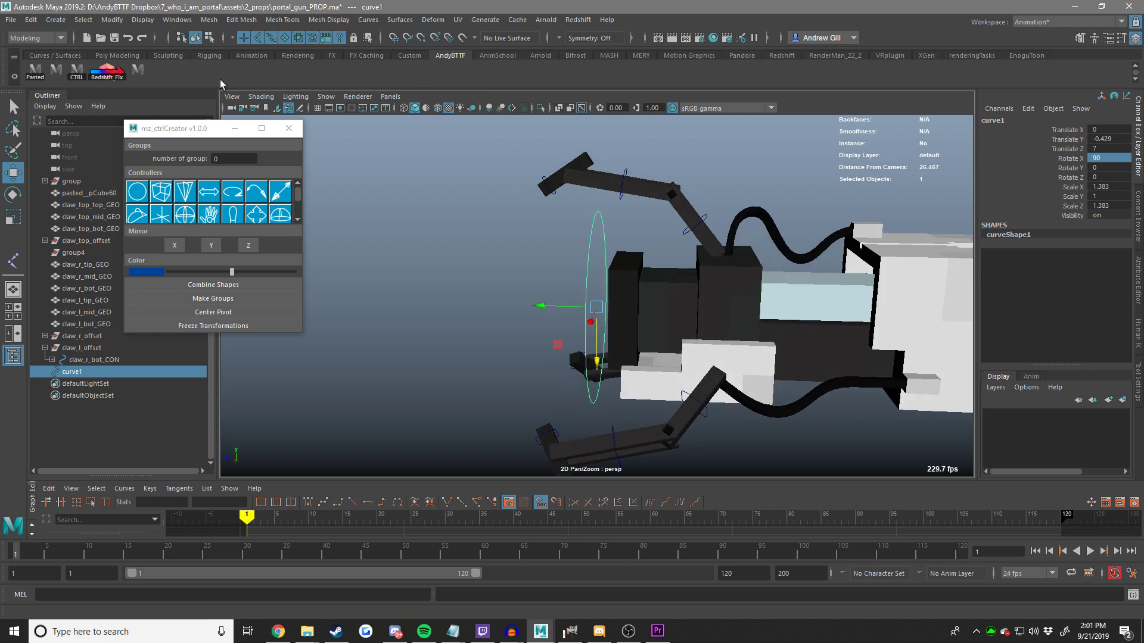
pyautogui.click(137, 70)
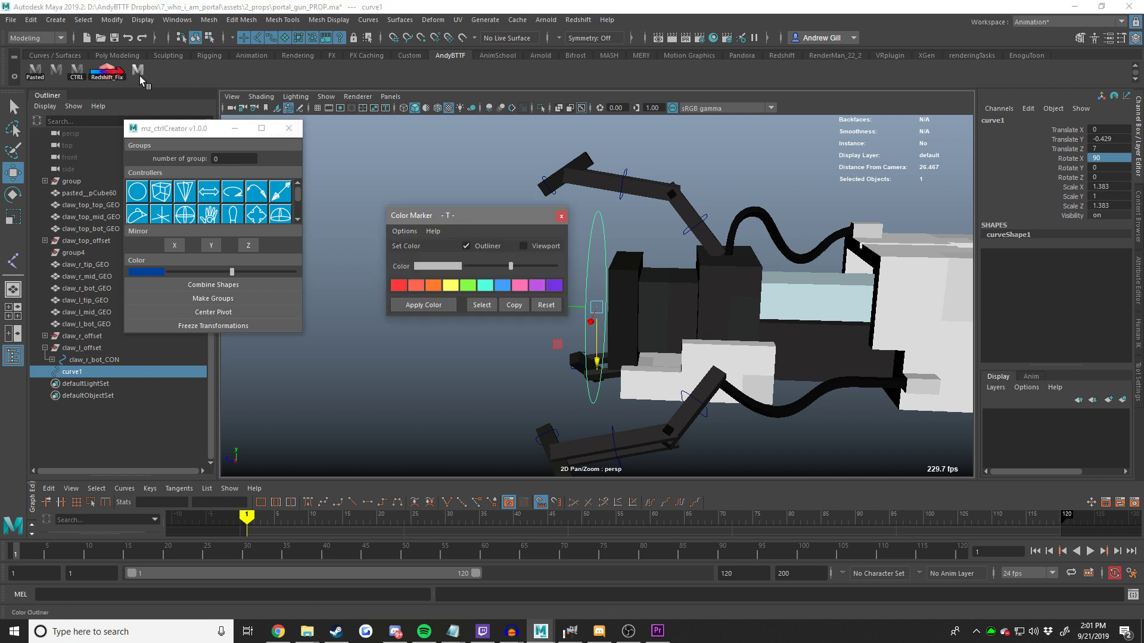
pyautogui.click(561, 217)
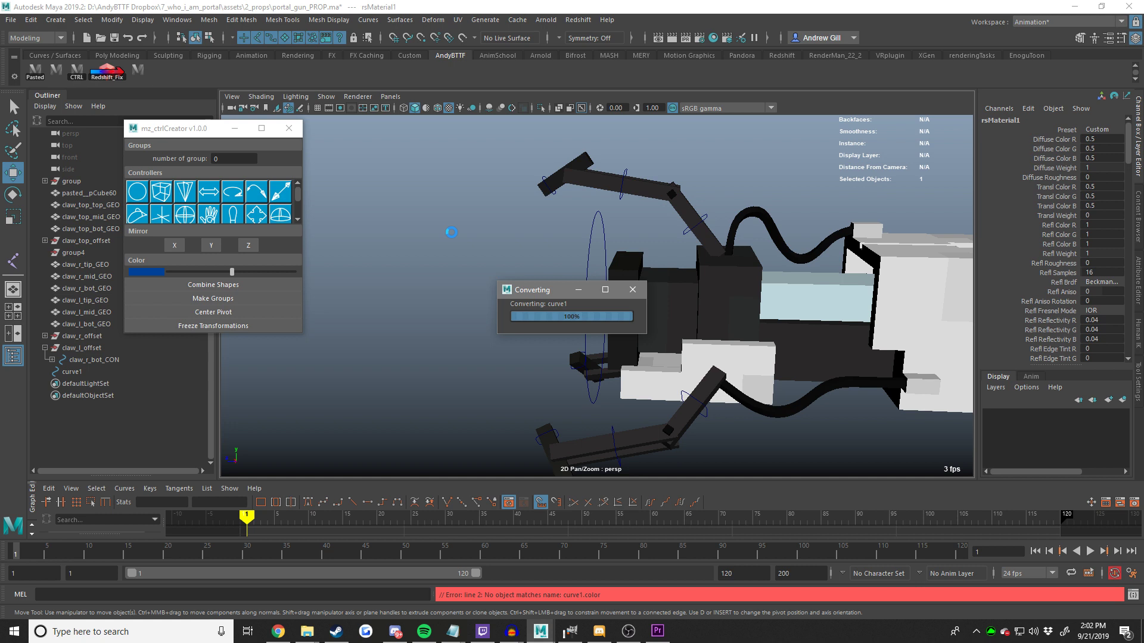
pyautogui.click(635, 293)
pyautogui.click(590, 230)
pyautogui.click(539, 247)
# Save the portal gun scene with the new circle control.
pyautogui.press('q')
pyautogui.hotkey('ctrl', 's')
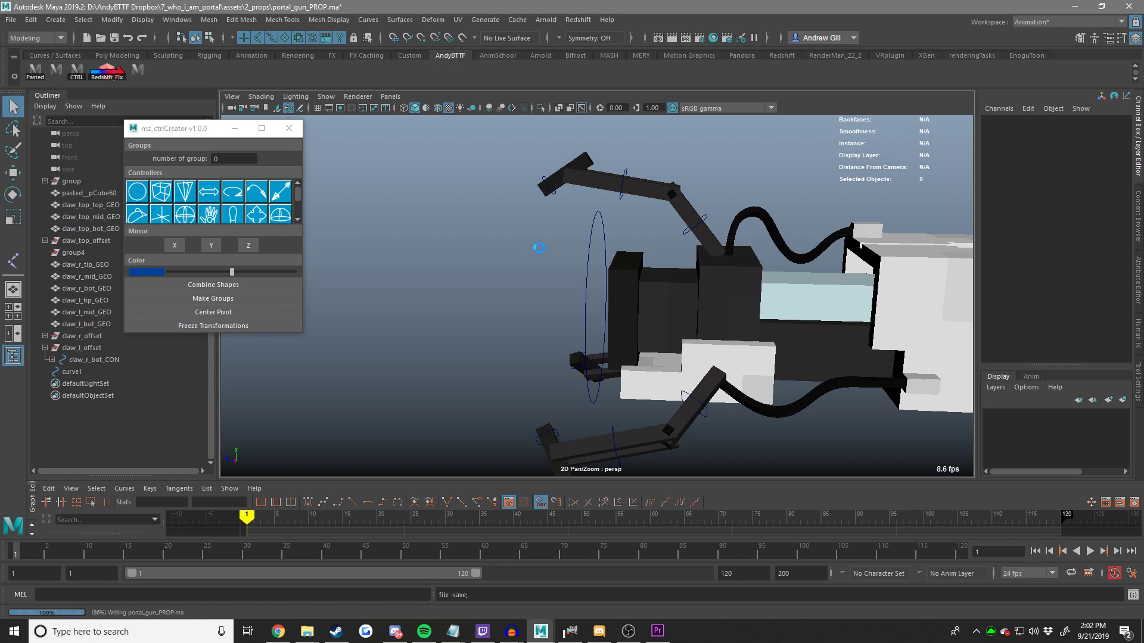
pyautogui.press('w')
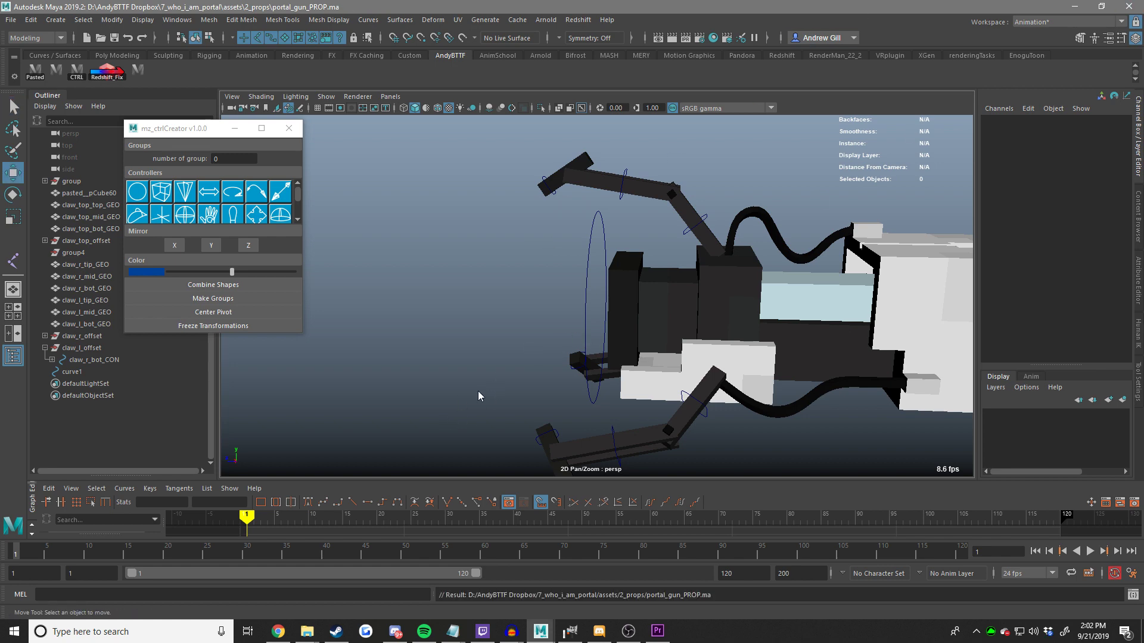
# Go to the Windows desktop and relaunch Maya 2019 with an empty scene.
pyautogui.press('super')
pyautogui.press('super+d')
pyautogui.press('super')
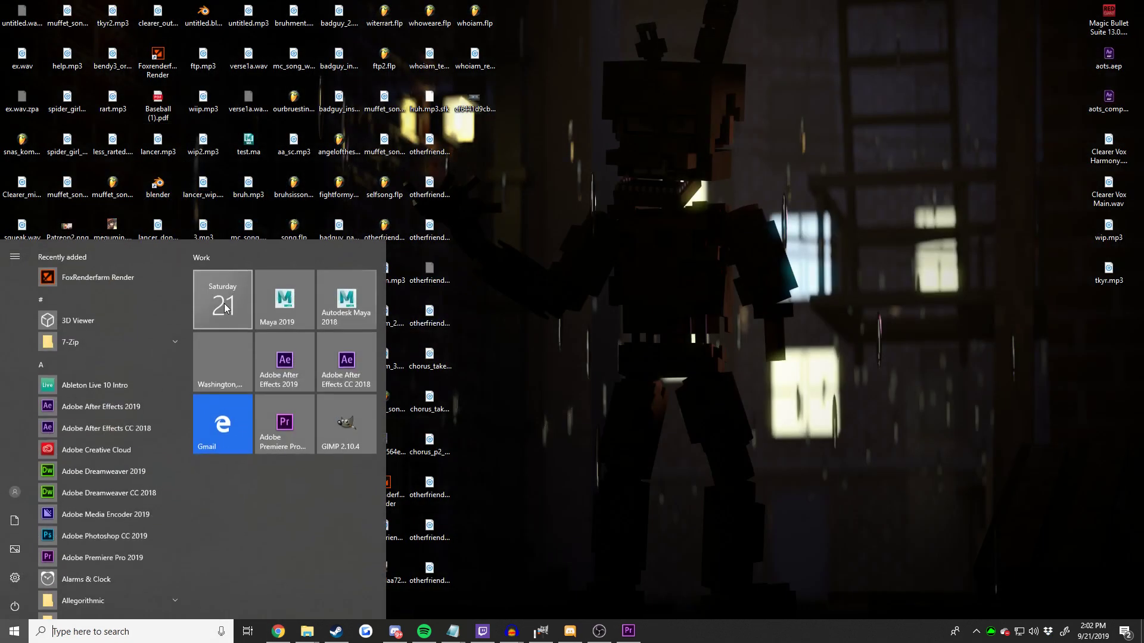
pyautogui.click(225, 307)
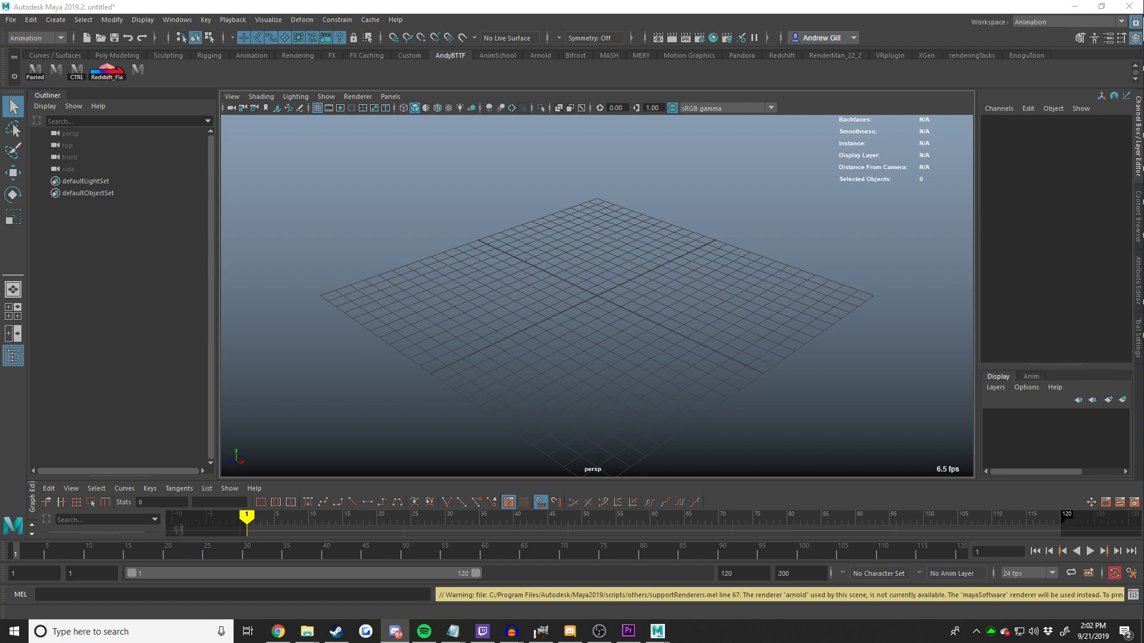
pyautogui.click(11, 19)
pyautogui.click(35, 50)
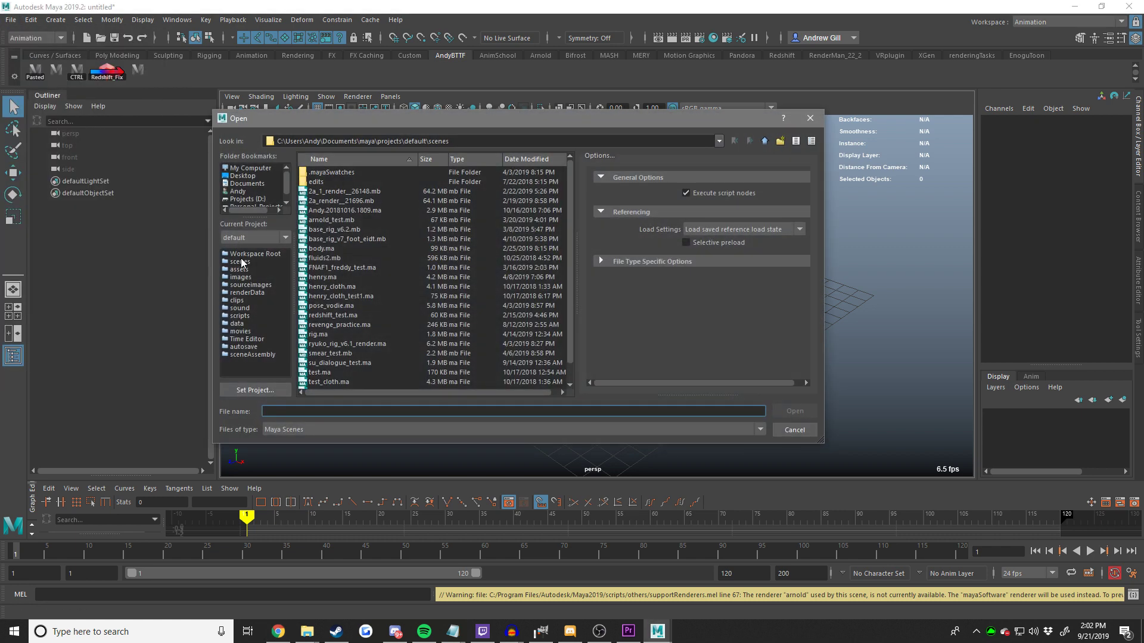
pyautogui.click(245, 254)
pyautogui.click(261, 238)
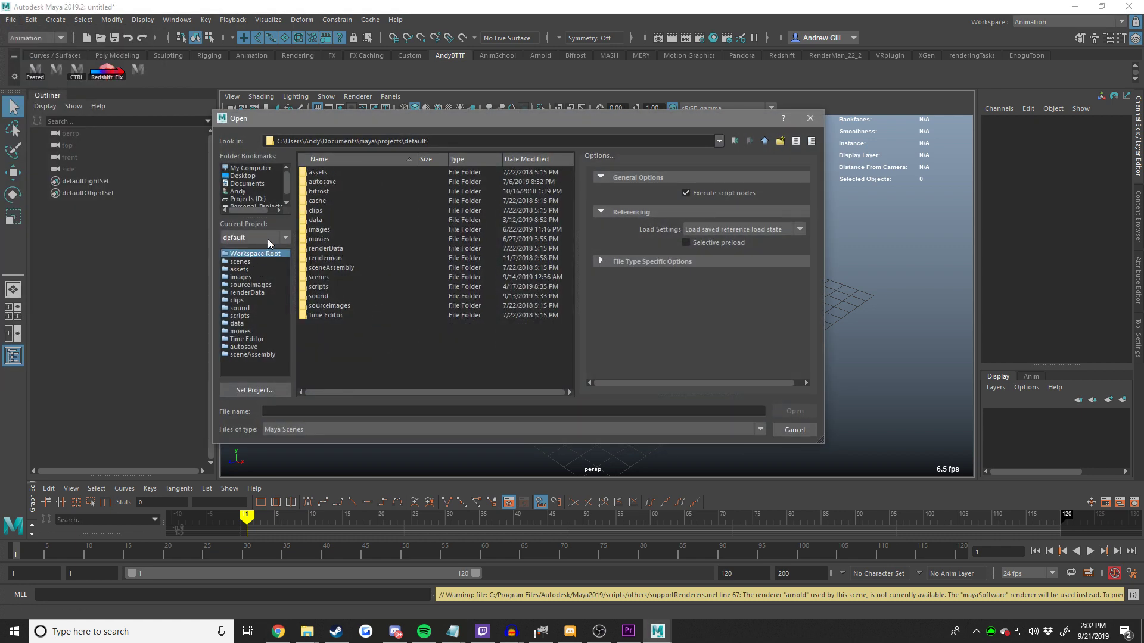
pyautogui.click(246, 200)
pyautogui.click(356, 192)
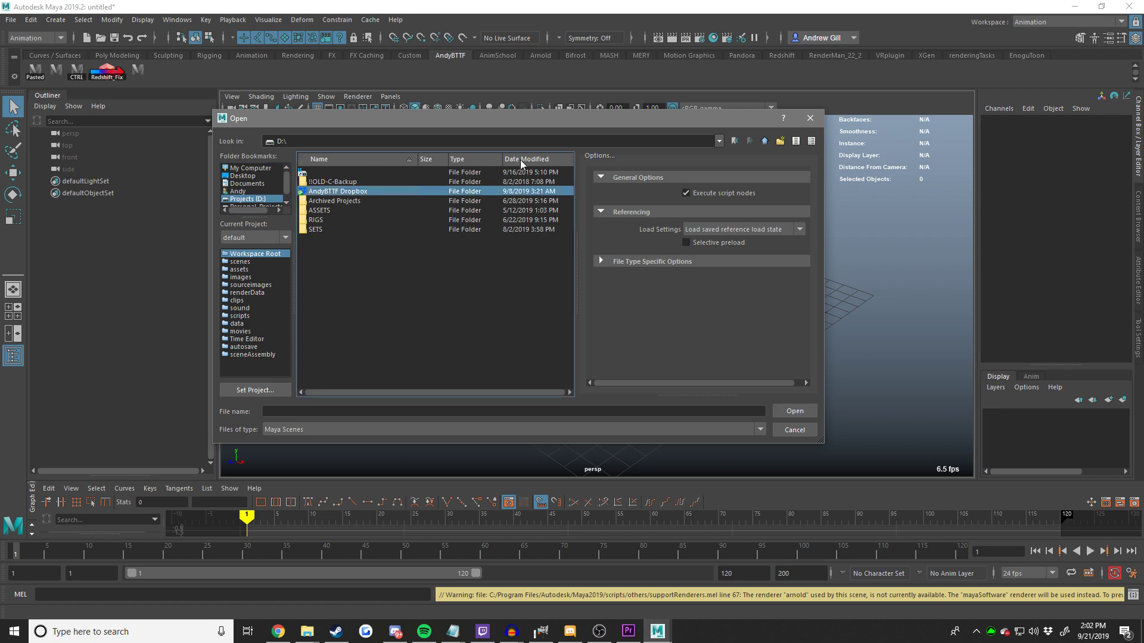
pyautogui.press('Escape')
# Set the current project to the 5_doki_doki_forever_project folder in AndyBTTF Dropbox on drive D.
pyautogui.click(10, 19)
pyautogui.click(103, 331)
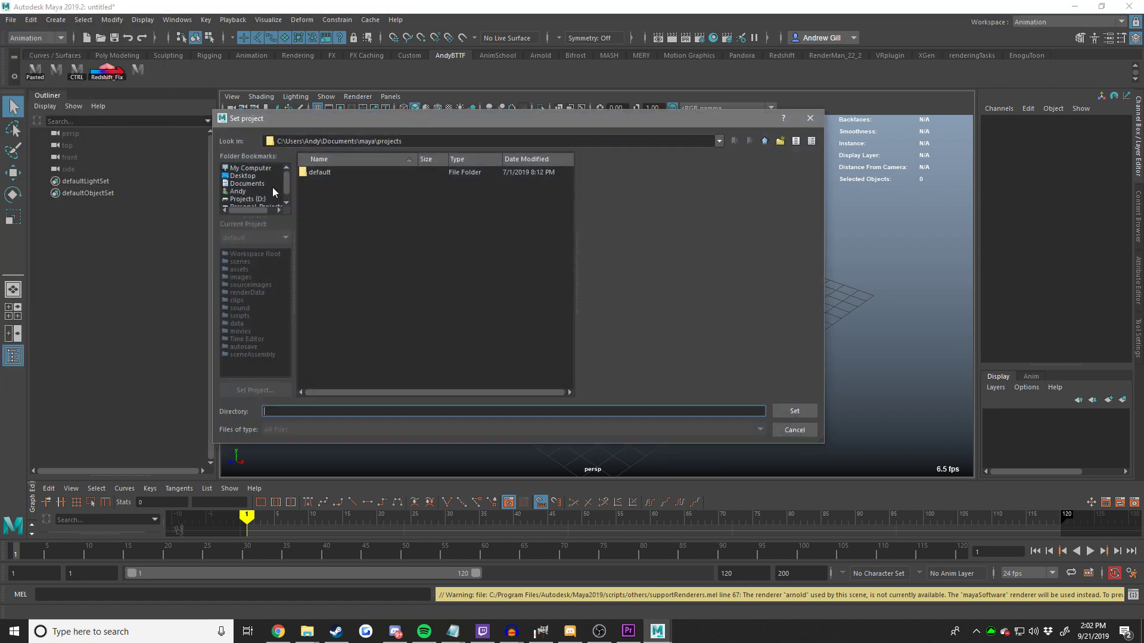
pyautogui.press('Escape')
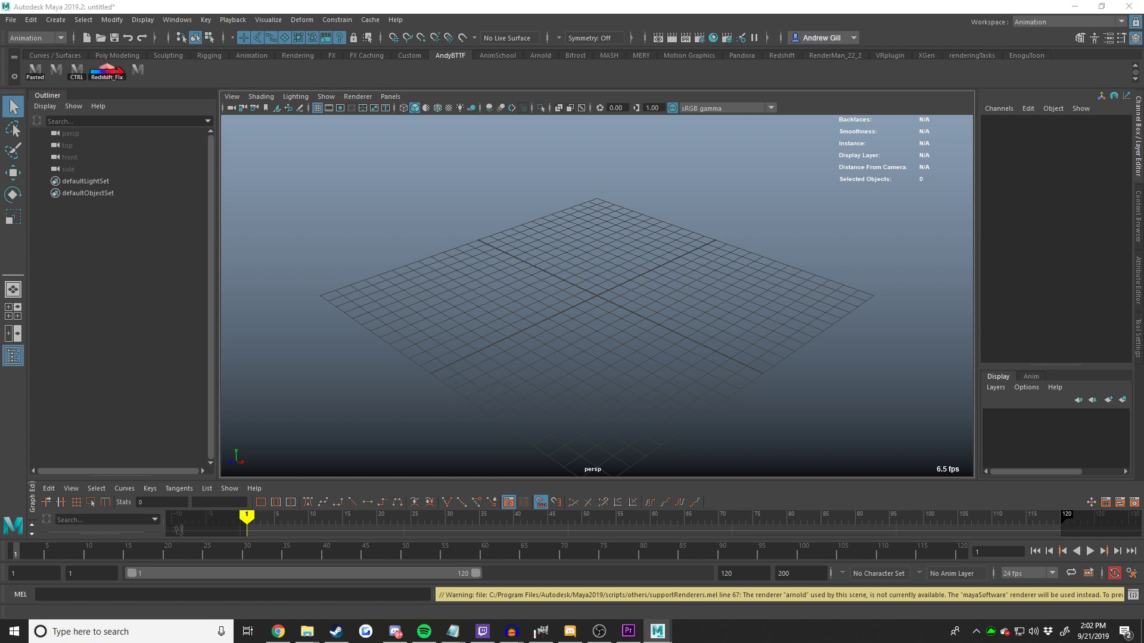
# Open base_banana_rig.ma from the project's assets/1_rigs folder, discarding the untitled scene.
pyautogui.click(11, 20)
pyautogui.click(36, 53)
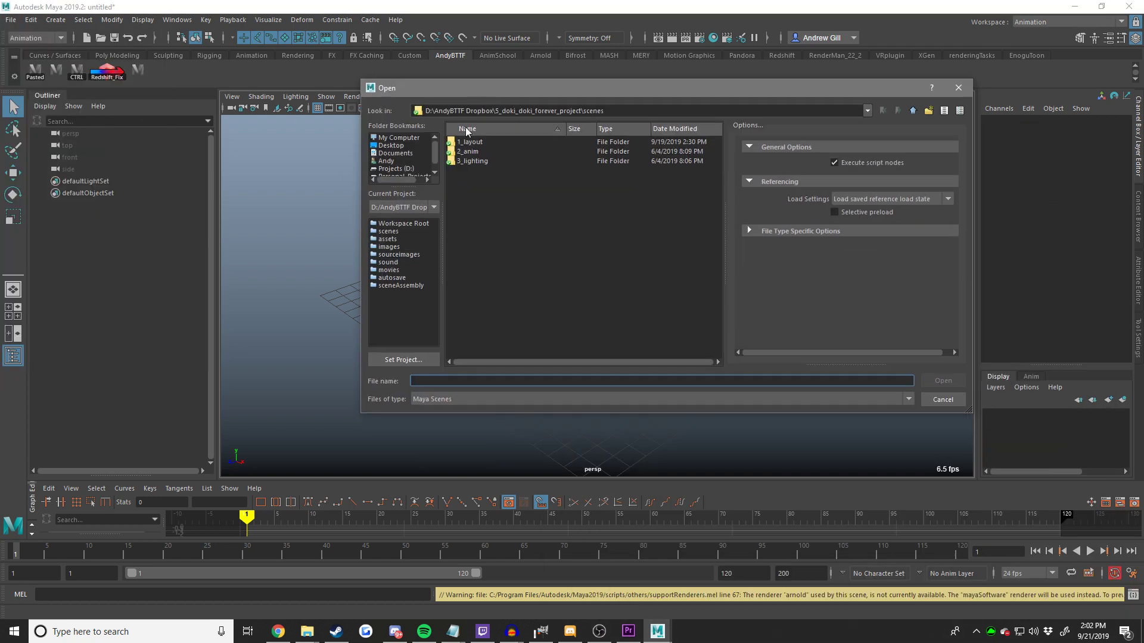
pyautogui.click(387, 239)
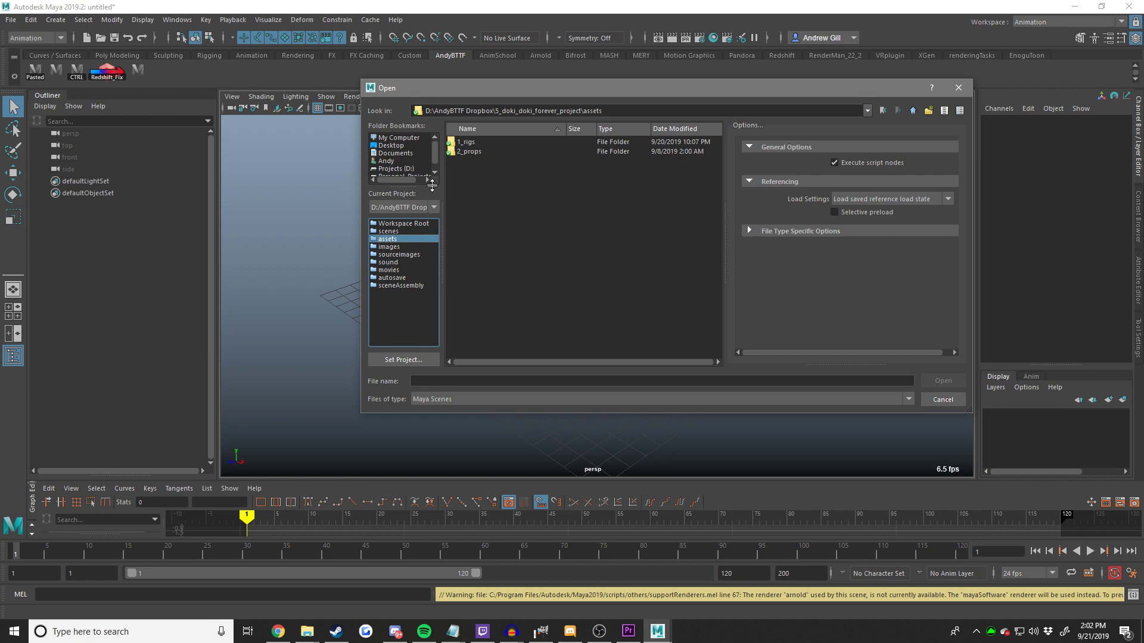
pyautogui.doubleClick(465, 142)
pyautogui.doubleClick(470, 164)
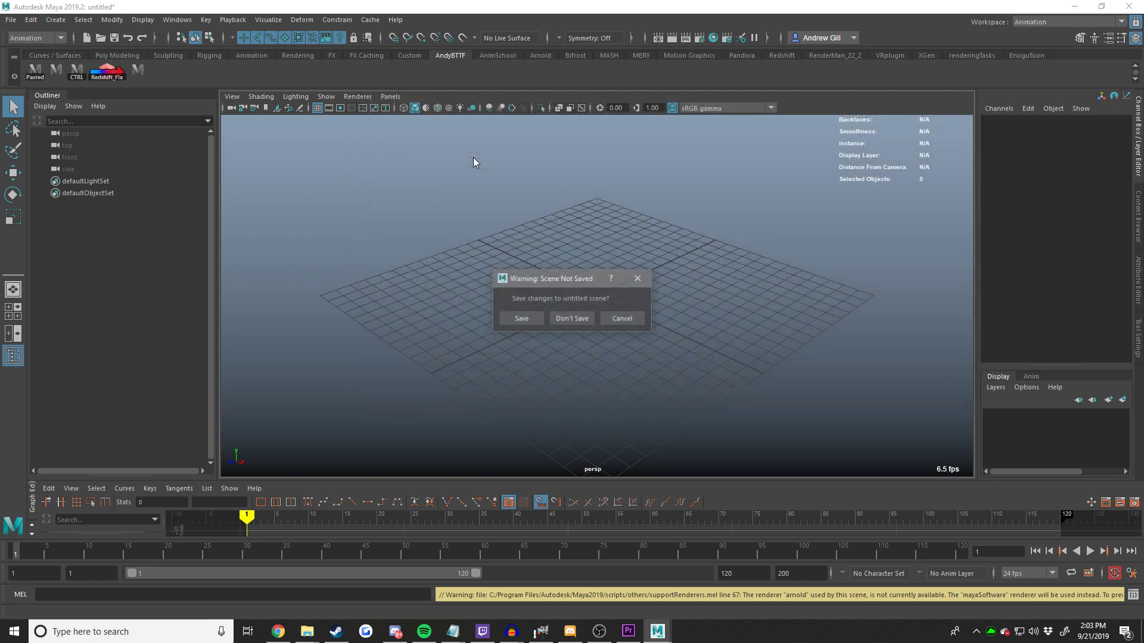
pyautogui.click(566, 318)
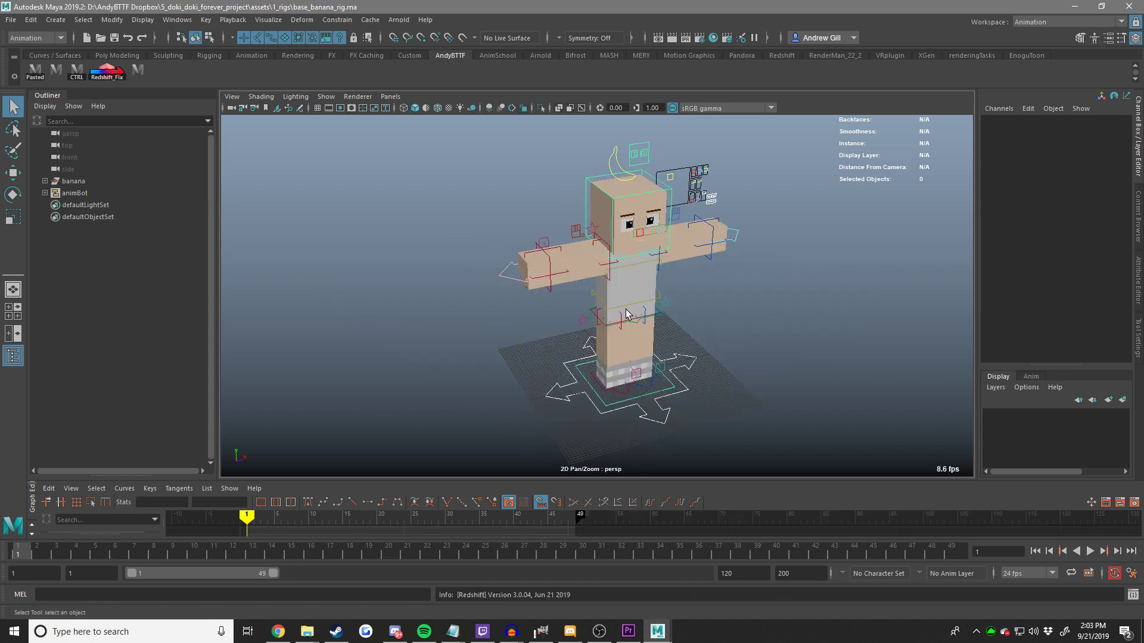
# Remove the unknown nodes from the banana rig scene through the Optimize Scene Size options.
pyautogui.keyDown('alt'); pyautogui.moveTo(626, 297); pyautogui.dragTo(585, 260); pyautogui.keyUp('alt')
pyautogui.keyDown('alt'); pyautogui.moveTo(554, 255); pyautogui.dragTo(552, 295, button='middle'); pyautogui.keyUp('alt')
pyautogui.scroll(4, 552, 296)
pyautogui.click(11, 20)
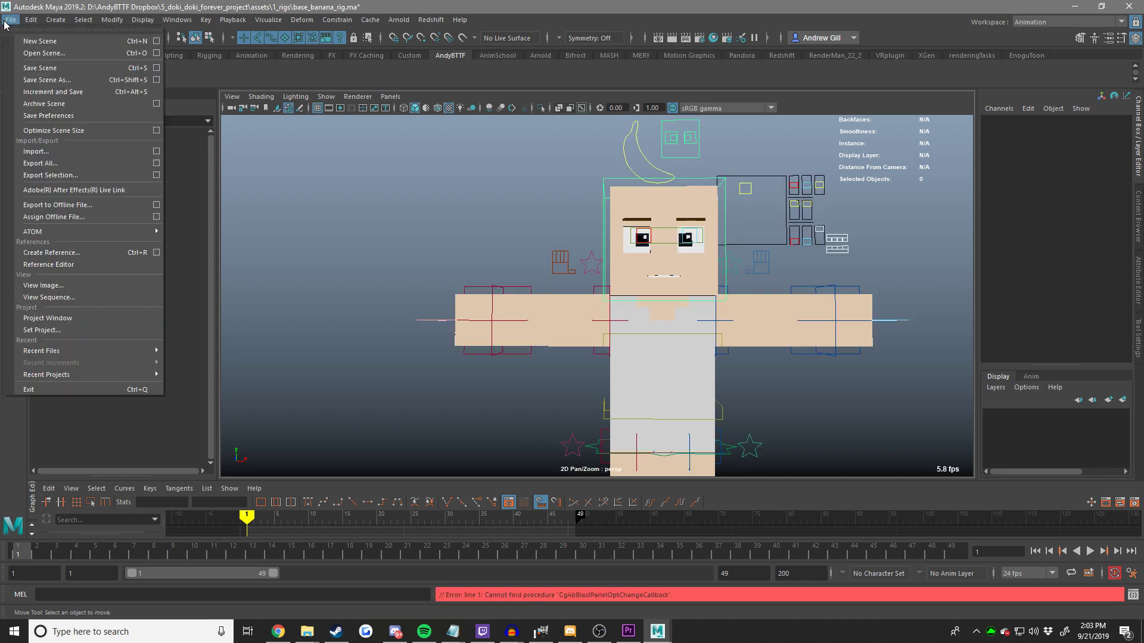
pyautogui.click(159, 132)
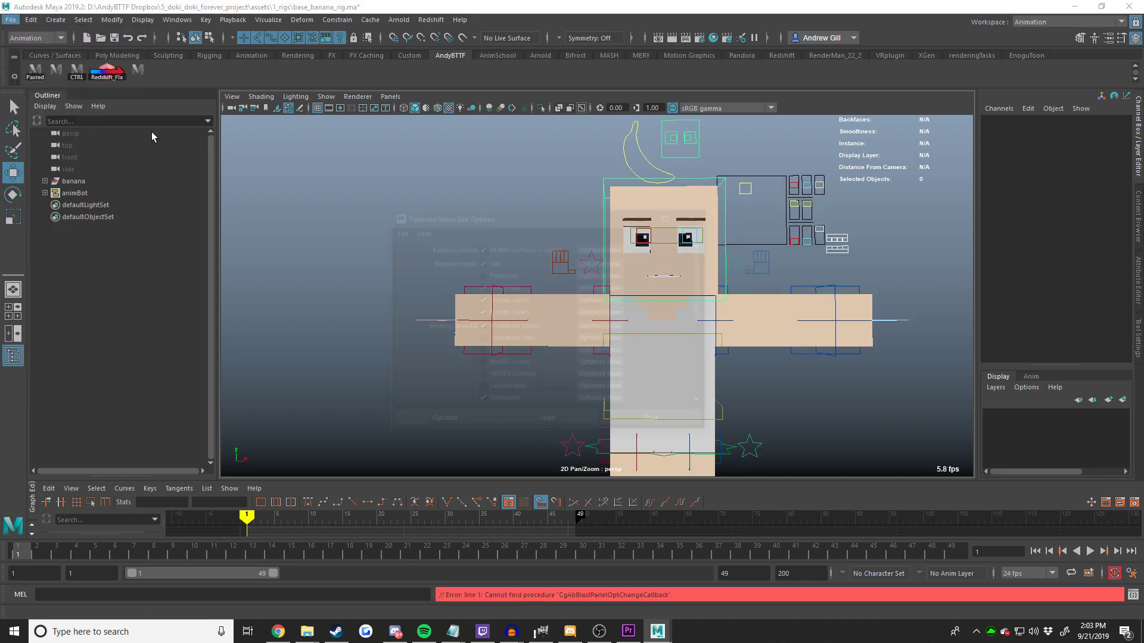
pyautogui.scroll(-5, 468, 344)
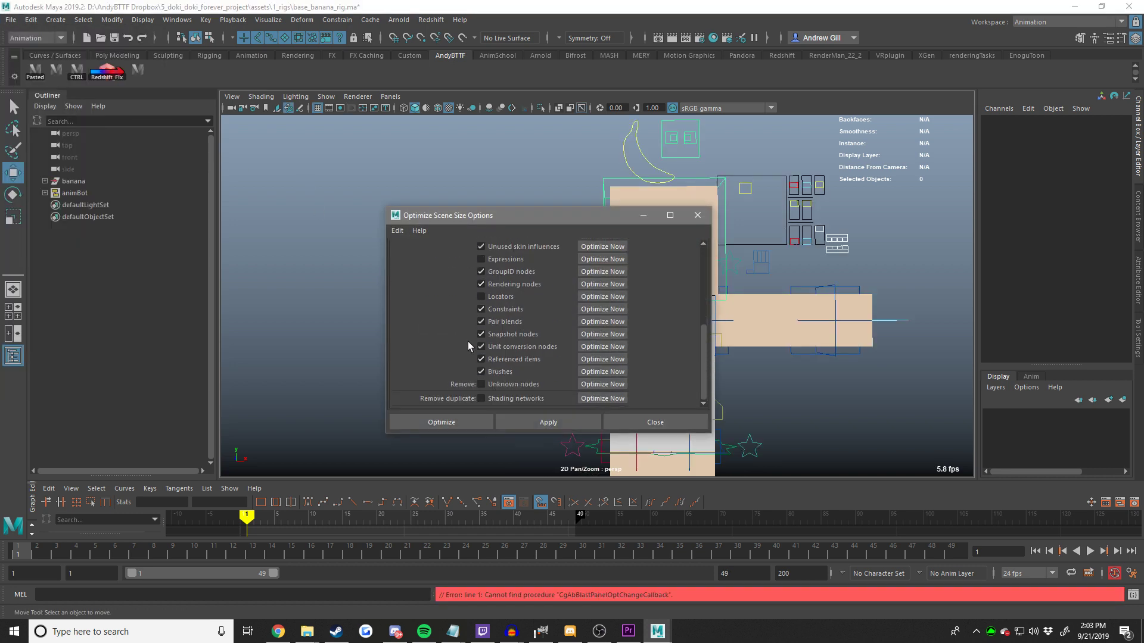
pyautogui.click(604, 384)
pyautogui.click(548, 322)
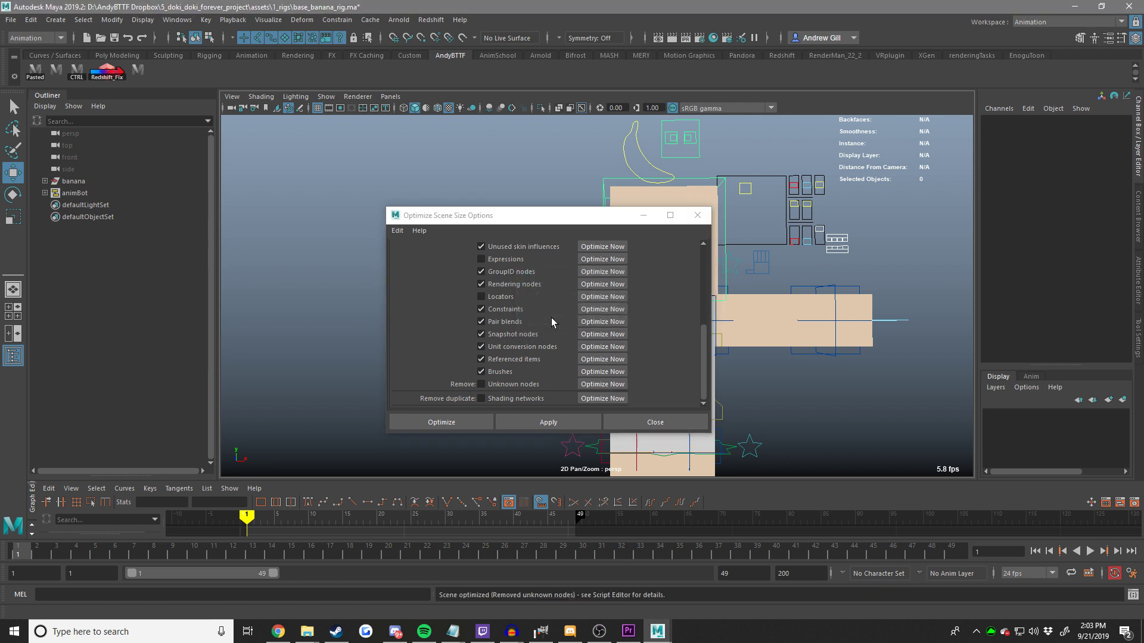
pyautogui.click(1131, 595)
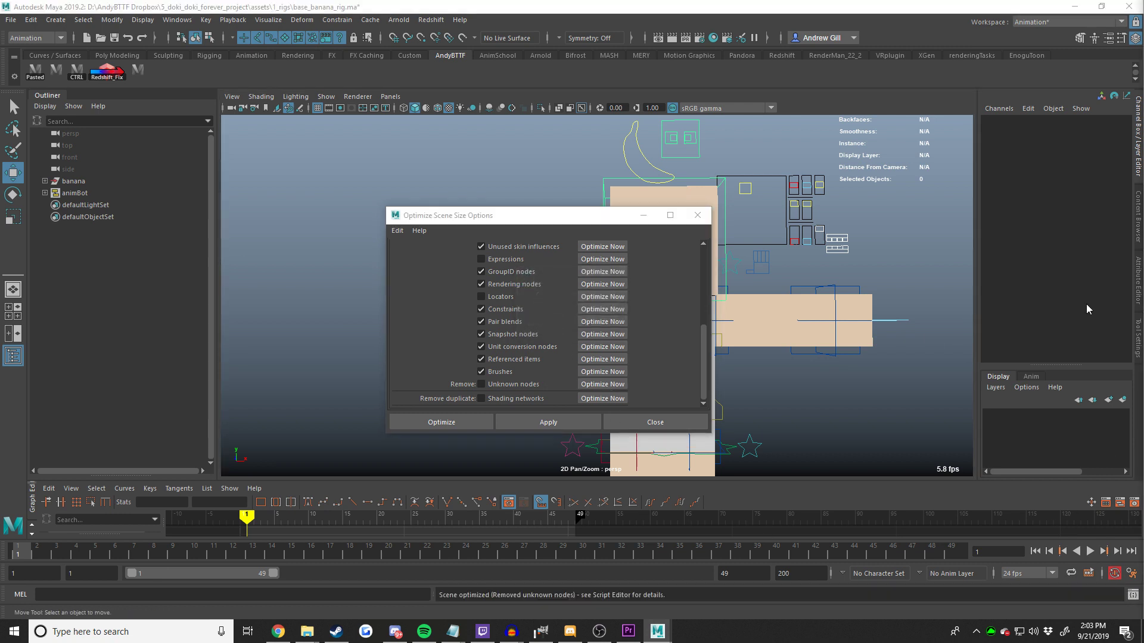
# Optimize the banana rig scene by removing duplicate shading networks, confirming the non-undoable action.
pyautogui.click(600, 397)
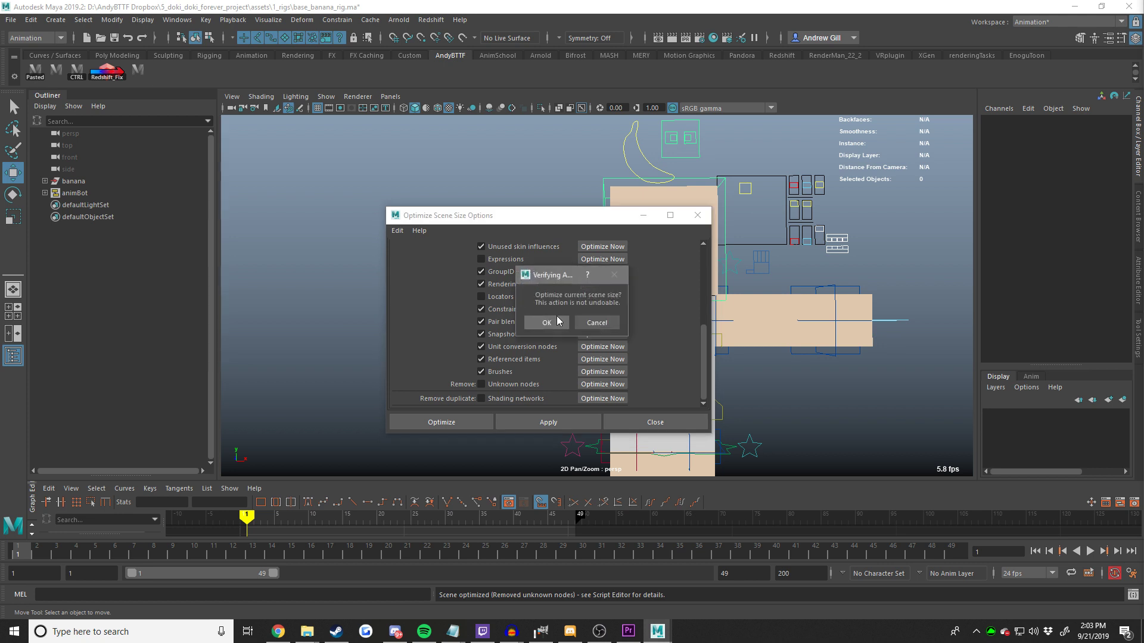
pyautogui.click(547, 322)
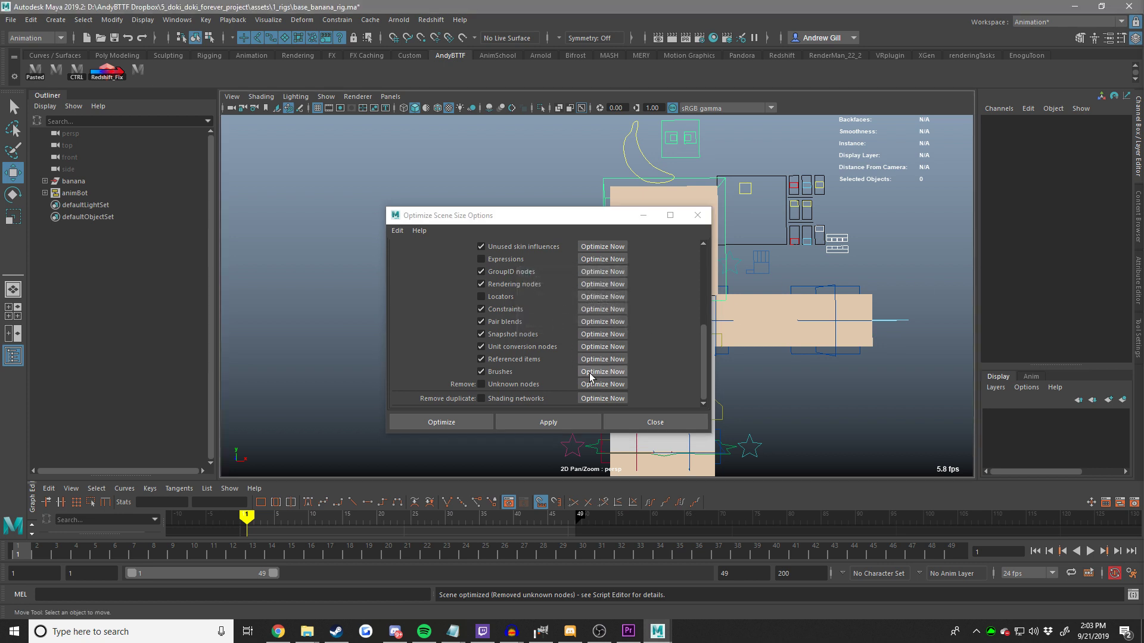
pyautogui.click(590, 398)
pyautogui.click(540, 323)
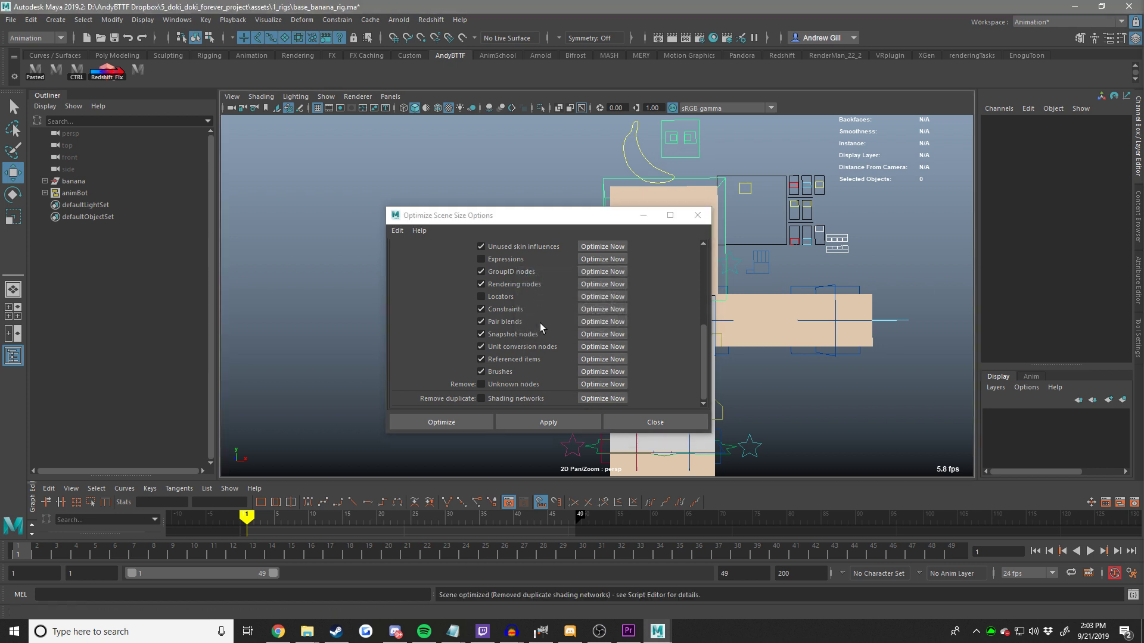
# Optimize the whole banana rig scene with the currently enabled cleanup options, confirming the non-undoable action.
pyautogui.scroll(10, 536, 318)
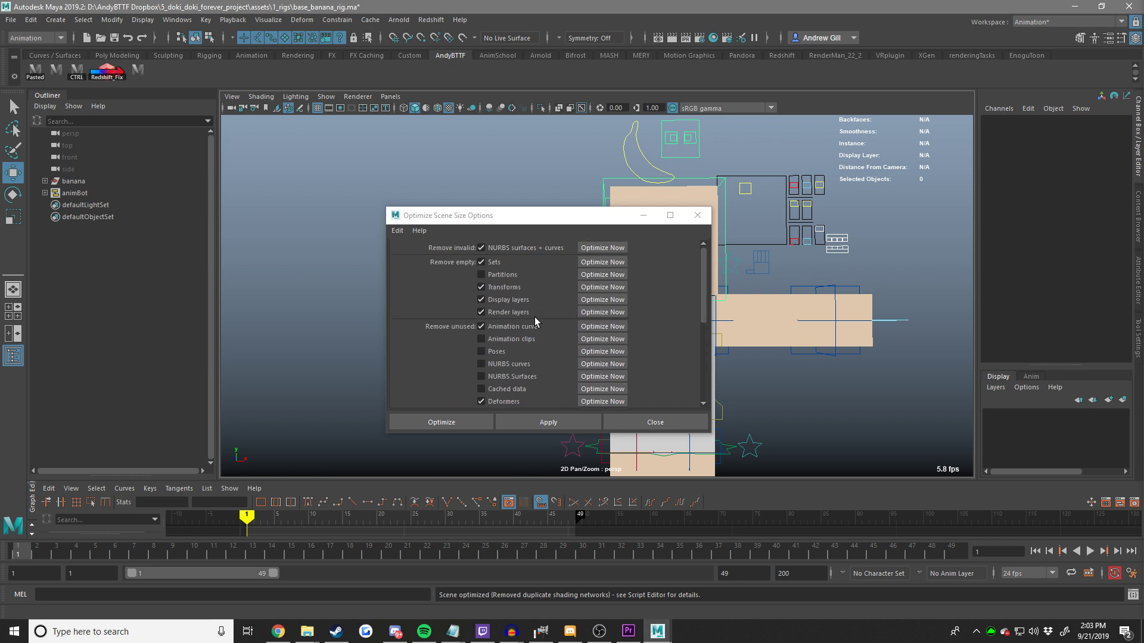
pyautogui.click(441, 422)
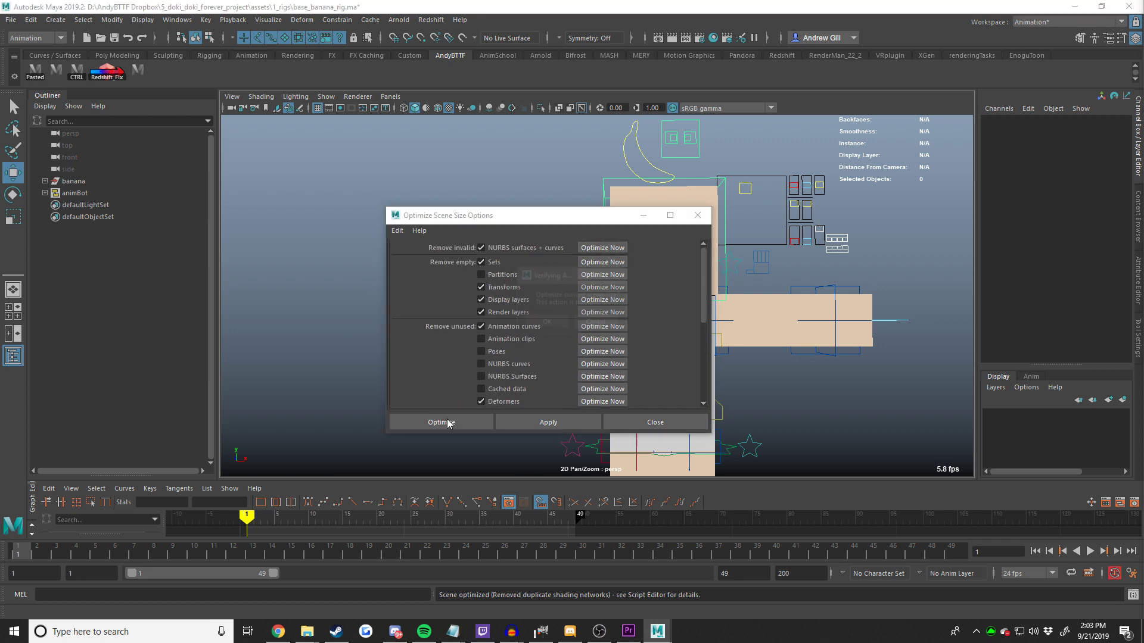
pyautogui.click(556, 317)
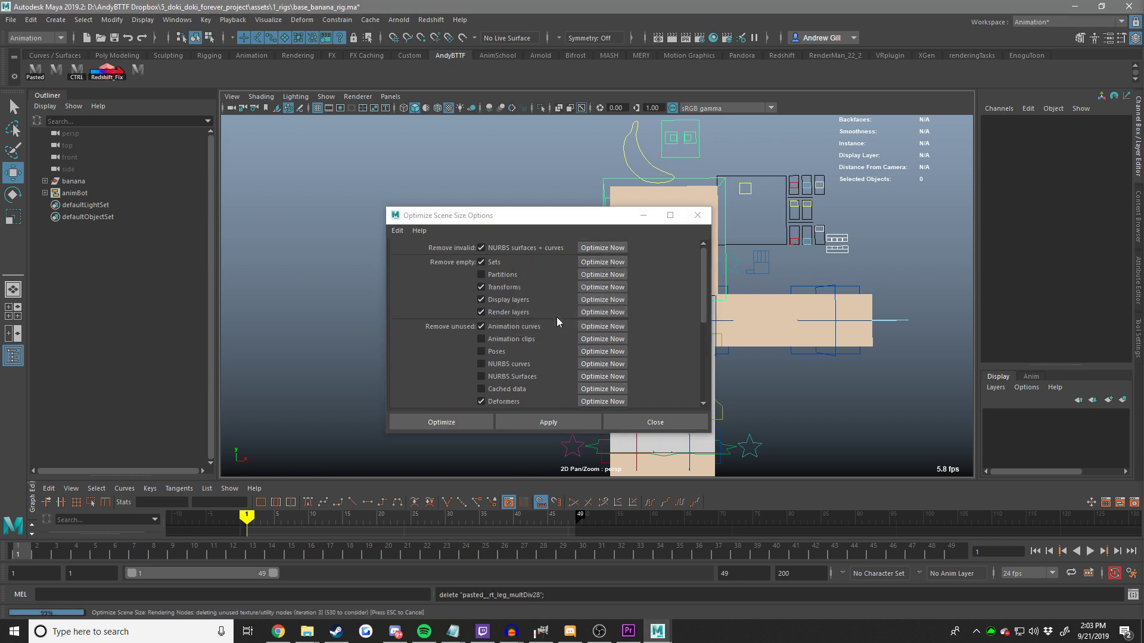
pyautogui.scroll(-3, 555, 320)
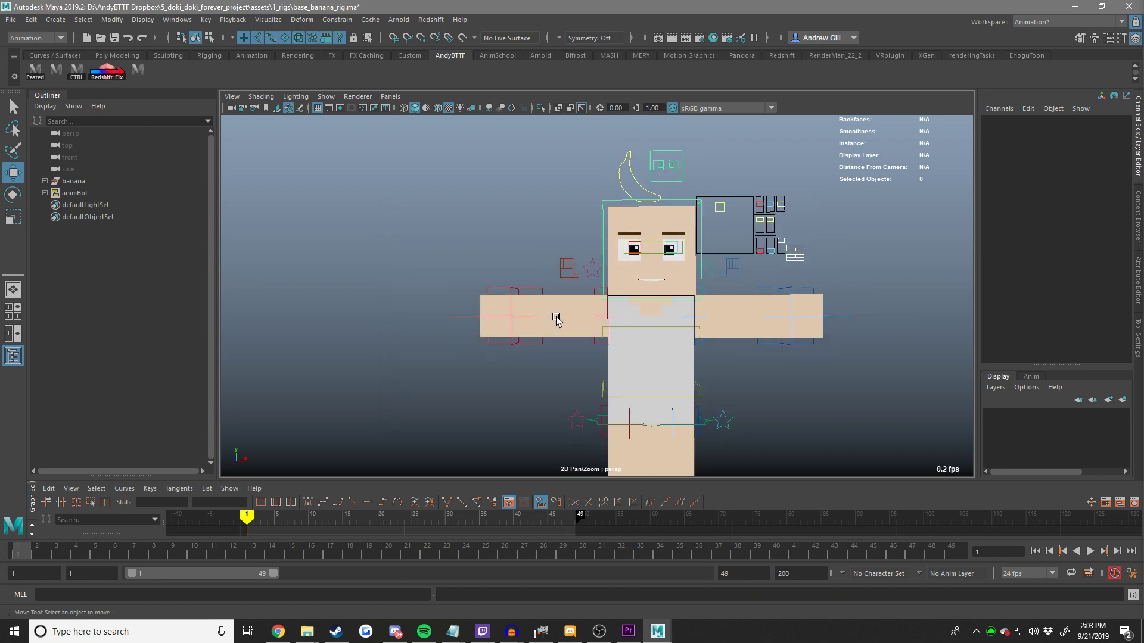
# Save the scene under the new name base_banana_rig_opt.ma in the 1_rigs folder.
pyautogui.hotkey('ctrl', 'shift', 's')
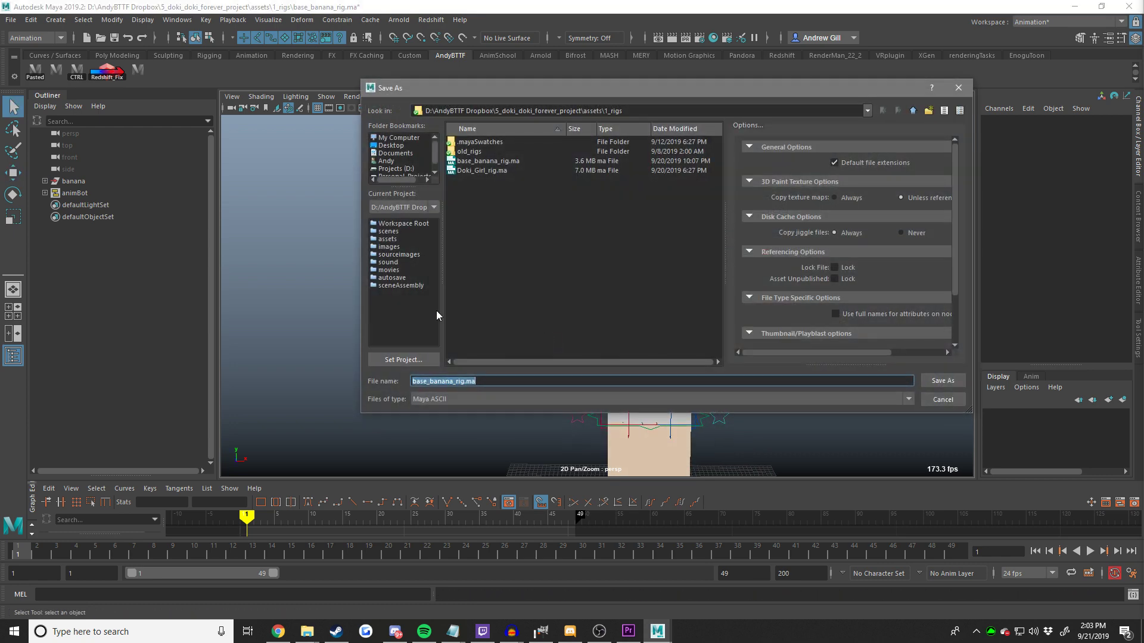
pyautogui.click(464, 381)
pyautogui.write('_opt')
pyautogui.press('Return')
# Try moving the right arm IK control toward the body, then undo the move.
pyautogui.press('w')
pyautogui.click(604, 306)
pyautogui.keyDown('alt'); pyautogui.moveTo(605, 305); pyautogui.dragTo(522, 307, button='middle'); pyautogui.keyUp('alt')
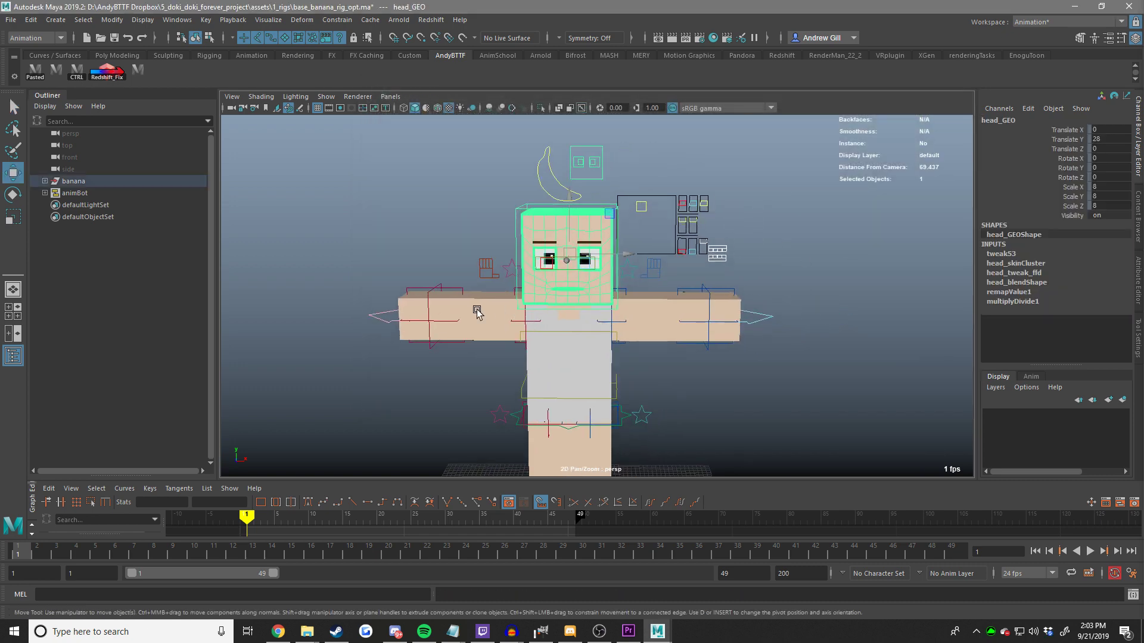
pyautogui.click(434, 280)
pyautogui.click(434, 285)
pyautogui.moveTo(434, 310); pyautogui.dragTo(463, 310)
pyautogui.keyDown('alt'); pyautogui.moveTo(463, 310); pyautogui.dragTo(475, 405); pyautogui.keyUp('alt')
pyautogui.scroll(3, 470, 370)
pyautogui.hotkey('ctrl', 'z')
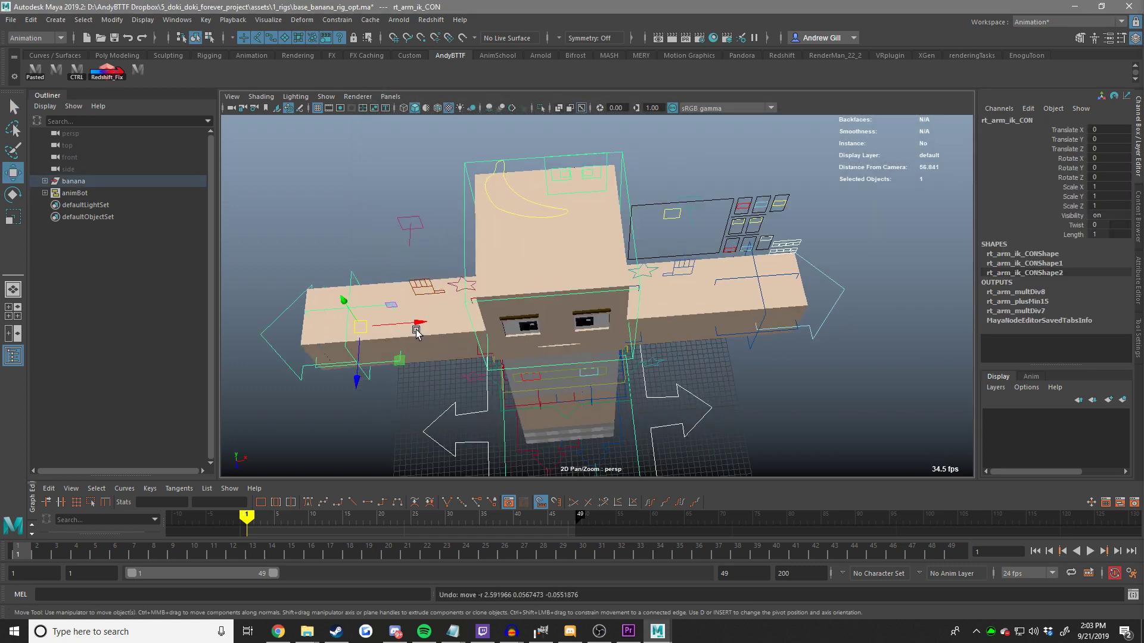
# Move the right arm IK control inward so the character's right arm bends, then deselect it.
pyautogui.moveTo(421, 325); pyautogui.dragTo(442, 333)
pyautogui.keyDown('alt'); pyautogui.moveTo(470, 375); pyautogui.dragTo(457, 300); pyautogui.keyUp('alt')
pyautogui.click(437, 273)
pyautogui.keyDown('alt'); pyautogui.moveTo(437, 273); pyautogui.dragTo(615, 271, button='middle'); pyautogui.keyUp('alt')
pyautogui.scroll(3, 617, 262)
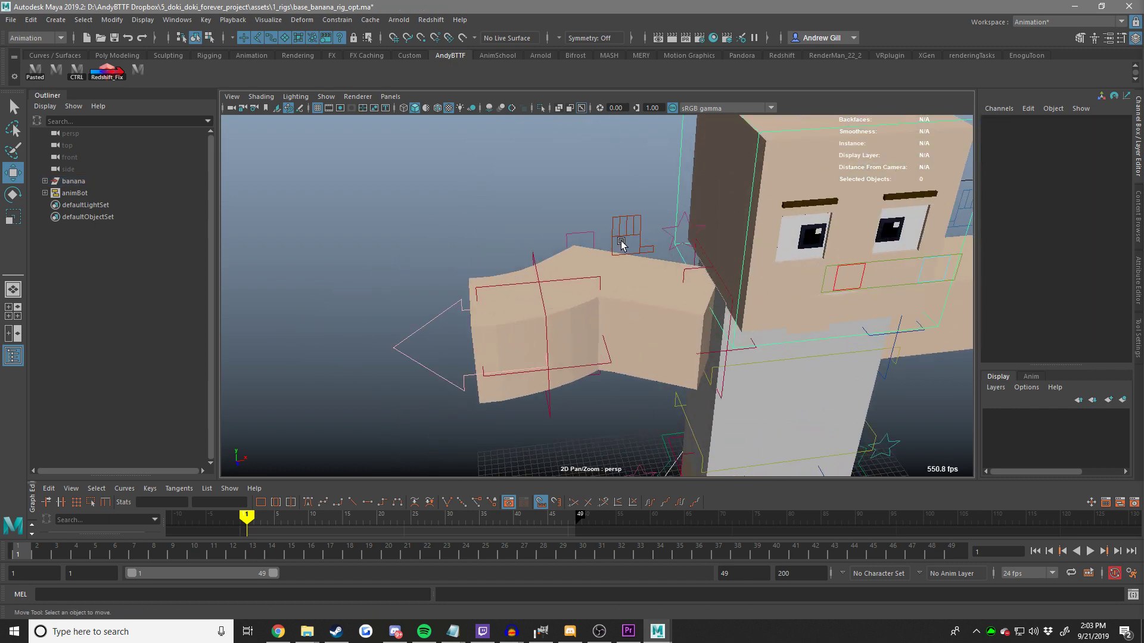
# Set the Nub attribute of the right arm's finger options control to 1.
pyautogui.click(620, 239)
pyautogui.keyDown('alt'); pyautogui.moveTo(620, 242); pyautogui.dragTo(679, 211); pyautogui.keyUp('alt')
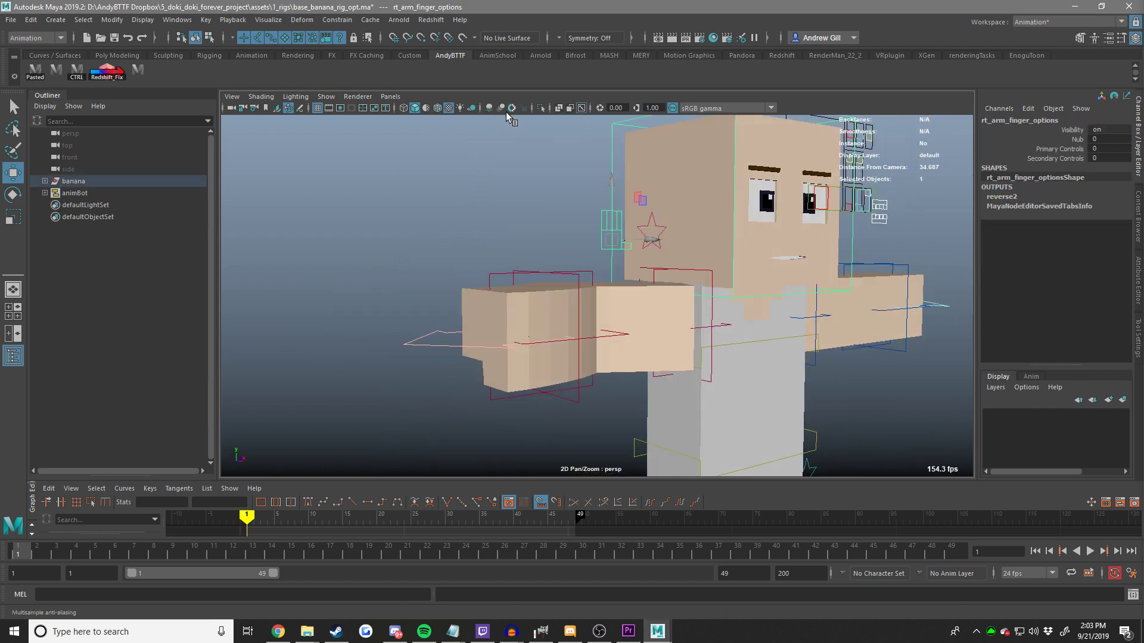
pyautogui.click(533, 315)
pyautogui.scroll(-2, 530, 278)
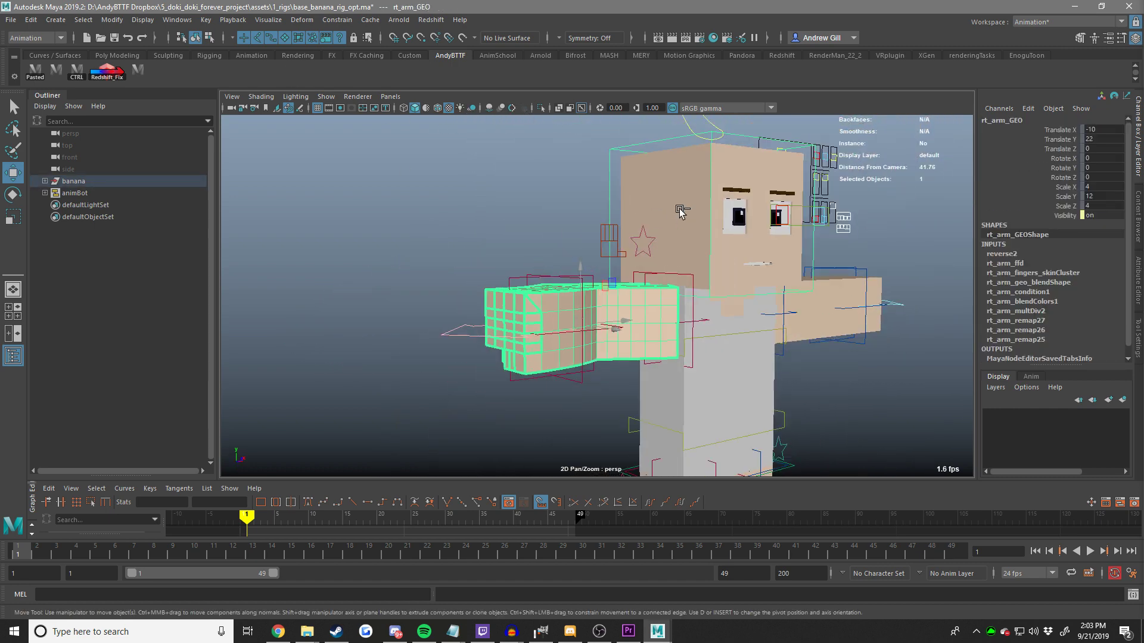
pyautogui.hotkey('ctrl', 'z')
pyautogui.click(1071, 140)
pyautogui.moveTo(714, 238); pyautogui.dragTo(750, 239, button='middle')
pyautogui.keyDown('alt'); pyautogui.moveTo(751, 238); pyautogui.dragTo(701, 319); pyautogui.keyUp('alt')
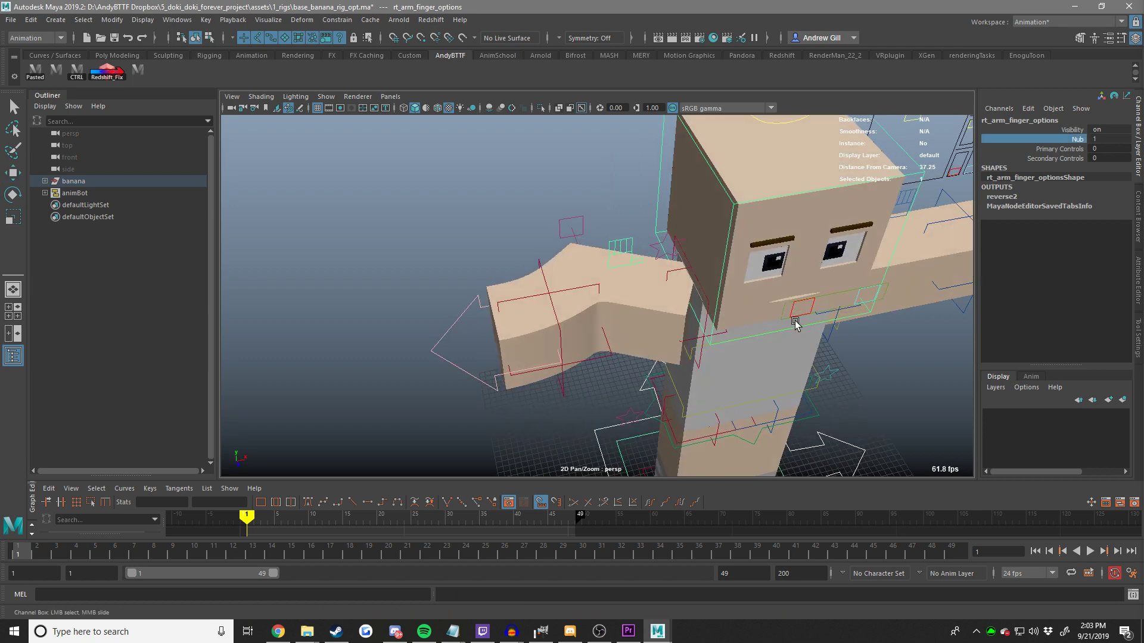
pyautogui.keyDown('alt'); pyautogui.moveTo(795, 324); pyautogui.dragTo(539, 322); pyautogui.keyUp('alt')
pyautogui.click(564, 317)
pyautogui.press('w')
pyautogui.hotkey('ctrl', 'z')
# Move the left arm IK control so that the character's left arm bends.
pyautogui.keyDown('alt'); pyautogui.moveTo(609, 244); pyautogui.dragTo(689, 250); pyautogui.keyUp('alt')
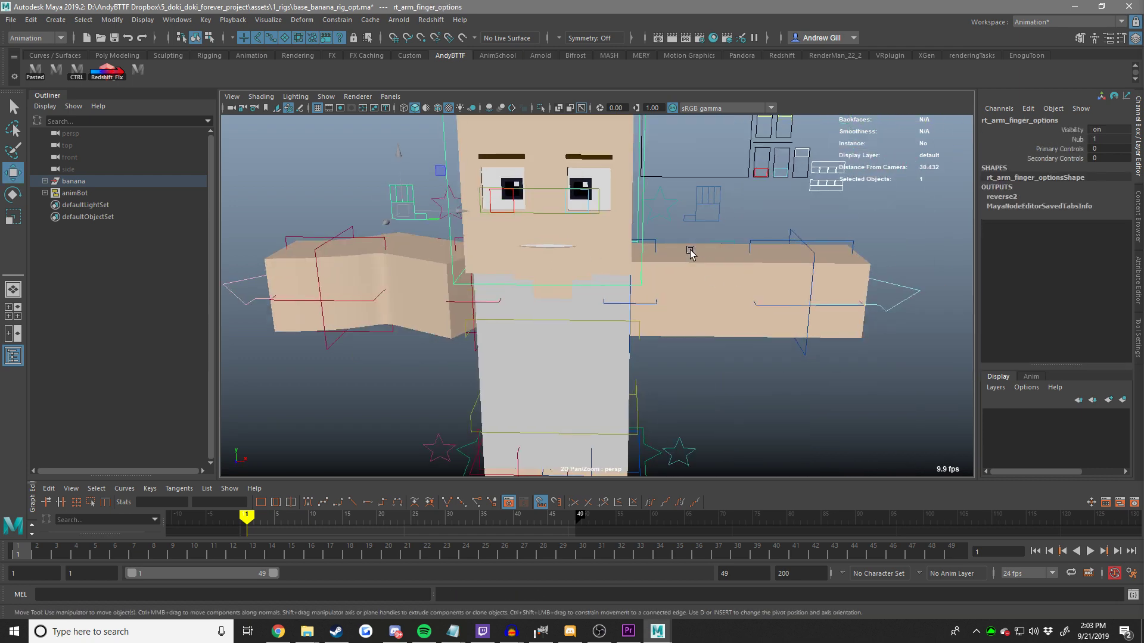
pyautogui.click(748, 301)
pyautogui.keyDown('alt'); pyautogui.moveTo(748, 301); pyautogui.dragTo(745, 257); pyautogui.keyUp('alt')
pyautogui.click(732, 256)
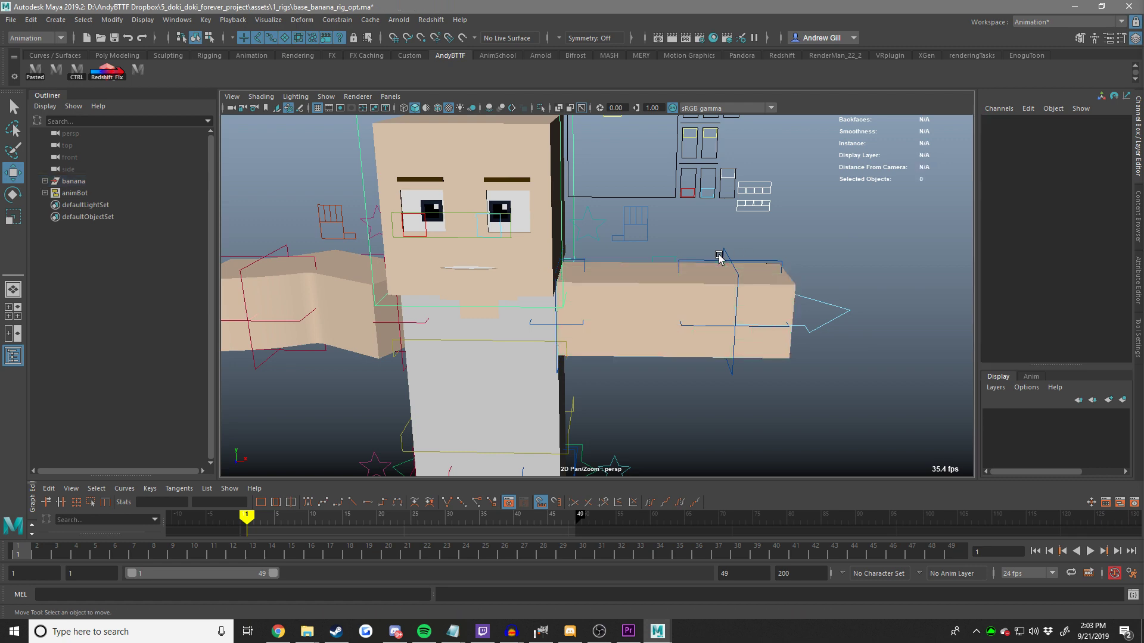
pyautogui.click(822, 266)
pyautogui.keyDown('alt'); pyautogui.moveTo(822, 266); pyautogui.dragTo(646, 277); pyautogui.keyUp('alt')
pyautogui.keyDown('alt'); pyautogui.moveTo(582, 319); pyautogui.dragTo(629, 272); pyautogui.keyUp('alt')
# Set the left arm's IK Parented option to 0 and select the left arm's finger options control.
pyautogui.click(594, 255)
pyautogui.click(1066, 140)
pyautogui.click(1067, 148)
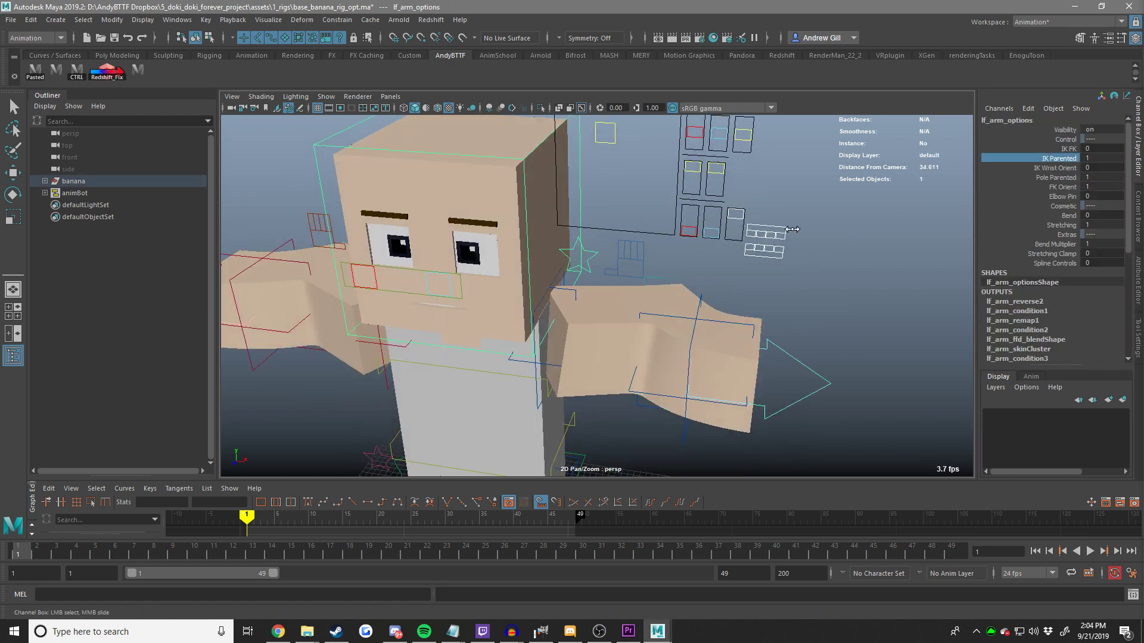
pyautogui.moveTo(737, 217); pyautogui.dragTo(896, 242, button='middle')
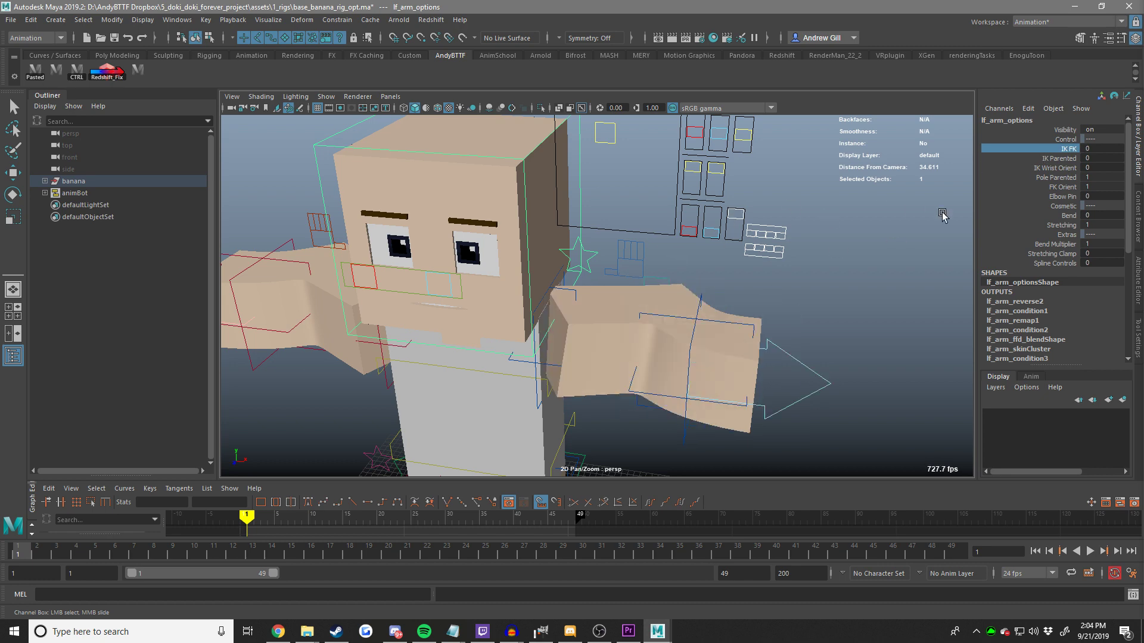
pyautogui.click(638, 250)
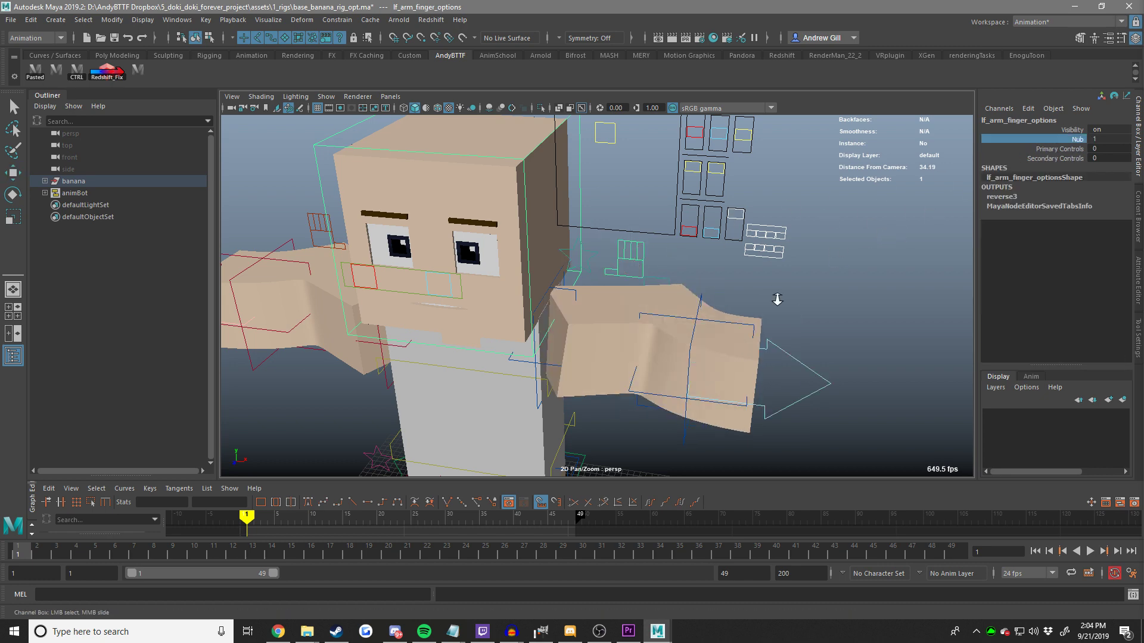
pyautogui.keyDown('alt'); pyautogui.moveTo(778, 298); pyautogui.dragTo(691, 333, button='right'); pyautogui.keyUp('alt')
# Try moving the lower part of the torso to test its deformation, then undo the move.
pyautogui.keyDown('alt'); pyautogui.moveTo(691, 334); pyautogui.dragTo(628, 303, button='middle'); pyautogui.keyUp('alt')
pyautogui.keyDown('alt'); pyautogui.moveTo(628, 304); pyautogui.dragTo(654, 268); pyautogui.keyUp('alt')
pyautogui.click(656, 268)
pyautogui.press('w')
pyautogui.keyDown('alt'); pyautogui.moveTo(656, 265); pyautogui.dragTo(651, 312, button='middle'); pyautogui.keyUp('alt')
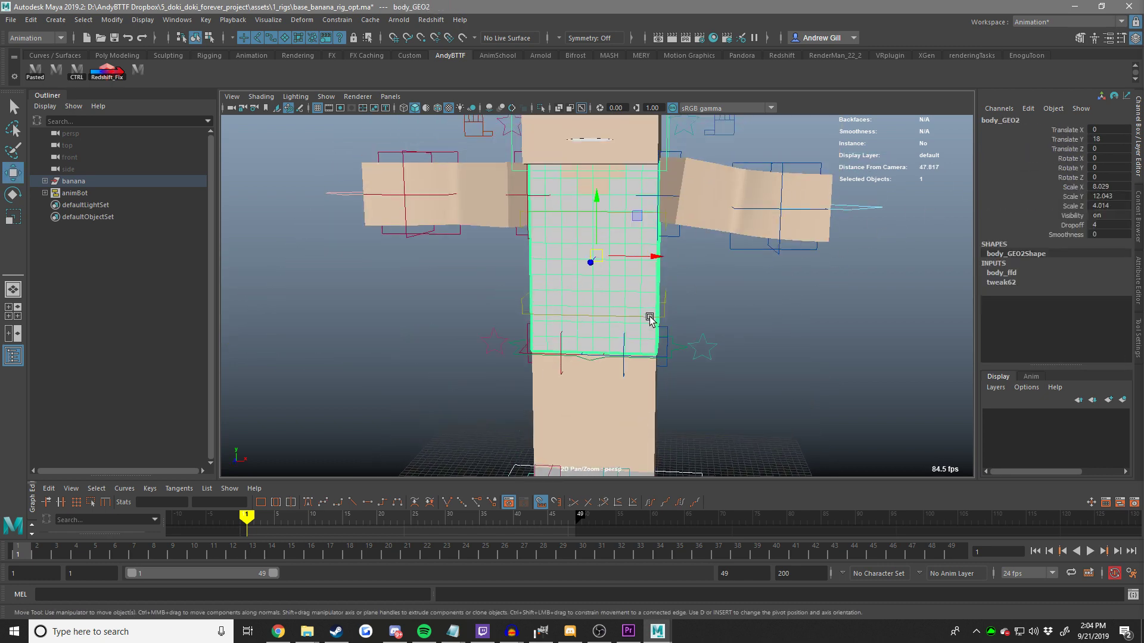
pyautogui.click(649, 315)
pyautogui.scroll(-2, 661, 328)
pyautogui.moveTo(685, 347); pyautogui.dragTo(575, 343, button='middle')
pyautogui.hotkey('ctrl', 'z')
pyautogui.click(625, 253)
pyautogui.scroll(-2, 642, 271)
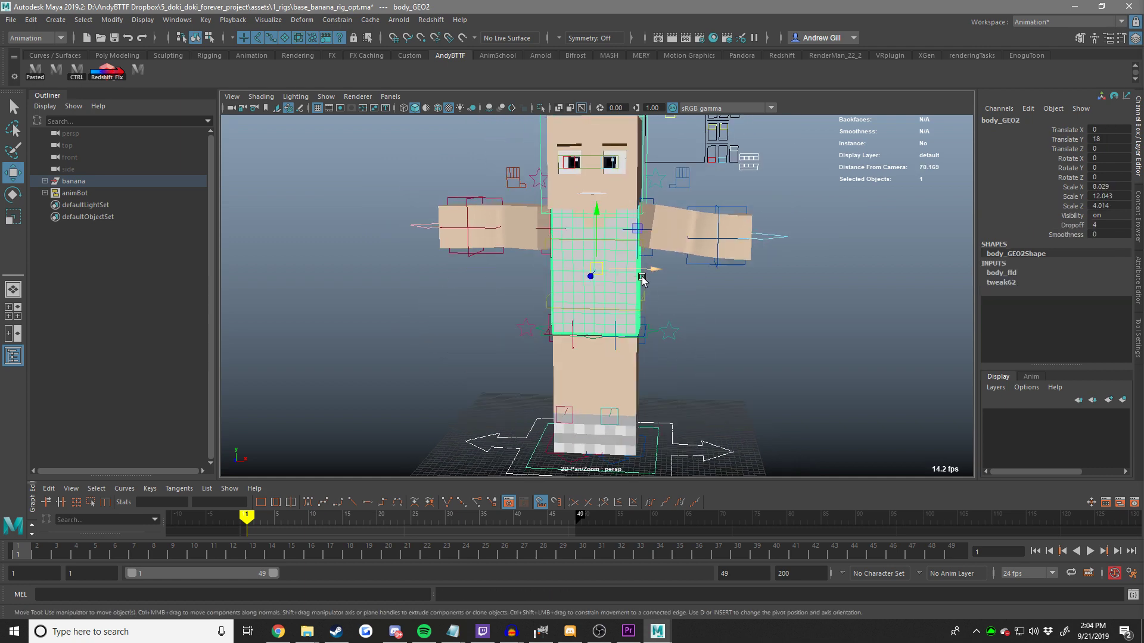
# Try moving the body hip control to test the torso, then undo the move.
pyautogui.keyDown('alt'); pyautogui.moveTo(643, 273); pyautogui.dragTo(645, 292); pyautogui.keyUp('alt')
pyautogui.scroll(2, 646, 292)
pyautogui.click(673, 313)
pyautogui.click(658, 309)
pyautogui.moveTo(658, 309); pyautogui.dragTo(535, 272, button='middle')
pyautogui.scroll(-2, 536, 273)
pyautogui.hotkey('ctrl', 'z')
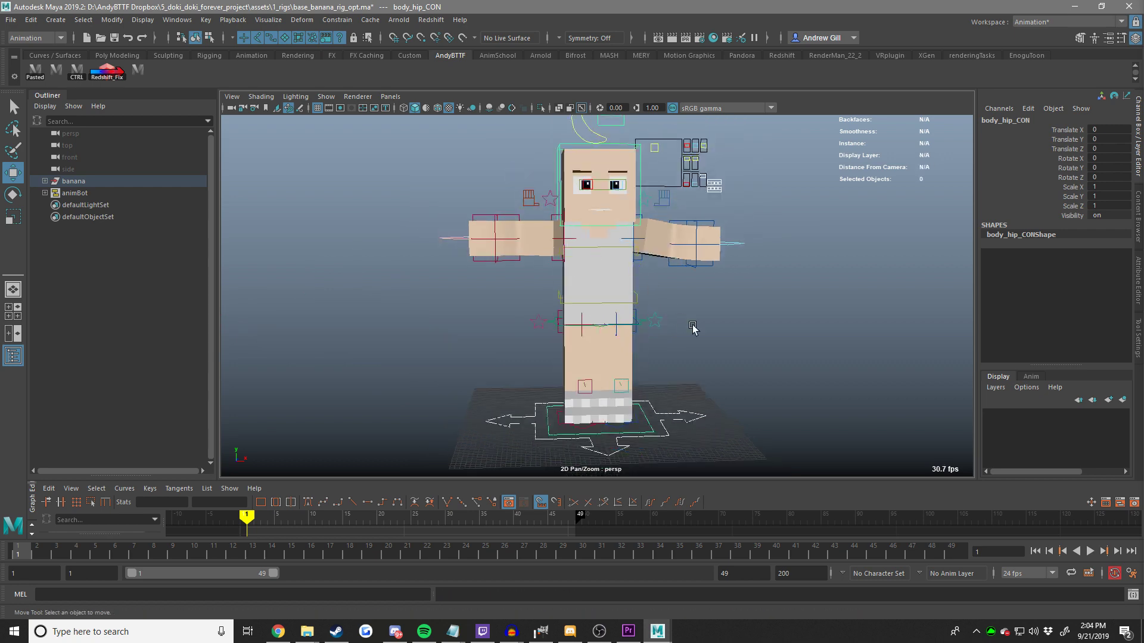
# Try moving the body waist control to test the whole upper body, then undo the move.
pyautogui.click(692, 329)
pyautogui.scroll(2, 673, 322)
pyautogui.click(611, 283)
pyautogui.moveTo(602, 327); pyautogui.dragTo(485, 384, button='middle')
pyautogui.hotkey('ctrl', 'z')
pyautogui.hotkey('ctrl', 'z')
pyautogui.hotkey('ctrl', 'z')
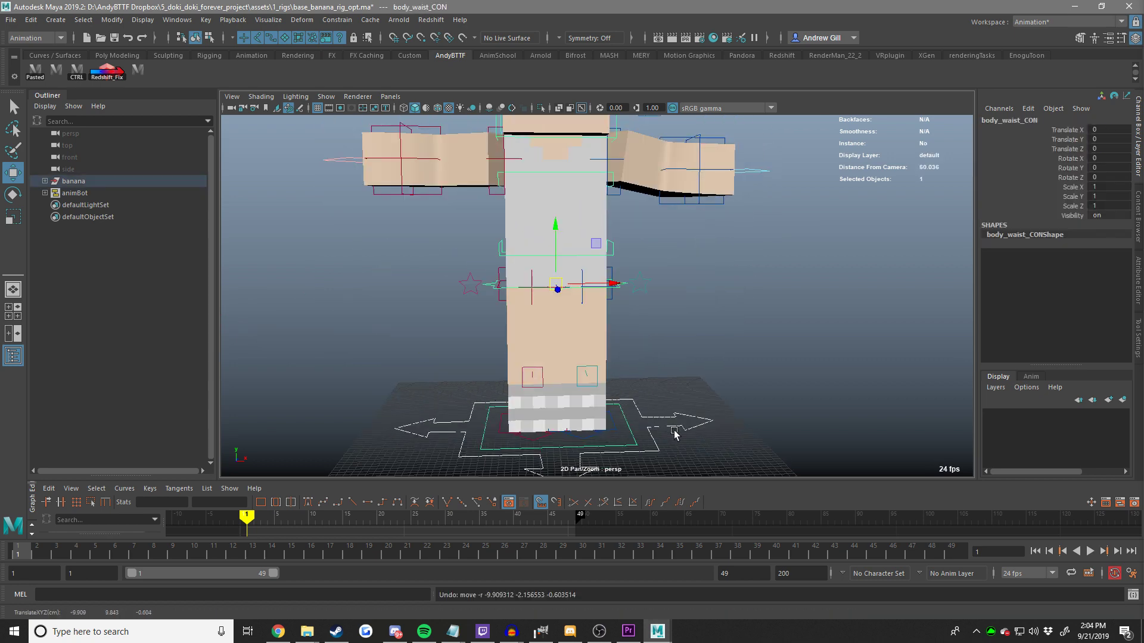
# Test the right leg IK control by moving it, undo the move, and save the scene.
pyautogui.click(681, 347)
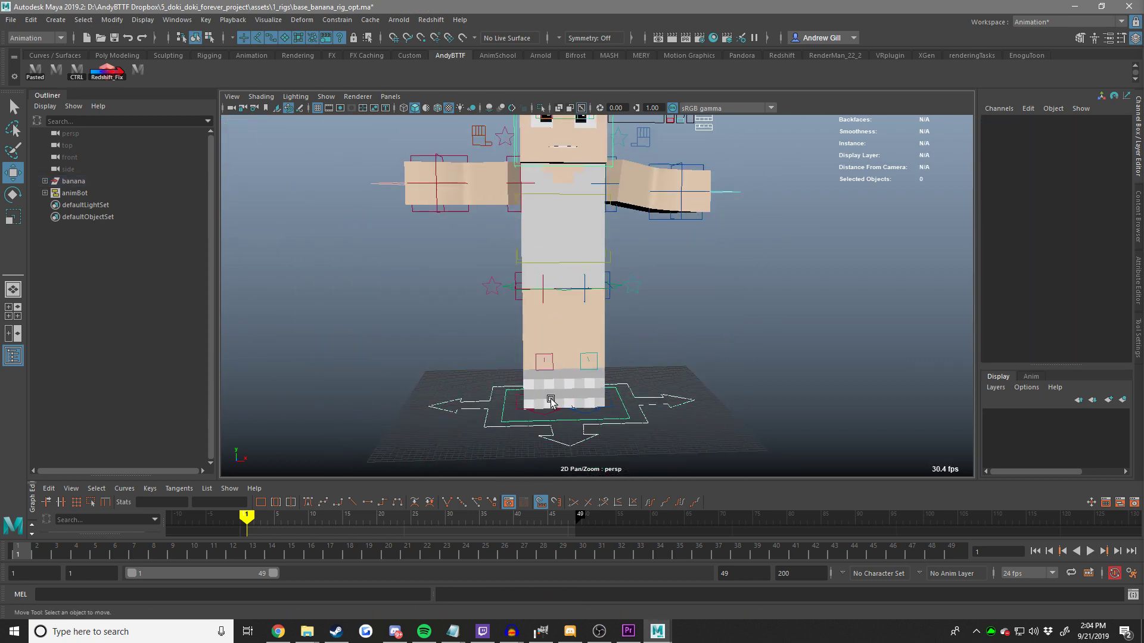
pyautogui.click(549, 410)
pyautogui.moveTo(709, 416); pyautogui.dragTo(620, 434, button='middle')
pyautogui.hotkey('ctrl', 'z')
pyautogui.hotkey('ctrl', 's')
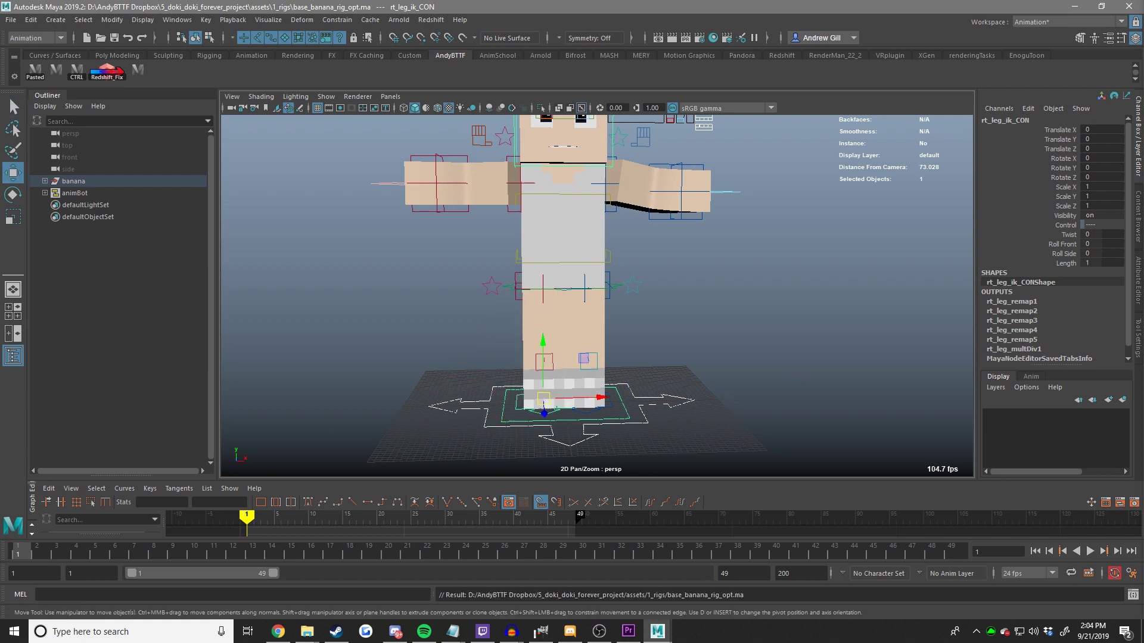
# Start a new scene and reopen the recently saved base_banana_rig_opt.ma.
pyautogui.click(10, 19)
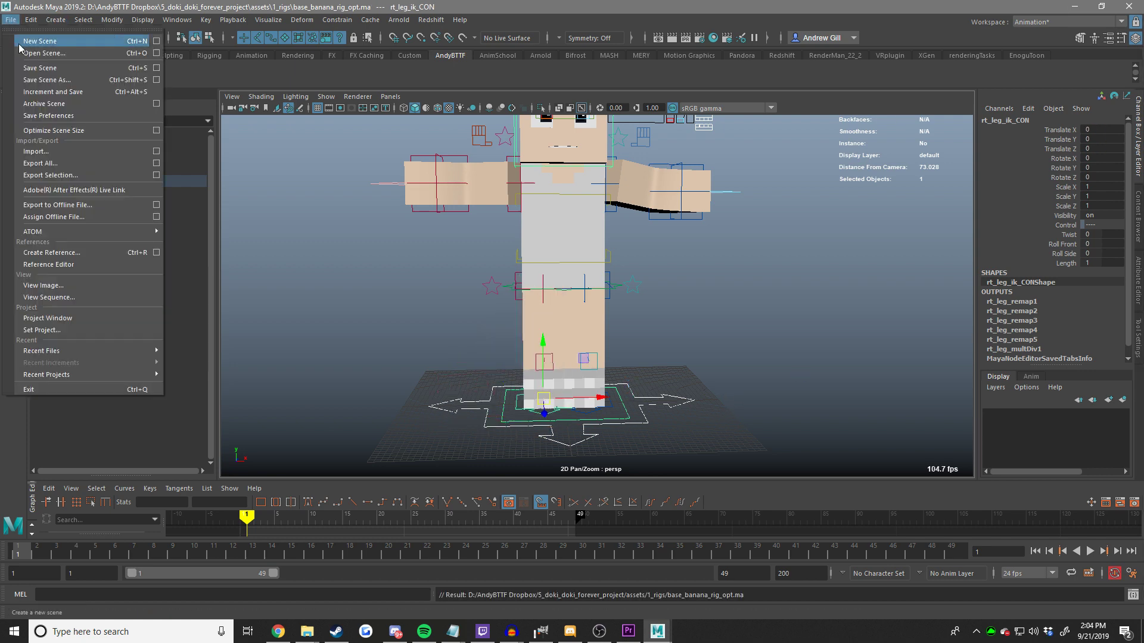
pyautogui.click(40, 40)
pyautogui.click(10, 19)
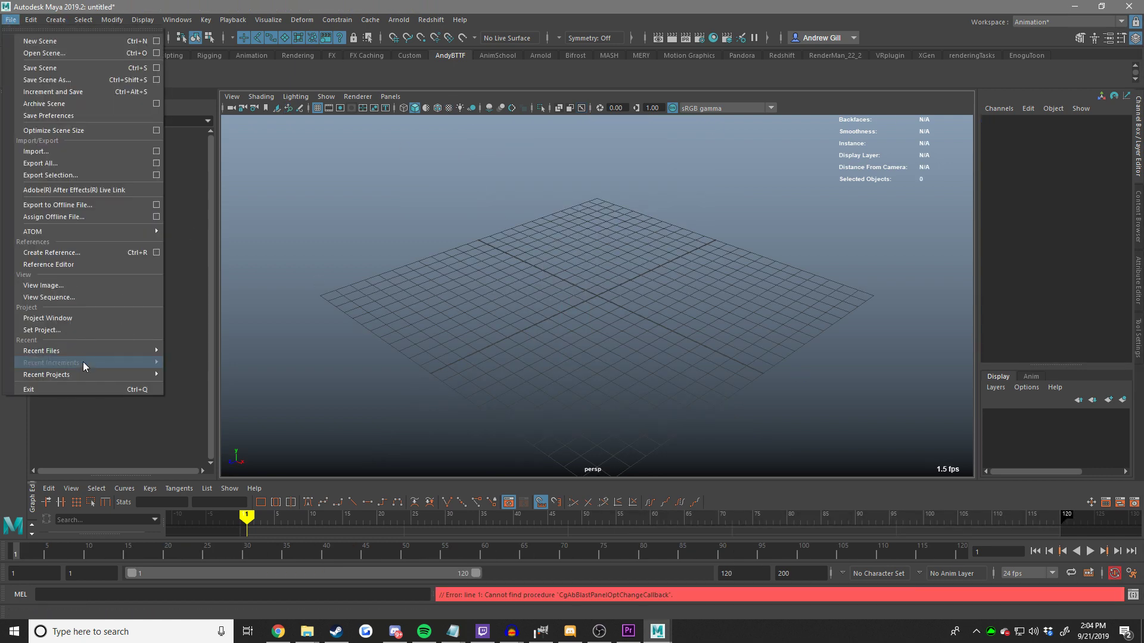
pyautogui.moveTo(83, 351)
pyautogui.click(237, 351)
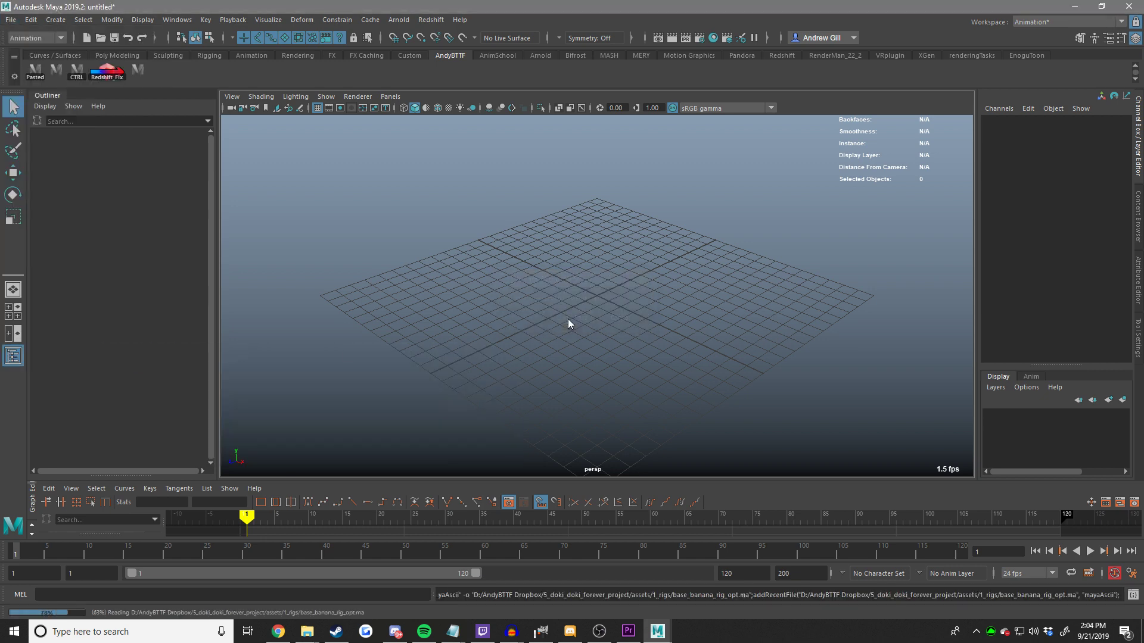
# Try moving the hip control in the reopened rig, then undo the moves.
pyautogui.click(598, 265)
pyautogui.press('w')
pyautogui.moveTo(649, 297)
pyautogui.mouseDown(button='middle')
pyautogui.moveTo(673, 275)
pyautogui.moveTo(652, 285)
pyautogui.mouseUp(button='middle')
pyautogui.hotkey('ctrl', 'z')
pyautogui.keyDown('alt'); pyautogui.moveTo(650, 283); pyautogui.dragTo(751, 326, button='middle'); pyautogui.keyUp('alt')
pyautogui.hotkey('ctrl', 'z')
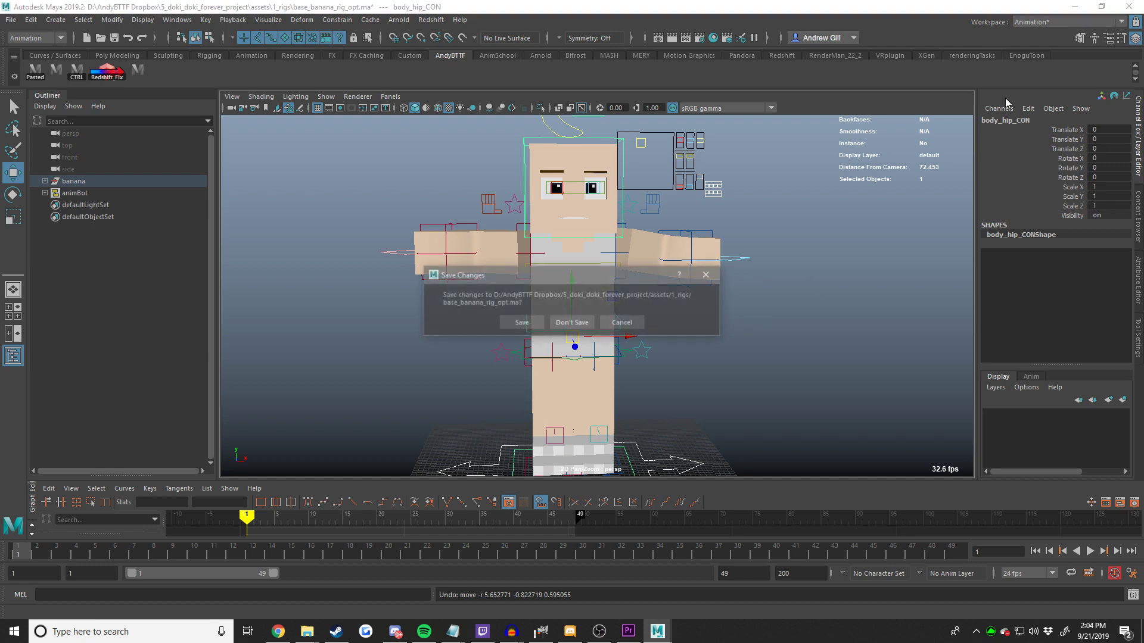
# Close Maya without saving the changes to base_banana_rig_opt.ma.
pyautogui.click(575, 323)
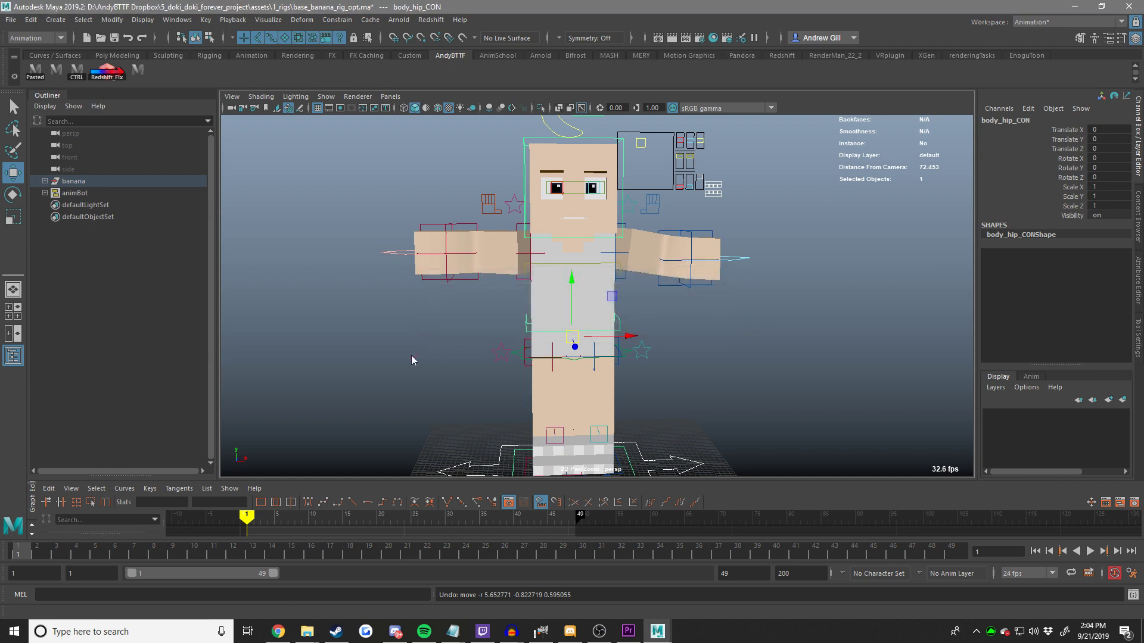
pyautogui.hotkey('ctrl', 's')
pyautogui.click(582, 322)
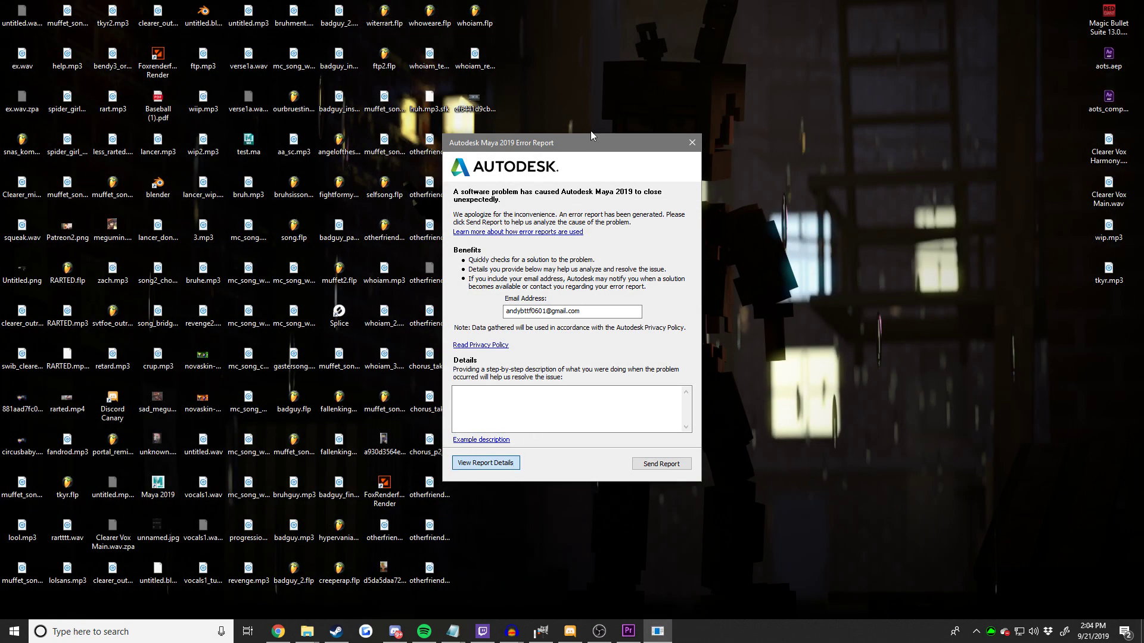
# Show the Maya error report's details and select the MayaCrashLog190921.1404.log file to see its full path.
pyautogui.press('Return')
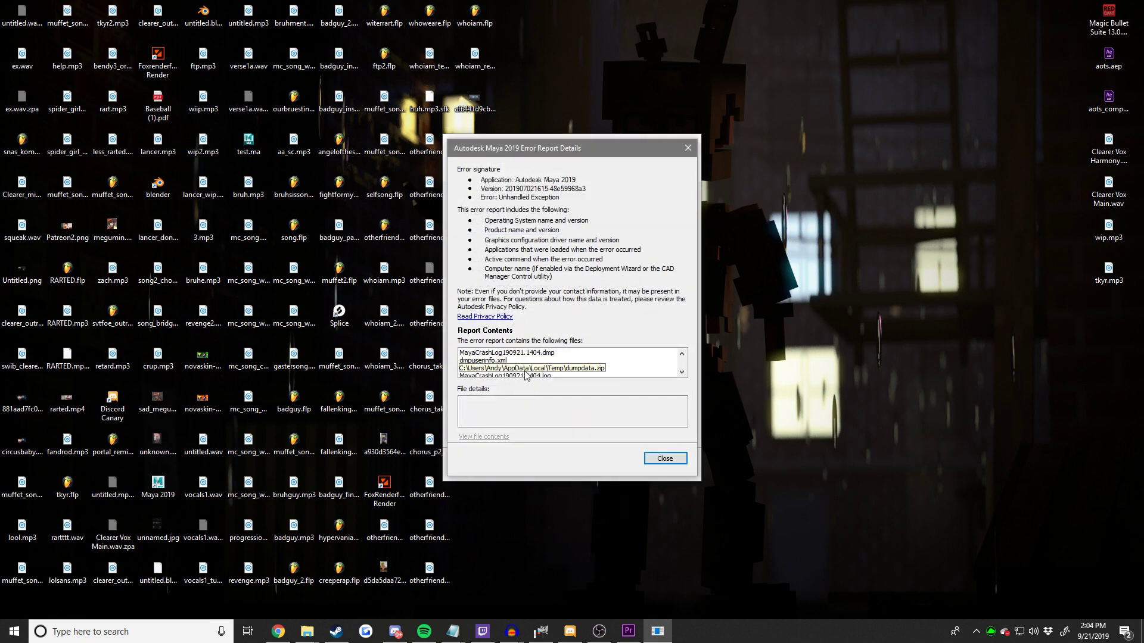
pyautogui.click(681, 373)
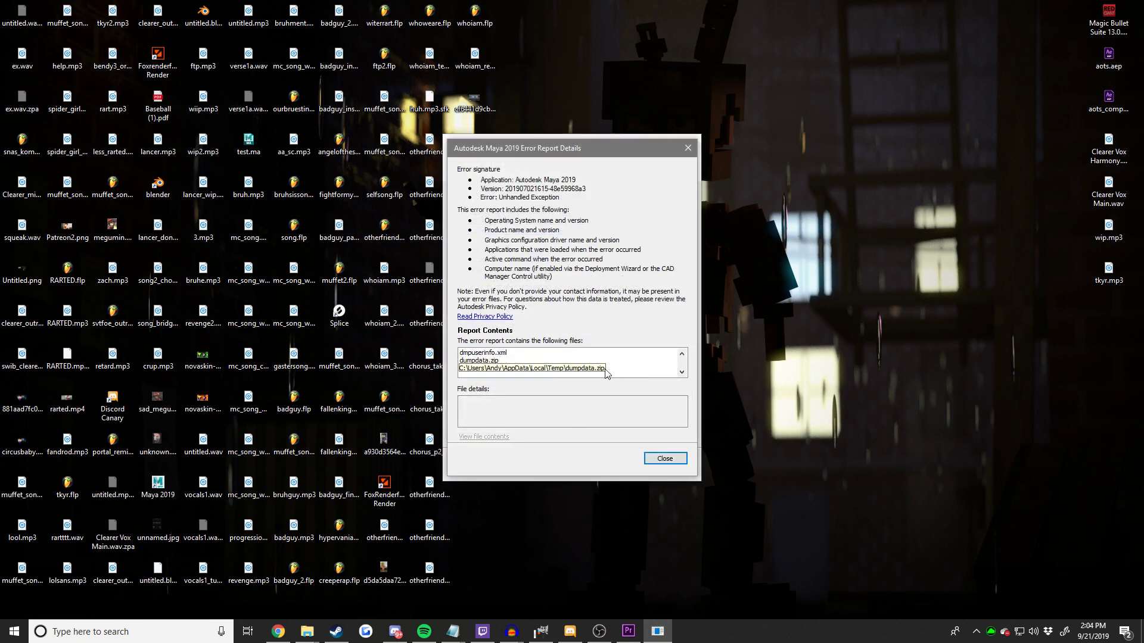
pyautogui.click(562, 368)
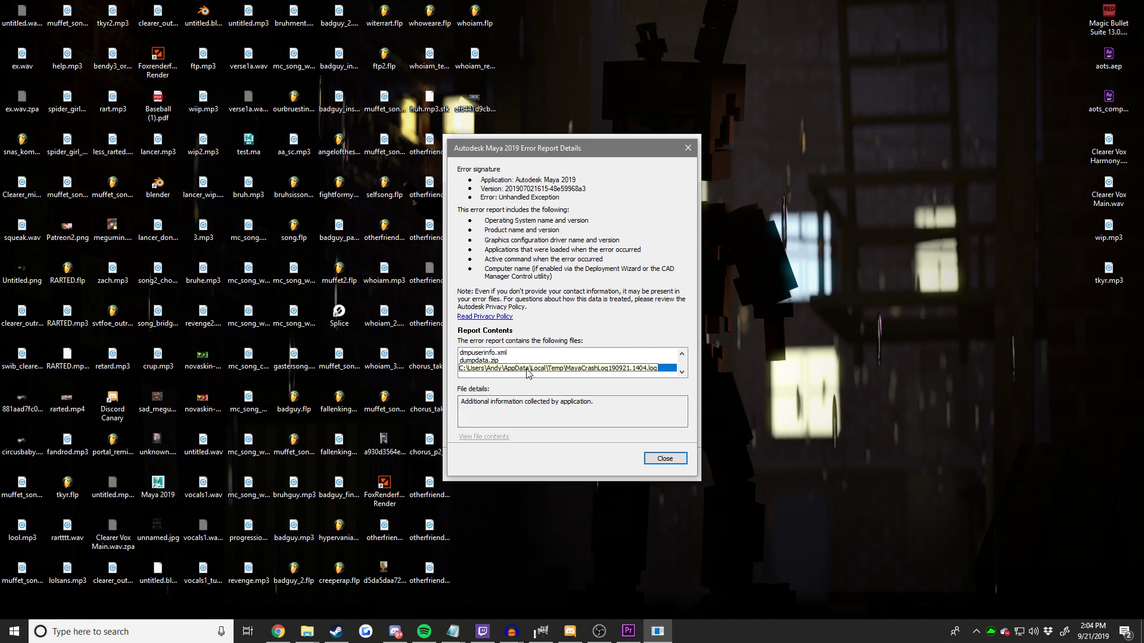
# Find Notepad through the Windows search and open a blank document.
pyautogui.press('super')
pyautogui.write('mn')
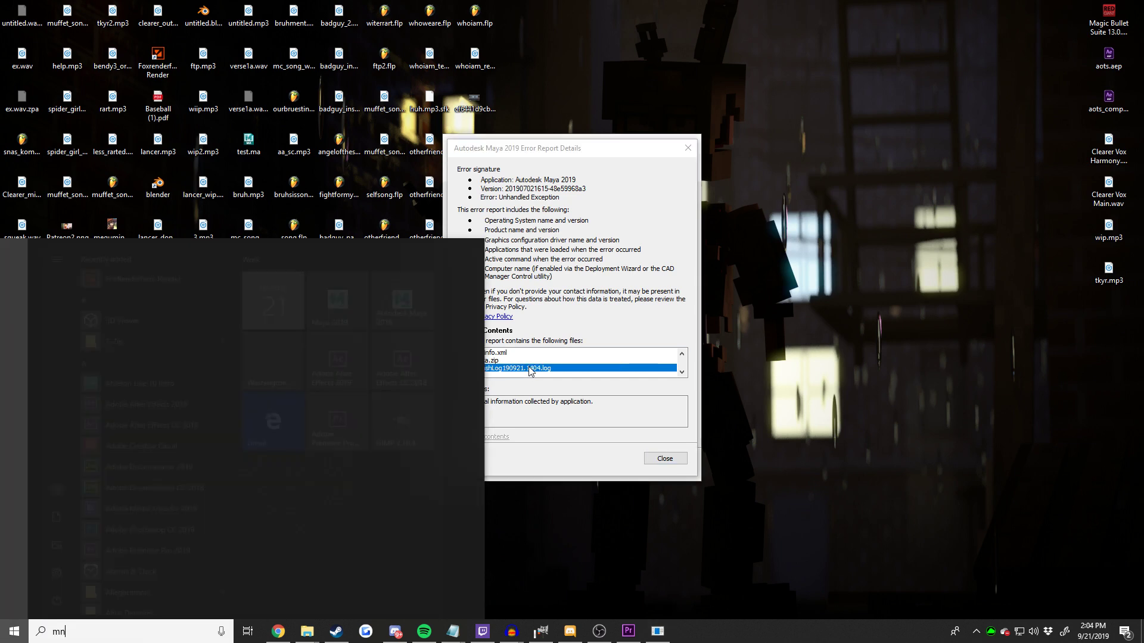
pyautogui.press('BackSpace')
pyautogui.press('BackSpace')
pyautogui.write('notepad')
pyautogui.press('Return')
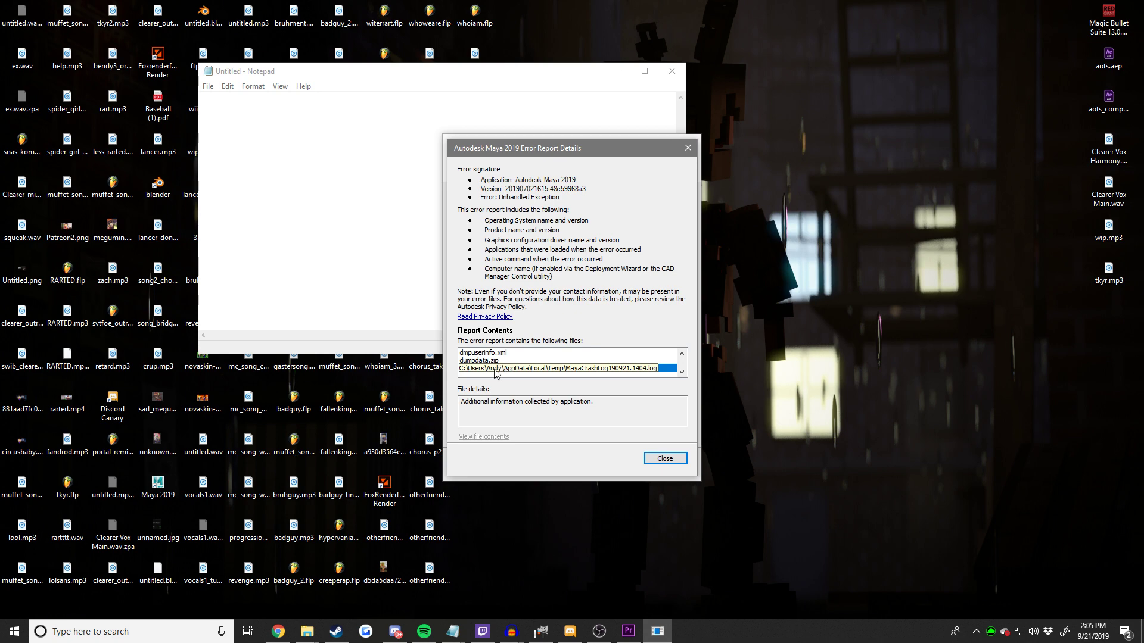
# Write down the crash log's folder path in Notepad, pointing to appdata/local/temp in the Windows user's profile on drive C.
pyautogui.click(420, 327)
pyautogui.click(518, 369)
pyautogui.click(392, 259)
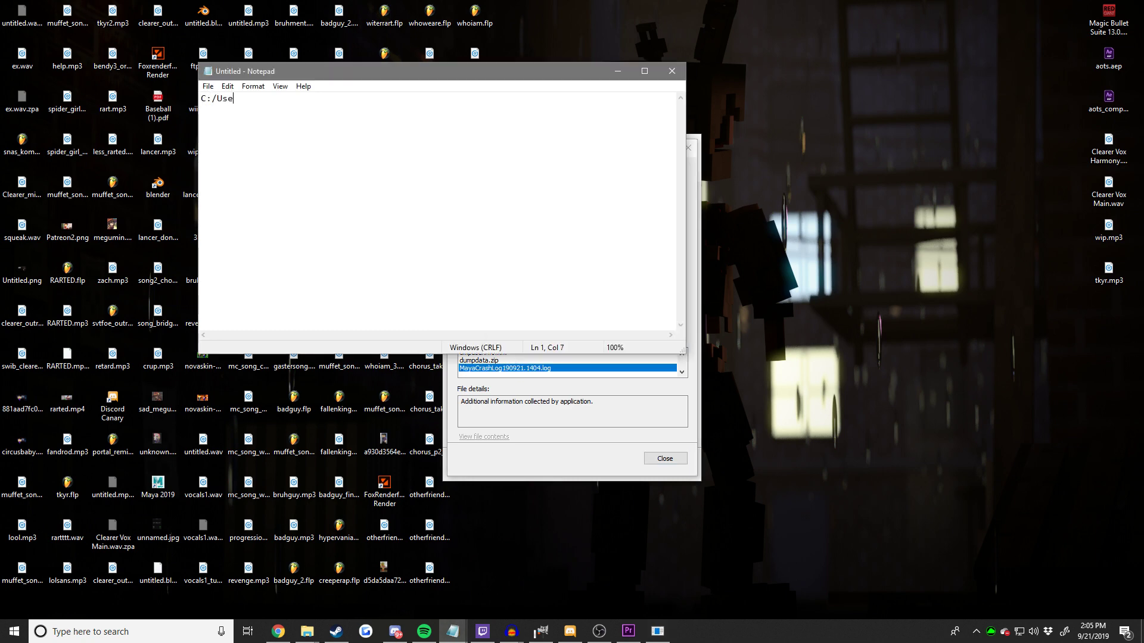
pyautogui.write('C:/Usere')
pyautogui.press('BackSpace')
pyautogui.write('s/andy/appdata/local/temp')
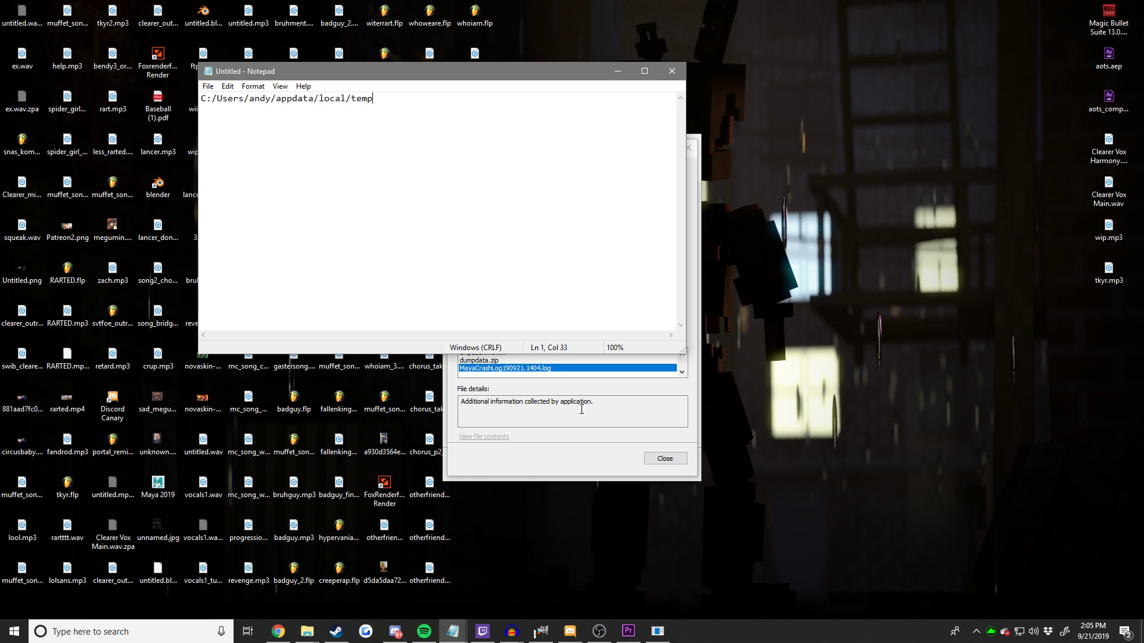
# Complete the noted path with /mayacrashlog190921.1404.log, checking it against the error report, and cut the whole path to the clipboard.
pyautogui.click(536, 370)
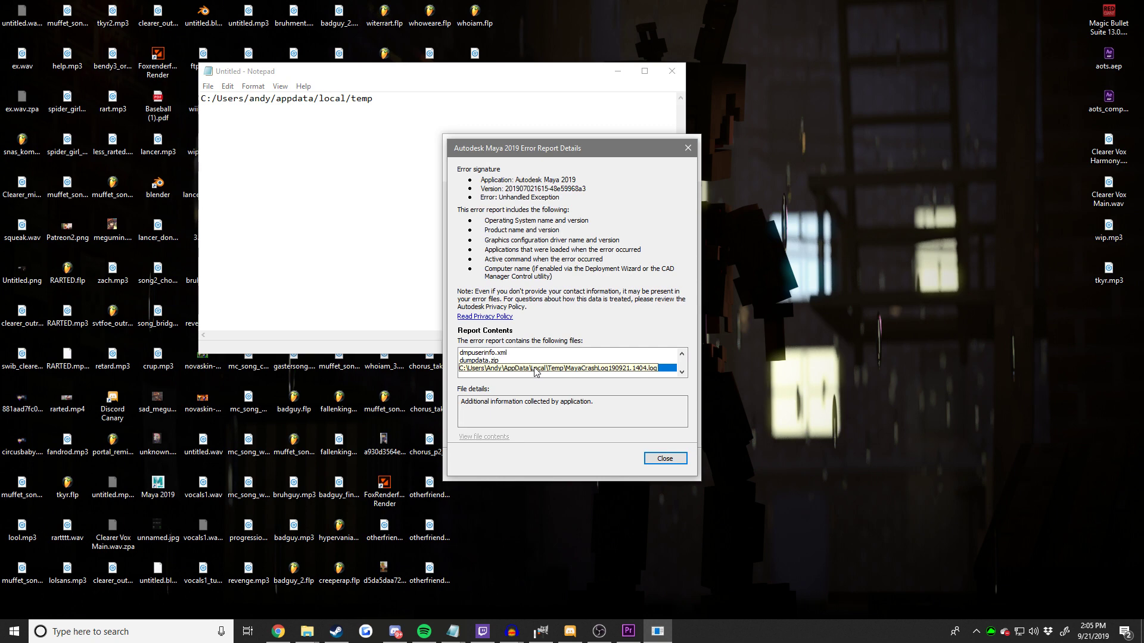
pyautogui.click(393, 148)
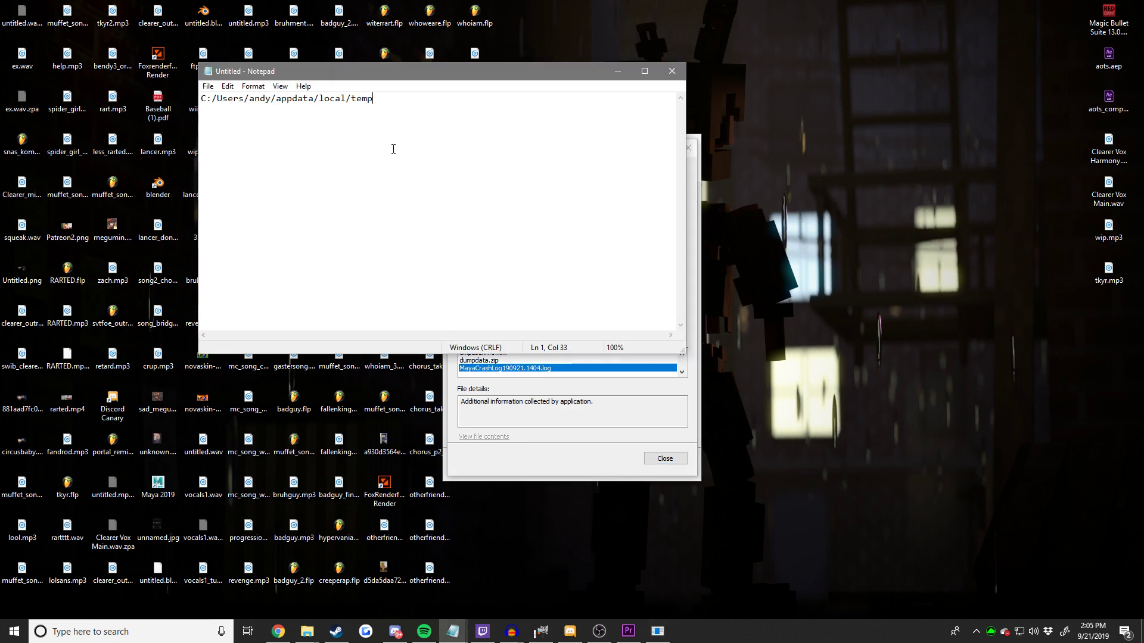
pyautogui.write('/mayacrashlog')
pyautogui.click(567, 370)
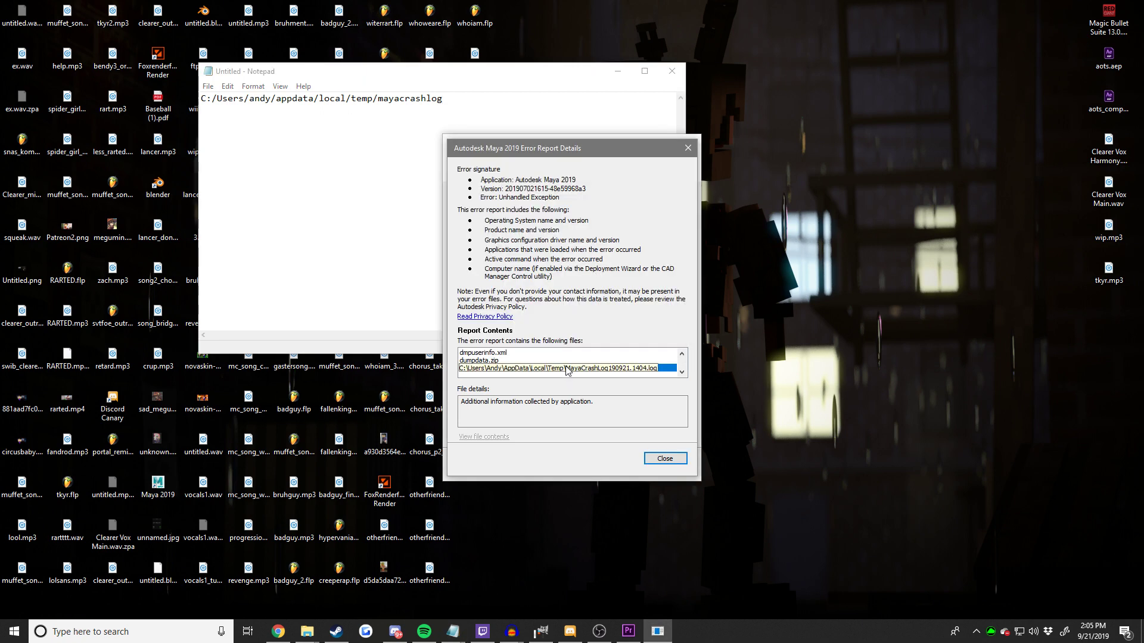
pyautogui.click(468, 97)
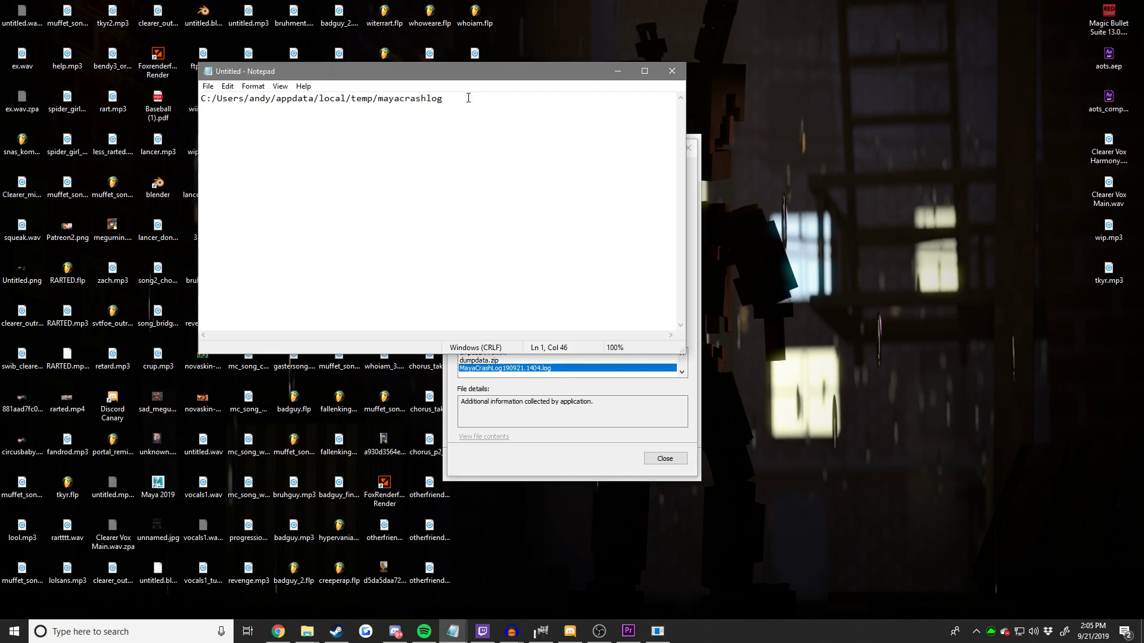
pyautogui.write('190921.1404.')
pyautogui.hotkey('ctrl', 'a')
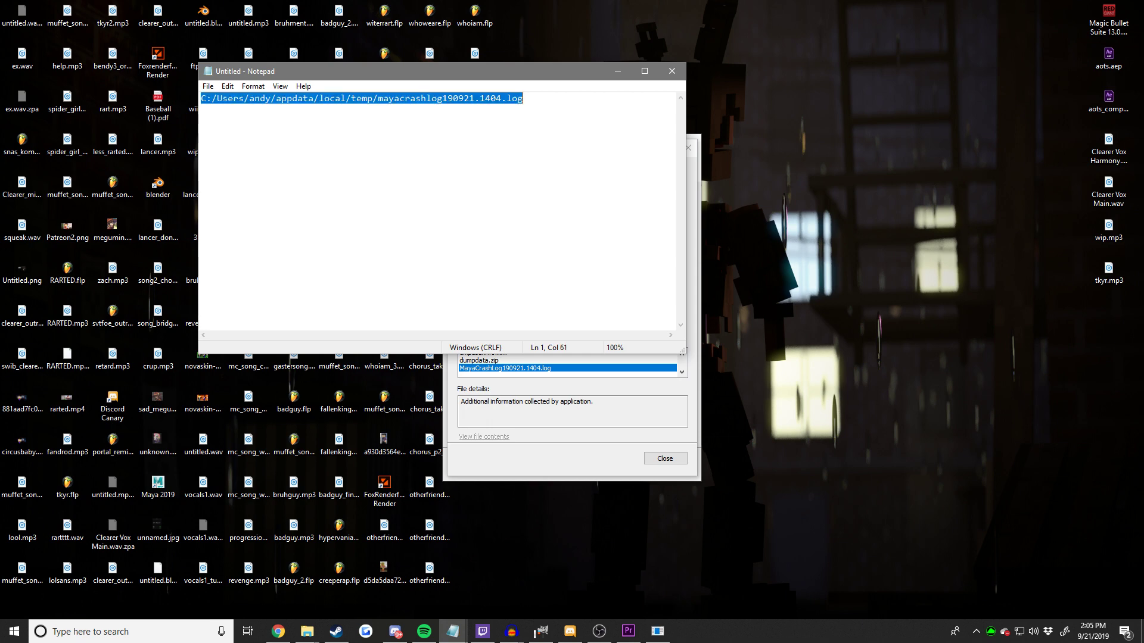
pyautogui.hotkey('ctrl', 'x')
pyautogui.click(207, 86)
pyautogui.click(226, 112)
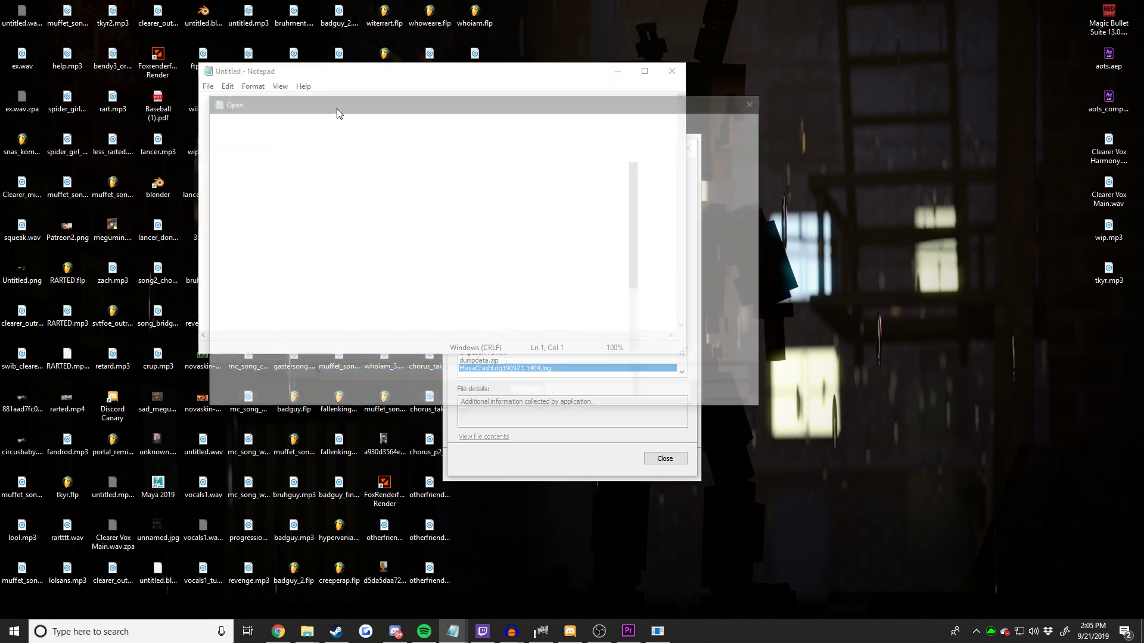
pyautogui.press('Escape')
# Close Notepad and open Notepad++ through the Windows search, declining its update package.
pyautogui.click(667, 69)
pyautogui.press('super')
pyautogui.write('notepad++')
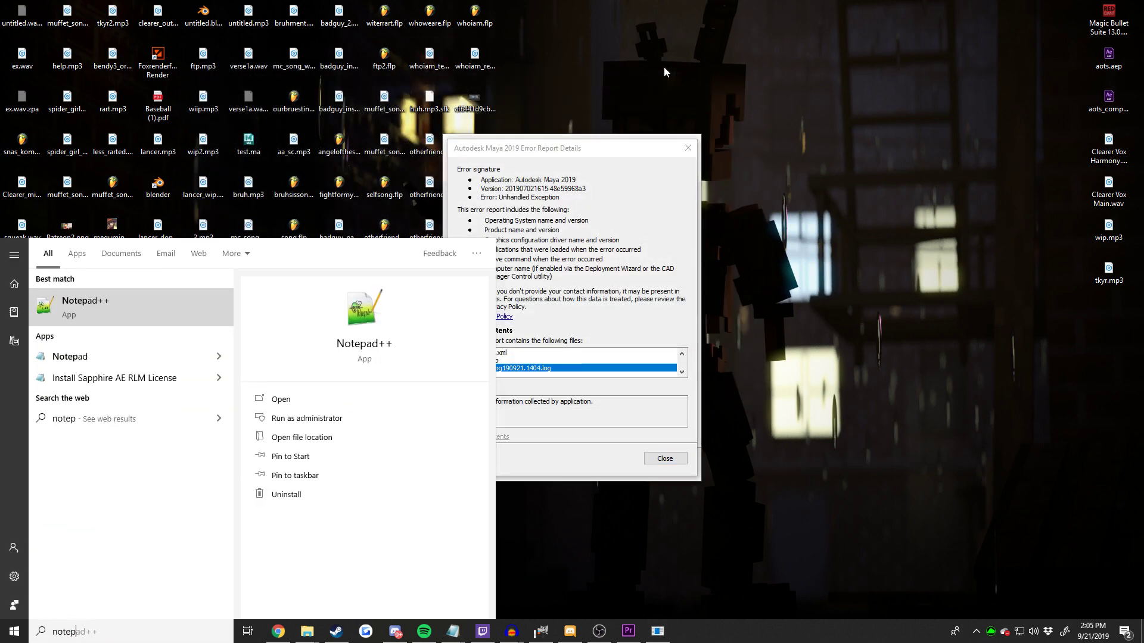
pyautogui.press('Return')
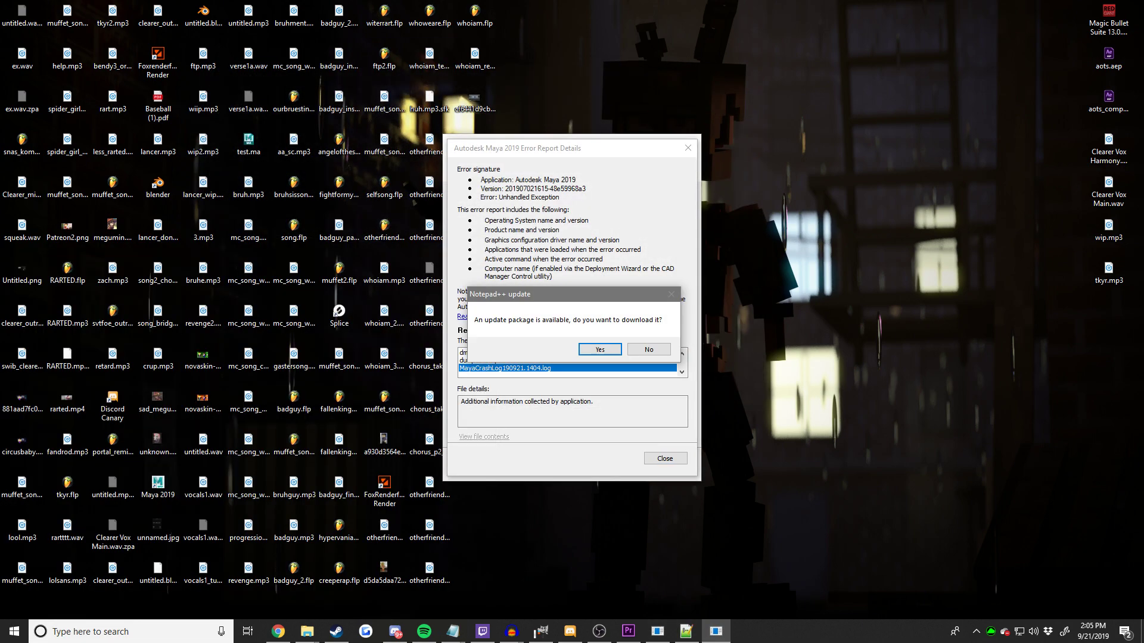
pyautogui.click(648, 350)
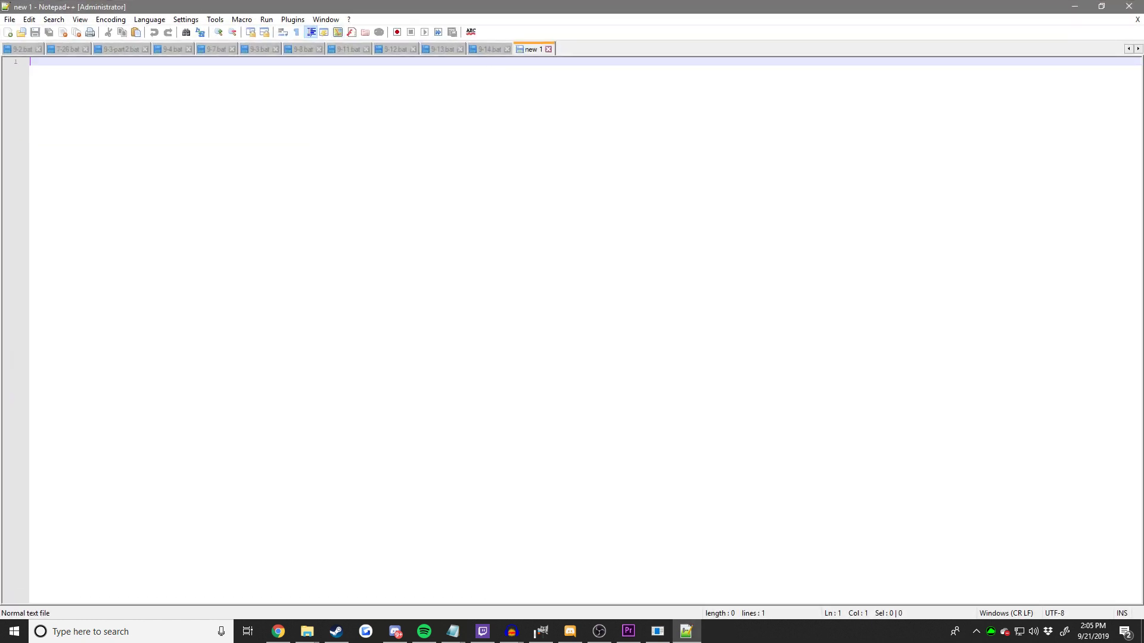
# Try to browse for the crash log in the Open dialog of Notepad++, and close the program.
pyautogui.click(9, 19)
pyautogui.click(44, 45)
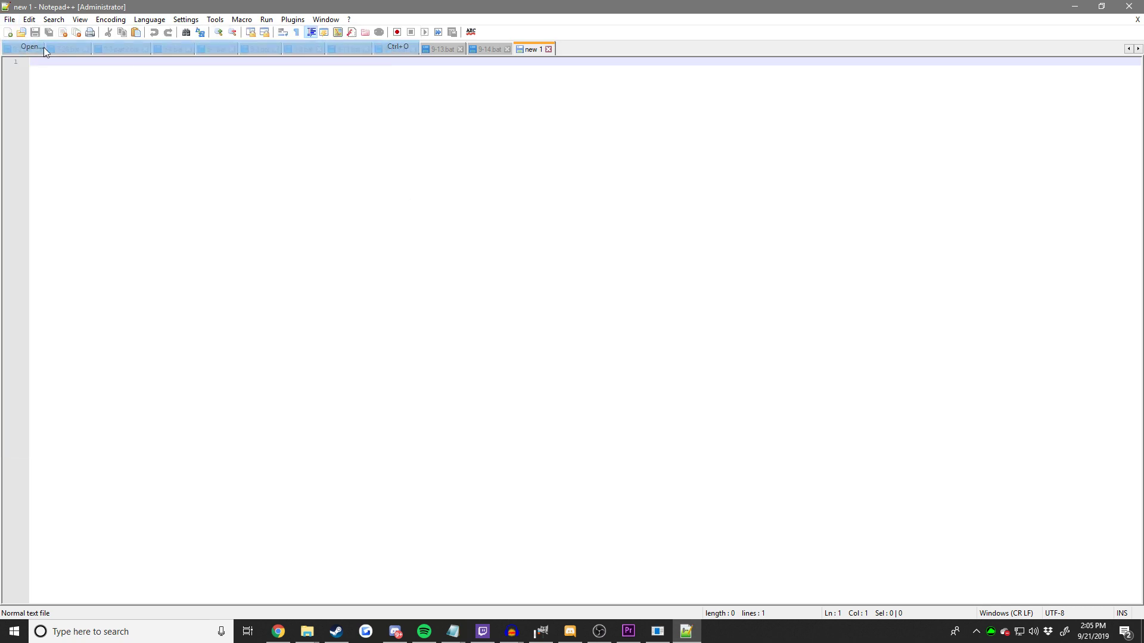
pyautogui.doubleClick(551, 225)
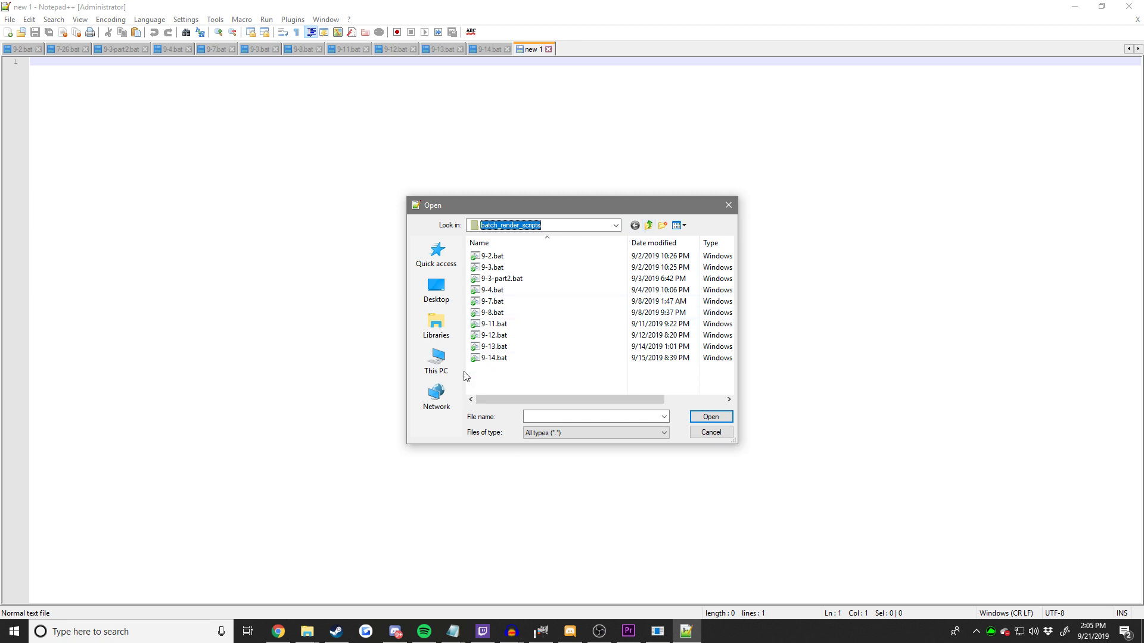
pyautogui.scroll(3, 575, 231)
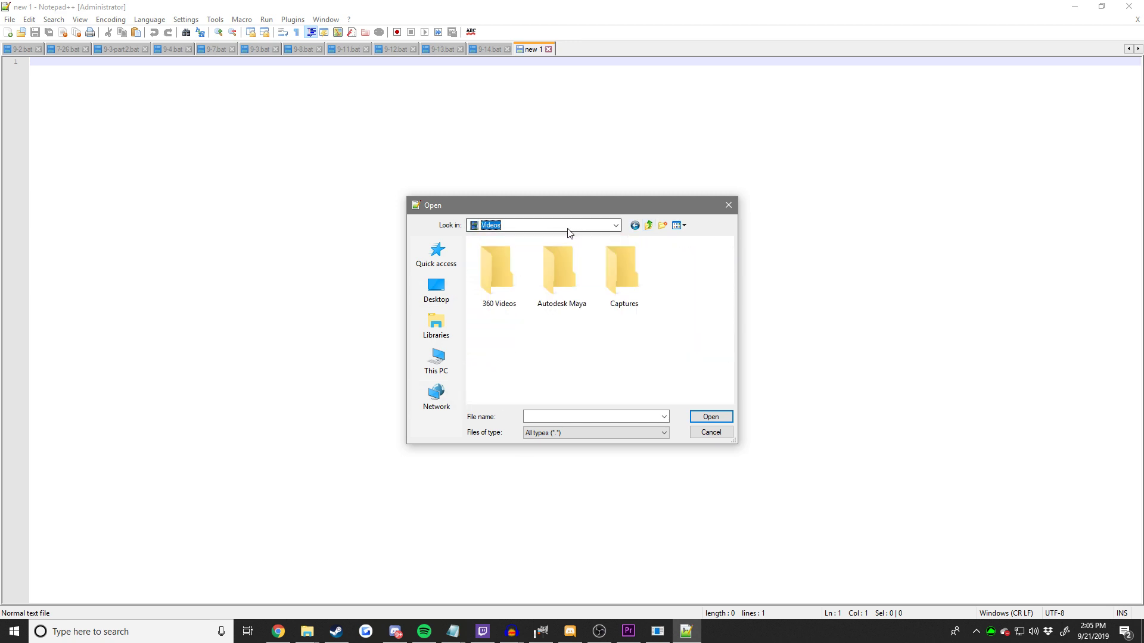
pyautogui.click(577, 230)
pyautogui.click(579, 230)
pyautogui.press('Escape')
pyautogui.click(10, 19)
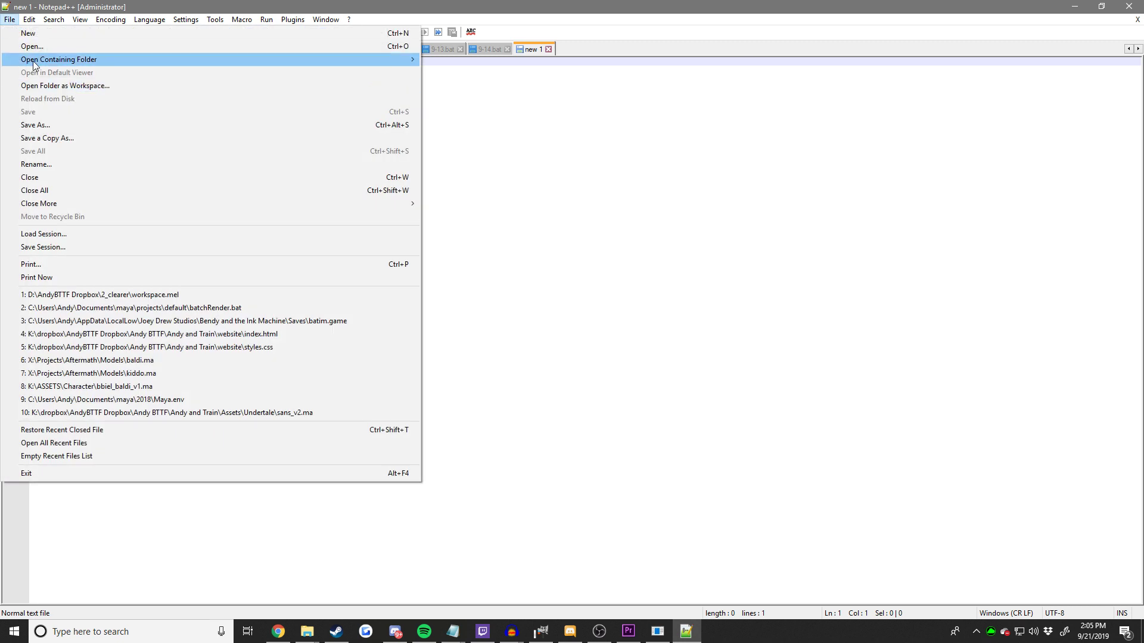
pyautogui.moveTo(34, 63)
pyautogui.click(567, 18)
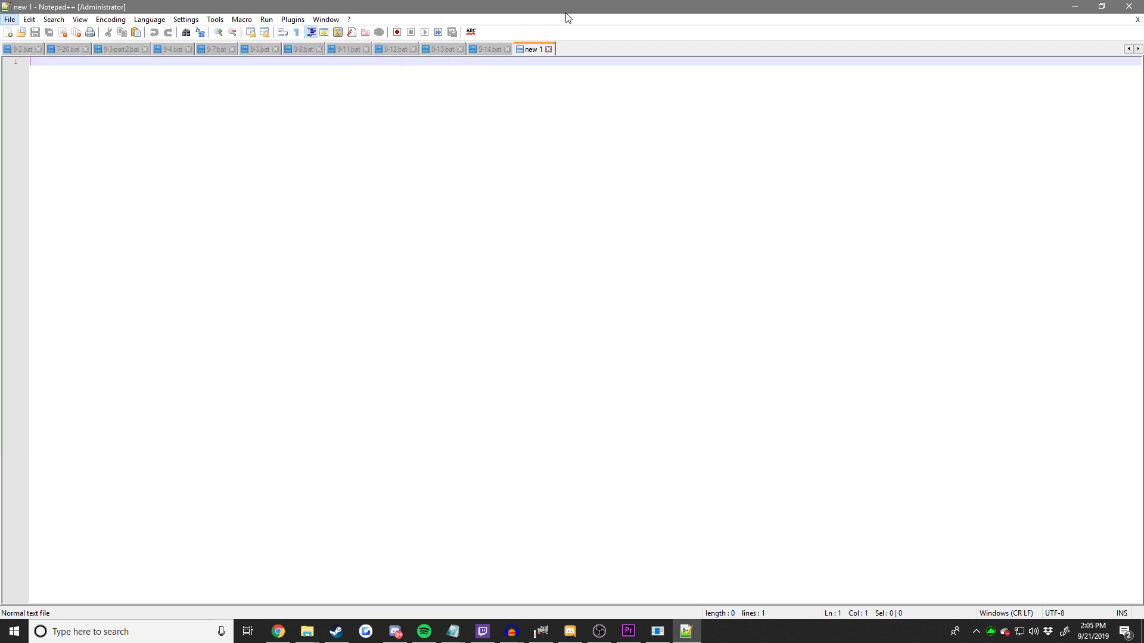
pyautogui.click(1128, 5)
# Bring up a File Explorer window, open MayaCrashLog190921.1404.log in Notepad, and maximize the Notepad window.
pyautogui.click(309, 641)
pyautogui.click(381, 580)
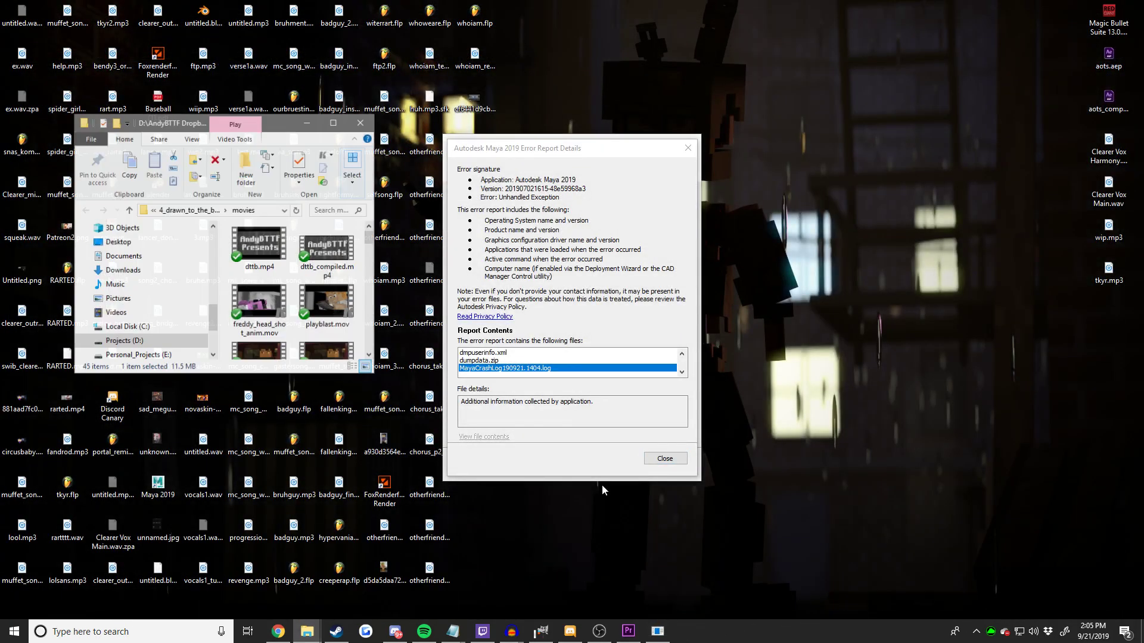
pyautogui.moveTo(280, 119); pyautogui.dragTo(0, 123)
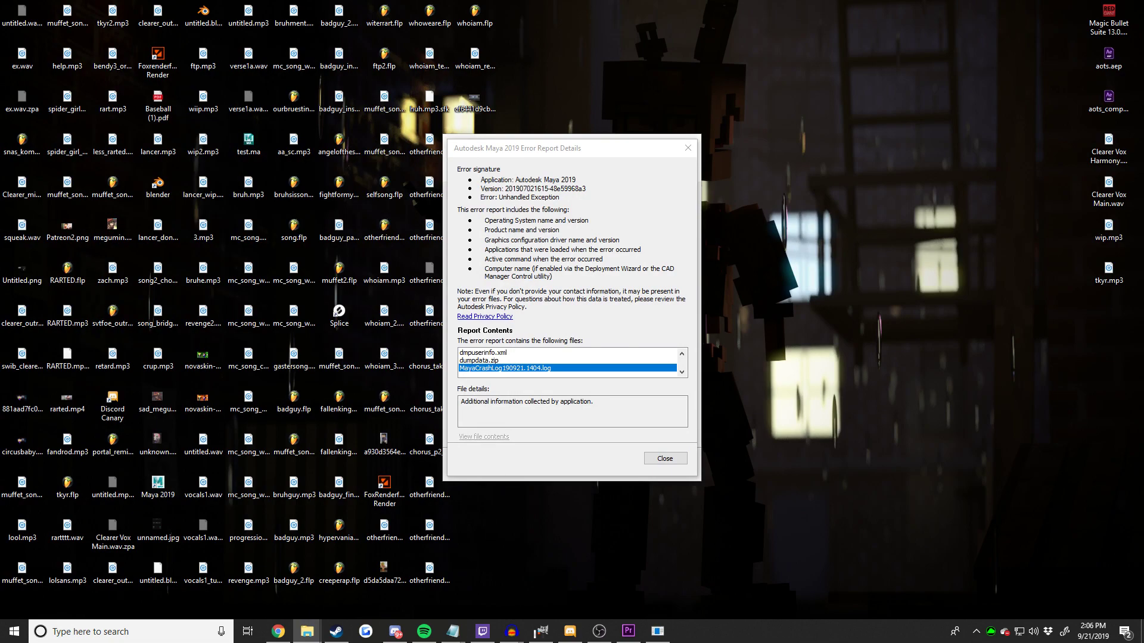
pyautogui.click(452, 632)
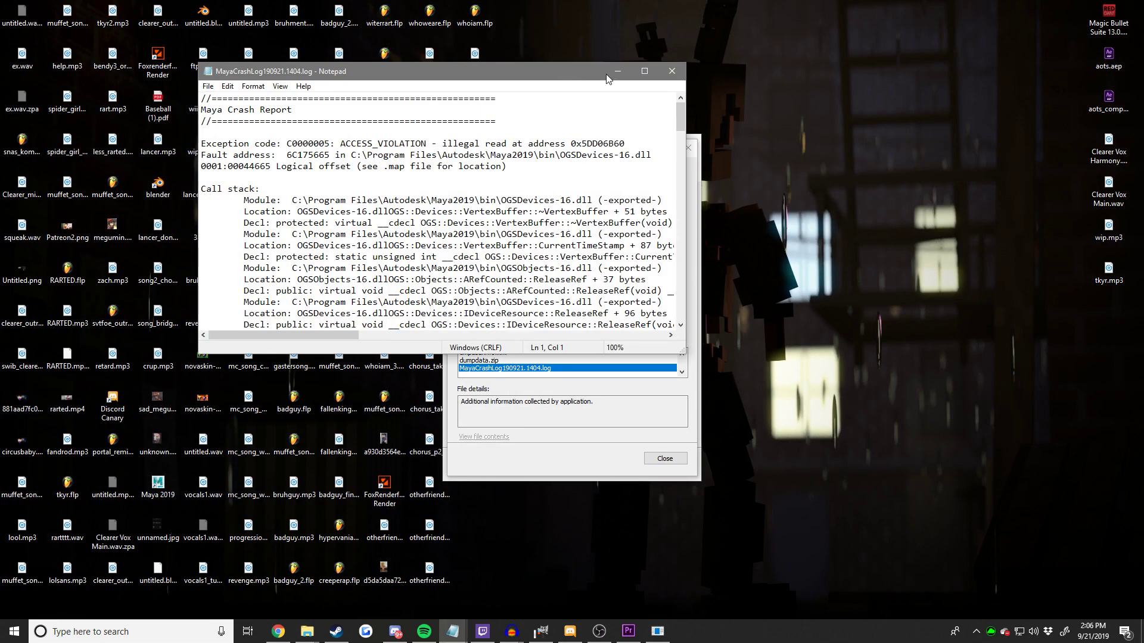
pyautogui.click(644, 69)
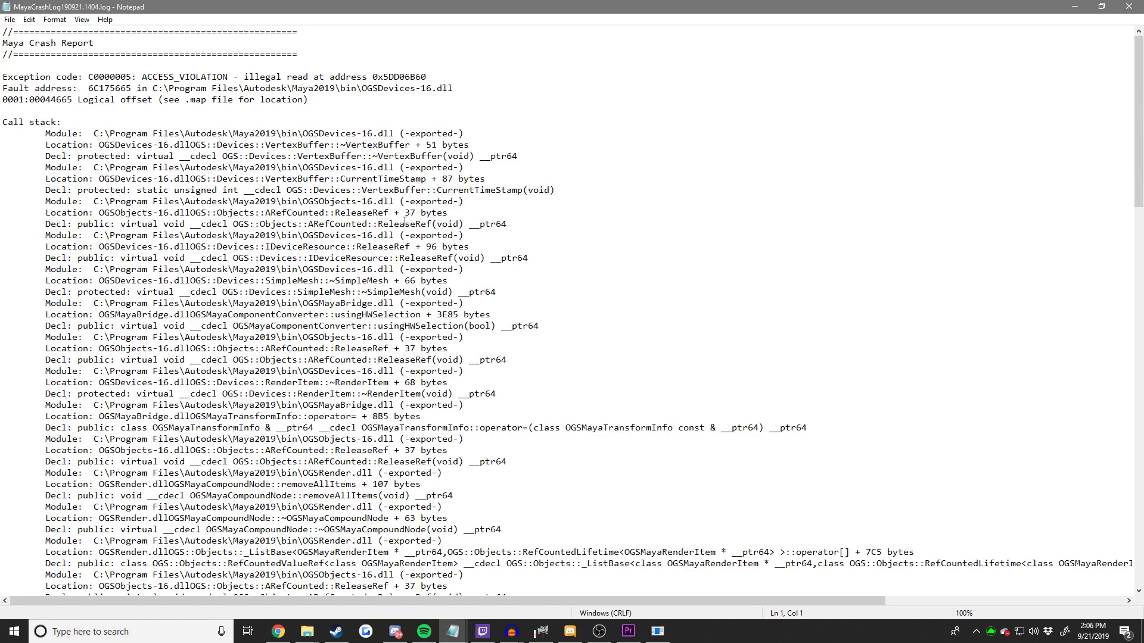
# Read through the Maya crash log, from the call stack to the command history and memory usage summary.
pyautogui.scroll(-20, 405, 222)
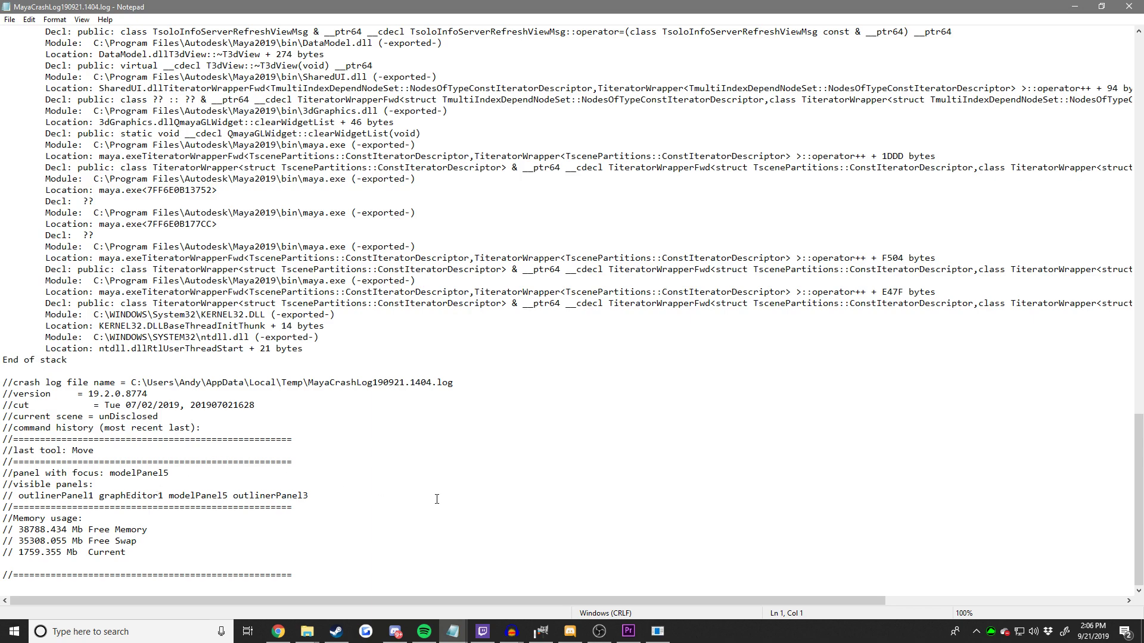
pyautogui.scroll(4, 293, 438)
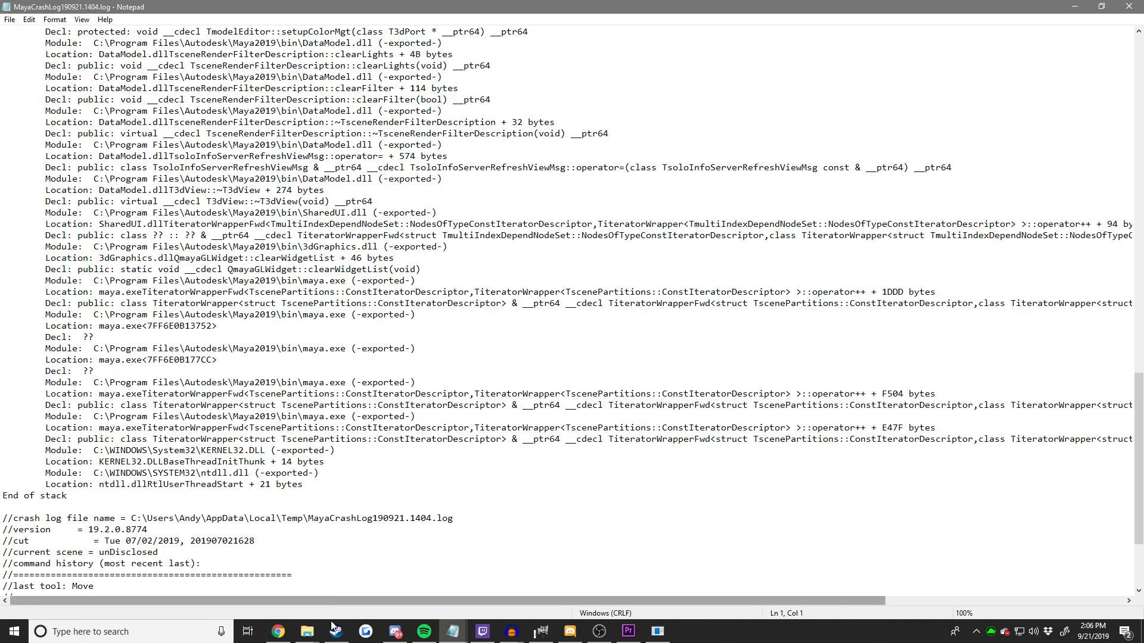
pyautogui.click(395, 633)
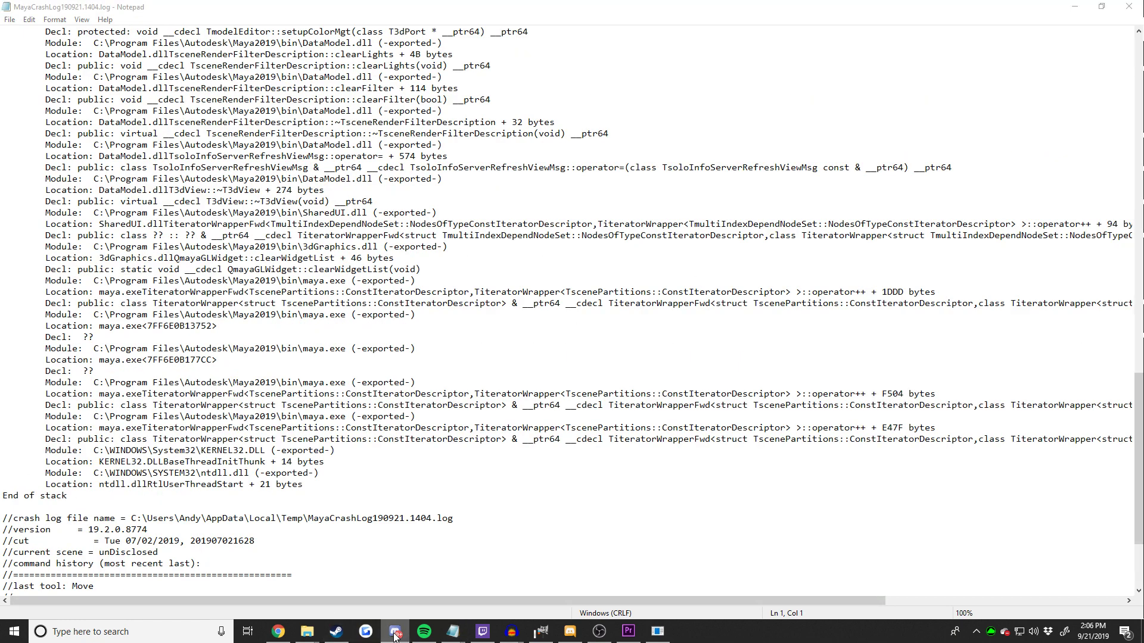
pyautogui.click(395, 637)
pyautogui.scroll(2, 431, 337)
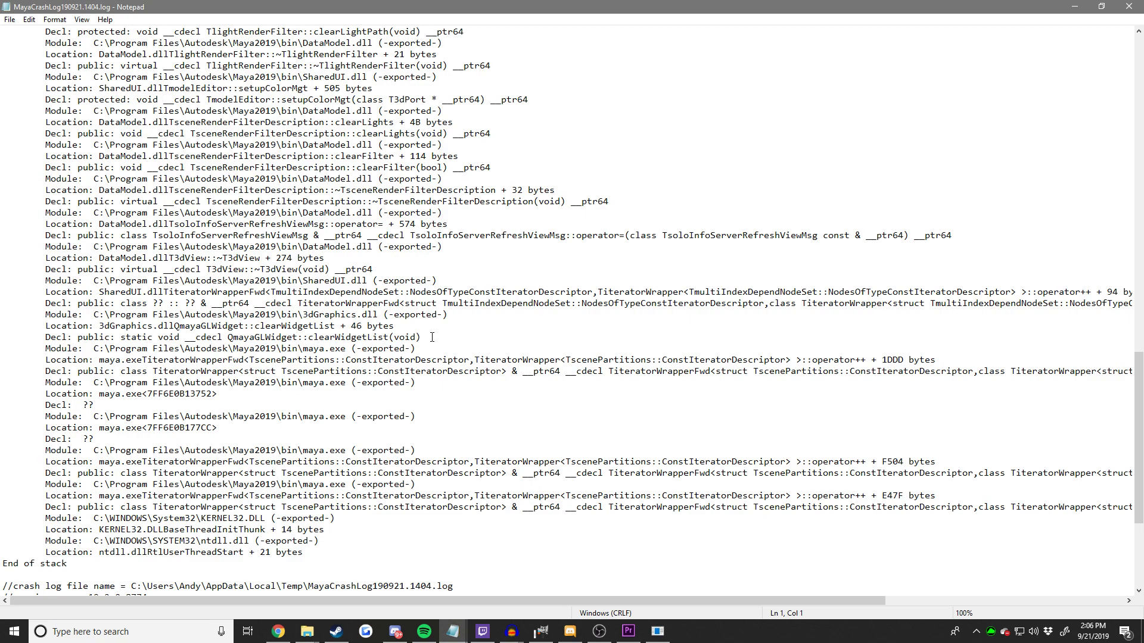
pyautogui.scroll(6, 433, 337)
pyautogui.scroll(20, 432, 337)
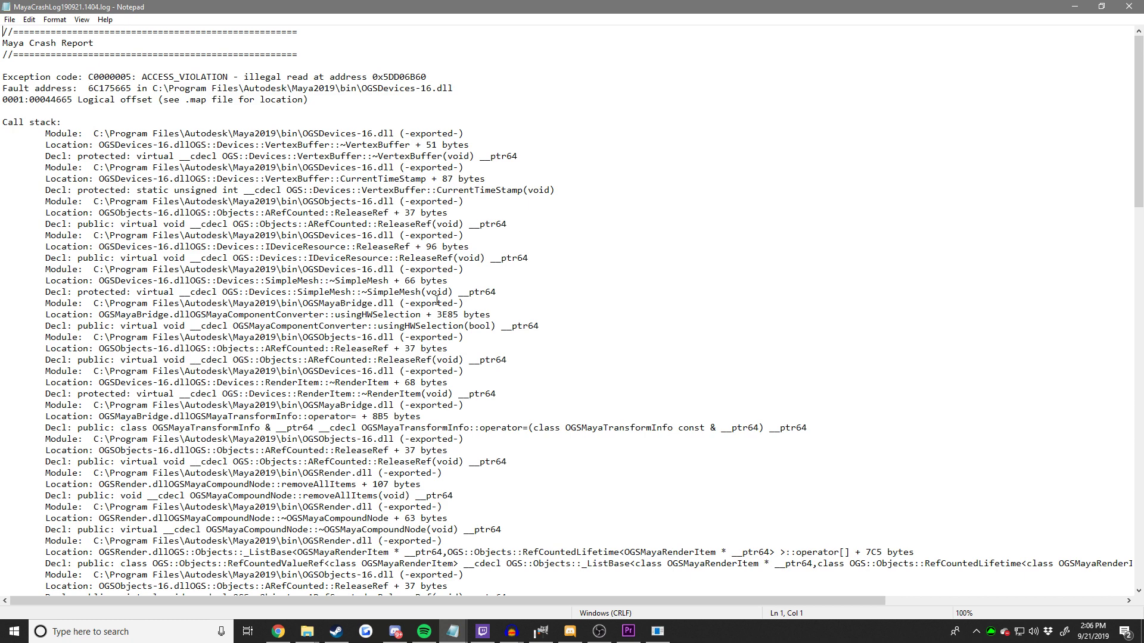
# Close the crash log and the Maya error report windows, and start Maya 2019 again.
pyautogui.click(1128, 7)
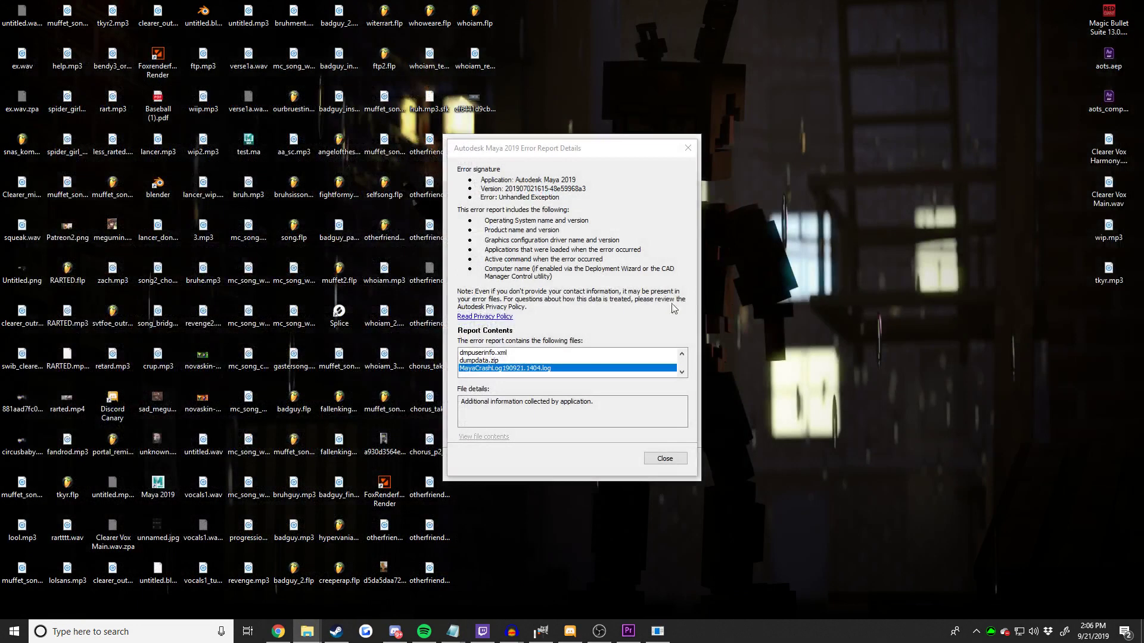
pyautogui.click(692, 143)
pyautogui.click(660, 336)
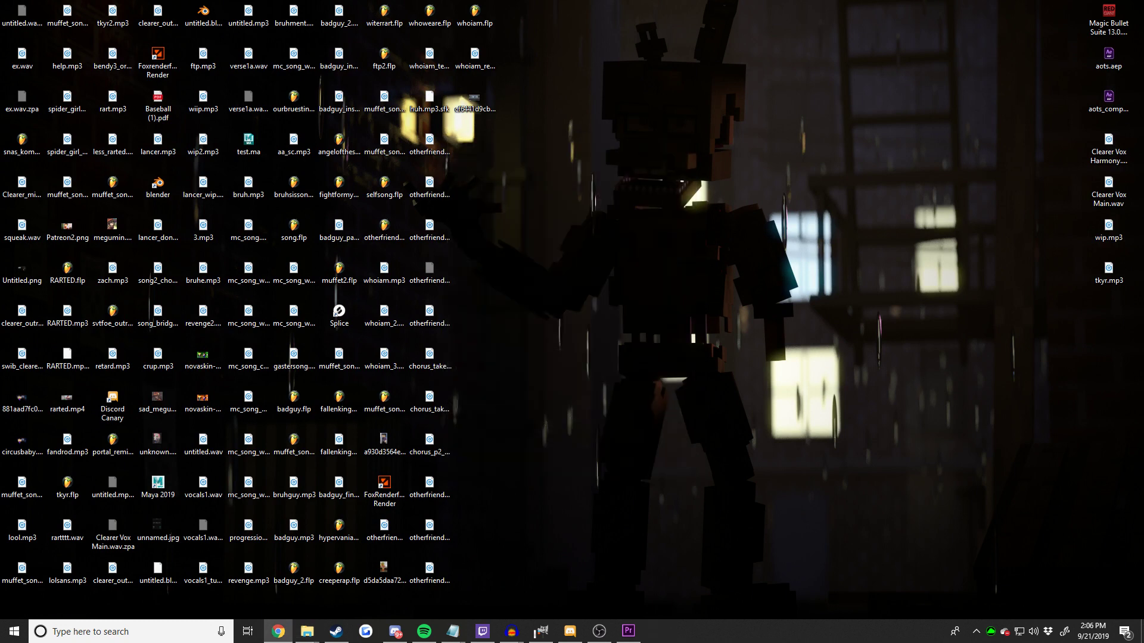
pyautogui.press('super')
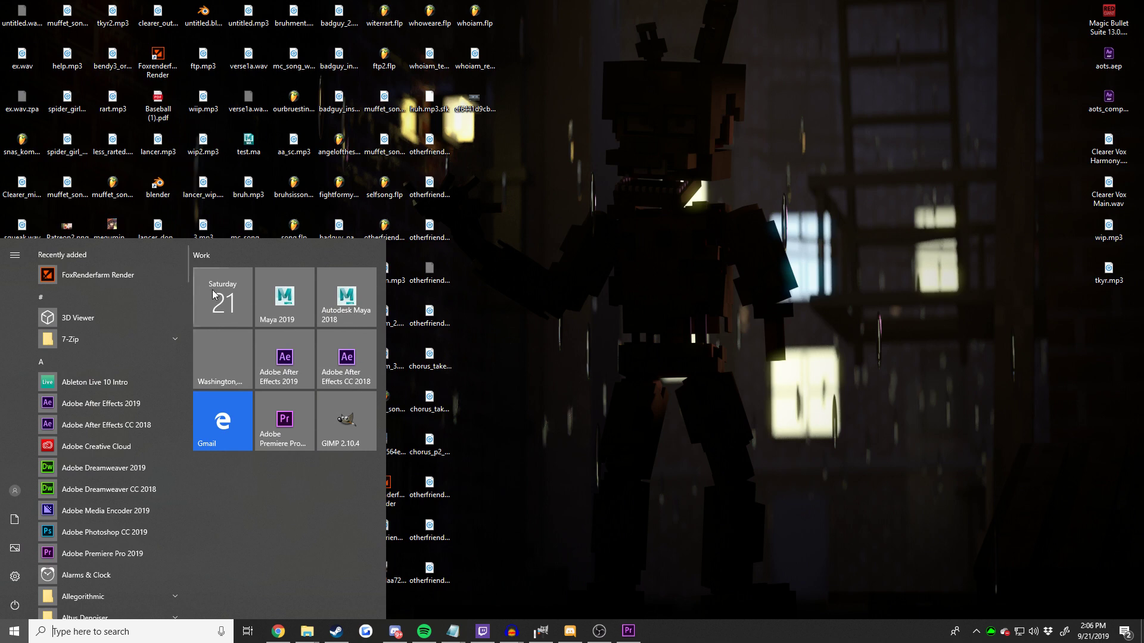
pyautogui.click(280, 315)
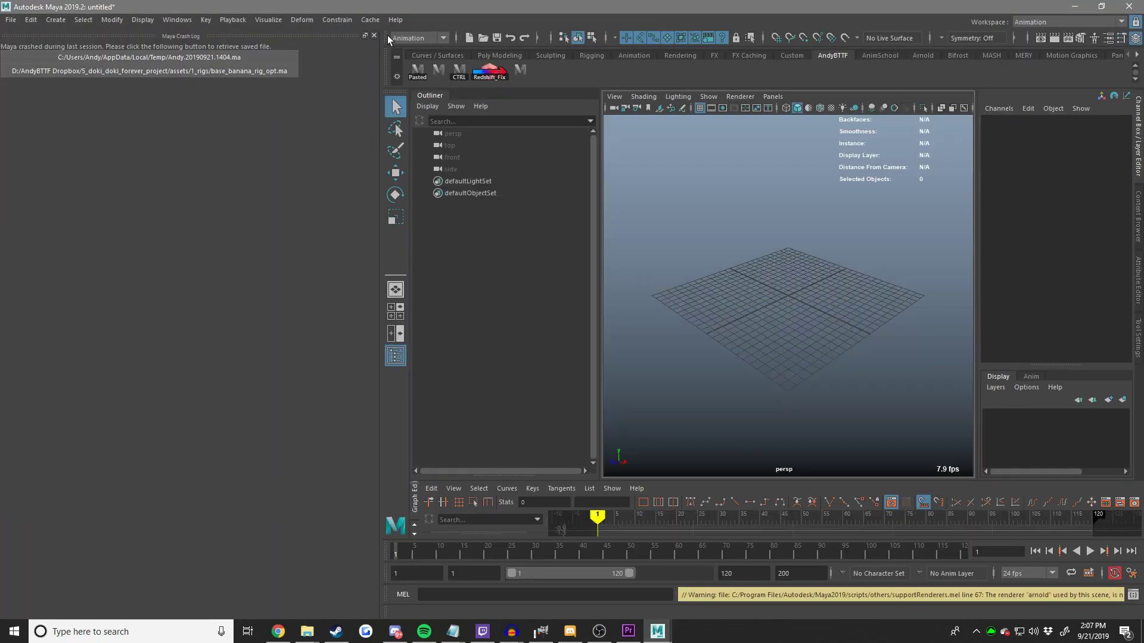
# Dismiss the Maya Crash Log panel and reopen base_banana_rig_opt.ma from the recent files.
pyautogui.click(374, 35)
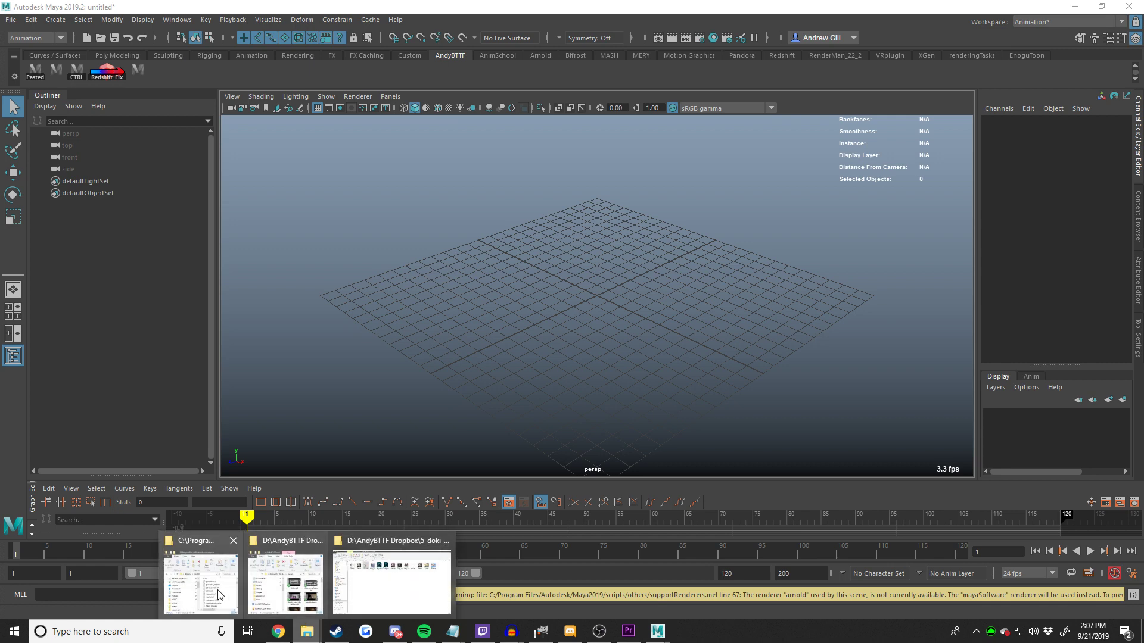
pyautogui.click(11, 19)
pyautogui.moveTo(54, 350)
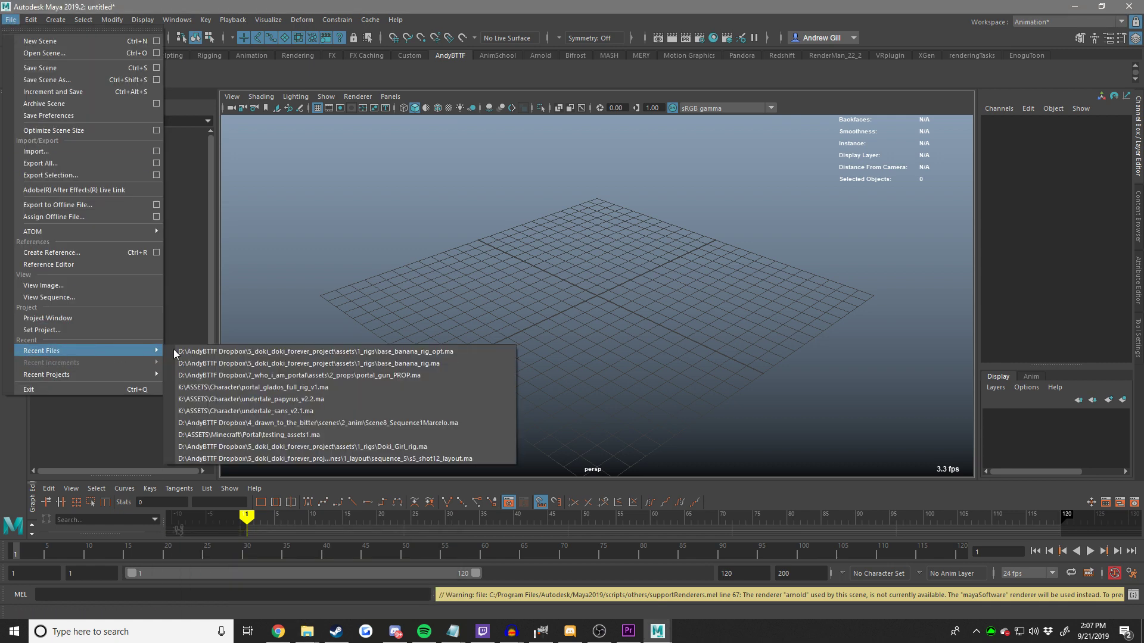
pyautogui.click(271, 349)
pyautogui.click(564, 325)
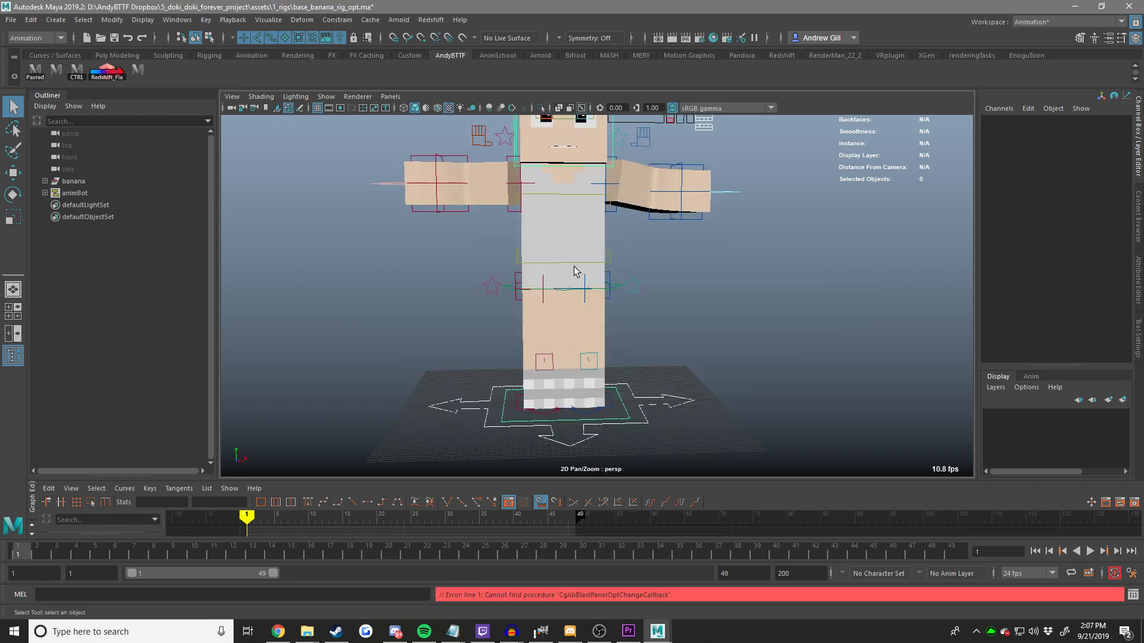
# Test the rig by moving the body_hip_CON control freely with the Move tool, and undo the last move.
pyautogui.click(606, 261)
pyautogui.press('w')
pyautogui.moveTo(712, 254); pyautogui.dragTo(776, 314, button='middle')
pyautogui.moveTo(776, 314); pyautogui.dragTo(791, 252, button='middle')
pyautogui.hotkey('ctrl', 'z')
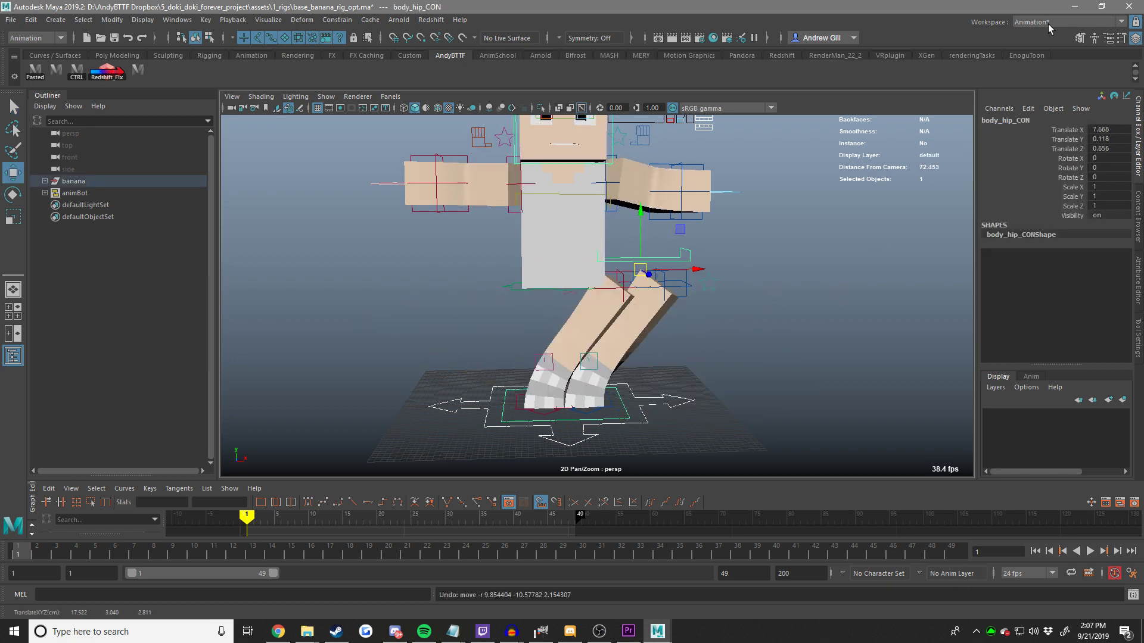
# Close Maya without saving the rig changes, acknowledge the fatal error, and send the error report to Autodesk.
pyautogui.click(1128, 6)
pyautogui.click(583, 324)
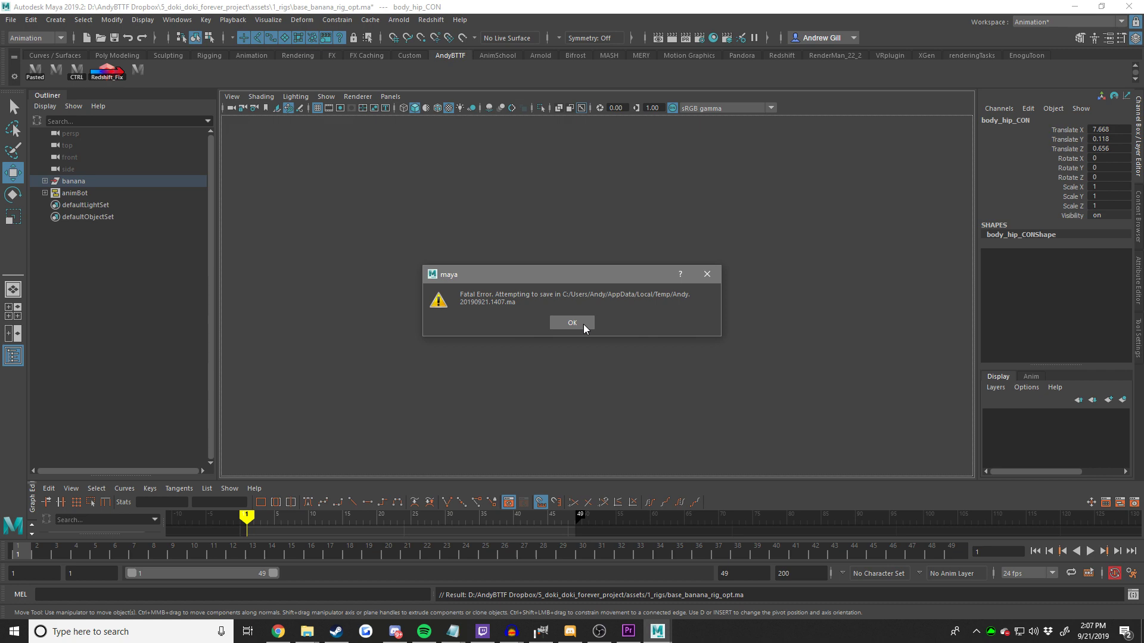
pyautogui.click(584, 324)
pyautogui.press('super')
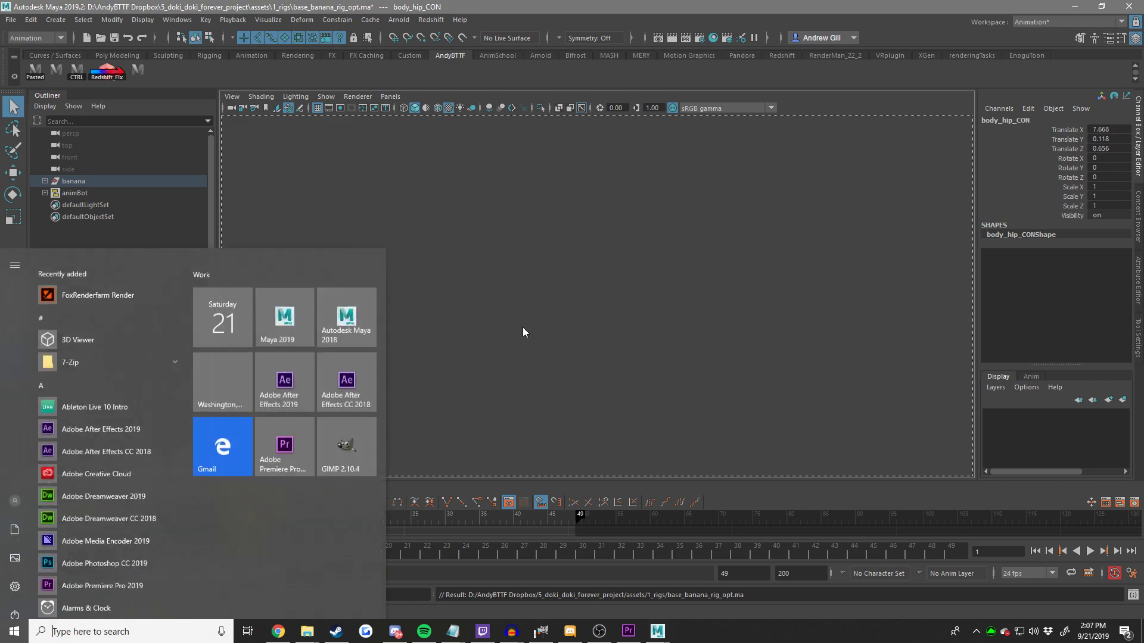
pyautogui.press('Escape')
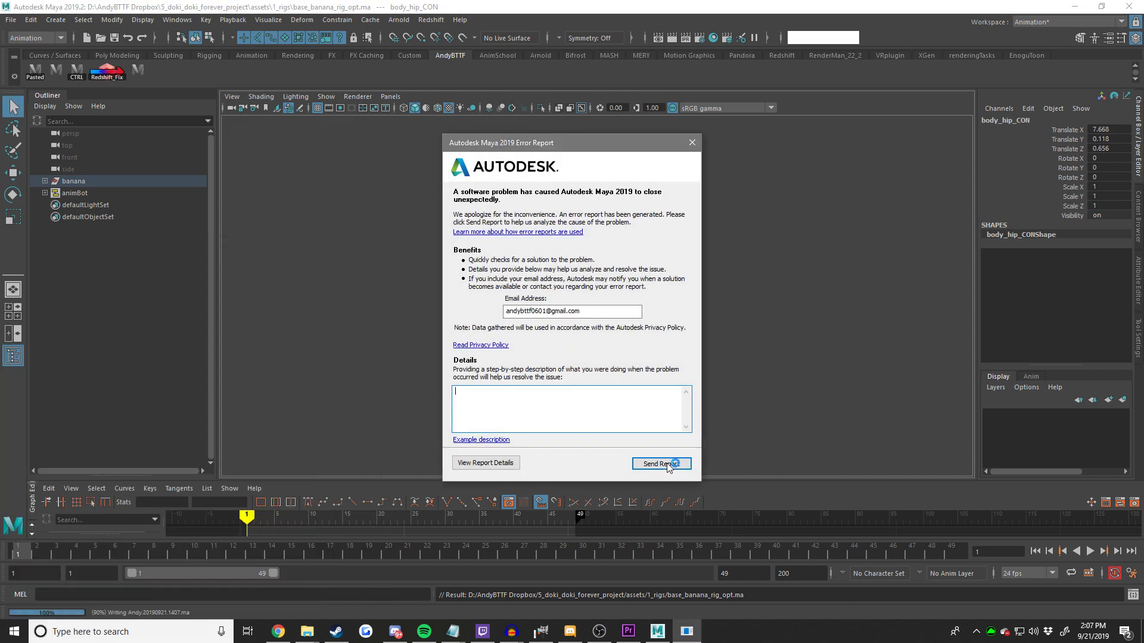
pyautogui.click(662, 463)
pyautogui.press('super')
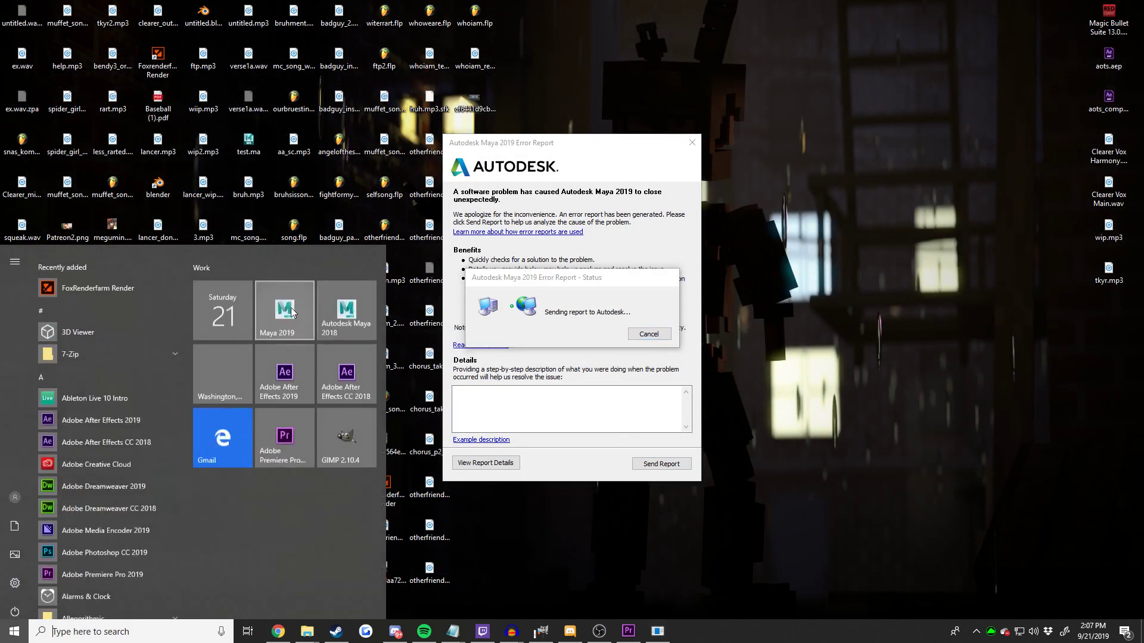
pyautogui.write('auto')
pyautogui.press('Escape')
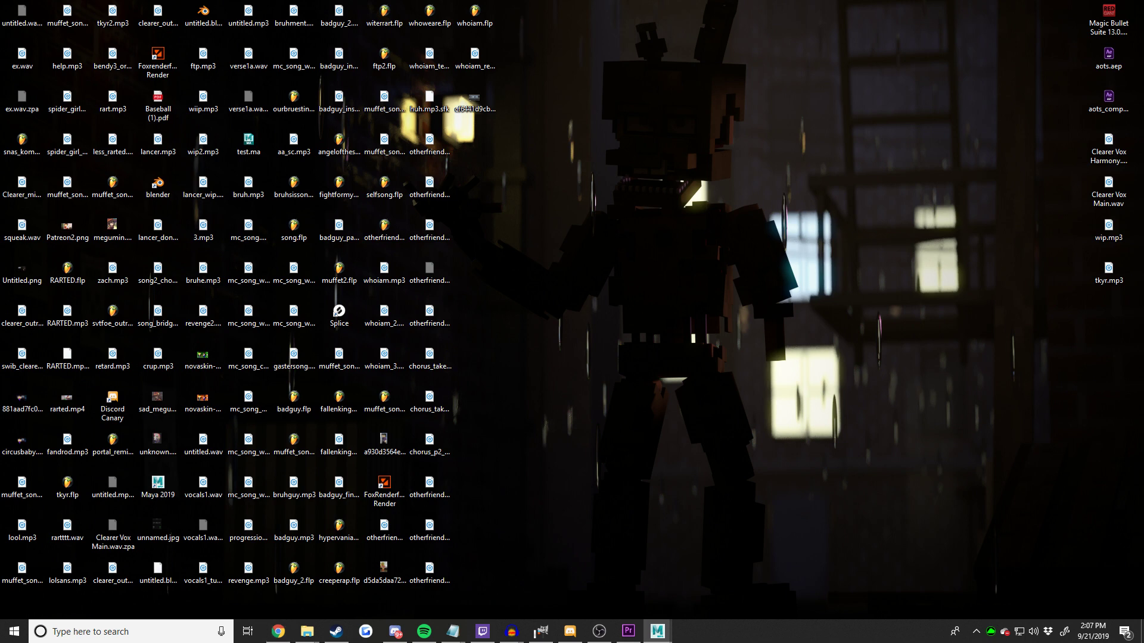
# Search the computer for the Autodesk Desktop App and open it.
pyautogui.press('super')
pyautogui.write('auto')
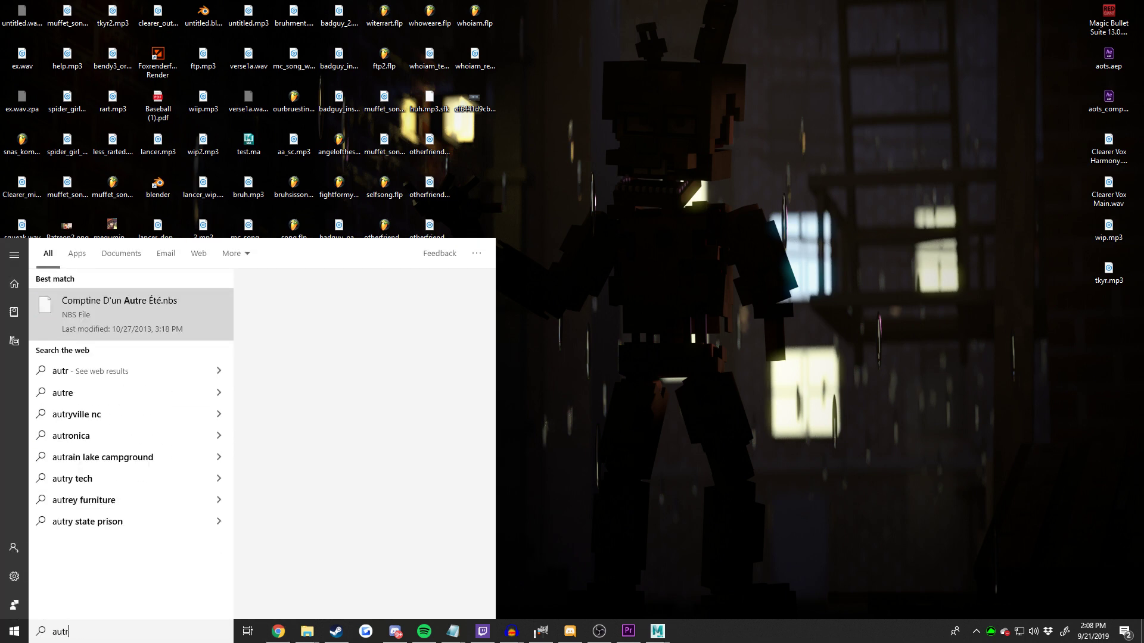
pyautogui.write('desk de')
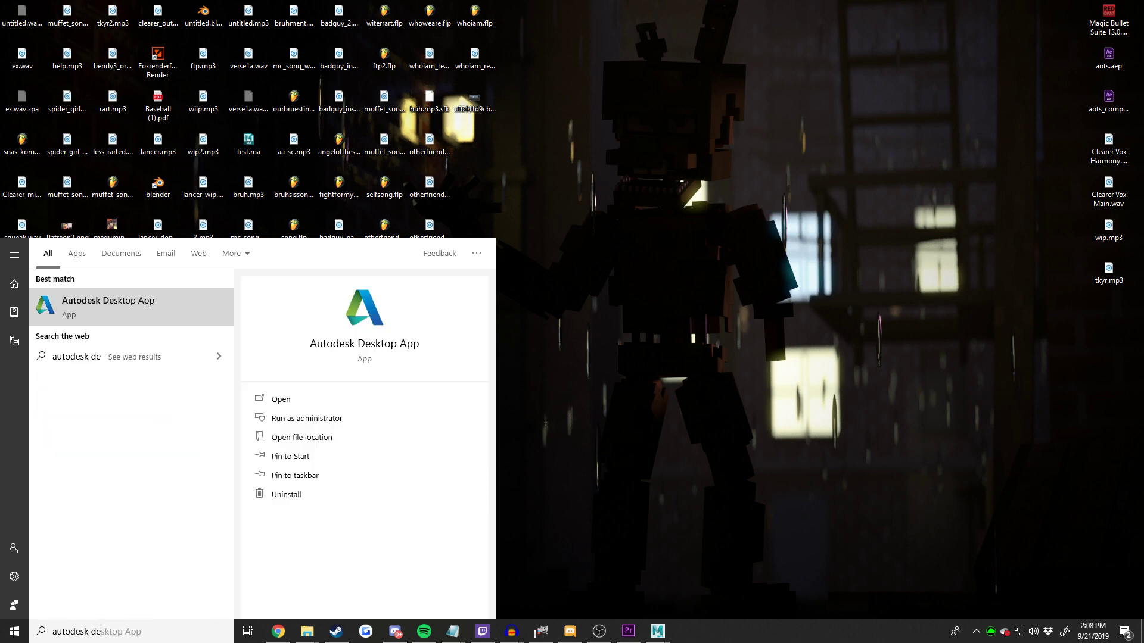
pyautogui.press('Return')
pyautogui.moveTo(564, 70); pyautogui.dragTo(624, 87)
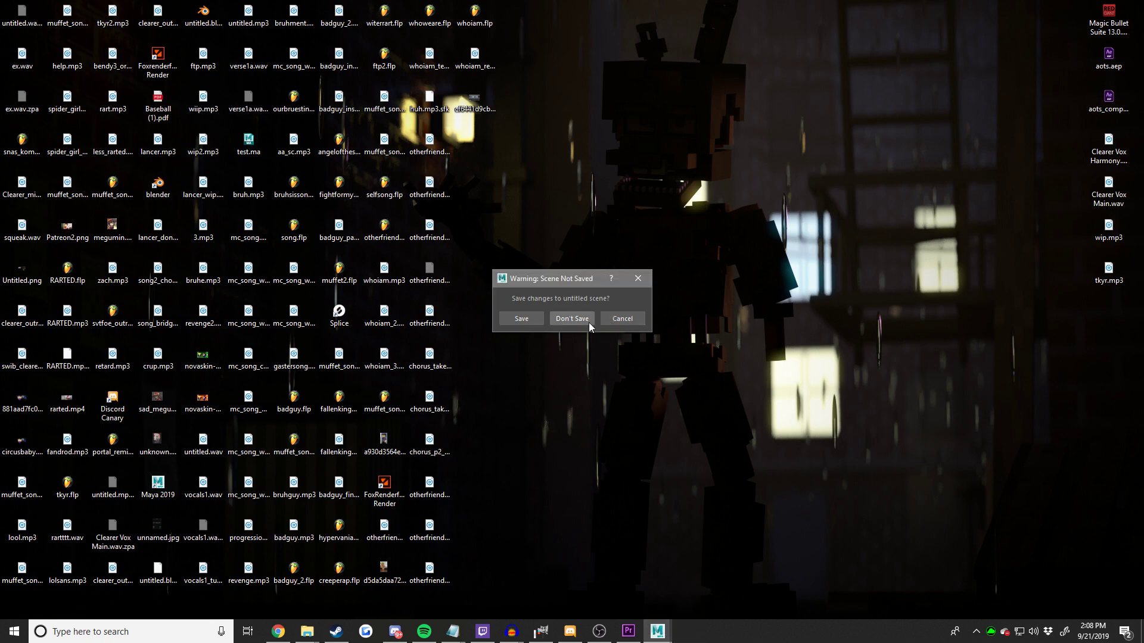
# Close Maya 2018 without saving its untitled scene, and start Maya 2019.
pyautogui.click(572, 319)
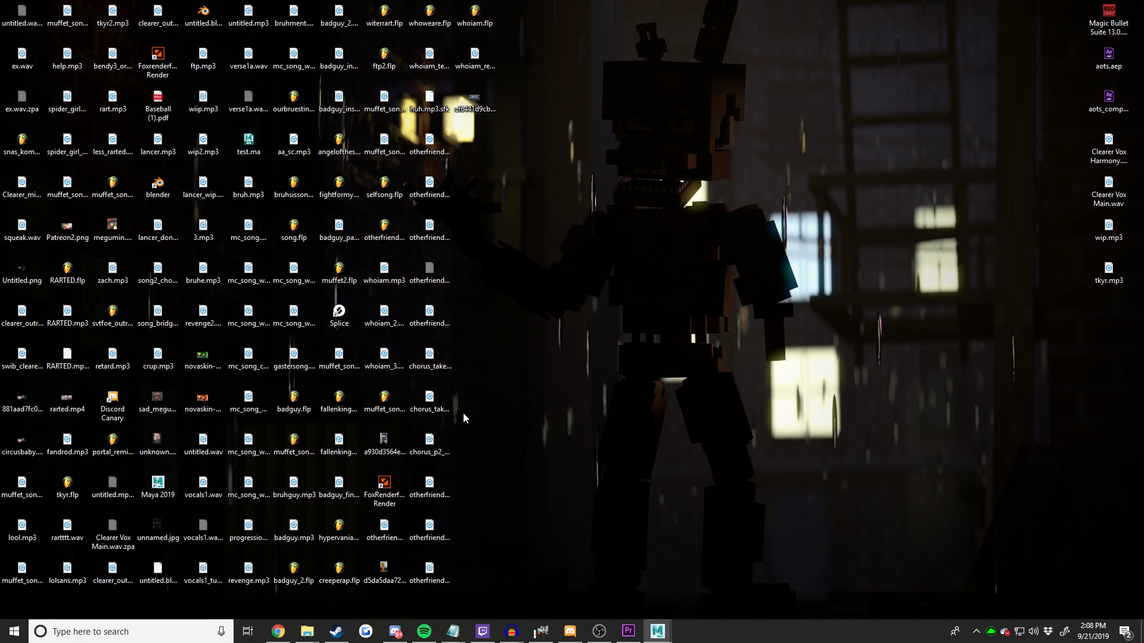
pyautogui.press('super')
pyautogui.moveTo(658, 635)
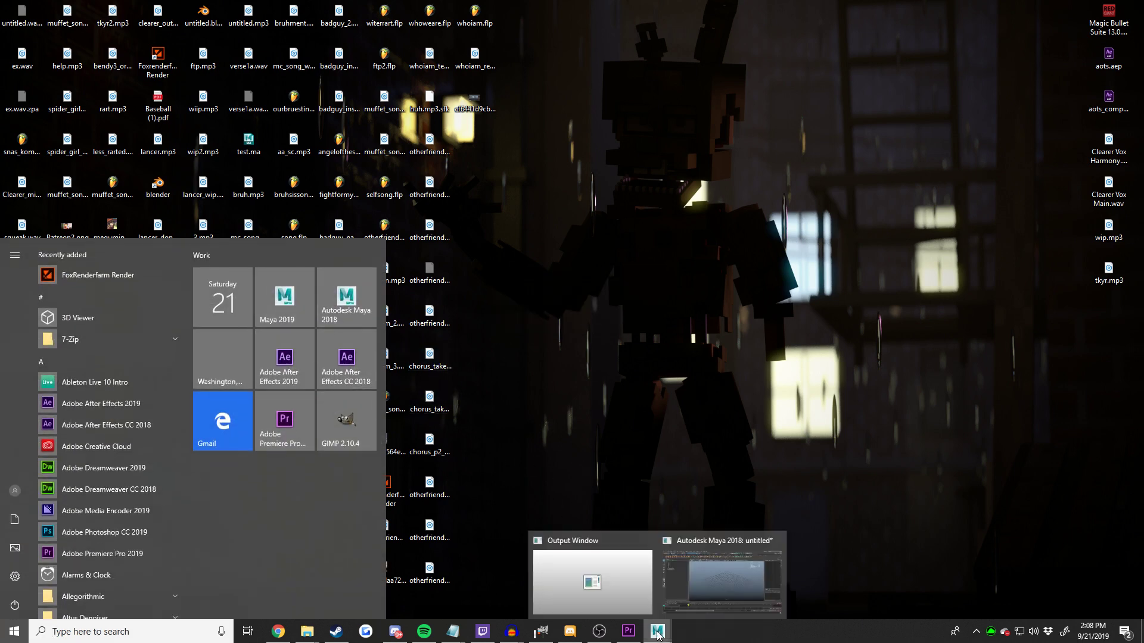
pyautogui.click(301, 306)
pyautogui.press('super')
pyautogui.click(303, 307)
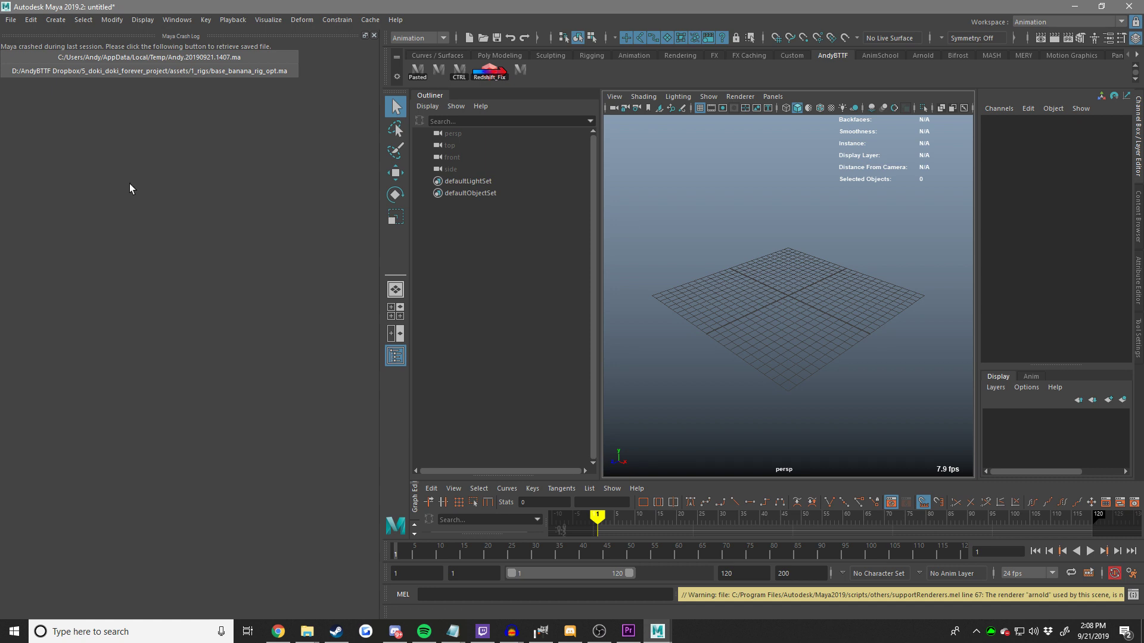
# Dismiss the Maya Crash Log panel and open portal_gun_PROP.ma from the recent files.
pyautogui.click(374, 31)
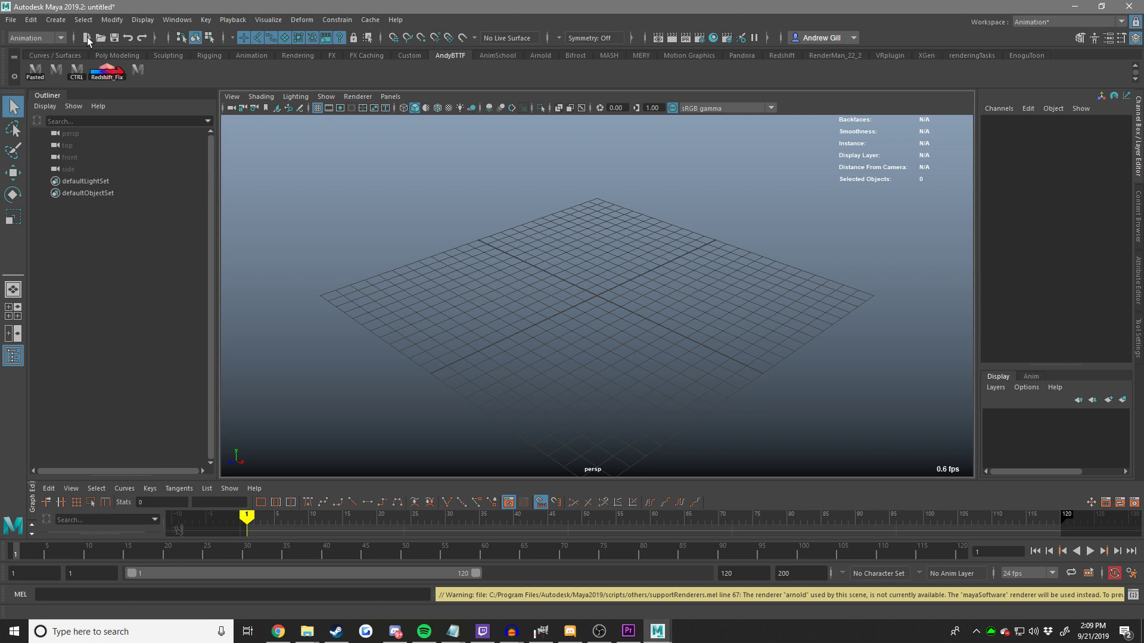
pyautogui.click(10, 20)
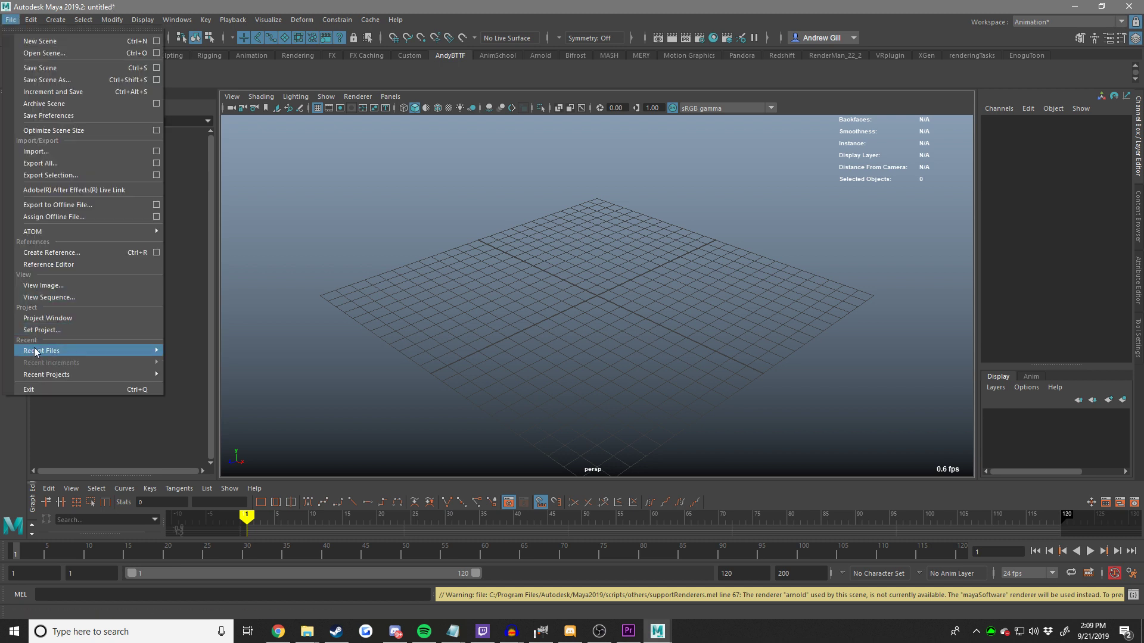
pyautogui.moveTo(37, 352)
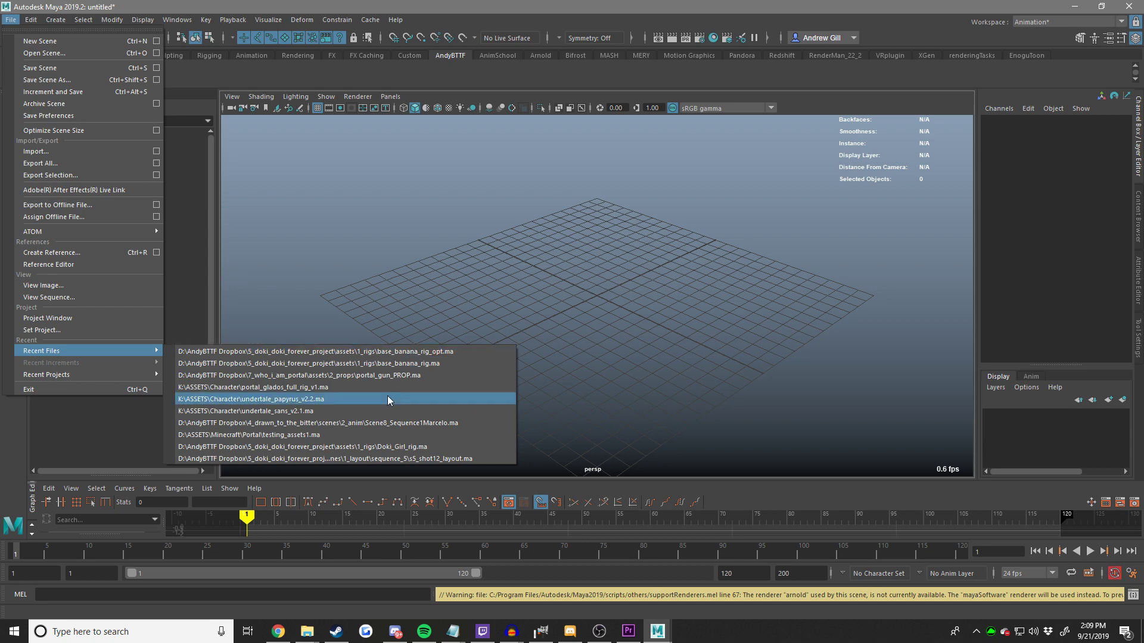
pyautogui.click(408, 376)
pyautogui.click(564, 321)
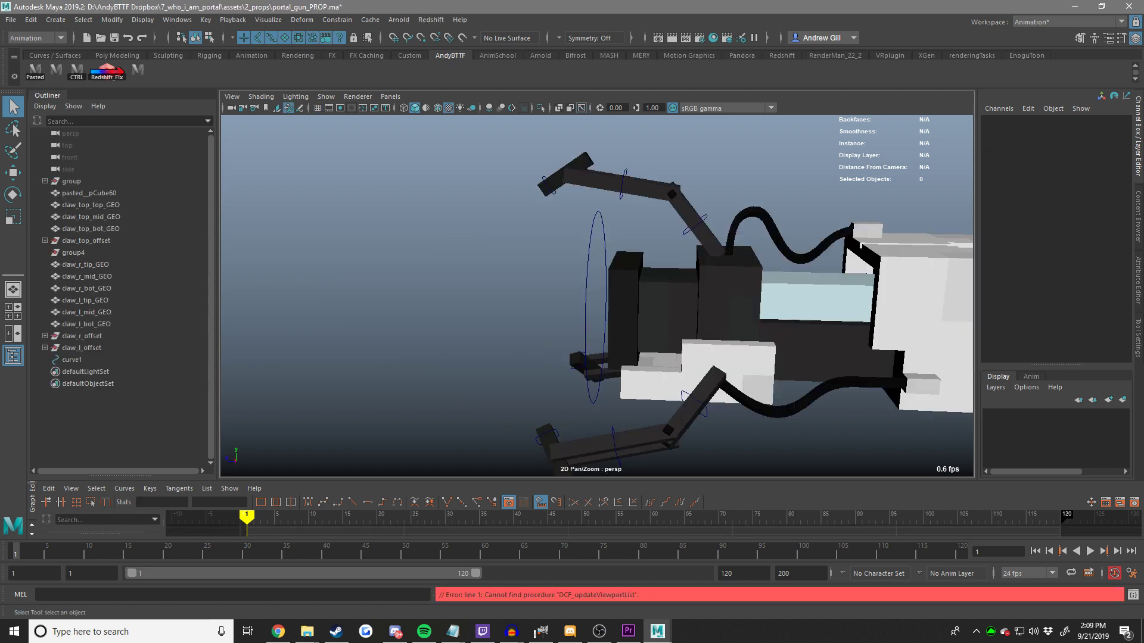
# Select the circular control curve1 in front of the portal gun and show its control vertices for editing.
pyautogui.hotkey('alt', 'Tab')
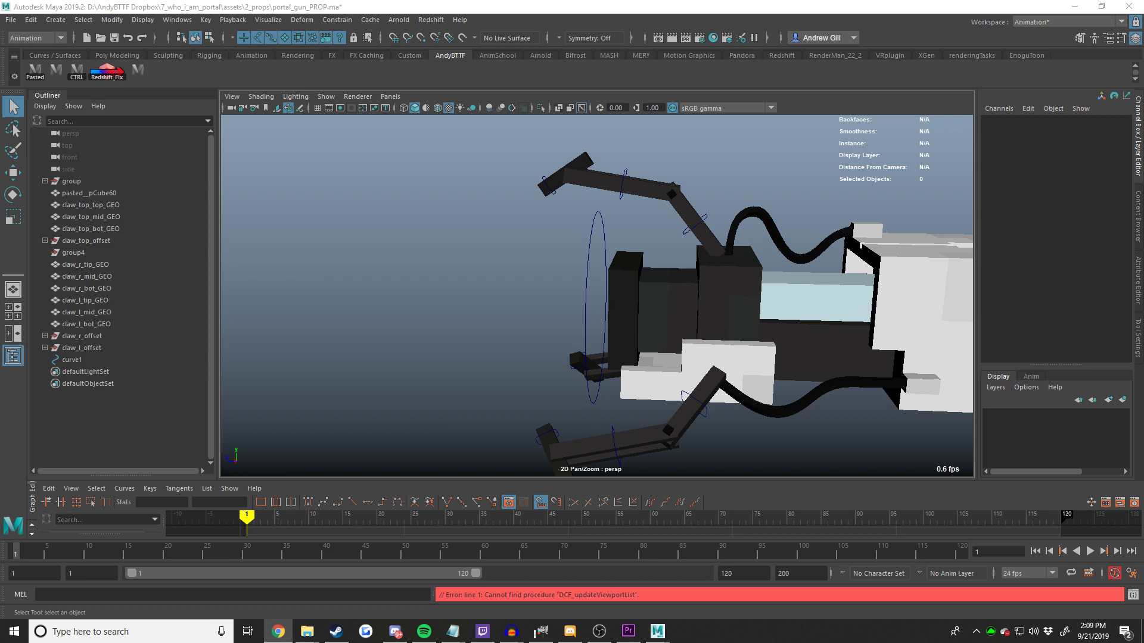
pyautogui.scroll(-3, 698, 339)
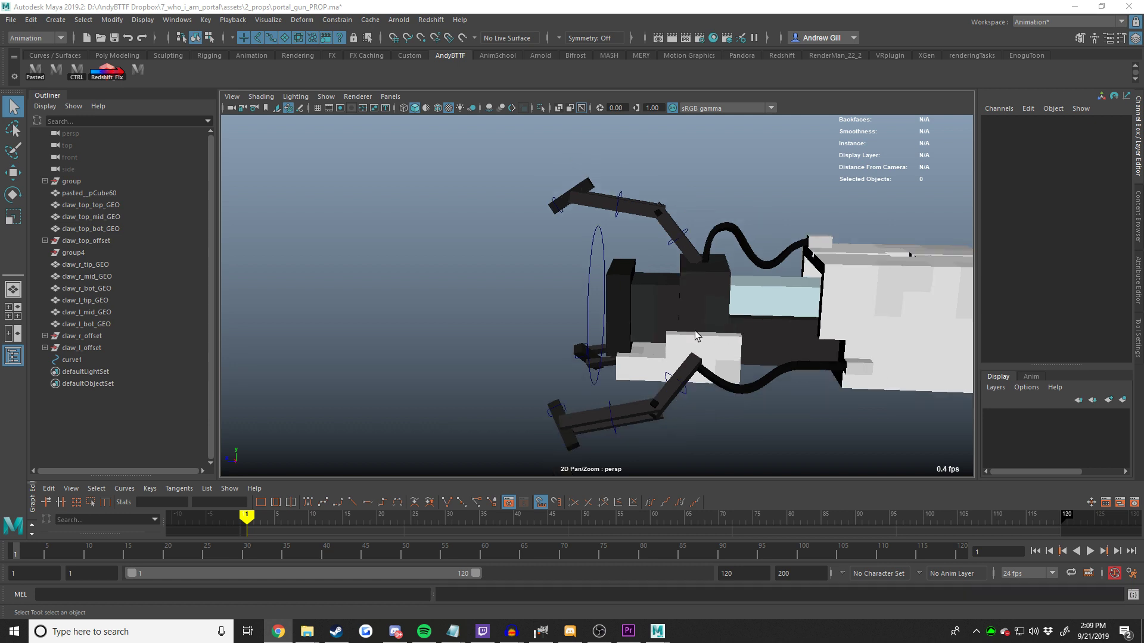
pyautogui.keyDown('alt'); pyautogui.moveTo(539, 318); pyautogui.dragTo(567, 302); pyautogui.keyUp('alt')
pyautogui.scroll(3, 596, 250)
pyautogui.press('w')
pyautogui.click(596, 233)
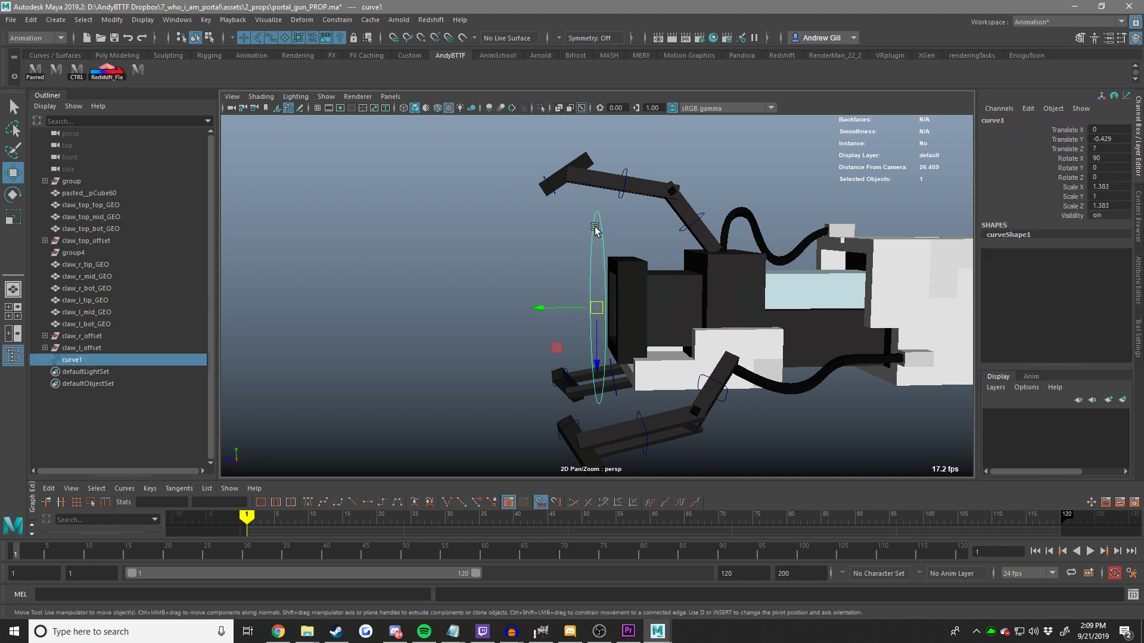
pyautogui.keyDown('alt'); pyautogui.moveTo(595, 233); pyautogui.dragTo(636, 231); pyautogui.keyUp('alt')
pyautogui.click(504, 238)
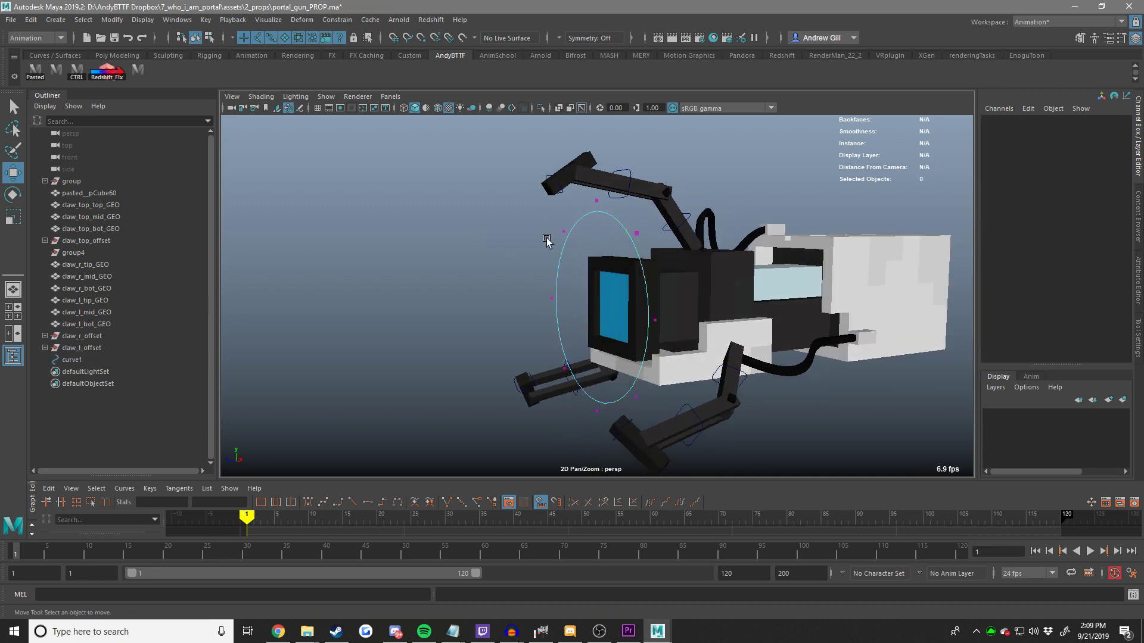
# Shape curve1 into a wavy ring by scaling and moving alternate control vertices back along the gun body, and return to object mode.
pyautogui.moveTo(547, 225); pyautogui.dragTo(590, 239)
pyautogui.keyDown('shift'); pyautogui.moveTo(664, 222); pyautogui.dragTo(629, 253); pyautogui.keyUp('shift')
pyautogui.keyDown('shift'); pyautogui.moveTo(663, 350); pyautogui.dragTo(553, 394); pyautogui.keyUp('shift')
pyautogui.keyDown('shift'); pyautogui.moveTo(665, 386); pyautogui.dragTo(619, 416); pyautogui.keyUp('shift')
pyautogui.press('r')
pyautogui.keyDown('alt'); pyautogui.moveTo(596, 379); pyautogui.dragTo(709, 333); pyautogui.keyUp('alt')
pyautogui.press('w')
pyautogui.moveTo(695, 296); pyautogui.dragTo(870, 264)
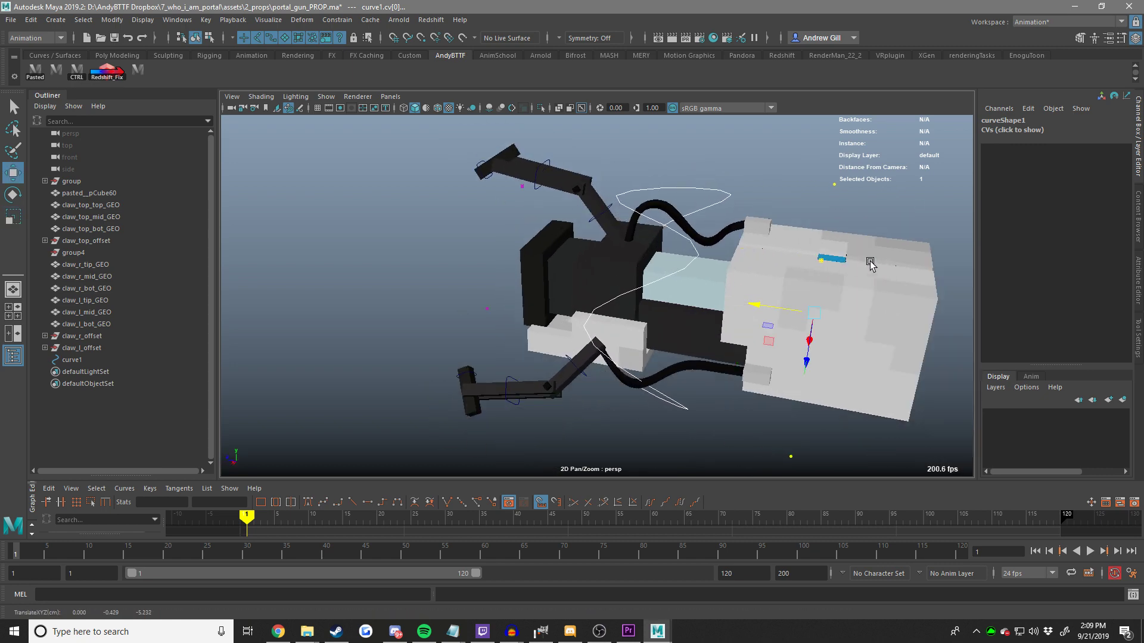
pyautogui.moveTo(697, 206); pyautogui.dragTo(761, 171, button='right')
pyautogui.click(761, 170)
# Scale curve1 down to about 0.826 in X and Z.
pyautogui.scroll(-2, 760, 170)
pyautogui.keyDown('alt'); pyautogui.moveTo(709, 240); pyautogui.dragTo(733, 203); pyautogui.keyUp('alt')
pyautogui.keyDown('alt'); pyautogui.moveTo(732, 205); pyautogui.dragTo(695, 242, button='middle'); pyautogui.keyUp('alt')
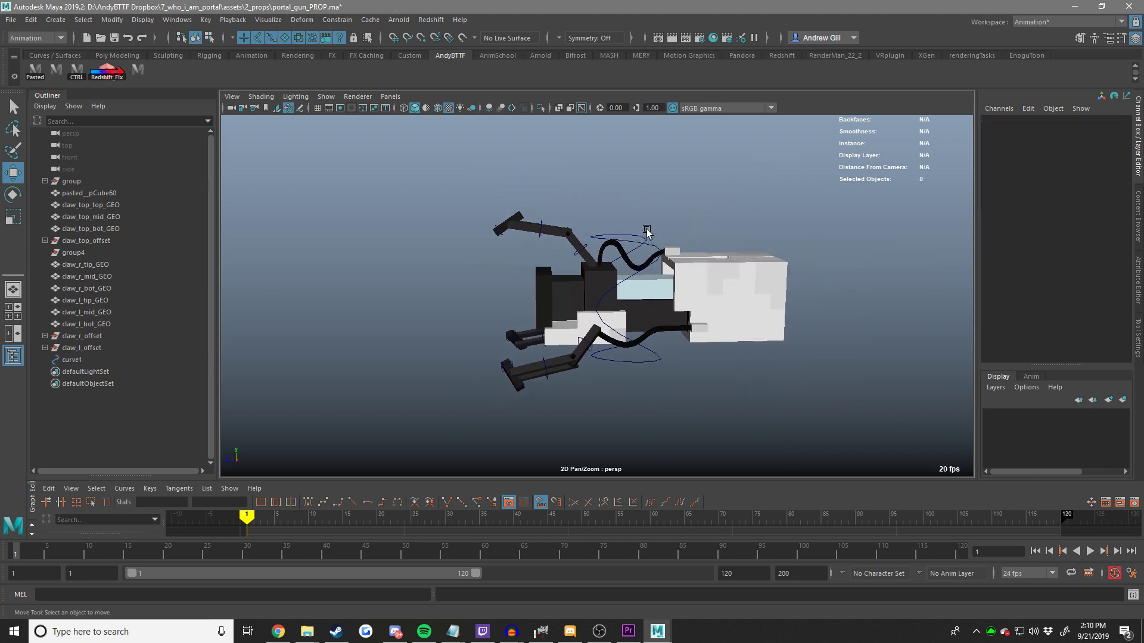
pyautogui.click(628, 240)
pyautogui.press('r')
pyautogui.keyDown('alt'); pyautogui.moveTo(626, 243); pyautogui.dragTo(664, 253); pyautogui.keyUp('alt')
pyautogui.scroll(2, 539, 343)
pyautogui.moveTo(534, 348); pyautogui.dragTo(591, 307)
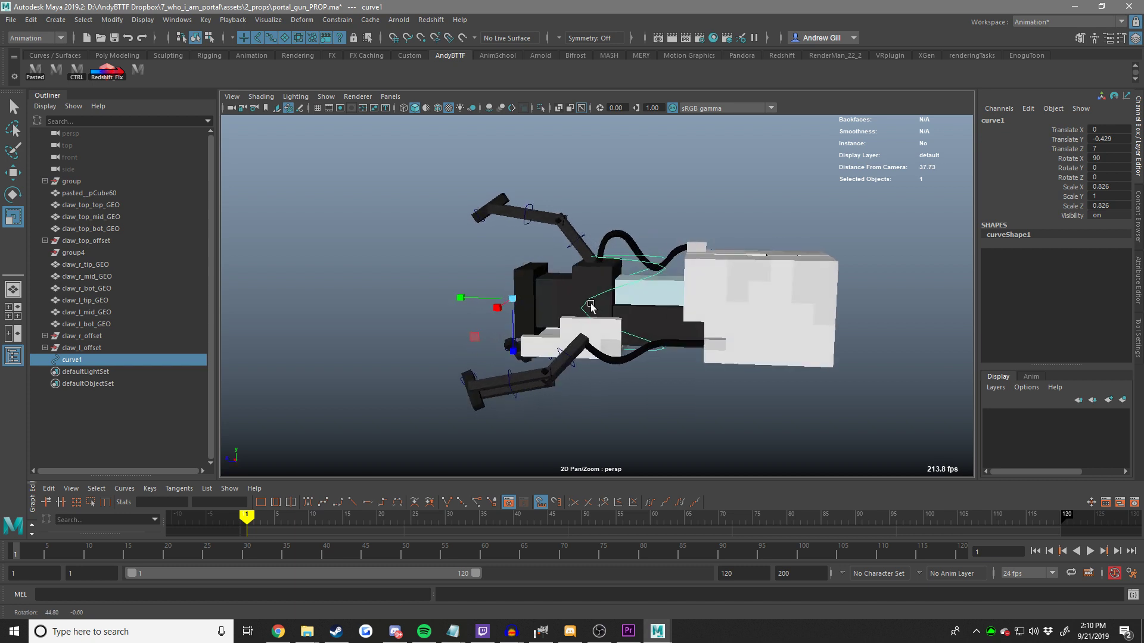
# Move curve1 along the gun to about Translate Z 5.525 and scale it to about 0.654 in X and Z.
pyautogui.click(635, 263)
pyautogui.keyDown('alt'); pyautogui.moveTo(635, 263); pyautogui.dragTo(675, 243); pyautogui.keyUp('alt')
pyautogui.hotkey('ctrl', 'z')
pyautogui.scroll(3, 675, 243)
pyautogui.press('w')
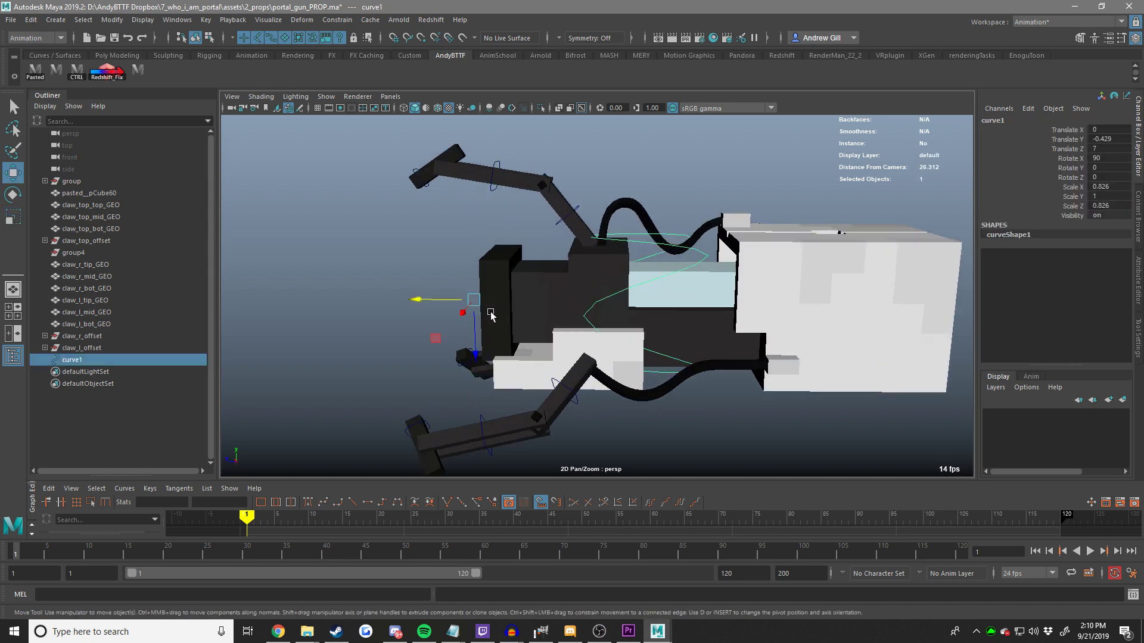
pyautogui.click(681, 183)
pyautogui.keyDown('alt'); pyautogui.moveTo(681, 182); pyautogui.dragTo(760, 211); pyautogui.keyUp('alt')
pyautogui.hotkey('ctrl', 'z')
pyautogui.scroll(2, 768, 227)
pyautogui.press('r')
pyautogui.keyDown('alt'); pyautogui.moveTo(723, 244); pyautogui.dragTo(527, 327); pyautogui.keyUp('alt')
pyautogui.hotkey('ctrl', 'z')
pyautogui.keyDown('alt'); pyautogui.moveTo(710, 339); pyautogui.dragTo(637, 345); pyautogui.keyUp('alt')
pyautogui.press('1')
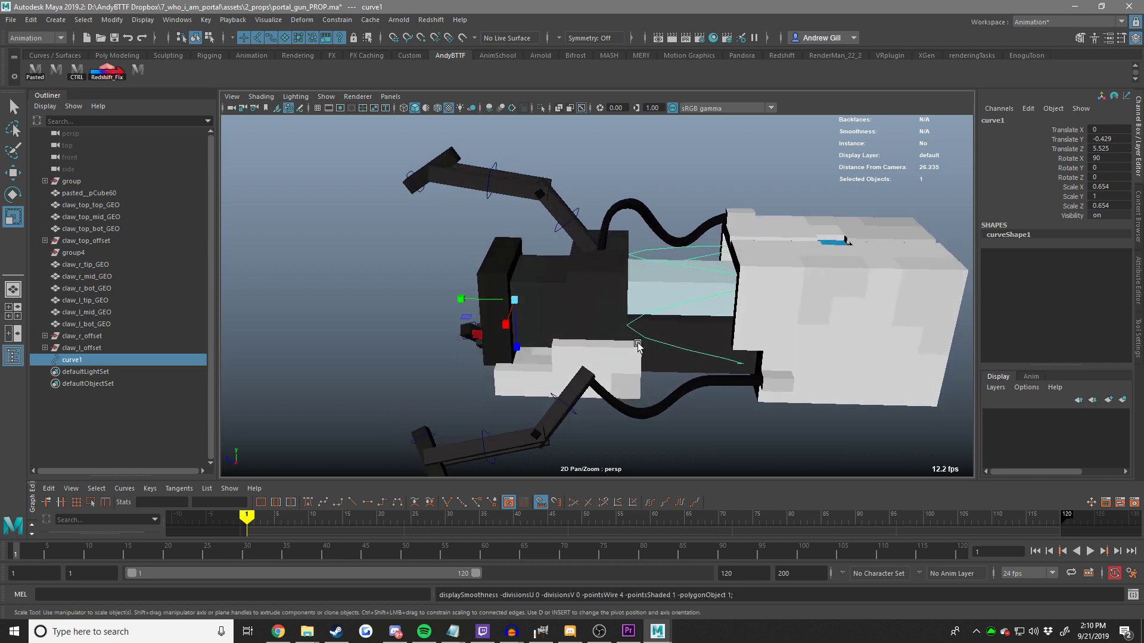
# Check how curve1 fits around the gun in the bottom view, and return to the perspective view.
pyautogui.press('space')
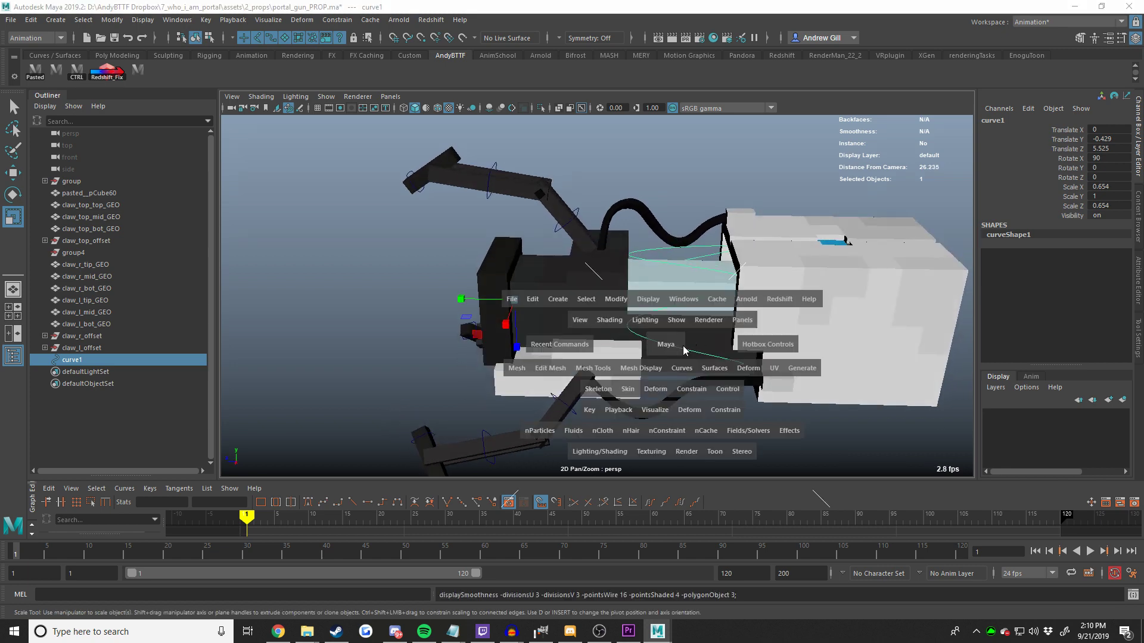
pyautogui.moveTo(685, 343); pyautogui.dragTo(679, 297)
pyautogui.press('space')
pyautogui.press('space')
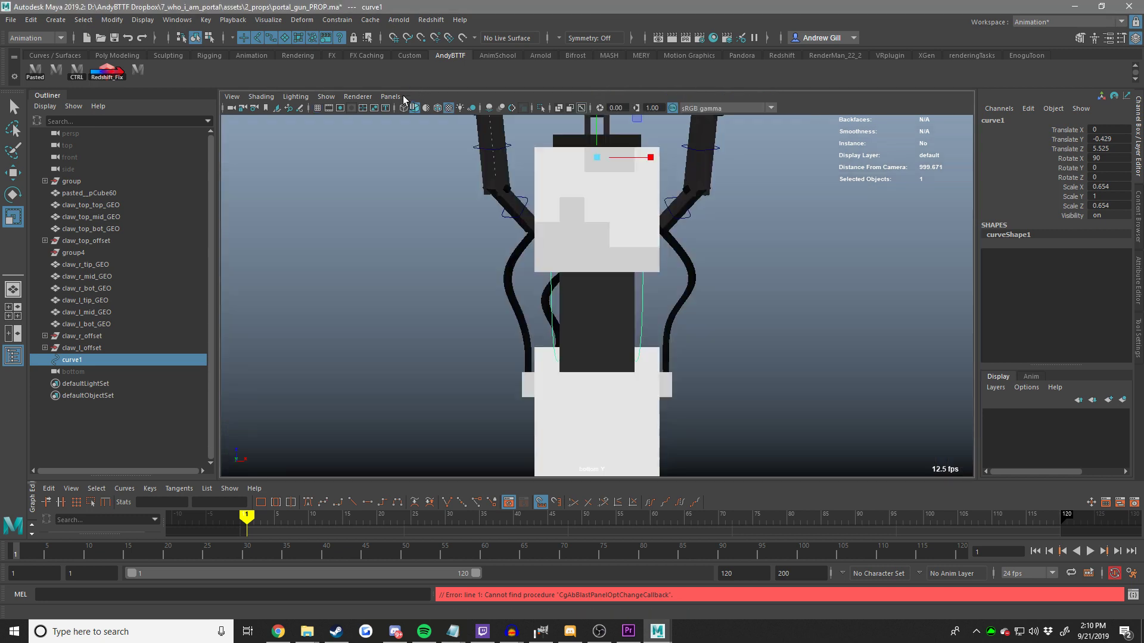
pyautogui.click(399, 98)
pyautogui.moveTo(410, 109)
pyautogui.click(535, 110)
# Scale curve1 to about 0.764 in X and Z, try snapping it to Translate Y 0, and undo the snap.
pyautogui.keyDown('alt'); pyautogui.moveTo(530, 212); pyautogui.dragTo(664, 227); pyautogui.keyUp('alt')
pyautogui.moveTo(703, 224); pyautogui.dragTo(745, 217, button='middle')
pyautogui.keyDown('alt'); pyautogui.moveTo(719, 226); pyautogui.dragTo(667, 289); pyautogui.keyUp('alt')
pyautogui.press('w')
pyautogui.press('x')
pyautogui.moveTo(667, 289); pyautogui.dragTo(669, 296, button='middle')
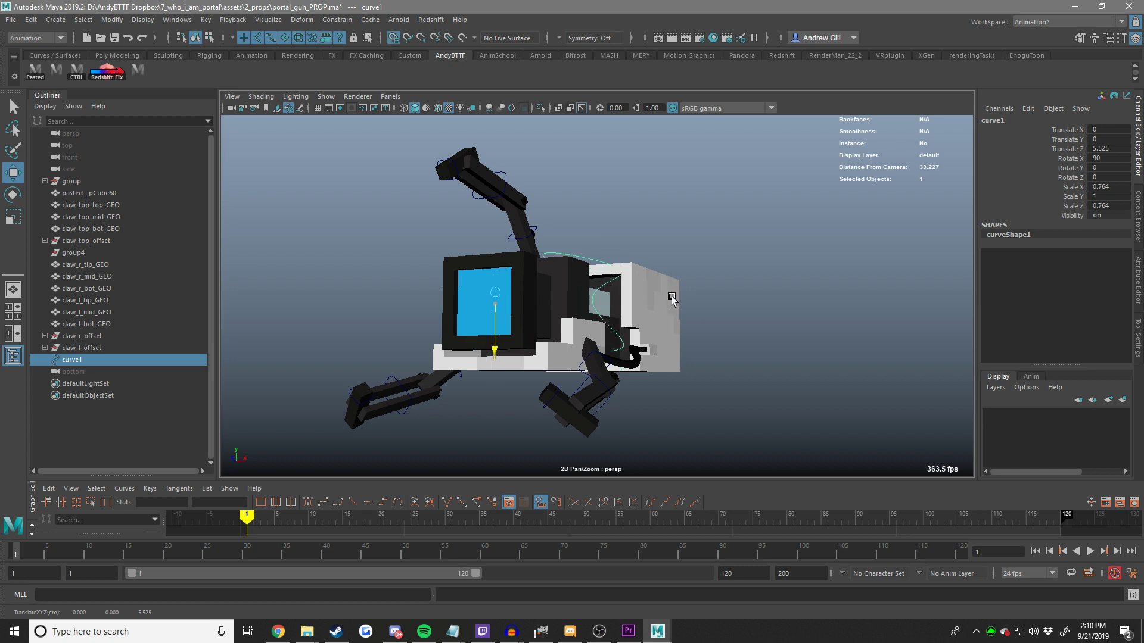
pyautogui.keyDown('alt'); pyautogui.moveTo(668, 297); pyautogui.dragTo(569, 313); pyautogui.keyUp('alt')
pyautogui.hotkey('ctrl', 'z')
# Lower curve1 to about Translate Y -0.858 and scale it to about 0.672 in X and Z.
pyautogui.keyDown('alt'); pyautogui.moveTo(658, 237); pyautogui.dragTo(675, 230); pyautogui.keyUp('alt')
pyautogui.moveTo(675, 230); pyautogui.dragTo(682, 246, button='middle')
pyautogui.keyDown('alt'); pyautogui.moveTo(686, 247); pyautogui.dragTo(754, 272); pyautogui.keyUp('alt')
pyautogui.press('r')
pyautogui.moveTo(754, 272); pyautogui.dragTo(731, 268, button='middle')
pyautogui.press('w')
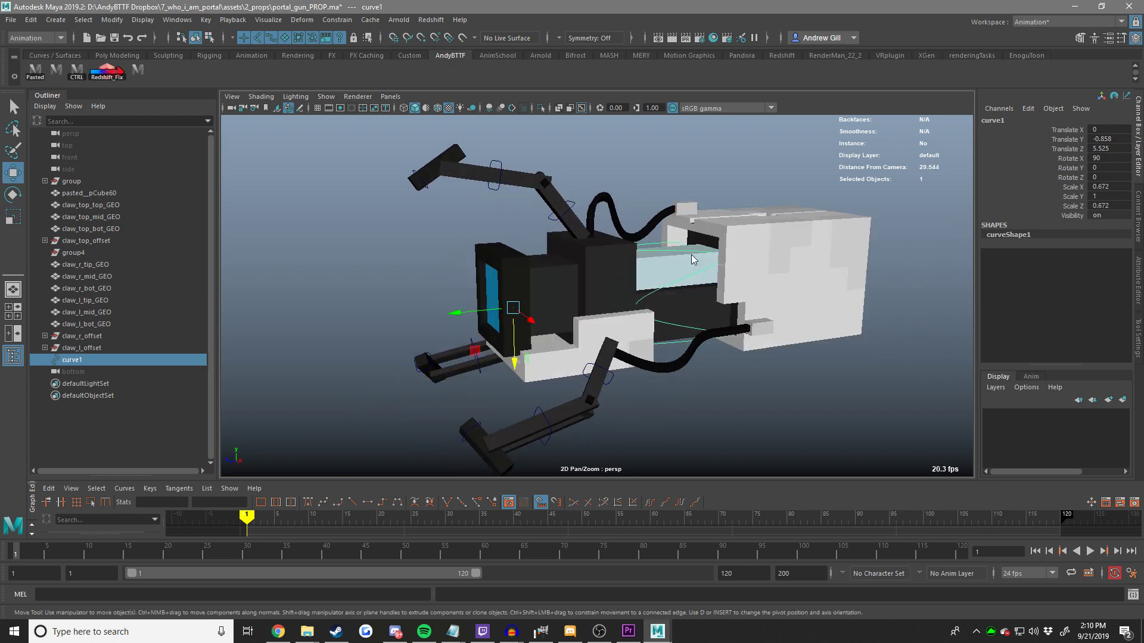
# Fine-tune curve1 around the gun's middle to about Translate Y -0.878 and a scale of about 0.663 in X and Z.
pyautogui.keyDown('alt'); pyautogui.moveTo(691, 257); pyautogui.dragTo(687, 242); pyautogui.keyUp('alt')
pyautogui.moveTo(706, 245); pyautogui.dragTo(706, 238, button='middle')
pyautogui.keyDown('alt'); pyautogui.moveTo(706, 238); pyautogui.dragTo(686, 235); pyautogui.keyUp('alt')
pyautogui.press('r')
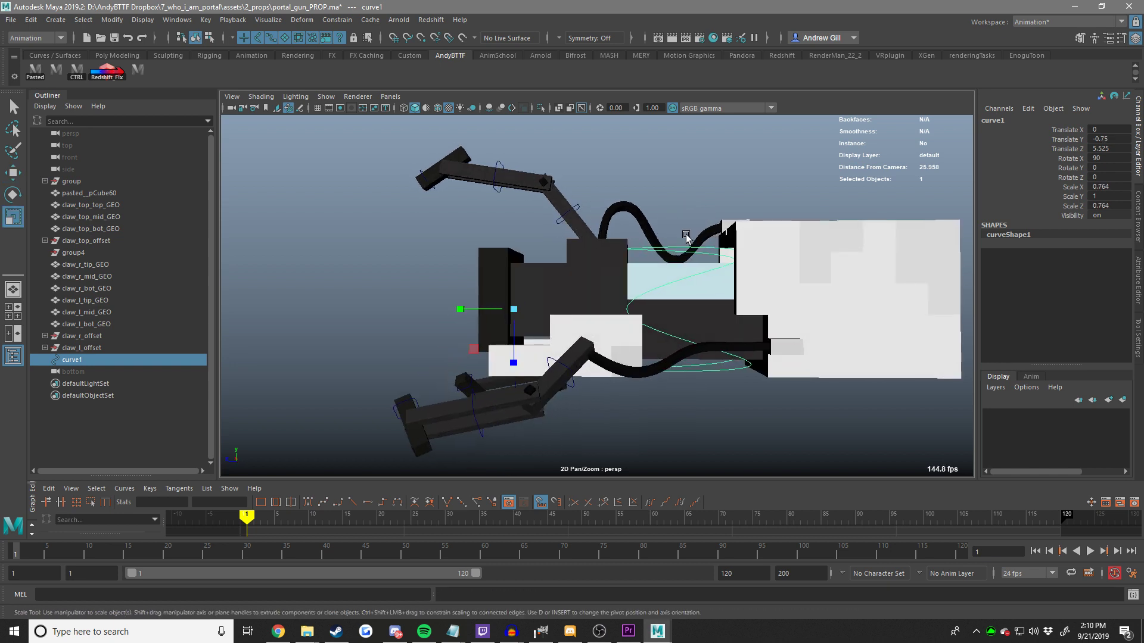
pyautogui.moveTo(686, 236)
pyautogui.mouseDown(button='middle')
pyautogui.moveTo(720, 220)
pyautogui.moveTo(722, 238)
pyautogui.moveTo(706, 240)
pyautogui.mouseUp(button='middle')
pyautogui.press('w')
pyautogui.press('r')
pyautogui.press('w')
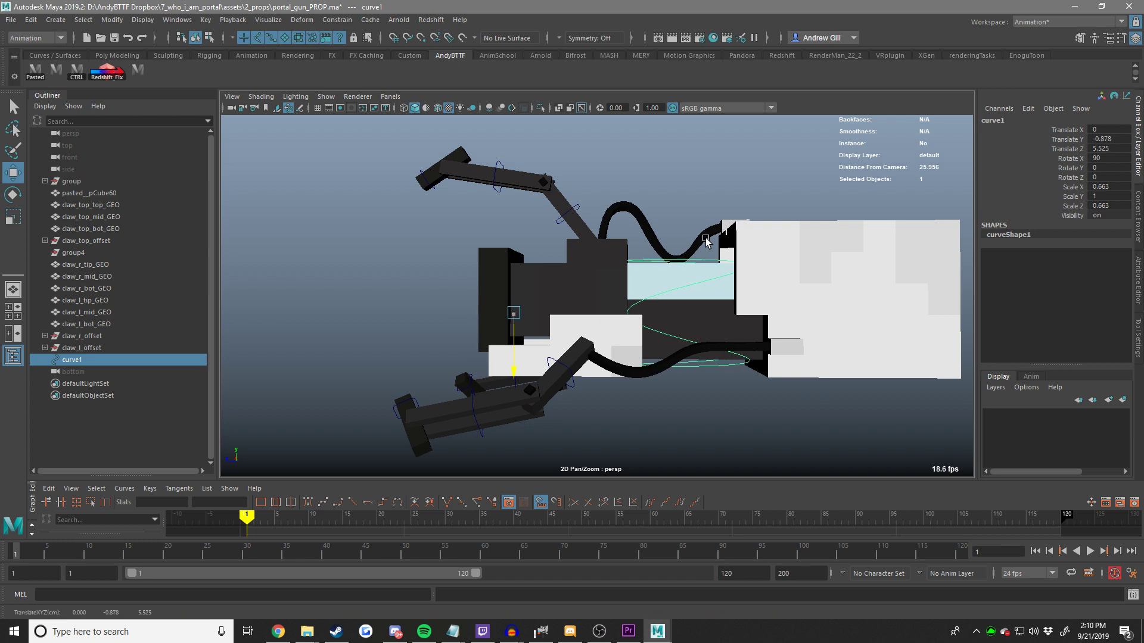
# Freeze the scale of curve1 and save the portal_gun_PROP.ma scene.
pyautogui.click(1019, 158)
pyautogui.rightClick(1015, 160)
pyautogui.moveTo(1023, 380)
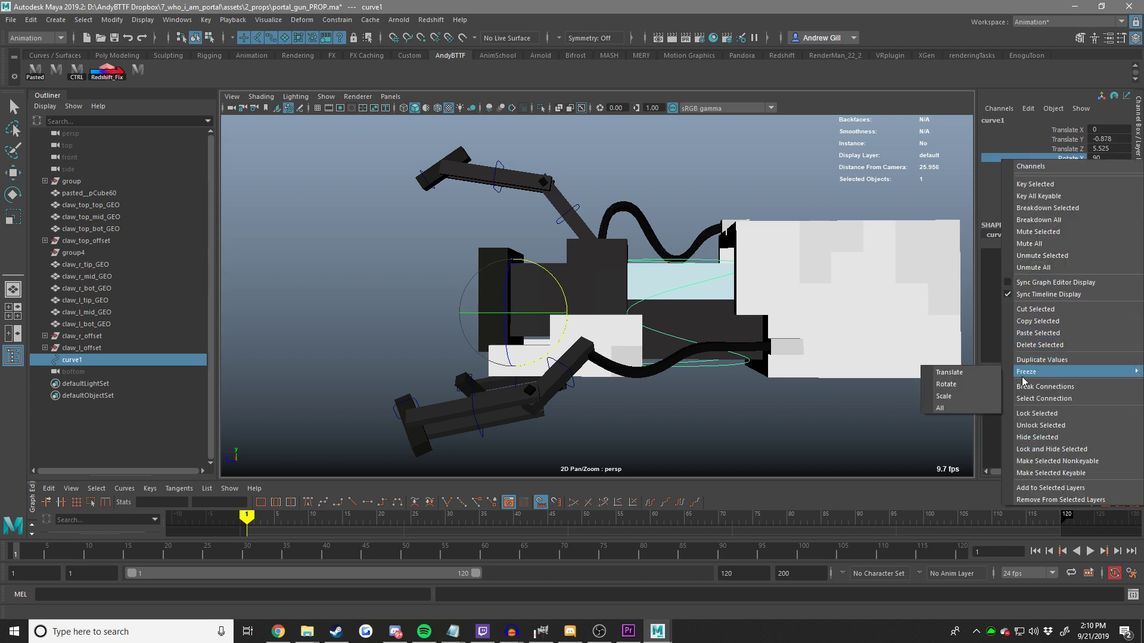
pyautogui.click(951, 407)
pyautogui.keyDown('alt'); pyautogui.moveTo(706, 331); pyautogui.dragTo(704, 385, button='middle'); pyautogui.keyUp('alt')
pyautogui.press('q')
pyautogui.hotkey('ctrl', 's')
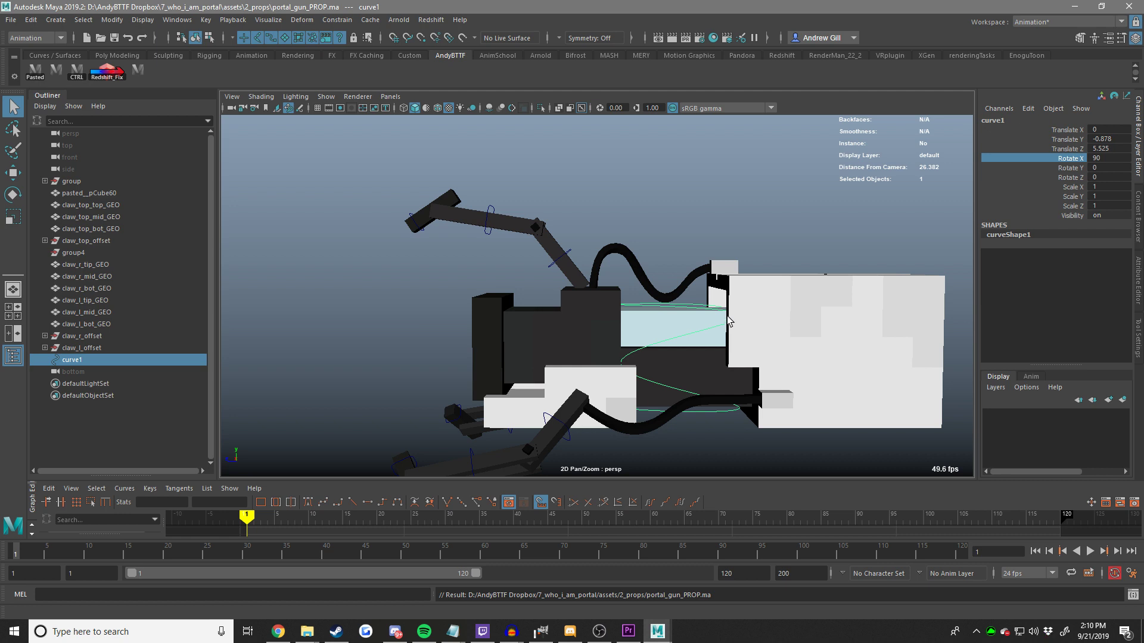
# Delete the bottom camera from the scene, and raise curve1 to about Translate Y -0.814.
pyautogui.click(90, 371)
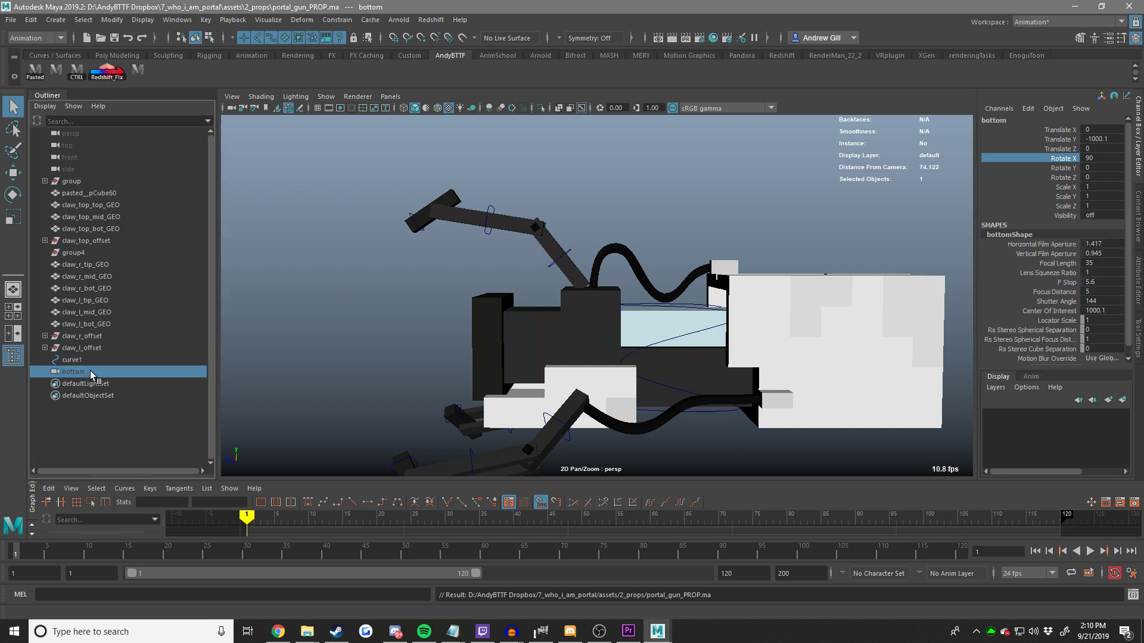
pyautogui.press('Delete')
pyautogui.click(124, 359)
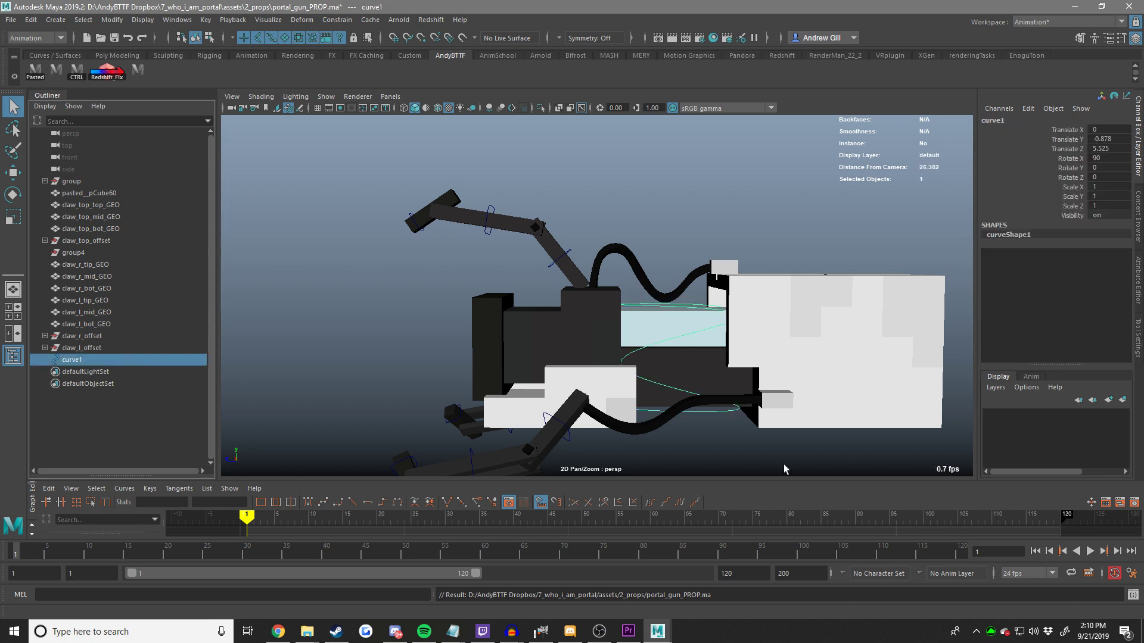
pyautogui.scroll(-3, 646, 337)
pyautogui.press('w')
pyautogui.scroll(3, 644, 335)
pyautogui.keyDown('alt'); pyautogui.moveTo(644, 335); pyautogui.dragTo(632, 292); pyautogui.keyUp('alt')
pyautogui.moveTo(631, 293); pyautogui.dragTo(632, 290, button='middle')
pyautogui.hotkey('ctrl', 'z')
# Look over the Windows notifications, close them, and switch to OBS.
pyautogui.click(396, 636)
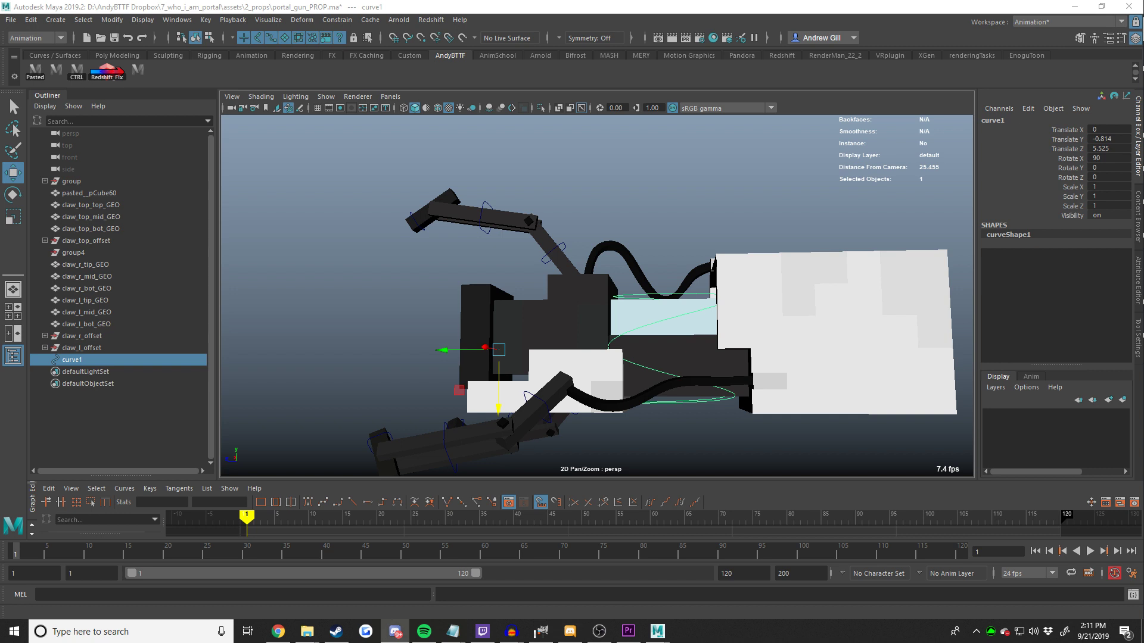
pyautogui.click(1124, 632)
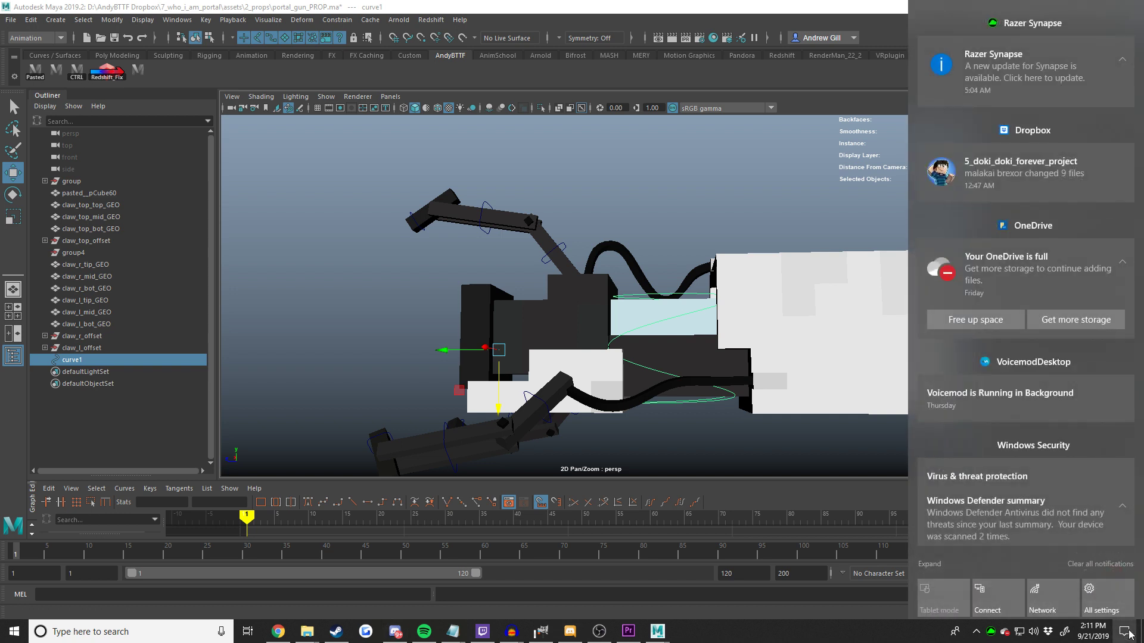
pyautogui.click(1126, 633)
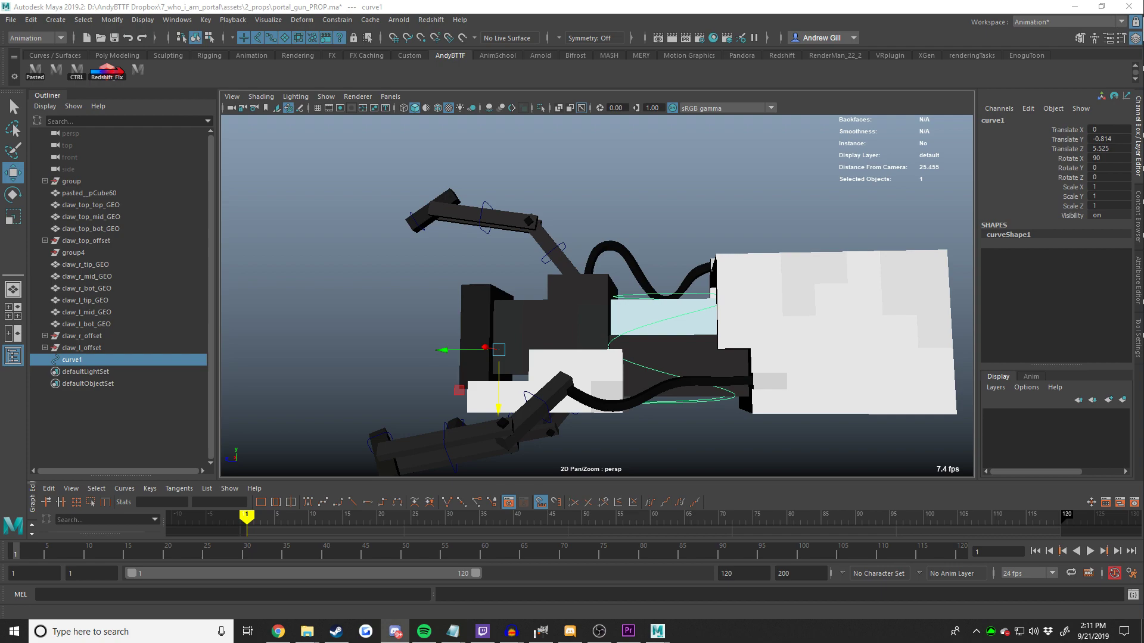
pyautogui.click(628, 632)
pyautogui.click(628, 632)
pyautogui.click(599, 631)
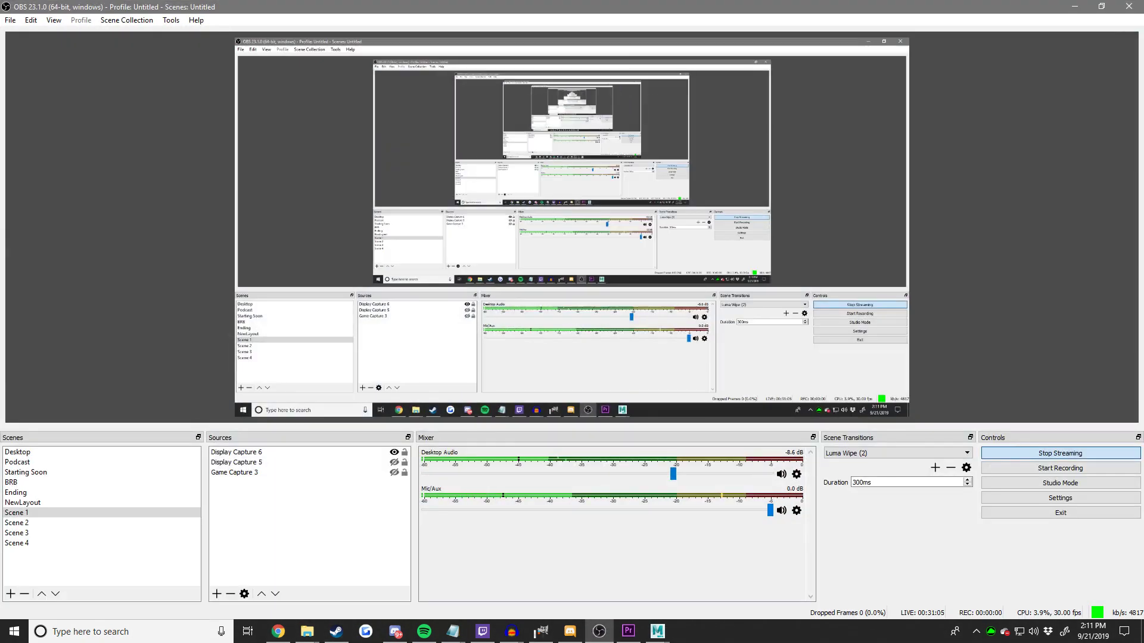
# Switch back from OBS to Maya and save the portal_gun_PROP.ma scene.
pyautogui.click(600, 631)
pyautogui.keyDown('alt'); pyautogui.moveTo(719, 332); pyautogui.dragTo(751, 362); pyautogui.keyUp('alt')
pyautogui.hotkey('ctrl', 's')
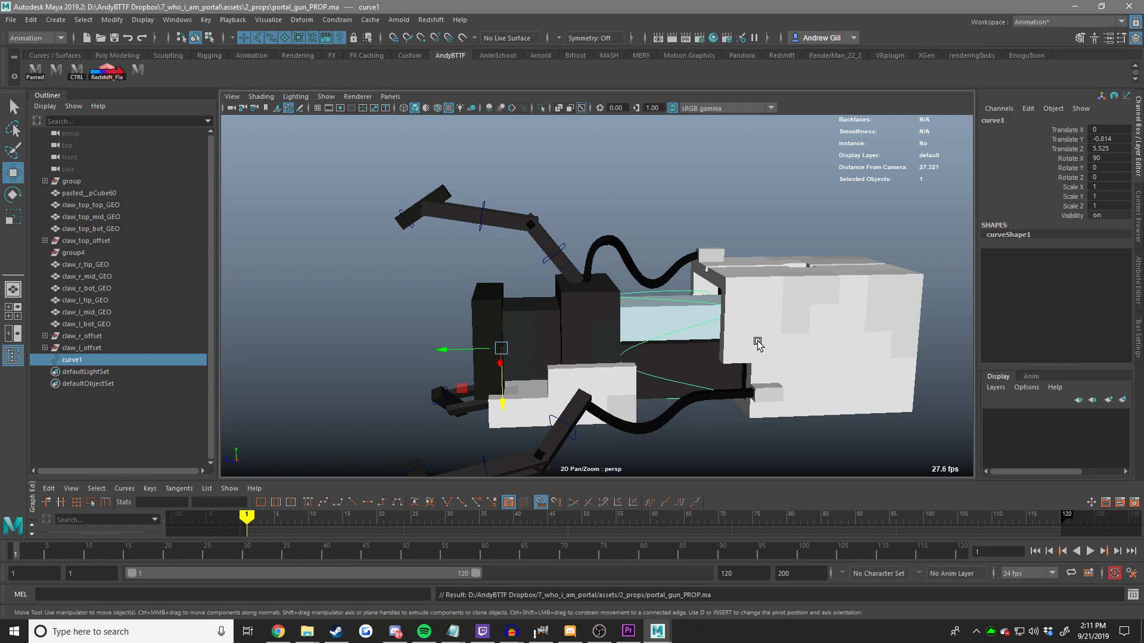
# Switch to Chrome, open the bookmarked Social Blade page, and examine the channel's views, daily statistics and monthly history graphs.
pyautogui.click(278, 632)
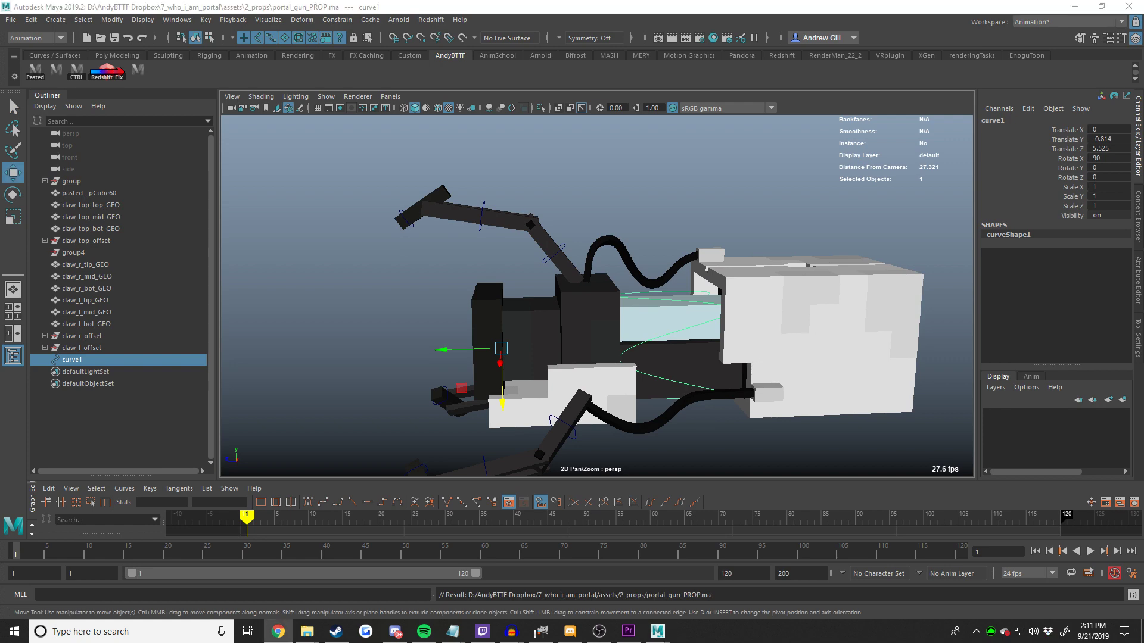
pyautogui.click(959, 10)
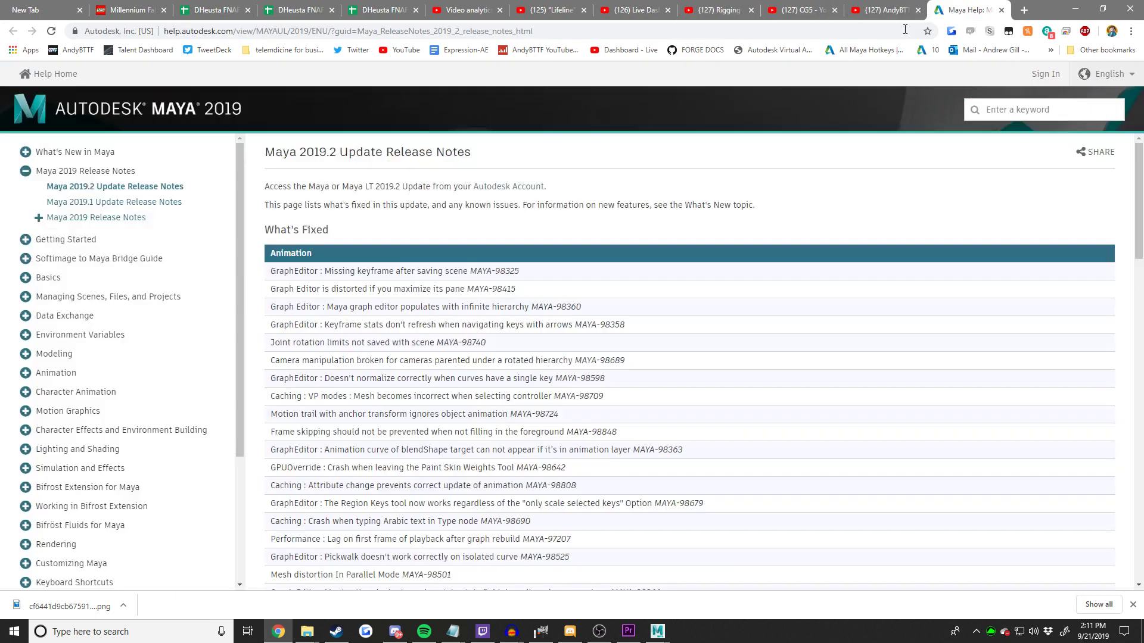
pyautogui.click(511, 52)
pyautogui.scroll(-5, 554, 376)
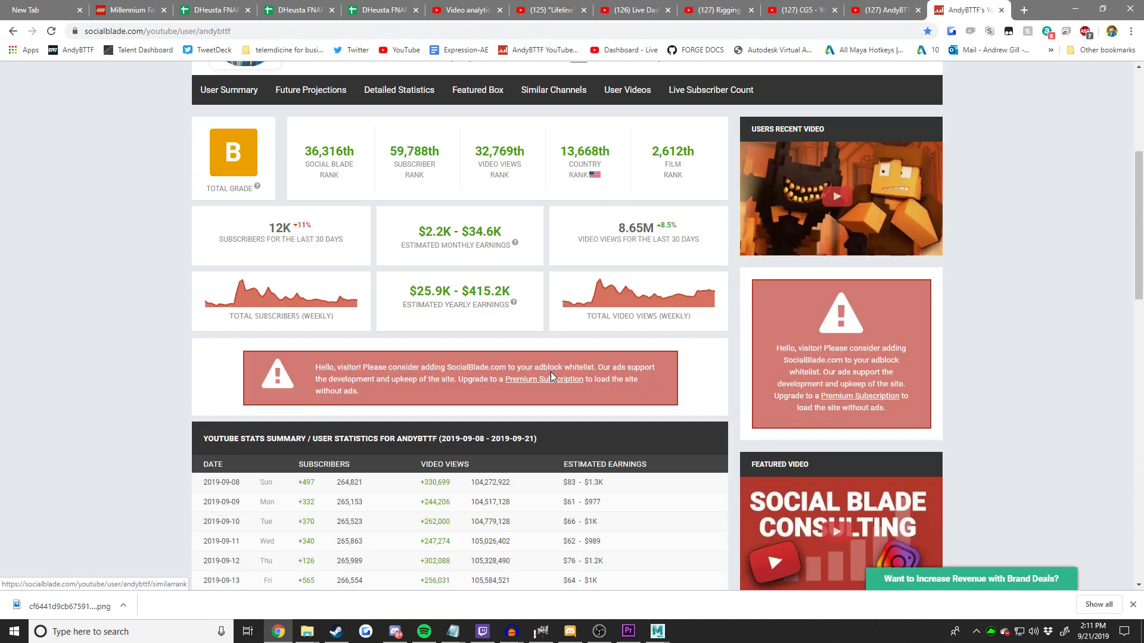
pyautogui.scroll(1, 551, 372)
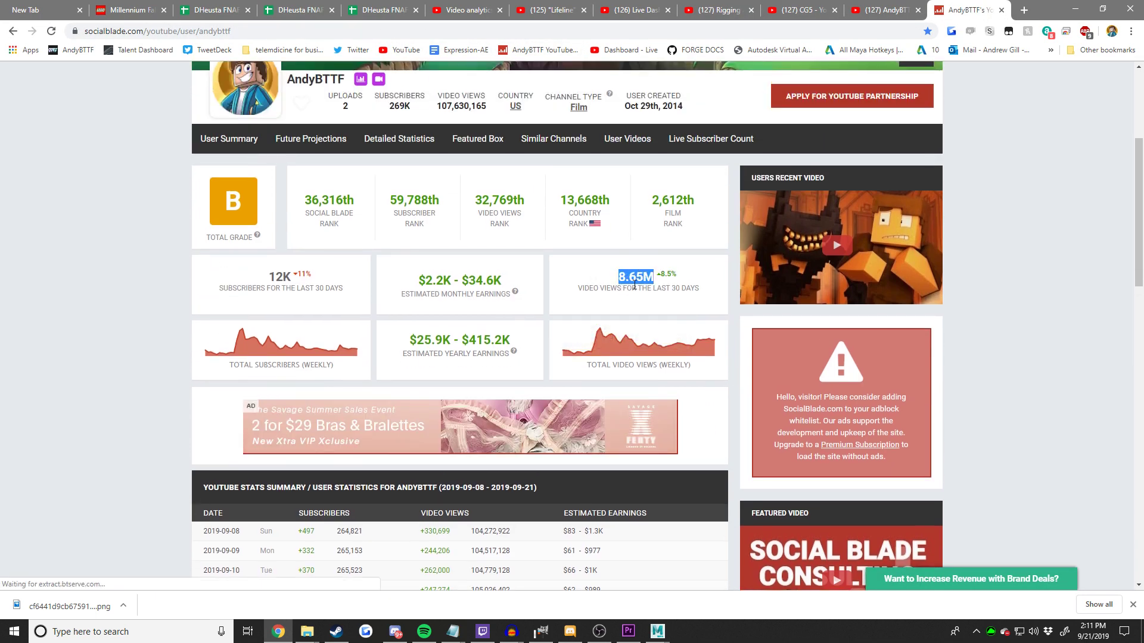
pyautogui.scroll(-6, 493, 349)
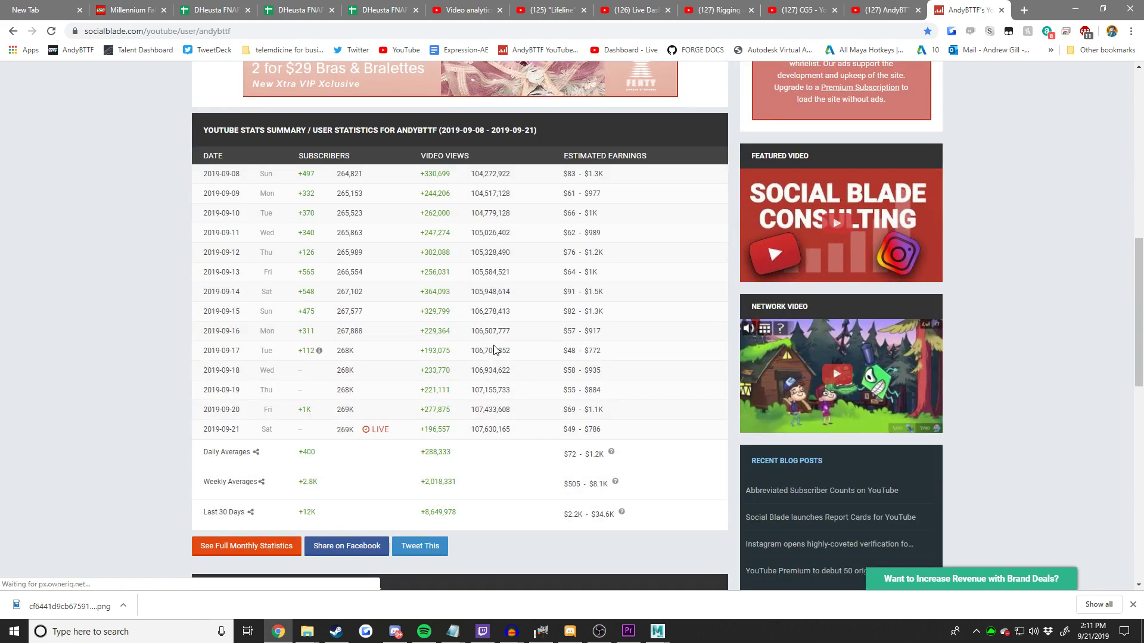
pyautogui.scroll(-6, 493, 348)
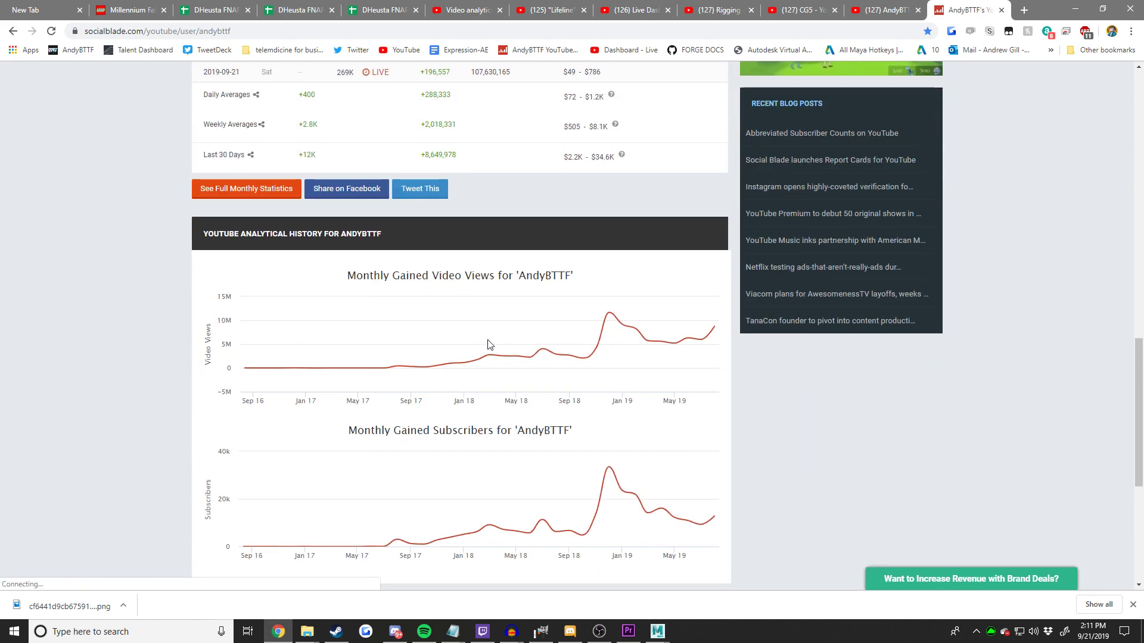
pyautogui.scroll(3, 487, 343)
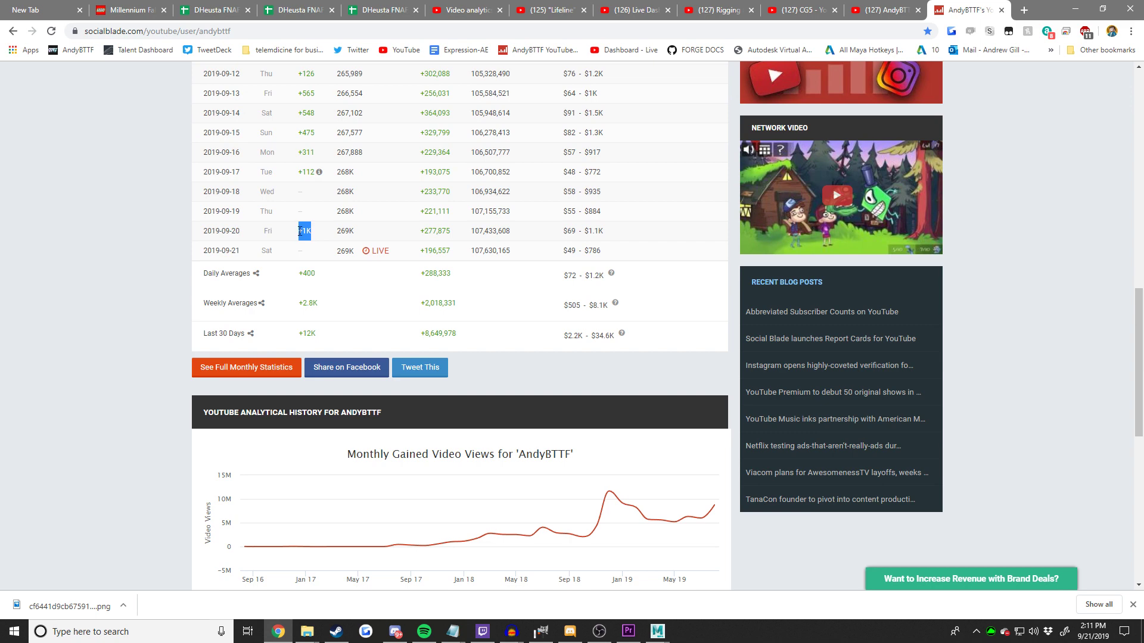
pyautogui.scroll(3, 309, 245)
# Compare the subscriber figure on the YouTube channel page with Social Blade's monthly graphs and summary.
pyautogui.hotkey('ctrl', 'shift', 'Tab')
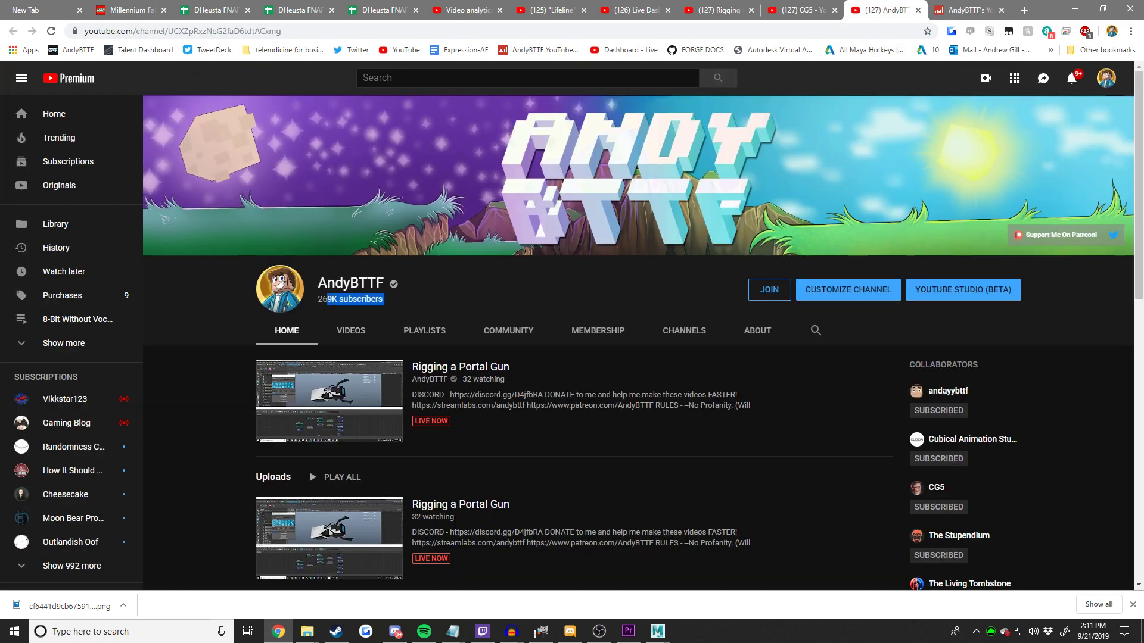
pyautogui.hotkey('ctrl', 'Tab')
pyautogui.scroll(-9, 530, 365)
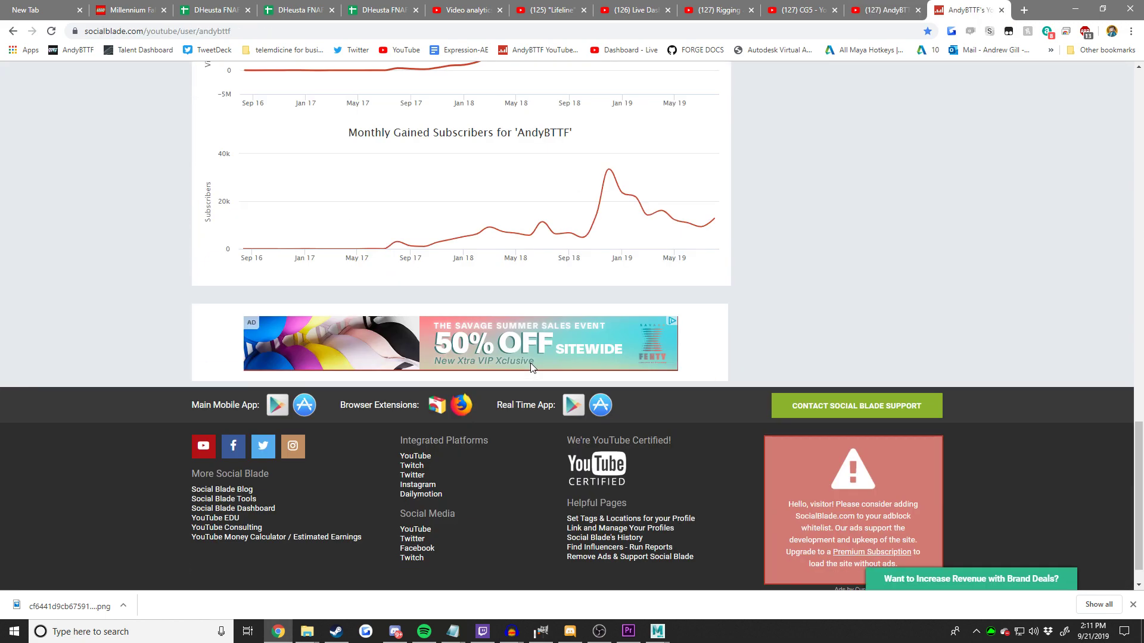
pyautogui.scroll(8, 531, 367)
pyautogui.scroll(8, 531, 366)
pyautogui.scroll(1, 530, 362)
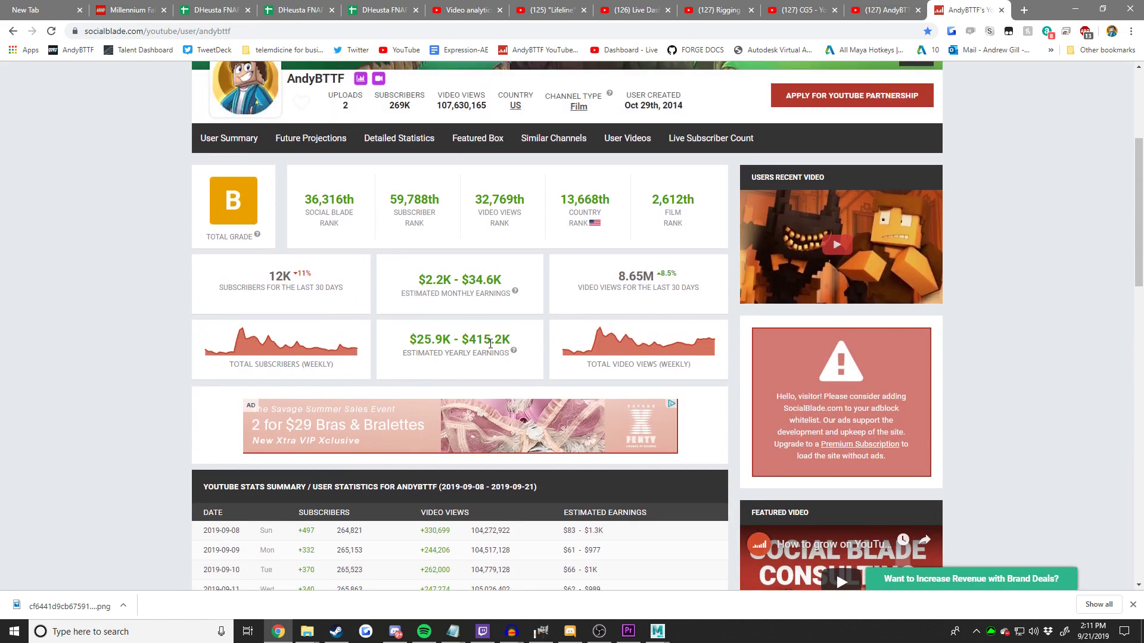
# Open Social Blade's live subscriber count, compare it with the YouTube channel page, and return to Maya.
pyautogui.click(685, 146)
pyautogui.moveTo(495, 363); pyautogui.dragTo(727, 375)
pyautogui.click(727, 374)
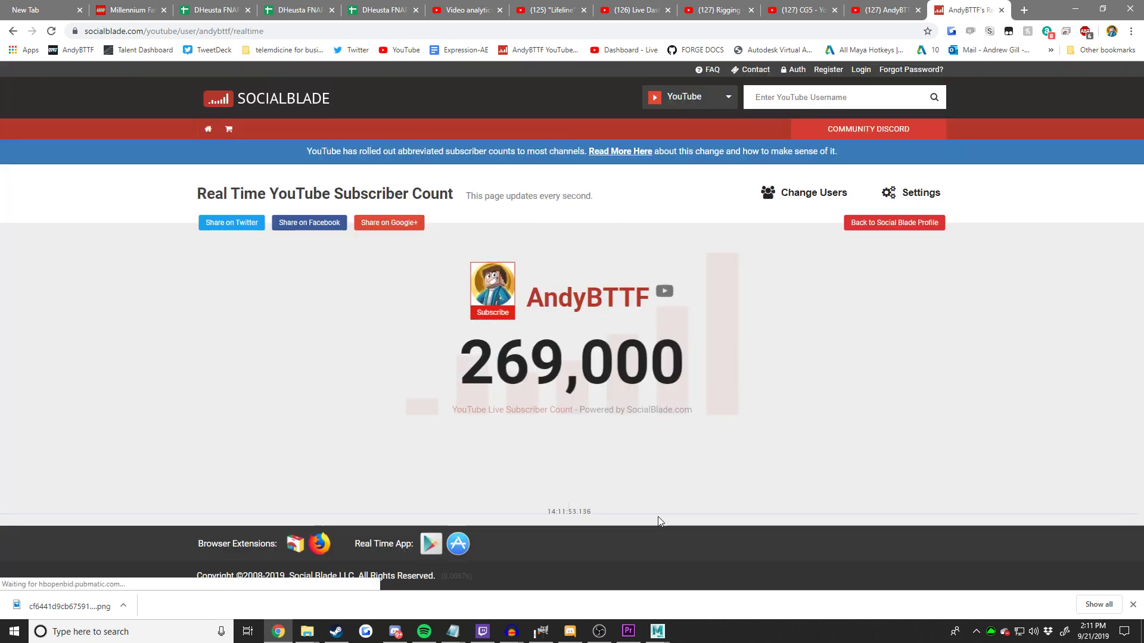
pyautogui.click(870, 8)
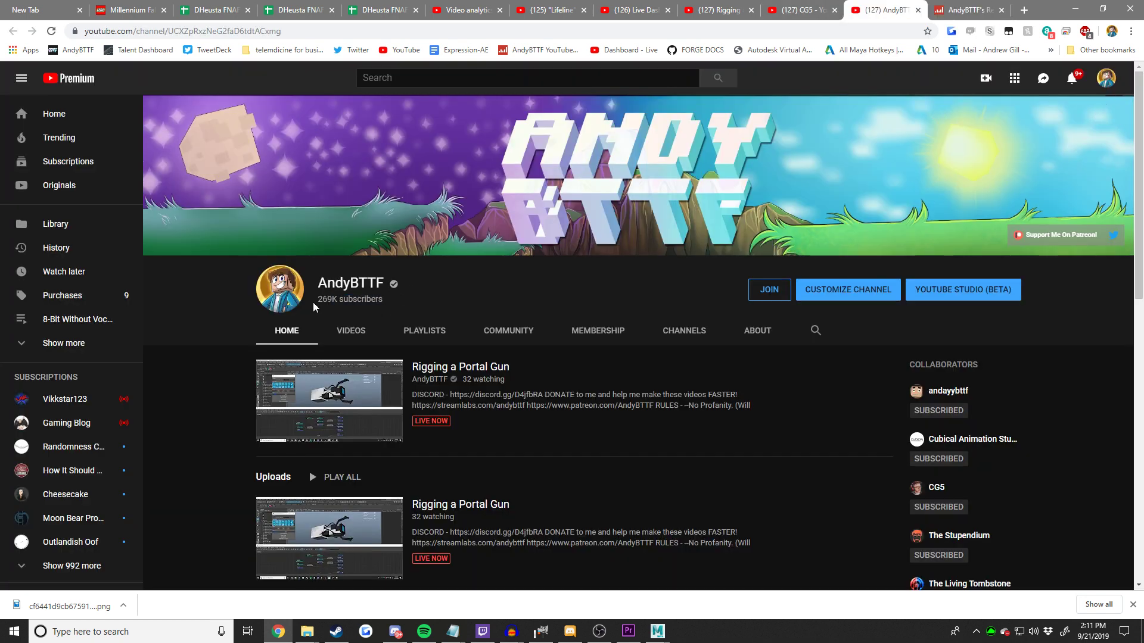
pyautogui.click(961, 10)
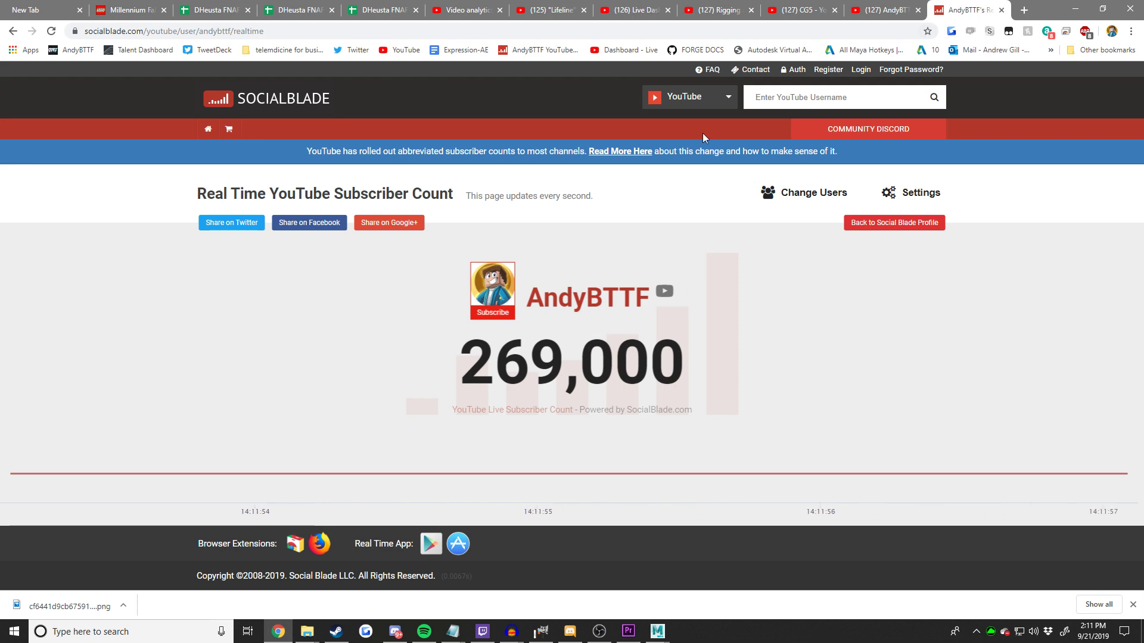
pyautogui.click(906, 8)
pyautogui.click(960, 9)
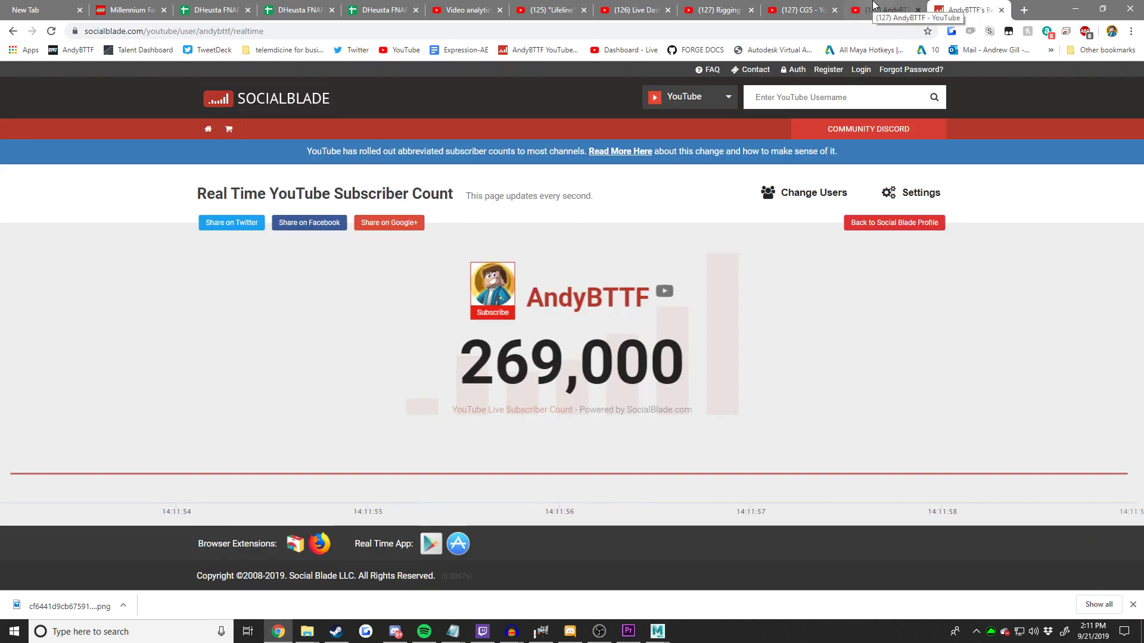
pyautogui.click(912, 10)
pyautogui.moveTo(1041, 4); pyautogui.dragTo(1143, 236)
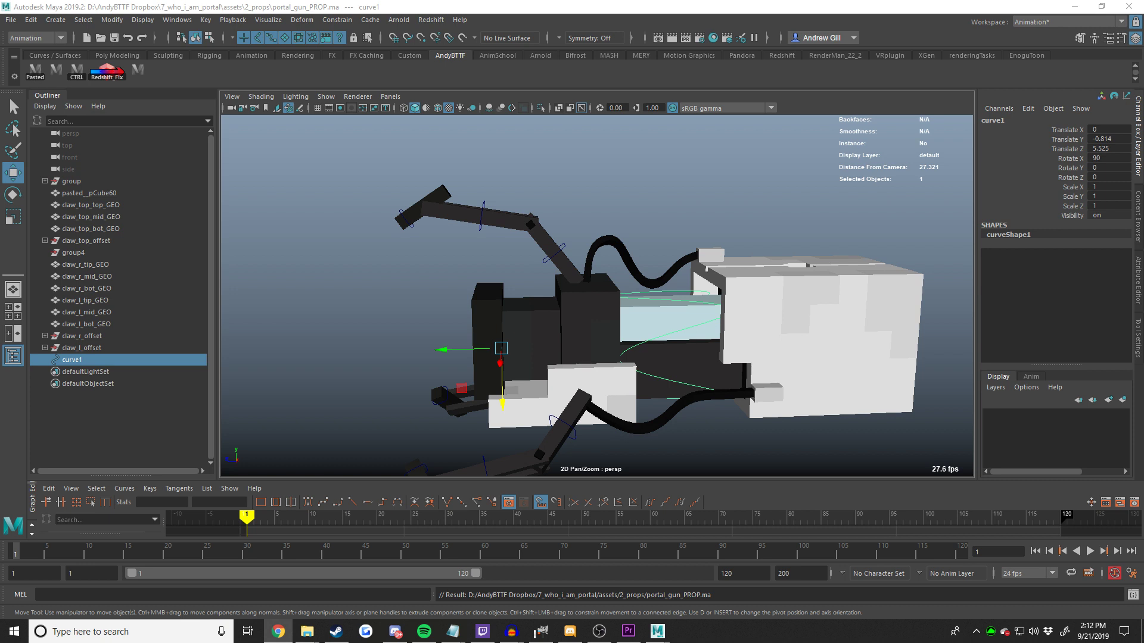
# Scale curve1 up slightly to about 1.009 in X and Z around the gun's middle section.
pyautogui.scroll(-4, 566, 269)
pyautogui.keyDown('alt'); pyautogui.moveTo(567, 268); pyautogui.dragTo(597, 209); pyautogui.keyUp('alt')
pyautogui.scroll(5, 608, 262)
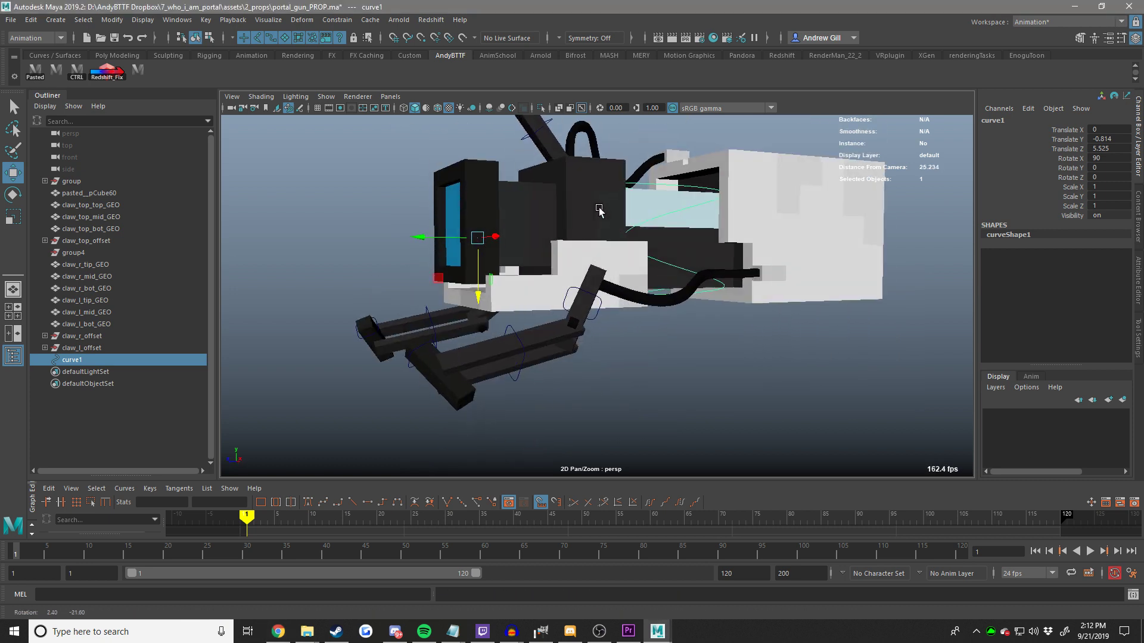
pyautogui.keyDown('alt'); pyautogui.moveTo(598, 210); pyautogui.dragTo(576, 272, button='middle'); pyautogui.keyUp('alt')
pyautogui.scroll(4, 577, 272)
pyautogui.press('r')
pyautogui.keyDown('alt'); pyautogui.moveTo(608, 282); pyautogui.dragTo(684, 291); pyautogui.keyUp('alt')
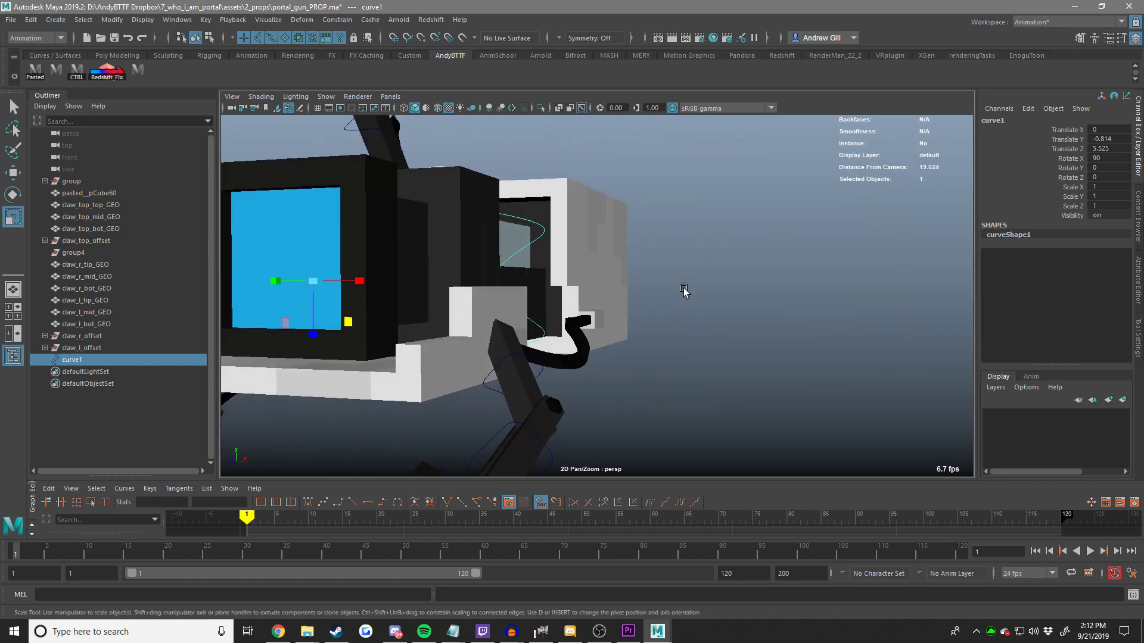
pyautogui.moveTo(683, 291); pyautogui.dragTo(685, 291, button='middle')
pyautogui.press('w')
pyautogui.keyDown('alt'); pyautogui.moveTo(684, 288); pyautogui.dragTo(564, 295); pyautogui.keyUp('alt')
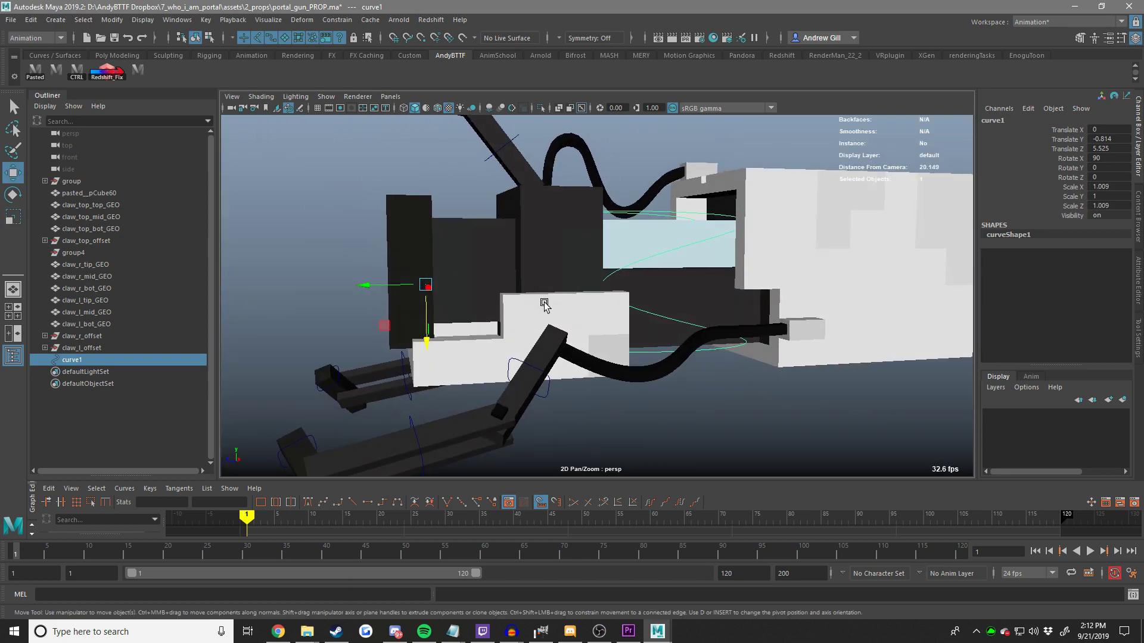
# Freeze all transformations of curve1.
pyautogui.rightClick(1102, 168)
pyautogui.click(1043, 175)
pyautogui.click(1046, 188)
pyautogui.rightClick(1046, 190)
pyautogui.moveTo(1039, 403)
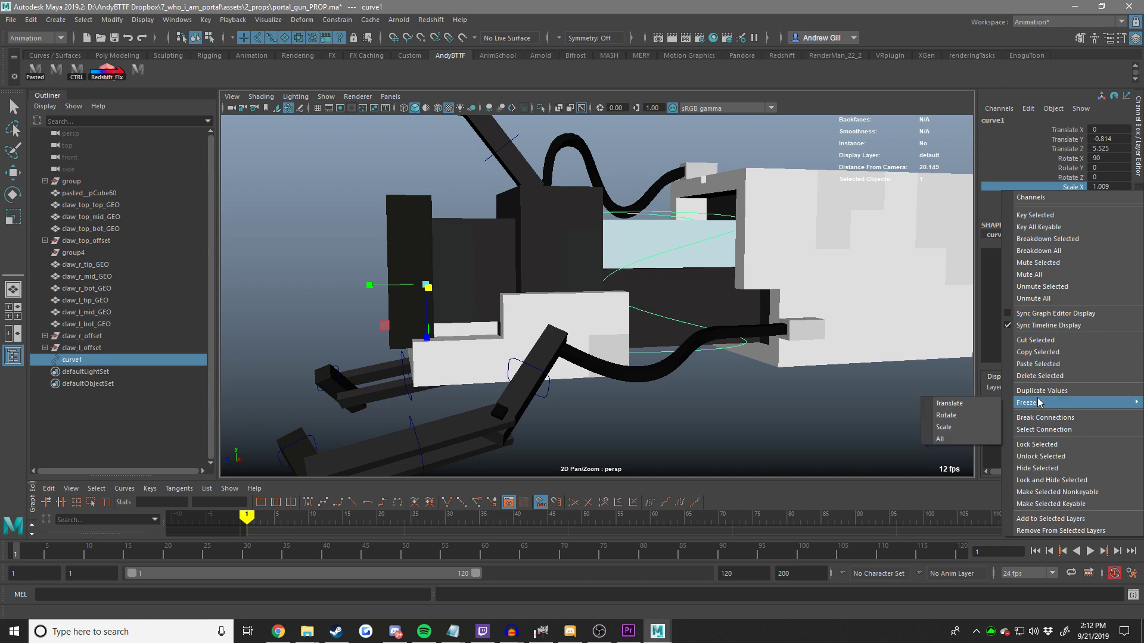
pyautogui.click(958, 440)
# Shift curve1's pivot along Z toward the middle of the light blue block, keeping curve1 selected.
pyautogui.keyDown('alt'); pyautogui.moveTo(613, 311); pyautogui.dragTo(706, 372); pyautogui.keyUp('alt')
pyautogui.keyDown('alt'); pyautogui.moveTo(720, 376); pyautogui.dragTo(655, 327, button='middle'); pyautogui.keyUp('alt')
pyautogui.scroll(4, 656, 327)
pyautogui.press('e')
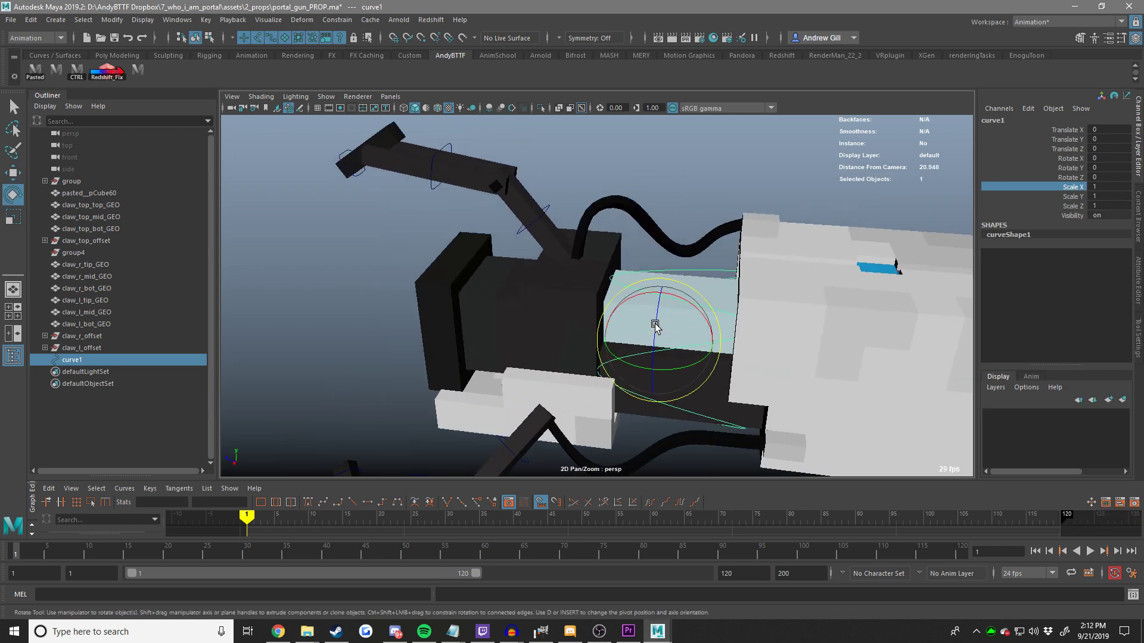
pyautogui.press('w')
pyautogui.press('d')
pyautogui.keyDown('alt'); pyautogui.moveTo(640, 337); pyautogui.dragTo(578, 315); pyautogui.keyUp('alt')
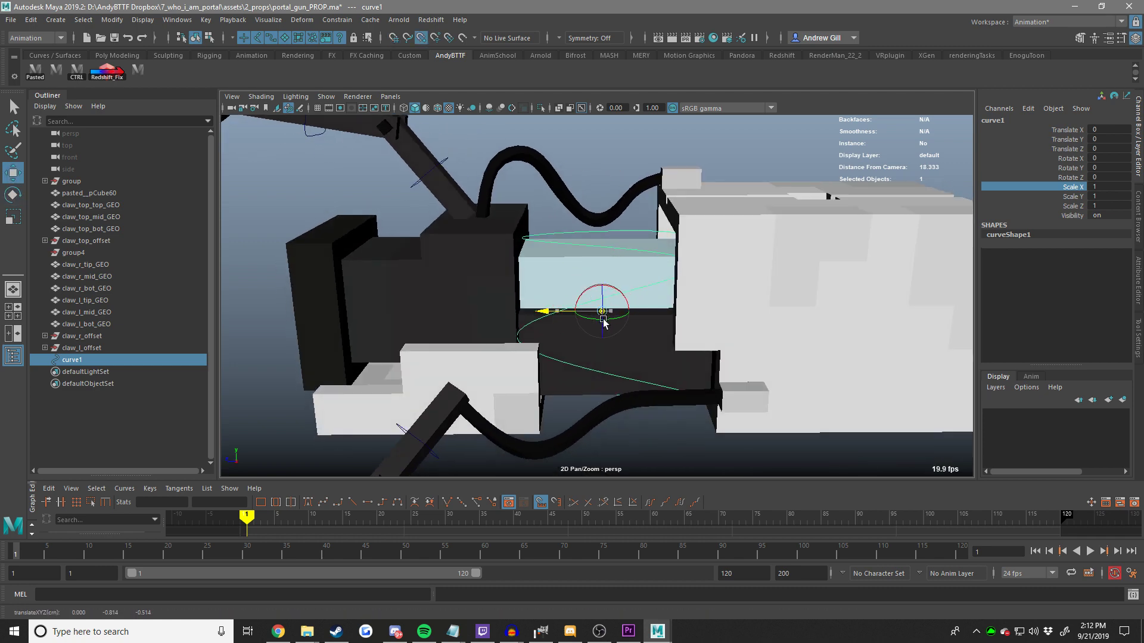
pyautogui.scroll(2, 655, 333)
pyautogui.click(685, 341)
pyautogui.hotkey('ctrl', 'z')
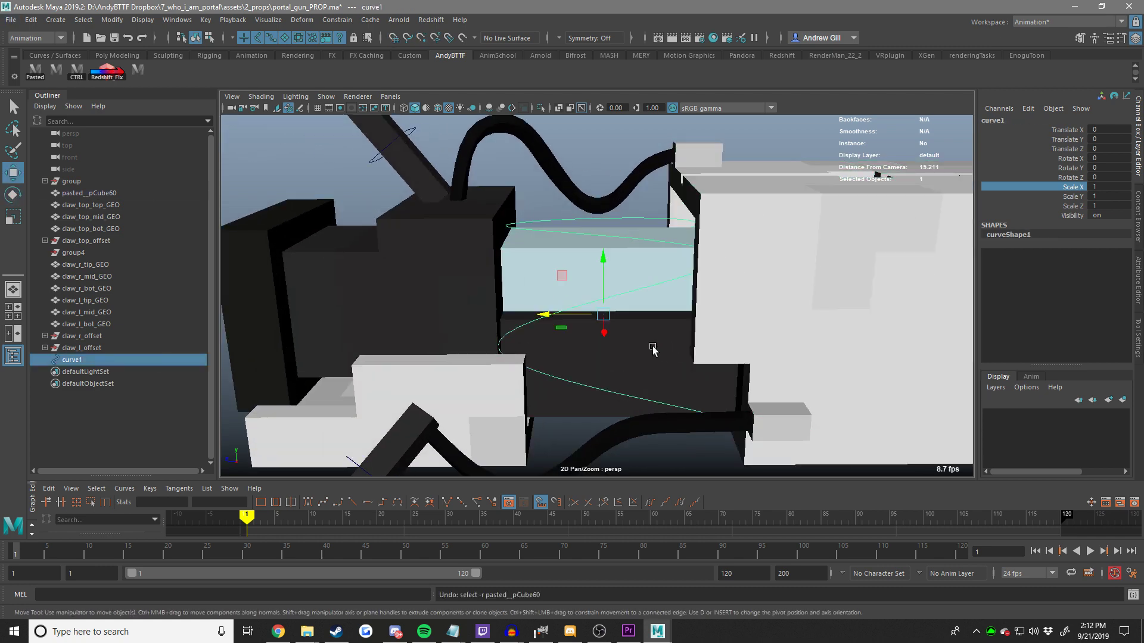
pyautogui.click(648, 331)
pyautogui.keyDown('alt'); pyautogui.moveTo(649, 332); pyautogui.dragTo(649, 349); pyautogui.keyUp('alt')
pyautogui.hotkey('ctrl', 'z')
# Fine-tune curve1's pivot along the Z axis and switch its display to smooth preview.
pyautogui.scroll(-2, 650, 349)
pyautogui.press('d')
pyautogui.moveTo(557, 310); pyautogui.dragTo(566, 312)
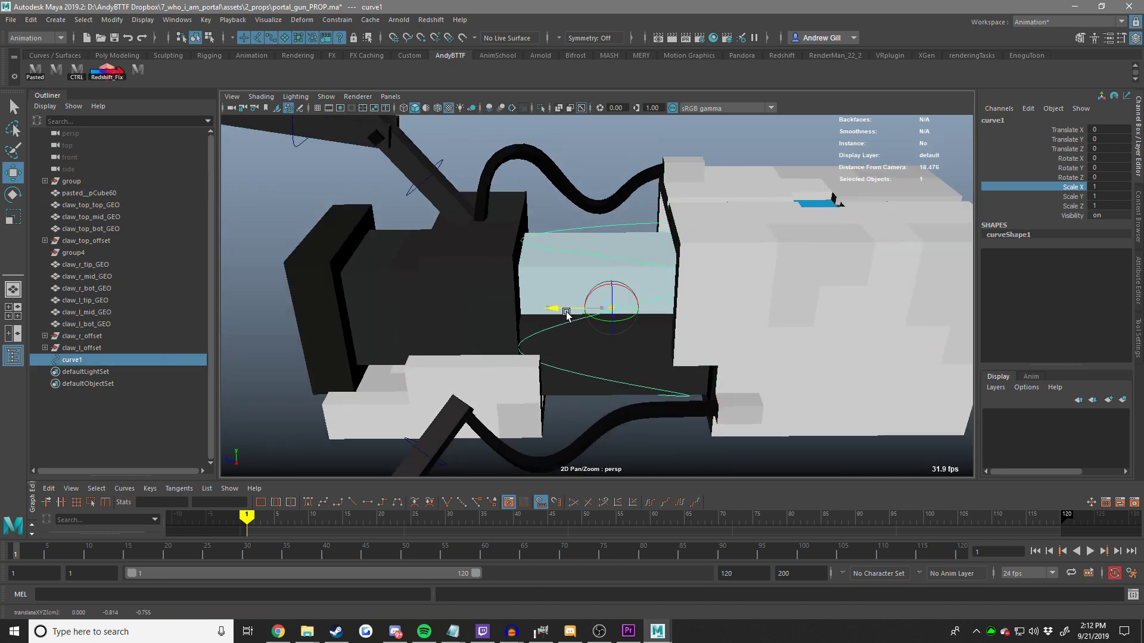
pyautogui.press('3')
pyautogui.press('d')
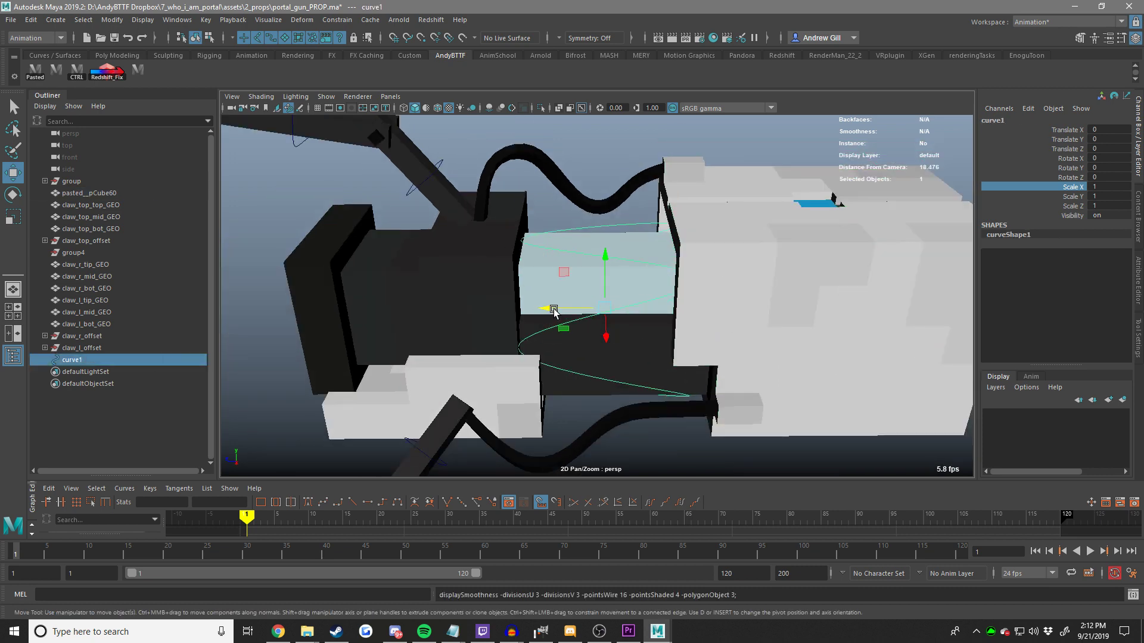
pyautogui.keyDown('alt'); pyautogui.moveTo(554, 310); pyautogui.dragTo(577, 229); pyautogui.keyUp('alt')
pyautogui.press('3')
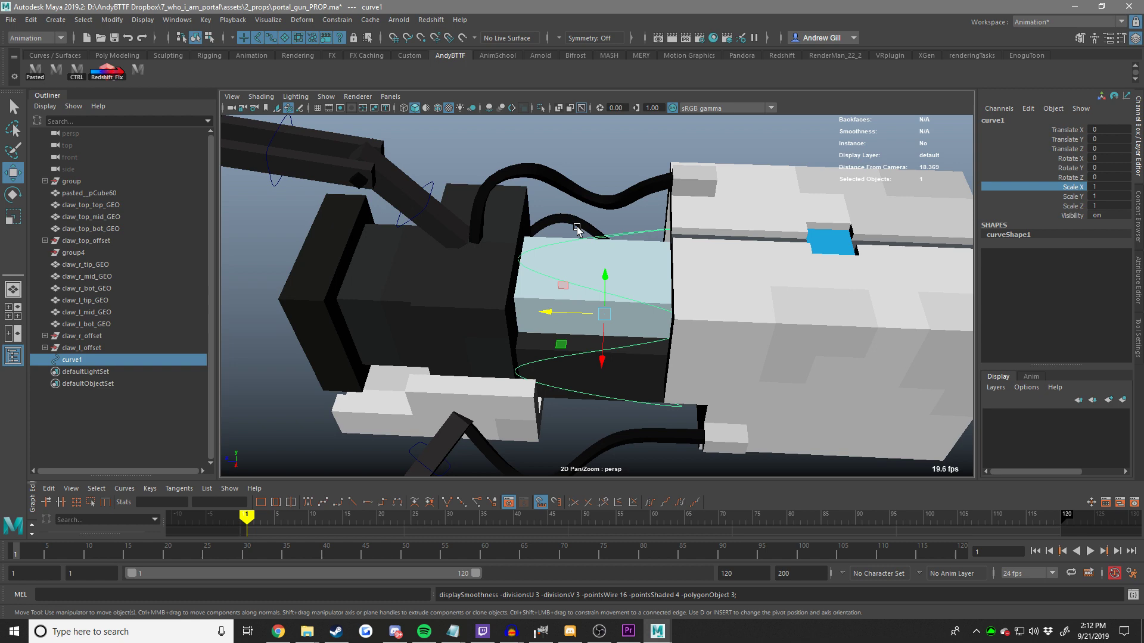
# Freeze all transformations of curve1 with its adjusted pivot.
pyautogui.rightClick(997, 151)
pyautogui.moveTo(1033, 364)
pyautogui.click(946, 404)
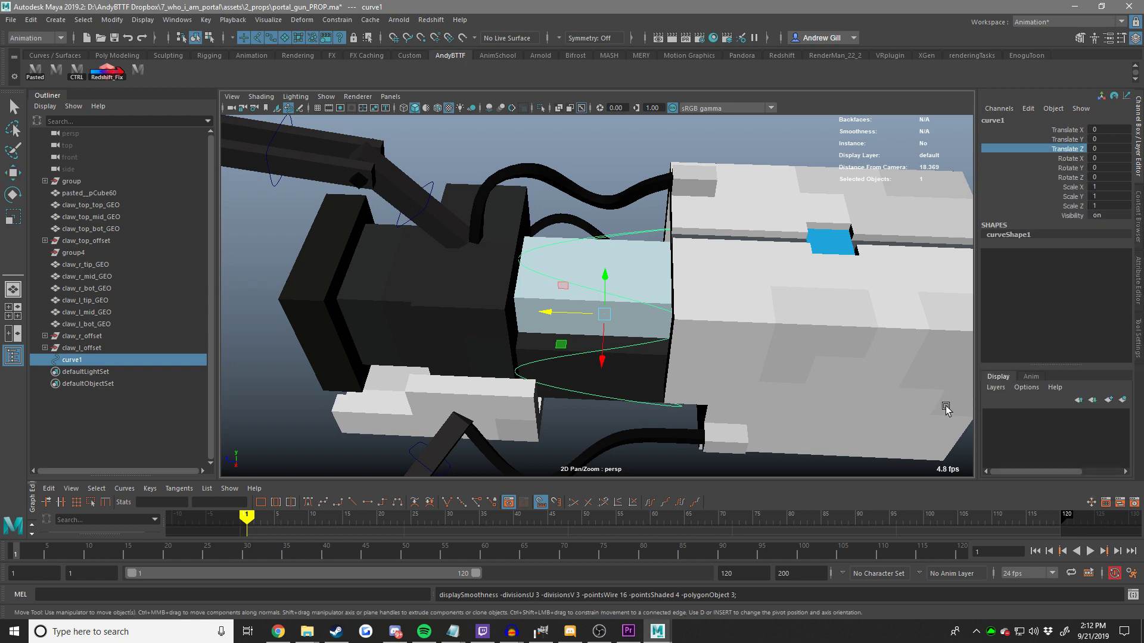
pyautogui.keyDown('alt'); pyautogui.moveTo(848, 395); pyautogui.dragTo(501, 355, button='right'); pyautogui.keyUp('alt')
pyautogui.keyDown('alt'); pyautogui.moveTo(500, 355); pyautogui.dragTo(556, 321); pyautogui.keyUp('alt')
# Narrow curve1 along its Z axis between the dark front block and the white rear housing.
pyautogui.press('r')
pyautogui.press('w')
pyautogui.scroll(-5, 555, 322)
pyautogui.click(702, 413)
pyautogui.scroll(4, 654, 373)
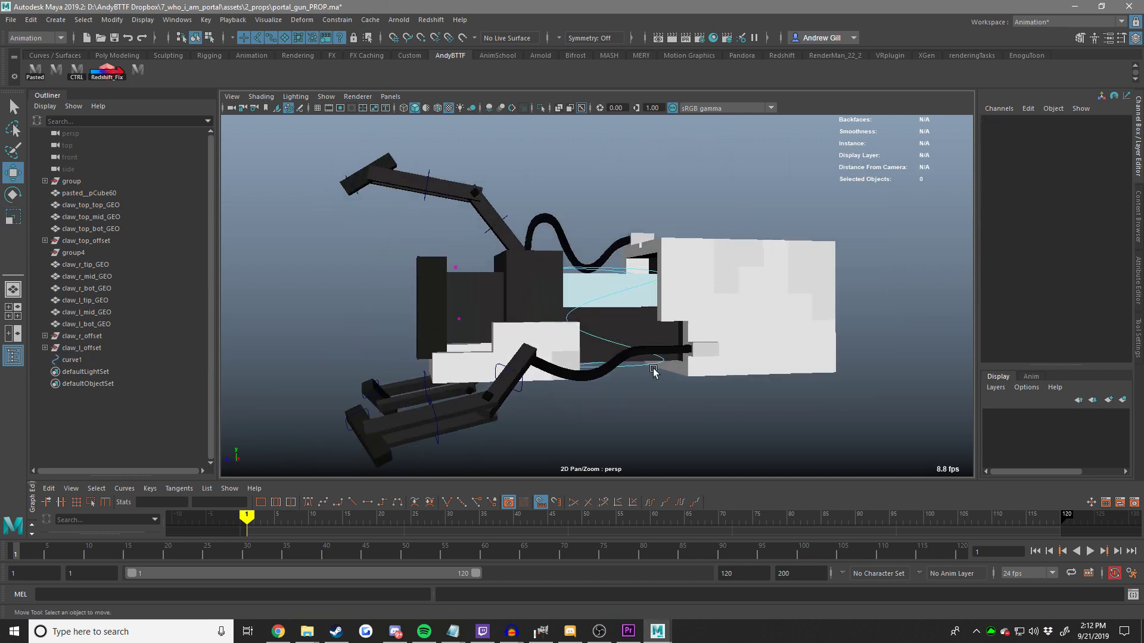
pyautogui.keyDown('alt'); pyautogui.moveTo(654, 373); pyautogui.dragTo(763, 247); pyautogui.keyUp('alt')
pyautogui.keyDown('alt'); pyautogui.moveTo(762, 248); pyautogui.dragTo(683, 277, button='right'); pyautogui.keyUp('alt')
pyautogui.hotkey('ctrl', 'z')
pyautogui.press('r')
pyautogui.moveTo(558, 321); pyautogui.dragTo(582, 323)
pyautogui.keyDown('alt'); pyautogui.moveTo(583, 323); pyautogui.dragTo(618, 293); pyautogui.keyUp('alt')
pyautogui.click(718, 432)
pyautogui.hotkey('ctrl', 'z')
# Fine-tune curve1 to a Z scale of about 0.497 and Translate Z of about 0.154.
pyautogui.press('w')
pyautogui.press('r')
pyautogui.scroll(3, 617, 294)
pyautogui.moveTo(583, 237); pyautogui.dragTo(585, 237)
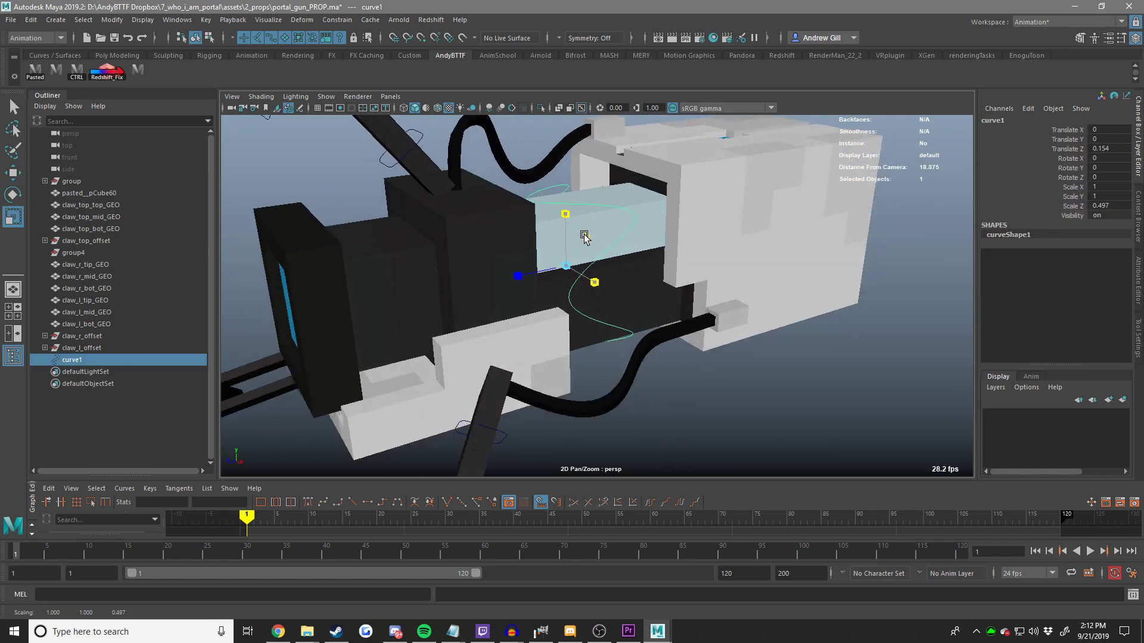
pyautogui.hotkey('ctrl', 'z')
pyautogui.press('f')
pyautogui.press('e')
pyautogui.press('w')
pyautogui.scroll(-3, 679, 234)
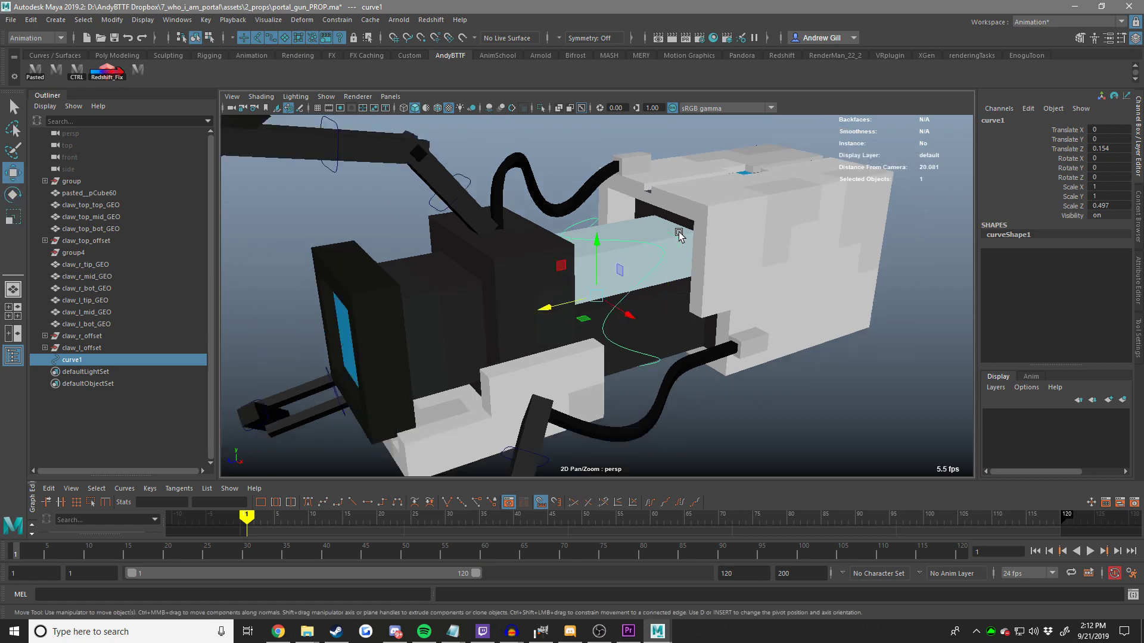
# Save the scene and freeze the scale and all remaining transformations of curve1.
pyautogui.keyDown('alt'); pyautogui.moveTo(679, 234); pyautogui.dragTo(664, 241); pyautogui.keyUp('alt')
pyautogui.hotkey('ctrl', 's')
pyautogui.scroll(-5, 664, 243)
pyautogui.rightClick(1013, 149)
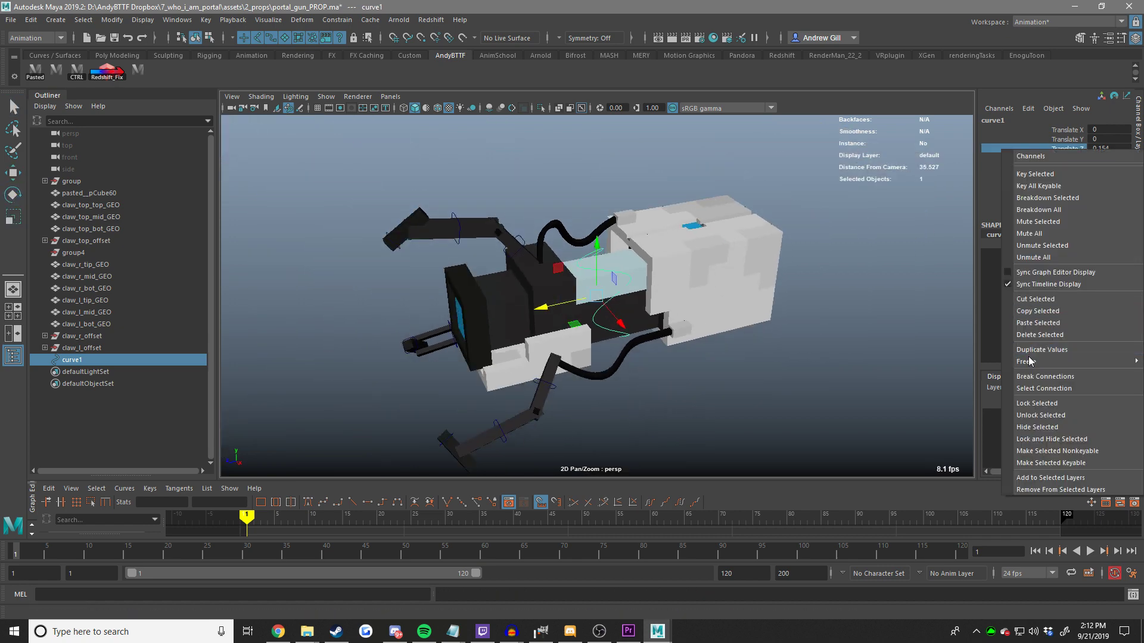
pyautogui.moveTo(1043, 362)
pyautogui.click(952, 390)
pyautogui.rightClick(1006, 175)
pyautogui.moveTo(1020, 387)
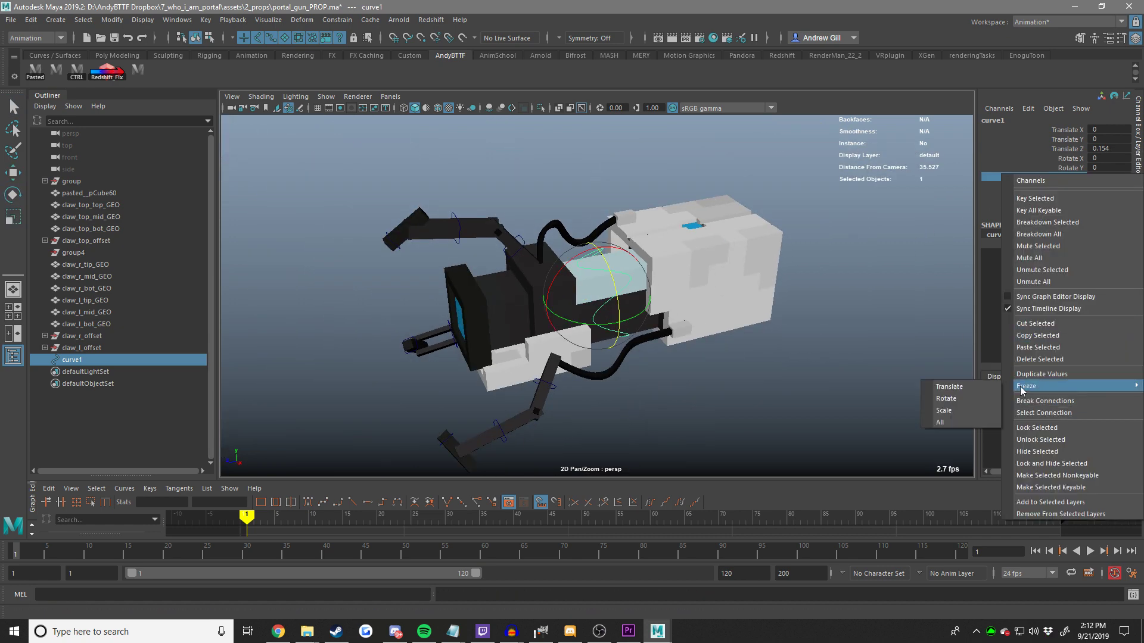
pyautogui.click(946, 419)
# Stretch curve1 along the gun's length to a Z scale of about 1.448.
pyautogui.press('e')
pyautogui.moveTo(658, 302)
pyautogui.keyDown('alt'); pyautogui.mouseDown()
pyautogui.moveTo(592, 280)
pyautogui.moveTo(666, 285)
pyautogui.mouseUp(); pyautogui.keyUp('alt')
pyautogui.press('w')
pyautogui.scroll(5, 623, 288)
pyautogui.press('r')
pyautogui.scroll(-2, 685, 271)
pyautogui.moveTo(709, 236); pyautogui.dragTo(586, 341)
pyautogui.hotkey('ctrl', 'z')
pyautogui.press('w')
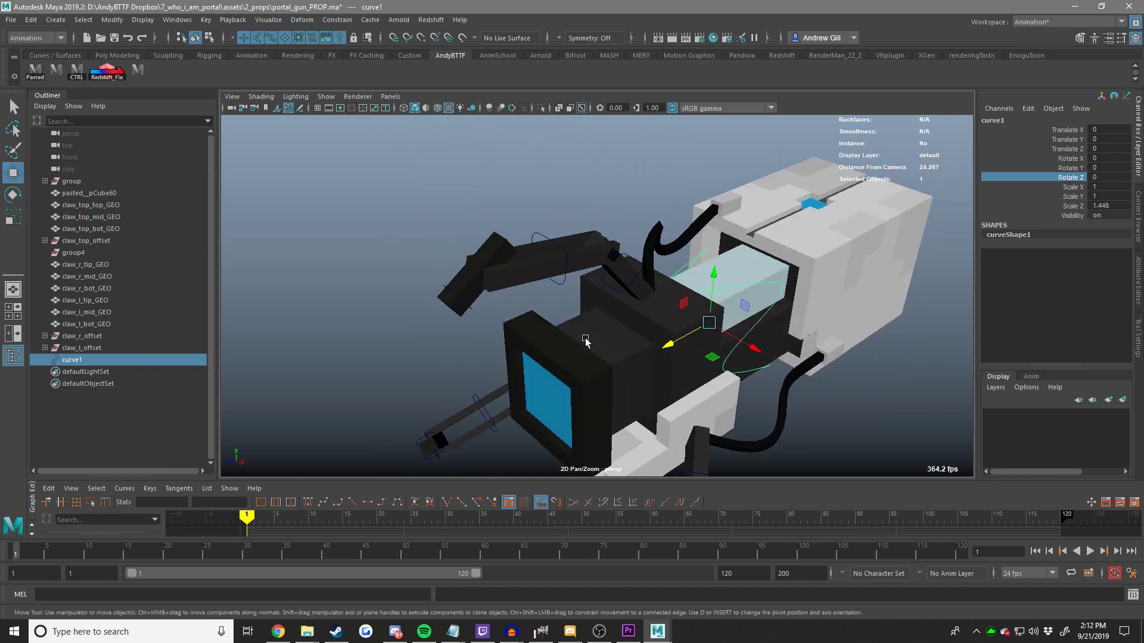
# Create a second control curve using the circle shape of the mz_ctrlCreator tool.
pyautogui.keyDown('alt'); pyautogui.moveTo(594, 394); pyautogui.dragTo(582, 298); pyautogui.keyUp('alt')
pyautogui.scroll(-3, 582, 299)
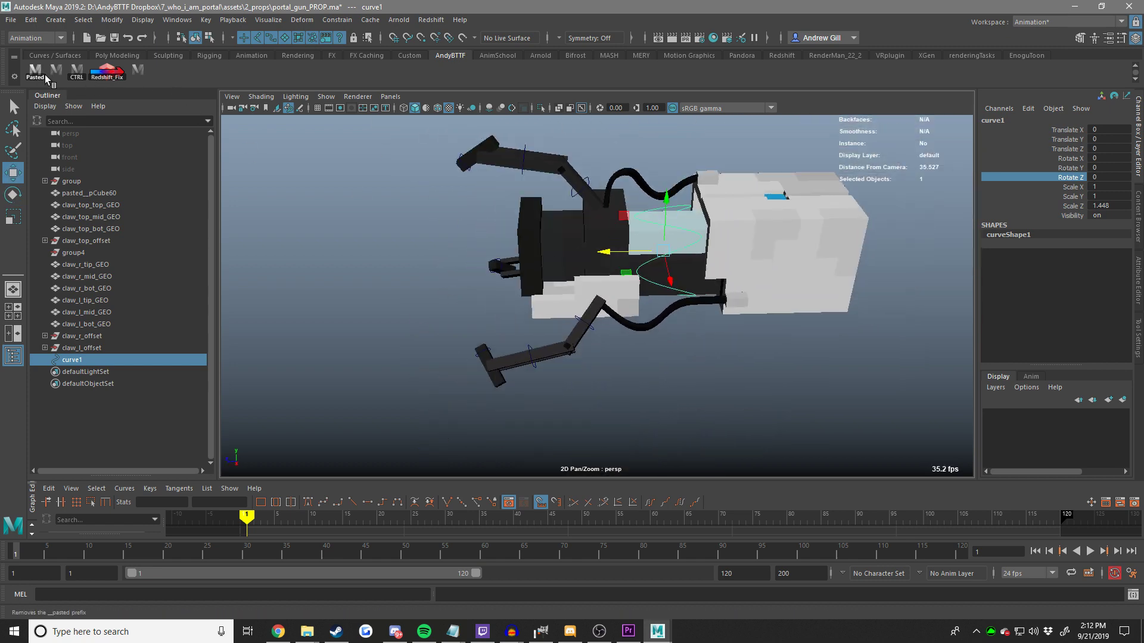
pyautogui.click(132, 195)
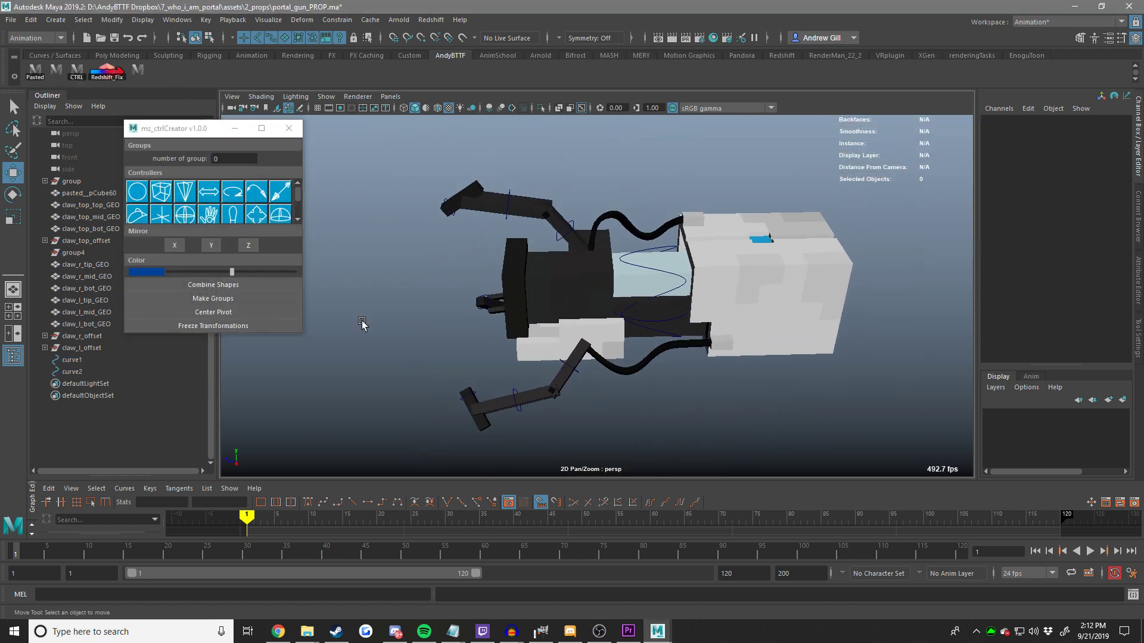
# Move curve2 in front of the gun, snapping it to Translate Z 7.
pyautogui.doubleClick(94, 373)
pyautogui.scroll(1, 758, 288)
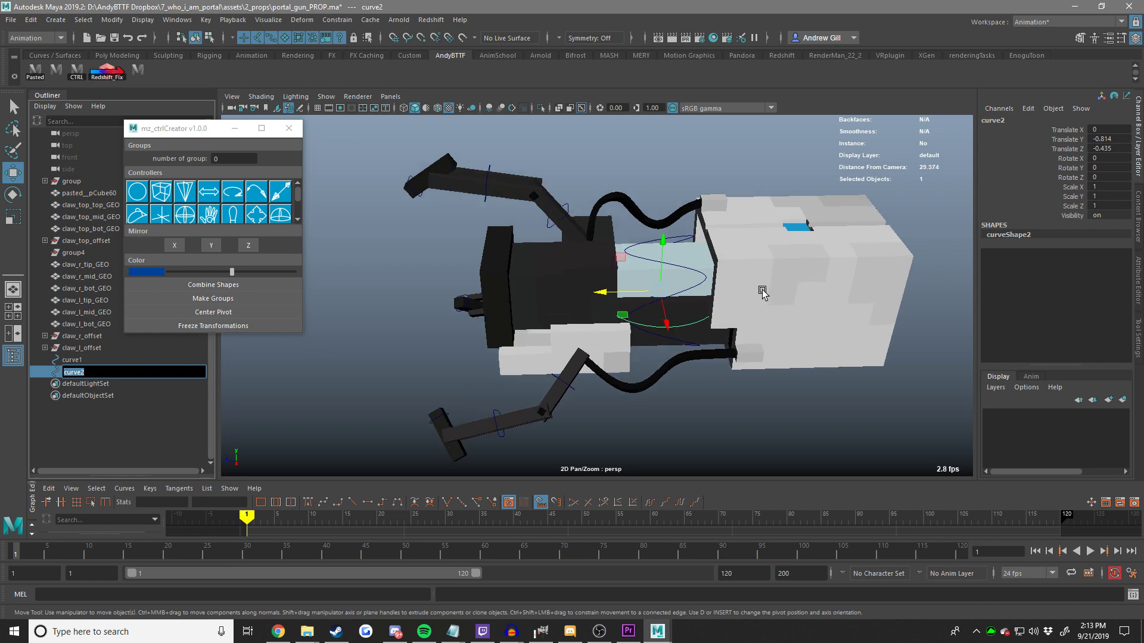
pyautogui.keyDown('alt'); pyautogui.moveTo(817, 260); pyautogui.dragTo(858, 288, button='middle'); pyautogui.keyUp('alt')
pyautogui.scroll(1, 850, 307)
pyautogui.press('x')
pyautogui.moveTo(669, 322); pyautogui.dragTo(557, 321)
# Rotate curve2 upright with Rotate X at 90 so it faces the gun's front.
pyautogui.press('f')
pyautogui.press('e')
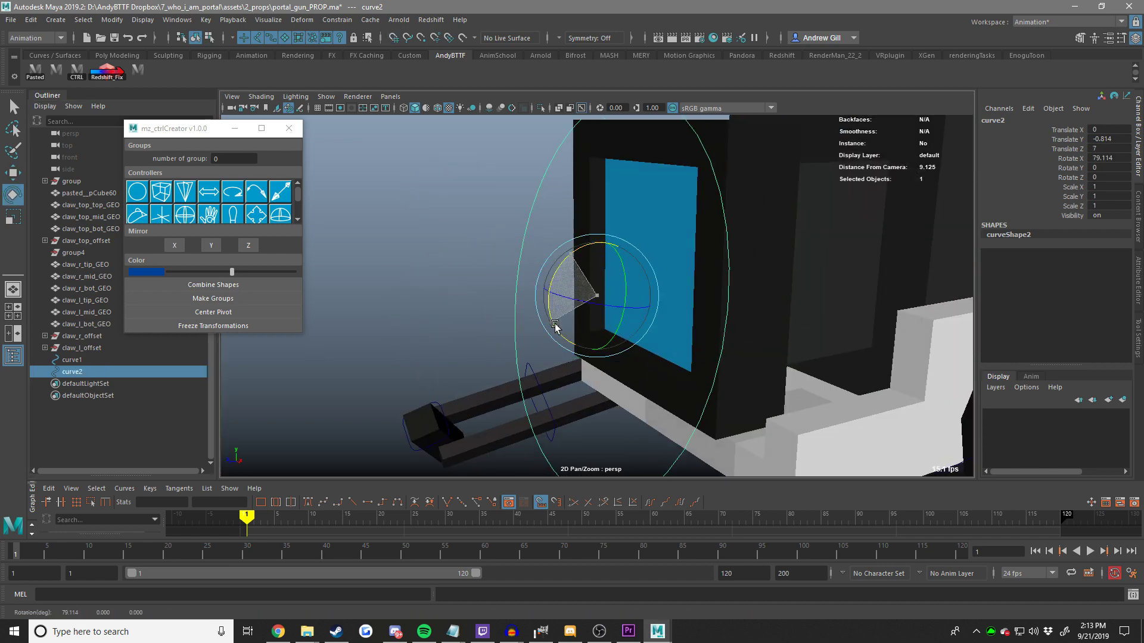
pyautogui.press('Return')
pyautogui.scroll(-3, 539, 279)
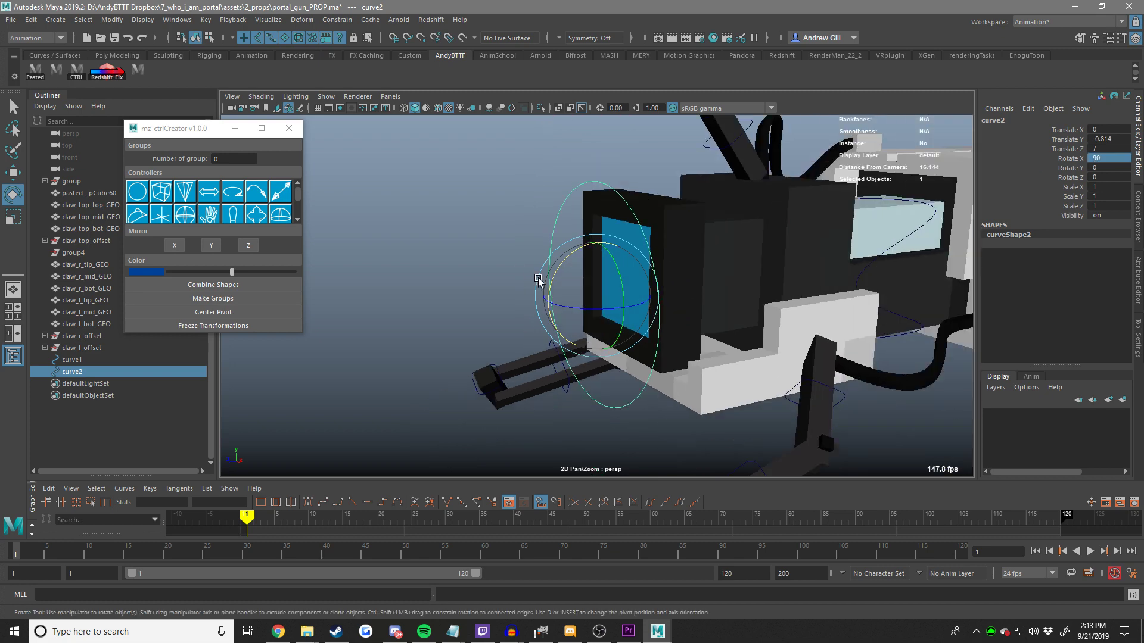
# Align curve2 vertically with the gun's front at Translate Y of about -0.429 and scale its X and Z to 0.5.
pyautogui.press('w')
pyautogui.keyDown('alt'); pyautogui.moveTo(539, 278); pyautogui.dragTo(615, 252); pyautogui.keyUp('alt')
pyautogui.press('v')
pyautogui.keyDown('alt'); pyautogui.moveTo(494, 276); pyautogui.dragTo(544, 283); pyautogui.keyUp('alt')
pyautogui.press('v')
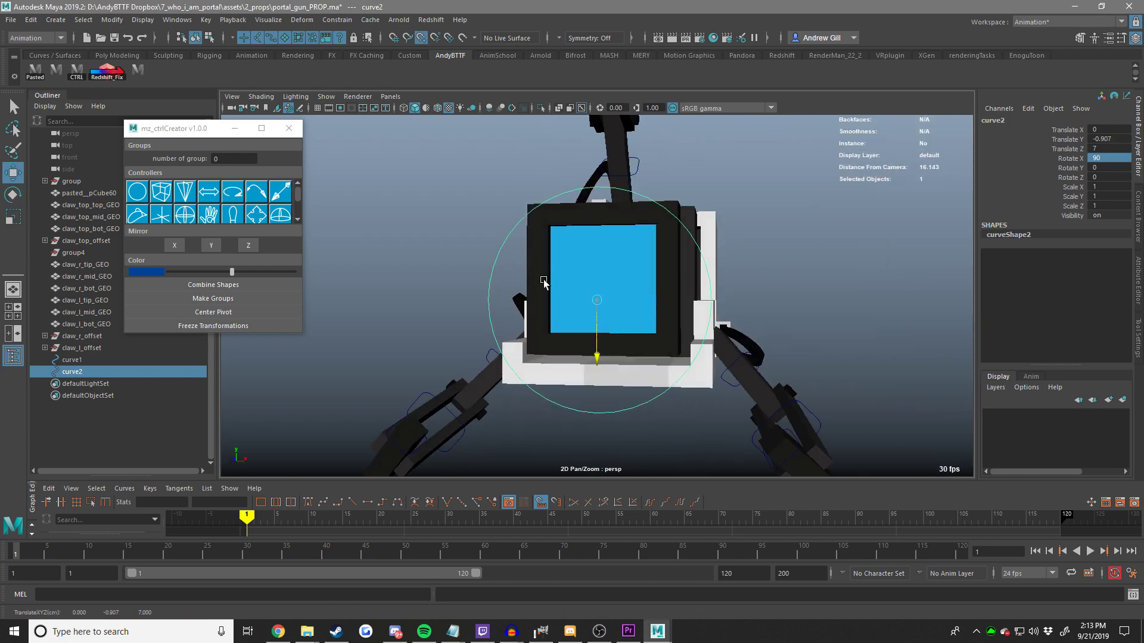
pyautogui.moveTo(543, 284); pyautogui.dragTo(553, 279, button='middle')
pyautogui.keyDown('alt'); pyautogui.moveTo(569, 278); pyautogui.dragTo(586, 282); pyautogui.keyUp('alt')
pyautogui.press('r')
pyautogui.moveTo(636, 317); pyautogui.dragTo(516, 256)
# Scale selected control vertices of curve2 outward to turn the circle into a squarer outline around the gun's front.
pyautogui.moveTo(551, 223); pyautogui.dragTo(524, 224, button='right')
pyautogui.keyDown('alt'); pyautogui.moveTo(575, 227); pyautogui.dragTo(641, 230); pyautogui.keyUp('alt')
pyautogui.moveTo(627, 231); pyautogui.dragTo(593, 250)
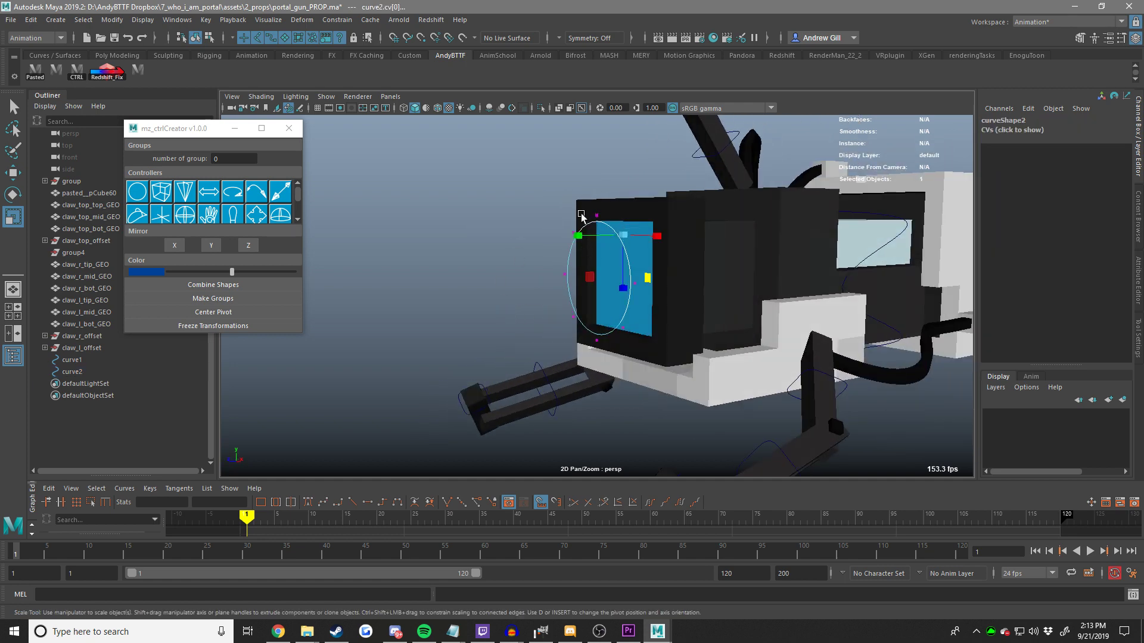
pyautogui.keyDown('alt'); pyautogui.moveTo(617, 344); pyautogui.dragTo(693, 356); pyautogui.keyUp('alt')
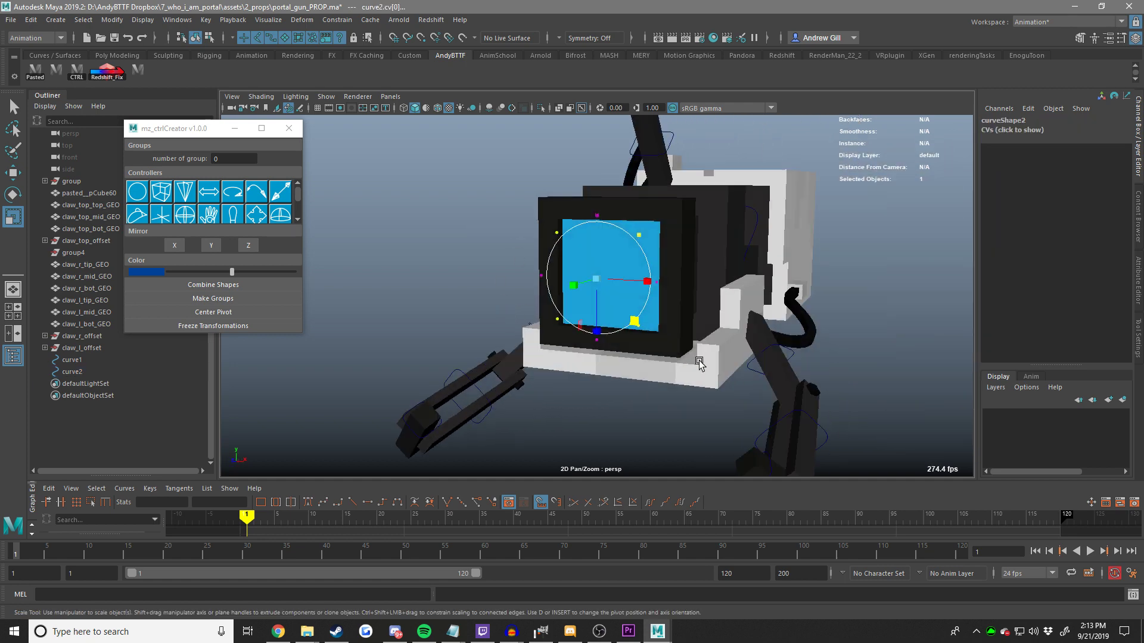
pyautogui.moveTo(696, 356); pyautogui.dragTo(742, 354, button='middle')
pyautogui.keyDown('alt'); pyautogui.moveTo(757, 347); pyautogui.dragTo(780, 339); pyautogui.keyUp('alt')
pyautogui.moveTo(781, 339); pyautogui.dragTo(841, 325, button='middle')
pyautogui.keyDown('alt'); pyautogui.moveTo(841, 324); pyautogui.dragTo(698, 334); pyautogui.keyUp('alt')
pyautogui.moveTo(698, 334); pyautogui.dragTo(693, 334, button='middle')
pyautogui.click(491, 324)
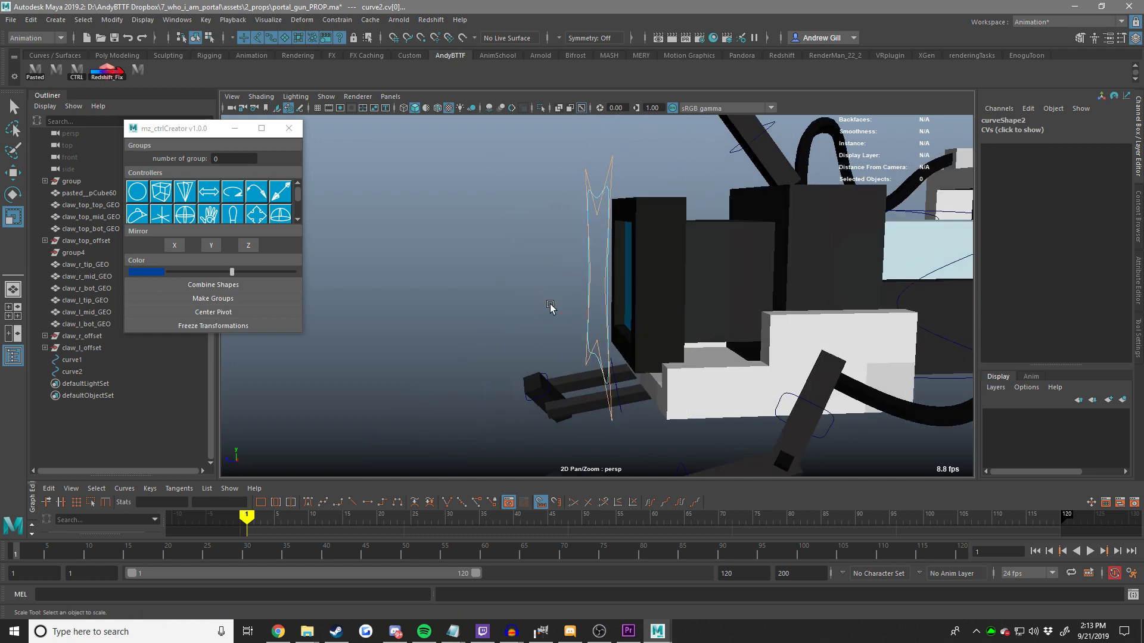
# Move the middle control vertices of curve2 forward, away from the gun, to bow its outline.
pyautogui.scroll(-3, 554, 306)
pyautogui.press('F8')
pyautogui.press('F8')
pyautogui.keyDown('alt'); pyautogui.moveTo(577, 222); pyautogui.dragTo(562, 350); pyautogui.keyUp('alt')
pyautogui.press('w')
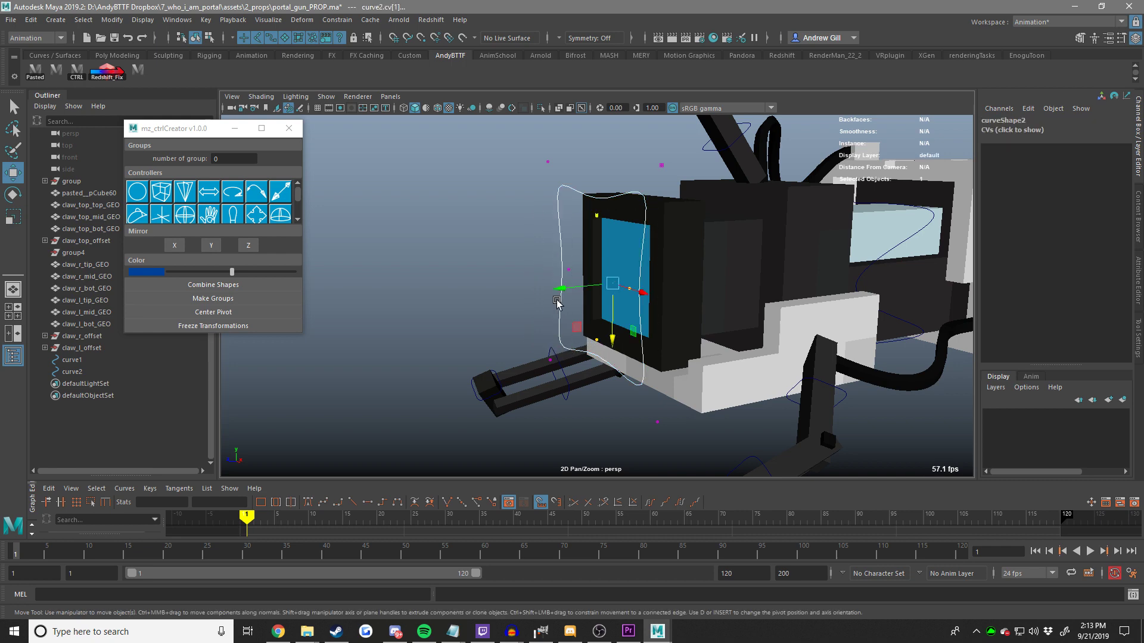
pyautogui.keyDown('shift'); pyautogui.moveTo(551, 284); pyautogui.dragTo(551, 285); pyautogui.keyUp('shift')
pyautogui.moveTo(547, 284); pyautogui.dragTo(648, 313)
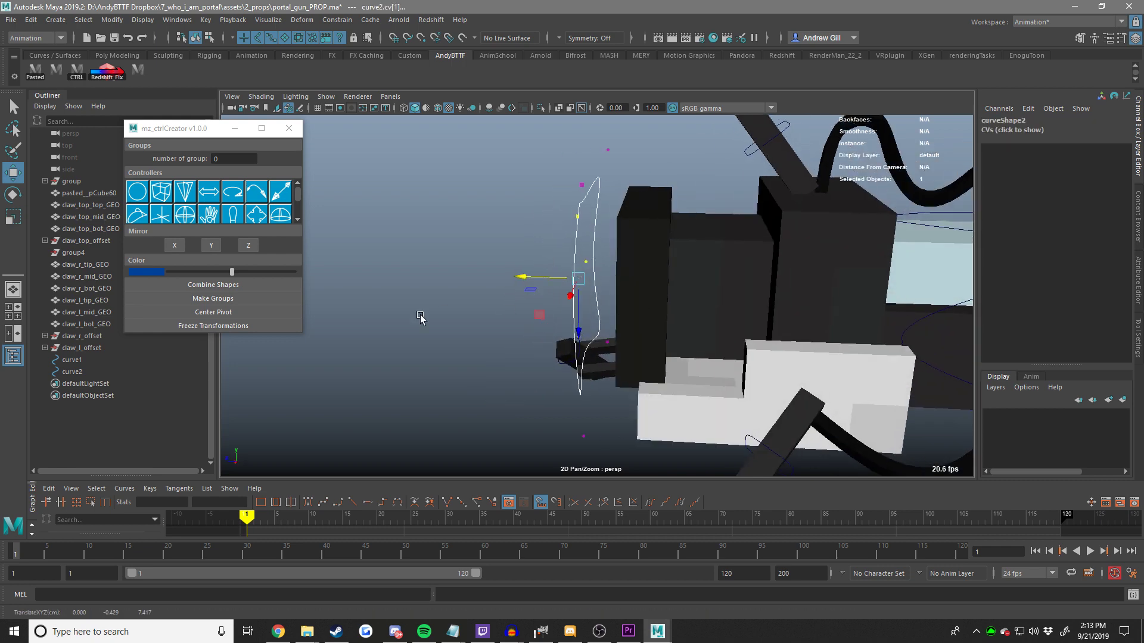
# Examine the bent outline of curve2 from the side, switching between component and object mode.
pyautogui.press('F8')
pyautogui.click(502, 261)
pyautogui.keyDown('alt'); pyautogui.moveTo(502, 261); pyautogui.dragTo(530, 245); pyautogui.keyUp('alt')
pyautogui.scroll(-5, 531, 245)
pyautogui.click(590, 269)
pyautogui.scroll(4, 638, 289)
pyautogui.press('F8')
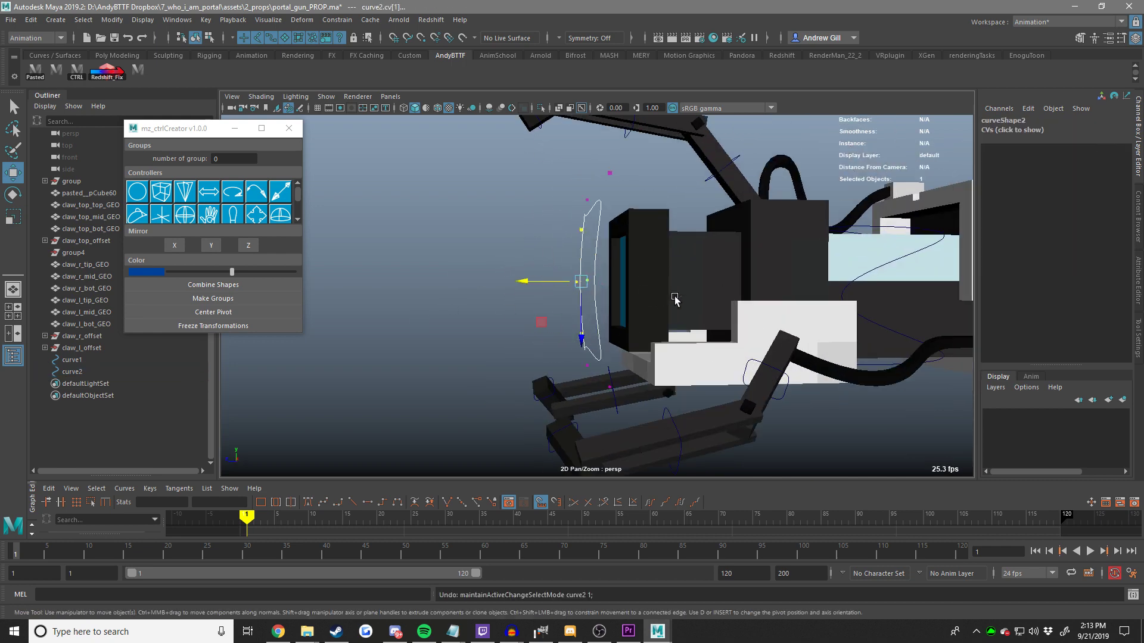
pyautogui.press('F8')
pyautogui.click(461, 356)
pyautogui.click(595, 314)
pyautogui.keyDown('alt'); pyautogui.moveTo(659, 300); pyautogui.dragTo(646, 299); pyautogui.keyUp('alt')
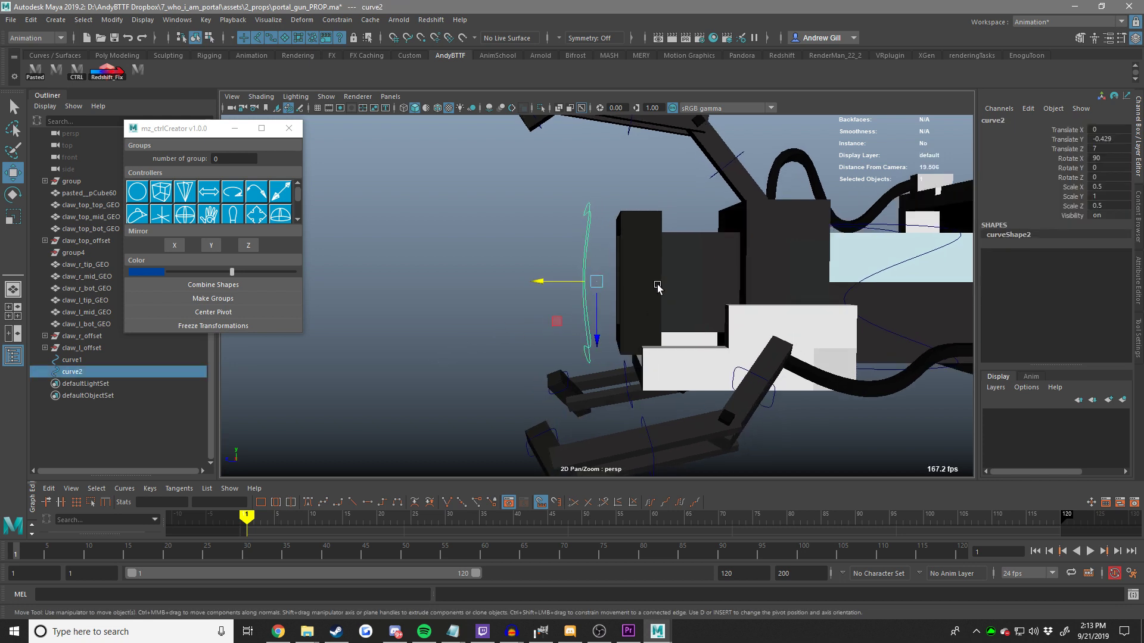
# Readjust the middle control vertices of curve2 along the gun's length to even out its bend.
pyautogui.press('F8')
pyautogui.keyDown('alt'); pyautogui.moveTo(564, 245); pyautogui.dragTo(660, 245); pyautogui.keyUp('alt')
pyautogui.hotkey('ctrl', 'z')
pyautogui.keyDown('shift'); pyautogui.moveTo(584, 340); pyautogui.dragTo(555, 322); pyautogui.keyUp('shift')
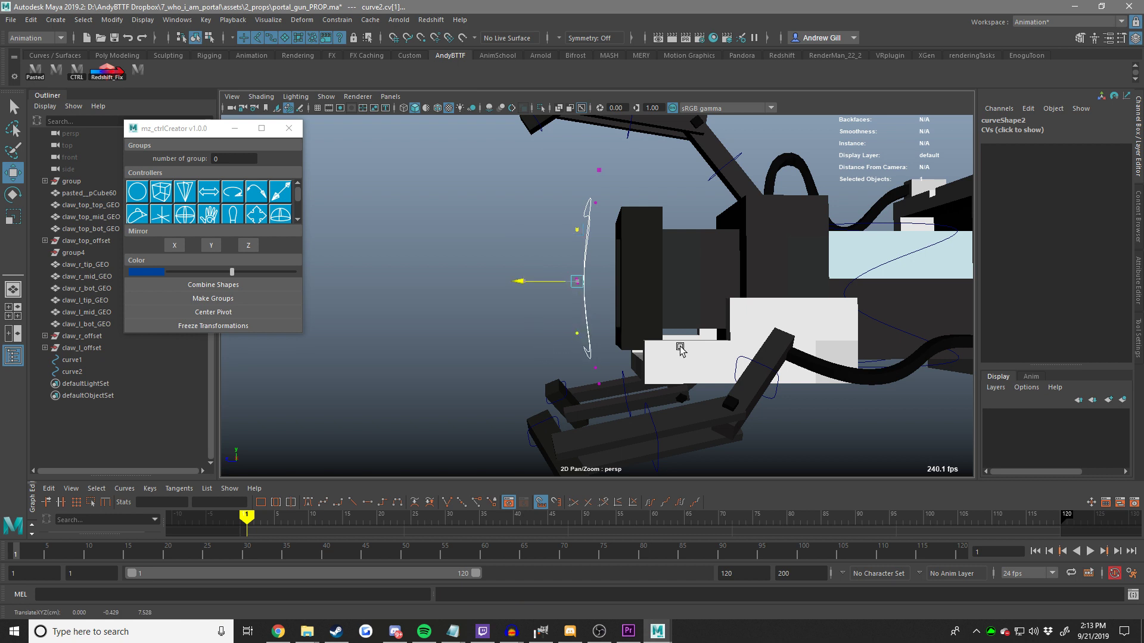
pyautogui.keyDown('alt'); pyautogui.moveTo(632, 364); pyautogui.dragTo(626, 365); pyautogui.keyUp('alt')
pyautogui.moveTo(617, 374); pyautogui.dragTo(608, 378, button='middle')
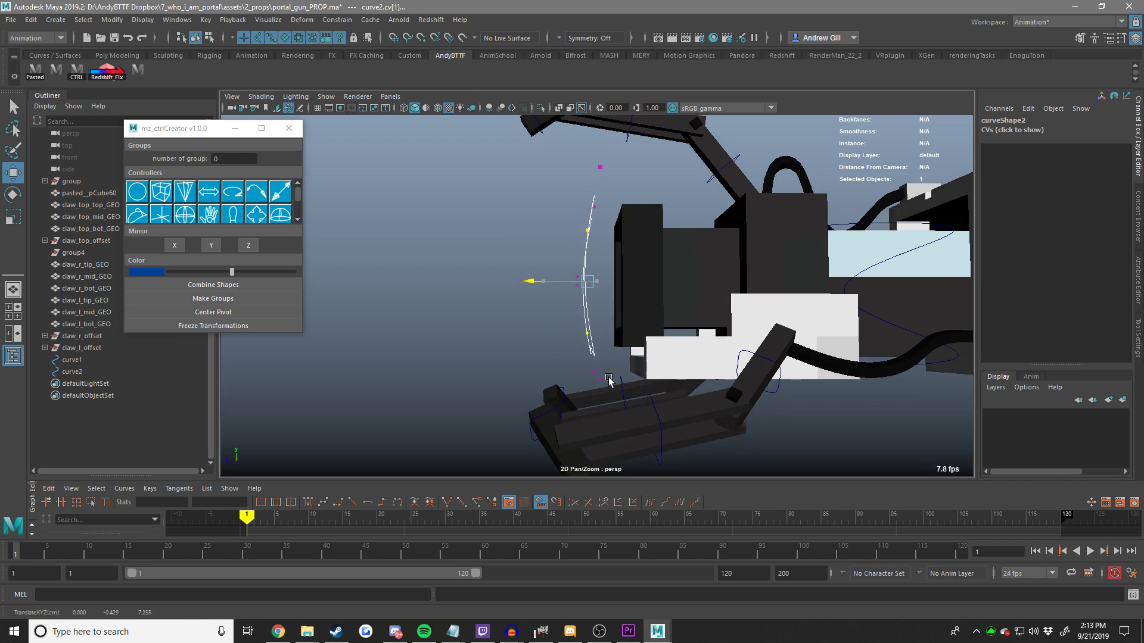
pyautogui.keyDown('alt'); pyautogui.moveTo(612, 378); pyautogui.dragTo(608, 382); pyautogui.keyUp('alt')
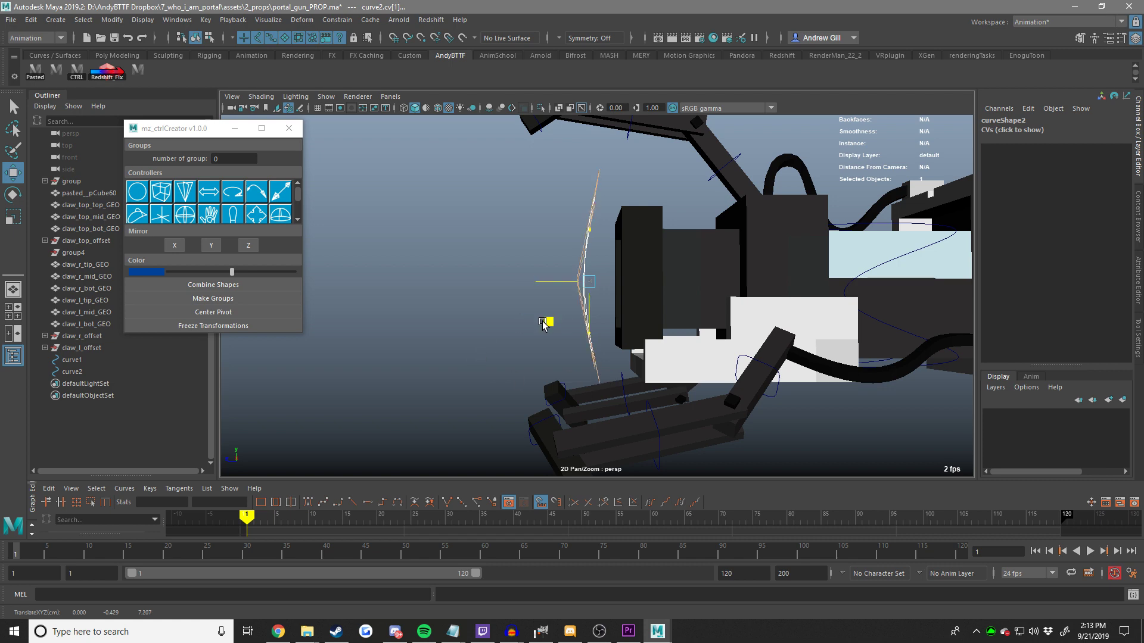
pyautogui.scroll(-2, 540, 326)
pyautogui.click(495, 345)
pyautogui.moveTo(495, 345)
pyautogui.keyDown('alt'); pyautogui.mouseDown()
pyautogui.moveTo(776, 340)
pyautogui.moveTo(739, 357)
pyautogui.moveTo(492, 352)
pyautogui.mouseUp(); pyautogui.keyUp('alt')
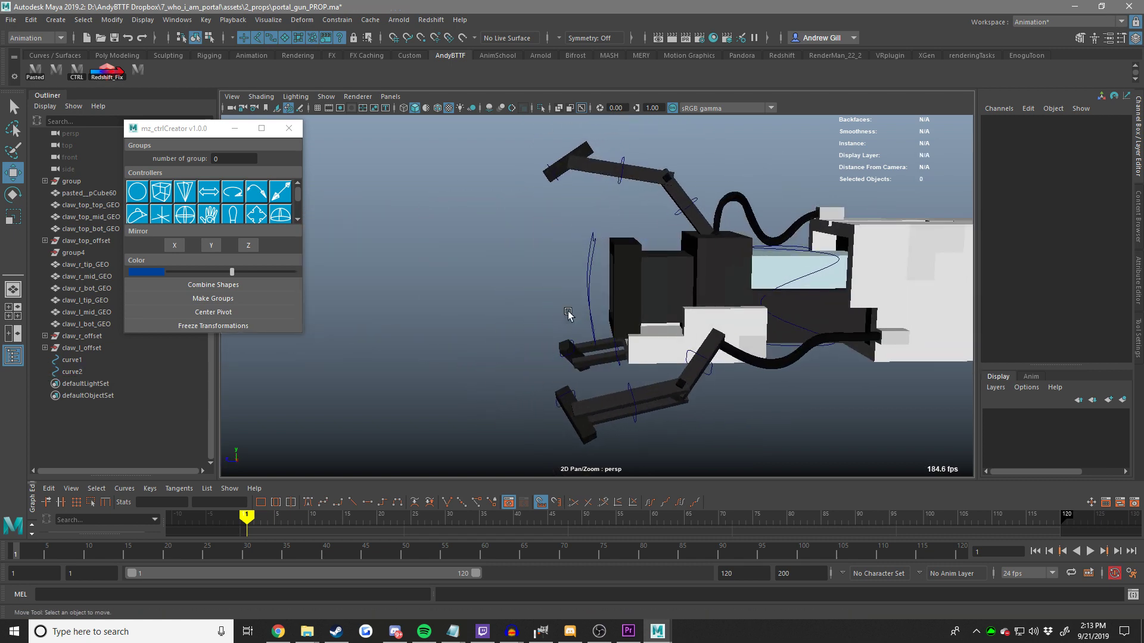
# Move curve2 slightly closer to the gun's front, to a Translate Z of about 6.918.
pyautogui.click(589, 306)
pyautogui.keyDown('alt'); pyautogui.moveTo(540, 310); pyautogui.dragTo(572, 319); pyautogui.keyUp('alt')
pyautogui.click(513, 274)
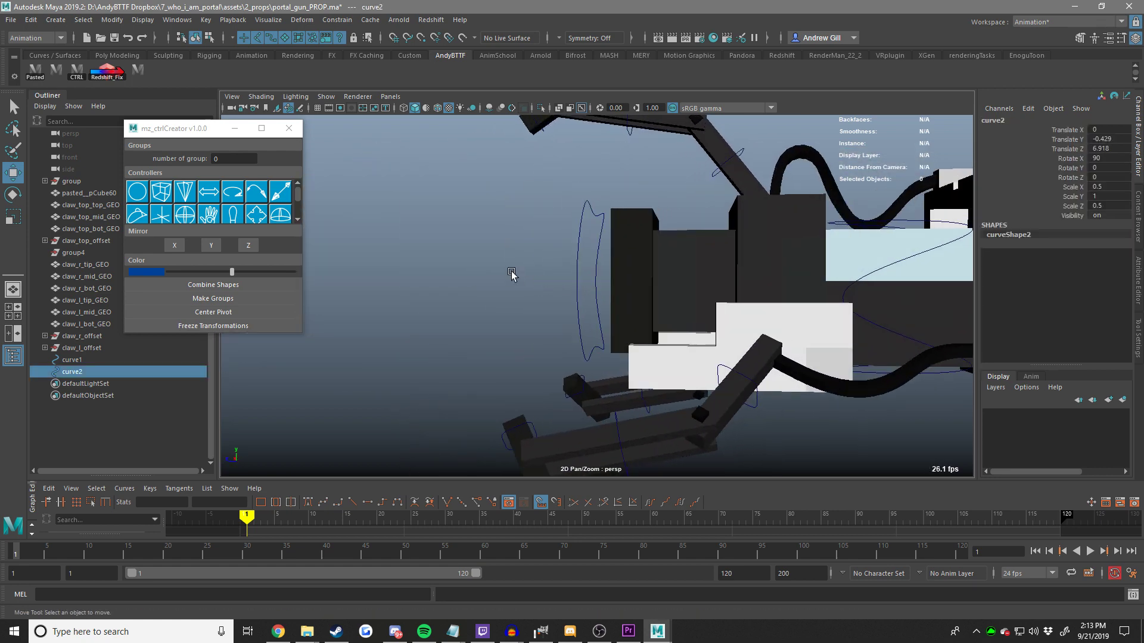
pyautogui.scroll(-3, 592, 296)
pyautogui.click(600, 274)
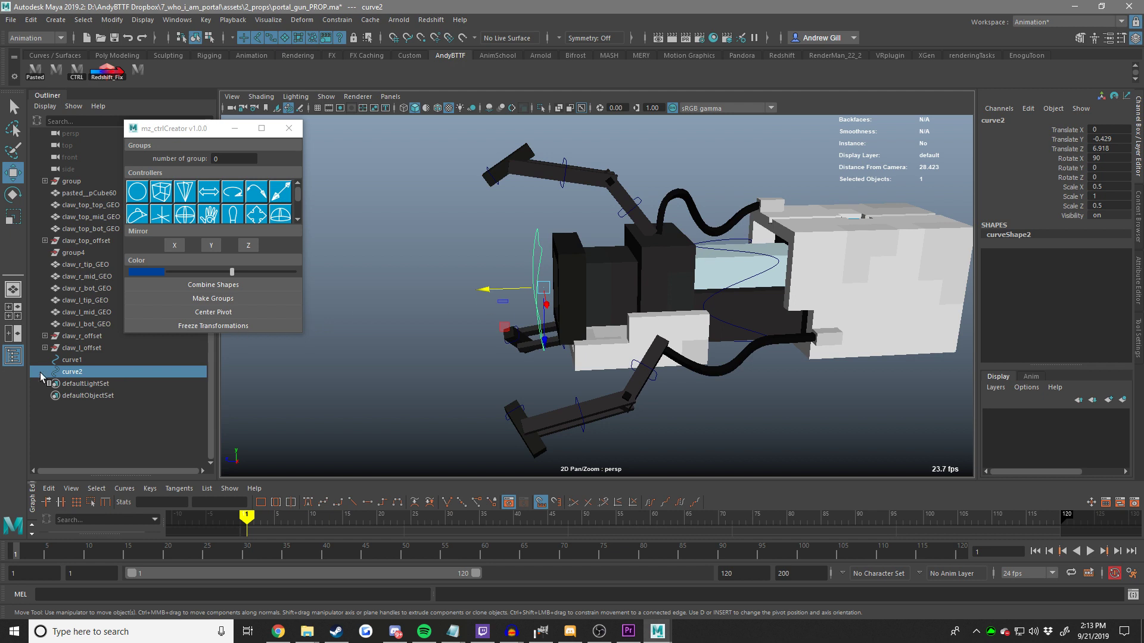
# Freeze all transformations of curve1 and curve2.
pyautogui.keyDown('shift'); pyautogui.click(72, 360); pyautogui.keyUp('shift')
pyautogui.rightClick(1066, 187)
pyautogui.moveTo(1049, 398)
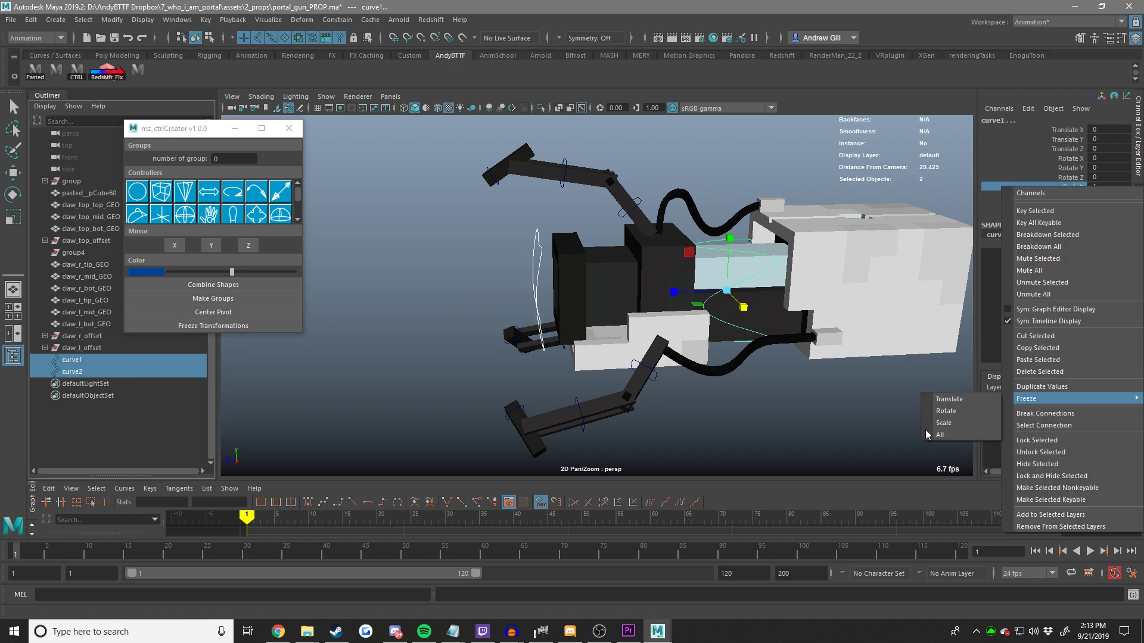
pyautogui.click(939, 435)
pyautogui.press('w')
# Parent curveShape2 under curve1 with the MEL command parent -r -s and delete the leftover curve2 transform.
pyautogui.click(113, 372)
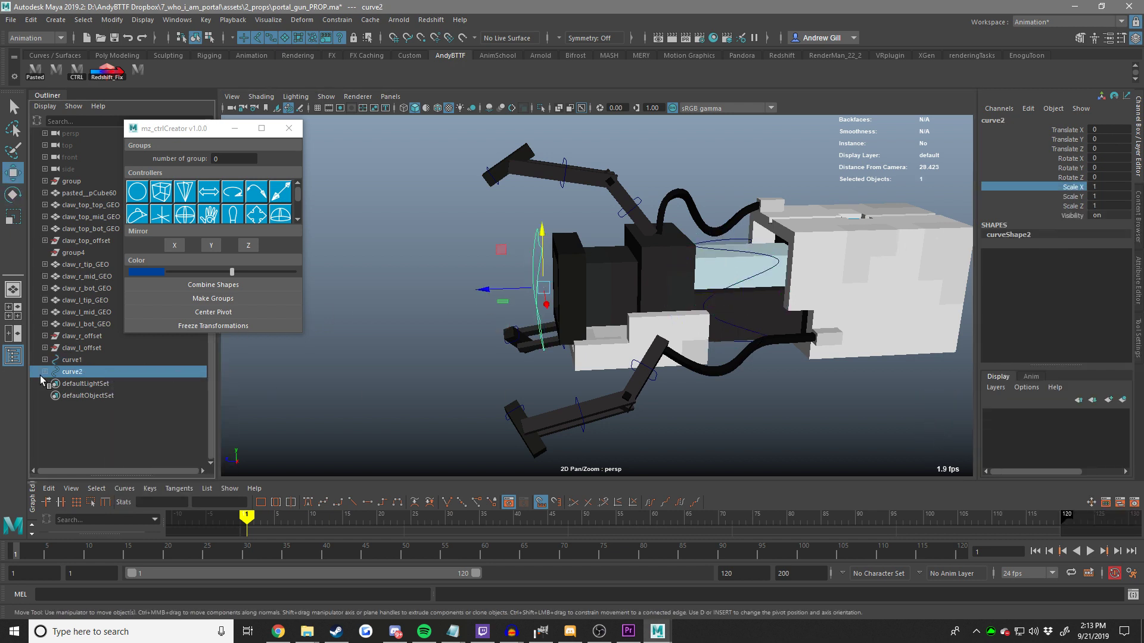
pyautogui.click(44, 372)
pyautogui.click(88, 384)
pyautogui.keyDown('ctrl'); pyautogui.click(72, 360); pyautogui.keyUp('ctrl')
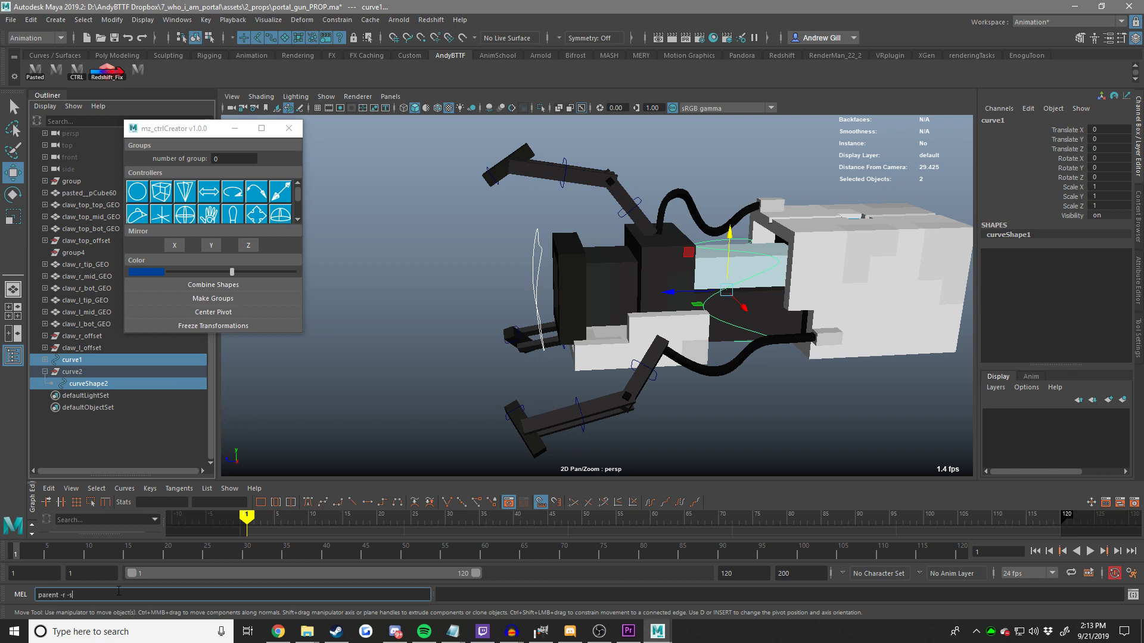
pyautogui.click(119, 595)
pyautogui.write('parent -r -s')
pyautogui.press('Return')
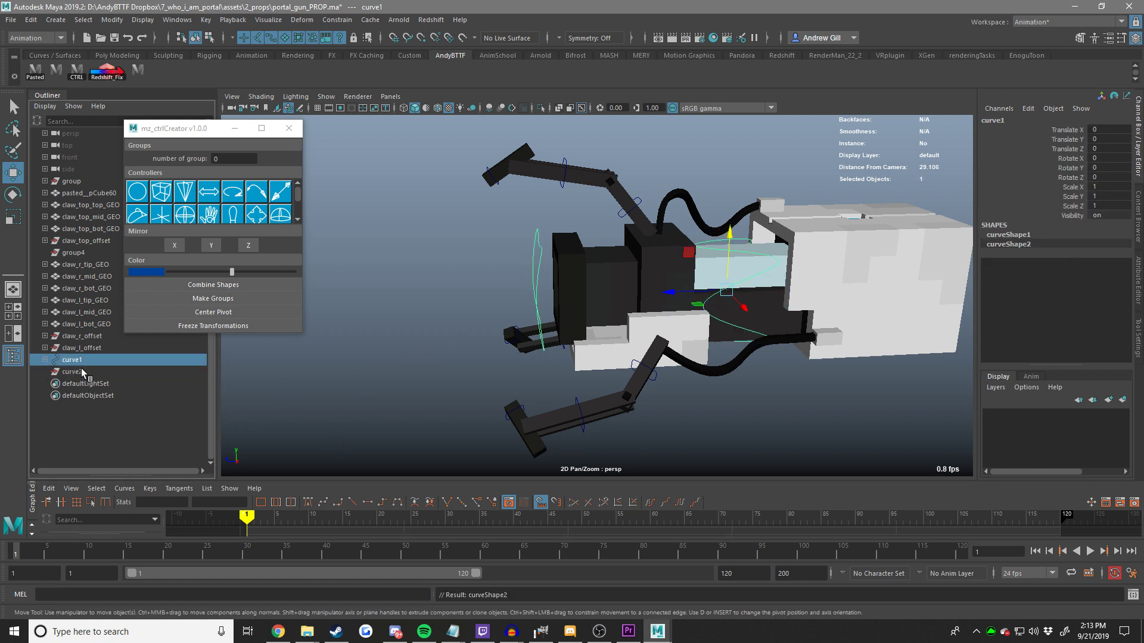
pyautogui.click(81, 369)
pyautogui.press('Delete')
# Test-move the combined curve1 control and undo the moves.
pyautogui.click(84, 362)
pyautogui.moveTo(727, 206); pyautogui.dragTo(726, 207)
pyautogui.hotkey('ctrl', 'z')
pyautogui.keyDown('alt'); pyautogui.moveTo(715, 262); pyautogui.dragTo(585, 307); pyautogui.keyUp('alt')
pyautogui.press('d')
pyautogui.press('d')
pyautogui.hotkey('ctrl', 'z')
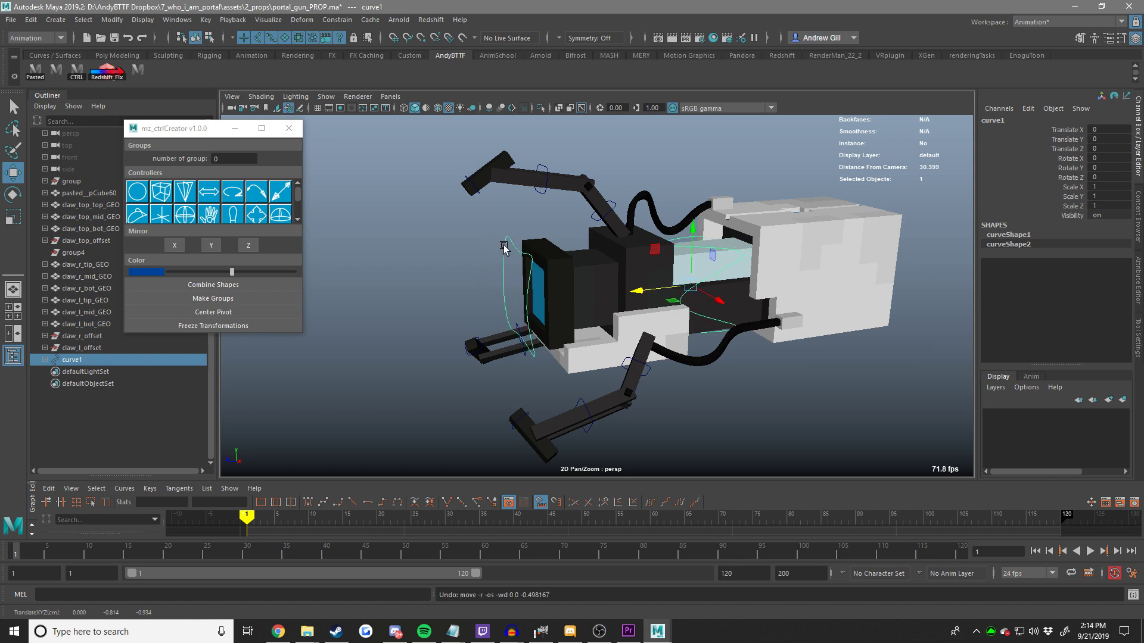
# Check that curve1 can be selected through its front outline, viewing the control around the gun.
pyautogui.click(508, 244)
pyautogui.click(505, 244)
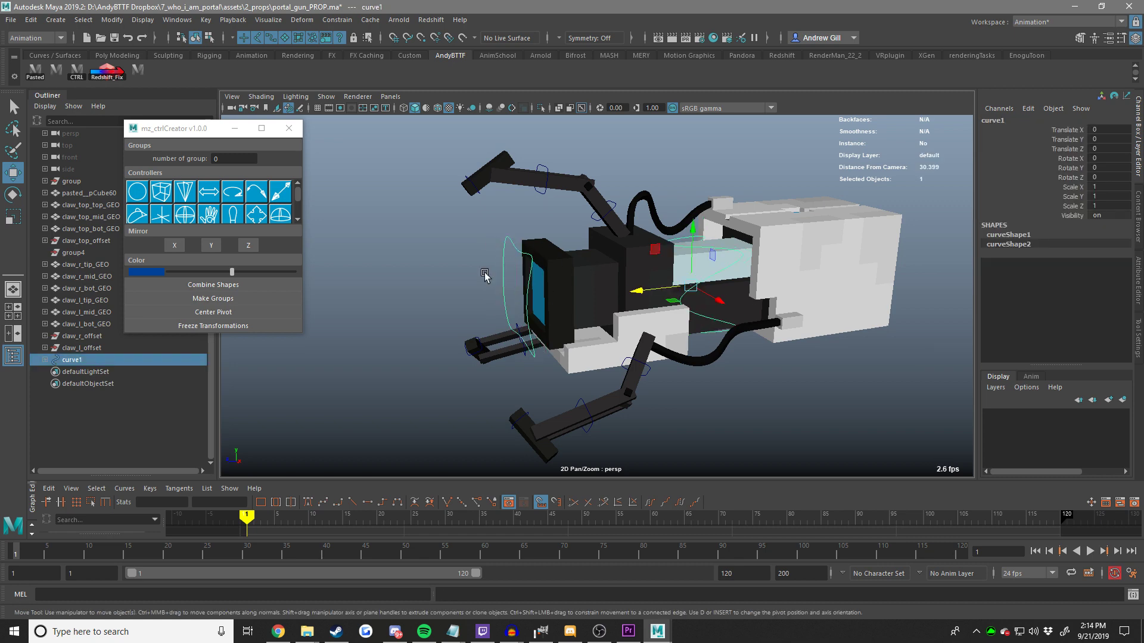
pyautogui.scroll(3, 455, 286)
pyautogui.click(455, 286)
pyautogui.scroll(-3, 454, 286)
pyautogui.keyDown('alt'); pyautogui.moveTo(455, 286); pyautogui.dragTo(546, 277); pyautogui.keyUp('alt')
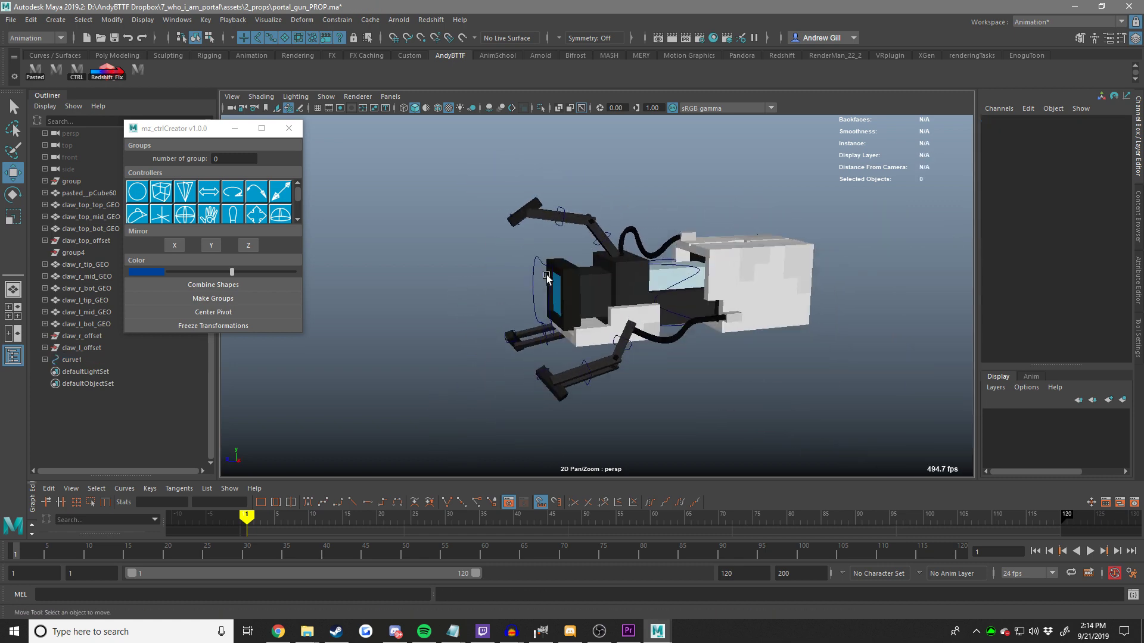
pyautogui.scroll(3, 547, 275)
pyautogui.click(529, 319)
pyautogui.moveTo(583, 335); pyautogui.dragTo(584, 336, button='middle')
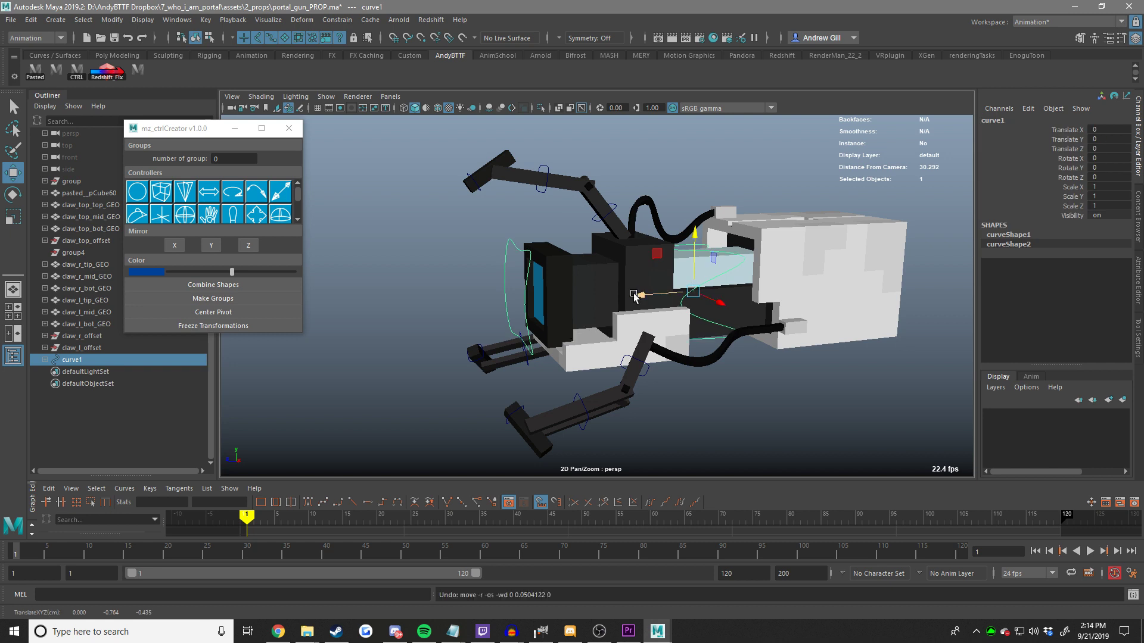
# Try sliding curve1 backward along the gun's length and undo the moves.
pyautogui.moveTo(634, 294)
pyautogui.mouseDown()
pyautogui.moveTo(670, 293)
pyautogui.moveTo(595, 299)
pyautogui.moveTo(635, 296)
pyautogui.mouseUp()
pyautogui.keyDown('alt'); pyautogui.moveTo(635, 296); pyautogui.dragTo(504, 358); pyautogui.keyUp('alt')
pyautogui.moveTo(504, 359); pyautogui.dragTo(522, 359, button='middle')
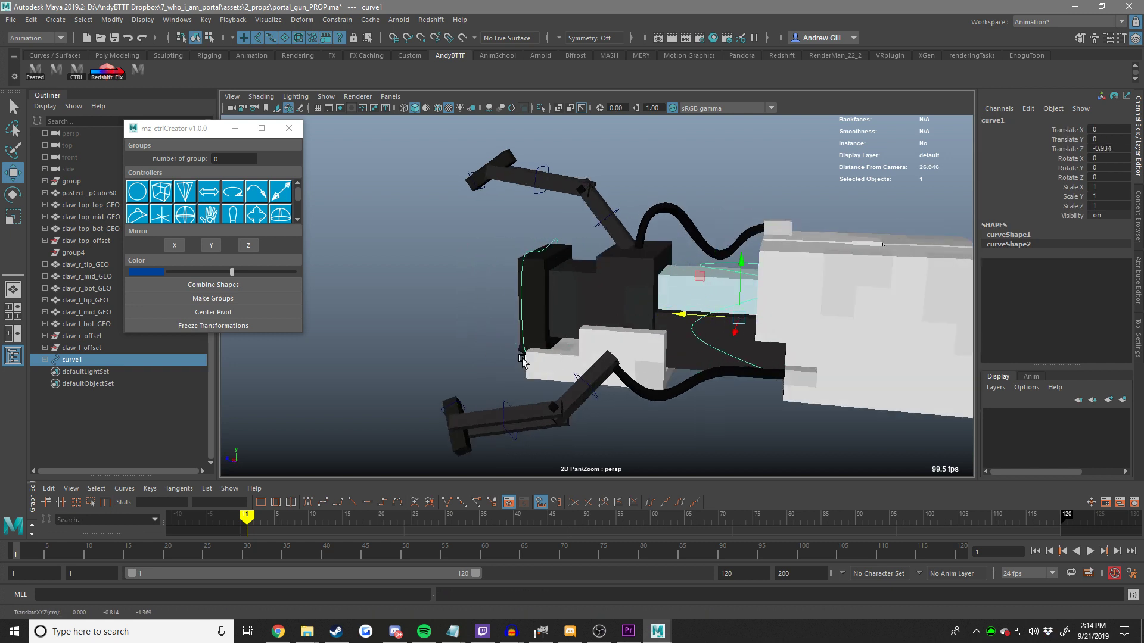
pyautogui.scroll(-2, 522, 361)
pyautogui.hotkey('ctrl', 'z')
pyautogui.hotkey('ctrl', 'z')
pyautogui.hotkey('ctrl', 'z')
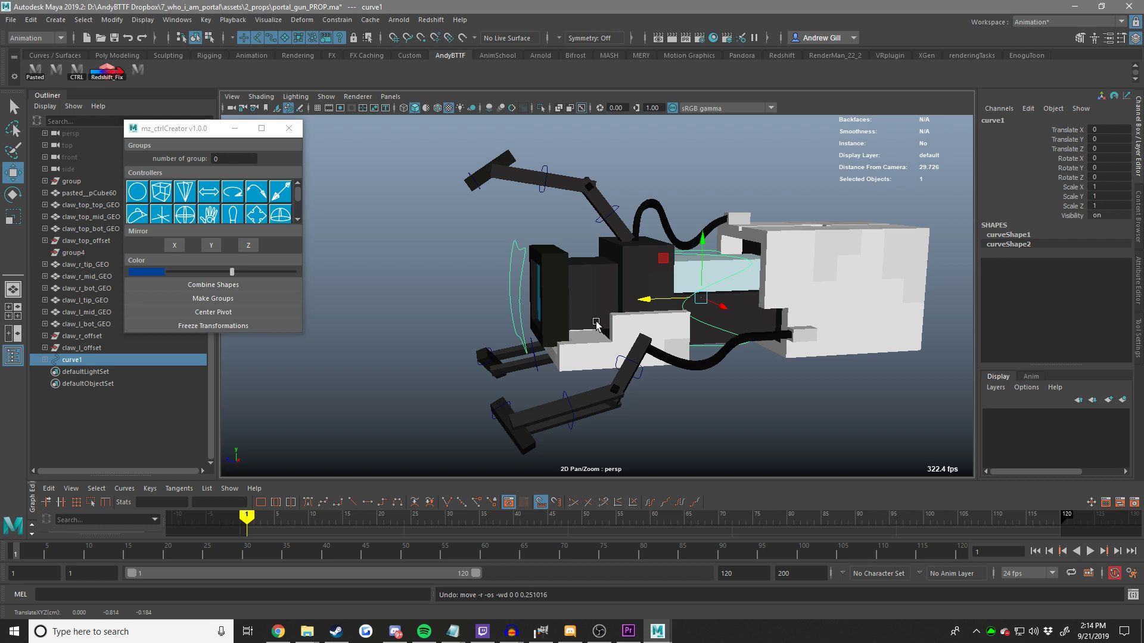
# Test pushing curve1 further back through the gun body, undoing each move.
pyautogui.moveTo(596, 322); pyautogui.dragTo(641, 331, button='middle')
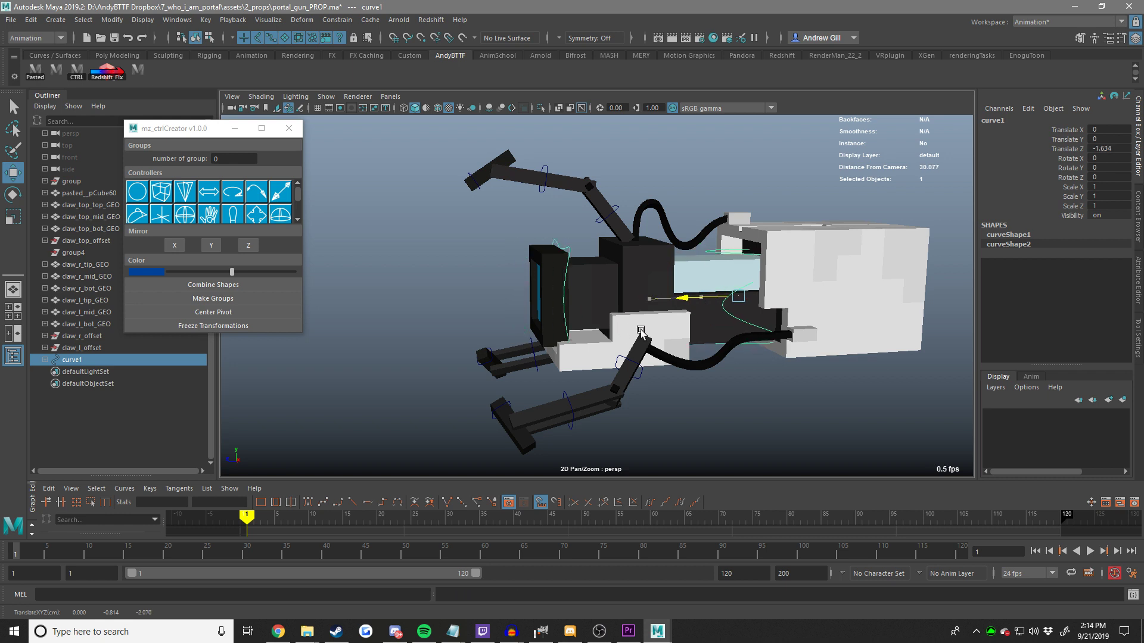
pyautogui.hotkey('ctrl', 'z')
pyautogui.keyDown('alt'); pyautogui.moveTo(641, 331); pyautogui.dragTo(623, 349); pyautogui.keyUp('alt')
pyautogui.moveTo(622, 348); pyautogui.dragTo(673, 334, button='middle')
pyautogui.hotkey('ctrl', 'z')
pyautogui.hotkey('ctrl', 'z')
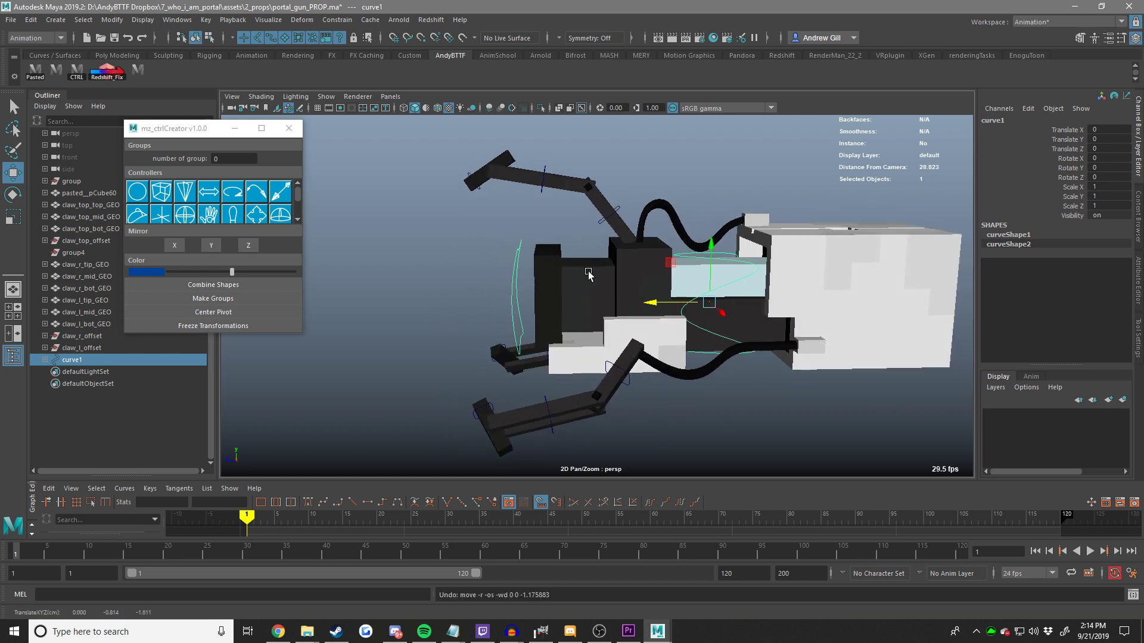
pyautogui.scroll(-2, 585, 308)
pyautogui.keyDown('alt'); pyautogui.moveTo(583, 307); pyautogui.dragTo(562, 384); pyautogui.keyUp('alt')
pyautogui.hotkey('ctrl', 'z')
# Create a circle control with mz_ctrlCreator for the hose at the gun's lower side, pasted__pCube77.
pyautogui.scroll(4, 560, 333)
pyautogui.click(570, 397)
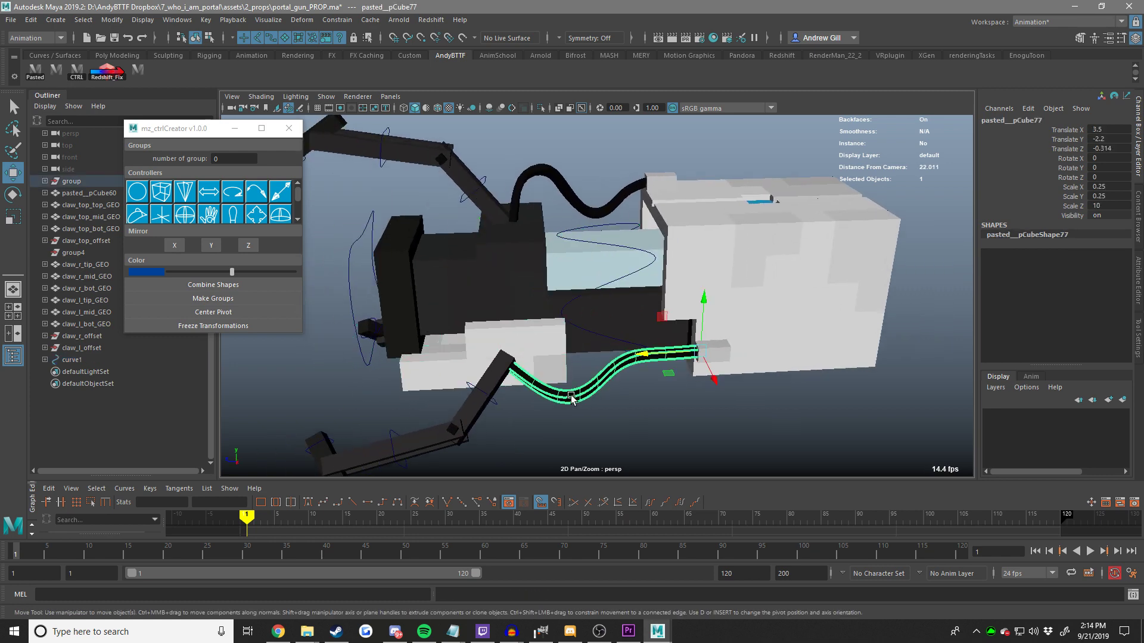
pyautogui.click(147, 199)
pyautogui.click(679, 394)
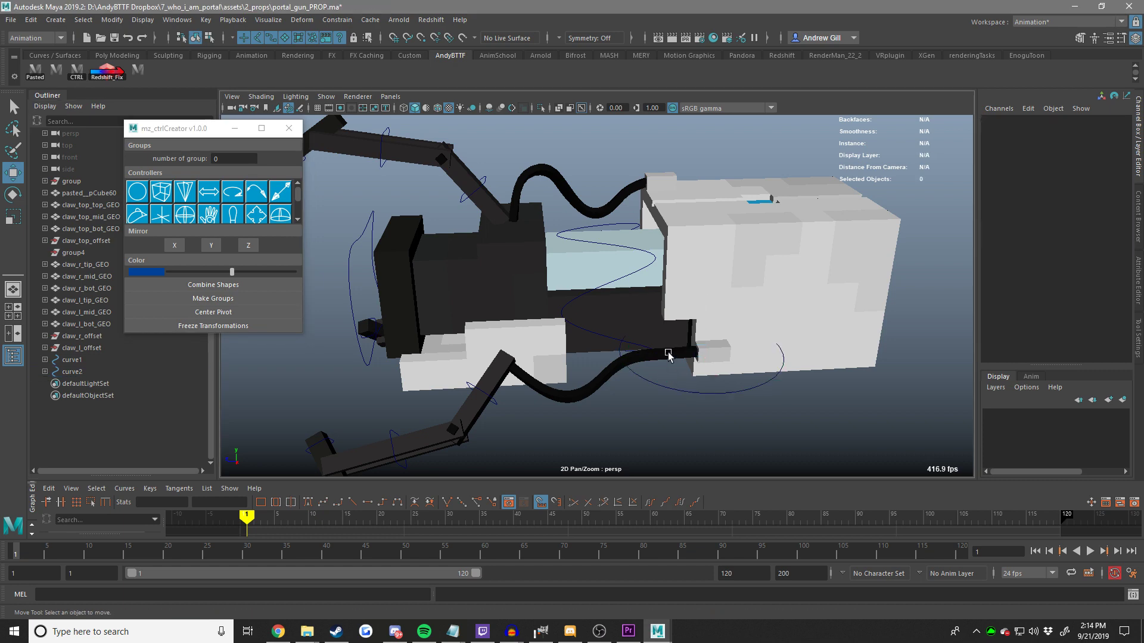
# Move the new curve2 onto the hose at about Translate X 3.077, Y -2.158 and Z -0.44.
pyautogui.scroll(3, 649, 408)
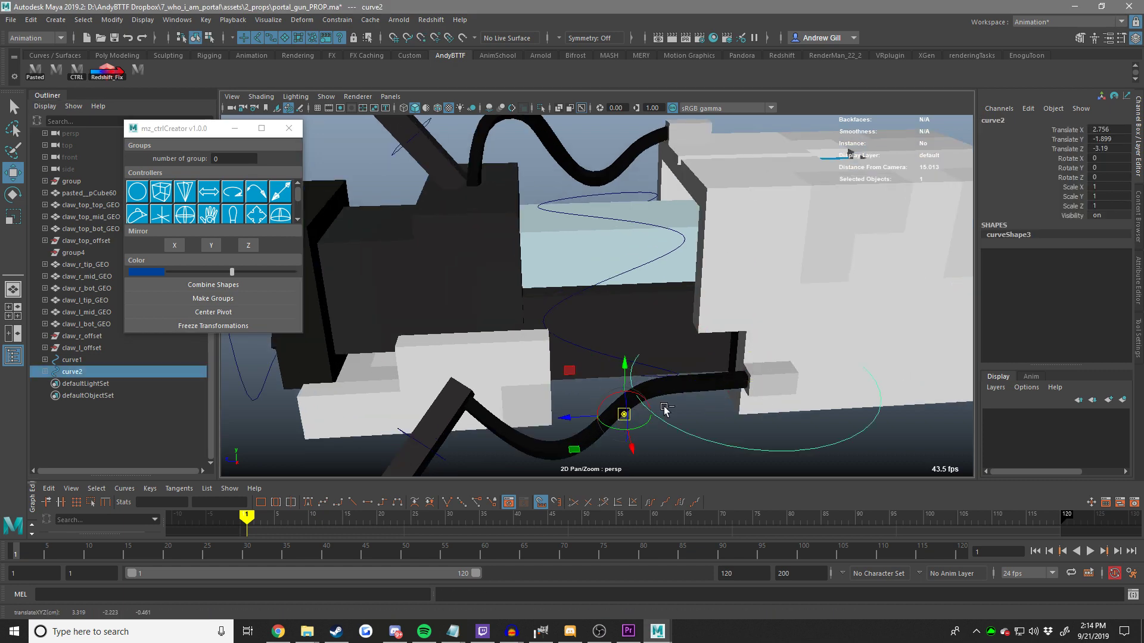
pyautogui.hotkey('ctrl', 'z')
pyautogui.moveTo(633, 409); pyautogui.dragTo(623, 405, button='middle')
pyautogui.press('f')
pyautogui.keyDown('alt'); pyautogui.moveTo(623, 405); pyautogui.dragTo(689, 385); pyautogui.keyUp('alt')
# Set curve2's Rotate X to 90 and scale it uniformly to about 0.175 to fit around the hose.
pyautogui.press('e')
pyautogui.moveTo(576, 258); pyautogui.dragTo(857, 270)
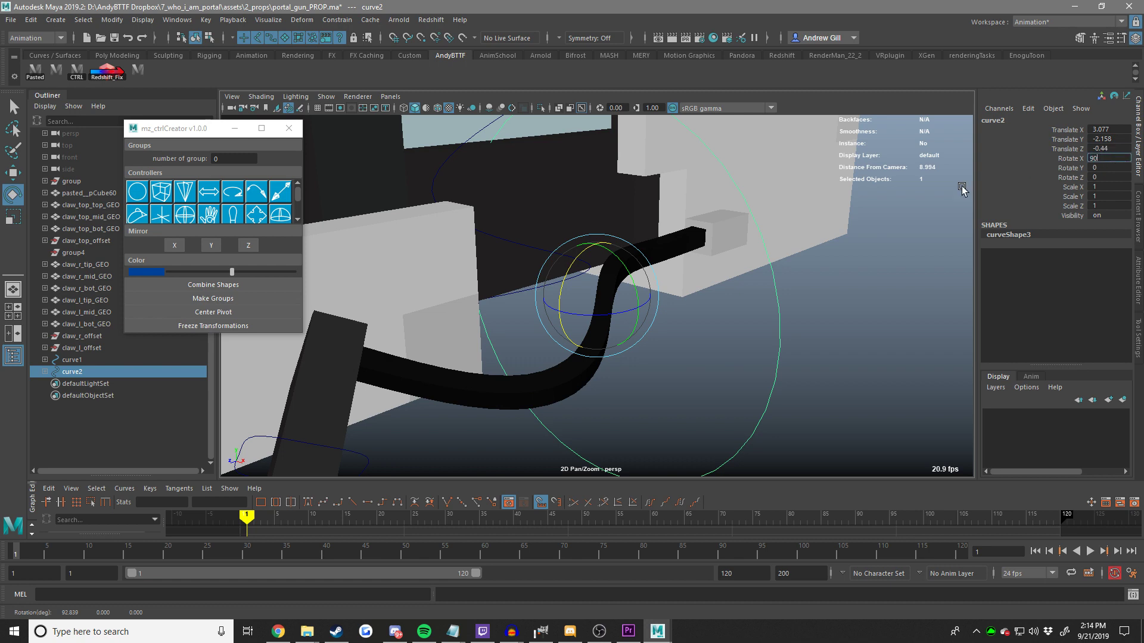
pyautogui.press('Return')
pyautogui.press('r')
pyautogui.moveTo(732, 299); pyautogui.dragTo(489, 264, button='middle')
pyautogui.press('w')
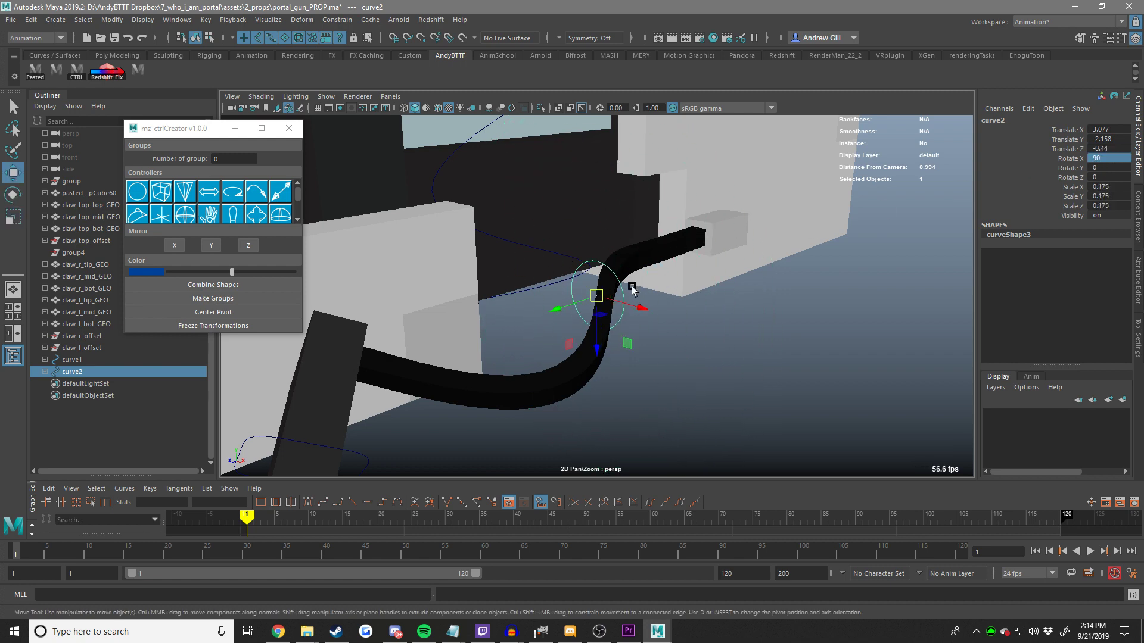
# Fine-position curve2 around the hose at about Translate X 3.307 and Y -2.088.
pyautogui.keyDown('alt'); pyautogui.moveTo(632, 287); pyautogui.dragTo(631, 333); pyautogui.keyUp('alt')
pyautogui.scroll(-3, 706, 356)
pyautogui.keyDown('alt'); pyautogui.moveTo(707, 356); pyautogui.dragTo(664, 299); pyautogui.keyUp('alt')
pyautogui.scroll(-3, 664, 299)
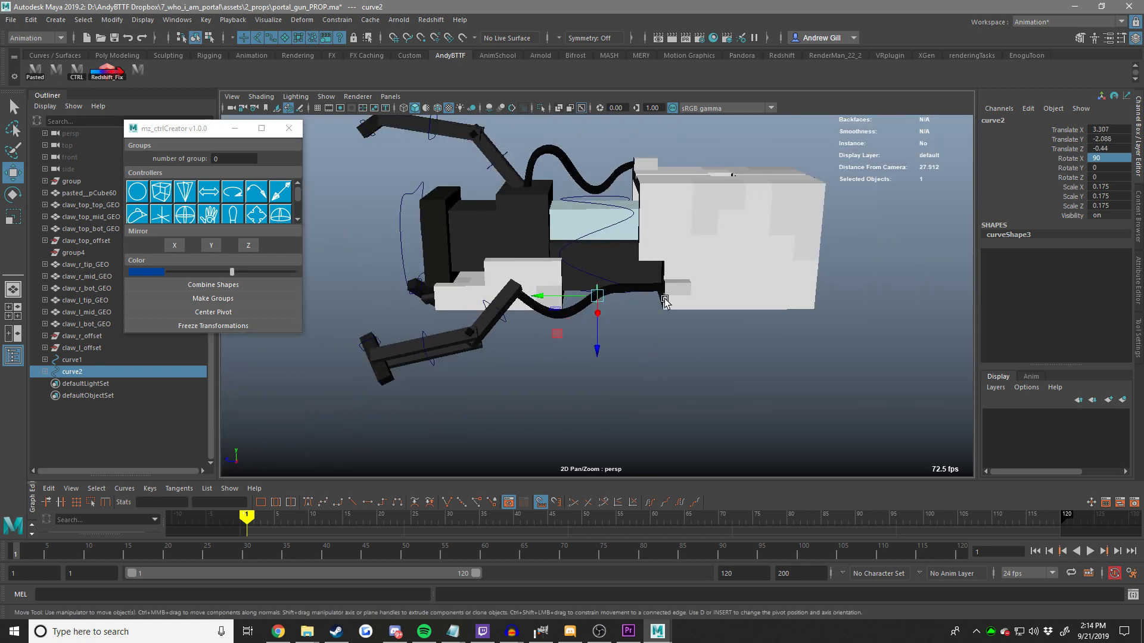
# Delete curve2, the circle control placed around the gun's lower hose.
pyautogui.keyDown('alt'); pyautogui.moveTo(665, 299); pyautogui.dragTo(677, 360, button='middle'); pyautogui.keyUp('alt')
pyautogui.moveTo(677, 360)
pyautogui.keyDown('alt'); pyautogui.mouseDown()
pyautogui.moveTo(697, 353)
pyautogui.moveTo(677, 359)
pyautogui.mouseUp(); pyautogui.keyUp('alt')
pyautogui.click(595, 243)
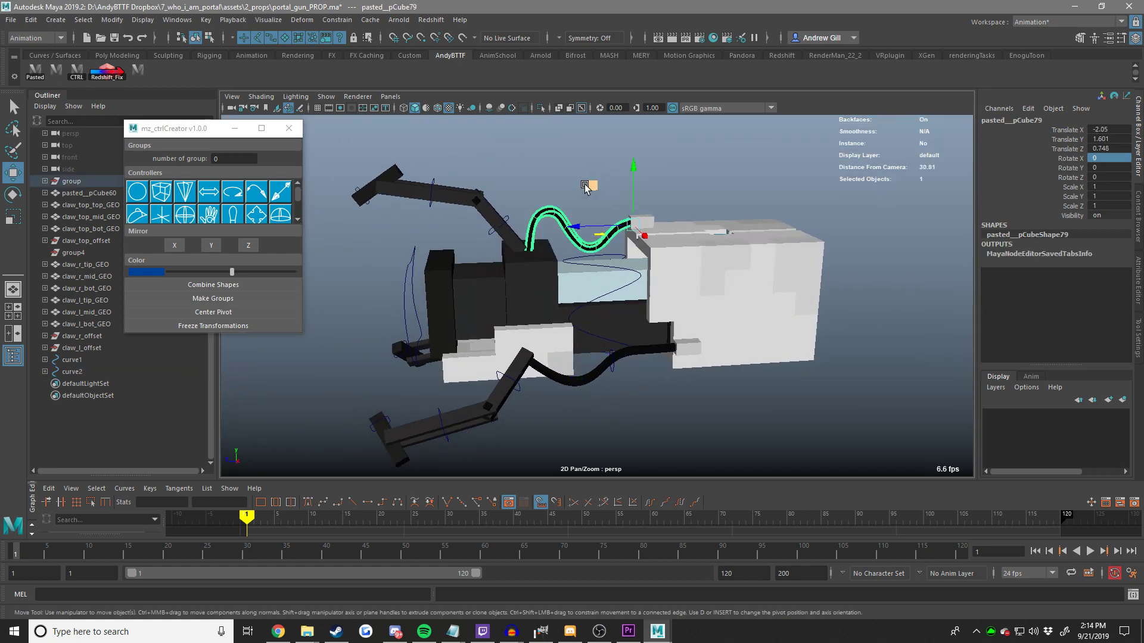
pyautogui.click(554, 195)
pyautogui.keyDown('alt'); pyautogui.moveTo(604, 277); pyautogui.dragTo(517, 288); pyautogui.keyUp('alt')
pyautogui.hotkey('ctrl', 'z')
pyautogui.hotkey('ctrl', 'z')
pyautogui.press('Delete')
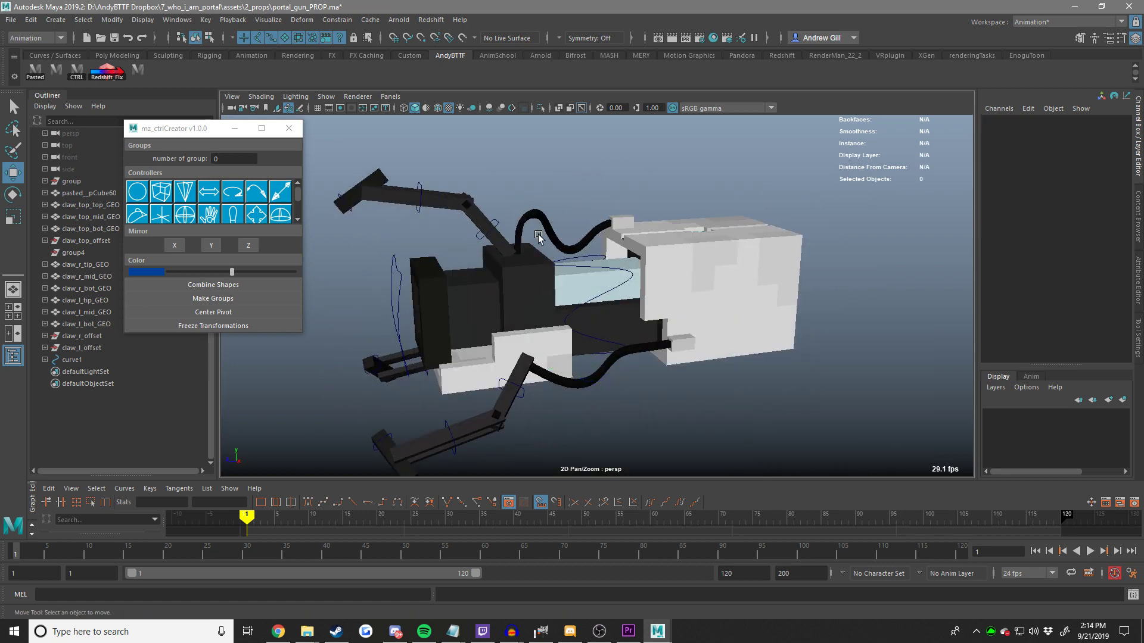
# Try moving an end face of the upper hose, pasted__pCube79, in face mode.
pyautogui.click(546, 238)
pyautogui.keyDown('alt'); pyautogui.moveTo(546, 237); pyautogui.dragTo(828, 257); pyautogui.keyUp('alt')
pyautogui.scroll(3, 692, 318)
pyautogui.keyDown('alt'); pyautogui.moveTo(692, 318); pyautogui.dragTo(477, 285); pyautogui.keyUp('alt')
pyautogui.hotkey('ctrl', 's')
pyautogui.keyDown('alt'); pyautogui.moveTo(630, 272); pyautogui.dragTo(568, 257); pyautogui.keyUp('alt')
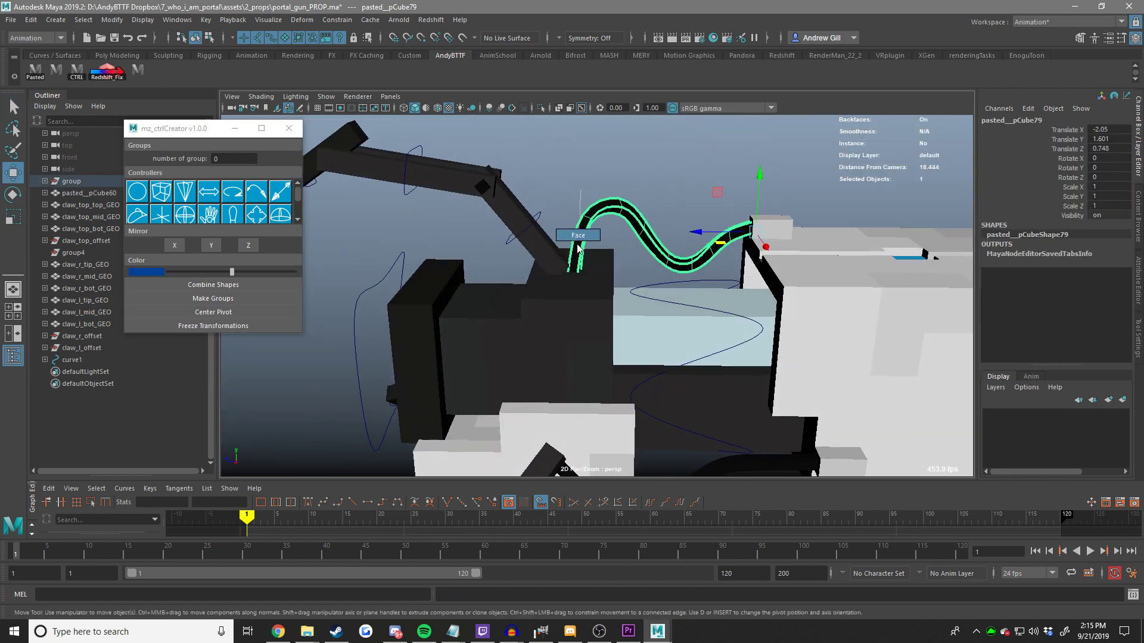
pyautogui.moveTo(578, 247); pyautogui.dragTo(577, 250, button='right')
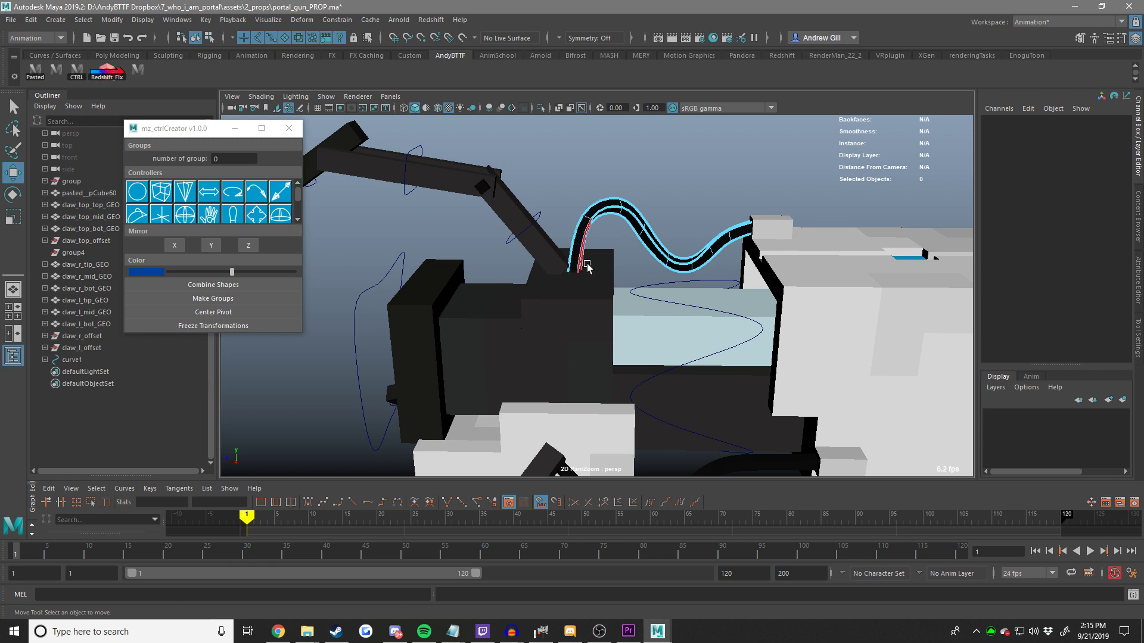
pyautogui.scroll(3, 586, 266)
pyautogui.click(573, 248)
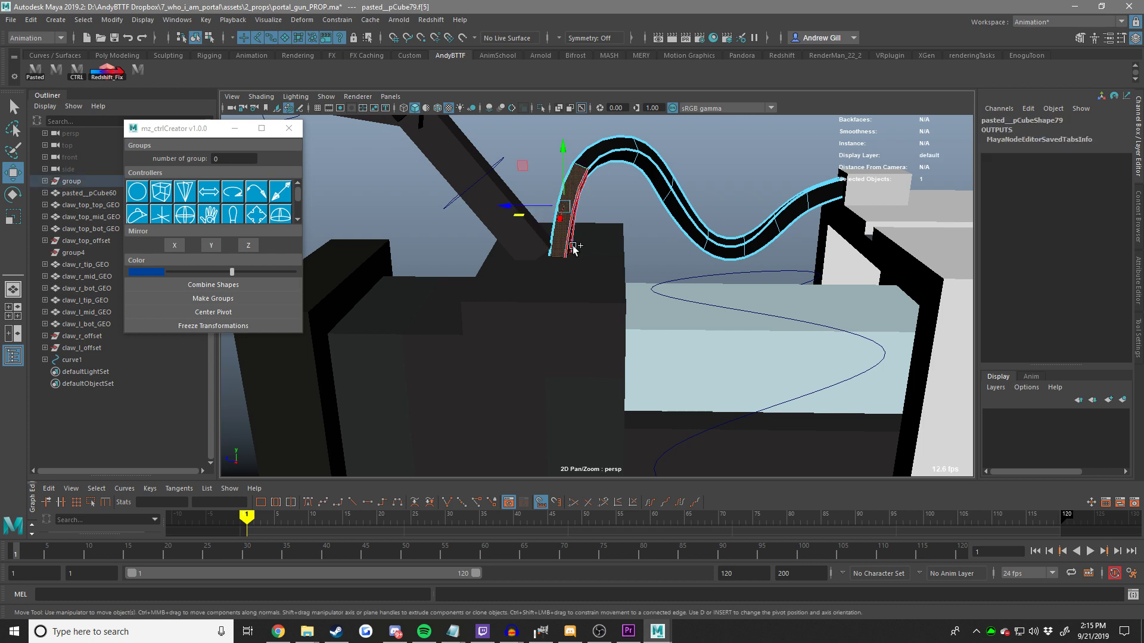
pyautogui.scroll(-3, 450, 248)
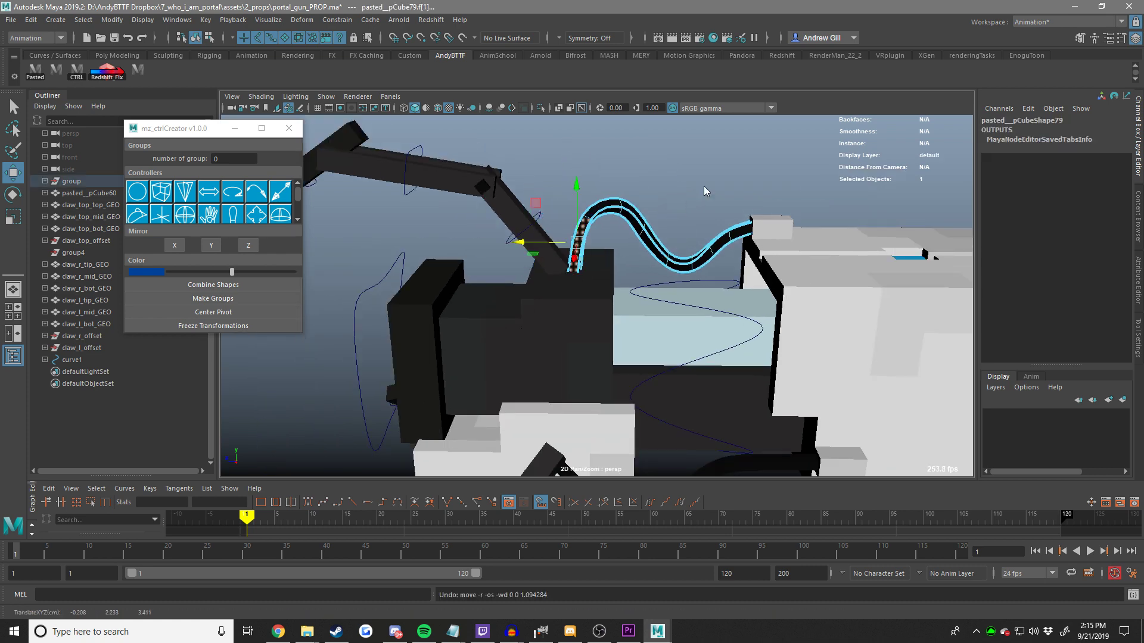
pyautogui.press('F8')
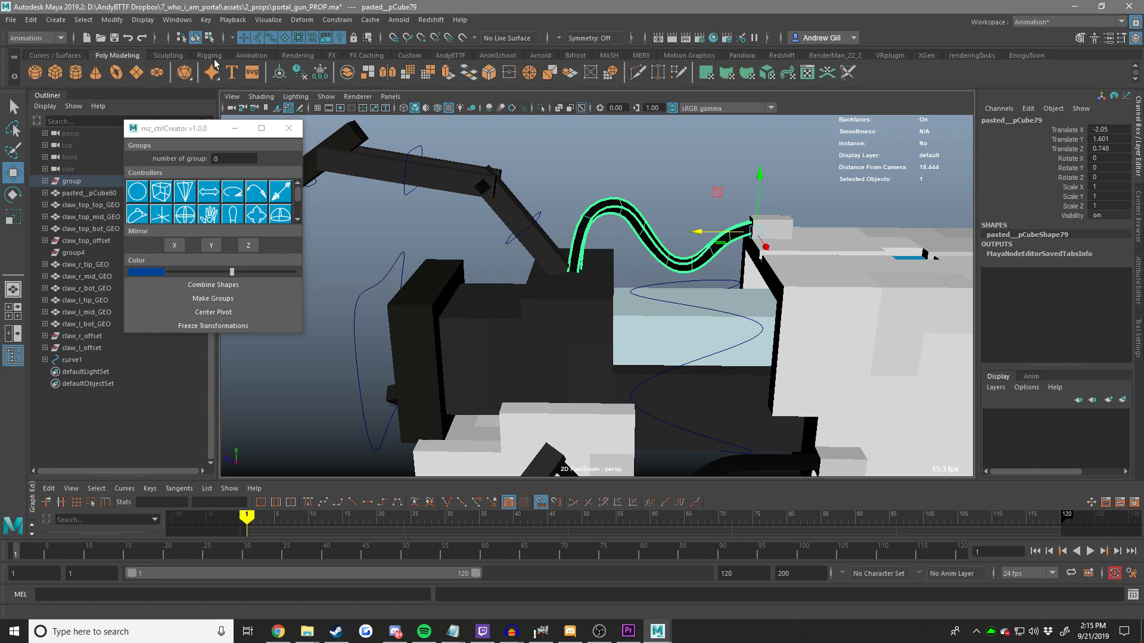
# Isolate the three hoses, pasted__pCube77, pasted__pCube78 and pasted__pCube79, in the viewport.
pyautogui.click(209, 55)
pyautogui.scroll(-2, 601, 395)
pyautogui.scroll(-4, 602, 394)
pyautogui.keyDown('shift'); pyautogui.click(646, 411); pyautogui.keyUp('shift')
pyautogui.keyDown('alt'); pyautogui.moveTo(645, 414); pyautogui.dragTo(618, 373); pyautogui.keyUp('alt')
pyautogui.keyDown('shift'); pyautogui.click(632, 322); pyautogui.keyUp('shift')
pyautogui.click(541, 108)
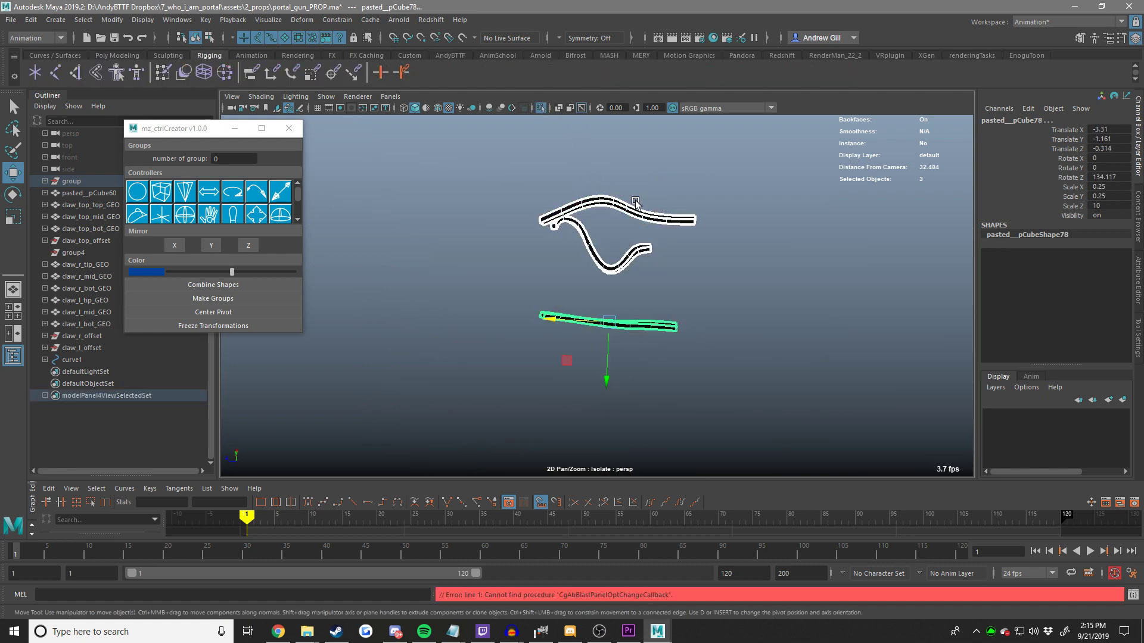
pyautogui.keyDown('alt'); pyautogui.moveTo(650, 143); pyautogui.dragTo(603, 440); pyautogui.keyUp('alt')
pyautogui.click(432, 229)
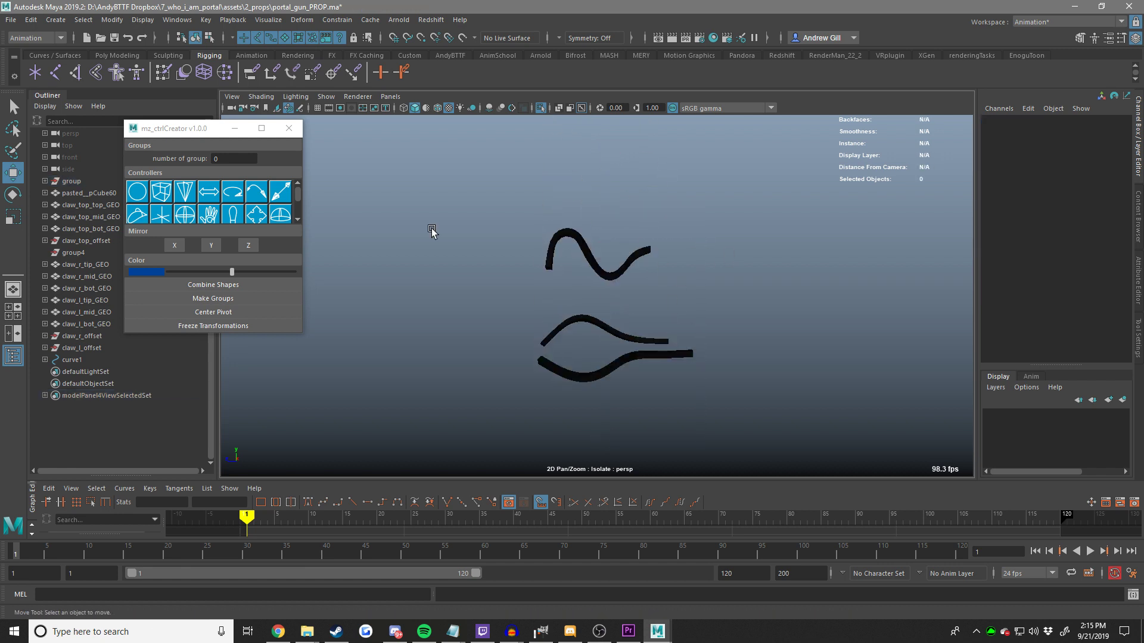
# Place a joint near the claw-side end of the upper hose at about X 0.045, Y 1.495 and Z 2.543.
pyautogui.click(55, 72)
pyautogui.scroll(2, 456, 251)
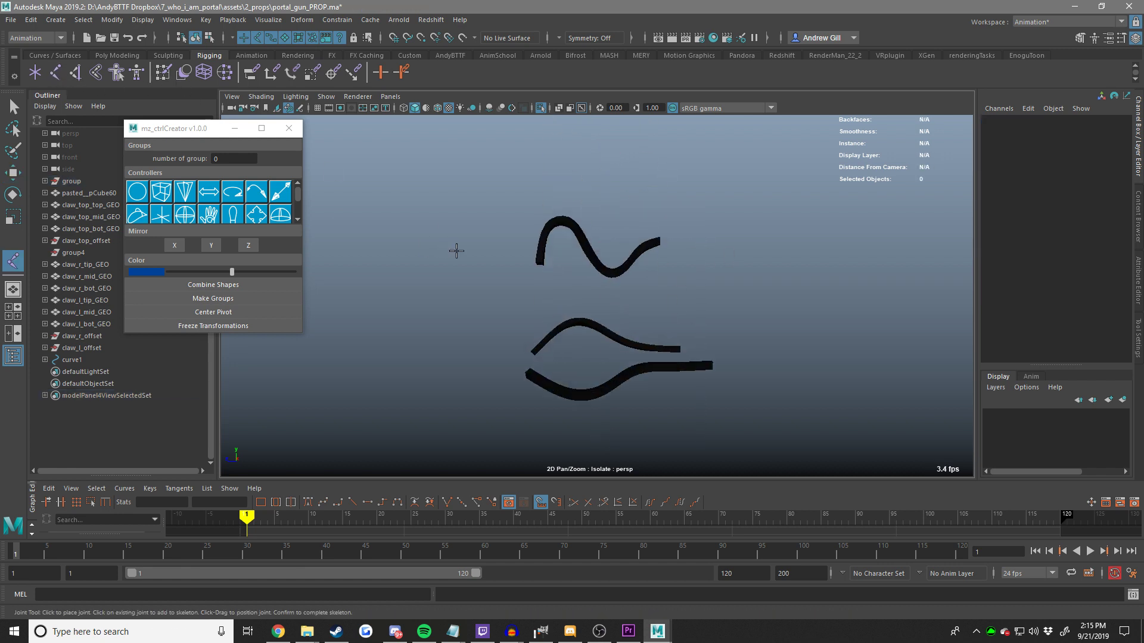
pyautogui.click(534, 262)
pyautogui.press('w')
pyautogui.press('f')
pyautogui.scroll(-8, 682, 304)
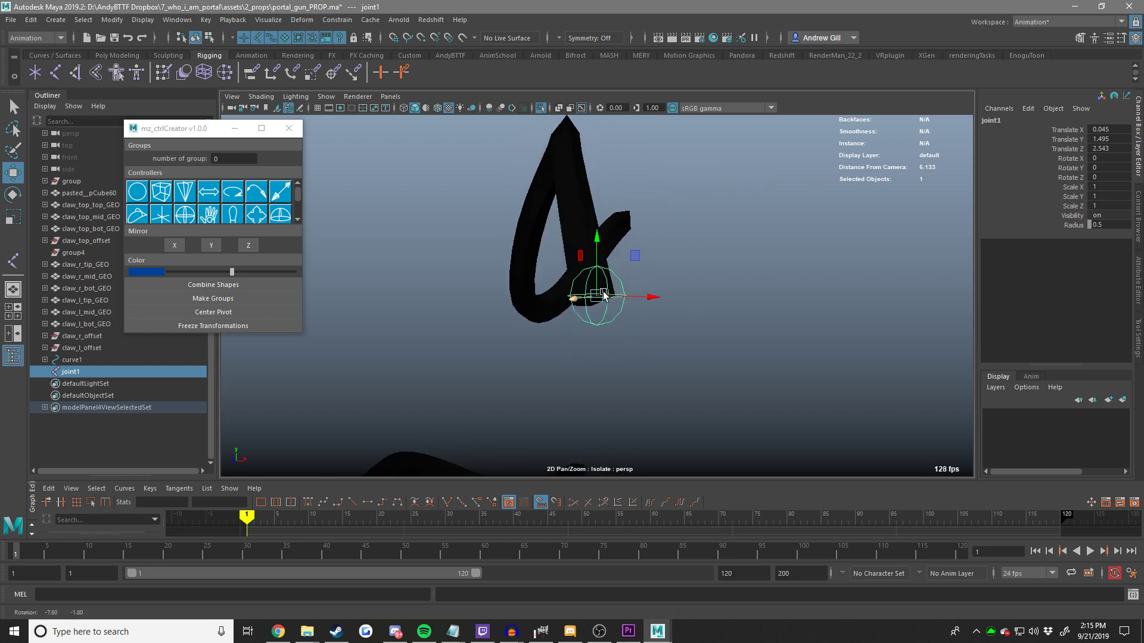
# Duplicate the joint and vertex-snap the copy to the upper hose's other end at about X -1.418, Y 2.49, Z -2.164.
pyautogui.keyDown('alt'); pyautogui.moveTo(605, 303); pyautogui.dragTo(774, 309); pyautogui.keyUp('alt')
pyautogui.hotkey('ctrl', 'd')
pyautogui.keyDown('alt'); pyautogui.moveTo(837, 273); pyautogui.dragTo(668, 283, button='middle'); pyautogui.keyUp('alt')
pyautogui.press('v')
pyautogui.moveTo(724, 255); pyautogui.dragTo(712, 253, button='middle')
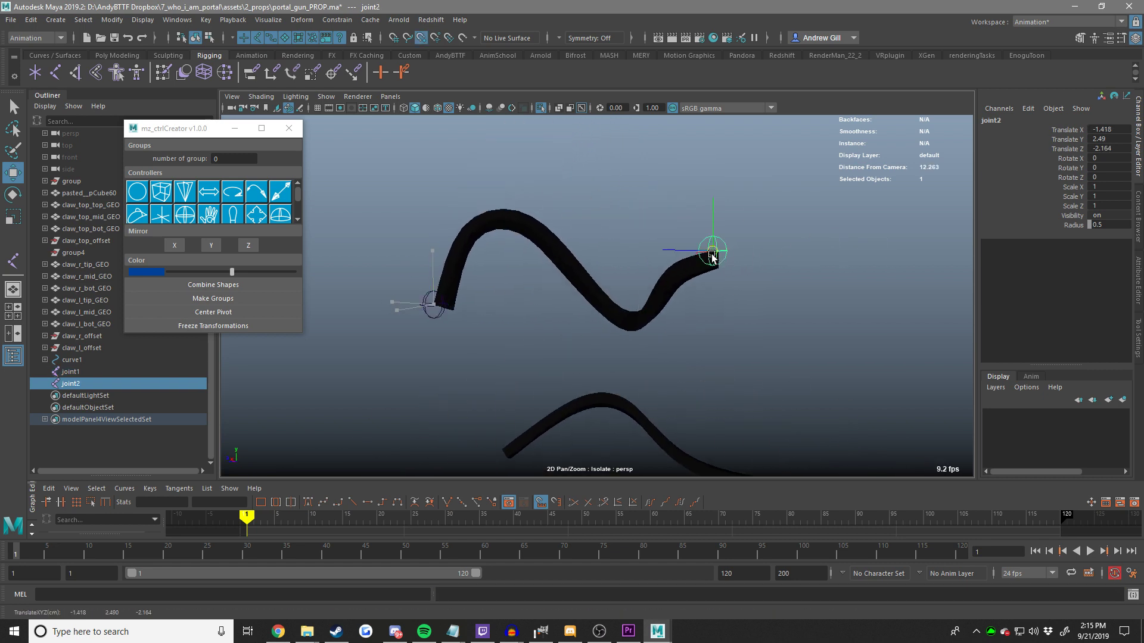
# Duplicate the joint twice and vertex-snap the copies to both ends of the second hose, pasted__pCube78.
pyautogui.keyDown('alt'); pyautogui.moveTo(704, 311); pyautogui.dragTo(672, 210, button='middle'); pyautogui.keyUp('alt')
pyautogui.hotkey('ctrl', 'd')
pyautogui.press('v')
pyautogui.moveTo(758, 401); pyautogui.dragTo(750, 391, button='middle')
pyautogui.hotkey('ctrl', 'd')
pyautogui.press('v')
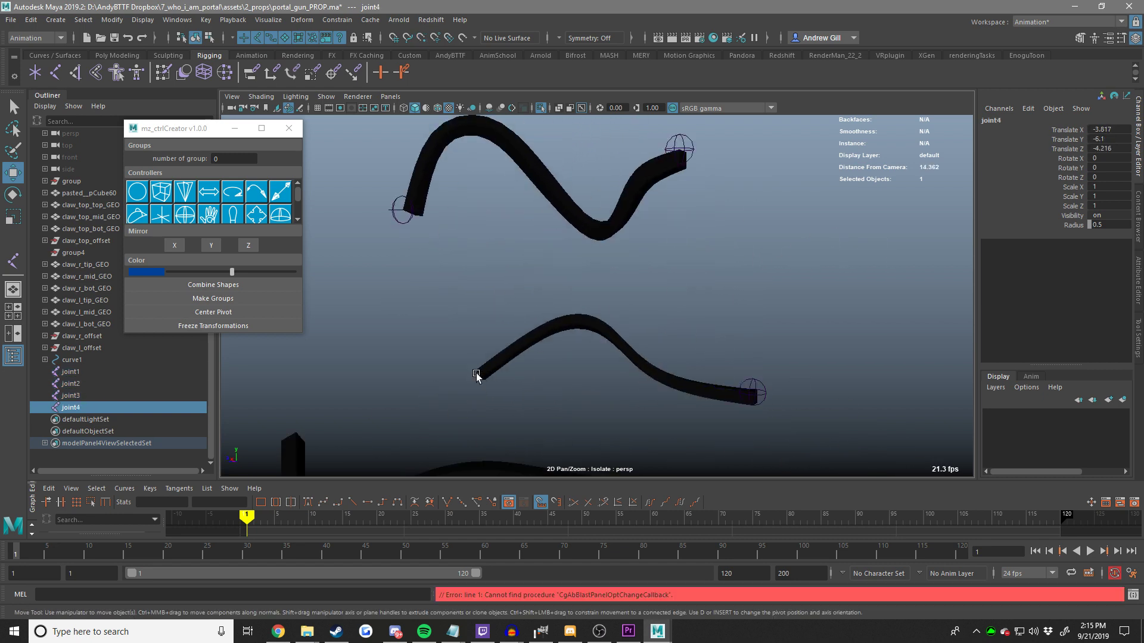
pyautogui.moveTo(478, 374); pyautogui.dragTo(537, 275, button='middle')
# Duplicate the joint twice more and vertex-snap joint5 and joint6 to the two ends of the lower hose, pasted__pCube77.
pyautogui.hotkey('ctrl', 'd')
pyautogui.moveTo(537, 275); pyautogui.dragTo(349, 284, button='middle')
pyautogui.press('v')
pyautogui.hotkey('ctrl', 'd')
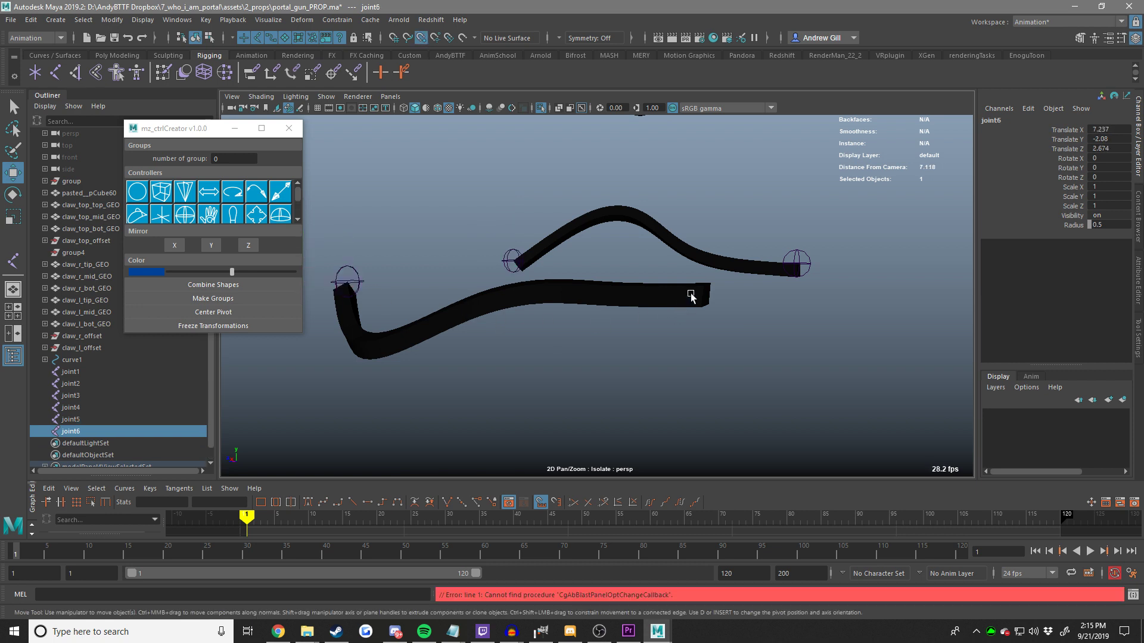
pyautogui.press('v')
pyautogui.moveTo(690, 291); pyautogui.dragTo(688, 295, button='middle')
pyautogui.scroll(-8, 688, 294)
pyautogui.keyDown('alt'); pyautogui.moveTo(688, 295); pyautogui.dragTo(592, 377); pyautogui.keyUp('alt')
pyautogui.scroll(-2, 591, 377)
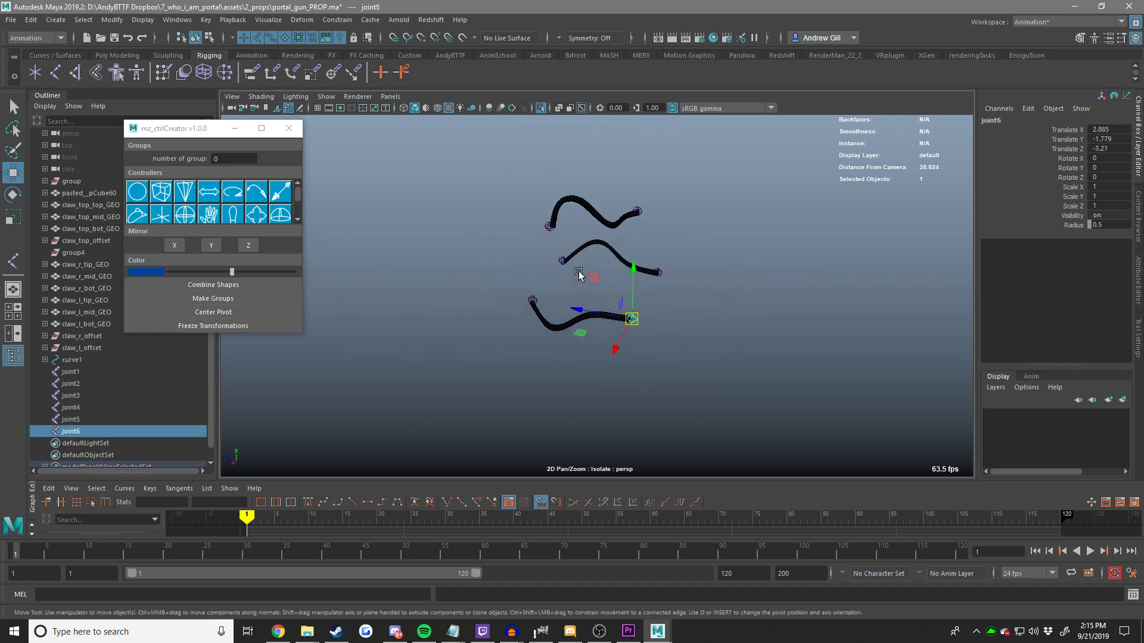
# Smooth-bind the lower hose, pasted__pCube77, to joint5 and joint6 and test the bind with a temporary move.
pyautogui.keyDown('shift'); pyautogui.click(530, 301); pyautogui.keyUp('shift')
pyautogui.keyDown('shift'); pyautogui.click(565, 325); pyautogui.keyUp('shift')
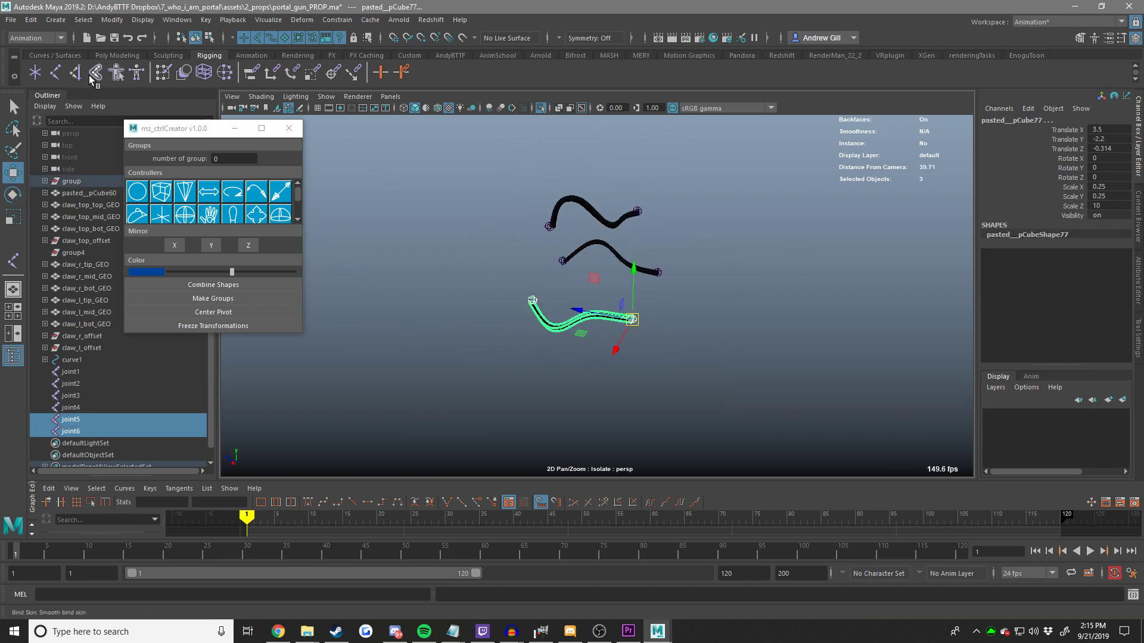
pyautogui.click(94, 73)
pyautogui.scroll(5, 639, 350)
pyautogui.moveTo(642, 345); pyautogui.dragTo(829, 353)
pyautogui.hotkey('ctrl', 'z')
# Smooth-bind the second hose, pasted__pCube78, to its end joints joint3 and joint4.
pyautogui.moveTo(754, 233); pyautogui.dragTo(711, 259)
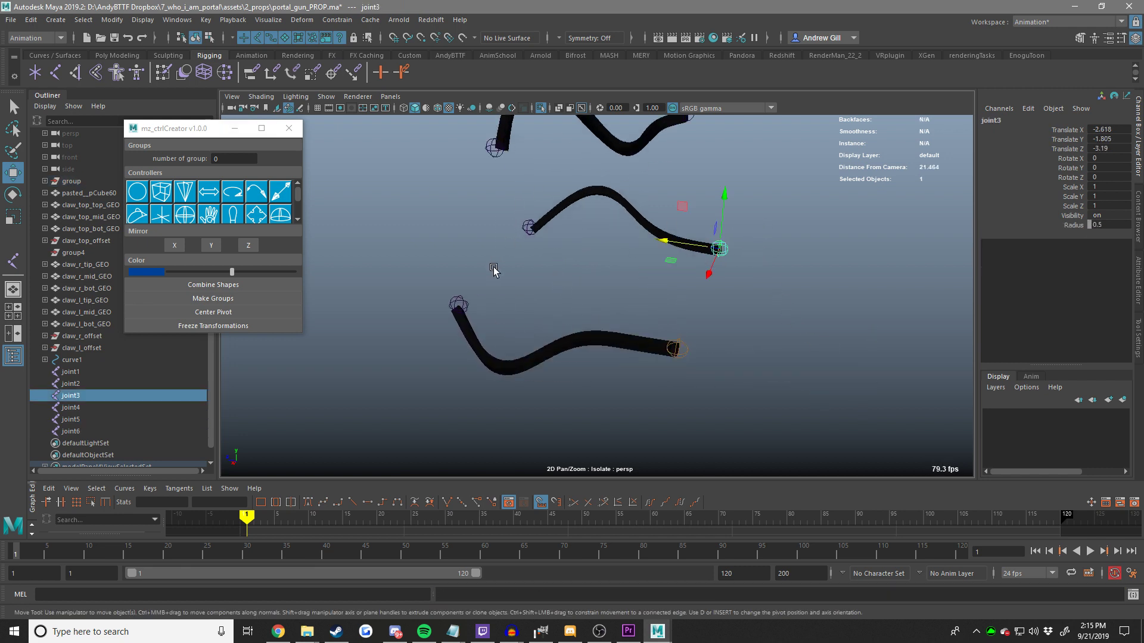
pyautogui.keyDown('shift'); pyautogui.click(529, 227); pyautogui.keyUp('shift')
pyautogui.keyDown('shift'); pyautogui.click(572, 198); pyautogui.keyUp('shift')
pyautogui.click(98, 77)
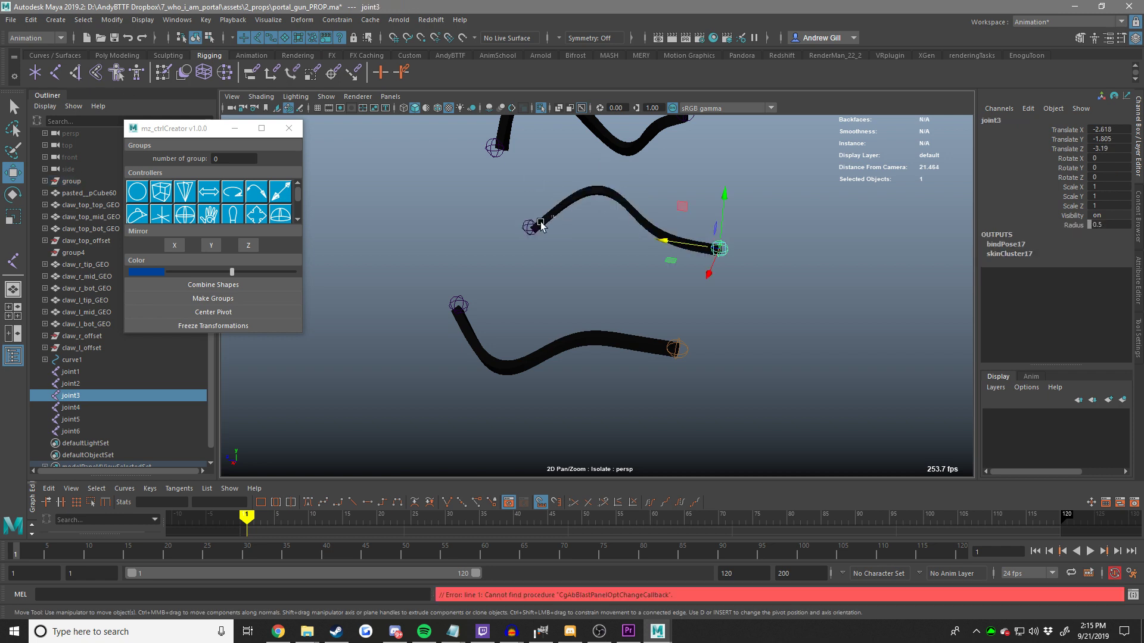
# Test the second hose's deformation by temporarily moving its end joints.
pyautogui.click(530, 227)
pyautogui.moveTo(474, 220); pyautogui.dragTo(289, 194)
pyautogui.scroll(-5, 444, 229)
pyautogui.moveTo(420, 237); pyautogui.dragTo(375, 230)
pyautogui.hotkey('ctrl', 'z')
pyautogui.hotkey('ctrl', 'z')
pyautogui.moveTo(677, 279); pyautogui.dragTo(628, 286, button='middle')
pyautogui.hotkey('ctrl', 'z')
# Try binding the upper hose, pasted__pCube79, with only joint2 selected and test it by moving joint1.
pyautogui.scroll(5, 628, 285)
pyautogui.click(660, 240)
pyautogui.keyDown('shift'); pyautogui.click(524, 213); pyautogui.keyUp('shift')
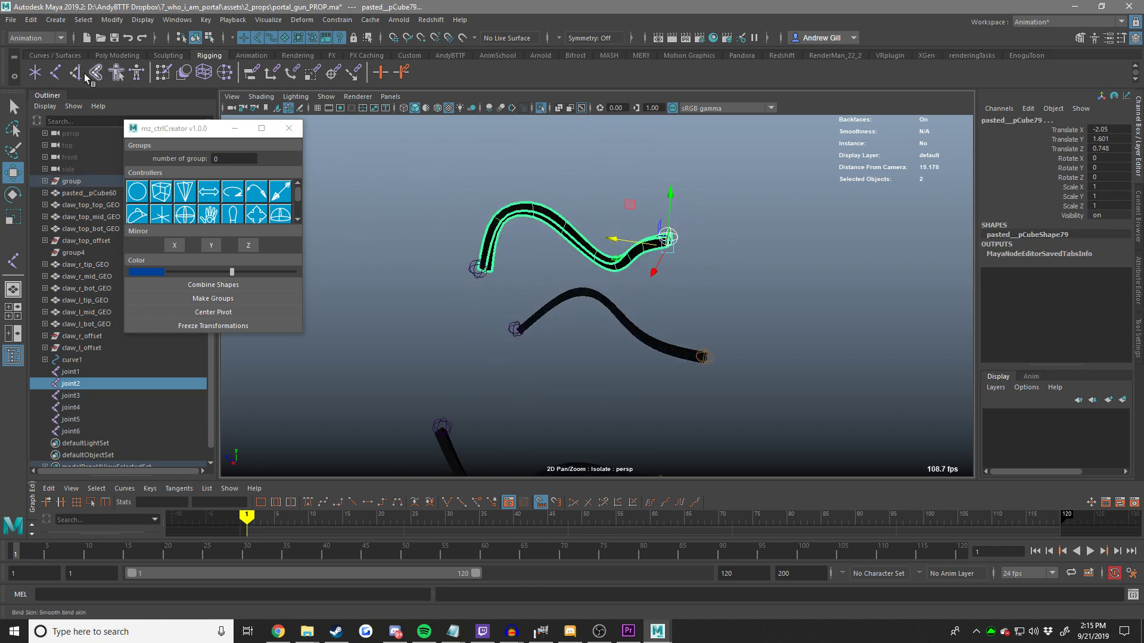
pyautogui.click(95, 76)
pyautogui.press('Up')
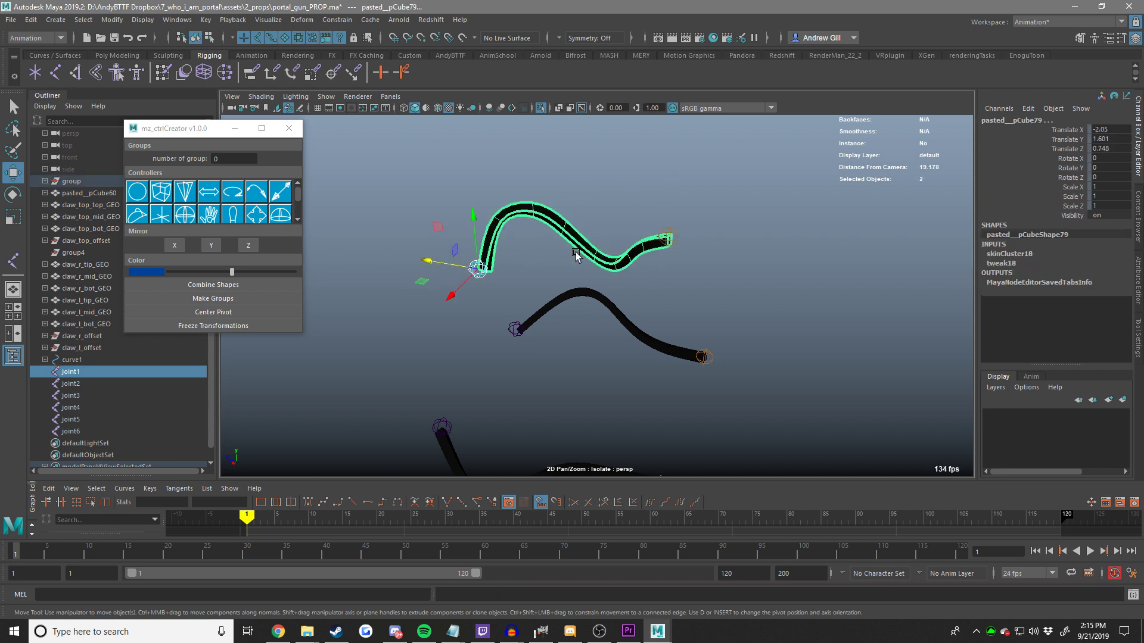
pyautogui.click(614, 213)
pyautogui.click(480, 268)
pyautogui.click(502, 267)
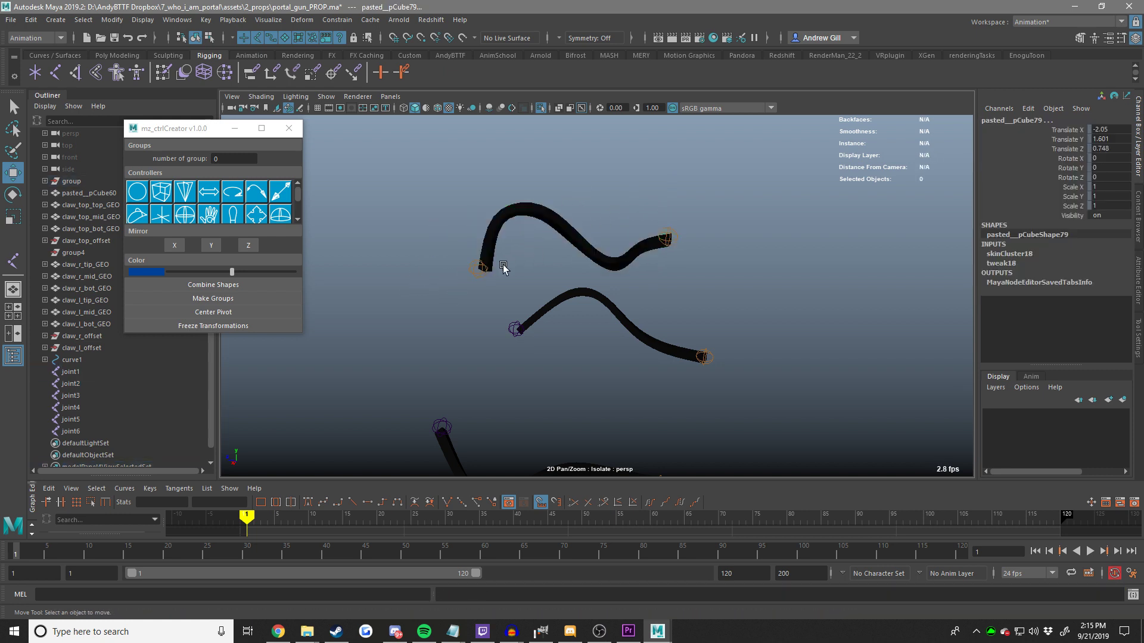
pyautogui.click(480, 269)
pyautogui.moveTo(500, 279); pyautogui.dragTo(444, 271, button='middle')
# Undo the test move and the single-joint bind of the upper hose.
pyautogui.hotkey('ctrl', 'z')
pyautogui.hotkey('ctrl', 'z')
pyautogui.hotkey('ctrl', 'z')
pyautogui.hotkey('ctrl', 'z')
pyautogui.hotkey('ctrl', 'z')
pyautogui.hotkey('ctrl', 'z')
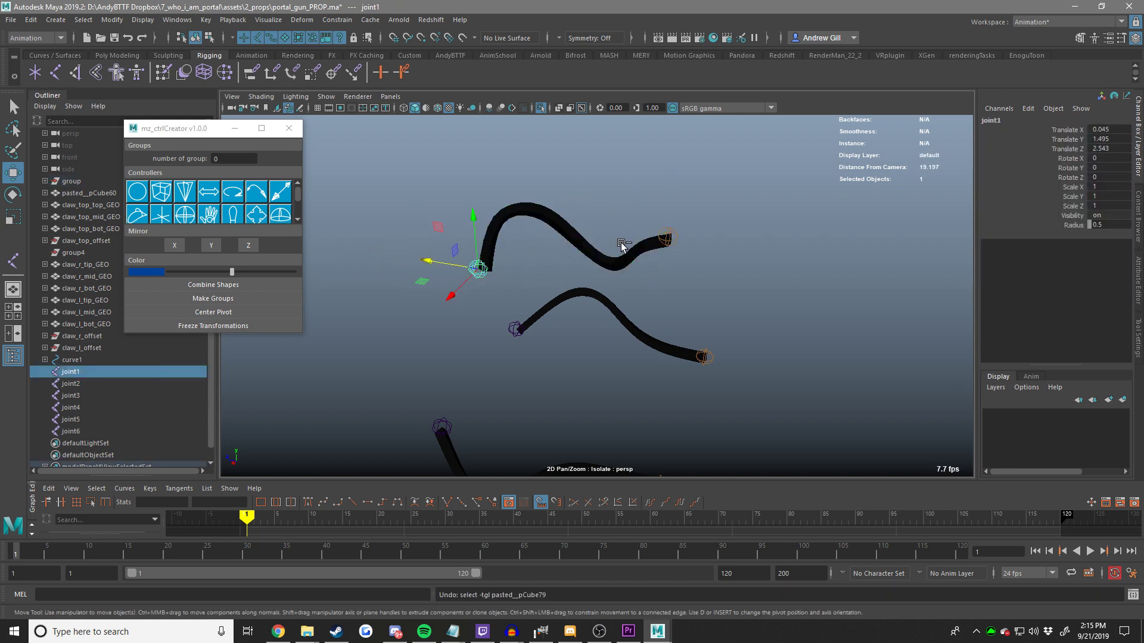
# Smooth-bind the upper hose, pasted__pCube79, to both joint1 and joint2.
pyautogui.moveTo(761, 184); pyautogui.dragTo(405, 269)
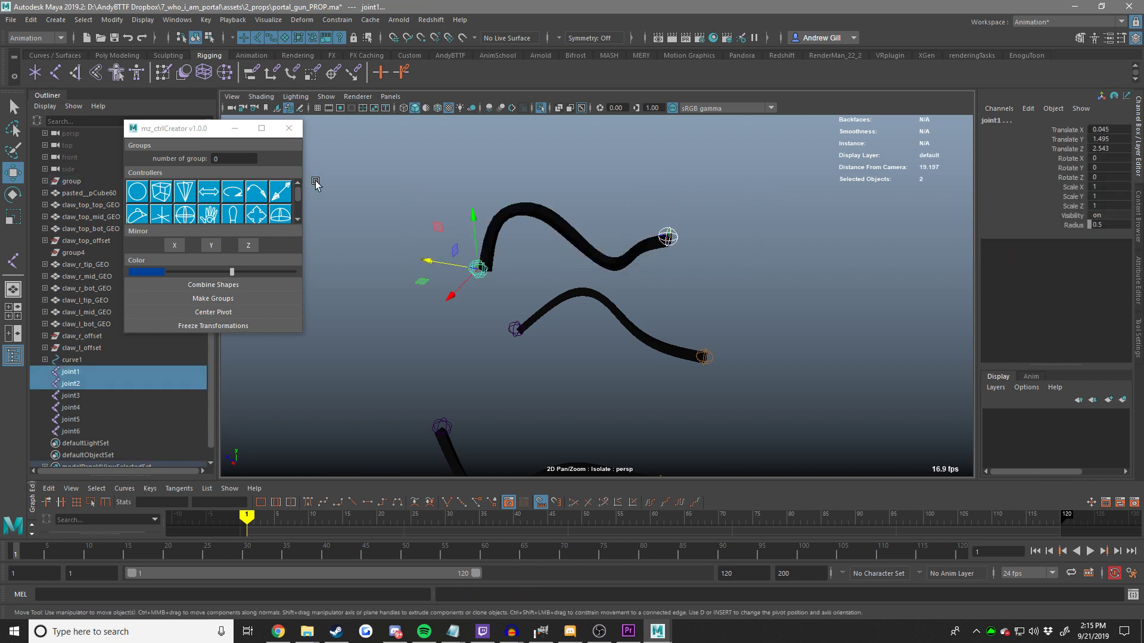
pyautogui.keyDown('shift'); pyautogui.click(541, 209); pyautogui.keyUp('shift')
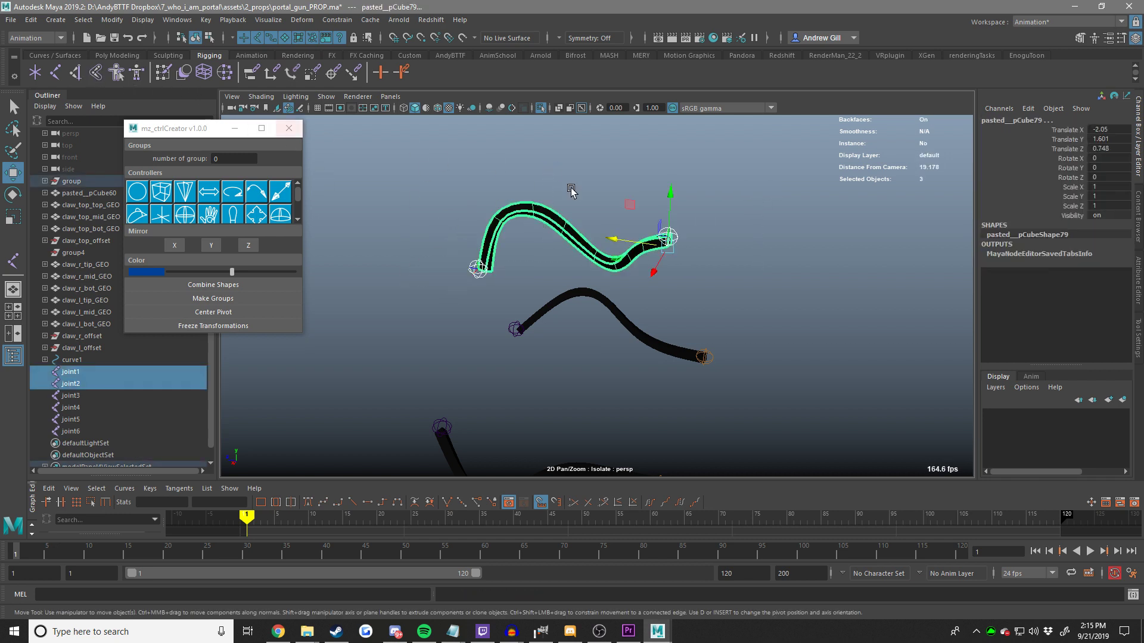
pyautogui.click(522, 254)
# Test the upper hose's deformation by temporarily pulling joint2 away along its length.
pyautogui.click(667, 237)
pyautogui.moveTo(551, 329); pyautogui.dragTo(638, 289, button='middle')
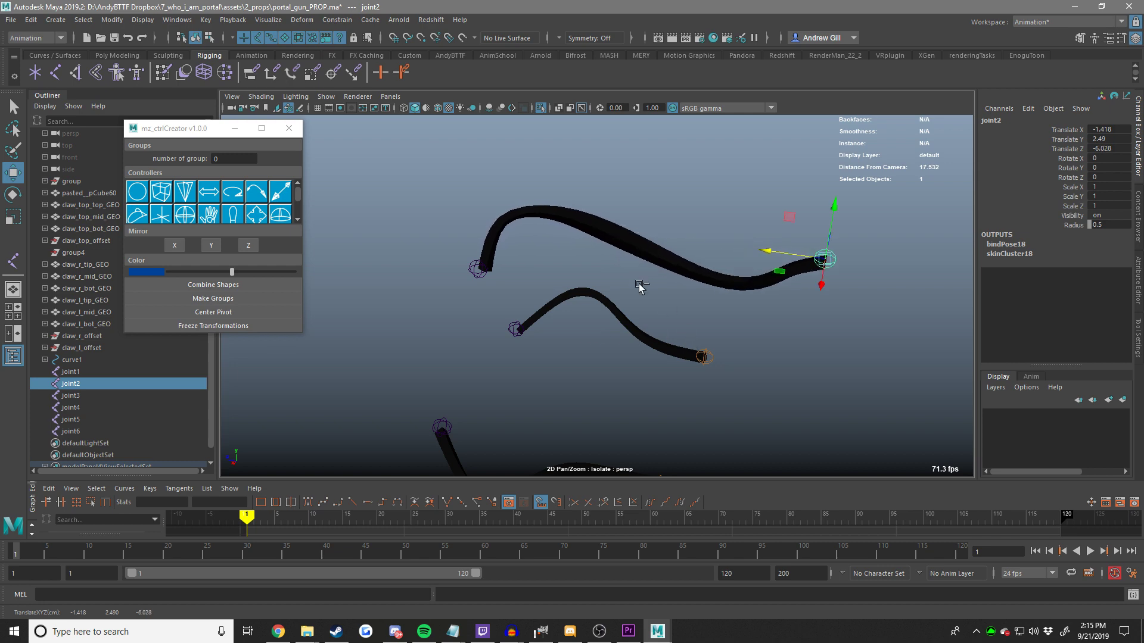
pyautogui.hotkey('ctrl', 'z')
pyautogui.keyDown('alt'); pyautogui.moveTo(577, 280); pyautogui.dragTo(533, 306); pyautogui.keyUp('alt')
pyautogui.moveTo(533, 306); pyautogui.dragTo(716, 335, button='middle')
pyautogui.keyDown('alt'); pyautogui.moveTo(716, 334); pyautogui.dragTo(722, 253); pyautogui.keyUp('alt')
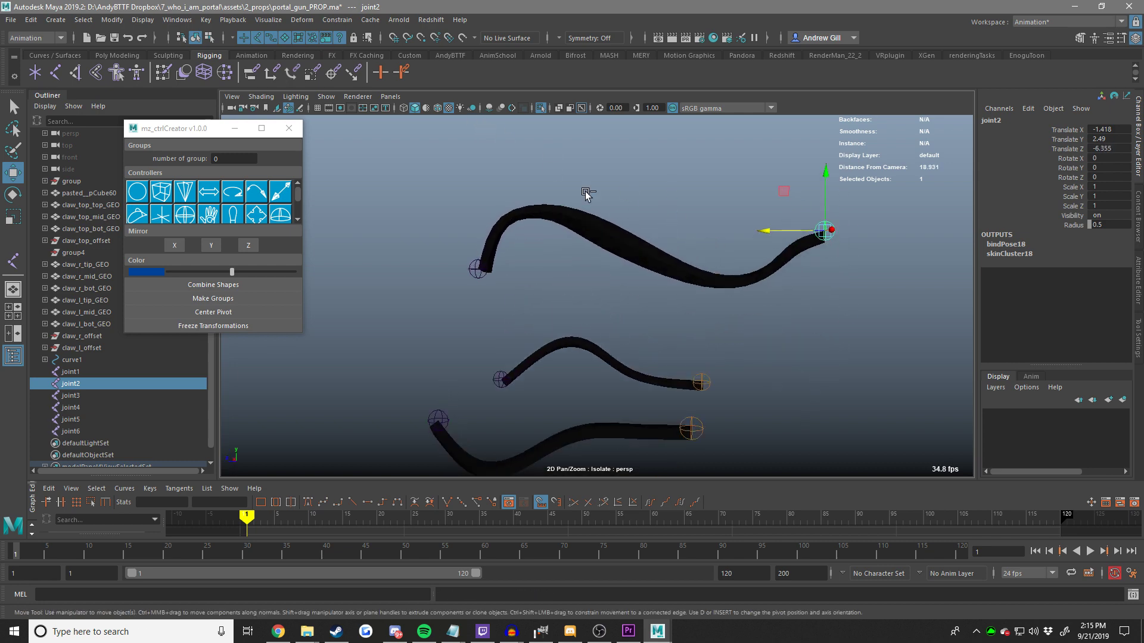
pyautogui.hotkey('ctrl', 'z')
# Paint joint2's skin weights along the middle of the upper hose using the Replace operation at a value of about 0.5728.
pyautogui.keyDown('alt'); pyautogui.moveTo(511, 235); pyautogui.dragTo(596, 268, button='middle'); pyautogui.keyUp('alt')
pyautogui.keyDown('alt'); pyautogui.moveTo(596, 268); pyautogui.dragTo(615, 275, button='right'); pyautogui.keyUp('alt')
pyautogui.click(615, 273)
pyautogui.moveTo(669, 209); pyautogui.dragTo(582, 171, button='right')
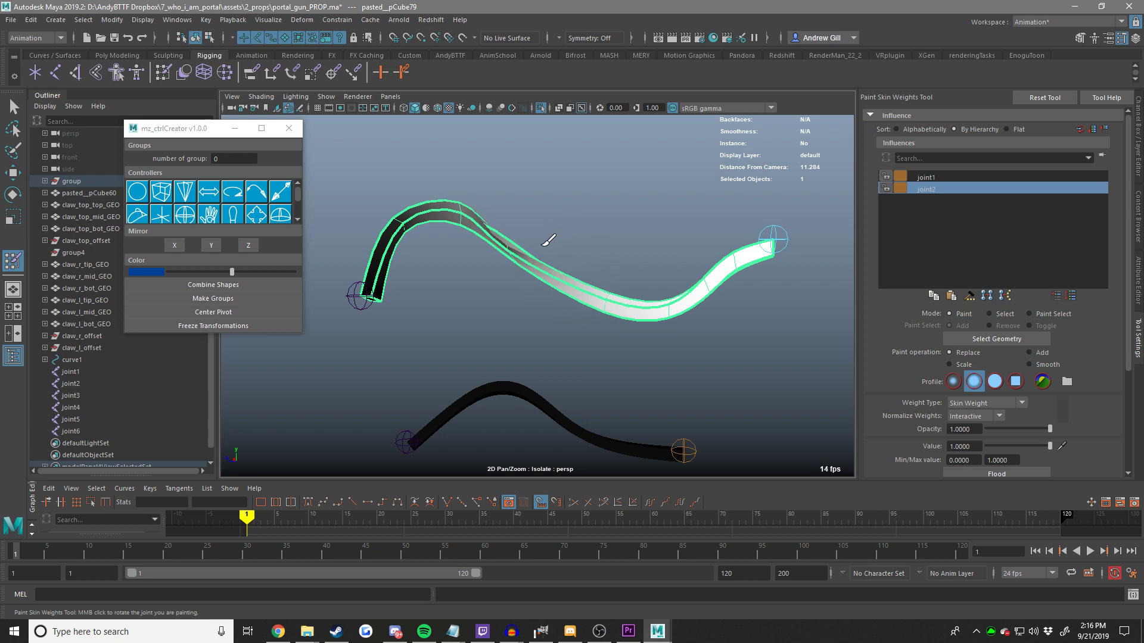
pyautogui.scroll(2, 544, 239)
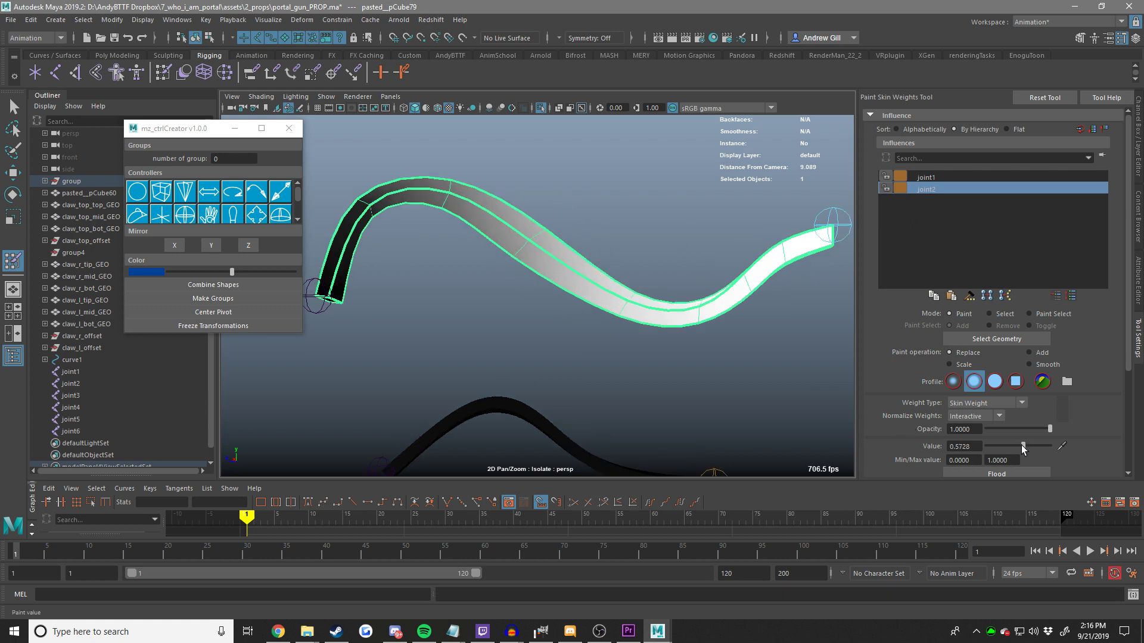
pyautogui.moveTo(532, 222)
pyautogui.mouseDown()
pyautogui.moveTo(549, 227)
pyautogui.moveTo(524, 253)
pyautogui.moveTo(649, 282)
pyautogui.moveTo(688, 272)
pyautogui.moveTo(627, 313)
pyautogui.mouseUp()
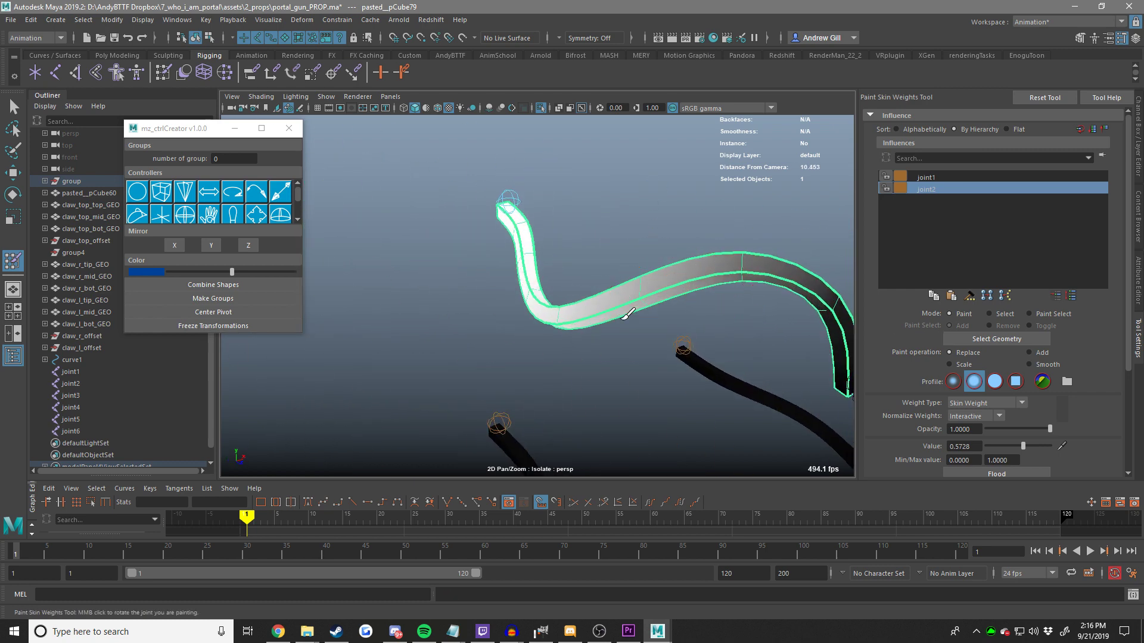
pyautogui.keyDown('alt'); pyautogui.moveTo(705, 282); pyautogui.dragTo(516, 260); pyautogui.keyUp('alt')
pyautogui.press('f')
pyautogui.keyDown('alt'); pyautogui.moveTo(649, 248); pyautogui.dragTo(510, 202); pyautogui.keyUp('alt')
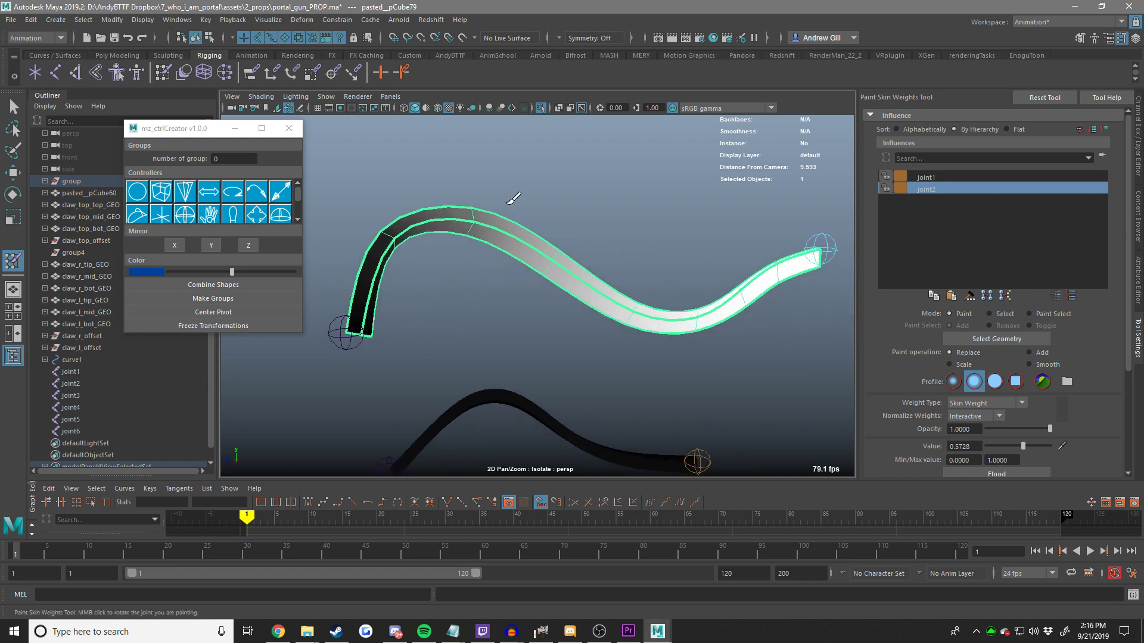
pyautogui.scroll(-3, 510, 202)
# Test the painted weights by moving joint2 to stretch the upper hose, and undo the test moves.
pyautogui.press('w')
pyautogui.click(623, 237)
pyautogui.hotkey('ctrl', 'z')
pyautogui.hotkey('ctrl', 'z')
pyautogui.hotkey('ctrl', 'z')
pyautogui.hotkey('ctrl', 'z')
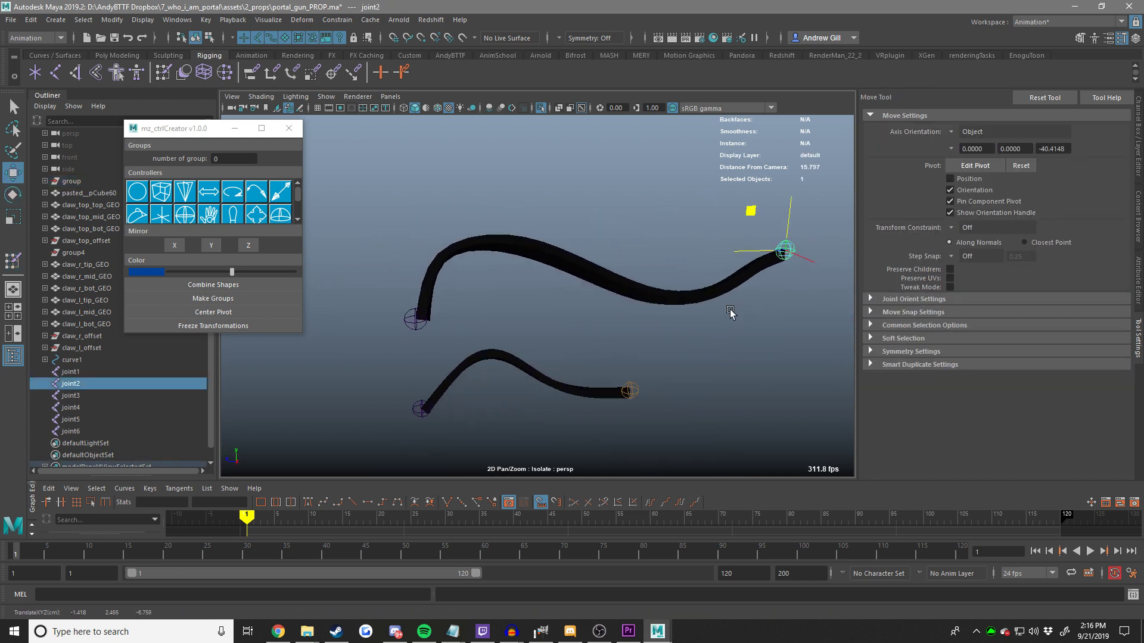
pyautogui.hotkey('ctrl', 'z')
pyautogui.hotkey('ctrl', 'z')
pyautogui.hotkey('ctrl', 'z')
pyautogui.hotkey('ctrl', 'z')
pyautogui.hotkey('ctrl', 'z')
pyautogui.hotkey('ctrl', 'z')
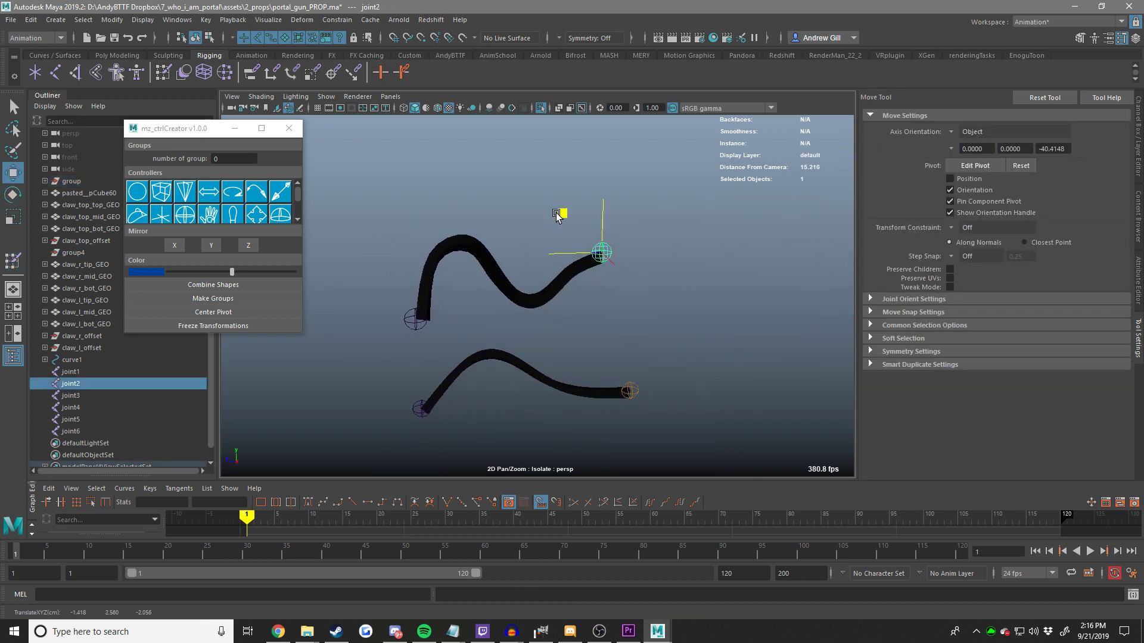
# Undo the joint2 test move and reopen skin weight painting on the upper hose, pasted__pCube79.
pyautogui.click(1138, 143)
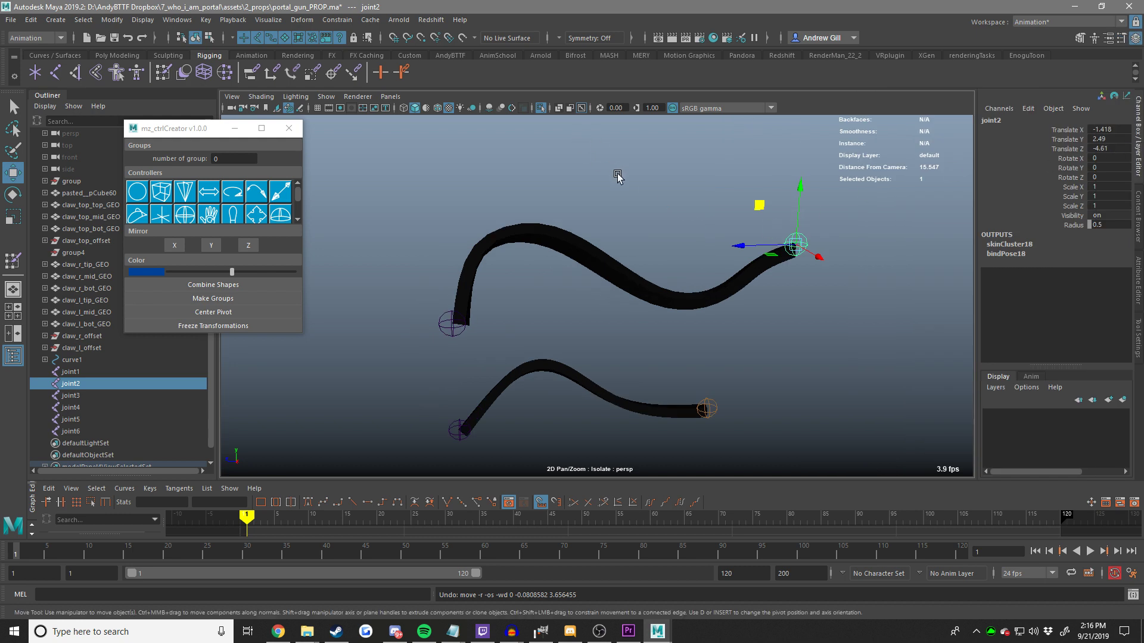
pyautogui.click(604, 227)
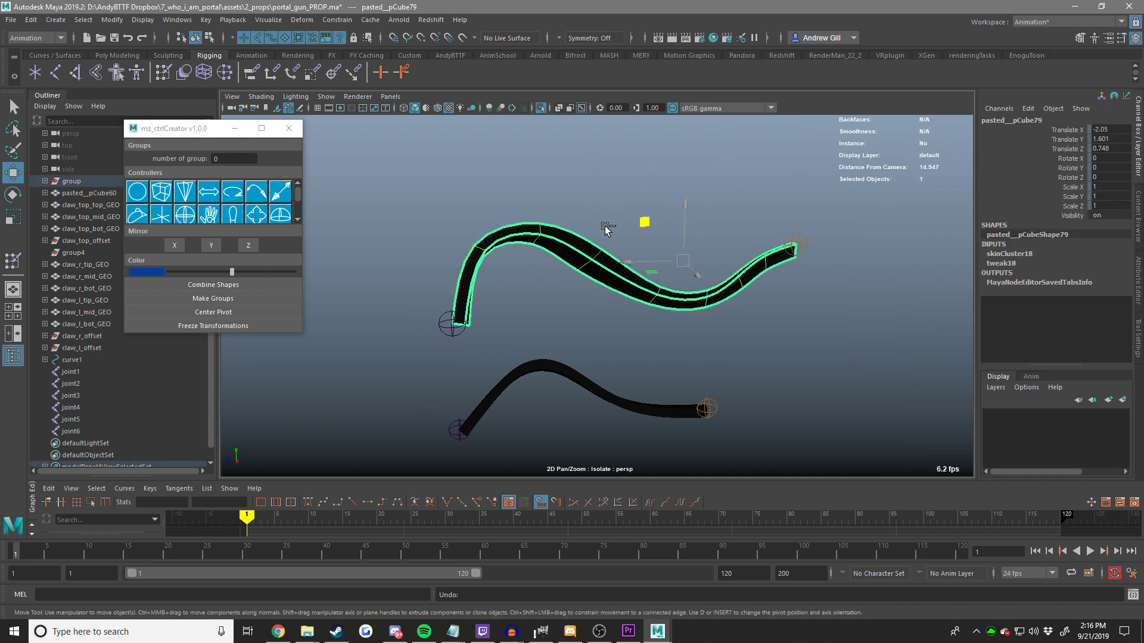
pyautogui.hotkey('ctrl', 'z')
pyautogui.hotkey('ctrl', 'z')
pyautogui.hotkey('ctrl', 'z')
pyautogui.click(574, 262)
pyautogui.moveTo(575, 261); pyautogui.dragTo(566, 234, button='right')
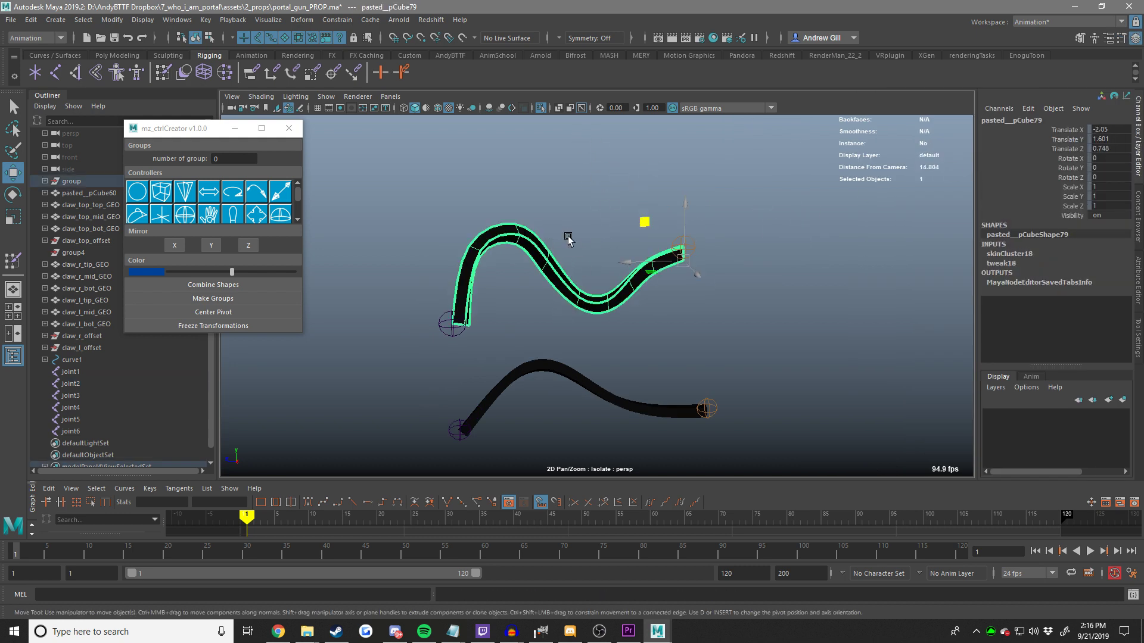
pyautogui.keyDown('alt'); pyautogui.moveTo(567, 236); pyautogui.dragTo(620, 233); pyautogui.keyUp('alt')
pyautogui.moveTo(701, 256); pyautogui.dragTo(615, 232, button='right')
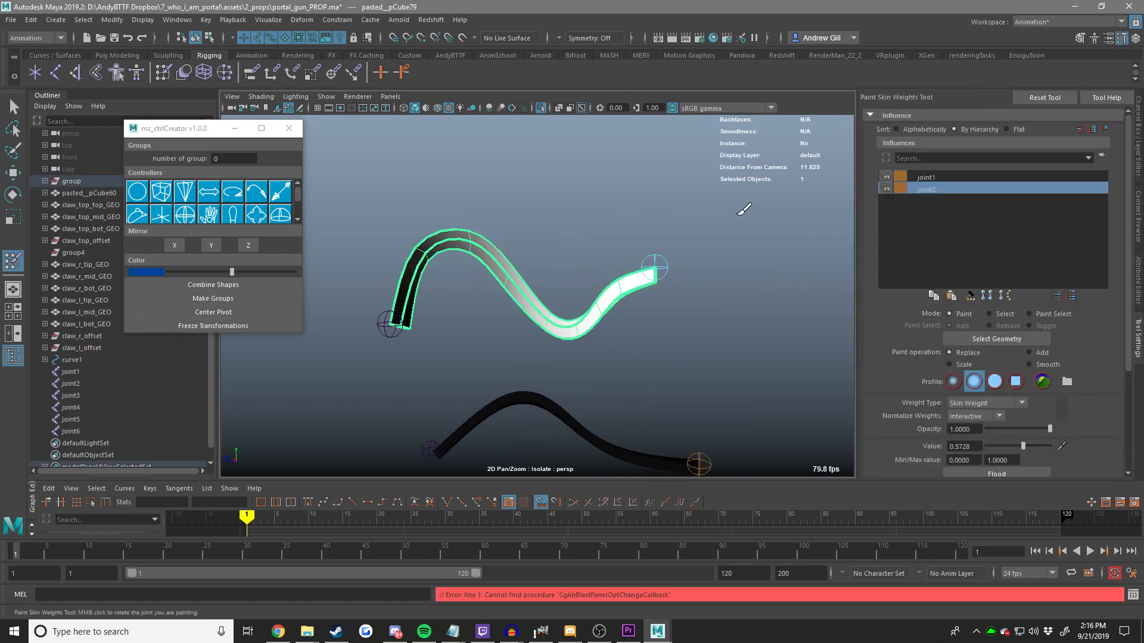
# Undo the remaining test changes and check joint2's painted influence along the upper hose.
pyautogui.hotkey('ctrl', 'z')
pyautogui.hotkey('ctrl', 'z')
pyautogui.hotkey('ctrl', 'z')
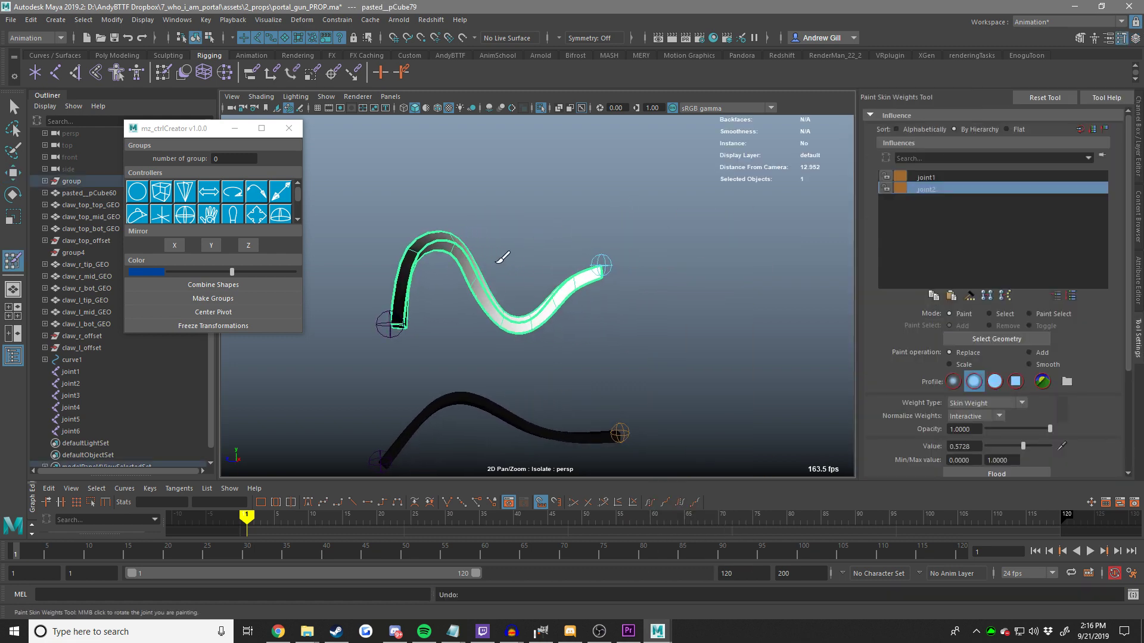
pyautogui.hotkey('ctrl', 'z')
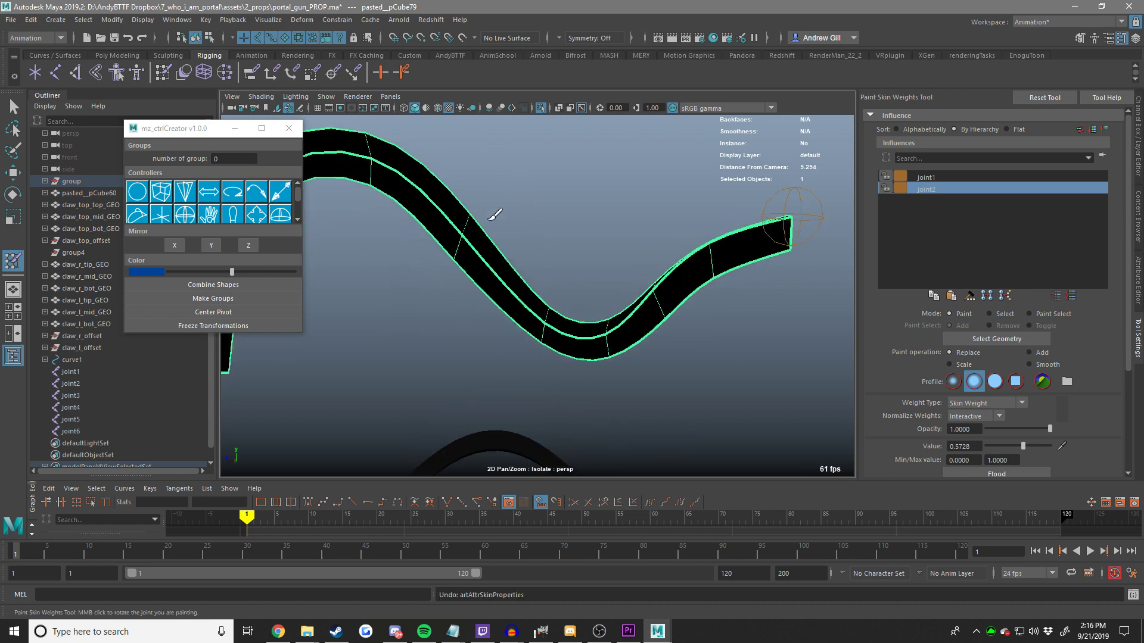
pyautogui.click(937, 177)
pyautogui.click(936, 189)
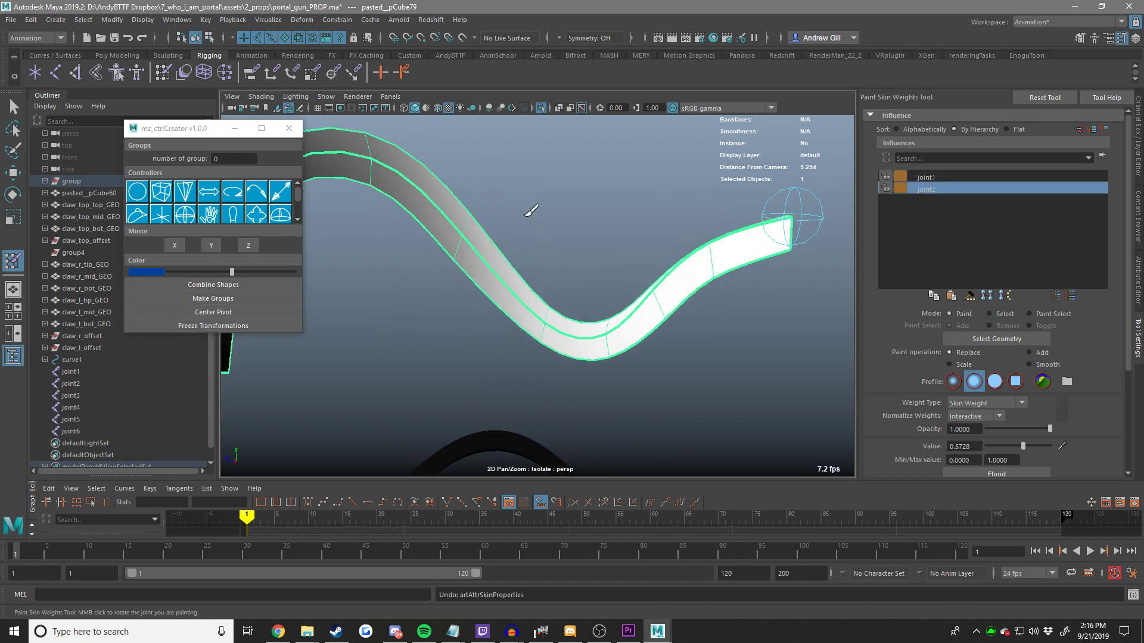
pyautogui.moveTo(494, 207)
pyautogui.mouseDown()
pyautogui.moveTo(438, 280)
pyautogui.moveTo(724, 245)
pyautogui.mouseUp()
pyautogui.keyDown('alt'); pyautogui.moveTo(477, 257); pyautogui.dragTo(1012, 239, button='middle'); pyautogui.keyUp('alt')
pyautogui.scroll(-4, 620, 241)
# Move joint2 away from the upper hose's start to test the stretch, and undo the move.
pyautogui.press('w')
pyautogui.scroll(-5, 510, 241)
pyautogui.keyDown('alt'); pyautogui.moveTo(448, 247); pyautogui.dragTo(466, 249); pyautogui.keyUp('alt')
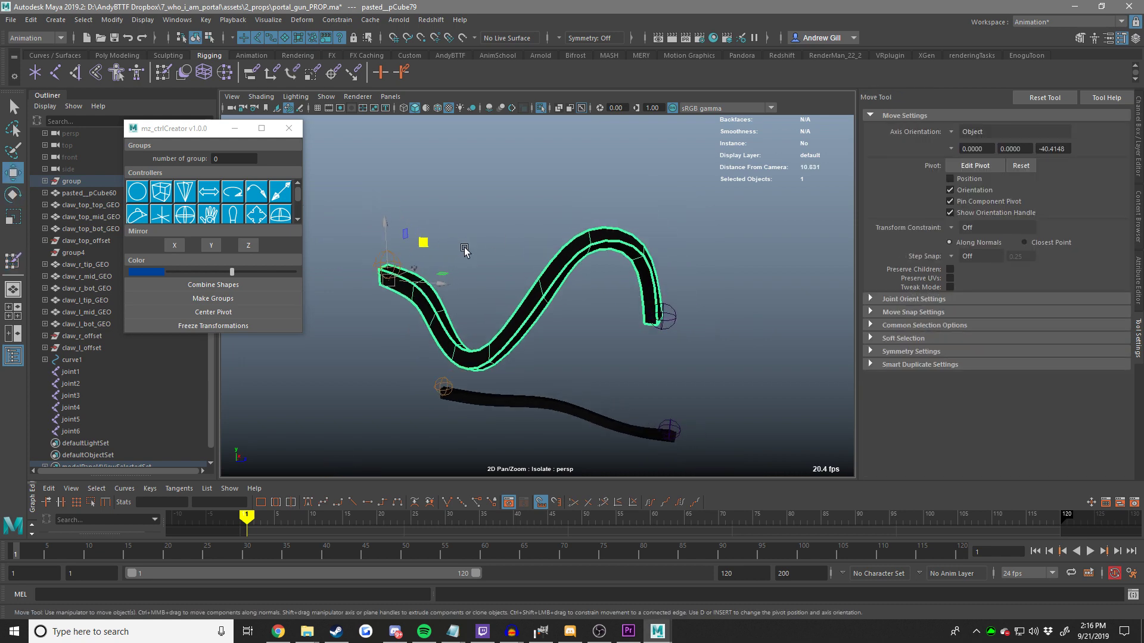
pyautogui.click(428, 253)
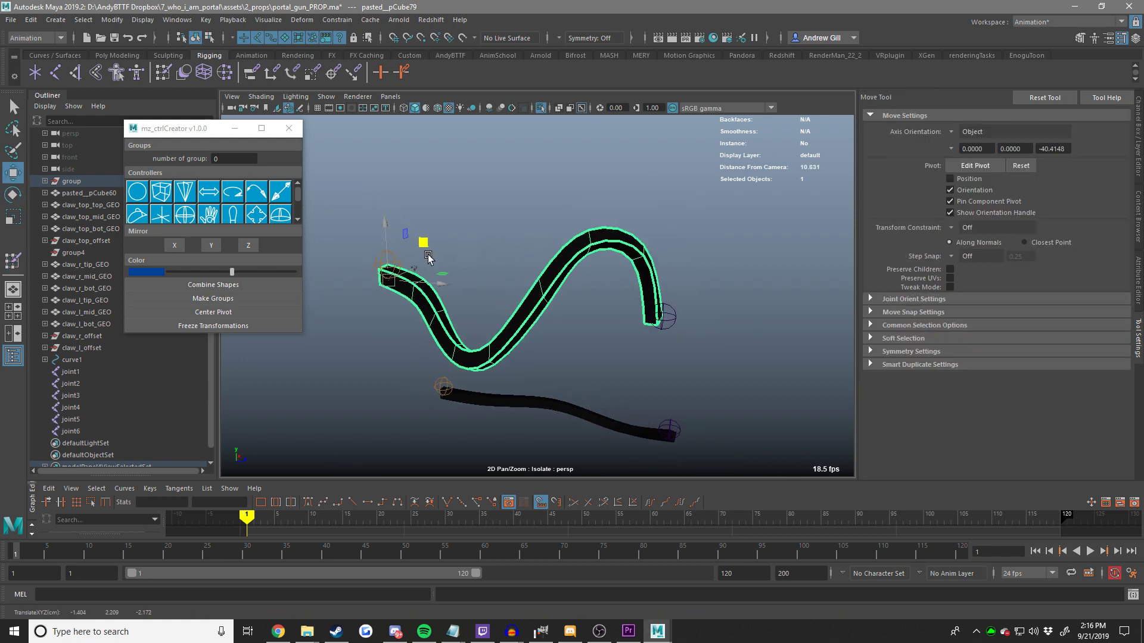
pyautogui.click(393, 258)
pyautogui.keyDown('alt'); pyautogui.moveTo(394, 257); pyautogui.dragTo(560, 212); pyautogui.keyUp('alt')
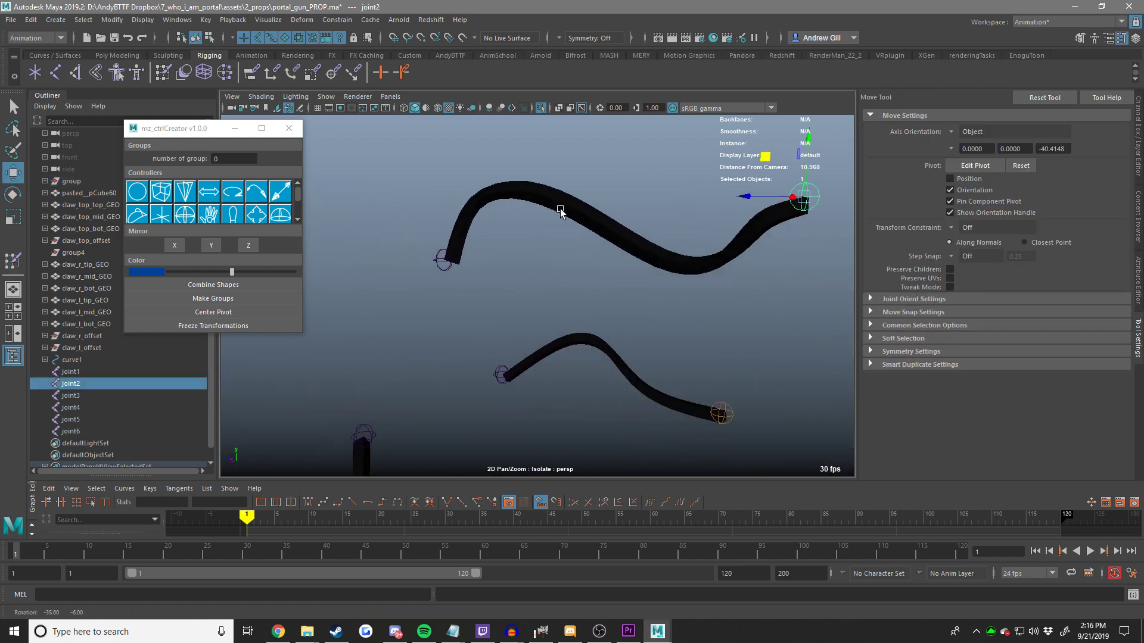
pyautogui.hotkey('ctrl', 'z')
# Leave the isolated view and create a cube control curve with mz_ctrlCreator.
pyautogui.click(542, 105)
pyautogui.scroll(-7, 561, 186)
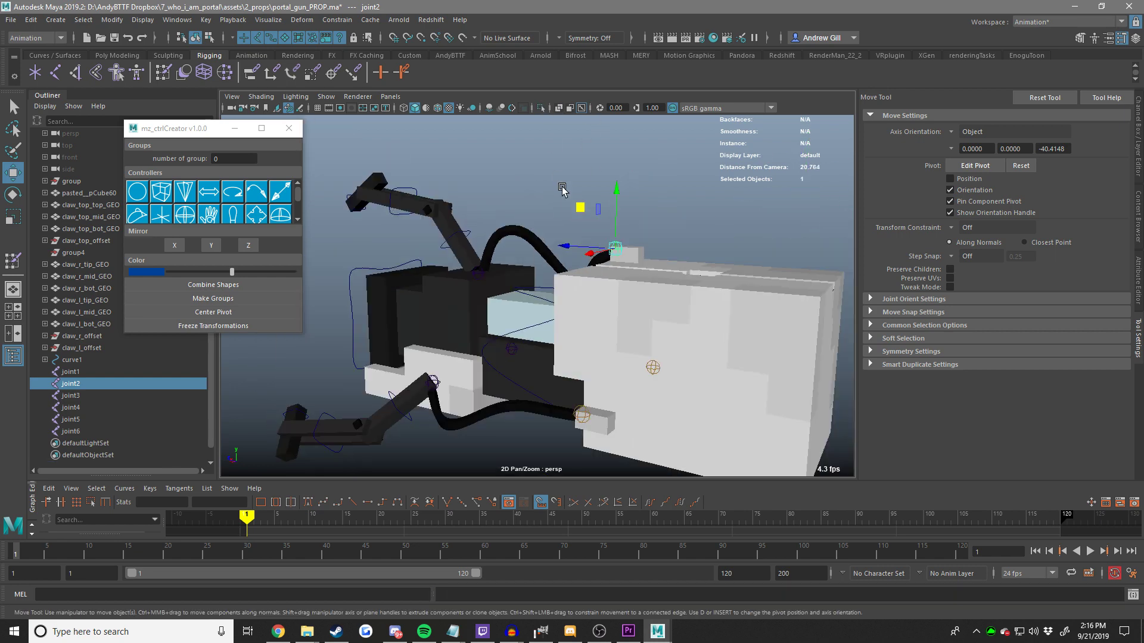
pyautogui.keyDown('alt'); pyautogui.moveTo(667, 257); pyautogui.dragTo(618, 239, button='middle'); pyautogui.keyUp('alt')
pyautogui.keyDown('alt'); pyautogui.moveTo(633, 229); pyautogui.dragTo(639, 225); pyautogui.keyUp('alt')
pyautogui.press('e')
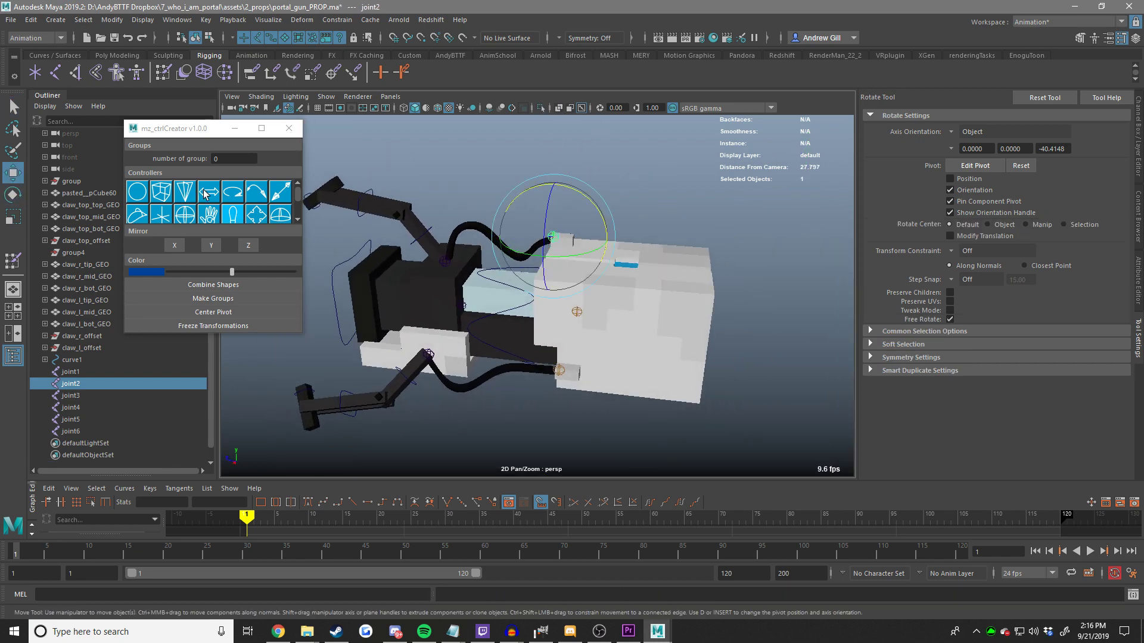
pyautogui.press('w')
pyautogui.click(617, 270)
pyautogui.click(162, 196)
pyautogui.keyDown('alt'); pyautogui.moveTo(445, 301); pyautogui.dragTo(463, 284); pyautogui.keyUp('alt')
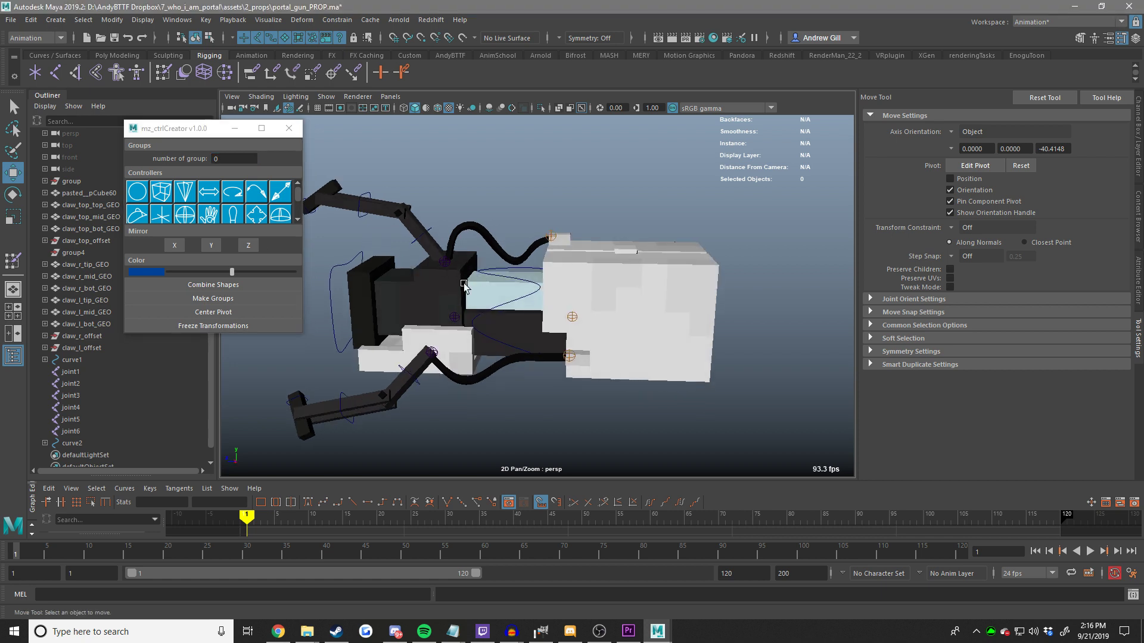
# Scale the new cube curve uniformly to about 5.418 and move it back around the gun's rear body to about Translate Z -6.397.
pyautogui.click(83, 443)
pyautogui.keyDown('alt'); pyautogui.moveTo(488, 348); pyautogui.dragTo(676, 314); pyautogui.keyUp('alt')
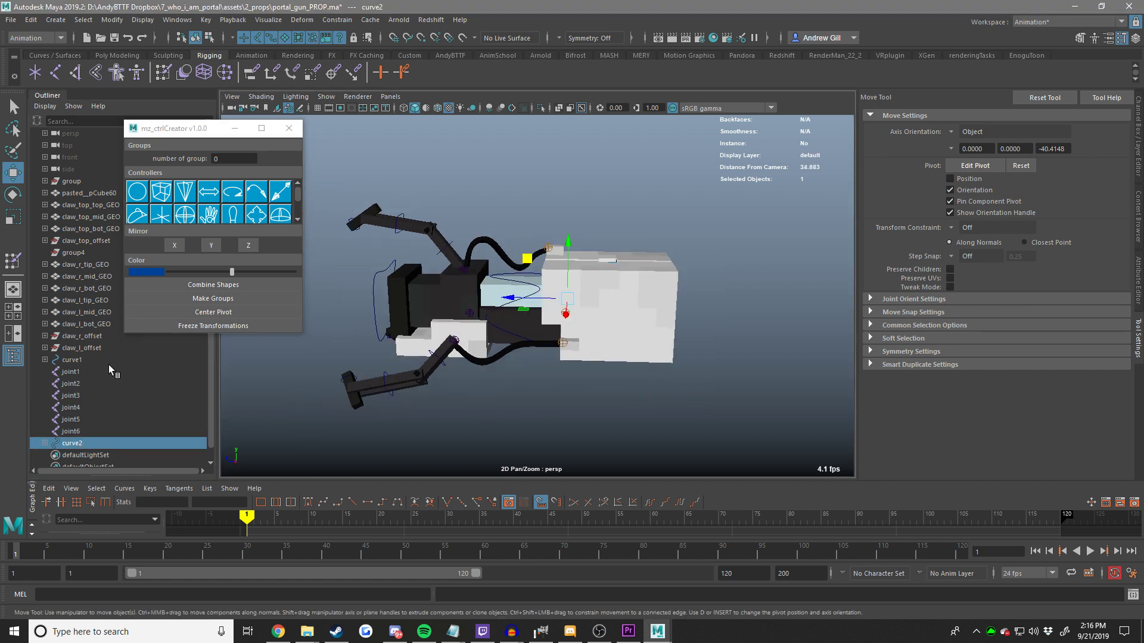
pyautogui.click(677, 313)
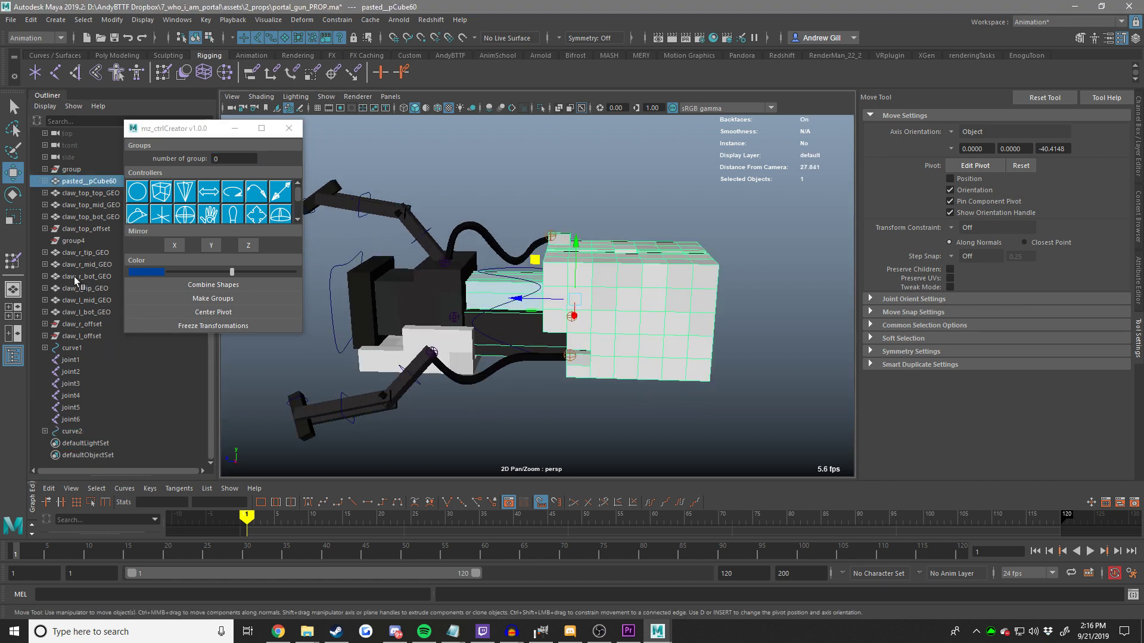
pyautogui.rightClick(91, 375)
pyautogui.click(97, 389)
pyautogui.click(48, 433)
pyautogui.moveTo(557, 296); pyautogui.dragTo(575, 295)
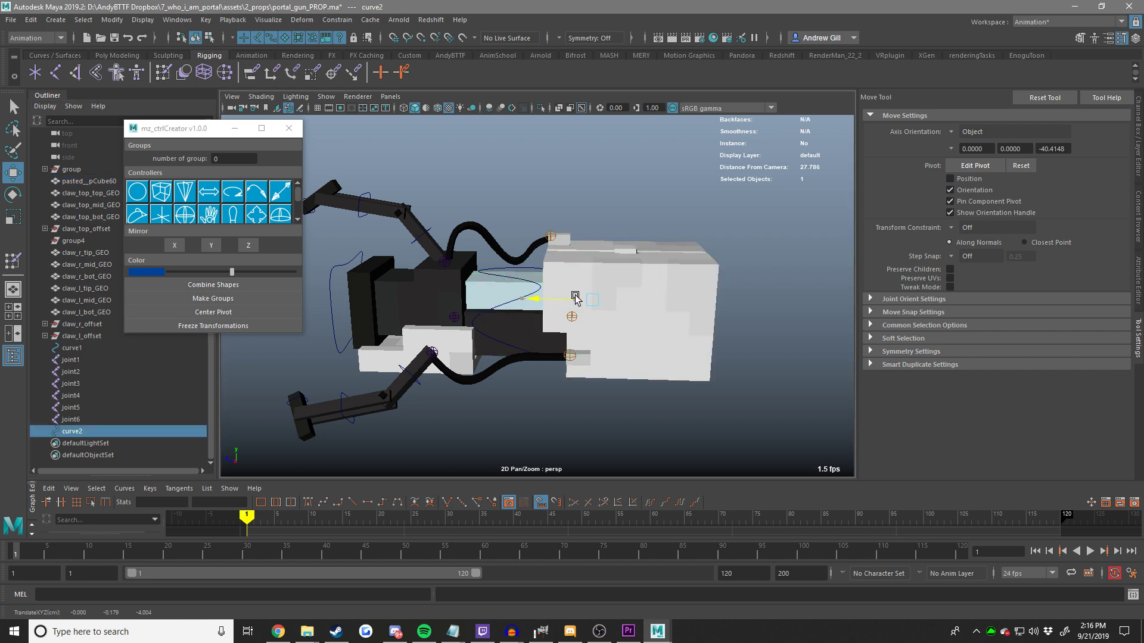
pyautogui.click(575, 298)
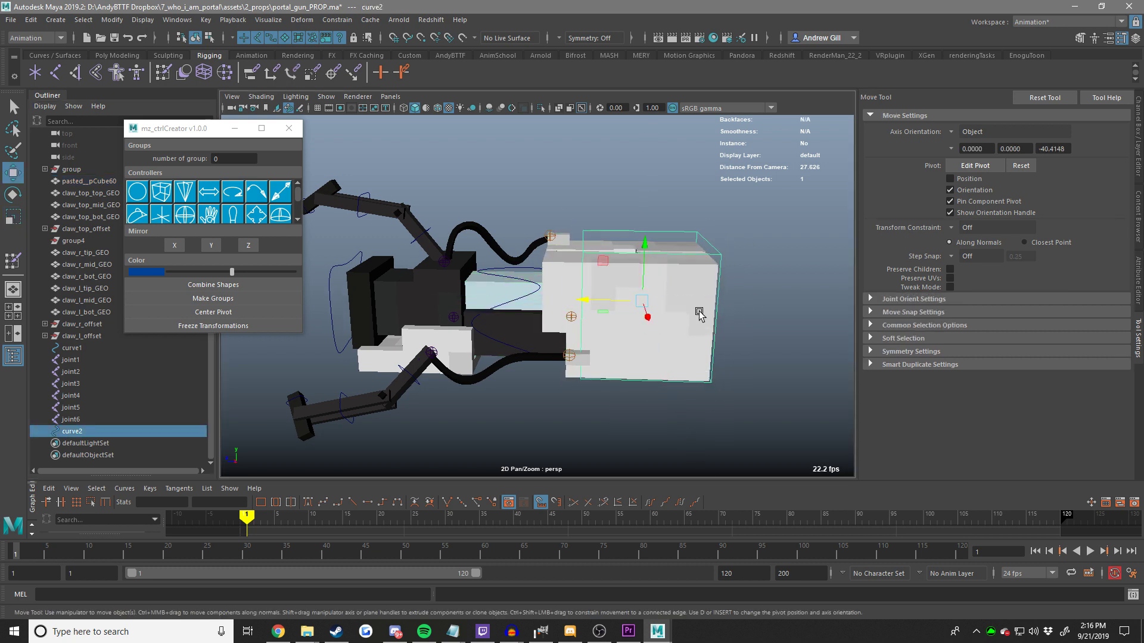
pyautogui.keyDown('alt'); pyautogui.moveTo(700, 314); pyautogui.dragTo(636, 280); pyautogui.keyUp('alt')
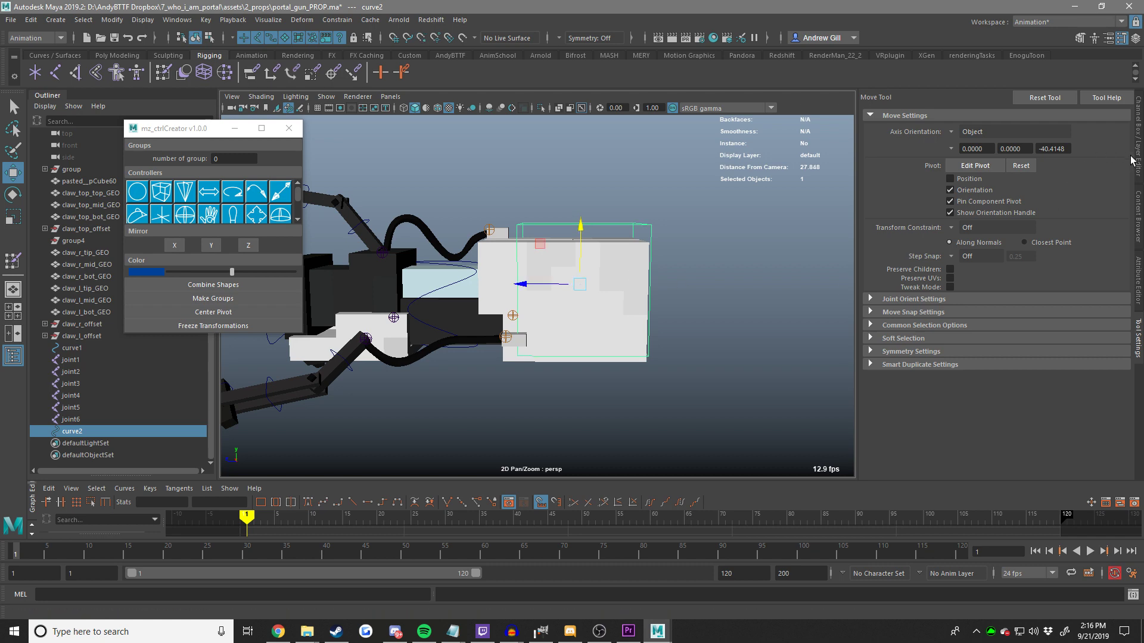
pyautogui.click(1131, 161)
pyautogui.scroll(4, 742, 204)
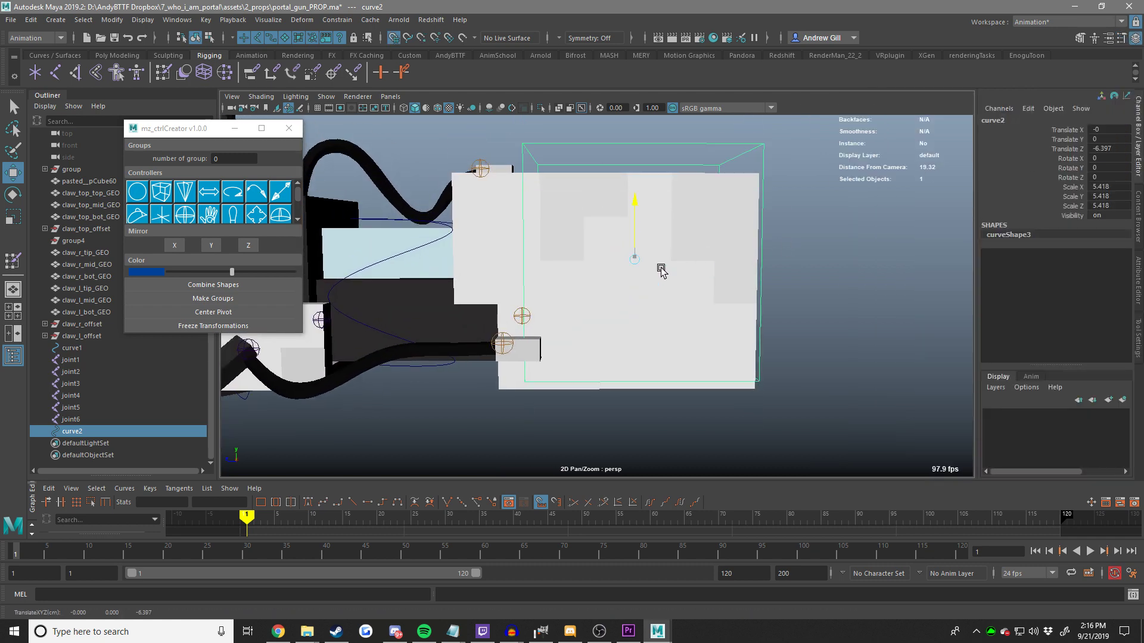
# Try lowering the cube curve around the rear body to Translate Y -1.
pyautogui.keyDown('alt'); pyautogui.moveTo(664, 275); pyautogui.dragTo(560, 273); pyautogui.keyUp('alt')
pyautogui.moveTo(456, 273); pyautogui.dragTo(464, 294, button='middle')
pyautogui.keyDown('alt'); pyautogui.moveTo(572, 308); pyautogui.dragTo(626, 316, button='right'); pyautogui.keyUp('alt')
pyautogui.keyDown('alt'); pyautogui.moveTo(625, 316); pyautogui.dragTo(658, 317, button='middle'); pyautogui.keyUp('alt')
pyautogui.click(658, 317)
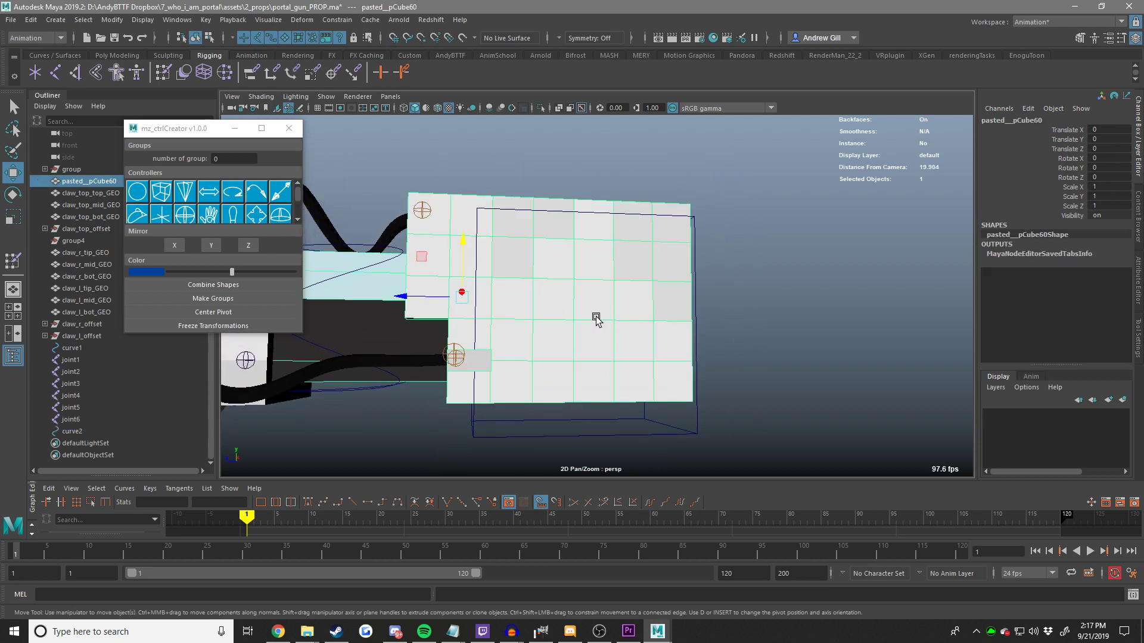
pyautogui.keyDown('alt'); pyautogui.moveTo(597, 318); pyautogui.dragTo(535, 317); pyautogui.keyUp('alt')
pyautogui.keyDown('alt'); pyautogui.moveTo(581, 231); pyautogui.dragTo(672, 247); pyautogui.keyUp('alt')
pyautogui.click(674, 244)
pyautogui.click(671, 236)
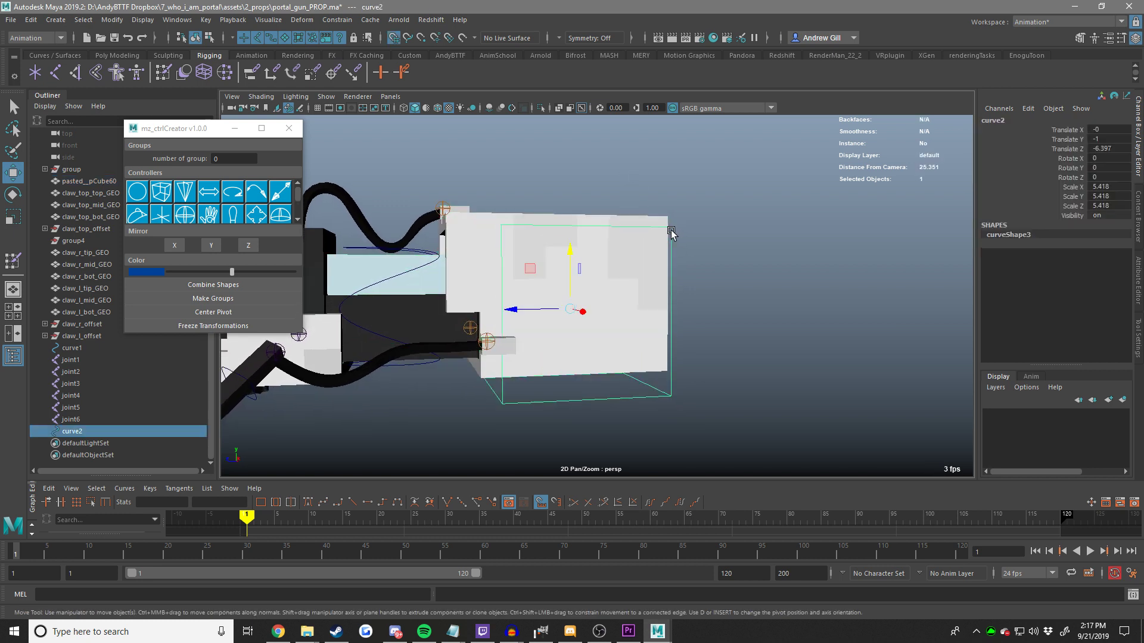
# Set the Move tool's step snap to Relative and check the cube curve's fit from behind the gun.
pyautogui.click(1137, 337)
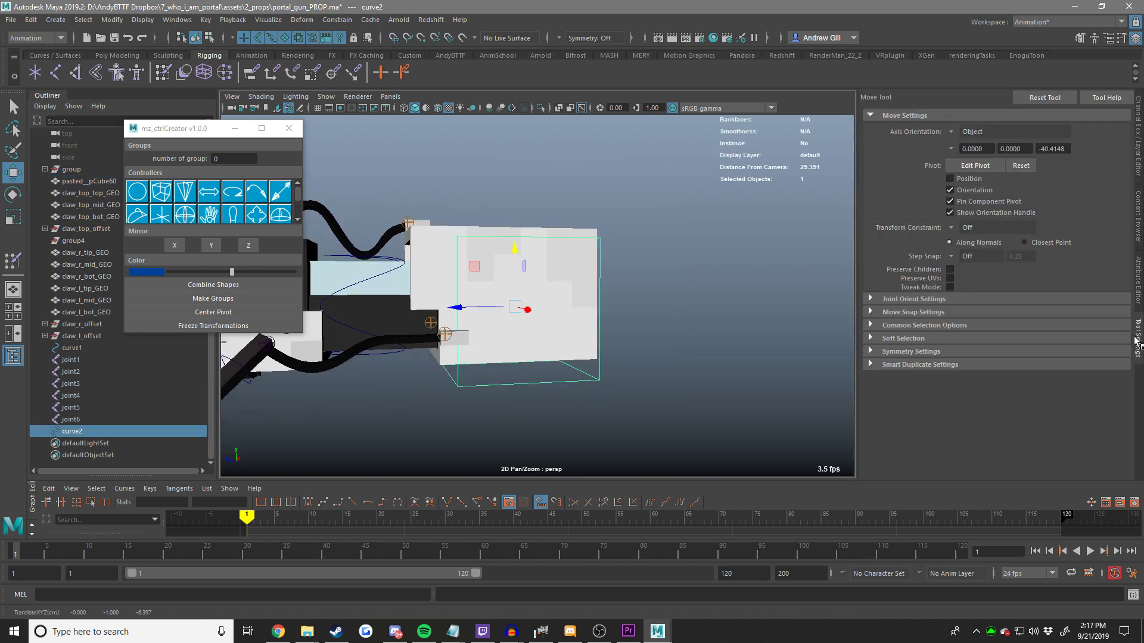
pyautogui.click(951, 256)
pyautogui.click(971, 279)
pyautogui.scroll(3, 690, 303)
pyautogui.keyDown('alt'); pyautogui.moveTo(690, 304); pyautogui.dragTo(628, 296); pyautogui.keyUp('alt')
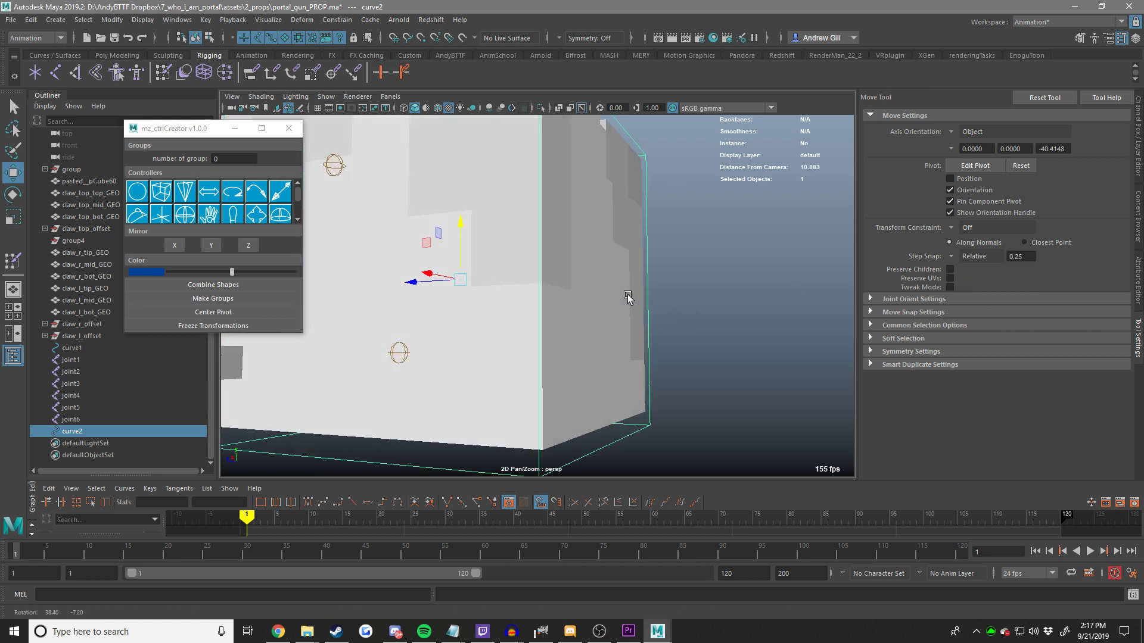
pyautogui.scroll(-3, 641, 313)
pyautogui.keyDown('alt'); pyautogui.moveTo(676, 337); pyautogui.dragTo(689, 304); pyautogui.keyUp('alt')
pyautogui.scroll(-4, 563, 305)
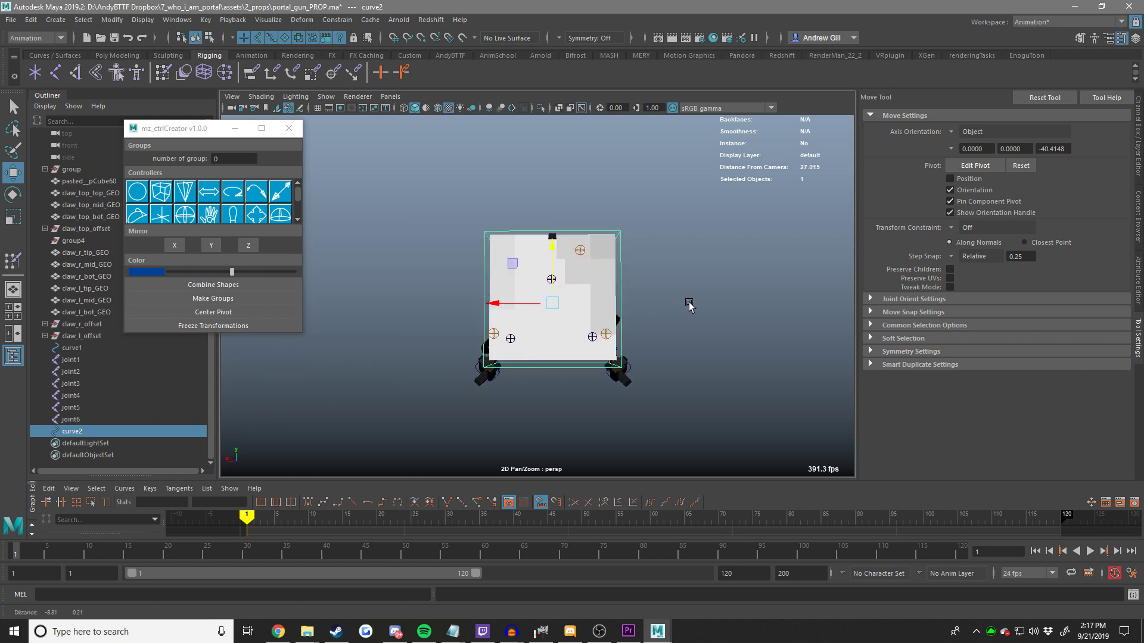
# Undo the previous vertical offset and lower the cube curve to about Translate Y -0.429 around the rear body.
pyautogui.scroll(5, 689, 304)
pyautogui.keyDown('alt'); pyautogui.moveTo(689, 304); pyautogui.dragTo(634, 330, button='middle'); pyautogui.keyUp('alt')
pyautogui.click(635, 329)
pyautogui.hotkey('ctrl', 'z')
pyautogui.keyDown('alt'); pyautogui.moveTo(669, 320); pyautogui.dragTo(557, 306); pyautogui.keyUp('alt')
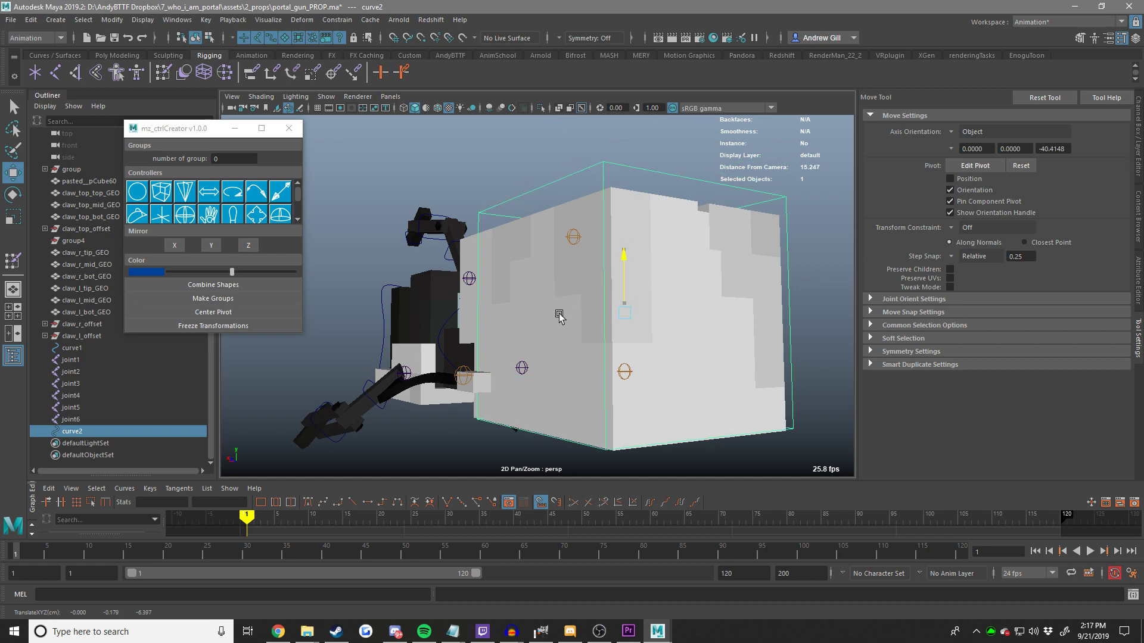
pyautogui.moveTo(558, 316); pyautogui.dragTo(561, 332, button='middle')
pyautogui.scroll(-8, 560, 333)
pyautogui.keyDown('alt'); pyautogui.moveTo(560, 334); pyautogui.dragTo(671, 320); pyautogui.keyUp('alt')
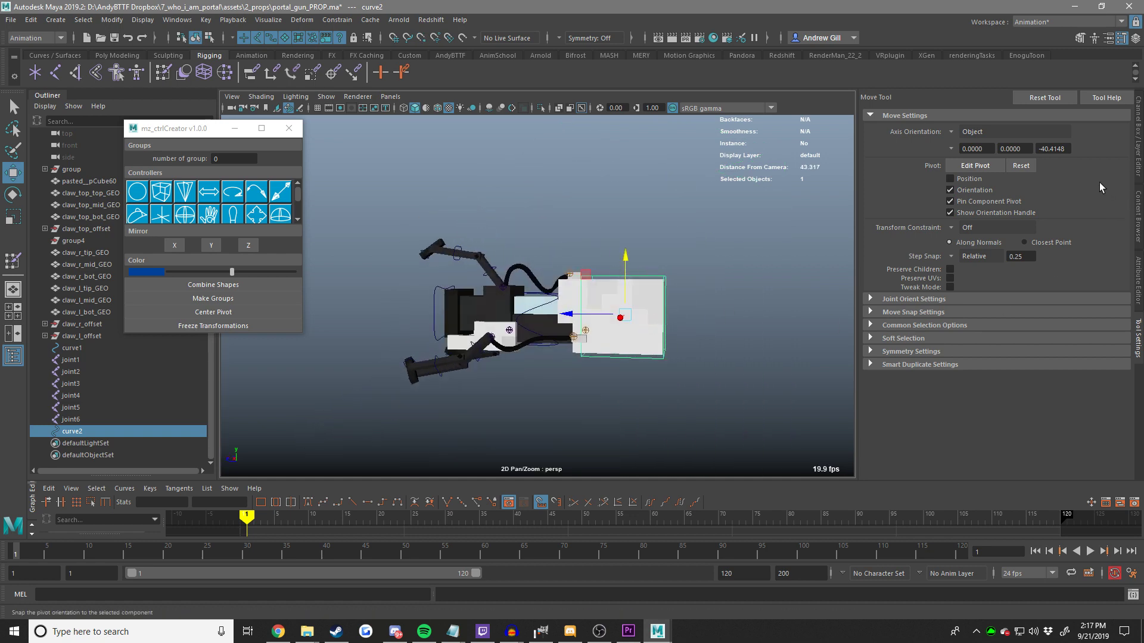
pyautogui.click(1138, 145)
pyautogui.scroll(5, 655, 322)
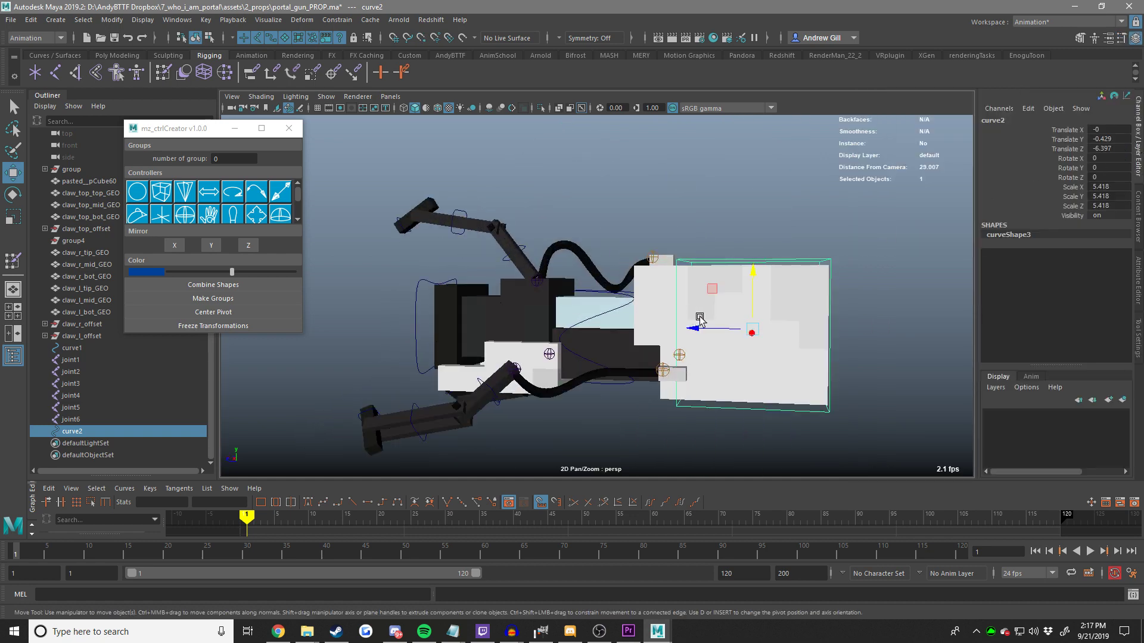
# Flatten the cube curve along the gun's length by scaling it in Z to about 1.726.
pyautogui.press('r')
pyautogui.click(757, 303)
pyautogui.keyDown('alt'); pyautogui.moveTo(756, 304); pyautogui.dragTo(610, 320); pyautogui.keyUp('alt')
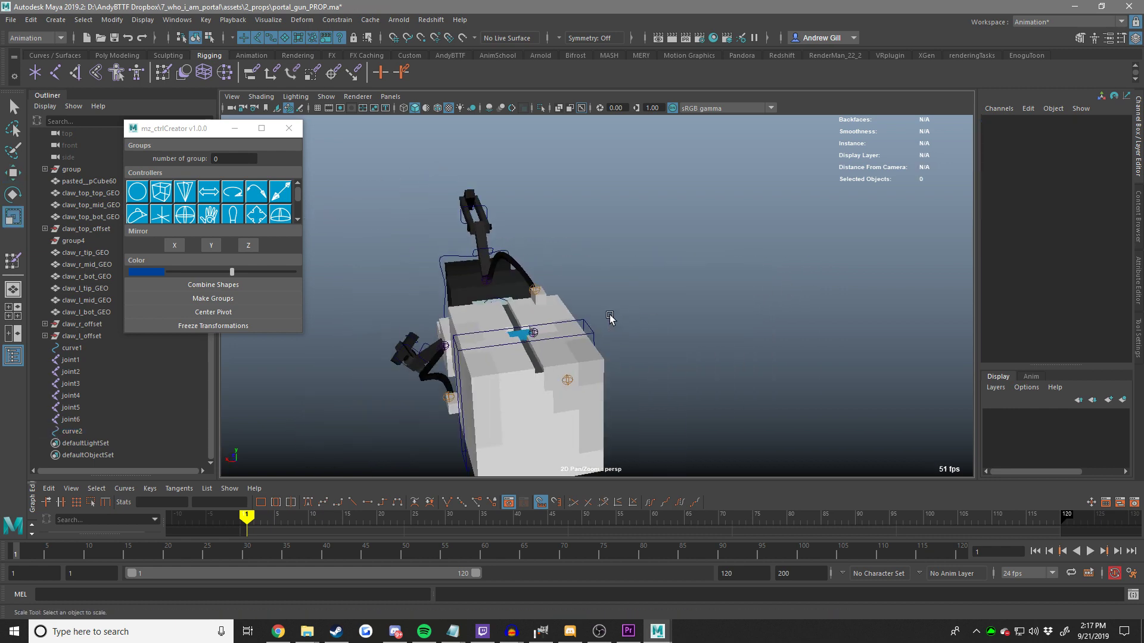
pyautogui.keyDown('alt'); pyautogui.moveTo(610, 319); pyautogui.dragTo(562, 313, button='right'); pyautogui.keyUp('alt')
pyautogui.keyDown('alt'); pyautogui.moveTo(563, 313); pyautogui.dragTo(710, 296); pyautogui.keyUp('alt')
pyautogui.keyDown('alt'); pyautogui.moveTo(709, 296); pyautogui.dragTo(755, 302, button='right'); pyautogui.keyUp('alt')
pyautogui.hotkey('ctrl', 'z')
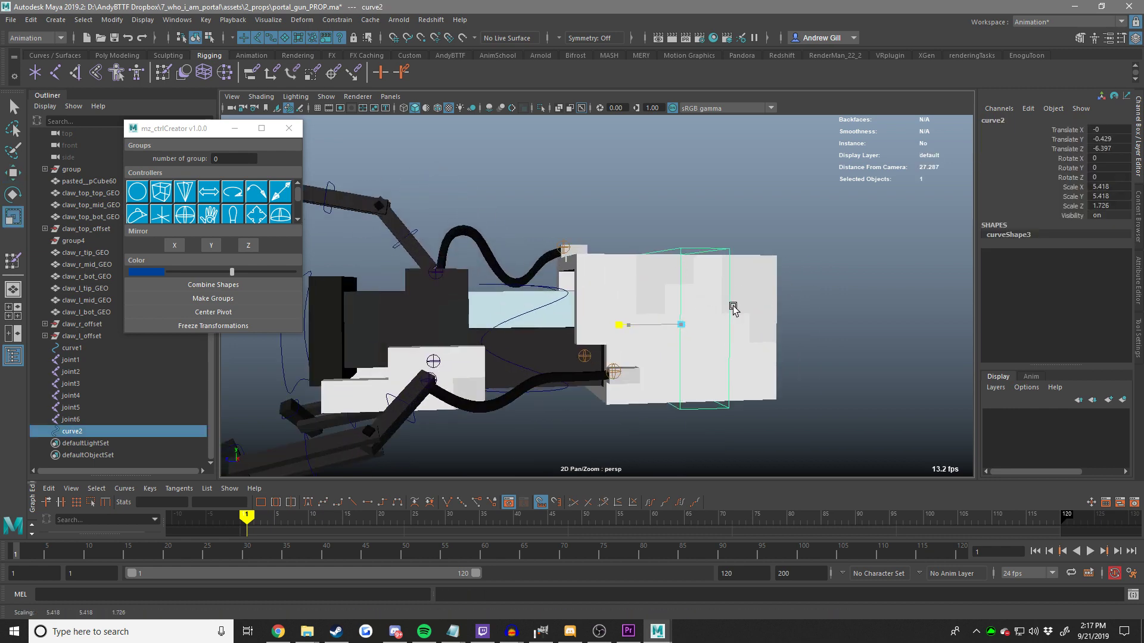
# Freeze all transformations on the cube curve around the rear body.
pyautogui.click(1066, 159)
pyautogui.rightClick(1066, 158)
pyautogui.moveTo(1025, 370)
pyautogui.click(947, 383)
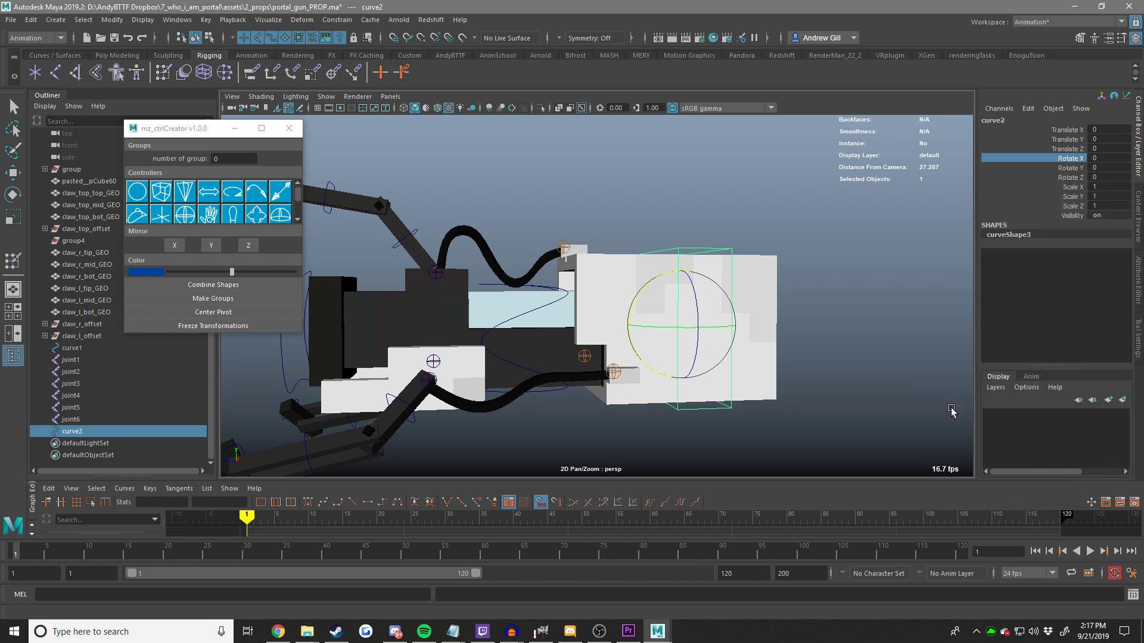
# Rename the cube curve as gun_master_CON.
pyautogui.press('w')
pyautogui.hotkey('ctrl', 'a')
pyautogui.click(944, 117)
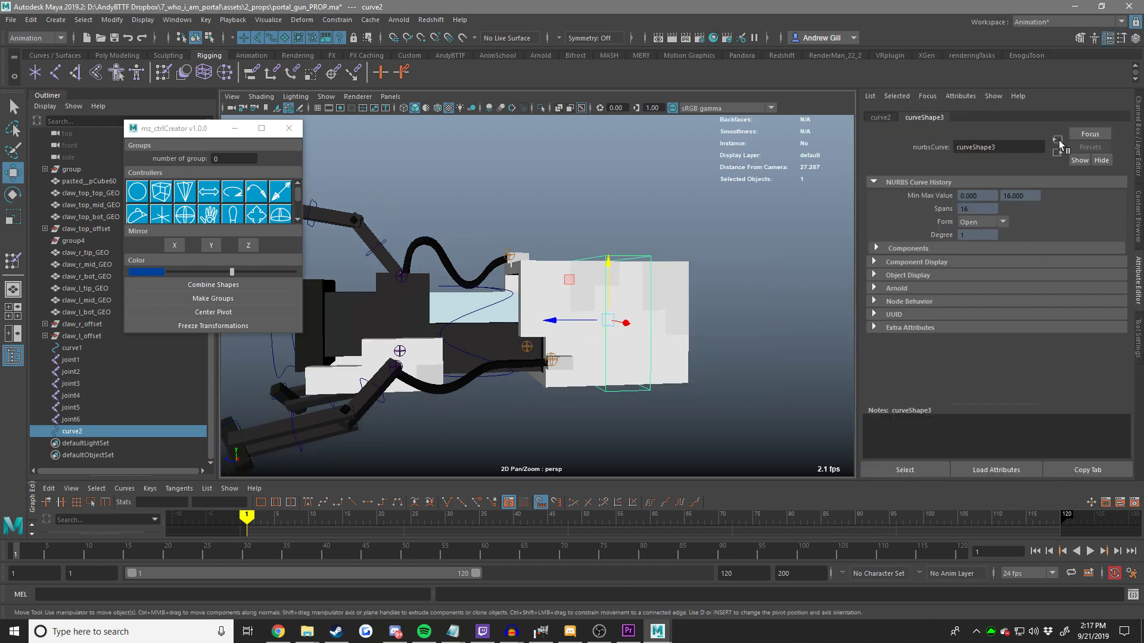
pyautogui.click(1138, 140)
pyautogui.click(1022, 118)
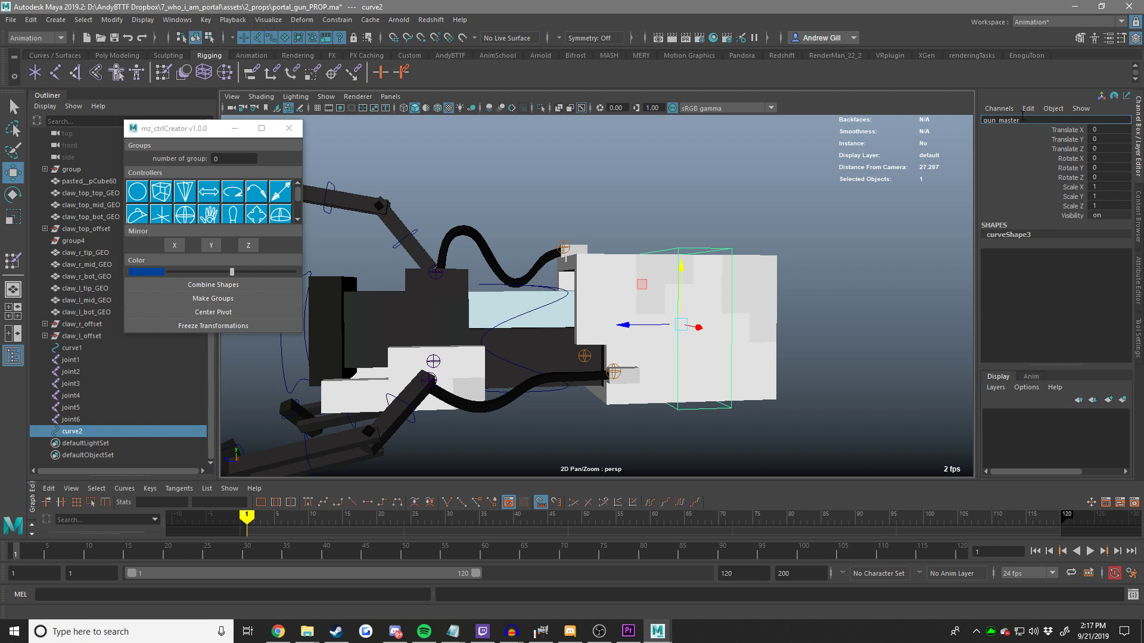
pyautogui.press('Return')
# Rename curve1, the control curve around the gun's front and barrel, as gun_fire_CON.
pyautogui.click(561, 293)
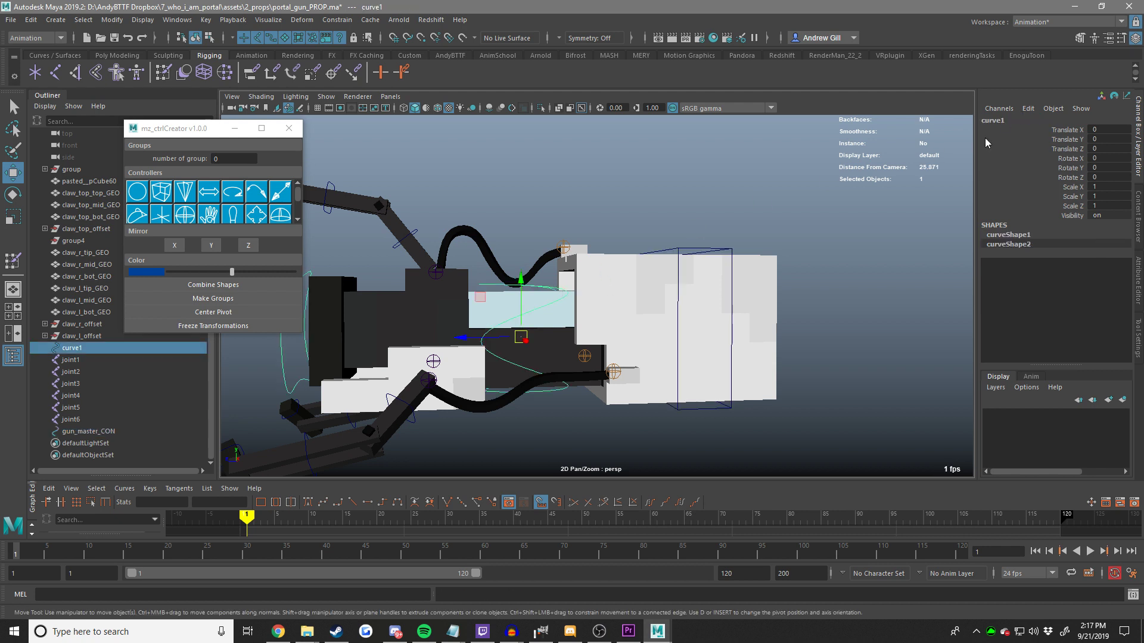
pyautogui.click(1022, 118)
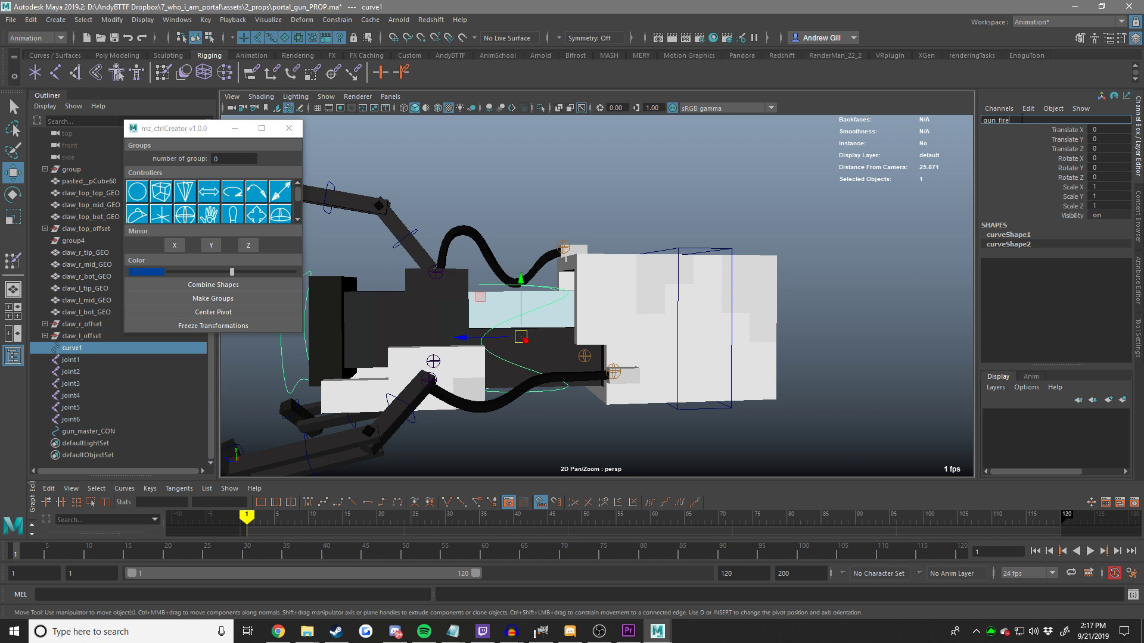
pyautogui.press('Return')
# Create a joint at the centre of gun_front_GEO, the dark plate at the front of the gun.
pyautogui.keyDown('alt'); pyautogui.moveTo(392, 316); pyautogui.dragTo(536, 293, button='middle'); pyautogui.keyUp('alt')
pyautogui.click(507, 281)
pyautogui.click(507, 282)
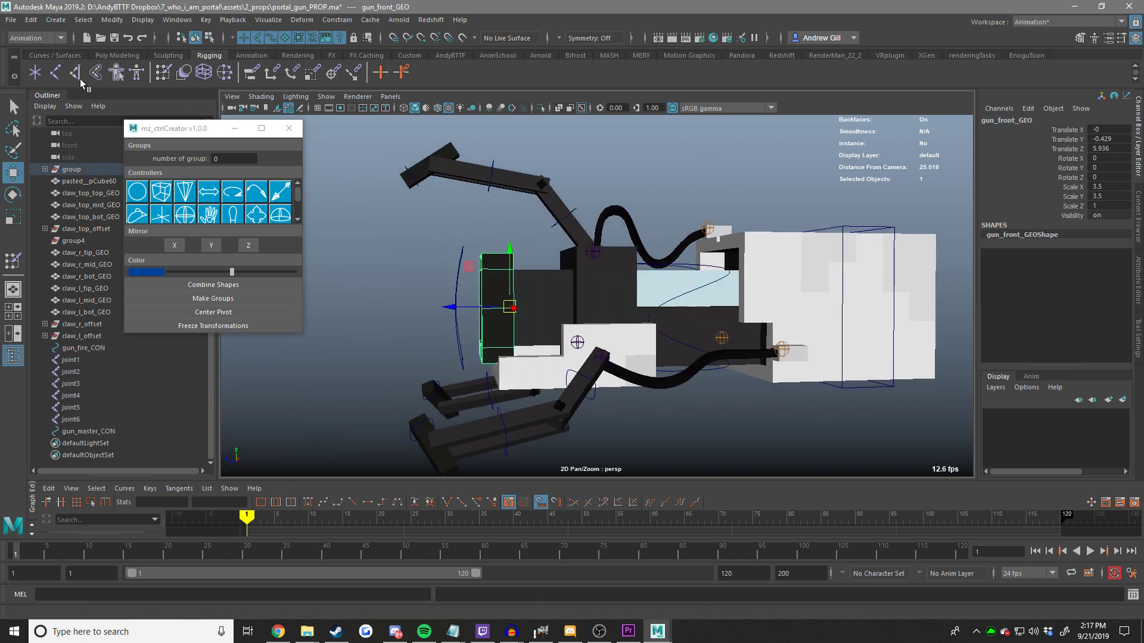
pyautogui.click(55, 74)
pyautogui.click(507, 305)
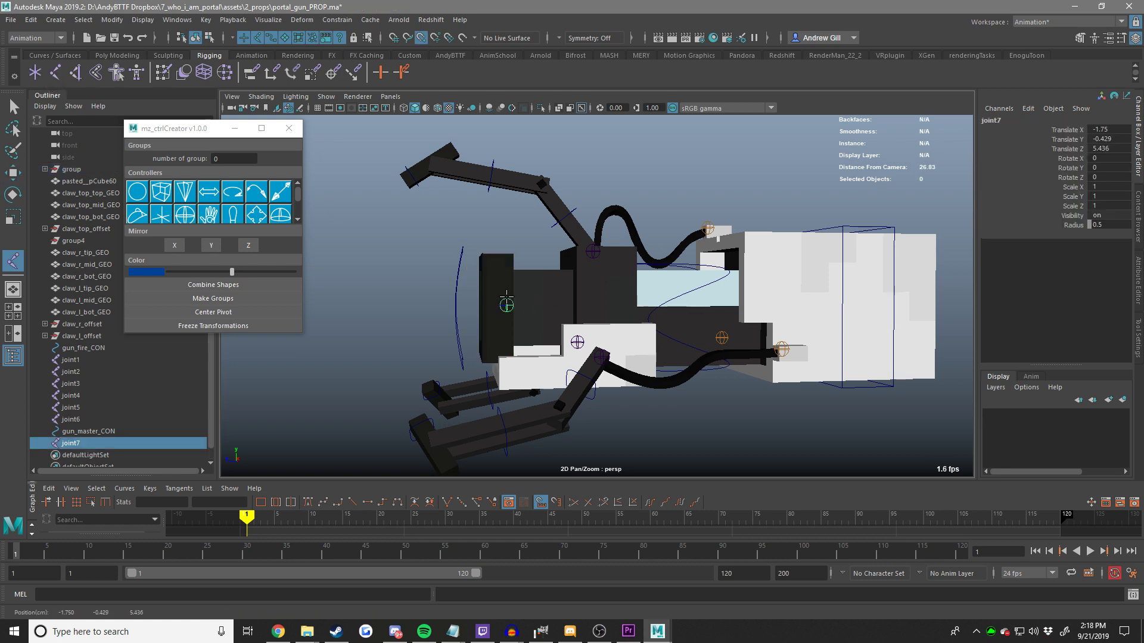
# Snap the new front joint to the middle of the plate at Translate X 0 and Translate Z 6.186.
pyautogui.press('w')
pyautogui.press('e')
pyautogui.press('f')
pyautogui.keyDown('alt'); pyautogui.moveTo(524, 328); pyautogui.dragTo(634, 301); pyautogui.keyUp('alt')
pyautogui.scroll(-8, 658, 330)
pyautogui.scroll(4, 643, 325)
pyautogui.press('v')
pyautogui.moveTo(738, 296); pyautogui.dragTo(755, 296, button='middle')
pyautogui.keyDown('alt'); pyautogui.moveTo(753, 297); pyautogui.dragTo(606, 308); pyautogui.keyUp('alt')
pyautogui.press('f')
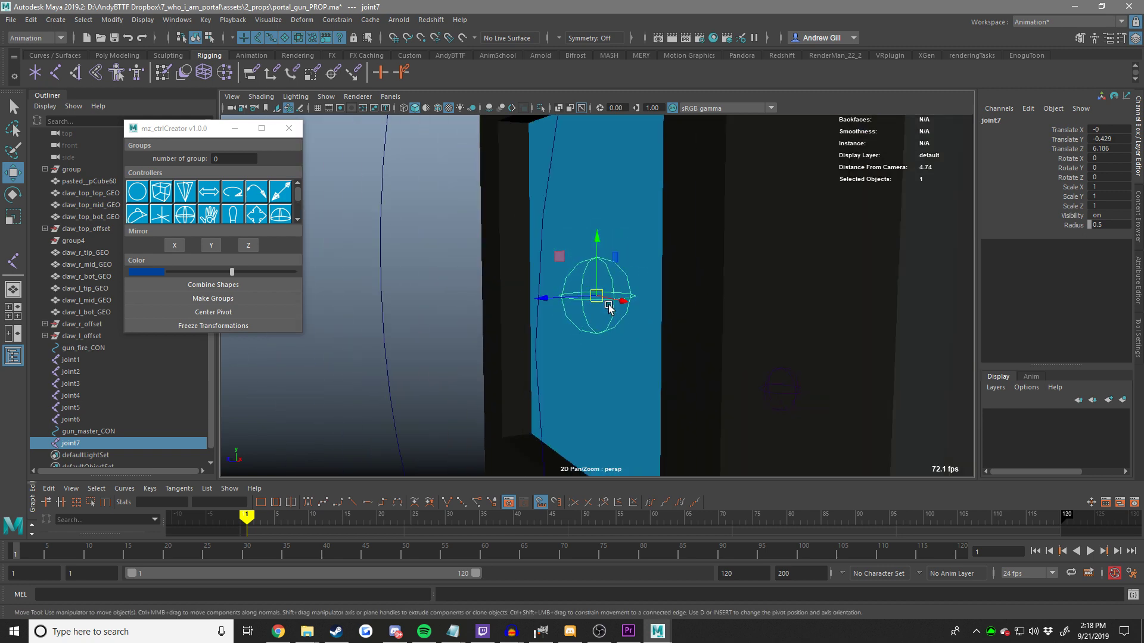
pyautogui.scroll(-6, 557, 286)
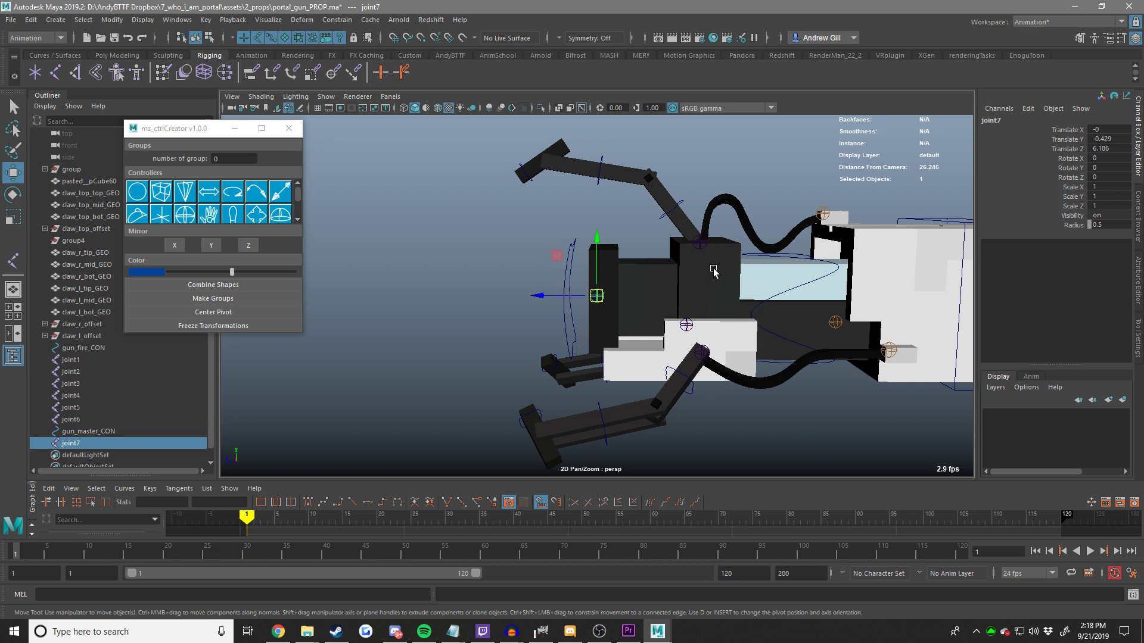
pyautogui.moveTo(576, 6); pyautogui.dragTo(613, 0)
pyautogui.click(595, 636)
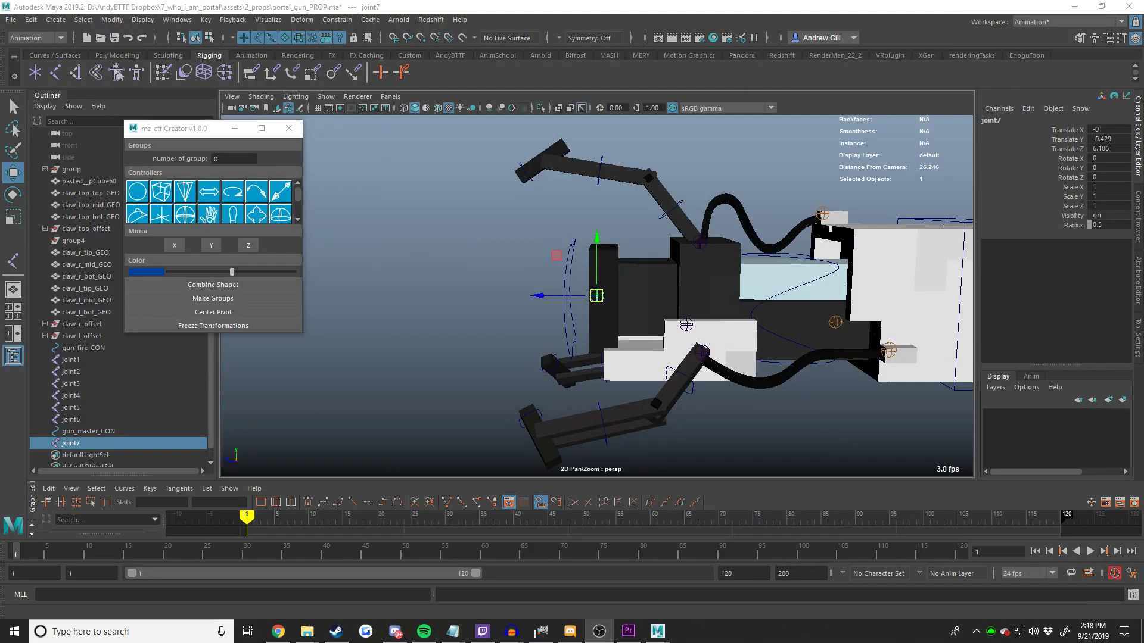
pyautogui.click(219, 159)
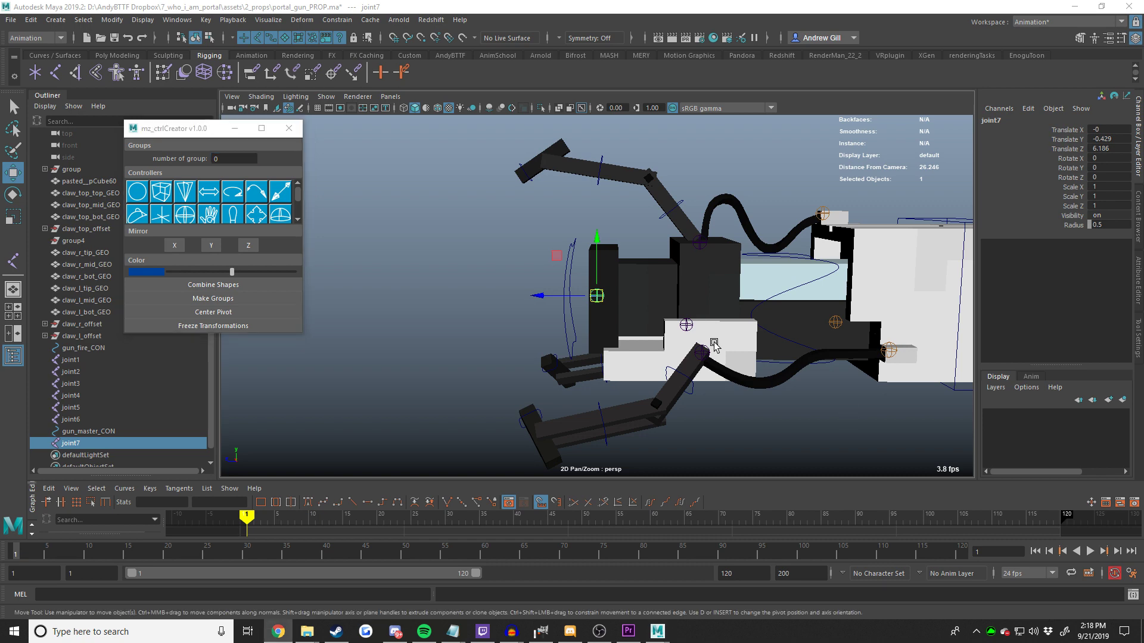
# Slide the front plate joint to Translate Z 6 and move the mz_ctrlCreator window away from the gun.
pyautogui.scroll(5, 565, 297)
pyautogui.moveTo(565, 296); pyautogui.dragTo(608, 307)
pyautogui.keyDown('alt'); pyautogui.moveTo(633, 332); pyautogui.dragTo(586, 327, button='middle'); pyautogui.keyUp('alt')
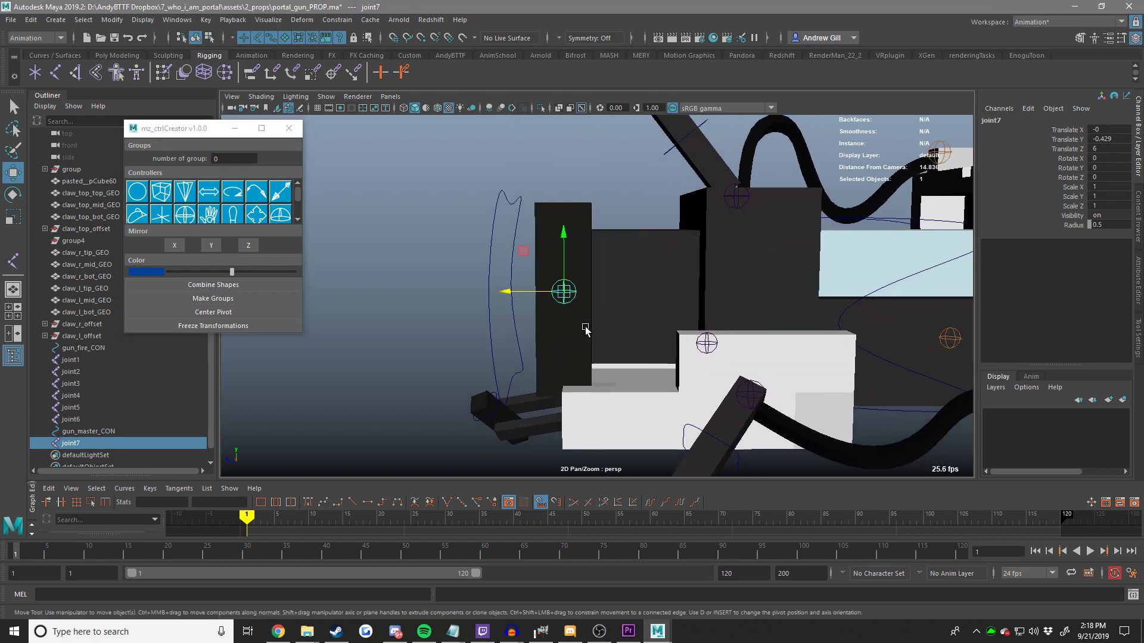
pyautogui.scroll(-2, 524, 325)
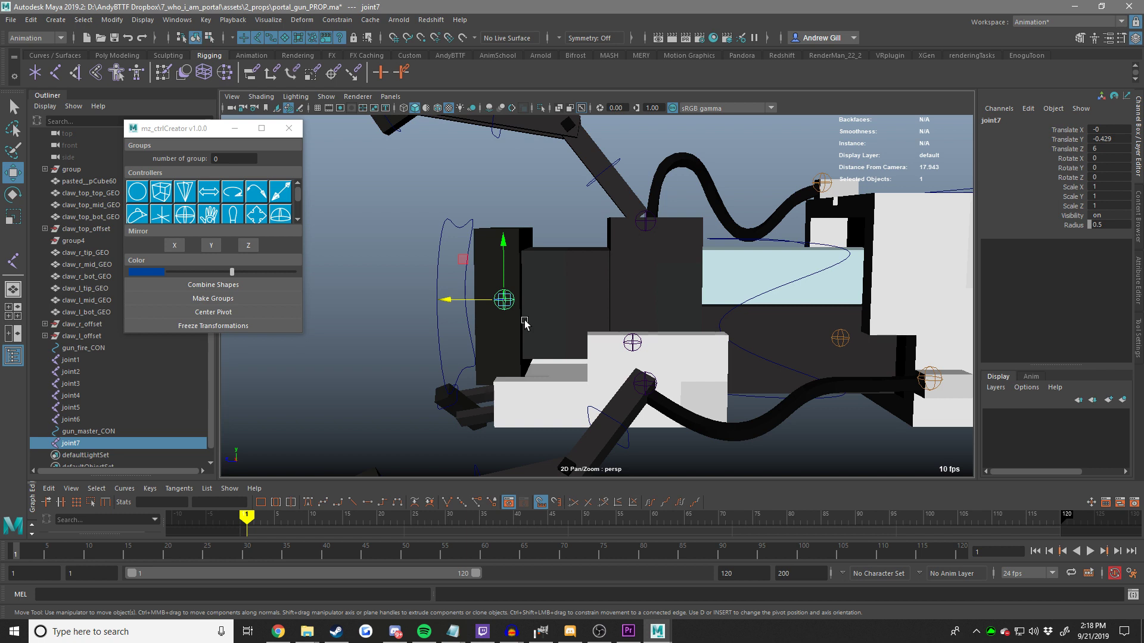
pyautogui.moveTo(185, 128); pyautogui.dragTo(90, 113)
pyautogui.scroll(-3, 425, 238)
pyautogui.scroll(3, 467, 256)
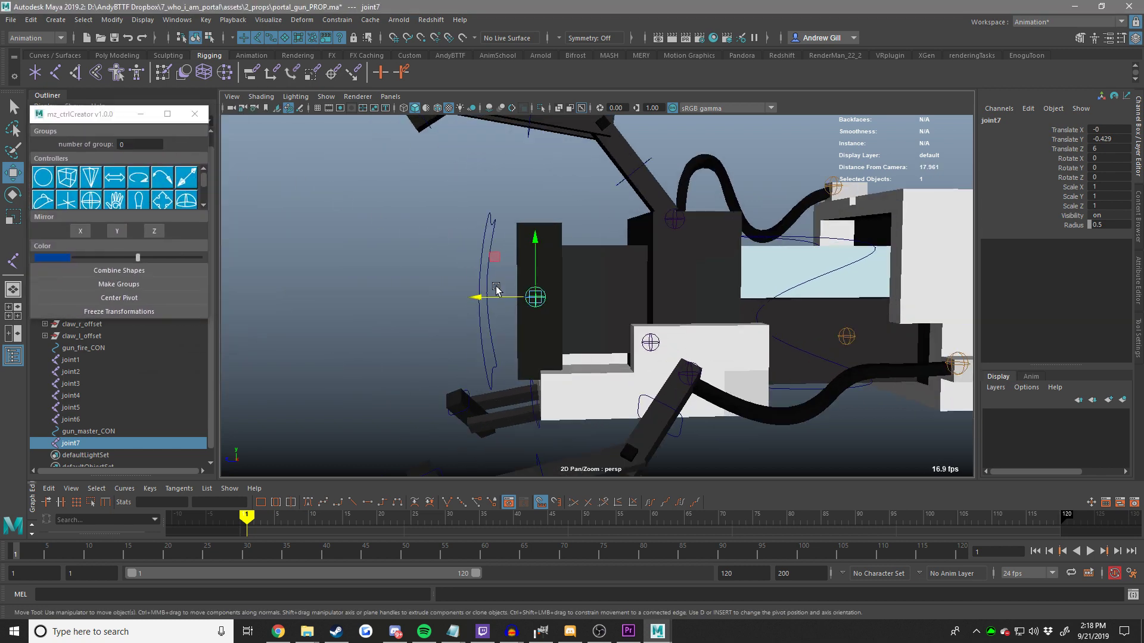
pyautogui.scroll(3, 530, 244)
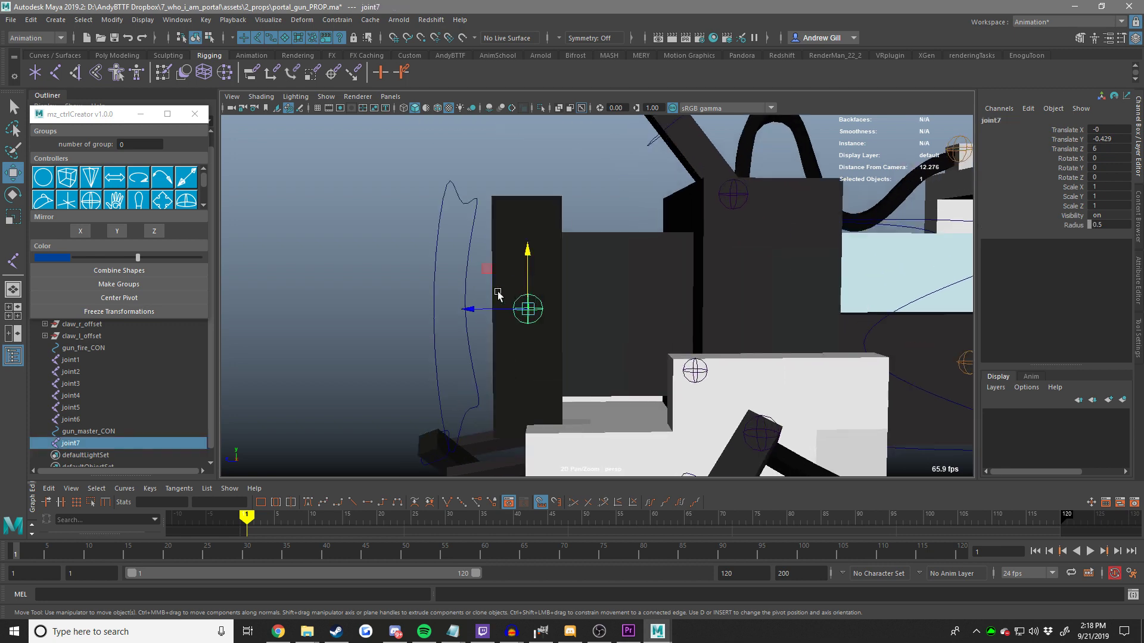
# Align the front plate joint with the plate's pivot at Translate Z 5.936.
pyautogui.keyDown('alt'); pyautogui.moveTo(513, 330); pyautogui.dragTo(529, 335, button='middle'); pyautogui.keyUp('alt')
pyautogui.moveTo(534, 337); pyautogui.dragTo(577, 353, button='middle')
pyautogui.moveTo(582, 354)
pyautogui.keyDown('alt'); pyautogui.mouseDown()
pyautogui.moveTo(588, 391)
pyautogui.moveTo(588, 352)
pyautogui.mouseUp(); pyautogui.keyUp('alt')
pyautogui.keyDown('alt'); pyautogui.moveTo(588, 352); pyautogui.dragTo(535, 329, button='middle'); pyautogui.keyUp('alt')
pyautogui.keyDown('alt'); pyautogui.moveTo(535, 328); pyautogui.dragTo(579, 315); pyautogui.keyUp('alt')
pyautogui.scroll(-4, 579, 315)
pyautogui.scroll(4, 576, 312)
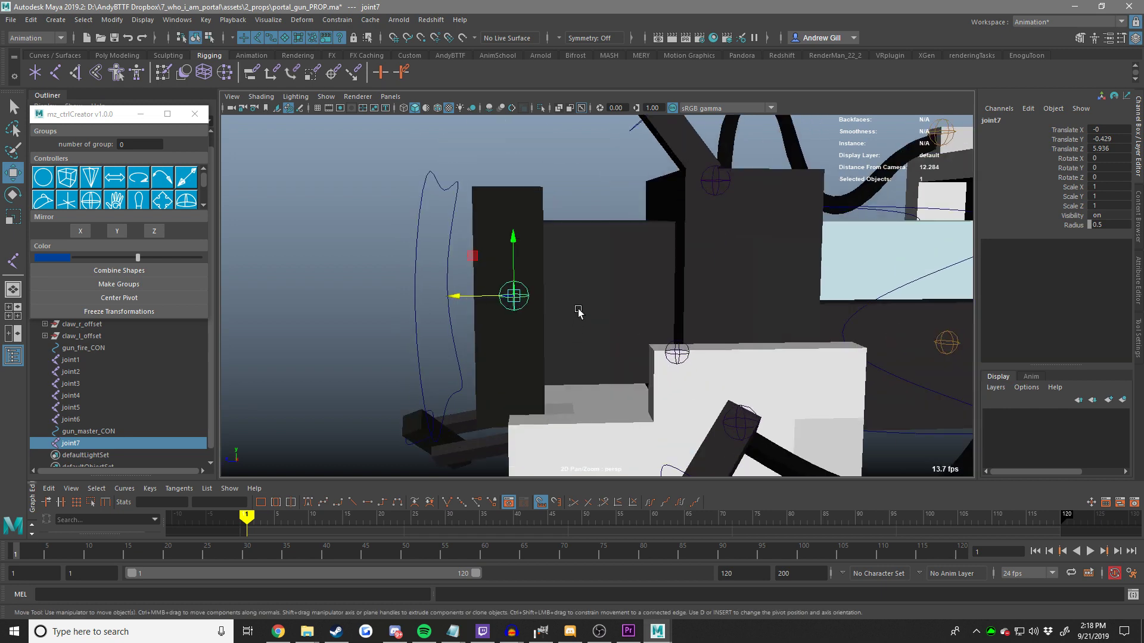
# Duplicate the front plate joint and snap the copy into the dark barrel block directly behind the plate.
pyautogui.hotkey('ctrl', 'd')
pyautogui.keyDown('alt'); pyautogui.moveTo(575, 314); pyautogui.dragTo(536, 331, button='middle'); pyautogui.keyUp('alt')
pyautogui.moveTo(524, 333); pyautogui.dragTo(594, 341, button='middle')
pyautogui.press('v')
pyautogui.moveTo(560, 253); pyautogui.dragTo(480, 276, button='middle')
pyautogui.scroll(-4, 530, 268)
pyautogui.keyDown('alt'); pyautogui.moveTo(480, 277); pyautogui.dragTo(513, 298); pyautogui.keyUp('alt')
# Duplicate the barrel joint and snap the copy into the taller dark block behind it, at Translate Z 2.436.
pyautogui.hotkey('ctrl', 'd')
pyautogui.moveTo(513, 299); pyautogui.dragTo(608, 297, button='middle')
pyautogui.press('v')
pyautogui.scroll(4, 579, 251)
pyautogui.press('v')
pyautogui.moveTo(583, 240); pyautogui.dragTo(580, 228, button='middle')
pyautogui.scroll(-2, 593, 290)
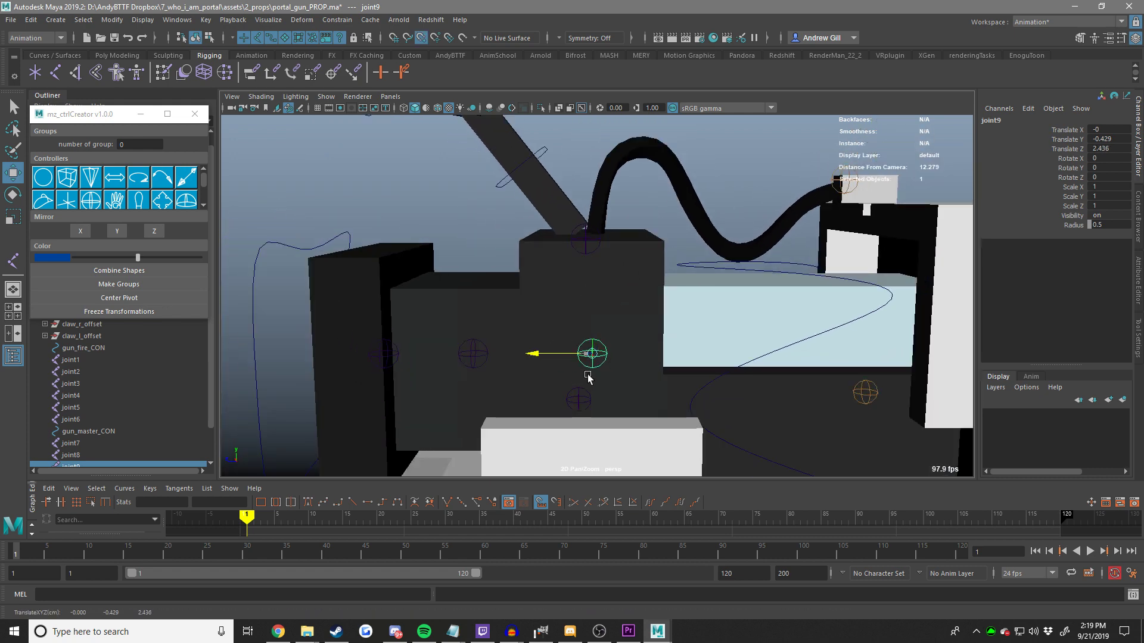
# Try to isolate the taller dark block with its joint and snap the joint to the block's vertices.
pyautogui.keyDown('shift'); pyautogui.click(627, 281); pyautogui.keyUp('shift')
pyautogui.click(541, 108)
pyautogui.keyDown('shift'); pyautogui.click(646, 293); pyautogui.keyUp('shift')
pyautogui.press('v')
pyautogui.moveTo(577, 352); pyautogui.dragTo(579, 231)
pyautogui.click(543, 108)
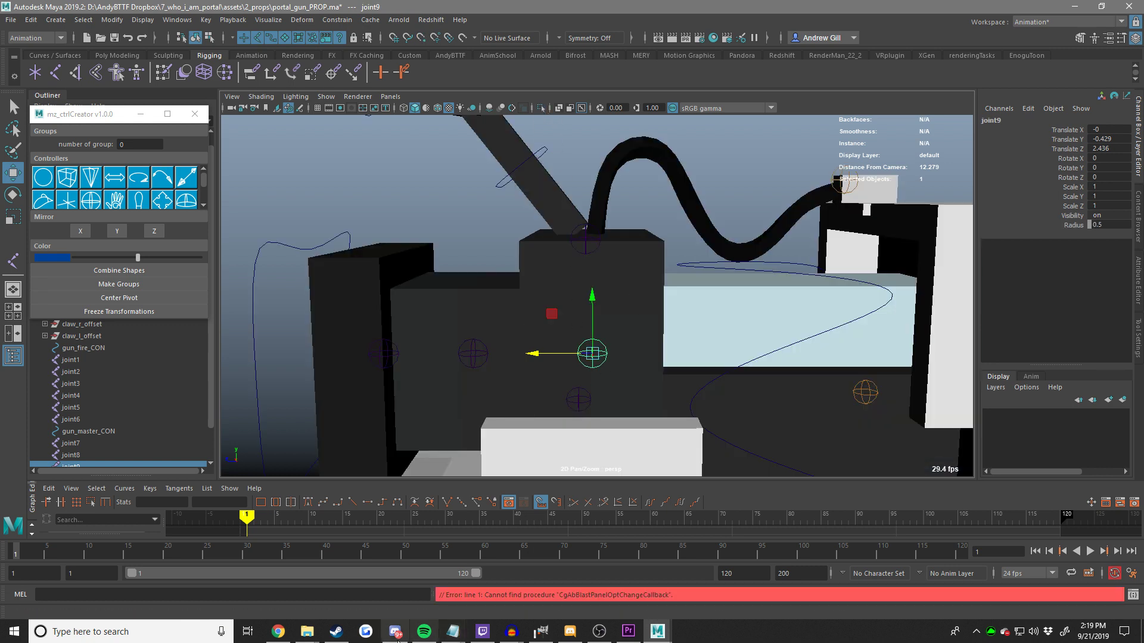
pyautogui.scroll(-3, 498, 347)
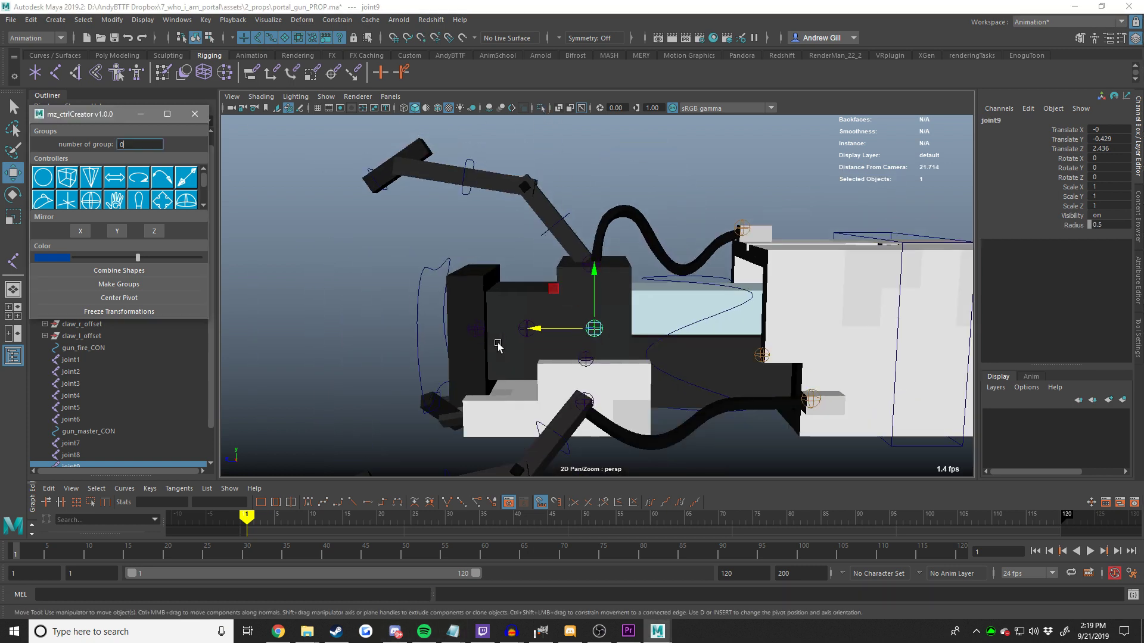
# Test-move joint3, the rear joint of the far-side hose, and undo the move.
pyautogui.hotkey('ctrl', 'z')
pyautogui.hotkey('ctrl', 'z')
pyautogui.hotkey('ctrl', 'z')
pyautogui.hotkey('ctrl', 'z')
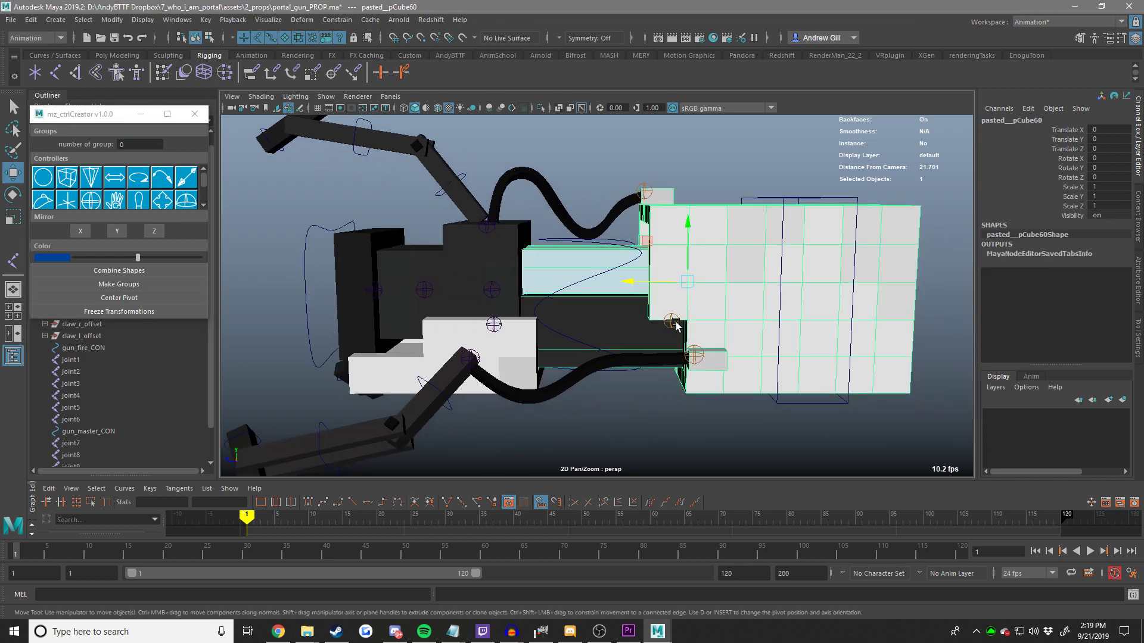
pyautogui.keyDown('alt'); pyautogui.moveTo(602, 294); pyautogui.dragTo(605, 394); pyautogui.keyUp('alt')
pyautogui.click(620, 325)
pyautogui.hotkey('ctrl', 'z')
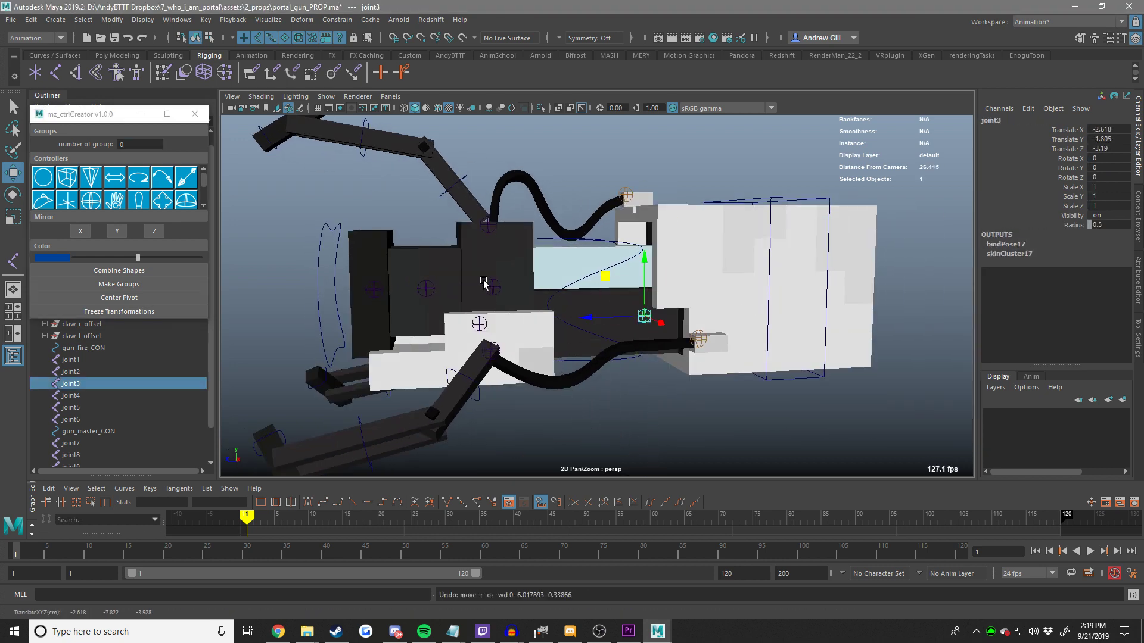
# Duplicate the taller dark block's joint and move the copy into the rear body at Translate Z -6.
pyautogui.hotkey('ctrl', 'z')
pyautogui.hotkey('ctrl', 'z')
pyautogui.hotkey('ctrl', 'z')
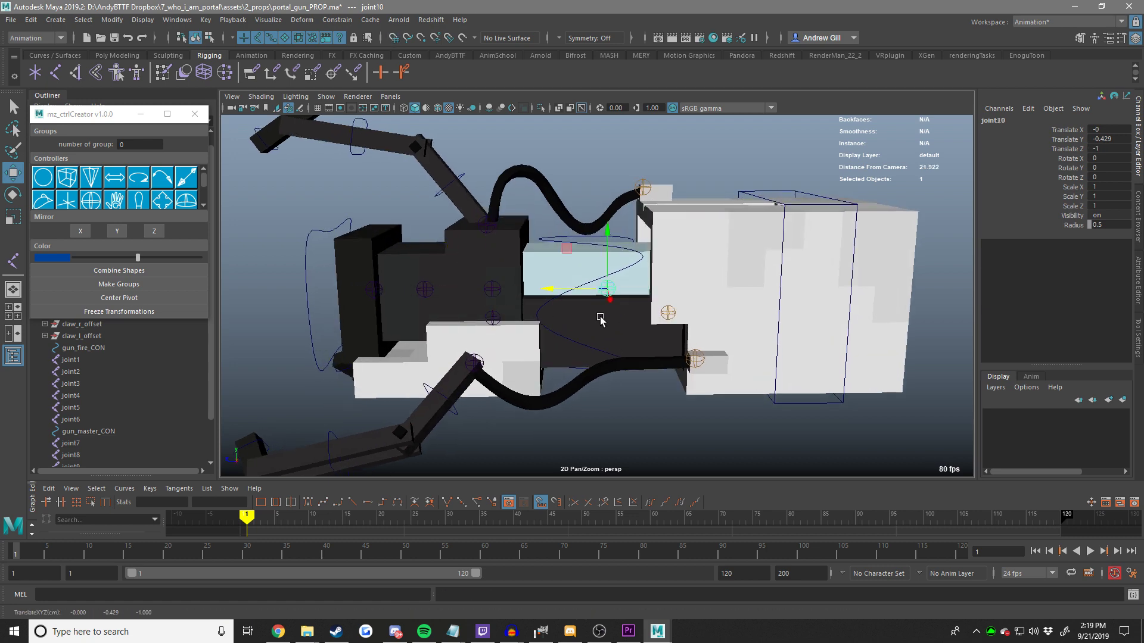
pyautogui.hotkey('ctrl', 'z')
pyautogui.hotkey('ctrl', 'z')
pyautogui.hotkey('ctrl', 'z')
pyautogui.hotkey('ctrl', 'z')
pyautogui.hotkey('ctrl', 'z')
pyautogui.hotkey('ctrl', 'z')
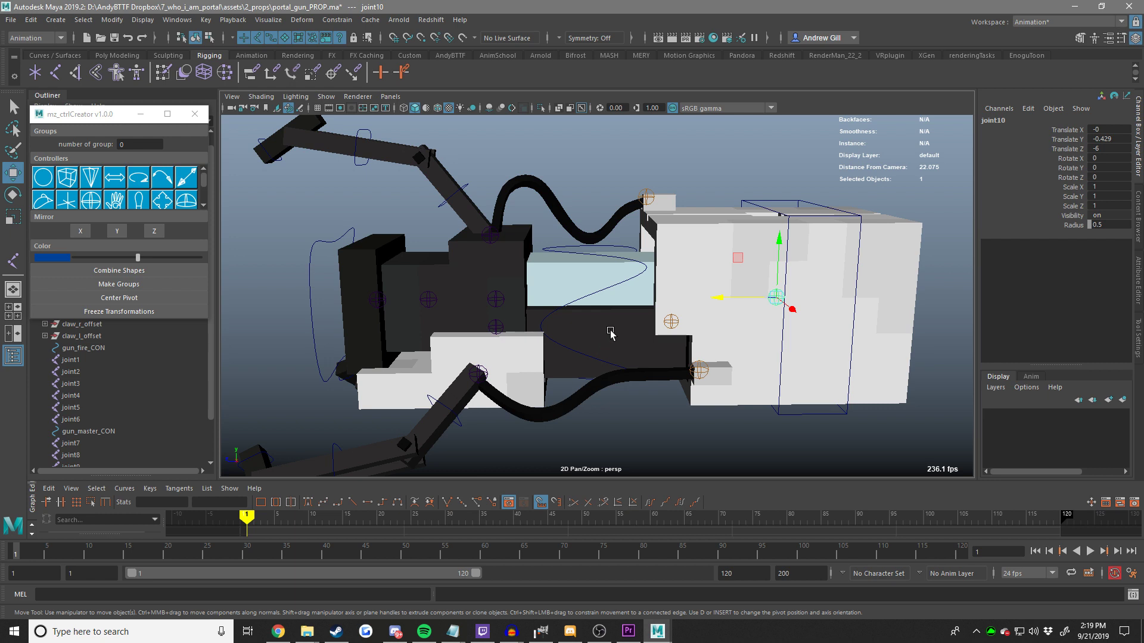
# Bind the rear body mesh pasted_pCube60 to the joint inside it.
pyautogui.hotkey('ctrl', 'z')
pyautogui.hotkey('ctrl', 'z')
pyautogui.hotkey('ctrl', 'z')
pyautogui.hotkey('ctrl', 'z')
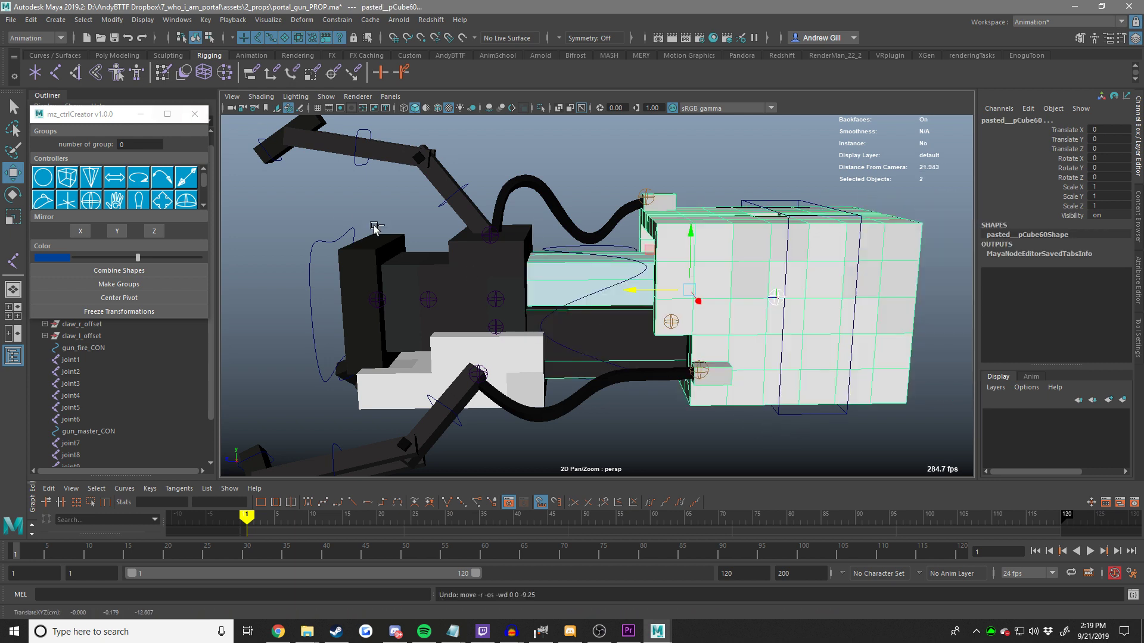
pyautogui.click(92, 77)
# Parent joint2, joint3, joint6 and the rear body joint under gun_master_CON.
pyautogui.keyDown('alt'); pyautogui.moveTo(643, 179); pyautogui.dragTo(613, 194, button='middle'); pyautogui.keyUp('alt')
pyautogui.moveTo(632, 194); pyautogui.dragTo(598, 230)
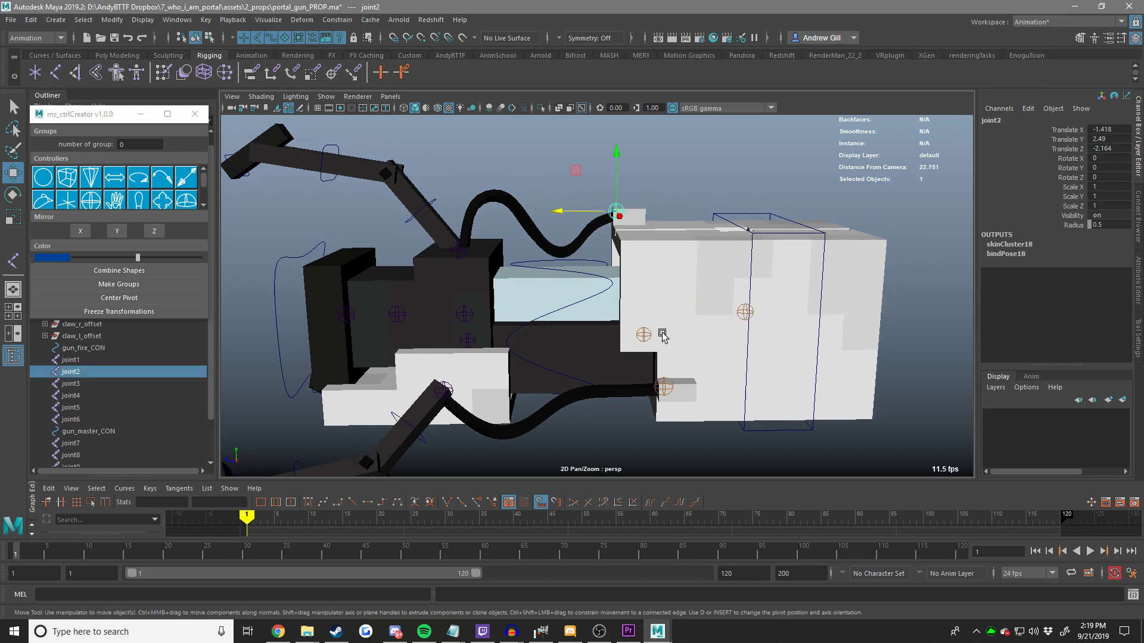
pyautogui.keyDown('shift'); pyautogui.moveTo(662, 332); pyautogui.dragTo(614, 407); pyautogui.keyUp('shift')
pyautogui.keyDown('shift'); pyautogui.moveTo(759, 303); pyautogui.dragTo(740, 338); pyautogui.keyUp('shift')
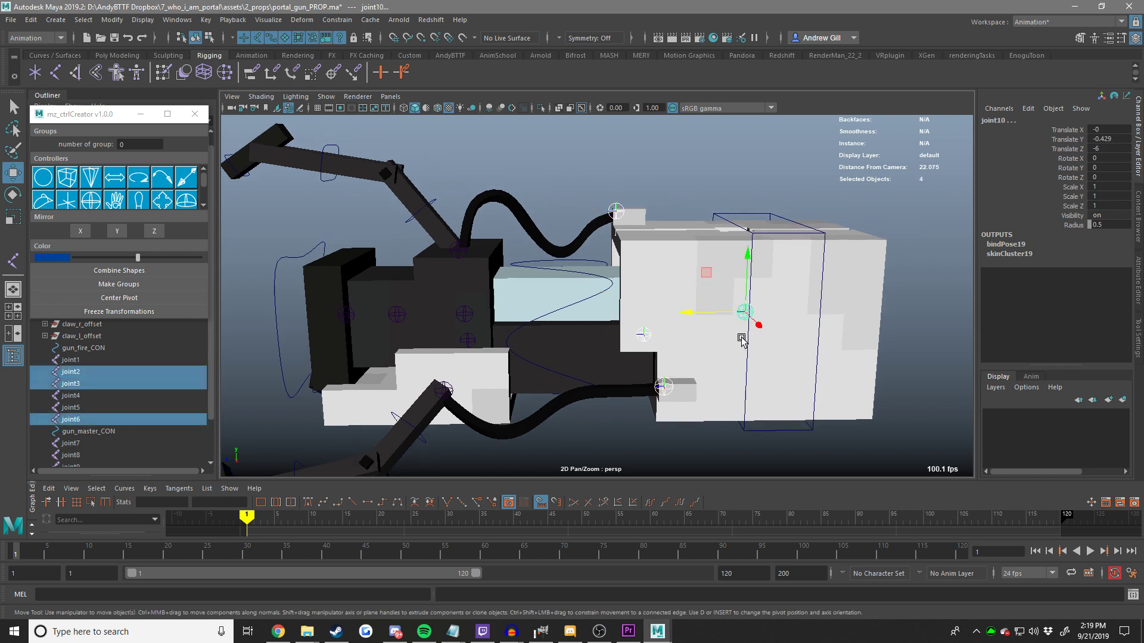
pyautogui.keyDown('shift'); pyautogui.click(754, 213); pyautogui.keyUp('shift')
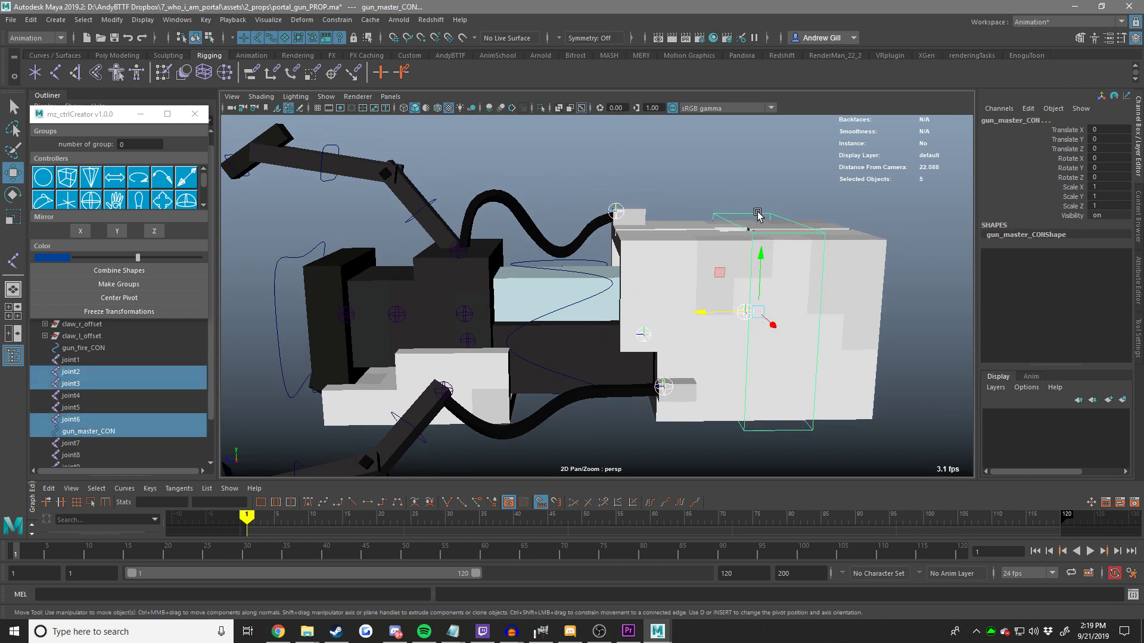
pyautogui.press('p')
# Test-move gun_master_CON to check how the parented joints follow, and undo the test moves.
pyautogui.moveTo(707, 270); pyautogui.dragTo(723, 352, button='middle')
pyautogui.hotkey('ctrl', 'z')
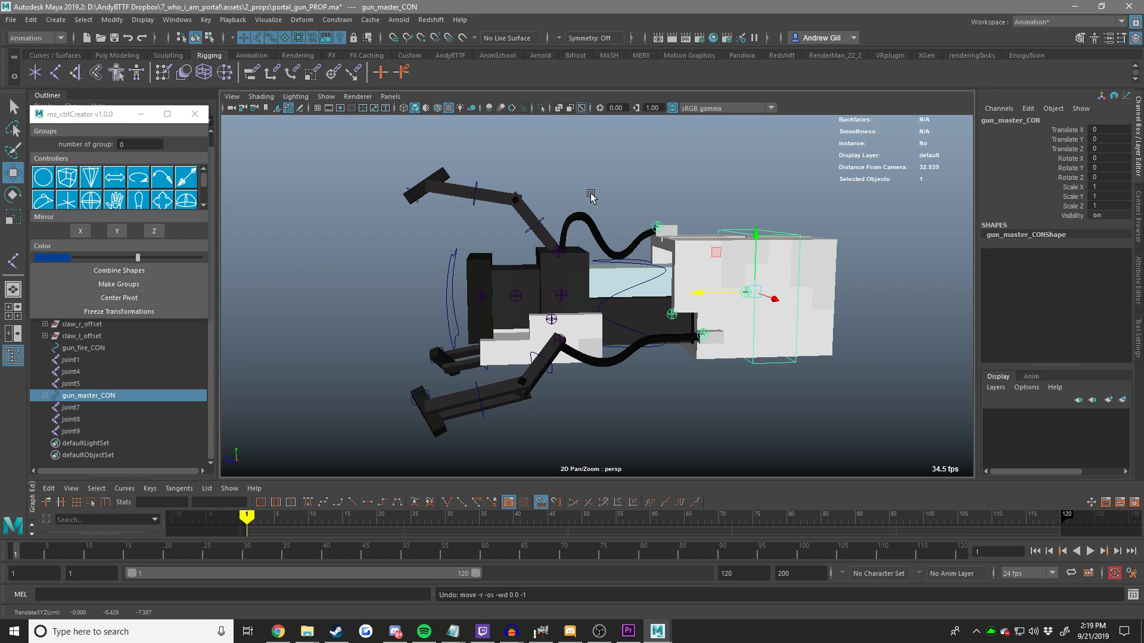
pyautogui.scroll(3, 608, 285)
pyautogui.moveTo(674, 306); pyautogui.dragTo(774, 344, button='middle')
pyautogui.hotkey('ctrl', 'z')
pyautogui.hotkey('ctrl', 'z')
pyautogui.press('f')
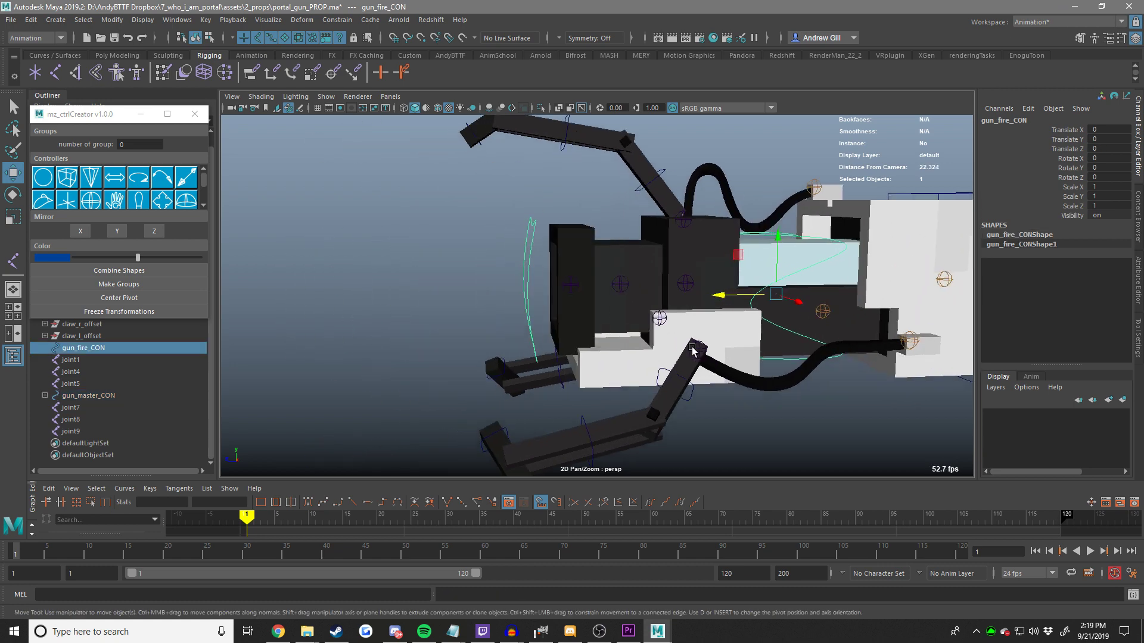
# Select gun_front_GEO together with joint7 and move both along Z, bringing the plate to Translate Z 5.686.
pyautogui.keyDown('shift'); pyautogui.click(598, 366); pyautogui.keyUp('shift')
pyautogui.press('f')
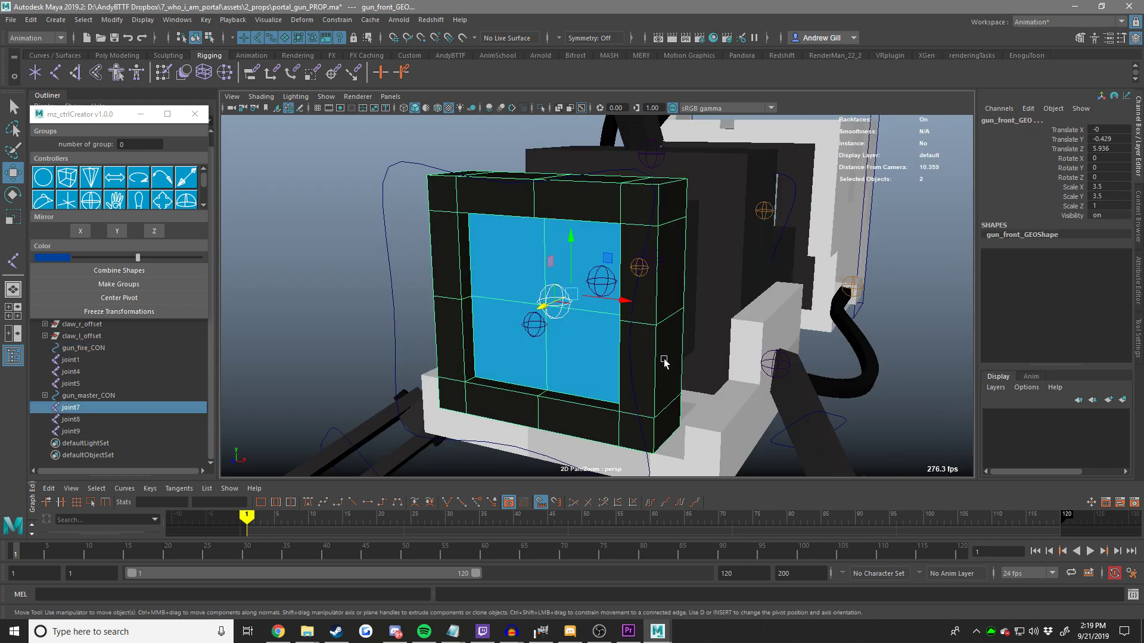
pyautogui.moveTo(521, 356); pyautogui.dragTo(575, 360, button='middle')
pyautogui.keyDown('alt'); pyautogui.moveTo(574, 359); pyautogui.dragTo(707, 375); pyautogui.keyUp('alt')
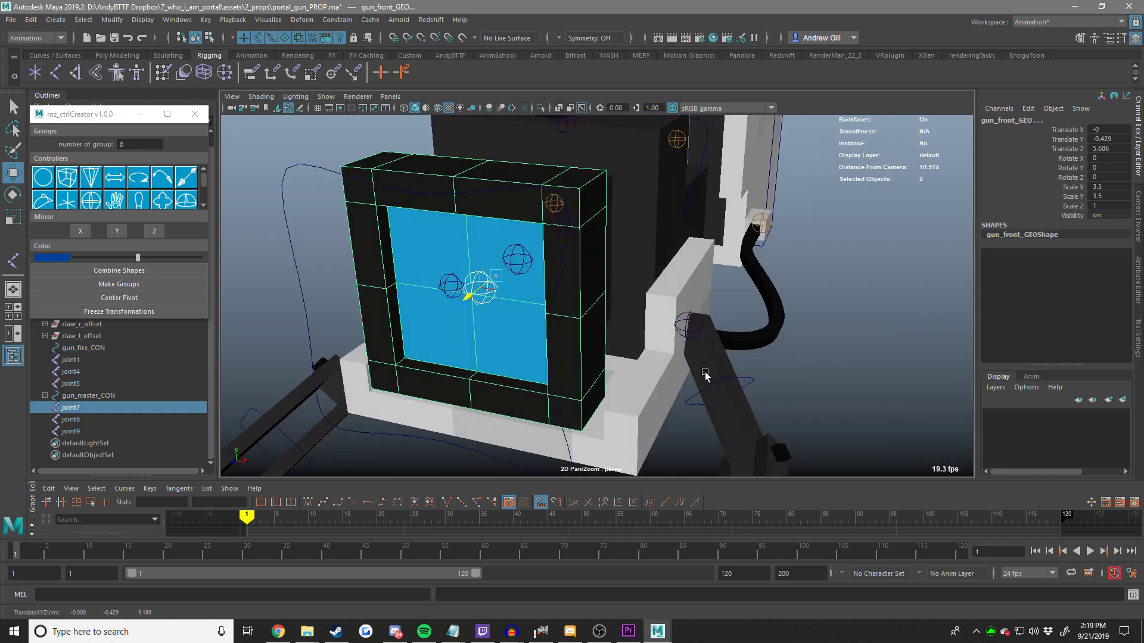
# Try sliding the gun's square front block together with joint7 along Z and undo the test moves.
pyautogui.moveTo(707, 375); pyautogui.dragTo(717, 373, button='middle')
pyautogui.hotkey('ctrl', 'z')
pyautogui.hotkey('ctrl', 'z')
pyautogui.keyDown('alt'); pyautogui.moveTo(717, 373); pyautogui.dragTo(599, 335); pyautogui.keyUp('alt')
pyautogui.scroll(-4, 600, 335)
pyautogui.moveTo(600, 335)
pyautogui.mouseDown(button='middle')
pyautogui.moveTo(586, 337)
pyautogui.moveTo(597, 342)
pyautogui.mouseUp(button='middle')
pyautogui.hotkey('ctrl', 'z')
pyautogui.scroll(4, 598, 342)
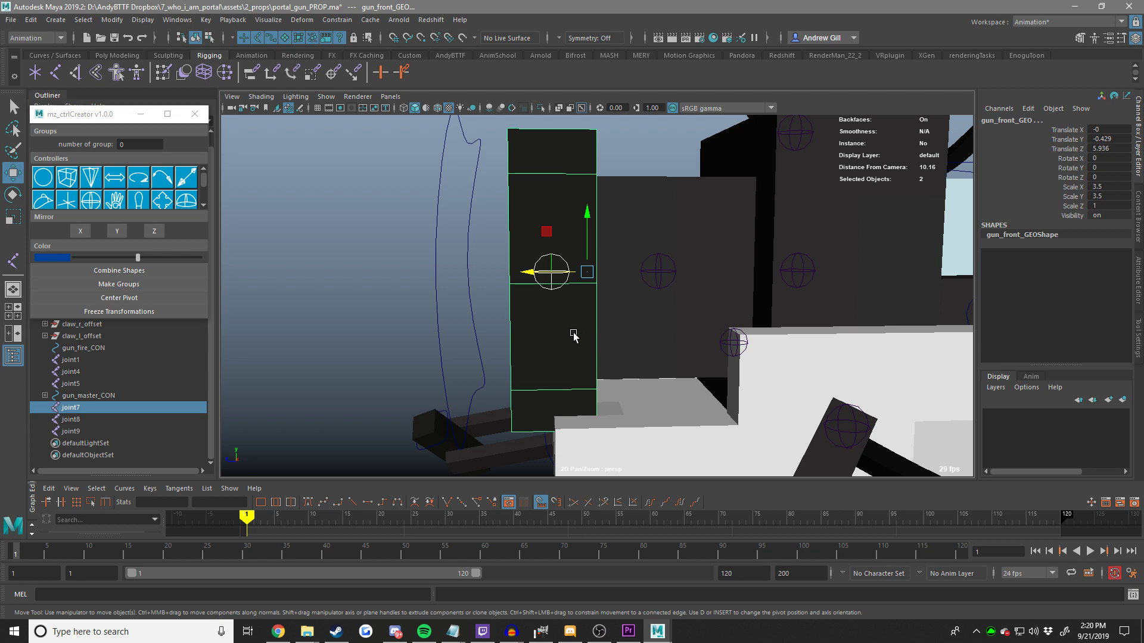
pyautogui.moveTo(588, 341); pyautogui.dragTo(644, 358, button='middle')
pyautogui.keyDown('alt'); pyautogui.moveTo(645, 359); pyautogui.dragTo(617, 373); pyautogui.keyUp('alt')
pyautogui.hotkey('ctrl', 'z')
pyautogui.hotkey('ctrl', 'z')
pyautogui.moveTo(617, 372)
pyautogui.mouseDown(button='middle')
pyautogui.moveTo(602, 373)
pyautogui.moveTo(618, 375)
pyautogui.mouseUp(button='middle')
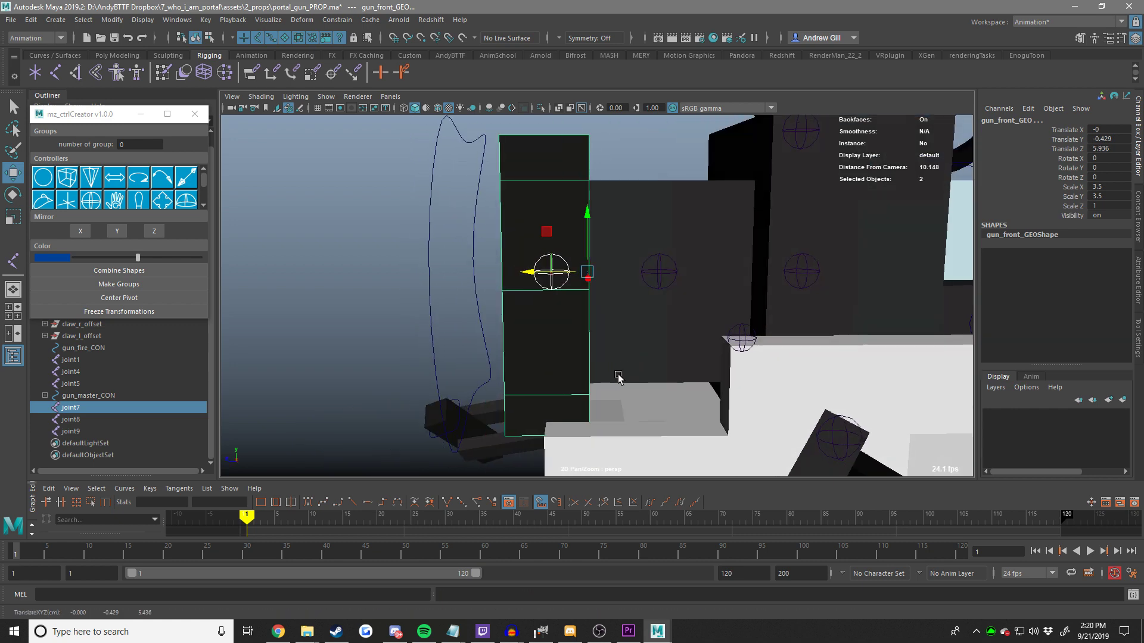
# Save the scene.
pyautogui.scroll(-2, 619, 376)
pyautogui.hotkey('ctrl', 's')
pyautogui.keyDown('alt'); pyautogui.moveTo(618, 376); pyautogui.dragTo(531, 341); pyautogui.keyUp('alt')
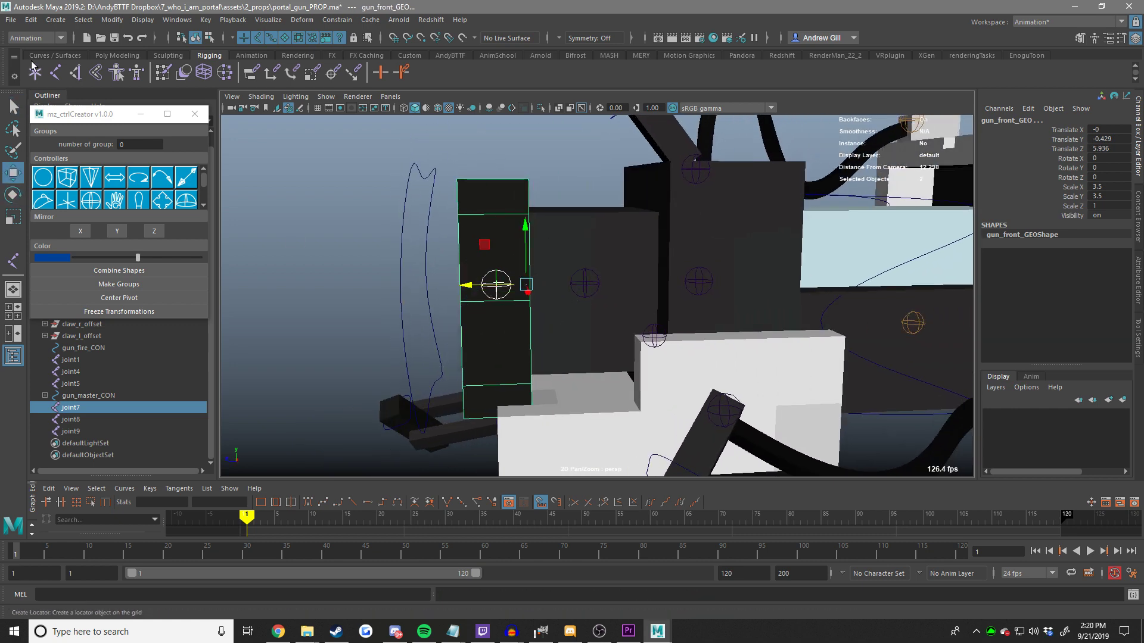
# Try the front tube with joint8 and the block behind it with joint9, undoing the changes.
pyautogui.click(573, 283)
pyautogui.keyDown('shift'); pyautogui.click(621, 228); pyautogui.keyUp('shift')
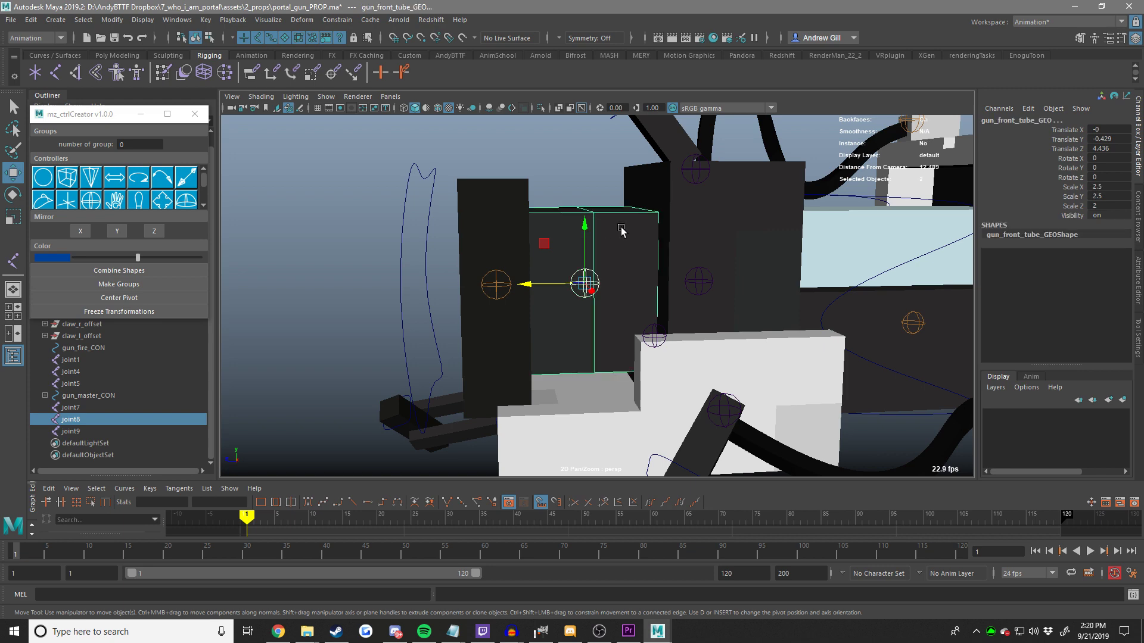
pyautogui.hotkey('ctrl', 'z')
pyautogui.hotkey('ctrl', 'z')
pyautogui.hotkey('ctrl', 'z')
pyautogui.hotkey('ctrl', 'z')
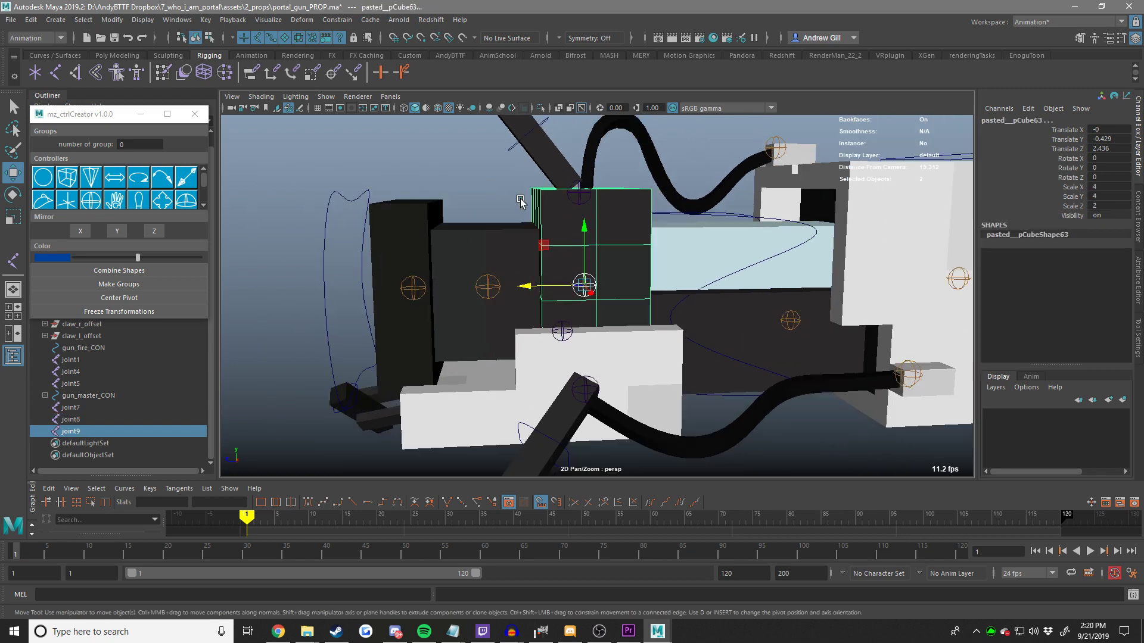
# Try sliding joint9 alone along the gun's length and undo the moves.
pyautogui.click(520, 201)
pyautogui.click(582, 284)
pyautogui.moveTo(673, 292); pyautogui.dragTo(715, 293, button='middle')
pyautogui.moveTo(715, 293)
pyautogui.keyDown('alt'); pyautogui.mouseDown()
pyautogui.moveTo(694, 276)
pyautogui.moveTo(699, 298)
pyautogui.mouseUp(); pyautogui.keyUp('alt')
pyautogui.moveTo(700, 300)
pyautogui.mouseDown(button='middle')
pyautogui.moveTo(752, 308)
pyautogui.moveTo(712, 305)
pyautogui.mouseUp(button='middle')
pyautogui.hotkey('ctrl', 'z')
pyautogui.hotkey('ctrl', 'z')
pyautogui.hotkey('ctrl', 'z')
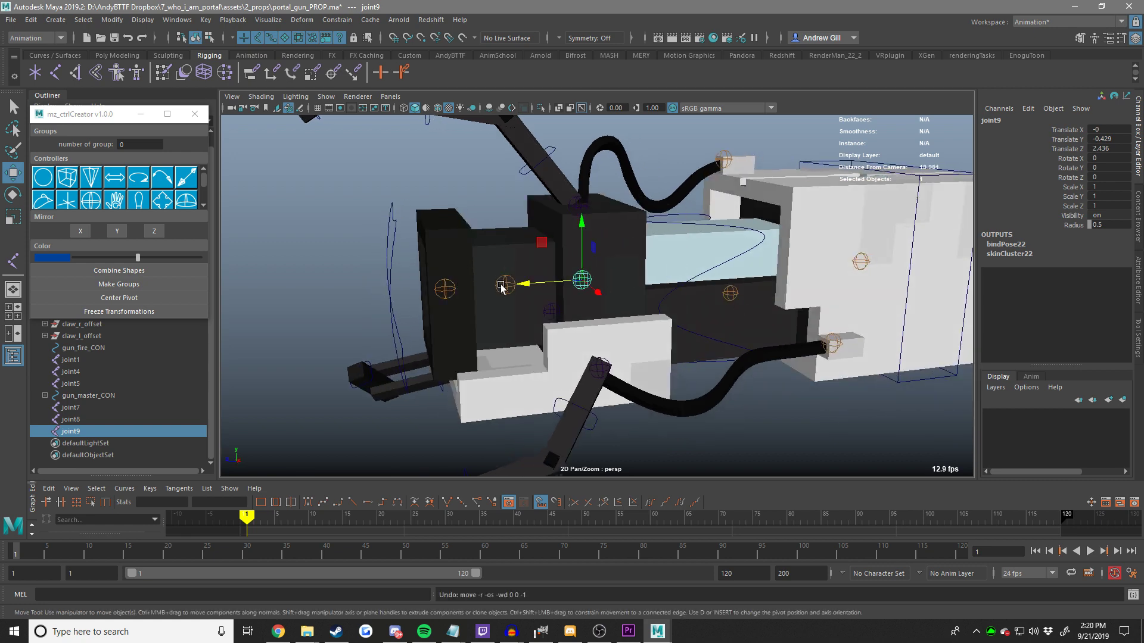
# Try sliding joint7, joint8 and joint9 together along Z, and joint7 with joint8 after deselecting joint9.
pyautogui.keyDown('shift'); pyautogui.click(502, 283); pyautogui.keyUp('shift')
pyautogui.keyDown('shift'); pyautogui.click(442, 288); pyautogui.keyUp('shift')
pyautogui.scroll(3, 466, 315)
pyautogui.moveTo(503, 322); pyautogui.dragTo(569, 330, button='middle')
pyautogui.keyDown('alt'); pyautogui.moveTo(569, 330); pyautogui.dragTo(587, 317); pyautogui.keyUp('alt')
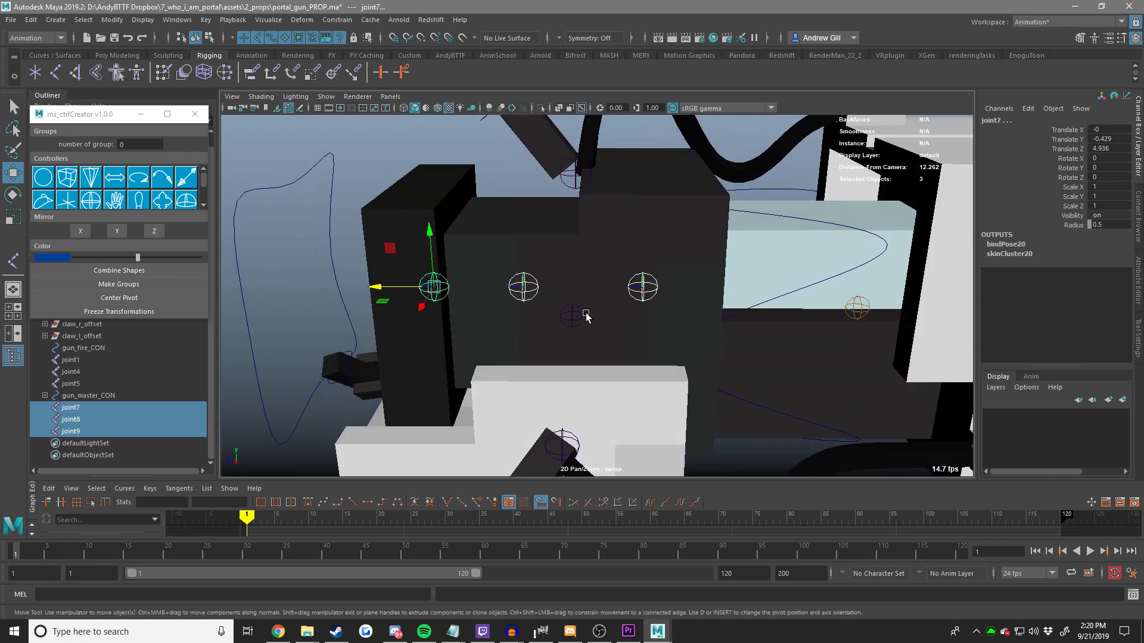
pyautogui.moveTo(587, 317)
pyautogui.mouseDown(button='middle')
pyautogui.moveTo(651, 320)
pyautogui.moveTo(605, 318)
pyautogui.mouseUp(button='middle')
pyautogui.keyDown('ctrl'); pyautogui.click(666, 287); pyautogui.keyUp('ctrl')
pyautogui.keyDown('alt'); pyautogui.moveTo(651, 321); pyautogui.dragTo(671, 329); pyautogui.keyUp('alt')
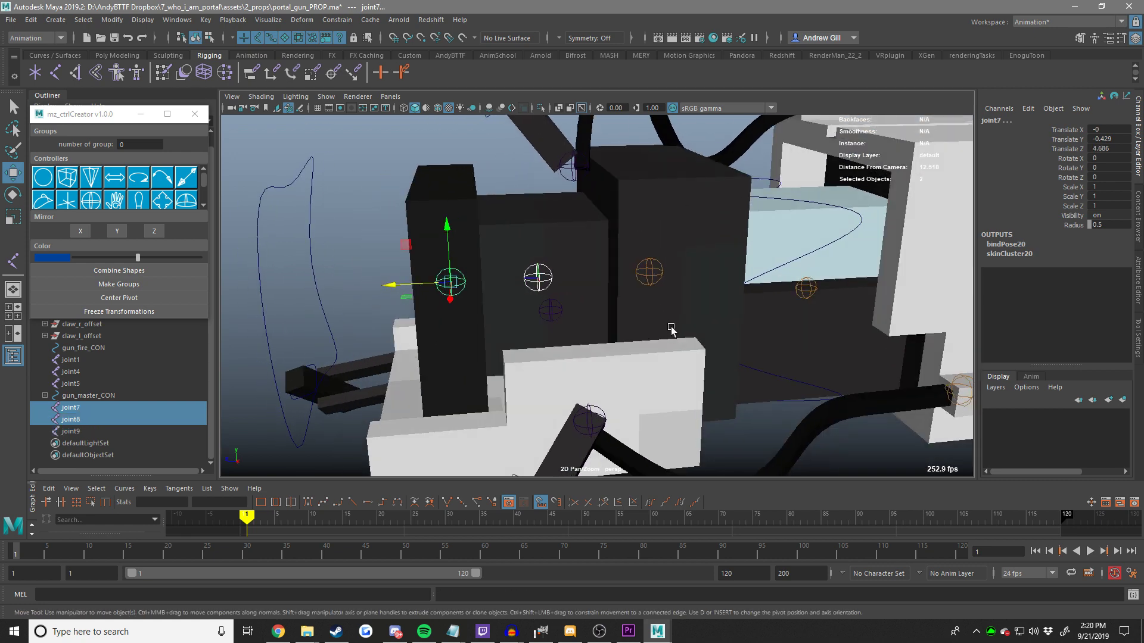
pyautogui.moveTo(671, 329)
pyautogui.mouseDown(button='middle')
pyautogui.moveTo(722, 317)
pyautogui.moveTo(689, 306)
pyautogui.moveTo(651, 319)
pyautogui.mouseUp(button='middle')
# Undo all the test moves of the three front joints.
pyautogui.keyDown('shift'); pyautogui.click(581, 281); pyautogui.keyUp('shift')
pyautogui.scroll(-3, 653, 318)
pyautogui.keyDown('alt'); pyautogui.moveTo(653, 319); pyautogui.dragTo(675, 375); pyautogui.keyUp('alt')
pyautogui.click(702, 305)
pyautogui.hotkey('ctrl', 'z')
pyautogui.hotkey('ctrl', 'z')
pyautogui.hotkey('ctrl', 'z')
pyautogui.hotkey('ctrl', 'z')
pyautogui.hotkey('ctrl', 'z')
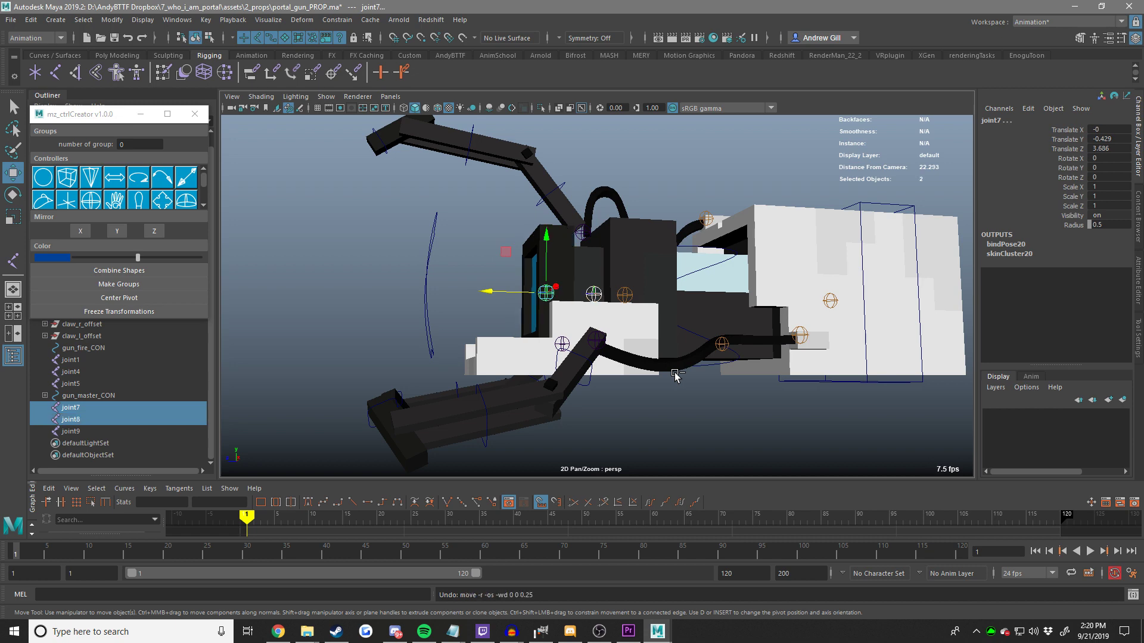
pyautogui.keyDown('alt'); pyautogui.moveTo(675, 374); pyautogui.dragTo(644, 379); pyautogui.keyUp('alt')
pyautogui.hotkey('ctrl', 'z')
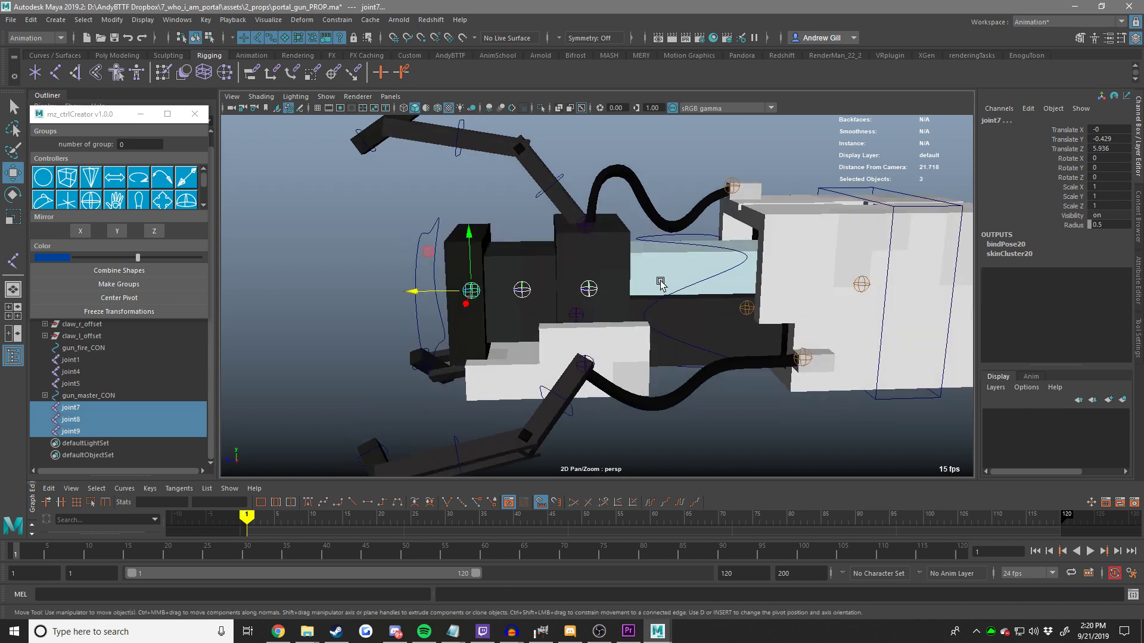
pyautogui.keyDown('alt'); pyautogui.moveTo(629, 242); pyautogui.dragTo(608, 277); pyautogui.keyUp('alt')
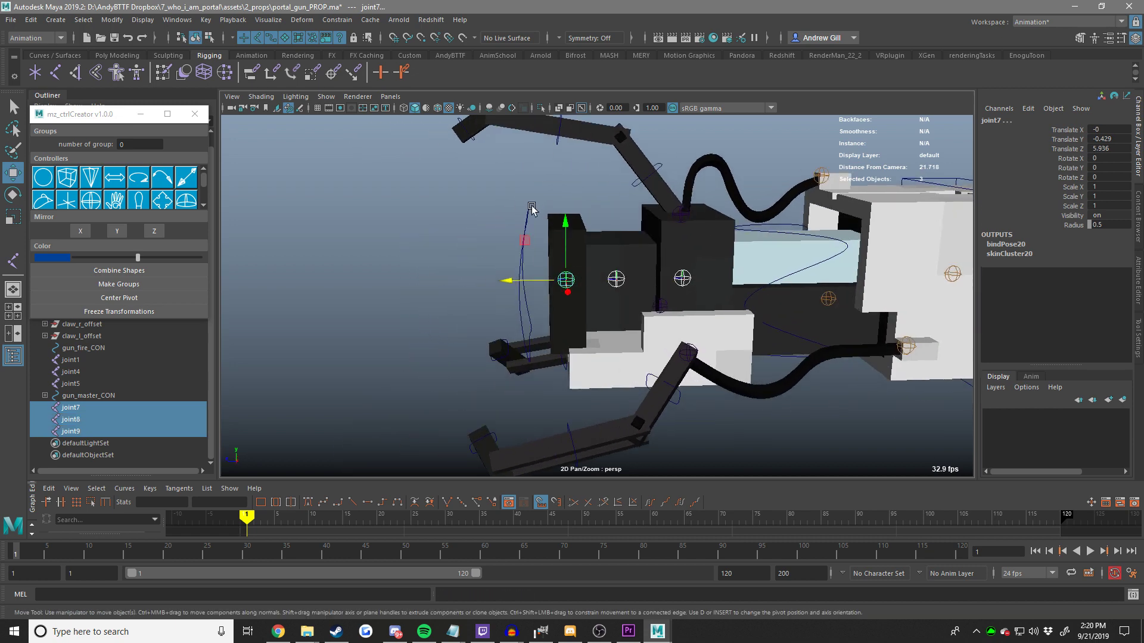
pyautogui.keyDown('alt'); pyautogui.moveTo(532, 210); pyautogui.dragTo(584, 239); pyautogui.keyUp('alt')
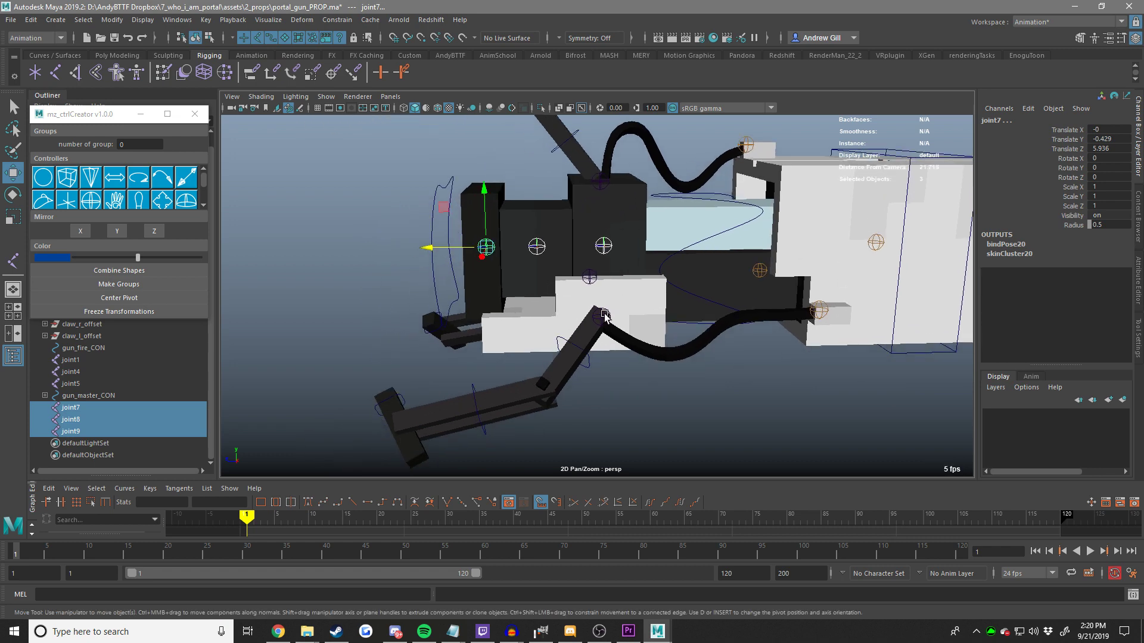
pyautogui.click(602, 315)
pyautogui.keyDown('shift'); pyautogui.click(603, 245); pyautogui.keyUp('shift')
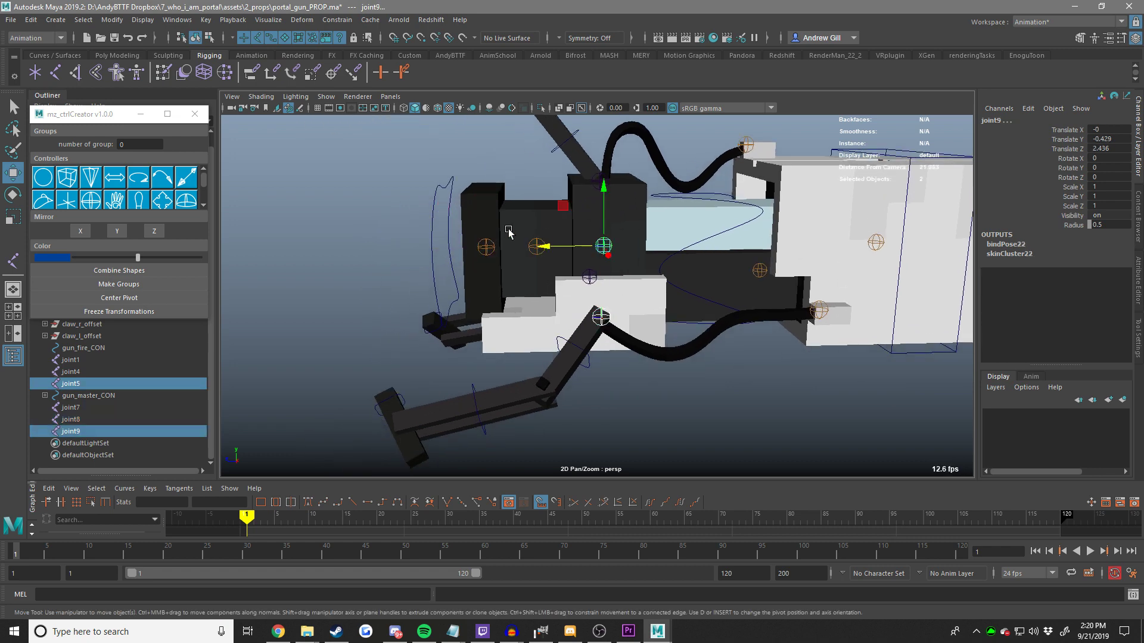
pyautogui.keyDown('alt'); pyautogui.moveTo(601, 244); pyautogui.dragTo(650, 328); pyautogui.keyUp('alt')
pyautogui.scroll(5, 597, 307)
pyautogui.keyDown('shift'); pyautogui.click(586, 309); pyautogui.keyUp('shift')
pyautogui.hotkey('ctrl', 'z')
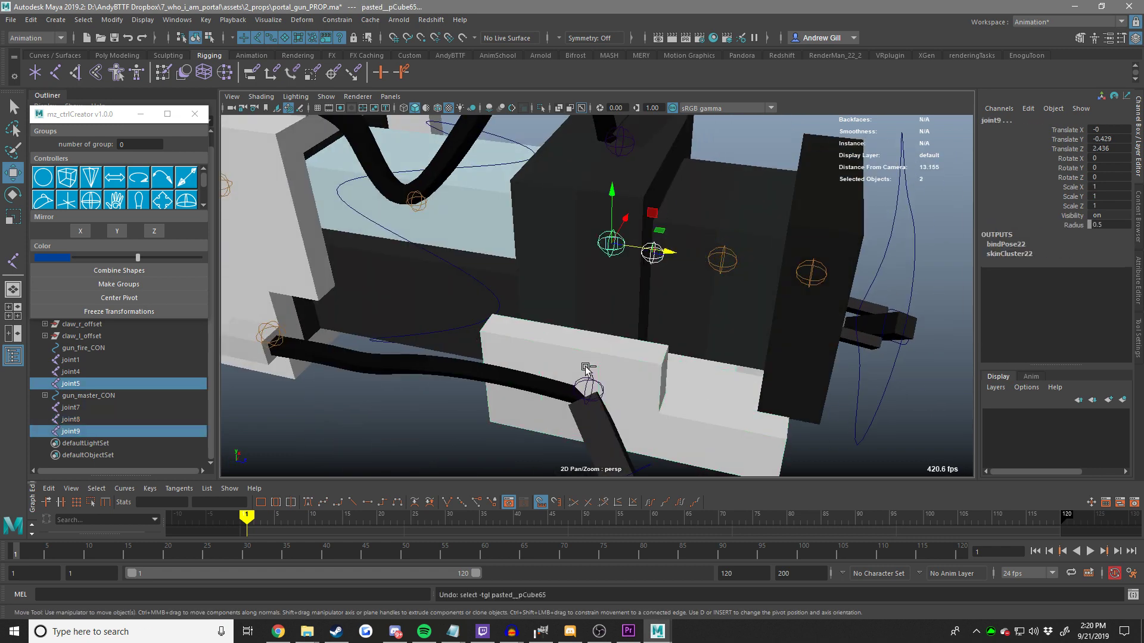
pyautogui.keyDown('shift'); pyautogui.click(587, 385); pyautogui.keyUp('shift')
# Parent joint7 under joint8 and try moving joint8 back along Z.
pyautogui.click(723, 259)
pyautogui.click(811, 272)
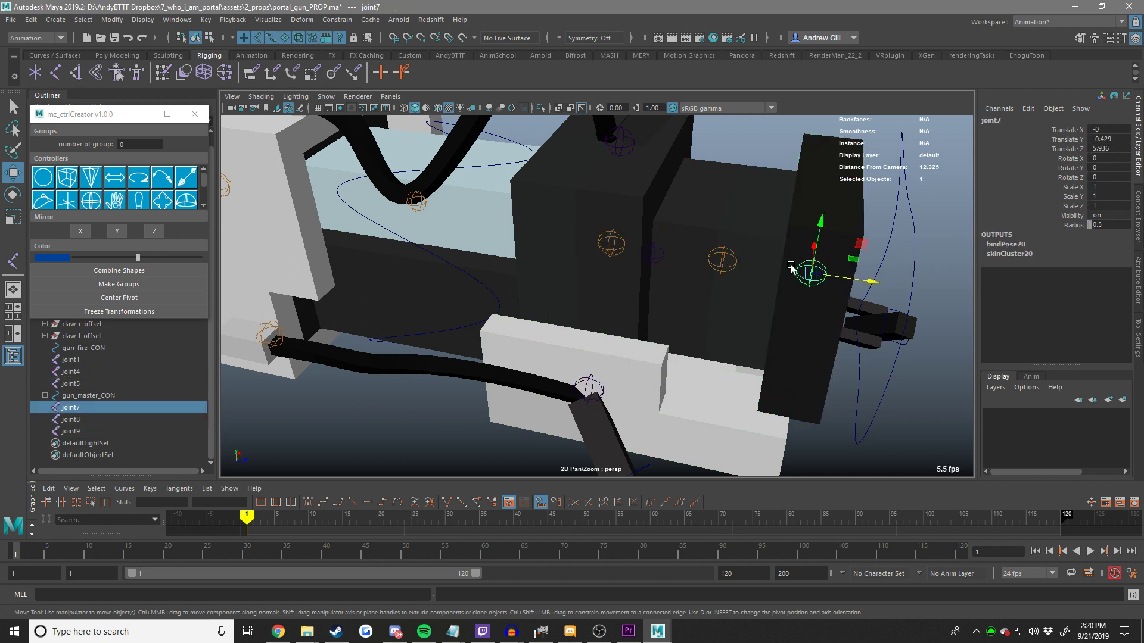
pyautogui.keyDown('shift'); pyautogui.click(724, 257); pyautogui.keyUp('shift')
pyautogui.press('p')
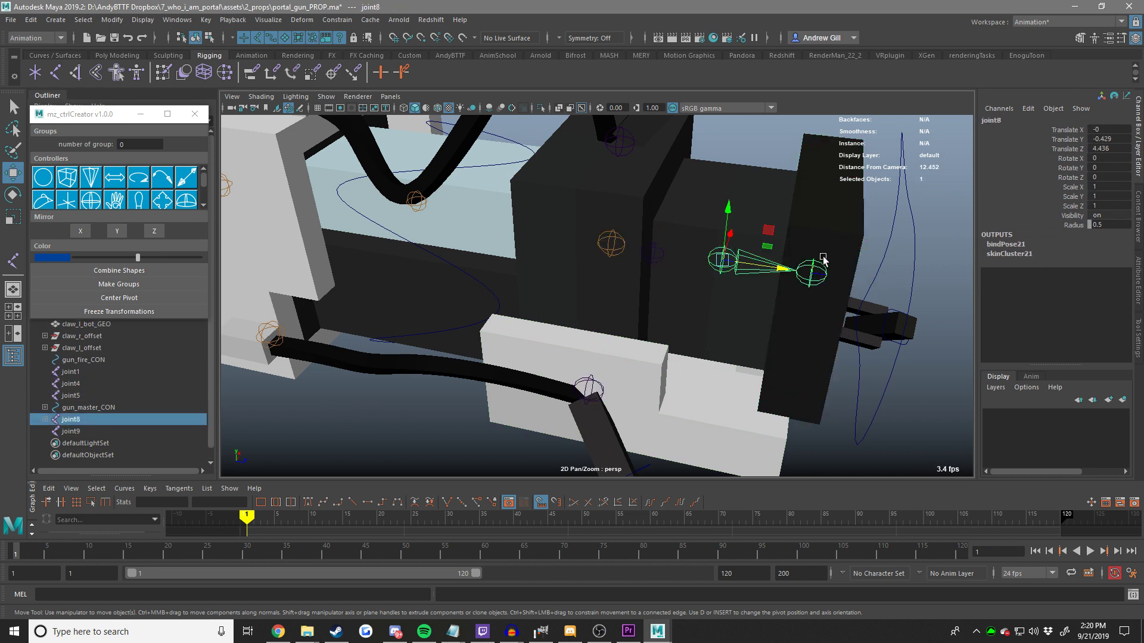
pyautogui.click(810, 269)
pyautogui.click(719, 267)
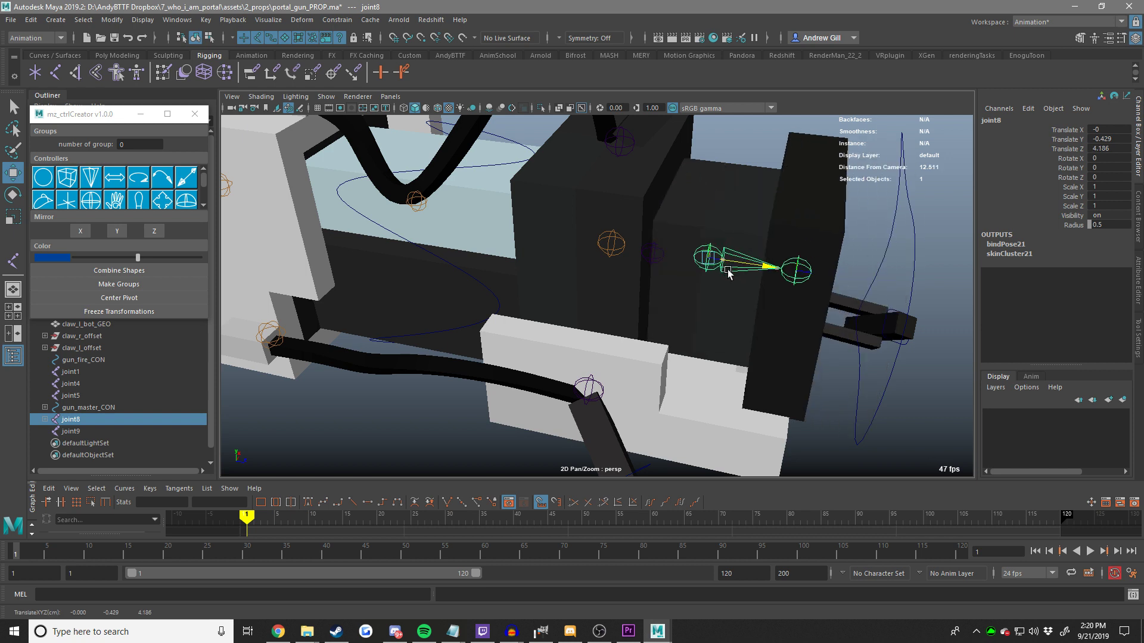
# Undo the test move of joint8 and separate joint7 from it, leaving joint7 ungrouped.
pyautogui.keyDown('shift'); pyautogui.click(612, 243); pyautogui.keyUp('shift')
pyautogui.hotkey('ctrl', 'z')
pyautogui.hotkey('ctrl', 'z')
pyautogui.hotkey('ctrl', 'z')
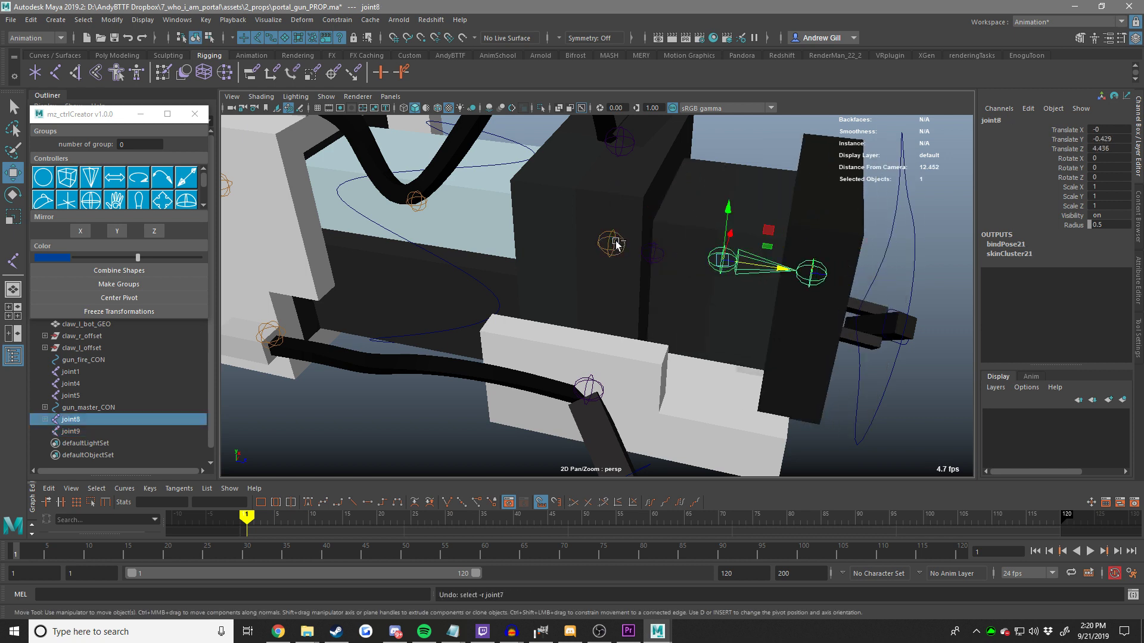
pyautogui.click(802, 280)
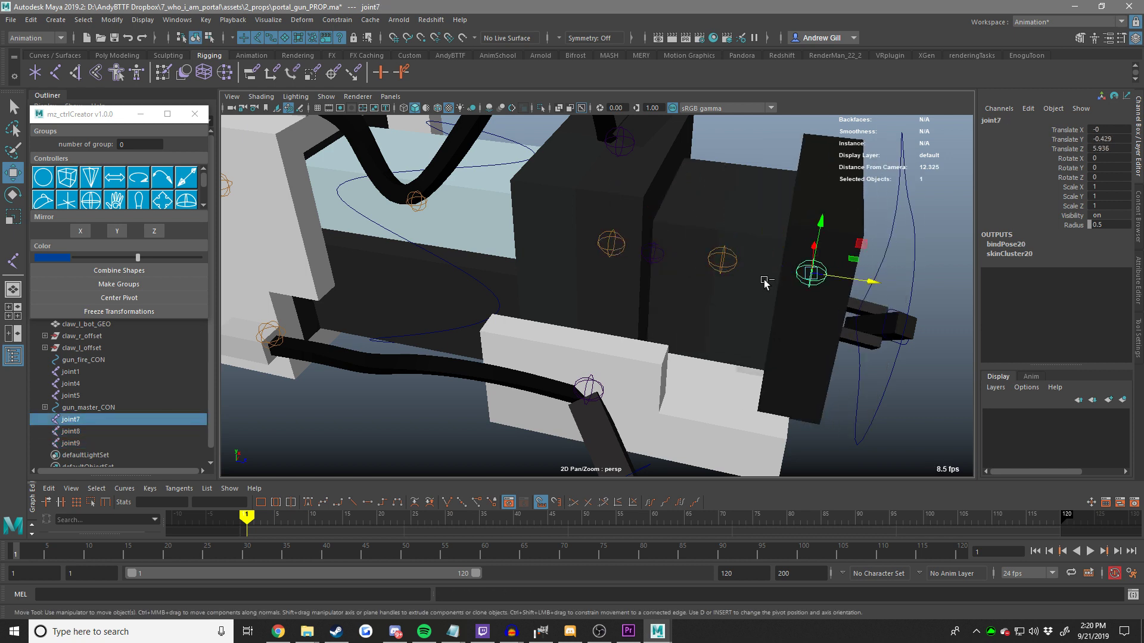
pyautogui.hotkey('ctrl', 'g')
pyautogui.hotkey('ctrl', 'z')
# Rename the joint inside the gun's large white rear body as gun_main_JNT.
pyautogui.keyDown('alt'); pyautogui.moveTo(459, 337); pyautogui.dragTo(558, 245); pyautogui.keyUp('alt')
pyautogui.keyDown('alt'); pyautogui.moveTo(558, 246); pyautogui.dragTo(709, 278, button='middle'); pyautogui.keyUp('alt')
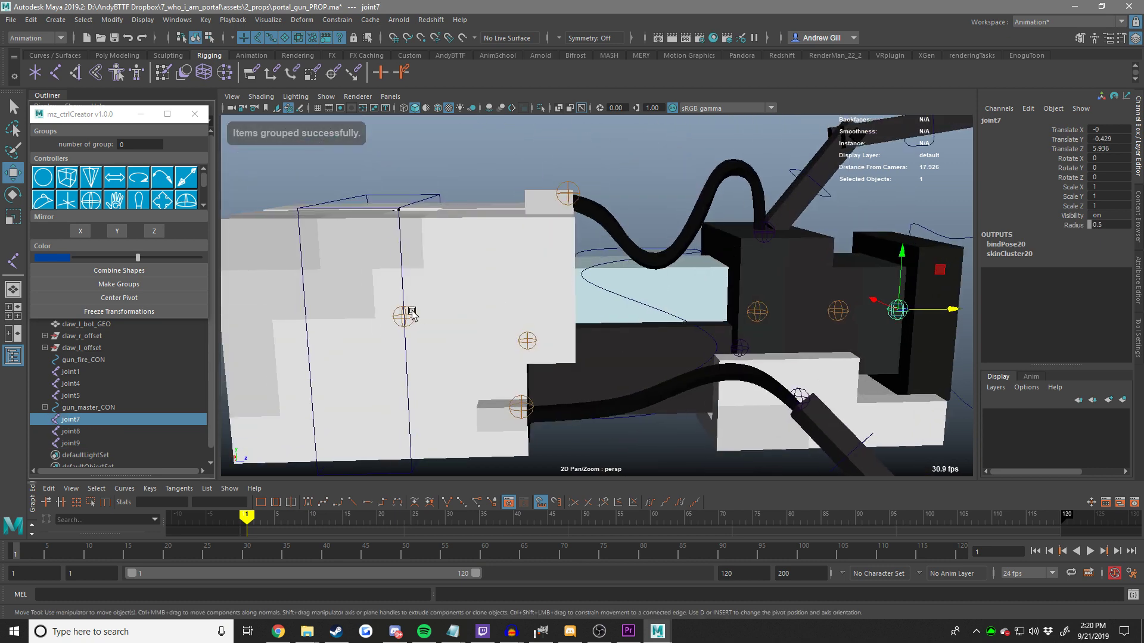
pyautogui.click(411, 311)
pyautogui.click(408, 311)
pyautogui.click(1021, 120)
pyautogui.write('gun')
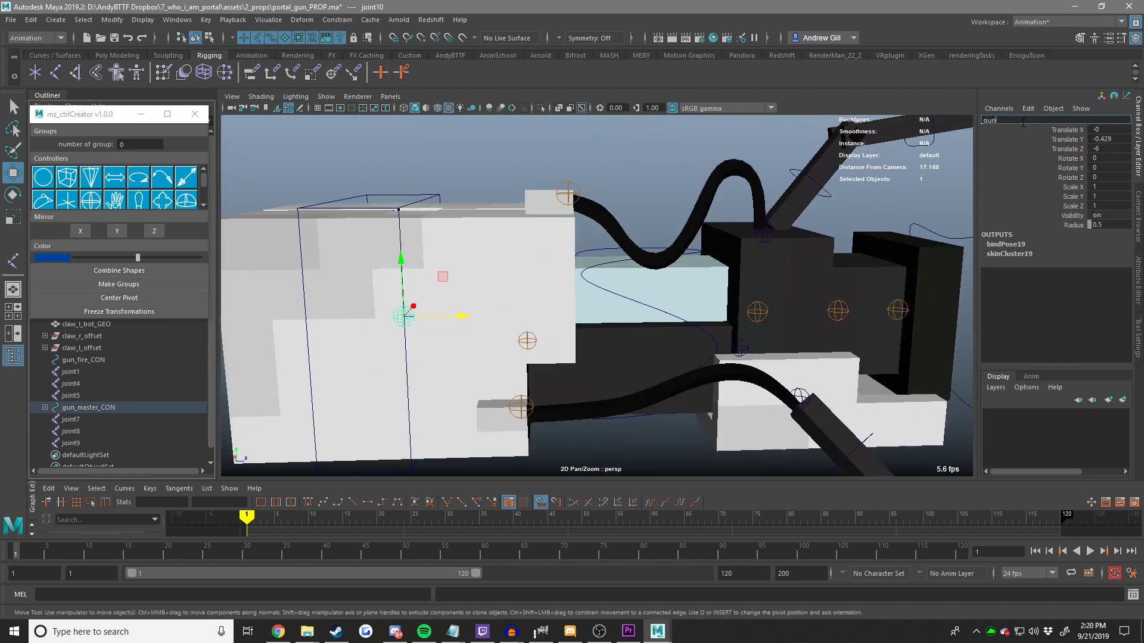
pyautogui.click(434, 198)
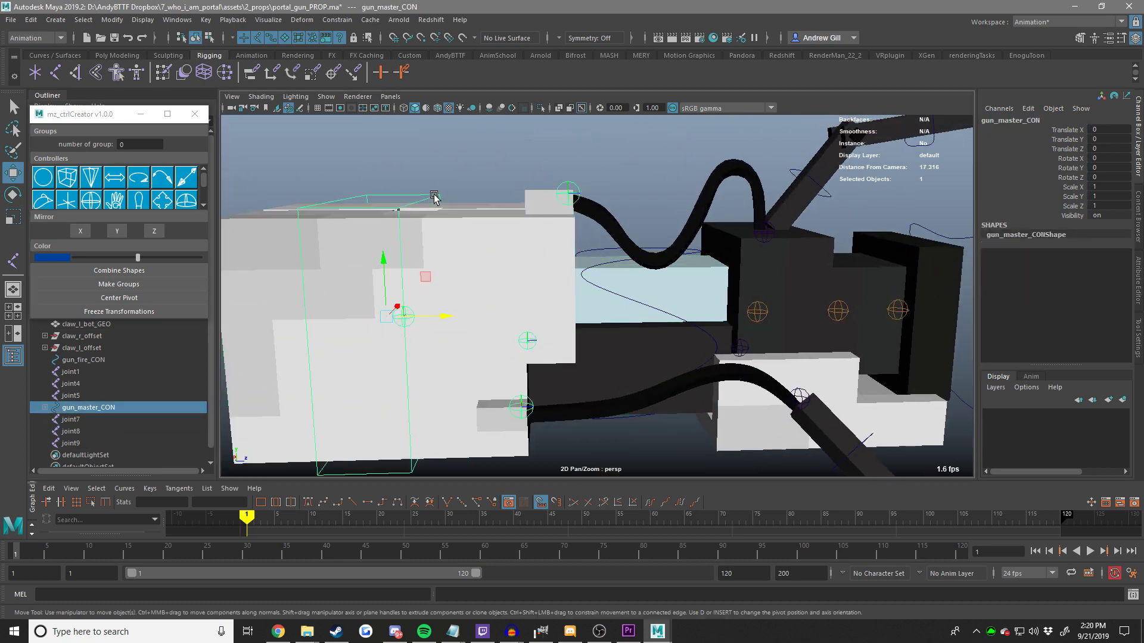
pyautogui.hotkey('ctrl', 'z')
pyautogui.click(1026, 122)
pyautogui.hotkey('ctrl', 'z')
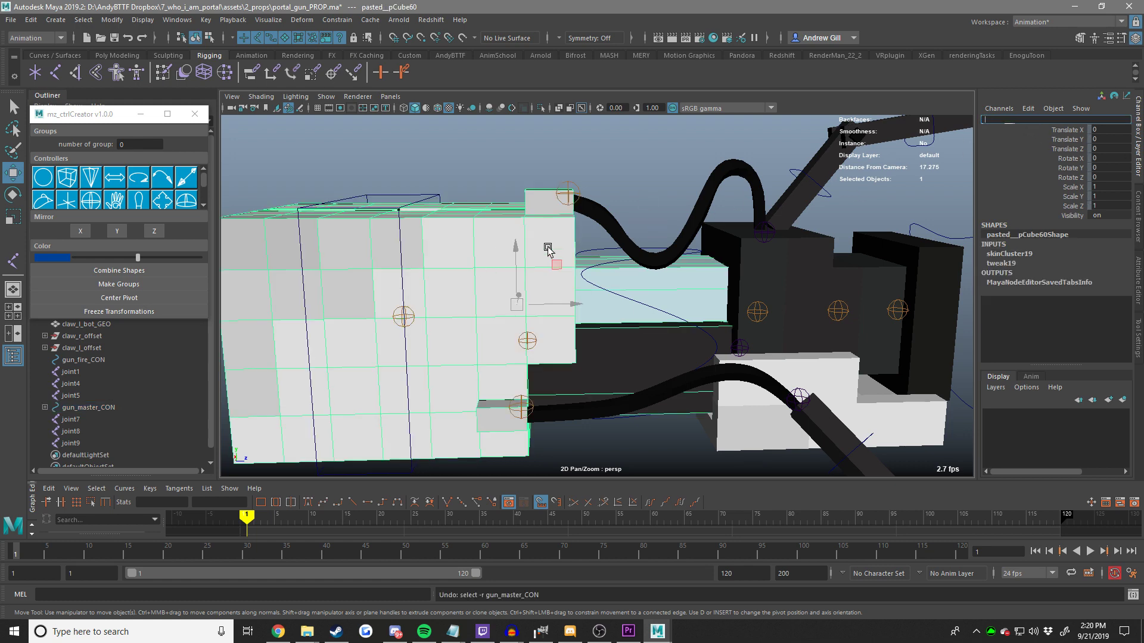
pyautogui.keyDown('alt'); pyautogui.moveTo(776, 174); pyautogui.dragTo(827, 153, button='middle'); pyautogui.keyUp('alt')
pyautogui.hotkey('ctrl', 'z')
pyautogui.click(1044, 118)
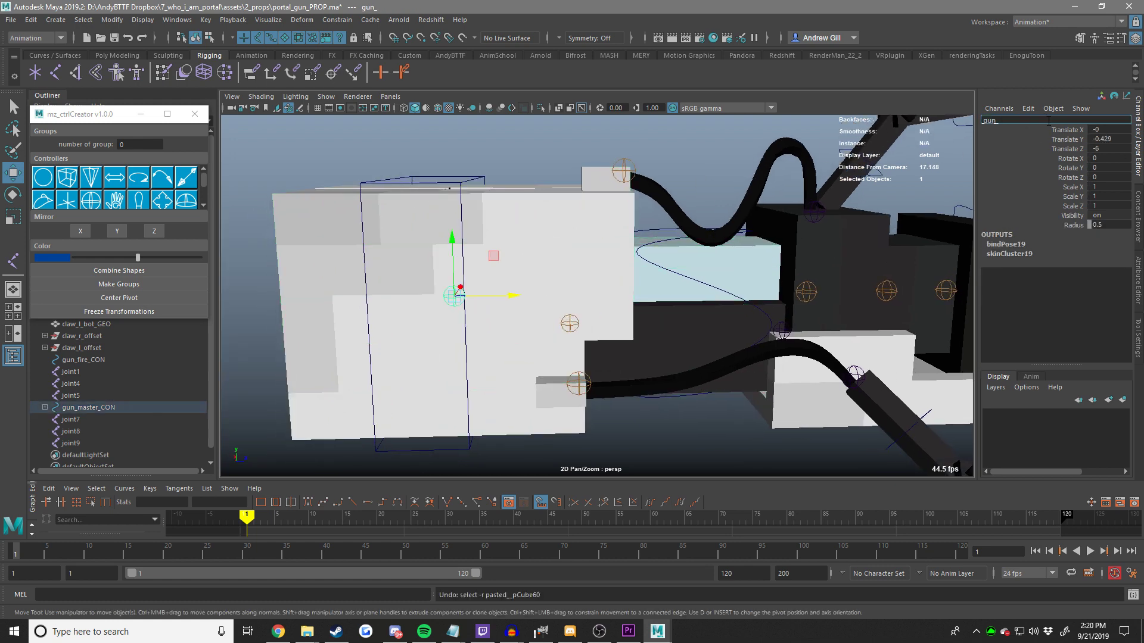
pyautogui.write('gun_main_JNT')
pyautogui.press('Return')
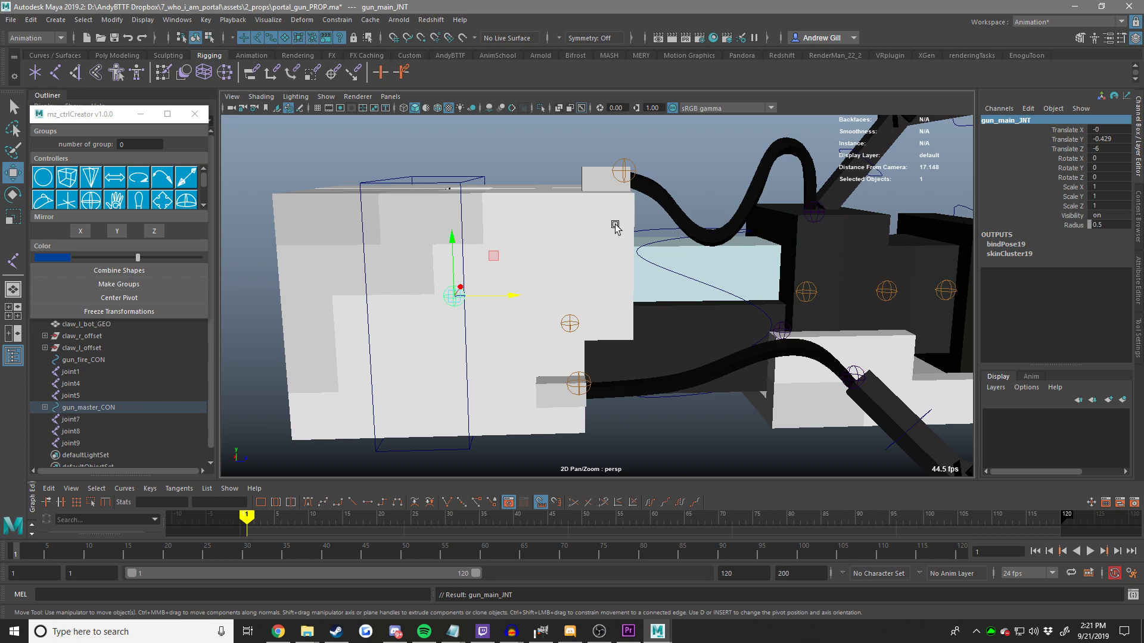
# Rename the joint at the rear end of the top wire as wire_top_JNT1.
pyautogui.click(620, 174)
pyautogui.click(620, 170)
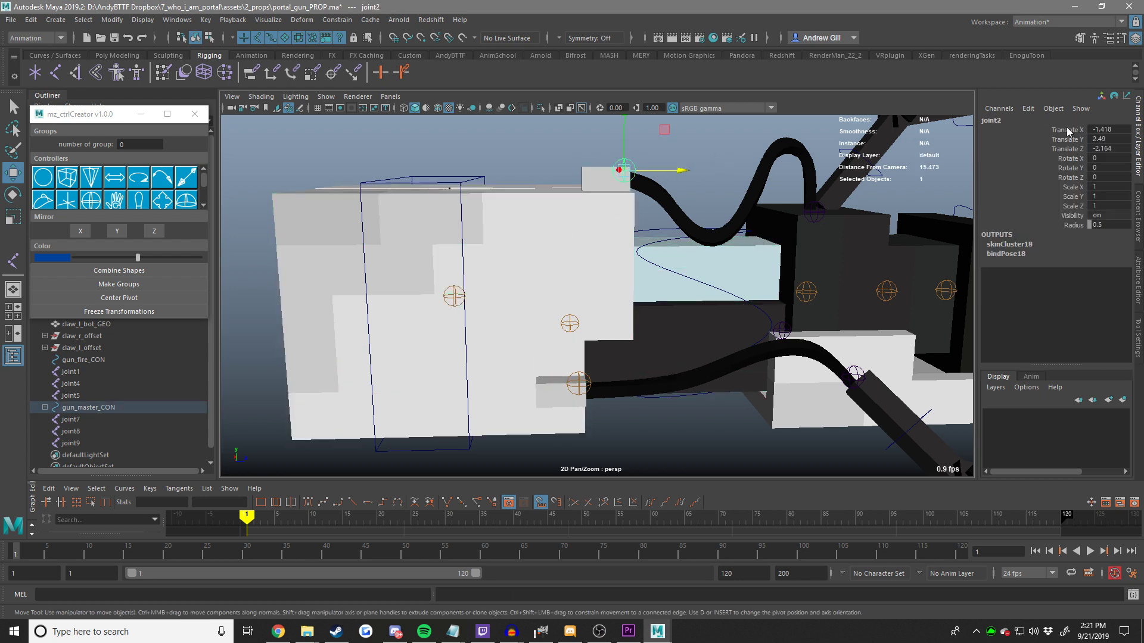
pyautogui.click(1065, 119)
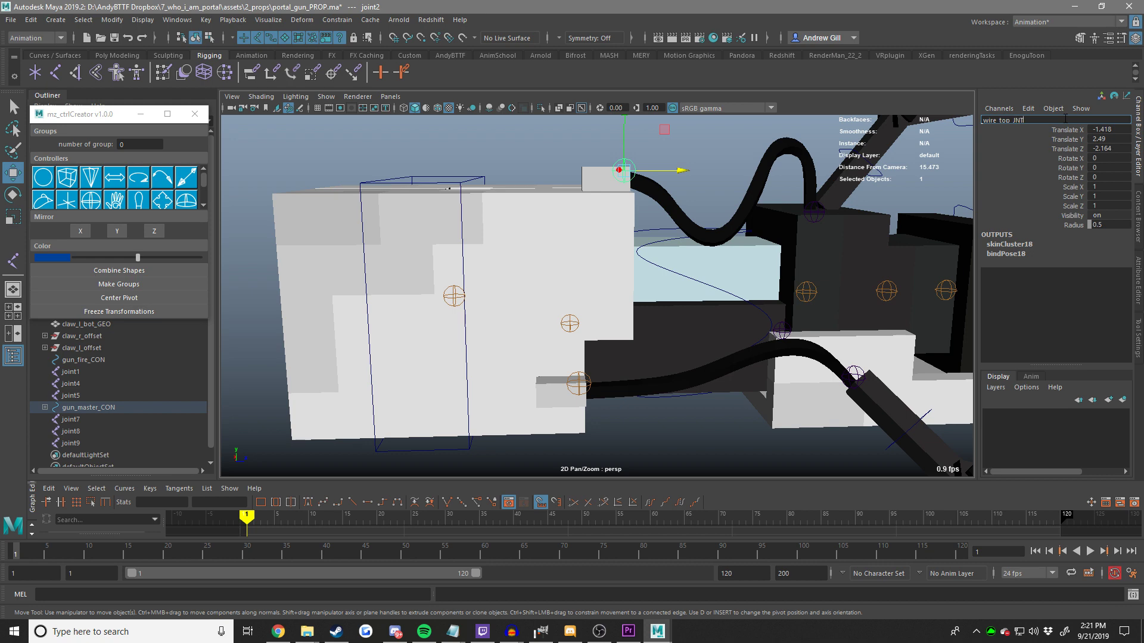
pyautogui.press('Return')
# Copy the name wire_top_JNT1 and apply it to the joint at the top wire's front end.
pyautogui.keyDown('alt'); pyautogui.moveTo(801, 204); pyautogui.dragTo(657, 266, button='middle'); pyautogui.keyUp('alt')
pyautogui.click(1026, 121)
pyautogui.hotkey('ctrl', 'c')
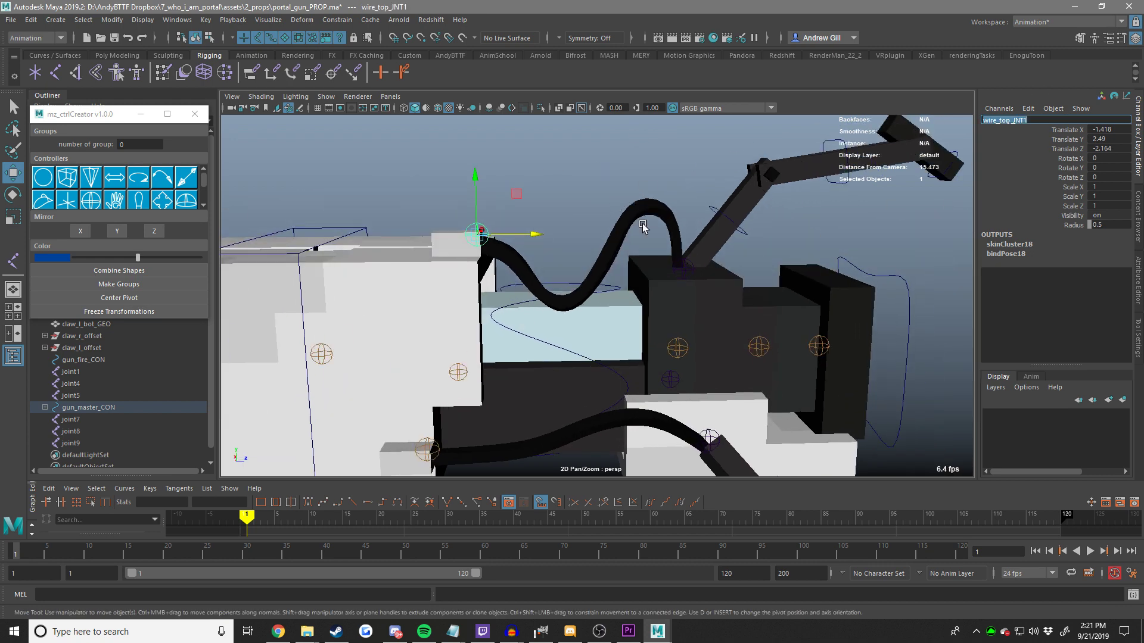
pyautogui.click(685, 268)
pyautogui.click(1018, 121)
pyautogui.hotkey('ctrl', 'v')
pyautogui.press('Return')
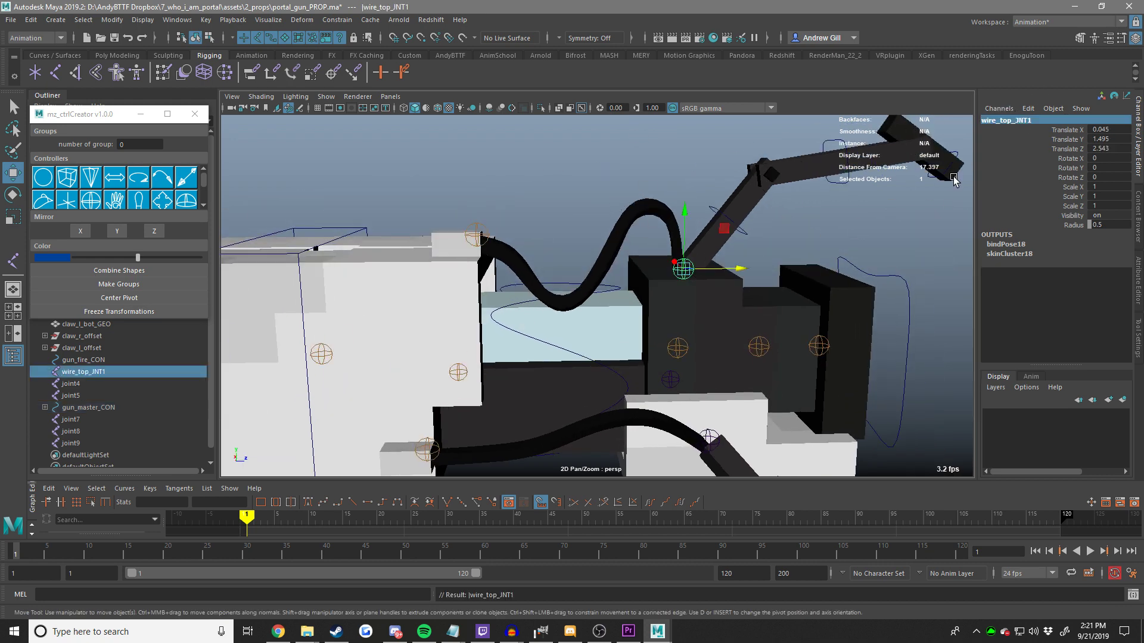
# Change the name of the top wire's front joint to wire_top_JNT2.
pyautogui.click(474, 234)
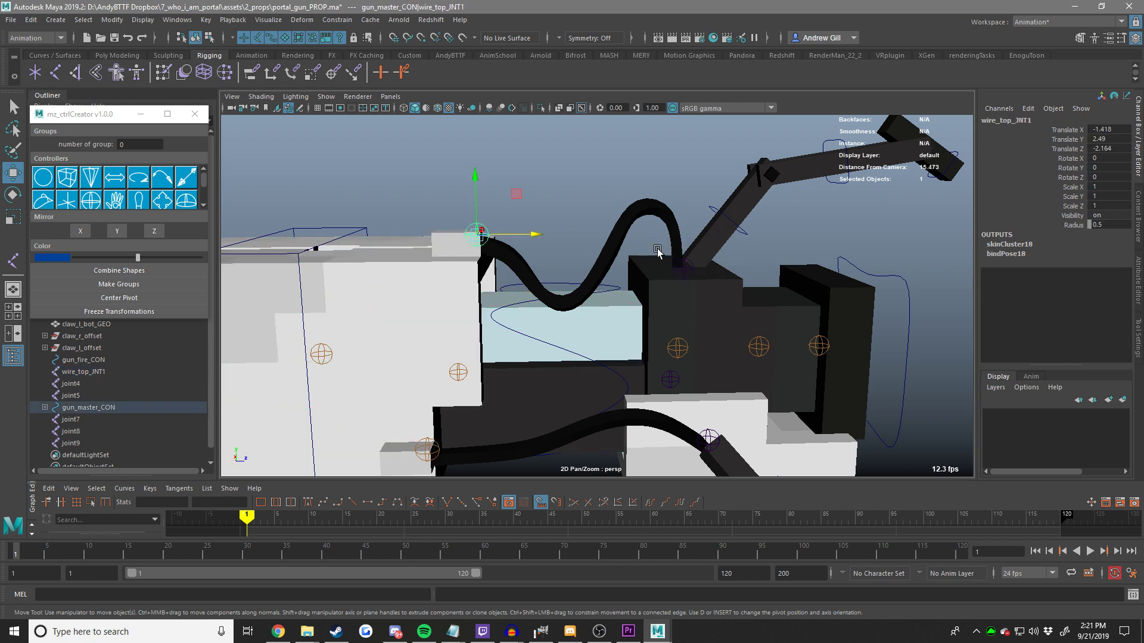
pyautogui.click(678, 270)
pyautogui.click(1062, 118)
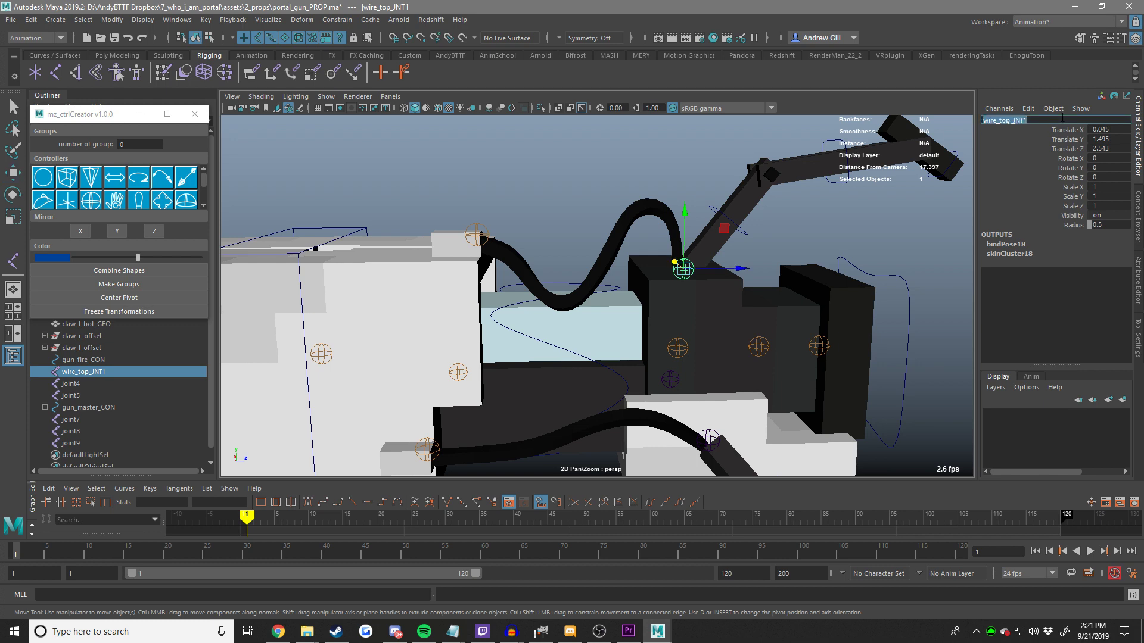
pyautogui.write('2')
pyautogui.press('Return')
pyautogui.click(1048, 120)
pyautogui.click(1049, 120)
pyautogui.press('BackSpace')
pyautogui.press('BackSpace')
pyautogui.write('2')
pyautogui.press('Return')
# Rename the joint at the front end of the lower side wire as wire_r_JNT2.
pyautogui.keyDown('alt'); pyautogui.moveTo(729, 299); pyautogui.dragTo(741, 177, button='middle'); pyautogui.keyUp('alt')
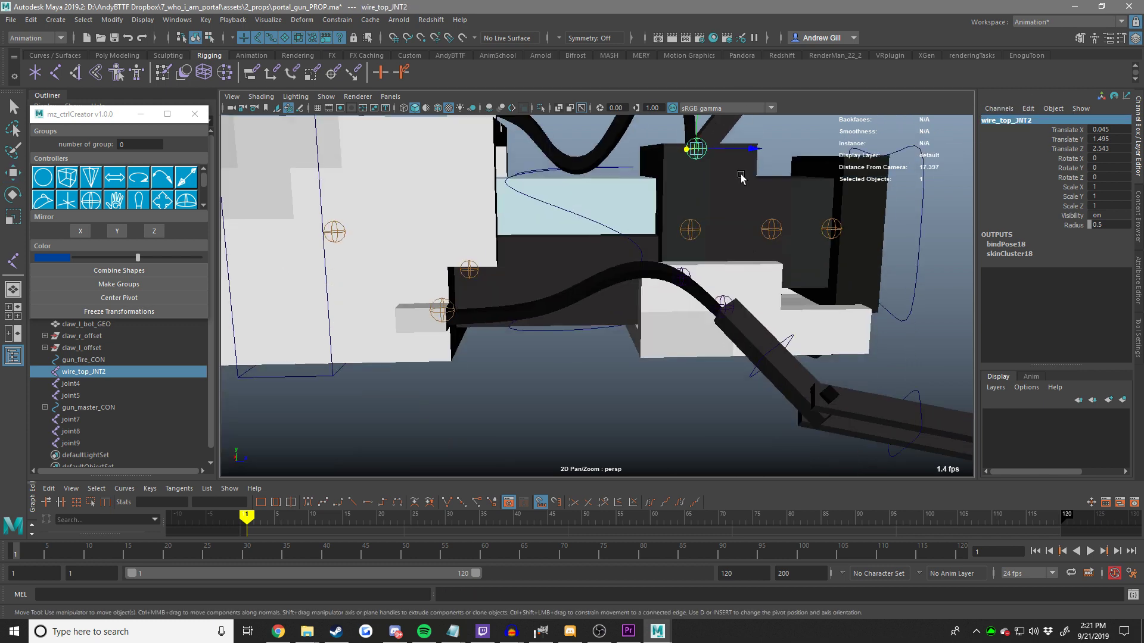
pyautogui.click(731, 314)
pyautogui.click(1029, 122)
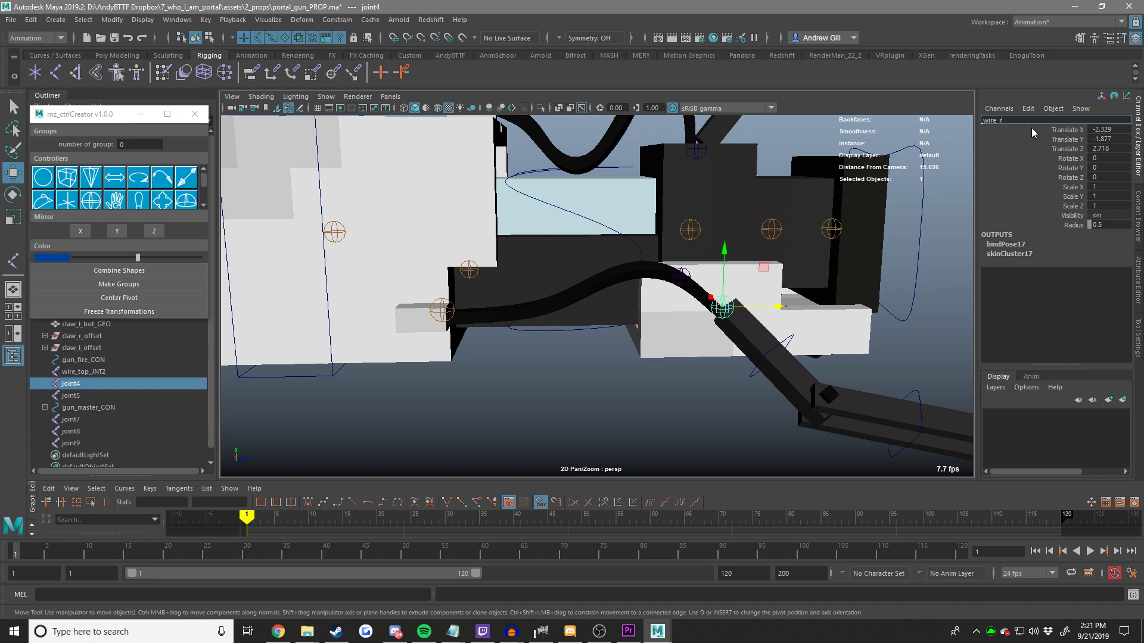
pyautogui.write('wire_r_JNT2')
pyautogui.press('Return')
# Rename the joint at the rear end of the lower side wire as wire_r_JNT1.
pyautogui.click(444, 318)
pyautogui.click(1013, 120)
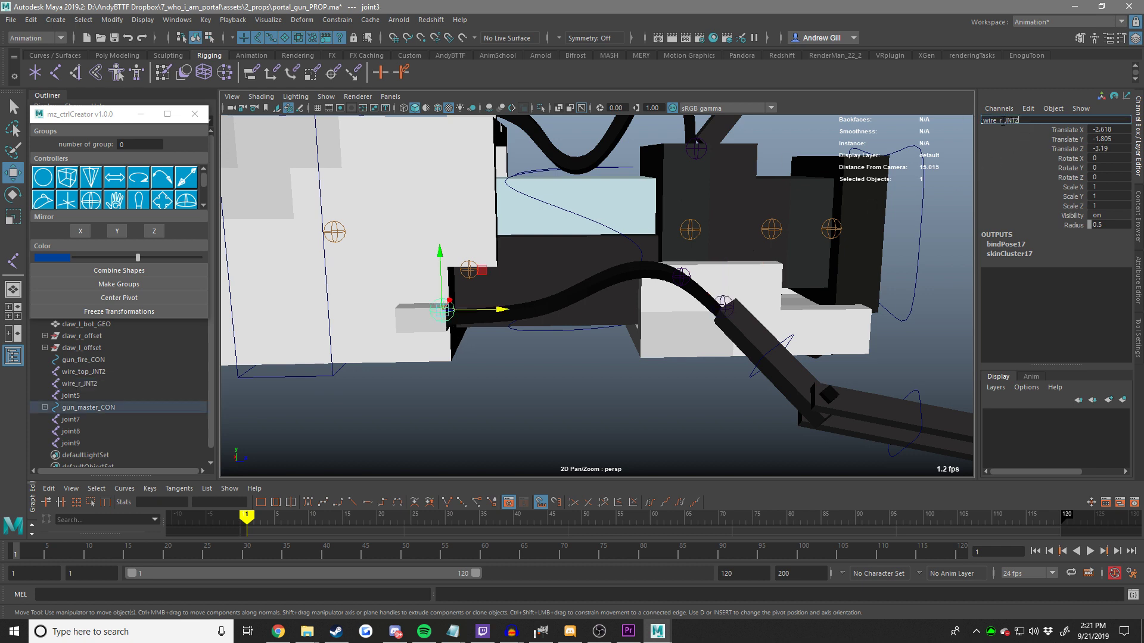
pyautogui.press('BackSpace')
pyautogui.write('1')
pyautogui.press('Return')
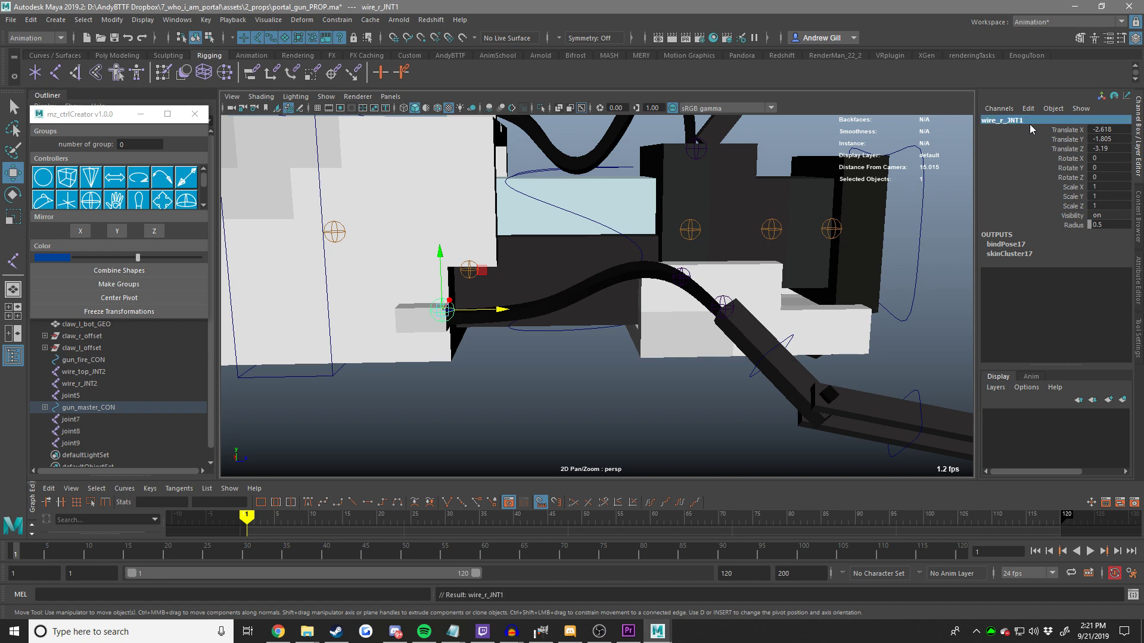
# Rename the joint at the front end of the other lower side wire as wire_l_JNT2.
pyautogui.scroll(-6, 596, 291)
pyautogui.keyDown('alt'); pyautogui.moveTo(524, 280); pyautogui.dragTo(760, 341); pyautogui.keyUp('alt')
pyautogui.click(798, 365)
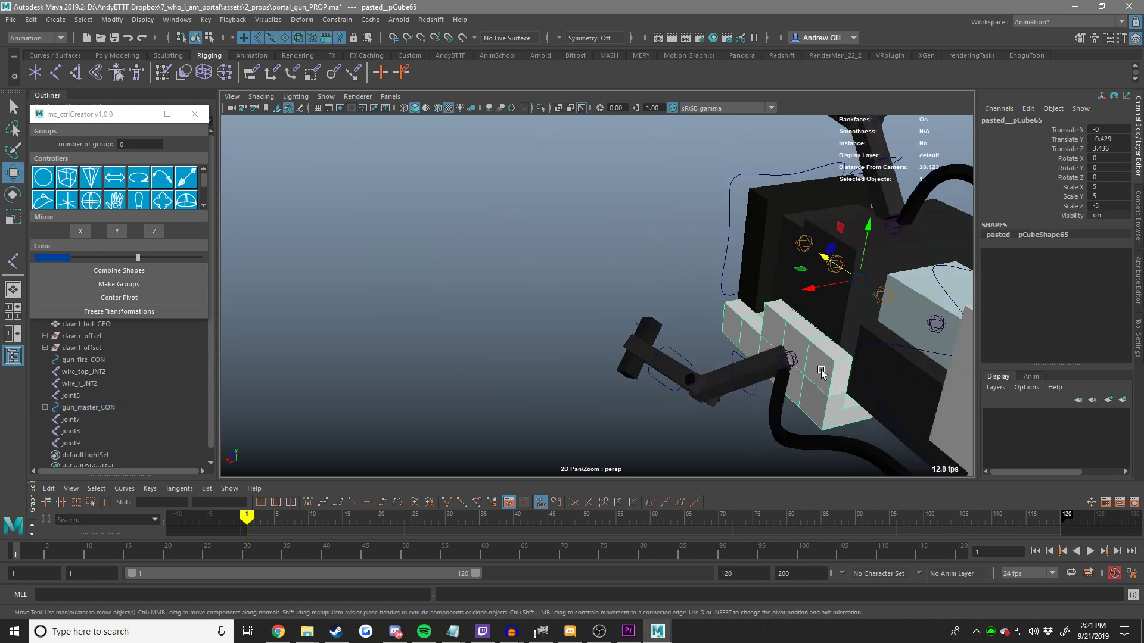
pyautogui.keyDown('alt'); pyautogui.moveTo(819, 373); pyautogui.dragTo(709, 302, button='middle'); pyautogui.keyUp('alt')
pyautogui.scroll(4, 709, 301)
pyautogui.click(737, 270)
pyautogui.keyDown('alt'); pyautogui.moveTo(748, 309); pyautogui.dragTo(717, 316); pyautogui.keyUp('alt')
pyautogui.scroll(4, 560, 296)
pyautogui.keyDown('alt'); pyautogui.moveTo(554, 296); pyautogui.dragTo(595, 298); pyautogui.keyUp('alt')
pyautogui.press('f')
pyautogui.keyDown('alt'); pyautogui.moveTo(691, 325); pyautogui.dragTo(577, 283); pyautogui.keyUp('alt')
pyautogui.keyDown('alt'); pyautogui.moveTo(577, 283); pyautogui.dragTo(703, 323, button='middle'); pyautogui.keyUp('alt')
pyautogui.keyDown('alt'); pyautogui.moveTo(703, 322); pyautogui.dragTo(834, 286, button='right'); pyautogui.keyUp('alt')
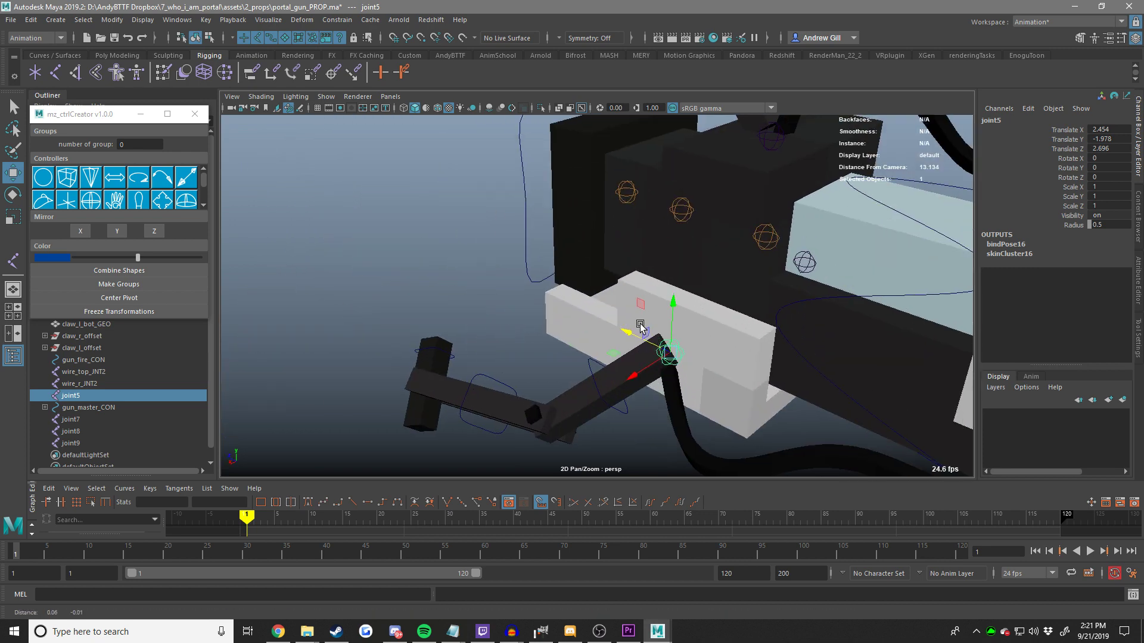
pyautogui.keyDown('alt'); pyautogui.moveTo(834, 286); pyautogui.dragTo(749, 222, button='middle'); pyautogui.keyUp('alt')
pyautogui.click(1003, 121)
pyautogui.hotkey('ctrl', 'v')
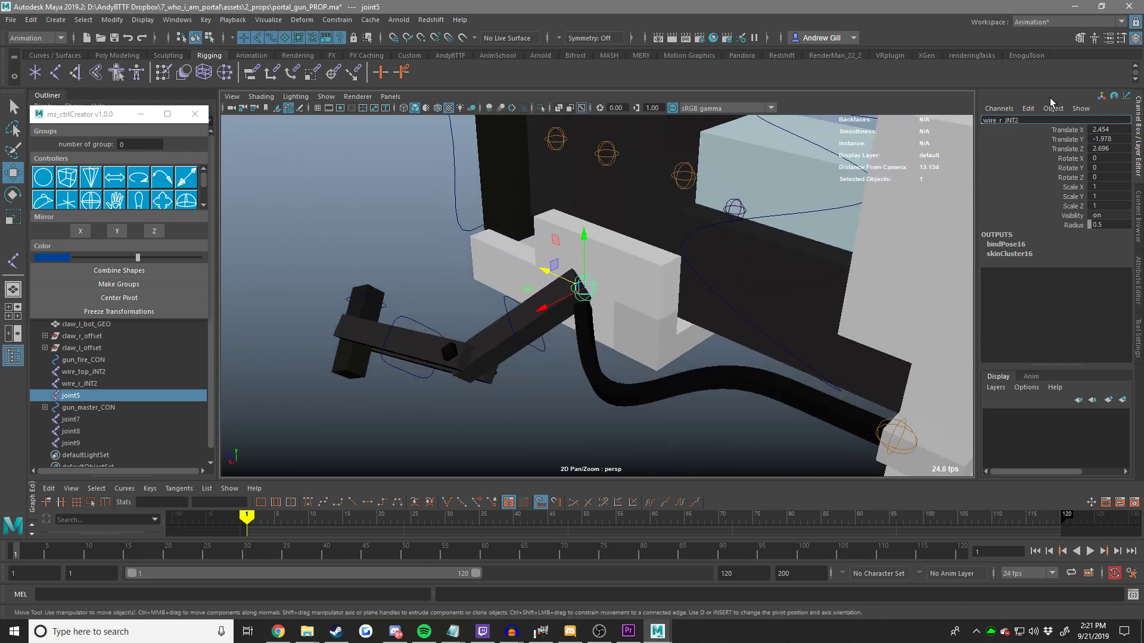
pyautogui.press('Left')
pyautogui.press('BackSpace')
pyautogui.write('l')
pyautogui.press('Return')
# Rename the joint at the rear end of the same lower side wire as wire_l_JNT1.
pyautogui.keyDown('alt'); pyautogui.moveTo(795, 304); pyautogui.dragTo(723, 330, button='right'); pyautogui.keyUp('alt')
pyautogui.click(784, 380)
pyautogui.click(783, 384)
pyautogui.click(1037, 119)
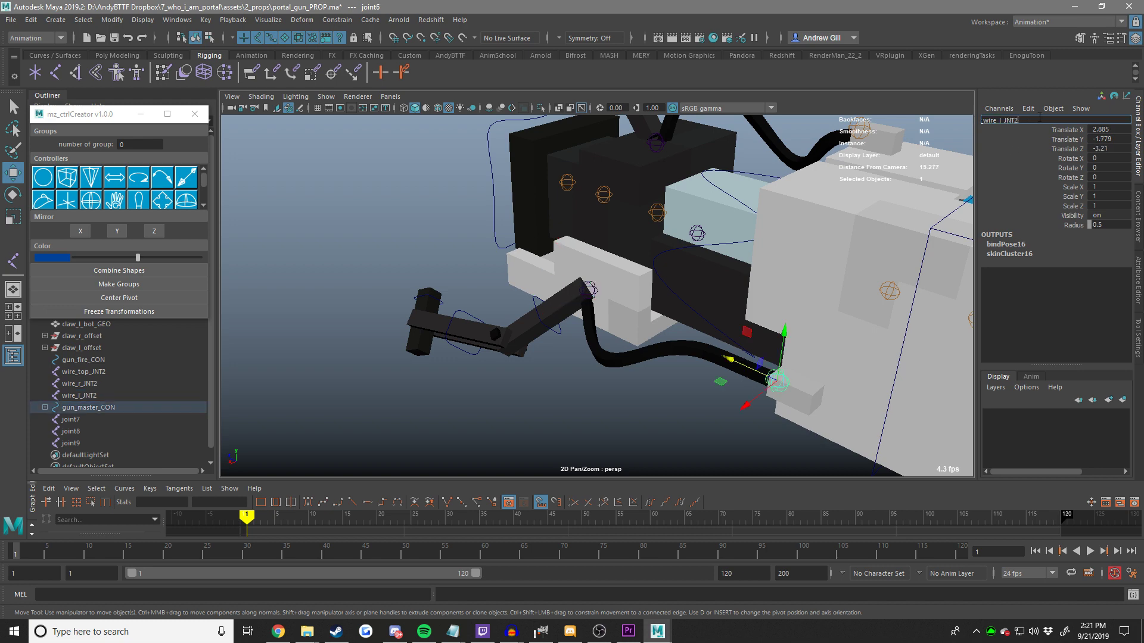
pyautogui.press('BackSpace')
pyautogui.write('1')
pyautogui.press('Return')
# Rename the gun's frontmost body joint, joint7, as gun_front_JNT3 and copy the name.
pyautogui.keyDown('alt'); pyautogui.moveTo(875, 152); pyautogui.dragTo(766, 149, button='right'); pyautogui.keyUp('alt')
pyautogui.keyDown('alt'); pyautogui.moveTo(766, 148); pyautogui.dragTo(840, 119); pyautogui.keyUp('alt')
pyautogui.scroll(-1, 119, 412)
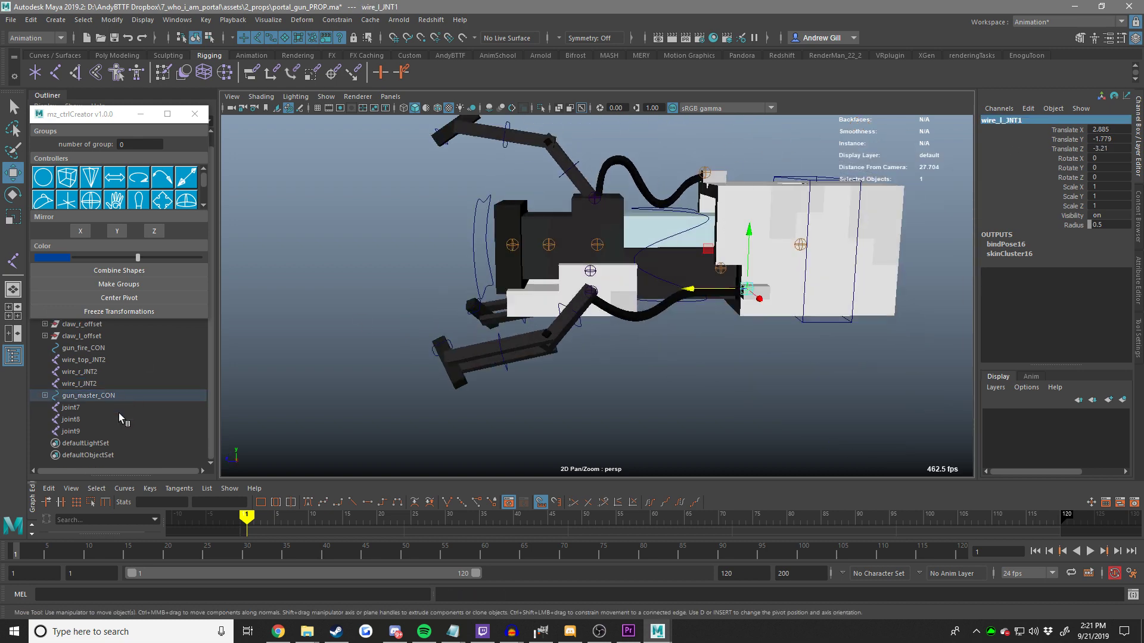
pyautogui.click(119, 408)
pyautogui.press('f')
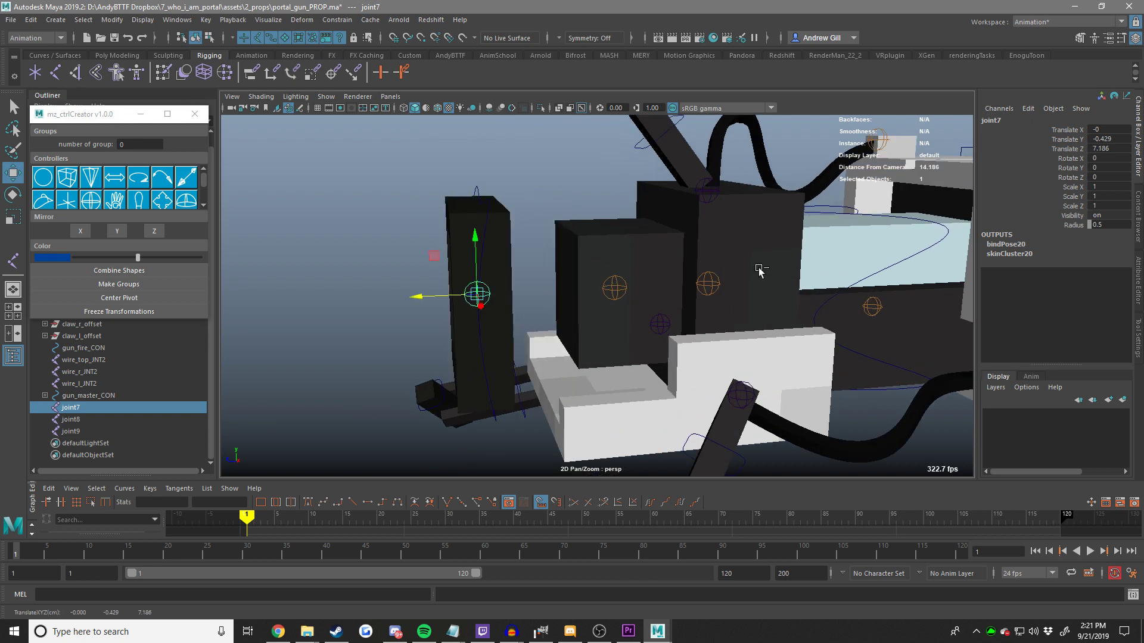
pyautogui.hotkey('ctrl', 'z')
pyautogui.click(1032, 120)
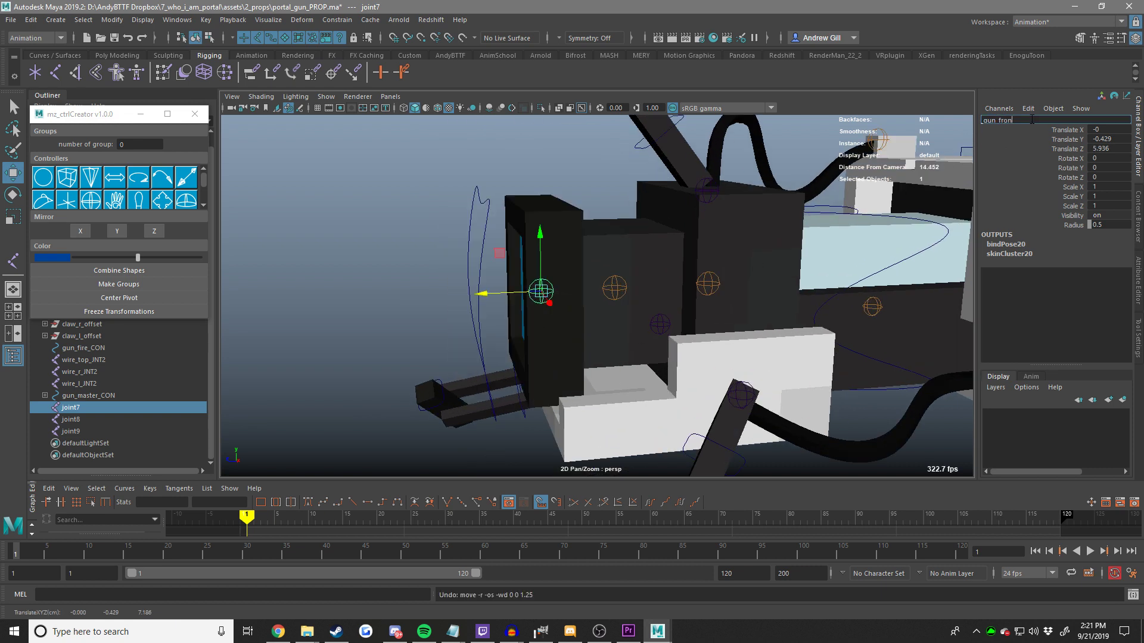
pyautogui.press('Return')
pyautogui.hotkey('ctrl', 'c')
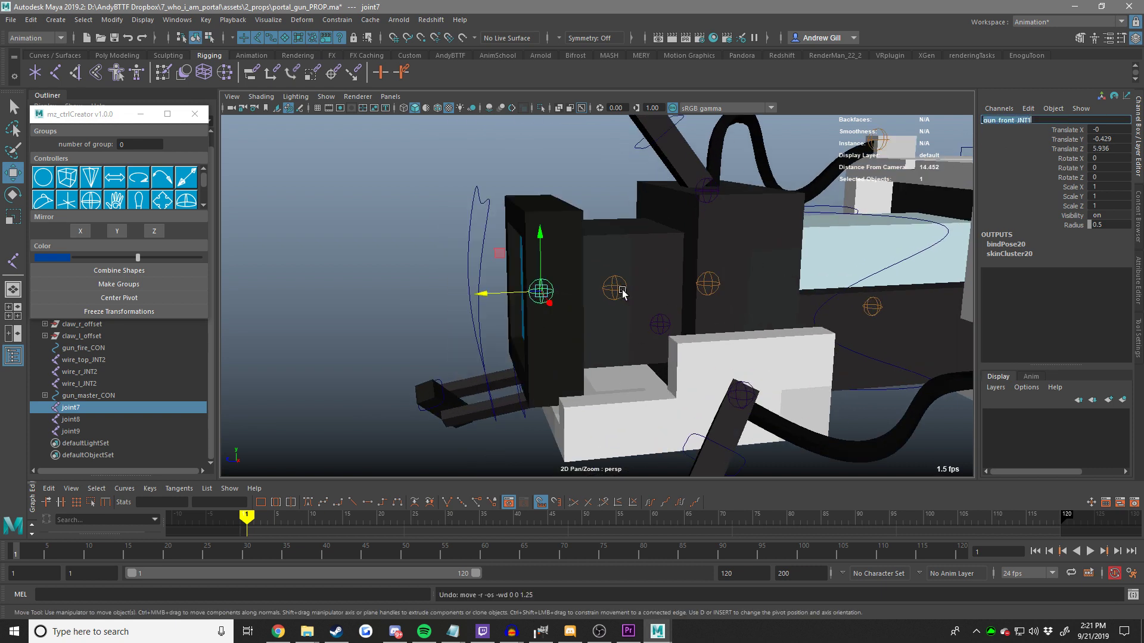
pyautogui.press('Return')
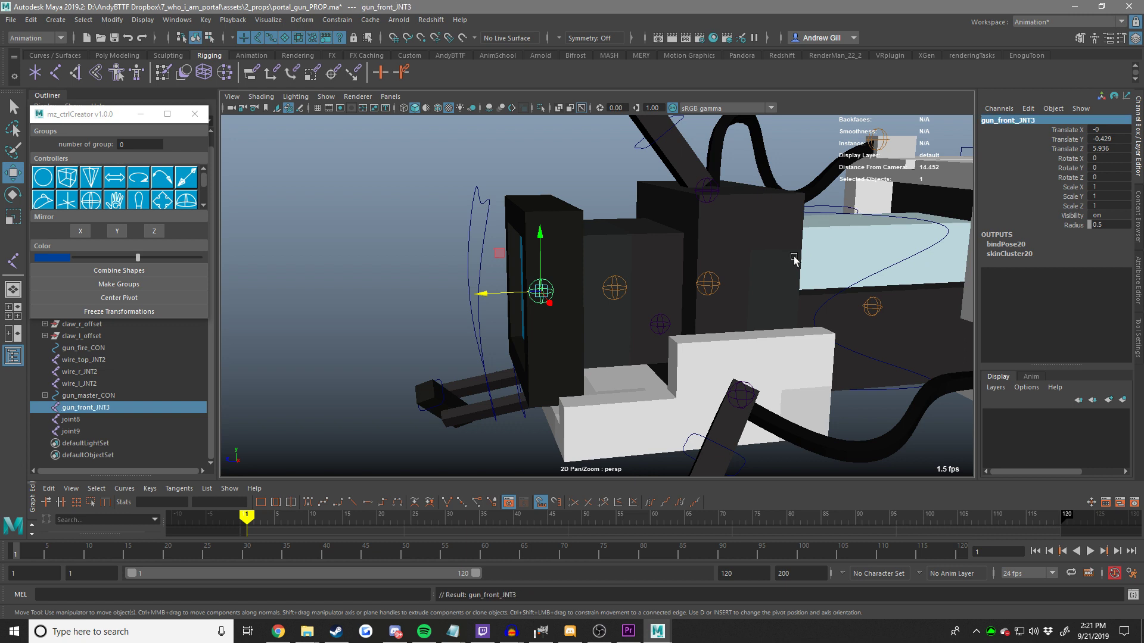
# Rename the rearmost of the three front body joints as gun_front_JNT1.
pyautogui.click(705, 287)
pyautogui.click(1051, 119)
pyautogui.hotkey('ctrl', 'v')
pyautogui.press('Return')
pyautogui.keyDown('alt'); pyautogui.moveTo(722, 209); pyautogui.dragTo(685, 221, button='middle'); pyautogui.keyUp('alt')
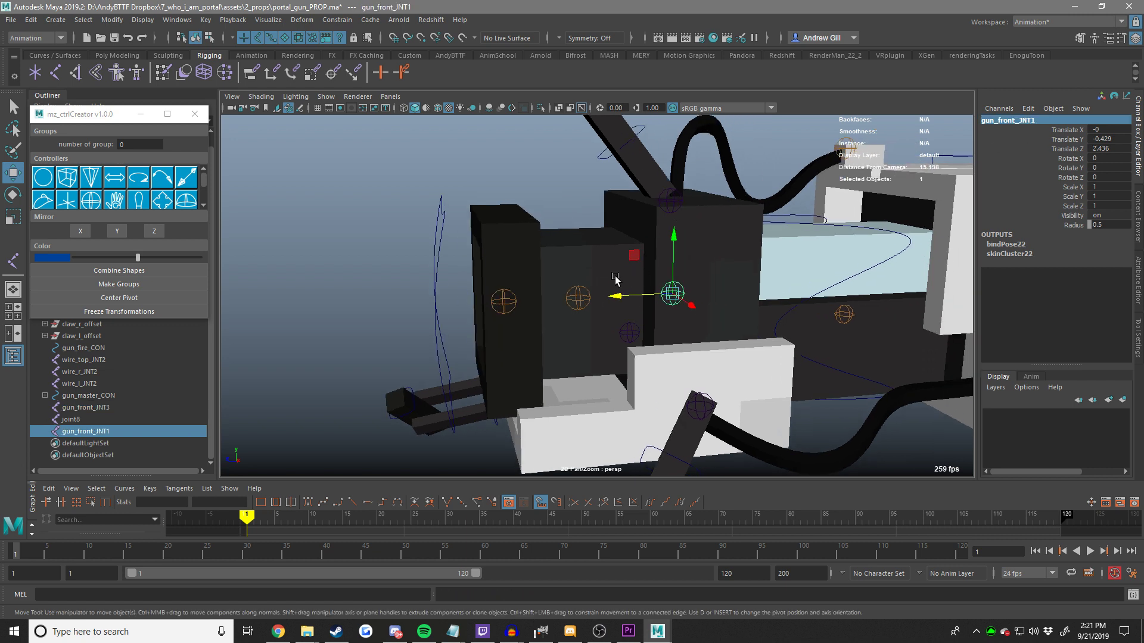
# Rename the middle front body joint, joint8, as gun_front_JNT2.
pyautogui.click(575, 305)
pyautogui.click(1031, 120)
pyautogui.hotkey('ctrl', 'v')
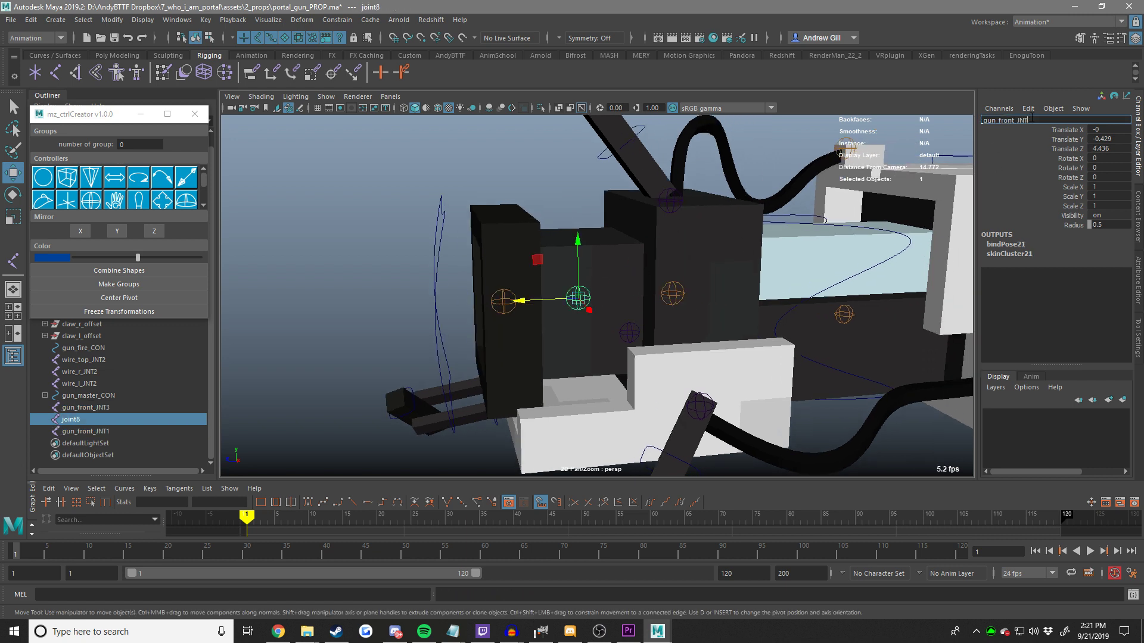
pyautogui.write('2')
pyautogui.press('Return')
# Close the ms_ctrlCreator window and select the gun_fire_CON control.
pyautogui.click(844, 313)
pyautogui.keyDown('alt'); pyautogui.moveTo(844, 314); pyautogui.dragTo(809, 378); pyautogui.keyUp('alt')
pyautogui.keyDown('alt'); pyautogui.moveTo(809, 378); pyautogui.dragTo(619, 351, button='right'); pyautogui.keyUp('alt')
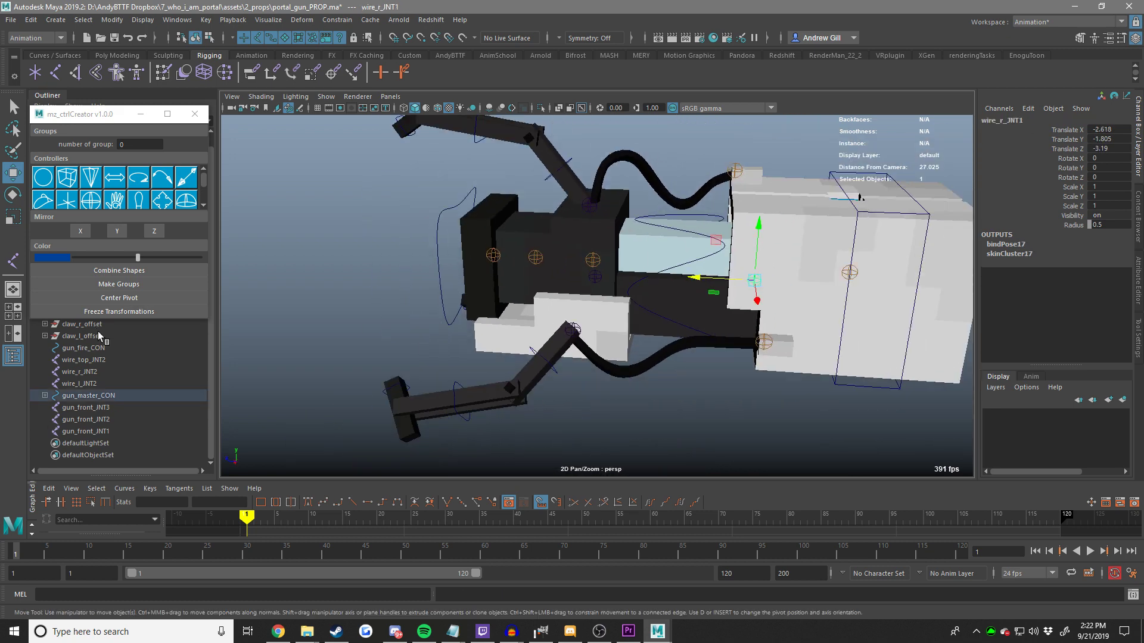
pyautogui.click(195, 114)
pyautogui.click(85, 348)
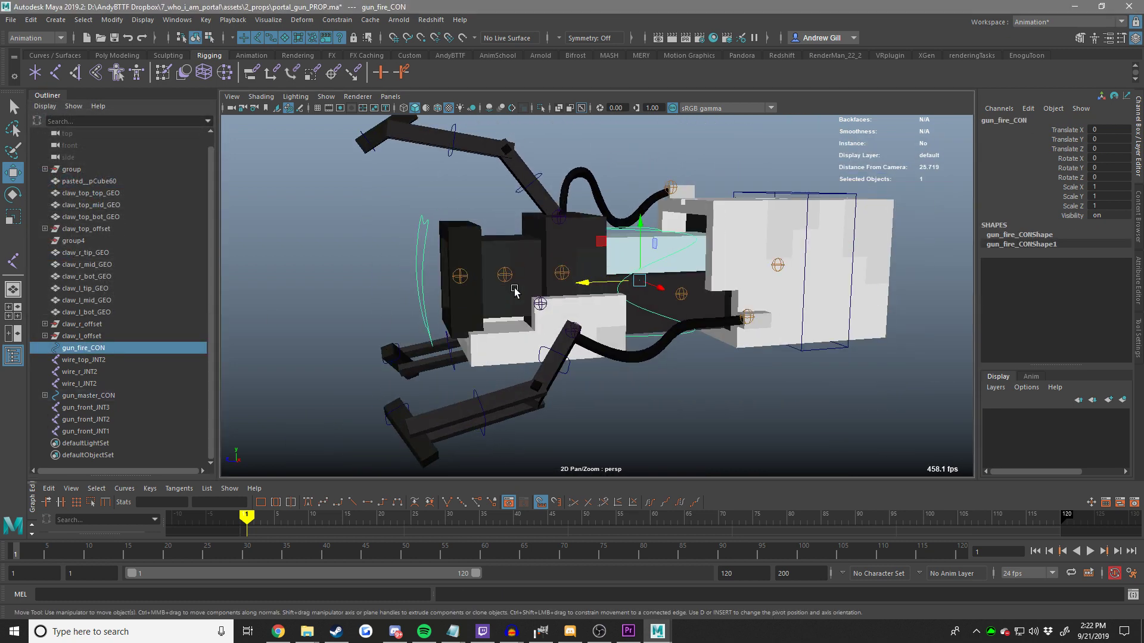
pyautogui.scroll(3, 576, 298)
# Put each of the three gun_front joints into its own separate group, starting with the frontmost one.
pyautogui.click(576, 298)
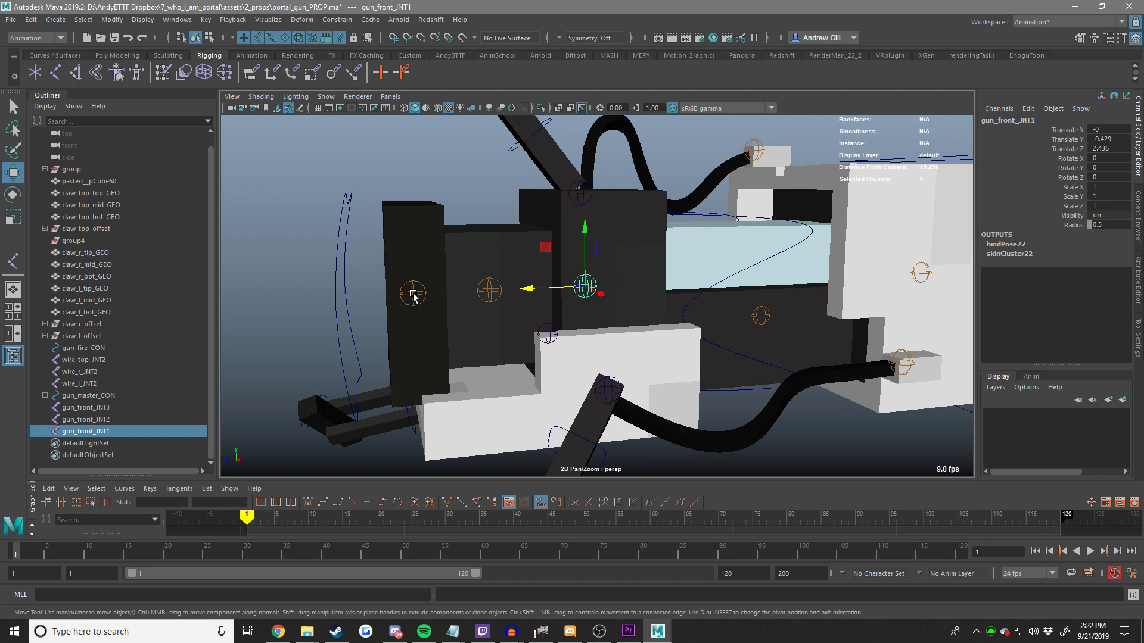
pyautogui.click(413, 295)
pyautogui.hotkey('ctrl', 'g')
pyautogui.click(489, 288)
pyautogui.hotkey('ctrl', 'g')
pyautogui.click(583, 287)
pyautogui.hotkey('ctrl', 'g')
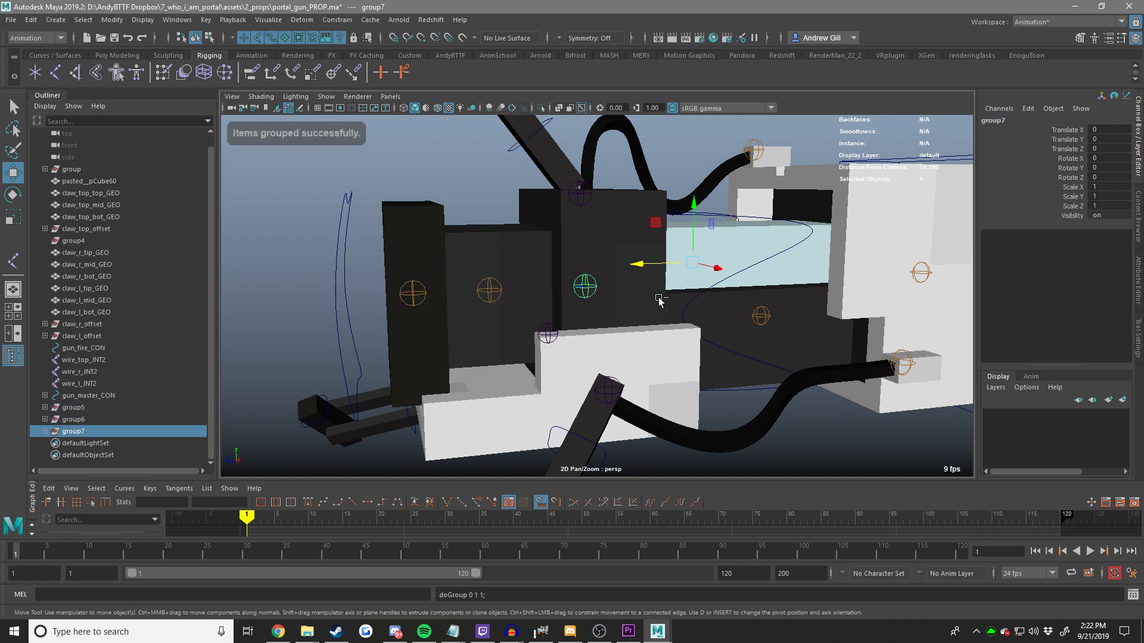
# Select the three new joint groups, group5, group6 and group7, and center their pivots.
pyautogui.click(761, 316)
pyautogui.click(585, 287)
pyautogui.click(490, 291)
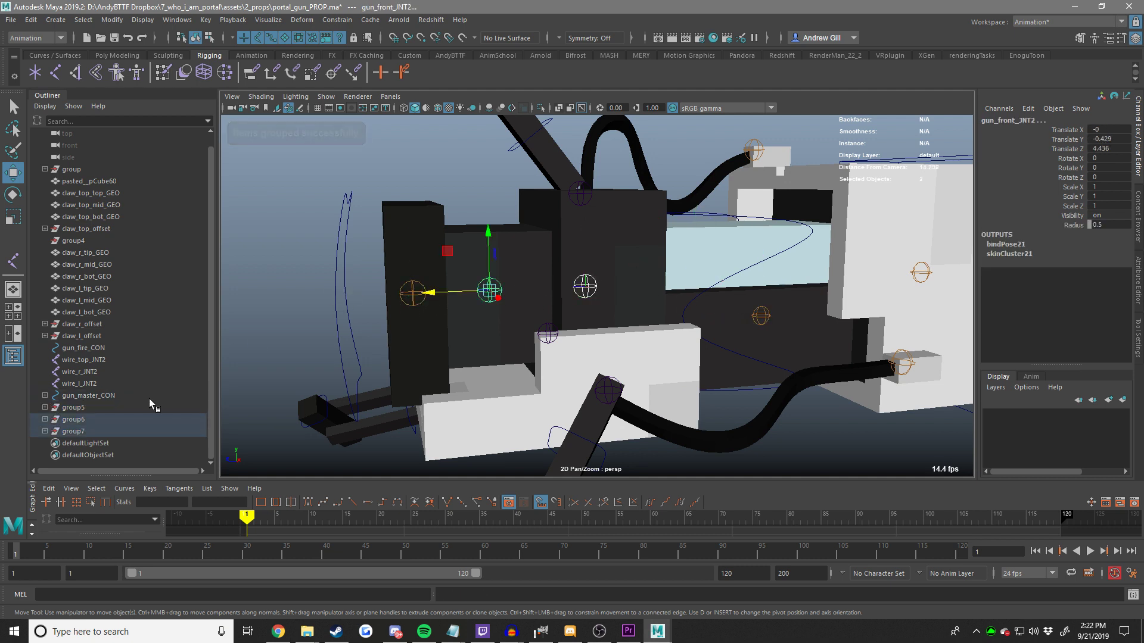
pyautogui.click(83, 420)
pyautogui.click(90, 400)
pyautogui.click(90, 408)
pyautogui.keyDown('shift'); pyautogui.click(82, 439); pyautogui.keyUp('shift')
pyautogui.hotkey('ctrl', 'z')
pyautogui.keyDown('ctrl'); pyautogui.click(87, 434); pyautogui.keyUp('ctrl')
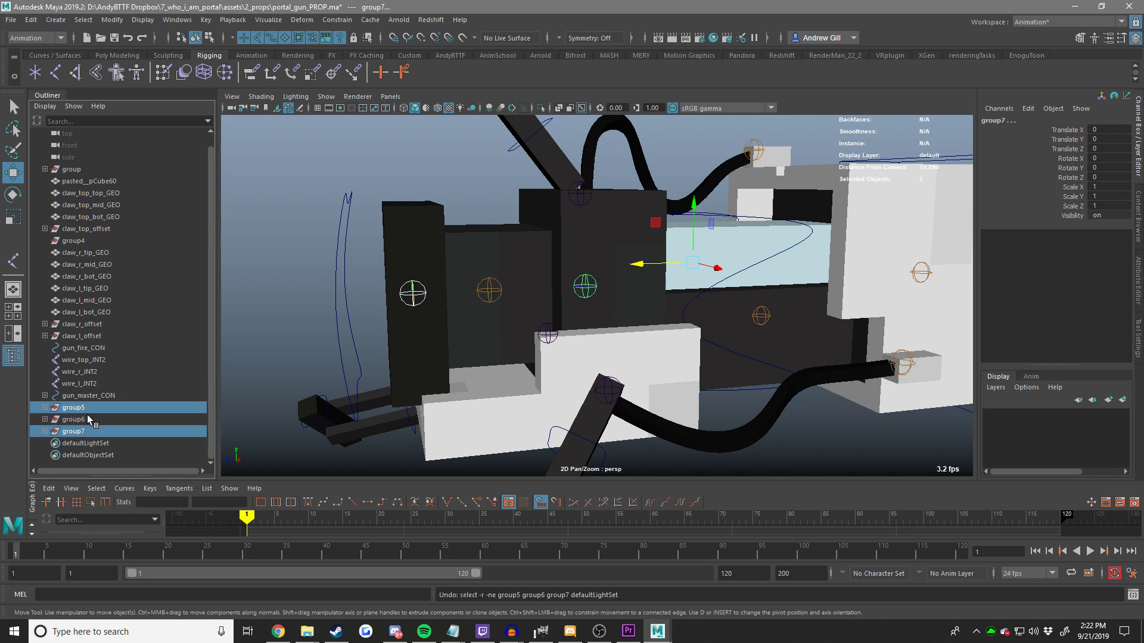
pyautogui.keyDown('ctrl'); pyautogui.click(88, 418); pyautogui.keyUp('ctrl')
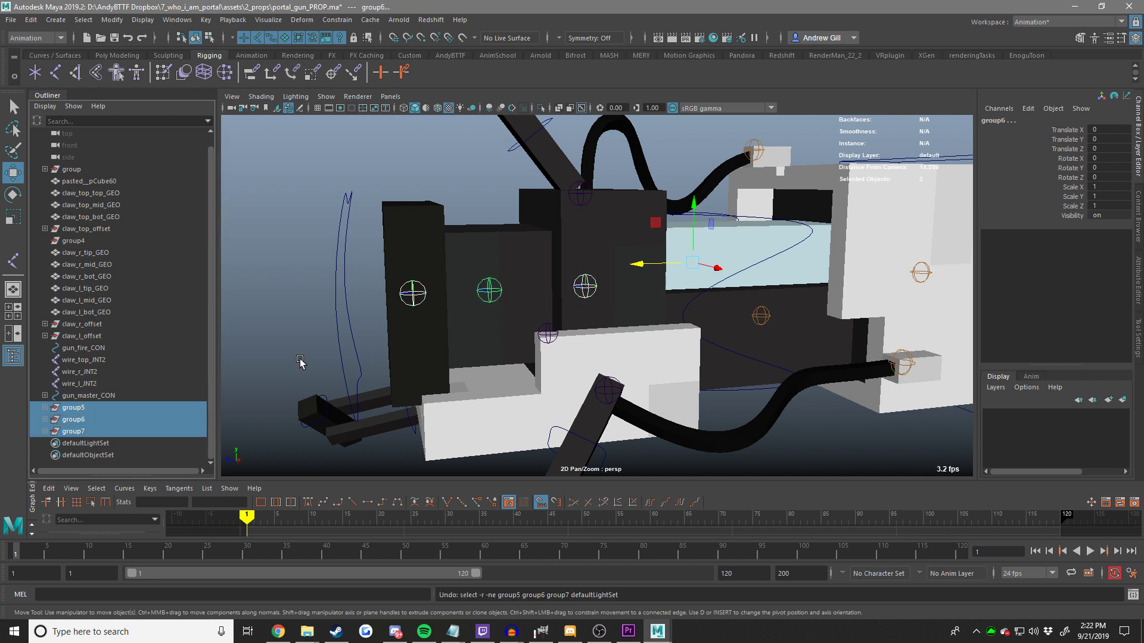
pyautogui.click(1028, 108)
pyautogui.click(1034, 329)
pyautogui.click(90, 407)
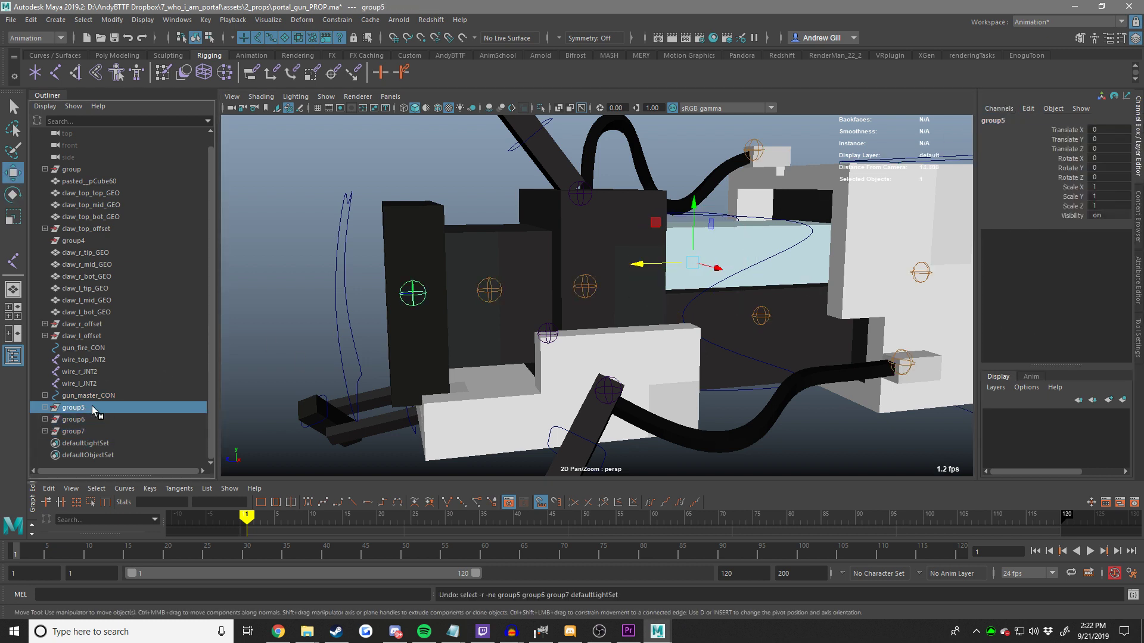
pyautogui.hotkey('ctrl', 'z')
pyautogui.click(112, 19)
pyautogui.click(137, 107)
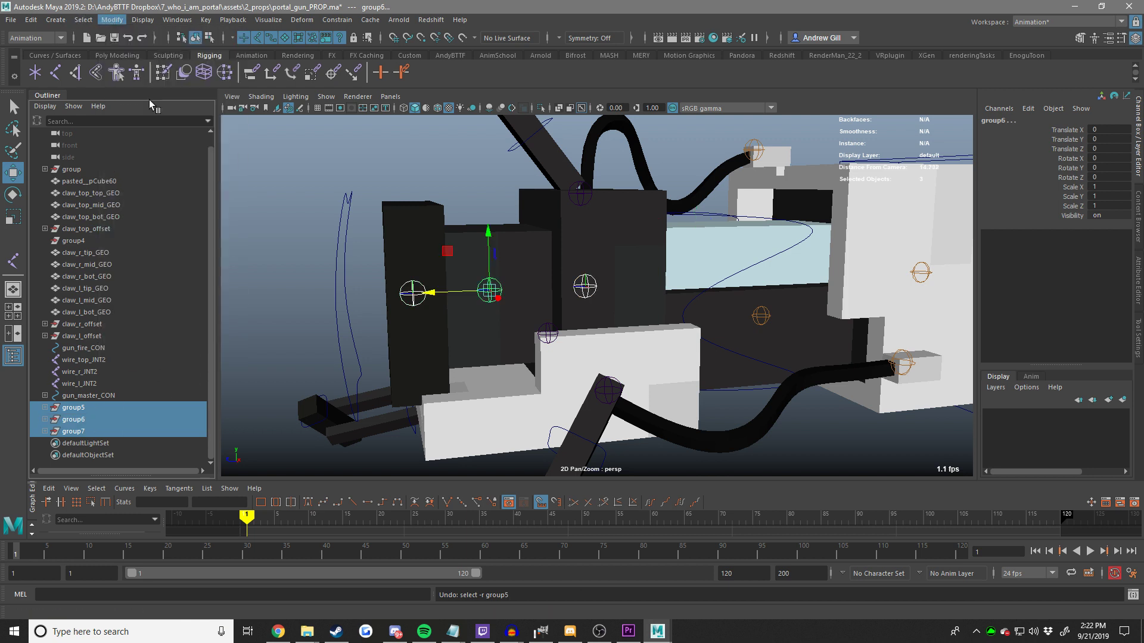
# Test-move the frontmost joint's group along the gun's length, and undo the move.
pyautogui.keyDown('alt'); pyautogui.moveTo(408, 274); pyautogui.dragTo(433, 273, button='middle'); pyautogui.keyUp('alt')
pyautogui.click(88, 410)
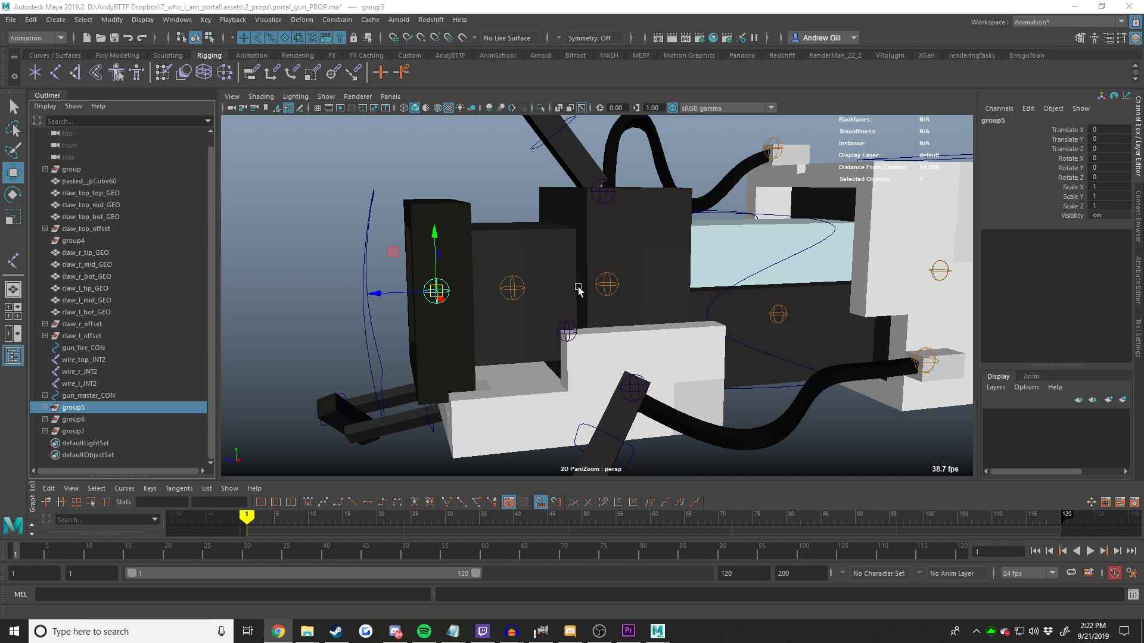
pyautogui.moveTo(639, 278)
pyautogui.keyDown('alt'); pyautogui.mouseDown()
pyautogui.moveTo(653, 239)
pyautogui.moveTo(653, 259)
pyautogui.mouseUp(); pyautogui.keyUp('alt')
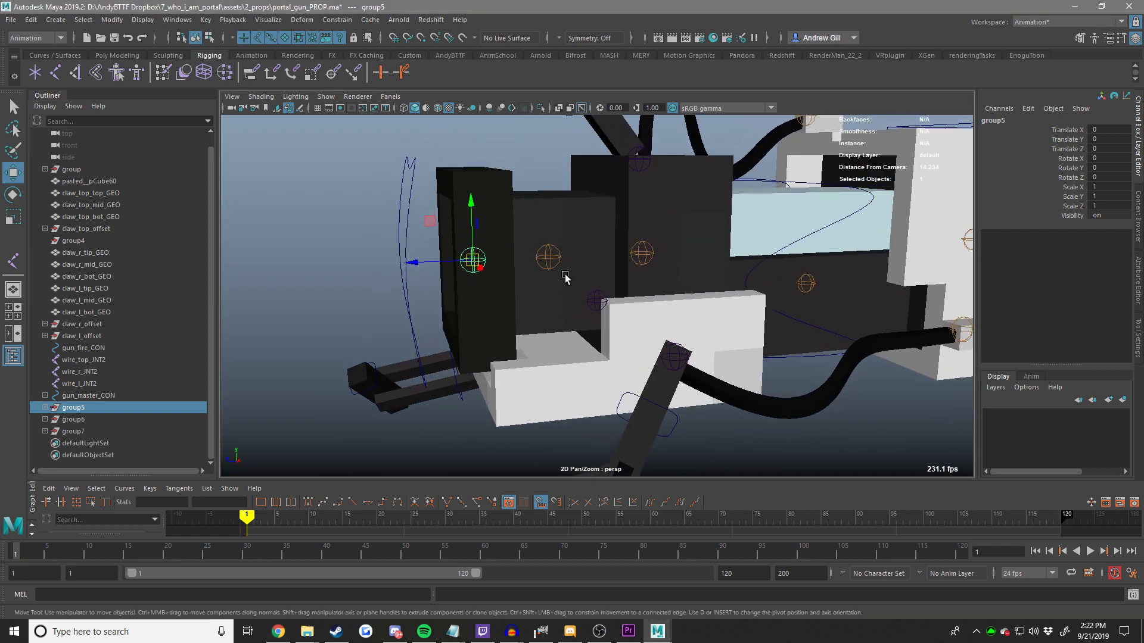
pyautogui.moveTo(439, 262); pyautogui.dragTo(469, 261)
pyautogui.hotkey('ctrl', 'z')
pyautogui.keyDown('alt'); pyautogui.moveTo(553, 251); pyautogui.dragTo(590, 262, button='middle'); pyautogui.keyUp('alt')
# Rename the frontmost joint's group, group5, as gun_front_jnt_CNST3 and copy the name.
pyautogui.doubleClick(68, 406)
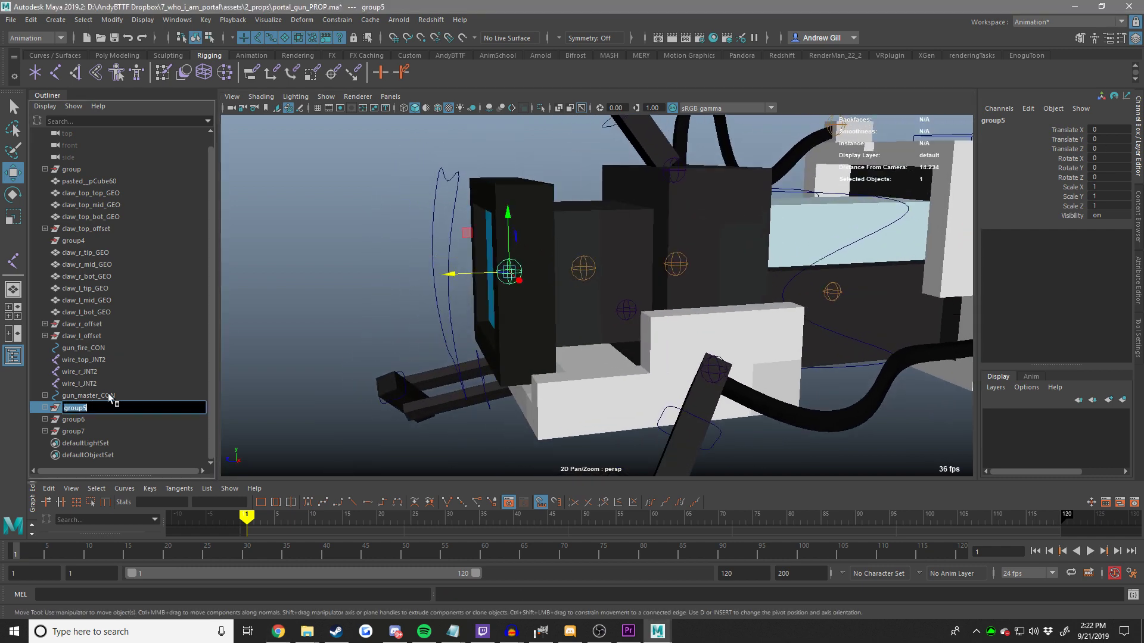
pyautogui.write('gun_front_JNT1')
pyautogui.write('_CNST3')
pyautogui.hotkey('ctrl', 'a')
# Rename the middle joint's group, group6, as gun_front_jnt_CNST2.
pyautogui.doubleClick(84, 431)
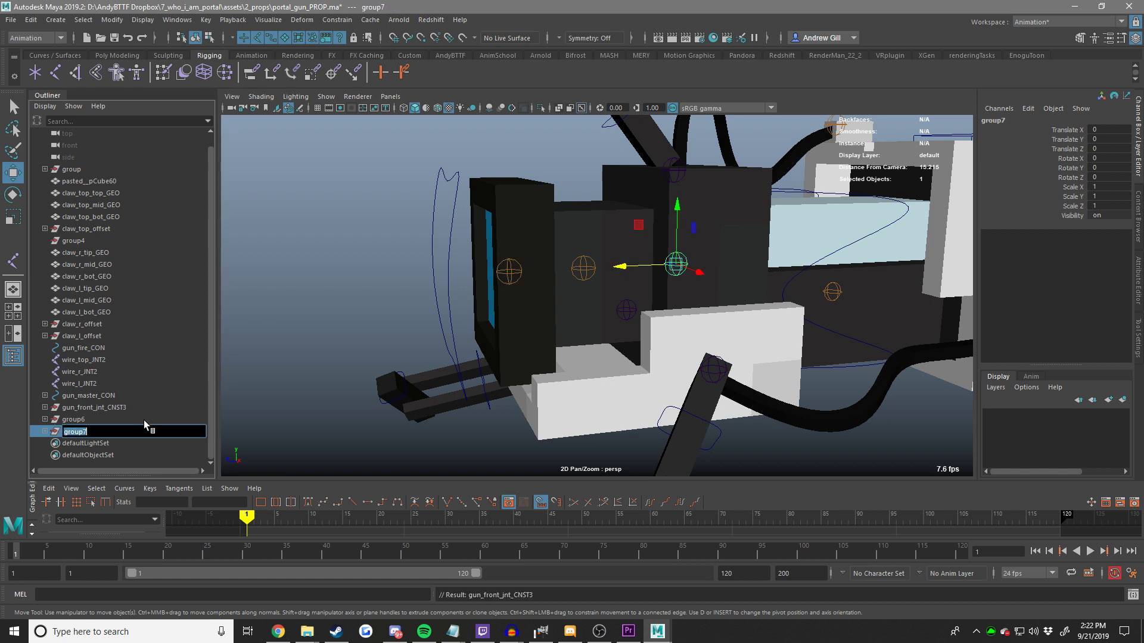
pyautogui.doubleClick(144, 420)
pyautogui.write('gun_front_jnt_CNST12')
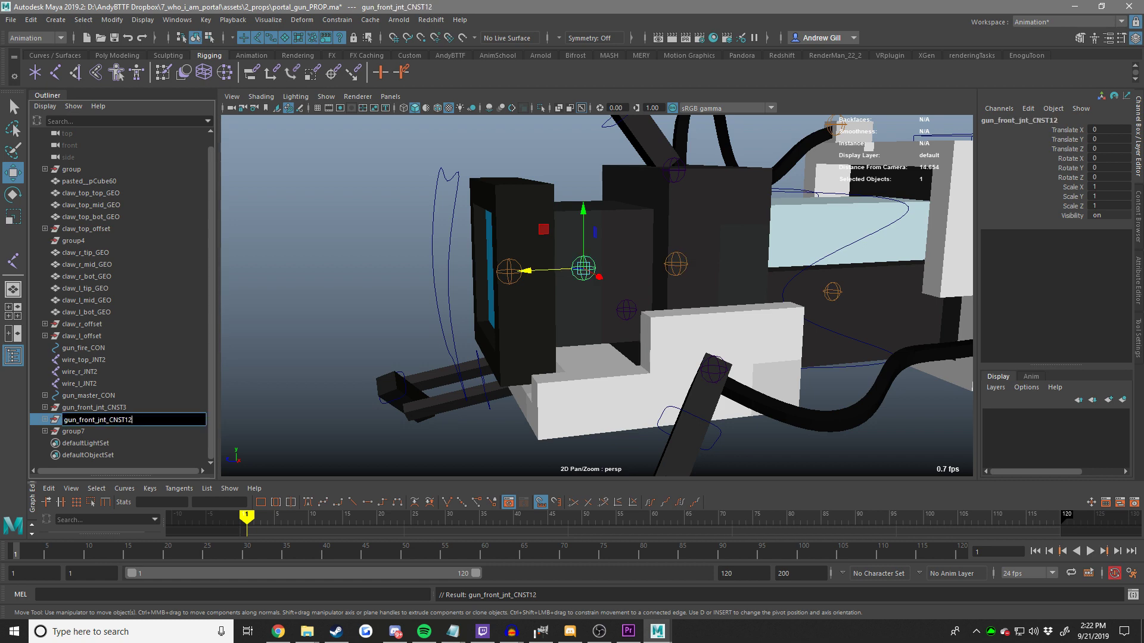
pyautogui.press('BackSpace')
pyautogui.press('BackSpace')
pyautogui.write('2')
pyautogui.press('Return')
# Rename the rearmost front joint's group, group7, as gun_front_jnt_CNST1.
pyautogui.doubleClick(124, 433)
pyautogui.write('gun_front_jnt_CNST1')
pyautogui.press('Return')
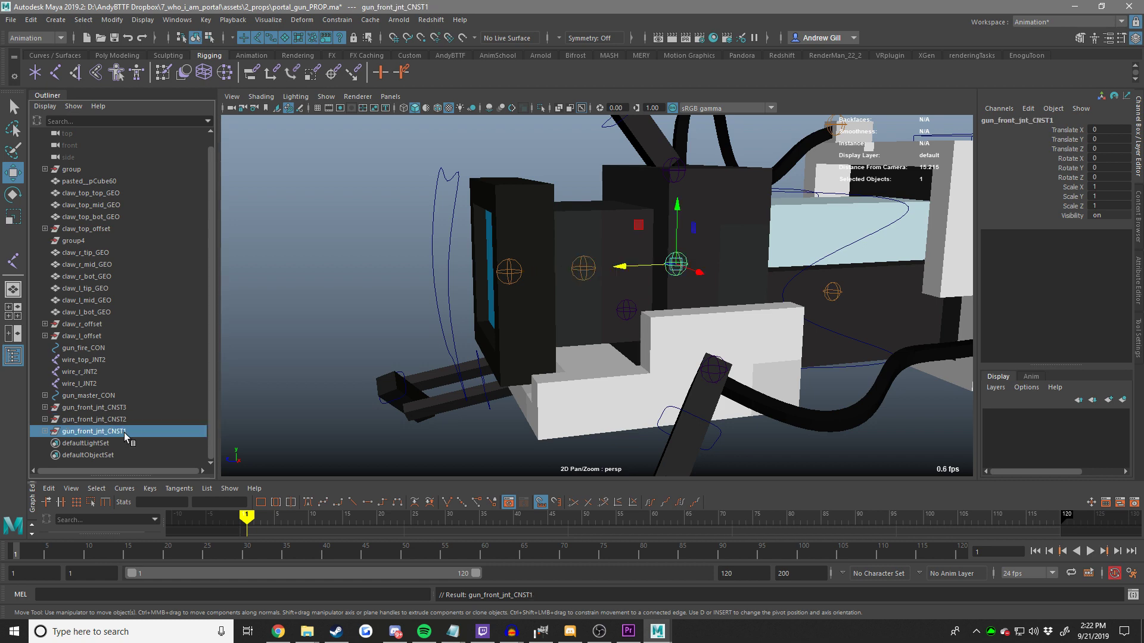
# Group the three gun_front_jnt_CNST groups together, leaving out gun_master_CON, and name the parent group gun_front_CNST.
pyautogui.keyDown('alt'); pyautogui.moveTo(562, 234); pyautogui.dragTo(539, 265); pyautogui.keyUp('alt')
pyautogui.keyDown('shift'); pyautogui.click(112, 398); pyautogui.keyUp('shift')
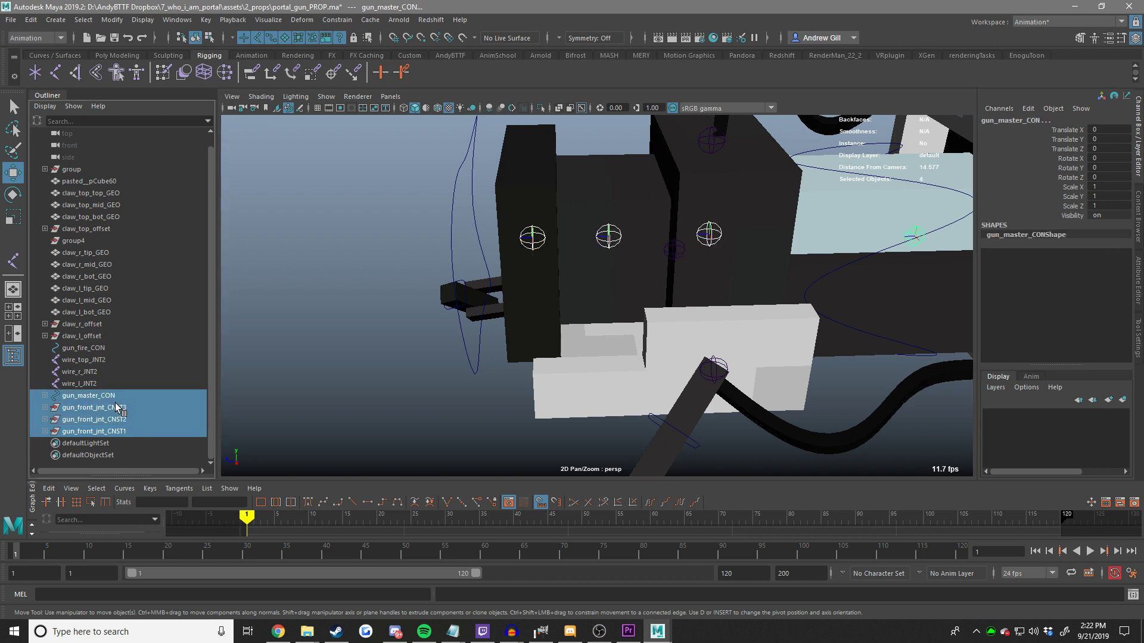
pyautogui.keyDown('shift'); pyautogui.click(105, 410); pyautogui.keyUp('shift')
pyautogui.hotkey('ctrl', 'g')
pyautogui.doubleClick(105, 418)
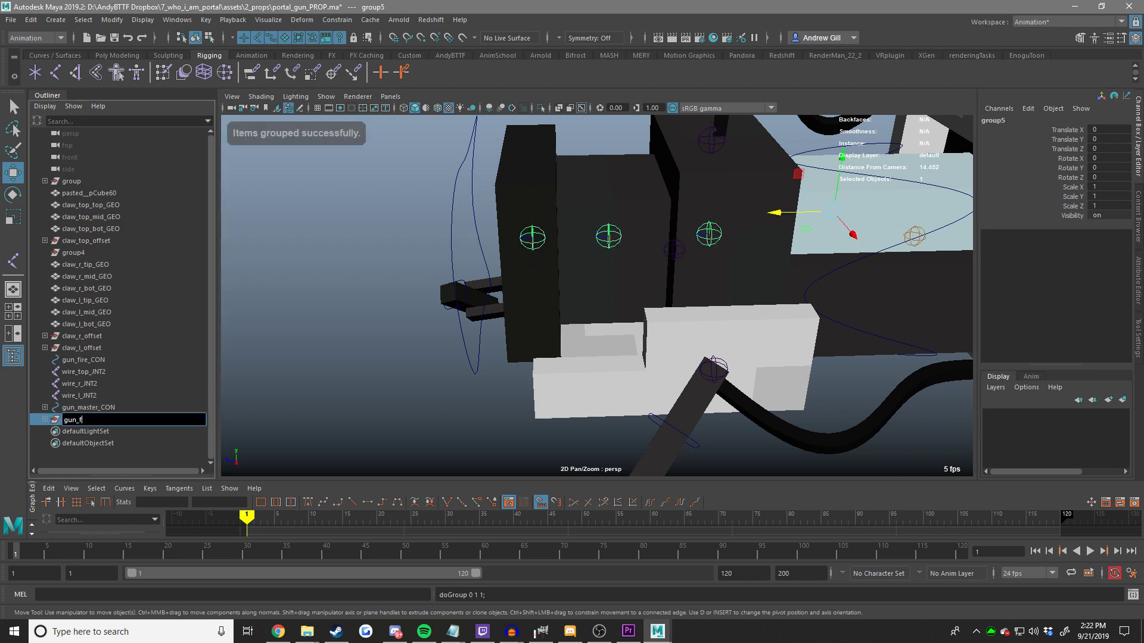
pyautogui.write('gun_front_')
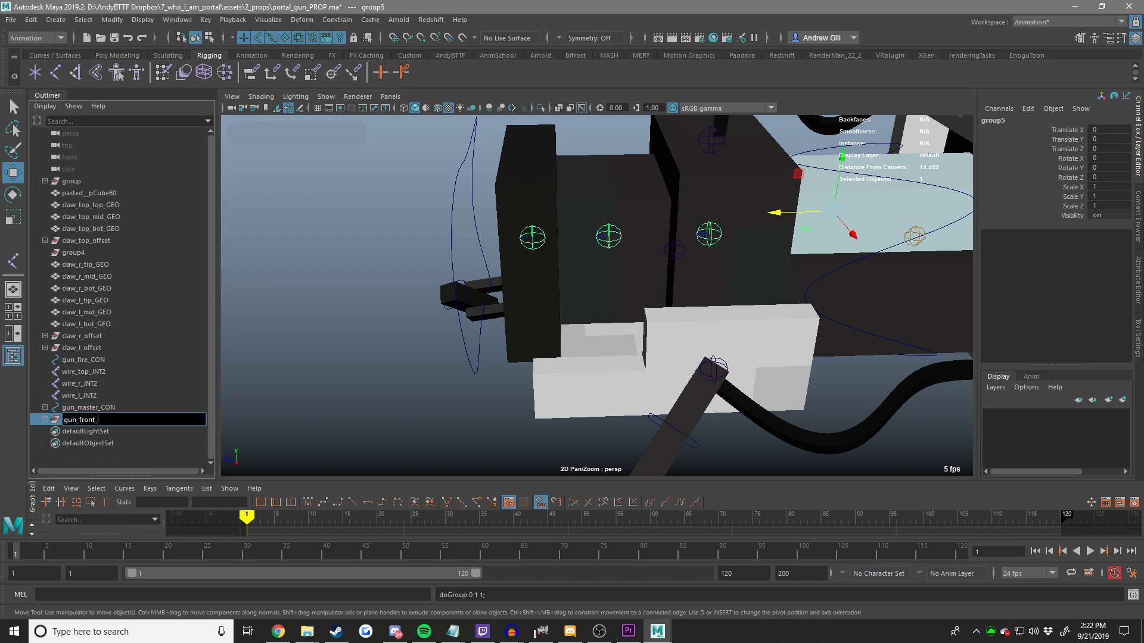
pyautogui.write('CNST')
pyautogui.press('Return')
# Select the front-end joints of all three wires: wire_l_JNT2, wire_top_JNT2 and wire_r_JNT2.
pyautogui.scroll(-2, 554, 304)
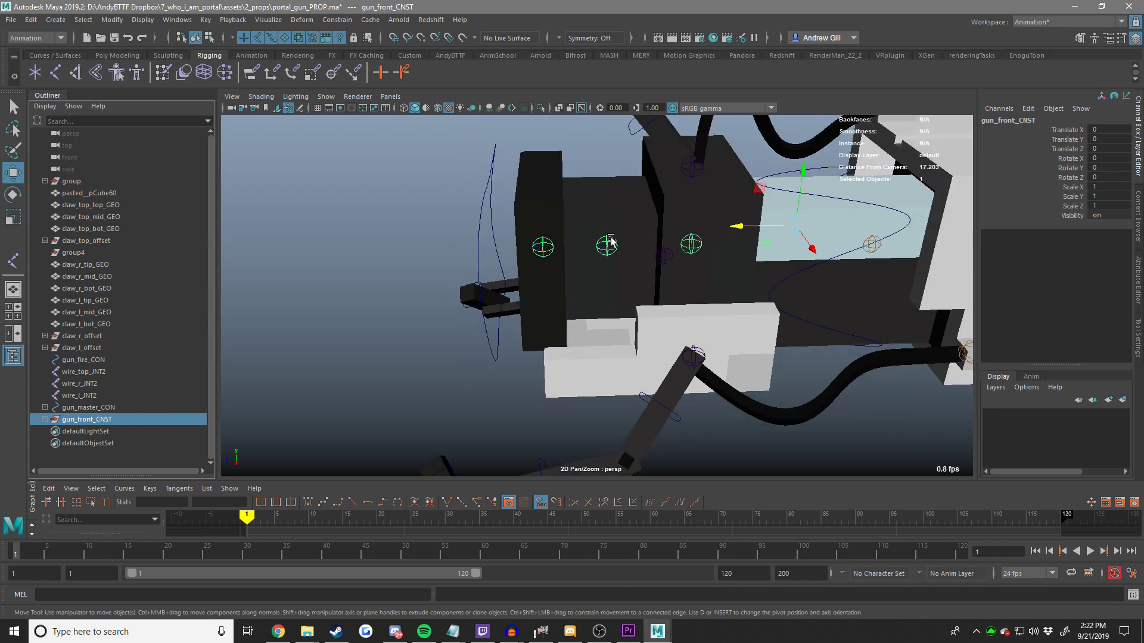
pyautogui.keyDown('alt'); pyautogui.moveTo(728, 323); pyautogui.dragTo(592, 326, button='middle'); pyautogui.keyUp('alt')
pyautogui.hotkey('ctrl', 'z')
pyautogui.click(594, 366)
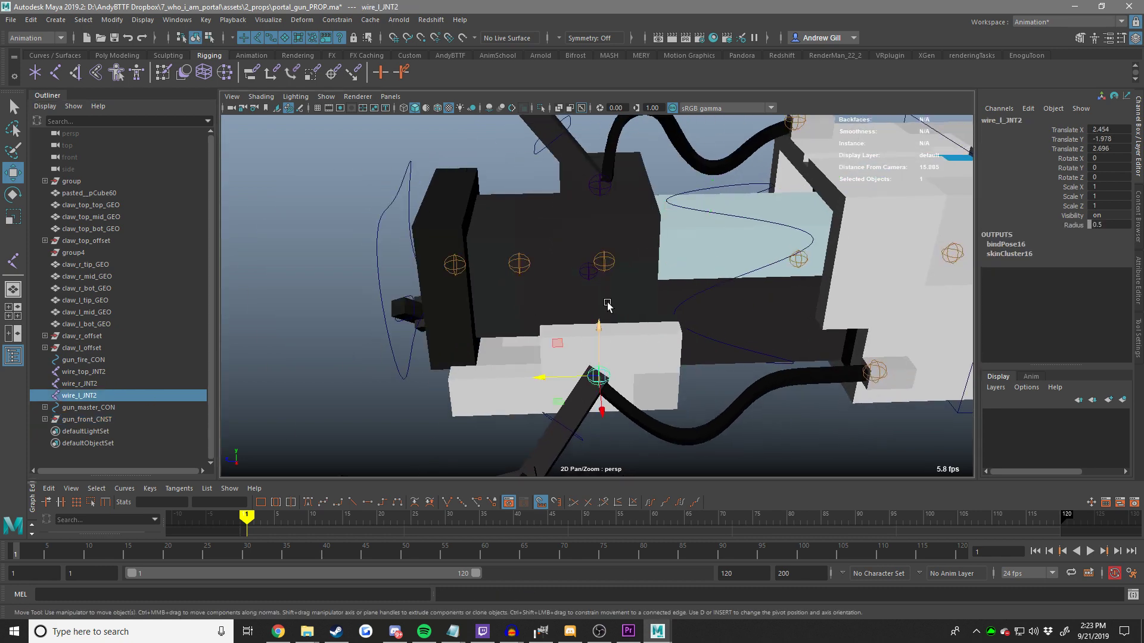
pyautogui.keyDown('shift'); pyautogui.click(603, 187); pyautogui.keyUp('shift')
pyautogui.keyDown('alt'); pyautogui.moveTo(603, 187); pyautogui.dragTo(709, 250); pyautogui.keyUp('alt')
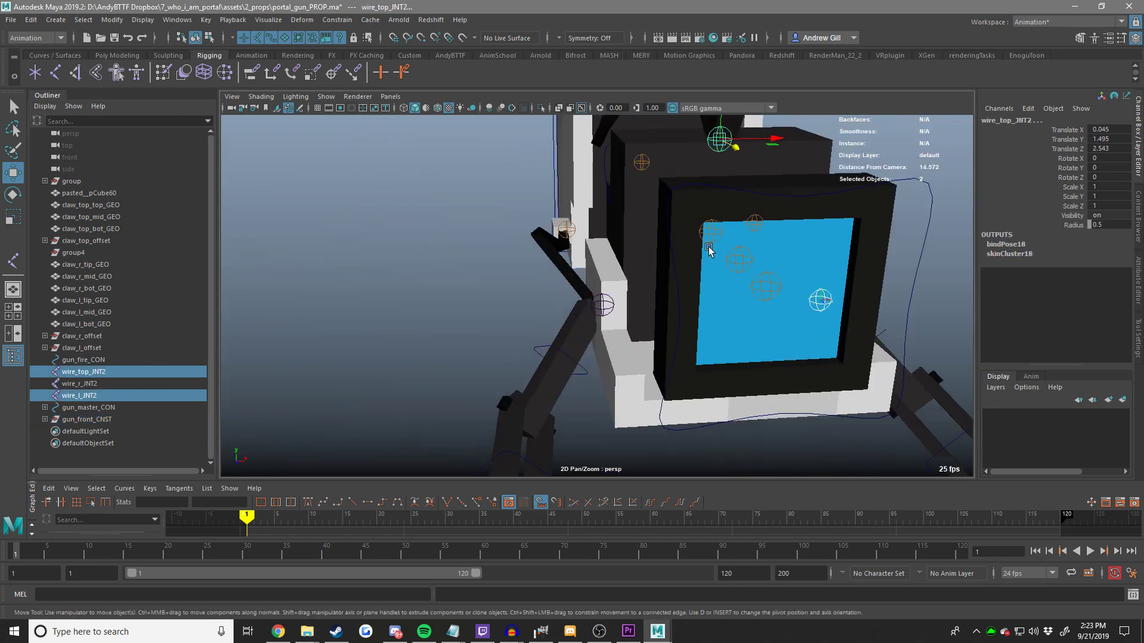
pyautogui.keyDown('shift'); pyautogui.click(595, 306); pyautogui.keyUp('shift')
pyautogui.keyDown('alt'); pyautogui.moveTo(595, 306); pyautogui.dragTo(650, 366); pyautogui.keyUp('alt')
pyautogui.scroll(-3, 650, 371)
# Add the bottom controls of the three claws to the selected wire joints and parent all of them under gun_front_CNST.
pyautogui.keyDown('shift'); pyautogui.click(648, 365); pyautogui.keyUp('shift')
pyautogui.keyDown('alt'); pyautogui.moveTo(836, 356); pyautogui.dragTo(689, 360); pyautogui.keyUp('alt')
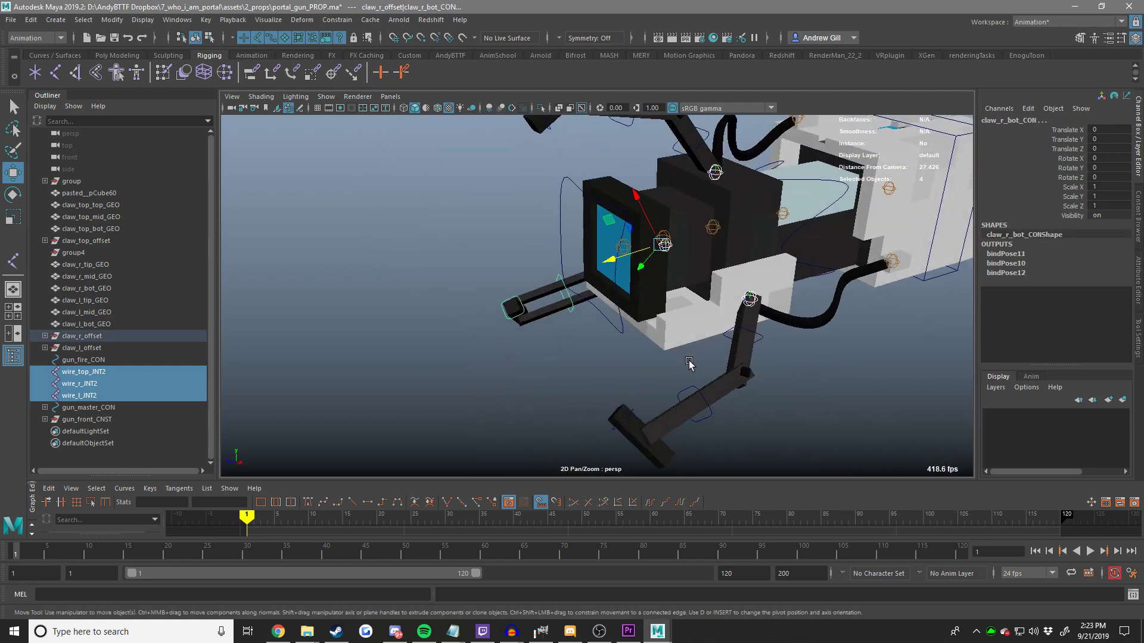
pyautogui.keyDown('shift'); pyautogui.click(755, 337); pyautogui.keyUp('shift')
pyautogui.keyDown('alt'); pyautogui.moveTo(770, 352); pyautogui.dragTo(768, 357, button='middle'); pyautogui.keyUp('alt')
pyautogui.hotkey('ctrl', 'z')
pyautogui.keyDown('shift'); pyautogui.click(751, 347); pyautogui.keyUp('shift')
pyautogui.hotkey('ctrl', 'z')
pyautogui.keyDown('shift'); pyautogui.click(757, 344); pyautogui.keyUp('shift')
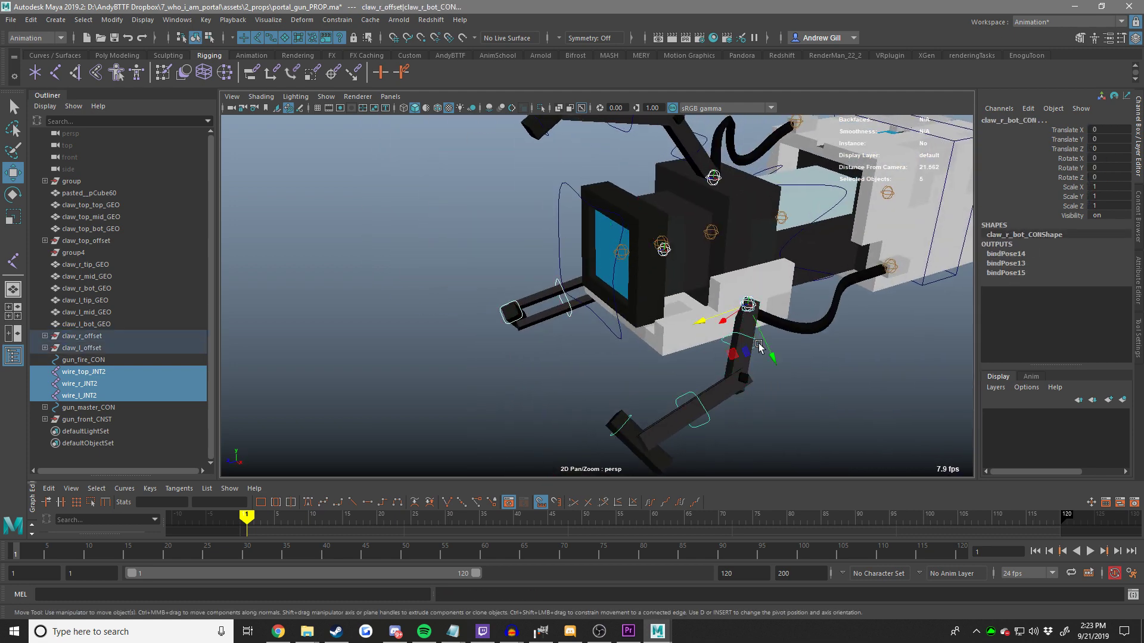
pyautogui.keyDown('alt'); pyautogui.moveTo(758, 346); pyautogui.dragTo(683, 214); pyautogui.keyUp('alt')
pyautogui.keyDown('shift'); pyautogui.click(660, 201); pyautogui.keyUp('shift')
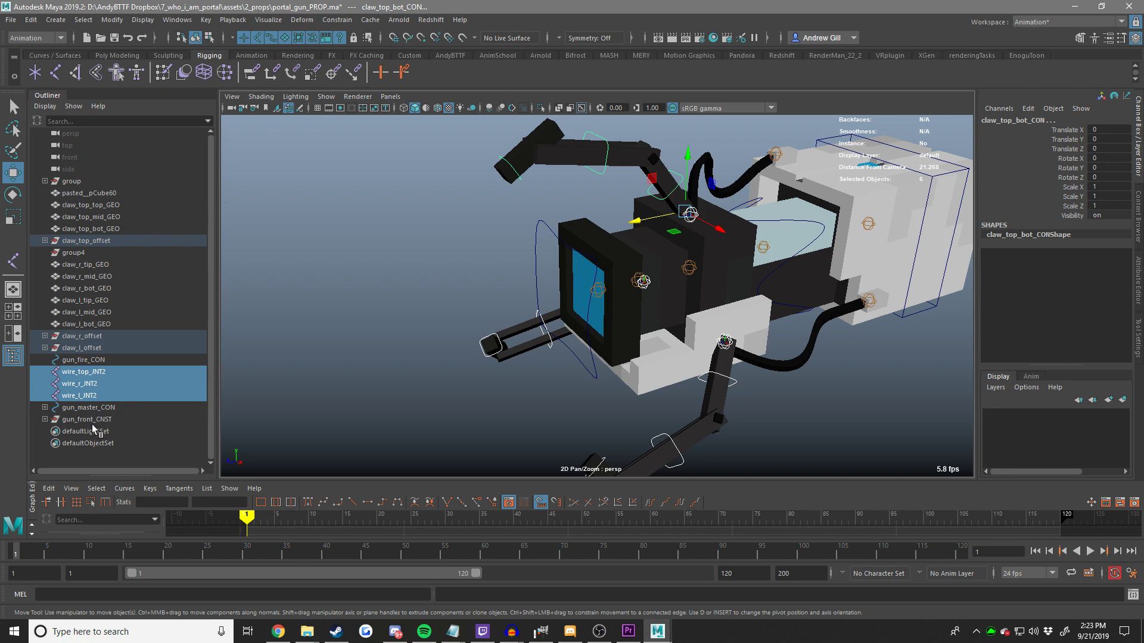
pyautogui.moveTo(94, 429); pyautogui.dragTo(105, 414, button='middle')
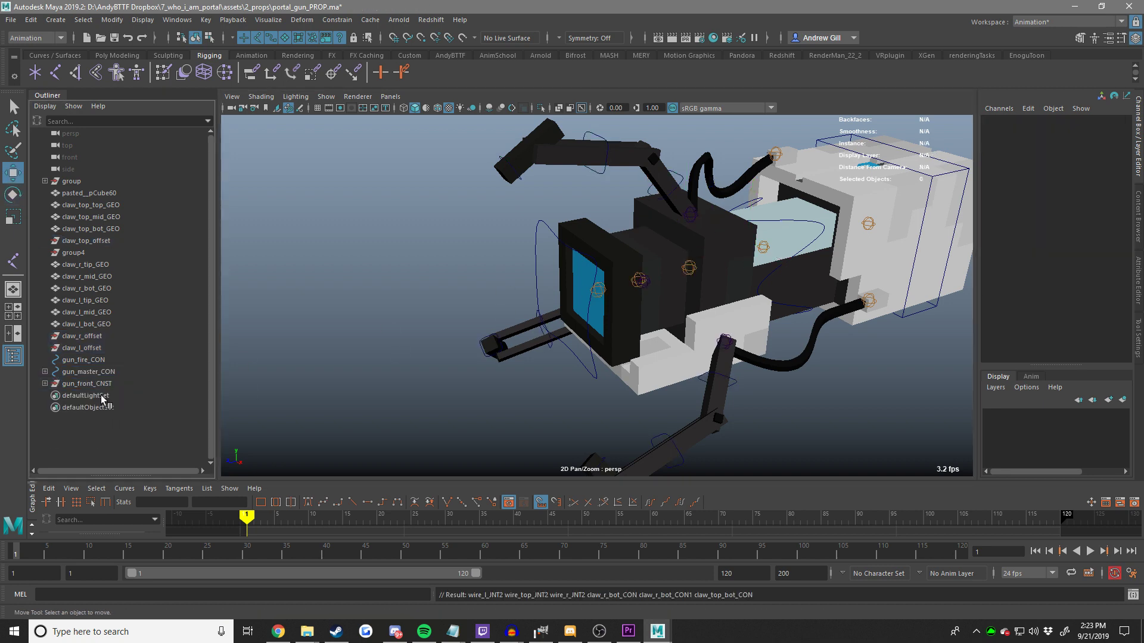
# Test-move gun_front_CNST and the white base block pasted__pCube65 along the gun's length, undoing the moves.
pyautogui.click(112, 383)
pyautogui.keyDown('alt'); pyautogui.moveTo(798, 262); pyautogui.dragTo(572, 259); pyautogui.keyUp('alt')
pyautogui.hotkey('ctrl', 'z')
pyautogui.click(566, 332)
pyautogui.keyDown('alt'); pyautogui.moveTo(566, 331); pyautogui.dragTo(599, 337, button='right'); pyautogui.keyUp('alt')
pyautogui.moveTo(574, 343); pyautogui.dragTo(501, 357, button='middle')
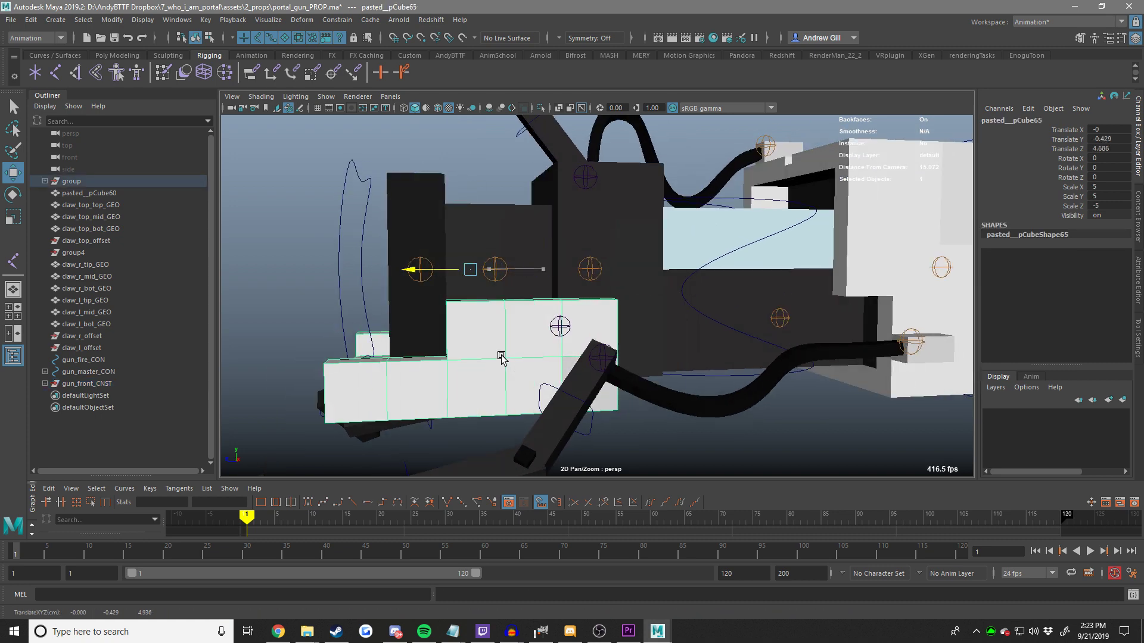
pyautogui.hotkey('ctrl', 'z')
# Test-move gun_front_JNT1 alone and together with the white base block, undoing each move.
pyautogui.keyDown('alt'); pyautogui.moveTo(566, 293); pyautogui.dragTo(592, 309); pyautogui.keyUp('alt')
pyautogui.click(588, 246)
pyautogui.moveTo(590, 276); pyautogui.dragTo(508, 312, button='middle')
pyautogui.hotkey('ctrl', 'z')
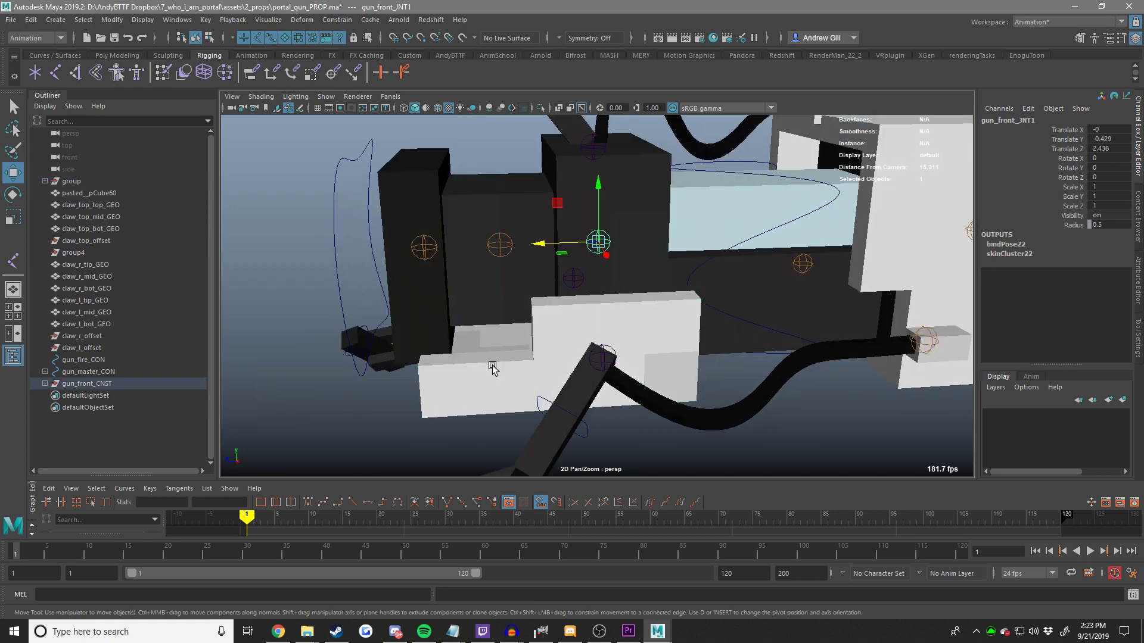
pyautogui.keyDown('shift'); pyautogui.click(493, 368); pyautogui.keyUp('shift')
pyautogui.moveTo(494, 369); pyautogui.dragTo(596, 381, button='middle')
pyautogui.hotkey('ctrl', 'z')
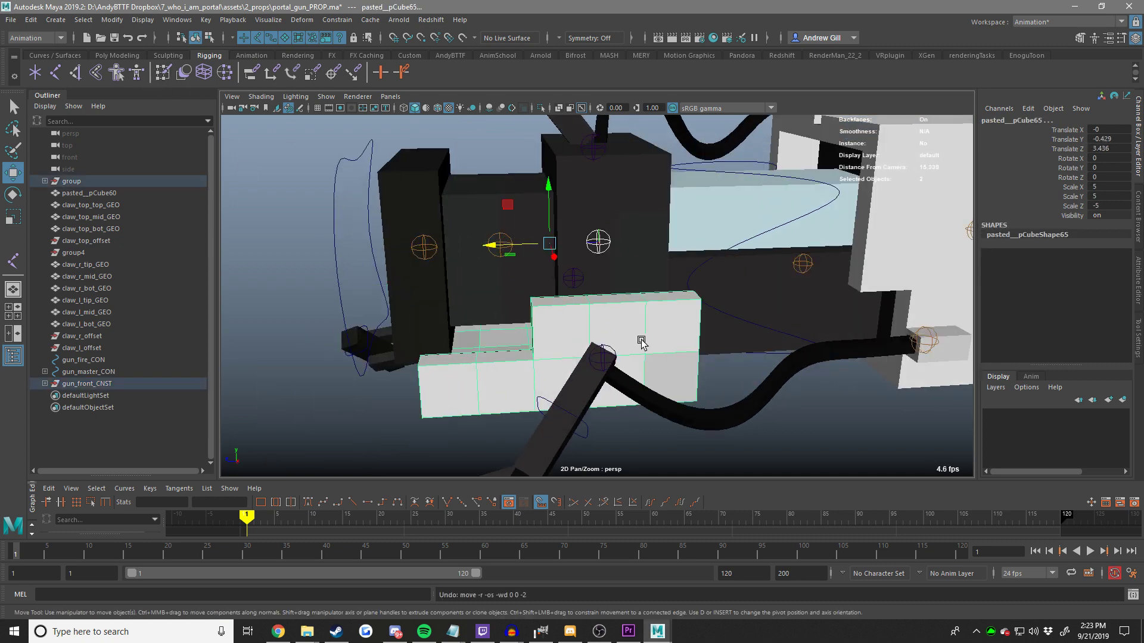
pyautogui.moveTo(642, 341); pyautogui.dragTo(494, 341, button='middle')
pyautogui.hotkey('ctrl', 'z')
pyautogui.hotkey('ctrl', 'z')
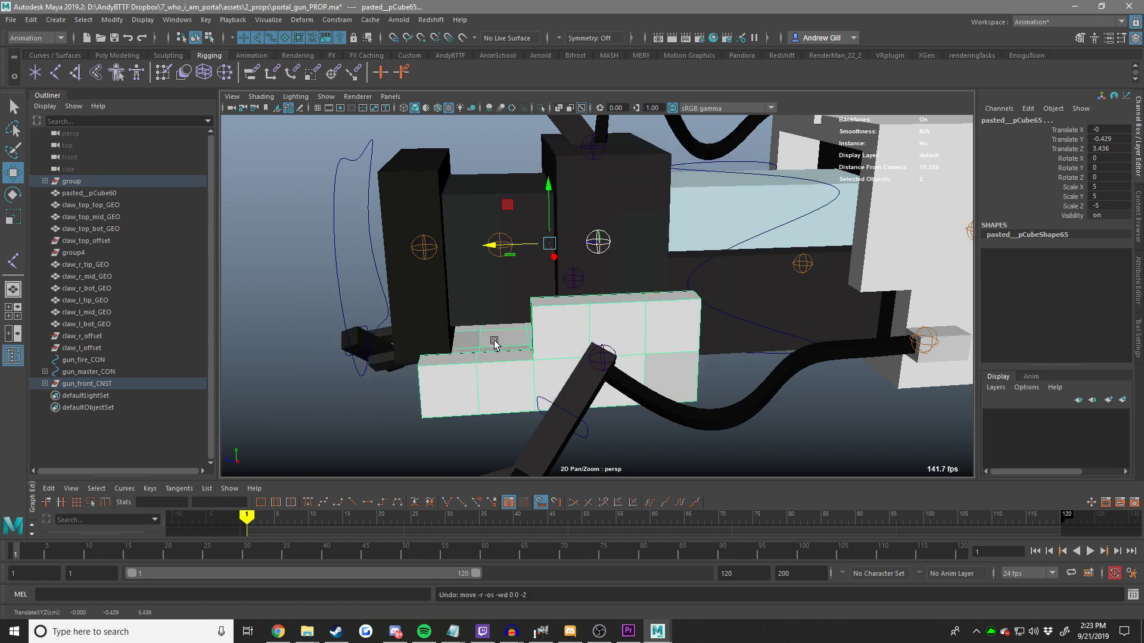
# Freeze the scale of the white base block pasted__pCube65.
pyautogui.click(499, 357)
pyautogui.rightClick(1009, 195)
pyautogui.moveTo(1010, 408)
pyautogui.click(970, 431)
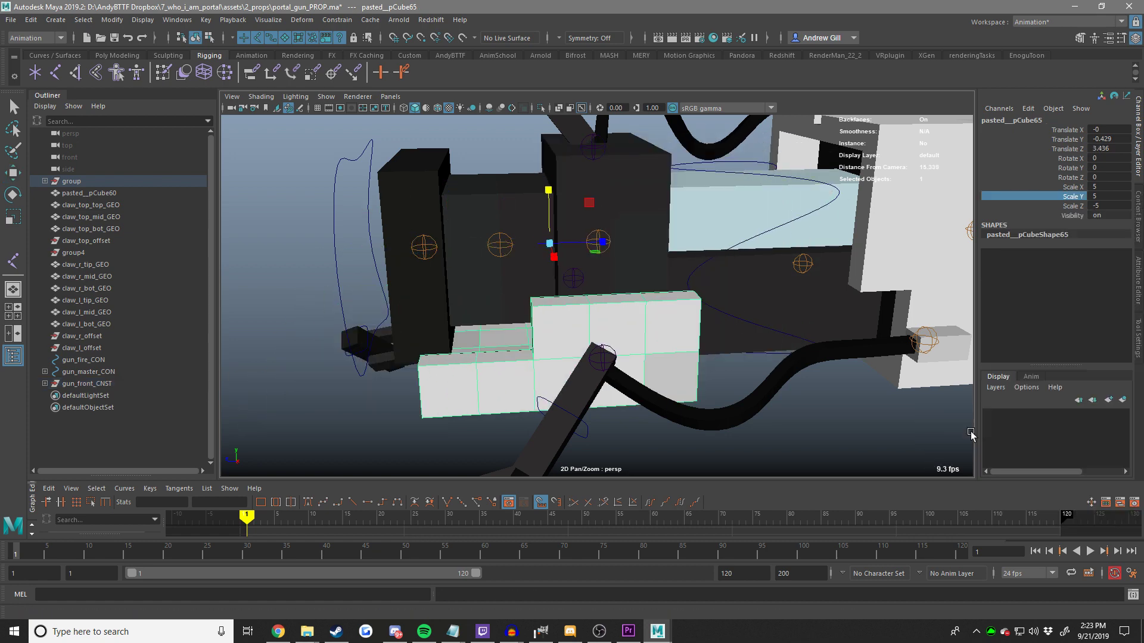
pyautogui.press('w')
# Reverse the normals of the white base block and delete its construction history.
pyautogui.click(35, 37)
pyautogui.click(27, 40)
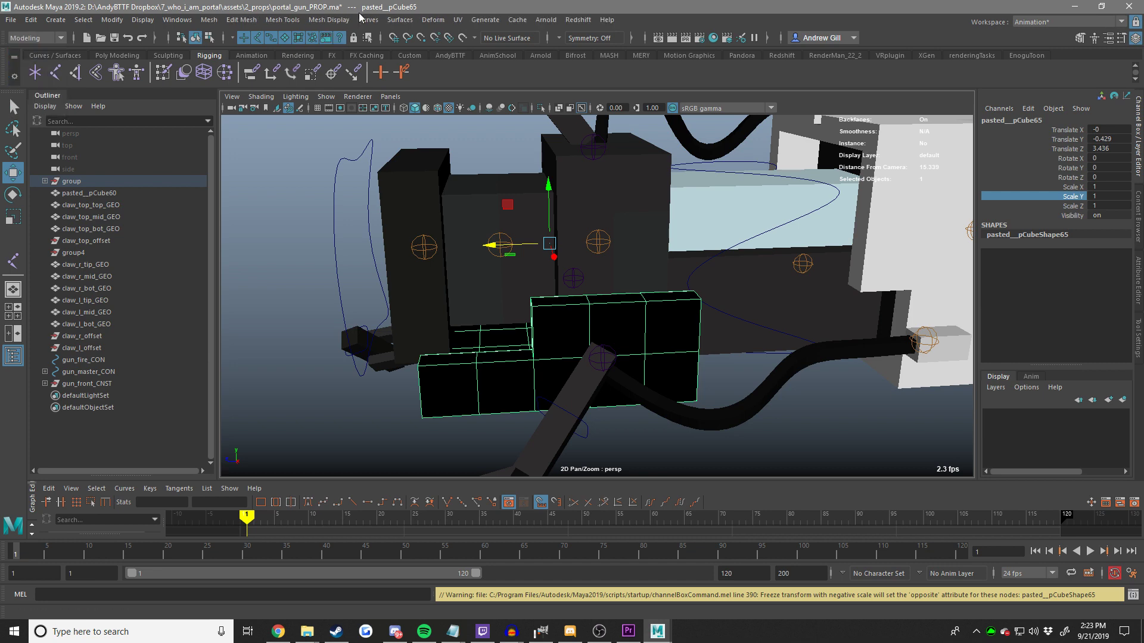
pyautogui.click(328, 19)
pyautogui.click(334, 76)
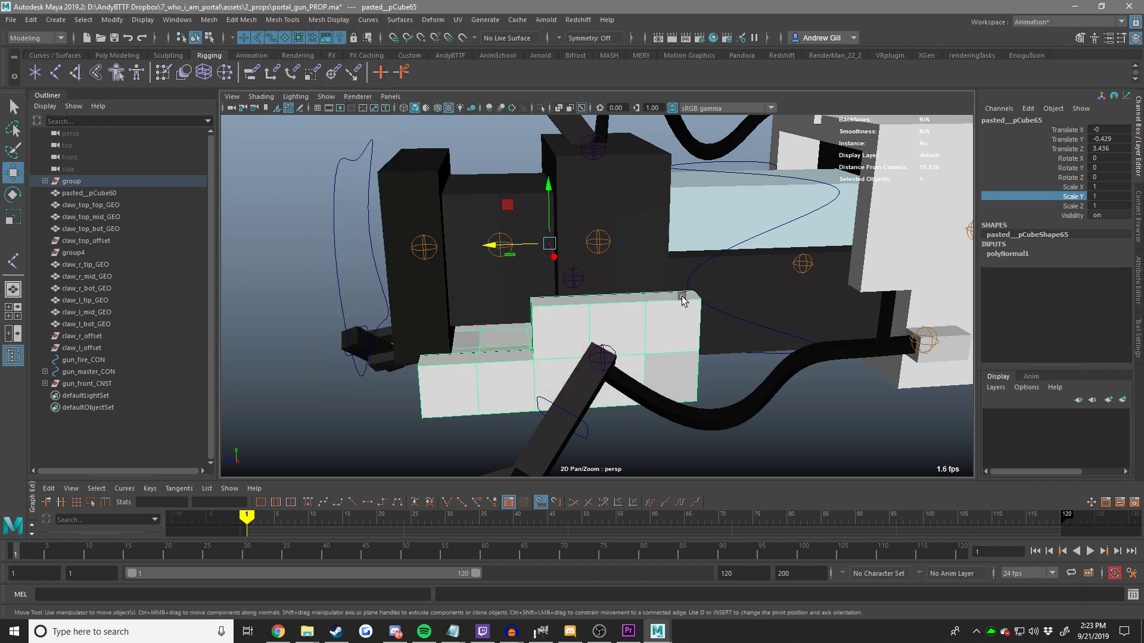
pyautogui.click(1028, 108)
pyautogui.click(1008, 328)
# Inspect the transforms and skin cluster inputs of the front pieces, the main body mesh and the left wire.
pyautogui.click(494, 285)
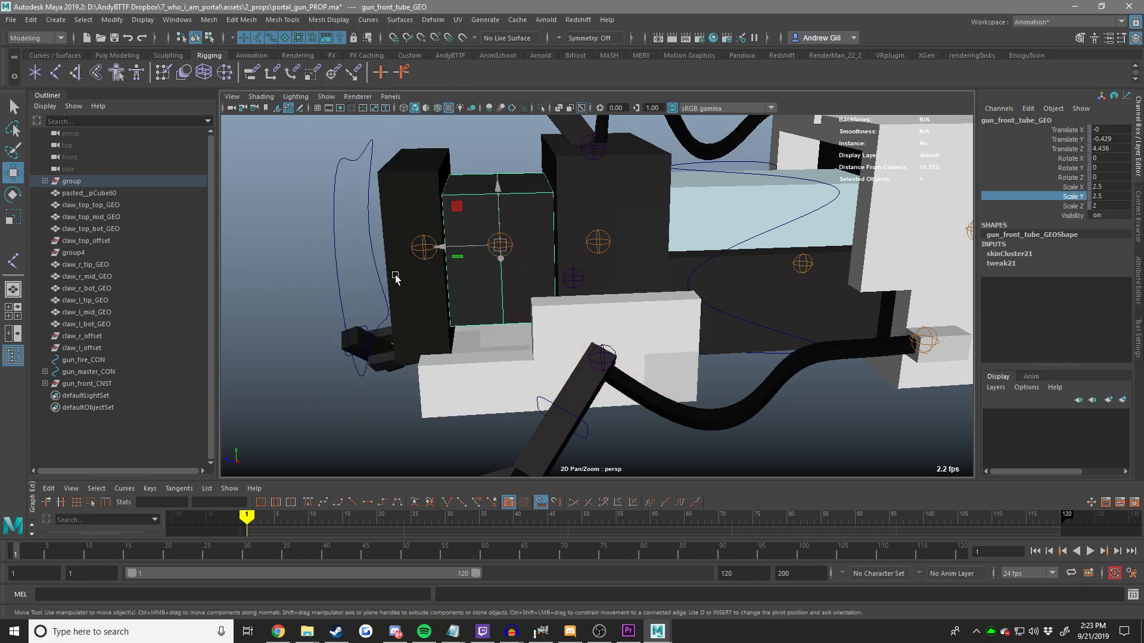
pyautogui.click(395, 277)
pyautogui.click(594, 275)
pyautogui.keyDown('alt'); pyautogui.moveTo(709, 320); pyautogui.dragTo(567, 307, button='middle'); pyautogui.keyUp('alt')
pyautogui.click(568, 307)
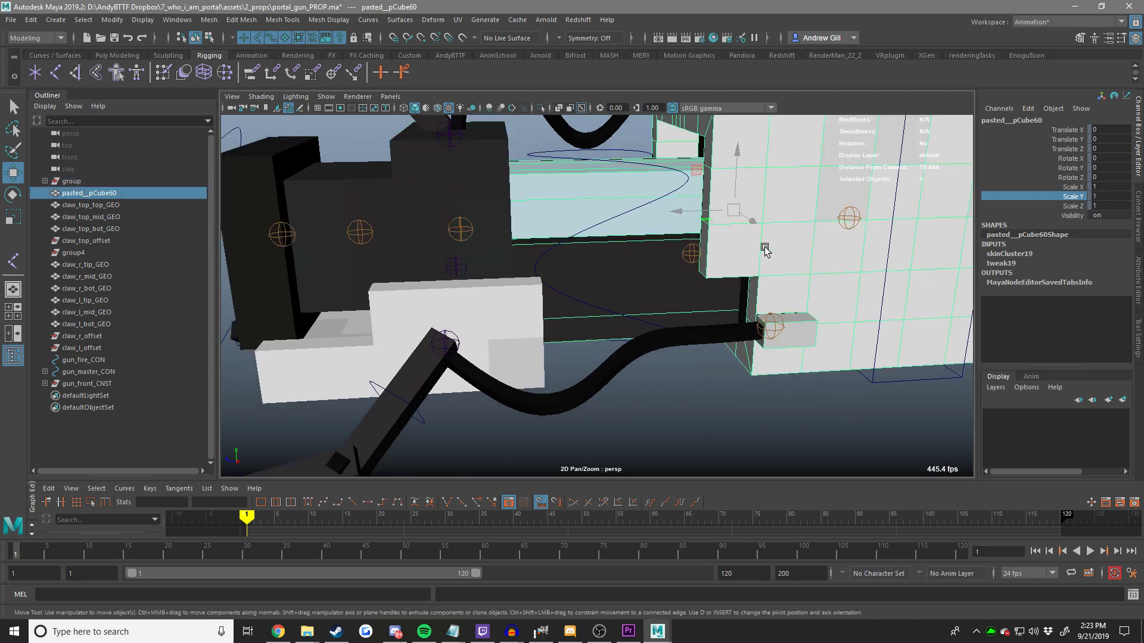
pyautogui.click(623, 360)
pyautogui.scroll(-2, 441, 400)
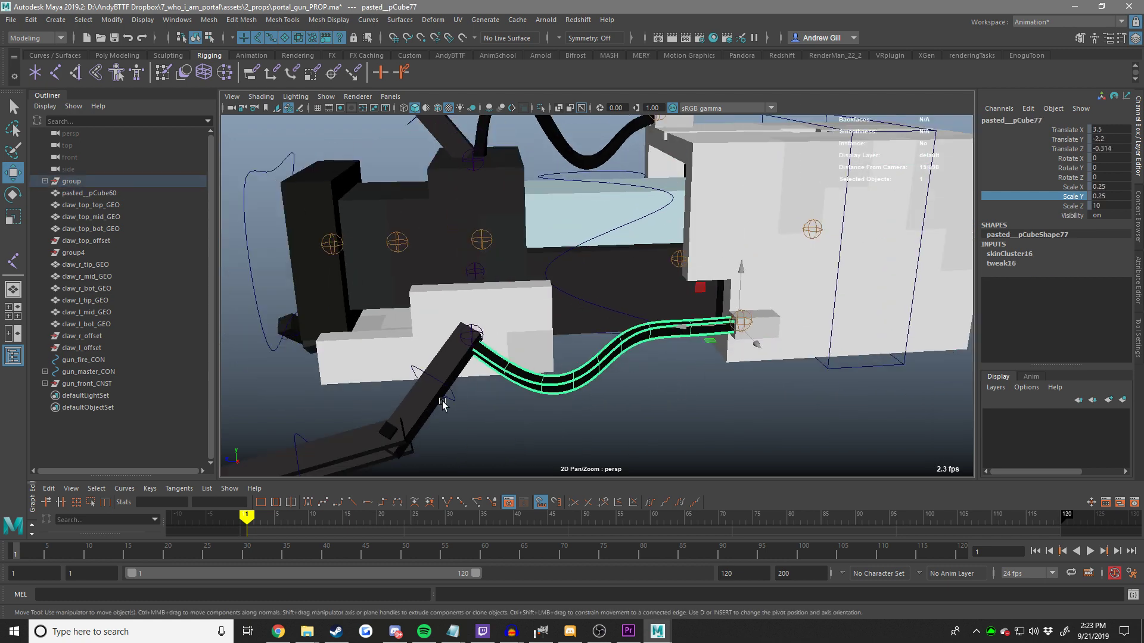
# Inspect the segment meshes of the left and top claws for their transforms and skin cluster inputs.
pyautogui.click(441, 400)
pyautogui.keyDown('alt'); pyautogui.moveTo(427, 408); pyautogui.dragTo(581, 328, button='middle'); pyautogui.keyUp('alt')
pyautogui.click(462, 375)
pyautogui.click(392, 423)
pyautogui.keyDown('alt'); pyautogui.moveTo(507, 280); pyautogui.dragTo(470, 409, button='middle'); pyautogui.keyUp('alt')
pyautogui.click(555, 190)
pyautogui.keyDown('alt'); pyautogui.moveTo(555, 191); pyautogui.dragTo(610, 291, button='middle'); pyautogui.keyUp('alt')
pyautogui.click(499, 214)
pyautogui.click(389, 192)
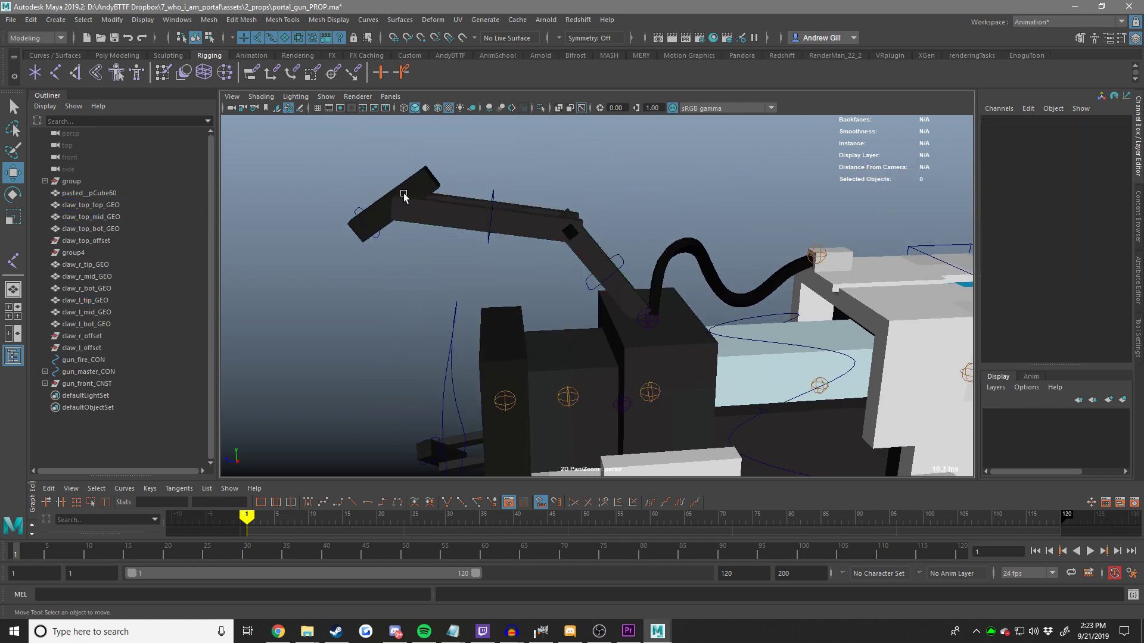
pyautogui.click(401, 193)
# Inspect the right claw's segment meshes and the main body mesh from the gun's other side.
pyautogui.keyDown('alt'); pyautogui.moveTo(401, 193); pyautogui.dragTo(545, 238); pyautogui.keyUp('alt')
pyautogui.scroll(-3, 539, 357)
pyautogui.keyDown('alt'); pyautogui.moveTo(536, 410); pyautogui.dragTo(529, 317, button='middle'); pyautogui.keyUp('alt')
pyautogui.click(481, 377)
pyautogui.click(496, 375)
pyautogui.keyDown('alt'); pyautogui.moveTo(496, 375); pyautogui.dragTo(601, 417); pyautogui.keyUp('alt')
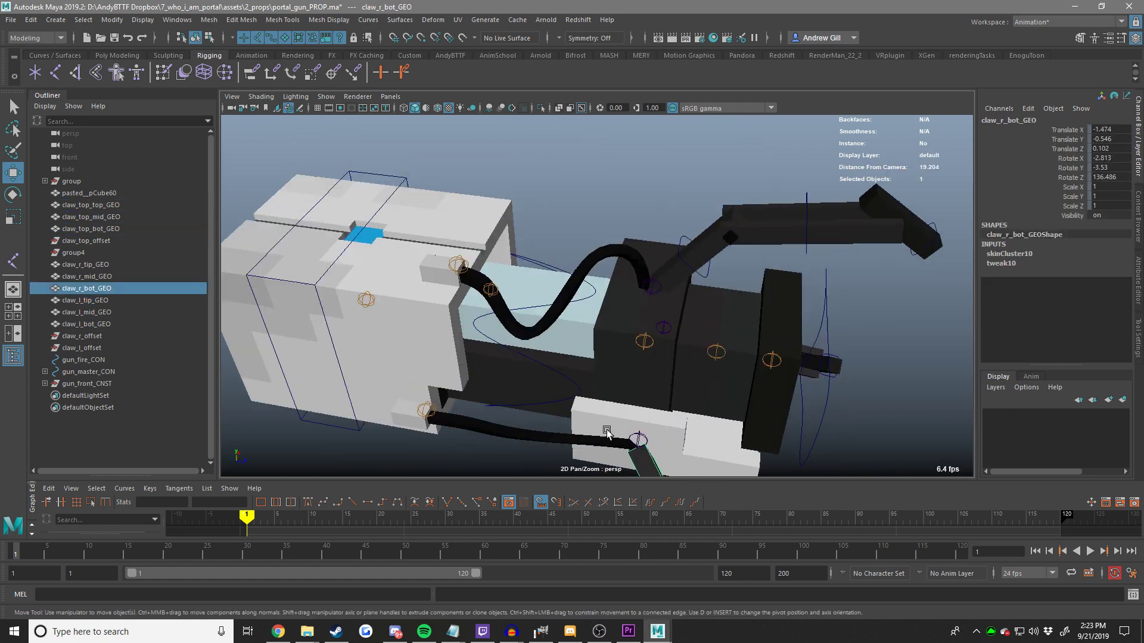
pyautogui.keyDown('alt'); pyautogui.moveTo(602, 417); pyautogui.dragTo(550, 226, button='middle'); pyautogui.keyUp('alt')
pyautogui.click(645, 343)
pyautogui.scroll(-2, 545, 217)
pyautogui.click(531, 204)
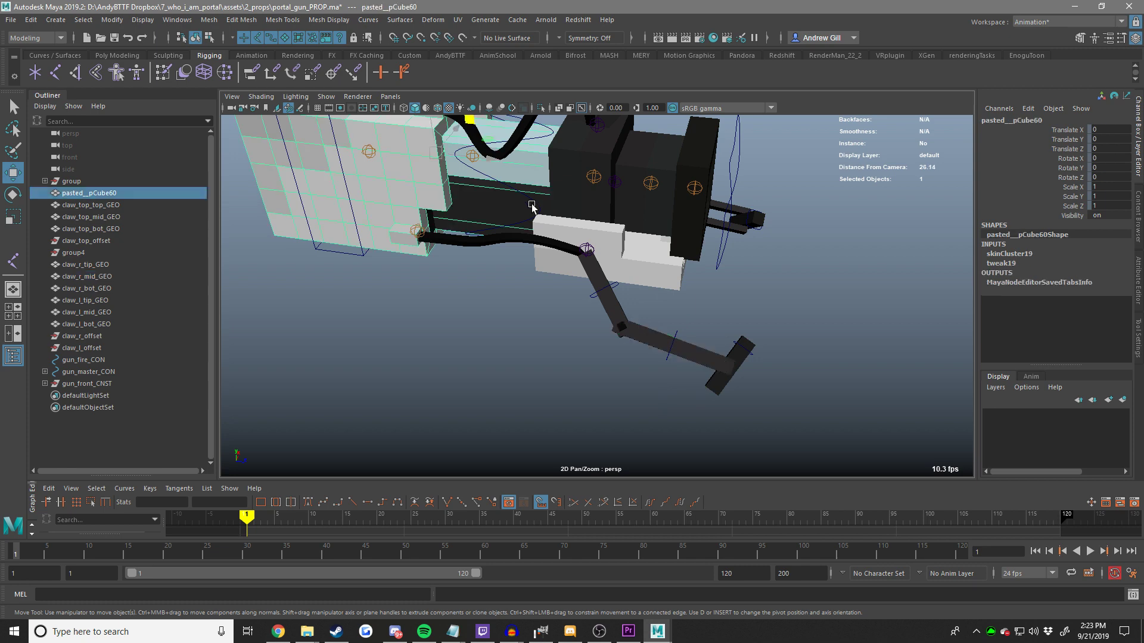
# Test-move the main body mesh and gun_master_CON to check how the gun parts follow.
pyautogui.click(523, 196)
pyautogui.moveTo(685, 250); pyautogui.dragTo(539, 244, button='middle')
pyautogui.hotkey('ctrl', 'z')
pyautogui.click(354, 227)
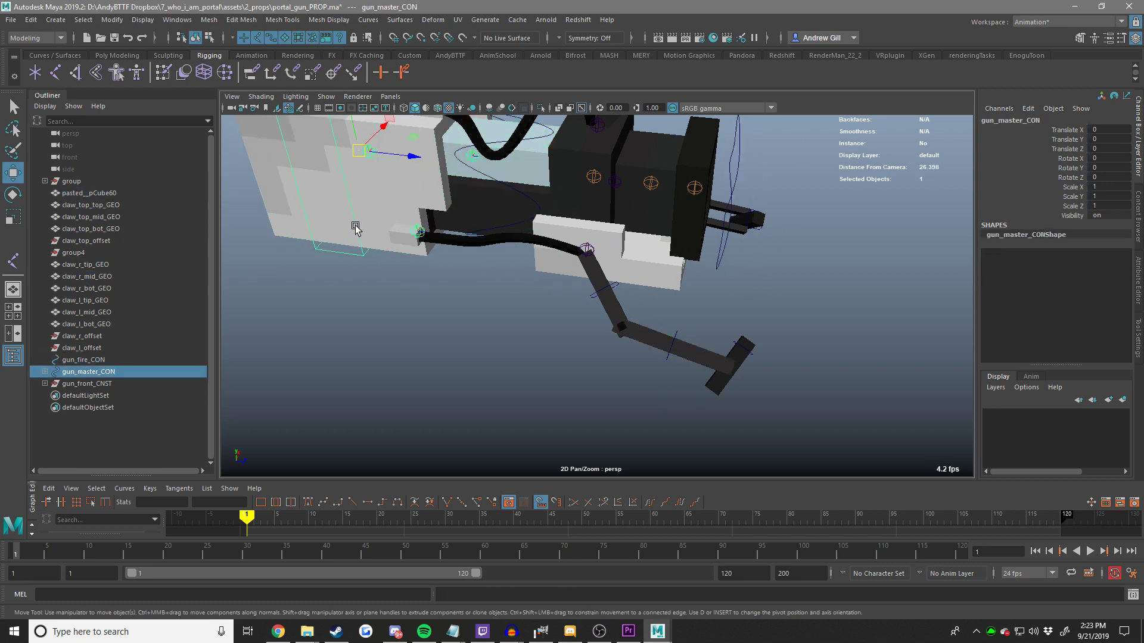
pyautogui.moveTo(515, 289); pyautogui.dragTo(57, 247, button='middle')
pyautogui.click(758, 279)
# Test-move gun_fire_CON, undo that move and save the scene.
pyautogui.keyDown('alt'); pyautogui.moveTo(759, 279); pyautogui.dragTo(682, 245); pyautogui.keyUp('alt')
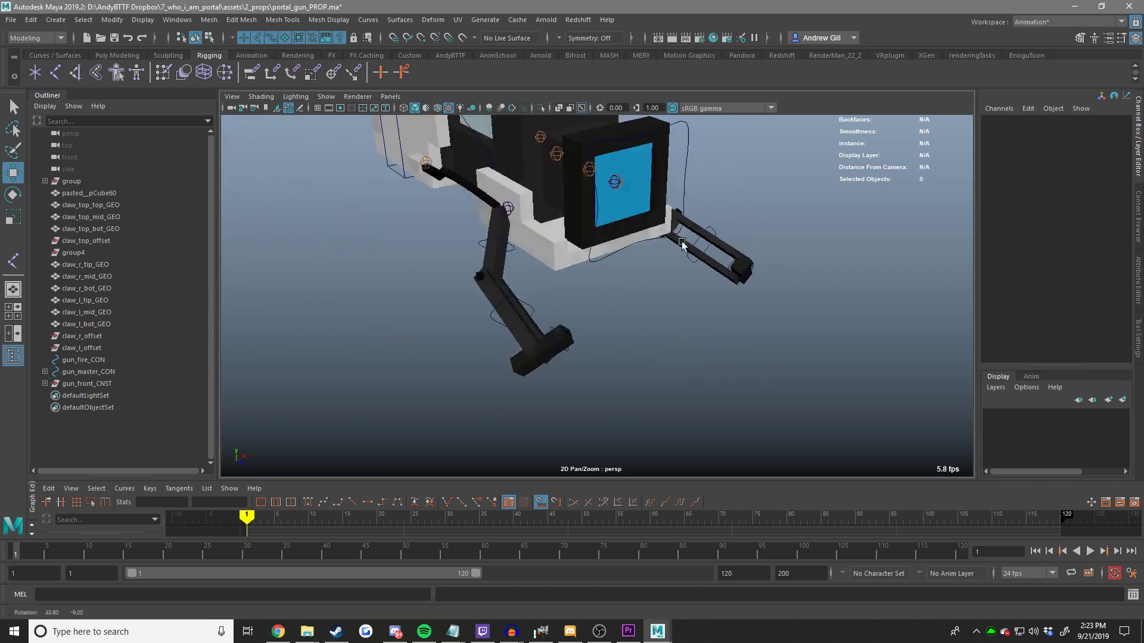
pyautogui.keyDown('alt'); pyautogui.moveTo(681, 245); pyautogui.dragTo(667, 327, button='middle'); pyautogui.keyUp('alt')
pyautogui.keyDown('alt'); pyautogui.moveTo(492, 257); pyautogui.dragTo(628, 282); pyautogui.keyUp('alt')
pyautogui.click(537, 255)
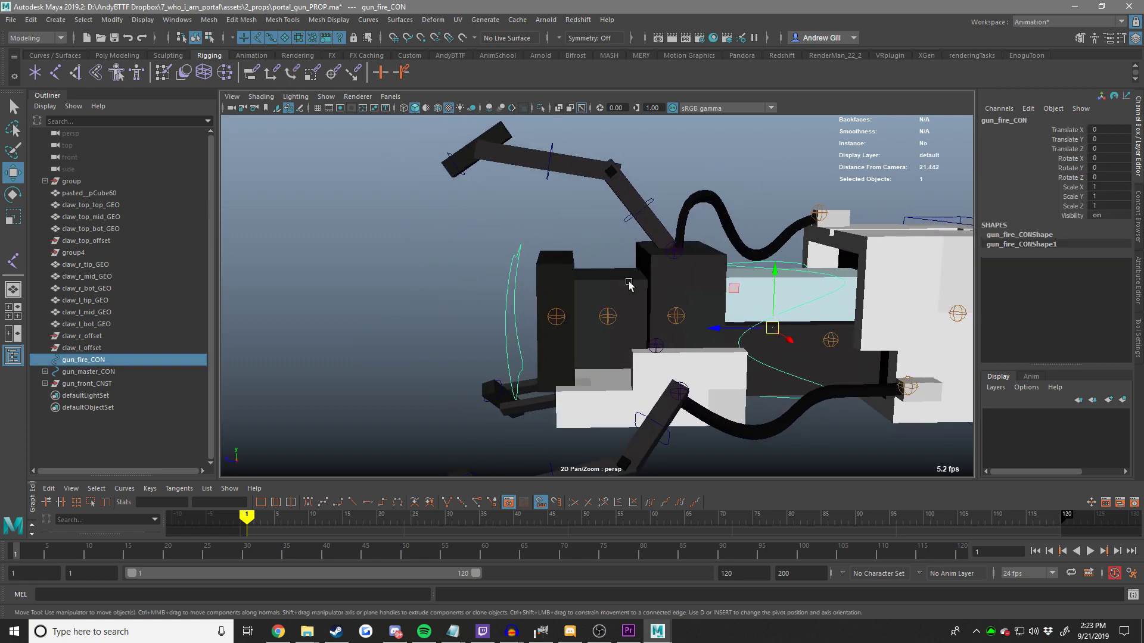
pyautogui.moveTo(732, 290); pyautogui.dragTo(383, 162)
pyautogui.hotkey('ctrl', 'z')
pyautogui.keyDown('alt'); pyautogui.moveTo(483, 188); pyautogui.dragTo(529, 226); pyautogui.keyUp('alt')
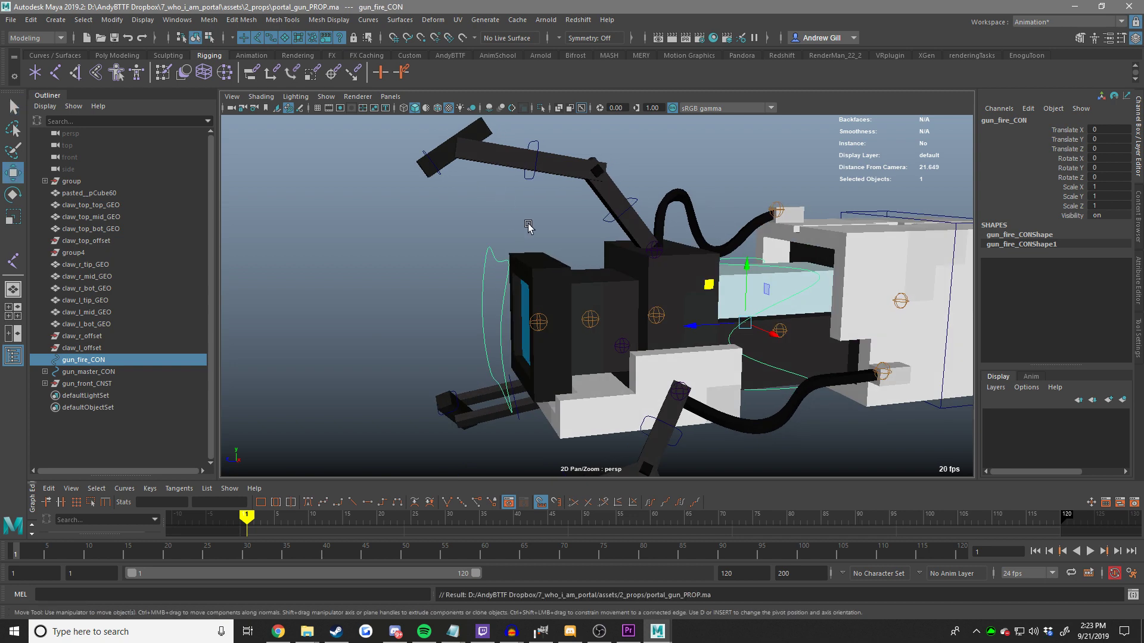
# Test-move the front joints gun_front_JNT2 and gun_front_JNT1, undoing each move.
pyautogui.keyDown('alt'); pyautogui.moveTo(528, 226); pyautogui.dragTo(486, 153, button='middle'); pyautogui.keyUp('alt')
pyautogui.click(535, 247)
pyautogui.keyDown('alt'); pyautogui.moveTo(680, 264); pyautogui.dragTo(647, 251, button='middle'); pyautogui.keyUp('alt')
pyautogui.hotkey('ctrl', 'z')
pyautogui.keyDown('alt'); pyautogui.moveTo(647, 253); pyautogui.dragTo(539, 221); pyautogui.keyUp('alt')
pyautogui.keyDown('alt'); pyautogui.moveTo(539, 222); pyautogui.dragTo(571, 231, button='right'); pyautogui.keyUp('alt')
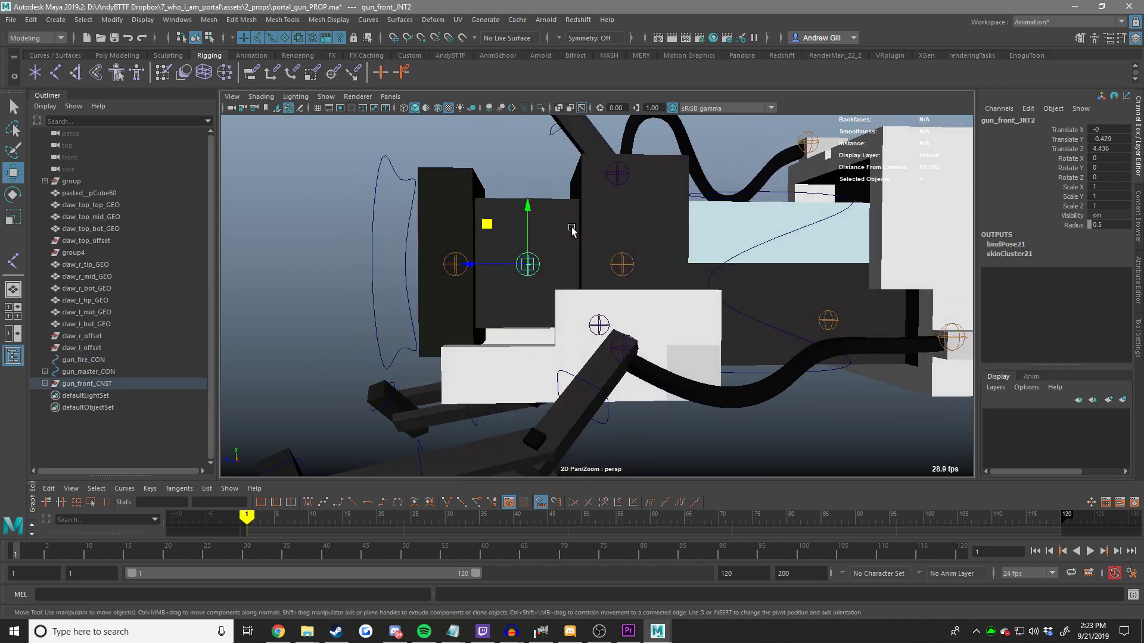
pyautogui.click(613, 259)
pyautogui.keyDown('alt'); pyautogui.moveTo(733, 283); pyautogui.dragTo(715, 316, button='middle'); pyautogui.keyUp('alt')
pyautogui.moveTo(715, 316); pyautogui.dragTo(737, 309, button='middle')
pyautogui.hotkey('ctrl', 'z')
# Test-move the right wire's front-end joint wire_r_JNT2 and undo the move.
pyautogui.keyDown('alt'); pyautogui.moveTo(633, 330); pyautogui.dragTo(673, 322, button='middle'); pyautogui.keyUp('alt')
pyautogui.click(617, 321)
pyautogui.click(617, 321)
pyautogui.hotkey('ctrl', 'z')
pyautogui.keyDown('alt'); pyautogui.moveTo(679, 319); pyautogui.dragTo(663, 291); pyautogui.keyUp('alt')
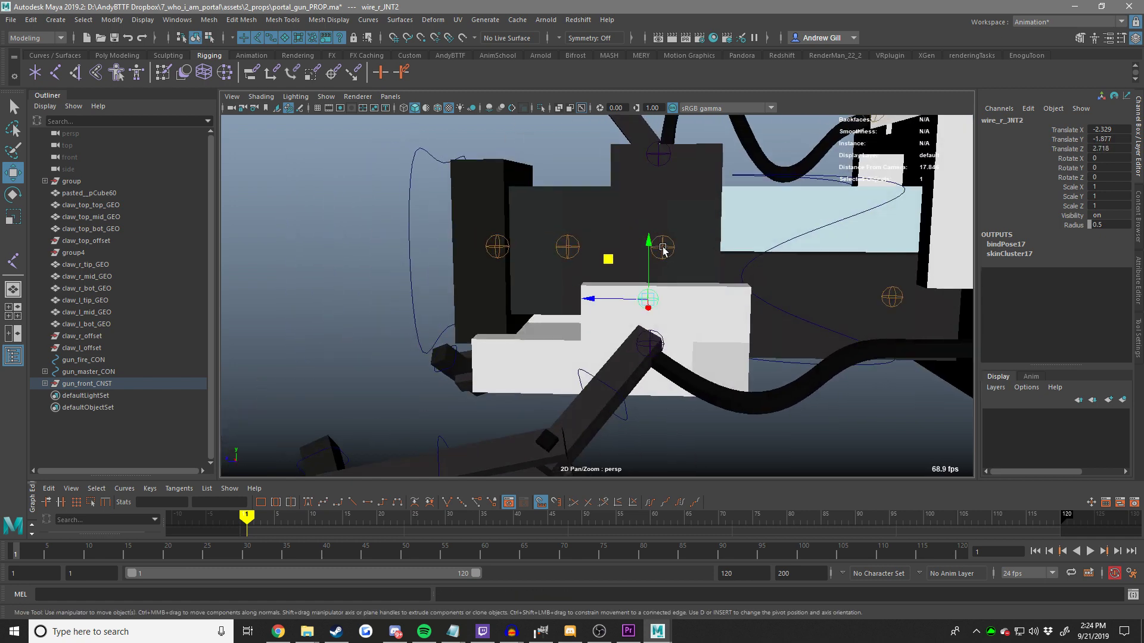
pyautogui.click(664, 247)
pyautogui.click(666, 246)
pyautogui.click(665, 245)
pyautogui.click(665, 246)
pyautogui.click(586, 329)
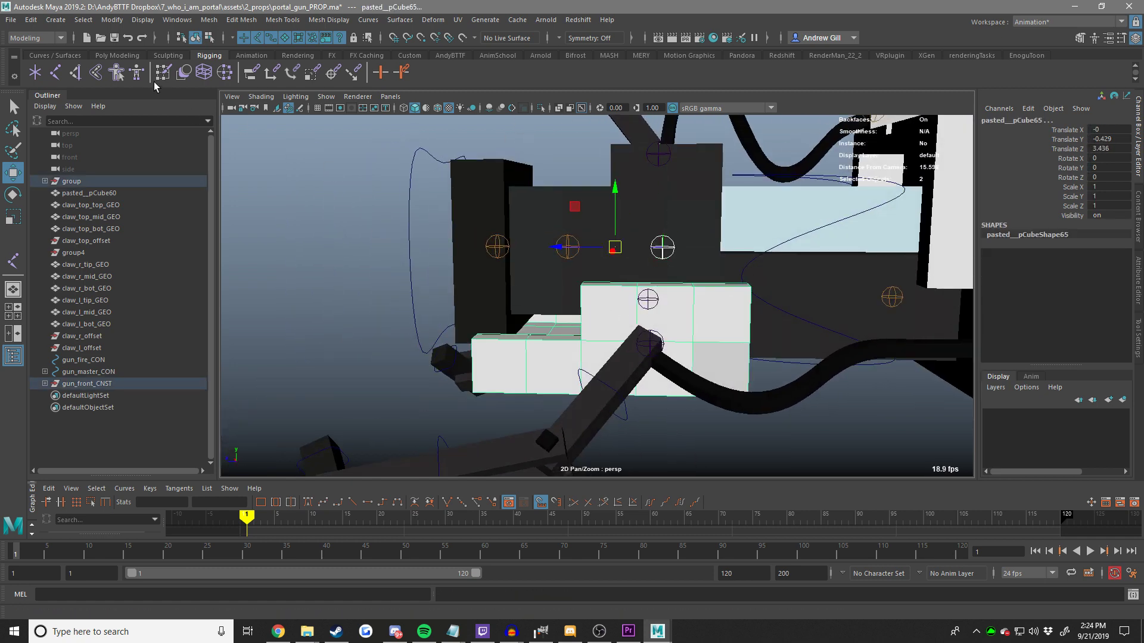
pyautogui.hotkey('ctrl', 'z')
pyautogui.hotkey('ctrl', 'z')
pyautogui.hotkey('ctrl', 'z')
# Bind the white base block pasted__pCube65 as skin to gun_front_JNT1, then test the joint and undo the test move.
pyautogui.click(663, 247)
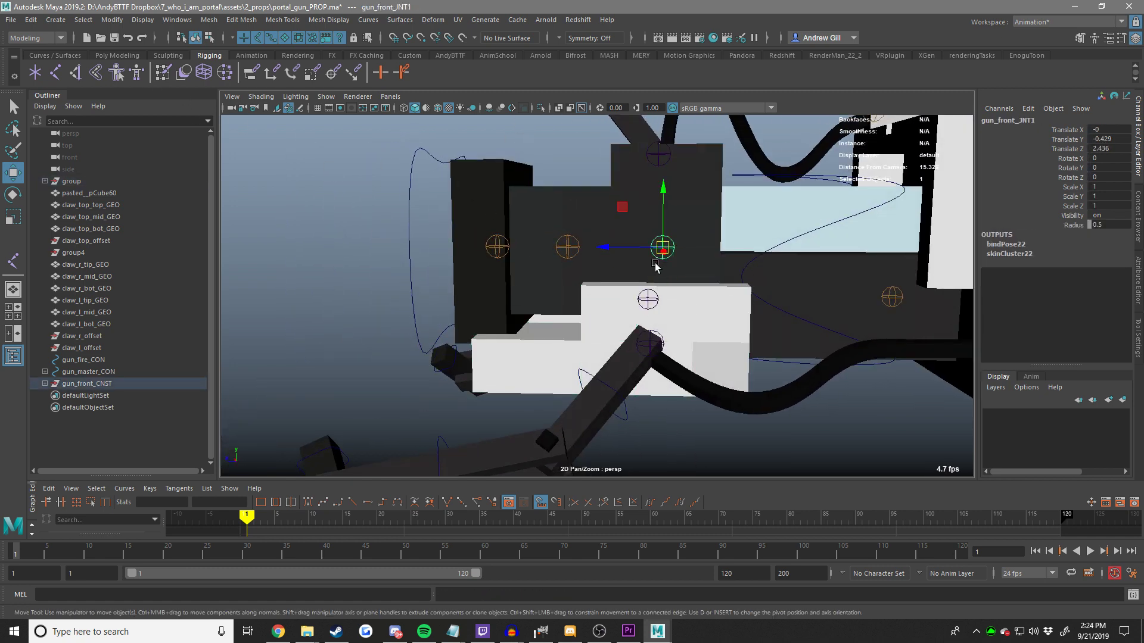
pyautogui.keyDown('shift'); pyautogui.click(608, 324); pyautogui.keyUp('shift')
pyautogui.click(114, 73)
pyautogui.moveTo(622, 207); pyautogui.dragTo(629, 243)
pyautogui.hotkey('ctrl', 'z')
# Test-move gun_front_CNST to check that the base block follows the front assembly, undoing the moves.
pyautogui.scroll(-2, 572, 216)
pyautogui.click(94, 397)
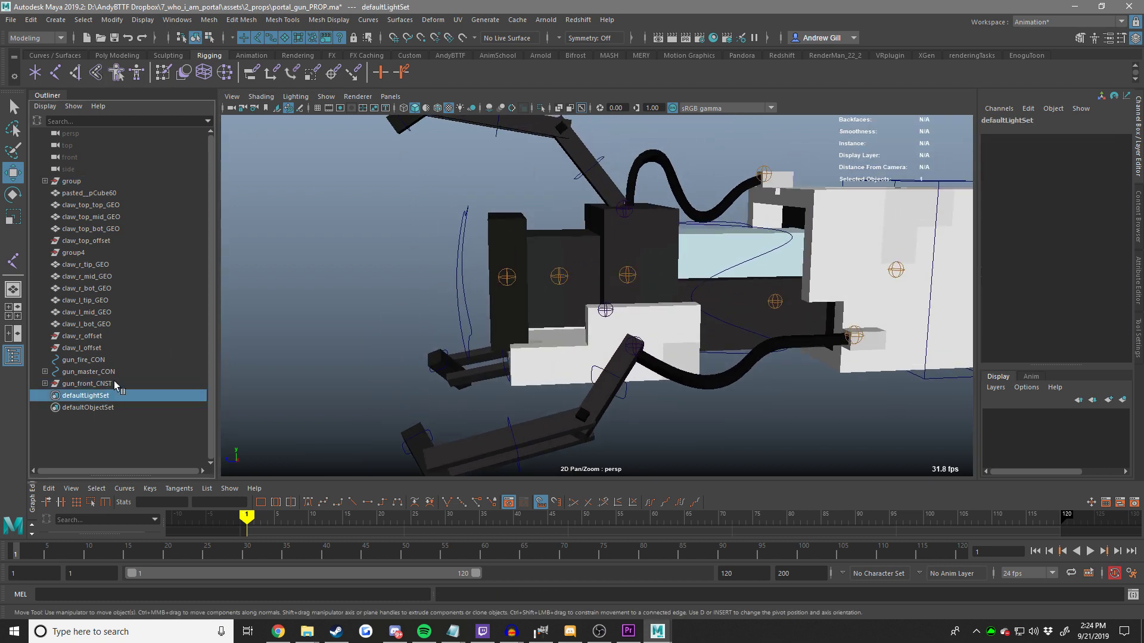
pyautogui.click(113, 385)
pyautogui.moveTo(590, 354); pyautogui.dragTo(505, 329, button='middle')
pyautogui.hotkey('ctrl', 'z')
pyautogui.moveTo(654, 261); pyautogui.dragTo(704, 279)
pyautogui.scroll(-2, 668, 292)
pyautogui.keyDown('alt'); pyautogui.moveTo(642, 300); pyautogui.dragTo(438, 352, button='middle'); pyautogui.keyUp('alt')
pyautogui.hotkey('ctrl', 'z')
pyautogui.hotkey('ctrl', 'z')
# Repeatedly slide gun_front_CNST toward the gun body by up to 1 unit in Z to simulate recoil, undoing each slide.
pyautogui.keyDown('alt'); pyautogui.moveTo(653, 324); pyautogui.dragTo(607, 292); pyautogui.keyUp('alt')
pyautogui.scroll(3, 607, 292)
pyautogui.scroll(-3, 604, 286)
pyautogui.keyDown('alt'); pyautogui.moveTo(604, 286); pyautogui.dragTo(606, 305, button='middle'); pyautogui.keyUp('alt')
pyautogui.moveTo(606, 305); pyautogui.dragTo(629, 307, button='middle')
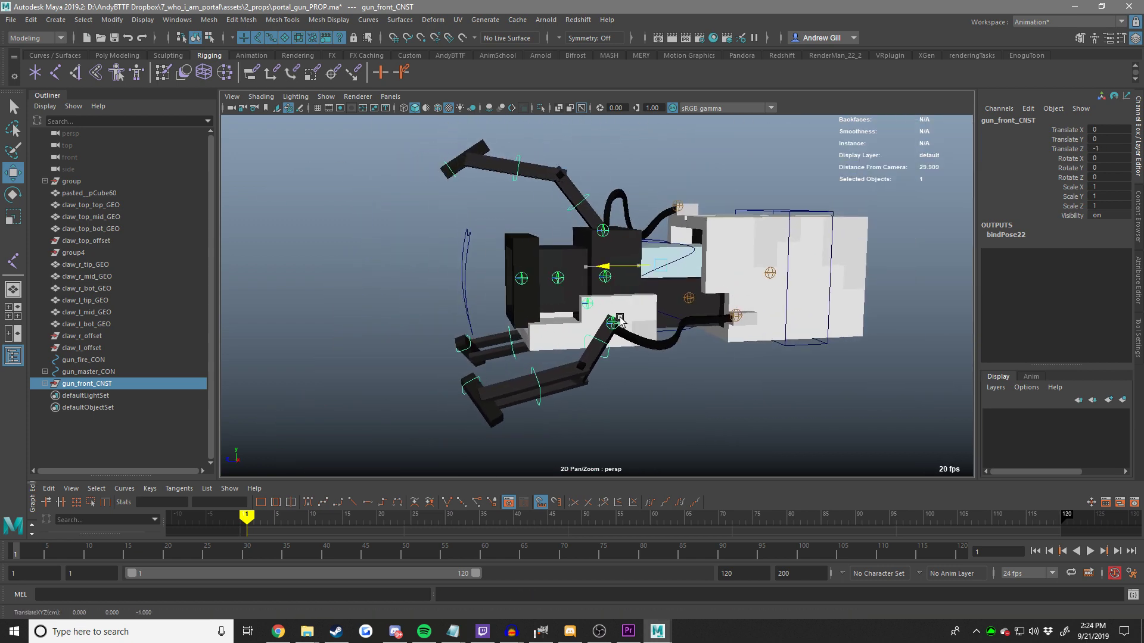
pyautogui.scroll(3, 619, 312)
pyautogui.hotkey('ctrl', 'z')
pyautogui.keyDown('alt'); pyautogui.moveTo(538, 305); pyautogui.dragTo(578, 310); pyautogui.keyUp('alt')
pyautogui.moveTo(578, 310); pyautogui.dragTo(605, 321, button='middle')
pyautogui.hotkey('ctrl', 'z')
pyautogui.keyDown('alt'); pyautogui.moveTo(638, 306); pyautogui.dragTo(606, 317); pyautogui.keyUp('alt')
pyautogui.moveTo(605, 317); pyautogui.dragTo(633, 319, button='middle')
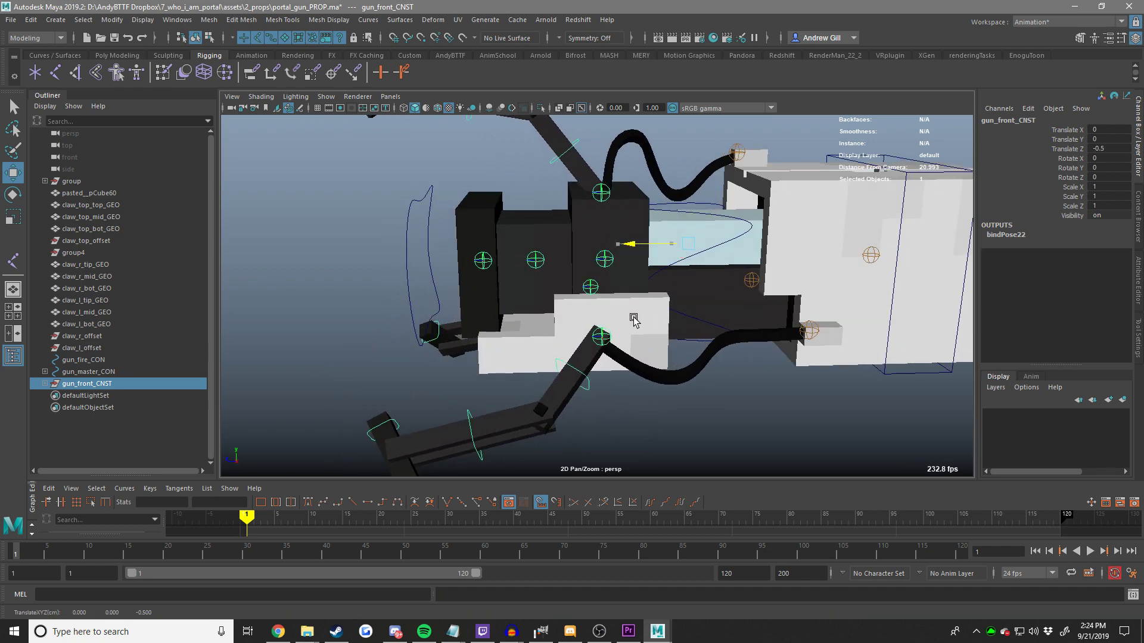
pyautogui.scroll(-4, 633, 319)
pyautogui.keyDown('alt'); pyautogui.moveTo(634, 318); pyautogui.dragTo(661, 315); pyautogui.keyUp('alt')
pyautogui.hotkey('ctrl', 'z')
pyautogui.moveTo(649, 315); pyautogui.dragTo(679, 317, button='middle')
pyautogui.keyDown('alt'); pyautogui.moveTo(679, 318); pyautogui.dragTo(653, 317); pyautogui.keyUp('alt')
pyautogui.hotkey('ctrl', 'z')
pyautogui.scroll(5, 653, 316)
pyautogui.moveTo(685, 317); pyautogui.dragTo(727, 316, button='middle')
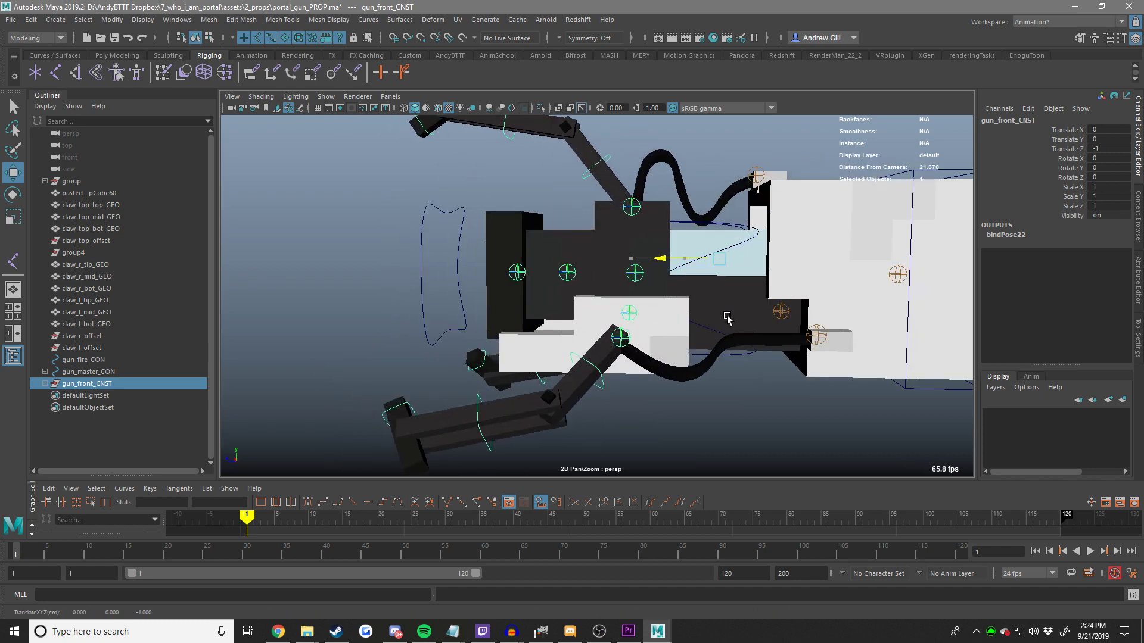
pyautogui.scroll(-4, 727, 316)
pyautogui.hotkey('ctrl', 'z')
pyautogui.press('alt')
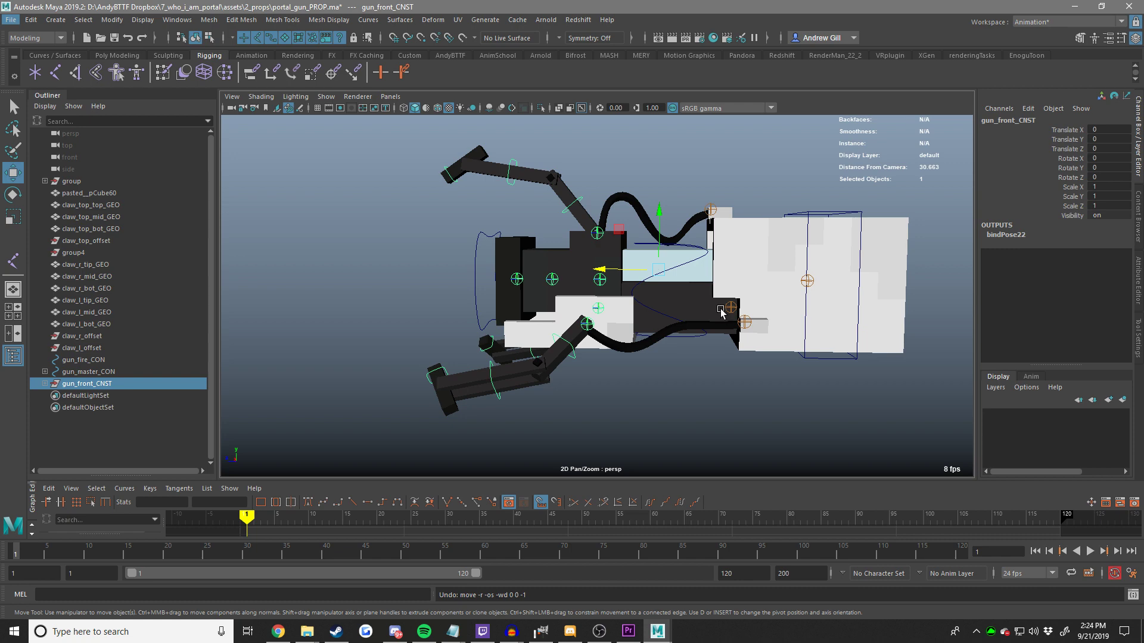
# Step back to the unmoved gun_front_CNST, test sliding it about 1.75 units toward the gun body, and undo the test moves.
pyautogui.hotkey('ctrl', 'z')
pyautogui.hotkey('ctrl', 'z')
pyautogui.hotkey('ctrl', 'z')
pyautogui.hotkey('ctrl', 'z')
pyautogui.hotkey('ctrl', 'z')
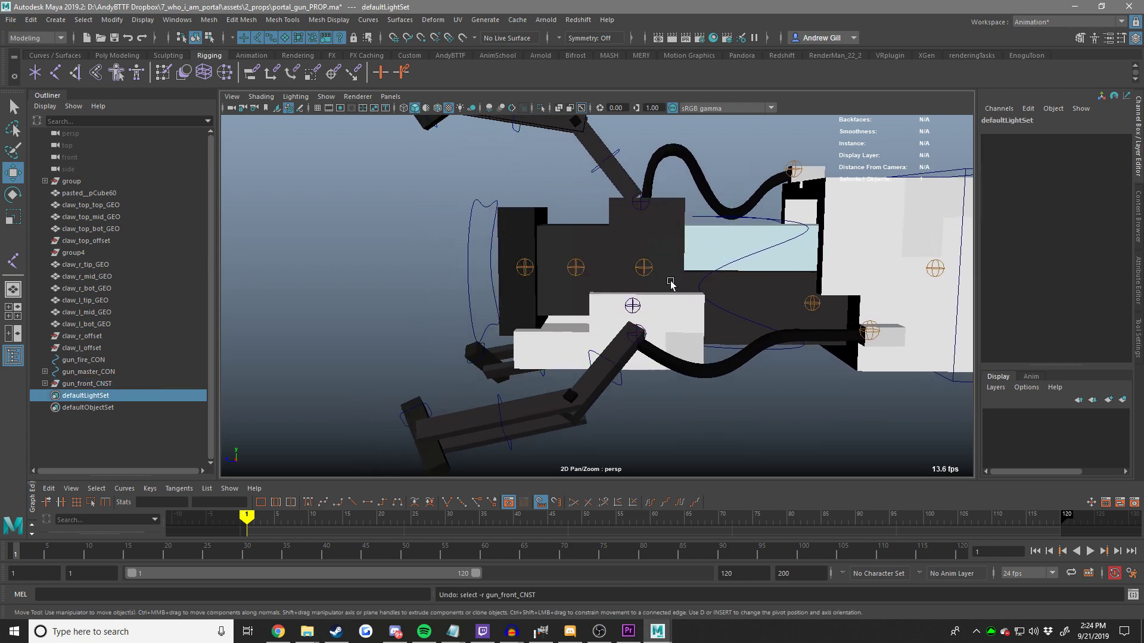
pyautogui.hotkey('ctrl', 'z')
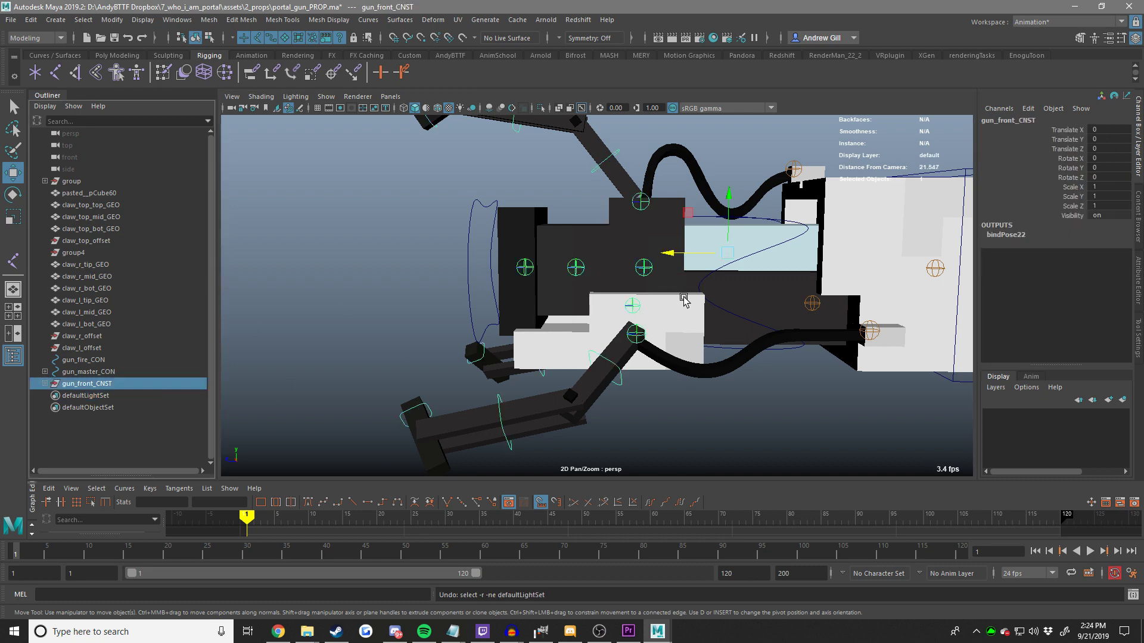
pyautogui.moveTo(724, 342); pyautogui.dragTo(787, 348, button='middle')
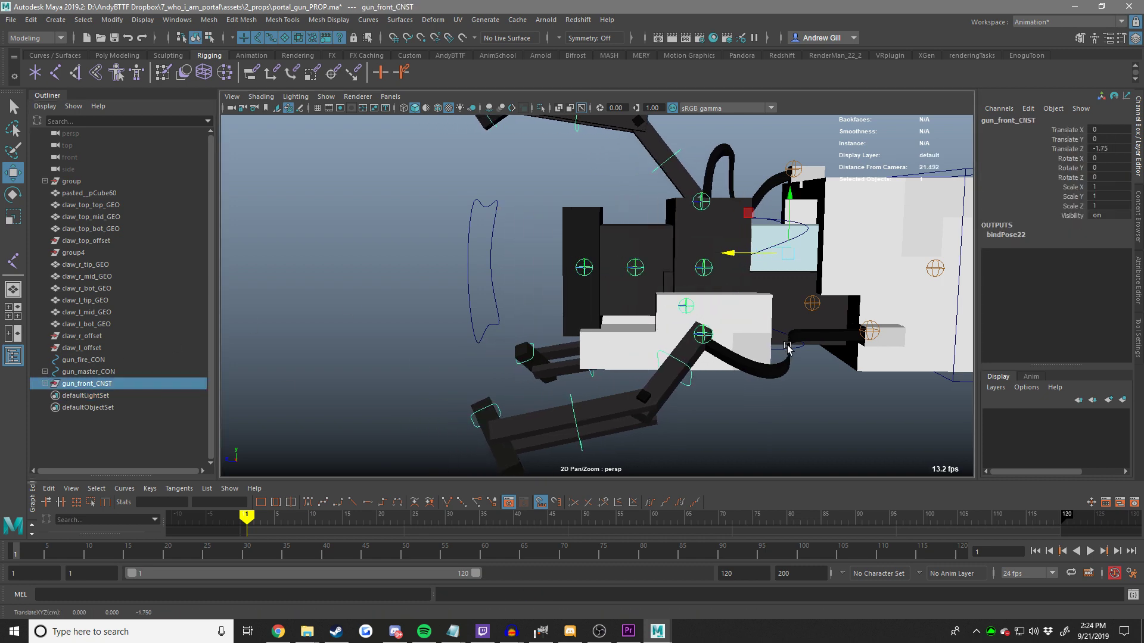
pyautogui.hotkey('ctrl', 'z')
pyautogui.keyDown('alt'); pyautogui.moveTo(787, 348); pyautogui.dragTo(673, 339, button='right'); pyautogui.keyUp('alt')
pyautogui.keyDown('alt'); pyautogui.moveTo(673, 340); pyautogui.dragTo(705, 333); pyautogui.keyUp('alt')
pyautogui.moveTo(706, 334); pyautogui.dragTo(738, 332, button='middle')
pyautogui.hotkey('ctrl', 'z')
pyautogui.keyDown('alt'); pyautogui.moveTo(661, 333); pyautogui.dragTo(714, 331); pyautogui.keyUp('alt')
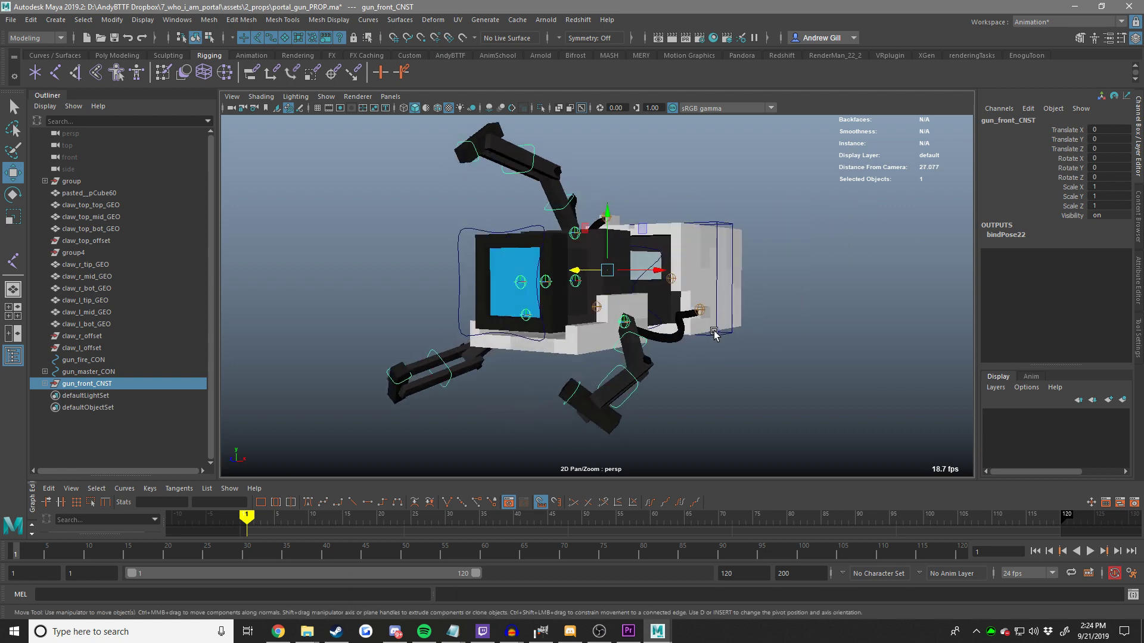
# Test sliding gun_front_CNST about 1.5 units toward the gun body in Z, undoing the move between attempts.
pyautogui.moveTo(714, 331); pyautogui.dragTo(738, 334, button='middle')
pyautogui.keyDown('alt'); pyautogui.moveTo(737, 335); pyautogui.dragTo(612, 329); pyautogui.keyUp('alt')
pyautogui.hotkey('ctrl', 'z')
pyautogui.scroll(3, 586, 332)
pyautogui.moveTo(593, 335); pyautogui.dragTo(634, 341, button='middle')
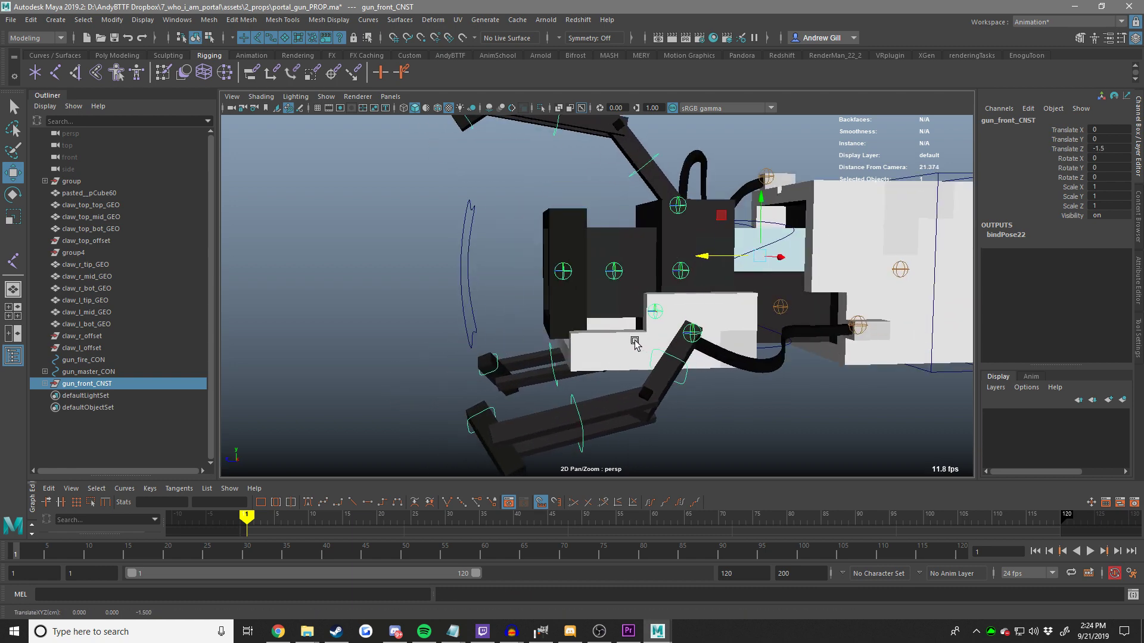
# Repeat the recoil test by sliding gun_front_CNST 1 unit toward the gun body, undoing back to the unmoved front assembly.
pyautogui.click(622, 340)
pyautogui.click(679, 275)
pyautogui.press('e')
pyautogui.moveTo(720, 337); pyautogui.dragTo(684, 356, button='middle')
pyautogui.scroll(-2, 631, 320)
pyautogui.hotkey('ctrl', 'z')
pyautogui.hotkey('ctrl', 'z')
pyautogui.hotkey('ctrl', 'z')
pyautogui.hotkey('ctrl', 'z')
pyautogui.press('w')
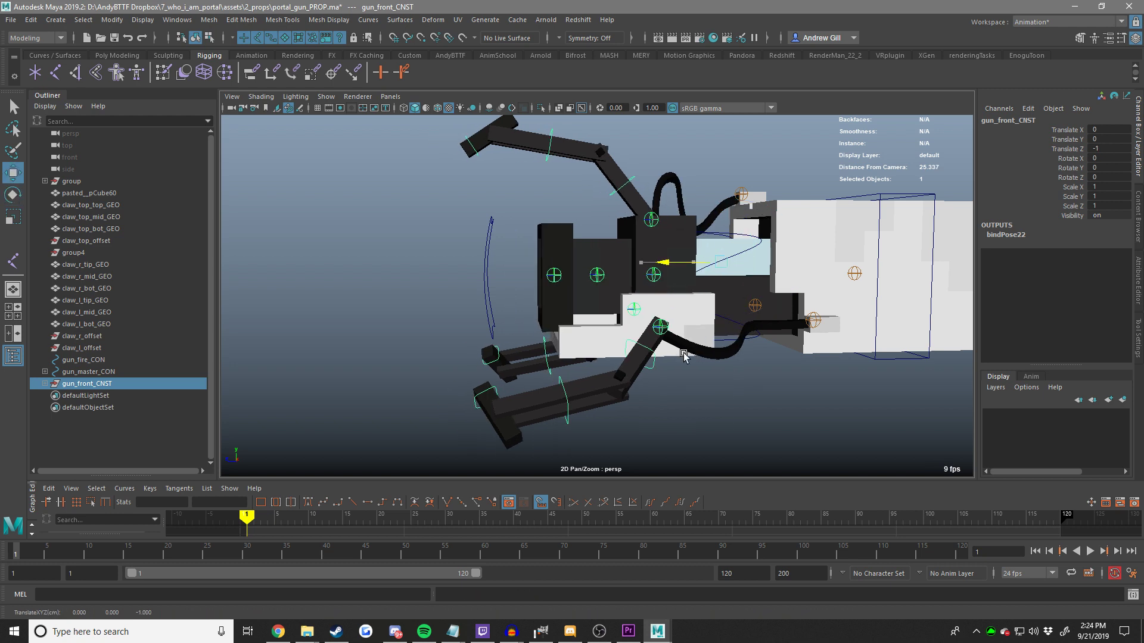
pyautogui.hotkey('ctrl', 'z')
pyautogui.hotkey('ctrl', 'z')
pyautogui.hotkey('ctrl', 'z')
pyautogui.hotkey('ctrl', 'z')
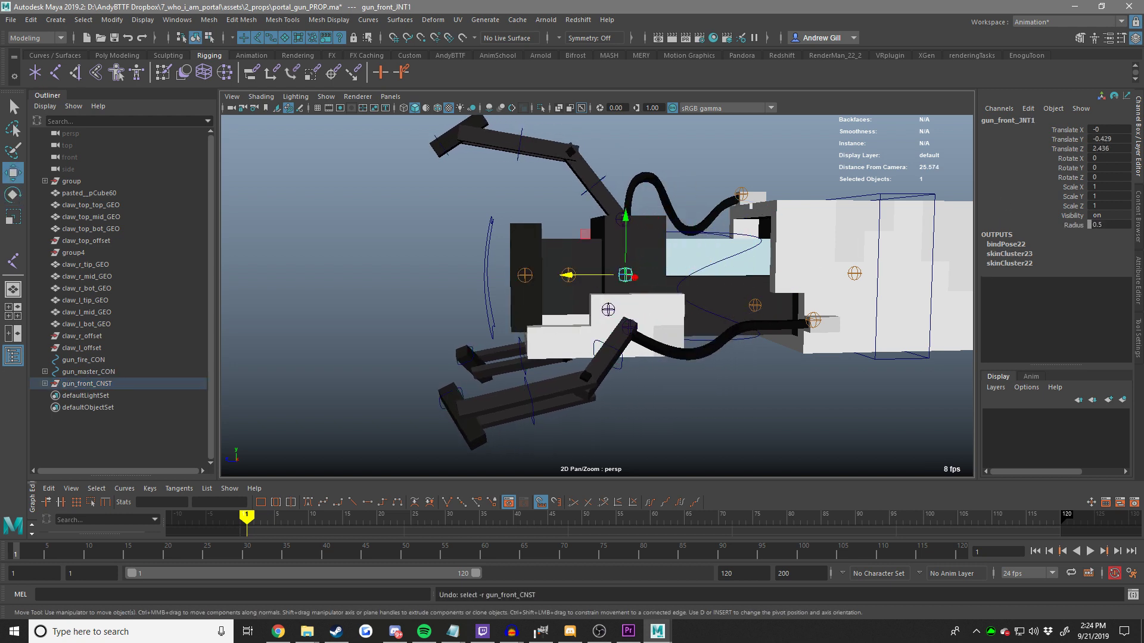
pyautogui.hotkey('alt', 'Tab')
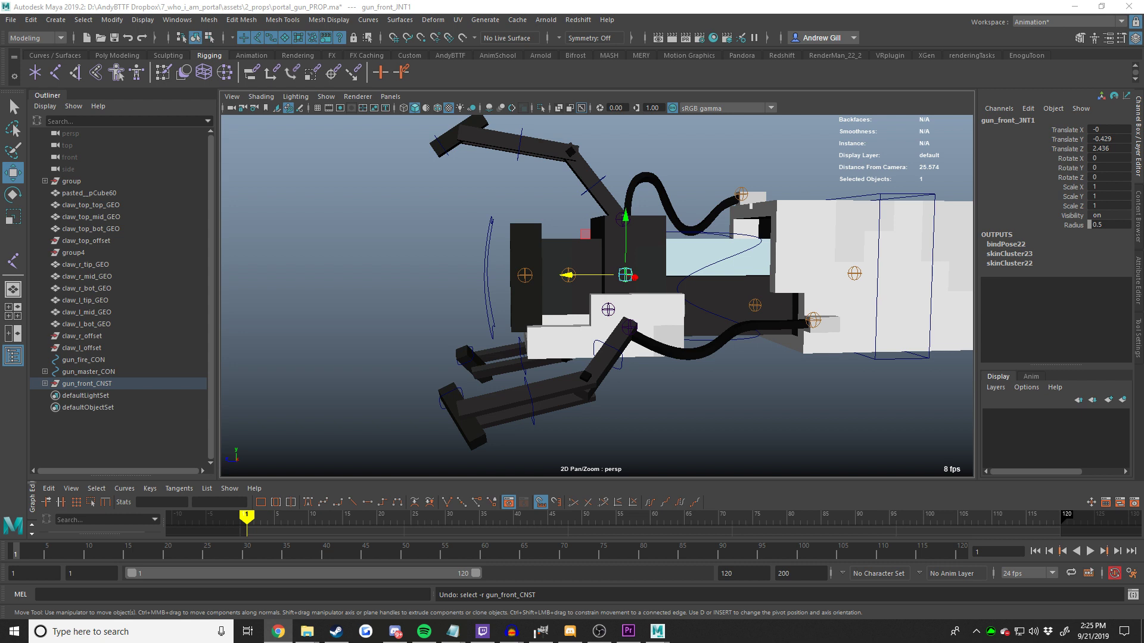
# Slide gun_front_CNST about 1.25 units toward the gun body as a further recoil check and undo the move.
pyautogui.keyDown('alt'); pyautogui.moveTo(744, 367); pyautogui.dragTo(754, 429, button='middle'); pyautogui.keyUp('alt')
pyautogui.click(167, 384)
pyautogui.hotkey('ctrl', 'z')
pyautogui.scroll(5, 688, 401)
pyautogui.scroll(-4, 692, 380)
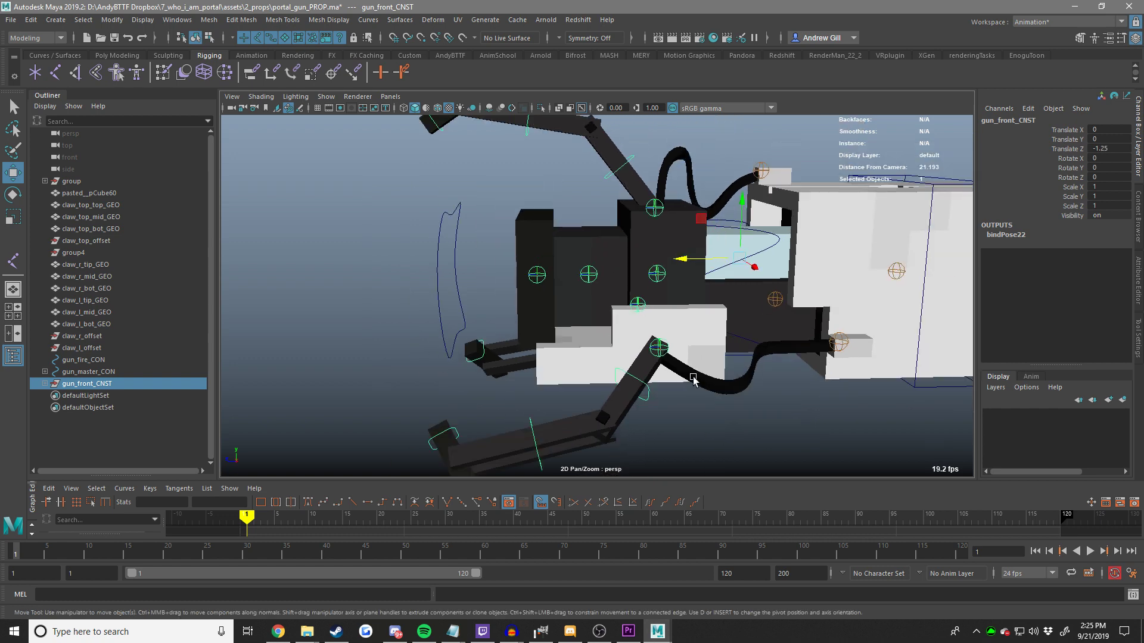
pyautogui.moveTo(693, 378)
pyautogui.keyDown('alt'); pyautogui.mouseDown()
pyautogui.moveTo(743, 379)
pyautogui.moveTo(715, 376)
pyautogui.mouseUp(); pyautogui.keyUp('alt')
pyautogui.hotkey('ctrl', 'z')
pyautogui.hotkey('ctrl', 'z')
pyautogui.scroll(-5, 715, 377)
# Select gun_front_CNST together with the gun_fire_CON control curve and save the scene.
pyautogui.click(141, 386)
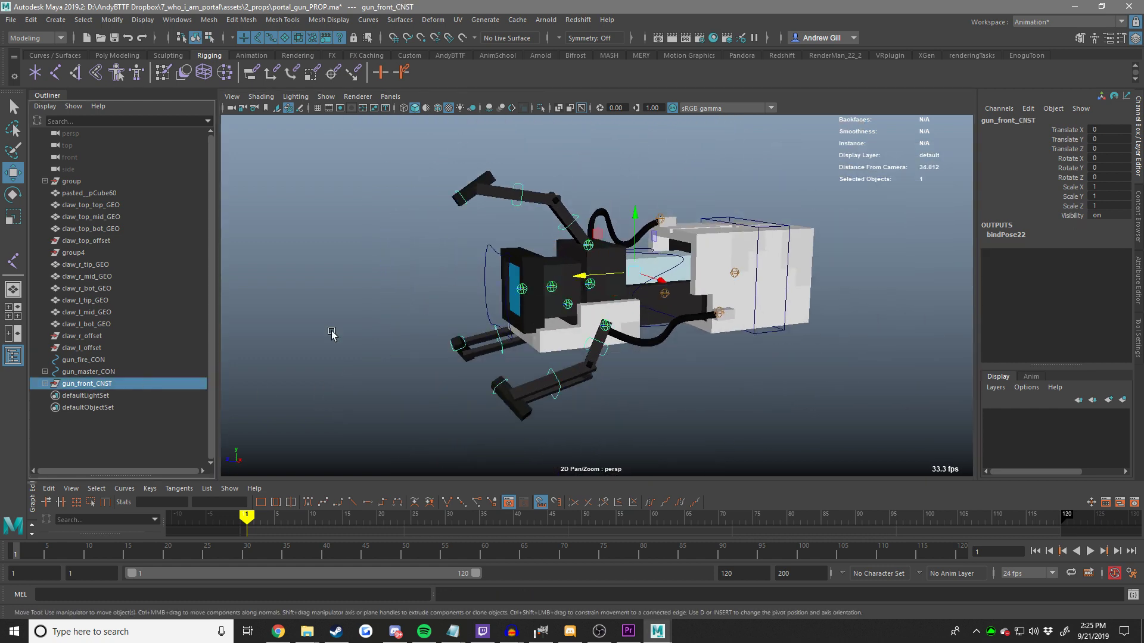
pyautogui.keyDown('alt'); pyautogui.moveTo(332, 334); pyautogui.dragTo(454, 263); pyautogui.keyUp('alt')
pyautogui.keyDown('shift'); pyautogui.click(482, 238); pyautogui.keyUp('shift')
pyautogui.scroll(3, 542, 257)
pyautogui.hotkey('ctrl', 's')
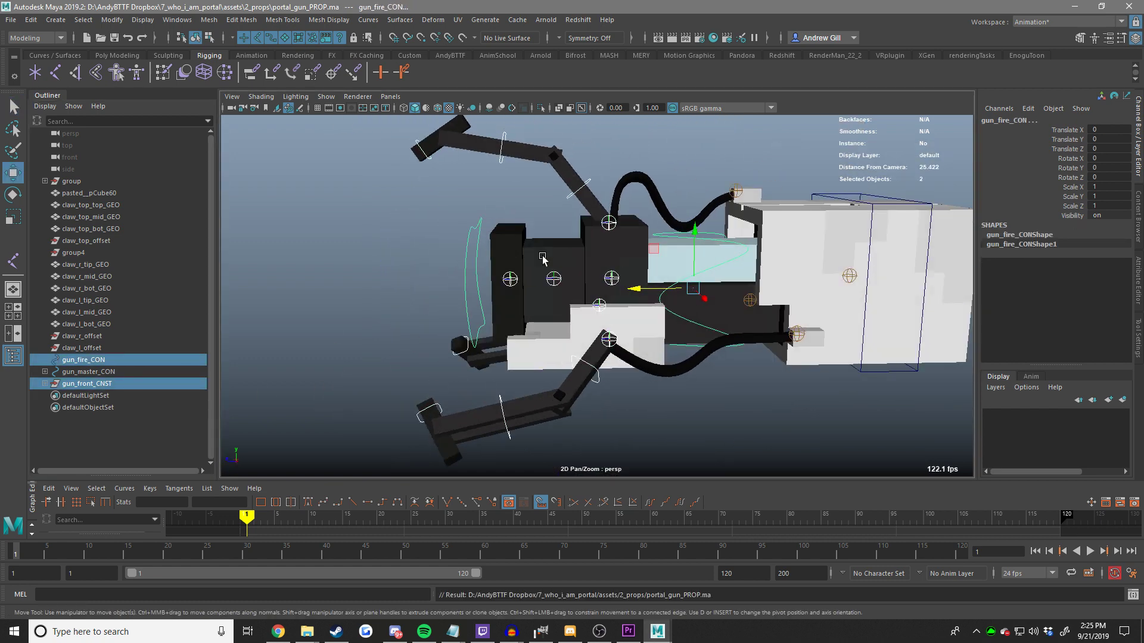
# Open the Node Editor beside the model and add gun_front_CNST and gun_fire_CON to its graph.
pyautogui.click(177, 19)
pyautogui.click(246, 159)
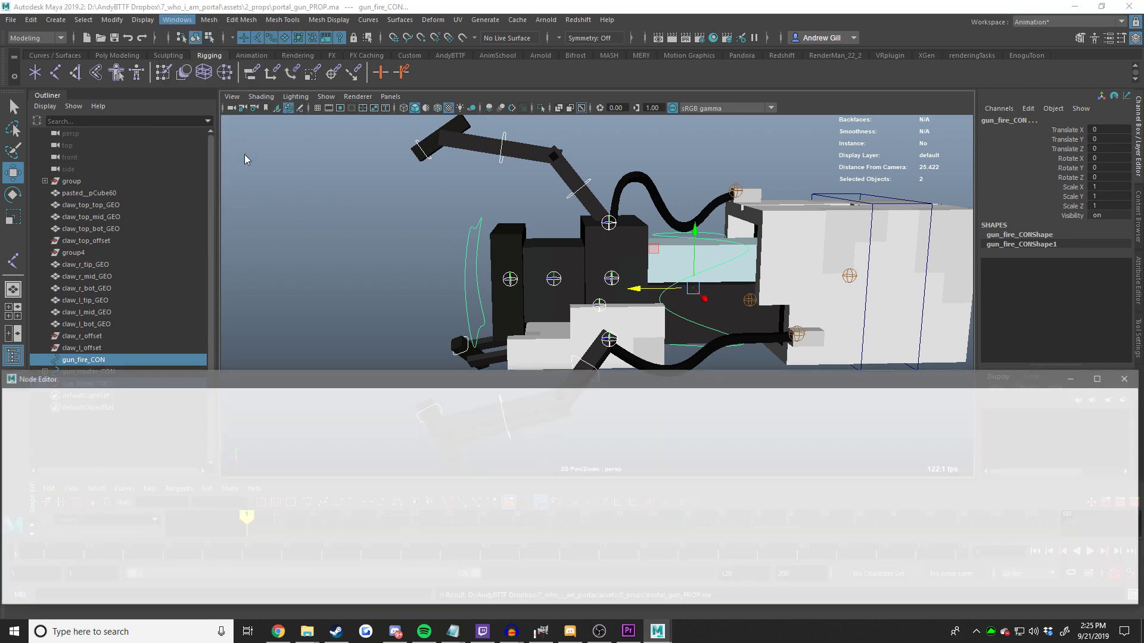
pyautogui.moveTo(460, 374); pyautogui.dragTo(463, 299)
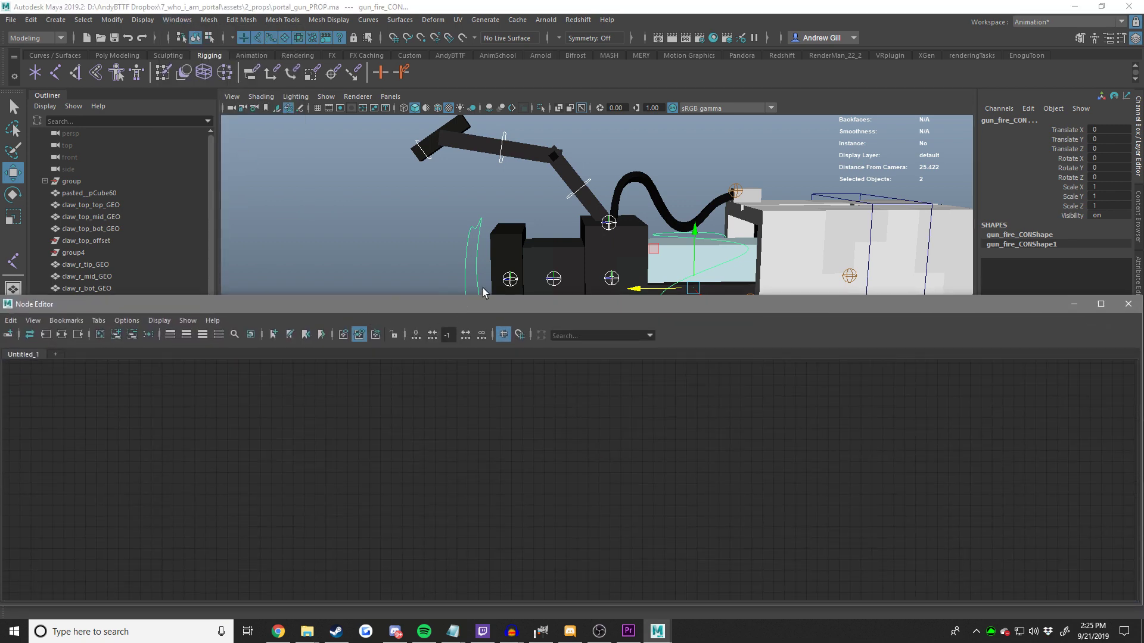
pyautogui.moveTo(5, 296); pyautogui.dragTo(493, 220)
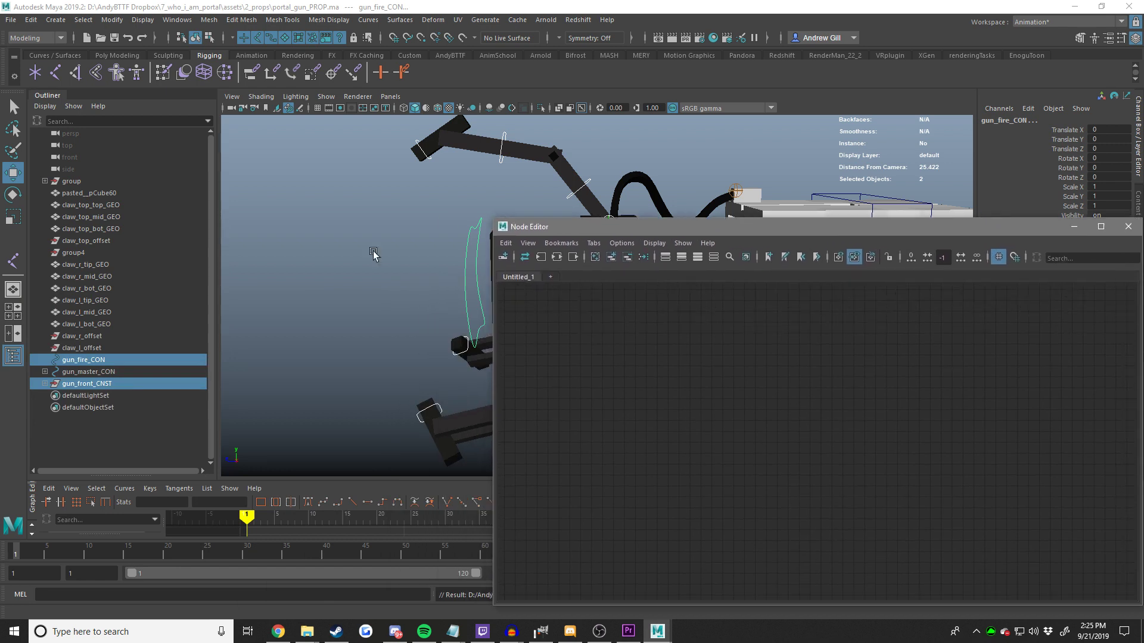
pyautogui.moveTo(91, 380); pyautogui.dragTo(670, 382)
pyautogui.keyDown('alt'); pyautogui.moveTo(729, 369); pyautogui.dragTo(614, 372, button='middle'); pyautogui.keyUp('alt')
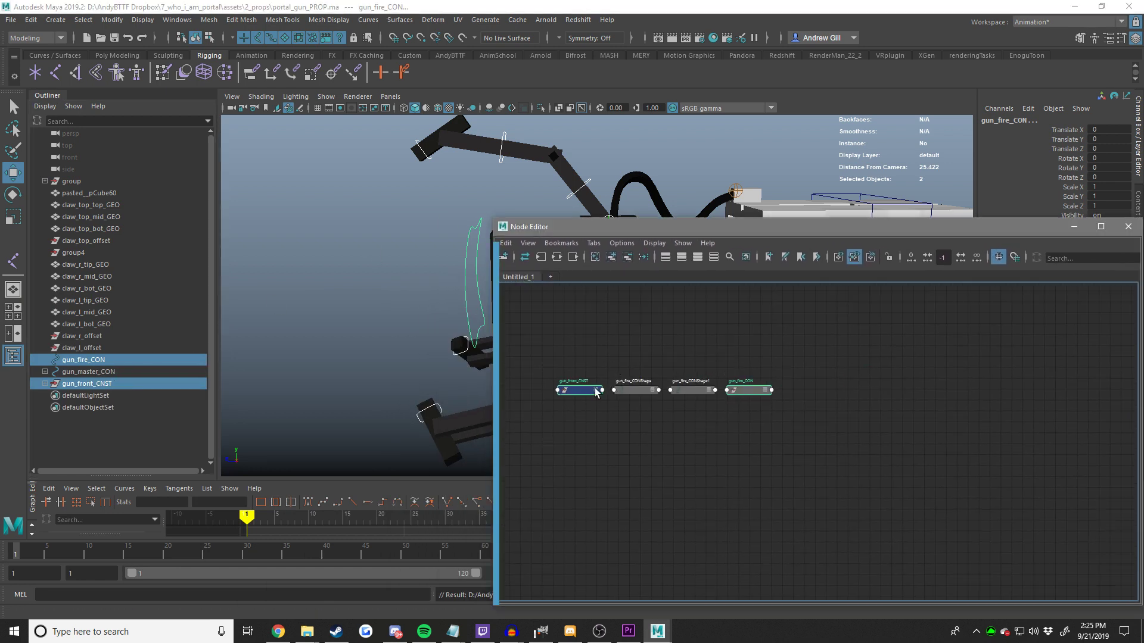
# Examine gun_fire_CON, gun_front_CNST and its child groups gun_front_jnt_CNST1 to gun_front_jnt_CNST3.
pyautogui.click(468, 257)
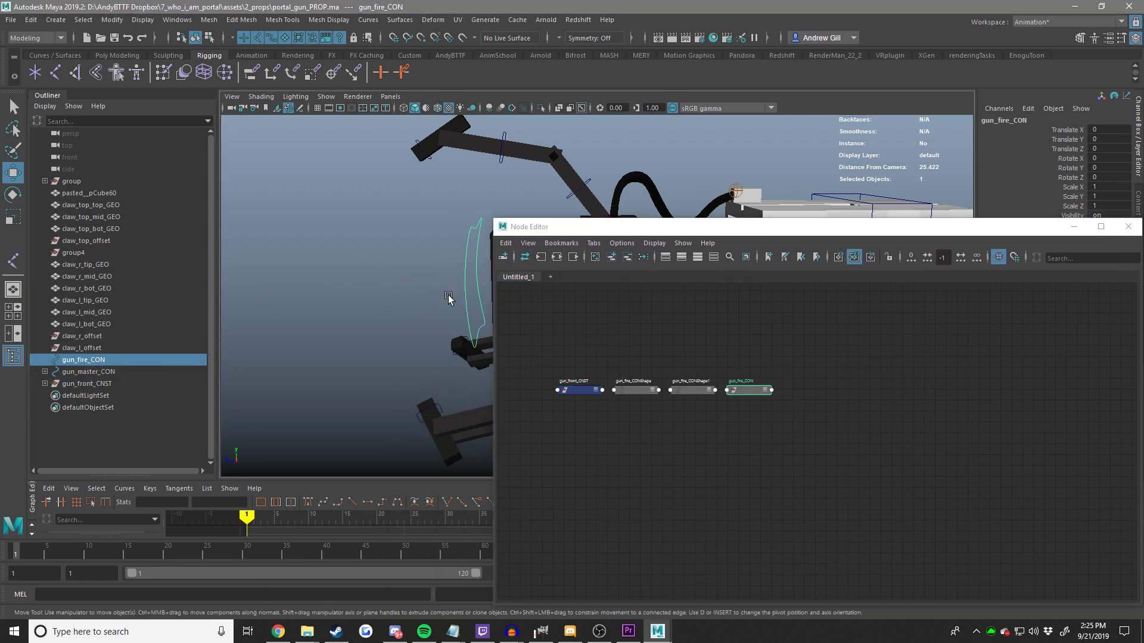
pyautogui.keyDown('alt'); pyautogui.moveTo(448, 298); pyautogui.dragTo(319, 259); pyautogui.keyUp('alt')
pyautogui.click(113, 382)
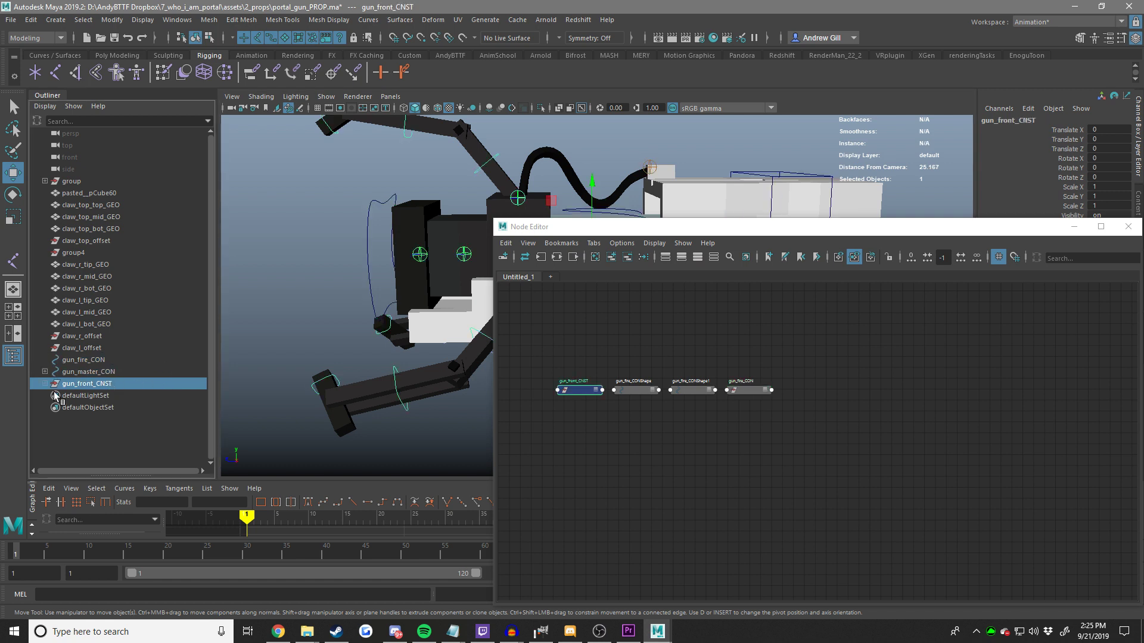
pyautogui.click(44, 384)
pyautogui.click(101, 395)
pyautogui.click(106, 407)
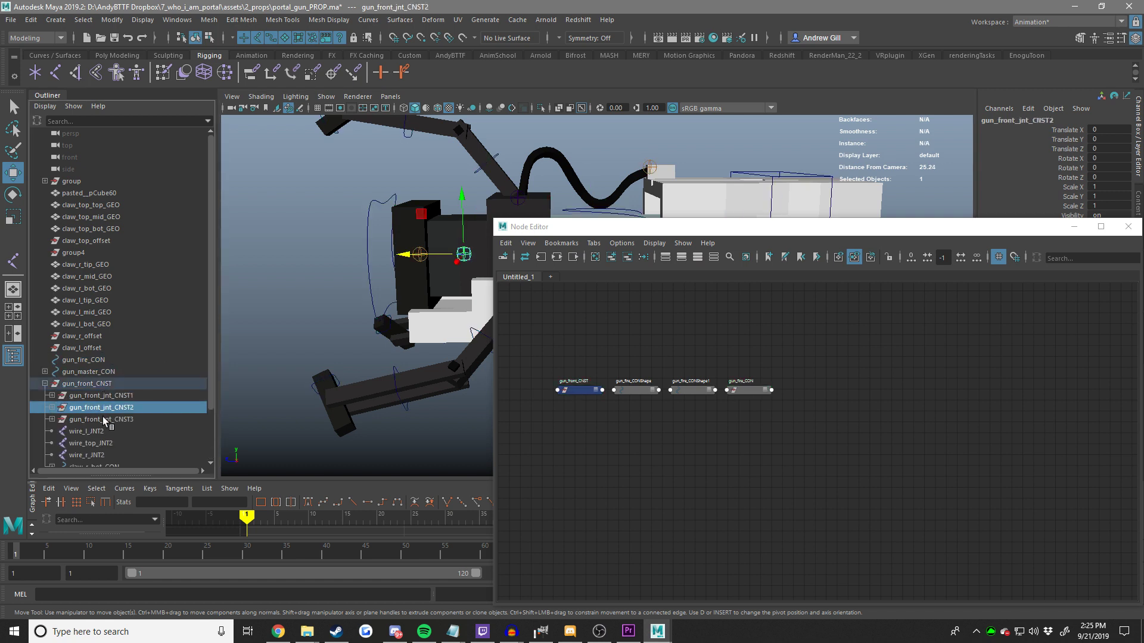
pyautogui.click(108, 420)
pyautogui.keyDown('alt'); pyautogui.moveTo(317, 316); pyautogui.dragTo(476, 319); pyautogui.keyUp('alt')
pyautogui.hotkey('ctrl', 'z')
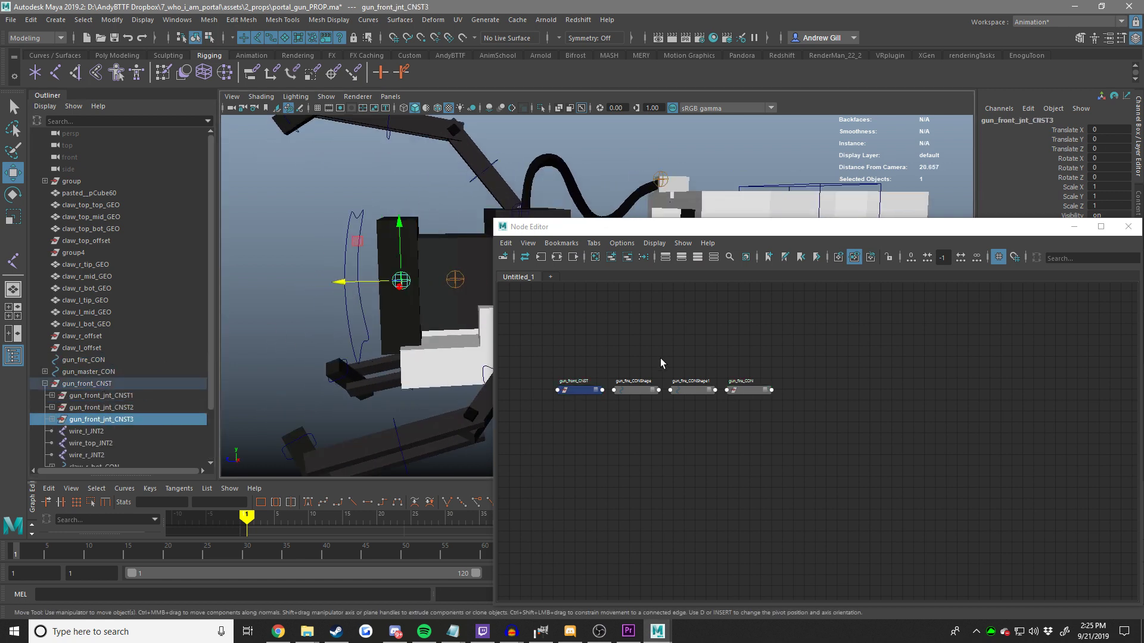
# Separate the gun_front_CNST node in the graph and show its full attributes with the individual Translate channels expanded.
pyautogui.scroll(1, 661, 362)
pyautogui.keyDown('alt'); pyautogui.moveTo(681, 367); pyautogui.dragTo(843, 365, button='middle'); pyautogui.keyUp('alt')
pyautogui.scroll(1, 801, 372)
pyautogui.moveTo(689, 413); pyautogui.dragTo(638, 483)
pyautogui.press('3')
pyautogui.keyDown('alt'); pyautogui.moveTo(732, 453); pyautogui.dragTo(724, 318, button='middle'); pyautogui.keyUp('alt')
pyautogui.click(718, 322)
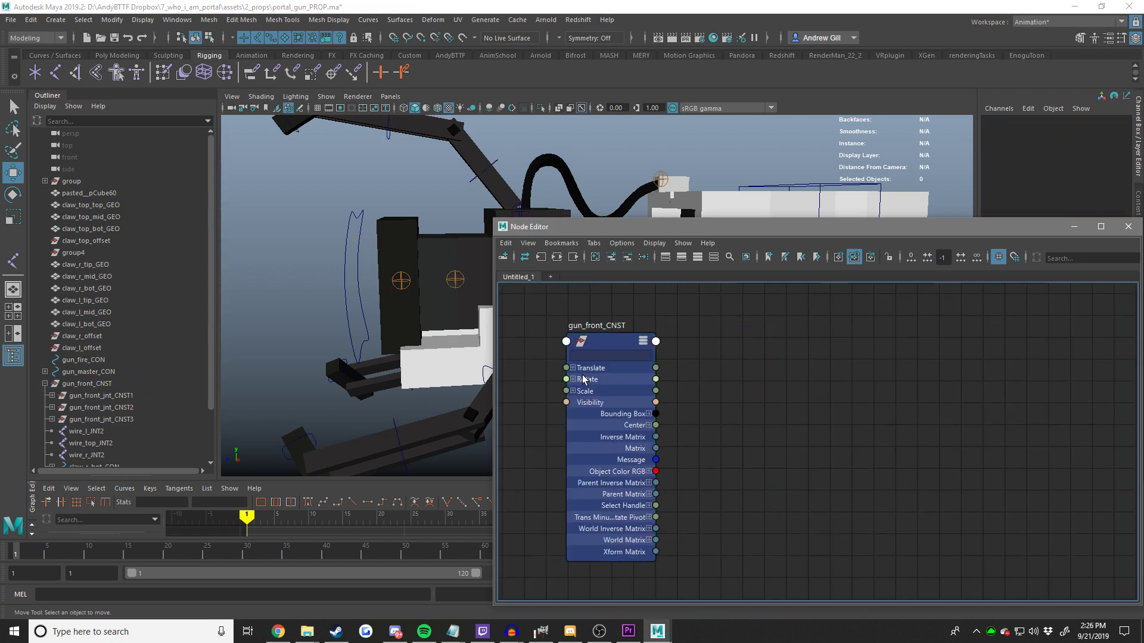
pyautogui.click(577, 371)
pyautogui.click(575, 369)
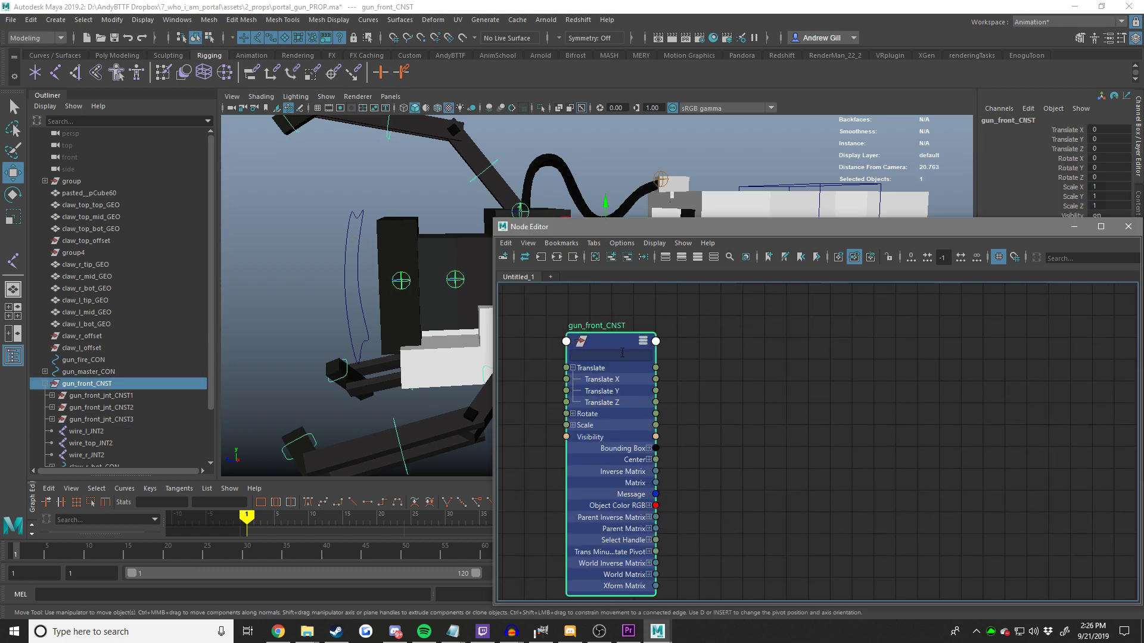
# Arrange the graph so gun_fire_CON sits ahead of gun_front_CNST, away from its shape nodes, and show gun_fire_CON's full attributes.
pyautogui.moveTo(620, 343); pyautogui.dragTo(561, 349)
pyautogui.scroll(-2, 658, 321)
pyautogui.keyDown('alt'); pyautogui.moveTo(699, 308); pyautogui.dragTo(666, 370, button='middle'); pyautogui.keyUp('alt')
pyautogui.scroll(1, 769, 378)
pyautogui.moveTo(666, 356); pyautogui.dragTo(567, 360)
pyautogui.scroll(1, 858, 363)
pyautogui.keyDown('alt'); pyautogui.moveTo(643, 377); pyautogui.dragTo(857, 355, button='middle'); pyautogui.keyUp('alt')
pyautogui.press('3')
pyautogui.press('1')
pyautogui.doubleClick(1073, 319)
pyautogui.moveTo(1086, 330); pyautogui.dragTo(579, 322)
pyautogui.press('3')
pyautogui.keyDown('alt'); pyautogui.moveTo(615, 323); pyautogui.dragTo(750, 303, button='middle'); pyautogui.keyUp('alt')
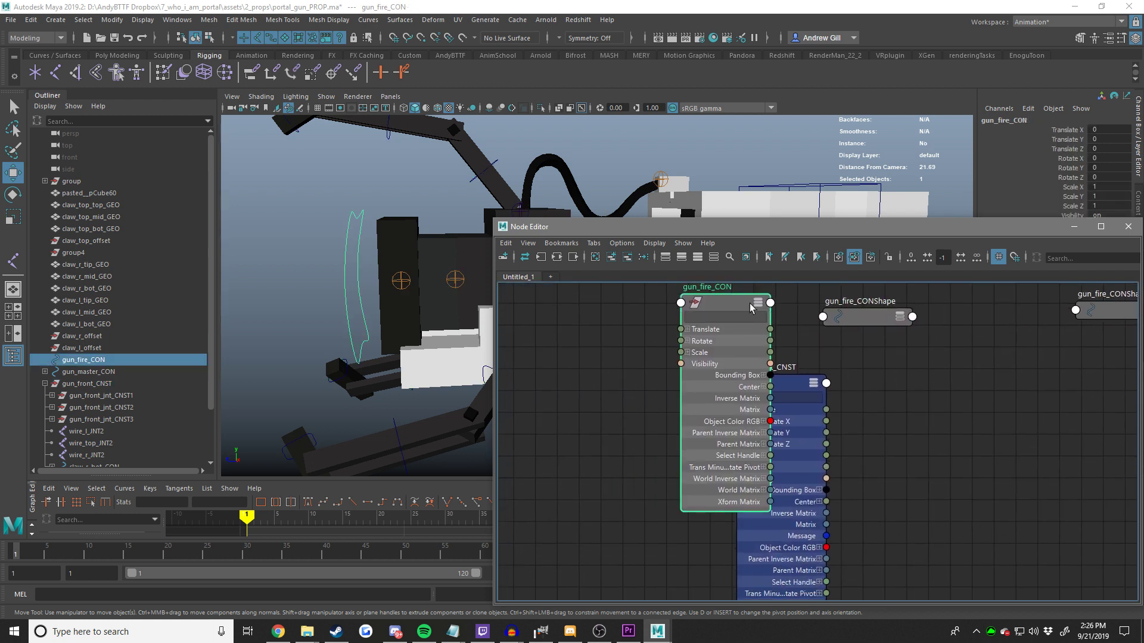
pyautogui.moveTo(750, 307); pyautogui.dragTo(567, 345)
# Create a multiplyDivide node between gun_fire_CON and gun_front_CNST and expand its Input 1 channels.
pyautogui.click(663, 366)
pyautogui.press('Tab')
pyautogui.write('mult')
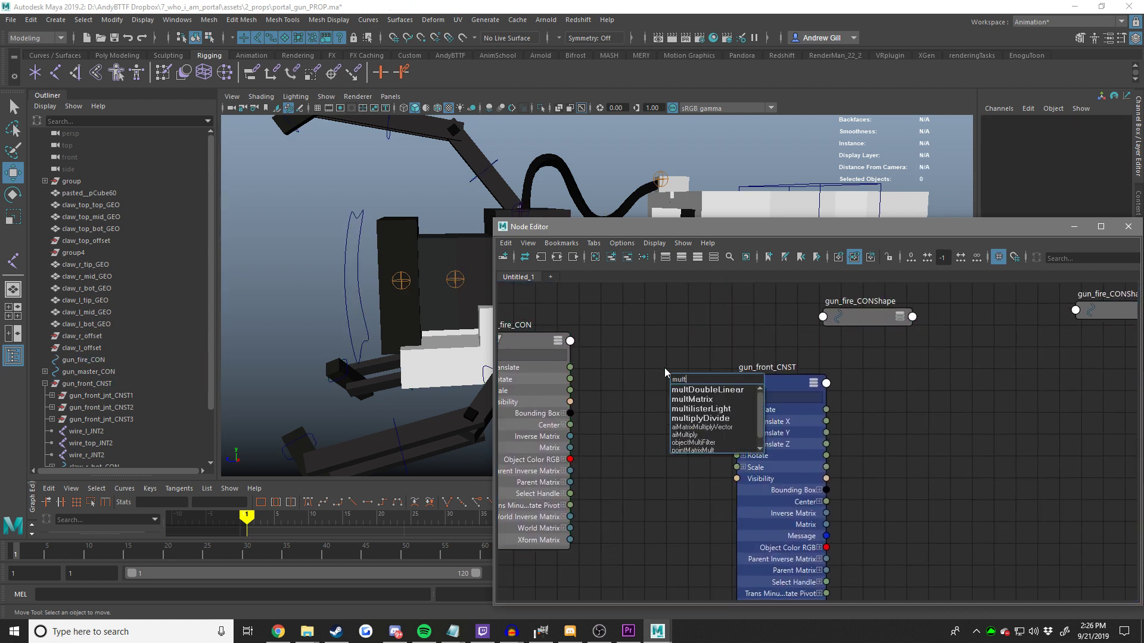
pyautogui.press('Down')
pyautogui.press('Down')
pyautogui.press('Down')
pyautogui.press('Down')
pyautogui.press('Return')
pyautogui.moveTo(704, 376); pyautogui.dragTo(649, 373)
pyautogui.click(621, 423)
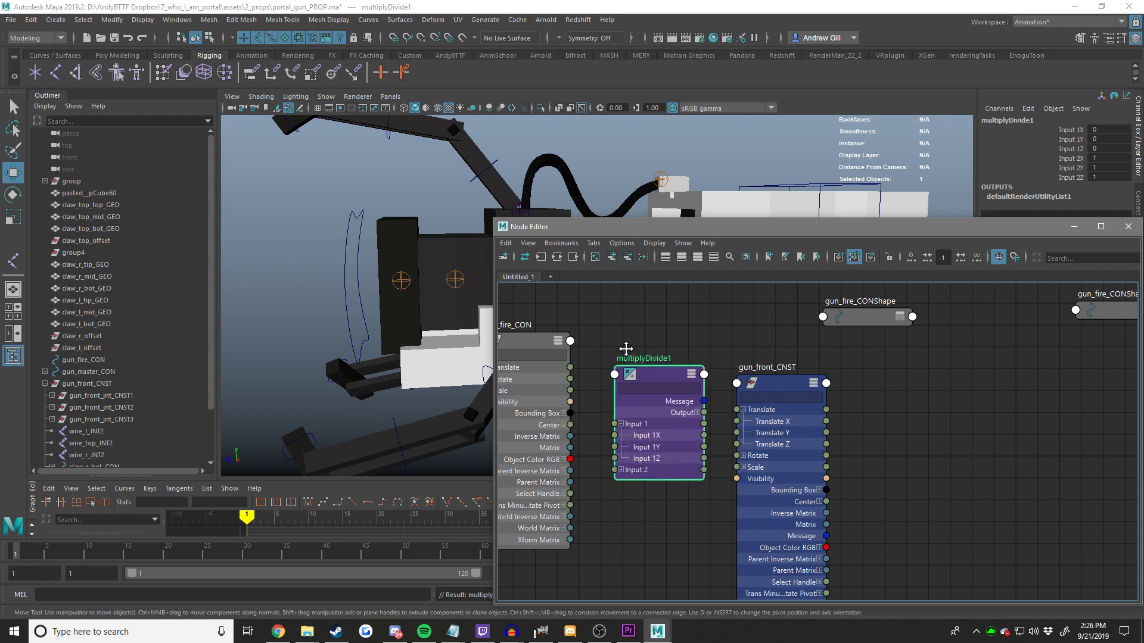
# Connect gun_fire_CON's Translate Z to the multiplyDivide node's Input 1X, and its Output Z to gun_front_CNST's Translate Z.
pyautogui.keyDown('alt'); pyautogui.moveTo(625, 349); pyautogui.dragTo(666, 340, button='middle'); pyautogui.keyUp('alt')
pyautogui.moveTo(821, 373); pyautogui.dragTo(854, 362)
pyautogui.moveTo(706, 369); pyautogui.dragTo(712, 352)
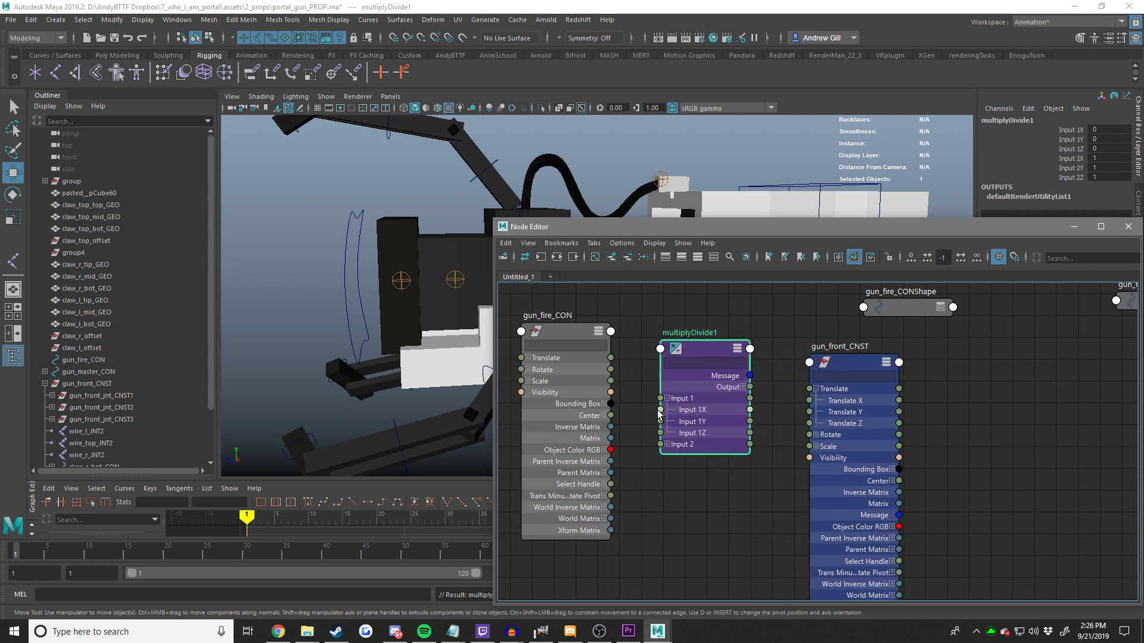
pyautogui.click(528, 358)
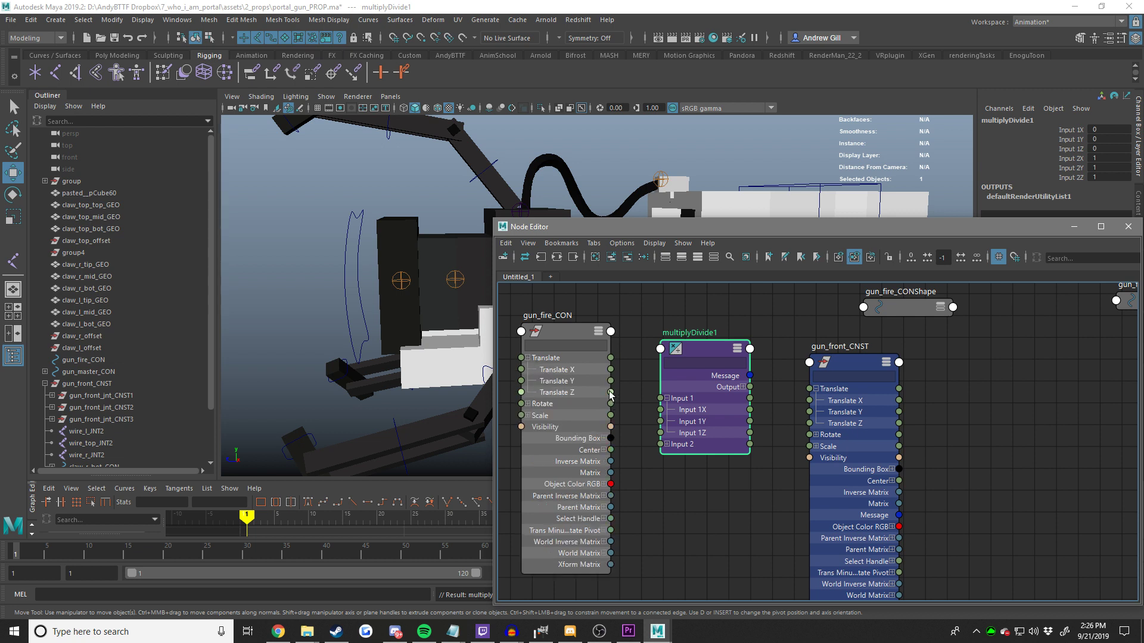
pyautogui.moveTo(607, 393); pyautogui.dragTo(660, 410)
pyautogui.click(742, 387)
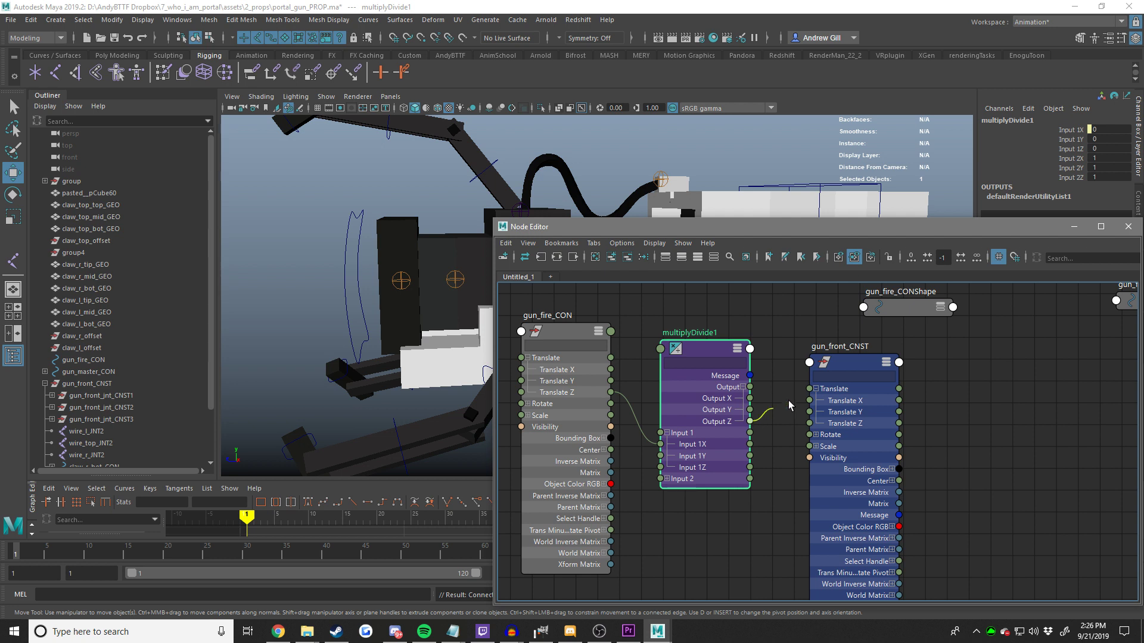
pyautogui.moveTo(788, 405); pyautogui.dragTo(809, 423)
# Test the connection by sliding gun_fire_CON back and forth in Z, undoing each move.
pyautogui.click(478, 379)
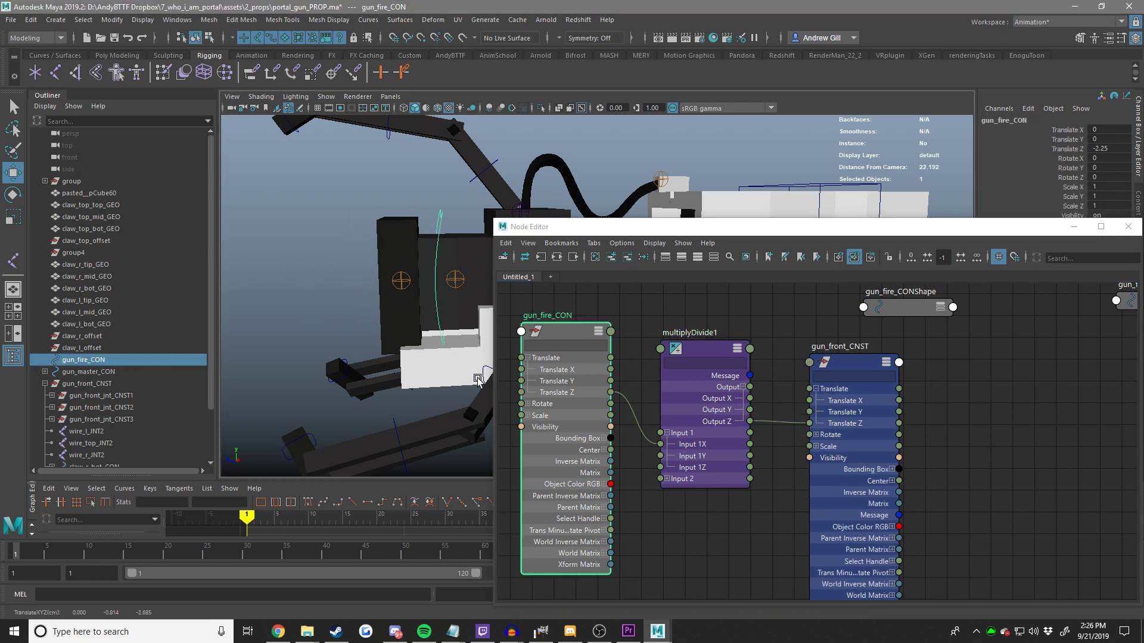
pyautogui.hotkey('ctrl', 'z')
pyautogui.keyDown('alt'); pyautogui.moveTo(478, 380); pyautogui.dragTo(436, 340, button='right'); pyautogui.keyUp('alt')
pyautogui.keyDown('alt'); pyautogui.moveTo(436, 340); pyautogui.dragTo(335, 340, button='middle'); pyautogui.keyUp('alt')
pyautogui.moveTo(476, 339); pyautogui.dragTo(431, 345, button='middle')
pyautogui.hotkey('ctrl', 'z')
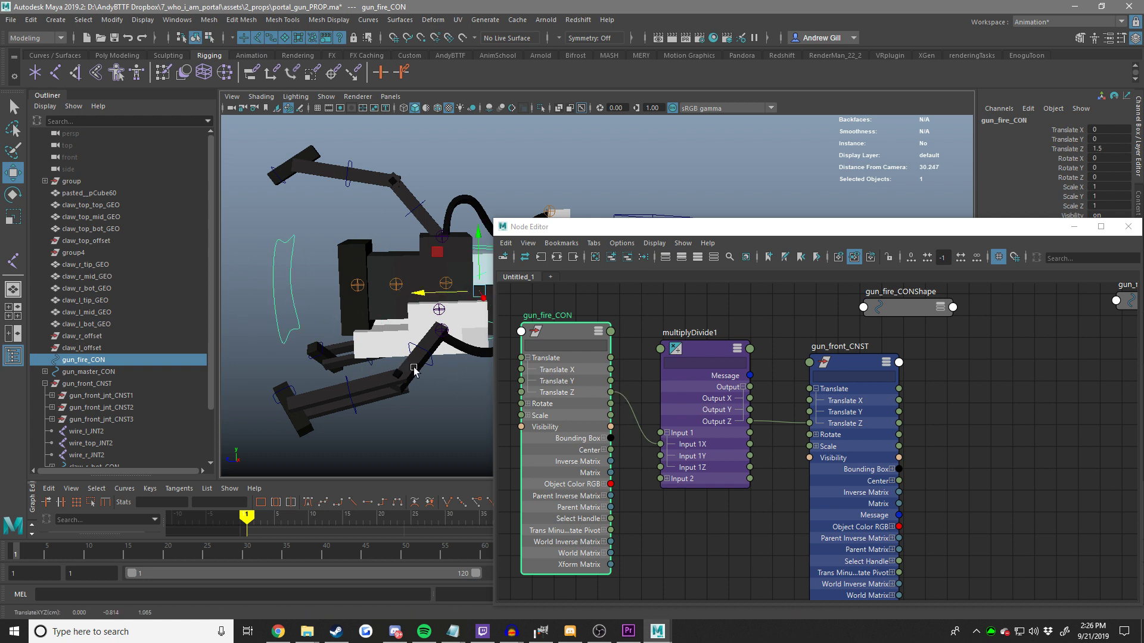
pyautogui.hotkey('ctrl', 'z')
# Check the connected nodes and rewire gun_front_CNST's Translate Z to the multiplyDivide node's Output X instead of Output Z.
pyautogui.click(852, 366)
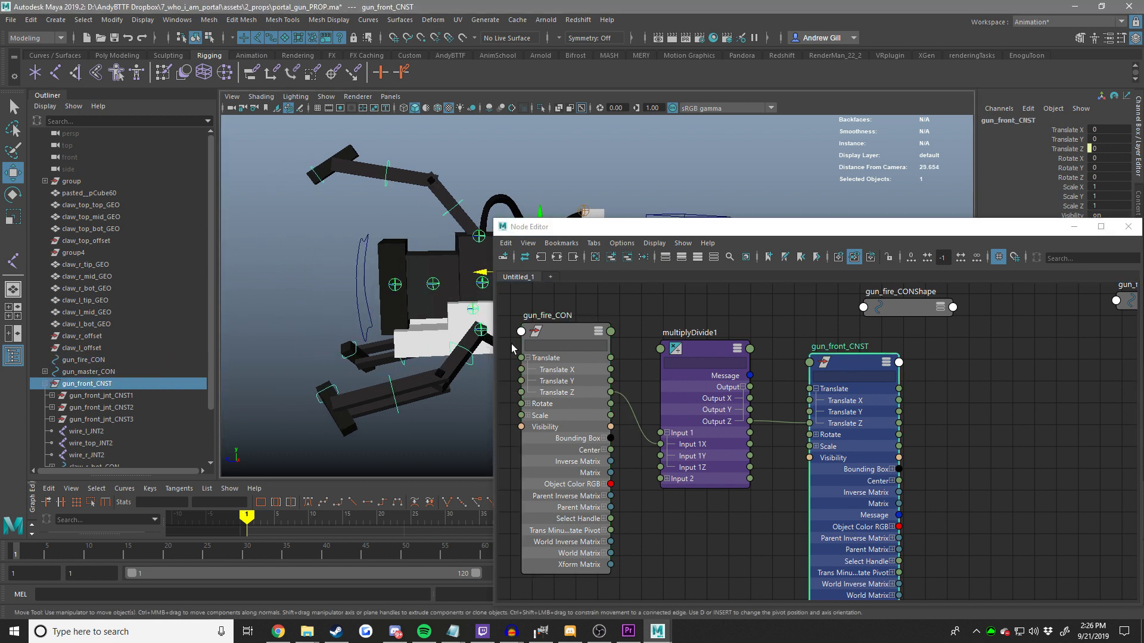
pyautogui.click(570, 330)
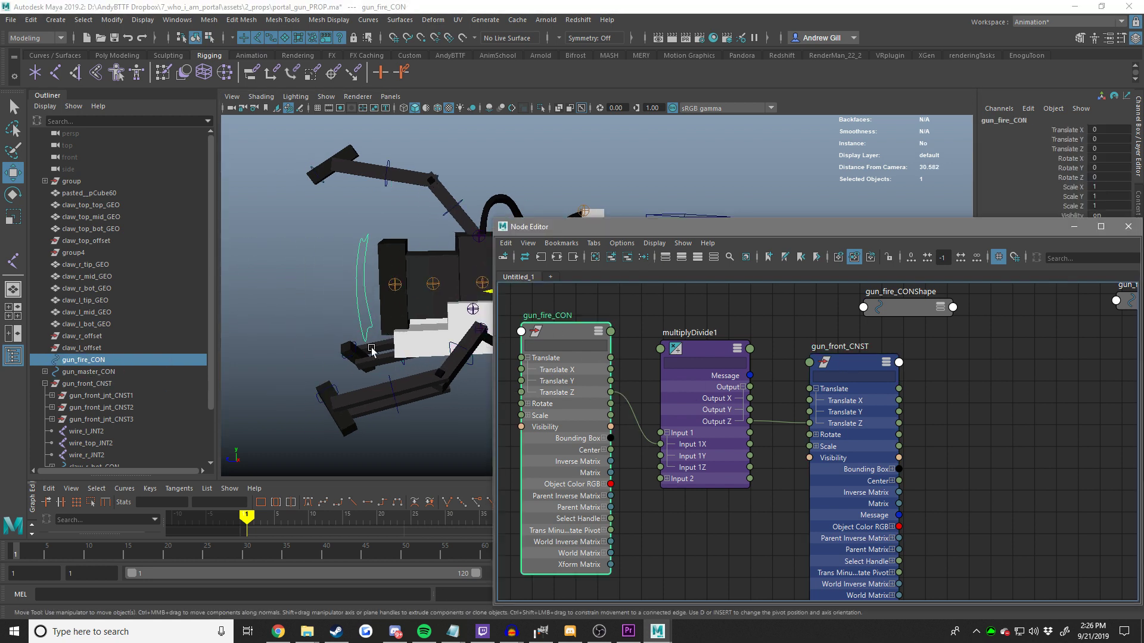
pyautogui.click(700, 348)
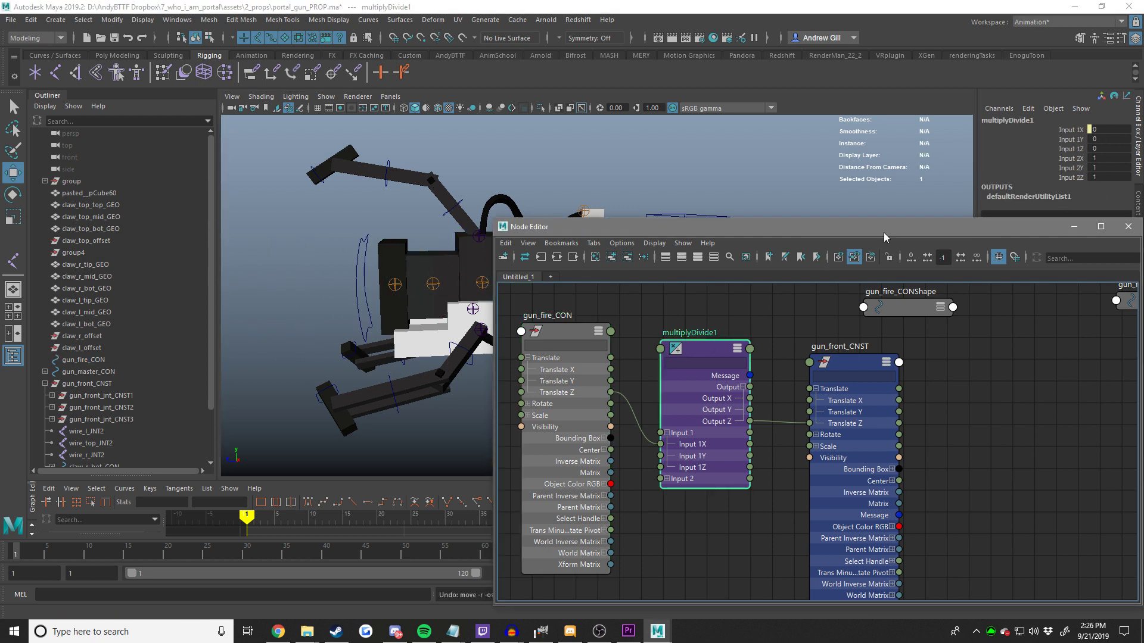
pyautogui.moveTo(883, 233); pyautogui.dragTo(834, 251)
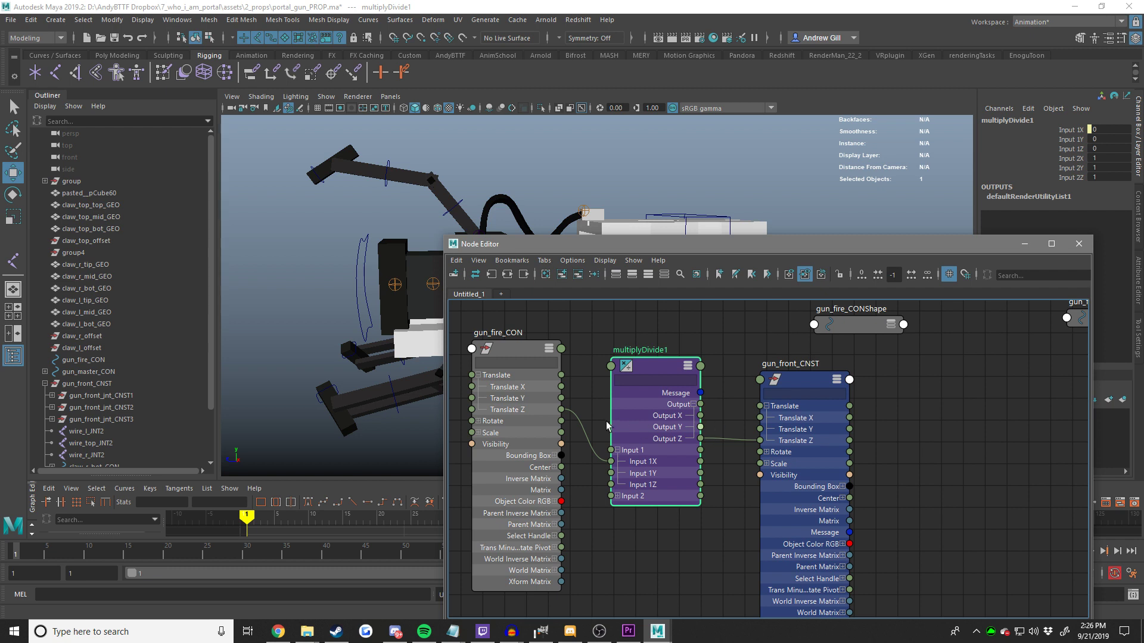
pyautogui.hotkey('ctrl', 'z')
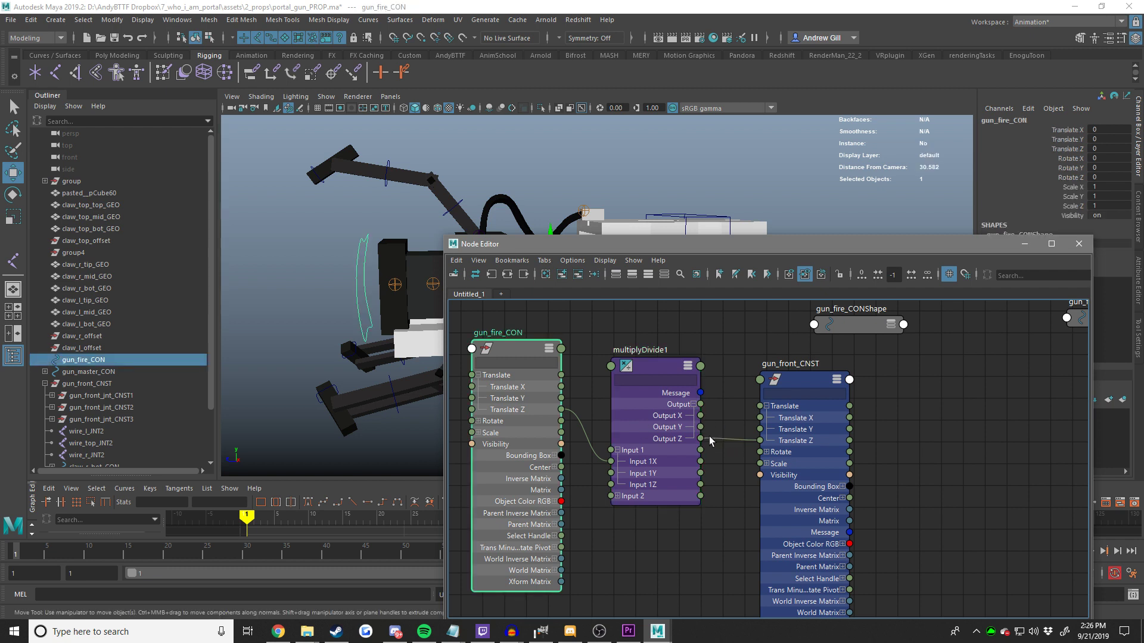
pyautogui.hotkey('ctrl', 'z')
pyautogui.moveTo(714, 439); pyautogui.dragTo(701, 418)
# Test-slide gun_fire_CON in Z to check that the front assembly follows it, undoing the moves.
pyautogui.click(359, 268)
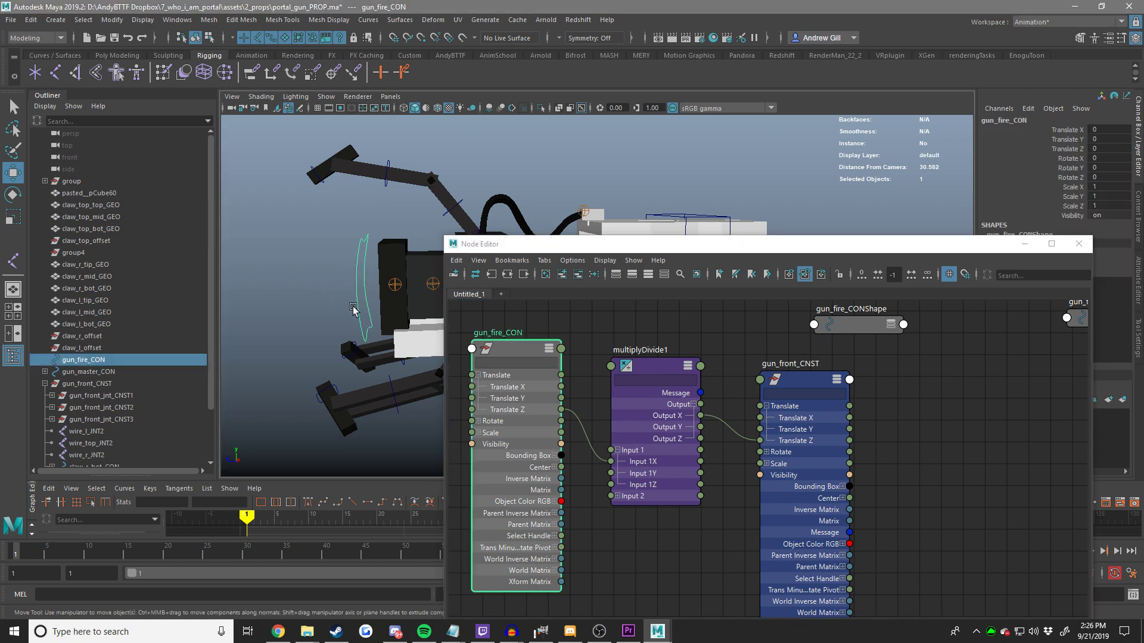
pyautogui.moveTo(317, 303); pyautogui.dragTo(349, 320, button='middle')
pyautogui.keyDown('alt'); pyautogui.moveTo(350, 320); pyautogui.dragTo(431, 331); pyautogui.keyUp('alt')
pyautogui.moveTo(431, 331); pyautogui.dragTo(456, 330, button='middle')
pyautogui.scroll(5, 455, 304)
pyautogui.keyDown('alt'); pyautogui.moveTo(426, 315); pyautogui.dragTo(387, 298); pyautogui.keyUp('alt')
pyautogui.hotkey('ctrl', 'z')
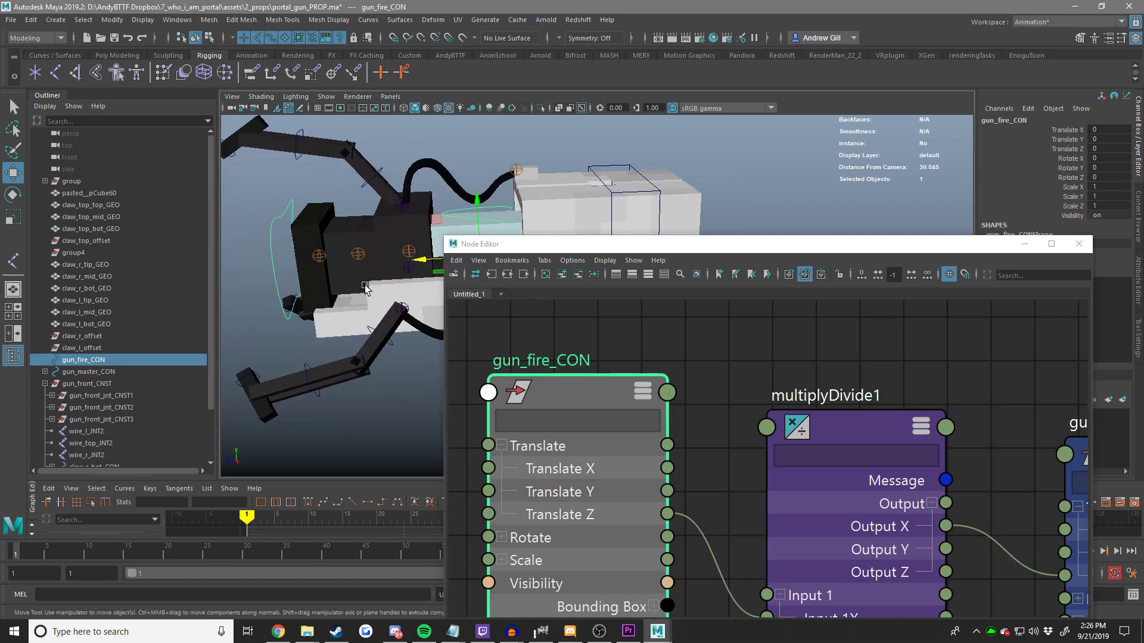
# Minimize the Node Editor and slide gun_fire_CON along Z through its recoil travel, leaving it forward at Translate Z 0.5.
pyautogui.moveTo(387, 298); pyautogui.dragTo(505, 298, button='middle')
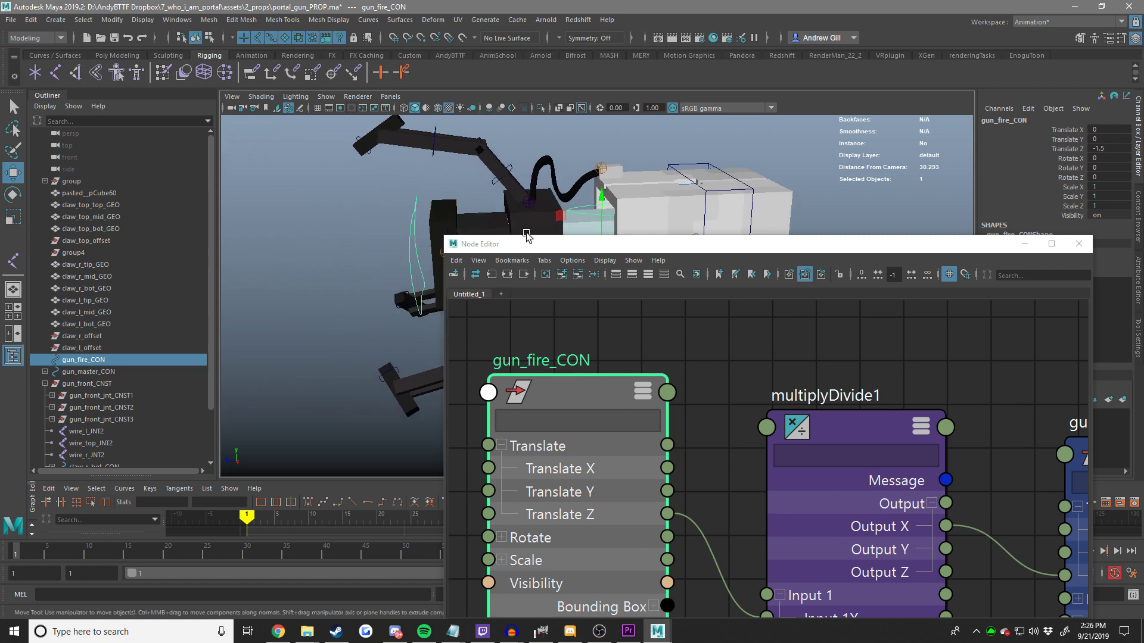
pyautogui.moveTo(547, 187); pyautogui.dragTo(666, 182, button='middle')
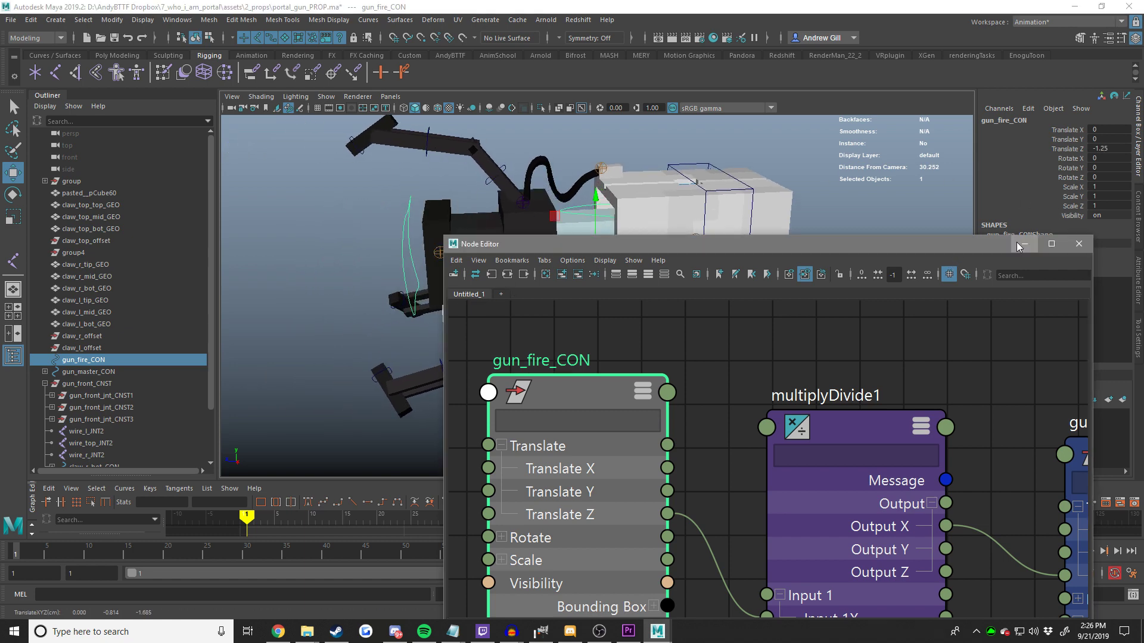
pyautogui.click(1024, 243)
pyautogui.moveTo(712, 259); pyautogui.dragTo(672, 264, button='middle')
pyautogui.keyDown('alt'); pyautogui.moveTo(677, 262); pyautogui.dragTo(651, 273); pyautogui.keyUp('alt')
pyautogui.keyDown('alt'); pyautogui.moveTo(651, 273); pyautogui.dragTo(671, 290, button='middle'); pyautogui.keyUp('alt')
pyautogui.keyDown('alt'); pyautogui.moveTo(671, 290); pyautogui.dragTo(699, 288, button='right'); pyautogui.keyUp('alt')
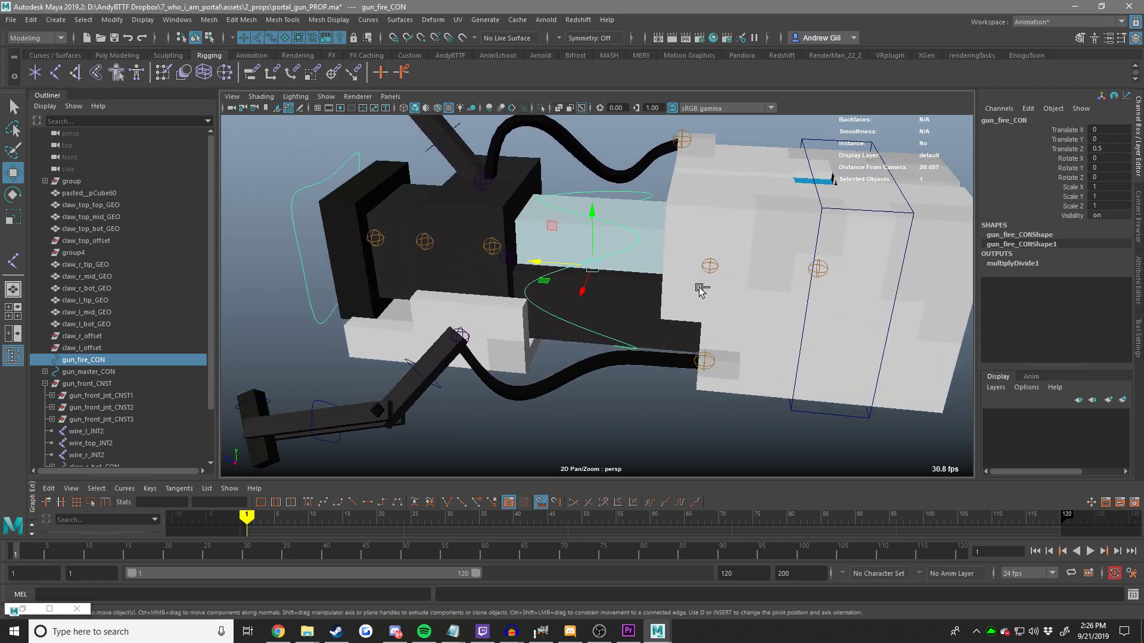
pyautogui.moveTo(699, 289); pyautogui.dragTo(634, 309, button='middle')
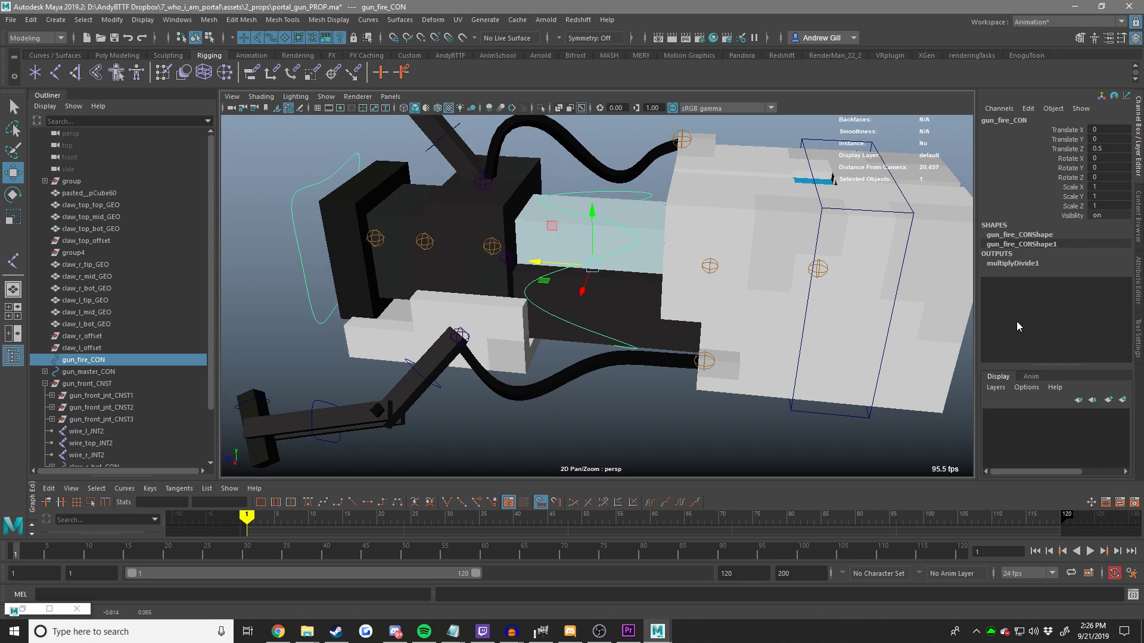
# Enable the minimum and maximum Translate Z limits in gun_fire_CON's limit information, with the maximum at 0.5.
pyautogui.hotkey('ctrl', 'a')
pyautogui.click(909, 118)
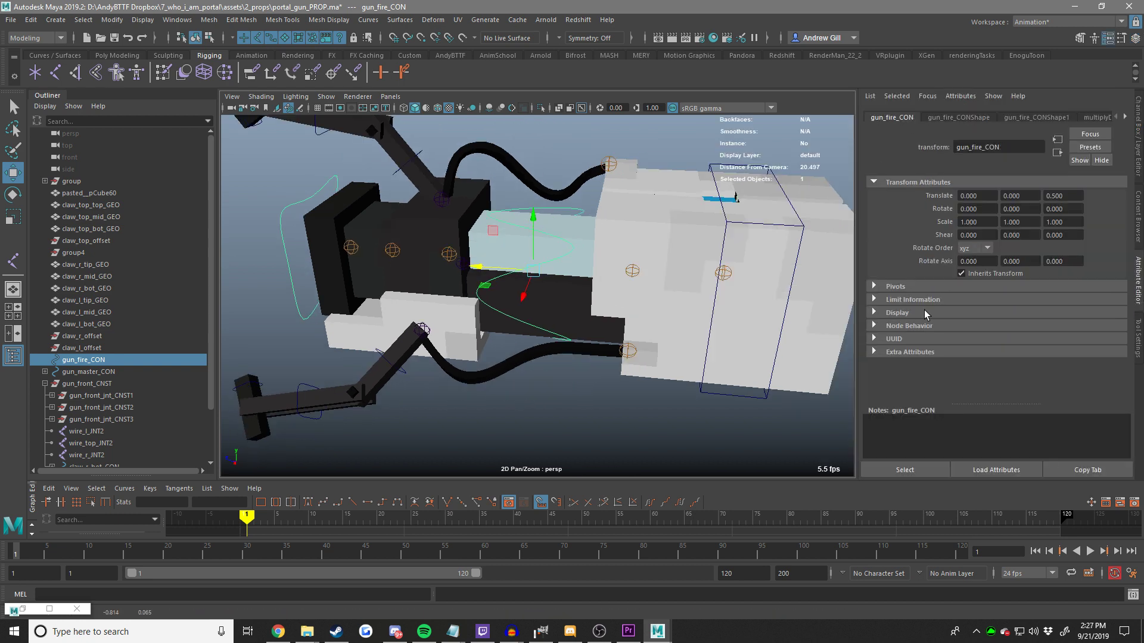
pyautogui.click(923, 299)
pyautogui.scroll(-3, 924, 331)
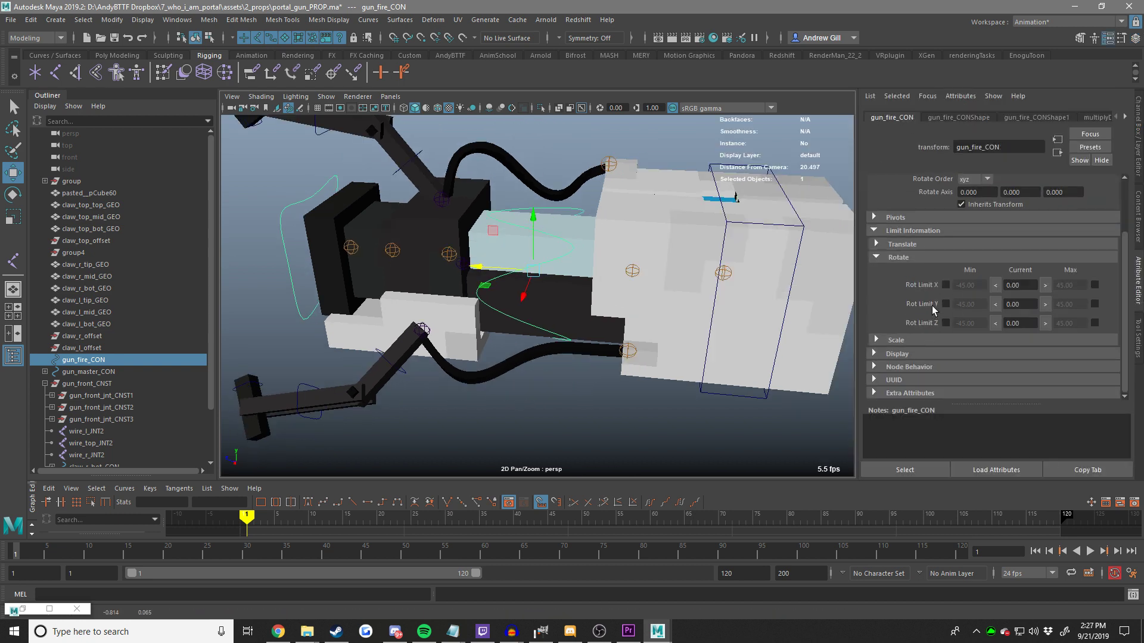
pyautogui.click(910, 258)
pyautogui.click(903, 314)
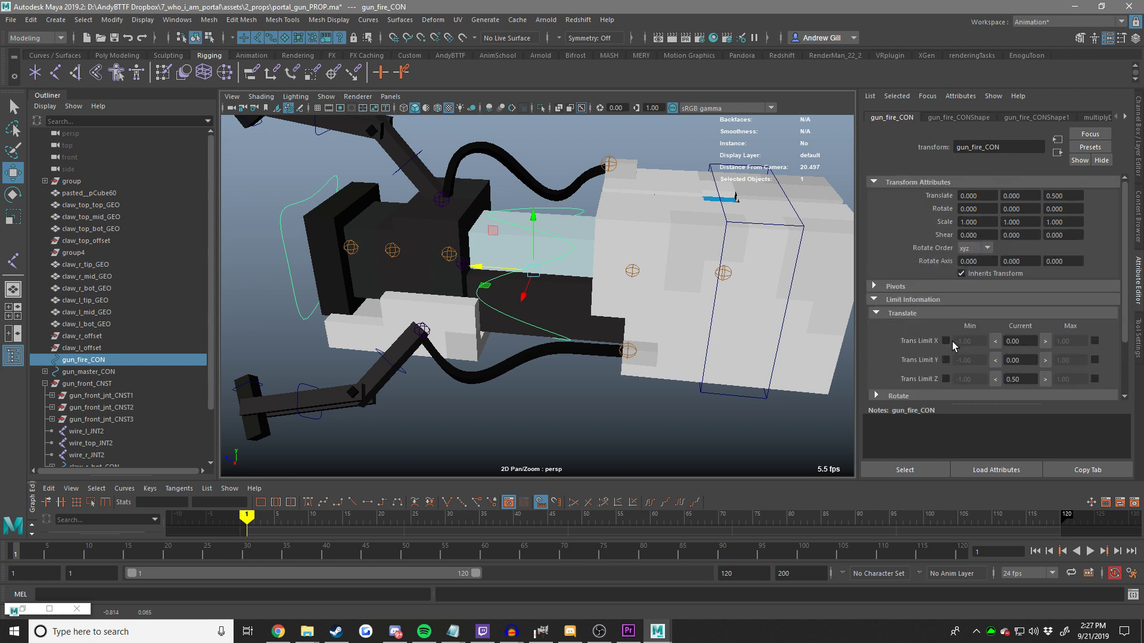
pyautogui.click(946, 341)
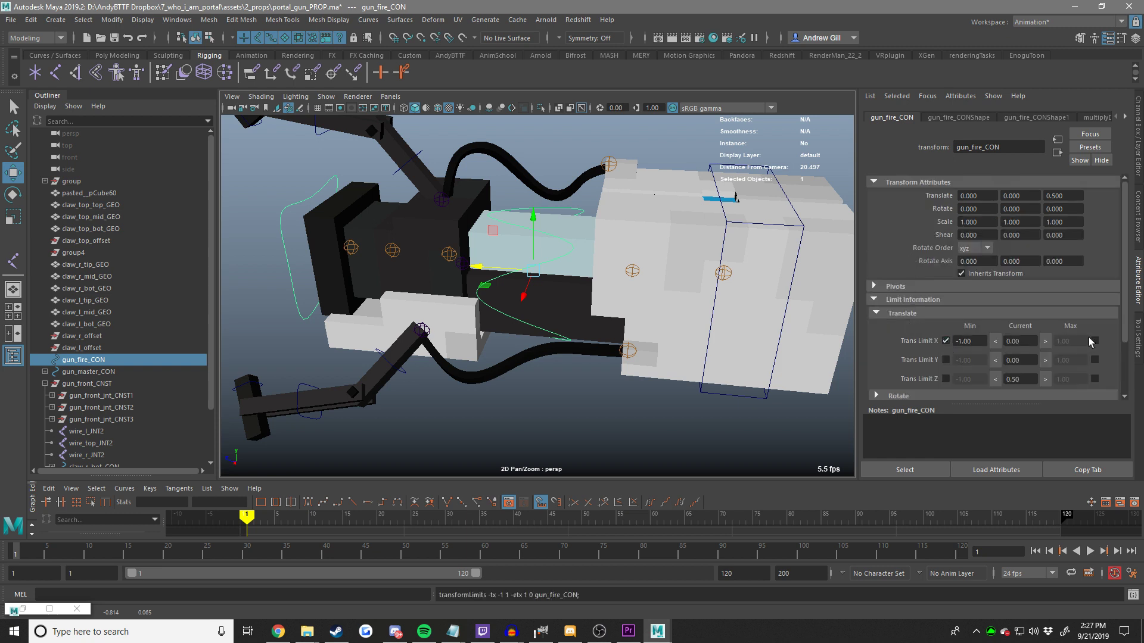
pyautogui.click(945, 341)
pyautogui.click(946, 380)
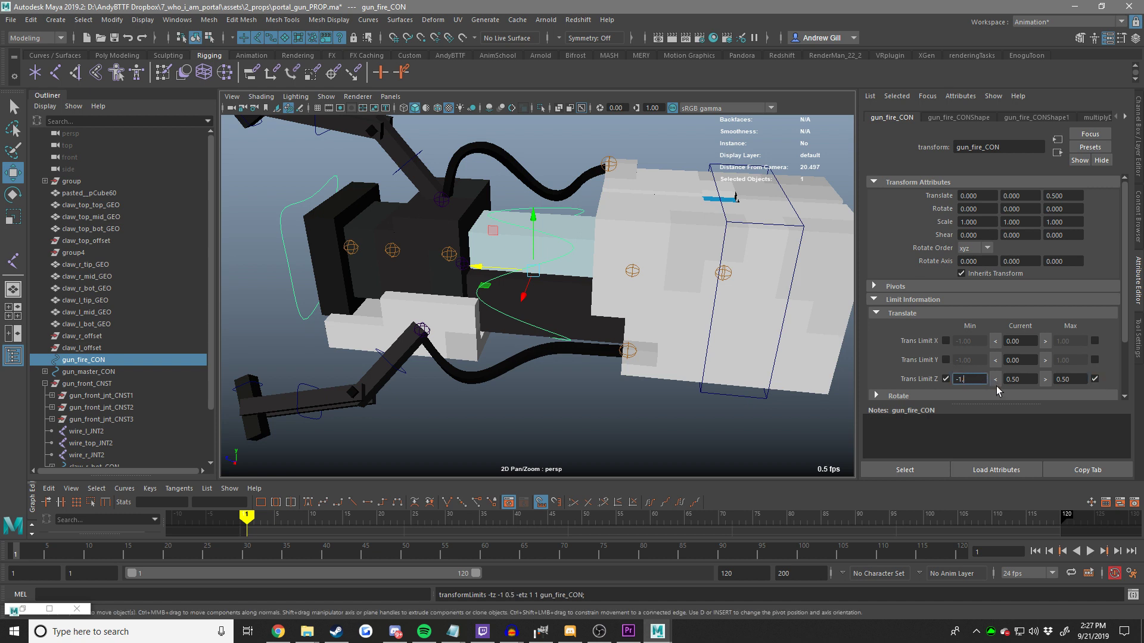
# Slide gun_fire_CON back in Z and set its minimum Translate Z limit to -1.45.
pyautogui.moveTo(848, 299); pyautogui.dragTo(570, 341, button='middle')
pyautogui.scroll(8, 566, 334)
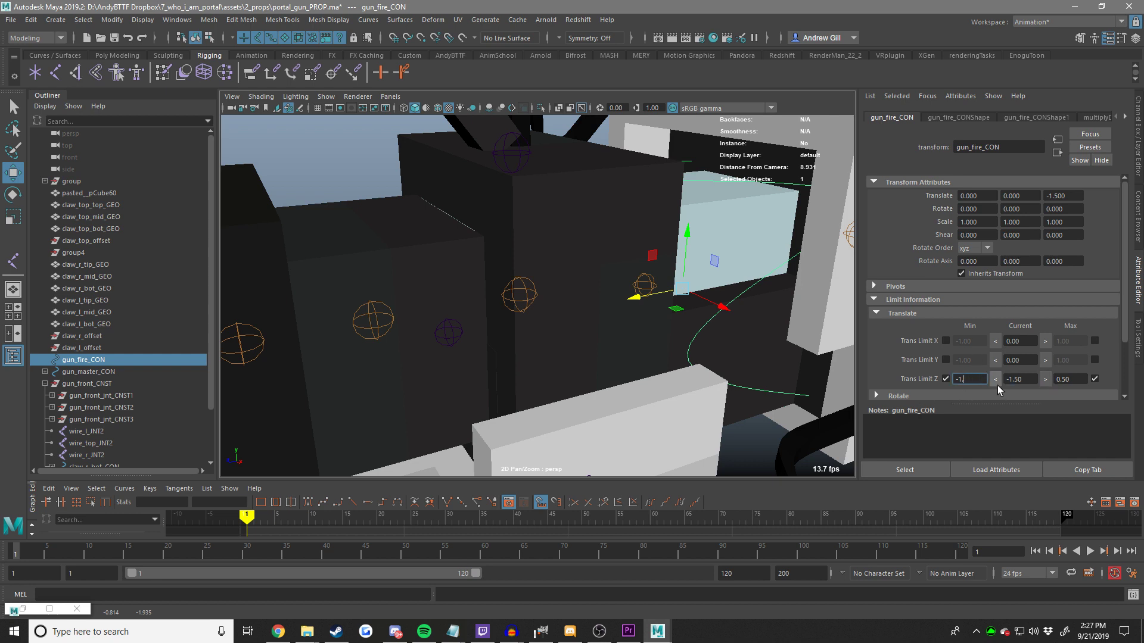
pyautogui.write('-1.45')
pyautogui.press('Return')
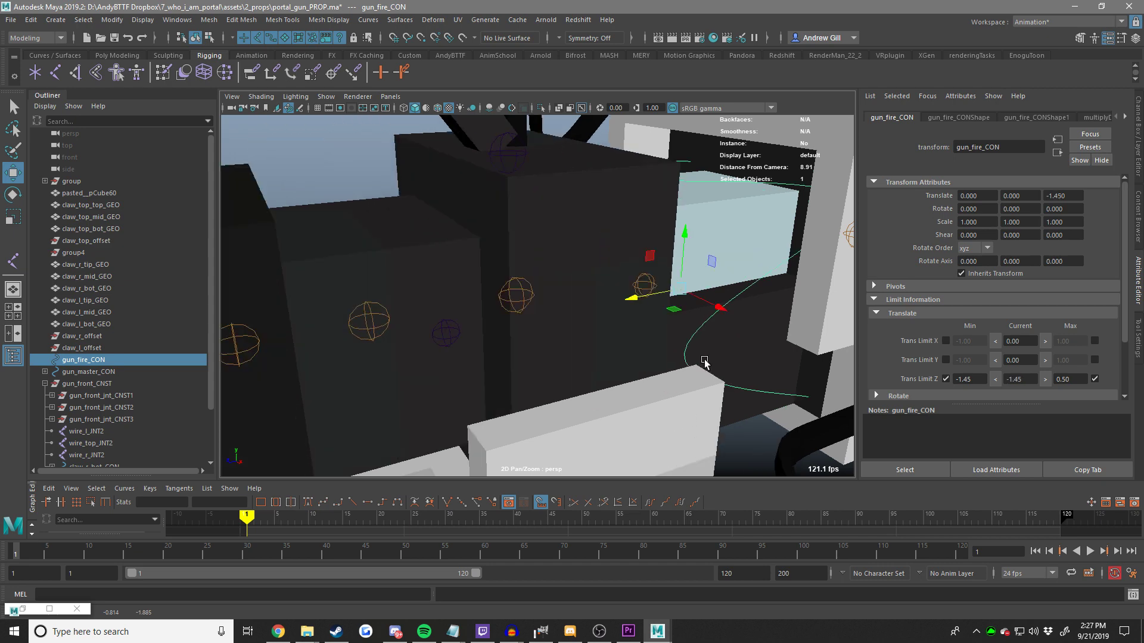
pyautogui.scroll(-5, 685, 357)
pyautogui.hotkey('ctrl', 'a')
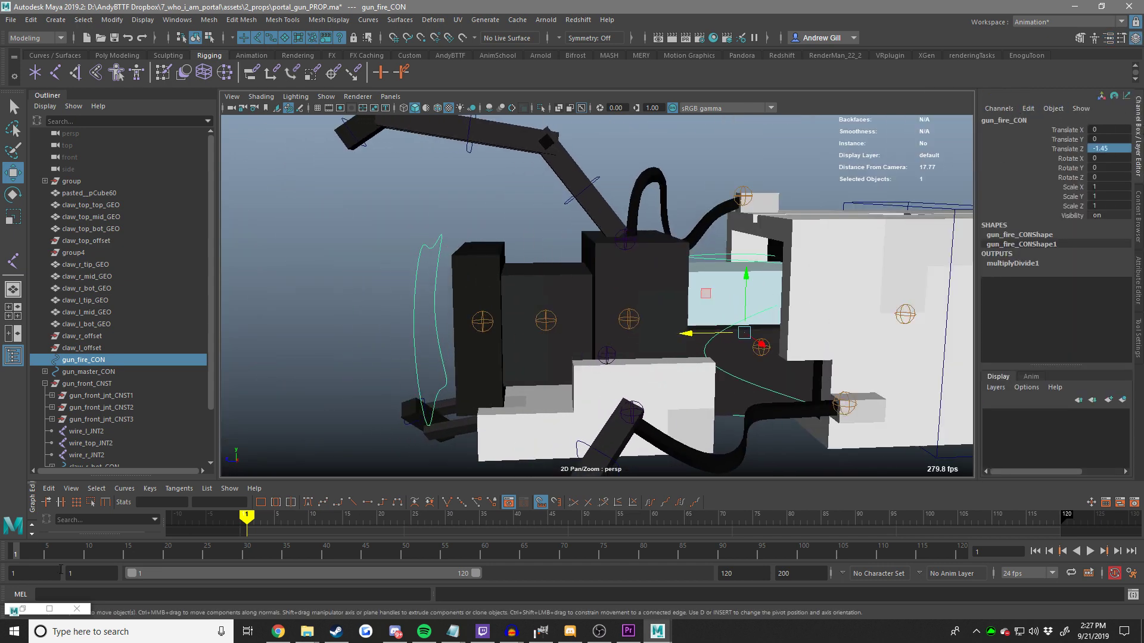
# Restore the Node Editor and test-slide gun_front_jnt_CNST2 in Z, undoing the move.
pyautogui.click(23, 609)
pyautogui.moveTo(643, 241); pyautogui.dragTo(814, 230)
pyautogui.scroll(-2, 506, 258)
pyautogui.keyDown('alt'); pyautogui.moveTo(506, 258); pyautogui.dragTo(459, 238, button='middle'); pyautogui.keyUp('alt')
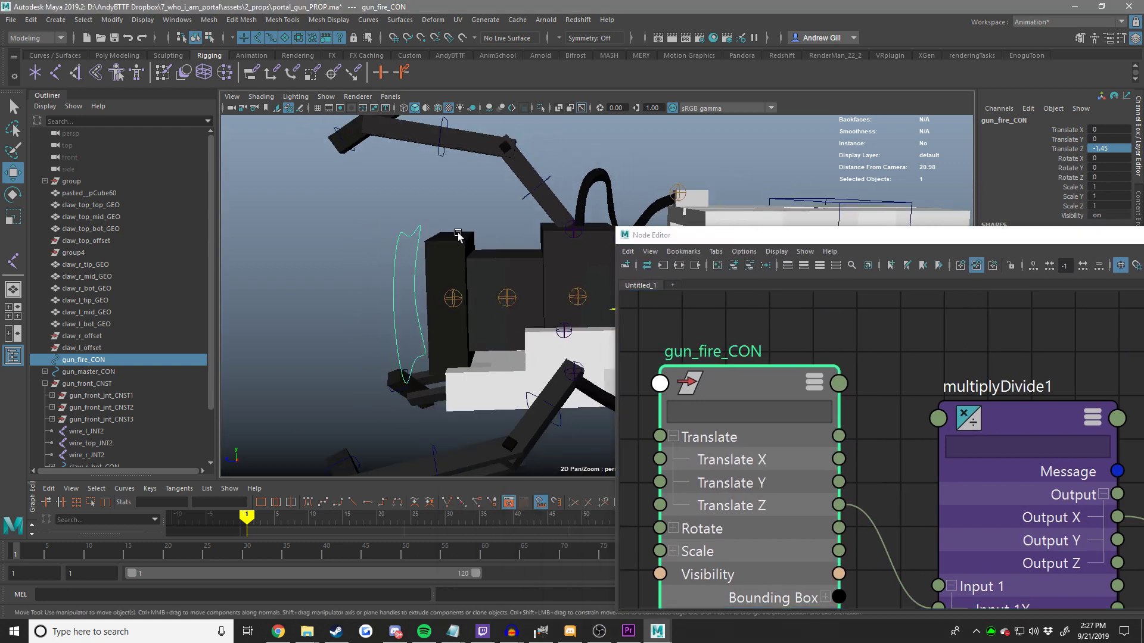
pyautogui.keyDown('alt'); pyautogui.moveTo(459, 237); pyautogui.dragTo(476, 253); pyautogui.keyUp('alt')
pyautogui.click(455, 302)
pyautogui.click(140, 410)
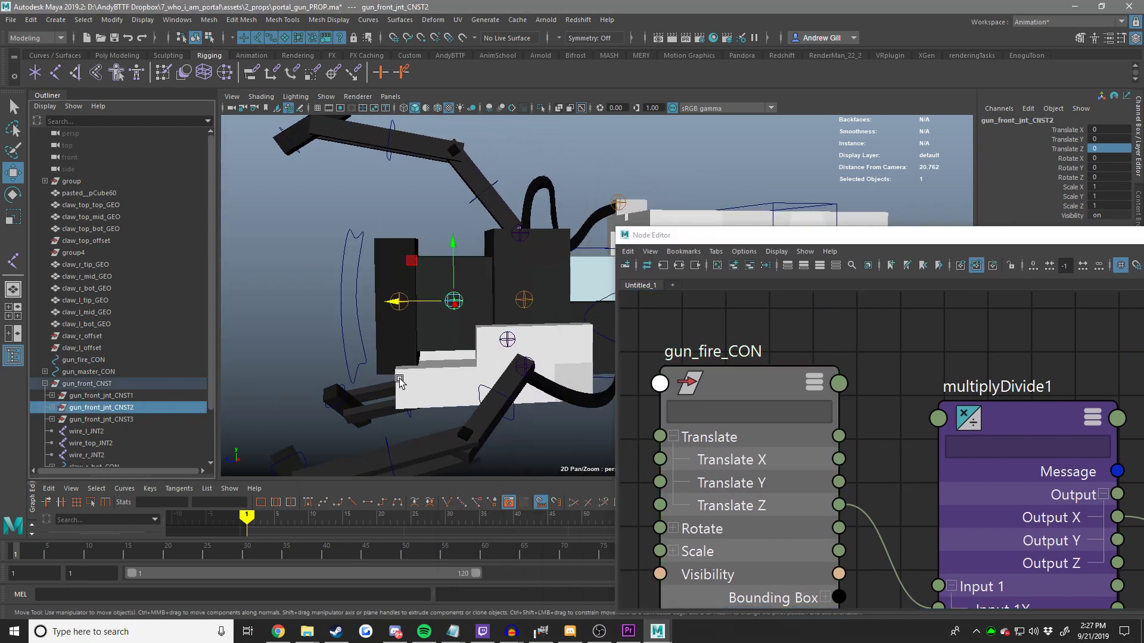
pyautogui.keyDown('alt'); pyautogui.moveTo(435, 355); pyautogui.dragTo(422, 347, button='middle'); pyautogui.keyUp('alt')
pyautogui.moveTo(422, 347); pyautogui.dragTo(432, 347, button='middle')
pyautogui.hotkey('ctrl', 'z')
# Test-slide gun_front_jnt_CNST3 together with the middle front joint in Z, undoing the move.
pyautogui.click(123, 419)
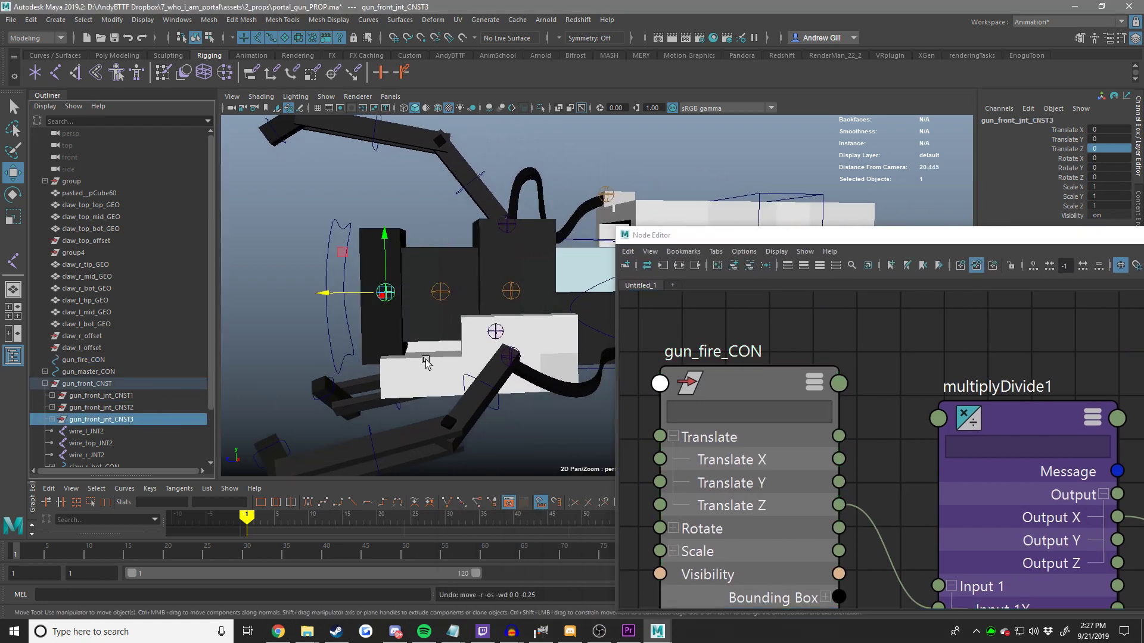
pyautogui.scroll(3, 433, 283)
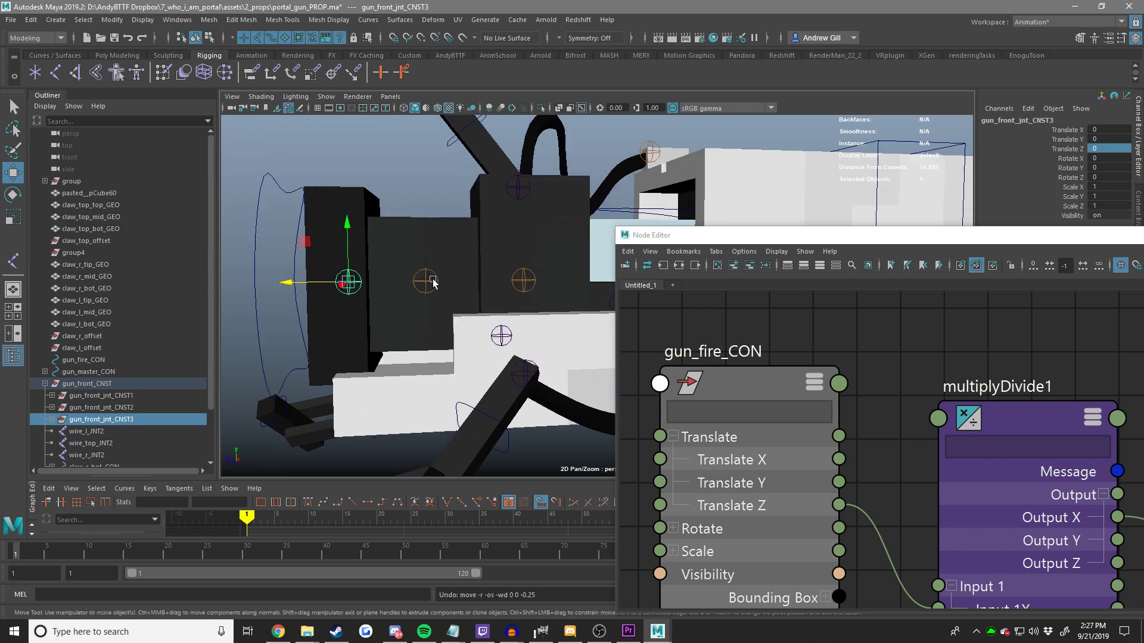
pyautogui.keyDown('shift'); pyautogui.click(433, 281); pyautogui.keyUp('shift')
pyautogui.moveTo(436, 352); pyautogui.dragTo(447, 353, button='middle')
pyautogui.scroll(-2, 442, 343)
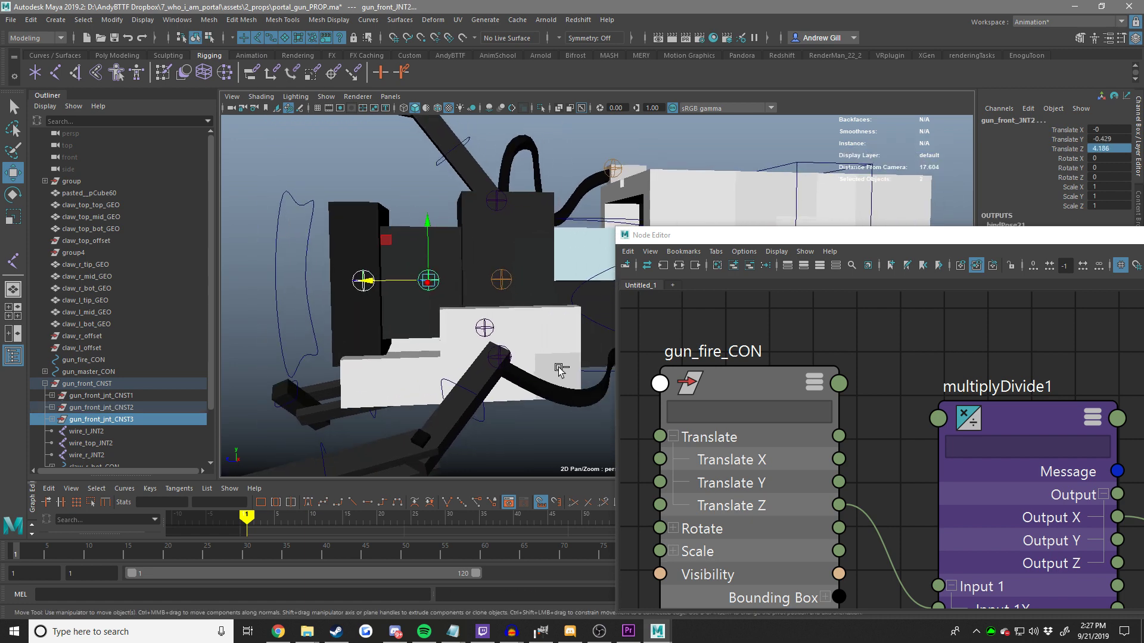
pyautogui.hotkey('ctrl', 'z')
# Add gun_front_jnt_CNST2 and gun_front_jnt_CNST3 to the node graph with their attributes expanded.
pyautogui.scroll(-6, 799, 355)
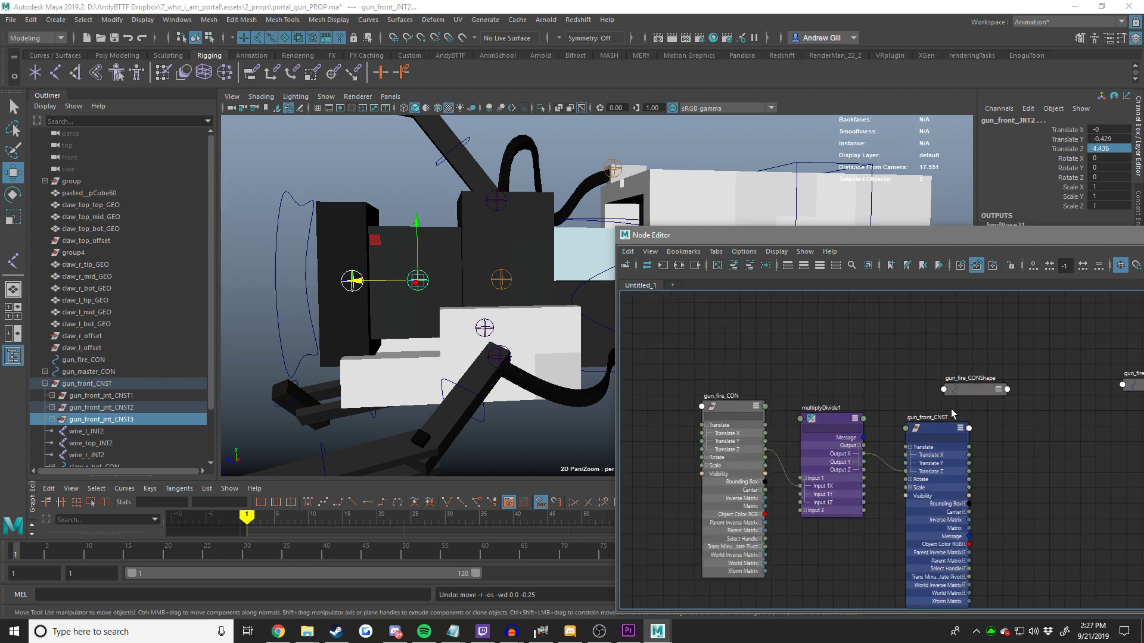
pyautogui.click(142, 411)
pyautogui.keyDown('shift'); pyautogui.click(141, 419); pyautogui.keyUp('shift')
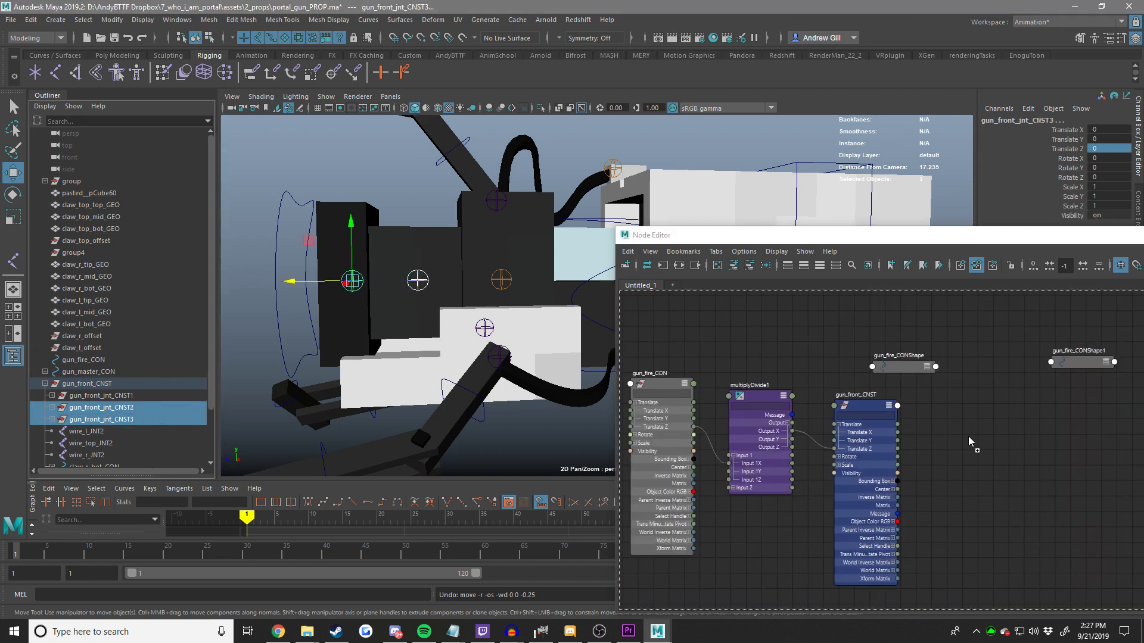
pyautogui.moveTo(969, 438); pyautogui.dragTo(970, 440, button='middle')
pyautogui.press('3')
pyautogui.moveTo(1006, 373)
pyautogui.mouseDown()
pyautogui.moveTo(711, 467)
pyautogui.moveTo(987, 381)
pyautogui.moveTo(997, 359)
pyautogui.mouseUp()
pyautogui.click(923, 372)
# Connect the multiplyDivide node's Output Y to gun_front_jnt_CNST2's Translate Z and its Output Z to gun_front_jnt_CNST3's Translate Z.
pyautogui.scroll(3, 852, 373)
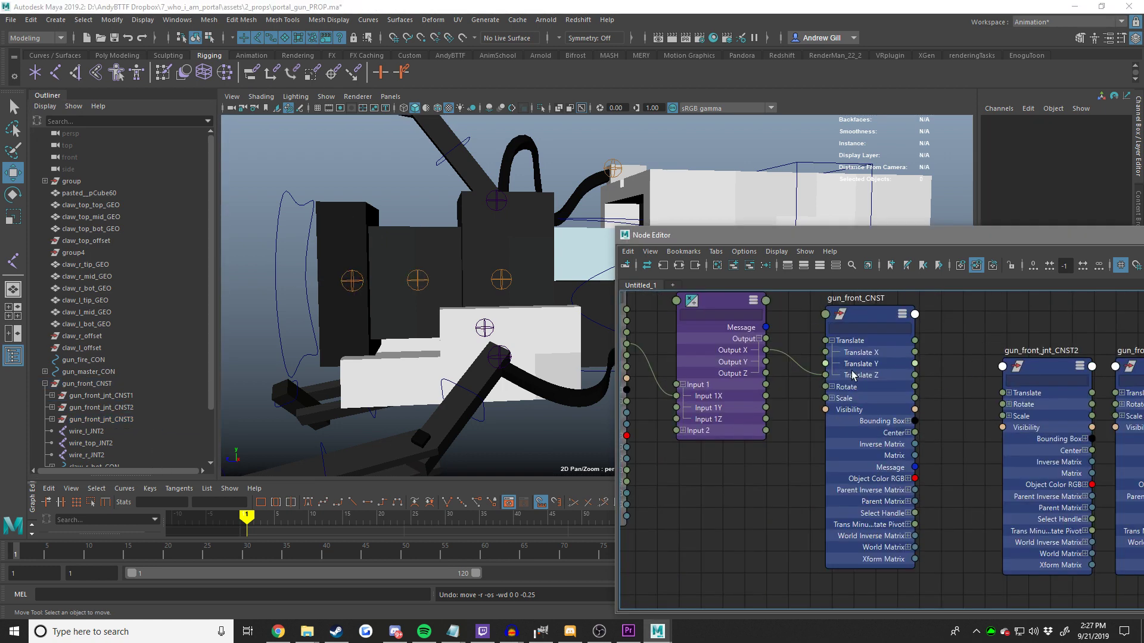
pyautogui.click(1009, 393)
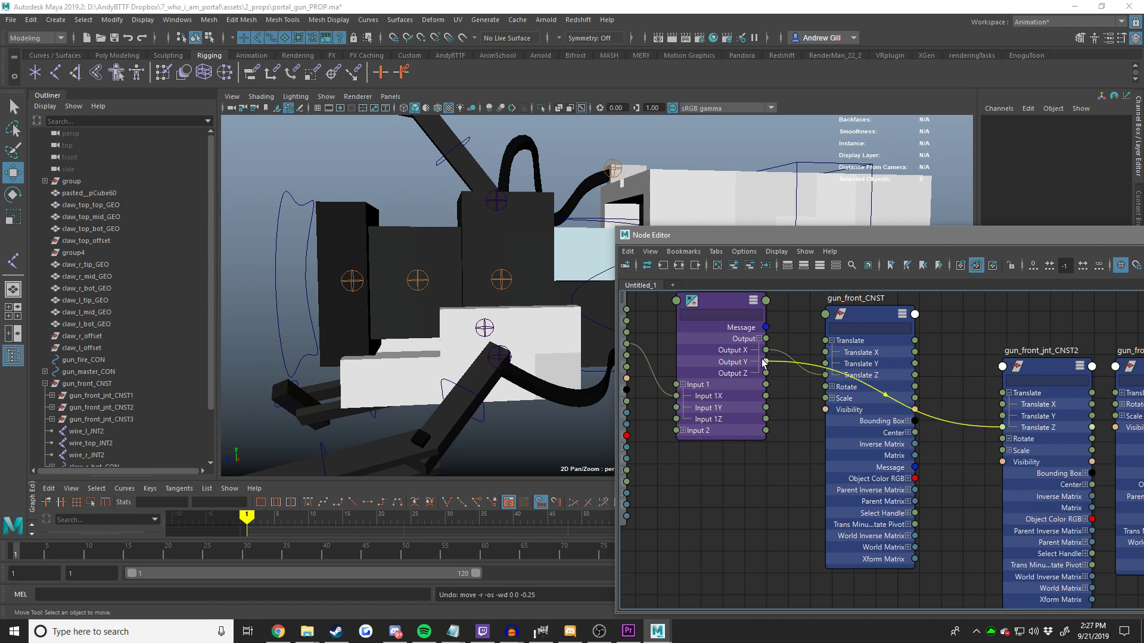
pyautogui.moveTo(764, 360); pyautogui.dragTo(765, 361)
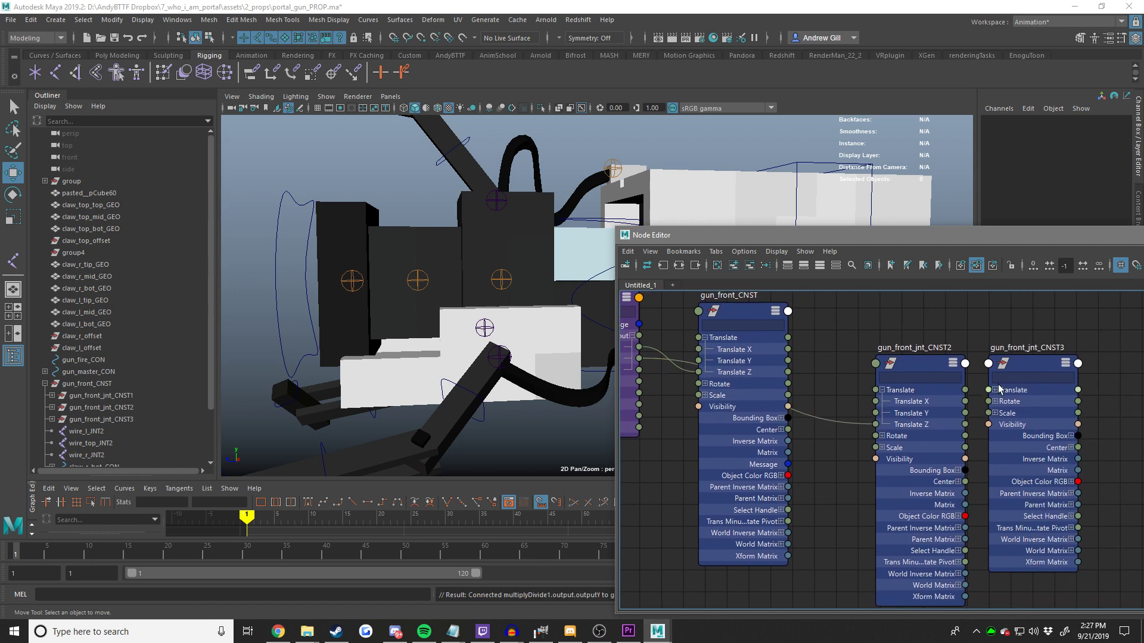
pyautogui.click(996, 390)
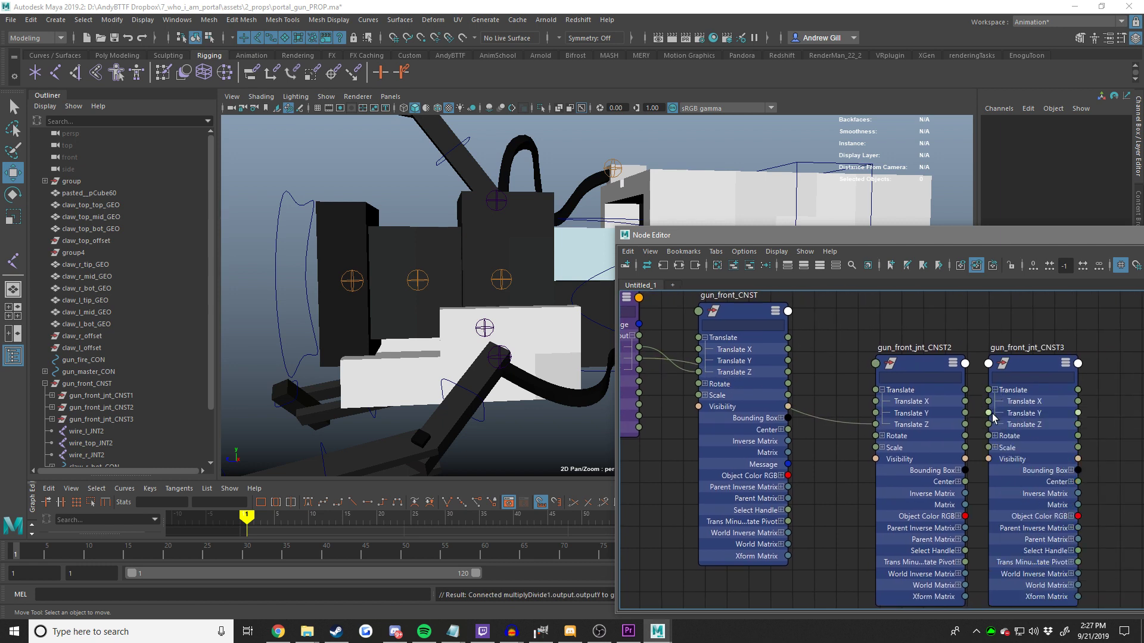
pyautogui.click(637, 307)
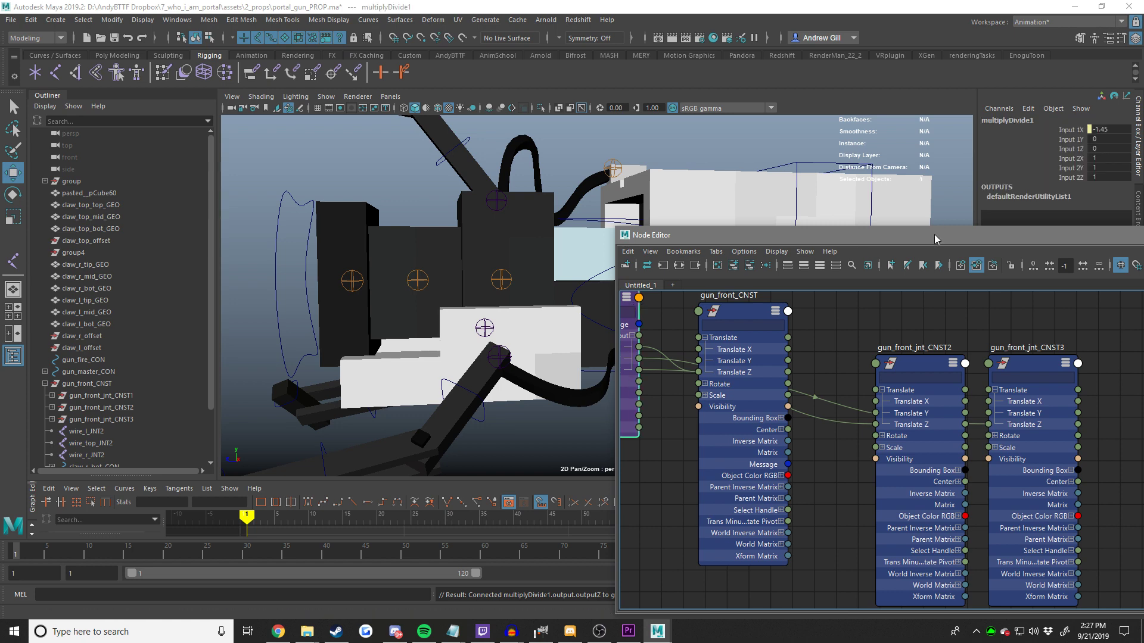
# Move the Node Editor clear of the gun, show the Attribute Editor and test-slide gun_fire_CON in Z.
pyautogui.moveTo(656, 234); pyautogui.dragTo(559, 373)
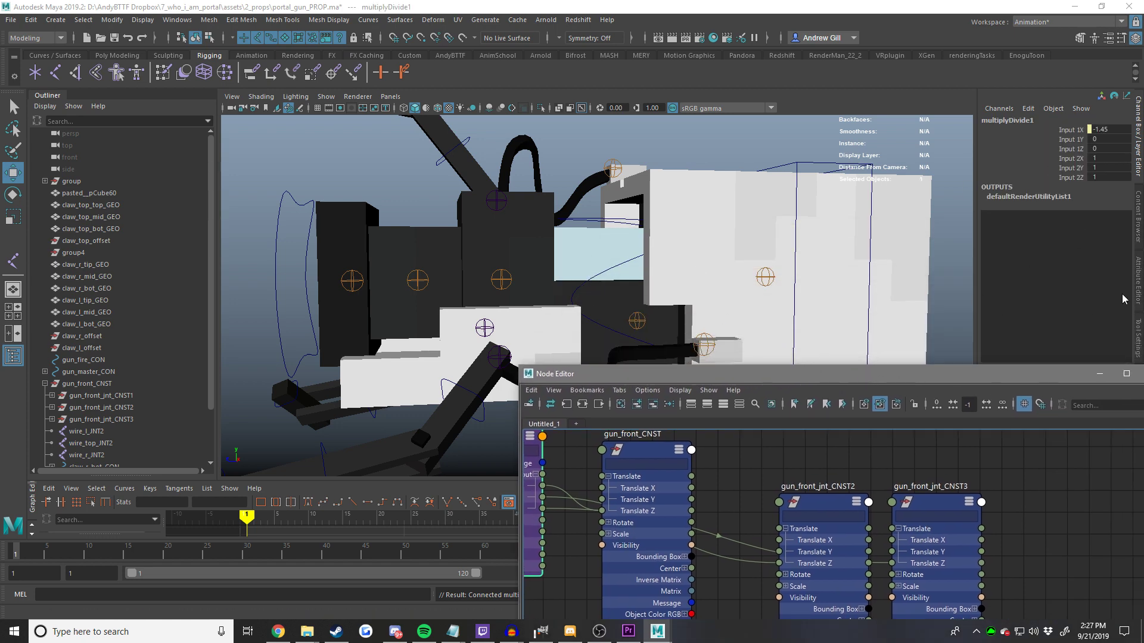
pyautogui.click(1137, 306)
pyautogui.keyDown('alt'); pyautogui.moveTo(683, 254); pyautogui.dragTo(540, 221); pyautogui.keyUp('alt')
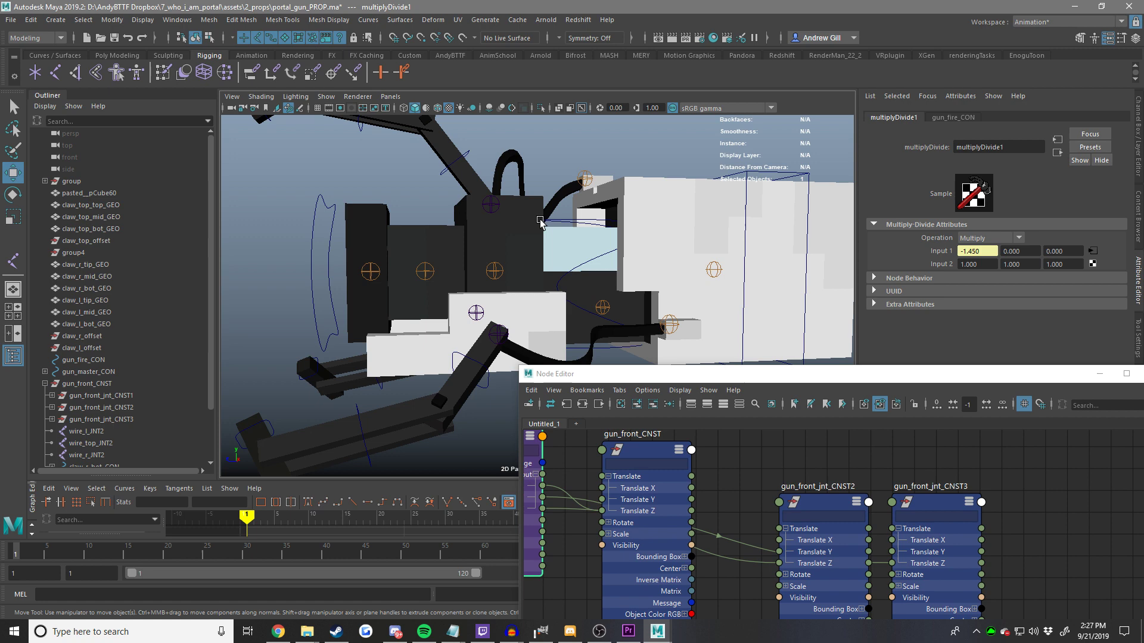
pyautogui.click(327, 217)
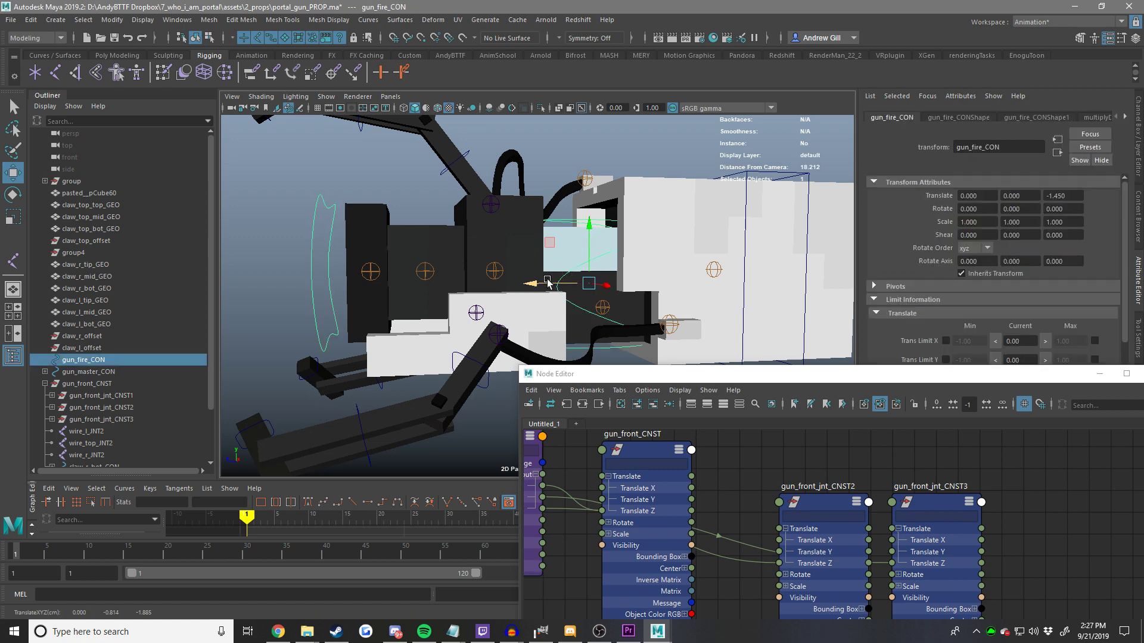
pyautogui.moveTo(547, 280); pyautogui.dragTo(623, 304)
pyautogui.keyDown('alt'); pyautogui.moveTo(713, 461); pyautogui.dragTo(858, 467, button='middle'); pyautogui.keyUp('alt')
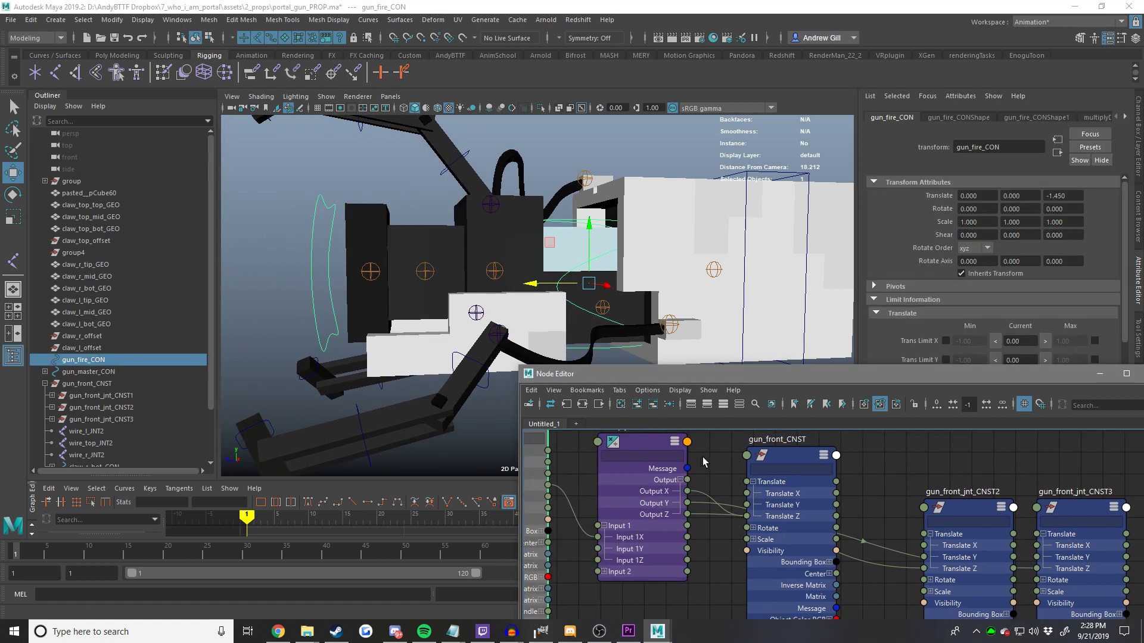
# Connect gun_fire_CON's Translate Z to the multiplyDivide node's Input 1Y and Input 1Z, and slide the control forward to Z 0.5.
pyautogui.click(632, 446)
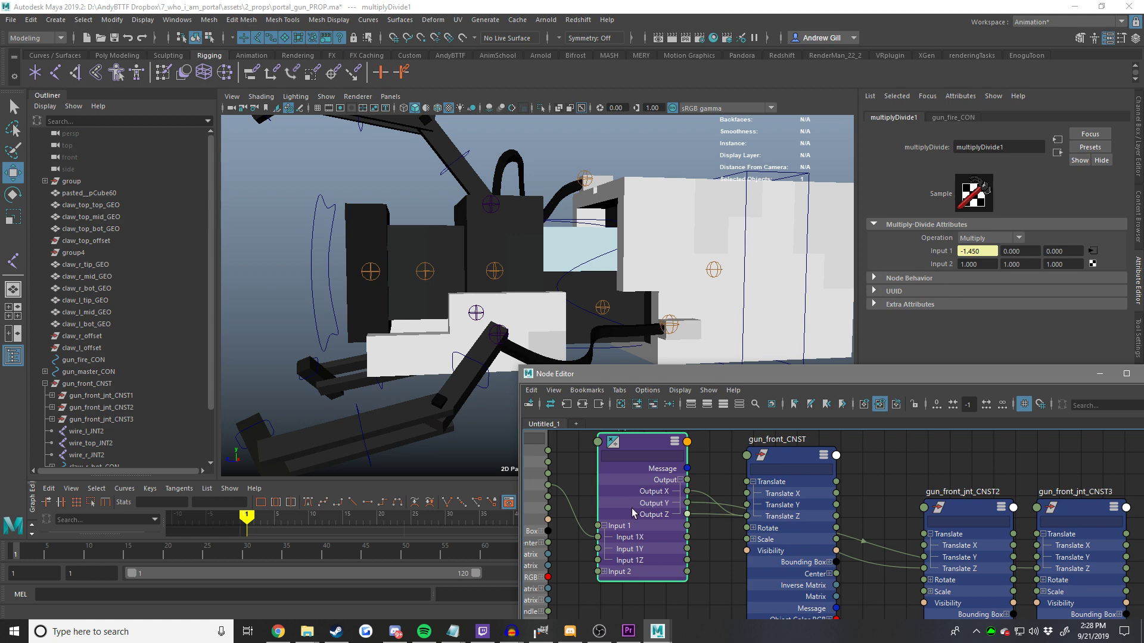
pyautogui.keyDown('alt'); pyautogui.moveTo(549, 499); pyautogui.dragTo(635, 502, button='middle'); pyautogui.keyUp('alt')
pyautogui.click(627, 487)
pyautogui.hotkey('ctrl', 'z')
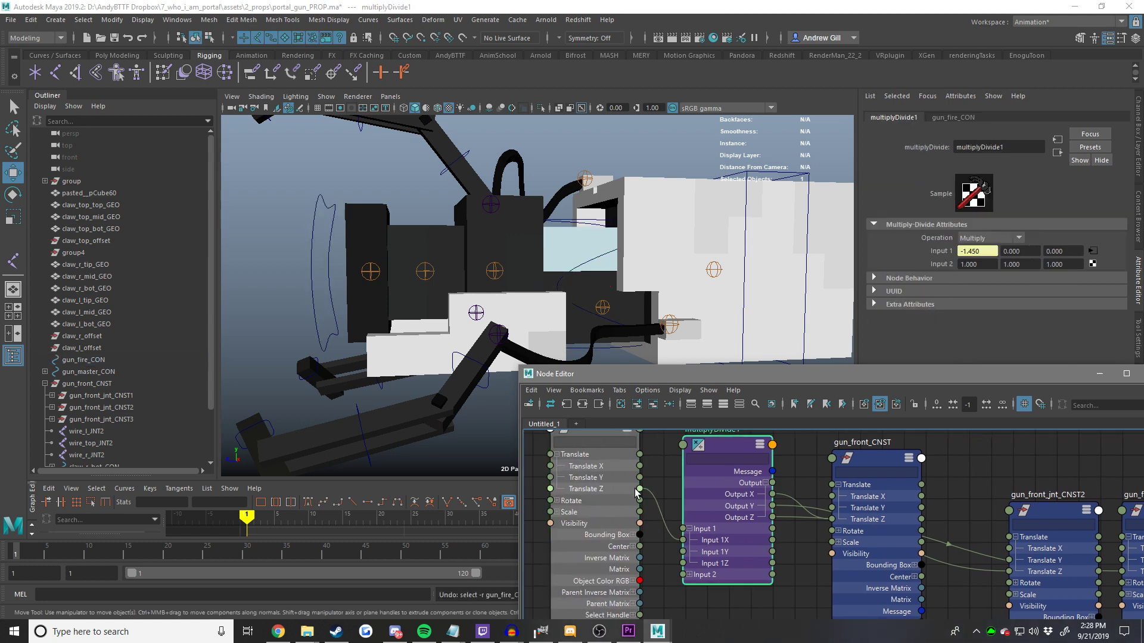
pyautogui.moveTo(685, 562); pyautogui.dragTo(686, 565)
pyautogui.moveTo(640, 490); pyautogui.dragTo(640, 490)
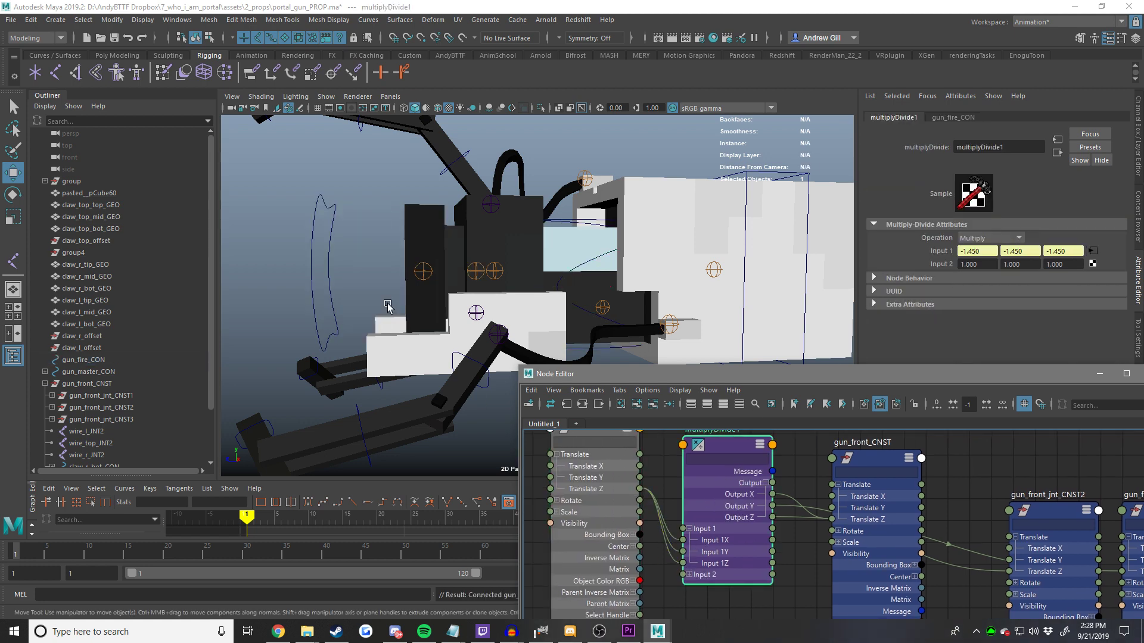
pyautogui.moveTo(280, 244); pyautogui.dragTo(351, 268)
pyautogui.moveTo(527, 285); pyautogui.dragTo(410, 311)
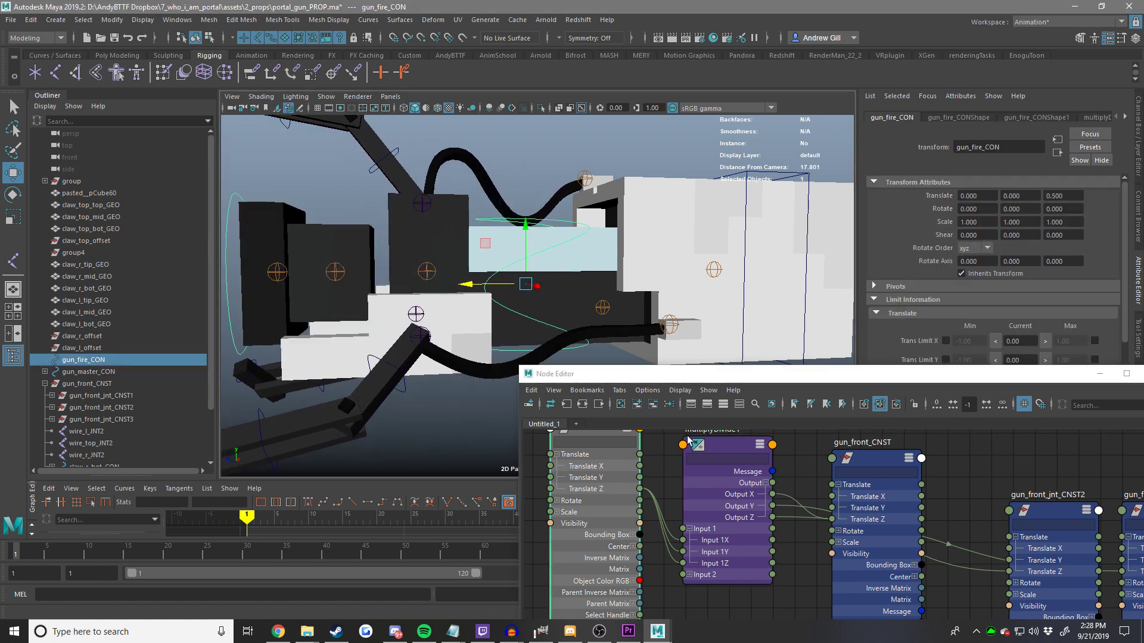
# Set the multiplyDivide node's Input 2Y and Input 2Z to 0.5, and try 0 for Input 2Y.
pyautogui.click(705, 480)
pyautogui.moveTo(991, 265); pyautogui.dragTo(954, 265)
pyautogui.keyDown('alt'); pyautogui.moveTo(562, 235); pyautogui.dragTo(610, 235, button='middle'); pyautogui.keyUp('alt')
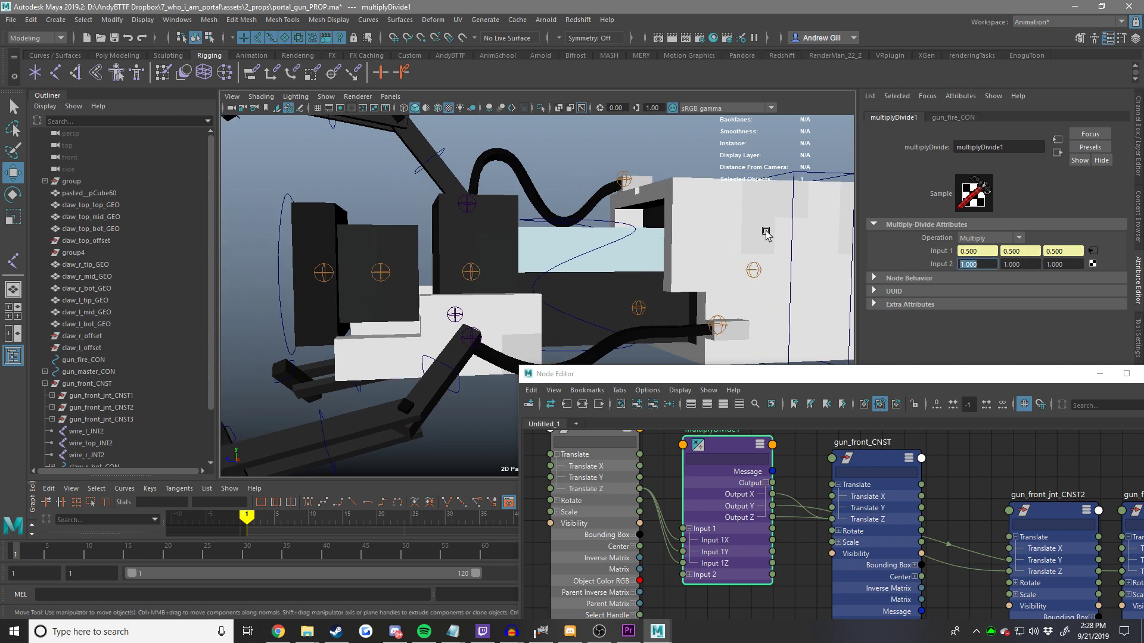
pyautogui.write('.5')
pyautogui.press('Tab')
pyautogui.write('.5')
pyautogui.press('Return')
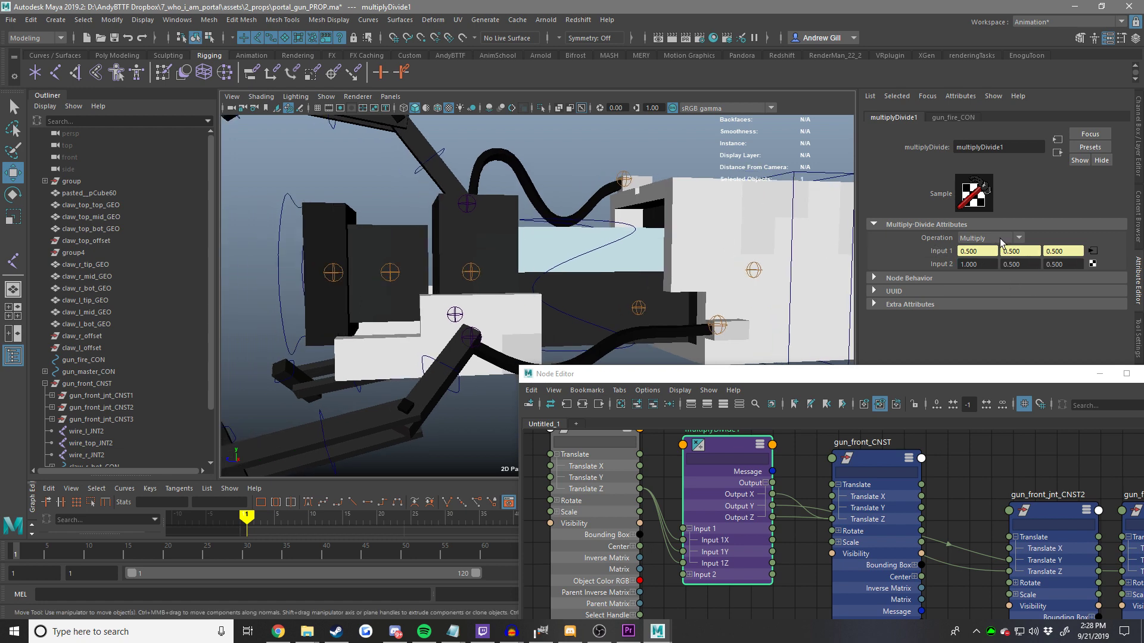
pyautogui.press('Return')
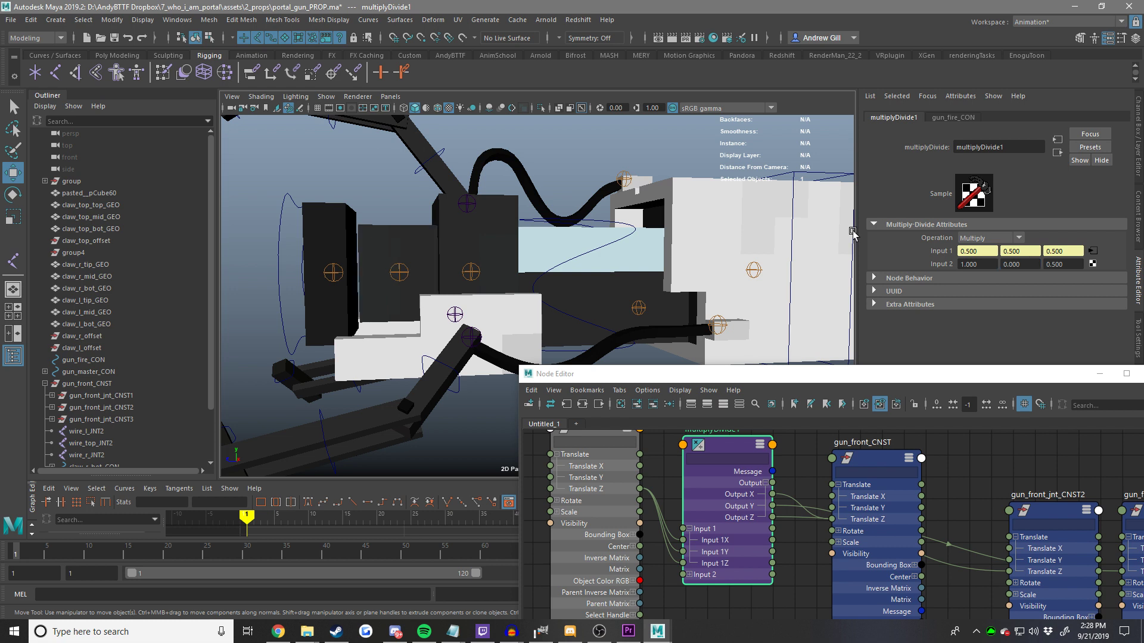
# Try 1 for the multiplyDivide node's Input 2Z and 0.5 for Input 2Y, and slide gun_fire_CON back to Z -0.2.
pyautogui.write('1')
pyautogui.press('Return')
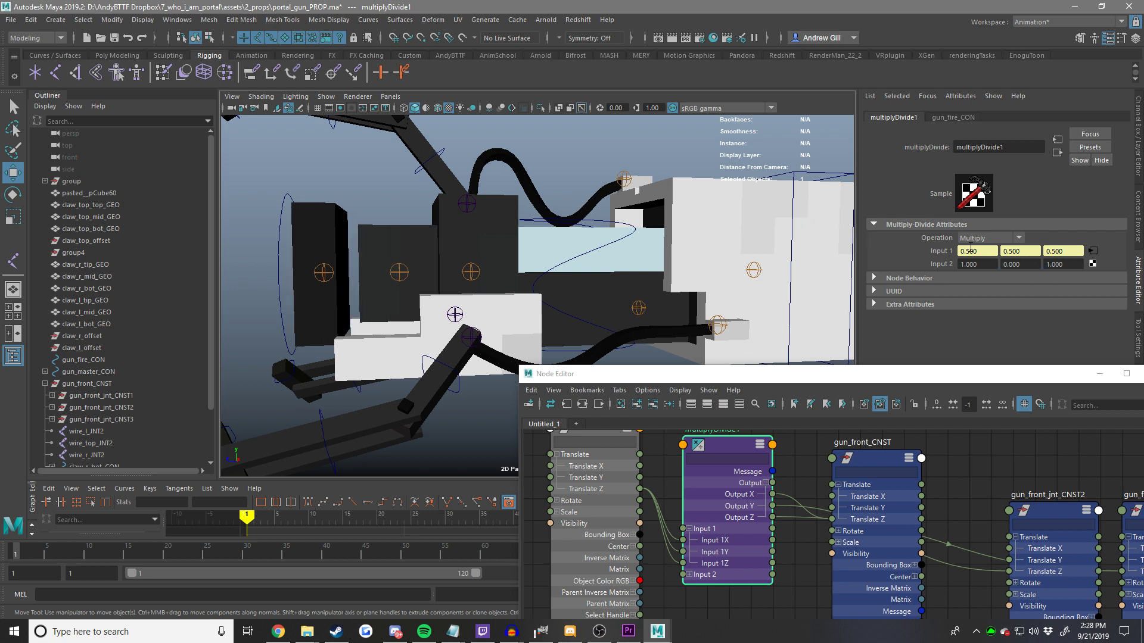
pyautogui.write('.5')
pyautogui.press('Return')
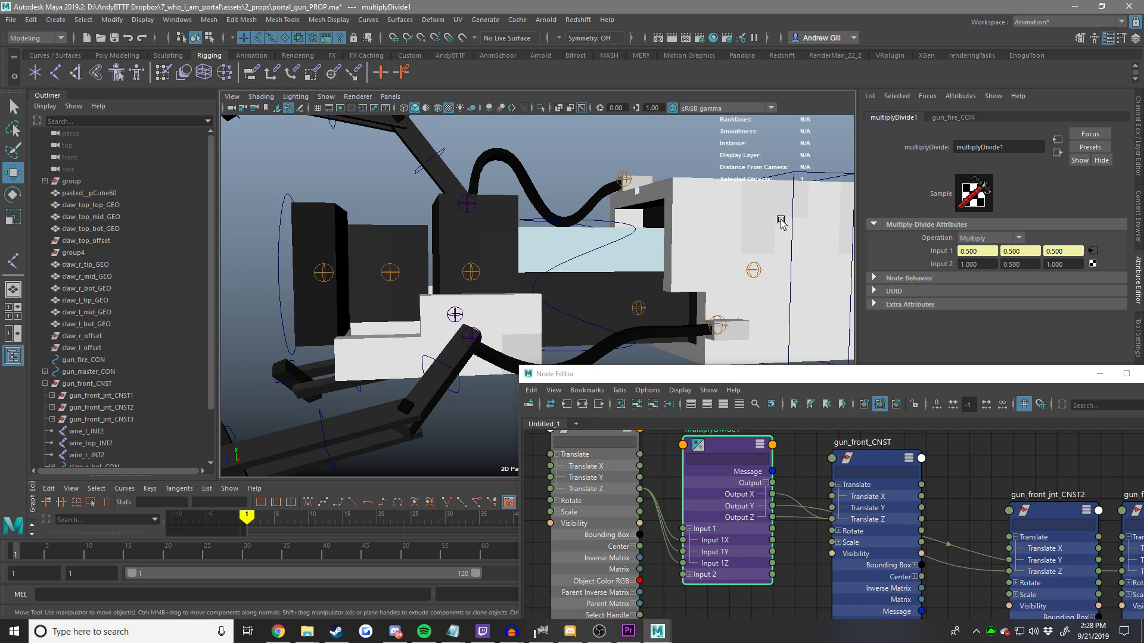
pyautogui.keyDown('alt'); pyautogui.moveTo(320, 247); pyautogui.dragTo(417, 260); pyautogui.keyUp('alt')
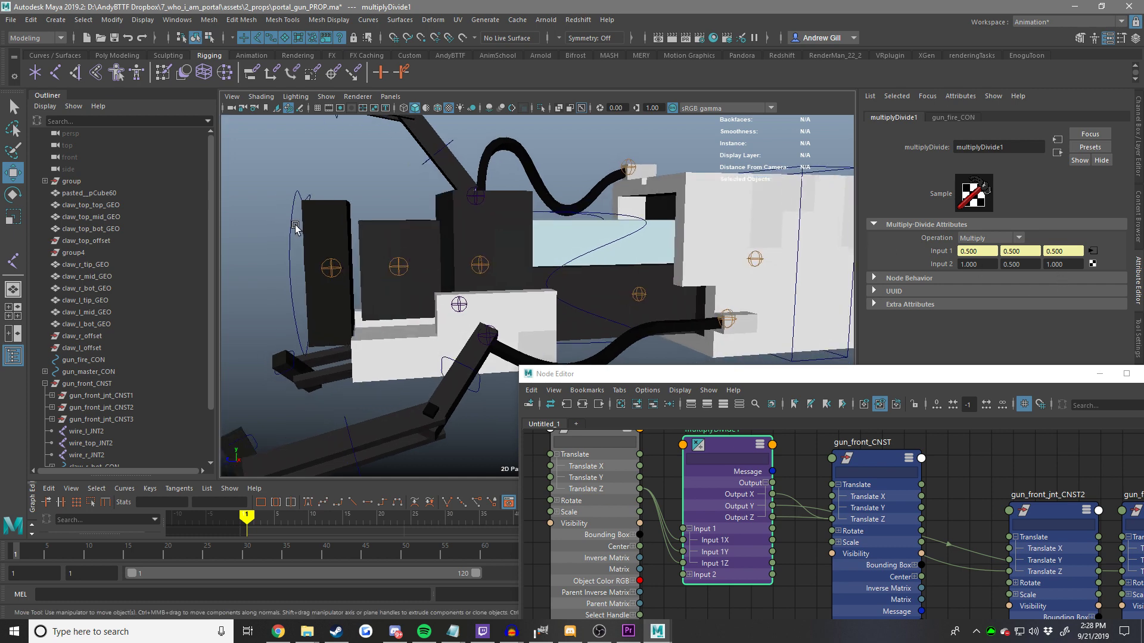
pyautogui.click(294, 224)
pyautogui.moveTo(346, 303); pyautogui.dragTo(469, 359, button='middle')
# Set the multiplyDivide node's Input 2Y to 0.25 and Input 2Z to 0.5, and test-slide gun_fire_CON in Z.
pyautogui.click(724, 459)
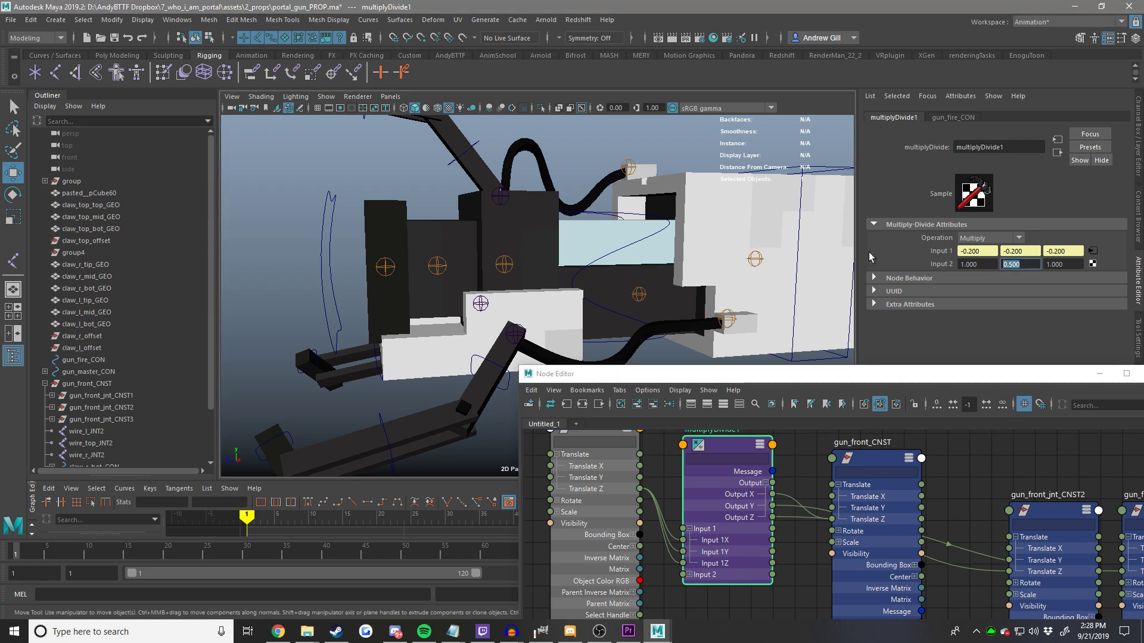
pyautogui.write('.25')
pyautogui.press('Tab')
pyautogui.write('.5')
pyautogui.press('Return')
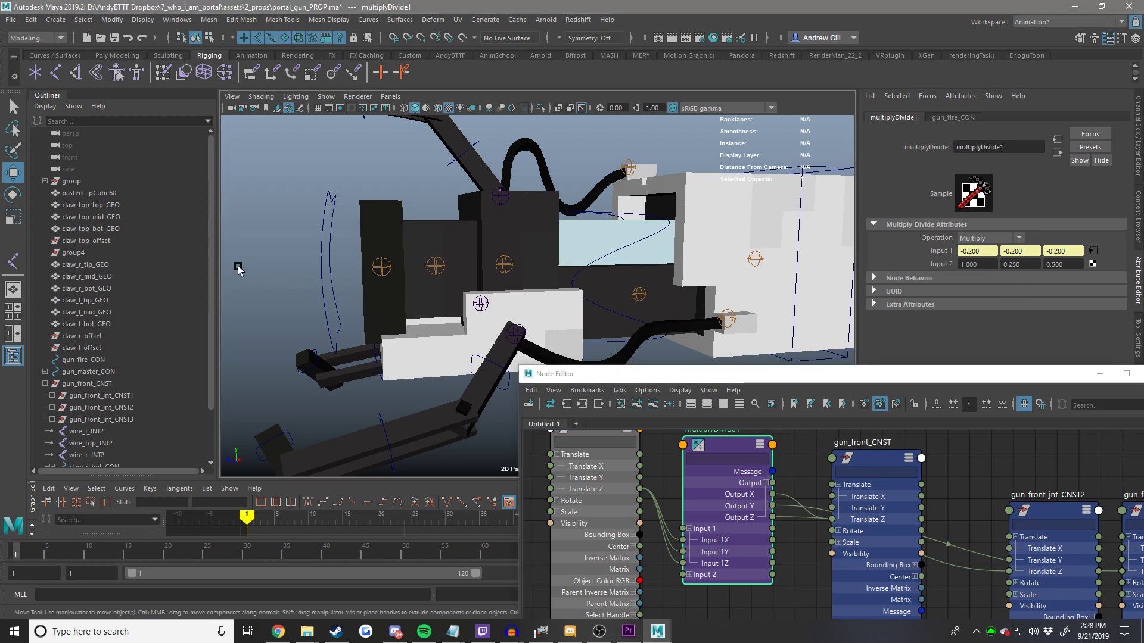
pyautogui.click(327, 234)
pyautogui.moveTo(515, 290); pyautogui.dragTo(495, 301, button='middle')
# Set gun_front_JNT2's Scale Z to 1.25 and stretch it further to 1.36.
pyautogui.scroll(-3, 495, 298)
pyautogui.keyDown('alt'); pyautogui.moveTo(497, 289); pyautogui.dragTo(521, 316); pyautogui.keyUp('alt')
pyautogui.click(518, 273)
pyautogui.scroll(5, 517, 273)
pyautogui.press('r')
pyautogui.moveTo(451, 256); pyautogui.dragTo(446, 256)
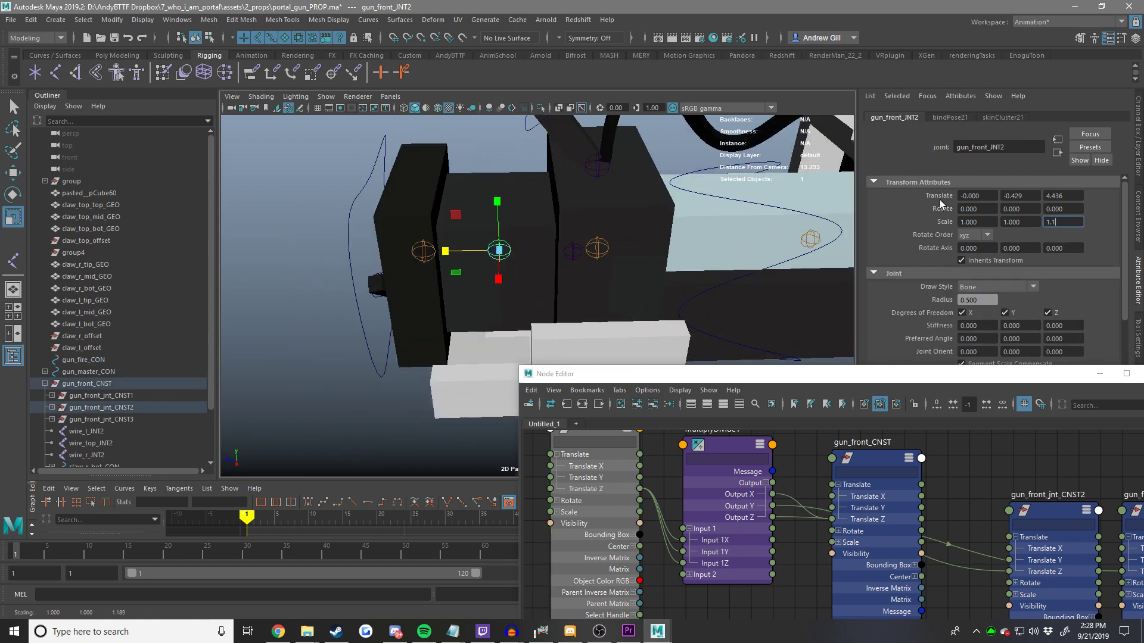
pyautogui.click(1063, 222)
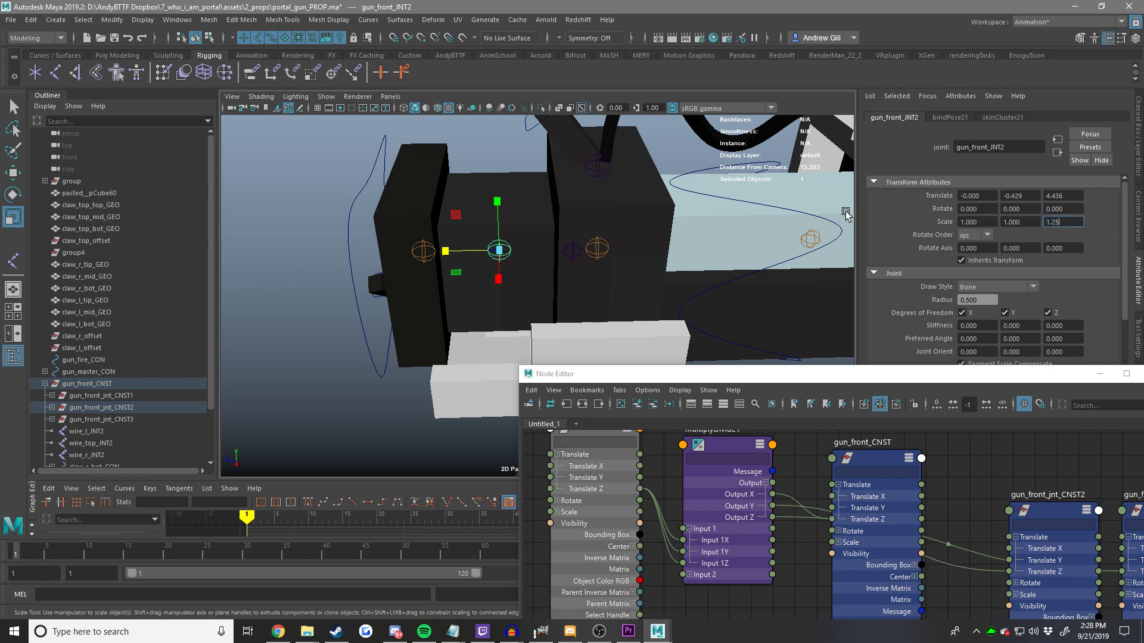
pyautogui.press('Return')
pyautogui.press('e')
pyautogui.press('w')
pyautogui.press('r')
pyautogui.moveTo(445, 248); pyautogui.dragTo(445, 247)
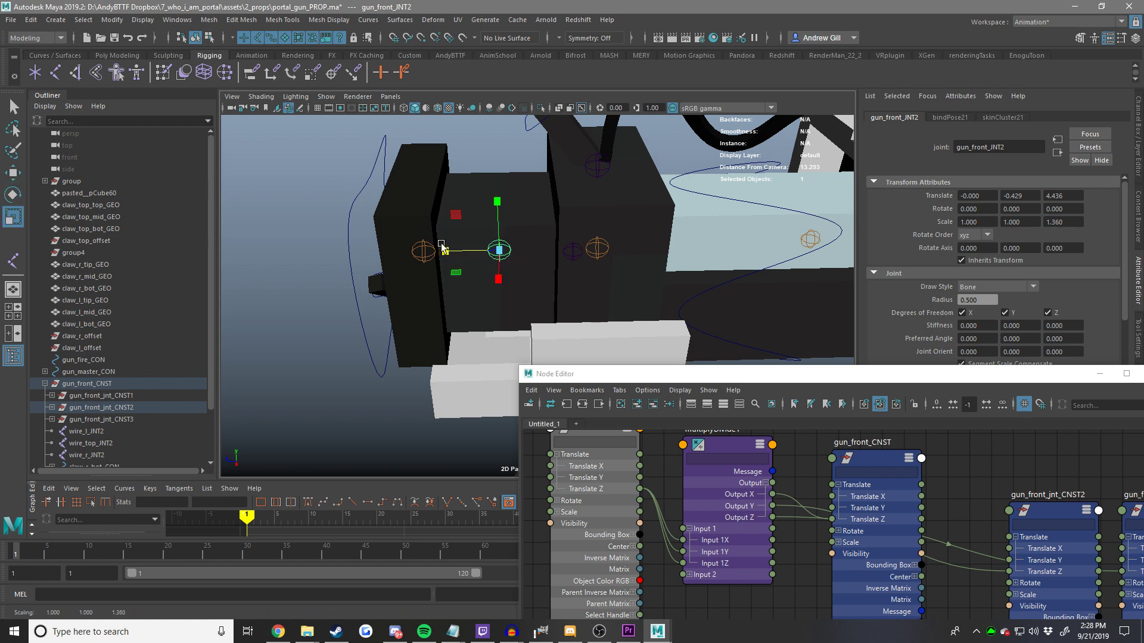
# Slide gun_fire_CON in Z as a test, undo the move and close the Node Editor.
pyautogui.click(357, 192)
pyautogui.press('w')
pyautogui.keyDown('alt'); pyautogui.moveTo(364, 200); pyautogui.dragTo(350, 272); pyautogui.keyUp('alt')
pyautogui.scroll(-4, 535, 255)
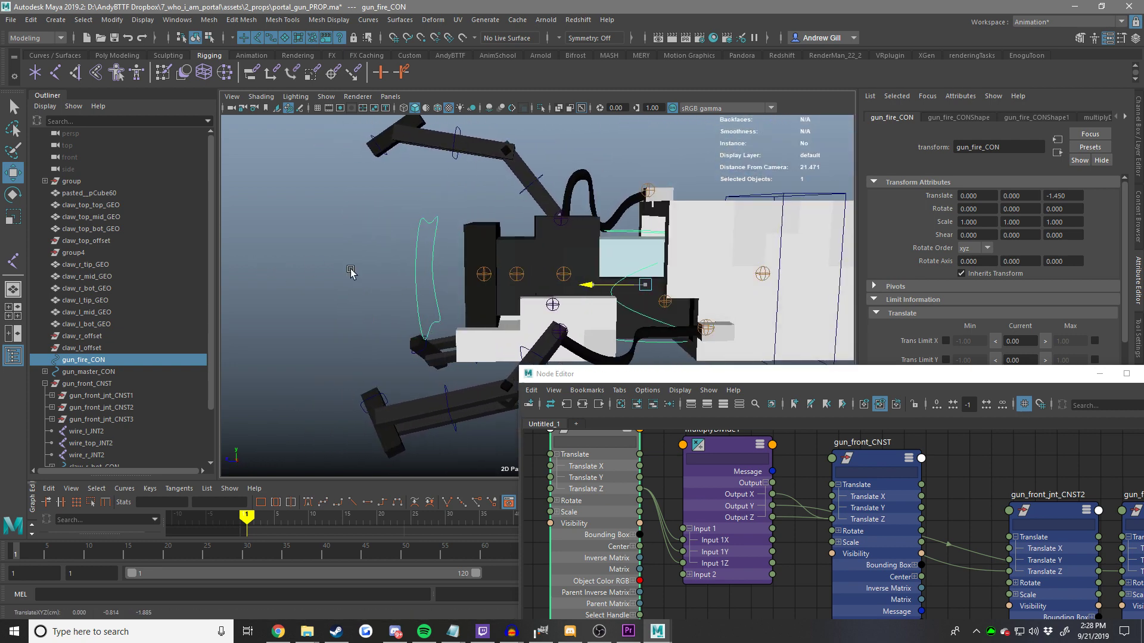
pyautogui.moveTo(350, 272)
pyautogui.mouseDown(button='middle')
pyautogui.moveTo(282, 270)
pyautogui.moveTo(334, 271)
pyautogui.mouseUp(button='middle')
pyautogui.hotkey('ctrl', 'z')
pyautogui.click(1141, 372)
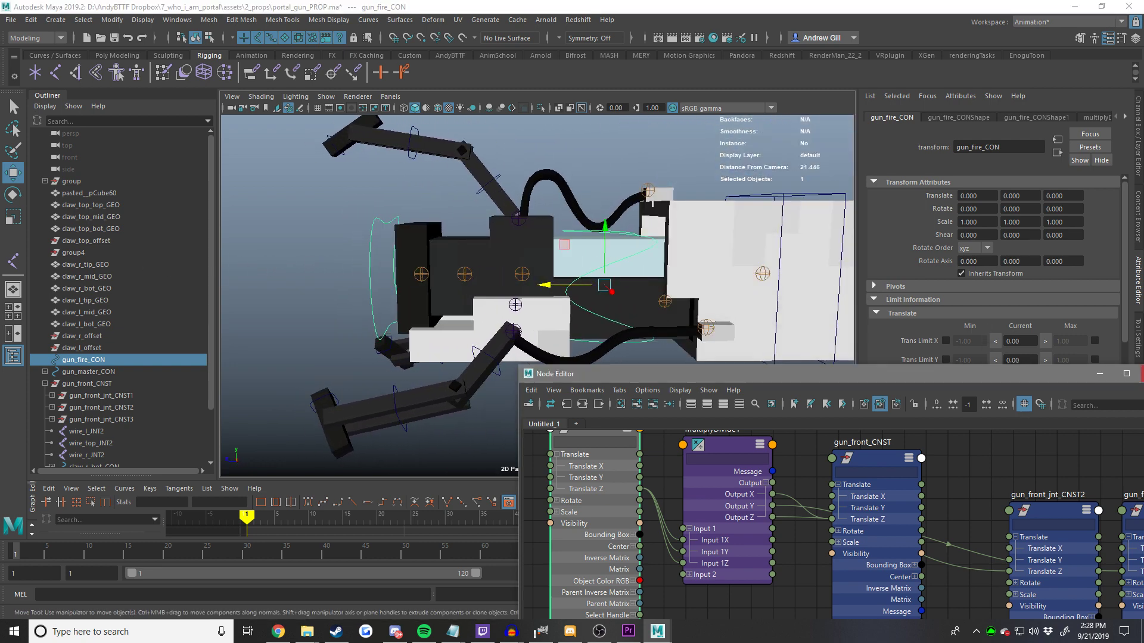
# Slide gun_fire_CON back and forth in Z from several angles and return its Translate Z to 0.
pyautogui.keyDown('alt'); pyautogui.moveTo(715, 280); pyautogui.dragTo(618, 280, button='right'); pyautogui.keyUp('alt')
pyautogui.keyDown('alt'); pyautogui.moveTo(618, 281); pyautogui.dragTo(646, 286); pyautogui.keyUp('alt')
pyautogui.moveTo(646, 286); pyautogui.dragTo(512, 292, button='middle')
pyautogui.keyDown('alt'); pyautogui.moveTo(512, 292); pyautogui.dragTo(631, 316, button='right'); pyautogui.keyUp('alt')
pyautogui.moveTo(632, 316); pyautogui.dragTo(596, 331, button='middle')
pyautogui.keyDown('alt'); pyautogui.moveTo(596, 331); pyautogui.dragTo(572, 321, button='right'); pyautogui.keyUp('alt')
pyautogui.keyDown('alt'); pyautogui.moveTo(571, 322); pyautogui.dragTo(560, 319); pyautogui.keyUp('alt')
pyautogui.moveTo(559, 320); pyautogui.dragTo(523, 312, button='middle')
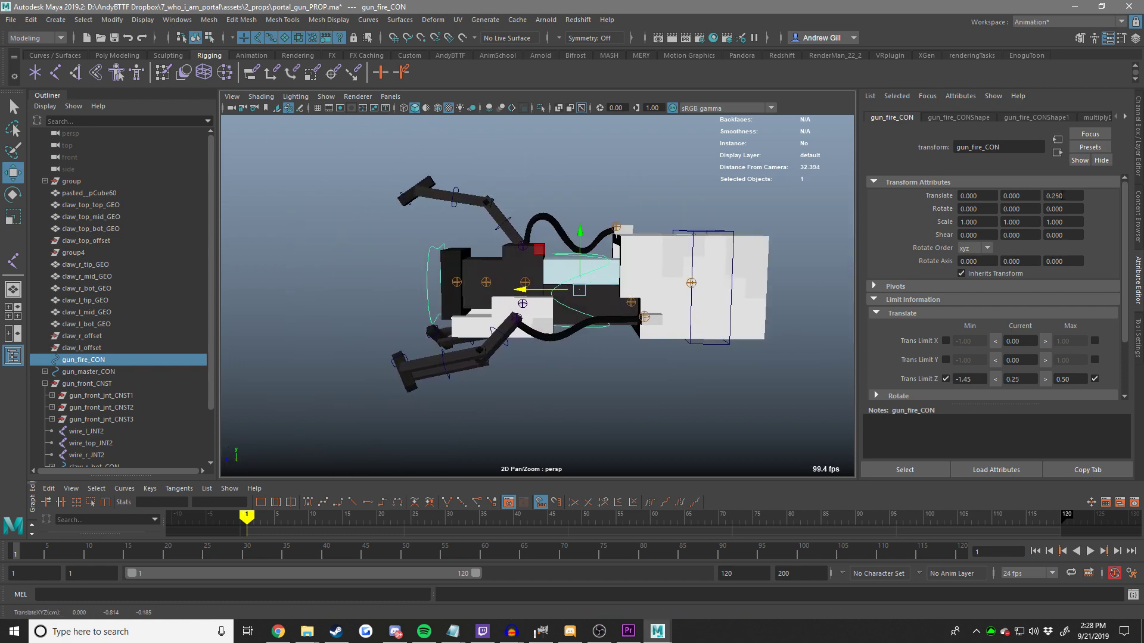
pyautogui.press('Return')
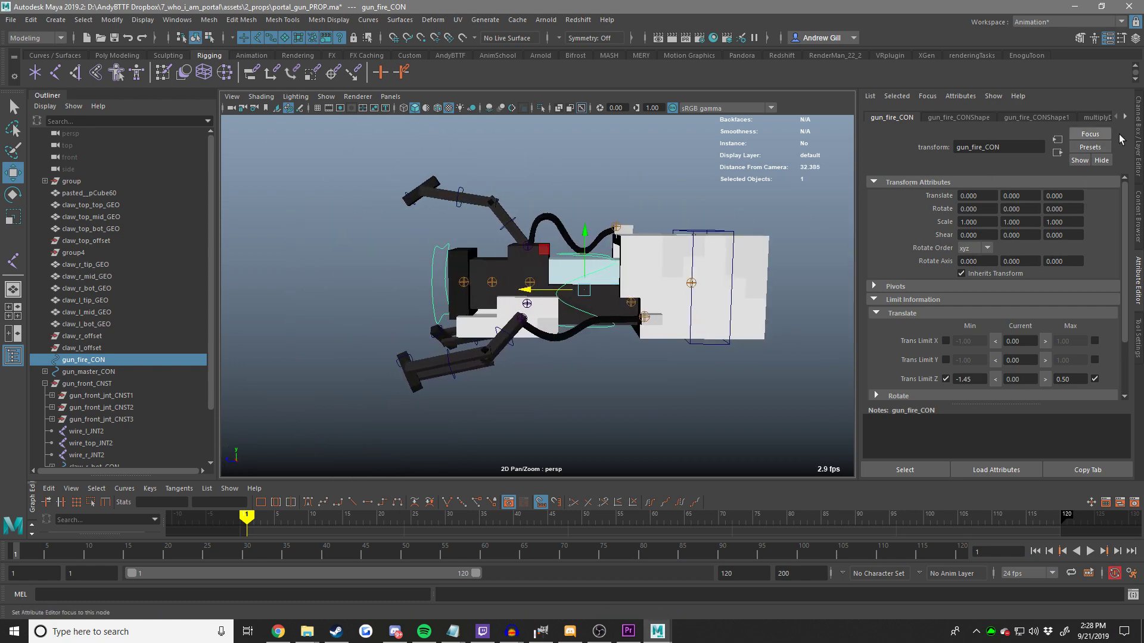
# Show the Channel Box, slide gun_fire_CON forward to Z 0.5 and undo the move.
pyautogui.click(1137, 139)
pyautogui.keyDown('alt'); pyautogui.moveTo(741, 253); pyautogui.dragTo(667, 285); pyautogui.keyUp('alt')
pyautogui.moveTo(667, 286); pyautogui.dragTo(527, 342, button='middle')
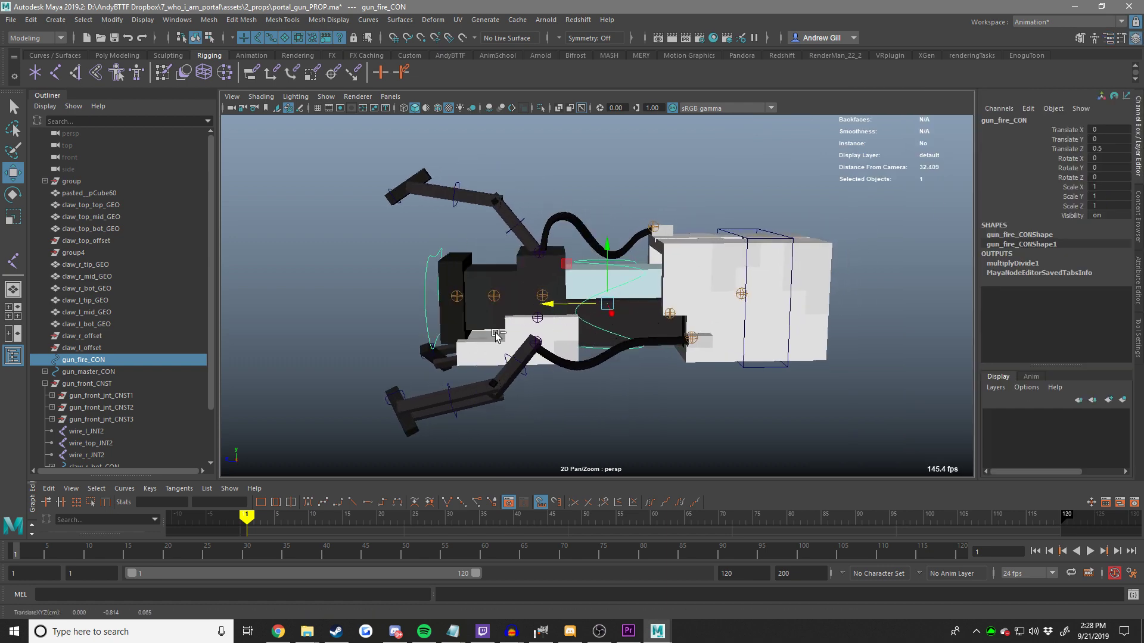
pyautogui.hotkey('ctrl', 'z')
# Select all of the gun's joints in the viewport and hide them.
pyautogui.moveTo(855, 189); pyautogui.dragTo(468, 405)
pyautogui.scroll(-2, 615, 237)
pyautogui.click(691, 194)
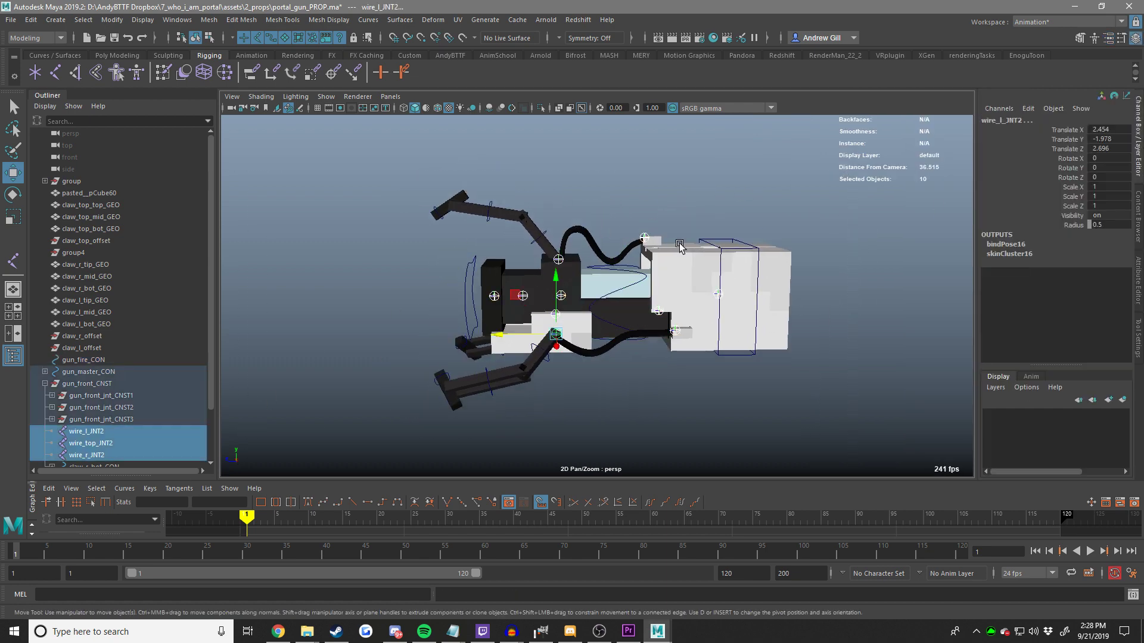
pyautogui.hotkey('ctrl', 'h')
# Select gun_fire_CON, test-slide it in Z with the joints hidden and undo the move.
pyautogui.scroll(3, 703, 245)
pyautogui.keyDown('alt'); pyautogui.moveTo(587, 293); pyautogui.dragTo(637, 319); pyautogui.keyUp('alt')
pyautogui.click(556, 353)
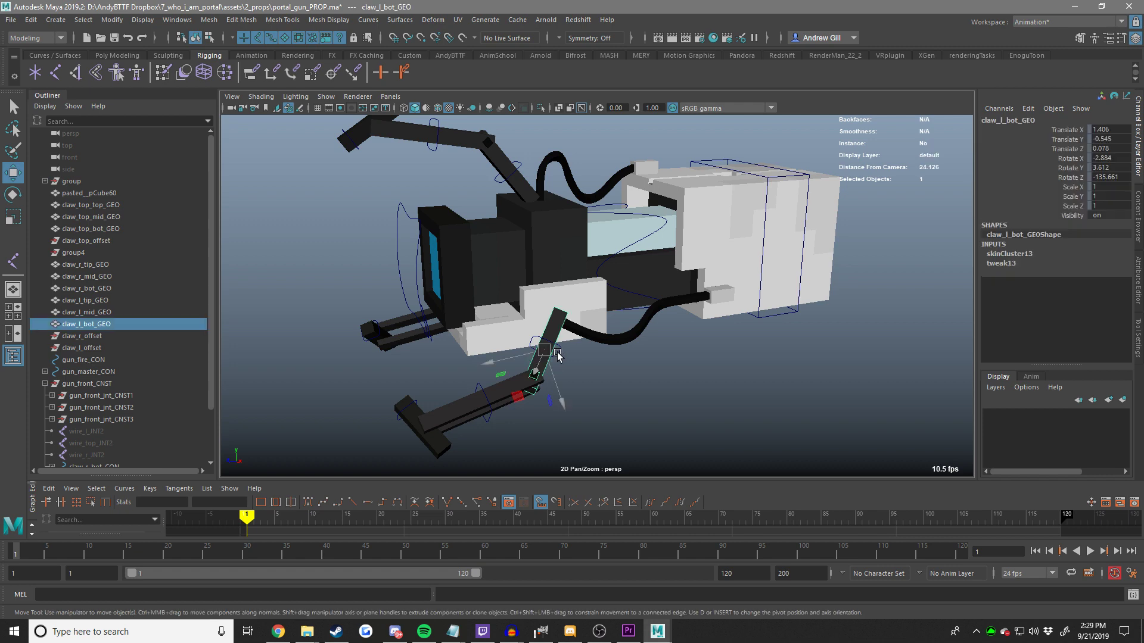
pyautogui.click(557, 355)
pyautogui.click(564, 351)
pyautogui.keyDown('alt'); pyautogui.moveTo(565, 351); pyautogui.dragTo(572, 318); pyautogui.keyUp('alt')
pyautogui.click(528, 319)
pyautogui.scroll(-3, 528, 325)
pyautogui.click(541, 280)
pyautogui.click(543, 283)
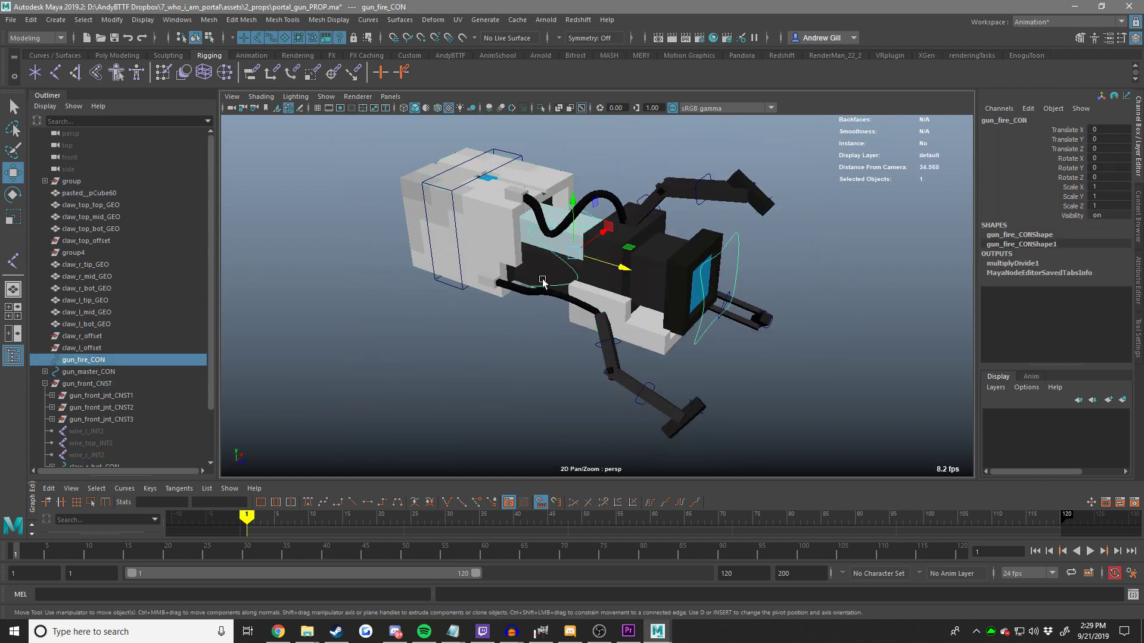
pyautogui.keyDown('alt'); pyautogui.moveTo(543, 283); pyautogui.dragTo(581, 265); pyautogui.keyUp('alt')
pyautogui.moveTo(581, 265); pyautogui.dragTo(459, 289, button='middle')
pyautogui.hotkey('ctrl', 'z')
# Try moving gun_fire_CON and gun_master_CON together in Z, undo it, and test-move gun_master_CON alone to Z -4 and undo.
pyautogui.keyDown('shift'); pyautogui.click(462, 280); pyautogui.keyUp('shift')
pyautogui.moveTo(646, 248); pyautogui.dragTo(563, 237, button='middle')
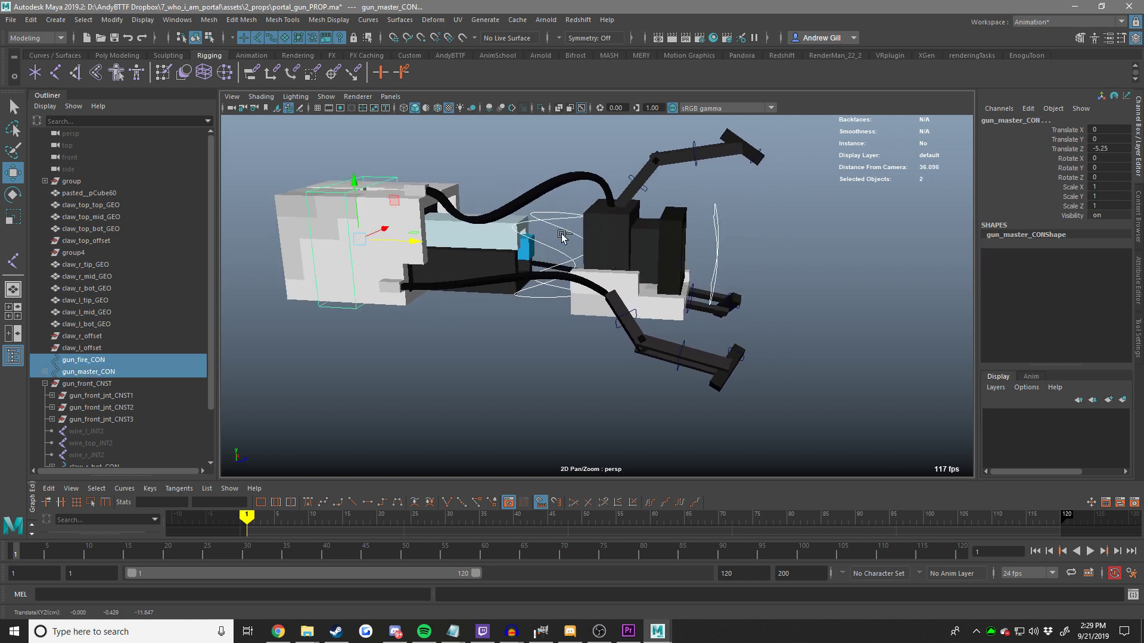
pyautogui.hotkey('ctrl', 'z')
pyautogui.click(485, 176)
pyautogui.moveTo(572, 195); pyautogui.dragTo(490, 206, button='middle')
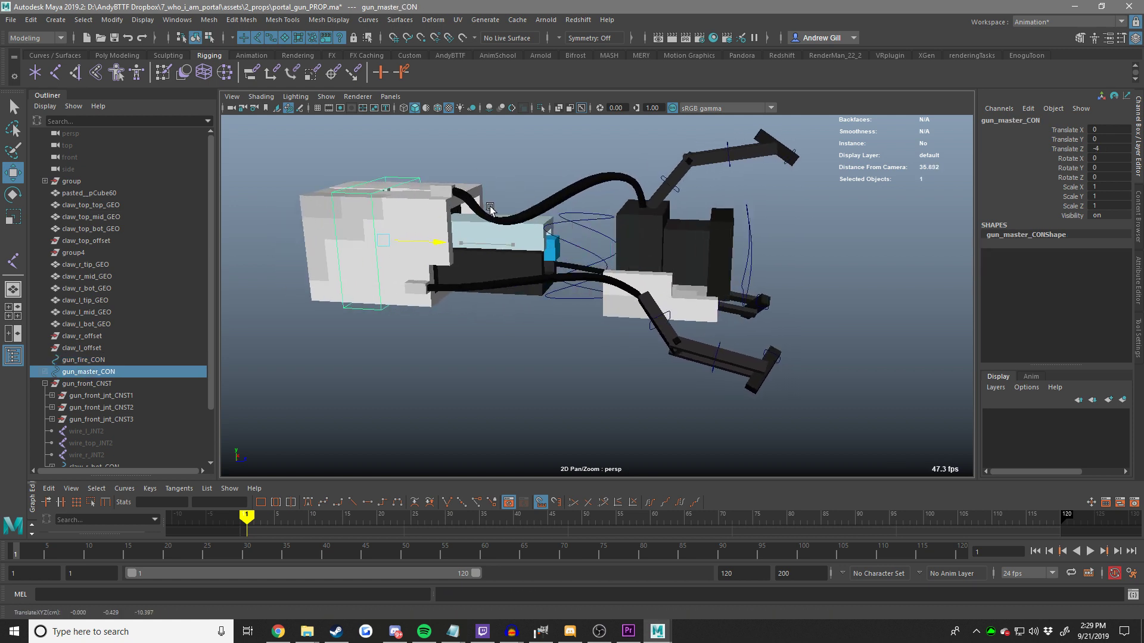
pyautogui.hotkey('ctrl', 'z')
# Parent gun_fire_CON under gun_master_CON.
pyautogui.click(557, 233)
pyautogui.click(553, 233)
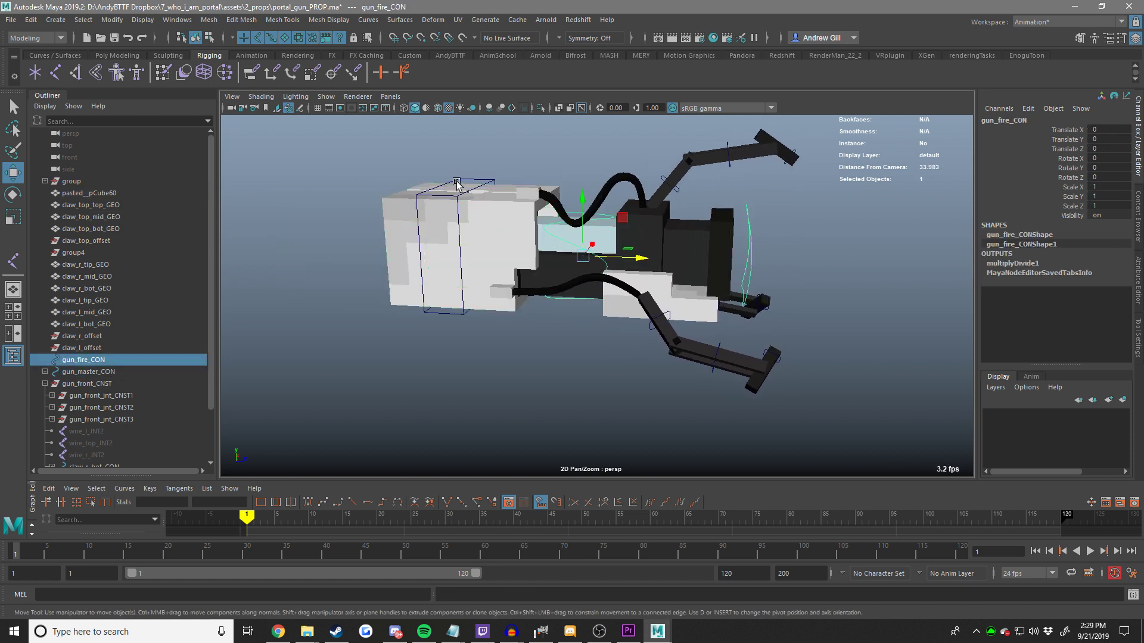
pyautogui.keyDown('shift'); pyautogui.click(490, 181); pyautogui.keyUp('shift')
pyautogui.keyDown('shift'); pyautogui.click(492, 181); pyautogui.keyUp('shift')
pyautogui.keyDown('shift'); pyautogui.click(492, 181); pyautogui.keyUp('shift')
pyautogui.press('p')
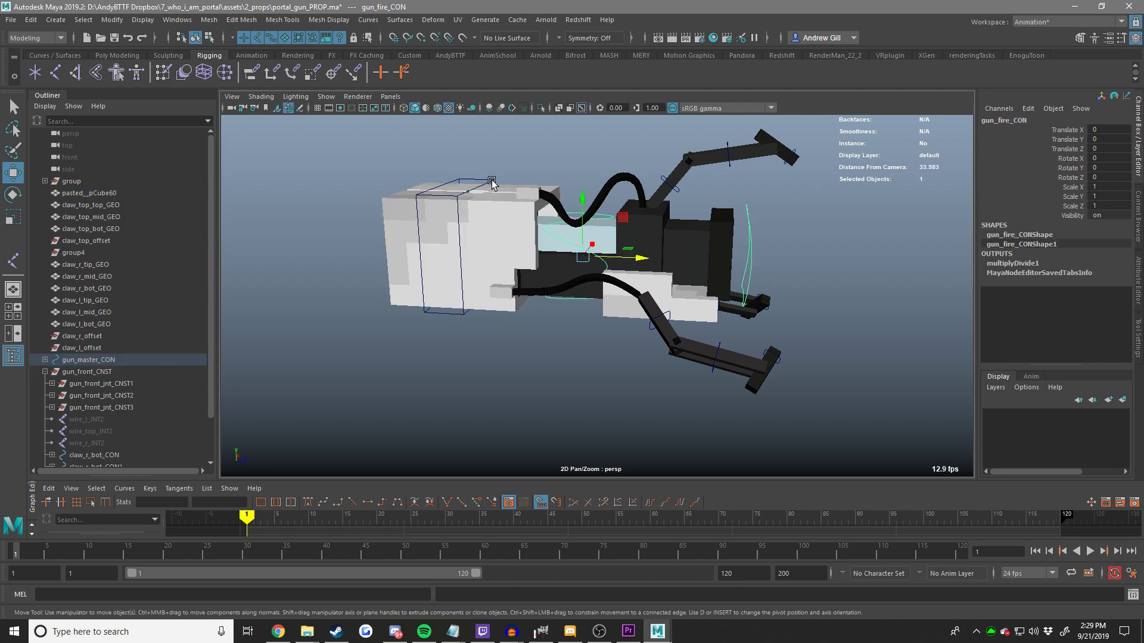
# Test-rotate gun_master_CON and slide gun_fire_CON to Z 0.5, undoing both changes.
pyautogui.click(492, 181)
pyautogui.keyDown('alt'); pyautogui.moveTo(492, 181); pyautogui.dragTo(497, 238); pyautogui.keyUp('alt')
pyautogui.press('e')
pyautogui.moveTo(496, 237)
pyautogui.mouseDown()
pyautogui.moveTo(490, 271)
pyautogui.moveTo(483, 225)
pyautogui.mouseUp()
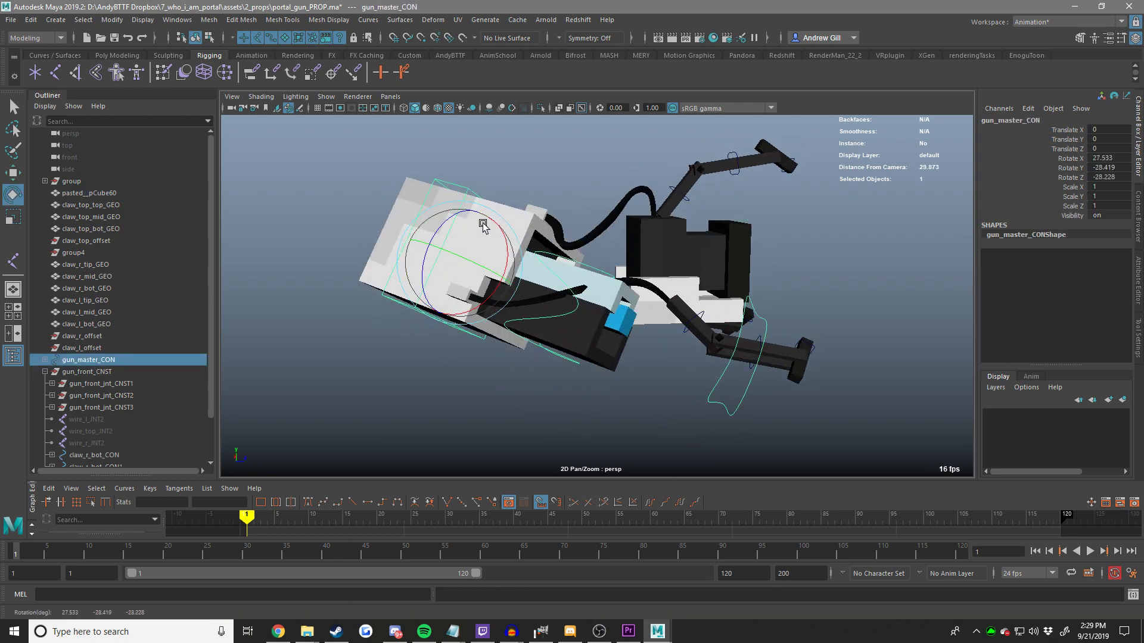
pyautogui.hotkey('ctrl', 'z')
pyautogui.press('w')
pyautogui.hotkey('ctrl', 'z')
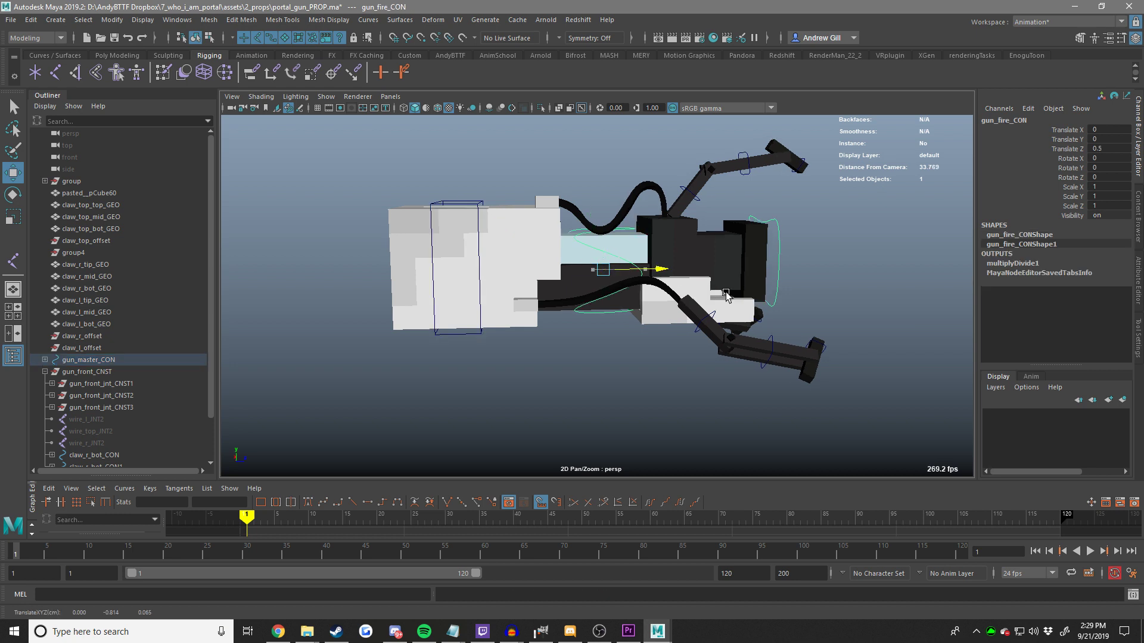
pyautogui.moveTo(634, 292); pyautogui.dragTo(677, 281)
pyautogui.hotkey('ctrl', 'z')
# Collapse gun_front_CNST in the Outliner and parent it under gun_master_CON.
pyautogui.click(474, 203)
pyautogui.click(478, 206)
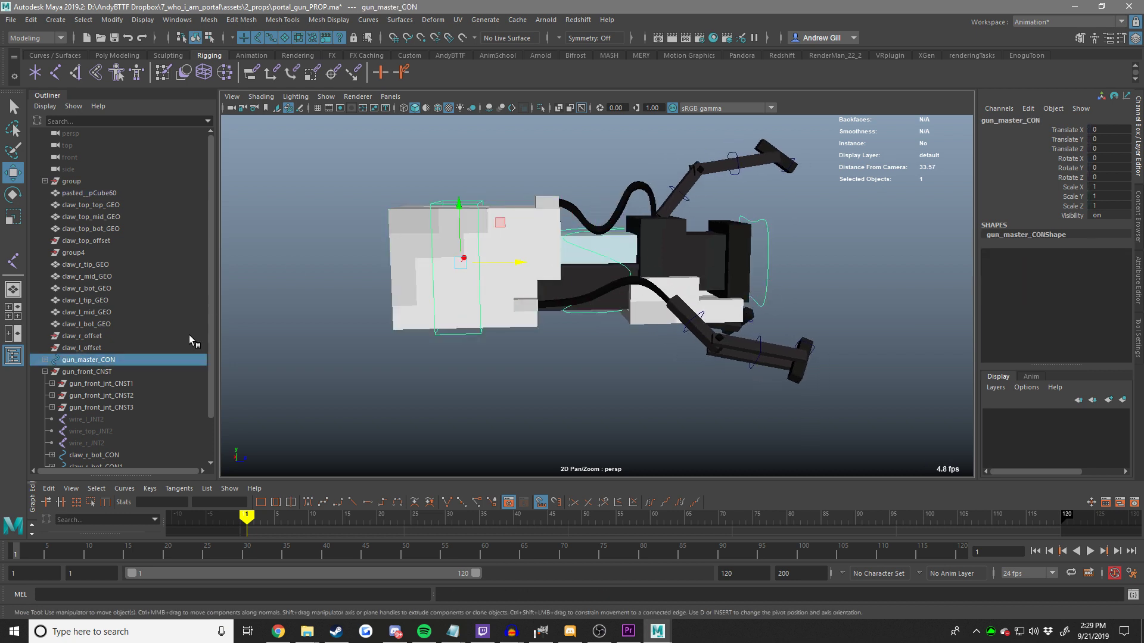
pyautogui.click(45, 372)
pyautogui.click(82, 371)
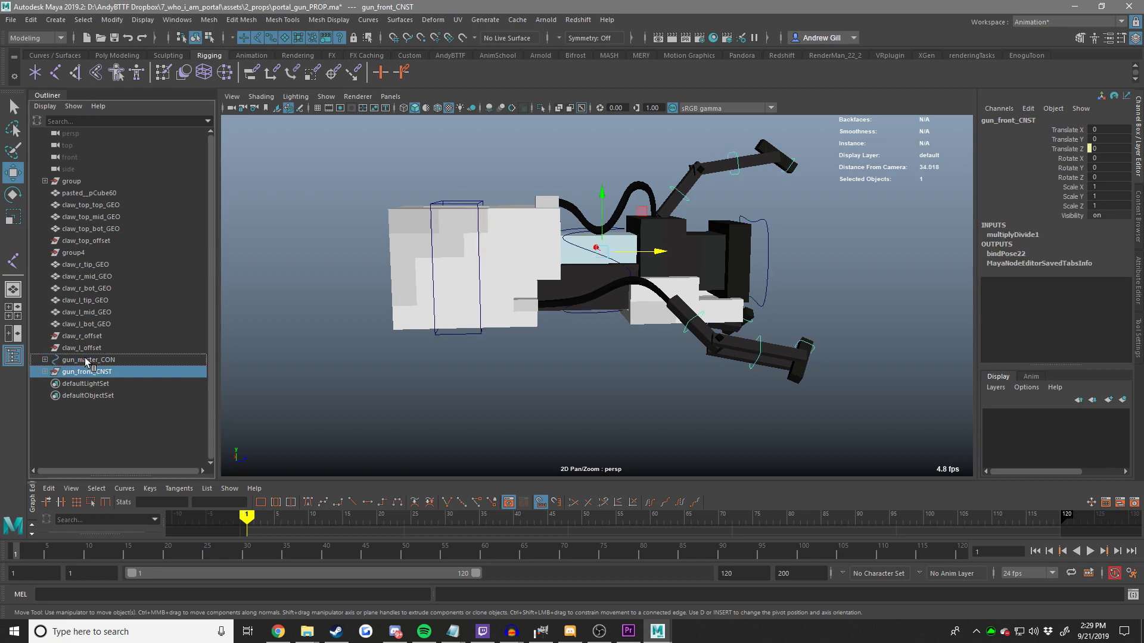
pyautogui.moveTo(86, 362); pyautogui.dragTo(88, 360, button='middle')
# Test-move and test-rotate gun_master_CON with its new children, undoing each transform.
pyautogui.click(88, 360)
pyautogui.moveTo(523, 322); pyautogui.dragTo(600, 347, button='middle')
pyautogui.hotkey('ctrl', 'z')
pyautogui.press('e')
pyautogui.moveTo(505, 251); pyautogui.dragTo(476, 262)
pyautogui.hotkey('ctrl', 'z')
# Select gun_fire_CON and slide it forward to Z 0.5.
pyautogui.keyDown('alt'); pyautogui.moveTo(709, 262); pyautogui.dragTo(653, 264, button='right'); pyautogui.keyUp('alt')
pyautogui.keyDown('alt'); pyautogui.moveTo(653, 264); pyautogui.dragTo(626, 300); pyautogui.keyUp('alt')
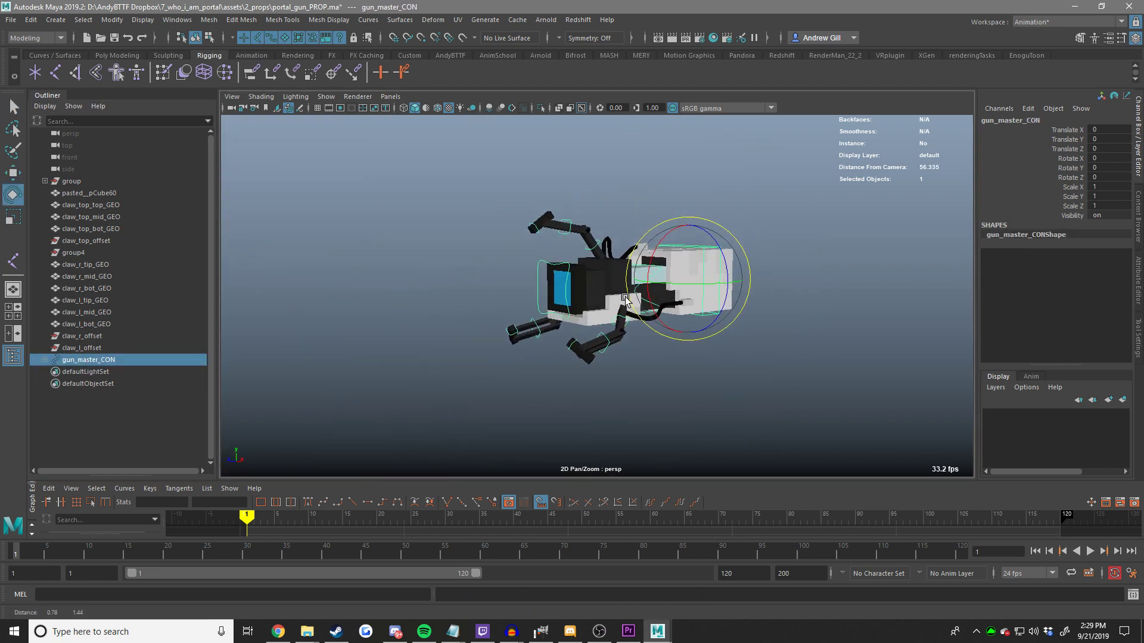
pyautogui.keyDown('alt'); pyautogui.moveTo(625, 299); pyautogui.dragTo(673, 302, button='right'); pyautogui.keyUp('alt')
pyautogui.press('w')
pyautogui.click(516, 255)
pyautogui.click(516, 249)
pyautogui.moveTo(714, 328); pyautogui.dragTo(585, 351, button='middle')
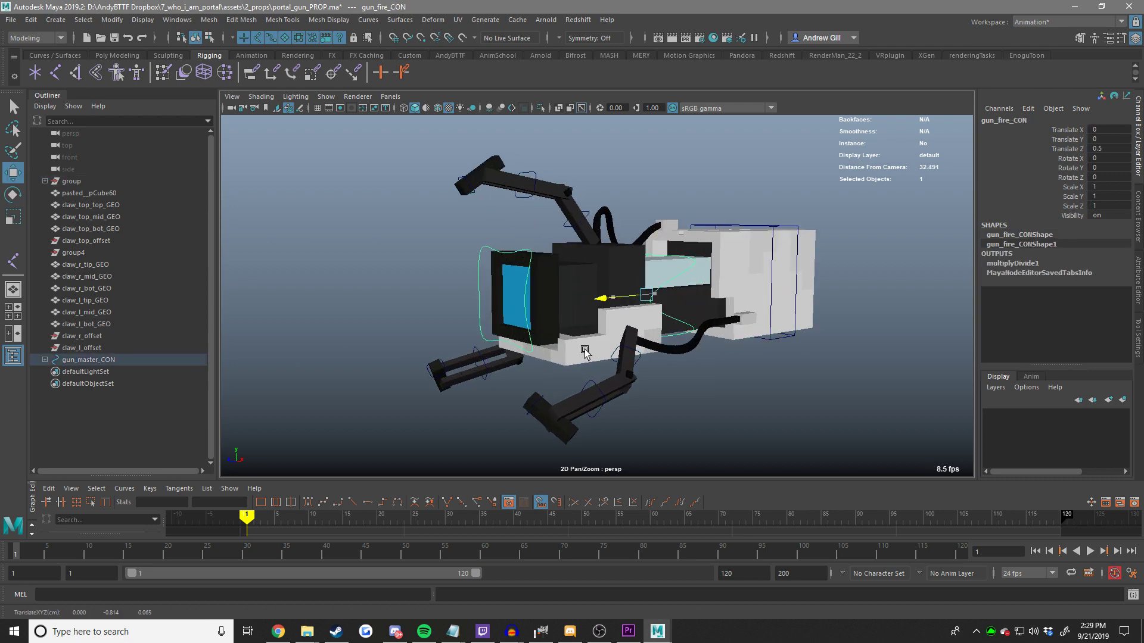
# Slide gun_fire_CON back to Z -1.45 and forward again to Z 0.5 to check its full range.
pyautogui.keyDown('alt'); pyautogui.moveTo(584, 352); pyautogui.dragTo(580, 320); pyautogui.keyUp('alt')
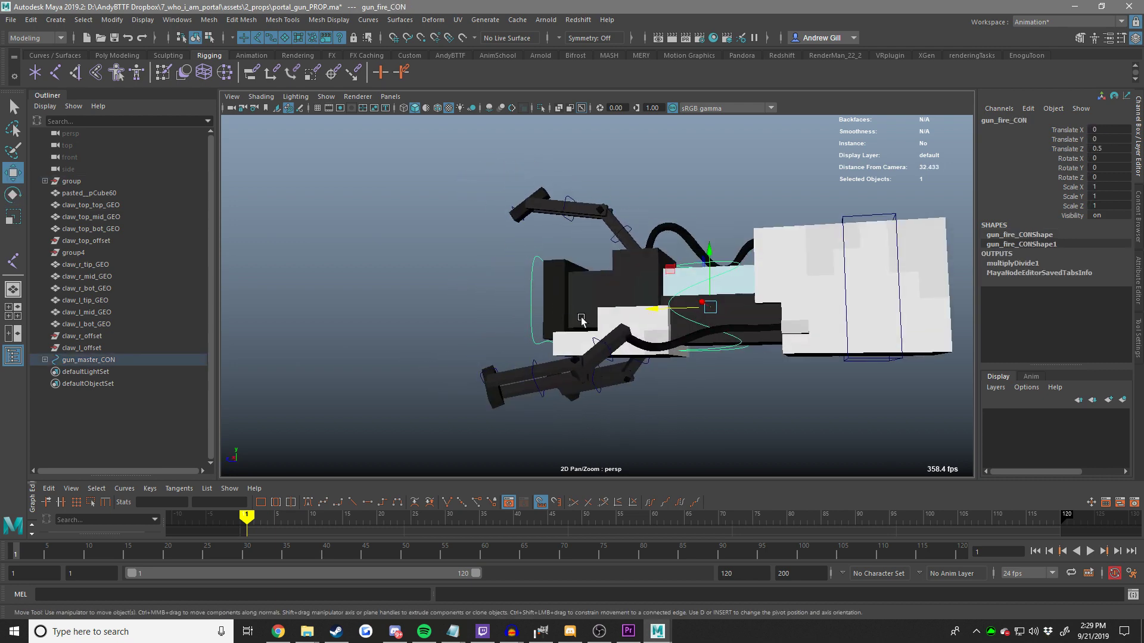
pyautogui.moveTo(581, 320); pyautogui.dragTo(512, 315, button='middle')
pyautogui.keyDown('alt'); pyautogui.moveTo(488, 309); pyautogui.dragTo(529, 311, button='right'); pyautogui.keyUp('alt')
pyautogui.keyDown('alt'); pyautogui.moveTo(528, 311); pyautogui.dragTo(551, 352); pyautogui.keyUp('alt')
pyautogui.keyDown('alt'); pyautogui.moveTo(602, 355); pyautogui.dragTo(566, 360, button='right'); pyautogui.keyUp('alt')
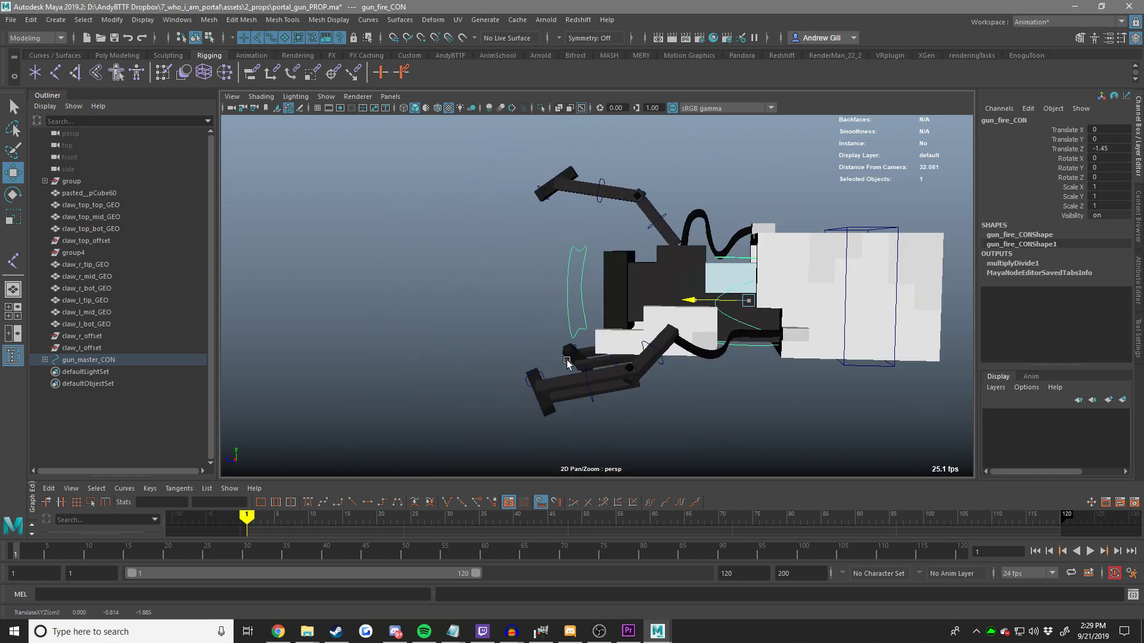
pyautogui.moveTo(566, 360); pyautogui.dragTo(415, 350, button='middle')
pyautogui.keyDown('alt'); pyautogui.moveTo(545, 335); pyautogui.dragTo(667, 338); pyautogui.keyUp('alt')
pyautogui.keyDown('alt'); pyautogui.moveTo(667, 339); pyautogui.dragTo(722, 331, button='right'); pyautogui.keyUp('alt')
pyautogui.keyDown('alt'); pyautogui.moveTo(721, 331); pyautogui.dragTo(549, 355, button='middle'); pyautogui.keyUp('alt')
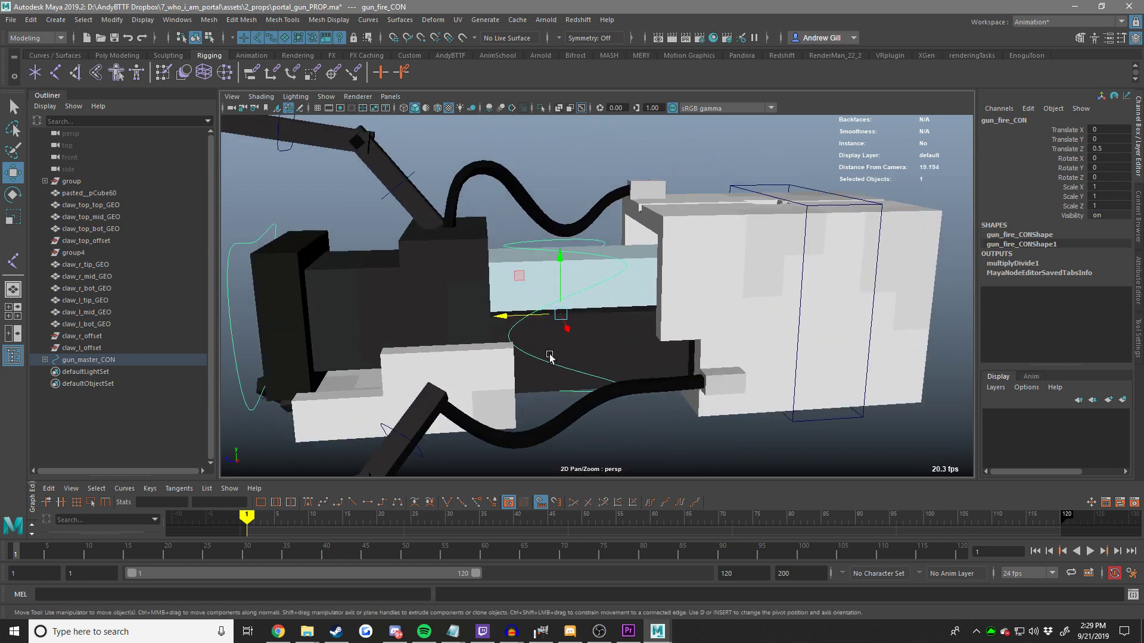
# Try moving the light blue tube component of pasted__pCube60 up by 3 units, undo it and return to object mode.
pyautogui.click(619, 277)
pyautogui.moveTo(611, 297); pyautogui.dragTo(627, 334, button='right')
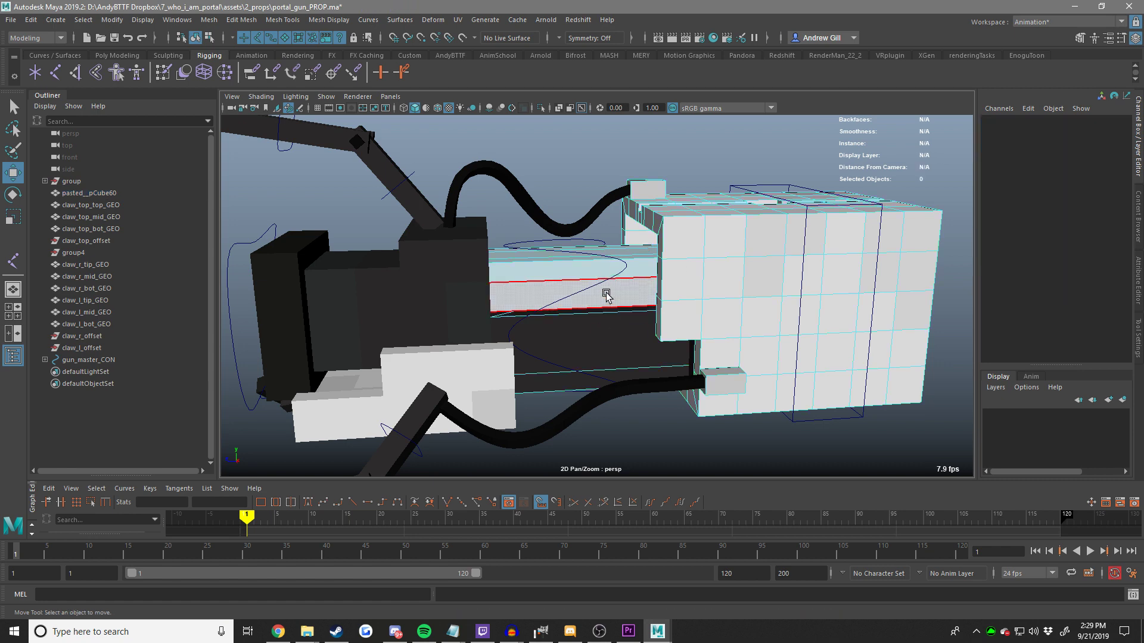
pyautogui.doubleClick(605, 296)
pyautogui.moveTo(595, 238); pyautogui.dragTo(594, 118)
pyautogui.keyDown('alt'); pyautogui.moveTo(599, 179); pyautogui.dragTo(545, 350); pyautogui.keyUp('alt')
pyautogui.hotkey('ctrl', 'z')
pyautogui.moveTo(545, 349); pyautogui.dragTo(638, 232, button='right')
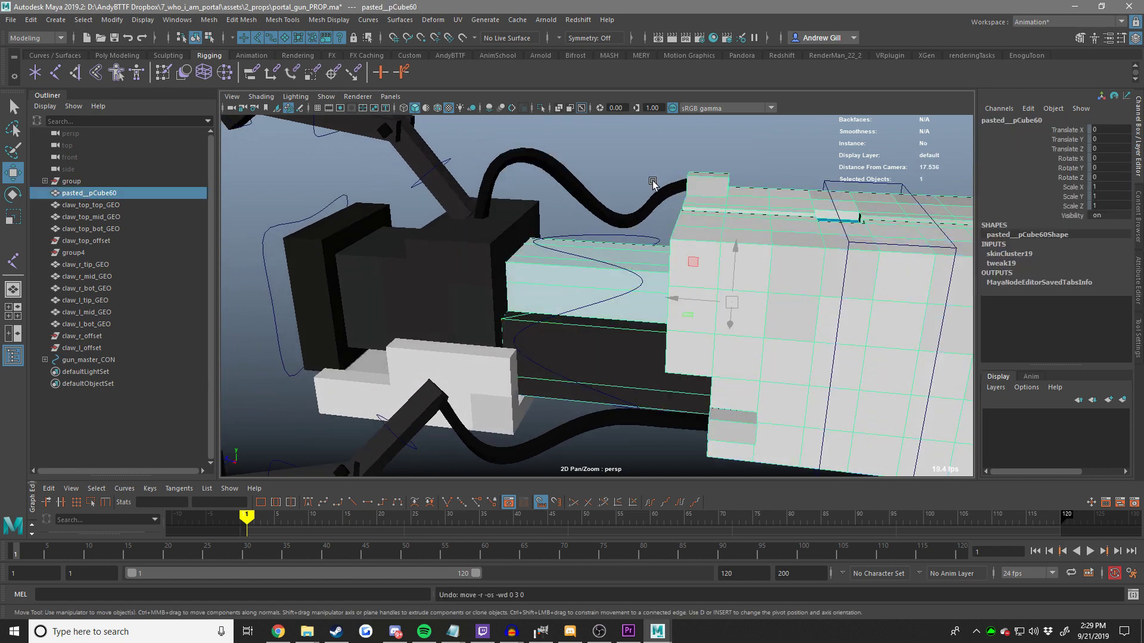
pyautogui.click(656, 182)
# Select gun_fire_CON, try moving it off its Z axis and undo the move.
pyautogui.keyDown('alt'); pyautogui.moveTo(656, 182); pyautogui.dragTo(613, 283, button='right'); pyautogui.keyUp('alt')
pyautogui.click(421, 248)
pyautogui.keyDown('alt'); pyautogui.moveTo(422, 247); pyautogui.dragTo(460, 223); pyautogui.keyUp('alt')
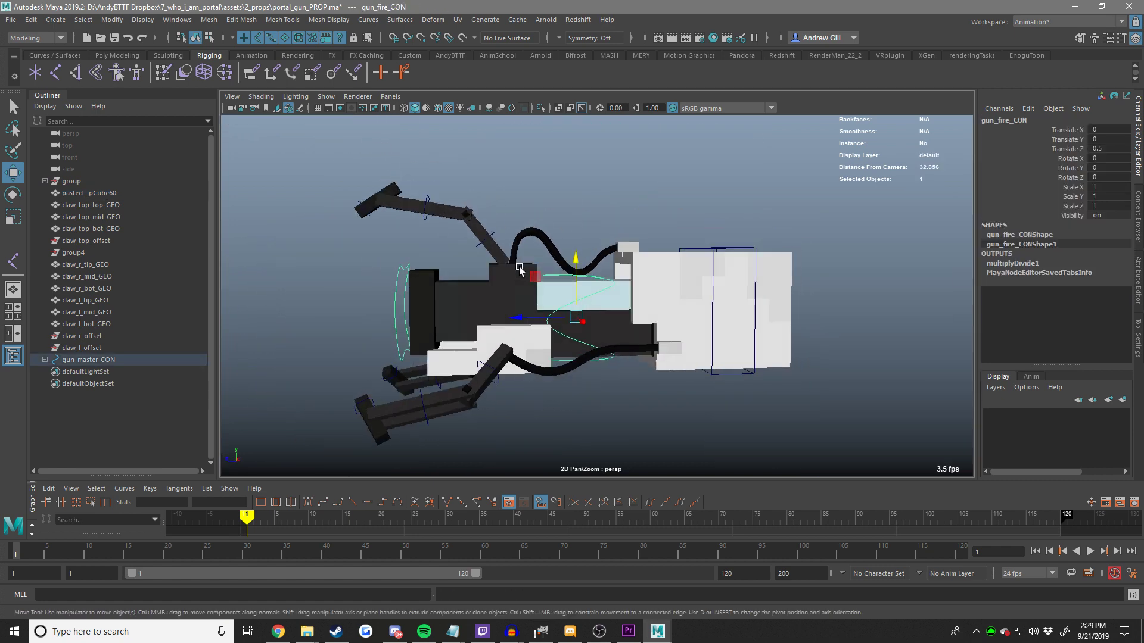
pyautogui.moveTo(536, 277)
pyautogui.mouseDown()
pyautogui.moveTo(524, 288)
pyautogui.moveTo(539, 257)
pyautogui.mouseUp()
pyautogui.hotkey('ctrl', 'z')
# Lock and hide gun_fire_CON's Translate X and Y, Rotate Y and Z, and all Scale channels.
pyautogui.moveTo(1063, 139); pyautogui.dragTo(1066, 129)
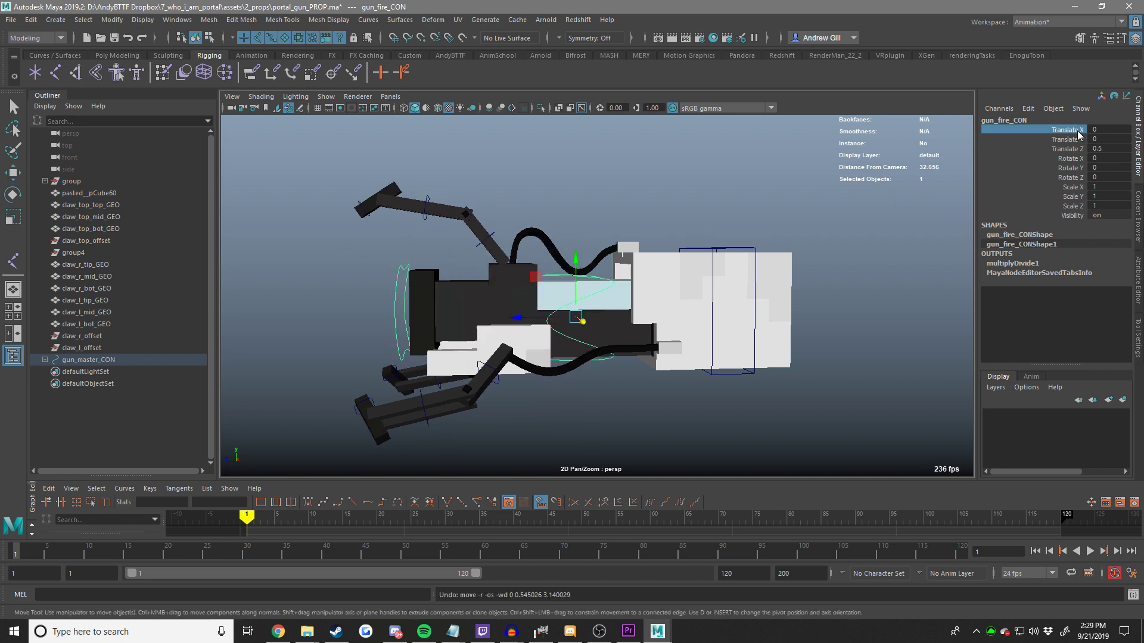
pyautogui.keyDown('ctrl'); pyautogui.moveTo(1077, 179); pyautogui.dragTo(1071, 207); pyautogui.keyUp('ctrl')
pyautogui.rightClick(1071, 206)
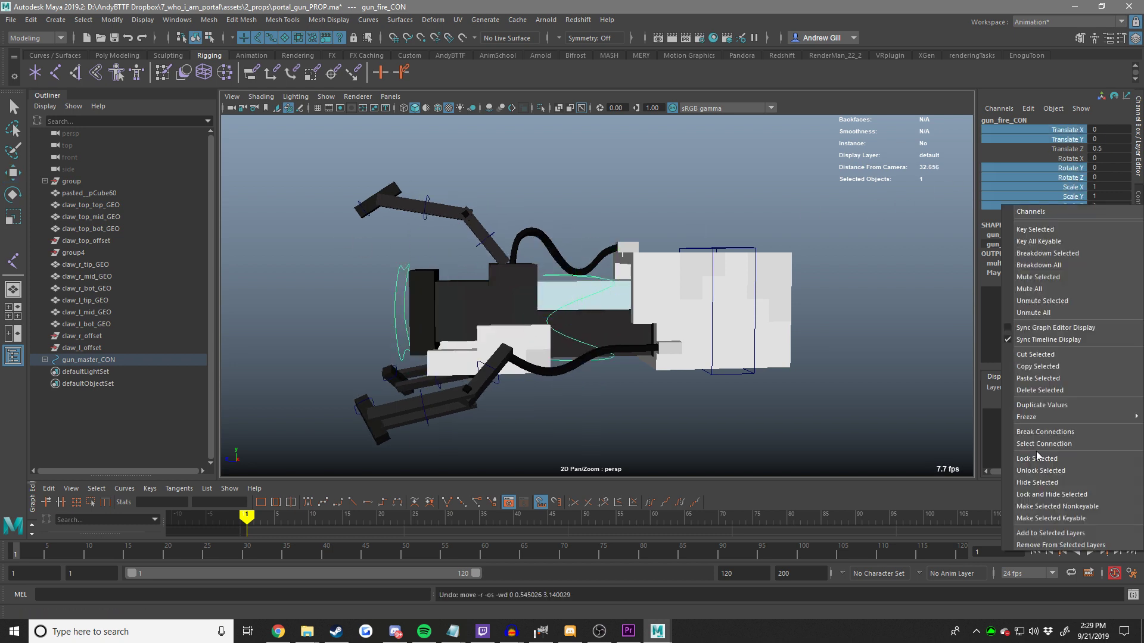
pyautogui.click(1053, 495)
pyautogui.press('w')
pyautogui.keyDown('alt'); pyautogui.moveTo(703, 284); pyautogui.dragTo(744, 278, button='middle'); pyautogui.keyUp('alt')
pyautogui.click(588, 304)
pyautogui.hotkey('ctrl', 'z')
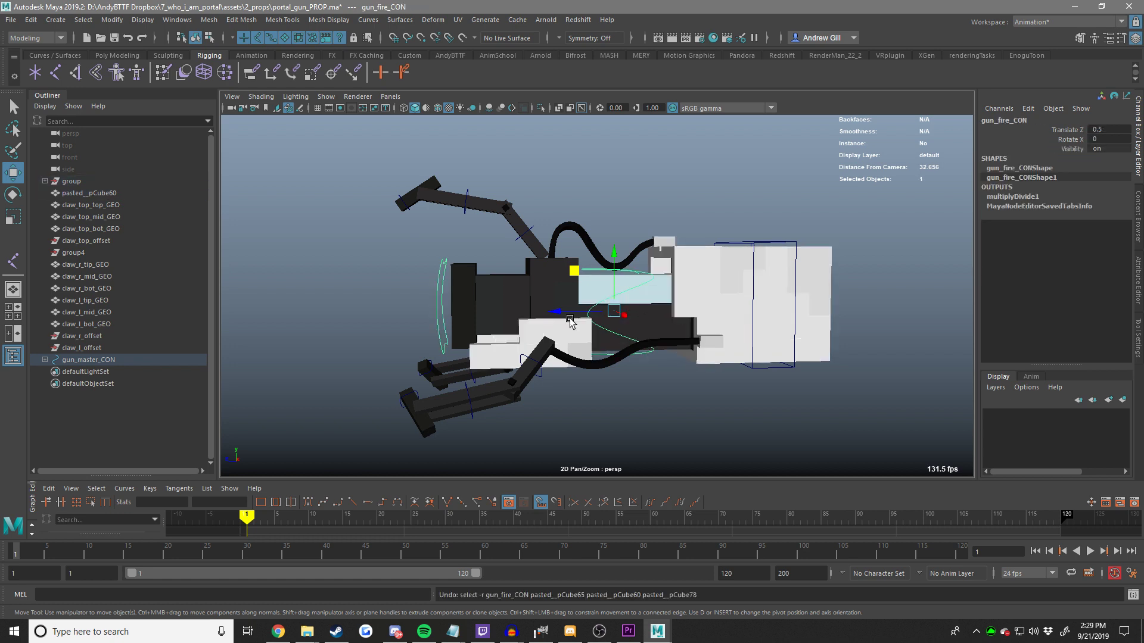
# Set gun_fire_CON's Translate Z to 0.
pyautogui.moveTo(567, 311); pyautogui.dragTo(831, 229)
pyautogui.hotkey('ctrl', 'z')
pyautogui.write('0')
pyautogui.press('Return')
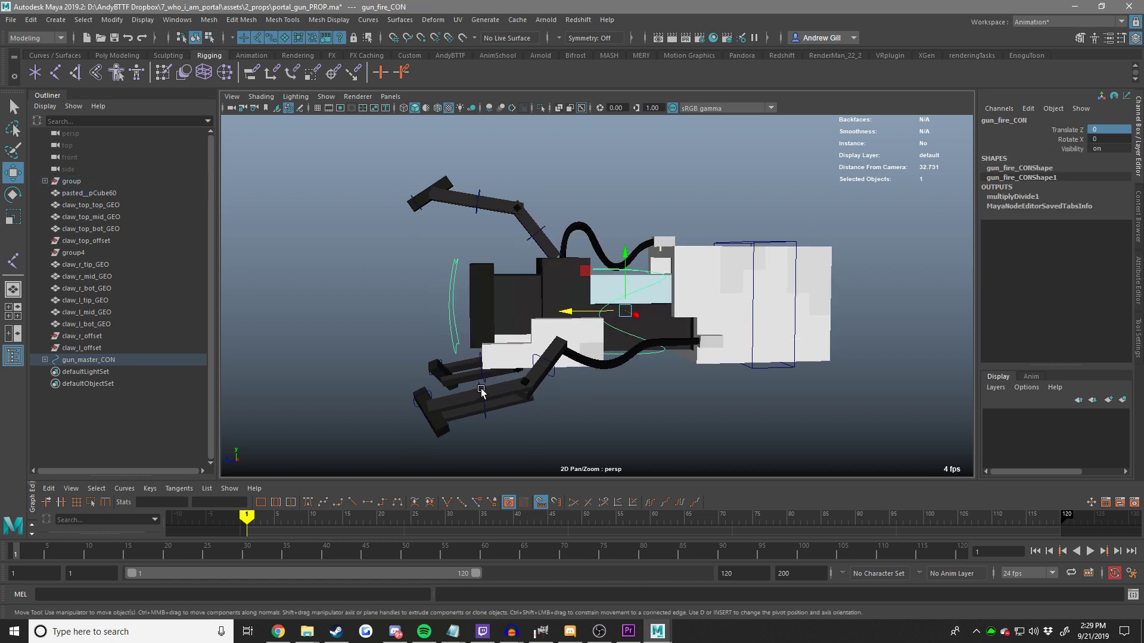
# Try rotating claw_r_mid_CON under claw_r_bot_CON1 about X and undo the rotation.
pyautogui.click(480, 389)
pyautogui.keyDown('alt'); pyautogui.moveTo(482, 387); pyautogui.dragTo(595, 334); pyautogui.keyUp('alt')
pyautogui.keyDown('alt'); pyautogui.moveTo(596, 334); pyautogui.dragTo(632, 370, button='right'); pyautogui.keyUp('alt')
pyautogui.keyDown('alt'); pyautogui.moveTo(595, 378); pyautogui.dragTo(708, 306, button='middle'); pyautogui.keyUp('alt')
pyautogui.press('e')
pyautogui.moveTo(703, 350); pyautogui.dragTo(646, 346)
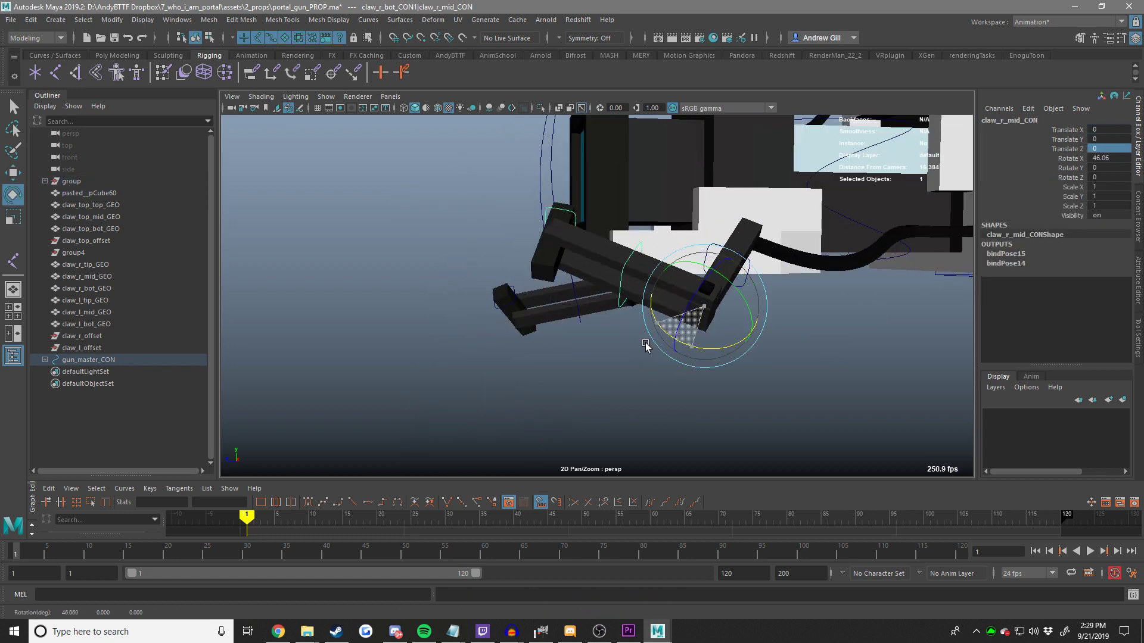
pyautogui.hotkey('ctrl', 'z')
# Lock and hide all Translate and Scale channels plus Rotate Y and Z on claw_r_mid_CON under claw_r_bot_CON1.
pyautogui.moveTo(1073, 150); pyautogui.dragTo(1076, 127)
pyautogui.keyDown('ctrl'); pyautogui.moveTo(1072, 170); pyautogui.dragTo(1073, 205); pyautogui.keyUp('ctrl')
pyautogui.rightClick(1073, 202)
pyautogui.click(1053, 492)
pyautogui.press('w')
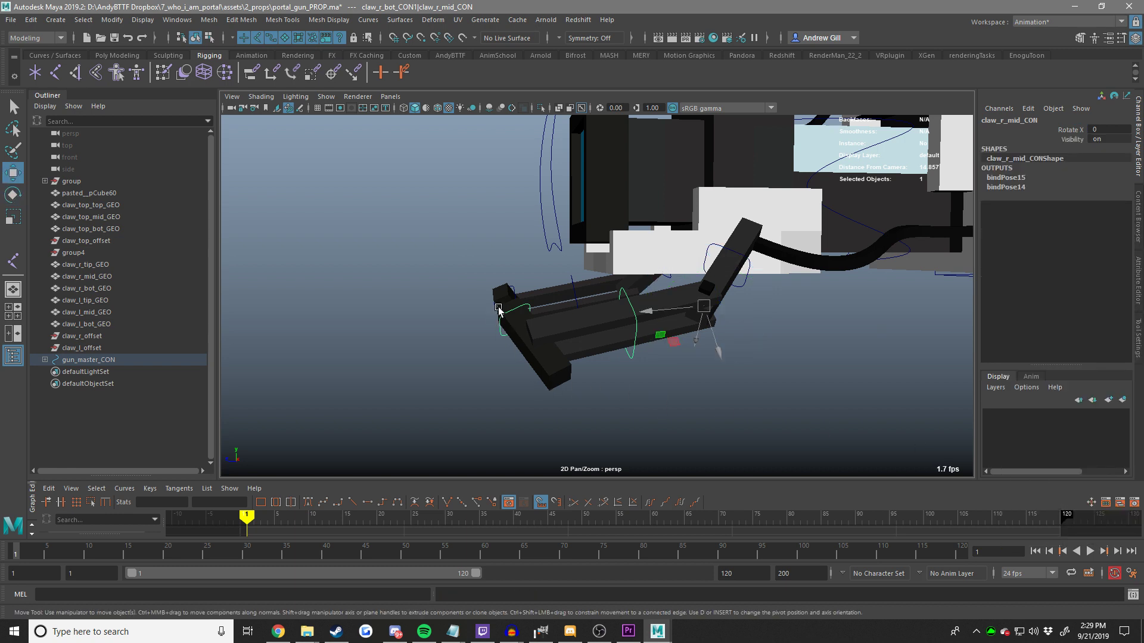
# Select claw_r_tip_CON on the same claw, try rotating it about X and undo the rotation.
pyautogui.click(510, 311)
pyautogui.keyDown('alt'); pyautogui.moveTo(755, 305); pyautogui.dragTo(834, 319, button='middle'); pyautogui.keyUp('alt')
pyautogui.press('e')
pyautogui.hotkey('ctrl', 'z')
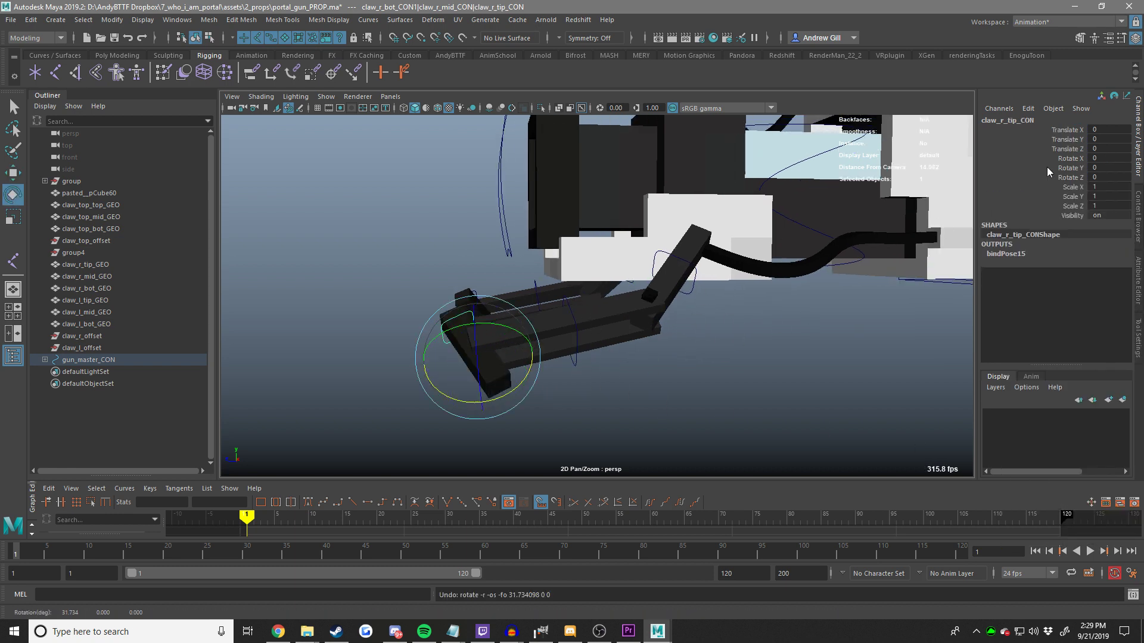
# Lock and hide claw_r_tip_CON's Translate, Scale, Rotate Y and Rotate Z channels, then test its X rotation and undo that.
pyautogui.moveTo(1071, 150); pyautogui.dragTo(1071, 132)
pyautogui.moveTo(1074, 172); pyautogui.dragTo(1072, 206)
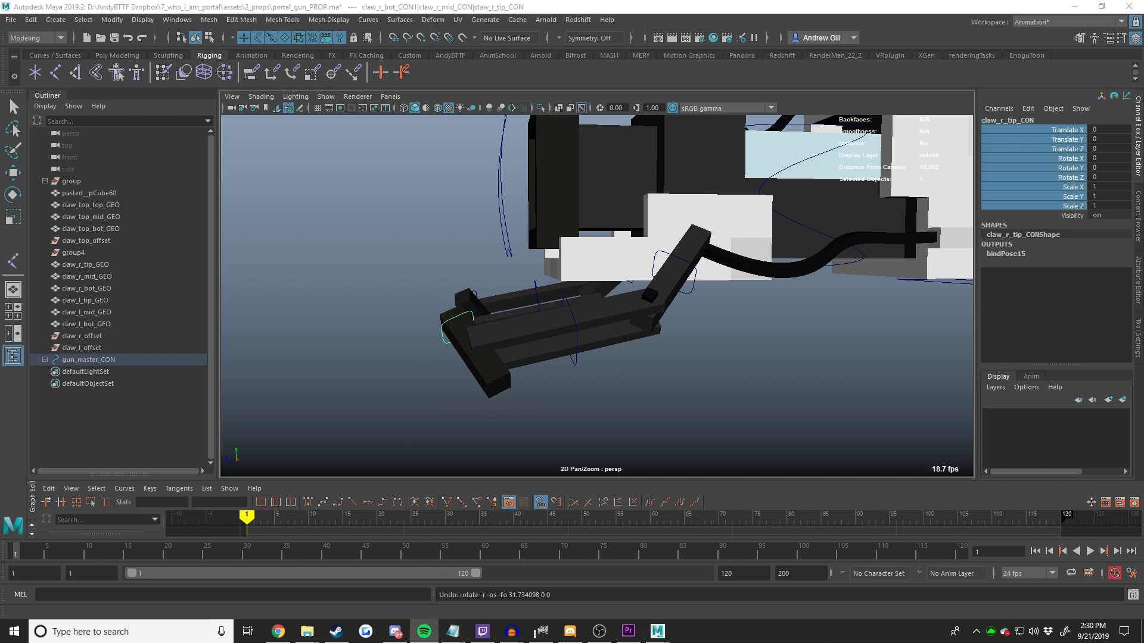
pyautogui.keyDown('alt'); pyautogui.moveTo(818, 434); pyautogui.dragTo(809, 447, button='middle'); pyautogui.keyUp('alt')
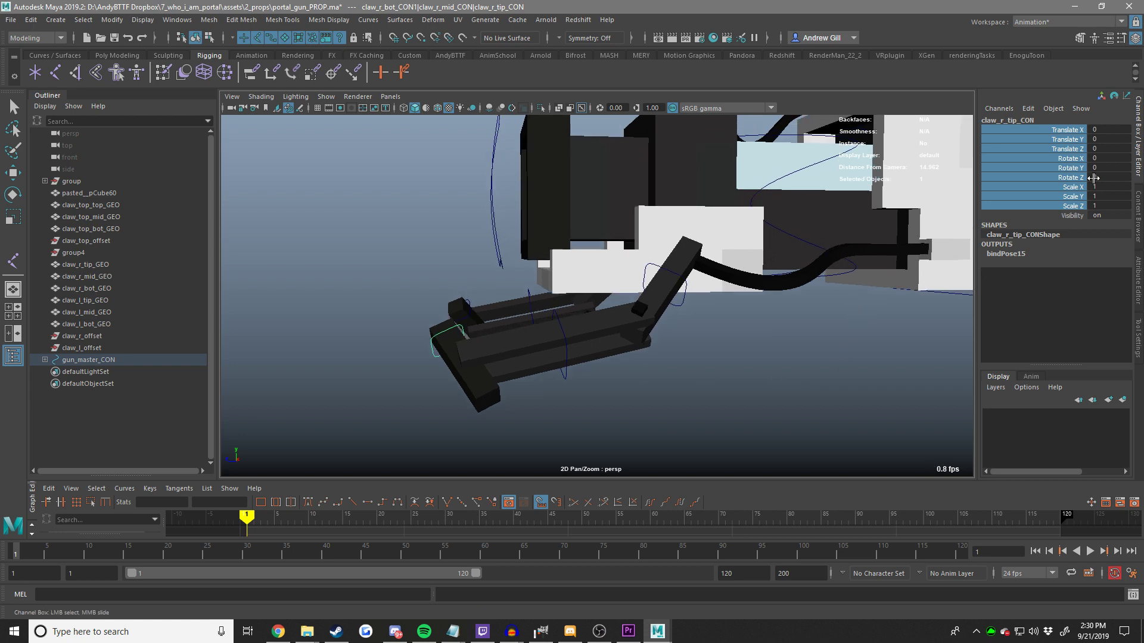
pyautogui.rightClick(1083, 162)
pyautogui.click(1036, 411)
pyautogui.press('e')
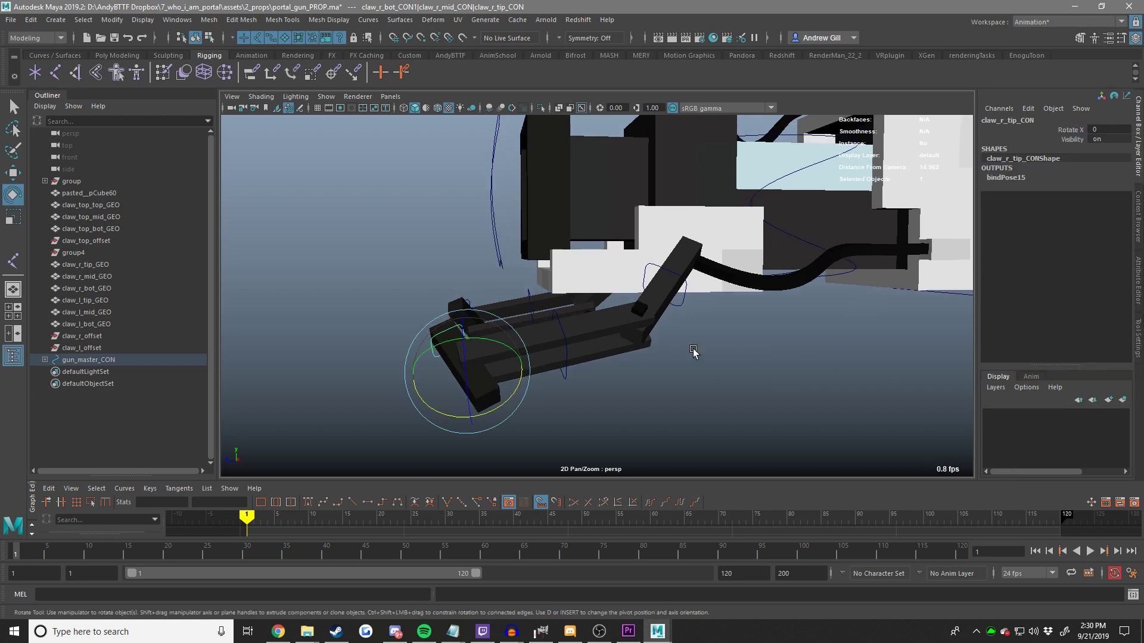
pyautogui.moveTo(506, 395)
pyautogui.mouseDown()
pyautogui.moveTo(617, 316)
pyautogui.moveTo(501, 376)
pyautogui.mouseUp()
pyautogui.hotkey('ctrl', 'z')
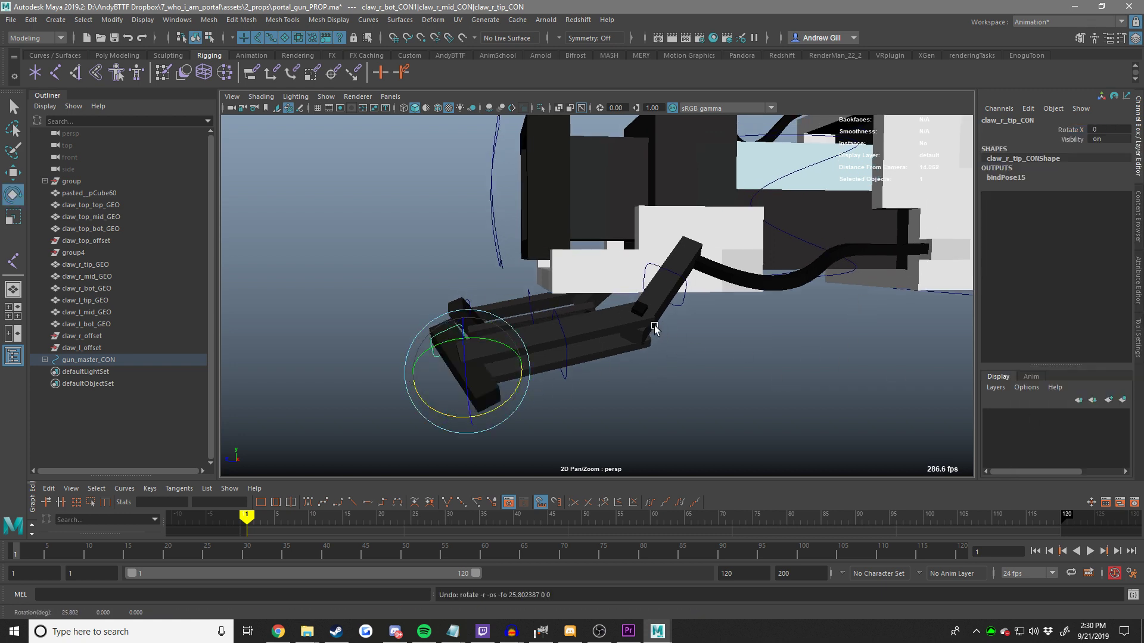
# Try to freeze all transforms on claw_r_bot_CON1, the claw's base control.
pyautogui.press('w')
pyautogui.click(677, 275)
pyautogui.press('e')
pyautogui.keyDown('alt'); pyautogui.moveTo(755, 369); pyautogui.dragTo(662, 264); pyautogui.keyUp('alt')
pyautogui.rightClick(1066, 177)
pyautogui.moveTo(1024, 384)
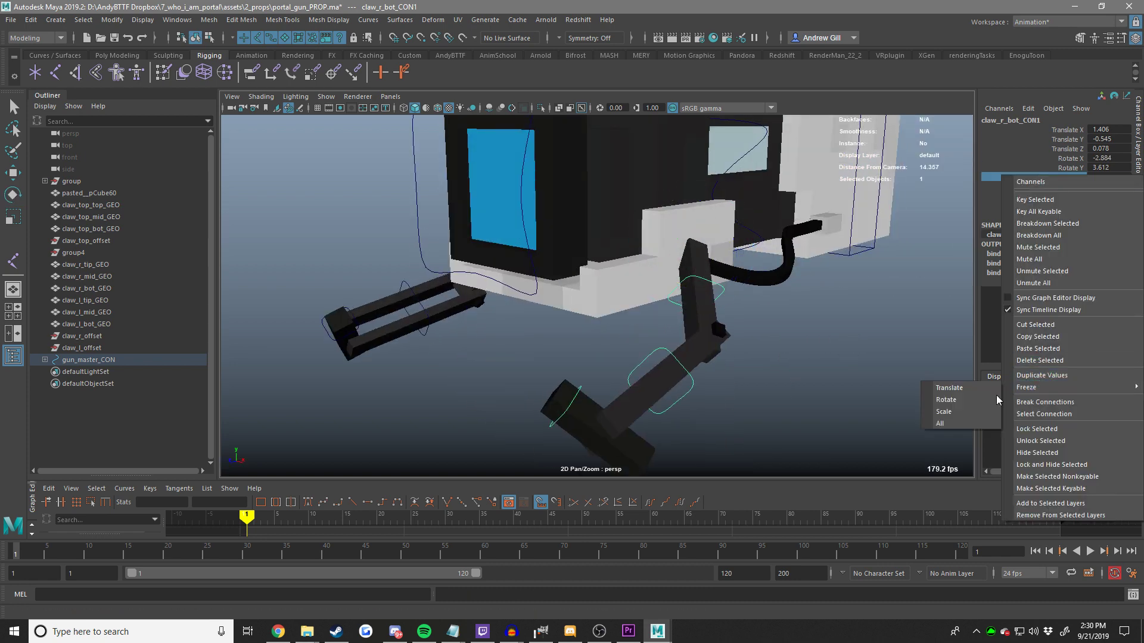
pyautogui.click(957, 422)
pyautogui.press('f')
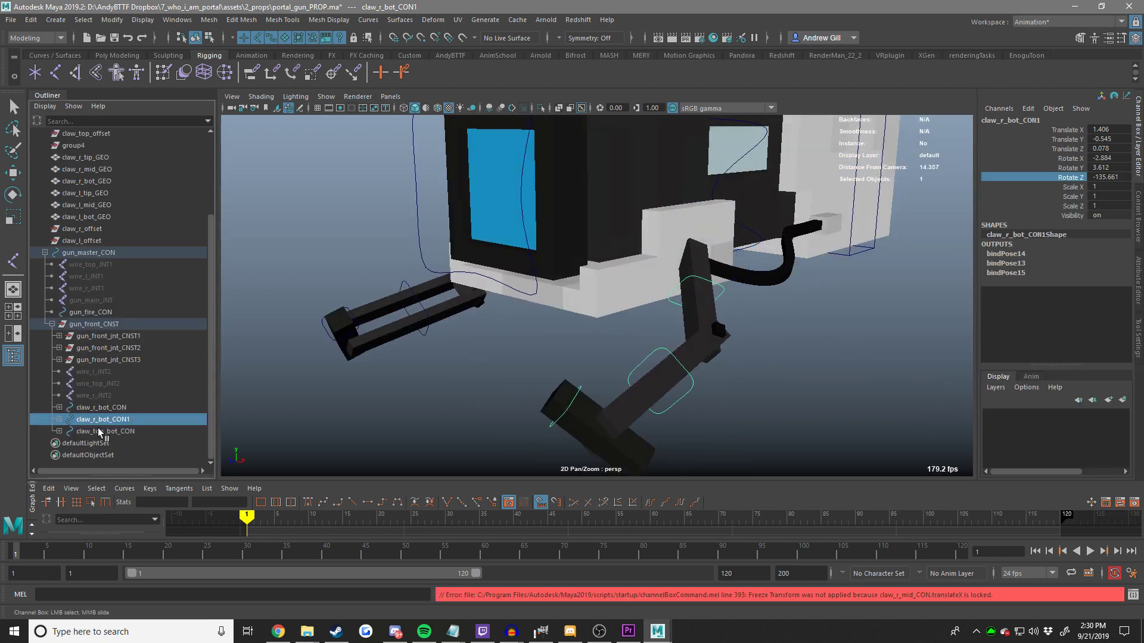
pyautogui.press('w')
pyautogui.click(107, 408)
pyautogui.doubleClick(127, 420)
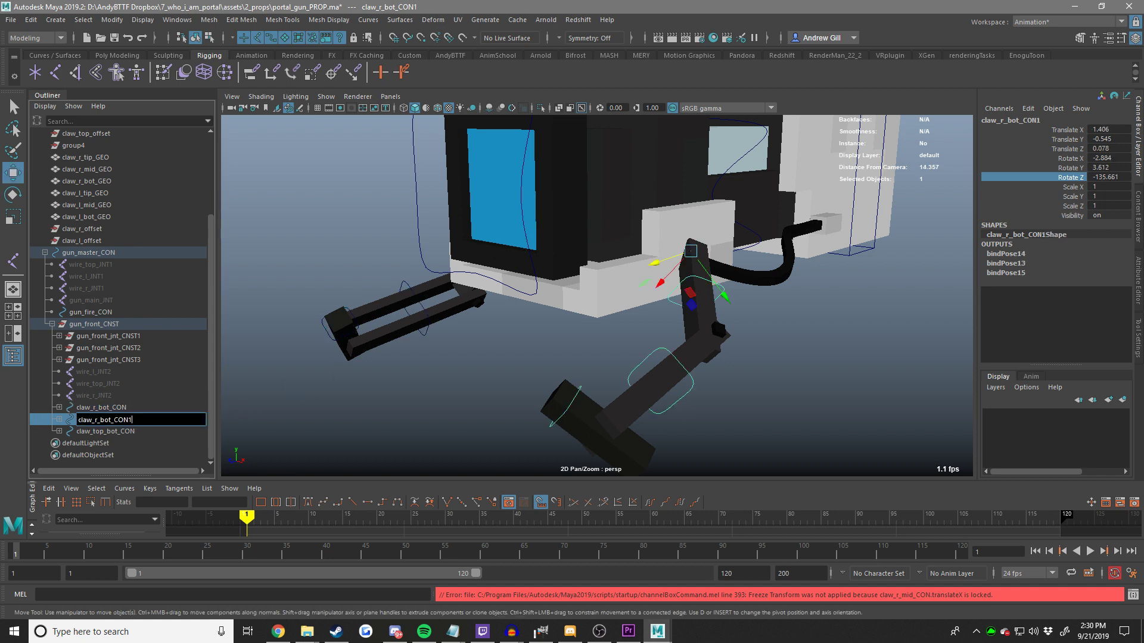
pyautogui.keyDown('alt'); pyautogui.moveTo(522, 304); pyautogui.dragTo(450, 317, button='middle'); pyautogui.keyUp('alt')
pyautogui.hotkey('ctrl', 'z')
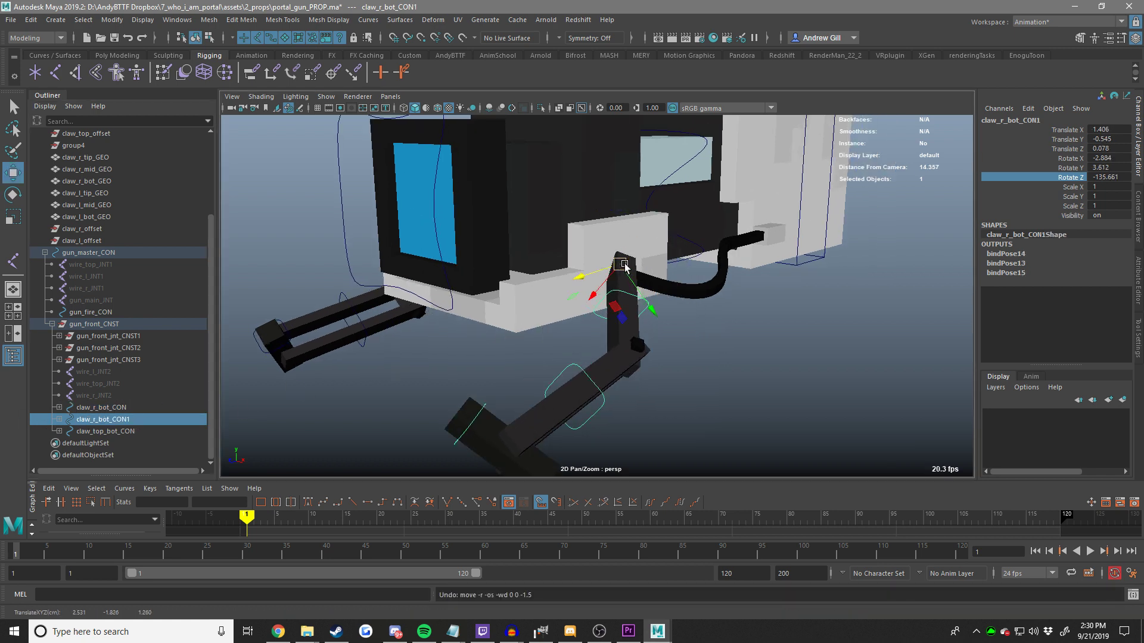
# Undo the recent edits back past the channel locking on claw_r_tip_CON and claw_r_mid_CON.
pyautogui.hotkey('ctrl', 'z')
pyautogui.click(58, 419)
pyautogui.hotkey('ctrl', 'z')
pyautogui.hotkey('ctrl', 'z')
pyautogui.hotkey('ctrl', 'z')
pyautogui.hotkey('ctrl', 'z')
pyautogui.hotkey('ctrl', 'z')
pyautogui.hotkey('ctrl', 'z')
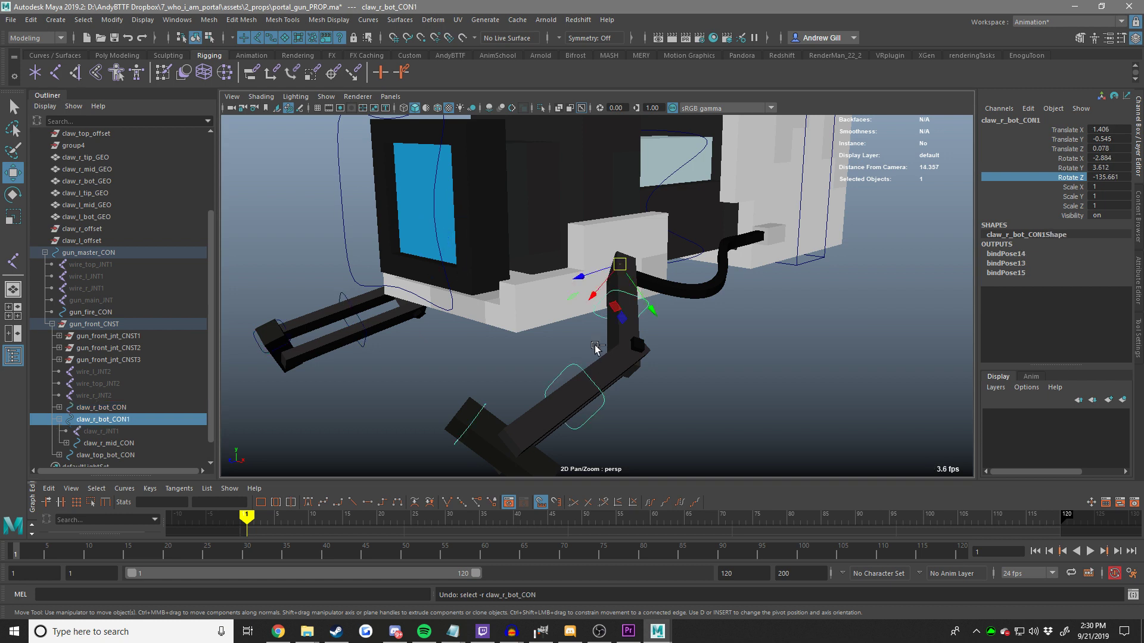
# Try moving claw_r_mid_CON out of claw_r_bot_CON1 to freeze the base control's transforms, then undo the reparenting.
pyautogui.click(66, 443)
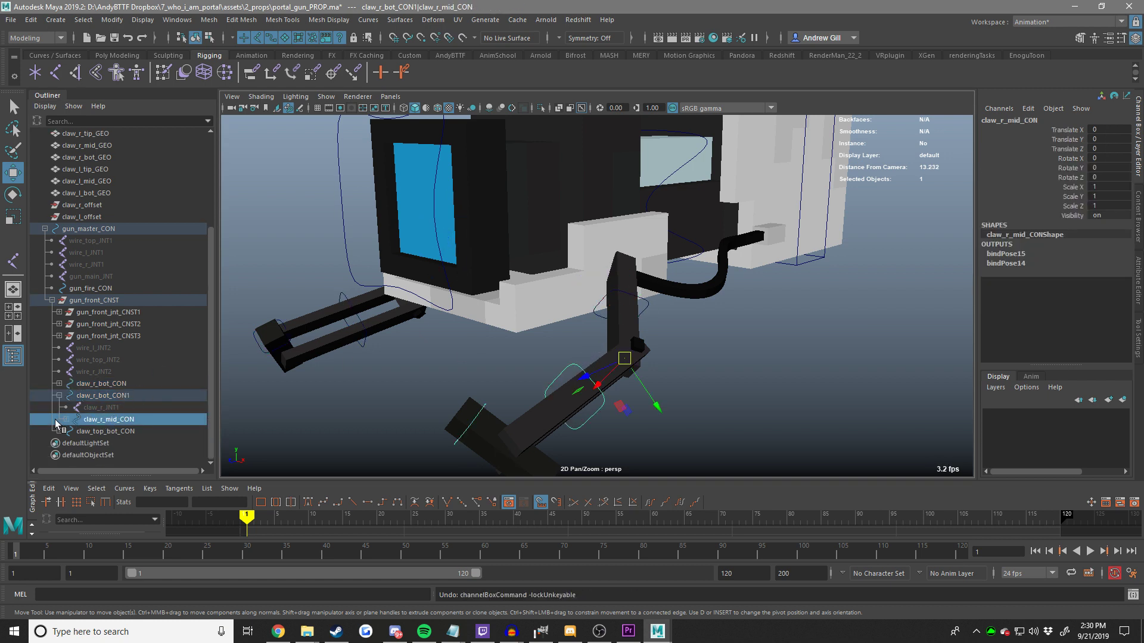
pyautogui.moveTo(106, 412); pyautogui.dragTo(113, 394)
pyautogui.click(102, 408)
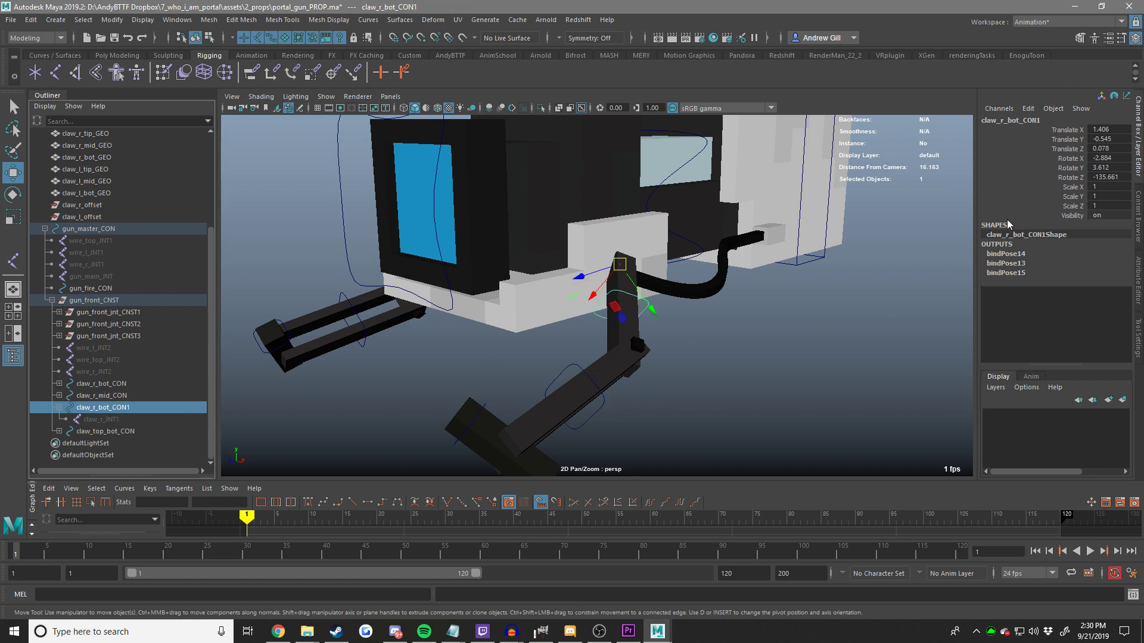
pyautogui.rightClick(1033, 187)
pyautogui.moveTo(1037, 405)
pyautogui.click(977, 427)
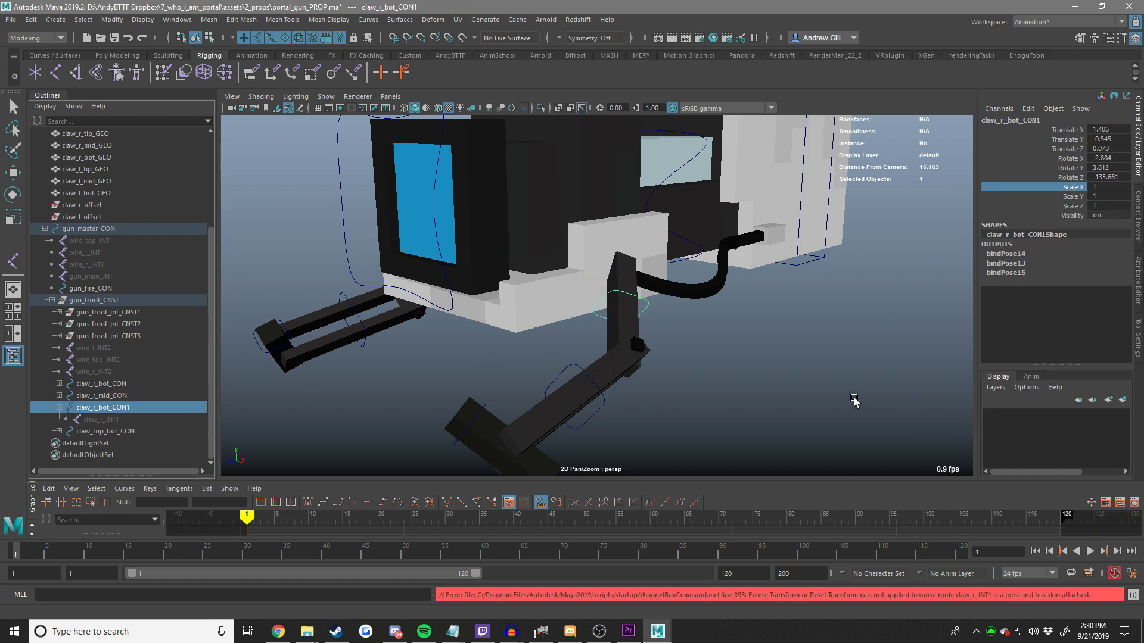
pyautogui.press('w')
pyautogui.hotkey('ctrl', 'z')
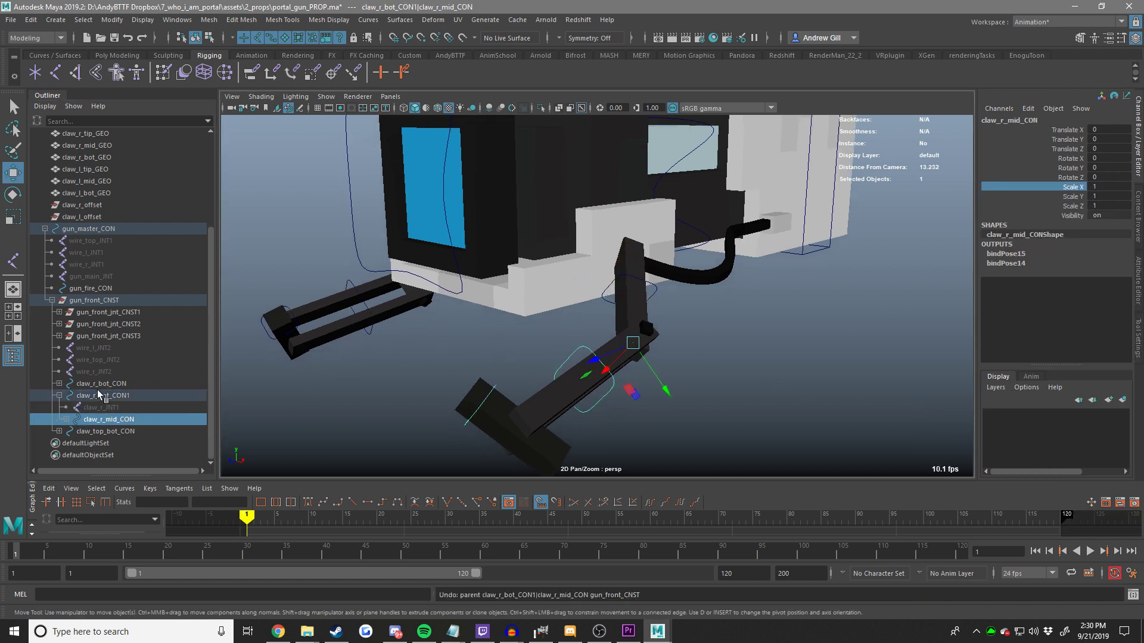
pyautogui.click(99, 394)
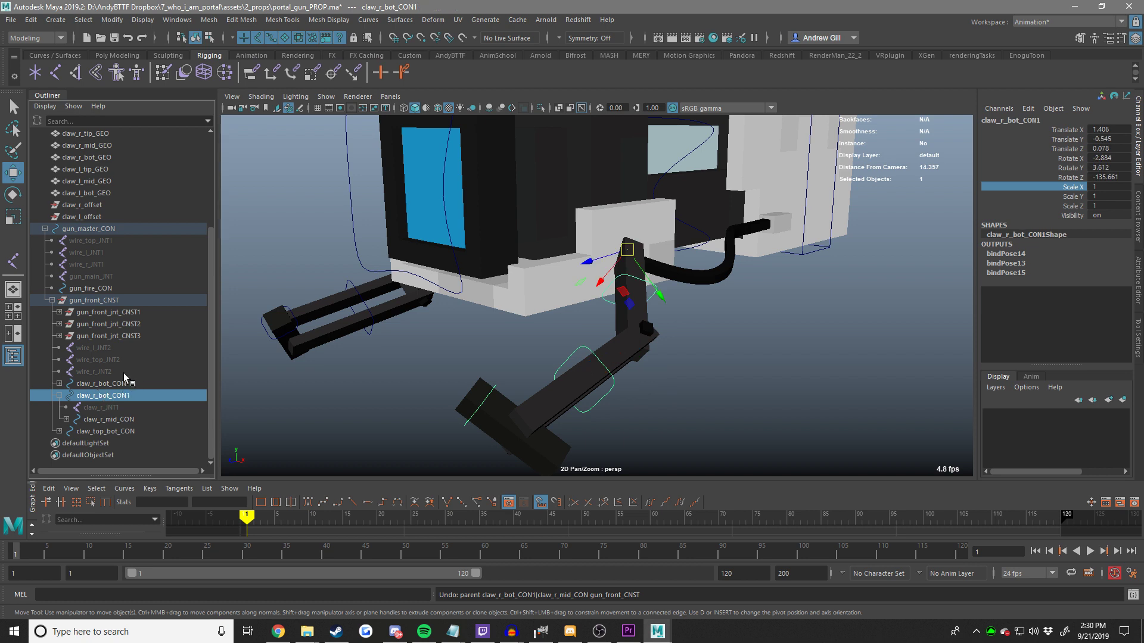
pyautogui.hotkey('ctrl', 'z')
pyautogui.click(59, 396)
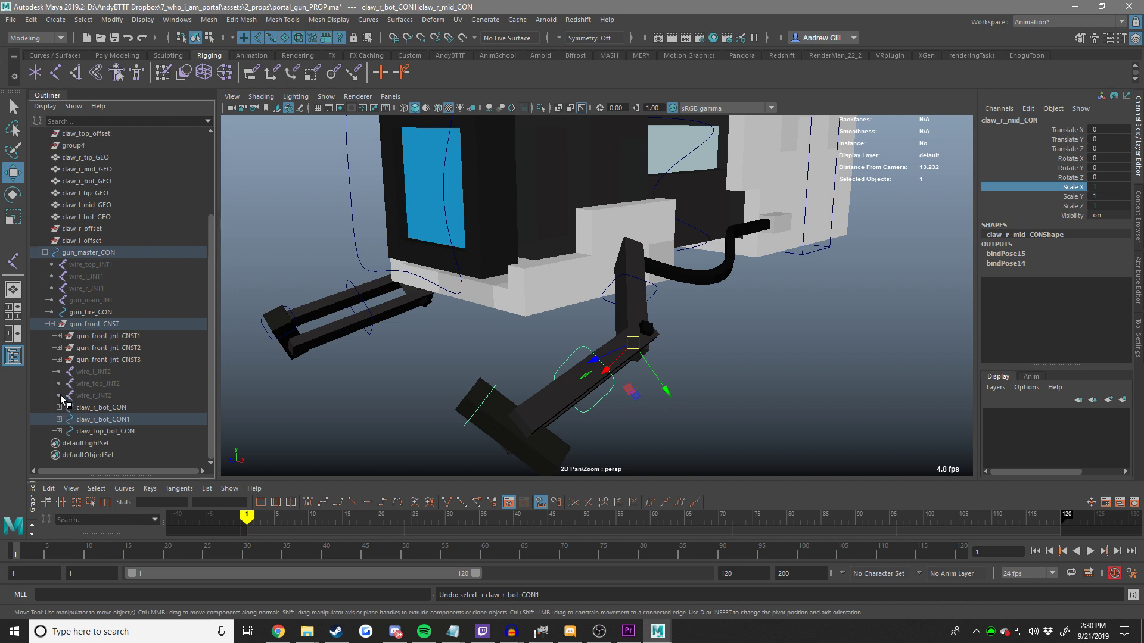
# Parent claw_top_offset, claw_r_offset and claw_l_offset under gun_front_CNST.
pyautogui.click(87, 239)
pyautogui.scroll(2, 87, 240)
pyautogui.keyDown('ctrl'); pyautogui.click(96, 237); pyautogui.keyUp('ctrl')
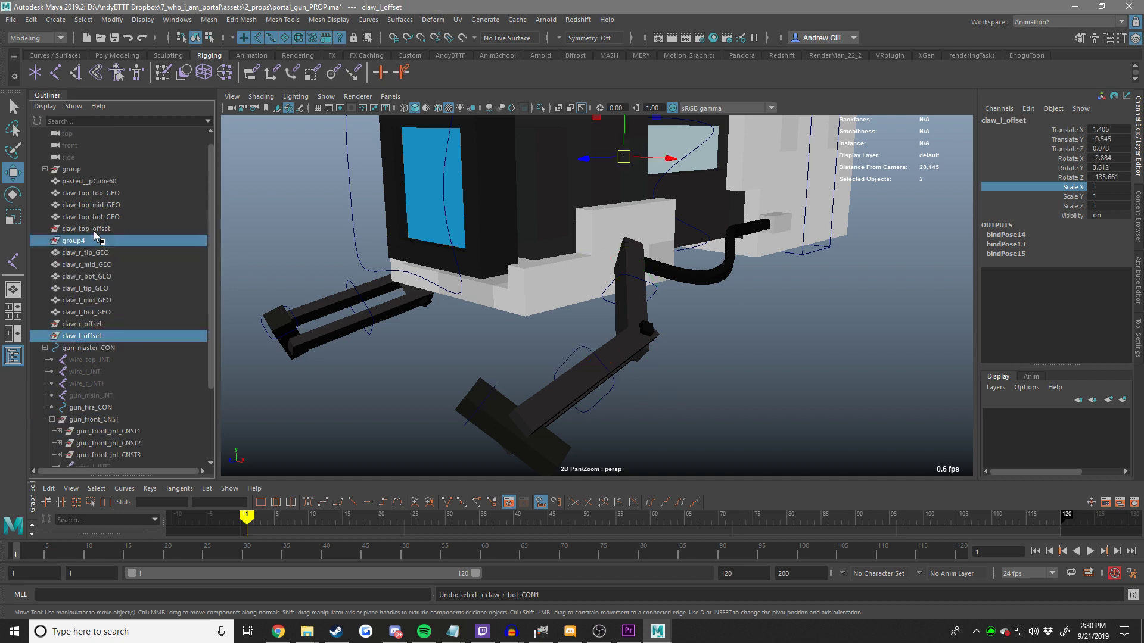
pyautogui.keyDown('ctrl'); pyautogui.click(96, 231); pyautogui.keyUp('ctrl')
pyautogui.hotkey('ctrl', 'z')
pyautogui.hotkey('ctrl', 'z')
pyautogui.keyDown('ctrl'); pyautogui.click(95, 231); pyautogui.keyUp('ctrl')
pyautogui.keyDown('ctrl'); pyautogui.click(84, 325); pyautogui.keyUp('ctrl')
pyautogui.scroll(-3, 78, 333)
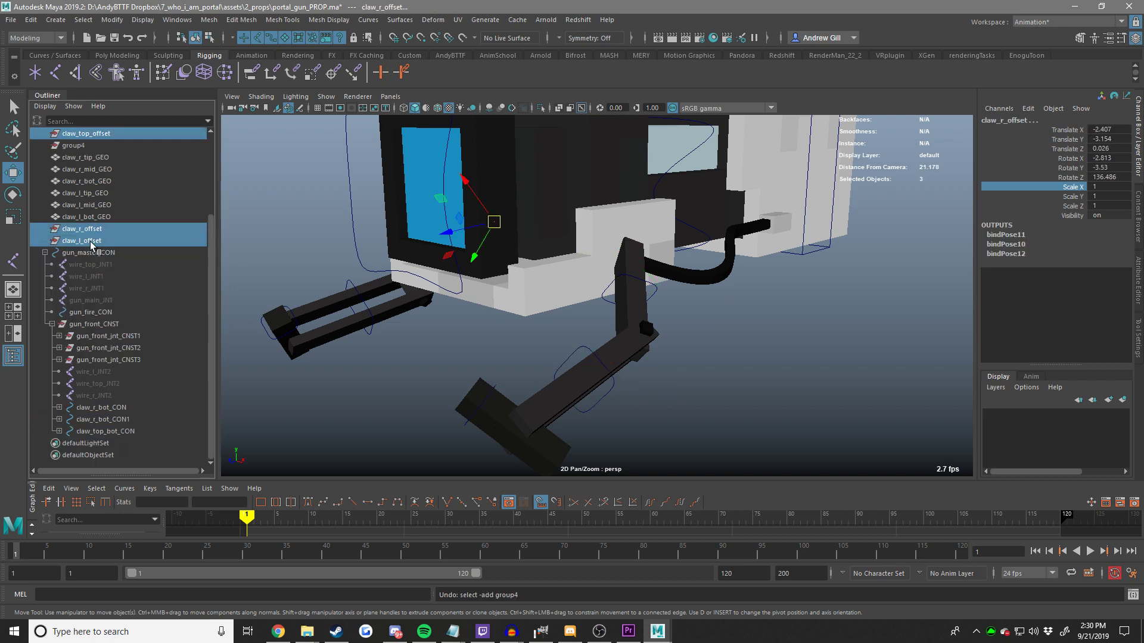
pyautogui.moveTo(99, 329); pyautogui.dragTo(100, 330, button='middle')
# Try parenting claw_r_bot_CON1 under claw_r_offset, check which claw it belongs to and undo the parenting.
pyautogui.click(123, 325)
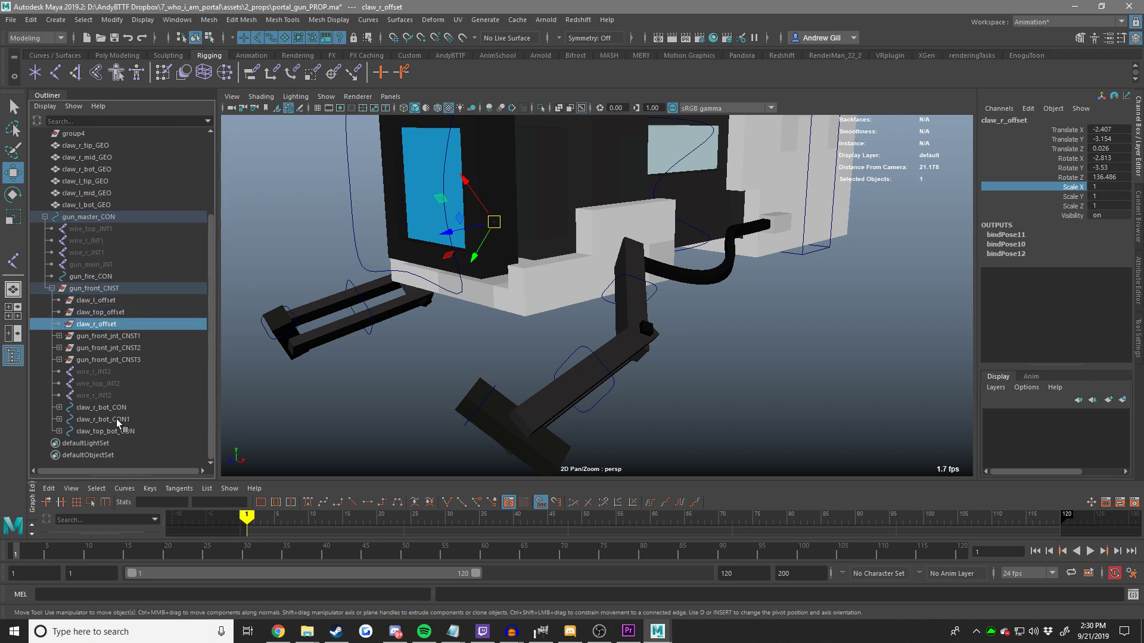
pyautogui.click(117, 420)
pyautogui.moveTo(117, 420); pyautogui.dragTo(119, 326, button='middle')
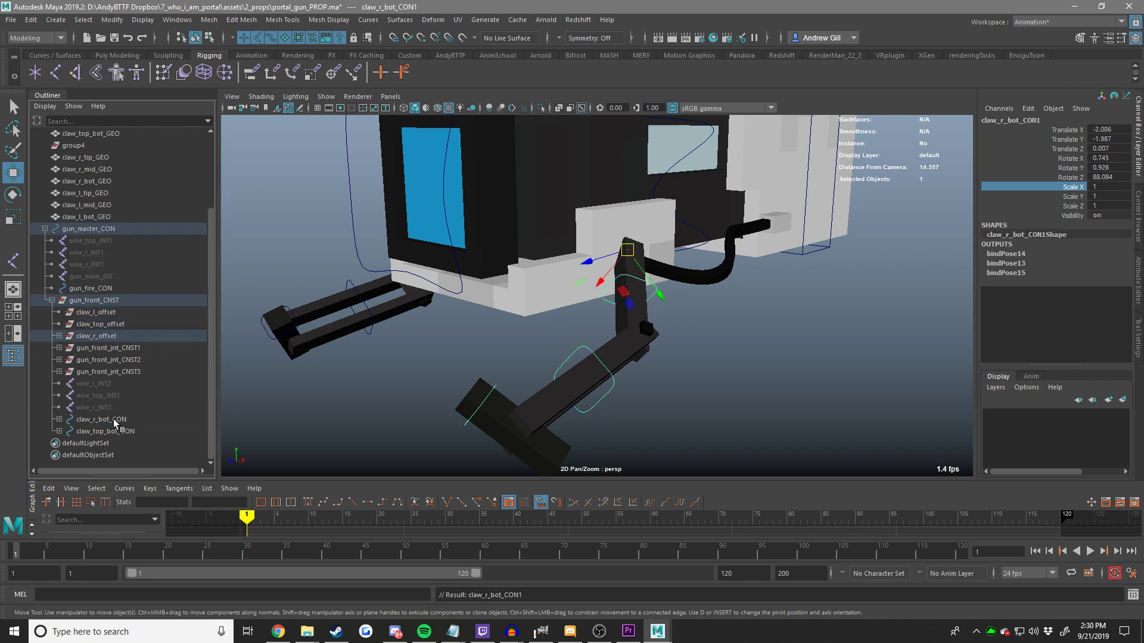
pyautogui.click(59, 336)
pyautogui.click(107, 336)
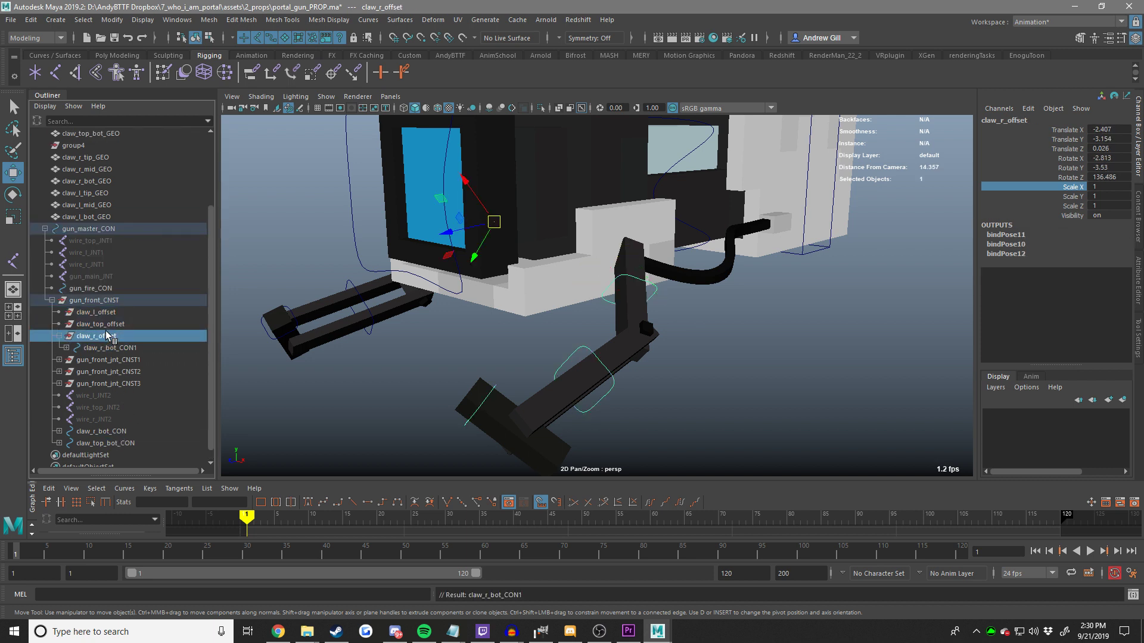
pyautogui.scroll(-4, 398, 294)
pyautogui.keyDown('alt'); pyautogui.moveTo(398, 293); pyautogui.dragTo(451, 290); pyautogui.keyUp('alt')
pyautogui.hotkey('ctrl', 'z')
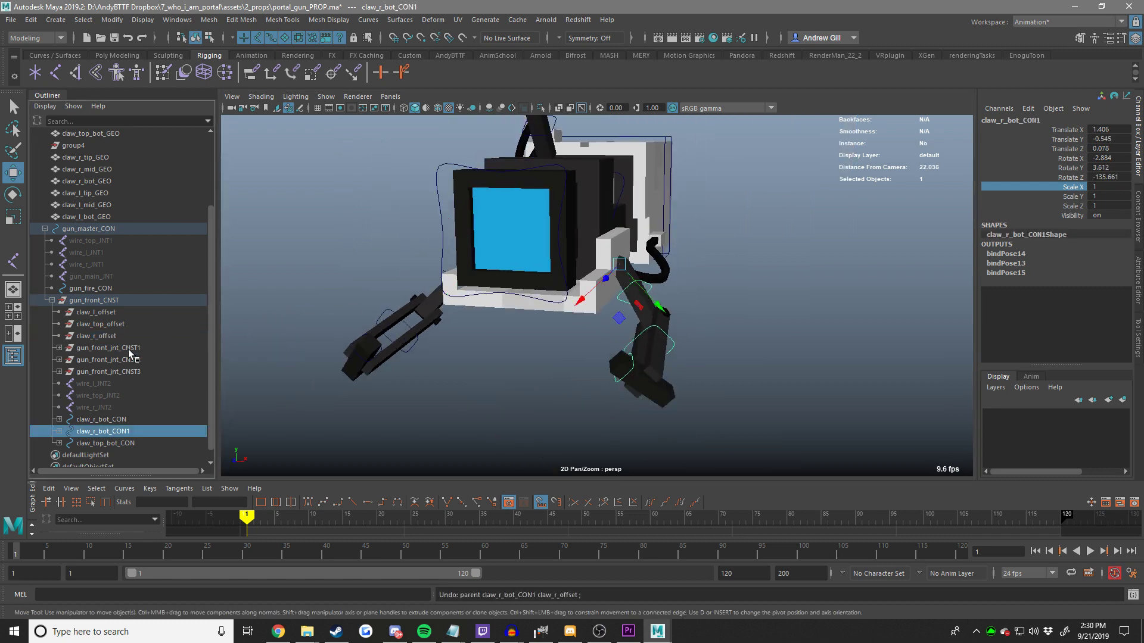
# Rename claw_r_bot_CON1 as claw_l_bot_CON.
pyautogui.doubleClick(144, 432)
pyautogui.press('End')
pyautogui.press('BackSpace')
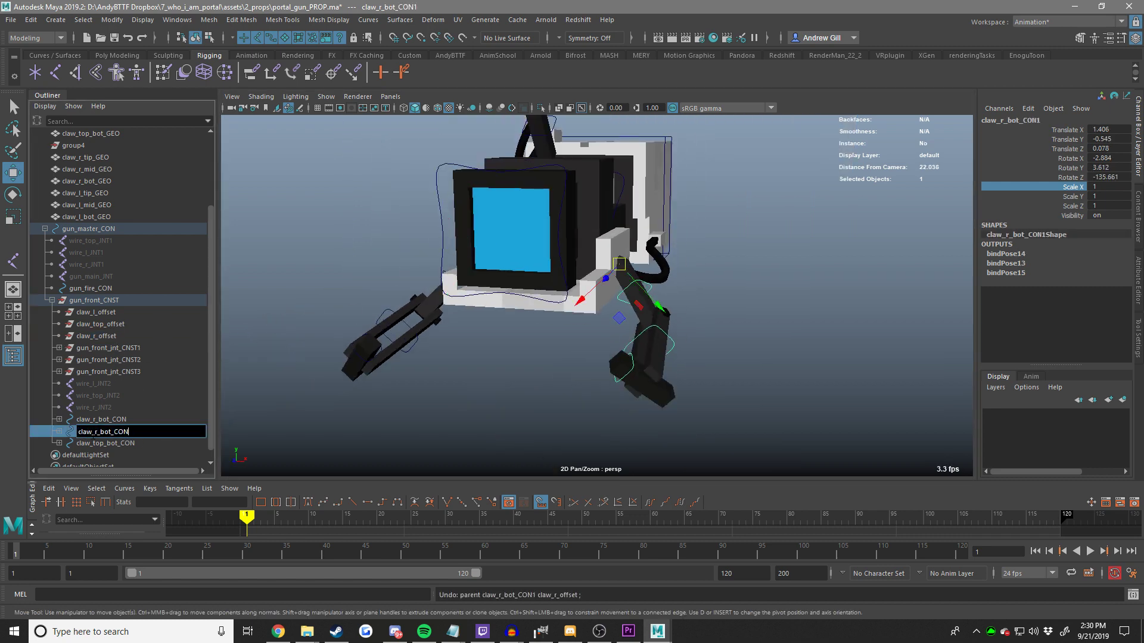
pyautogui.press('BackSpace')
pyautogui.press('BackSpace')
pyautogui.press('BackSpace')
pyautogui.press('BackSpace')
pyautogui.press('BackSpace')
pyautogui.press('BackSpace')
pyautogui.press('BackSpace')
pyautogui.press('BackSpace')
pyautogui.press('BackSpace')
pyautogui.write('l_bot_CON')
pyautogui.press('Return')
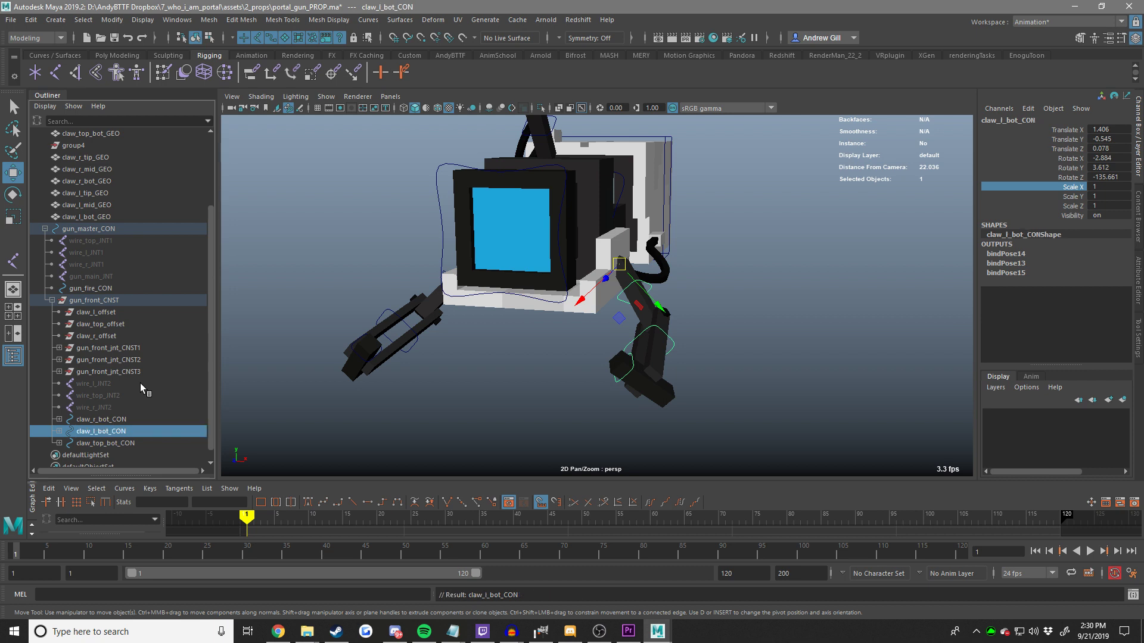
# Parent claw_l_bot_CON, claw_r_bot_CON and claw_top_bot_CON under their matching groups claw_l_offset, claw_r_offset and claw_top_offset.
pyautogui.doubleClick(102, 419)
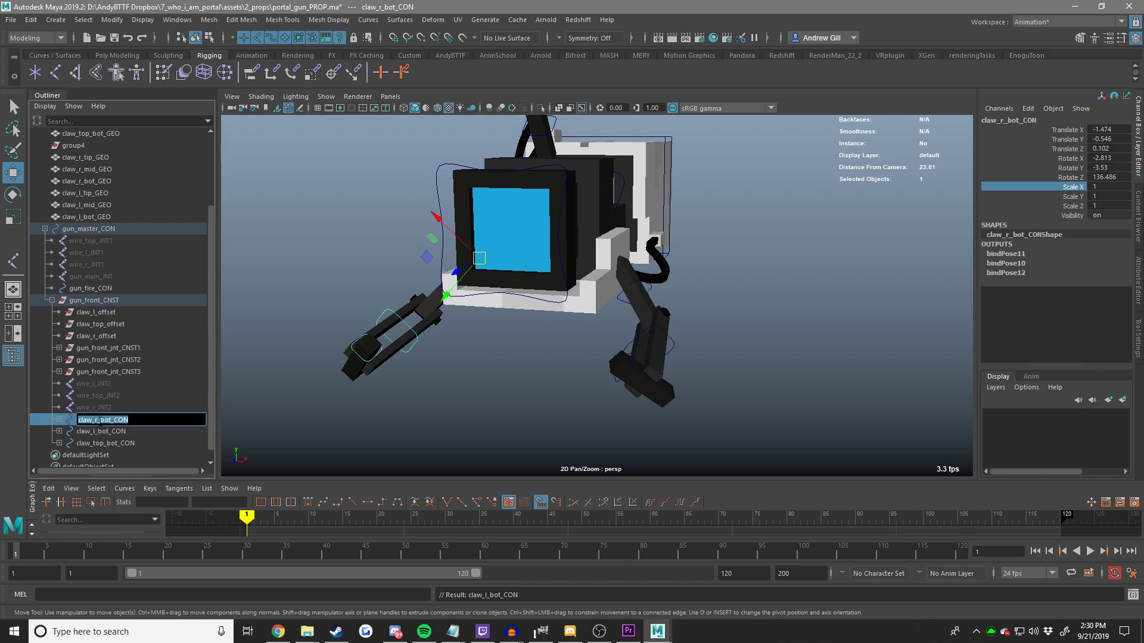
pyautogui.click(127, 430)
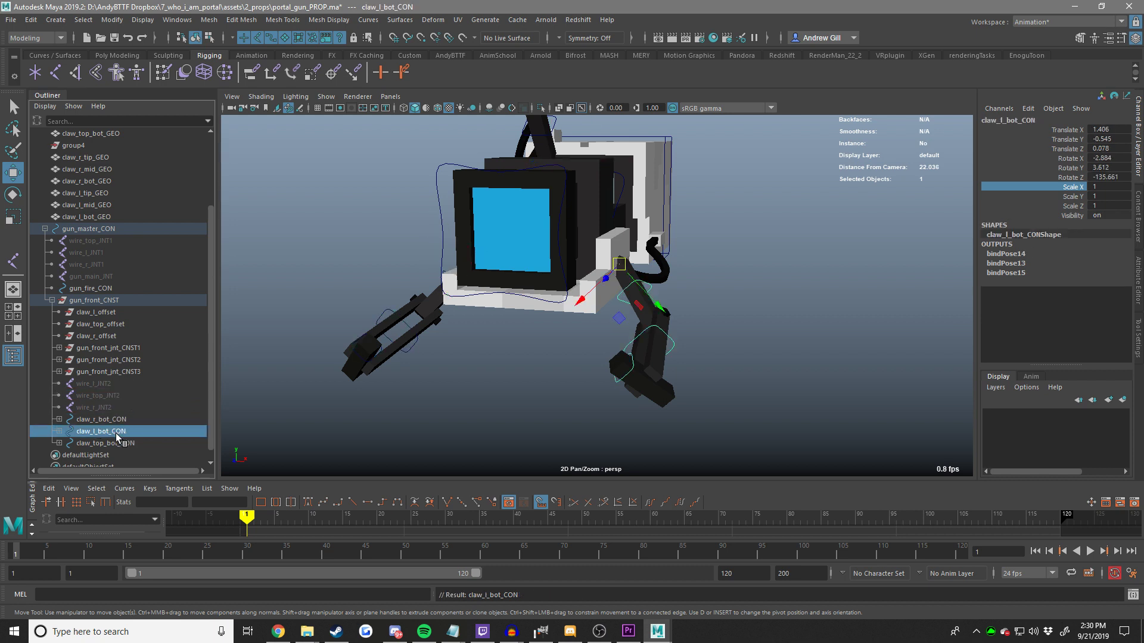
pyautogui.moveTo(118, 436); pyautogui.dragTo(104, 331, button='middle')
pyautogui.click(104, 419)
pyautogui.click(108, 435)
pyautogui.click(59, 347)
pyautogui.click(59, 348)
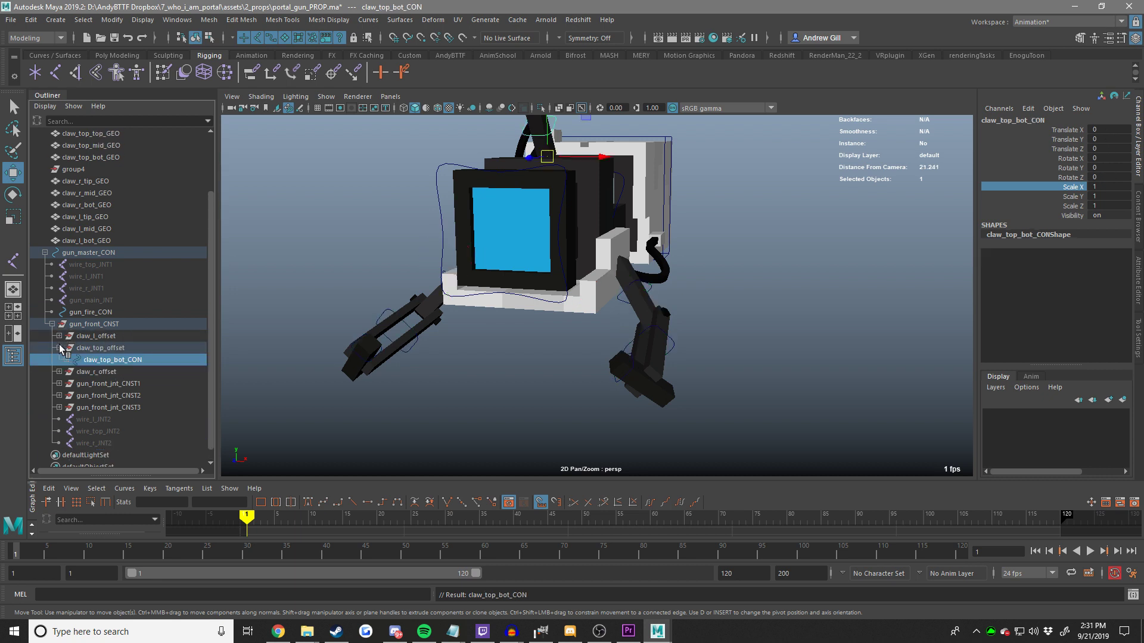
# Expand the claw_l_offset hierarchy and rename its tip control as claw_l_tip_CON.
pyautogui.click(59, 336)
pyautogui.click(67, 347)
pyautogui.click(67, 348)
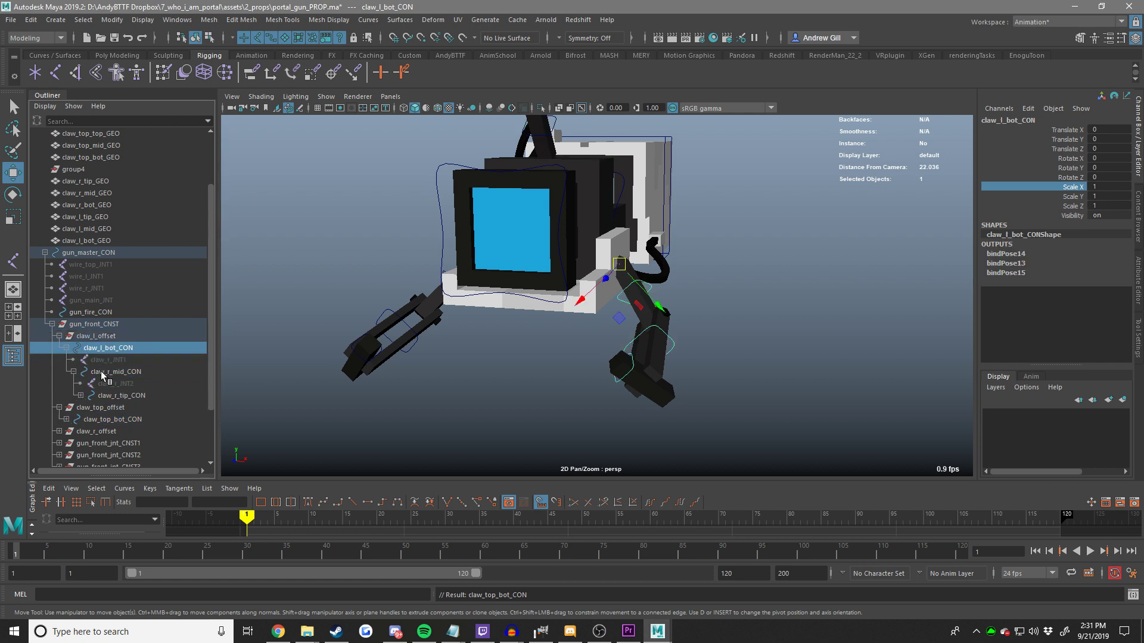
pyautogui.click(80, 395)
pyautogui.doubleClick(119, 396)
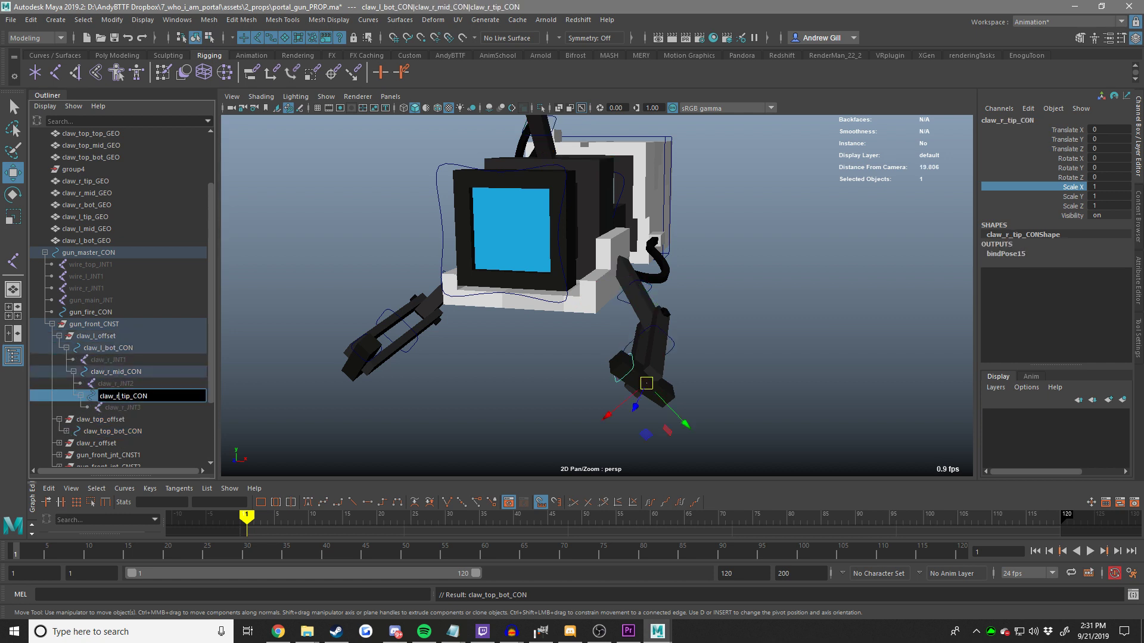
# Rename the joint claw_r_JNT2 in the claw_l_offset hierarchy as claw_l_JNT2.
pyautogui.doubleClick(146, 384)
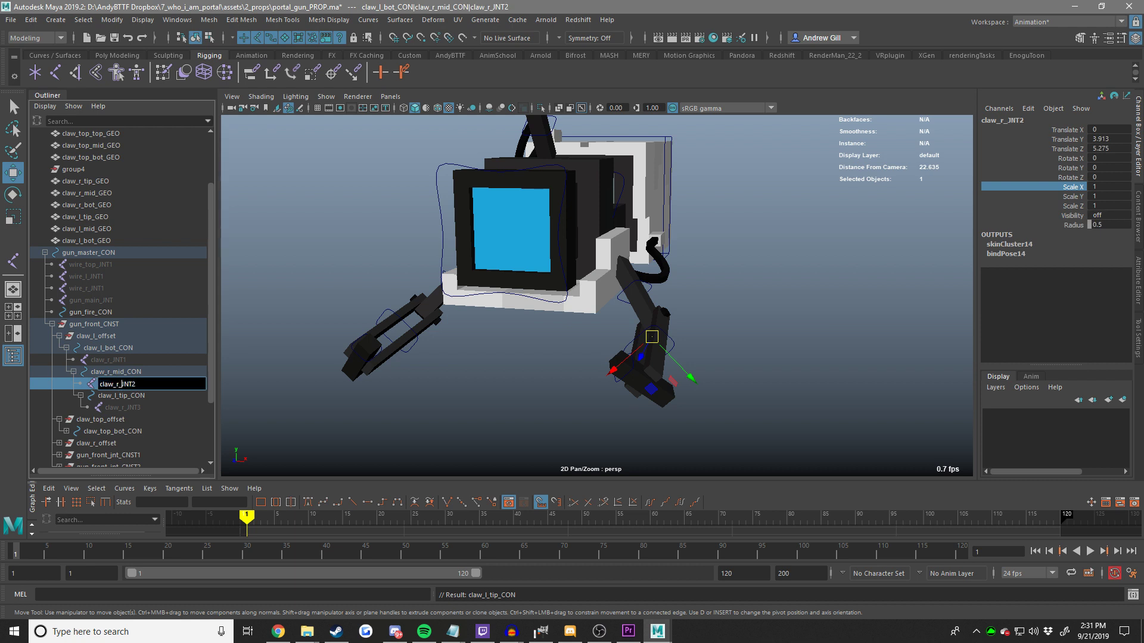
pyautogui.press('BackSpace')
pyautogui.write('l')
pyautogui.press('Return')
# Rename claw_r_mid_CON as claw_l_mid_CON and claw_r_JNT1 as claw_l_JNT1 in the claw_l_offset hierarchy.
pyautogui.doubleClick(121, 372)
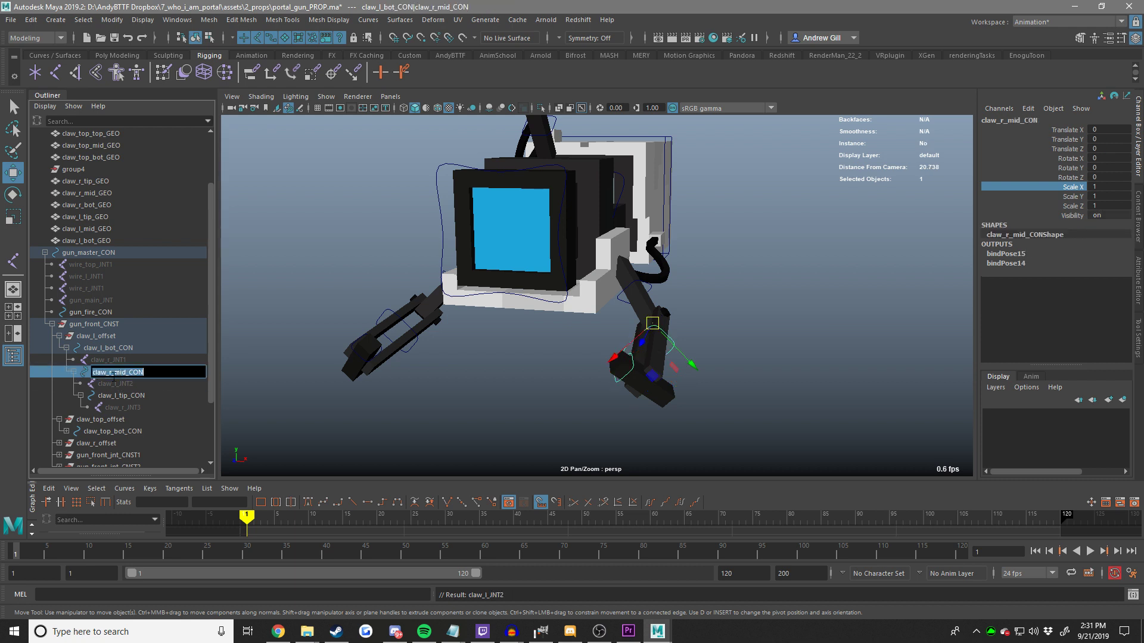
pyautogui.press('Return')
pyautogui.doubleClick(100, 360)
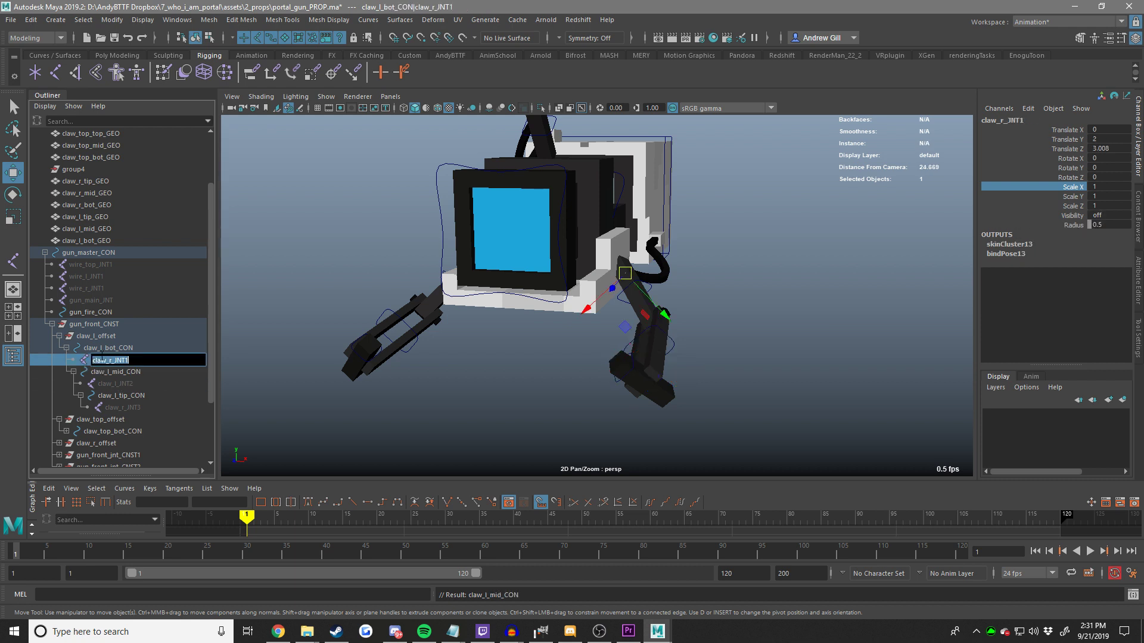
pyautogui.write('l')
pyautogui.press('Return')
# Rename the joint claw_r_JNT3 under claw_l_tip_CON as claw_l_JNT3 and clear the selection.
pyautogui.doubleClick(125, 397)
pyautogui.doubleClick(121, 408)
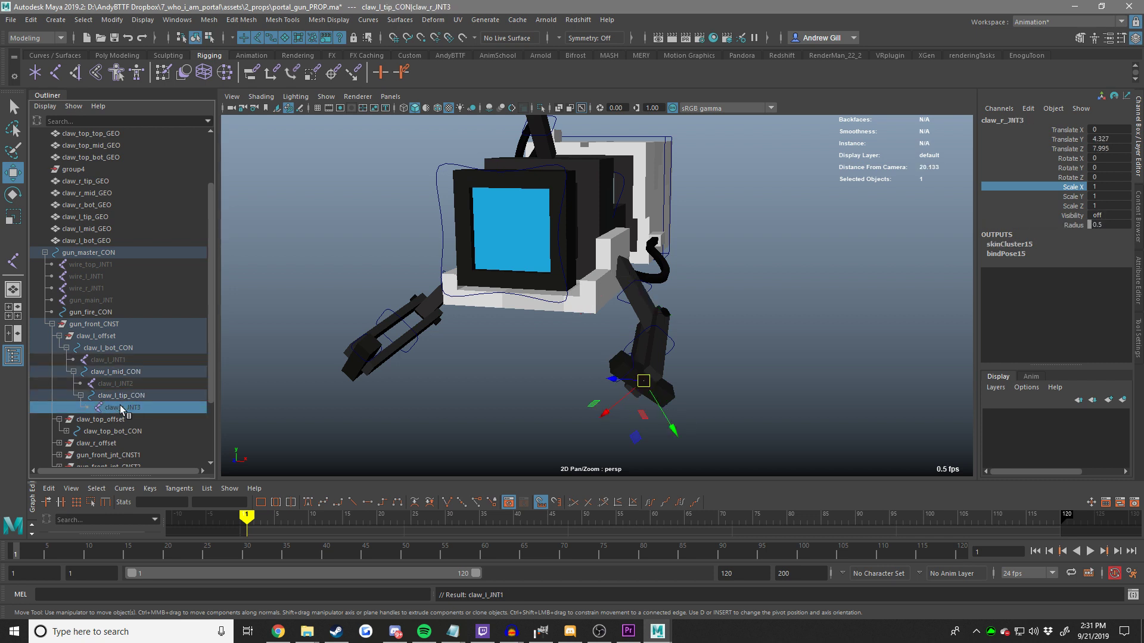
pyautogui.moveTo(123, 407); pyautogui.dragTo(127, 408)
pyautogui.write('l')
pyautogui.press('Return')
pyautogui.click(296, 407)
# Examine the control and joint names in the claw_top_offset hierarchy and collapse it again.
pyautogui.scroll(-3, 66, 367)
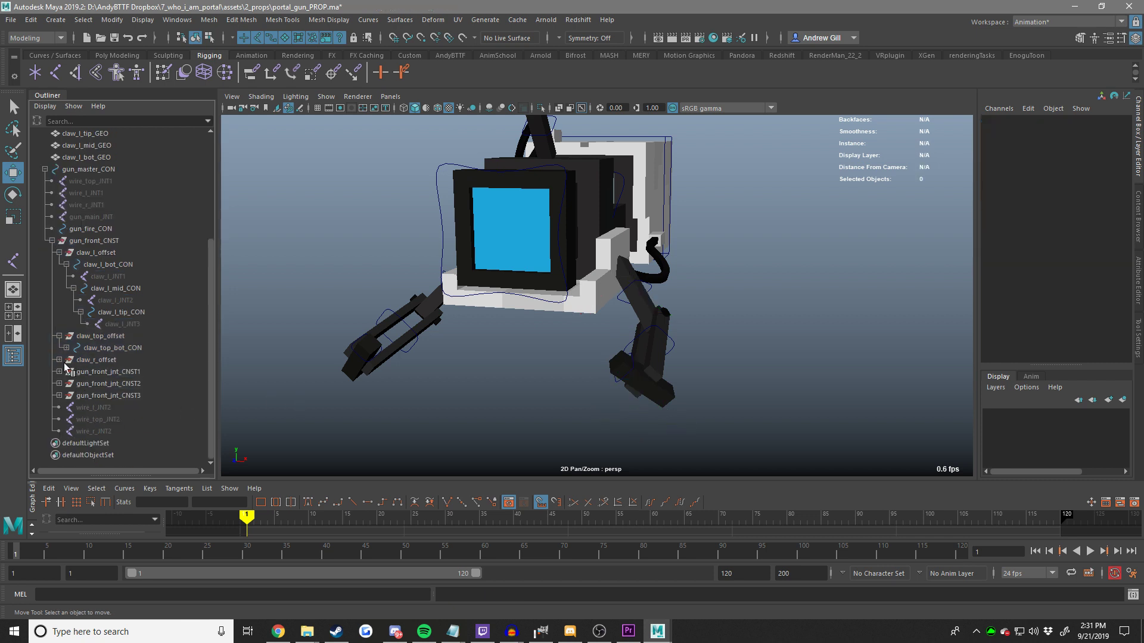
pyautogui.click(66, 347)
pyautogui.click(71, 360)
pyautogui.click(74, 372)
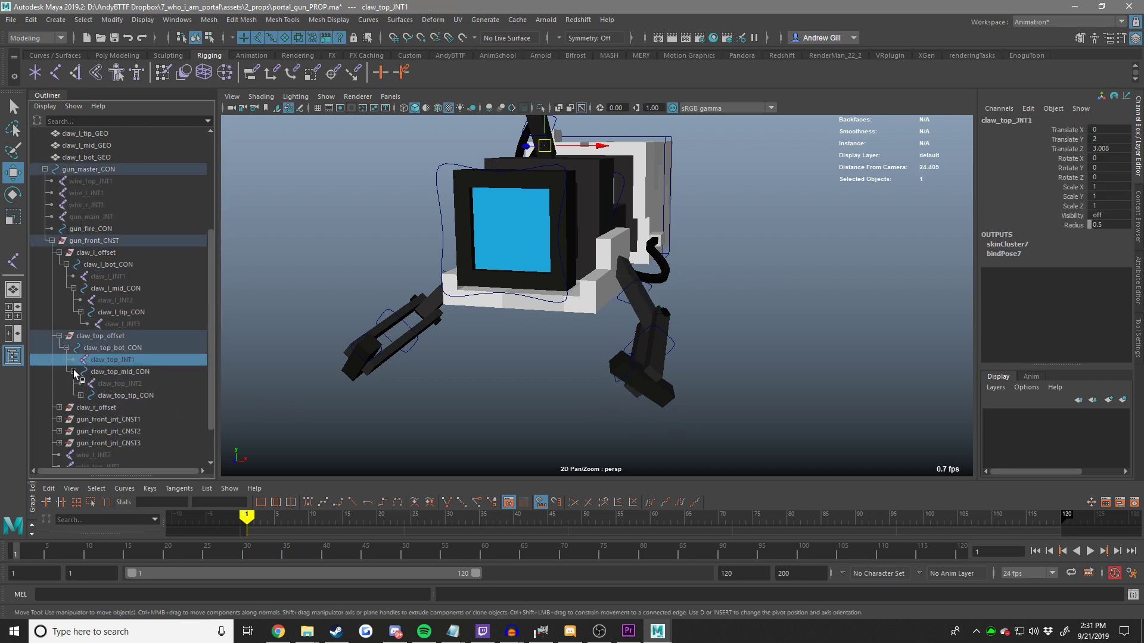
pyautogui.click(73, 371)
pyautogui.click(66, 348)
pyautogui.click(59, 336)
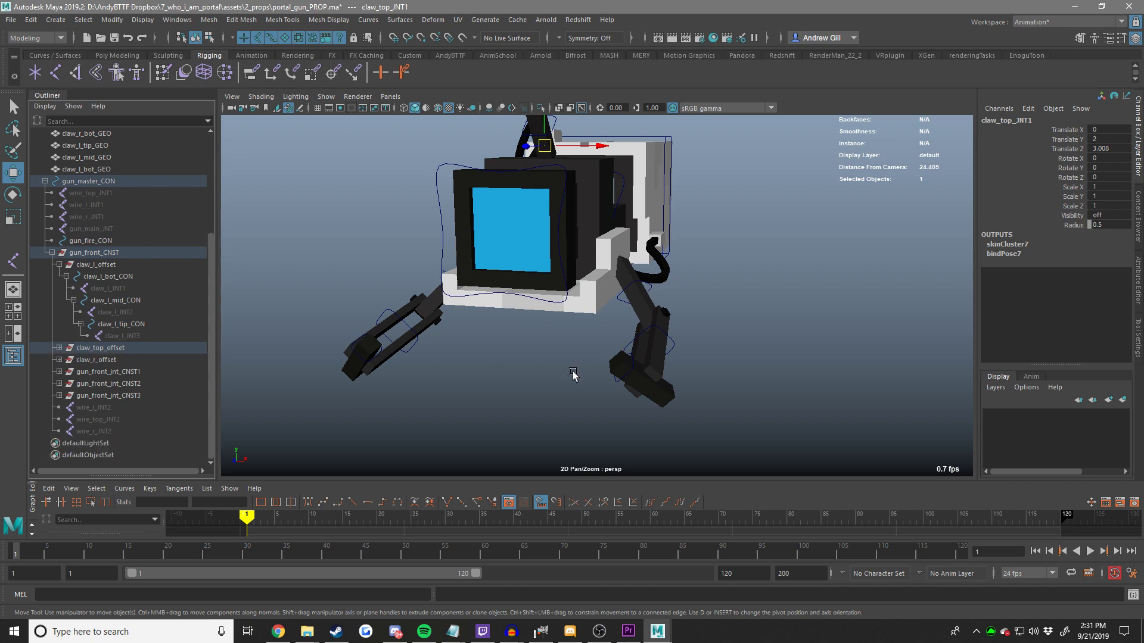
# Save the portal gun scene and deselect everything.
pyautogui.keyDown('alt'); pyautogui.moveTo(574, 376); pyautogui.dragTo(511, 372); pyautogui.keyUp('alt')
pyautogui.hotkey('ctrl', 's')
pyautogui.click(685, 396)
# Test gun_fire_CON by sliding it back and forth along Z, undoing each move.
pyautogui.keyDown('alt'); pyautogui.moveTo(595, 310); pyautogui.dragTo(546, 332); pyautogui.keyUp('alt')
pyautogui.moveTo(470, 241); pyautogui.dragTo(470, 243)
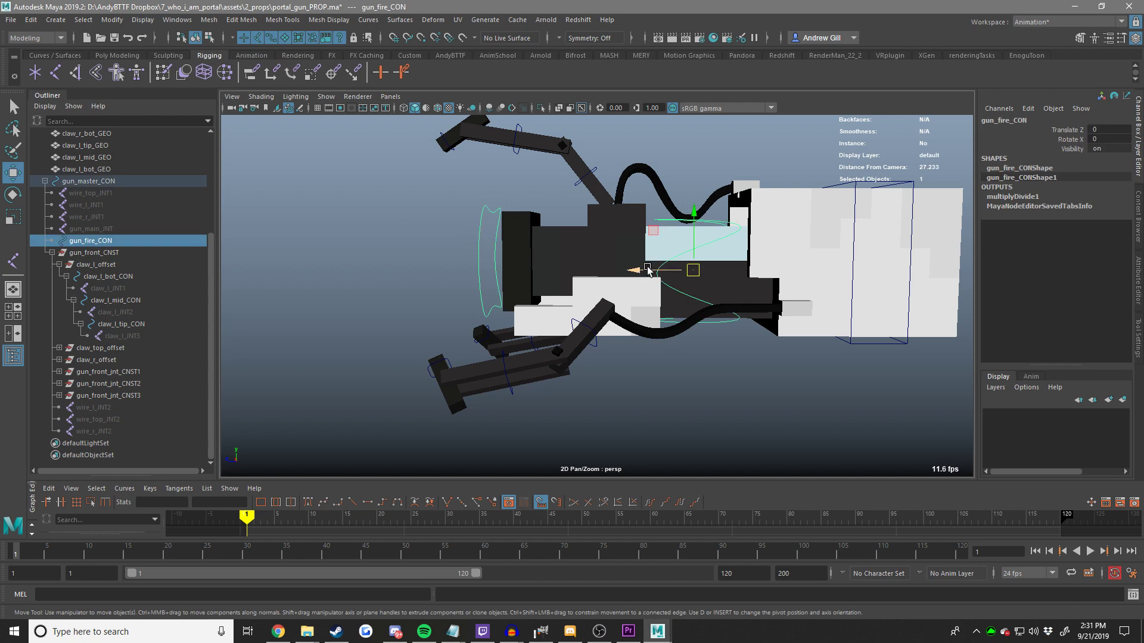
pyautogui.moveTo(648, 271); pyautogui.dragTo(543, 301)
pyautogui.hotkey('ctrl', 'z')
pyautogui.moveTo(665, 271); pyautogui.dragTo(581, 316)
pyautogui.hotkey('ctrl', 'z')
pyautogui.moveTo(582, 316); pyautogui.dragTo(605, 327, button='middle')
pyautogui.keyDown('alt'); pyautogui.moveTo(605, 327); pyautogui.dragTo(643, 322); pyautogui.keyUp('alt')
pyautogui.hotkey('ctrl', 'z')
pyautogui.moveTo(647, 320); pyautogui.dragTo(526, 309, button='middle')
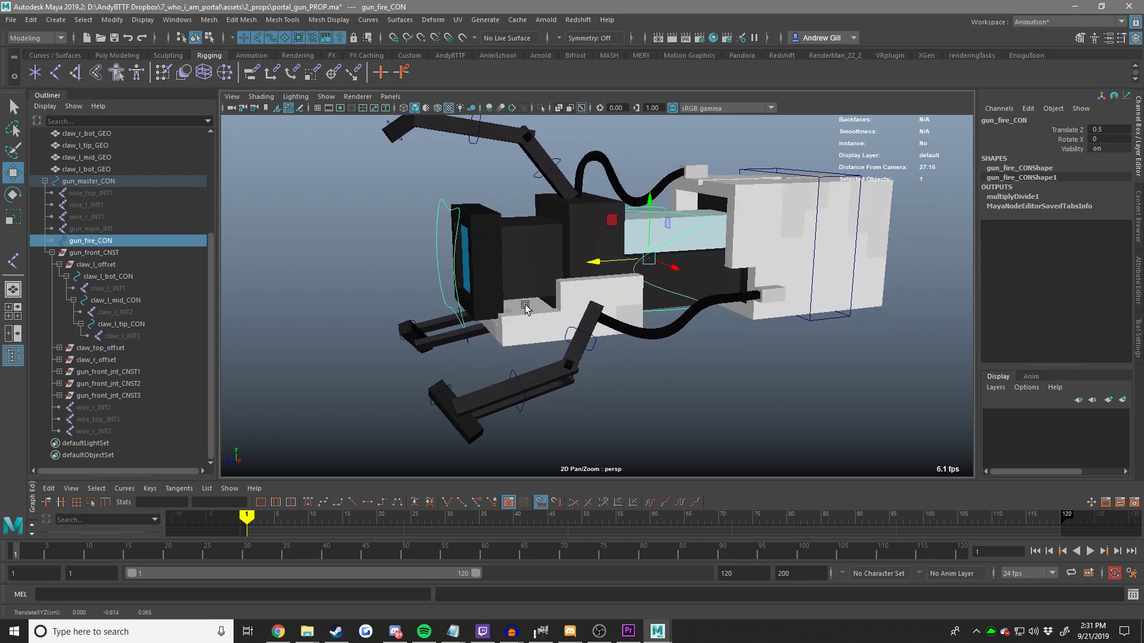
pyautogui.keyDown('alt'); pyautogui.moveTo(526, 309); pyautogui.dragTo(599, 325); pyautogui.keyUp('alt')
pyautogui.hotkey('ctrl', 'z')
pyautogui.moveTo(599, 326); pyautogui.dragTo(510, 333, button='middle')
pyautogui.hotkey('ctrl', 'z')
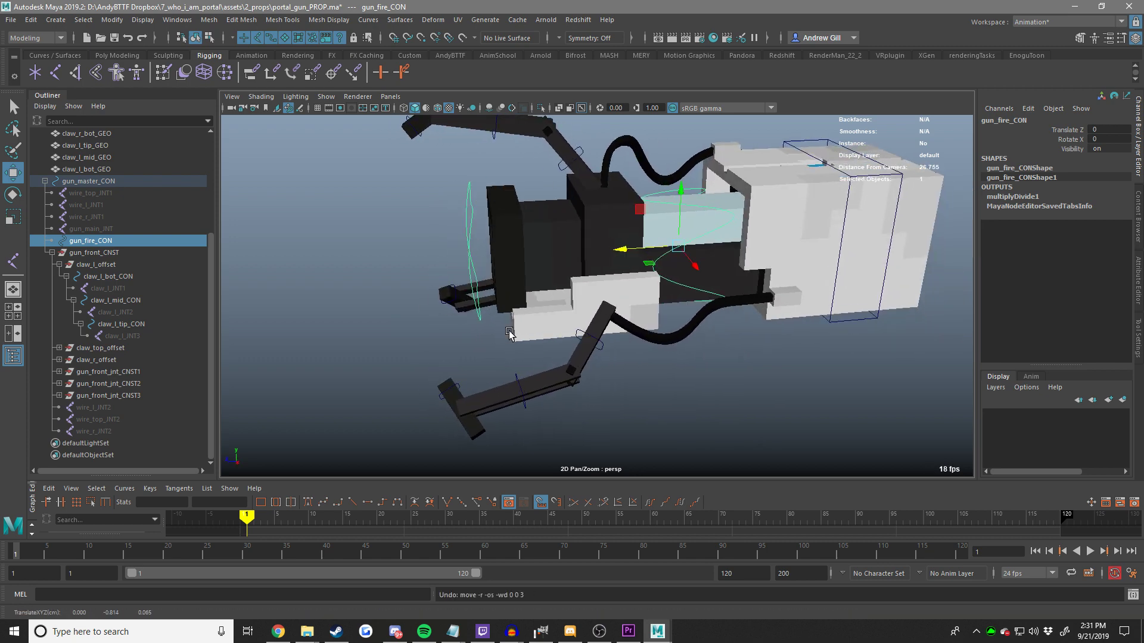
pyautogui.keyDown('alt'); pyautogui.moveTo(510, 334); pyautogui.dragTo(640, 324); pyautogui.keyUp('alt')
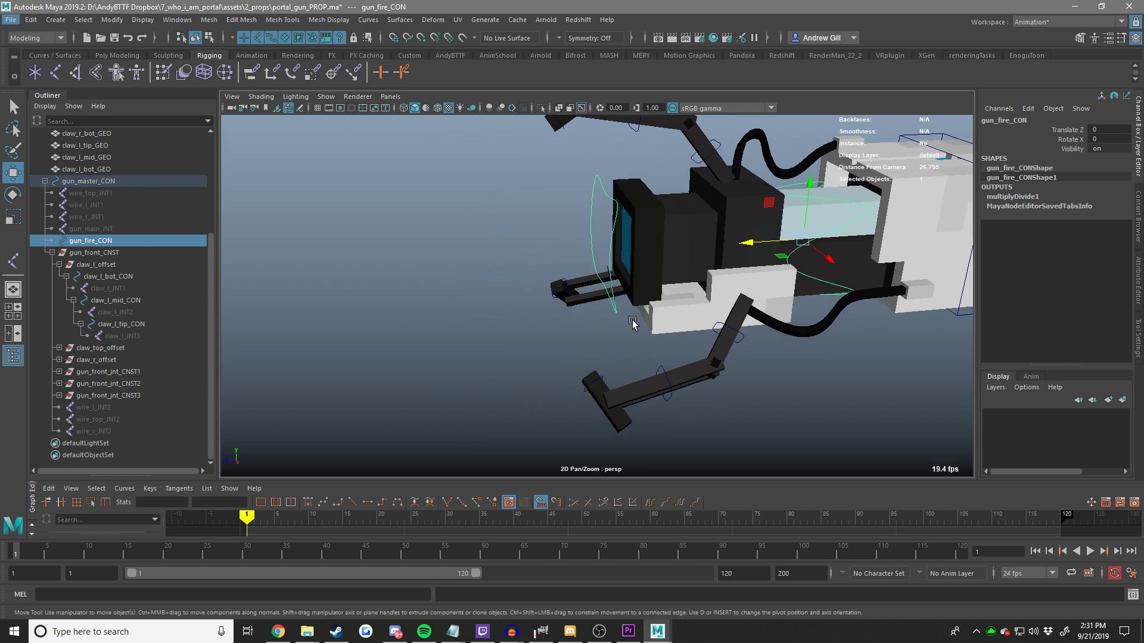
# Collapse the hierarchy below claw_l_bot_CON and select that control.
pyautogui.keyDown('alt'); pyautogui.moveTo(482, 352); pyautogui.dragTo(364, 305, button='middle'); pyautogui.keyUp('alt')
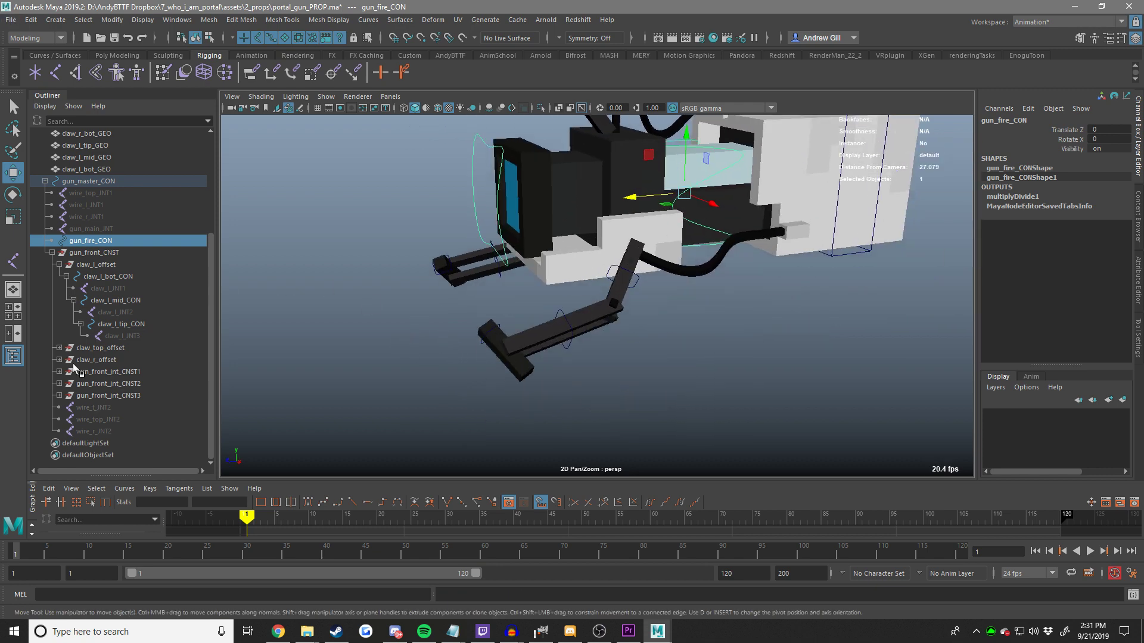
pyautogui.click(80, 324)
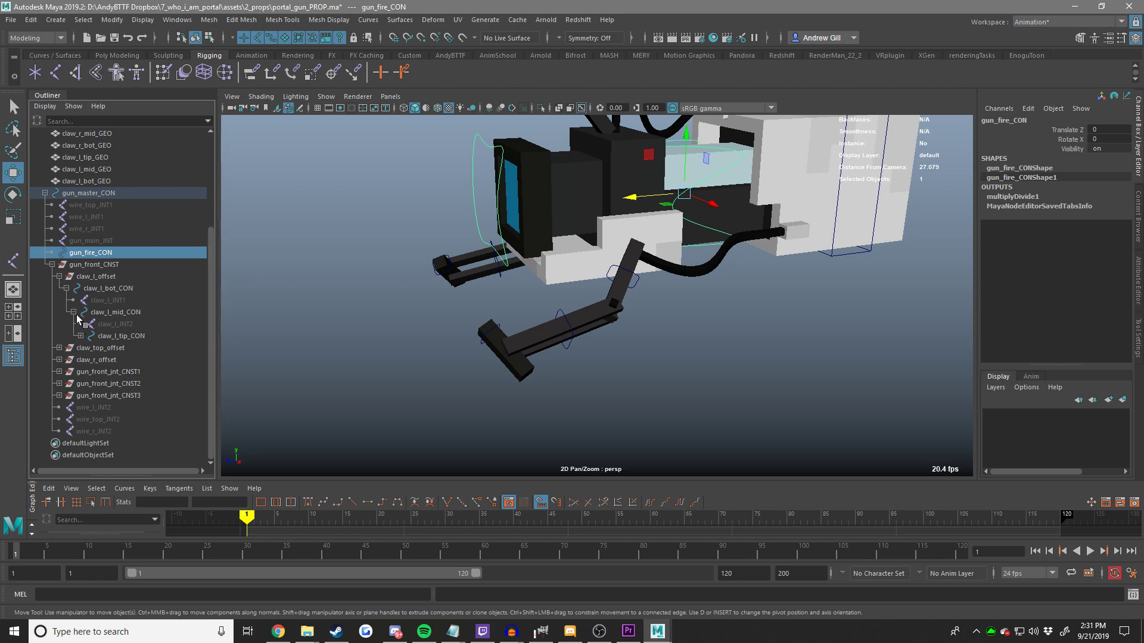
pyautogui.click(74, 312)
pyautogui.click(66, 312)
pyautogui.click(118, 335)
# Test the left claw by rotating claw_l_bot_CON freely, and undo the rotation.
pyautogui.keyDown('alt'); pyautogui.moveTo(481, 322); pyautogui.dragTo(482, 339, button='middle'); pyautogui.keyUp('alt')
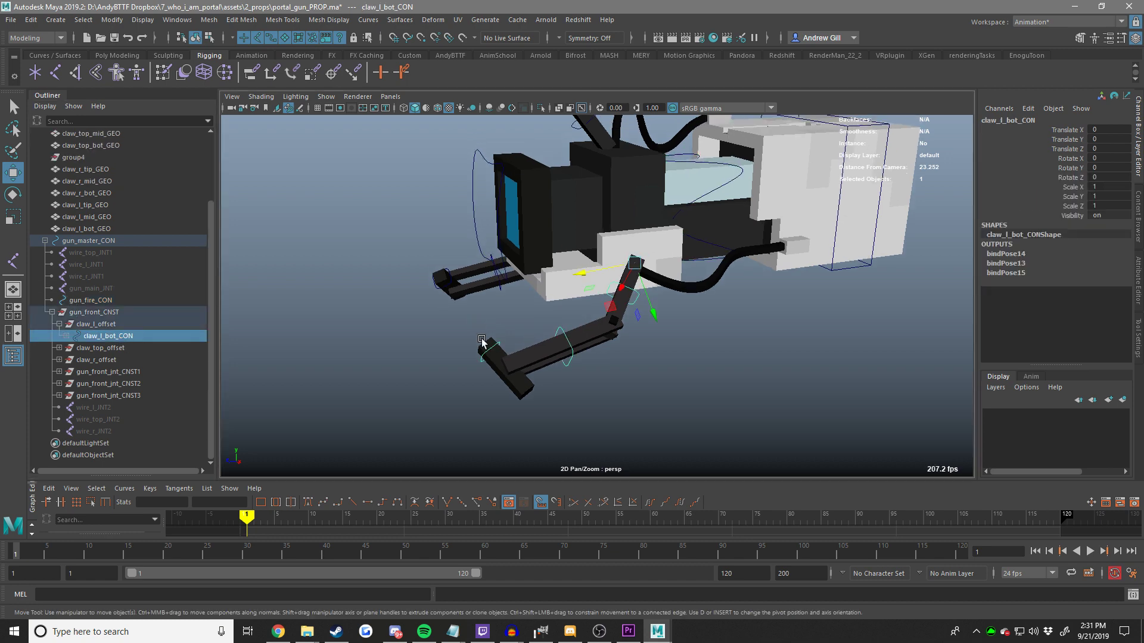
pyautogui.keyDown('alt'); pyautogui.moveTo(482, 340); pyautogui.dragTo(554, 337); pyautogui.keyUp('alt')
pyautogui.keyDown('alt'); pyautogui.moveTo(485, 337); pyautogui.dragTo(643, 342); pyautogui.keyUp('alt')
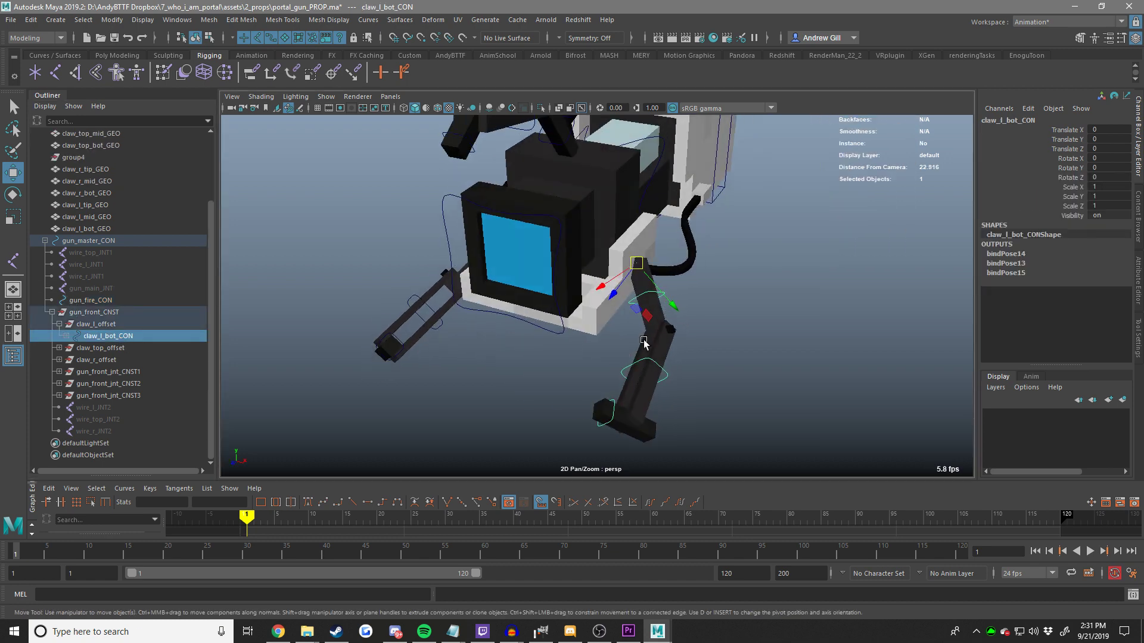
pyautogui.keyDown('alt'); pyautogui.moveTo(643, 342); pyautogui.dragTo(582, 328, button='middle'); pyautogui.keyUp('alt')
pyautogui.scroll(5, 581, 315)
pyautogui.press('e')
pyautogui.keyDown('alt'); pyautogui.moveTo(582, 311); pyautogui.dragTo(538, 226); pyautogui.keyUp('alt')
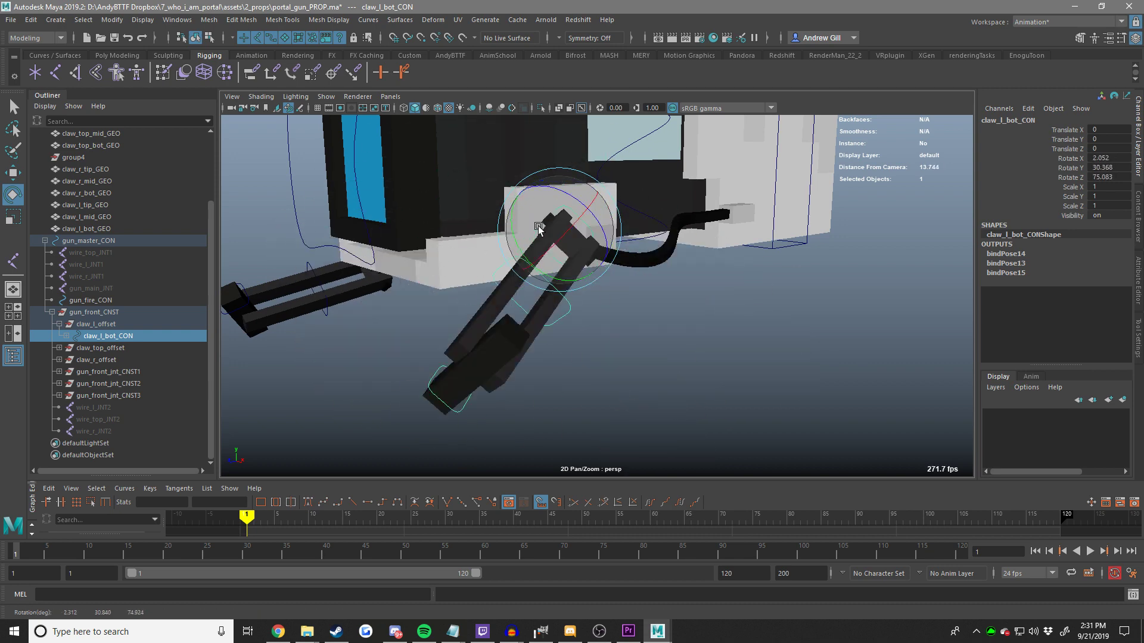
pyautogui.hotkey('ctrl', 'z')
# Lock and hide the translate and scale channels of claw_l_bot_CON.
pyautogui.moveTo(1070, 149); pyautogui.dragTo(1075, 133)
pyautogui.keyDown('ctrl'); pyautogui.moveTo(1068, 186); pyautogui.dragTo(1069, 205); pyautogui.keyUp('ctrl')
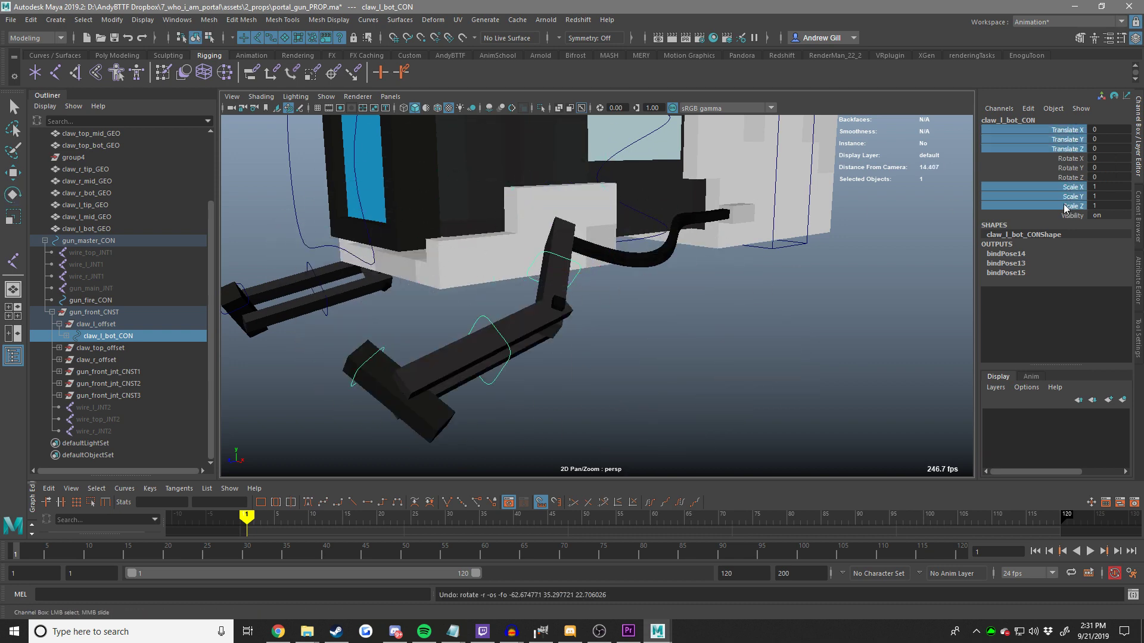
pyautogui.rightClick(1069, 206)
pyautogui.click(1048, 479)
pyautogui.press('w')
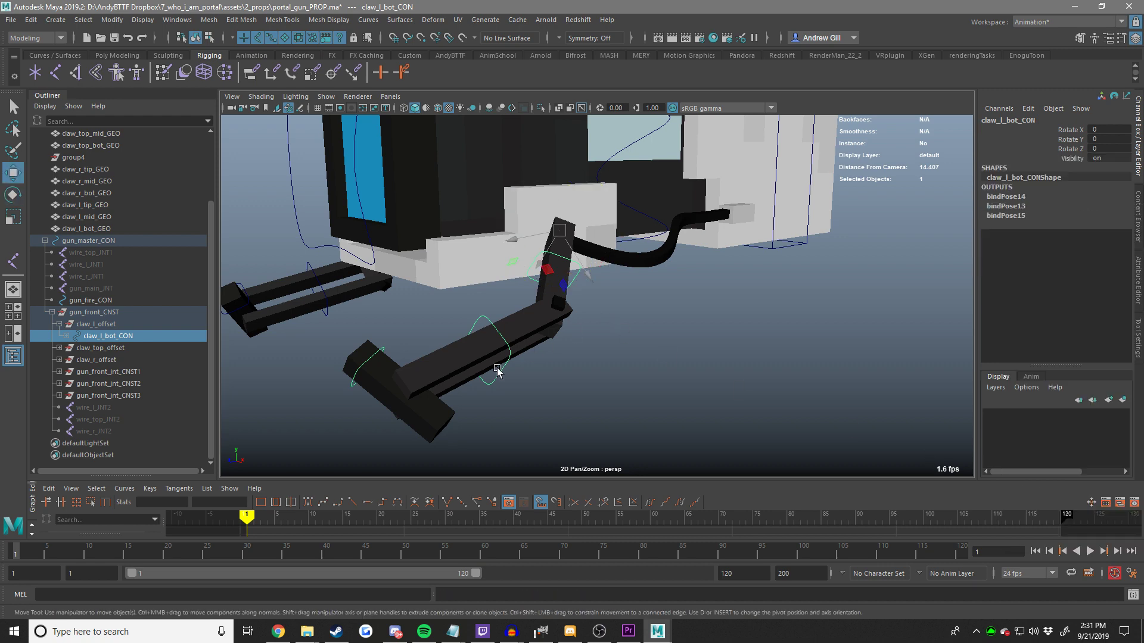
# Lock and hide all translate and scale channels plus Rotate Y and Rotate Z on the mid and tip controls of all three claws.
pyautogui.click(499, 366)
pyautogui.click(502, 371)
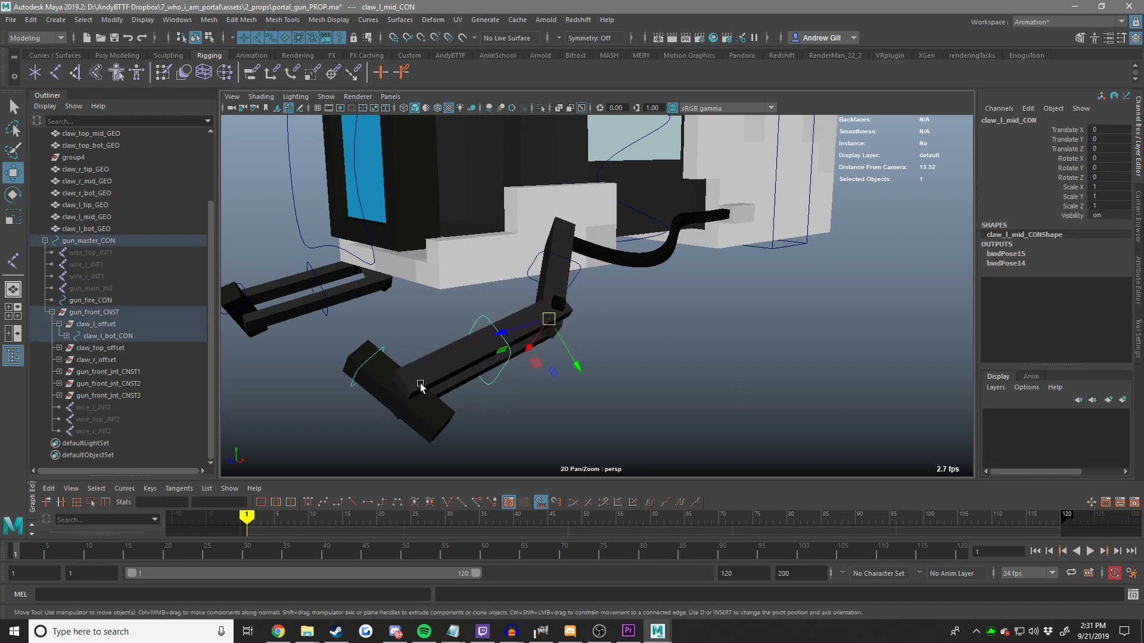
pyautogui.keyDown('shift'); pyautogui.click(377, 351); pyautogui.keyUp('shift')
pyautogui.keyDown('alt'); pyautogui.moveTo(305, 275); pyautogui.dragTo(724, 174); pyautogui.keyUp('alt')
pyautogui.keyDown('shift'); pyautogui.click(474, 310); pyautogui.keyUp('shift')
pyautogui.keyDown('shift'); pyautogui.click(444, 327); pyautogui.keyUp('shift')
pyautogui.keyDown('shift'); pyautogui.click(726, 190); pyautogui.keyUp('shift')
pyautogui.keyDown('shift'); pyautogui.click(856, 207); pyautogui.keyUp('shift')
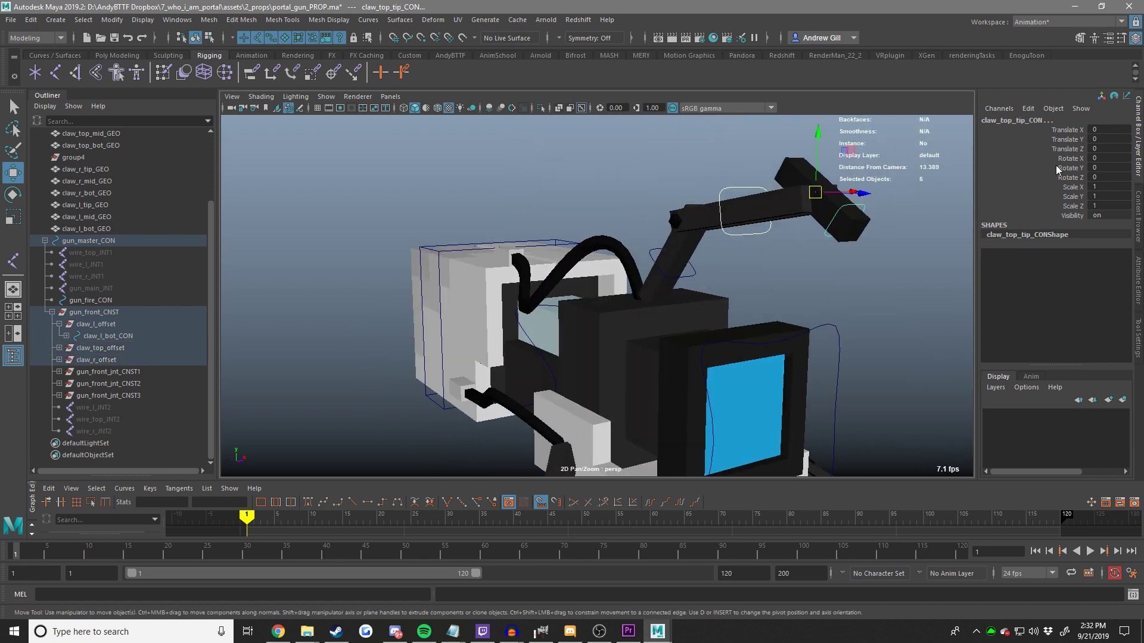
pyautogui.moveTo(1075, 152); pyautogui.dragTo(1069, 177)
pyautogui.rightClick(1072, 152)
pyautogui.click(1044, 428)
pyautogui.rightClick(1069, 177)
pyautogui.click(1076, 466)
# Lock and hide the translate and scale channels of claw_top_bot_CON and claw_r_bot_CON together.
pyautogui.keyDown('alt'); pyautogui.moveTo(673, 357); pyautogui.dragTo(581, 348, button='right'); pyautogui.keyUp('alt')
pyautogui.keyDown('alt'); pyautogui.moveTo(581, 349); pyautogui.dragTo(668, 307); pyautogui.keyUp('alt')
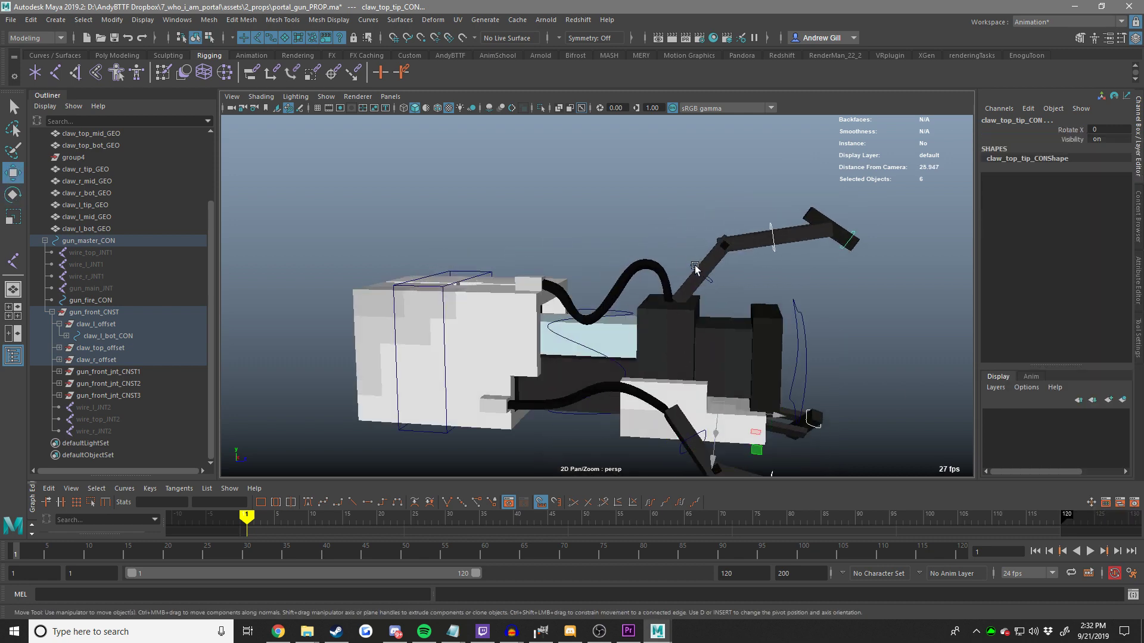
pyautogui.click(692, 263)
pyautogui.keyDown('alt'); pyautogui.moveTo(702, 293); pyautogui.dragTo(636, 163, button='middle'); pyautogui.keyUp('alt')
pyautogui.keyDown('shift'); pyautogui.click(630, 277); pyautogui.keyUp('shift')
pyautogui.keyDown('alt'); pyautogui.moveTo(760, 250); pyautogui.dragTo(643, 266); pyautogui.keyUp('alt')
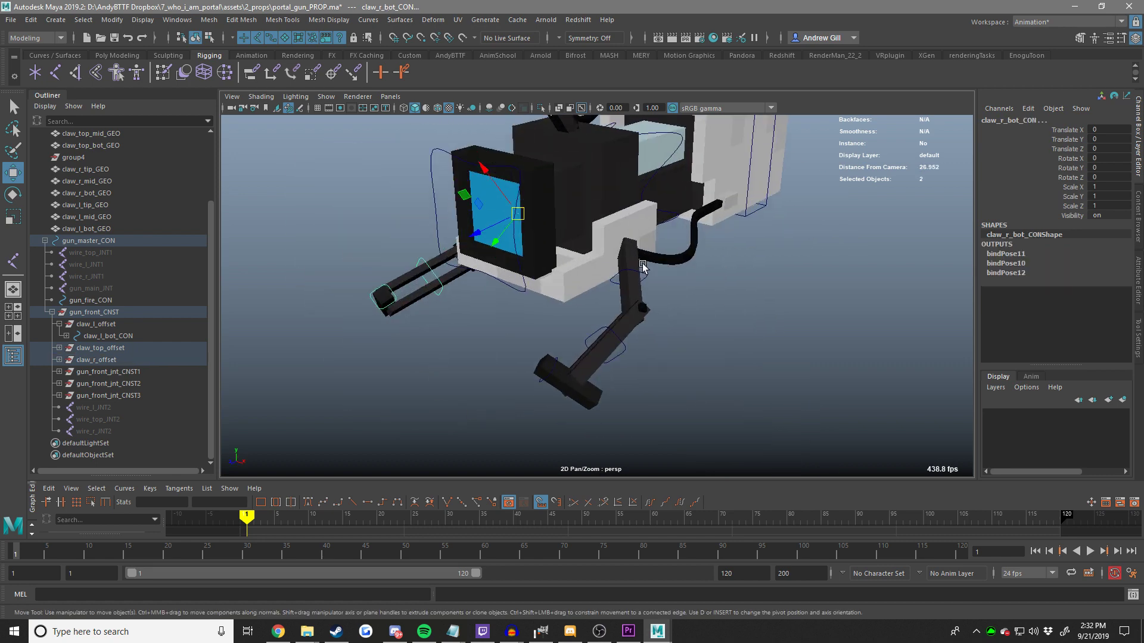
pyautogui.moveTo(1049, 188); pyautogui.dragTo(1053, 205)
pyautogui.moveTo(1072, 148)
pyautogui.keyDown('ctrl'); pyautogui.mouseDown()
pyautogui.moveTo(1083, 139)
pyautogui.moveTo(1070, 147)
pyautogui.mouseUp(); pyautogui.keyUp('ctrl')
pyautogui.keyDown('ctrl'); pyautogui.click(1077, 131); pyautogui.keyUp('ctrl')
pyautogui.rightClick(1057, 157)
pyautogui.keyDown('ctrl'); pyautogui.click(1073, 193); pyautogui.keyUp('ctrl')
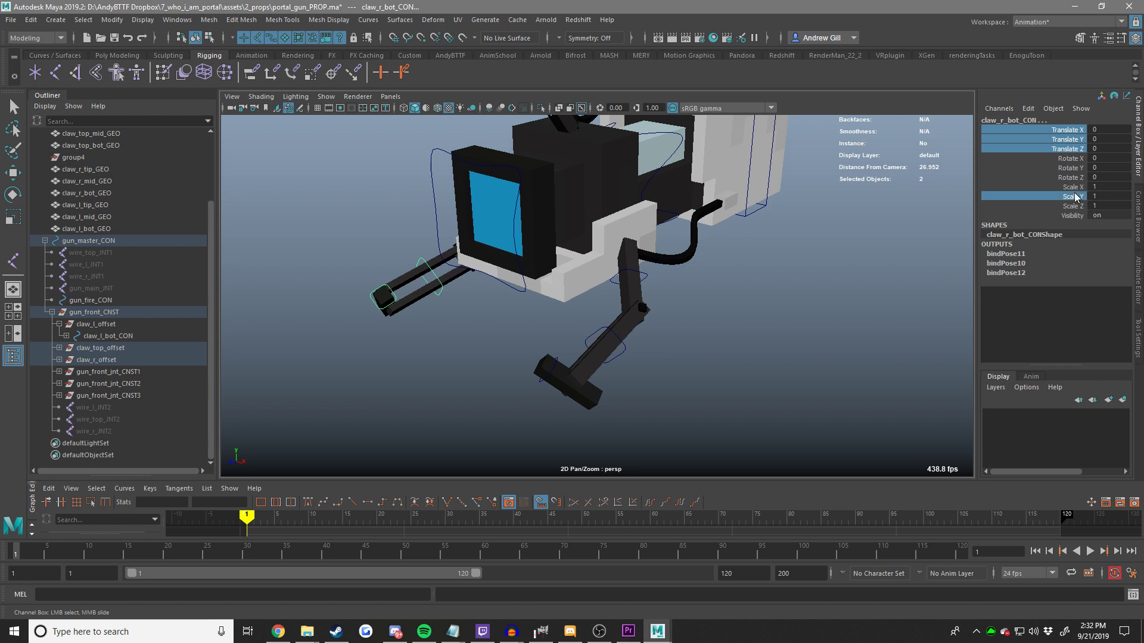
pyautogui.keyDown('ctrl'); pyautogui.click(1076, 207); pyautogui.keyUp('ctrl')
pyautogui.keyDown('ctrl'); pyautogui.click(1069, 187); pyautogui.keyUp('ctrl')
pyautogui.rightClick(1064, 202)
pyautogui.click(1049, 477)
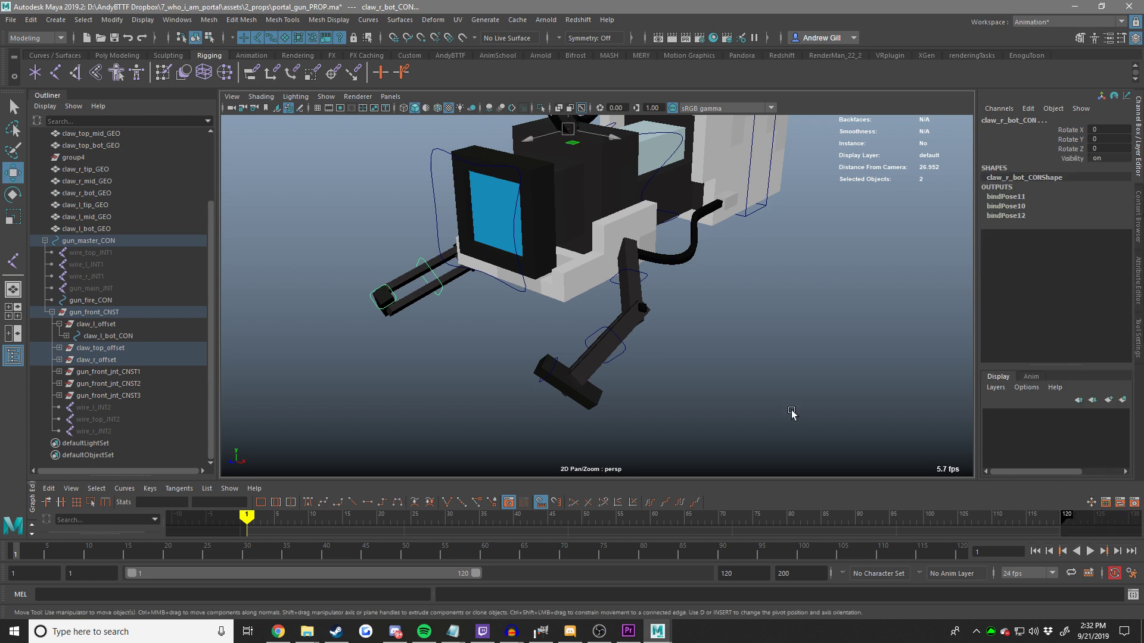
# Test a rotation of claw_l_bot_CON, undo it, and frame the whole gun.
pyautogui.click(623, 358)
pyautogui.click(640, 275)
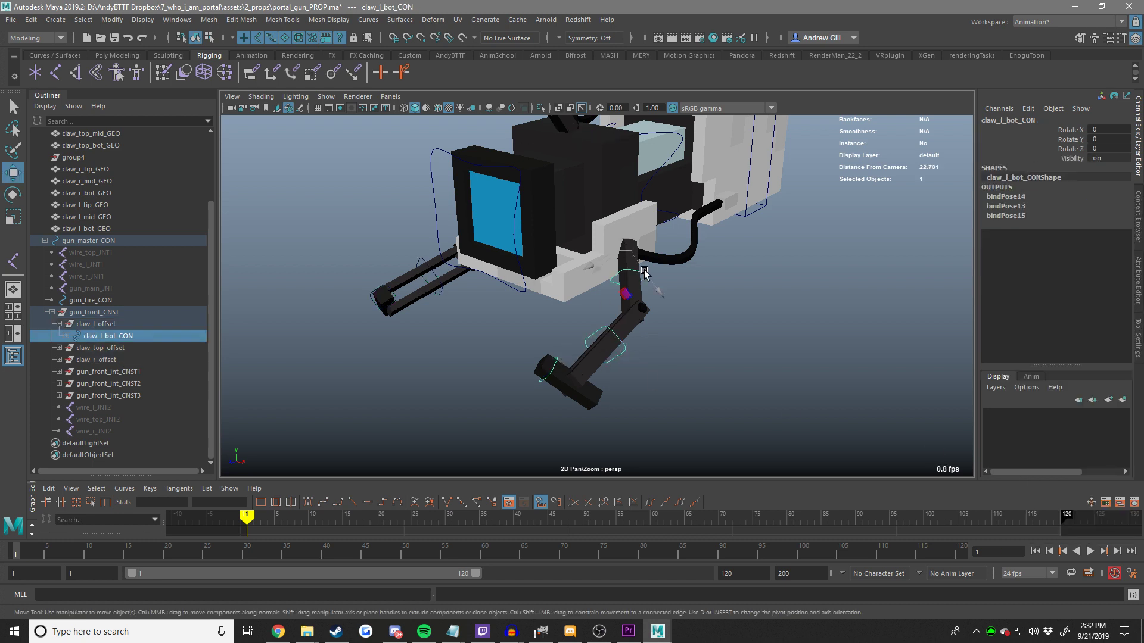
pyautogui.keyDown('alt'); pyautogui.moveTo(644, 271); pyautogui.dragTo(769, 223); pyautogui.keyUp('alt')
pyautogui.scroll(2, 714, 254)
pyautogui.press('e')
pyautogui.hotkey('ctrl', 'z')
pyautogui.press('a')
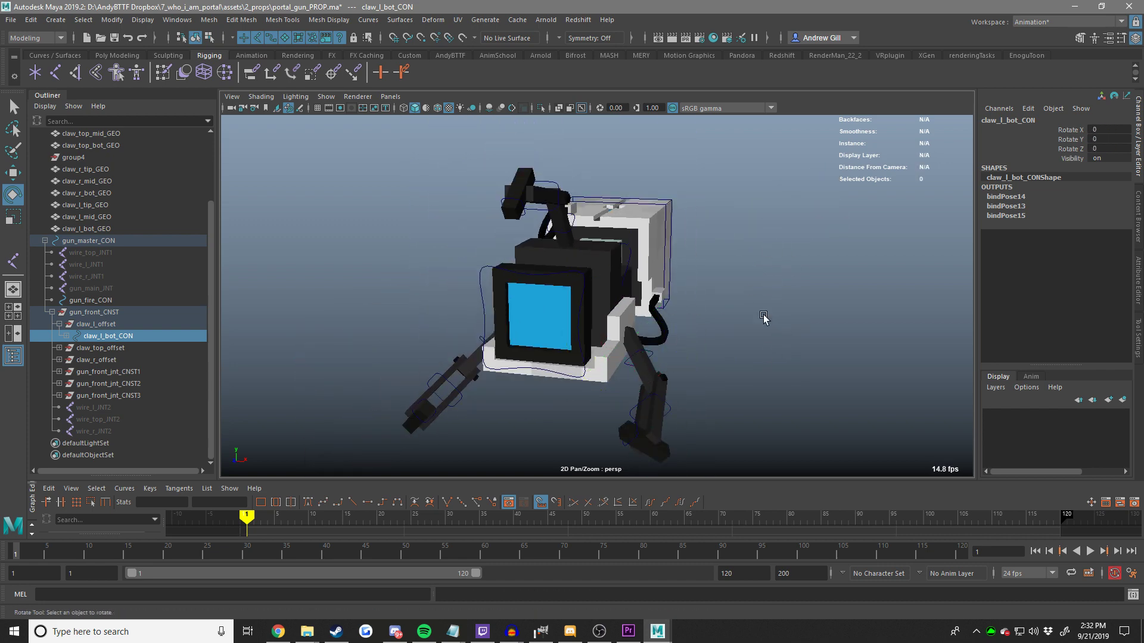
# Test the rotation of gun_fire_CON and undo the test rotations.
pyautogui.click(480, 262)
pyautogui.press('w')
pyautogui.click(492, 266)
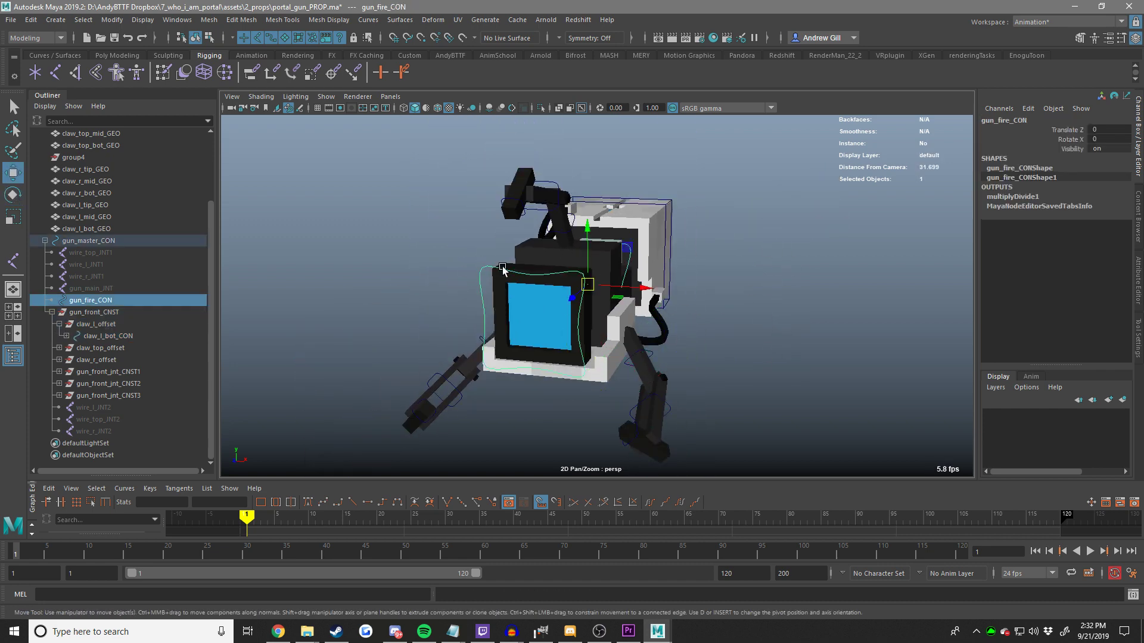
pyautogui.keyDown('alt'); pyautogui.moveTo(492, 266); pyautogui.dragTo(661, 305); pyautogui.keyUp('alt')
pyautogui.press('e')
pyautogui.hotkey('ctrl', 'z')
pyautogui.hotkey('ctrl', 'z')
pyautogui.press('w')
pyautogui.press('e')
pyautogui.moveTo(643, 243)
pyautogui.mouseDown()
pyautogui.moveTo(633, 265)
pyautogui.moveTo(655, 272)
pyautogui.moveTo(662, 240)
pyautogui.mouseUp()
pyautogui.keyDown('alt'); pyautogui.moveTo(662, 240); pyautogui.dragTo(727, 184); pyautogui.keyUp('alt')
pyautogui.hotkey('ctrl', 'z')
# Slide gun_fire_CON backwards along Z as a test and reset its Translate Z to 0.
pyautogui.press('w')
pyautogui.moveTo(754, 242); pyautogui.dragTo(688, 255, button='middle')
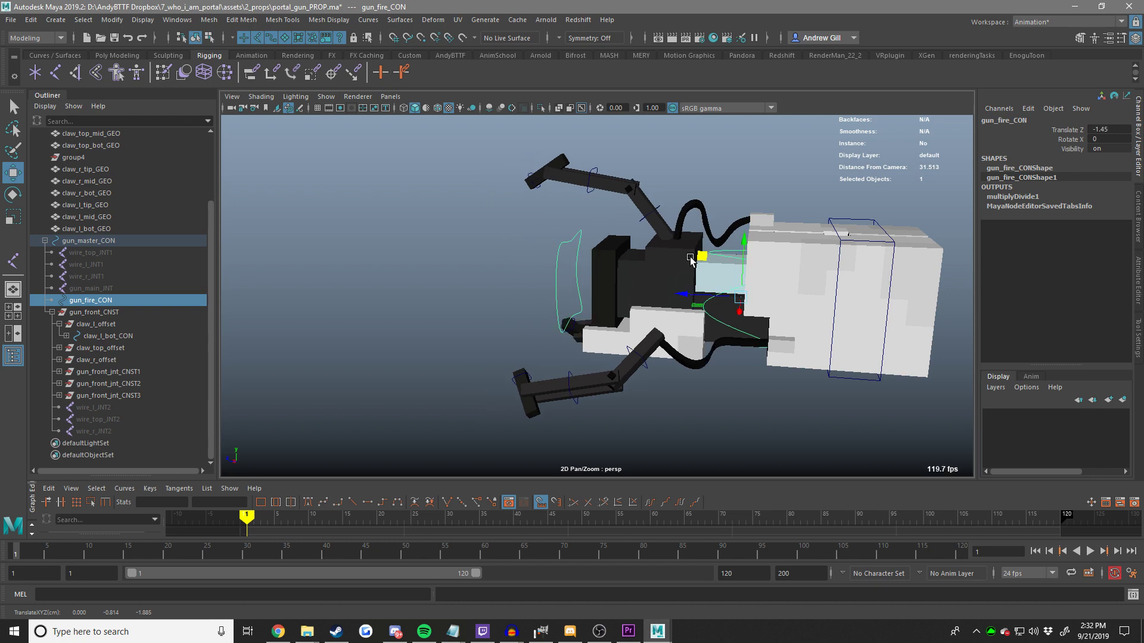
pyautogui.click(1099, 138)
pyautogui.click(1099, 130)
pyautogui.write('0')
pyautogui.press('Return')
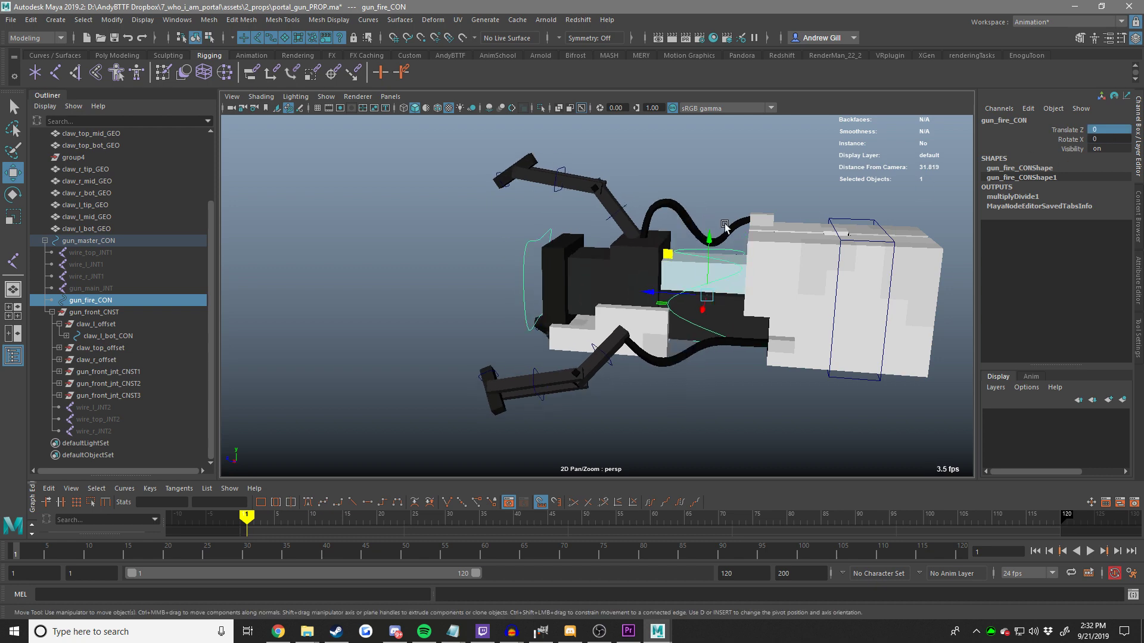
# Test how the whole gun follows gun_master_CON by rotating it, undoing each rotation.
pyautogui.click(834, 221)
pyautogui.click(836, 218)
pyautogui.press('e')
pyautogui.moveTo(839, 262); pyautogui.dragTo(815, 279)
pyautogui.hotkey('ctrl', 'z')
pyautogui.keyDown('alt'); pyautogui.moveTo(814, 278); pyautogui.dragTo(729, 286, button='right'); pyautogui.keyUp('alt')
pyautogui.keyDown('alt'); pyautogui.moveTo(730, 286); pyautogui.dragTo(634, 332); pyautogui.keyUp('alt')
pyautogui.press('w')
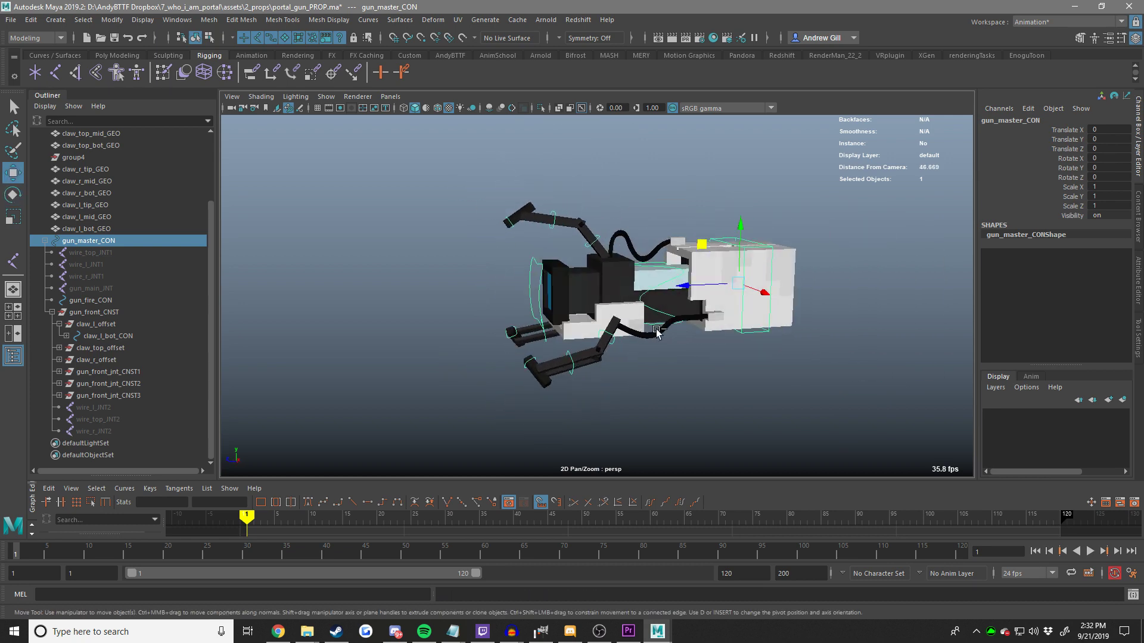
pyautogui.press('e')
pyautogui.moveTo(746, 240); pyautogui.dragTo(705, 320)
pyautogui.hotkey('ctrl', 'z')
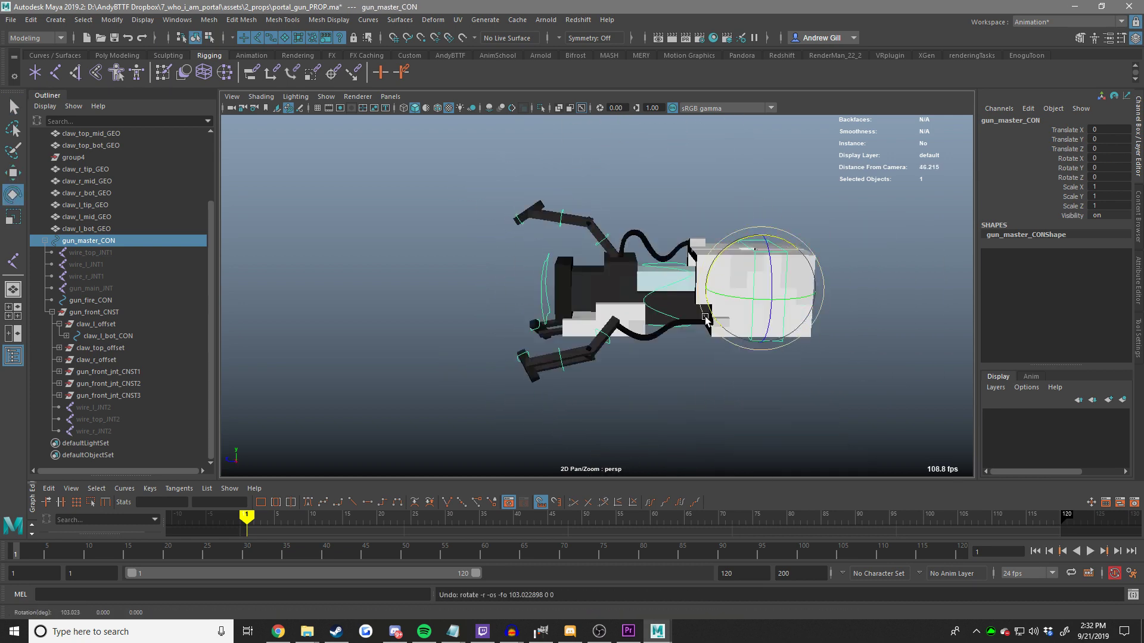
pyautogui.click(904, 389)
pyautogui.hotkey('ctrl', 'z')
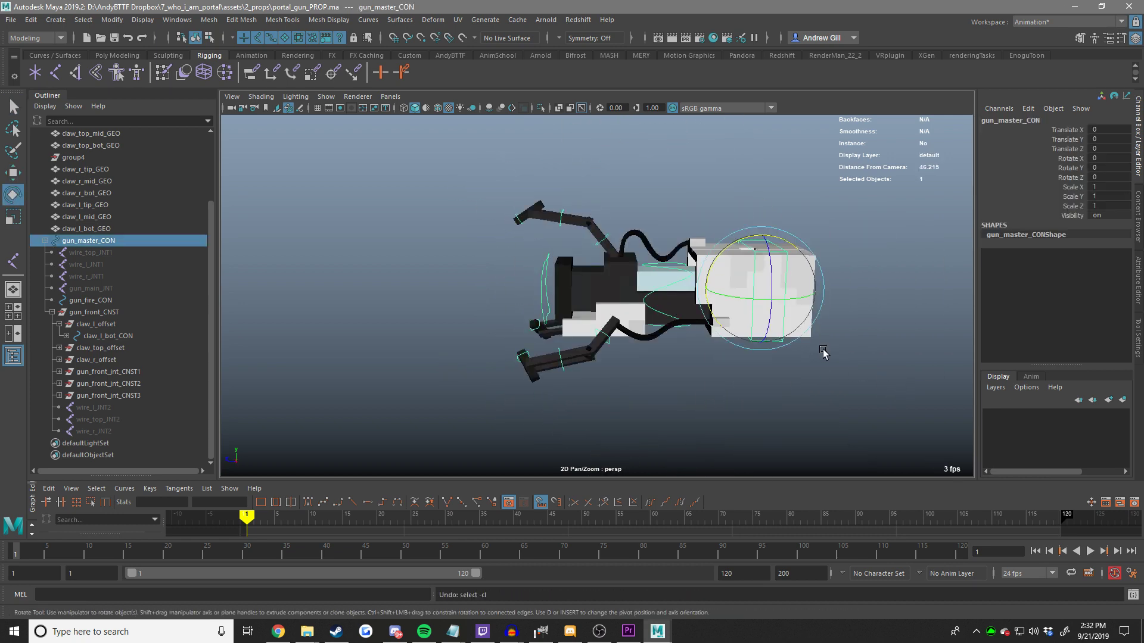
# Shift the pivot of gun_master_CON along Z towards the rear of the white gun body.
pyautogui.keyDown('alt'); pyautogui.moveTo(822, 350); pyautogui.dragTo(745, 373, button='middle'); pyautogui.keyUp('alt')
pyautogui.keyDown('alt'); pyautogui.moveTo(745, 373); pyautogui.dragTo(763, 340, button='right'); pyautogui.keyUp('alt')
pyautogui.keyDown('alt'); pyautogui.moveTo(816, 272); pyautogui.dragTo(659, 246, button='middle'); pyautogui.keyUp('alt')
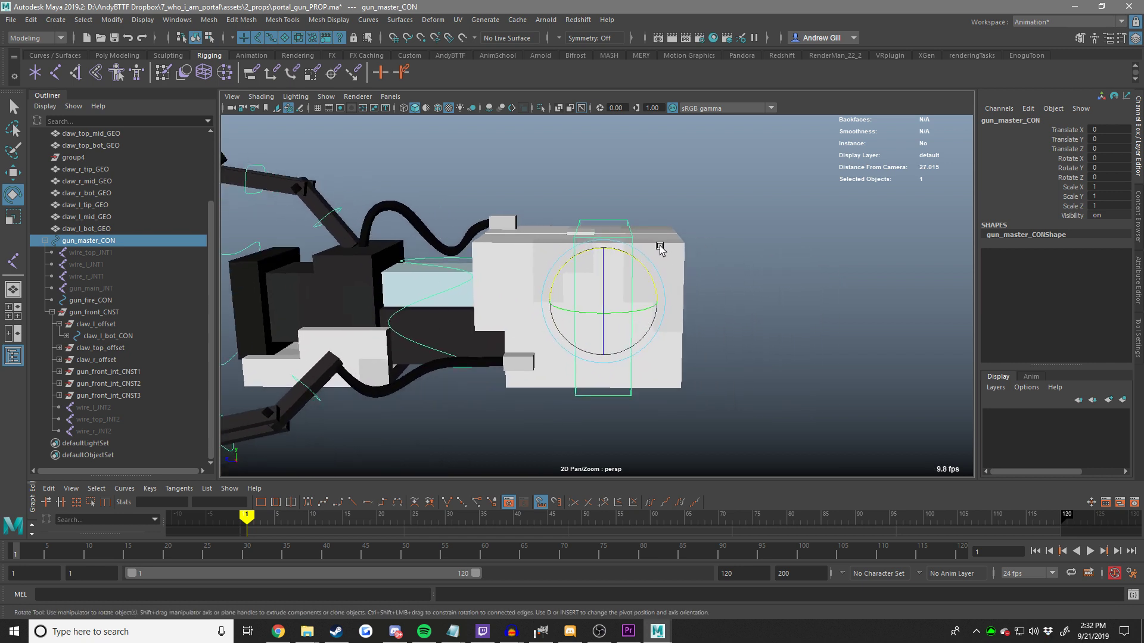
pyautogui.keyDown('alt'); pyautogui.moveTo(654, 267); pyautogui.dragTo(740, 266); pyautogui.keyUp('alt')
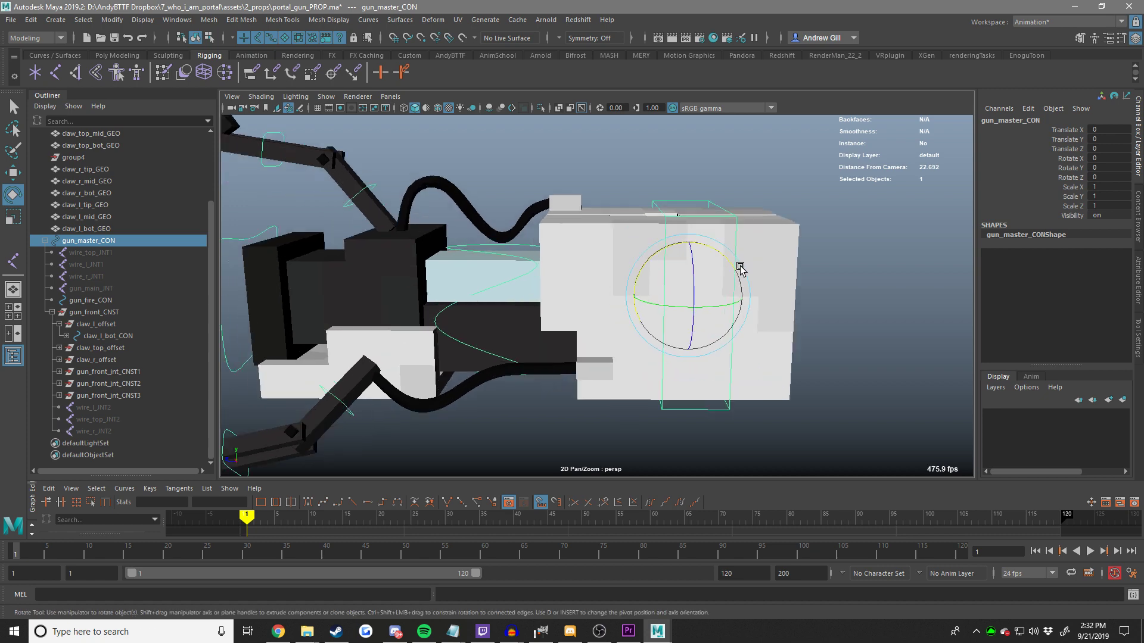
pyautogui.keyDown('alt'); pyautogui.moveTo(739, 266); pyautogui.dragTo(716, 278, button='right'); pyautogui.keyUp('alt')
pyautogui.press('d')
pyautogui.keyDown('alt'); pyautogui.moveTo(716, 279); pyautogui.dragTo(663, 251, button='middle'); pyautogui.keyUp('alt')
pyautogui.moveTo(636, 290); pyautogui.dragTo(643, 324)
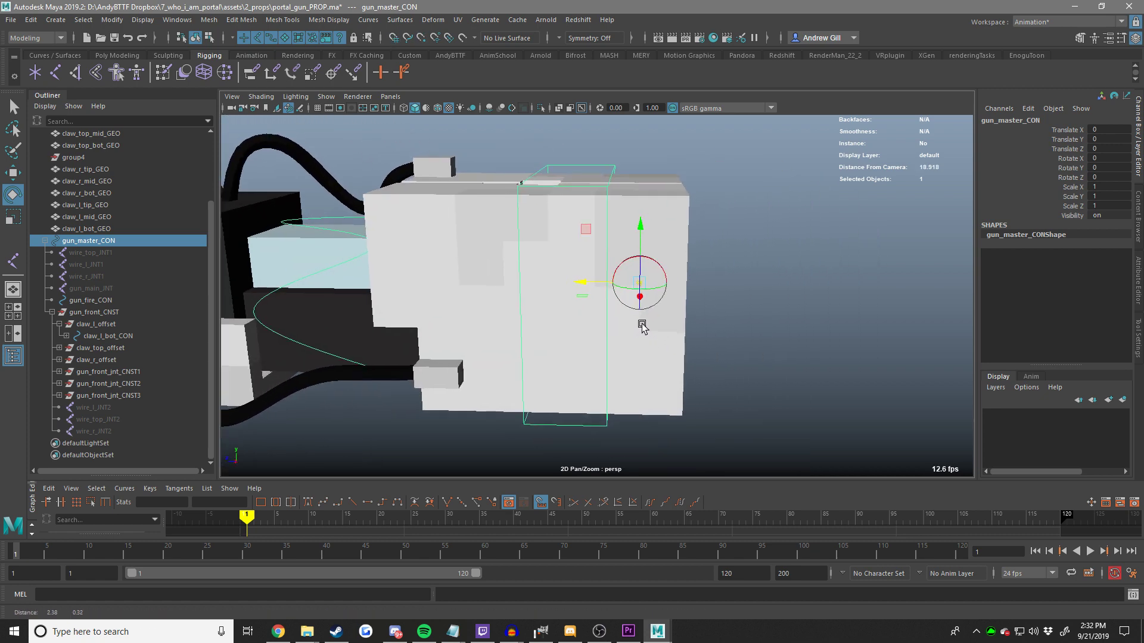
pyautogui.scroll(3, 643, 357)
pyautogui.scroll(-3, 651, 357)
pyautogui.moveTo(658, 368); pyautogui.dragTo(649, 342)
# Try a rotation of gun_master_CON about the shifted pivot, and undo it together with the last pivot move.
pyautogui.press('v')
pyautogui.moveTo(624, 266); pyautogui.dragTo(653, 292)
pyautogui.hotkey('ctrl', 'z')
pyautogui.scroll(-3, 698, 312)
pyautogui.hotkey('ctrl', 'z')
pyautogui.hotkey('ctrl', 'z')
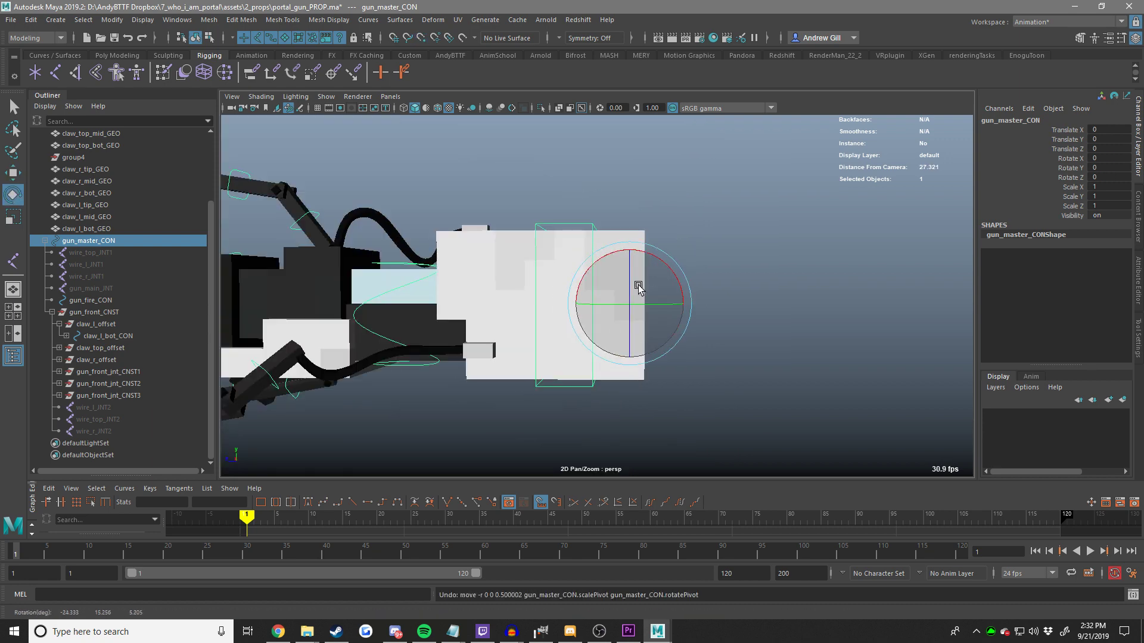
# Undo the remaining pivot move of gun_master_CON along Z and try a rotation about the restored pivot, undoing it.
pyautogui.scroll(-4, 727, 294)
pyautogui.hotkey('ctrl', 'z')
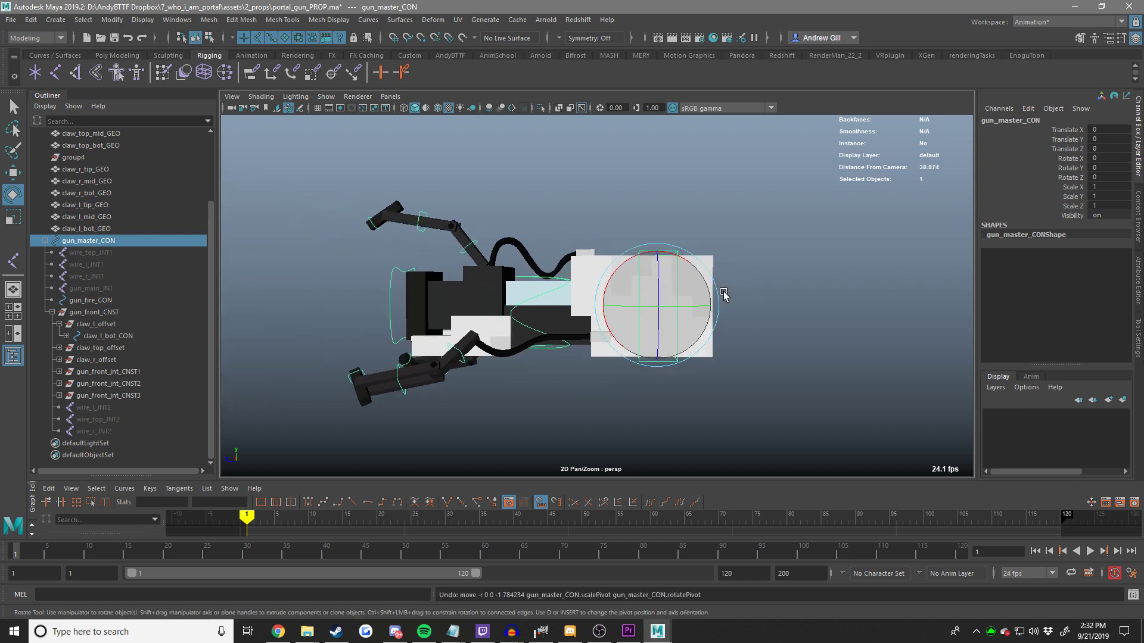
pyautogui.moveTo(684, 284); pyautogui.dragTo(638, 277)
pyautogui.hotkey('ctrl', 'z')
pyautogui.hotkey('ctrl', 'z')
# Examine the shading of the white gun body: body_rsMat, gun_glow_rsMat and the gun_FILE texture.
pyautogui.click(564, 277)
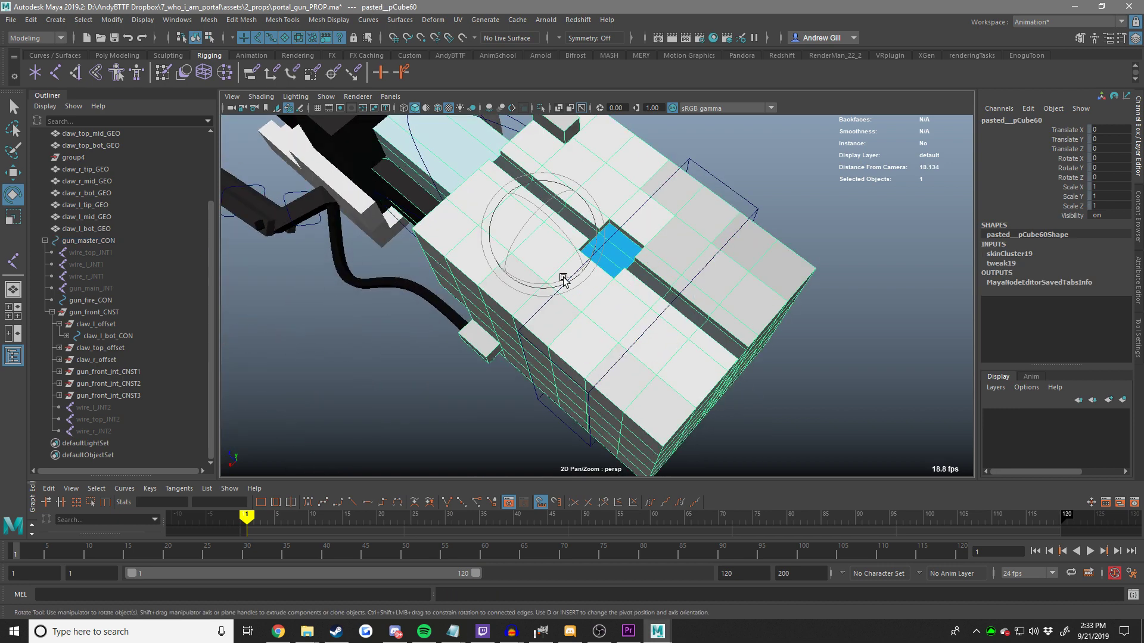
pyautogui.press('w')
pyautogui.click(1139, 267)
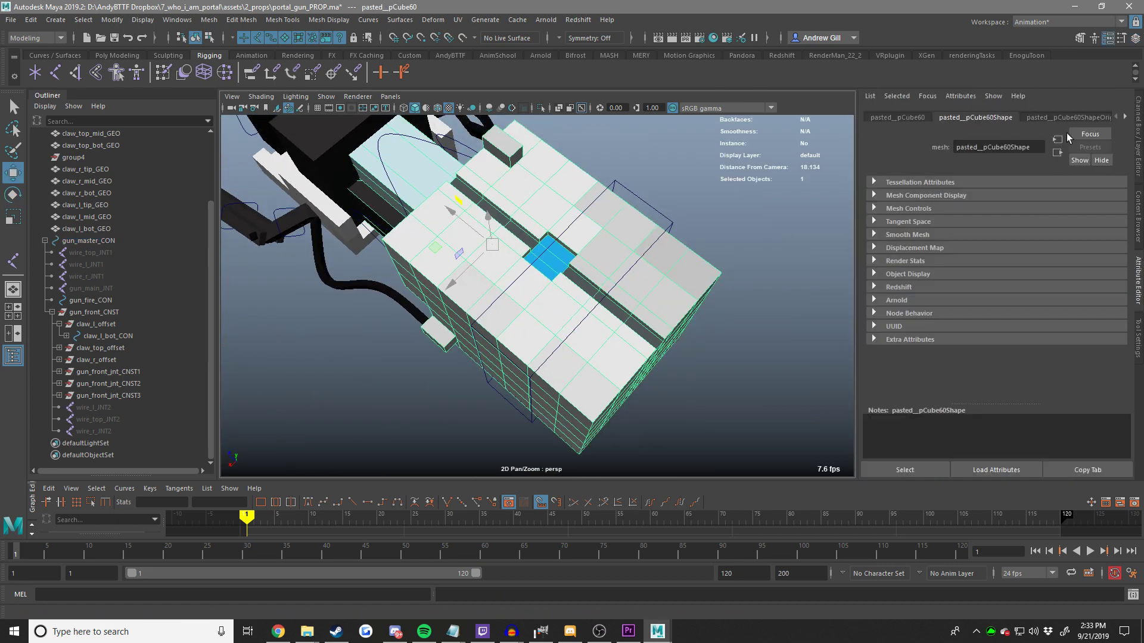
pyautogui.click(1061, 117)
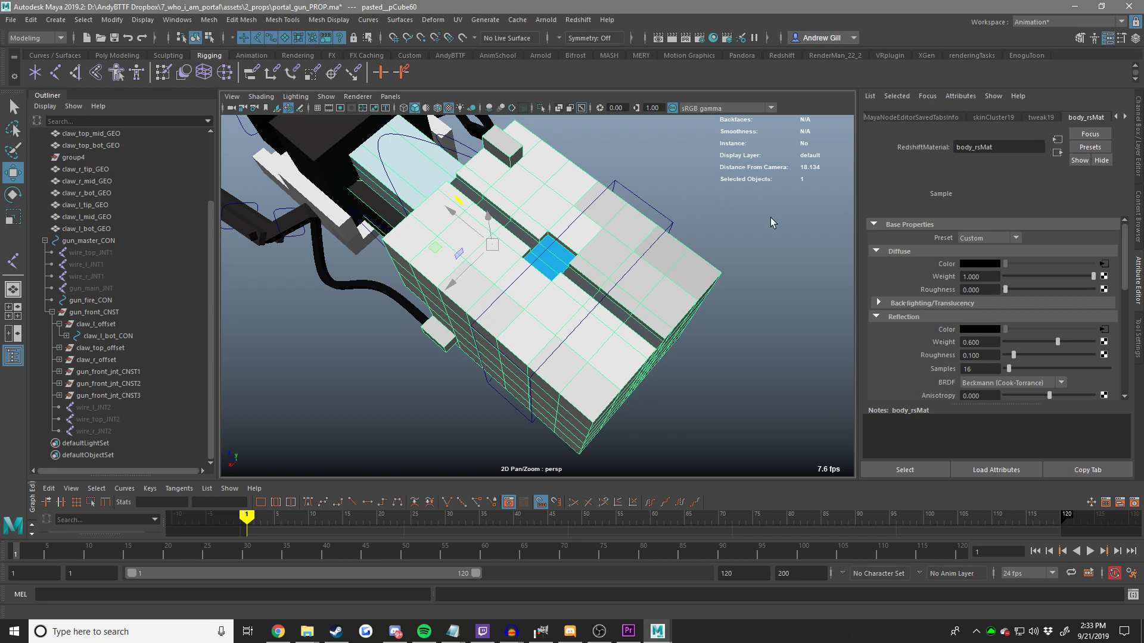
pyautogui.keyDown('alt'); pyautogui.moveTo(658, 228); pyautogui.dragTo(640, 193); pyautogui.keyUp('alt')
pyautogui.keyDown('alt'); pyautogui.moveTo(639, 193); pyautogui.dragTo(655, 321, button='middle'); pyautogui.keyUp('alt')
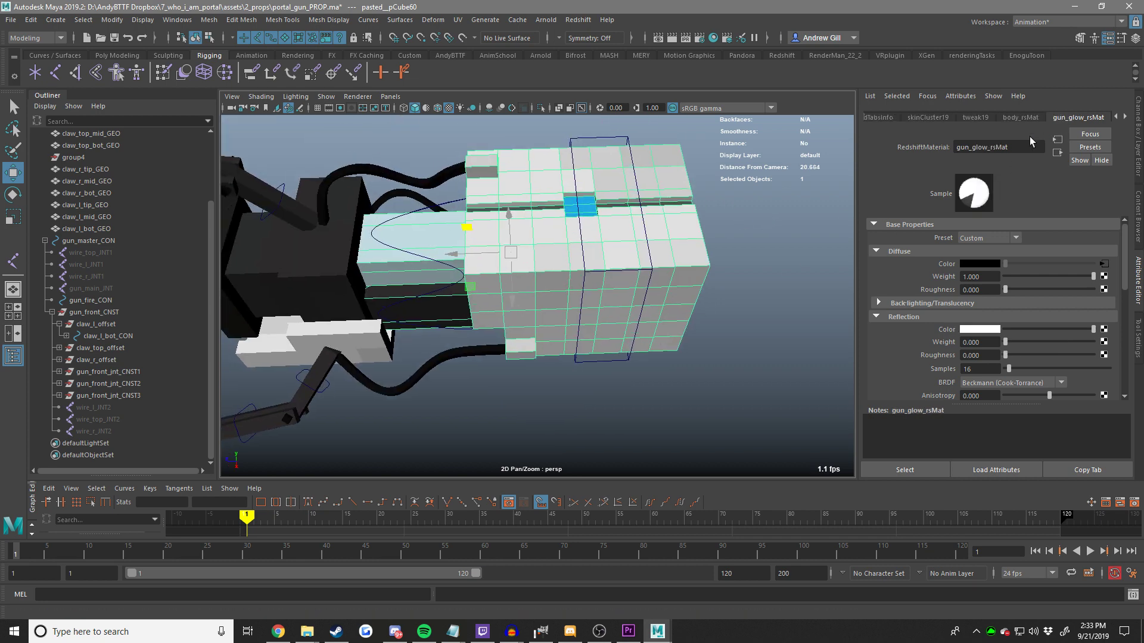
pyautogui.click(1052, 118)
pyautogui.click(1104, 264)
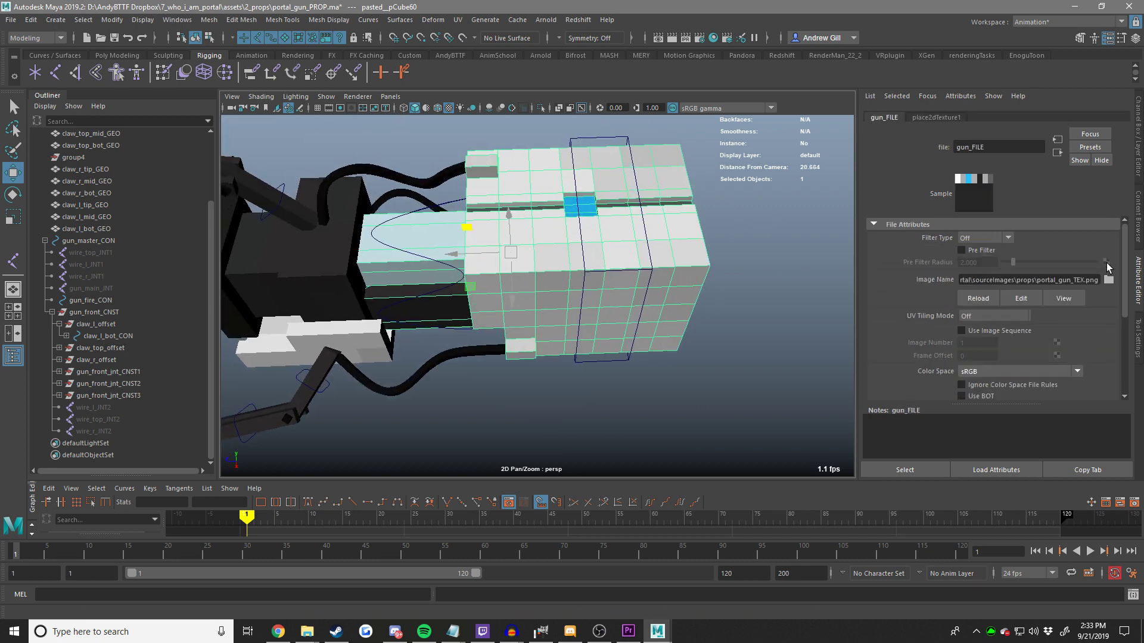
# Deselect the gun body and save the scene.
pyautogui.click(793, 329)
pyautogui.hotkey('ctrl', 's')
pyautogui.keyDown('alt'); pyautogui.moveTo(662, 280); pyautogui.dragTo(610, 223, button='right'); pyautogui.keyUp('alt')
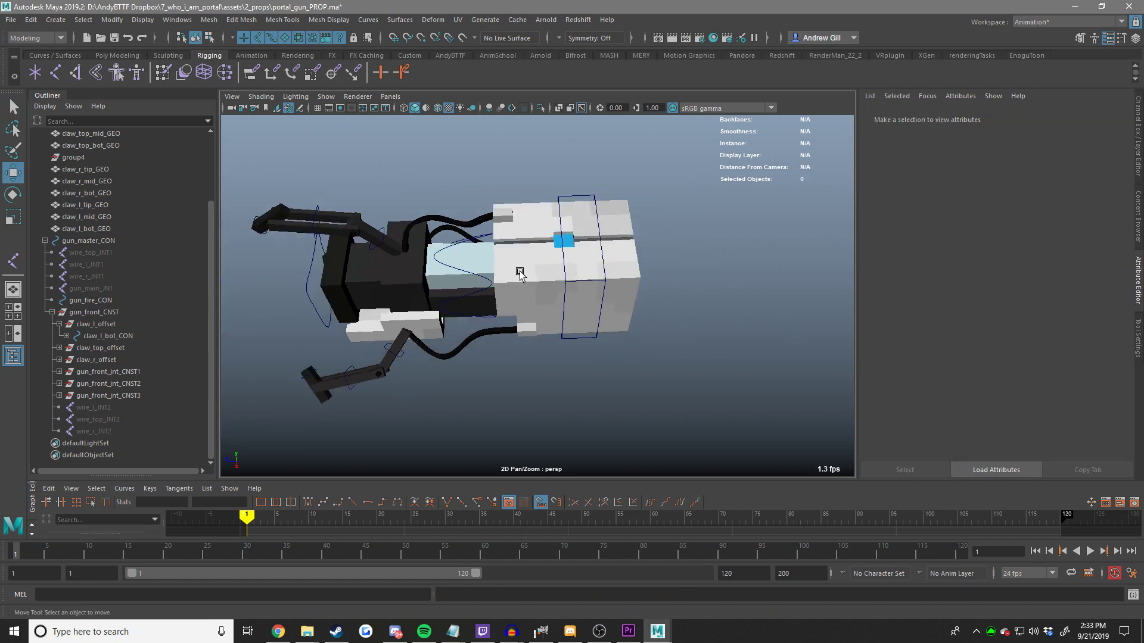
pyautogui.click(518, 272)
pyautogui.keyDown('alt'); pyautogui.moveTo(518, 272); pyautogui.dragTo(619, 280); pyautogui.keyUp('alt')
pyautogui.click(614, 352)
pyautogui.keyDown('alt'); pyautogui.moveTo(557, 334); pyautogui.dragTo(606, 302, button='right'); pyautogui.keyUp('alt')
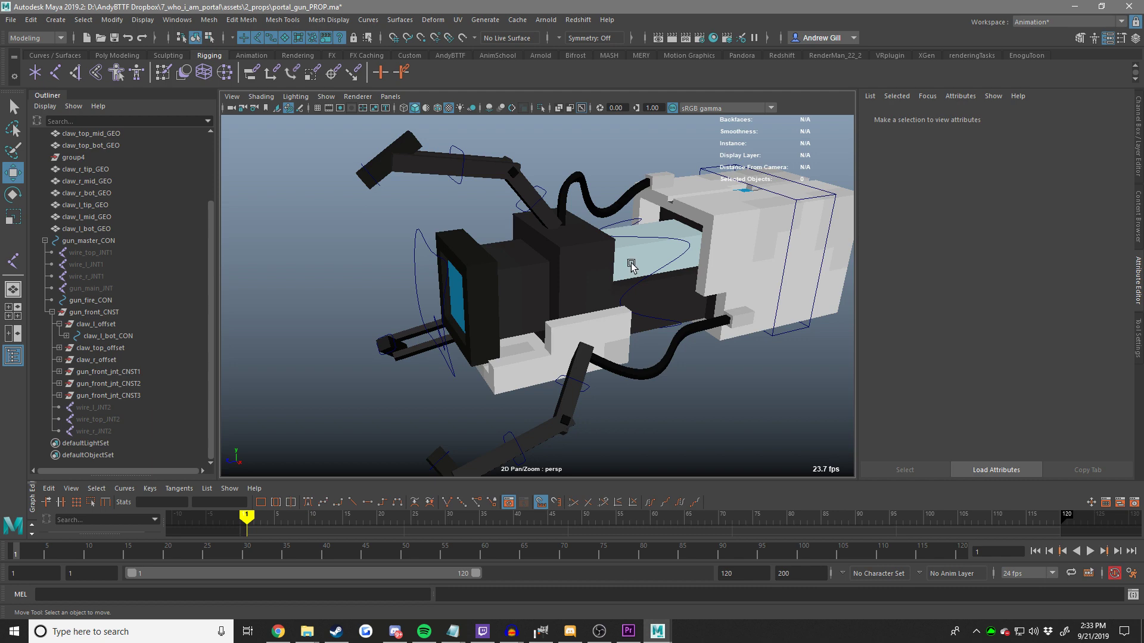
# Test the gun_fire_CON control by sliding it along Z, and undo the test moves.
pyautogui.click(608, 228)
pyautogui.keyDown('alt'); pyautogui.moveTo(607, 229); pyautogui.dragTo(538, 286); pyautogui.keyUp('alt')
pyautogui.hotkey('ctrl', 'z')
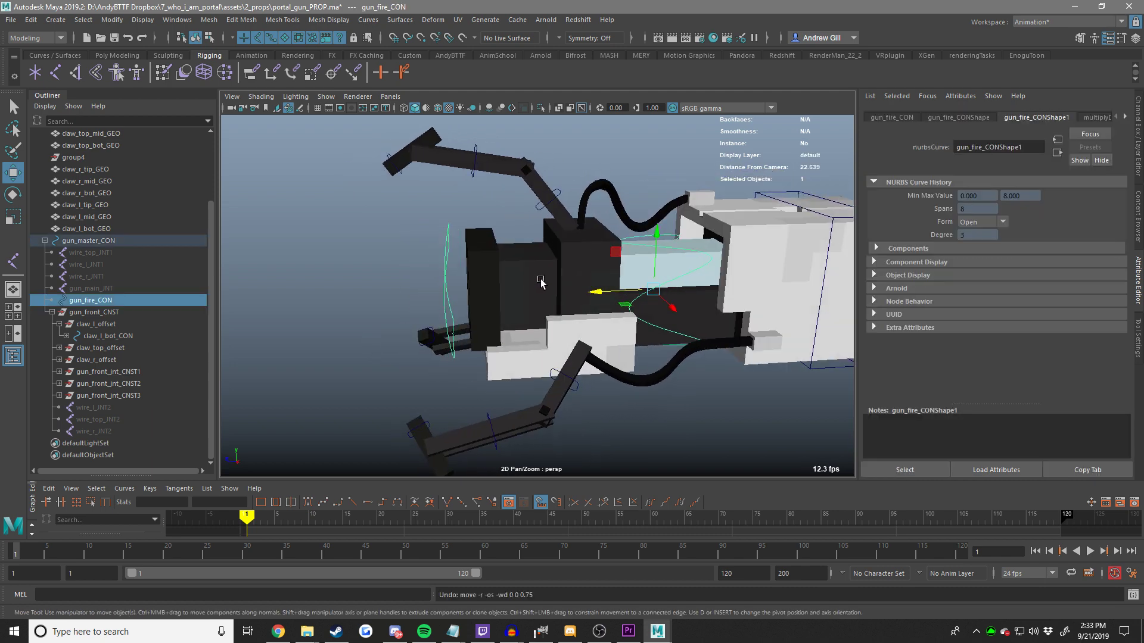
pyautogui.hotkey('ctrl', 'z')
pyautogui.hotkey('ctrl', 'z')
pyautogui.hotkey('ctrl', 'z')
pyautogui.hotkey('ctrl', 'z')
pyautogui.hotkey('ctrl', 'z')
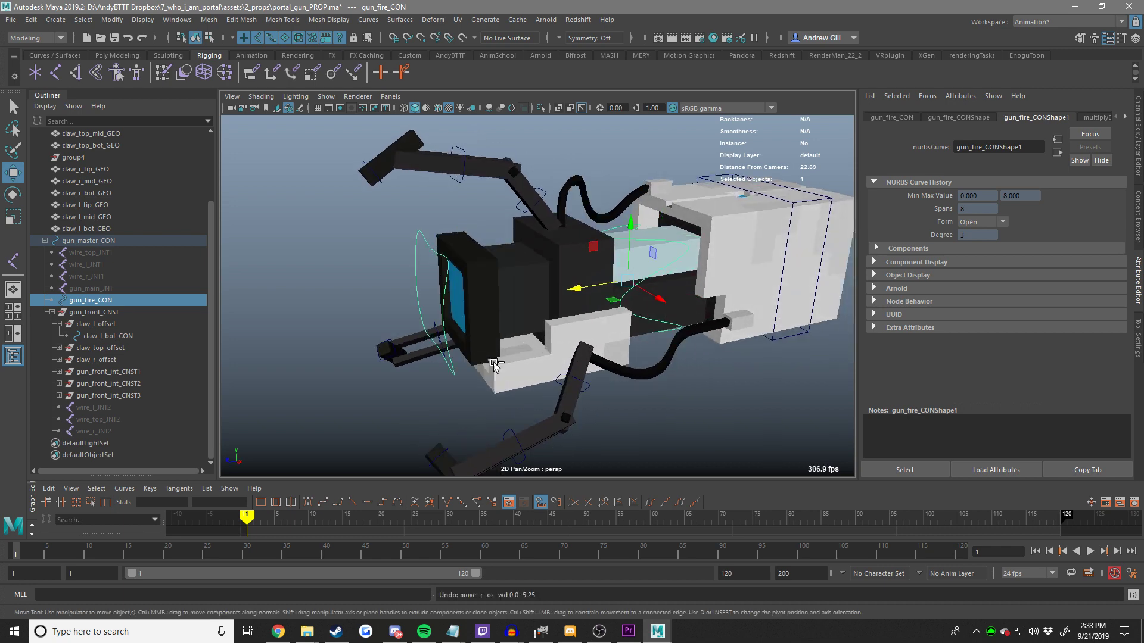
pyautogui.keyDown('alt'); pyautogui.moveTo(494, 366); pyautogui.dragTo(655, 372); pyautogui.keyUp('alt')
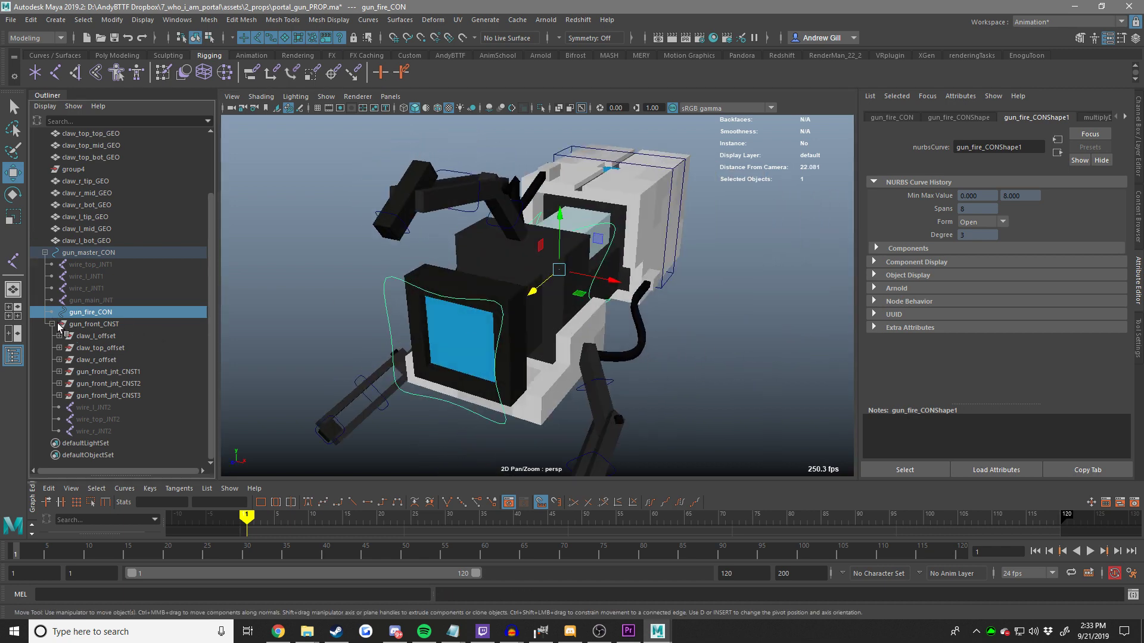
# Collapse the gun_front_CNST and gun_master_CON hierarchies and check the left, right and top claw meshes by selecting them.
pyautogui.click(51, 312)
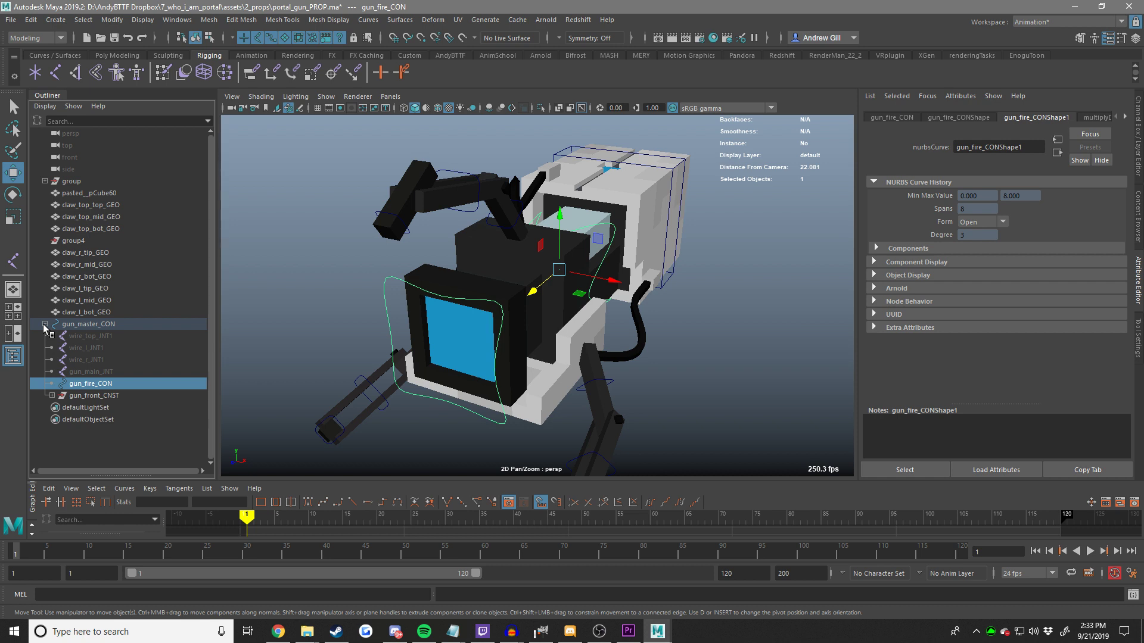
pyautogui.click(45, 324)
pyautogui.click(91, 324)
pyautogui.click(102, 312)
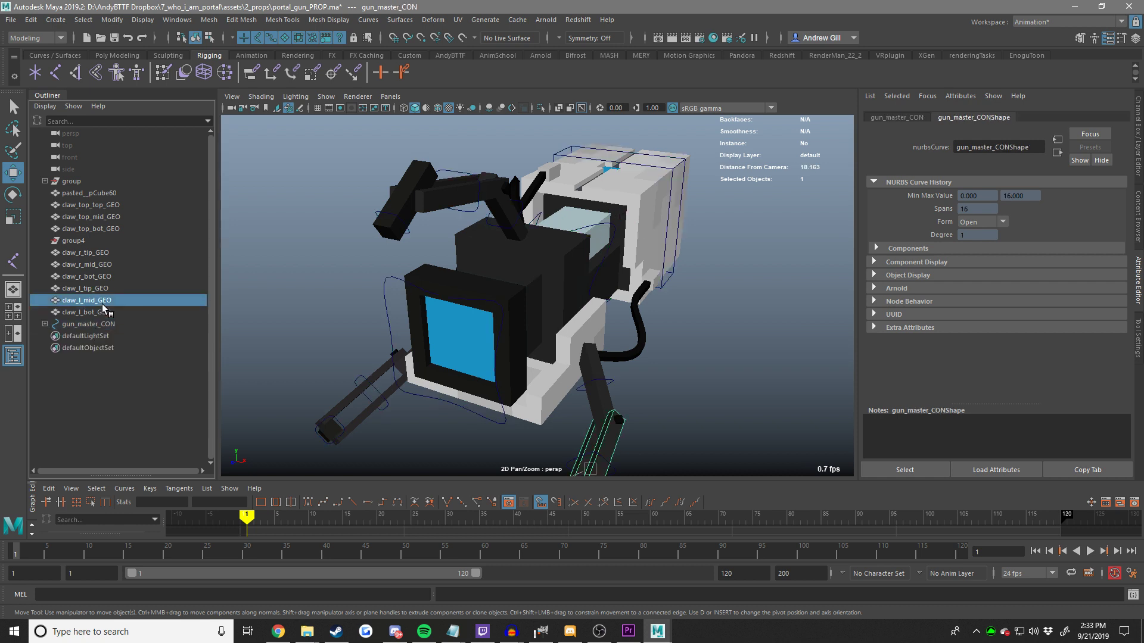
pyautogui.keyDown('shift'); pyautogui.click(97, 254); pyautogui.keyUp('shift')
pyautogui.keyDown('ctrl'); pyautogui.click(99, 228); pyautogui.keyUp('ctrl')
pyautogui.keyDown('ctrl'); pyautogui.click(97, 217); pyautogui.keyUp('ctrl')
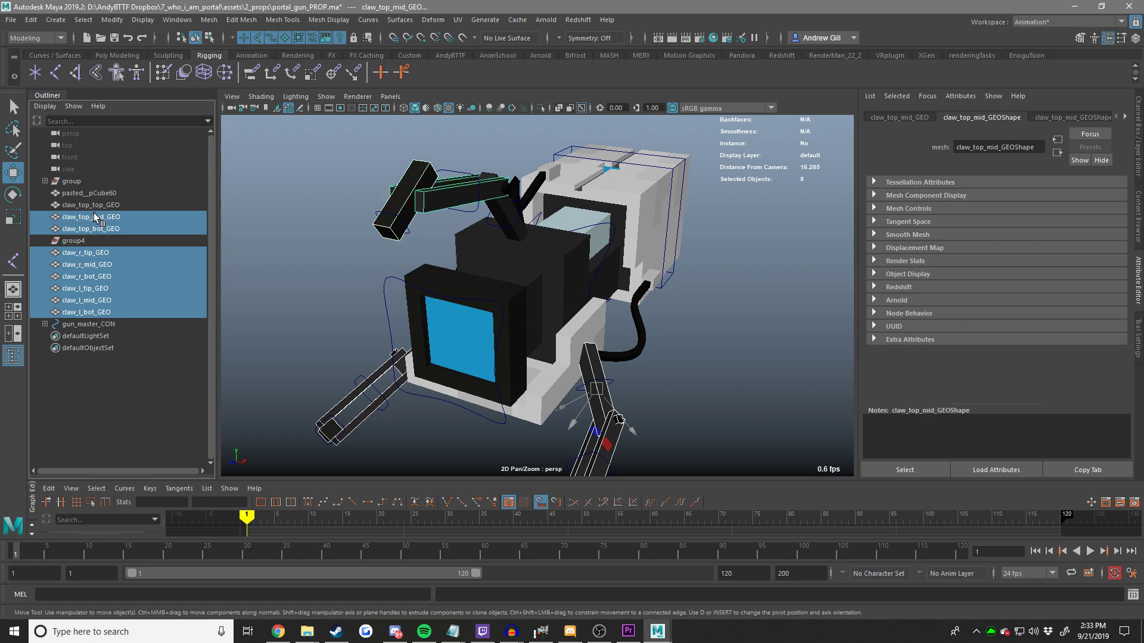
pyautogui.keyDown('ctrl'); pyautogui.click(99, 206); pyautogui.keyUp('ctrl')
# Rename the white gun body mesh pasted__pCube60 as gun_base_GEO.
pyautogui.click(103, 195)
pyautogui.keyDown('alt'); pyautogui.moveTo(505, 231); pyautogui.dragTo(427, 253, button='middle'); pyautogui.keyUp('alt')
pyautogui.doubleClick(152, 193)
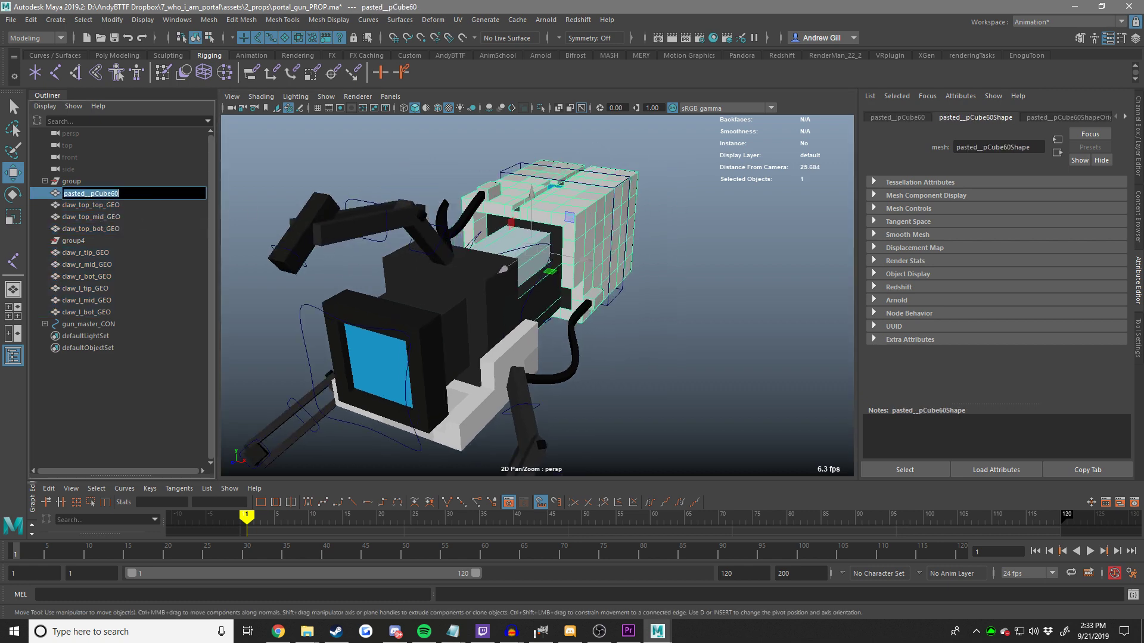
pyautogui.write('gun_base_GOE')
pyautogui.press('Return')
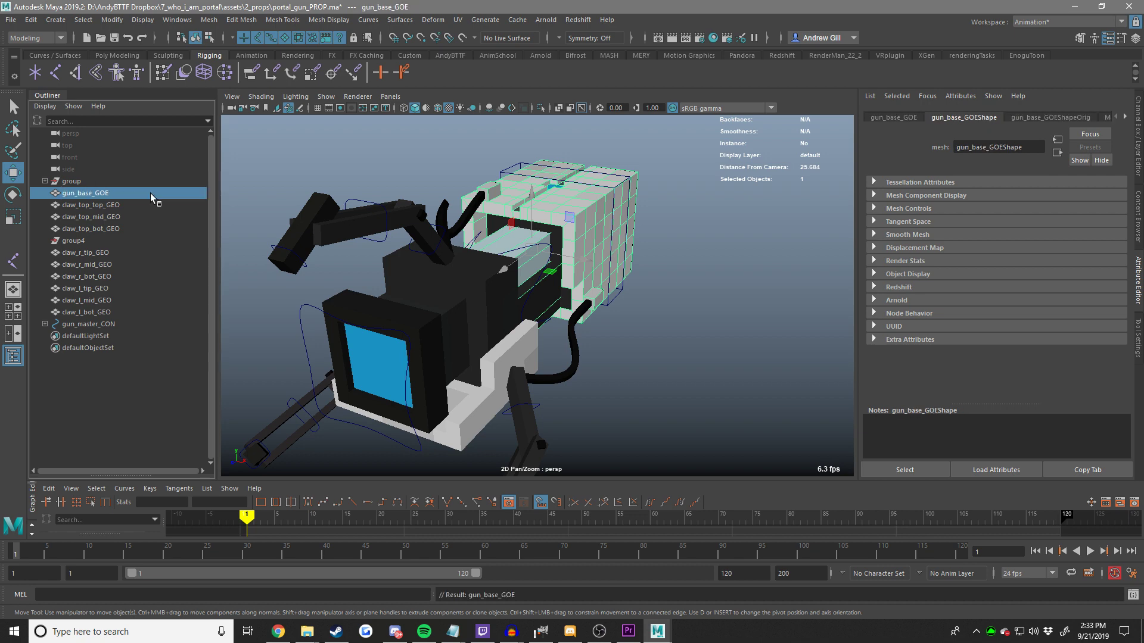
pyautogui.write('O')
pyautogui.press('Return')
# Expand group and pasted__group25, and rename the white lower front mesh pasted__pCube65 as gun_front_base_GEO.
pyautogui.click(45, 181)
pyautogui.click(95, 193)
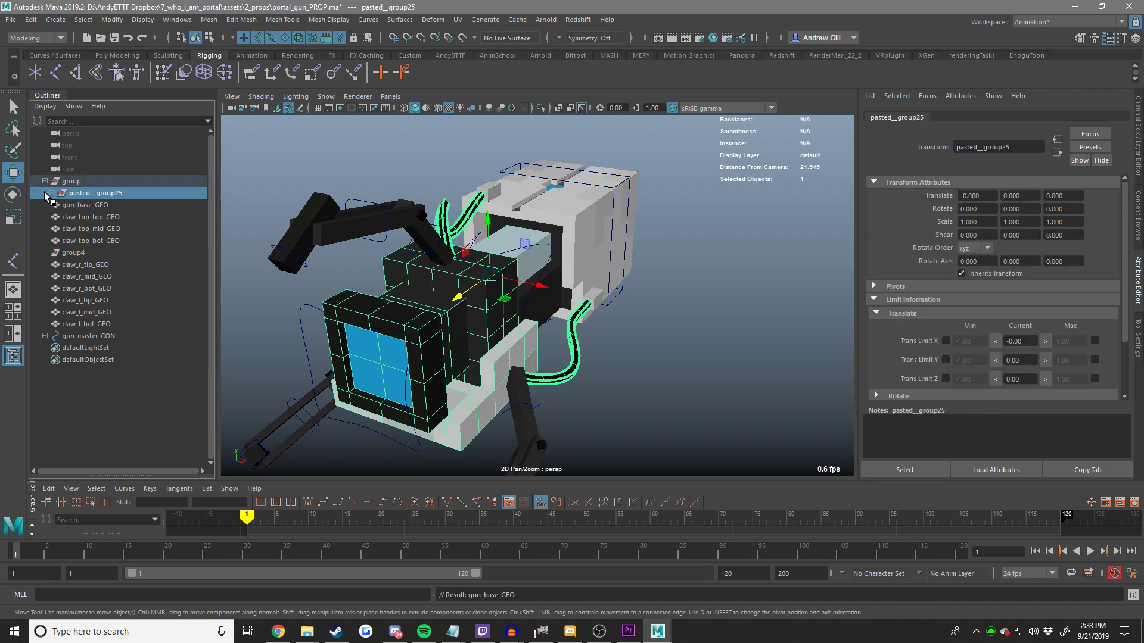
pyautogui.click(52, 193)
pyautogui.click(110, 205)
pyautogui.click(155, 217)
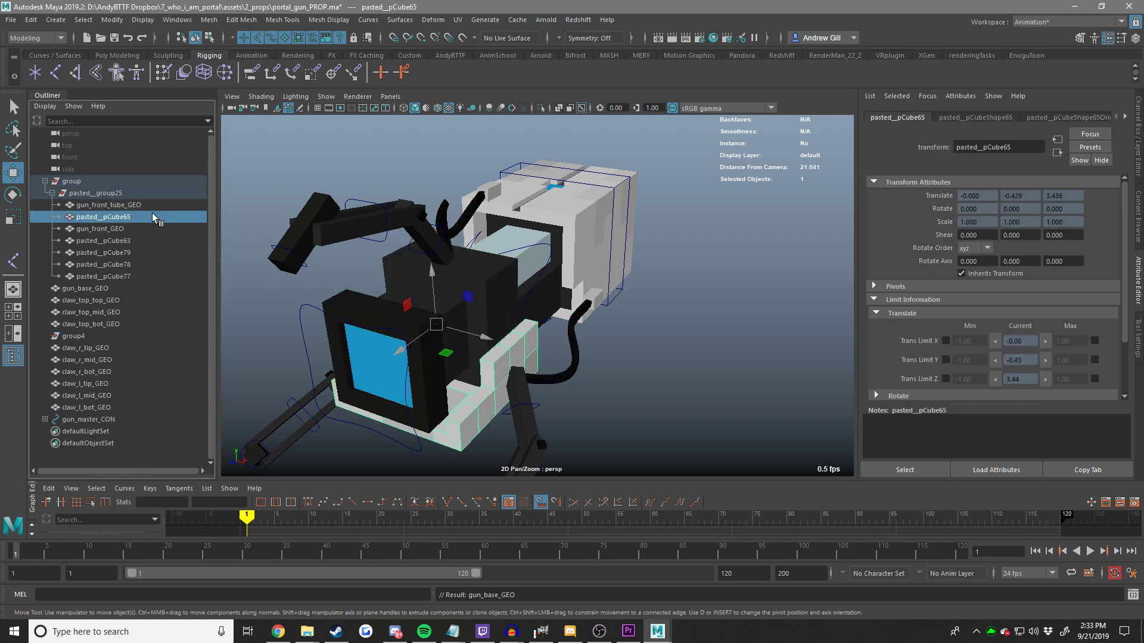
pyautogui.click(153, 209)
pyautogui.keyDown('alt'); pyautogui.moveTo(616, 263); pyautogui.dragTo(536, 253); pyautogui.keyUp('alt')
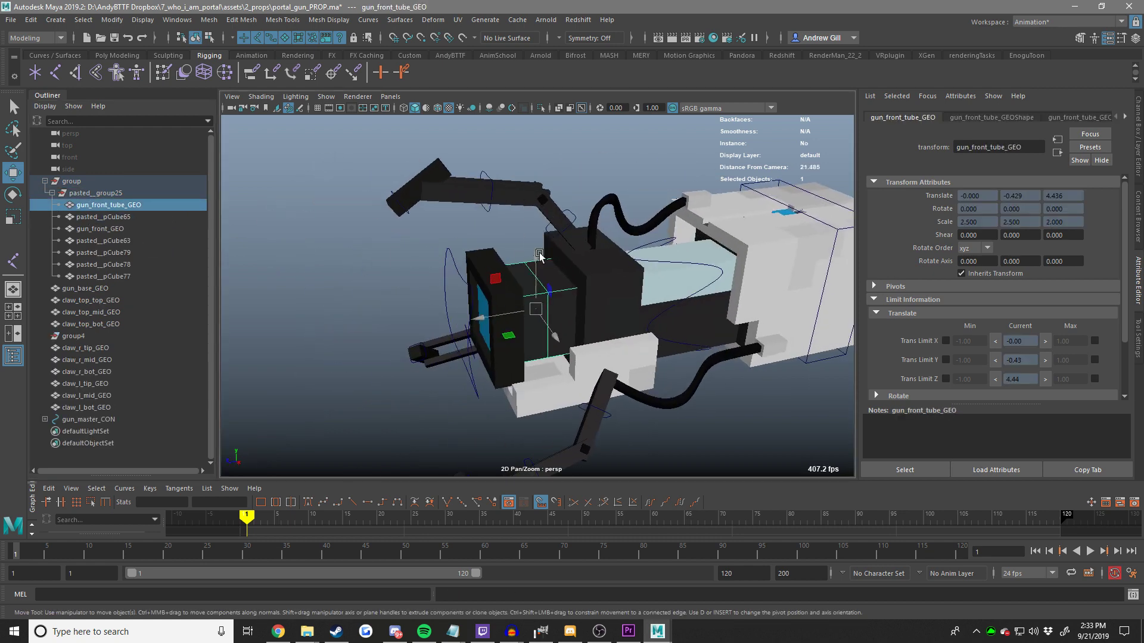
pyautogui.click(129, 217)
pyautogui.doubleClick(129, 216)
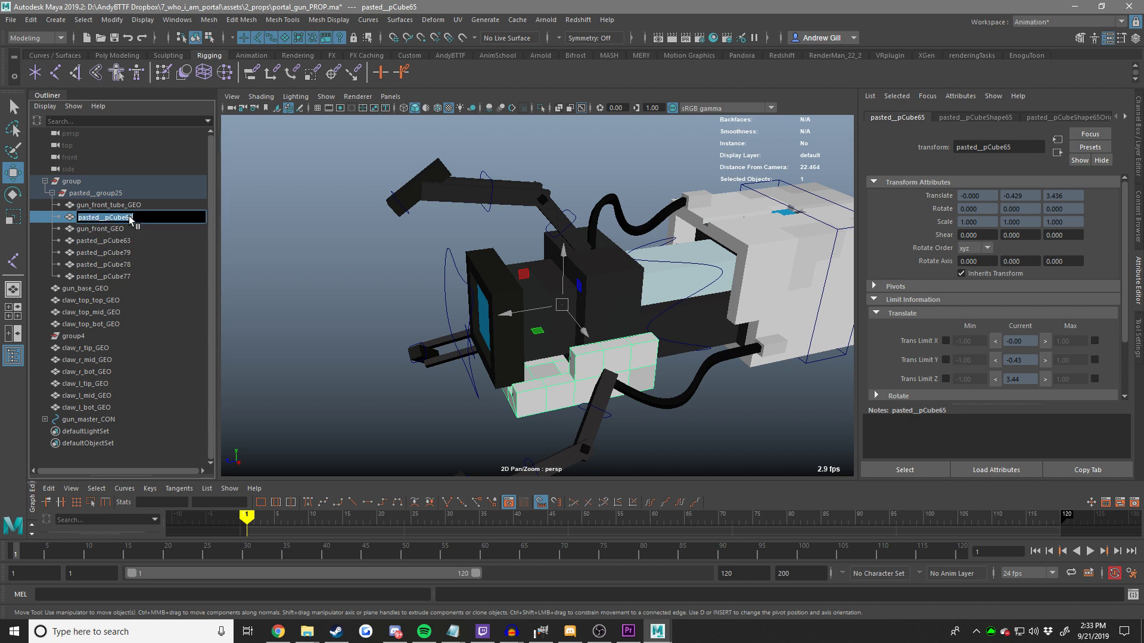
pyautogui.write('g')
pyautogui.write('un_front_base_GEO')
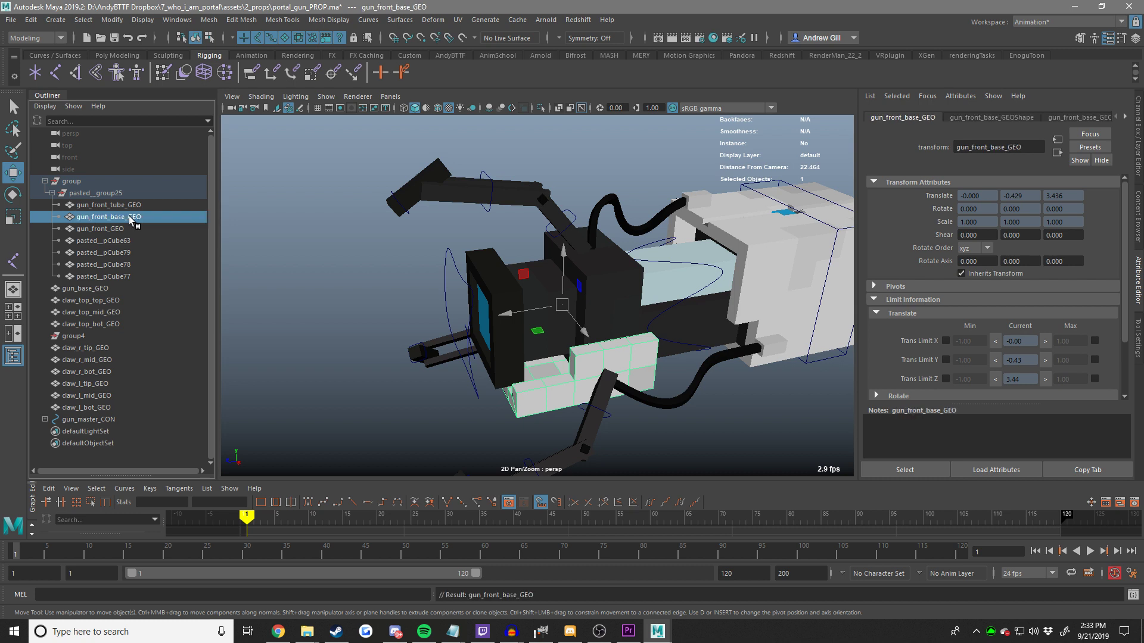
# Rename the large dark block pasted__pCube63 with the base name gun_front_GEO.
pyautogui.press('Tab')
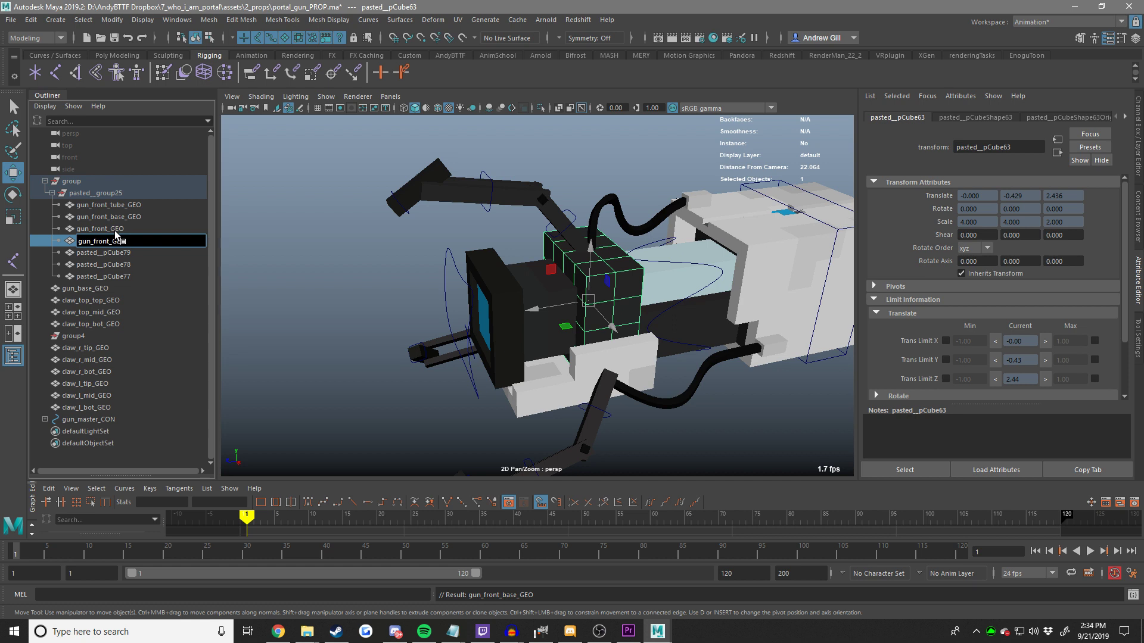
pyautogui.press('Return')
pyautogui.click(146, 231)
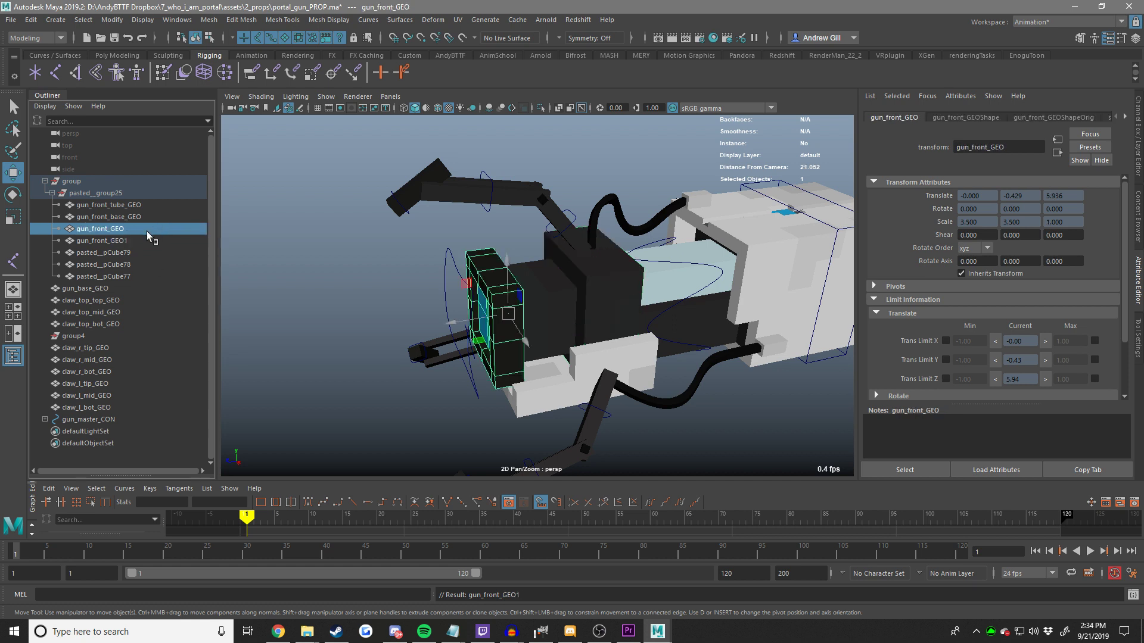
pyautogui.doubleClick(139, 236)
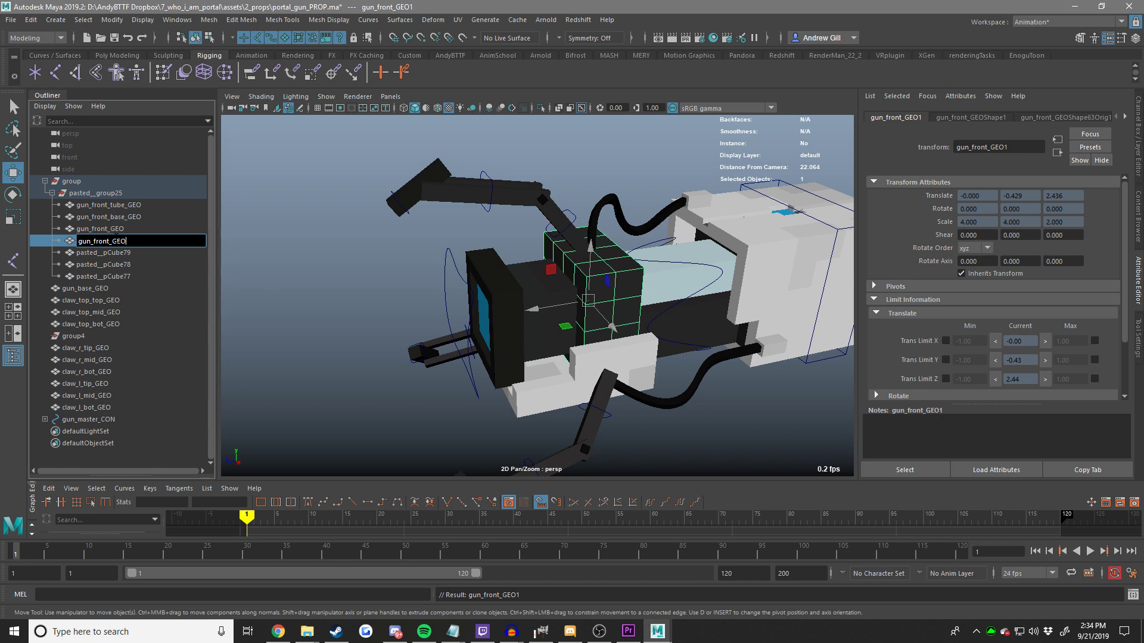
pyautogui.press('Return')
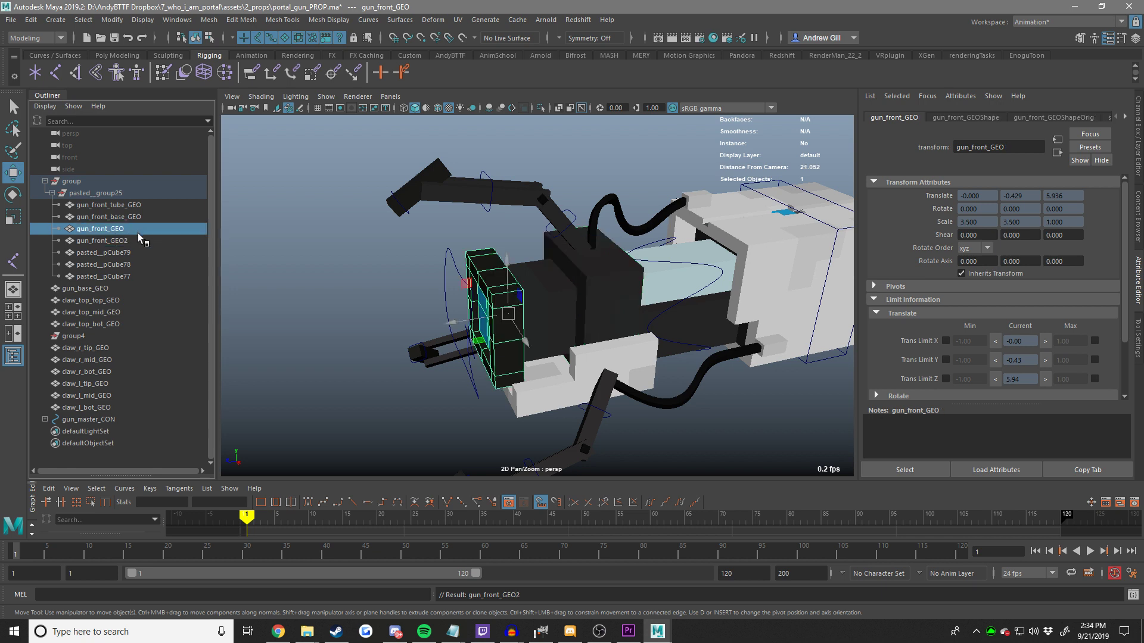
# Rename the tube mesh gun_front_tube_GEO as gun_front_GEO3.
pyautogui.click(139, 217)
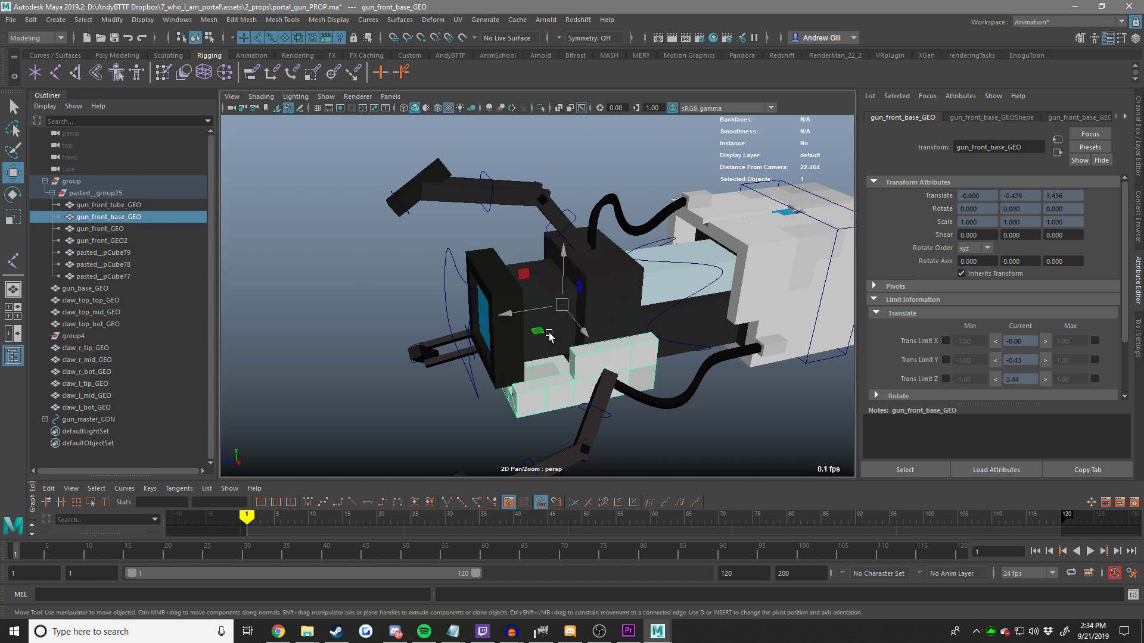
pyautogui.click(143, 205)
pyautogui.doubleClick(143, 206)
pyautogui.write('gun_front_GEO3')
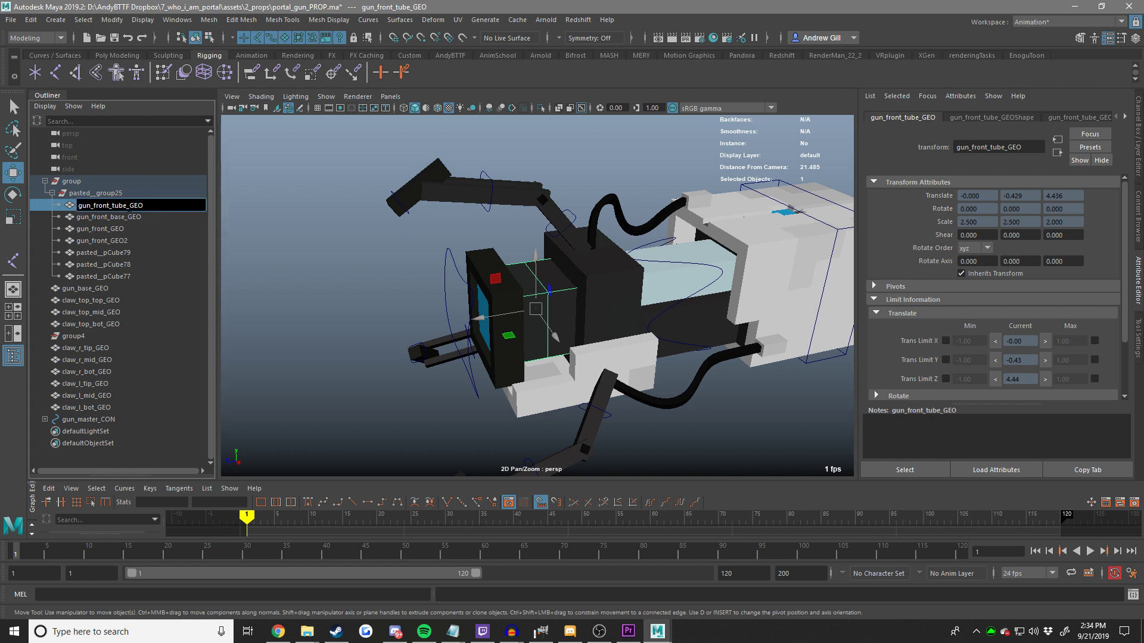
pyautogui.press('Return')
# Try to renumber the tube mesh as gun_front_GEO2.
pyautogui.doubleClick(146, 206)
pyautogui.click(156, 196)
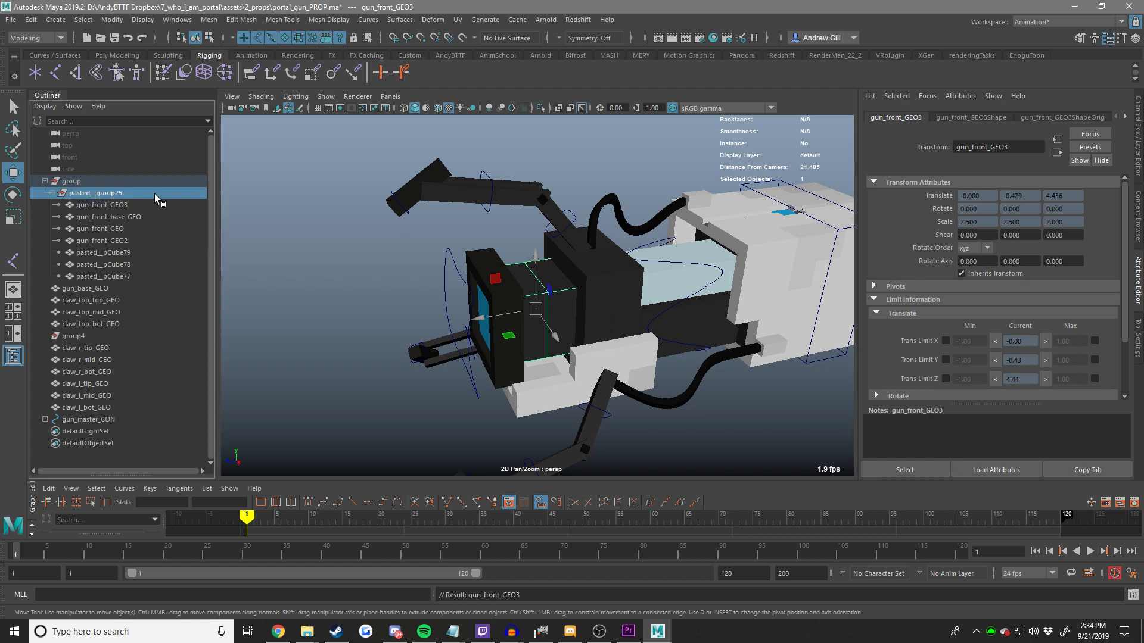
pyautogui.doubleClick(154, 205)
pyautogui.moveTo(131, 206); pyautogui.dragTo(126, 241)
pyautogui.write('2')
# Renumber the large dark block as gun_front_GEO1 and the foremost frame mesh as gun_front_GEO3.
pyautogui.doubleClick(134, 240)
pyautogui.write('1')
pyautogui.doubleClick(133, 228)
pyautogui.click(134, 236)
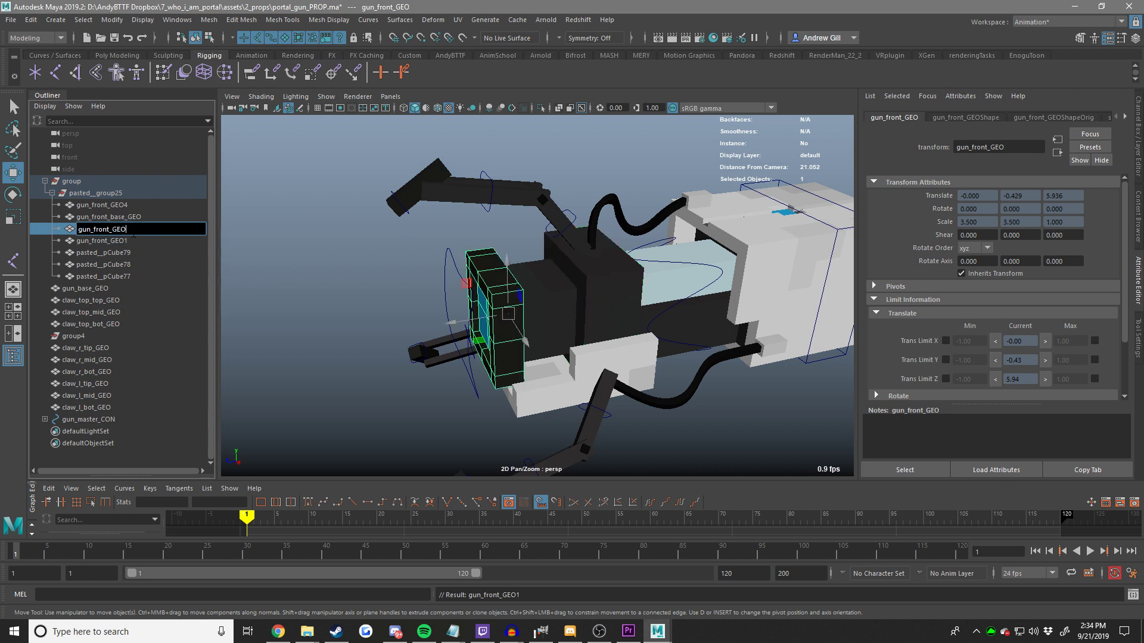
pyautogui.write('3')
# Rename the tube mesh as gun_front_GEO2 and reorder the gun_front meshes by number under pasted__group25.
pyautogui.doubleClick(134, 205)
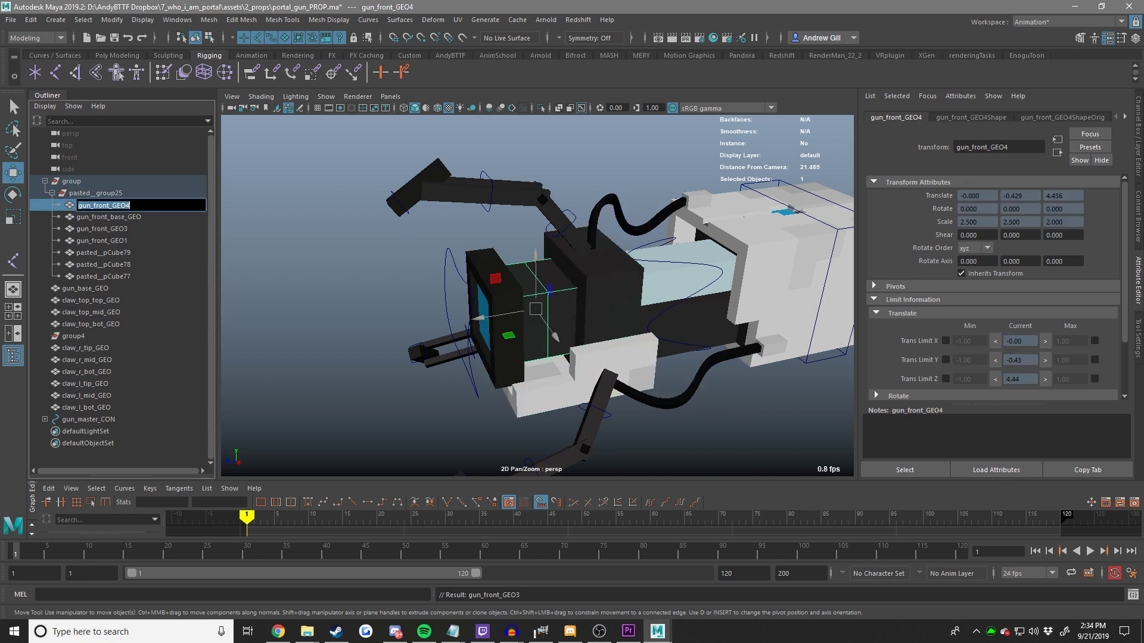
pyautogui.click(128, 205)
pyautogui.press('Return')
pyautogui.moveTo(133, 202); pyautogui.dragTo(126, 250, button='middle')
pyautogui.click(128, 220)
# Rename the wire meshes pasted__pCube79 as wire_top_GEO and pasted__pCube78 as wire_r_GEO.
pyautogui.doubleClick(124, 254)
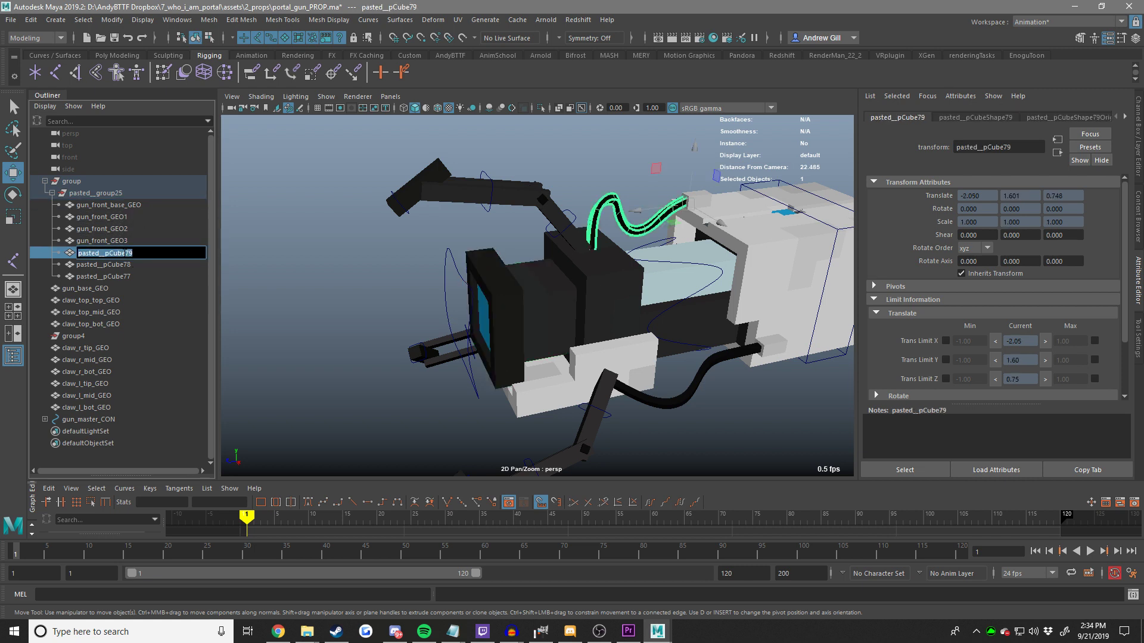
pyautogui.write('wire_top_GEO')
pyautogui.press('Return')
pyautogui.doubleClick(118, 264)
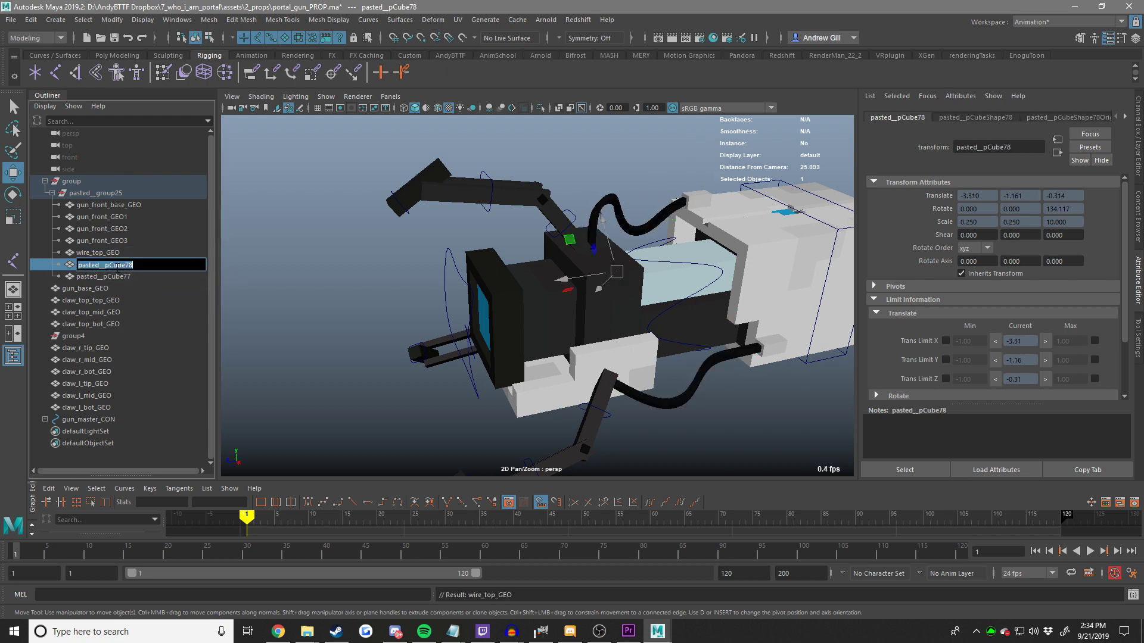
pyautogui.write('wire')
pyautogui.write('_r_GEO')
pyautogui.press('Return')
# Rename the left wire mesh pasted__pCube77 as wire_l_GEO and select its parent group pasted__group25.
pyautogui.doubleClick(144, 273)
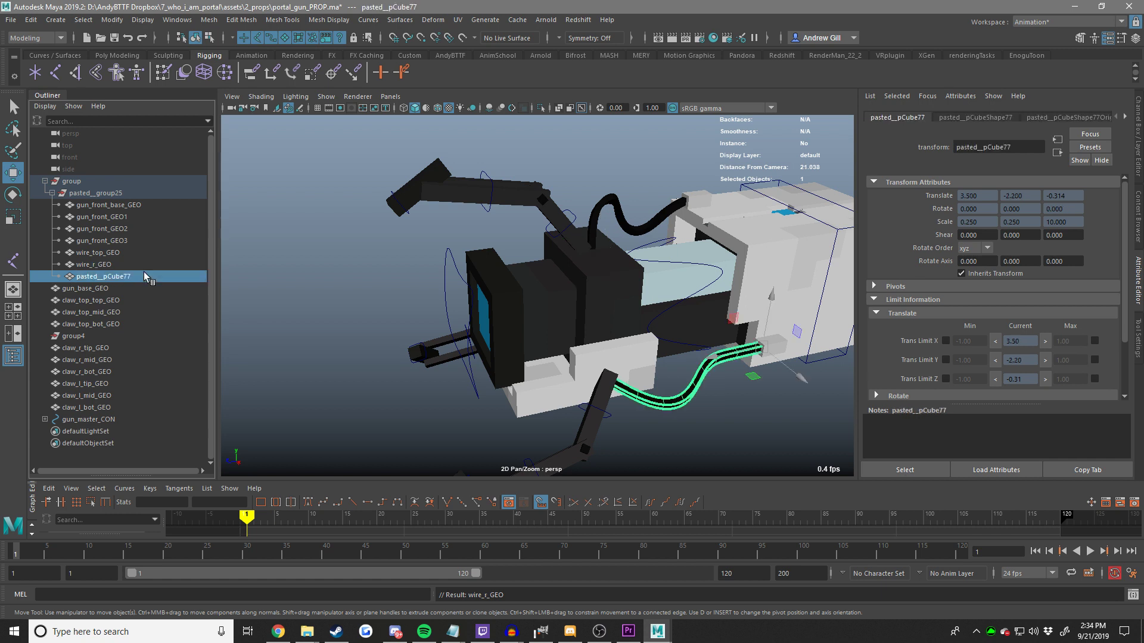
pyautogui.write('w')
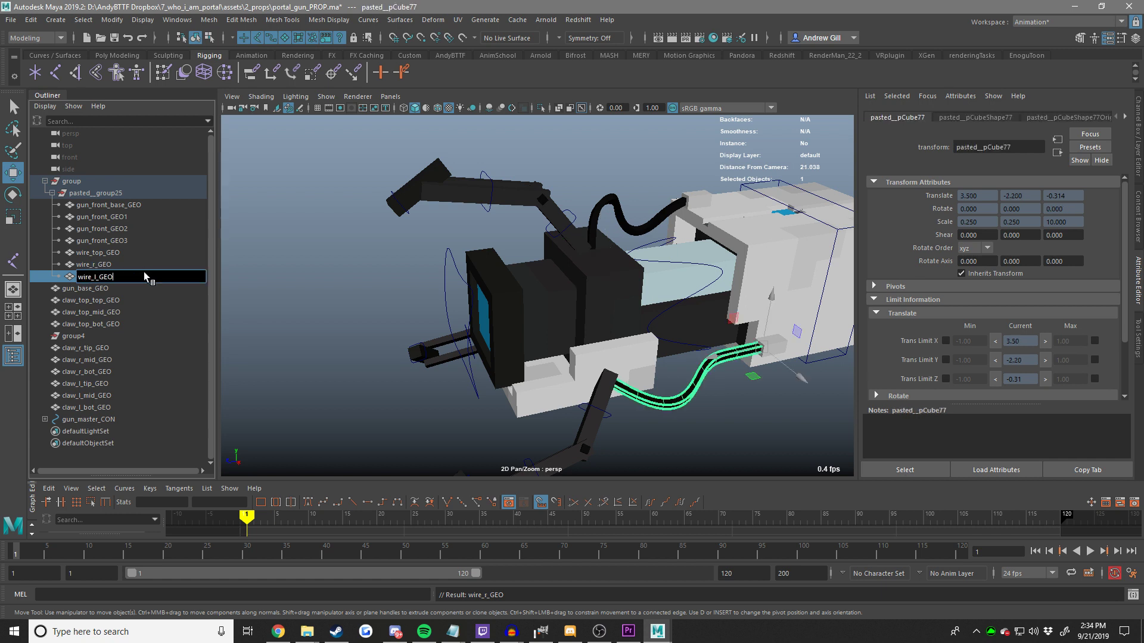
pyautogui.write('ire_l_GEO')
pyautogui.press('Return')
pyautogui.click(124, 193)
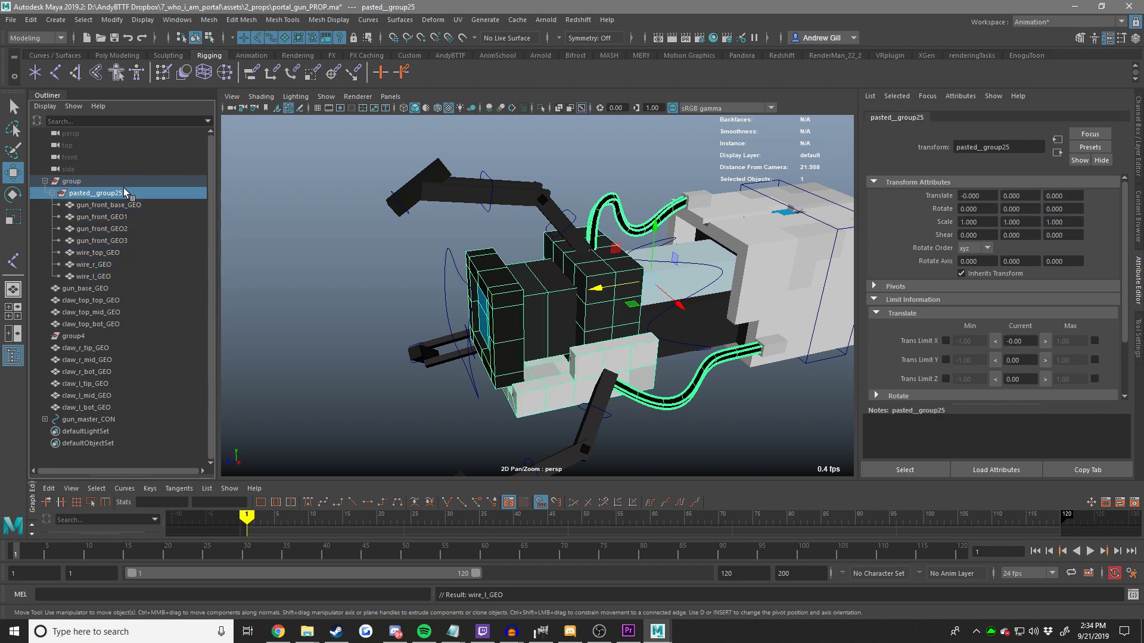
# Try to move the gun_front and wire meshes out of pasted__group25 to the top level of the Outliner.
pyautogui.click(122, 205)
pyautogui.keyDown('shift'); pyautogui.click(89, 278); pyautogui.keyUp('shift')
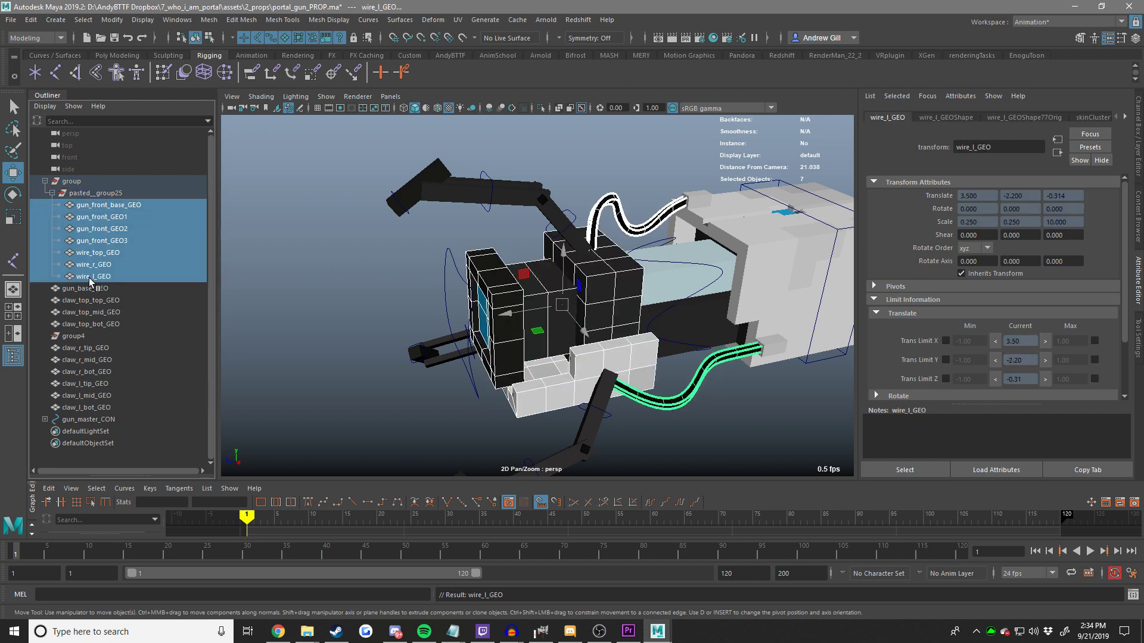
pyautogui.moveTo(90, 278); pyautogui.dragTo(84, 328)
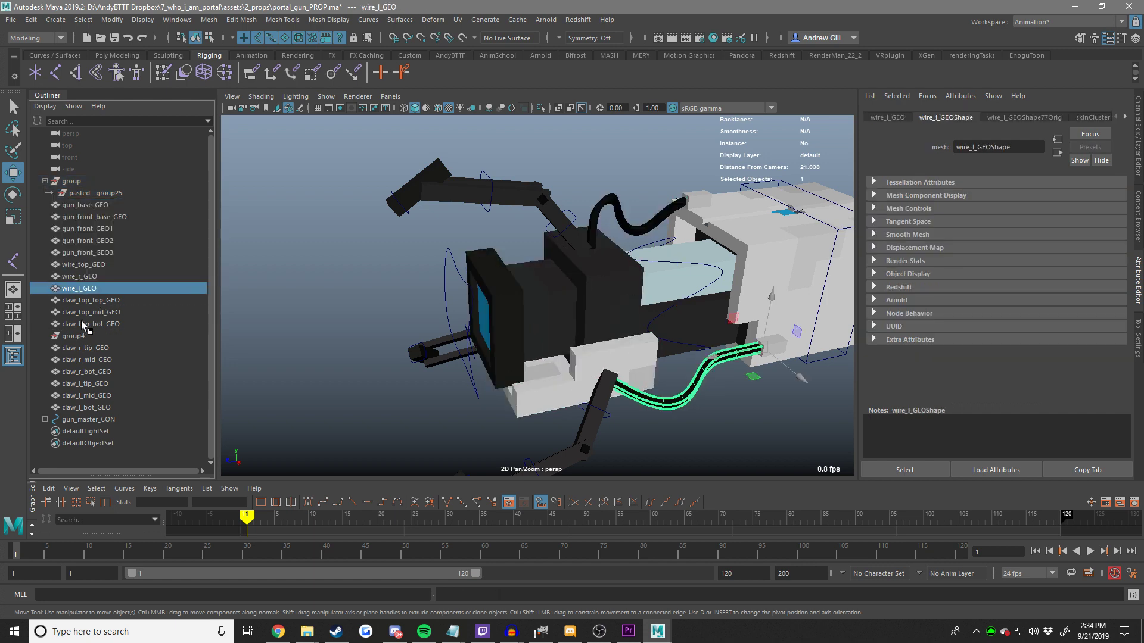
pyautogui.hotkey('ctrl', 'z')
pyautogui.hotkey('ctrl', 'z')
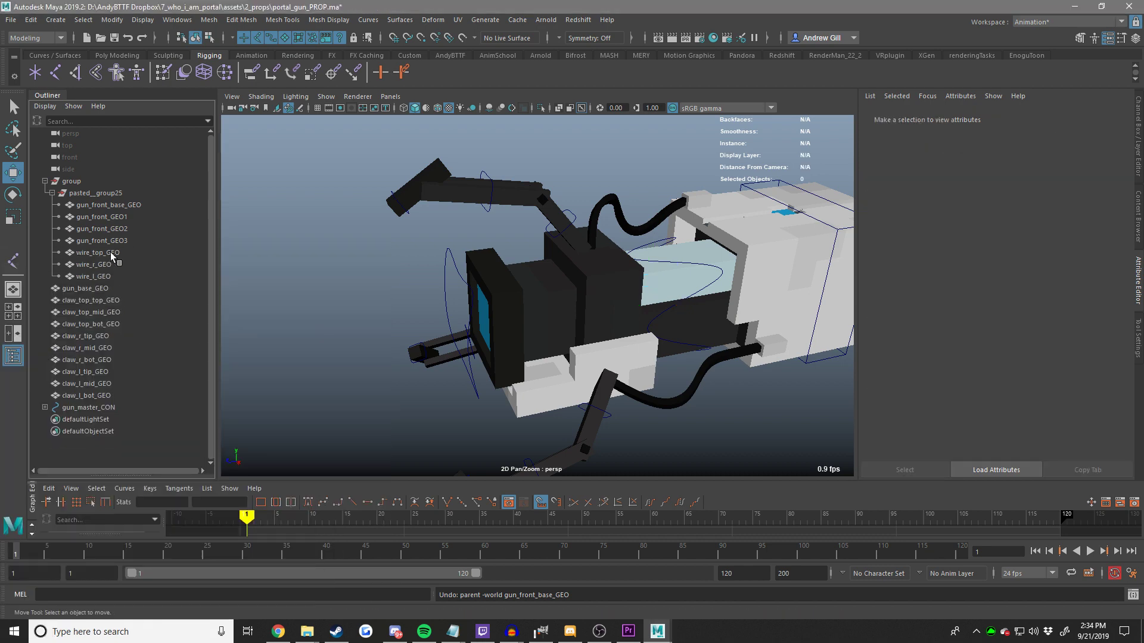
# Save the scene and move the gun_front and wire meshes out of pasted__group25 in among the top-level claw meshes.
pyautogui.hotkey('ctrl', 's')
pyautogui.click(125, 205)
pyautogui.keyDown('shift'); pyautogui.click(93, 277); pyautogui.keyUp('shift')
pyautogui.moveTo(94, 276); pyautogui.dragTo(78, 411)
# Group all meshes from gun_base_GEO to claw_l_bot_GEO and name the group GEO.
pyautogui.click(89, 206)
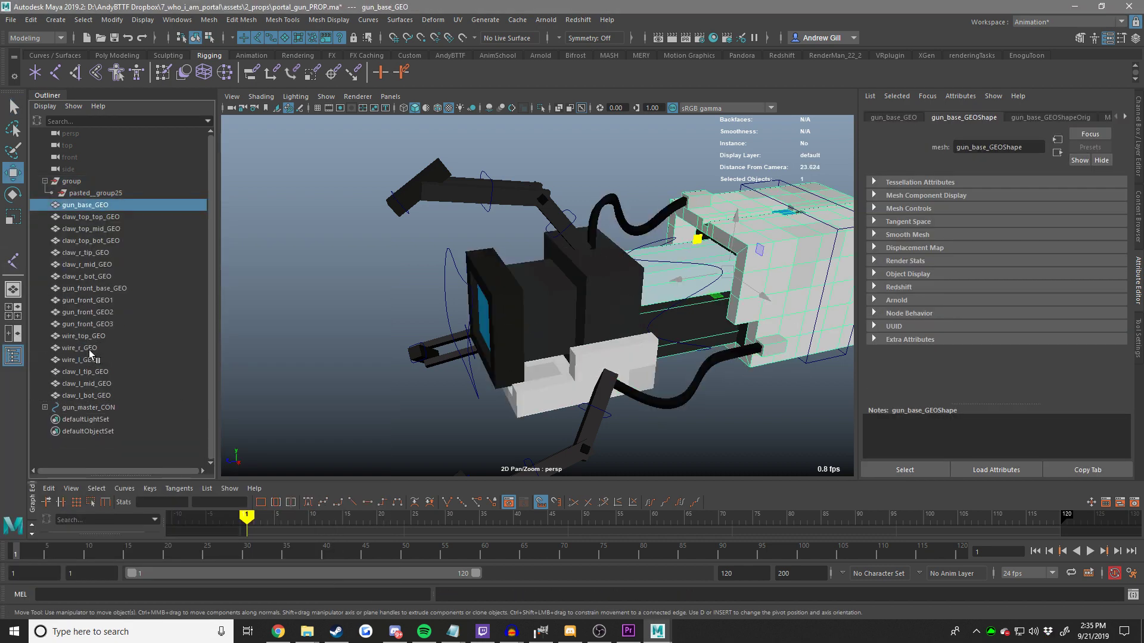
pyautogui.keyDown('shift'); pyautogui.click(90, 395); pyautogui.keyUp('shift')
pyautogui.hotkey('ctrl', 'g')
pyautogui.doubleClick(75, 217)
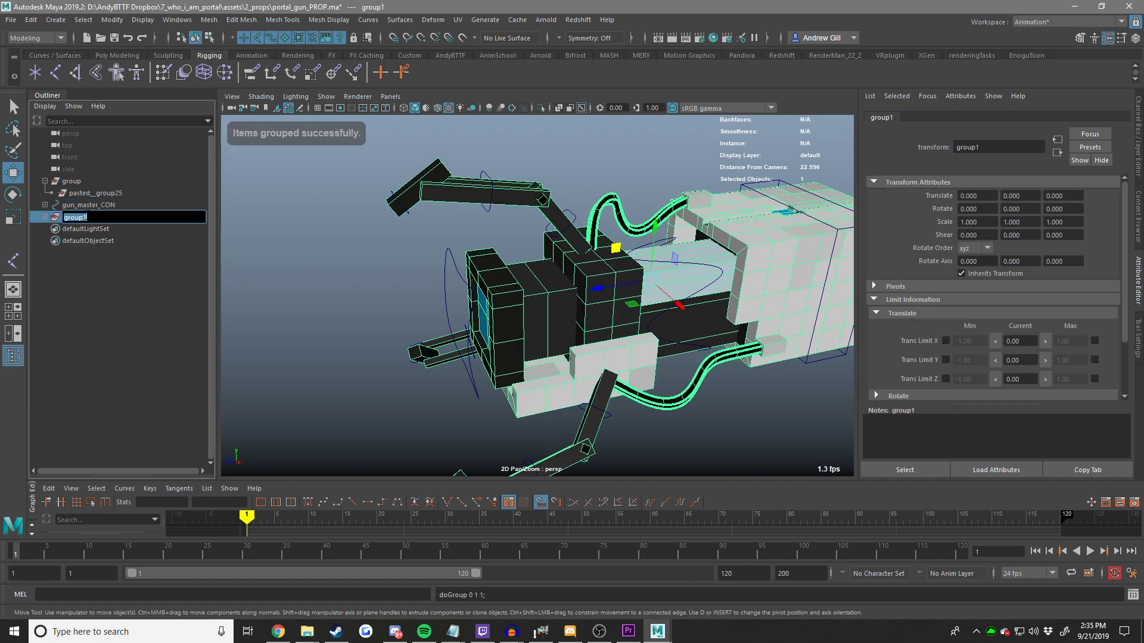
pyautogui.write('GEO')
pyautogui.press('Return')
# Delete the leftover group containing pasted__group25, and group gun_master_CON under the name gun_CNST_GRP.
pyautogui.click(90, 205)
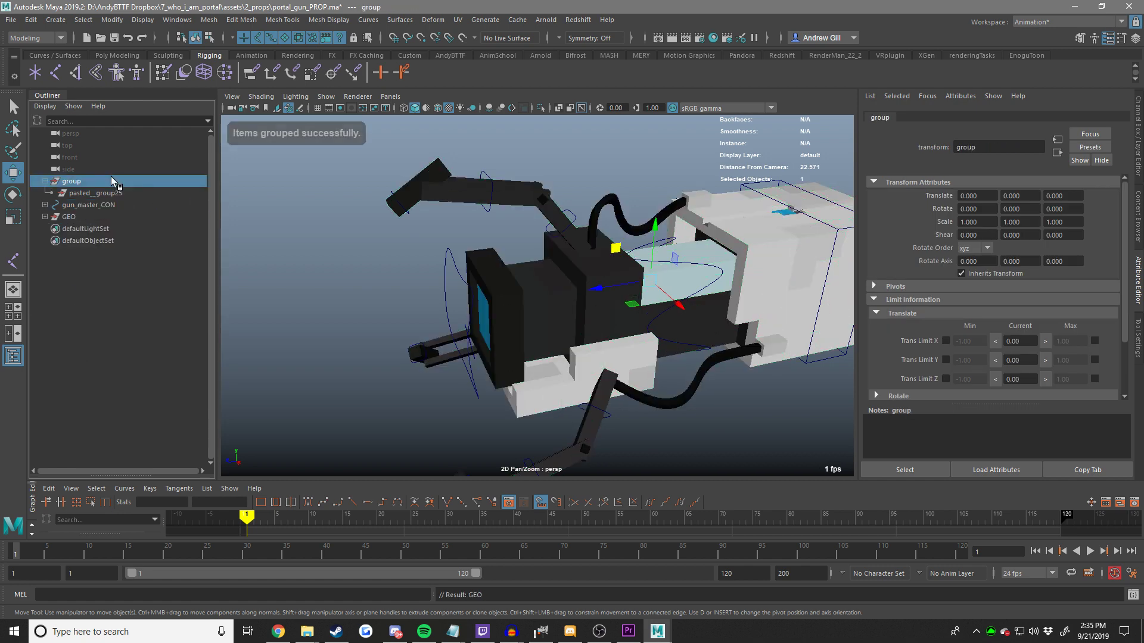
pyautogui.keyDown('shift'); pyautogui.click(108, 184); pyautogui.keyUp('shift')
pyautogui.hotkey('ctrl', 'g')
pyautogui.doubleClick(97, 193)
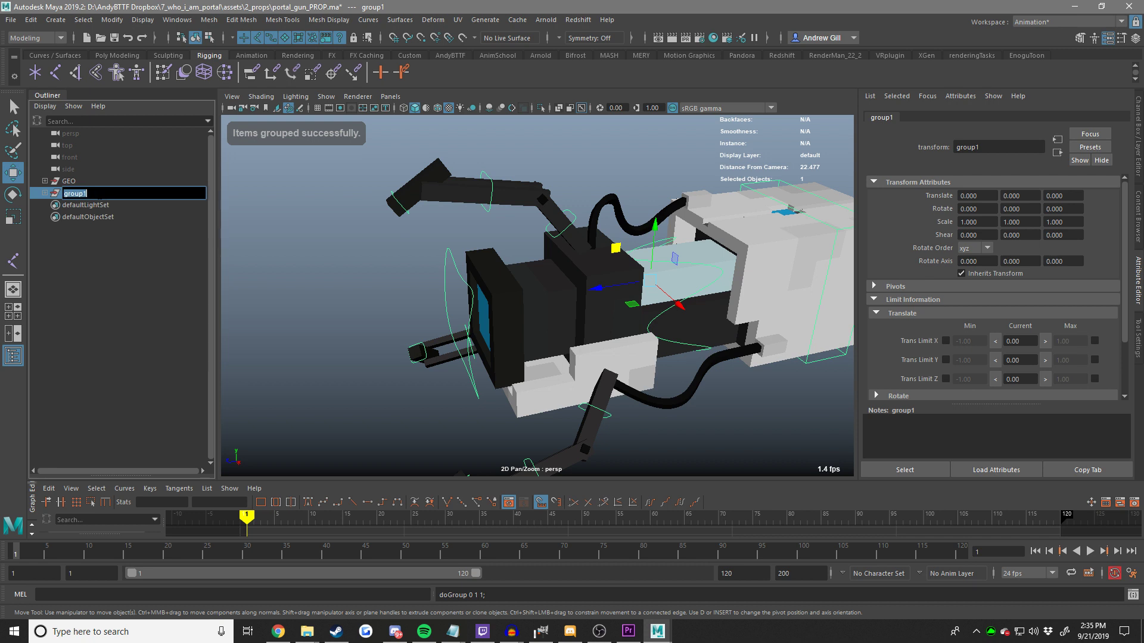
pyautogui.write('gun_CNST_')
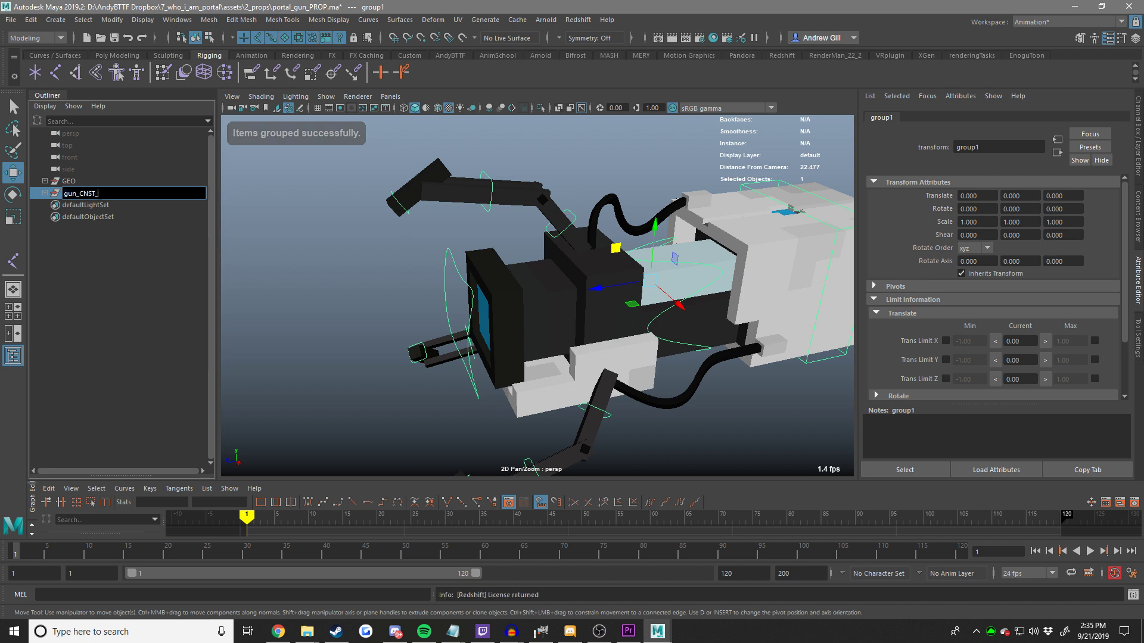
pyautogui.write('GRP')
pyautogui.press('Return')
# Wrap gun_CNST_GRP in another group and name it gun_CNST_GRP_2.
pyautogui.hotkey('ctrl', 'g')
pyautogui.doubleClick(99, 196)
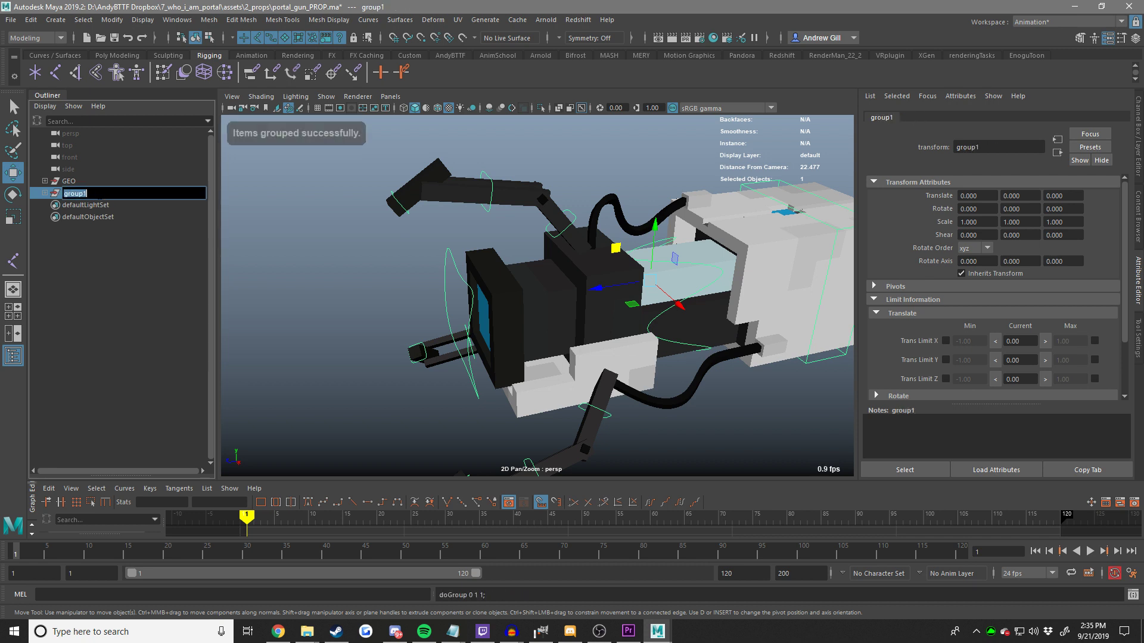
pyautogui.write('gun_CNST_GRP_2')
pyautogui.press('Return')
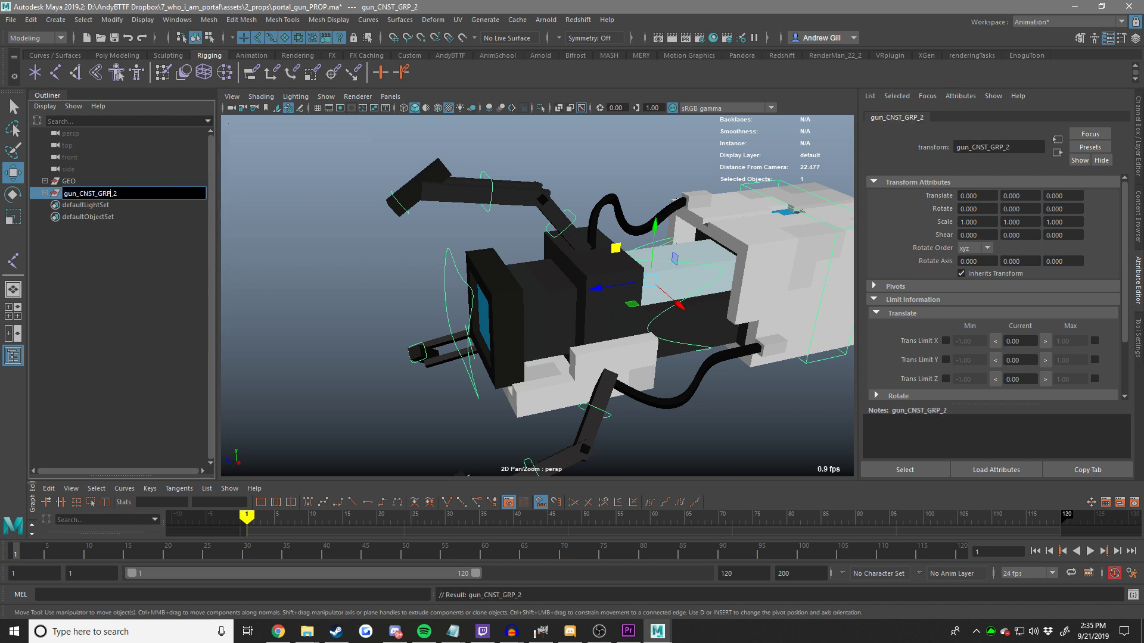
# Shorten the outer group's name to gun_CNST_2 and the inner group's name to gun_CNST.
pyautogui.press('BackSpace')
pyautogui.press('BackSpace')
pyautogui.press('BackSpace')
pyautogui.press('Return')
pyautogui.doubleClick(99, 194)
pyautogui.click(99, 194)
pyautogui.press('Return')
pyautogui.click(45, 193)
pyautogui.doubleClick(94, 205)
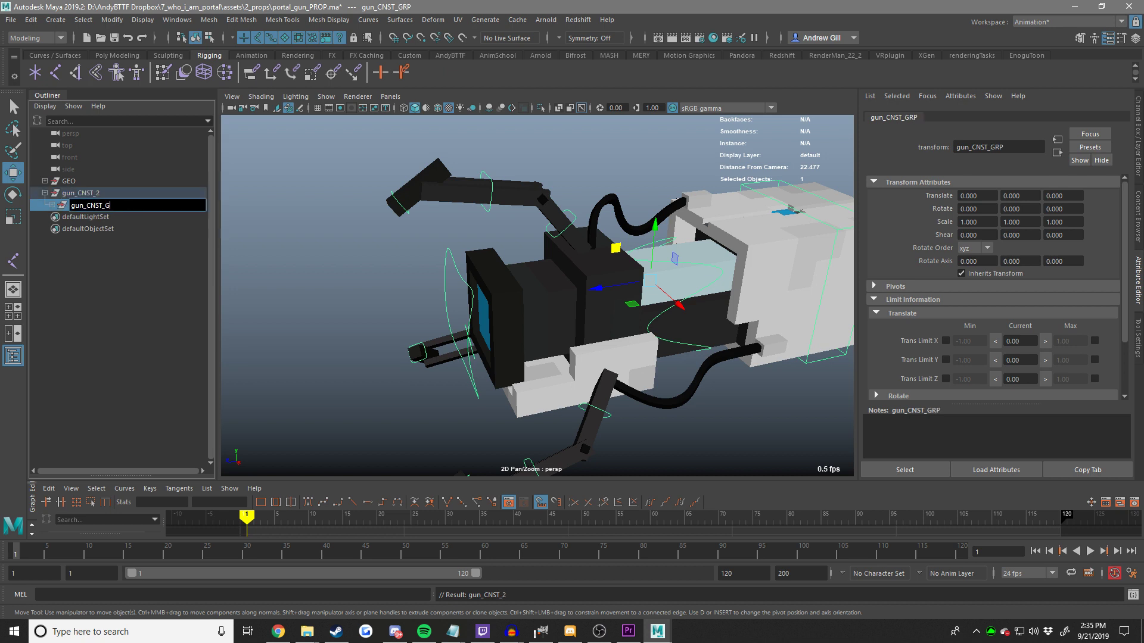
pyautogui.press('BackSpace')
pyautogui.press('BackSpace')
pyautogui.press('Return')
# Reorder the children of gun_master_CON so gun_front_CNST and gun_fire_CON sit above the joints.
pyautogui.click(52, 205)
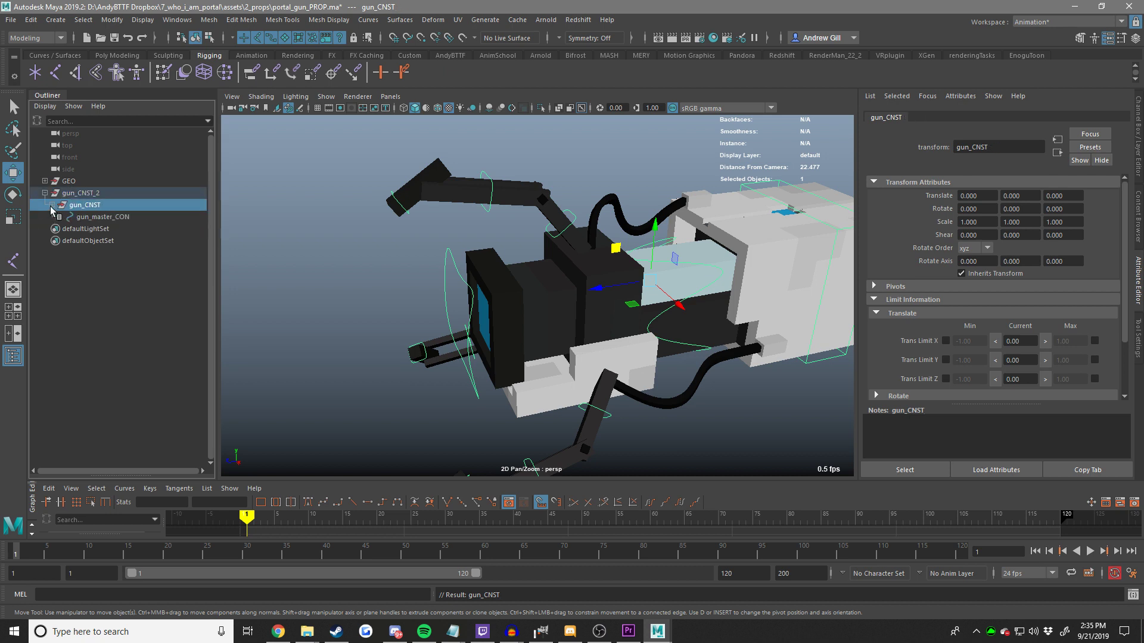
pyautogui.click(59, 217)
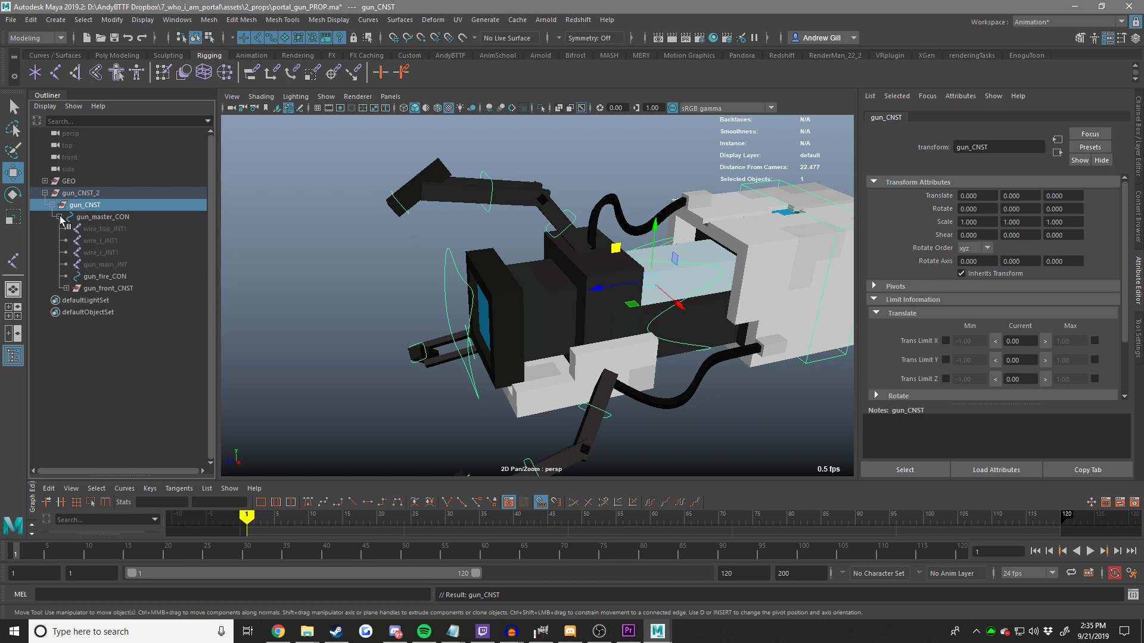
pyautogui.click(101, 289)
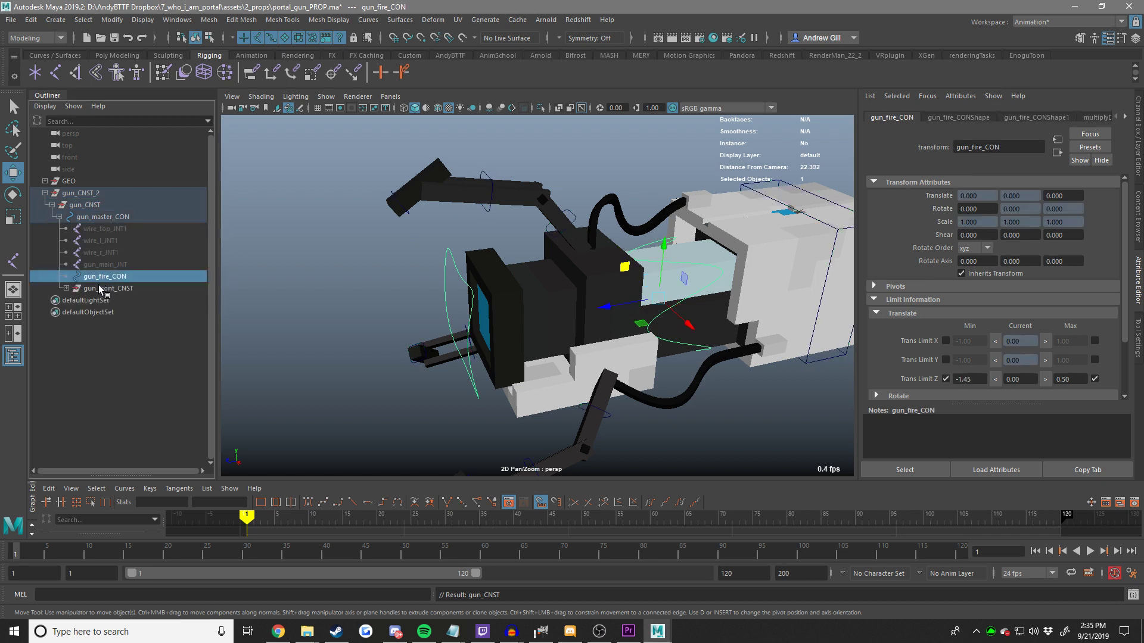
pyautogui.moveTo(100, 288); pyautogui.dragTo(116, 235, button='middle')
# Try to reorder claw_l_mid_CON above the joint under claw_l_bot_CON.
pyautogui.click(66, 229)
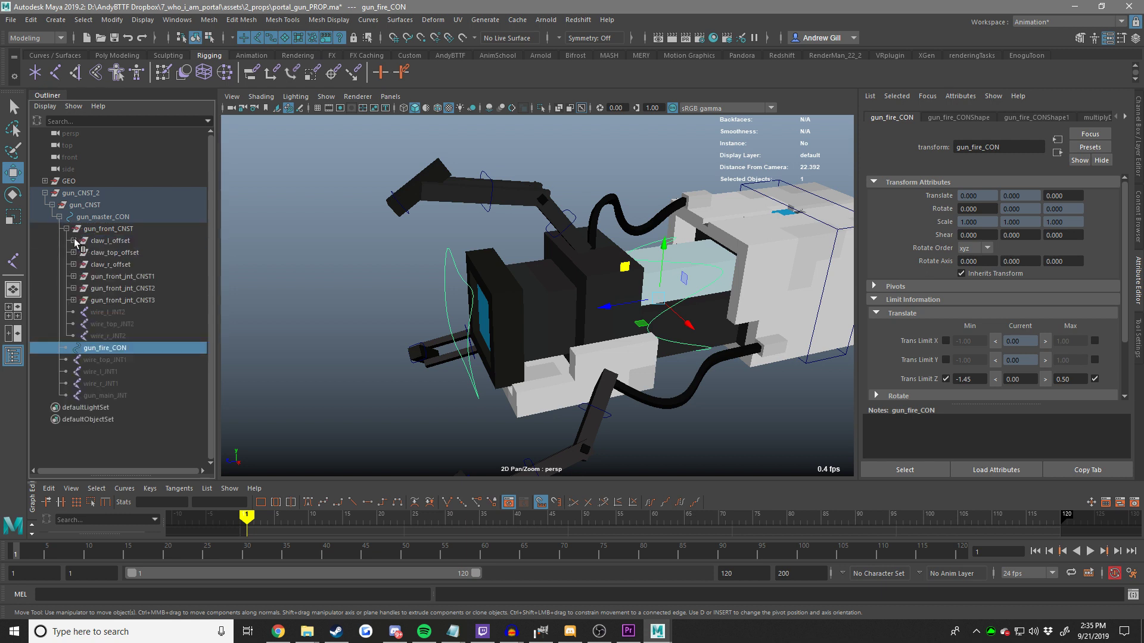
pyautogui.click(73, 241)
pyautogui.click(81, 253)
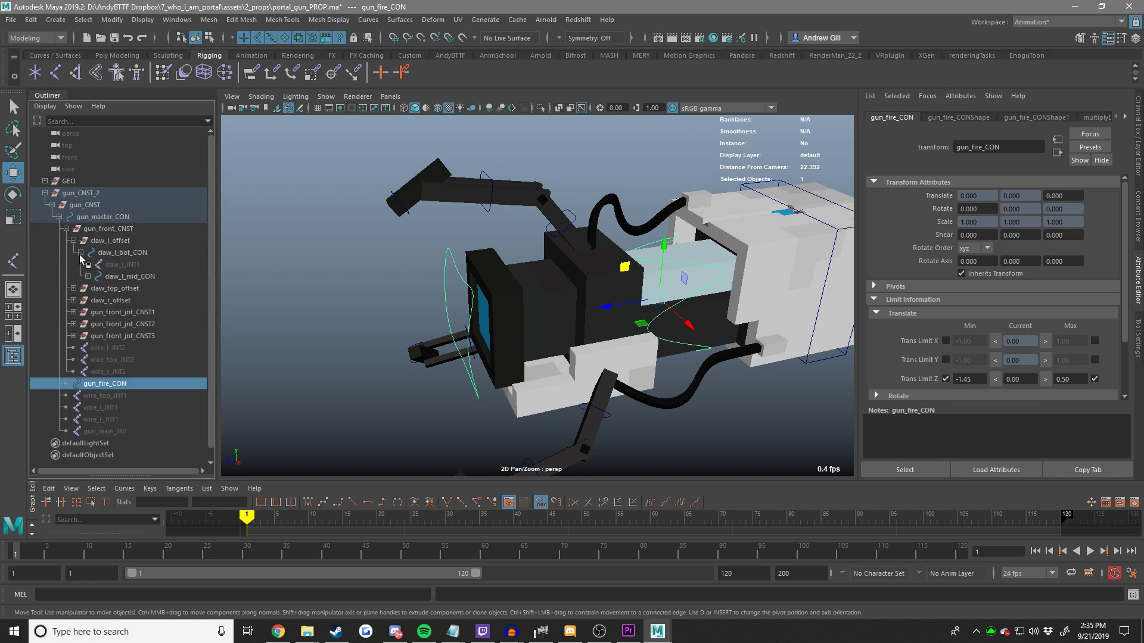
pyautogui.click(131, 278)
pyautogui.moveTo(131, 277); pyautogui.dragTo(128, 262, button='middle')
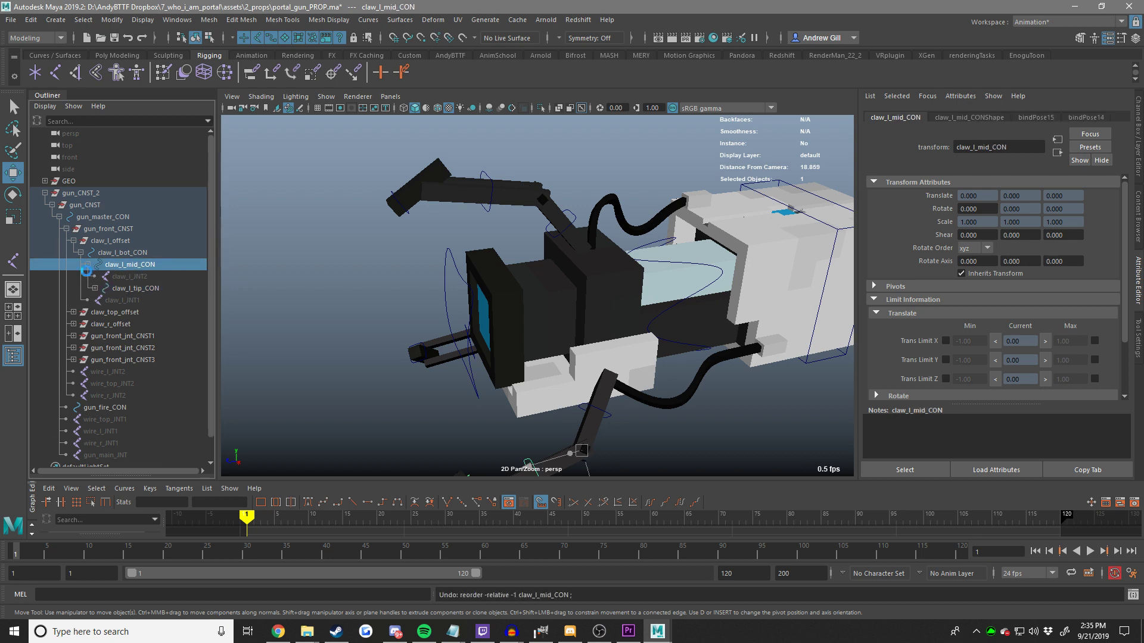
pyautogui.hotkey('ctrl', 'z')
# Collapse the whole gun_CNST_2 hierarchy in the Outliner and save the scene.
pyautogui.click(81, 252)
pyautogui.click(73, 240)
pyautogui.click(66, 229)
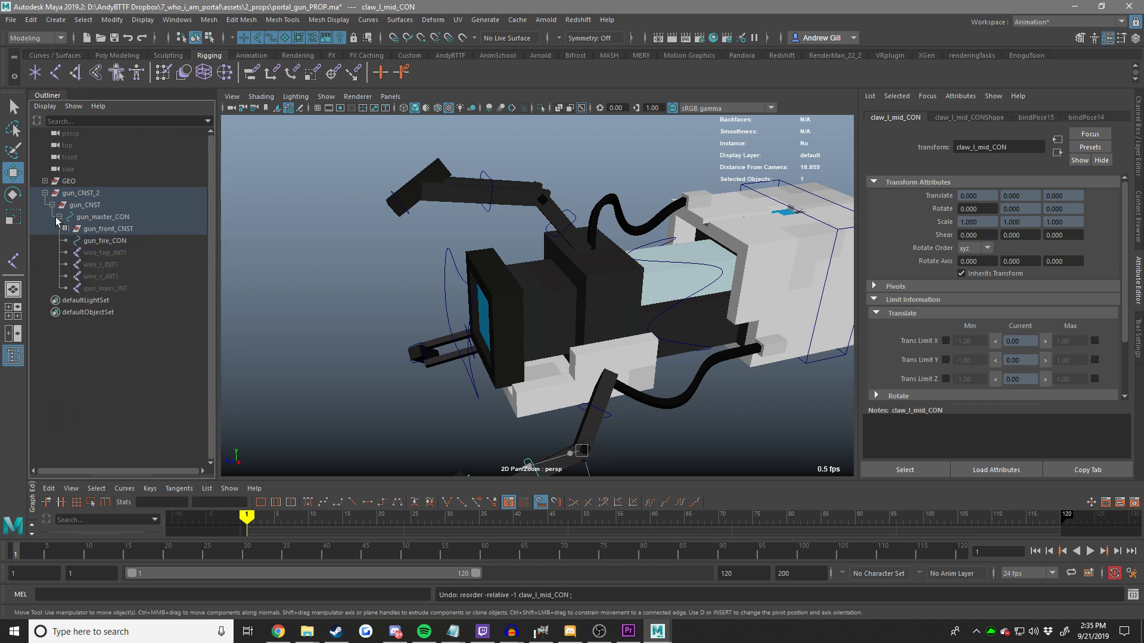
pyautogui.click(58, 216)
pyautogui.click(52, 205)
pyautogui.click(310, 216)
pyautogui.click(45, 192)
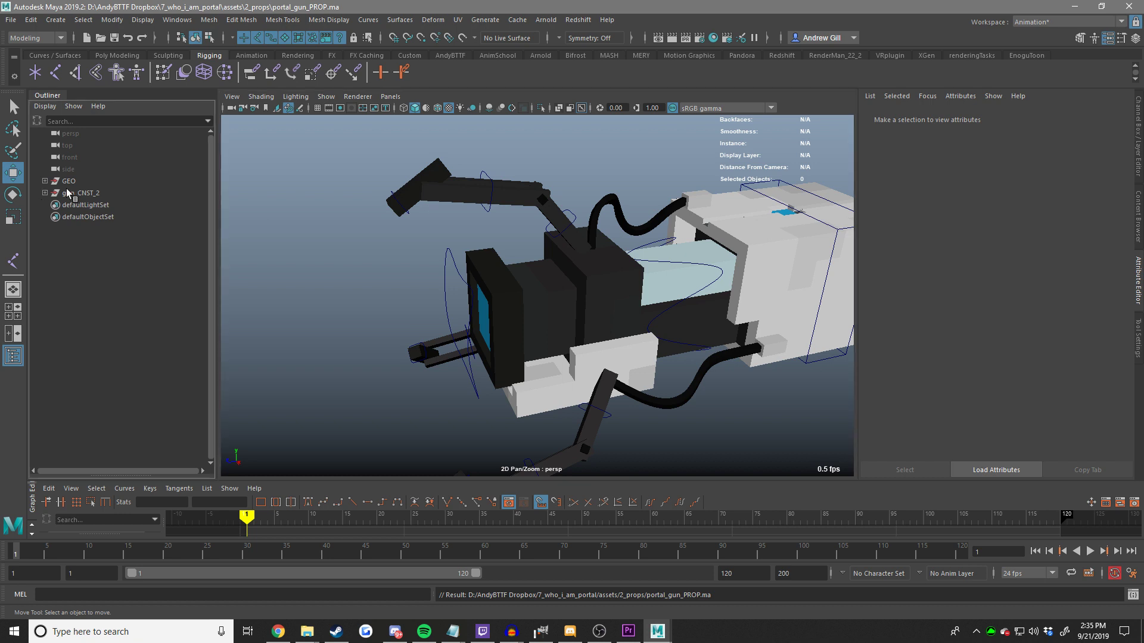
pyautogui.click(90, 192)
pyautogui.hotkey('ctrl', 'g')
pyautogui.doubleClick(74, 193)
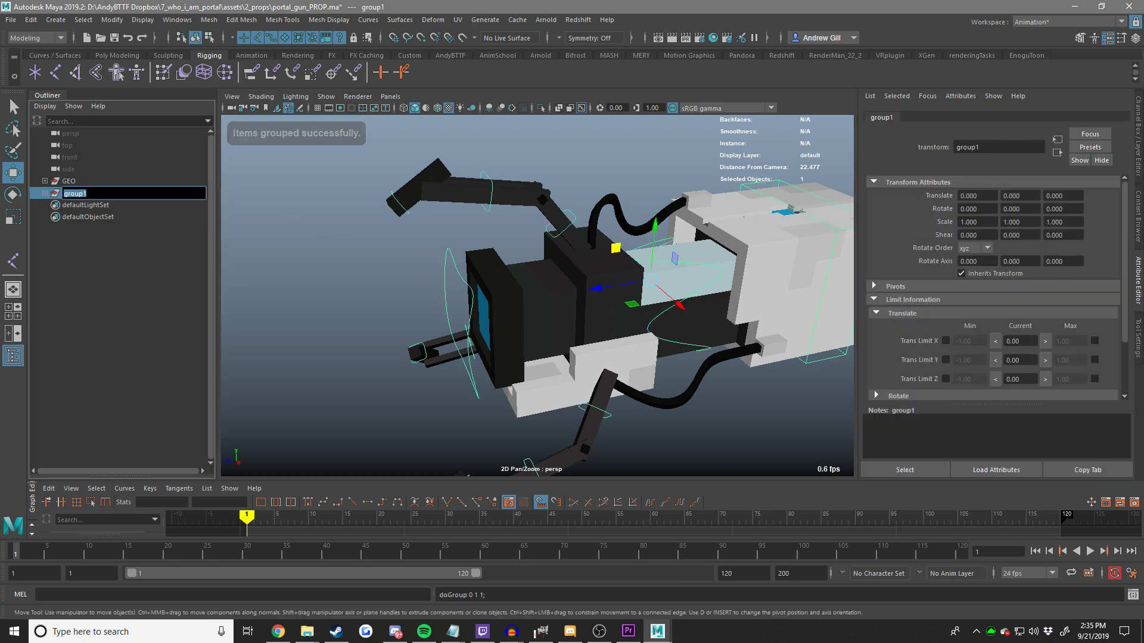
pyautogui.press('Escape')
pyautogui.hotkey('ctrl', 'z')
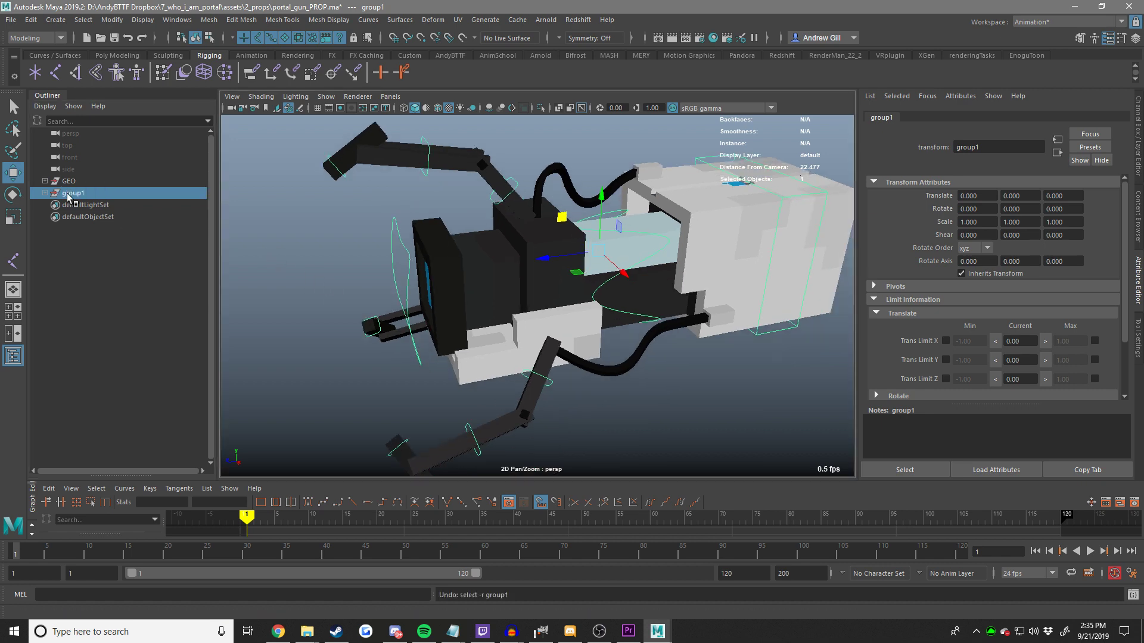
# Group GEO and gun_CNST_2 together and name the new group RIG.
pyautogui.keyDown('ctrl'); pyautogui.click(69, 181); pyautogui.keyUp('ctrl')
pyautogui.hotkey('ctrl', 'g')
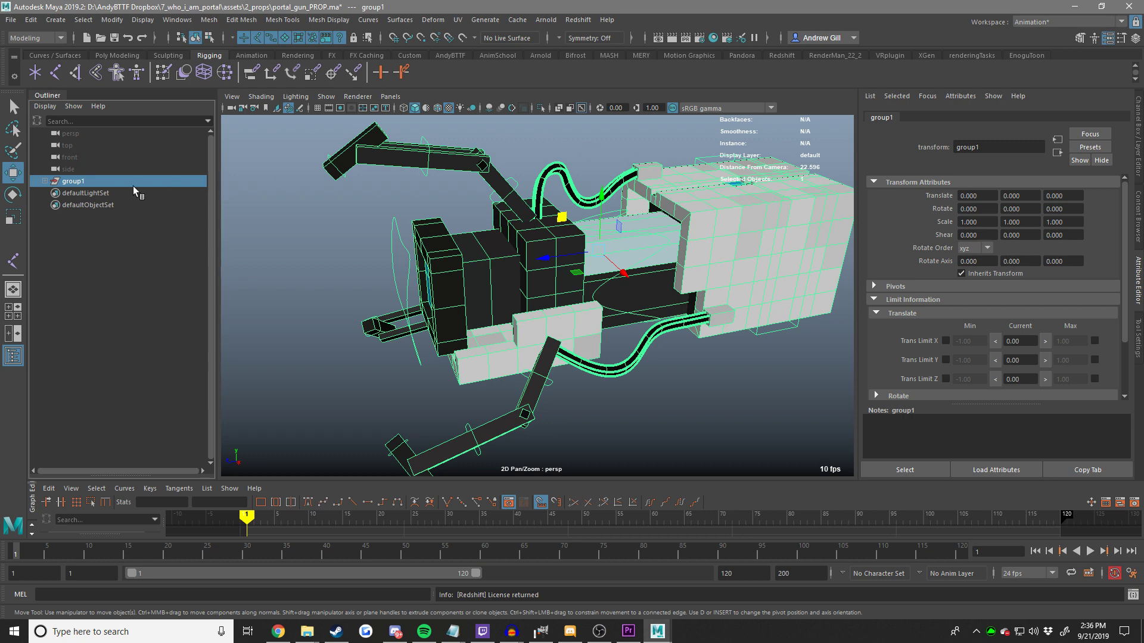
pyautogui.doubleClick(117, 181)
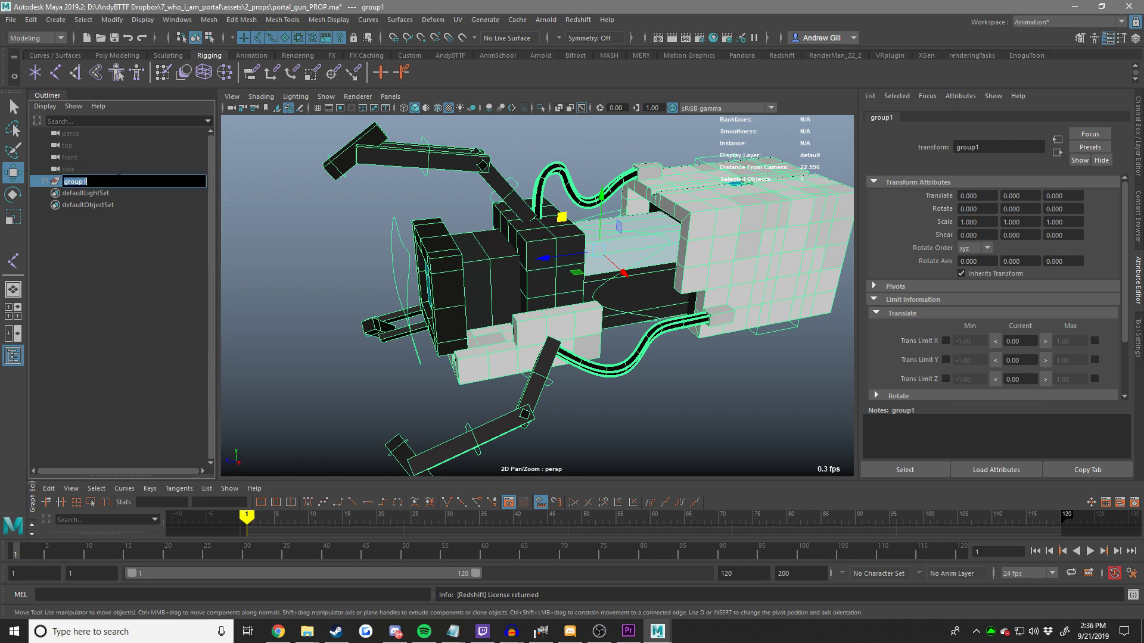
pyautogui.write('RIG')
pyautogui.press('Return')
# Test gun_fire_CON by moving it along its forward axis, and undo the move.
pyautogui.click(417, 200)
pyautogui.scroll(-5, 419, 252)
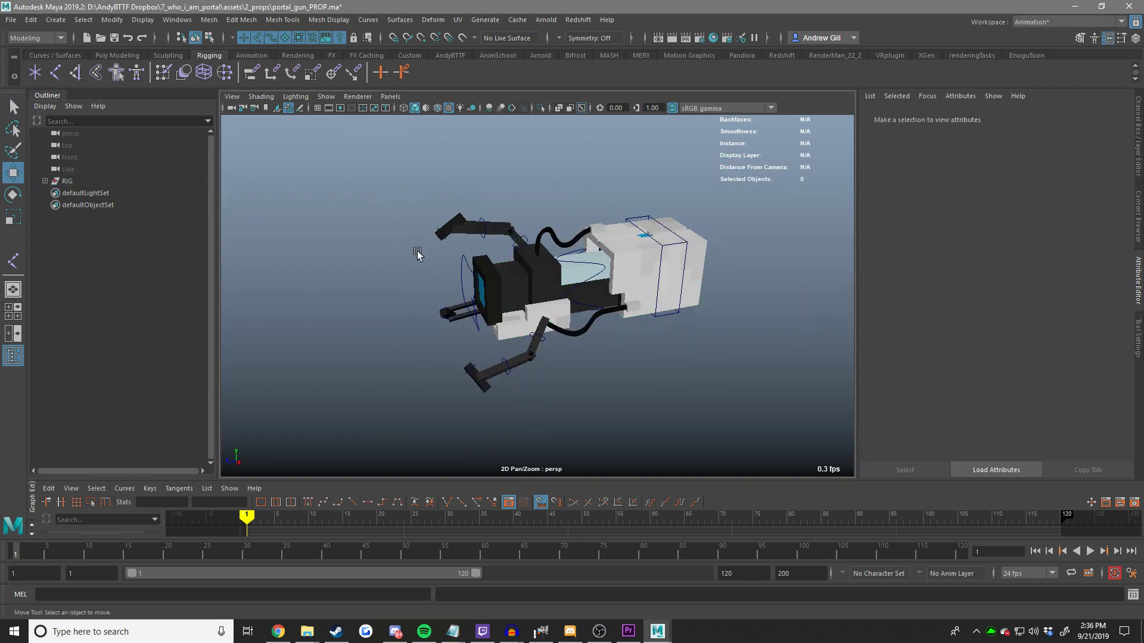
pyautogui.keyDown('alt'); pyautogui.moveTo(418, 253); pyautogui.dragTo(461, 233); pyautogui.keyUp('alt')
pyautogui.click(450, 272)
pyautogui.keyDown('alt'); pyautogui.moveTo(450, 274); pyautogui.dragTo(408, 286); pyautogui.keyUp('alt')
pyautogui.moveTo(517, 290); pyautogui.dragTo(498, 295)
pyautogui.hotkey('ctrl', 'z')
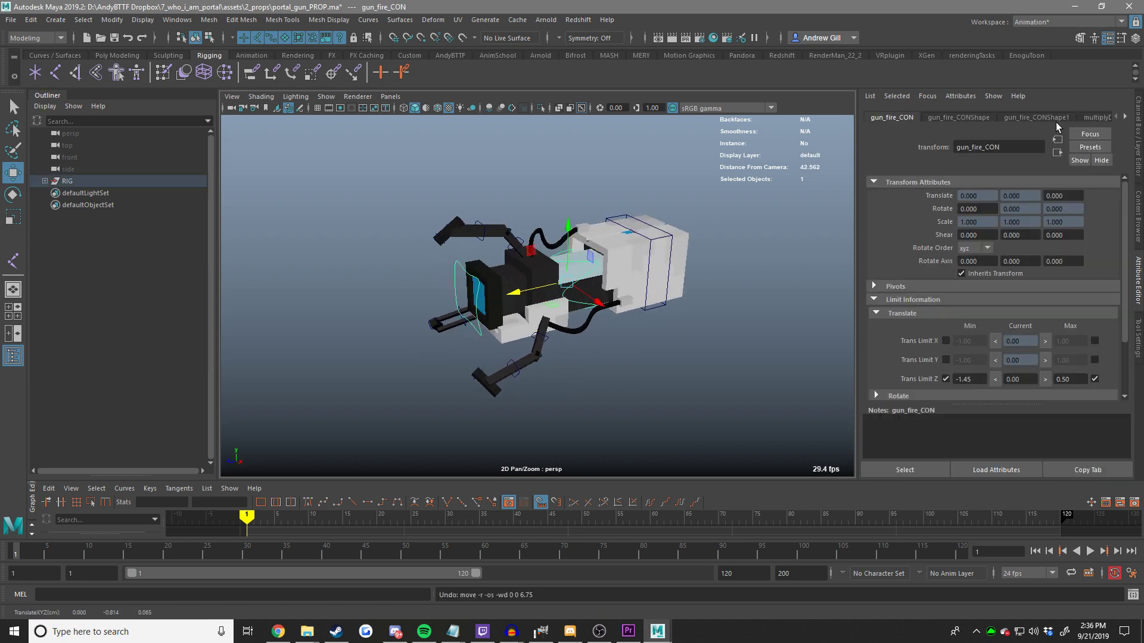
# Show the Channel Box and select the middle segment of the top claw.
pyautogui.click(1139, 149)
pyautogui.scroll(4, 484, 182)
pyautogui.click(495, 173)
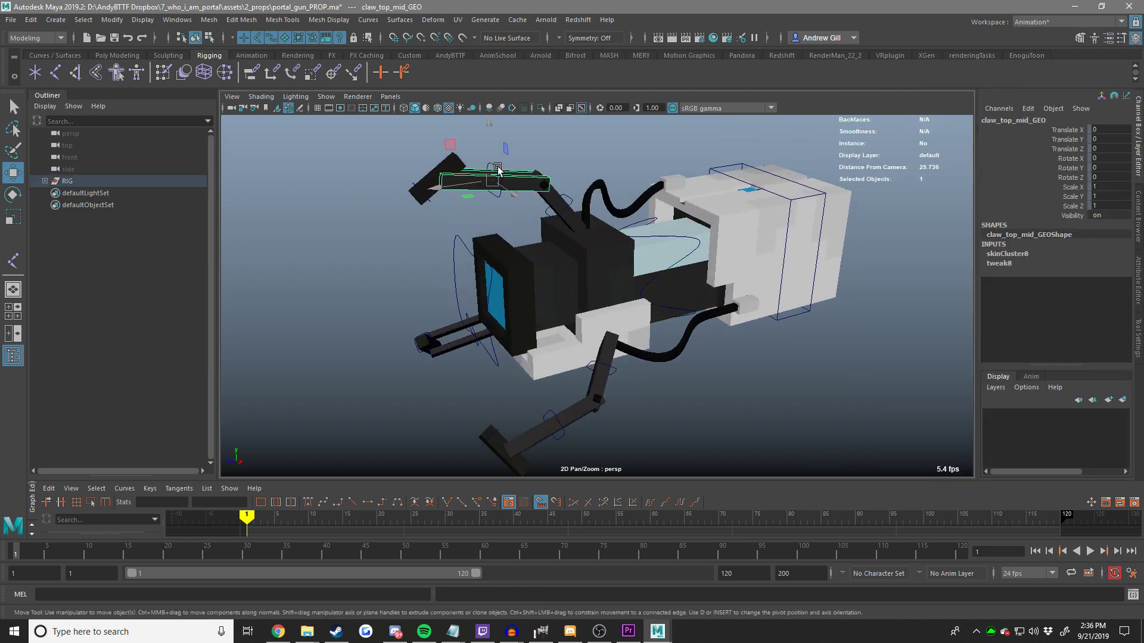
# Try rotating the top claw's middle segment and undo the rotation.
pyautogui.keyDown('alt'); pyautogui.moveTo(505, 156); pyautogui.dragTo(502, 182, button='middle'); pyautogui.keyUp('alt')
pyautogui.press('e')
pyautogui.moveTo(510, 173); pyautogui.dragTo(488, 219)
pyautogui.hotkey('ctrl', 'z')
# Select all of the gun's control curves without the meshes and set their Translate and Rotate channels to 0.
pyautogui.scroll(-2, 536, 208)
pyautogui.moveTo(814, 178); pyautogui.dragTo(401, 446)
pyautogui.click(606, 165)
pyautogui.click(285, 38)
pyautogui.scroll(-3, 666, 191)
pyautogui.moveTo(666, 191); pyautogui.dragTo(269, 483)
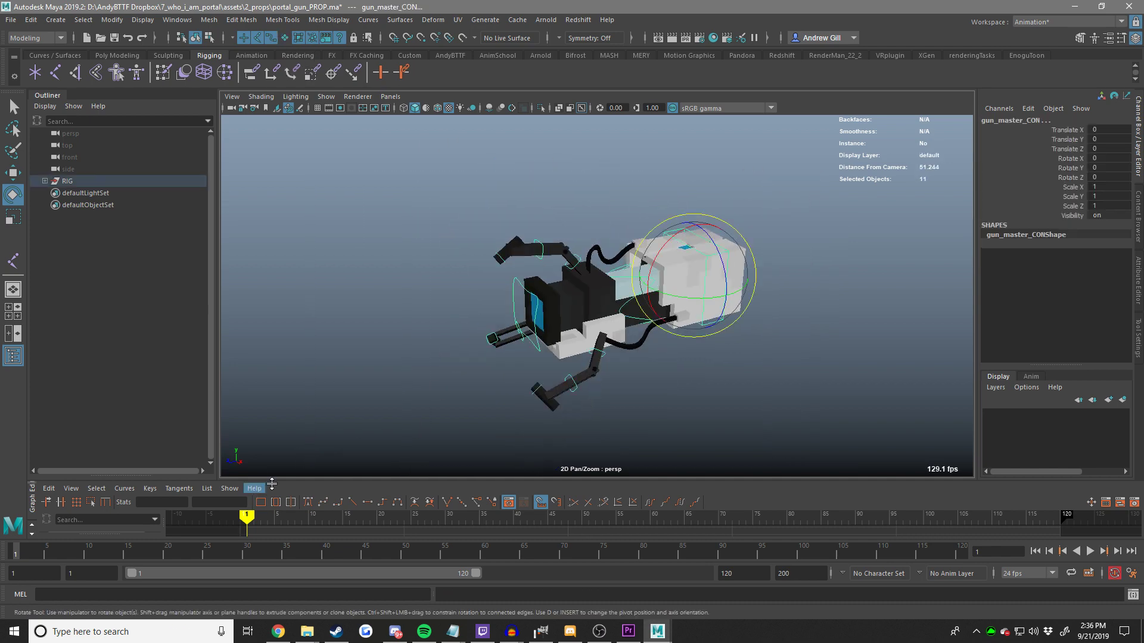
pyautogui.moveTo(1104, 128); pyautogui.dragTo(1107, 175)
pyautogui.write('0')
pyautogui.press('Return')
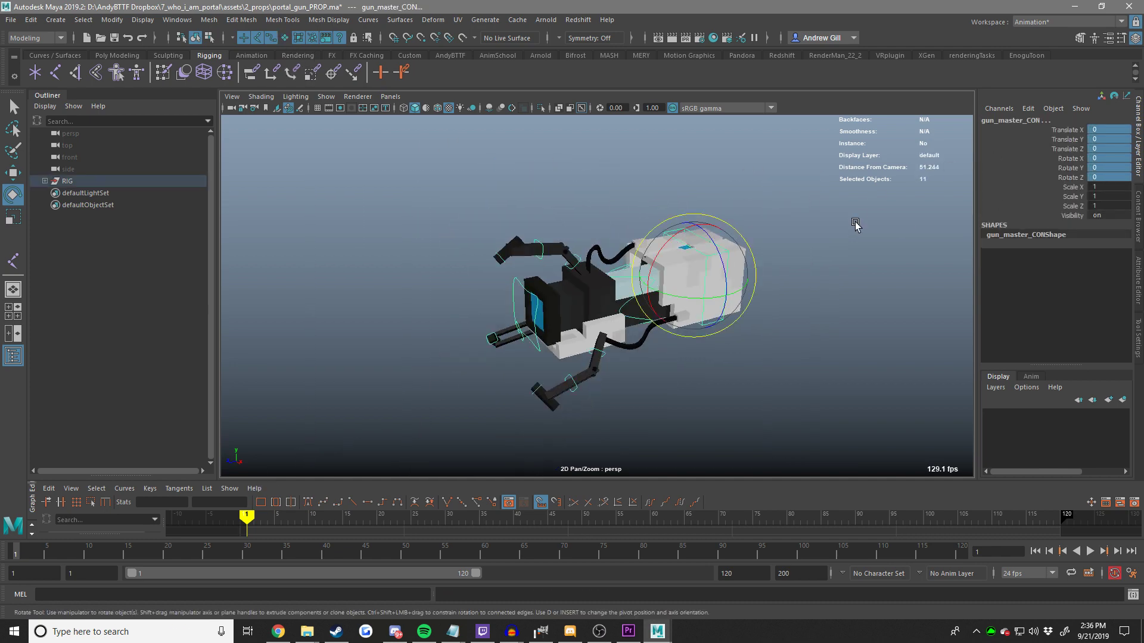
# Test scaling and rotating the gun's master control and undo the changes.
pyautogui.click(857, 218)
pyautogui.click(701, 245)
pyautogui.press('r')
pyautogui.moveTo(690, 276); pyautogui.dragTo(609, 303)
pyautogui.hotkey('ctrl', 'z')
pyautogui.scroll(3, 738, 224)
pyautogui.press('e')
pyautogui.hotkey('ctrl', 'z')
pyautogui.press('r')
pyautogui.hotkey('ctrl', 'z')
# Deselect the master control and save the portal gun scene.
pyautogui.hotkey('ctrl', 's')
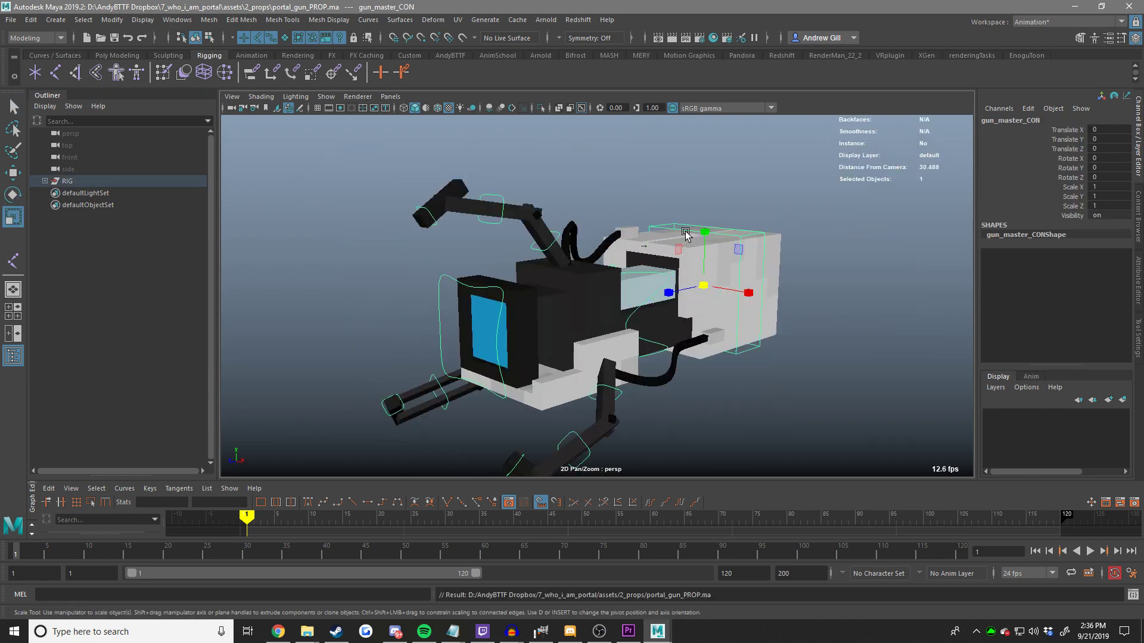
pyautogui.click(714, 206)
pyautogui.keyDown('alt'); pyautogui.moveTo(714, 207); pyautogui.dragTo(825, 204); pyautogui.keyUp('alt')
pyautogui.scroll(-3, 689, 242)
pyautogui.press('w')
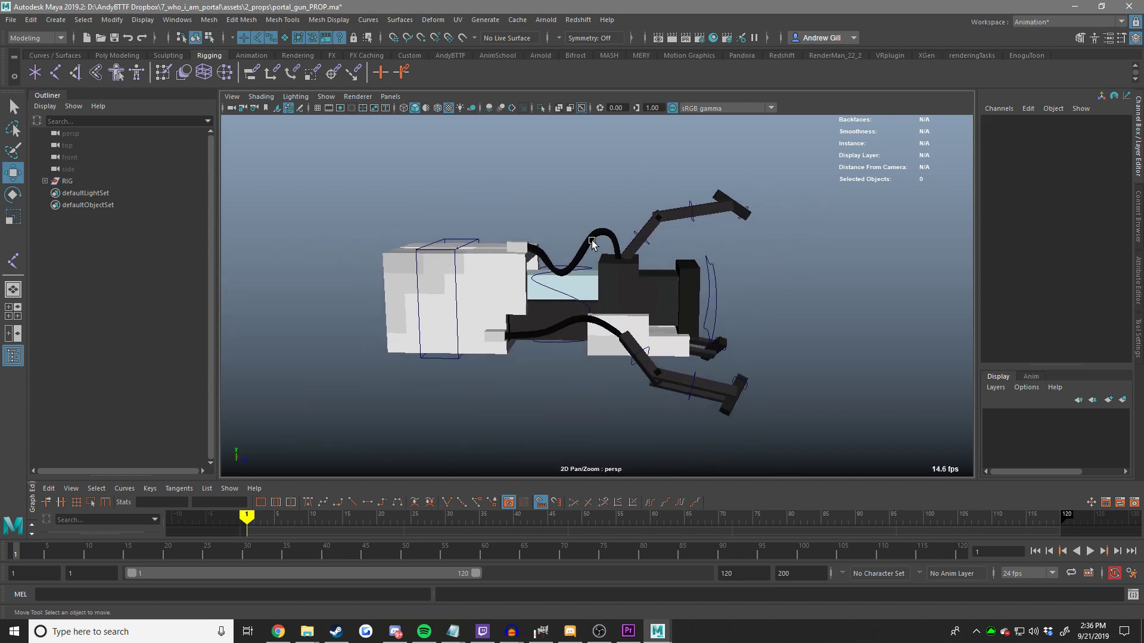
pyautogui.scroll(3, 662, 215)
pyautogui.keyDown('alt'); pyautogui.moveTo(667, 214); pyautogui.dragTo(476, 208); pyautogui.keyUp('alt')
pyautogui.hotkey('ctrl', 's')
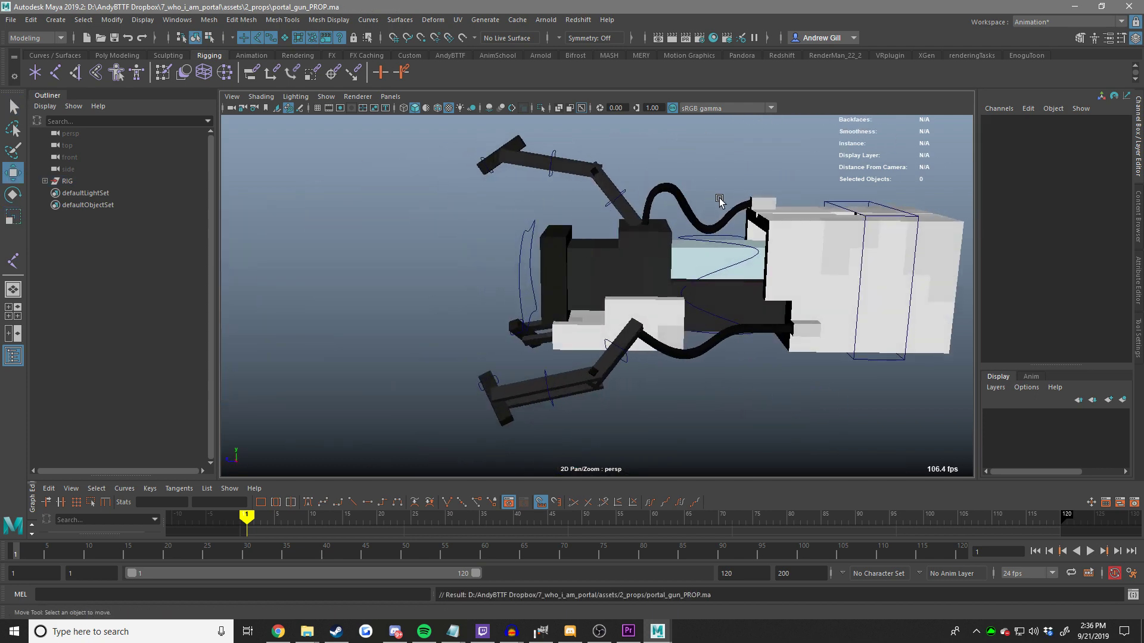
# Try rotating the whole gun with its master control and undo the rotation.
pyautogui.keyDown('alt'); pyautogui.moveTo(719, 200); pyautogui.dragTo(585, 215, button='middle'); pyautogui.keyUp('alt')
pyautogui.click(726, 218)
pyautogui.press('e')
pyautogui.moveTo(718, 242); pyautogui.dragTo(646, 417)
pyautogui.hotkey('ctrl', 'z')
# Save the scene again with nothing left selected.
pyautogui.hotkey('ctrl', 's')
pyautogui.press('w')
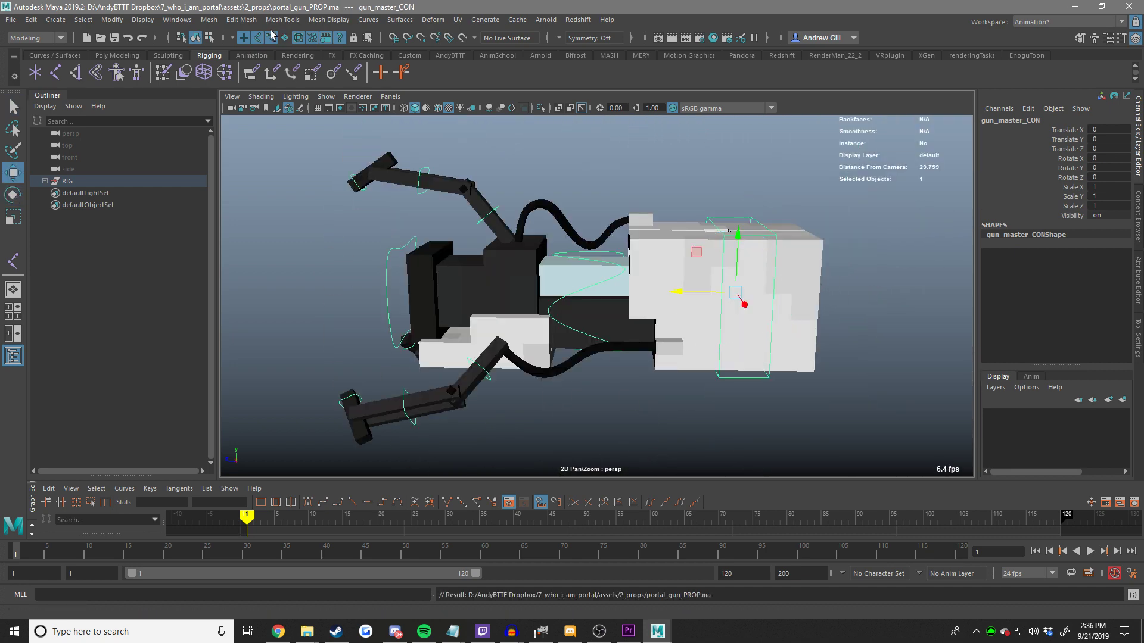
pyautogui.click(560, 147)
pyautogui.hotkey('ctrl', 's')
pyautogui.keyDown('alt'); pyautogui.moveTo(554, 161); pyautogui.dragTo(593, 185); pyautogui.keyUp('alt')
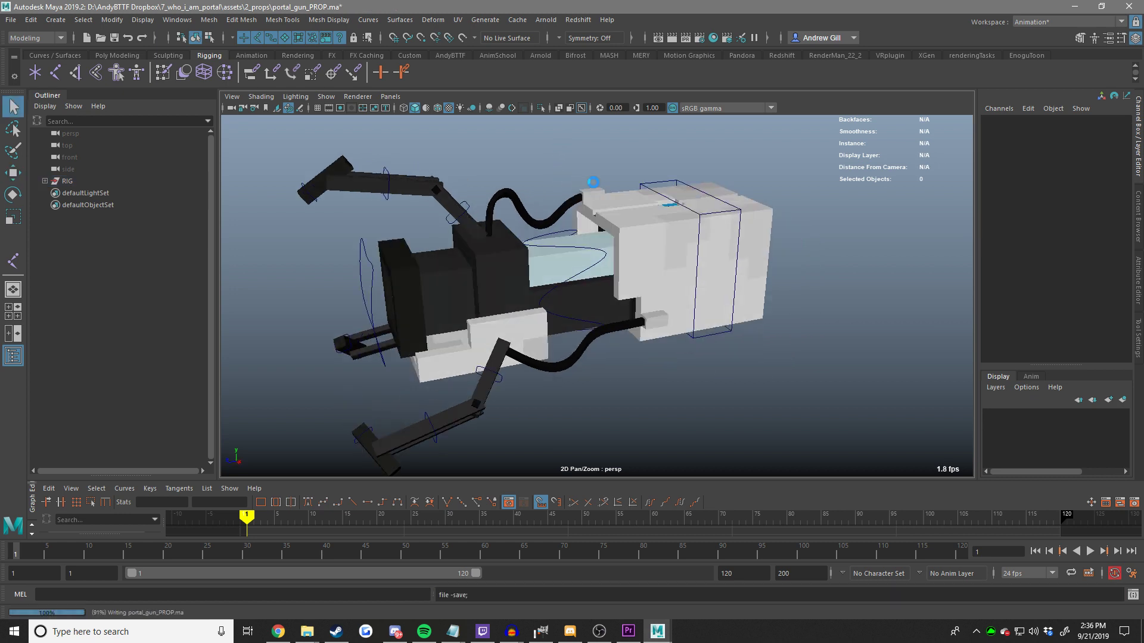
pyautogui.hotkey('ctrl', 's')
# Select the gun_fire_CON control curve and open its detailed attributes.
pyautogui.click(560, 207)
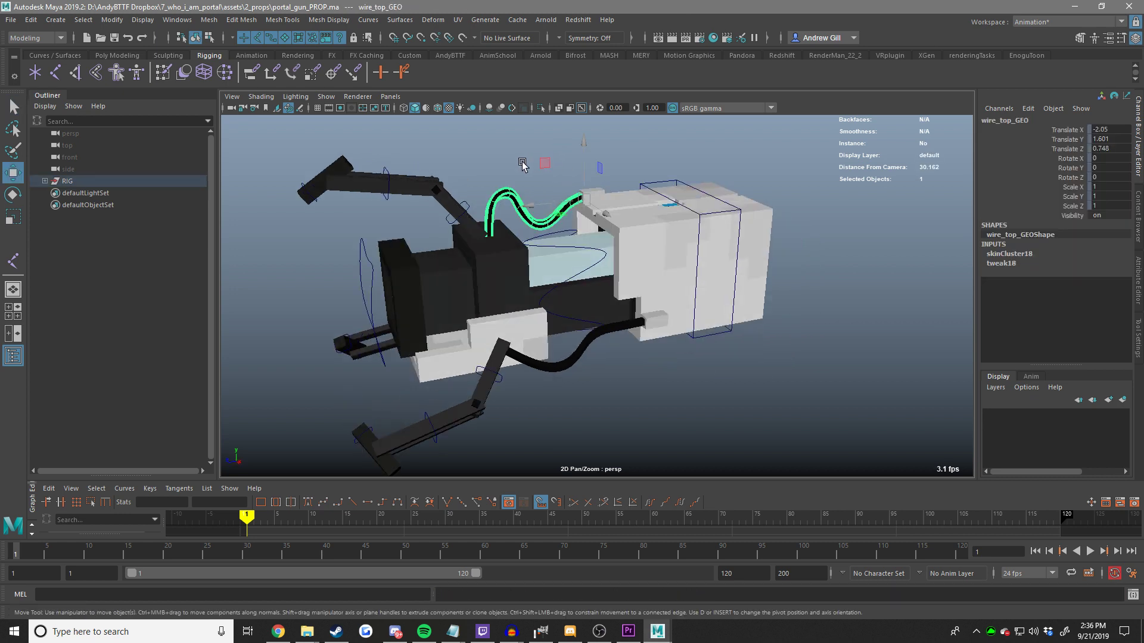
pyautogui.click(362, 253)
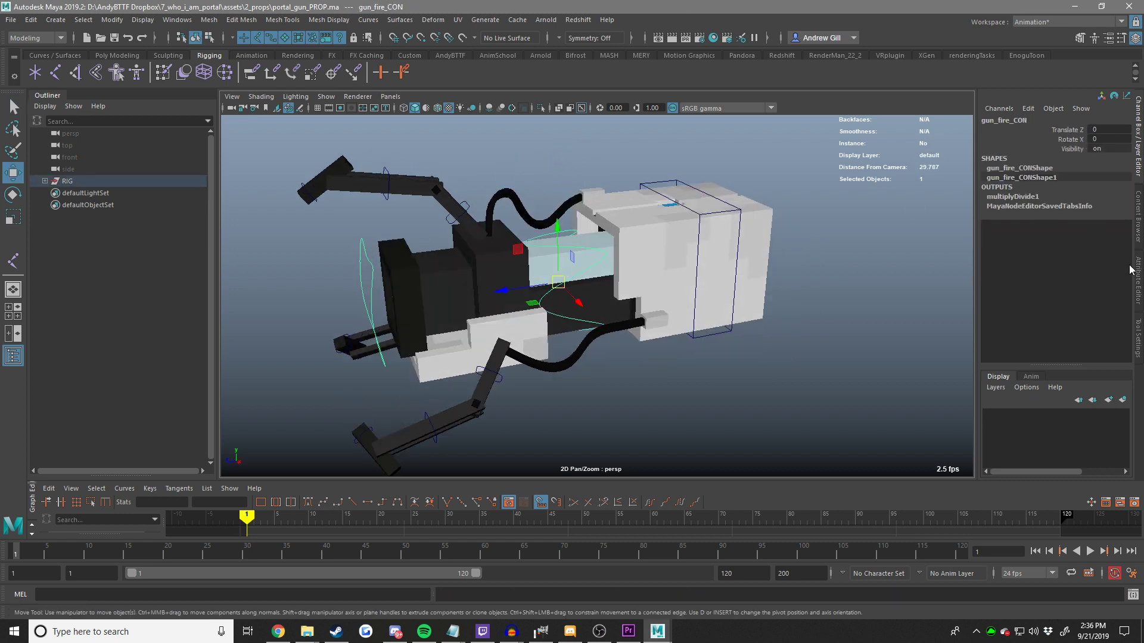
pyautogui.click(1139, 281)
# Try a white drawing override colour on gun_fire_CONShape and switch that shape's override off again.
pyautogui.click(950, 121)
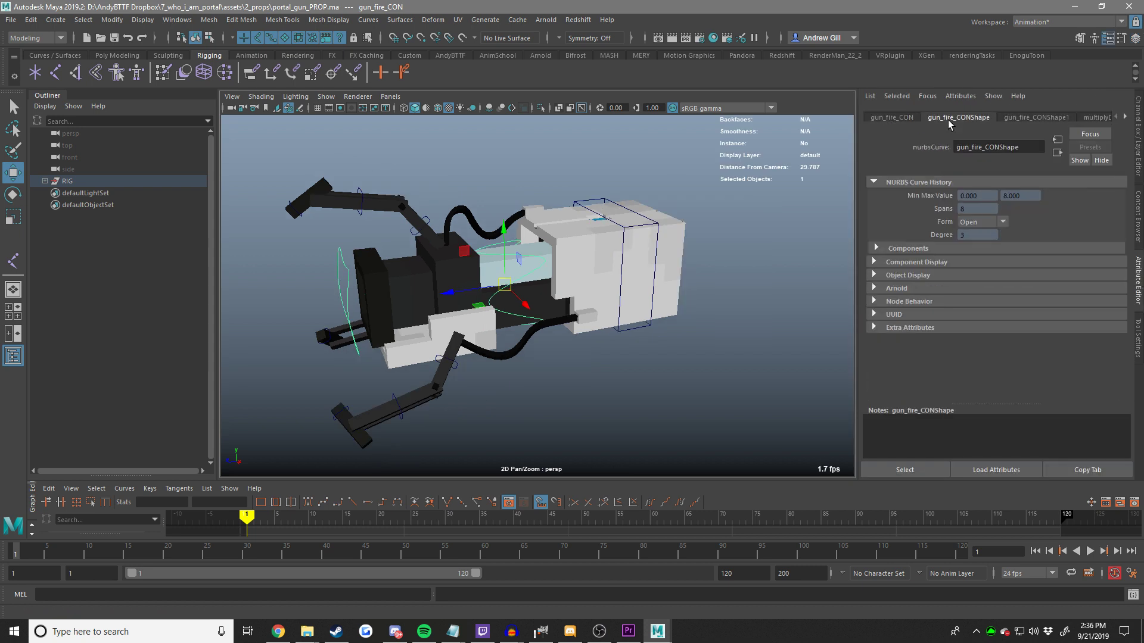
pyautogui.click(920, 280)
pyautogui.scroll(-2, 917, 292)
pyautogui.click(910, 322)
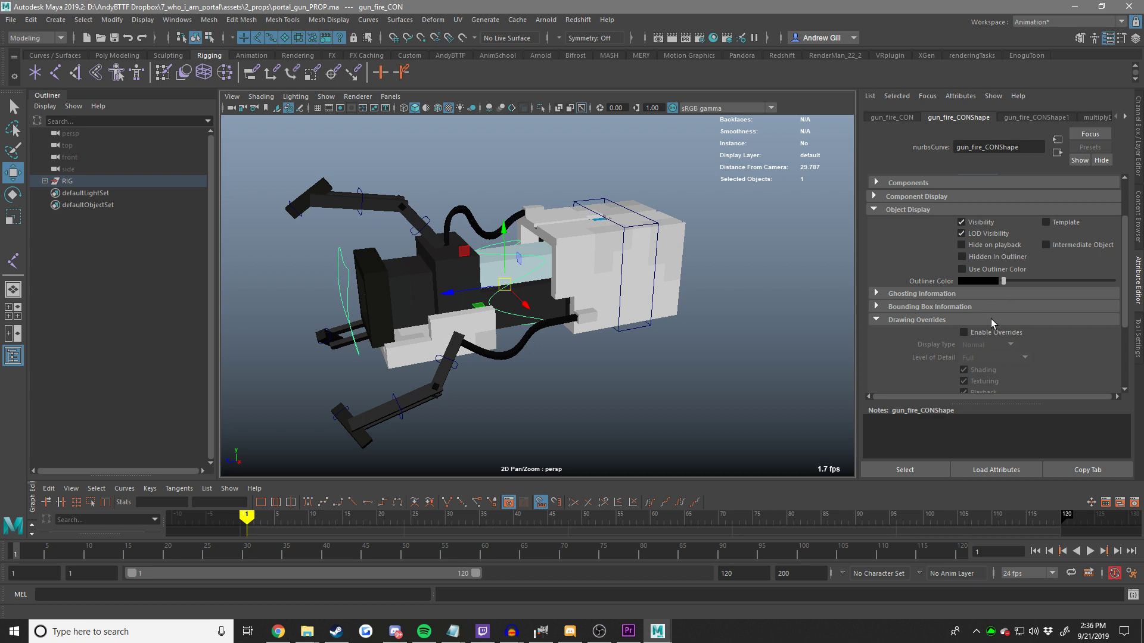
pyautogui.scroll(-2, 953, 315)
pyautogui.click(971, 294)
pyautogui.scroll(-2, 1012, 327)
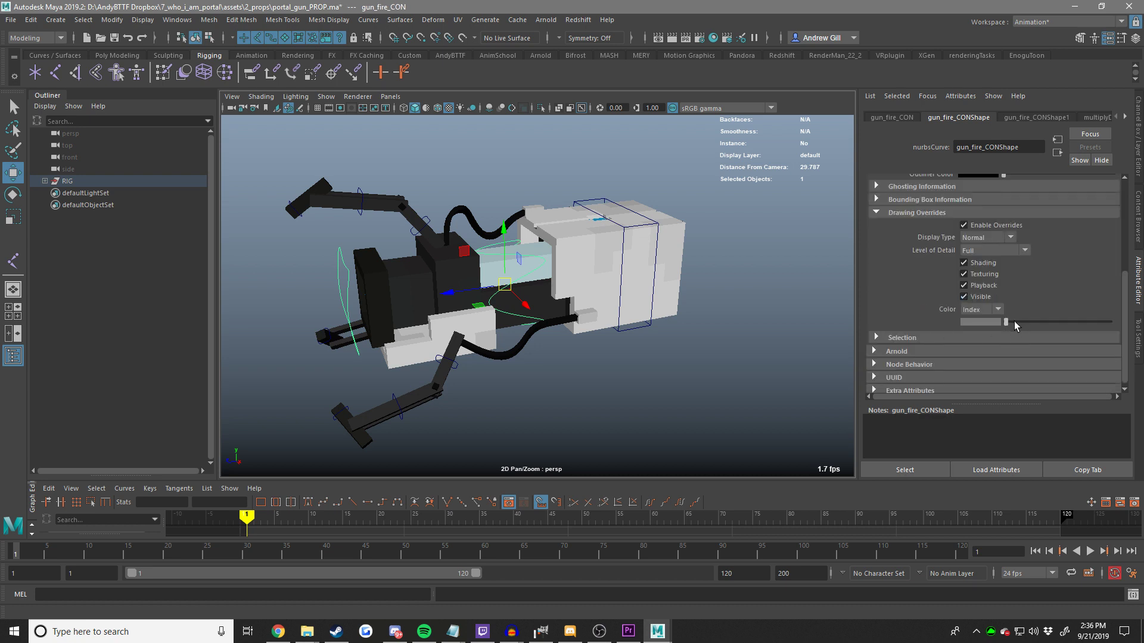
pyautogui.moveTo(1014, 321); pyautogui.dragTo(1034, 327)
pyautogui.click(685, 383)
pyautogui.keyDown('alt'); pyautogui.moveTo(685, 383); pyautogui.dragTo(774, 343); pyautogui.keyUp('alt')
pyautogui.hotkey('ctrl', 'z')
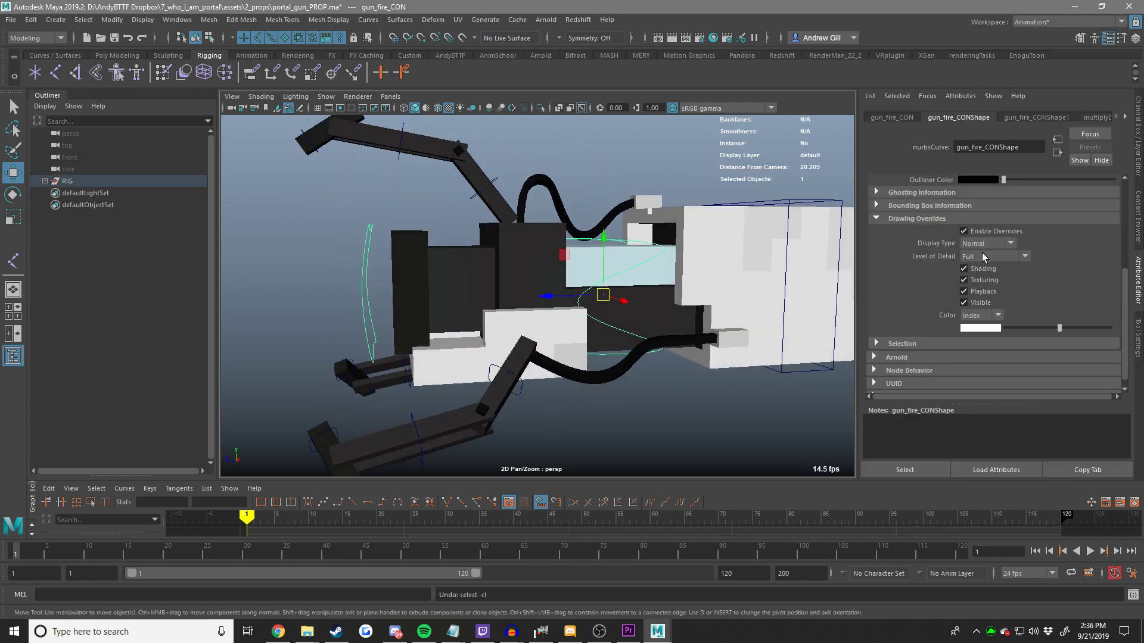
pyautogui.click(991, 232)
# Enable drawing overrides on the gun_fire_CON transform, set its index colour to white, and deselect it.
pyautogui.click(909, 116)
pyautogui.scroll(-3, 922, 309)
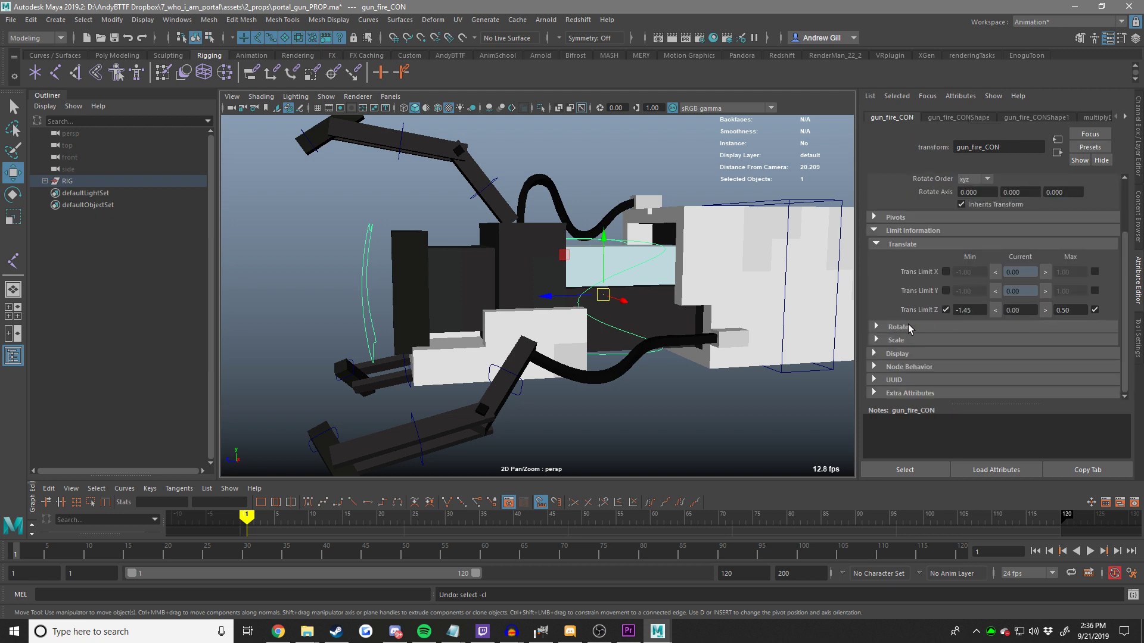
pyautogui.click(912, 234)
pyautogui.click(900, 327)
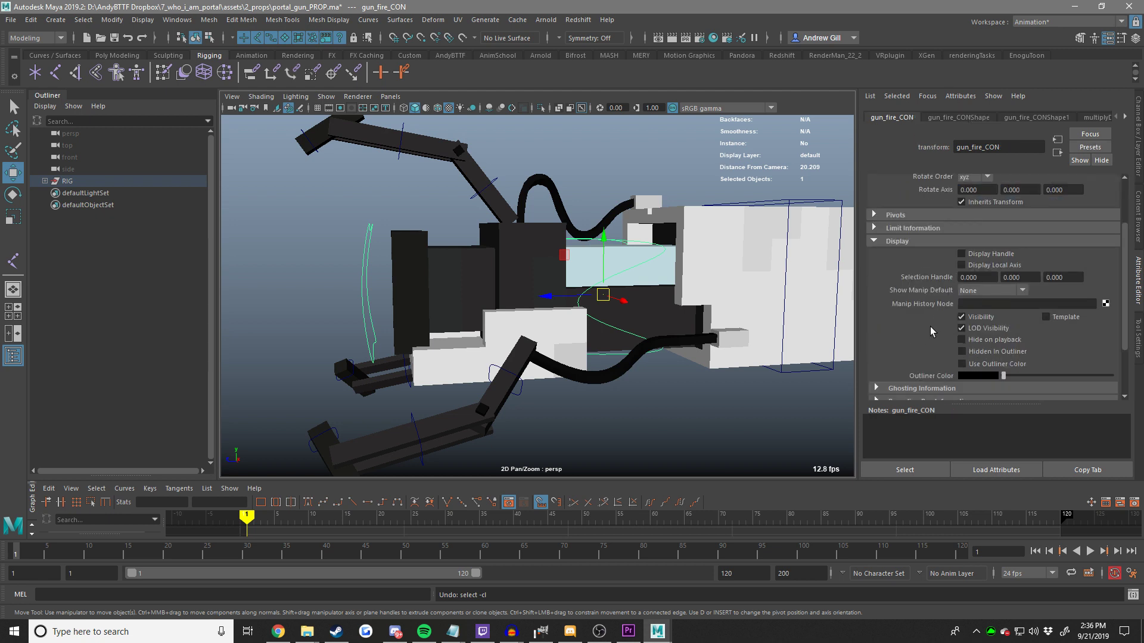
pyautogui.scroll(-3, 932, 334)
pyautogui.click(932, 340)
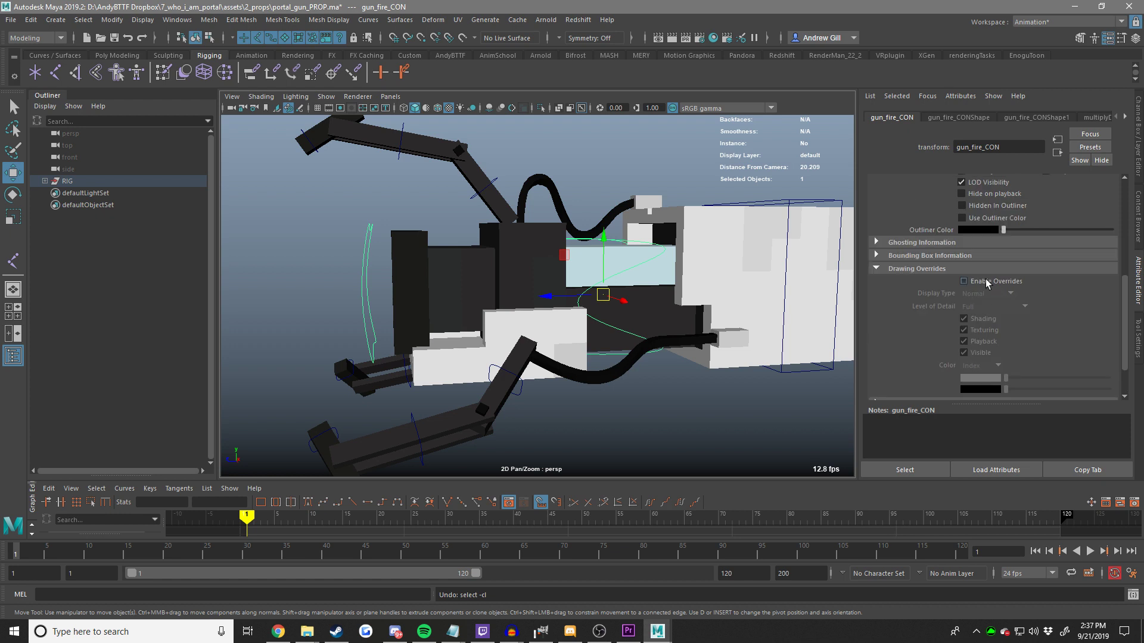
pyautogui.scroll(-2, 932, 329)
pyautogui.moveTo(1005, 327); pyautogui.dragTo(1056, 331)
pyautogui.click(671, 408)
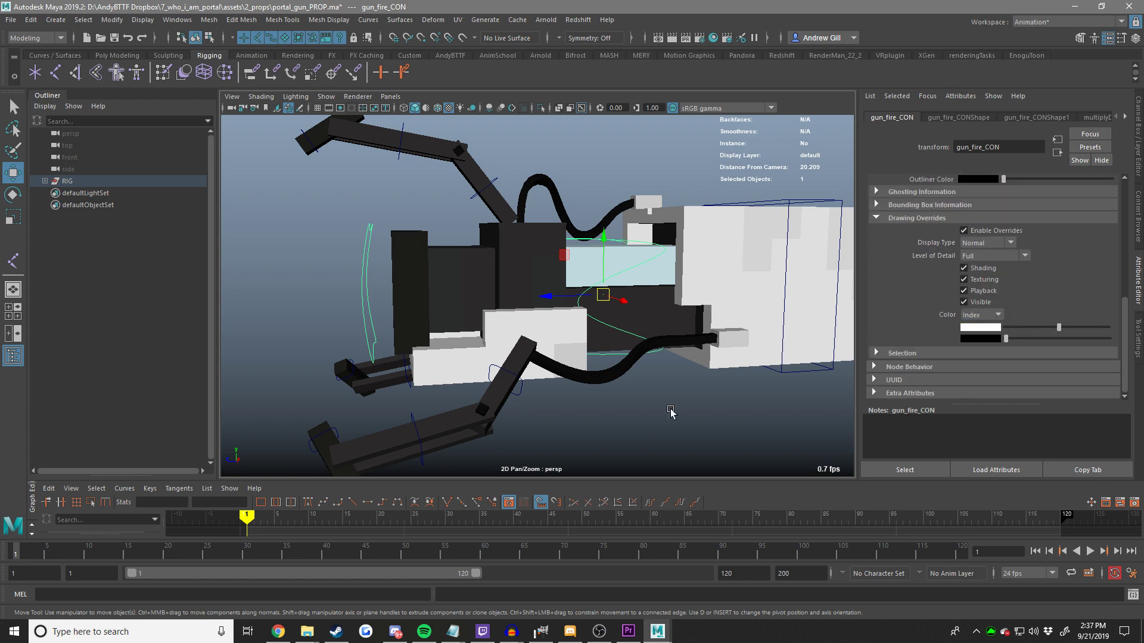
pyautogui.scroll(-3, 673, 405)
pyautogui.keyDown('alt'); pyautogui.moveTo(678, 398); pyautogui.dragTo(683, 385); pyautogui.keyUp('alt')
pyautogui.scroll(4, 685, 381)
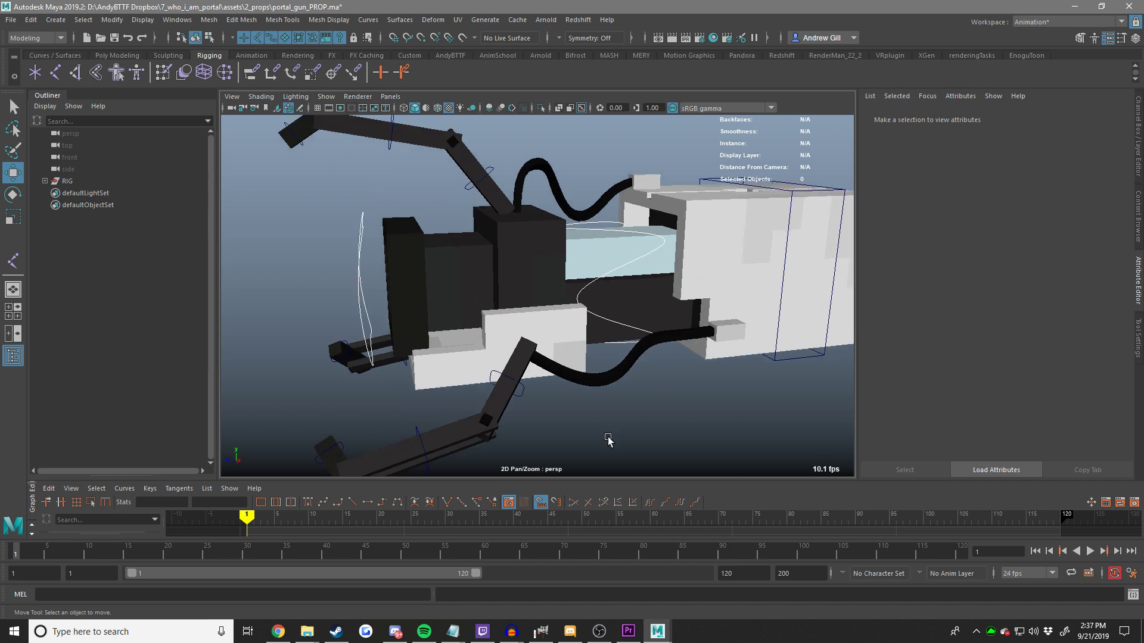
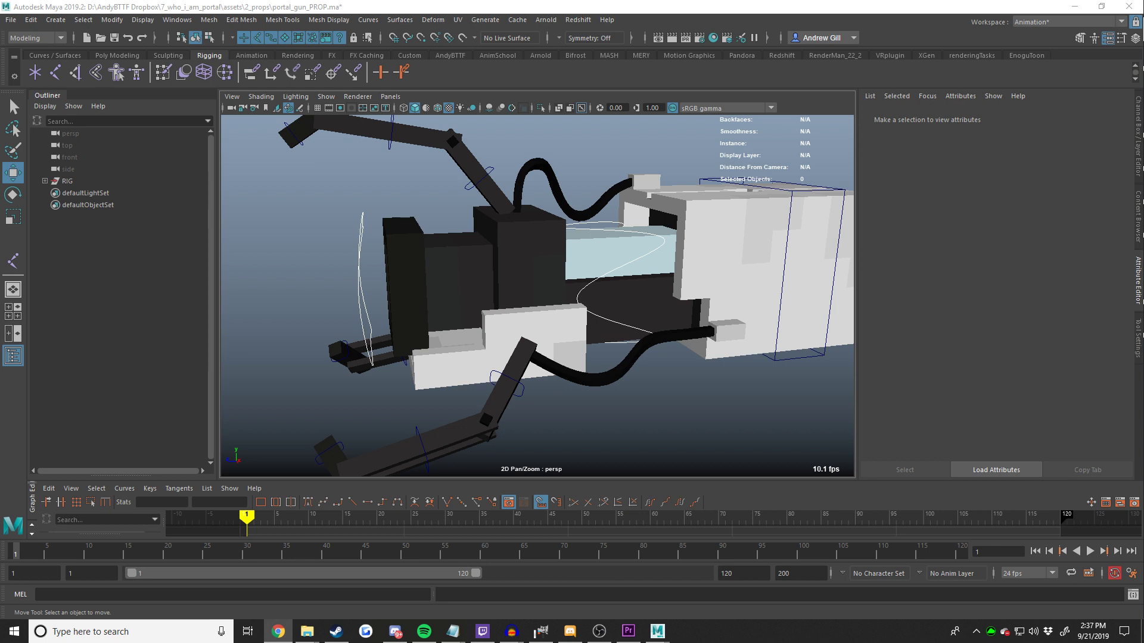
# Set the drawing override colour of the gun_master_CON transform to yellow and deselect it.
pyautogui.keyDown('alt'); pyautogui.moveTo(707, 229); pyautogui.dragTo(717, 232); pyautogui.keyUp('alt')
pyautogui.keyDown('alt'); pyautogui.moveTo(717, 232); pyautogui.dragTo(691, 234, button='right'); pyautogui.keyUp('alt')
pyautogui.keyDown('alt'); pyautogui.moveTo(691, 234); pyautogui.dragTo(695, 256); pyautogui.keyUp('alt')
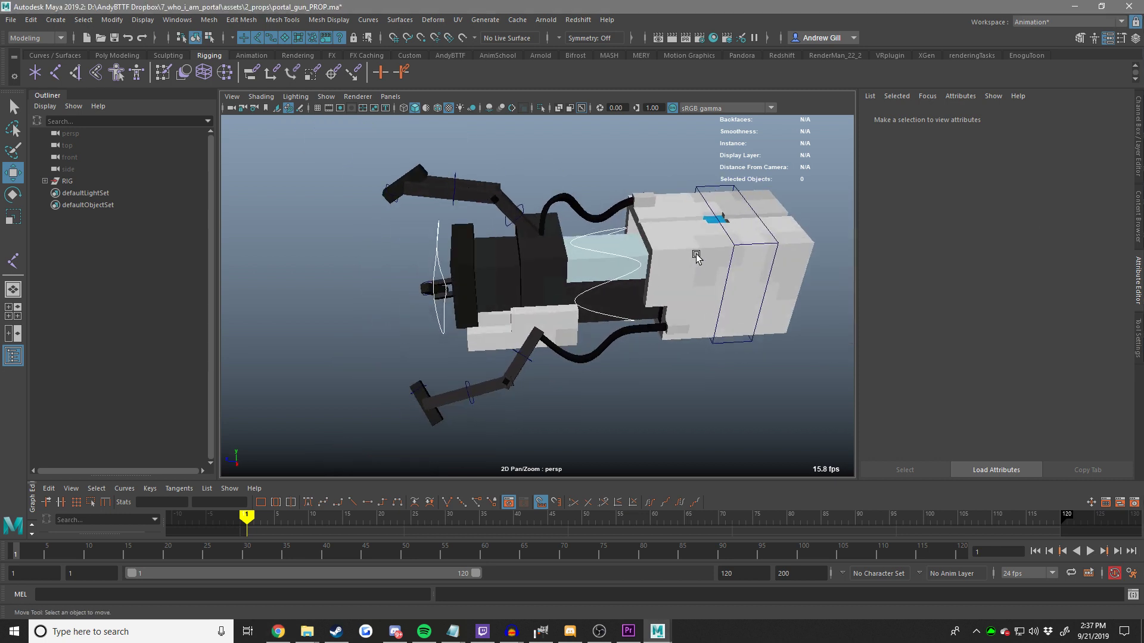
pyautogui.keyDown('alt'); pyautogui.moveTo(695, 256); pyautogui.dragTo(634, 246, button='middle'); pyautogui.keyUp('alt')
pyautogui.click(633, 247)
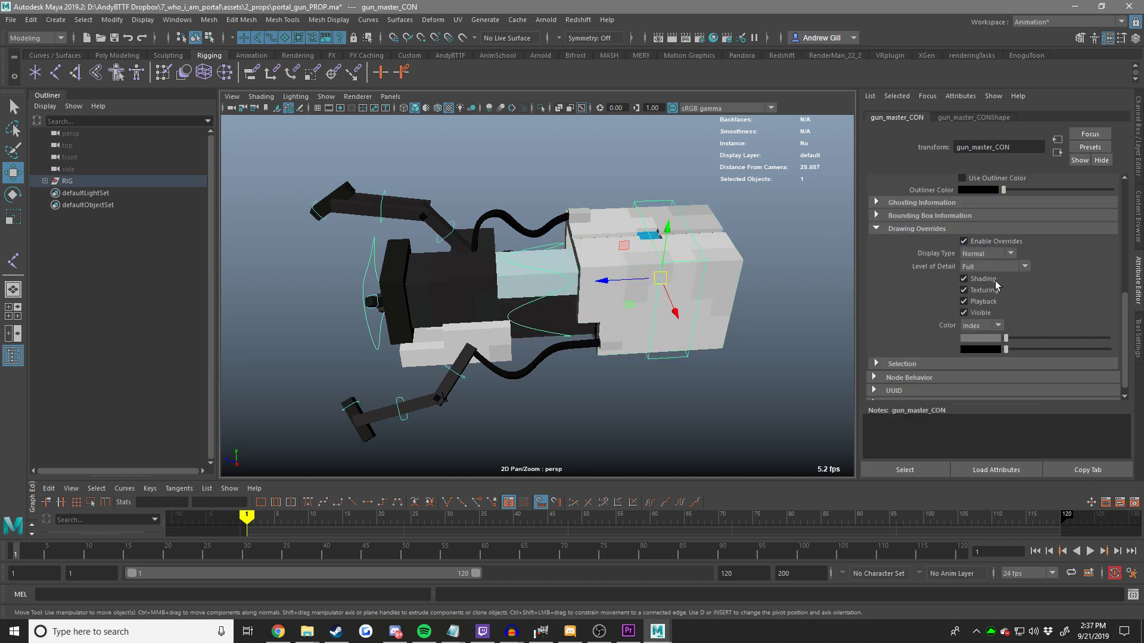
pyautogui.moveTo(1016, 336); pyautogui.dragTo(1052, 340)
pyautogui.click(772, 364)
pyautogui.keyDown('alt'); pyautogui.moveTo(769, 363); pyautogui.dragTo(749, 325); pyautogui.keyUp('alt')
pyautogui.hotkey('ctrl', 'z')
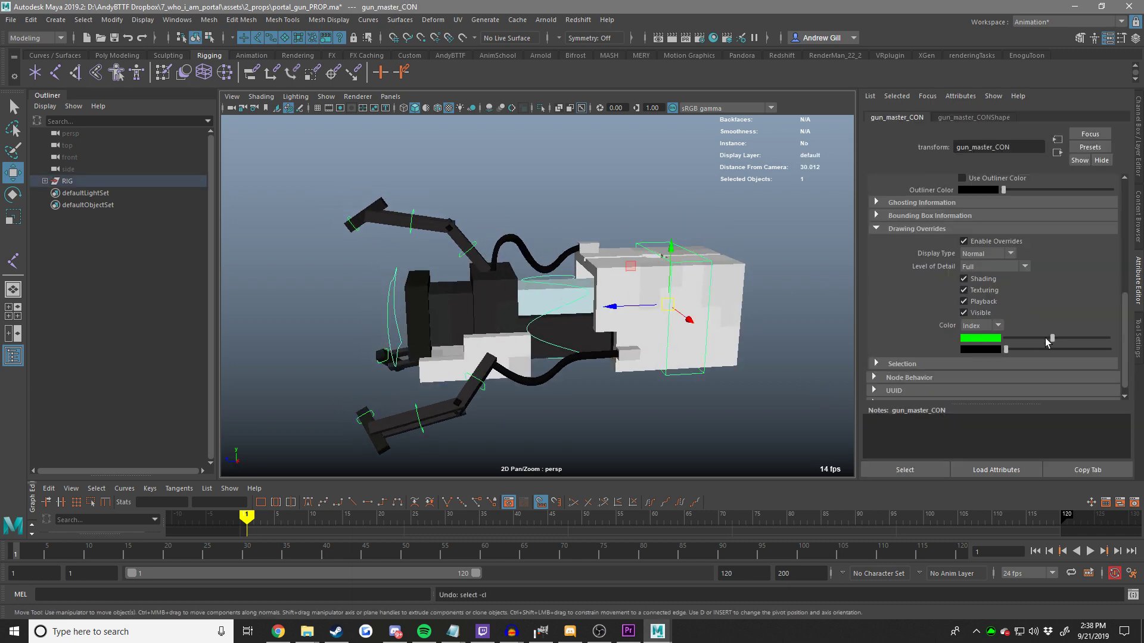
pyautogui.moveTo(1051, 339); pyautogui.dragTo(1060, 340)
pyautogui.click(714, 391)
pyautogui.keyDown('alt'); pyautogui.moveTo(715, 390); pyautogui.dragTo(502, 266); pyautogui.keyUp('alt')
# Enable drawing overrides on claw_top_bot_CON and set its index colour to green.
pyautogui.click(526, 374)
pyautogui.keyDown('alt'); pyautogui.moveTo(556, 379); pyautogui.dragTo(585, 332, button='middle'); pyautogui.keyUp('alt')
pyautogui.click(525, 197)
pyautogui.click(534, 202)
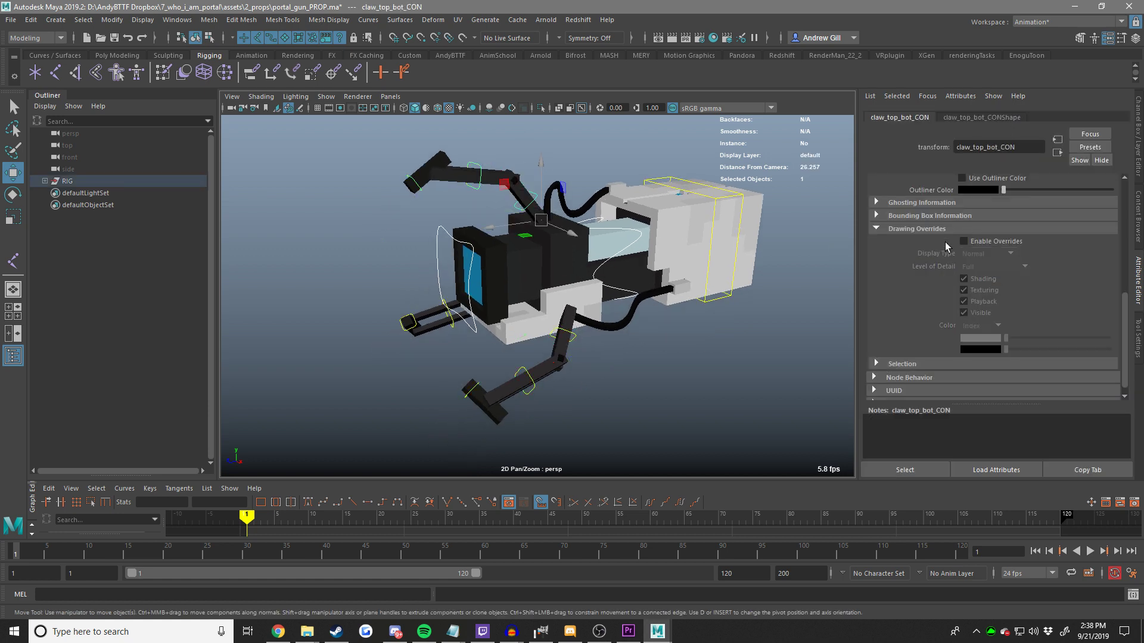
pyautogui.click(976, 242)
pyautogui.moveTo(1005, 337); pyautogui.dragTo(1043, 333)
pyautogui.click(712, 373)
# Enable drawing overrides on claw_l_bot_CON and set its index colour to light blue.
pyautogui.keyDown('alt'); pyautogui.moveTo(735, 332); pyautogui.dragTo(547, 320); pyautogui.keyUp('alt')
pyautogui.click(547, 320)
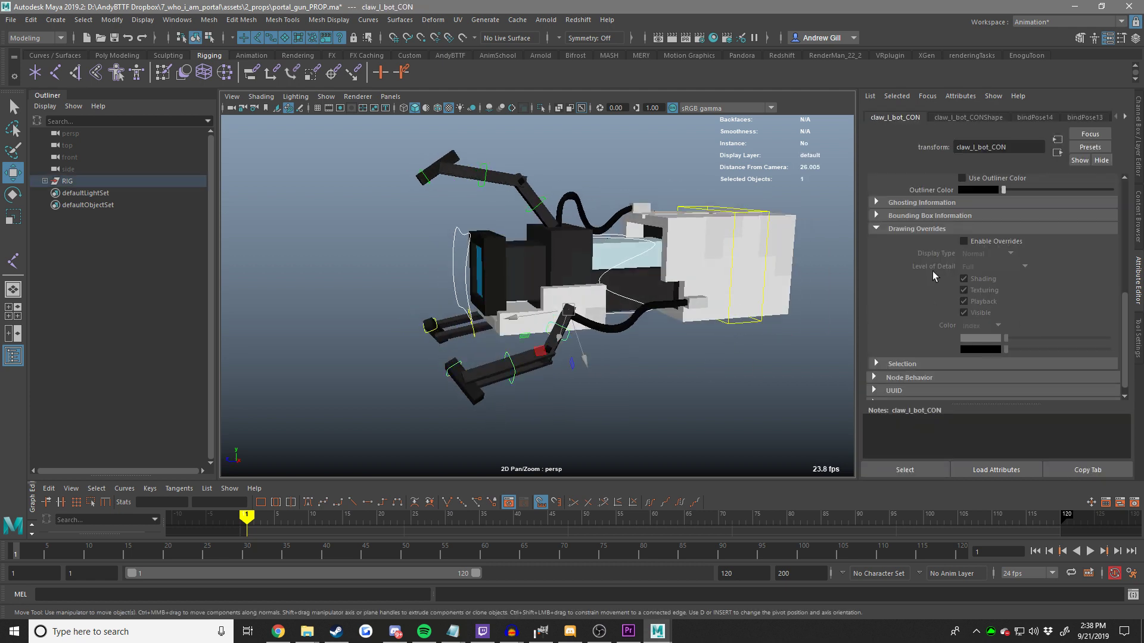
pyautogui.click(991, 243)
pyautogui.moveTo(1005, 338); pyautogui.dragTo(1068, 350)
pyautogui.click(695, 346)
# Enable drawing overrides on claw_r_bot_CON, set its index colour to red, and clear the selection.
pyautogui.keyDown('alt'); pyautogui.moveTo(554, 331); pyautogui.dragTo(698, 323); pyautogui.keyUp('alt')
pyautogui.click(479, 334)
pyautogui.click(964, 242)
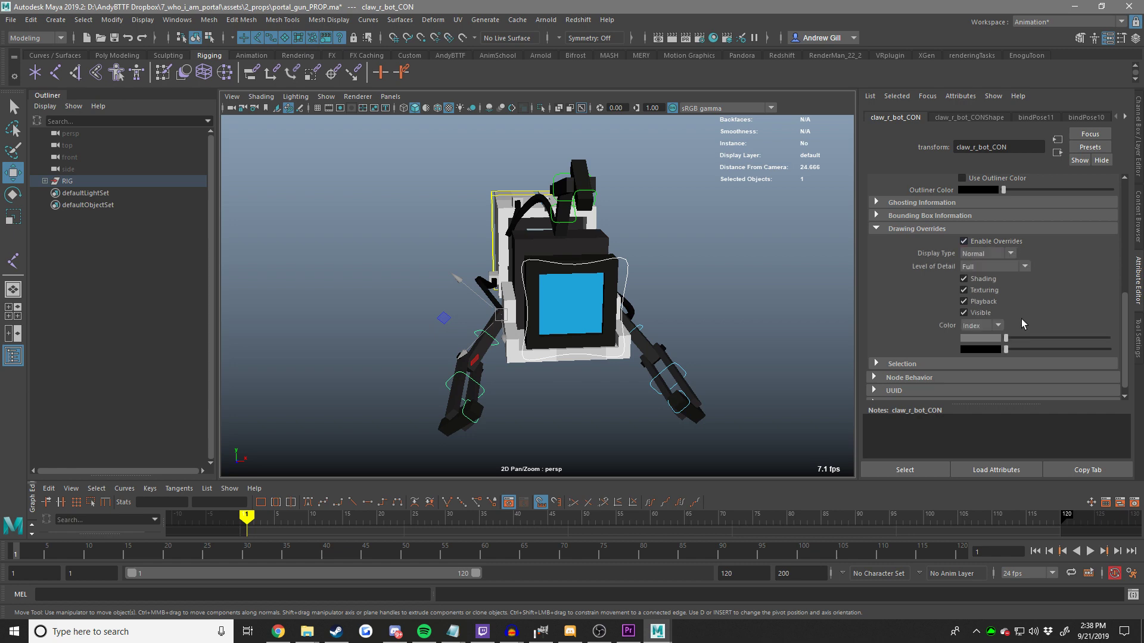
pyautogui.moveTo(1006, 337); pyautogui.dragTo(1046, 339)
pyautogui.click(576, 337)
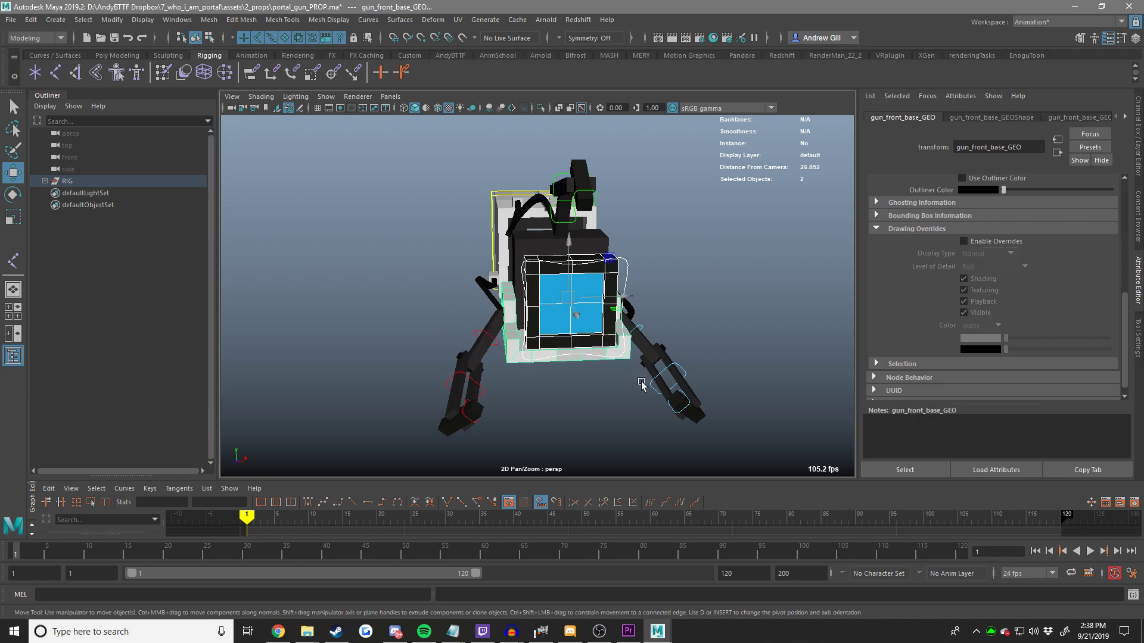
pyautogui.click(641, 385)
pyautogui.keyDown('alt'); pyautogui.moveTo(641, 385); pyautogui.dragTo(586, 409); pyautogui.keyUp('alt')
pyautogui.keyDown('alt'); pyautogui.moveTo(694, 352); pyautogui.dragTo(584, 279); pyautogui.keyUp('alt')
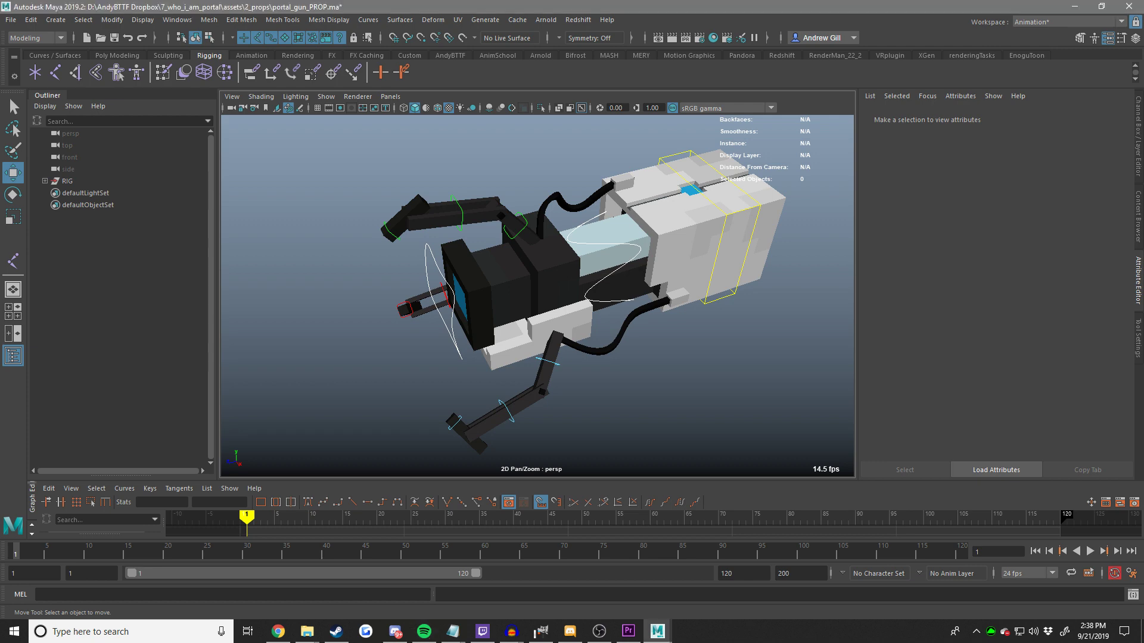
# Select gun_fire_CON, test sliding the gun's front section along its length, and undo the move.
pyautogui.keyDown('alt'); pyautogui.moveTo(714, 279); pyautogui.dragTo(631, 256); pyautogui.keyUp('alt')
pyautogui.click(624, 229)
pyautogui.click(424, 631)
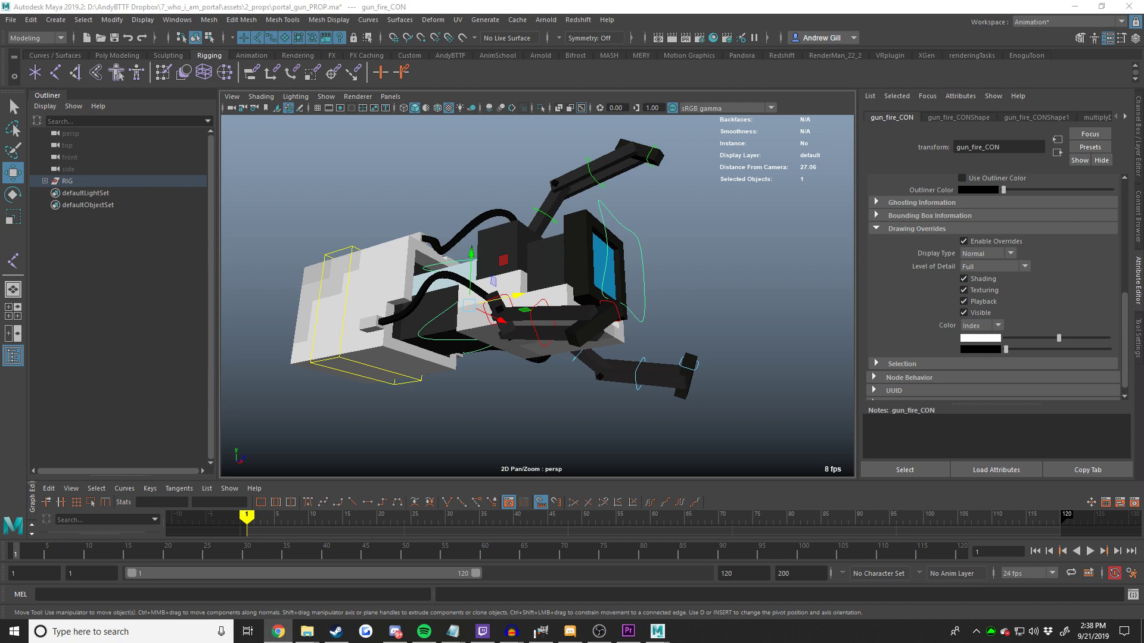
pyautogui.keyDown('alt'); pyautogui.moveTo(769, 316); pyautogui.dragTo(615, 350); pyautogui.keyUp('alt')
pyautogui.scroll(5, 615, 350)
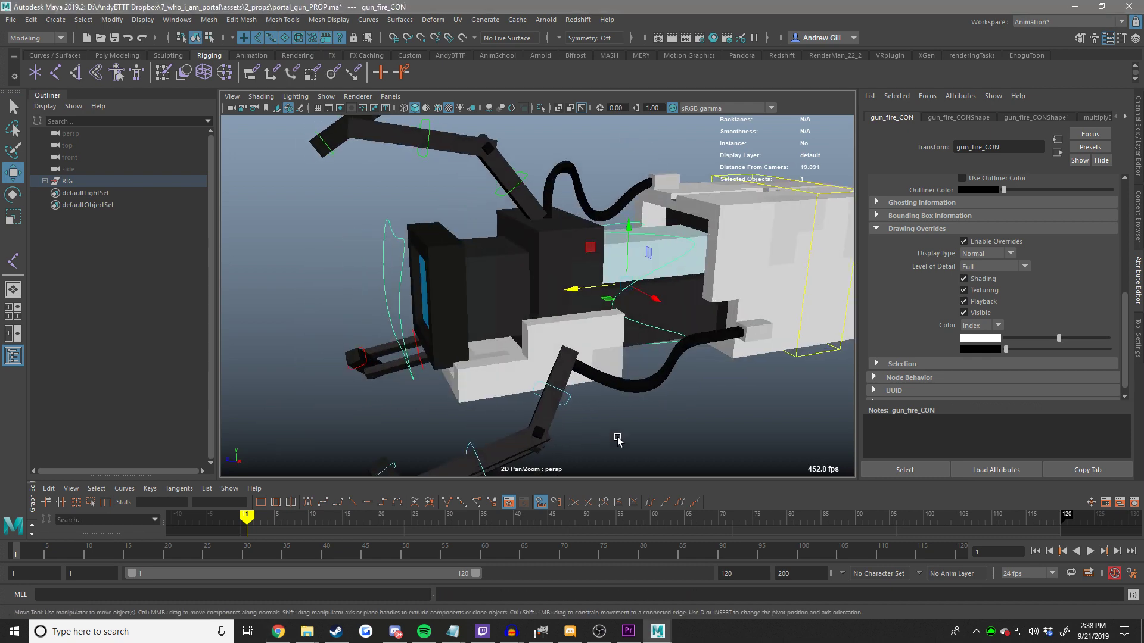
pyautogui.click(589, 356)
pyautogui.click(587, 299)
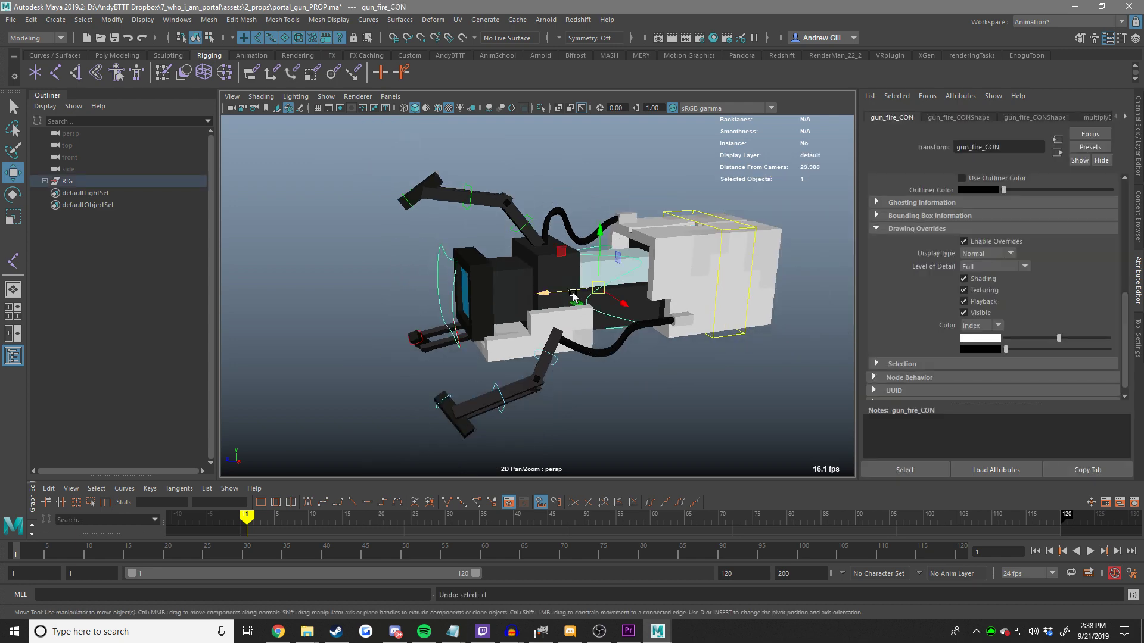
pyautogui.moveTo(587, 300); pyautogui.dragTo(569, 302, button='middle')
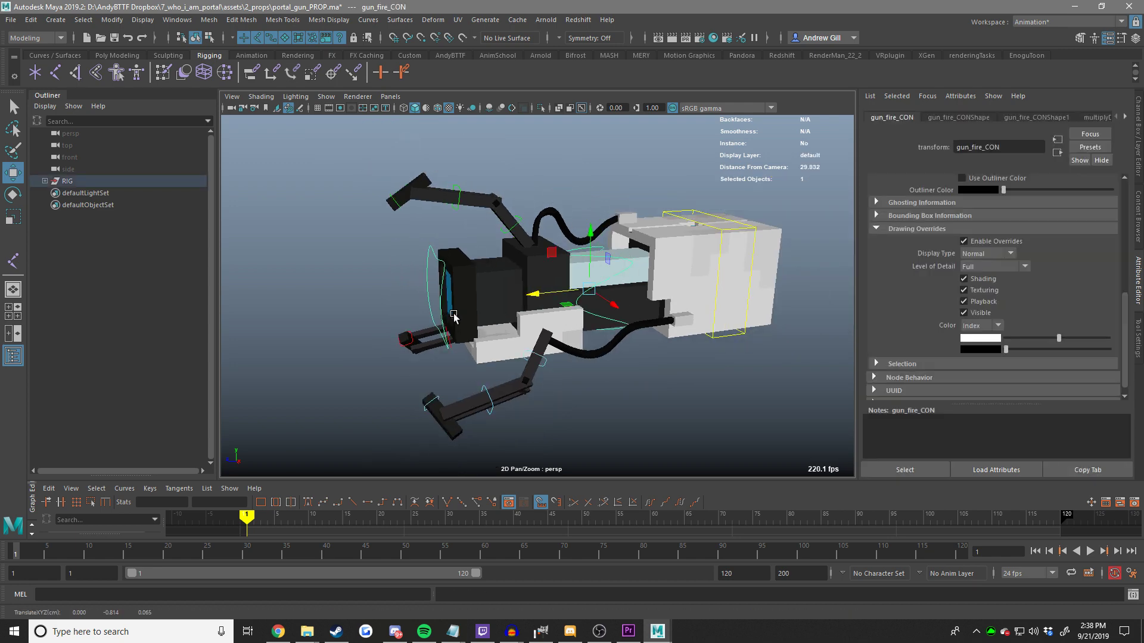
pyautogui.moveTo(576, 361); pyautogui.dragTo(555, 375, button='middle')
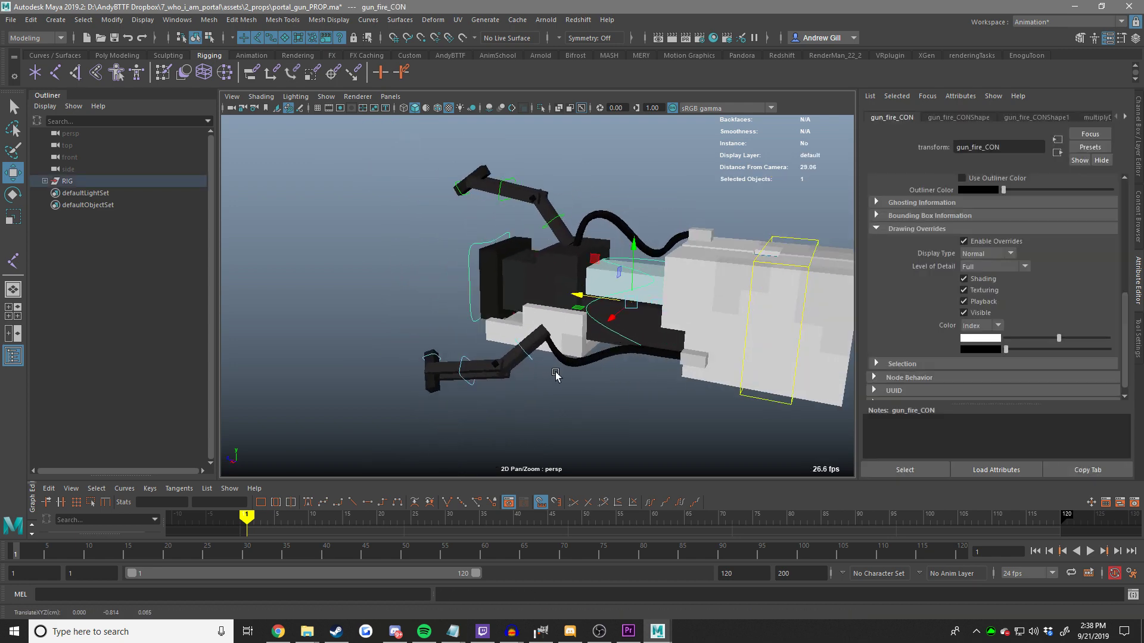
pyautogui.keyDown('alt'); pyautogui.moveTo(555, 374); pyautogui.dragTo(641, 387); pyautogui.keyUp('alt')
pyautogui.moveTo(640, 387)
pyautogui.mouseDown(button='middle')
pyautogui.moveTo(677, 391)
pyautogui.moveTo(638, 399)
pyautogui.moveTo(629, 374)
pyautogui.mouseUp(button='middle')
pyautogui.hotkey('ctrl', 'z')
# Select the wire_l_GEO mesh and save the scene.
pyautogui.click(616, 352)
pyautogui.keyDown('alt'); pyautogui.moveTo(615, 351); pyautogui.dragTo(529, 326); pyautogui.keyUp('alt')
pyautogui.scroll(5, 530, 328)
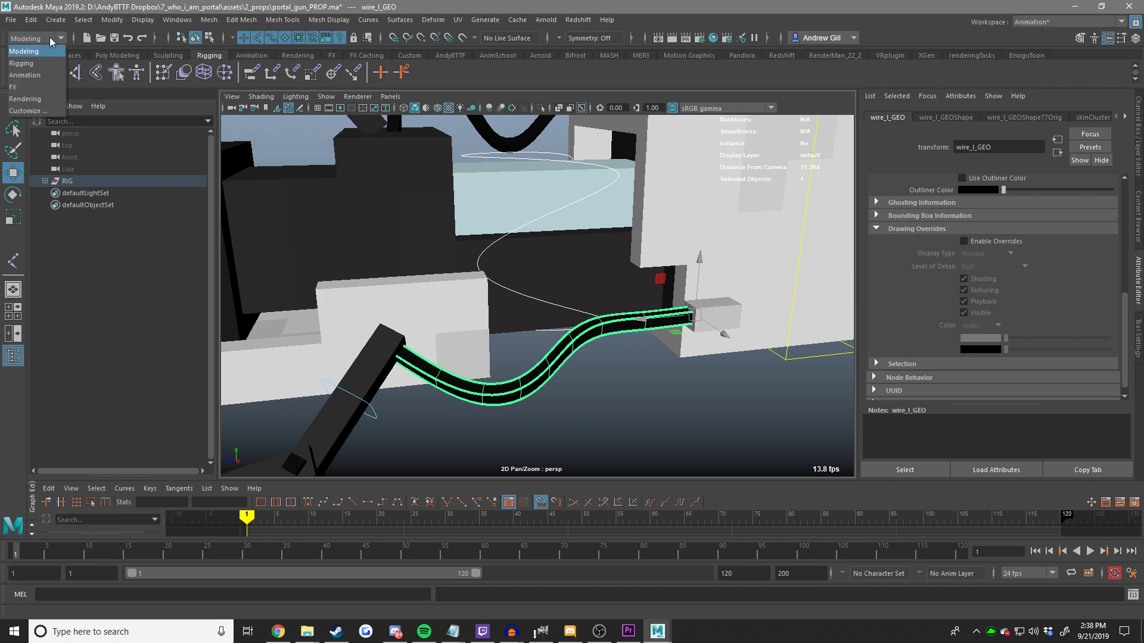
pyautogui.scroll(-4, 505, 253)
pyautogui.press('q')
pyautogui.hotkey('ctrl', 's')
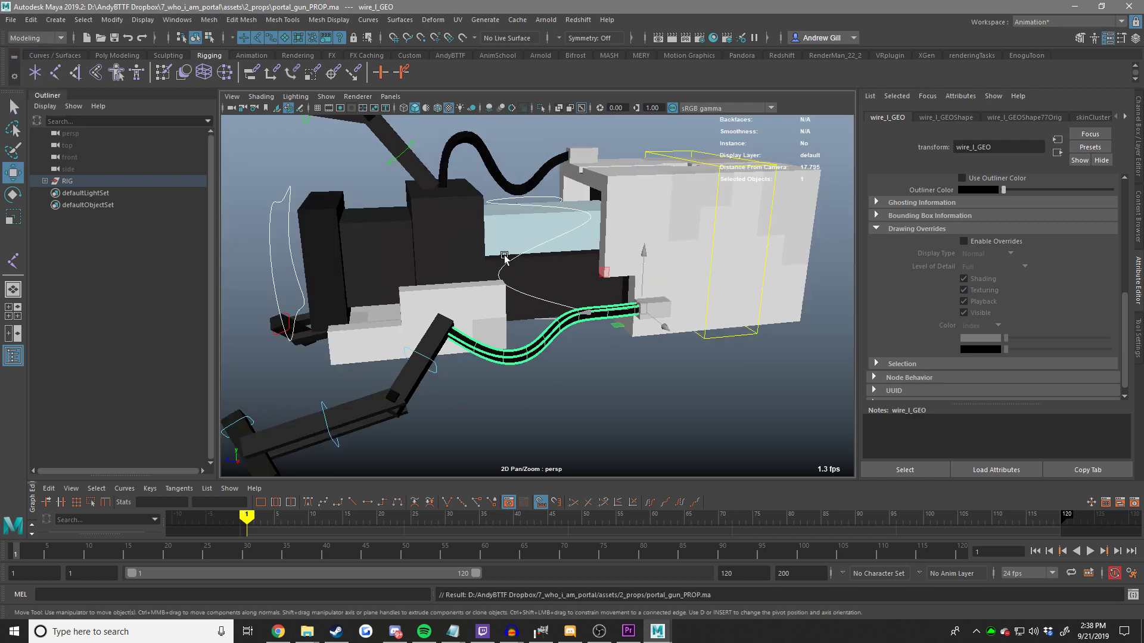
# Save the scene under the new name portal_gun_PROP_01.ma.
pyautogui.hotkey('ctrl', 'shift', 's')
pyautogui.click(467, 380)
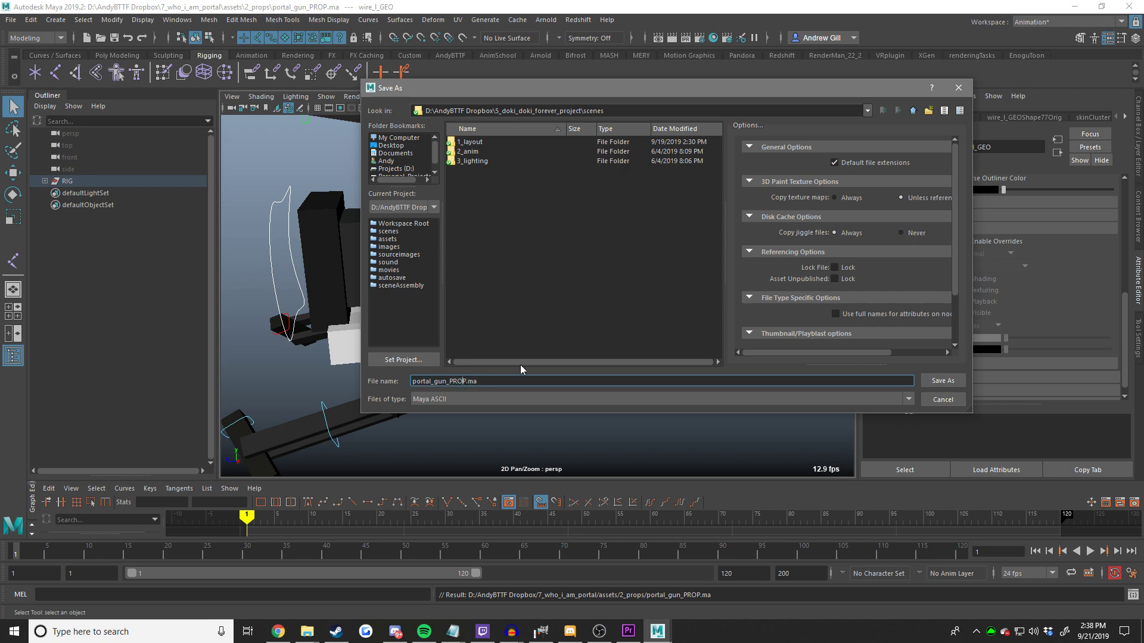
pyautogui.write('_01')
pyautogui.press('Return')
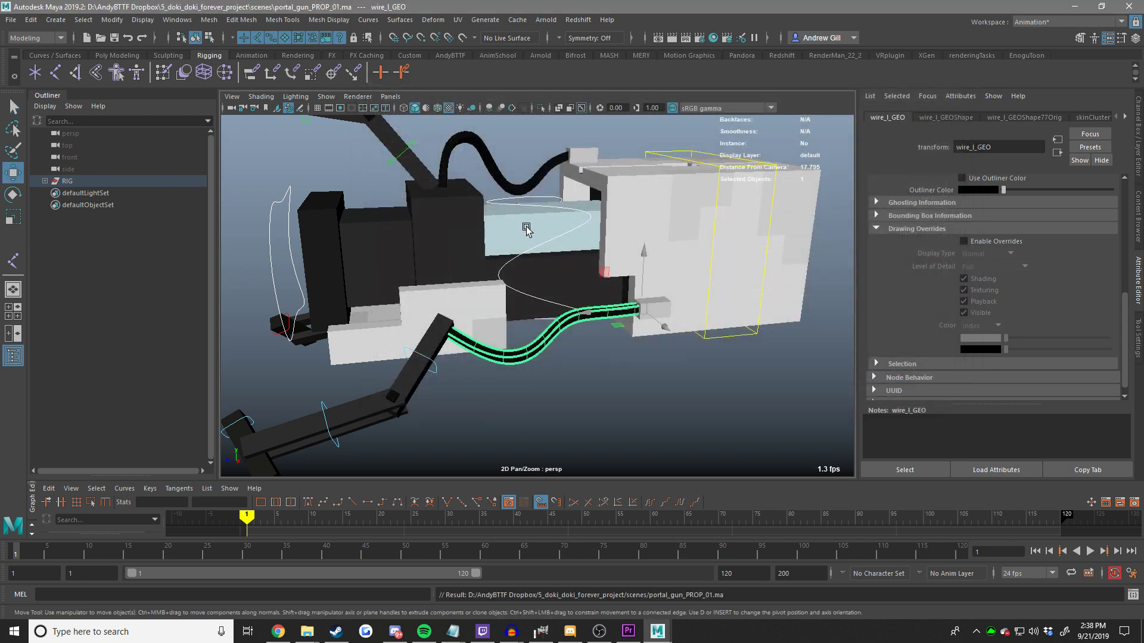
# Switch to the FX menu set and turn the selected wire_l_GEO mesh into an nCloth object.
pyautogui.keyDown('alt'); pyautogui.moveTo(508, 261); pyautogui.dragTo(525, 308, button='middle'); pyautogui.keyUp('alt')
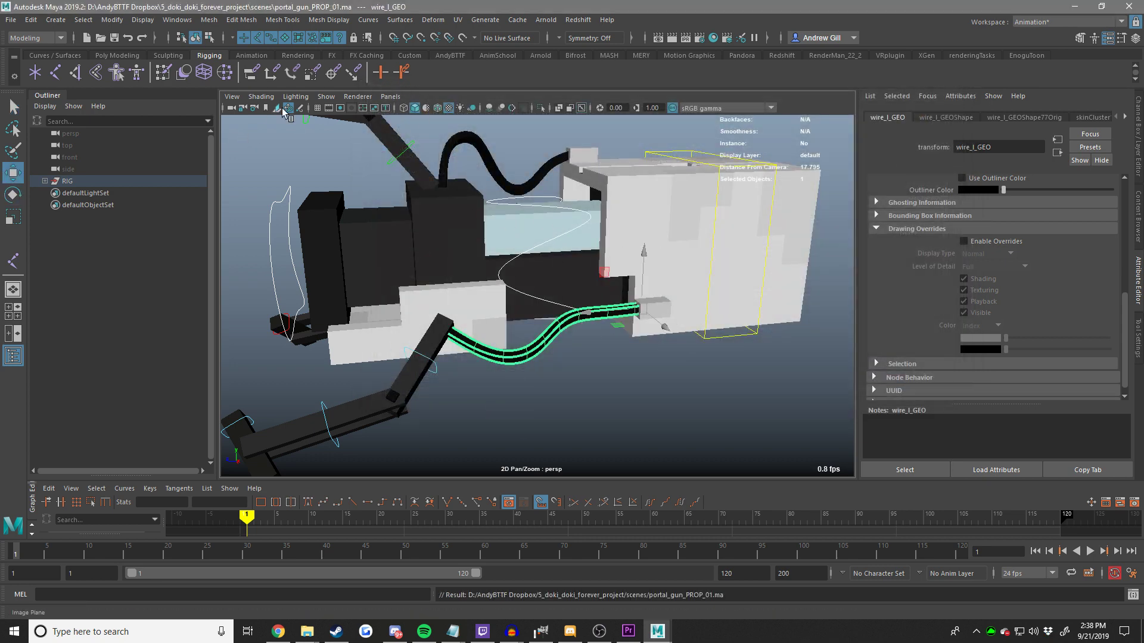
pyautogui.click(35, 38)
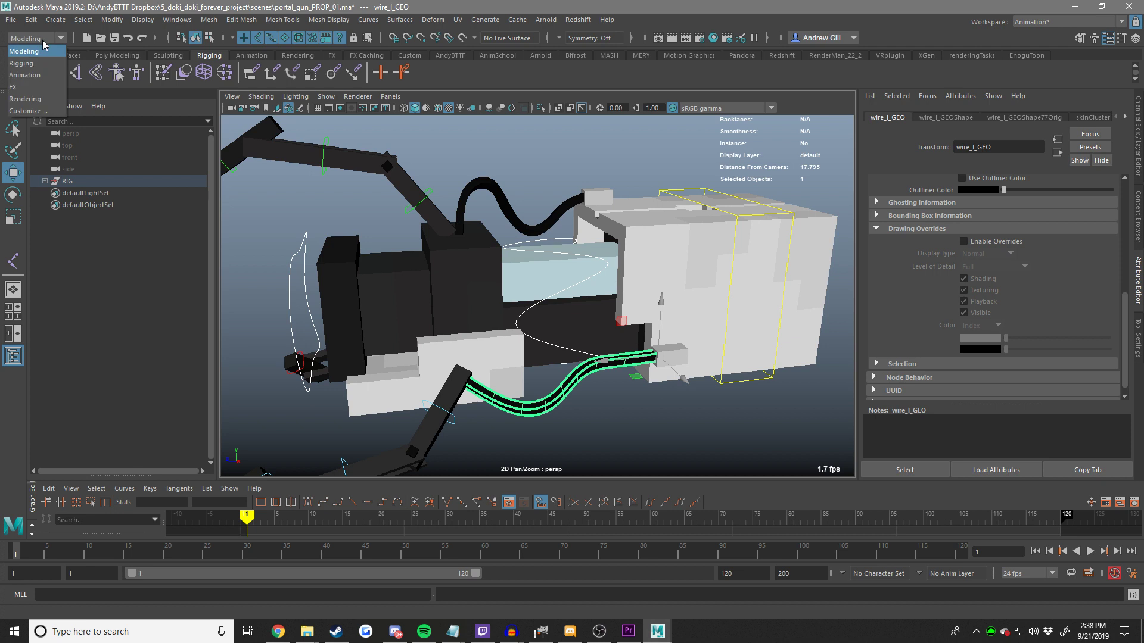
pyautogui.click(27, 88)
pyautogui.click(276, 19)
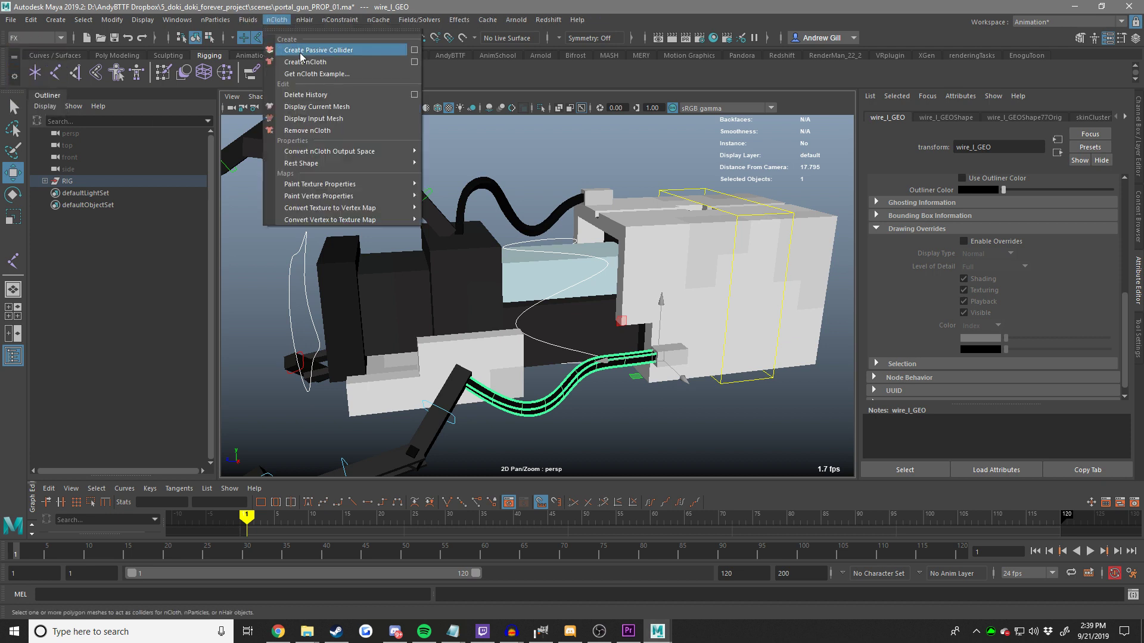
pyautogui.click(304, 62)
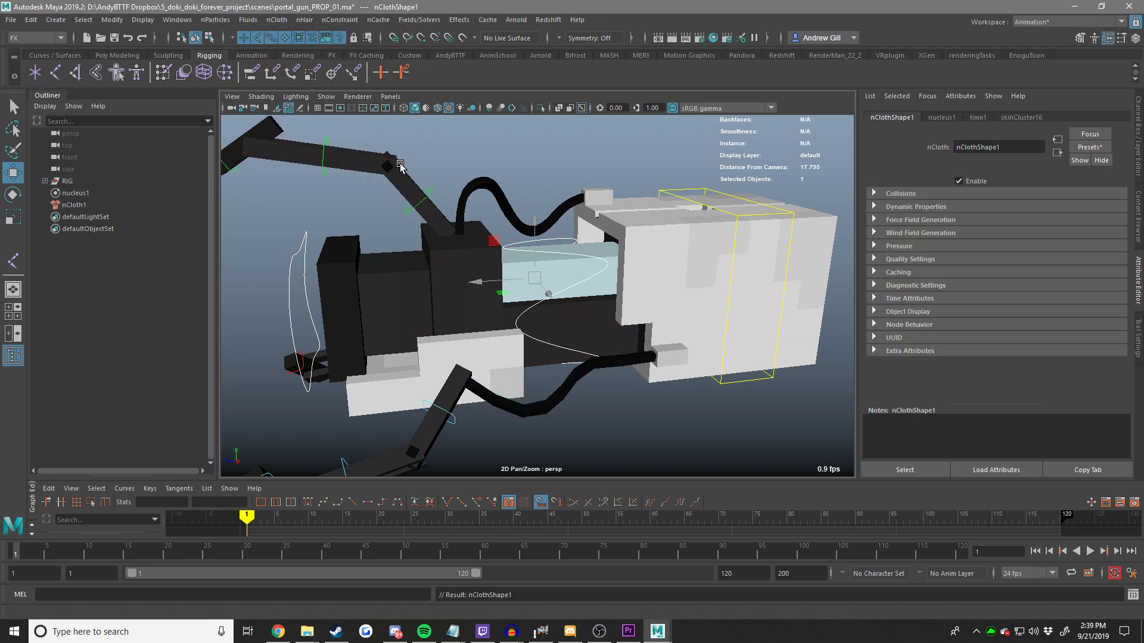
# Create an nCloth from the wire_top_GEO mesh on top of the gun.
pyautogui.click(477, 190)
pyautogui.click(276, 19)
pyautogui.click(290, 65)
# Turn on smooth mesh preview for the top and left wire meshes.
pyautogui.keyDown('alt'); pyautogui.moveTo(339, 161); pyautogui.dragTo(561, 208); pyautogui.keyUp('alt')
pyautogui.click(561, 209)
pyautogui.click(573, 204)
pyautogui.click(589, 205)
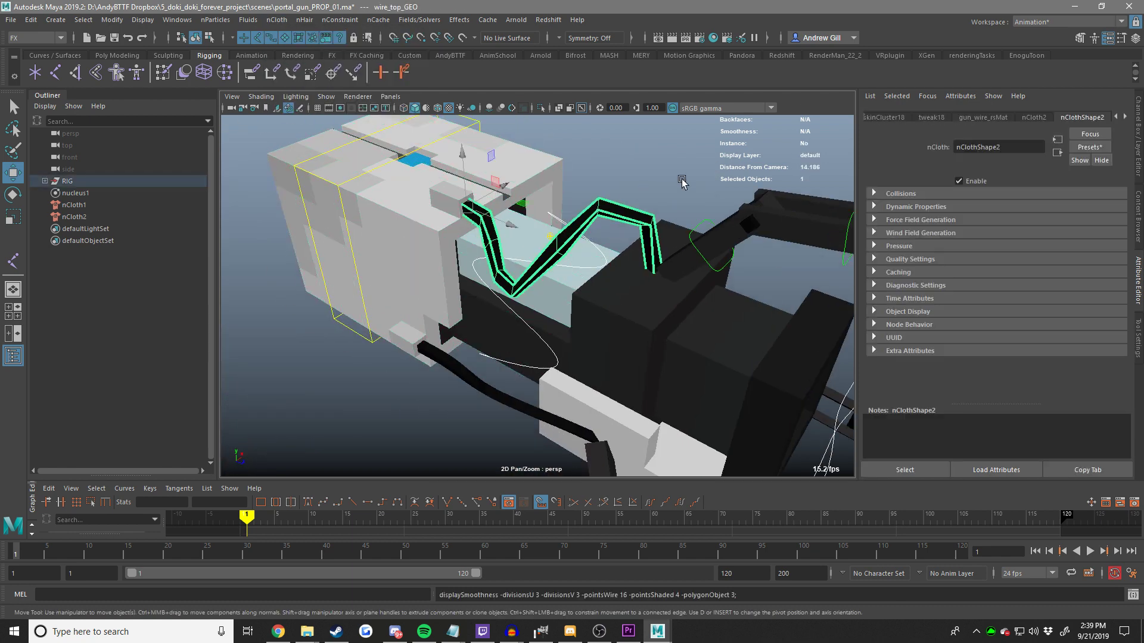
pyautogui.press('3')
pyautogui.click(635, 207)
pyautogui.keyDown('alt'); pyautogui.moveTo(713, 193); pyautogui.dragTo(515, 179); pyautogui.keyUp('alt')
pyautogui.click(739, 370)
pyautogui.press('3')
# Create an nCloth from wire_r_GEO and turn on smooth mesh preview for that wire.
pyautogui.keyDown('alt'); pyautogui.moveTo(738, 370); pyautogui.dragTo(875, 388); pyautogui.keyUp('alt')
pyautogui.click(595, 328)
pyautogui.press('3')
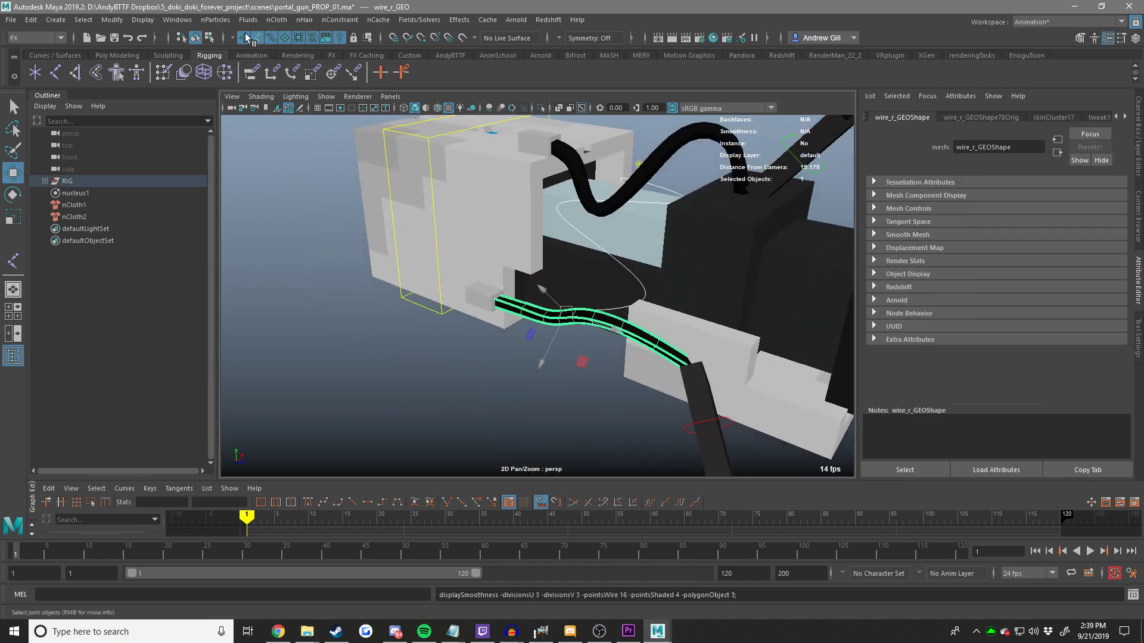
pyautogui.click(276, 20)
pyautogui.click(295, 47)
pyautogui.click(571, 316)
pyautogui.press('3')
pyautogui.keyDown('alt'); pyautogui.moveTo(570, 315); pyautogui.dragTo(607, 393); pyautogui.keyUp('alt')
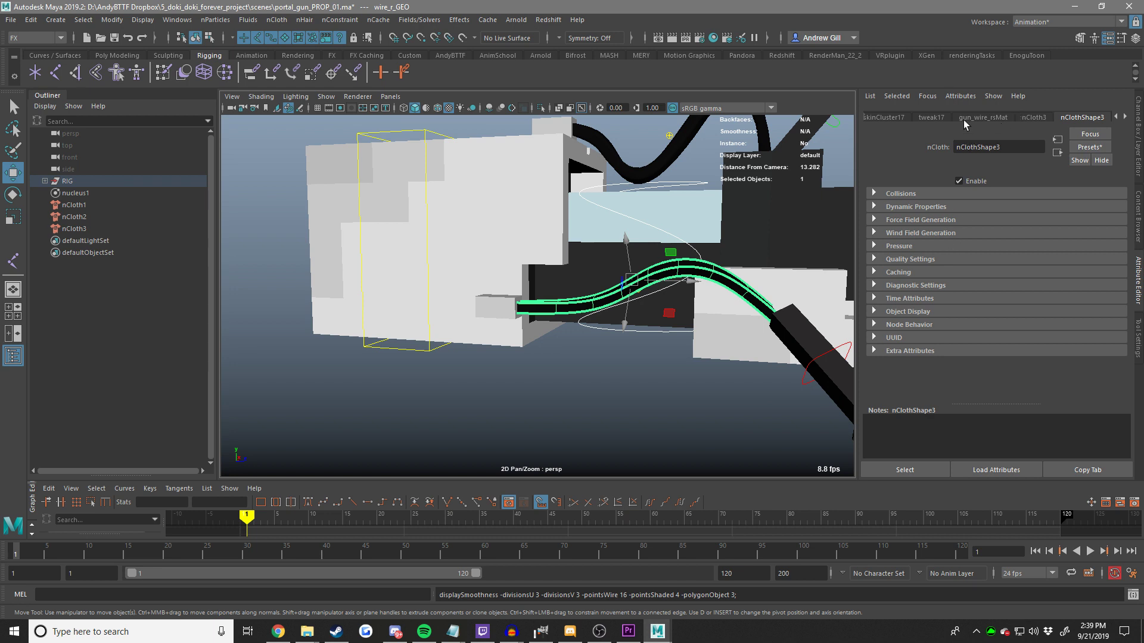
# Inspect the smooth mesh preview and subdivision settings on wire_r_GEO's shape and original shape nodes.
pyautogui.click(928, 118)
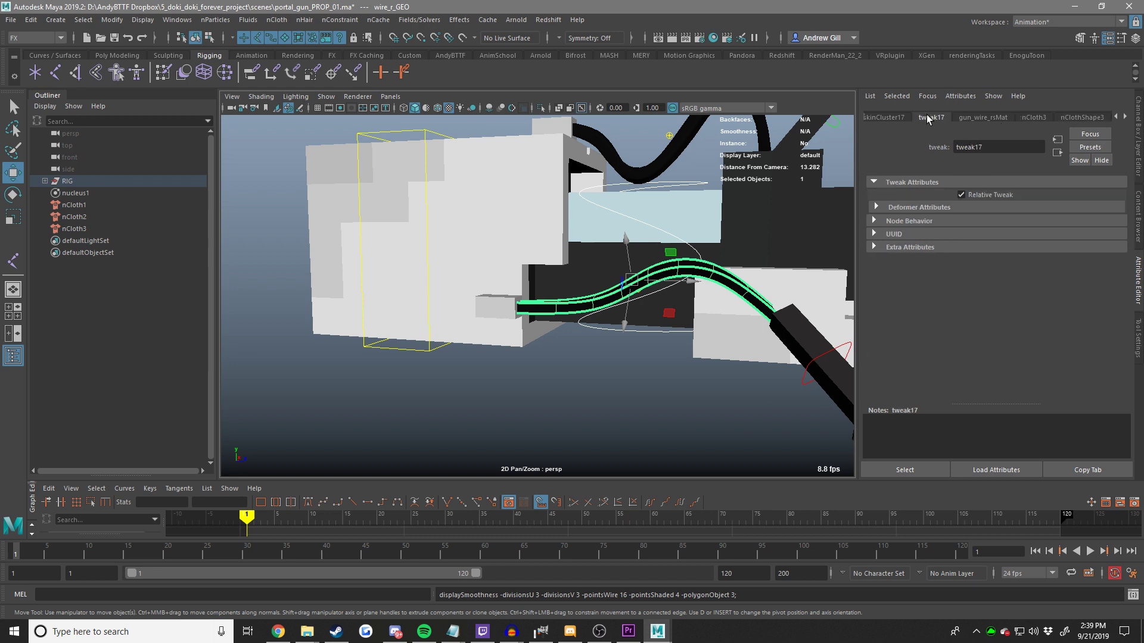
pyautogui.click(403, 628)
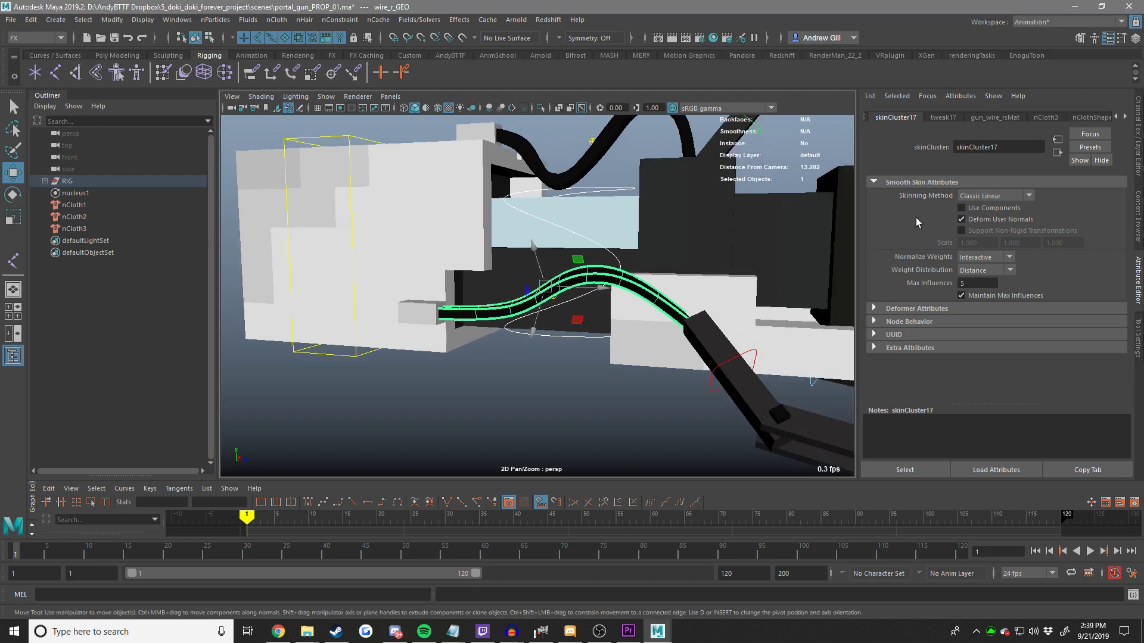
pyautogui.click(924, 117)
pyautogui.scroll(1, 923, 118)
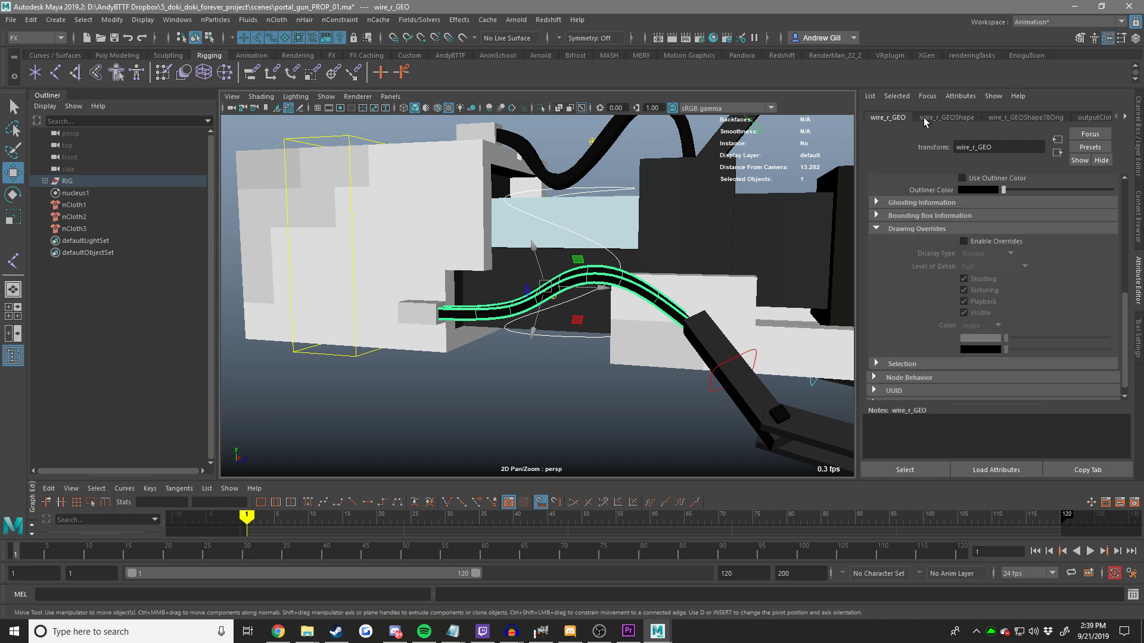
pyautogui.click(924, 118)
pyautogui.click(907, 234)
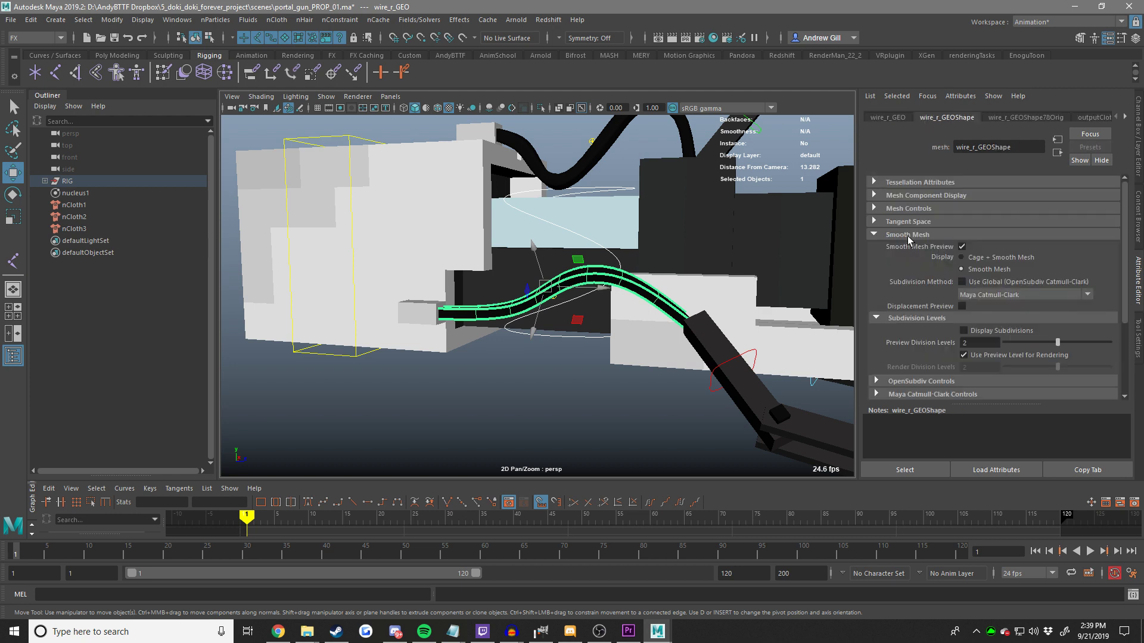
pyautogui.click(961, 257)
pyautogui.click(1013, 118)
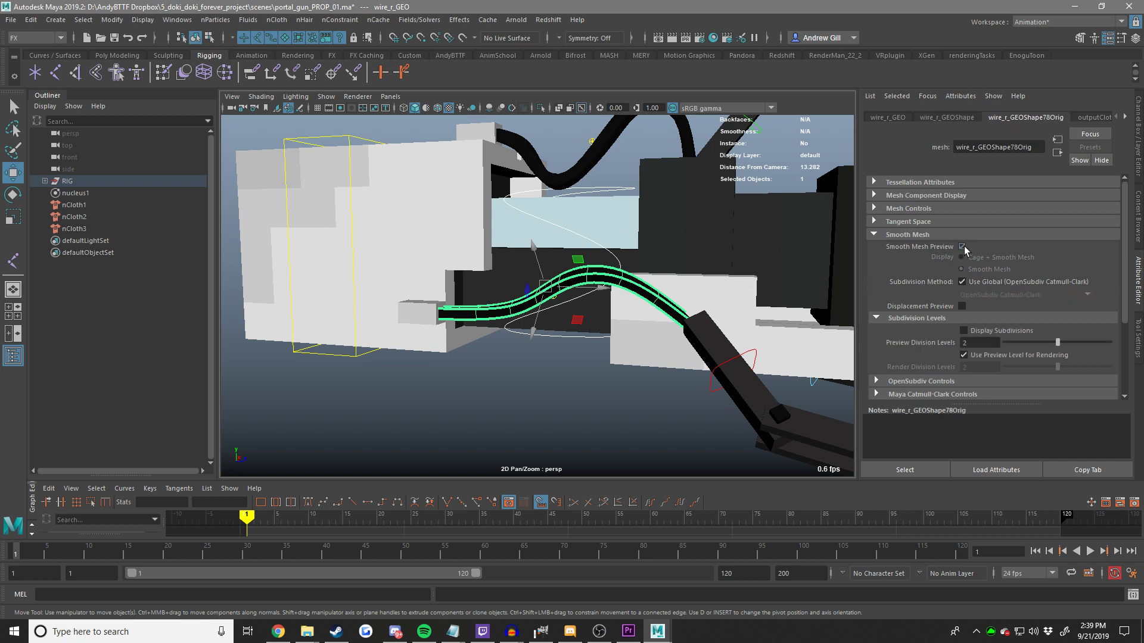
pyautogui.click(962, 246)
pyautogui.click(975, 283)
pyautogui.click(974, 281)
# Stop outputCloth3 using the global subdivision method, choose Maya Catmull-Clark instead, and expand its Maya Catmull-Clark controls.
pyautogui.click(1085, 117)
pyautogui.click(962, 246)
pyautogui.click(962, 246)
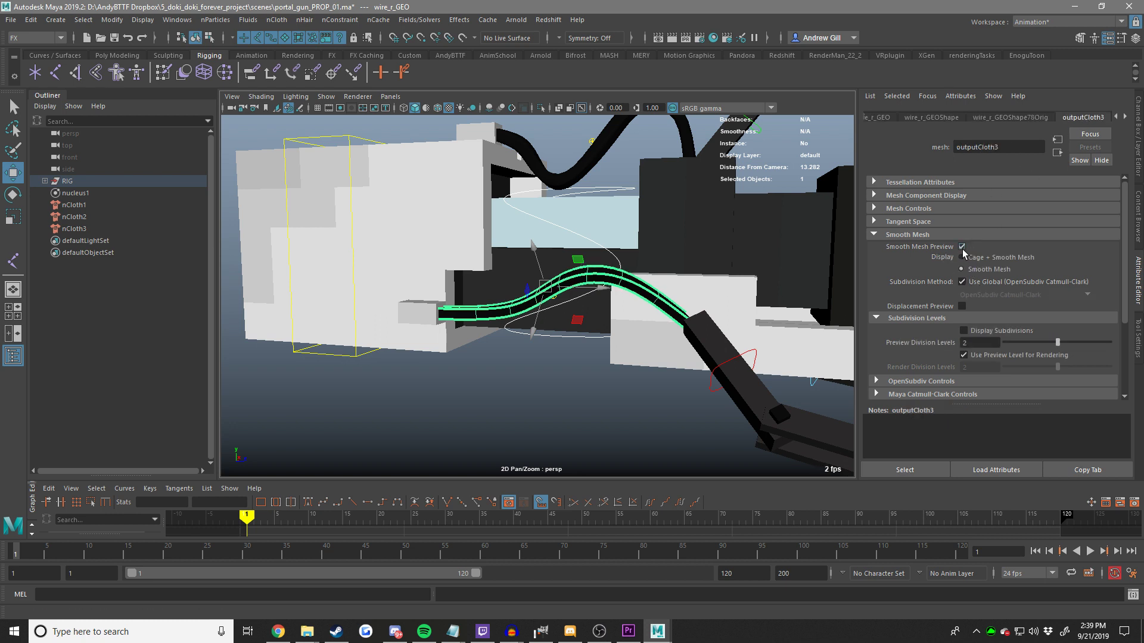
pyautogui.click(977, 284)
pyautogui.click(978, 295)
pyautogui.click(1001, 315)
pyautogui.scroll(-3, 903, 311)
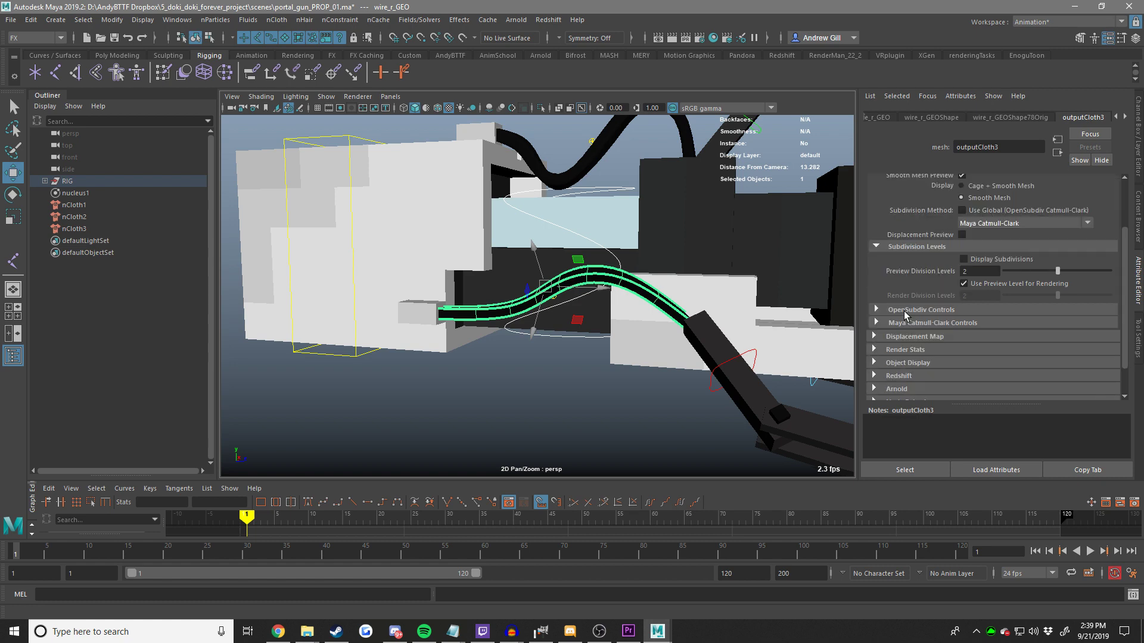
pyautogui.scroll(-3, 902, 310)
pyautogui.click(932, 251)
# On the top wire's outputCloth2, enable Propagate Edge Hardness and set the subdivision method to Maya Catmull-Clark instead of the global one.
pyautogui.click(649, 354)
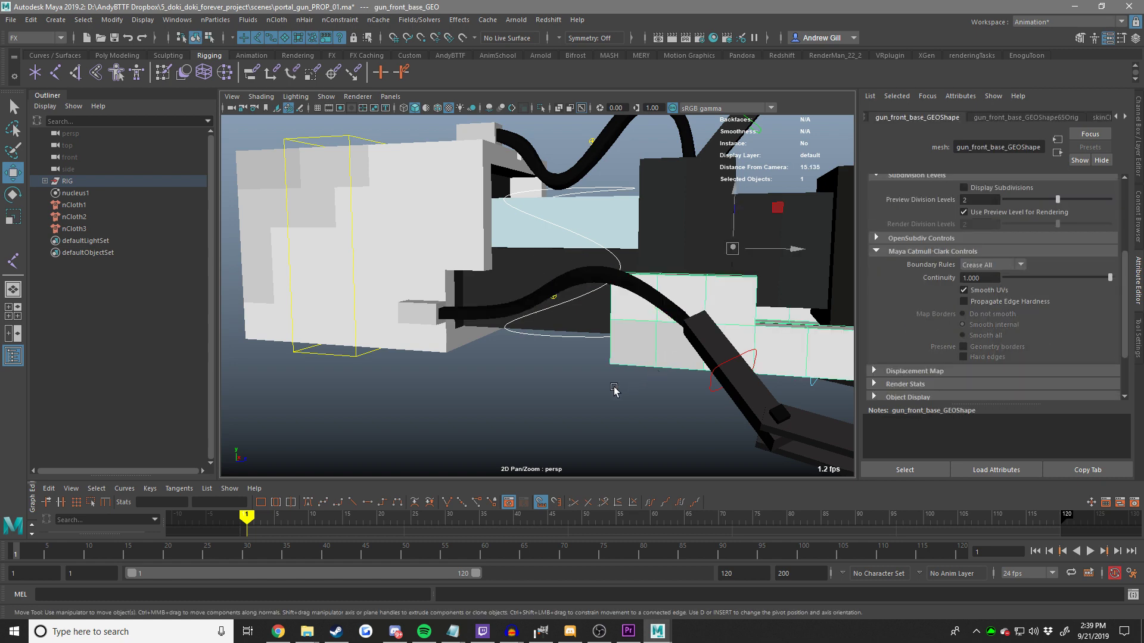
pyautogui.keyDown('alt'); pyautogui.moveTo(615, 391); pyautogui.dragTo(505, 395); pyautogui.keyUp('alt')
pyautogui.click(579, 120)
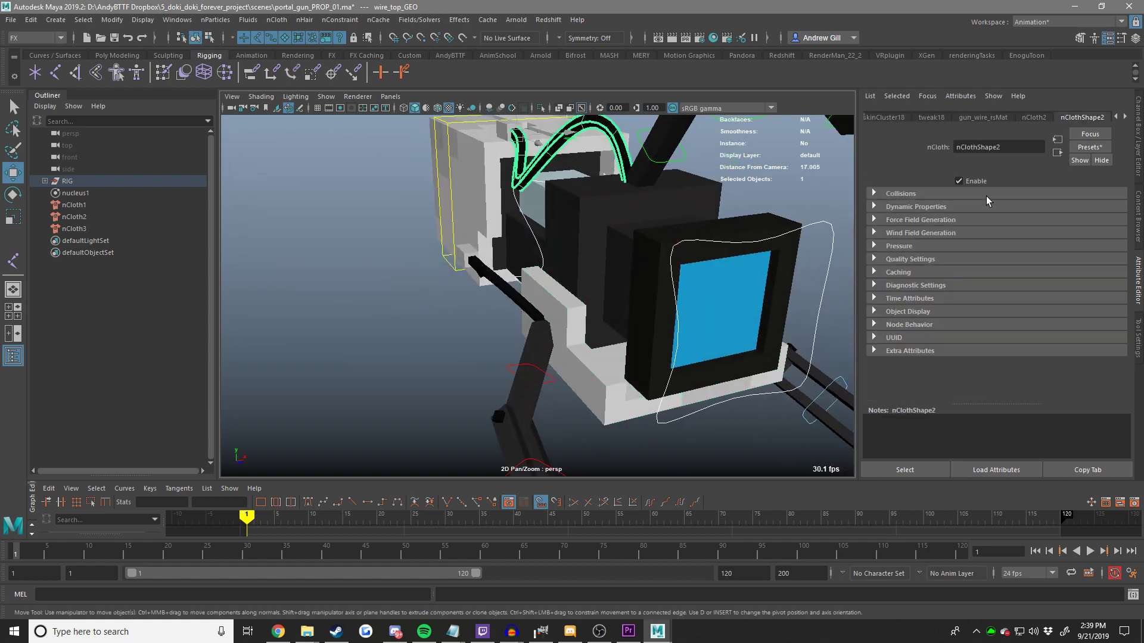
pyautogui.click(958, 119)
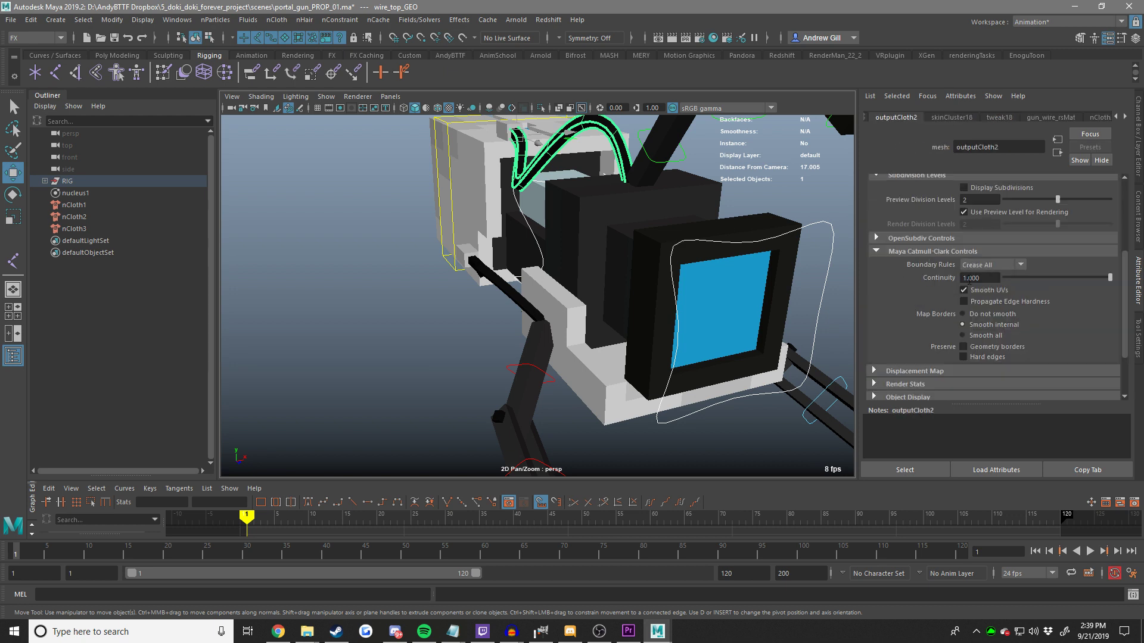
pyautogui.click(981, 302)
pyautogui.scroll(3, 983, 239)
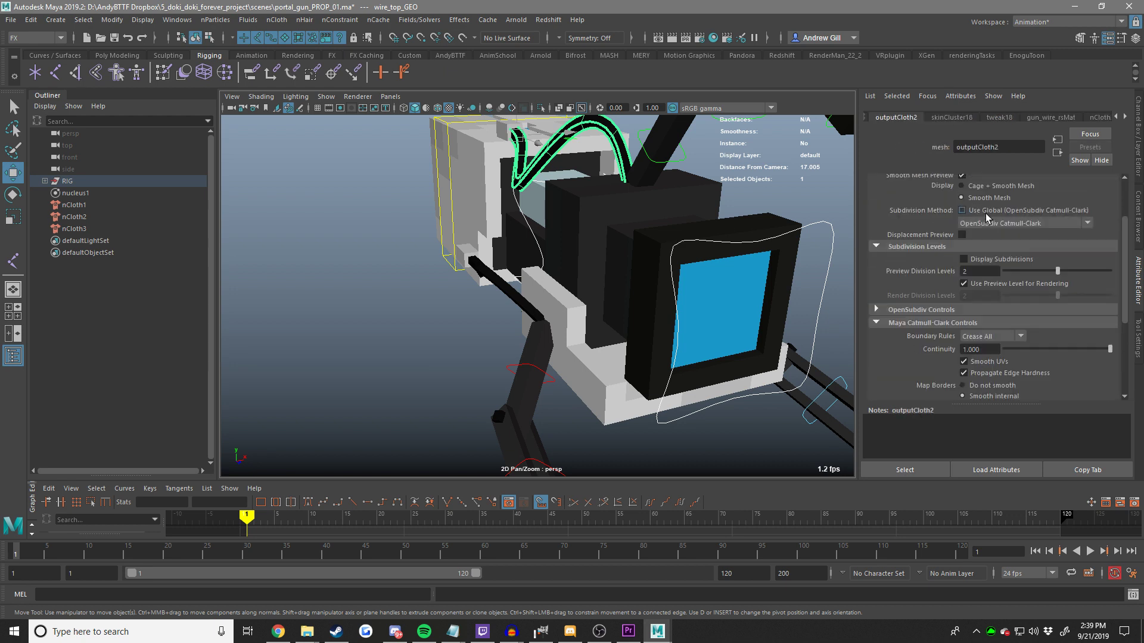
pyautogui.click(989, 224)
pyautogui.click(987, 236)
pyautogui.scroll(-4, 917, 266)
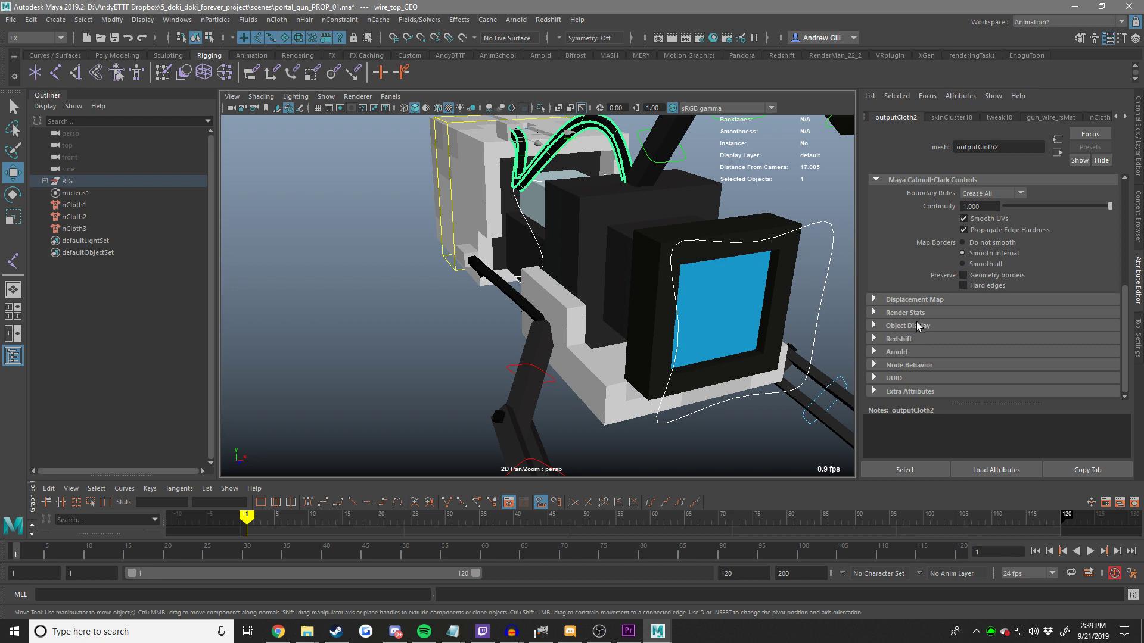
# Enable Redshift tessellation on outputCloth2 and set its minimum edge length to 0.
pyautogui.click(929, 339)
pyautogui.scroll(-4, 965, 349)
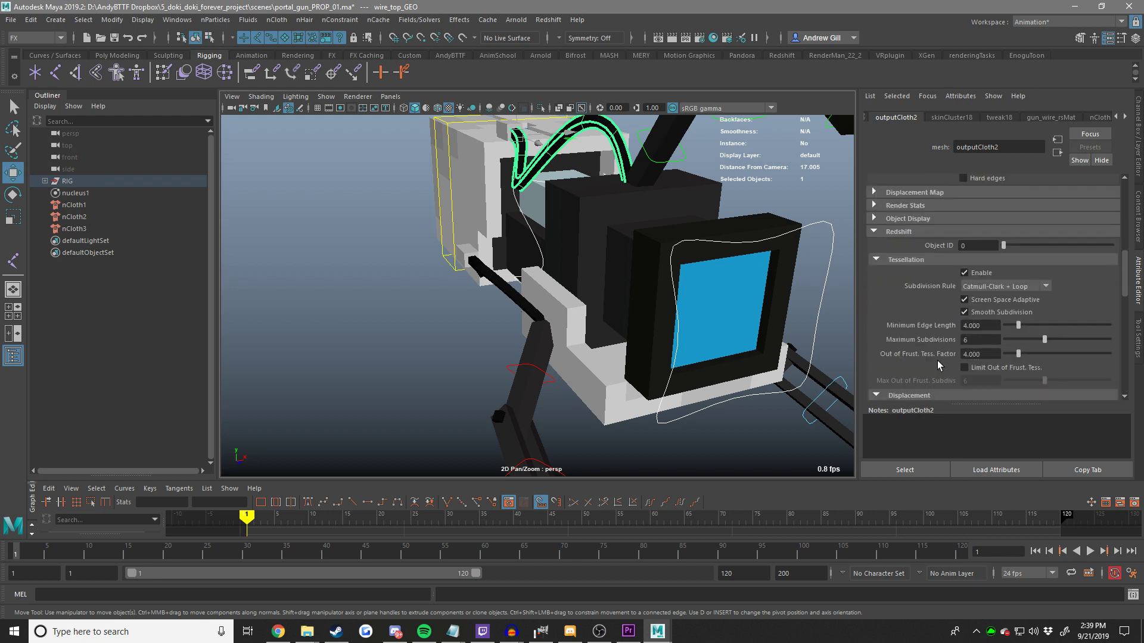
pyautogui.moveTo(1019, 324); pyautogui.dragTo(936, 347)
# Enable Redshift tessellation on wire_r_GEO's outputCloth3 with minimum edge length 0 and maximum subdivisions 10.
pyautogui.click(533, 318)
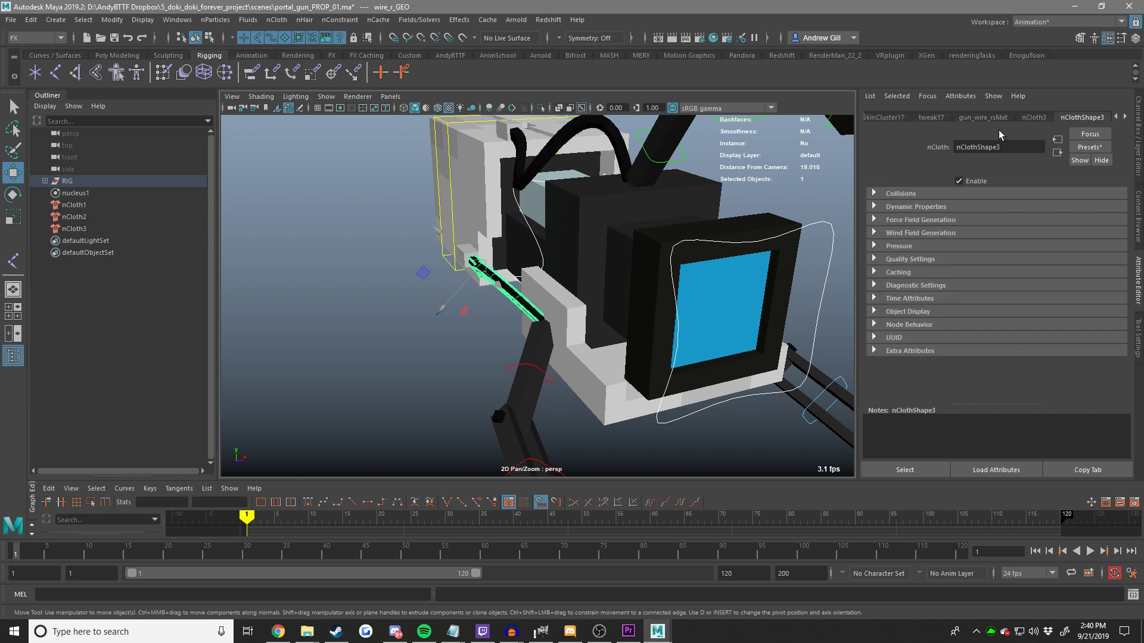
pyautogui.scroll(8, 1009, 120)
pyautogui.scroll(-1, 1008, 121)
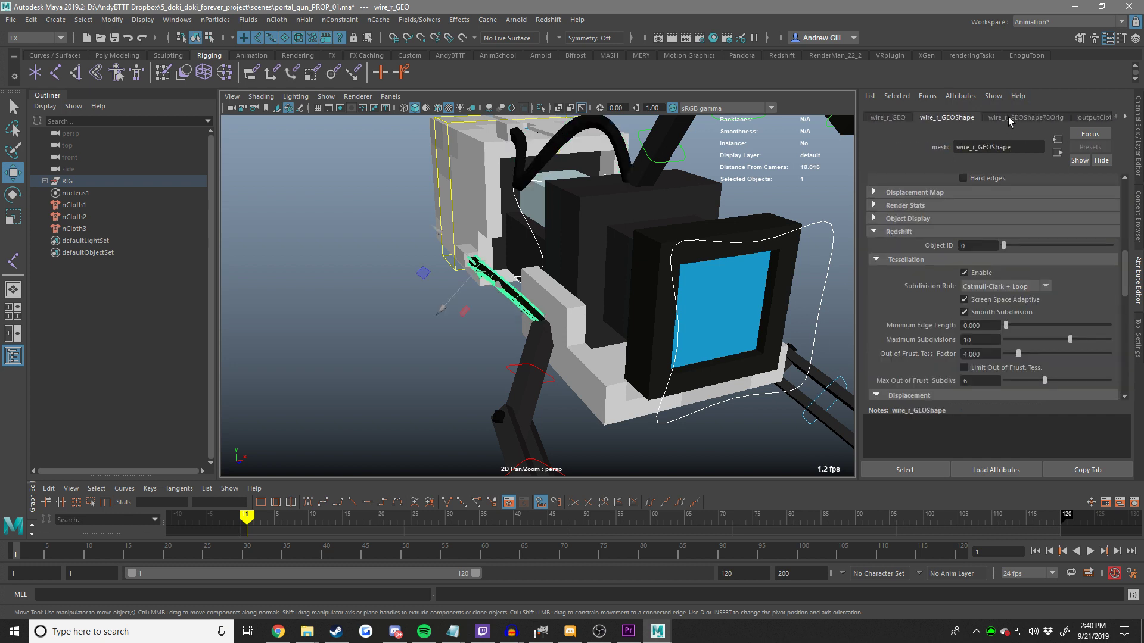
pyautogui.scroll(-2, 943, 336)
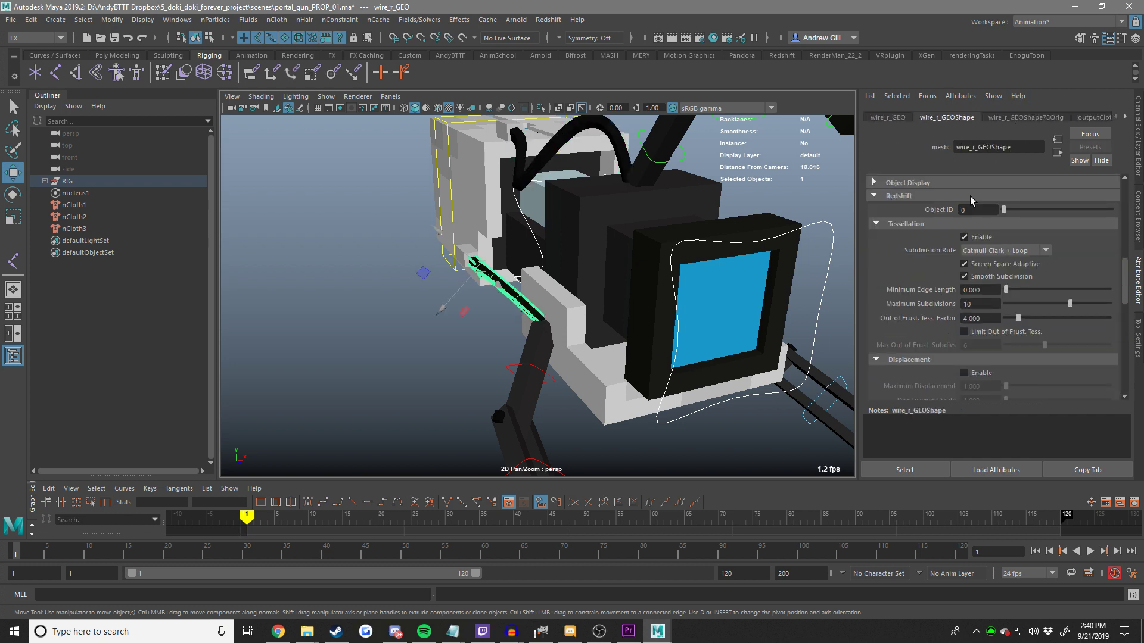
pyautogui.scroll(-2, 1035, 122)
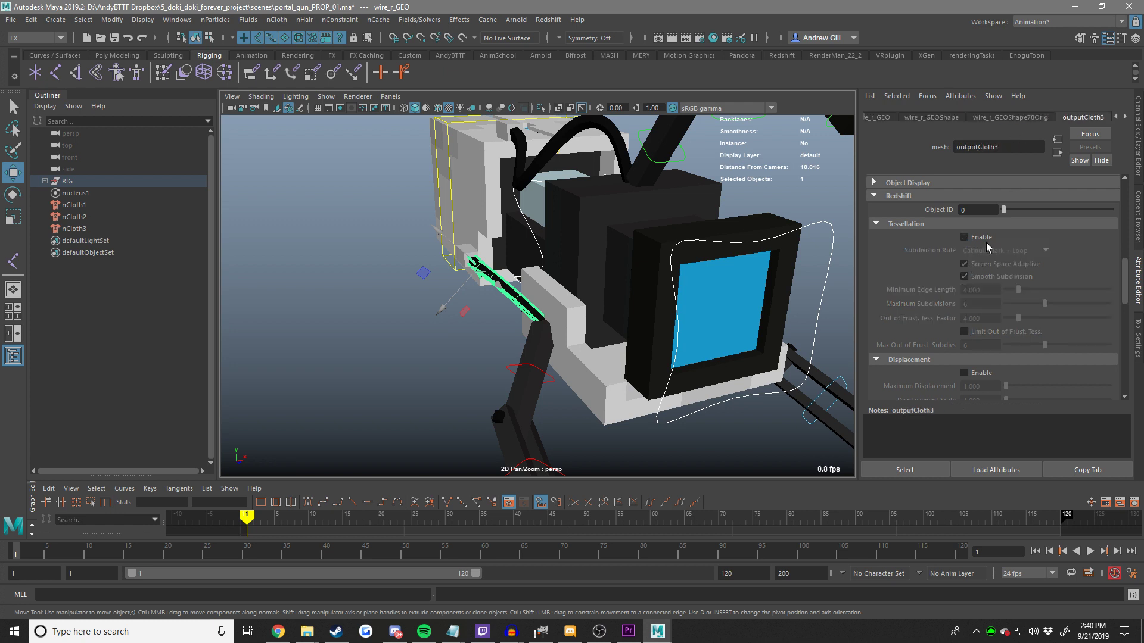
pyautogui.moveTo(1019, 290); pyautogui.dragTo(843, 300)
pyautogui.write('10')
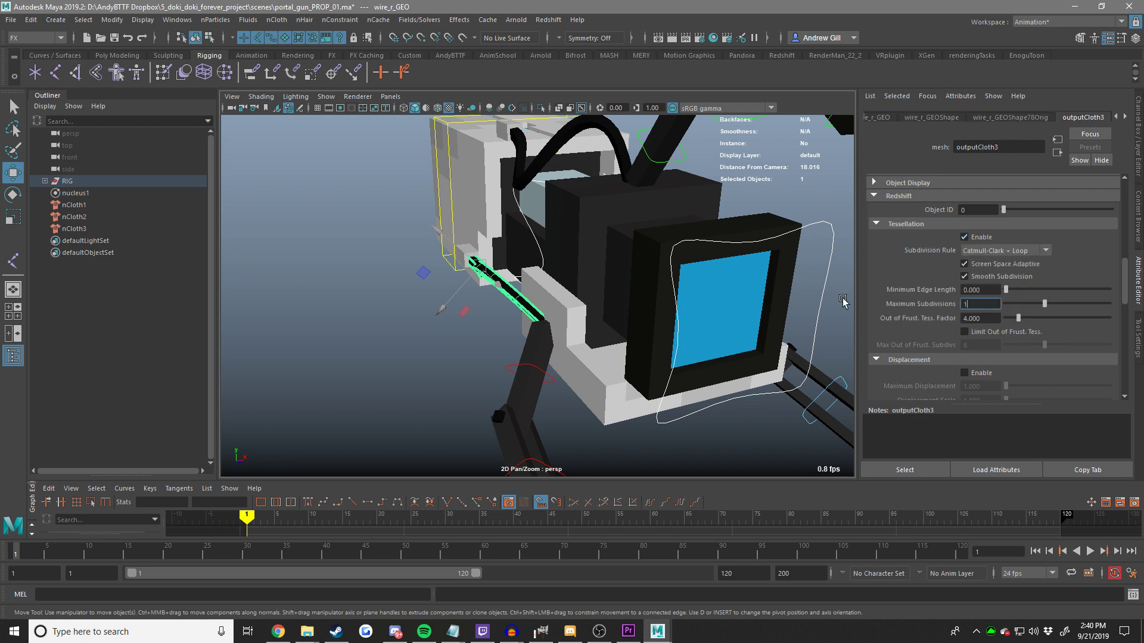
pyautogui.press('Return')
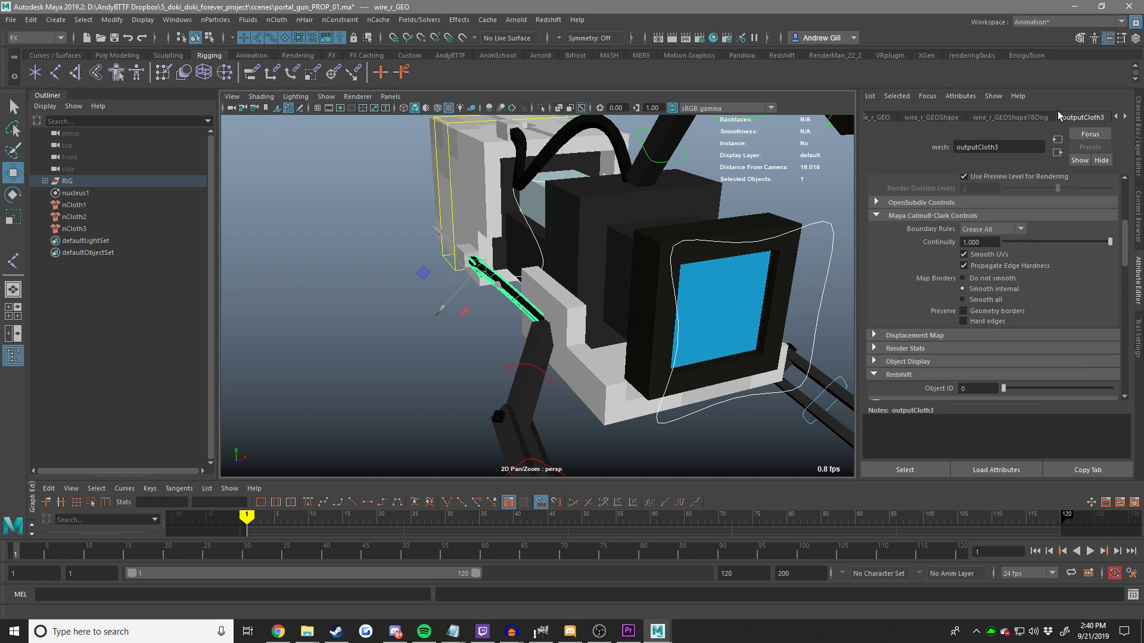
pyautogui.scroll(-1, 1056, 120)
pyautogui.scroll(-1, 1056, 119)
# Review the top wire's smooth mesh and Maya Catmull-Clark settings on outputCloth2 and inspect its shape in the viewport.
pyautogui.click(586, 127)
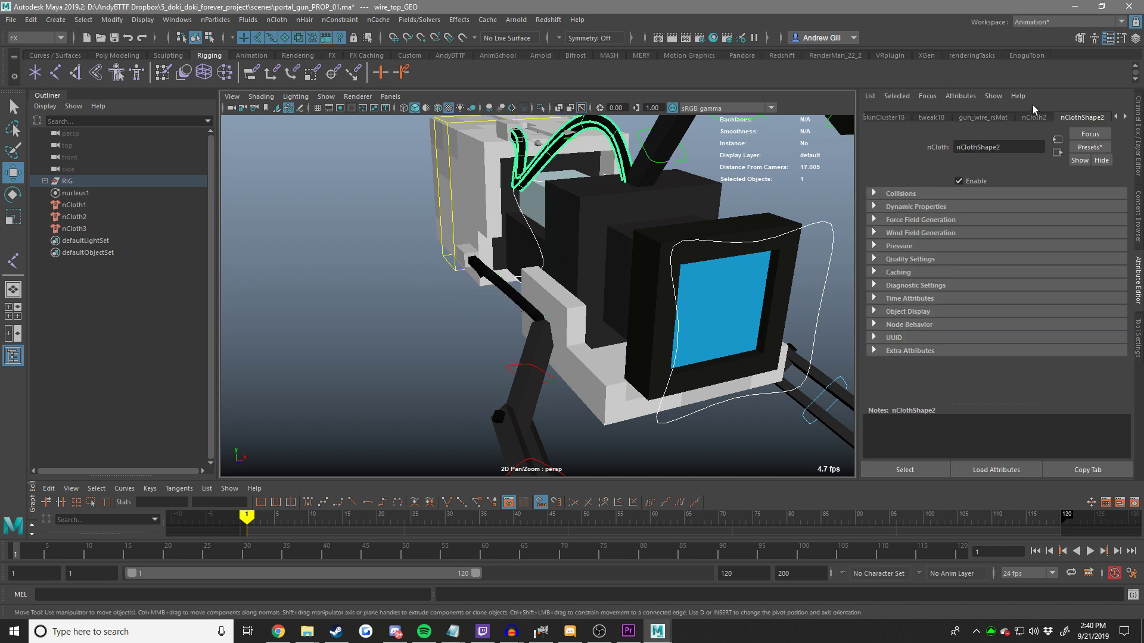
pyautogui.scroll(1, 1032, 117)
pyautogui.scroll(4, 1032, 116)
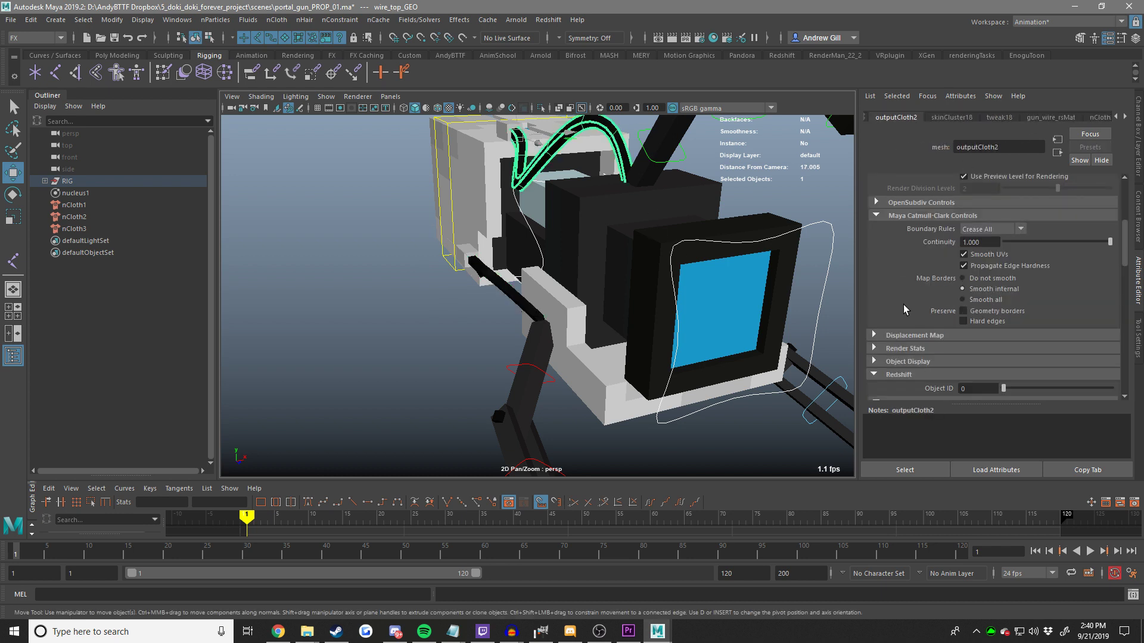
pyautogui.scroll(-2, 902, 316)
pyautogui.scroll(2, 902, 316)
pyautogui.scroll(1, 903, 316)
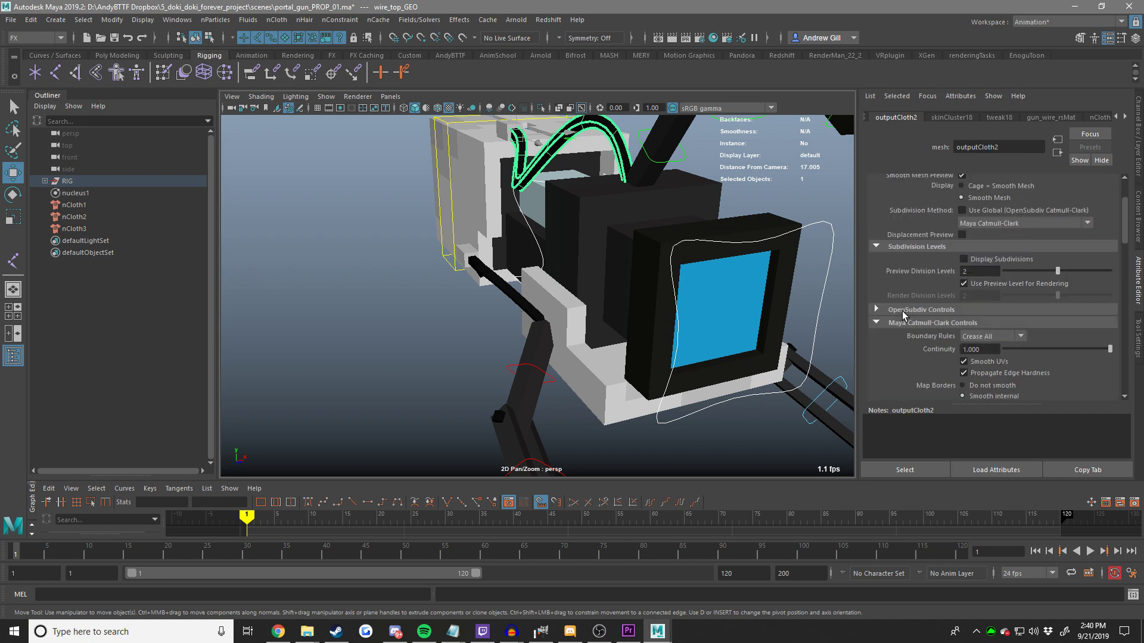
pyautogui.scroll(1, 902, 316)
pyautogui.keyDown('alt'); pyautogui.moveTo(834, 327); pyautogui.dragTo(706, 284); pyautogui.keyUp('alt')
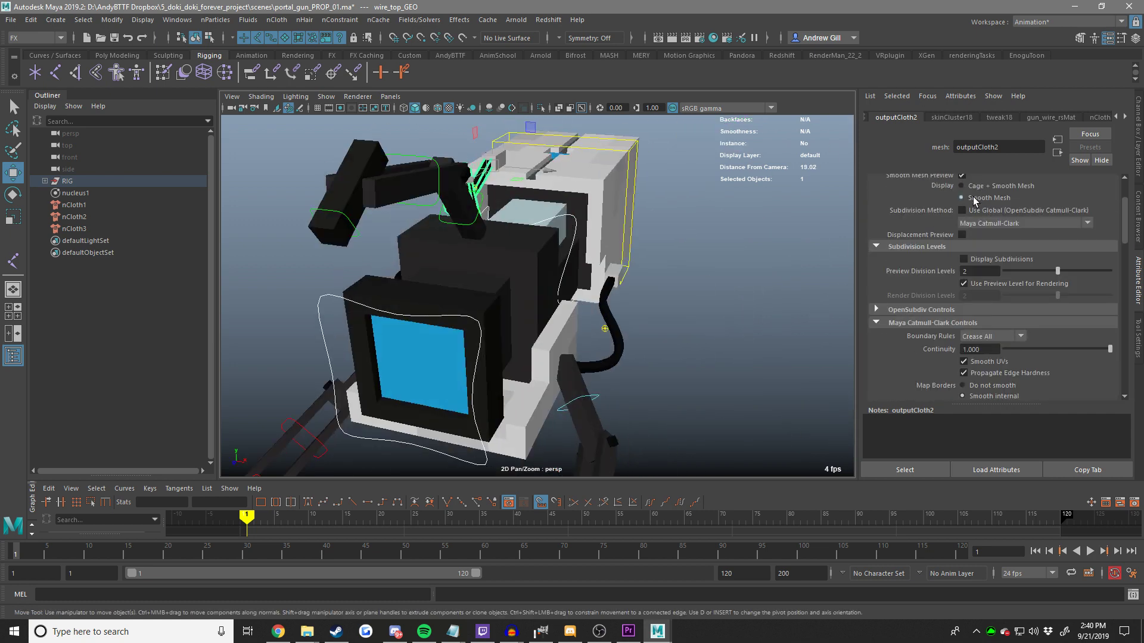
pyautogui.moveTo(693, 210)
pyautogui.keyDown('alt'); pyautogui.mouseDown()
pyautogui.moveTo(658, 196)
pyautogui.moveTo(687, 193)
pyautogui.mouseUp(); pyautogui.keyUp('alt')
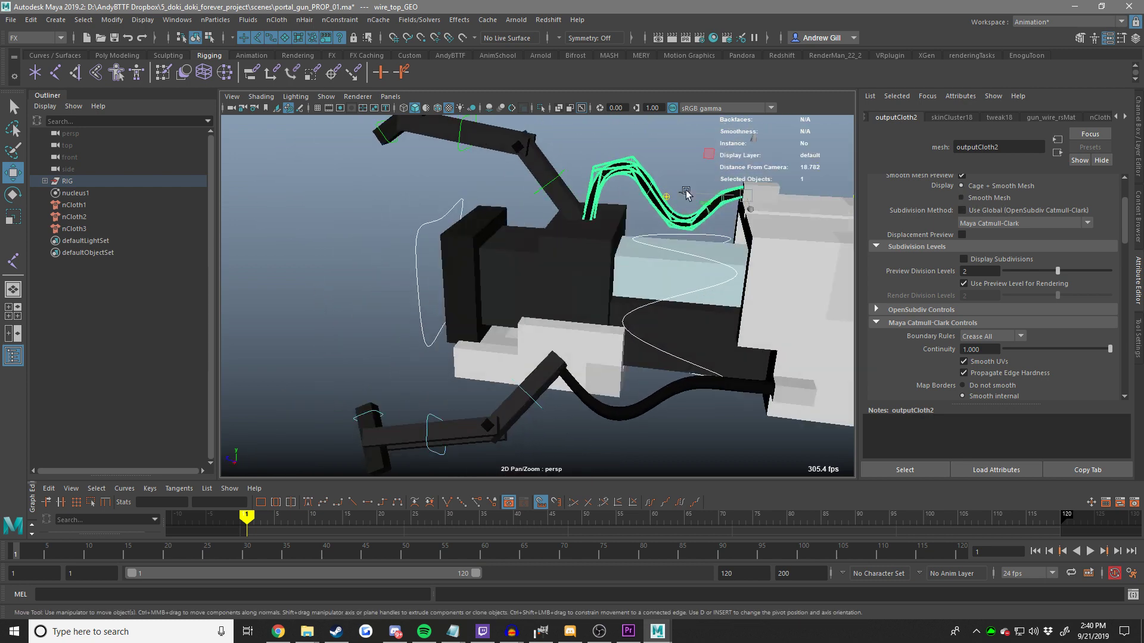
# On the left wire's outputCloth1, set the subdivision method to Maya Catmull-Clark and display the wire with smooth mesh preview.
pyautogui.click(697, 391)
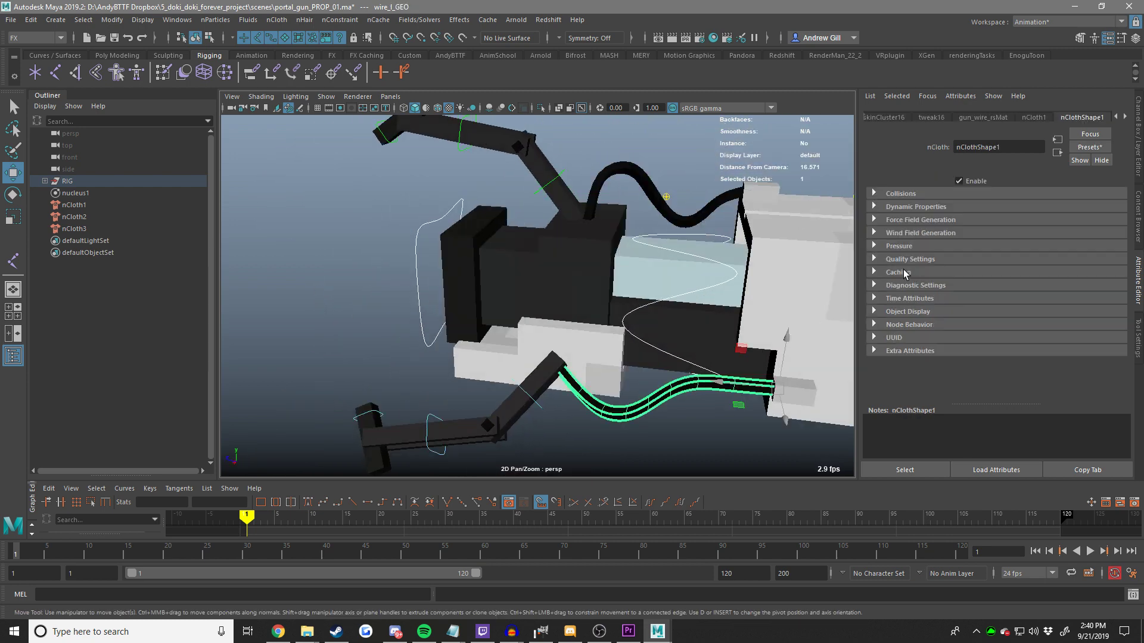
pyautogui.scroll(3, 984, 115)
pyautogui.scroll(2, 984, 117)
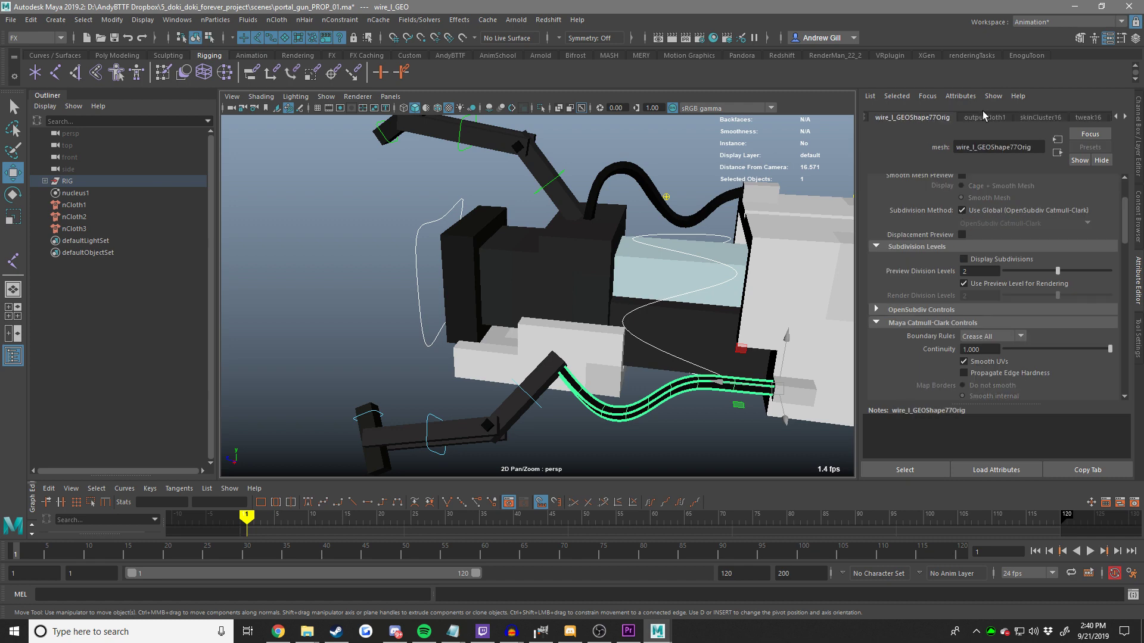
pyautogui.scroll(-1, 932, 365)
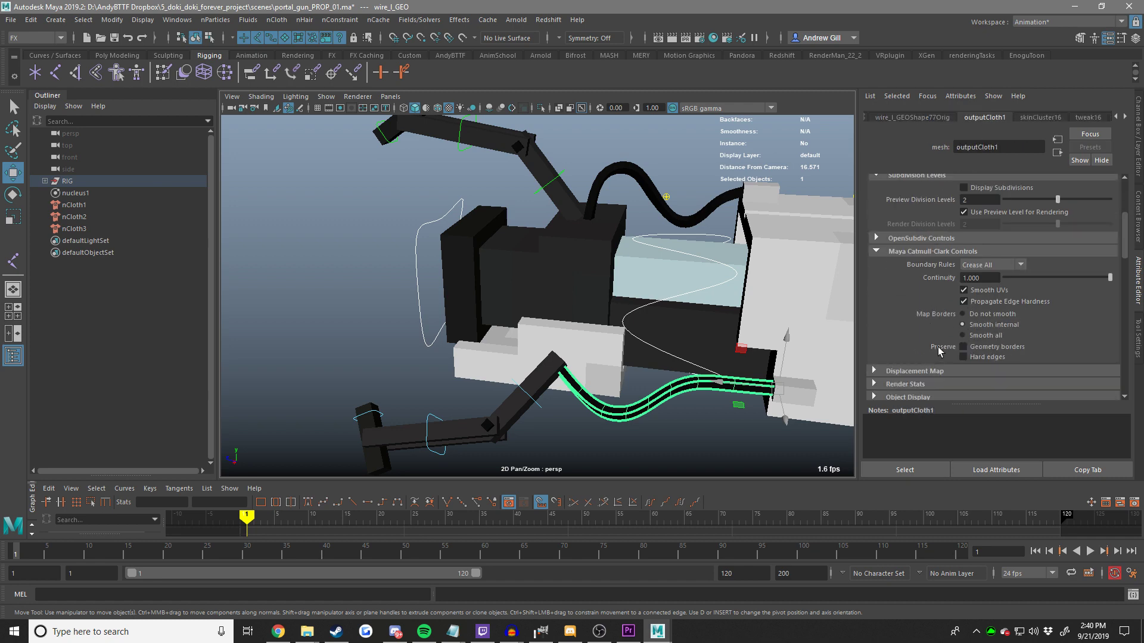
pyautogui.scroll(2, 952, 329)
pyautogui.click(977, 296)
pyautogui.click(964, 313)
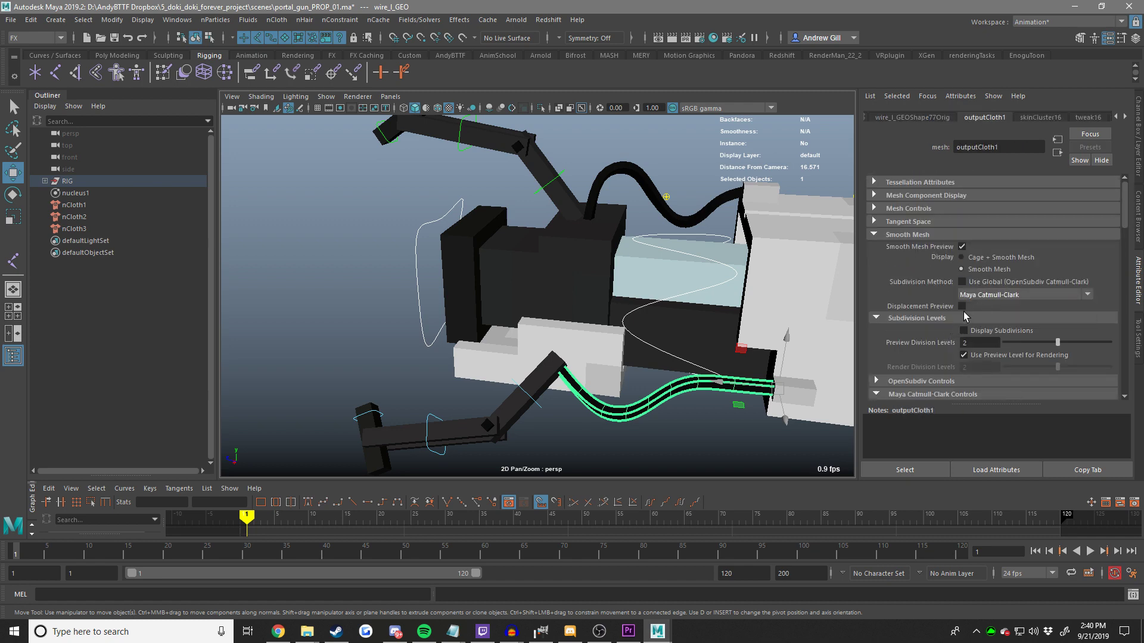
pyautogui.scroll(4, 800, 362)
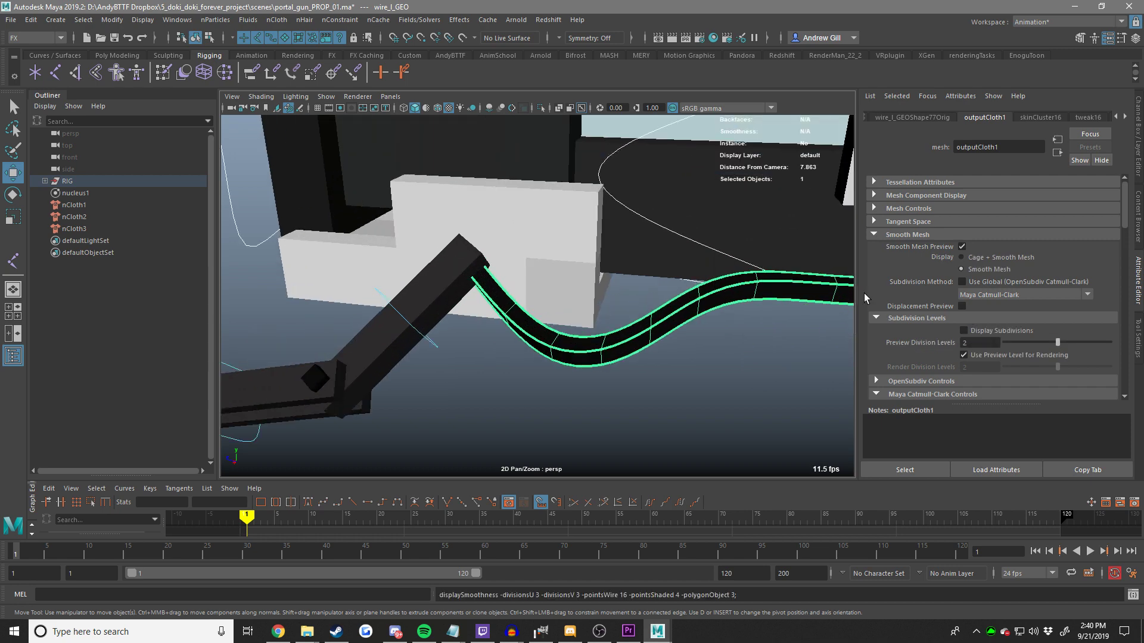
# Enable Redshift tessellation on outputCloth1 with minimum edge length 0 and maximum subdivisions 10, and save the scene.
pyautogui.scroll(-1, 932, 288)
pyautogui.scroll(-7, 932, 290)
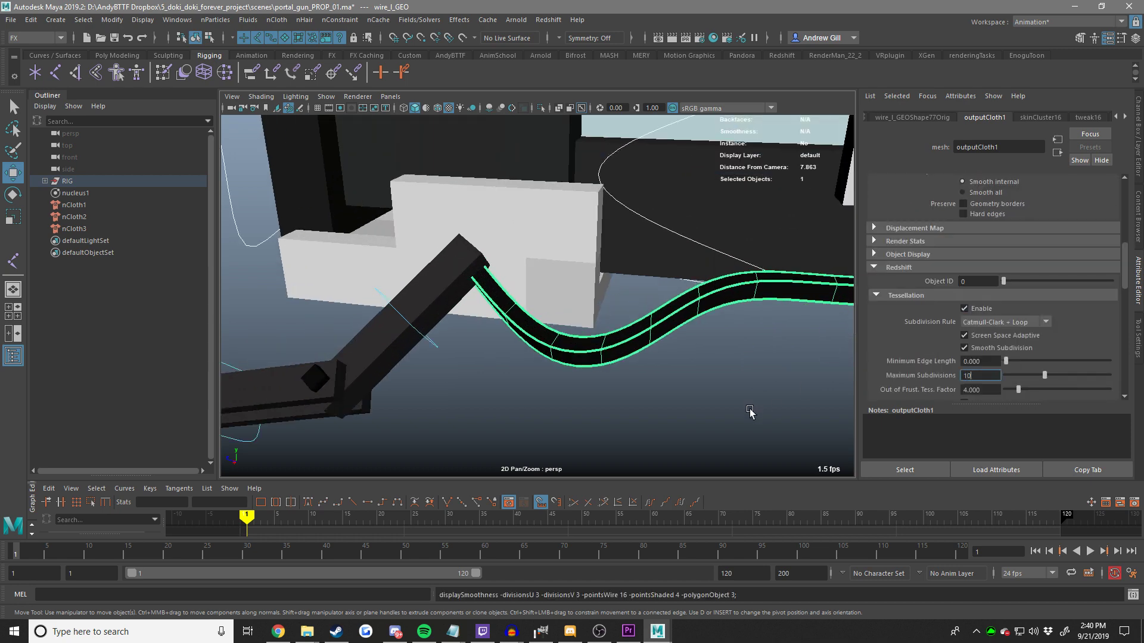
pyautogui.click(714, 429)
pyautogui.hotkey('ctrl', 's')
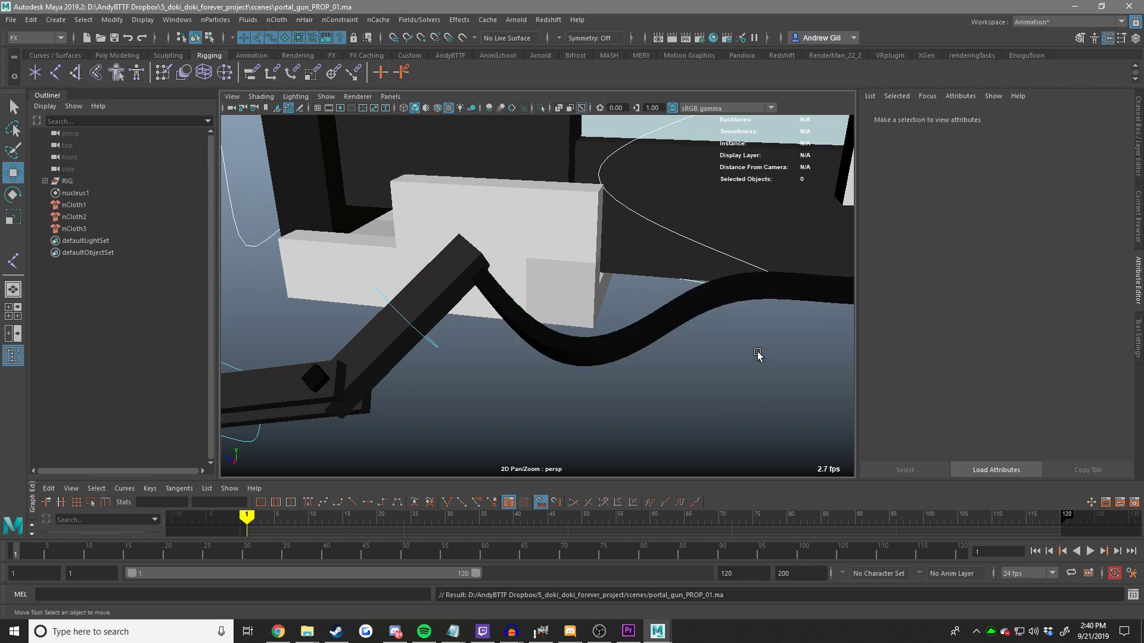
# Select the left wire and scrub the first frames of the timeline, returning to frame 1.
pyautogui.scroll(-4, 757, 356)
pyautogui.click(685, 316)
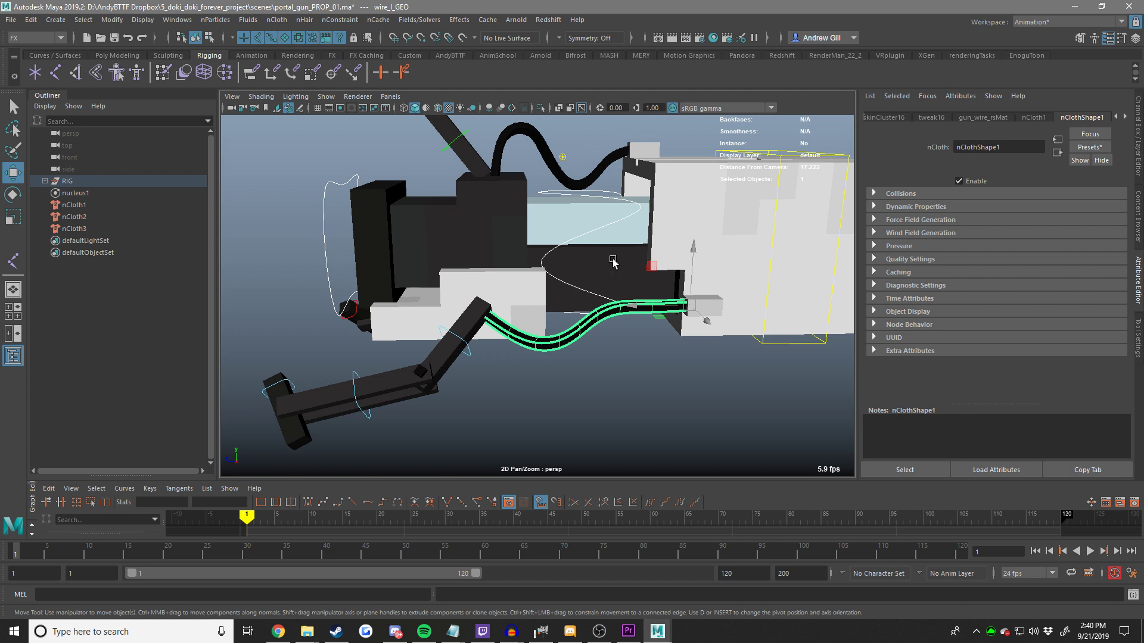
pyautogui.moveTo(90, 549); pyautogui.dragTo(21, 551)
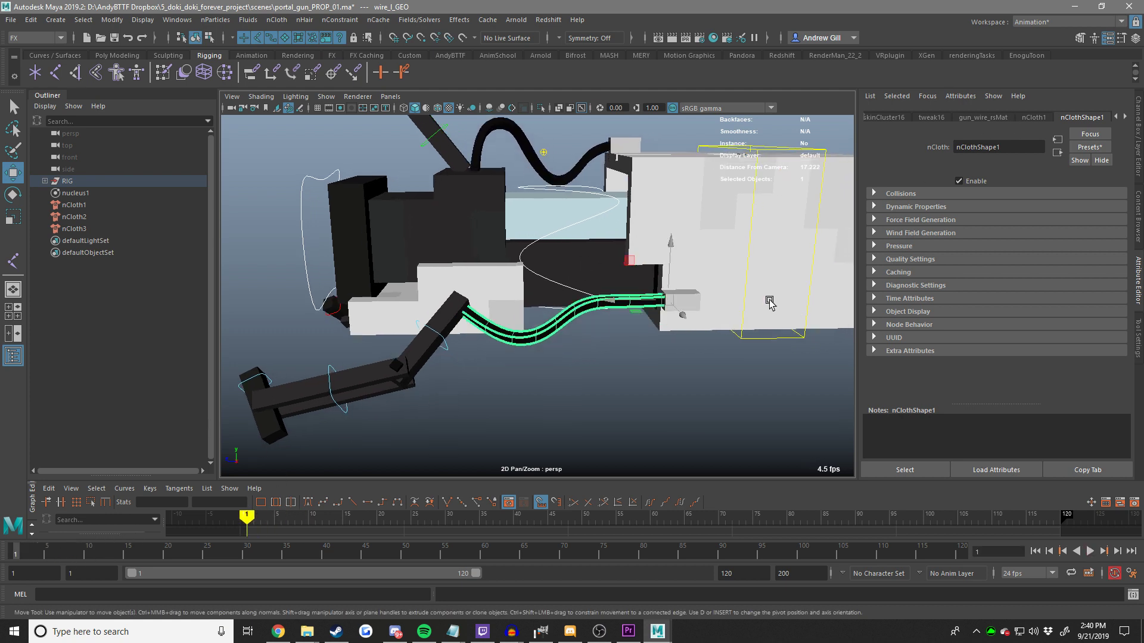
# Attach the vertices at the left wire's front end to the gun's front base with a Point to Surface nConstraint.
pyautogui.keyDown('alt'); pyautogui.moveTo(767, 298); pyautogui.dragTo(715, 336); pyautogui.keyUp('alt')
pyautogui.keyDown('alt'); pyautogui.moveTo(554, 408); pyautogui.dragTo(630, 361, button='middle'); pyautogui.keyUp('alt')
pyautogui.moveTo(634, 359); pyautogui.dragTo(557, 340, button='right')
pyautogui.scroll(4, 554, 340)
pyautogui.moveTo(587, 261); pyautogui.dragTo(486, 379)
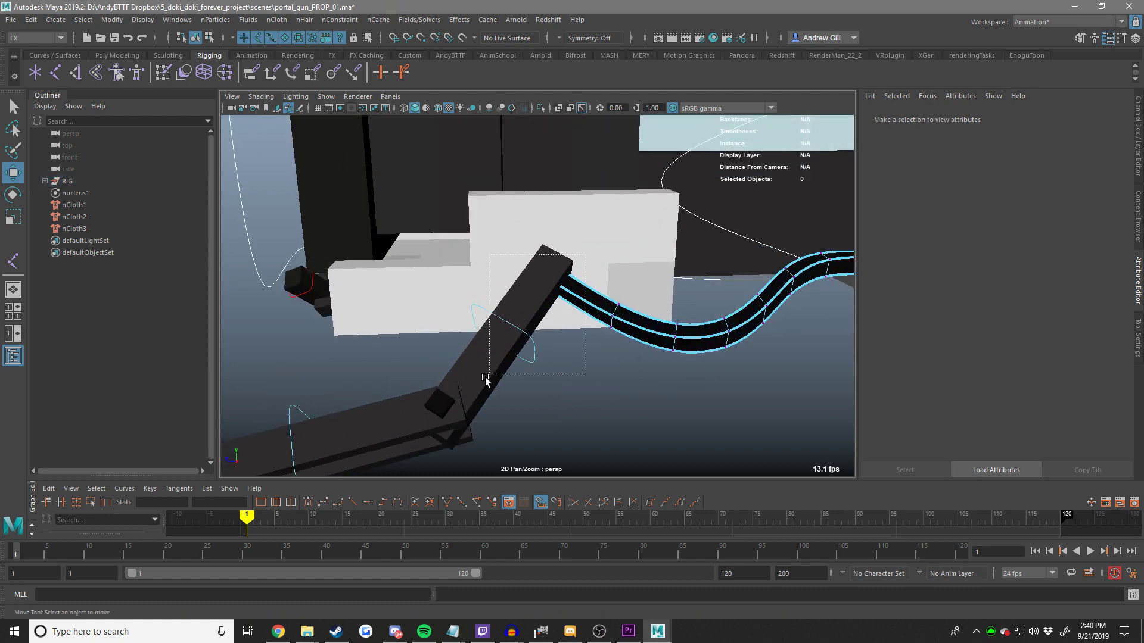
pyautogui.press('e')
pyautogui.scroll(-4, 493, 348)
pyautogui.press('w')
pyautogui.keyDown('alt'); pyautogui.moveTo(493, 345); pyautogui.dragTo(459, 366, button='middle'); pyautogui.keyUp('alt')
pyautogui.scroll(4, 490, 367)
pyautogui.scroll(3, 488, 370)
pyautogui.keyDown('shift'); pyautogui.click(455, 405); pyautogui.keyUp('shift')
pyautogui.scroll(-5, 467, 375)
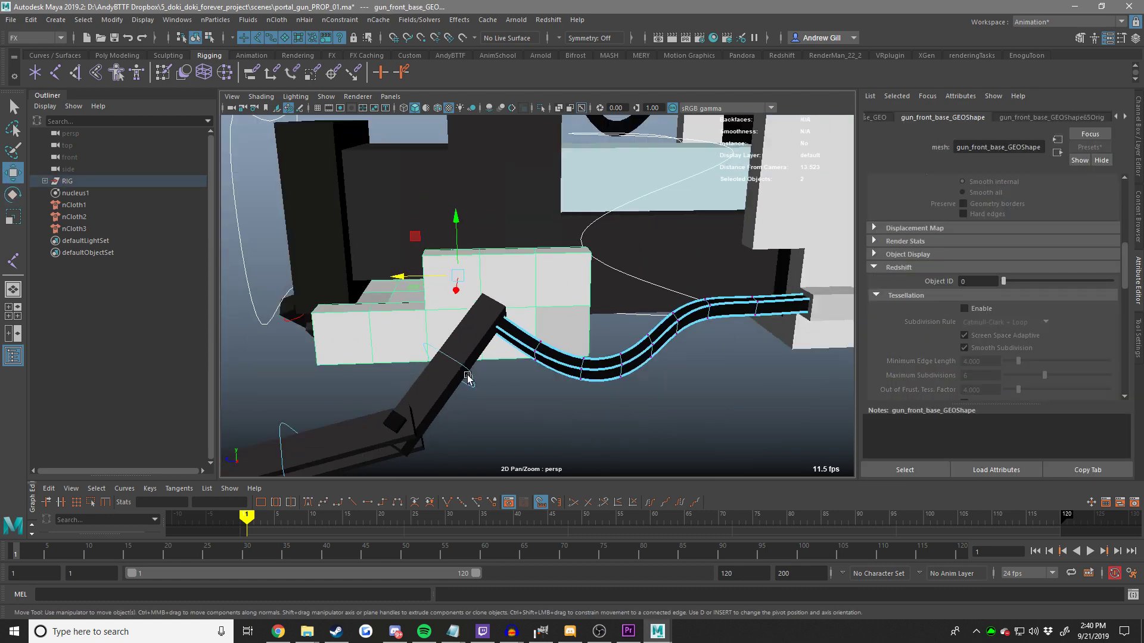
pyautogui.moveTo(447, 291)
pyautogui.keyDown('alt'); pyautogui.mouseDown()
pyautogui.moveTo(456, 274)
pyautogui.moveTo(426, 298)
pyautogui.mouseUp(); pyautogui.keyUp('alt')
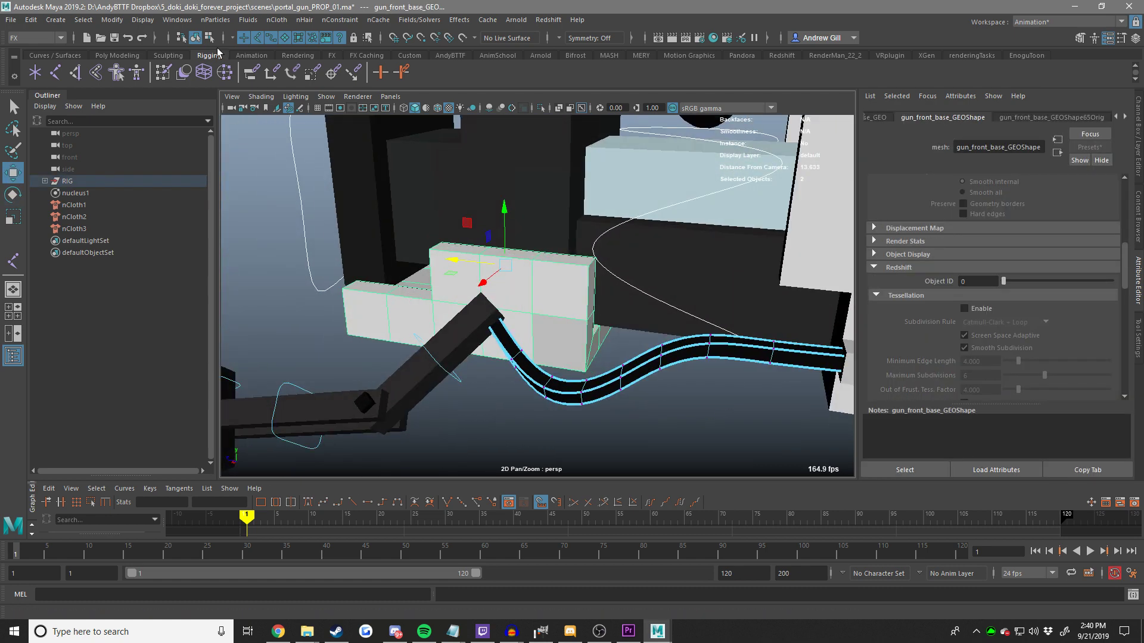
pyautogui.click(338, 21)
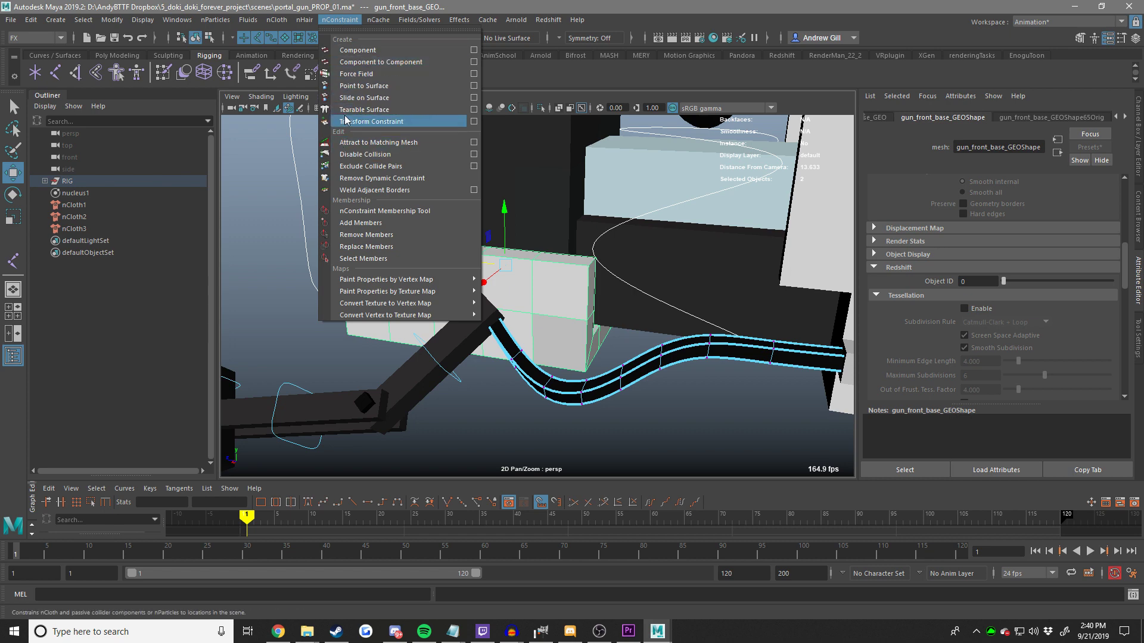
pyautogui.click(348, 85)
pyautogui.keyDown('alt'); pyautogui.moveTo(496, 262); pyautogui.dragTo(523, 240); pyautogui.keyUp('alt')
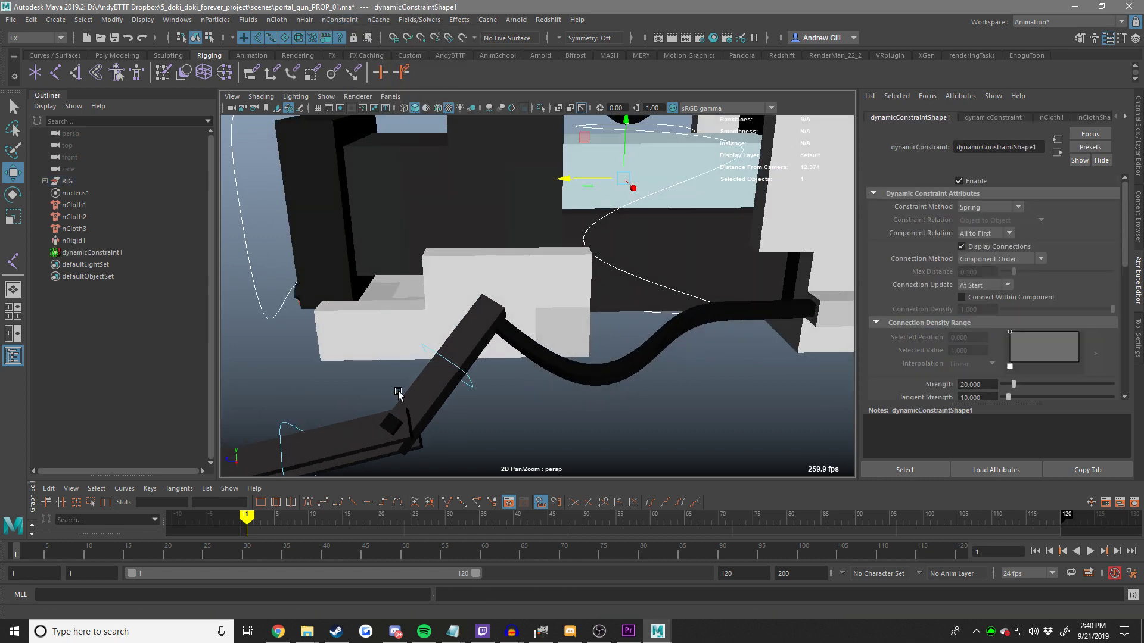
# Play the simulation to check the left wire's front attachment, and return to frame 1.
pyautogui.hotkey('alt', 'v')
pyautogui.keyDown('alt'); pyautogui.moveTo(585, 331); pyautogui.dragTo(567, 319); pyautogui.keyUp('alt')
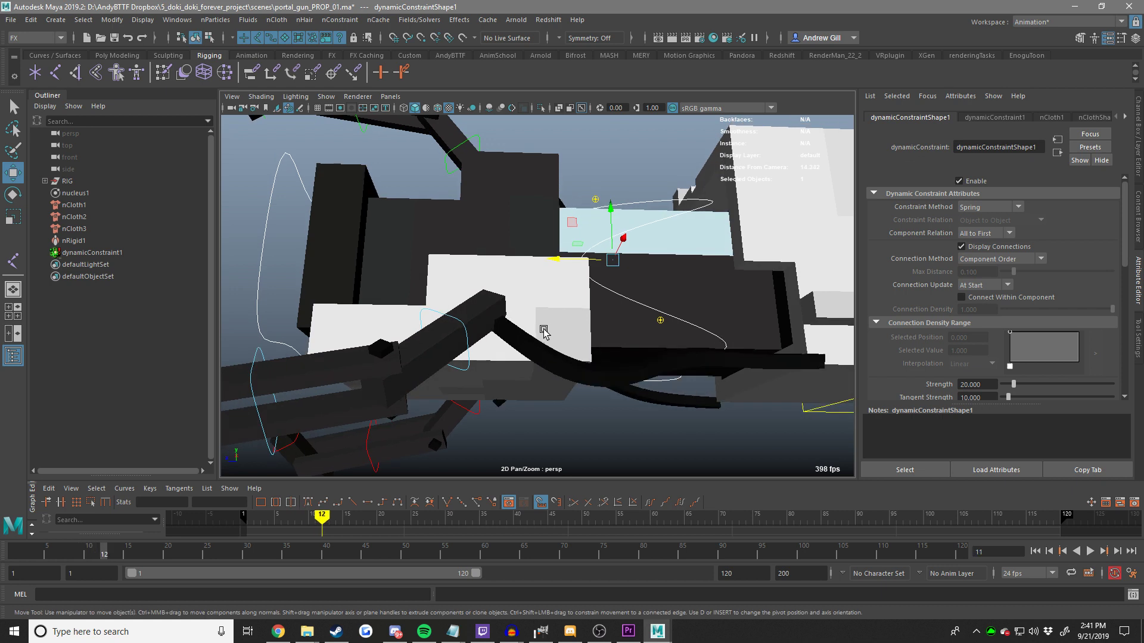
pyautogui.scroll(-3, 539, 333)
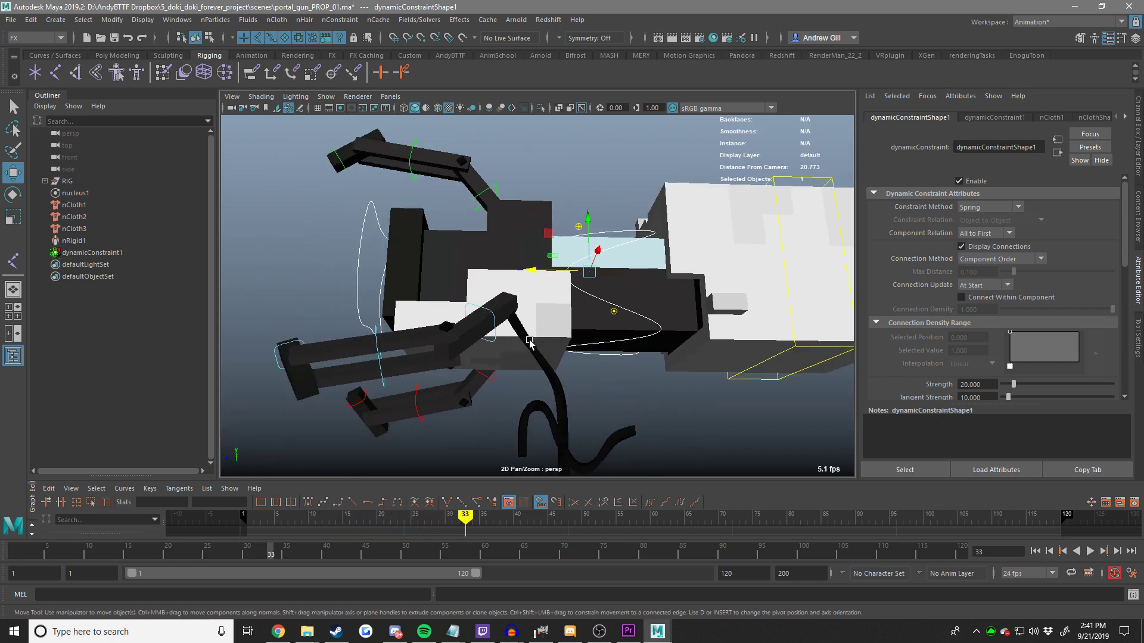
pyautogui.hotkey('alt', 'shift', 'v')
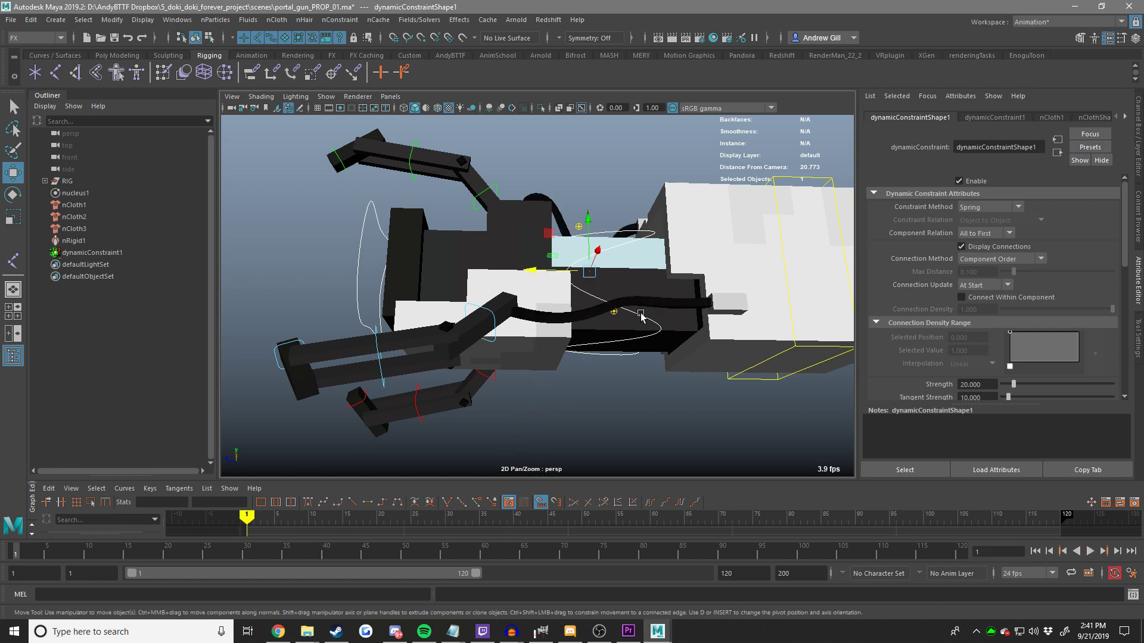
# Attach the vertices at the left wire's rear end to the gun base with a Point to Surface nConstraint.
pyautogui.keyDown('alt'); pyautogui.moveTo(642, 314); pyautogui.dragTo(606, 281); pyautogui.keyUp('alt')
pyautogui.click(656, 332)
pyautogui.press('F9')
pyautogui.scroll(2, 607, 284)
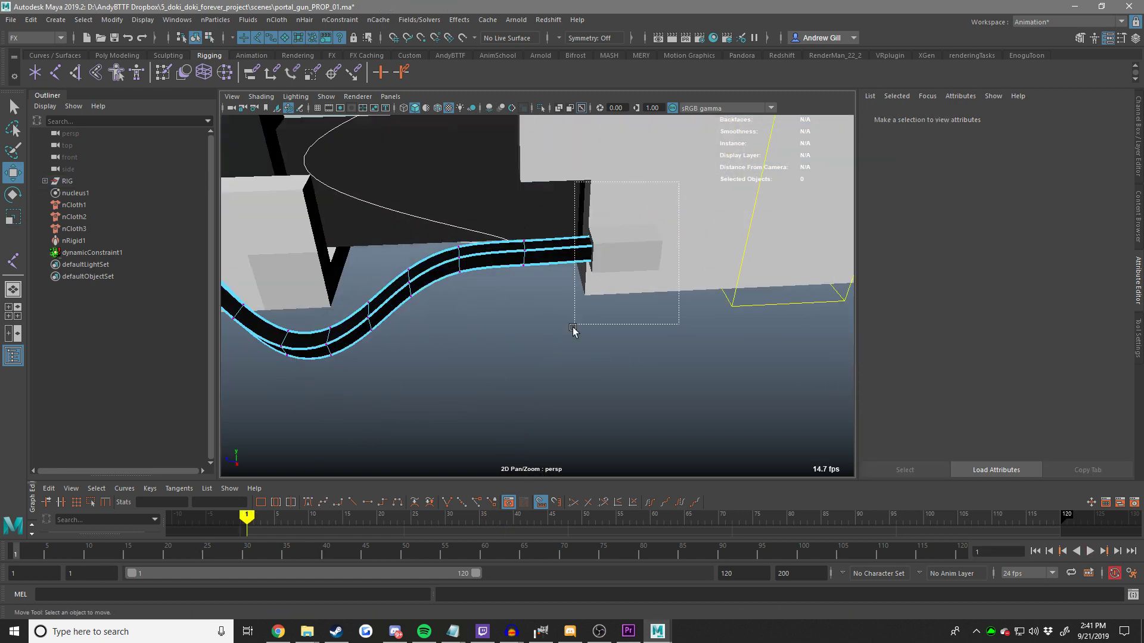
pyautogui.keyDown('shift'); pyautogui.click(557, 336); pyautogui.keyUp('shift')
pyautogui.scroll(2, 556, 315)
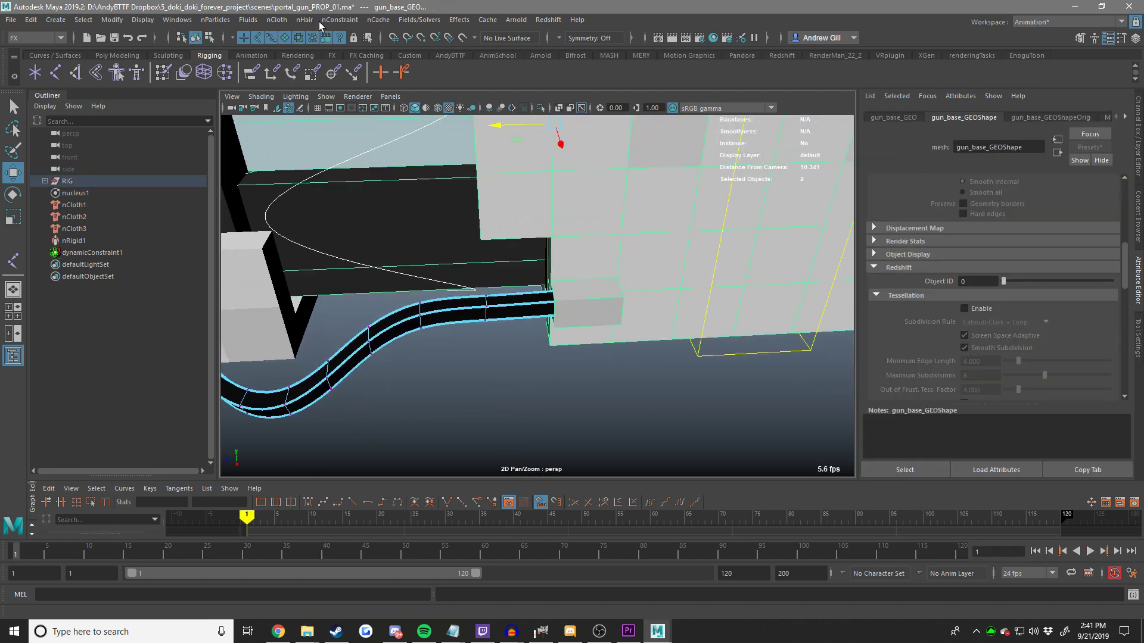
pyautogui.click(340, 19)
pyautogui.click(377, 88)
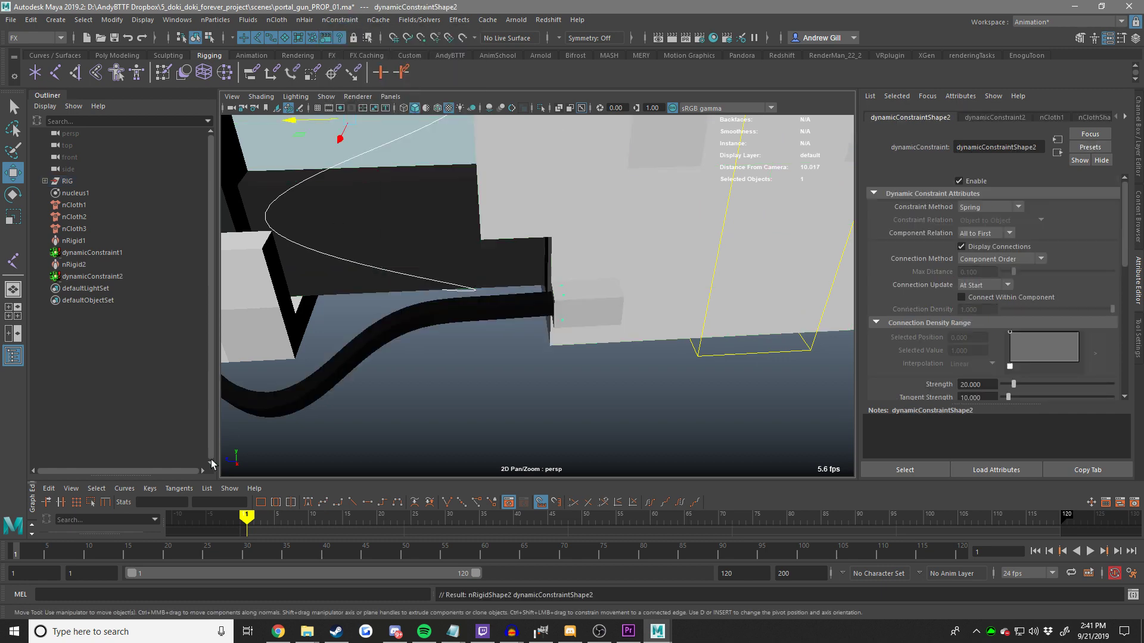
# Play the simulation to check how the left wire hangs between both attachments.
pyautogui.click(543, 438)
pyautogui.keyDown('alt'); pyautogui.moveTo(544, 438); pyautogui.dragTo(638, 349); pyautogui.keyUp('alt')
pyautogui.hotkey('alt', 'v')
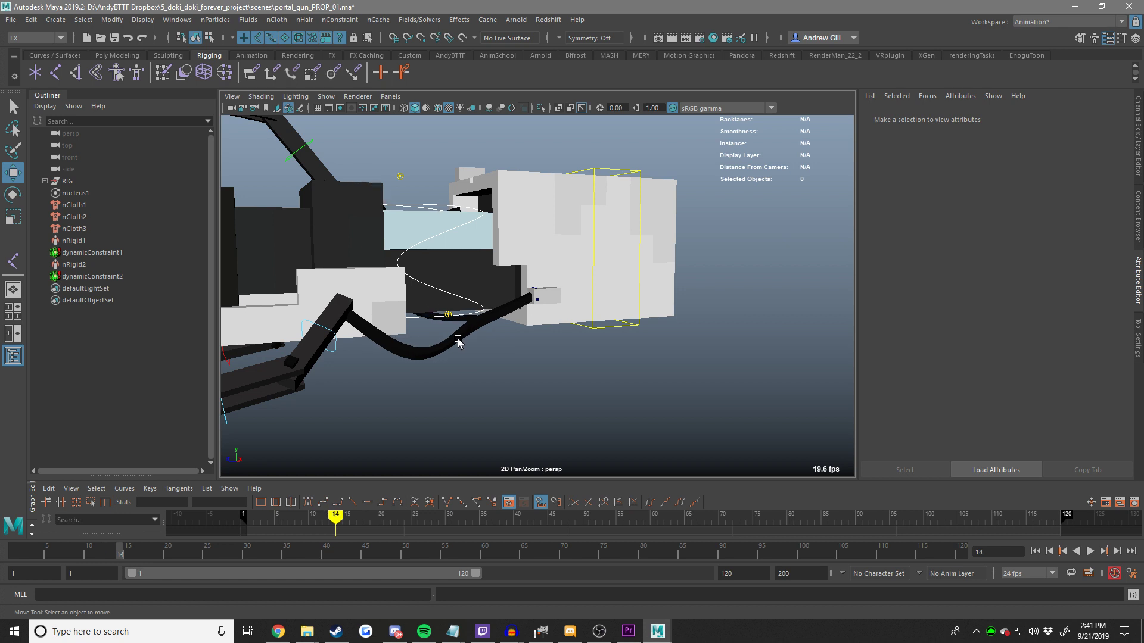
# Select the left wire and examine the Dynamic Properties of its nClothShape1.
pyautogui.click(457, 340)
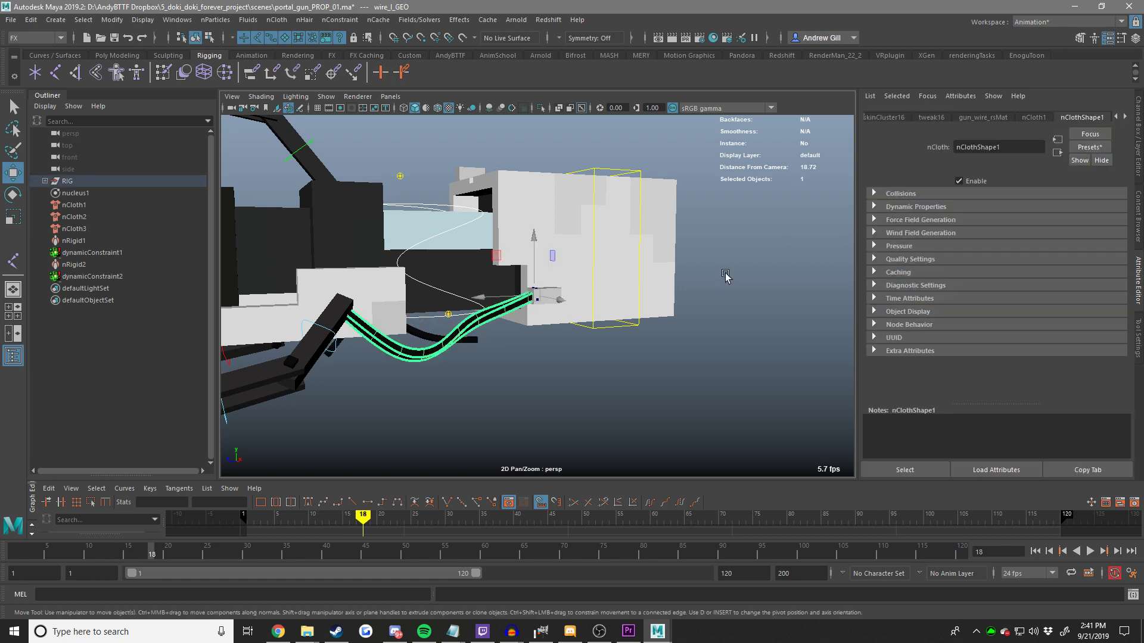
pyautogui.click(935, 205)
pyautogui.click(935, 206)
pyautogui.click(929, 195)
pyautogui.click(927, 195)
pyautogui.click(927, 205)
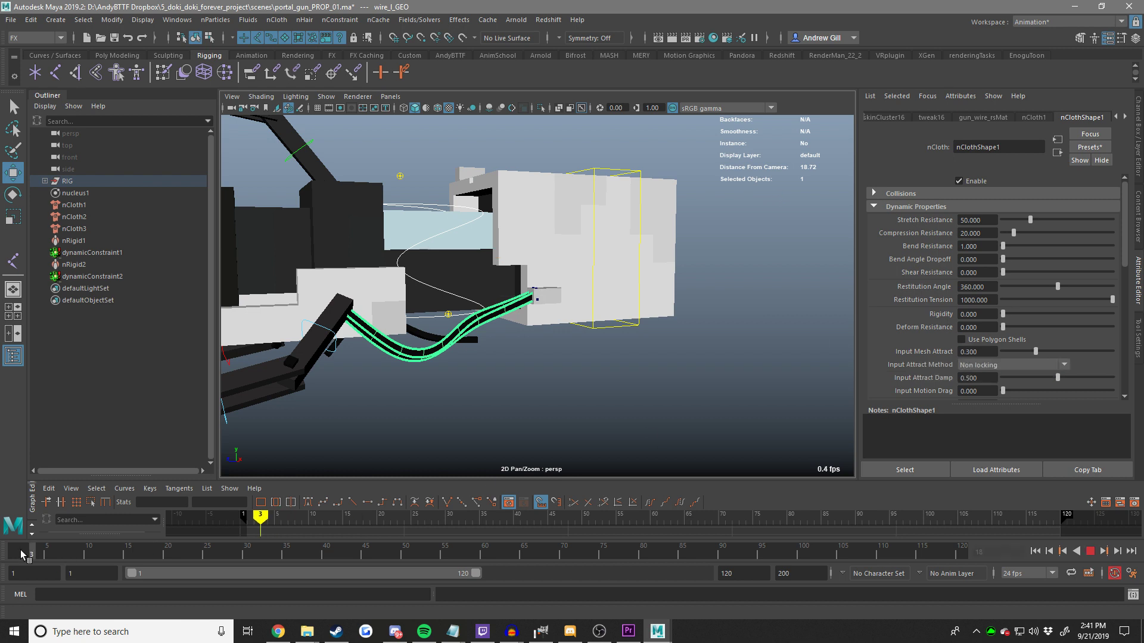
# Replay the wire simulation from the start of the timeline and stop it.
pyautogui.click(22, 554)
pyautogui.click(758, 411)
pyautogui.click(1090, 551)
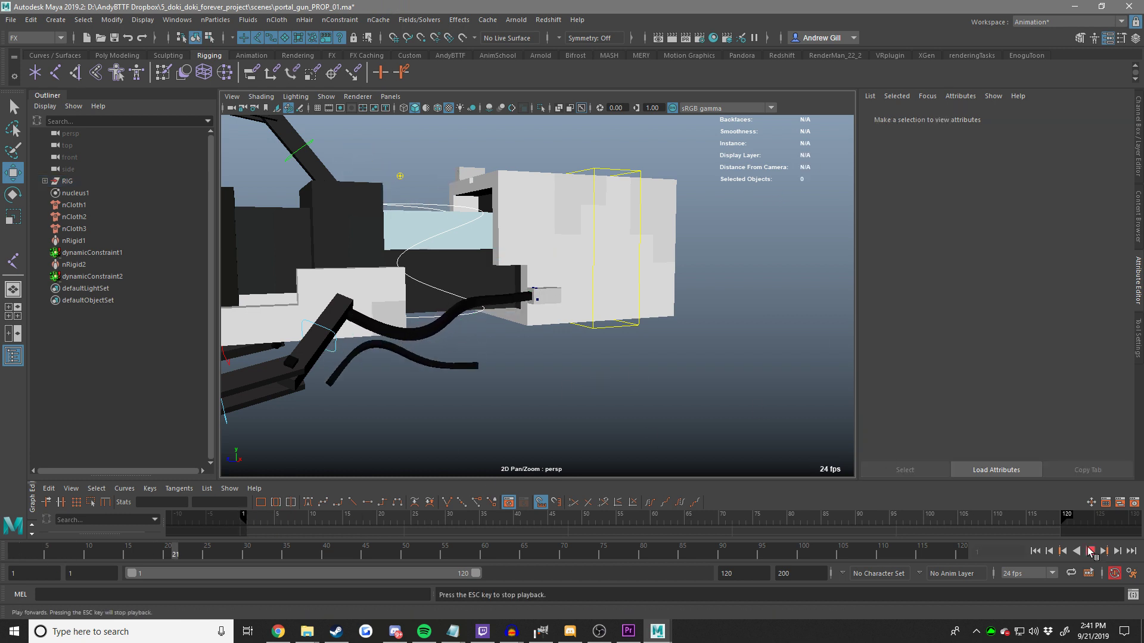
pyautogui.click(1089, 551)
# Key gun_fire_CON's translation at frame 1 and slide it back toward the gun base for a recoil key at frame 8.
pyautogui.keyDown('alt'); pyautogui.moveTo(565, 283); pyautogui.dragTo(506, 276); pyautogui.keyUp('alt')
pyautogui.keyDown('alt'); pyautogui.moveTo(505, 276); pyautogui.dragTo(556, 309, button='middle'); pyautogui.keyUp('alt')
pyautogui.click(507, 236)
pyautogui.press('e')
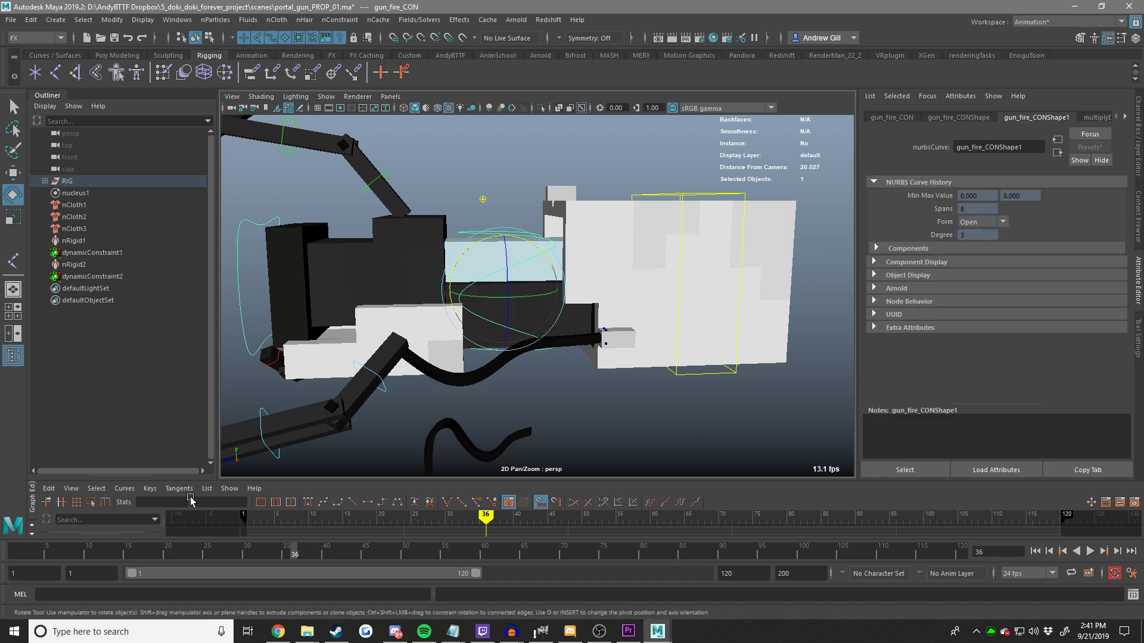
pyautogui.press('w')
pyautogui.moveTo(44, 557); pyautogui.dragTo(16, 556)
pyautogui.keyDown('alt'); pyautogui.moveTo(479, 358); pyautogui.dragTo(490, 338, button='middle'); pyautogui.keyUp('alt')
pyautogui.hotkey('shift', 'w')
pyautogui.hotkey('alt', '.')
pyautogui.hotkey('alt', '.')
pyautogui.hotkey('alt', '.')
pyautogui.hotkey('alt', '.')
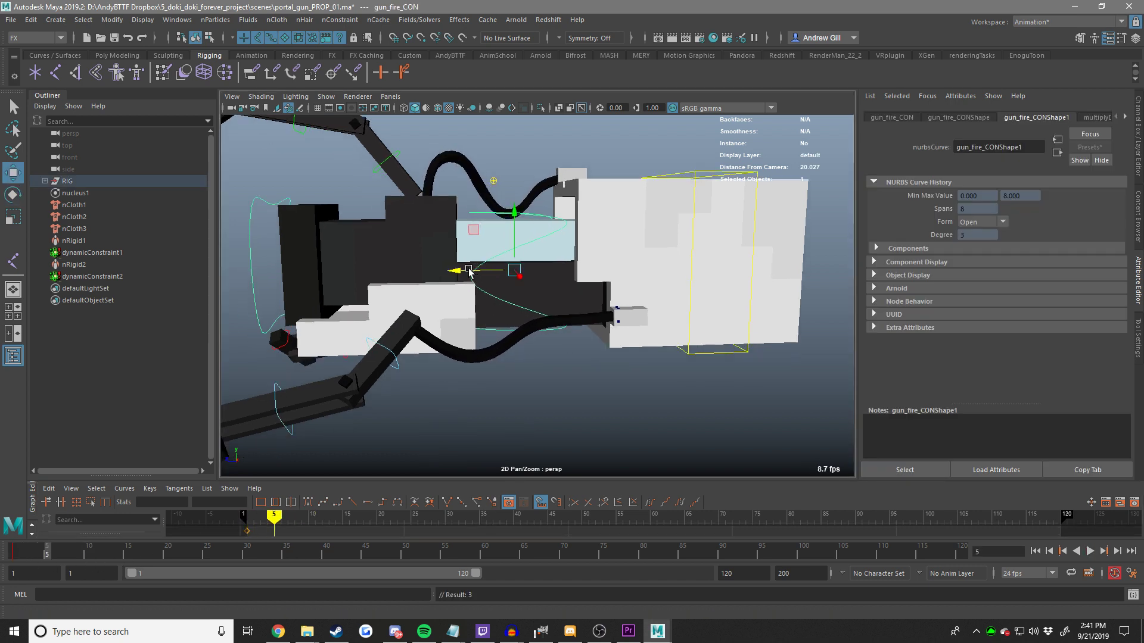
pyautogui.hotkey('alt', '.')
pyautogui.hotkey('alt', '.')
pyautogui.moveTo(469, 272); pyautogui.dragTo(513, 274)
pyautogui.hotkey('alt', '.')
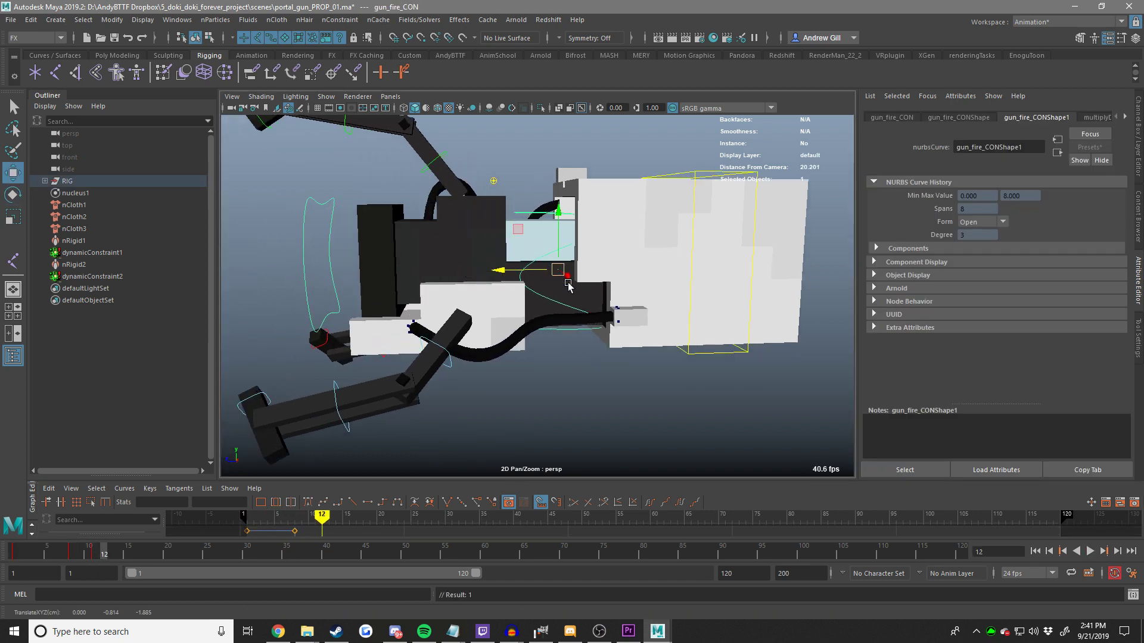
# Slide gun_fire_CON forward again with a key at frame 20 to finish the recoil, and return to frame 1.
pyautogui.hotkey('alt', '.')
pyautogui.hotkey('alt', '.')
pyautogui.hotkey('alt', '.')
pyautogui.hotkey('alt', '.')
pyautogui.hotkey('alt', '.')
pyautogui.moveTo(634, 350); pyautogui.dragTo(532, 350, button='middle')
pyautogui.hotkey('alt', '.')
pyautogui.hotkey('alt', '.')
pyautogui.hotkey('alt', '.')
pyautogui.click(14, 554)
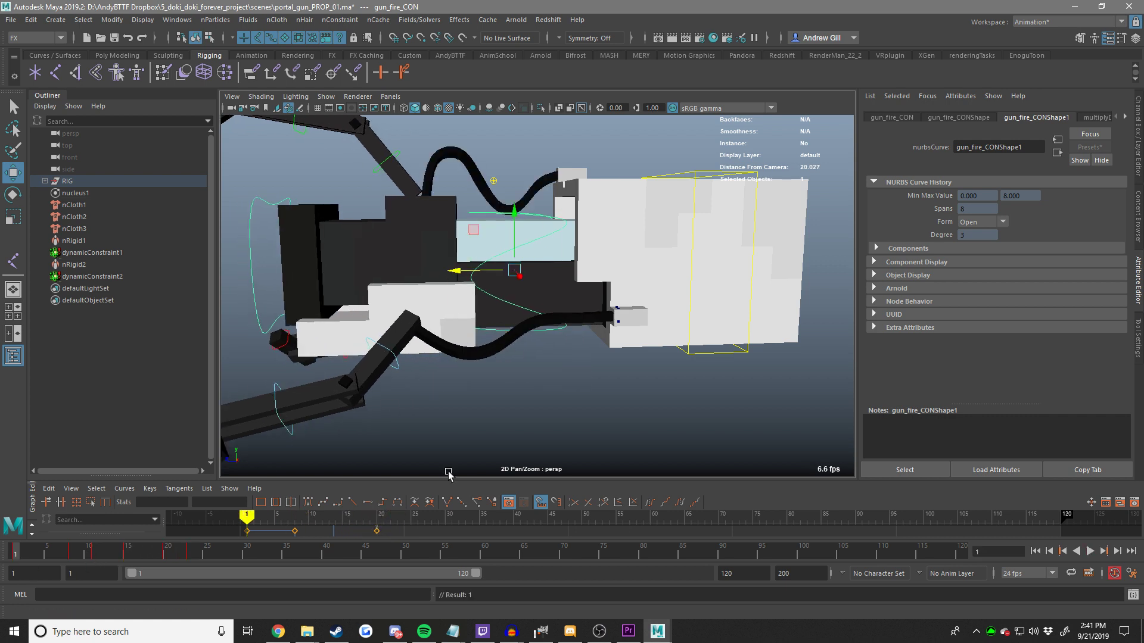
# Play the recoil animation from different views to check how the constrained left wire follows the moving gun front.
pyautogui.click(502, 440)
pyautogui.hotkey('alt', 'v')
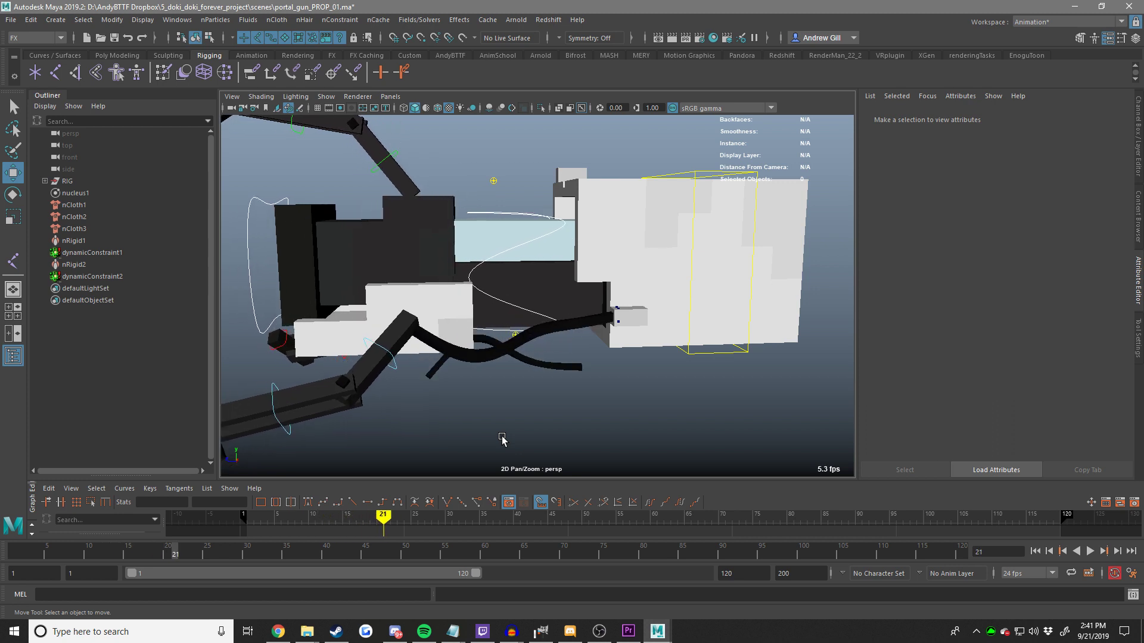
pyautogui.scroll(-2, 542, 362)
pyautogui.scroll(5, 542, 362)
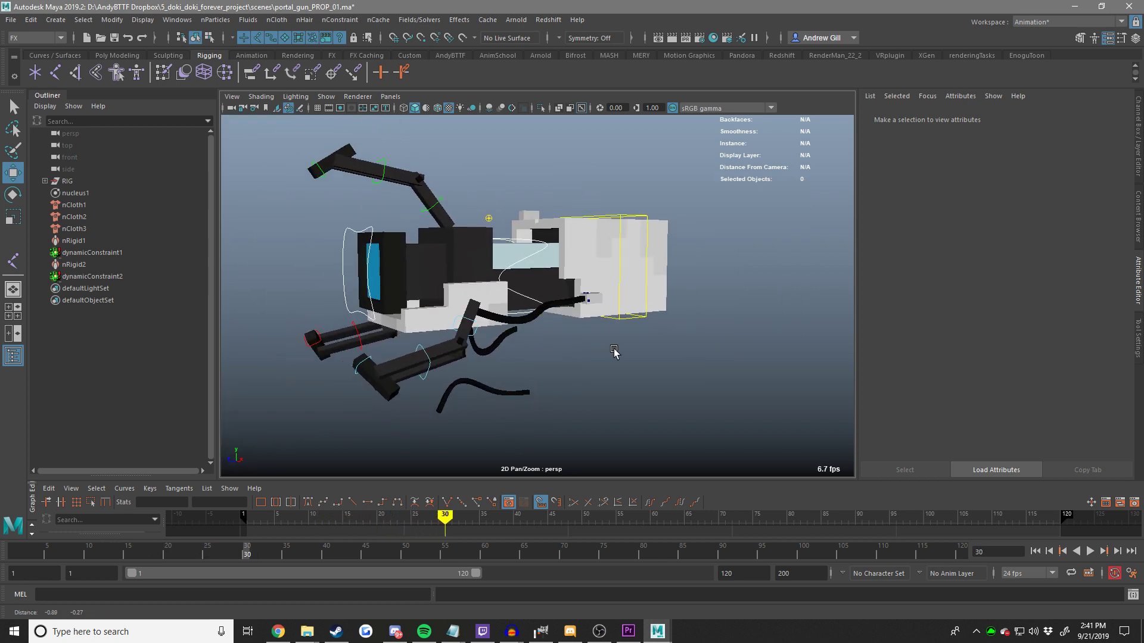
pyautogui.hotkey('alt', 'shift', 'v')
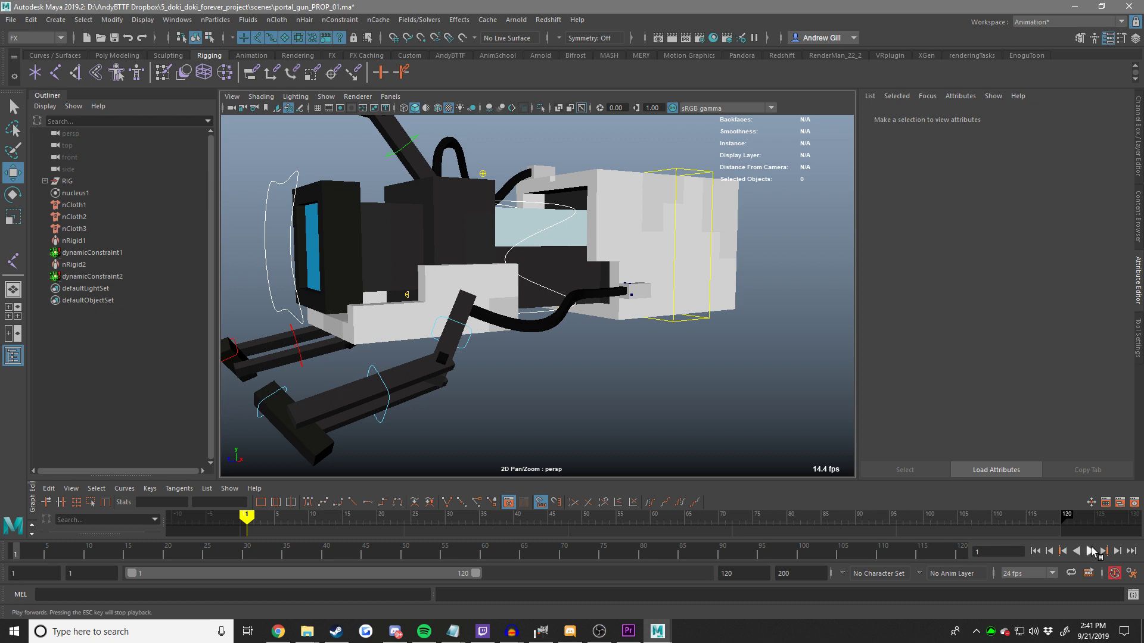
pyautogui.click(1090, 551)
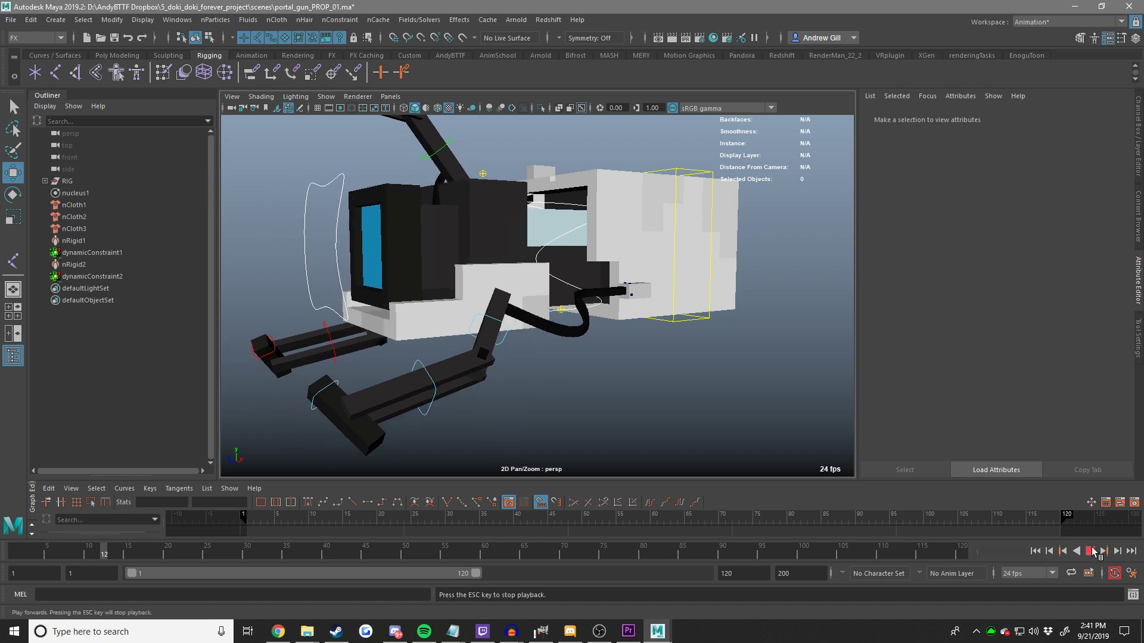
pyautogui.click(928, 548)
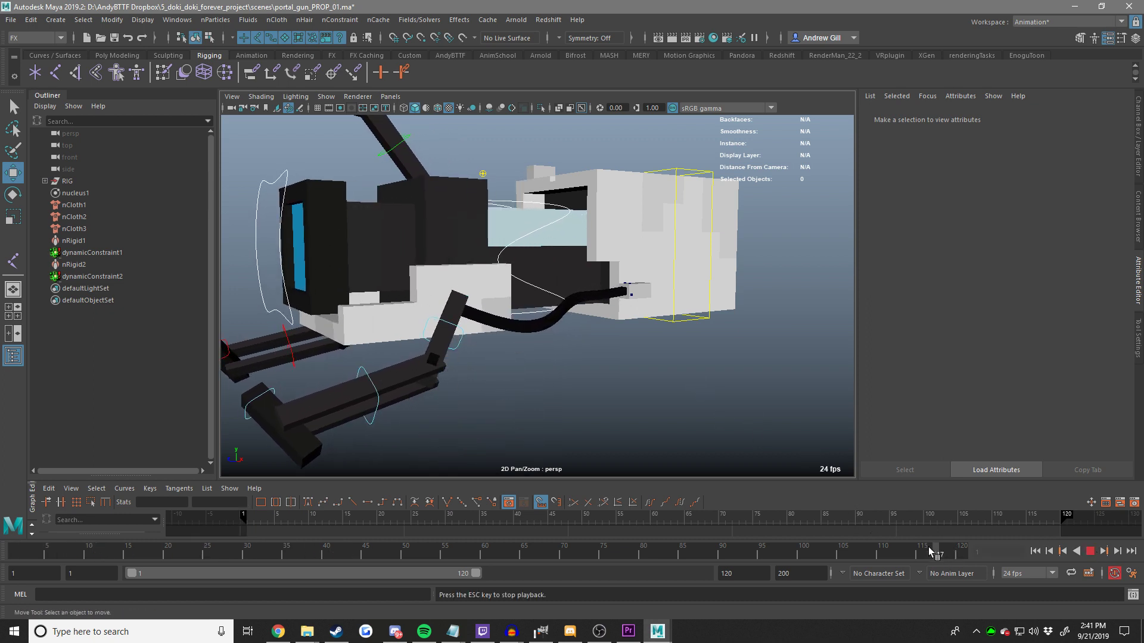
pyautogui.click(1102, 553)
# Set the left wire's nCloth Rigidity to 1 and replay the recoil animation.
pyautogui.click(597, 303)
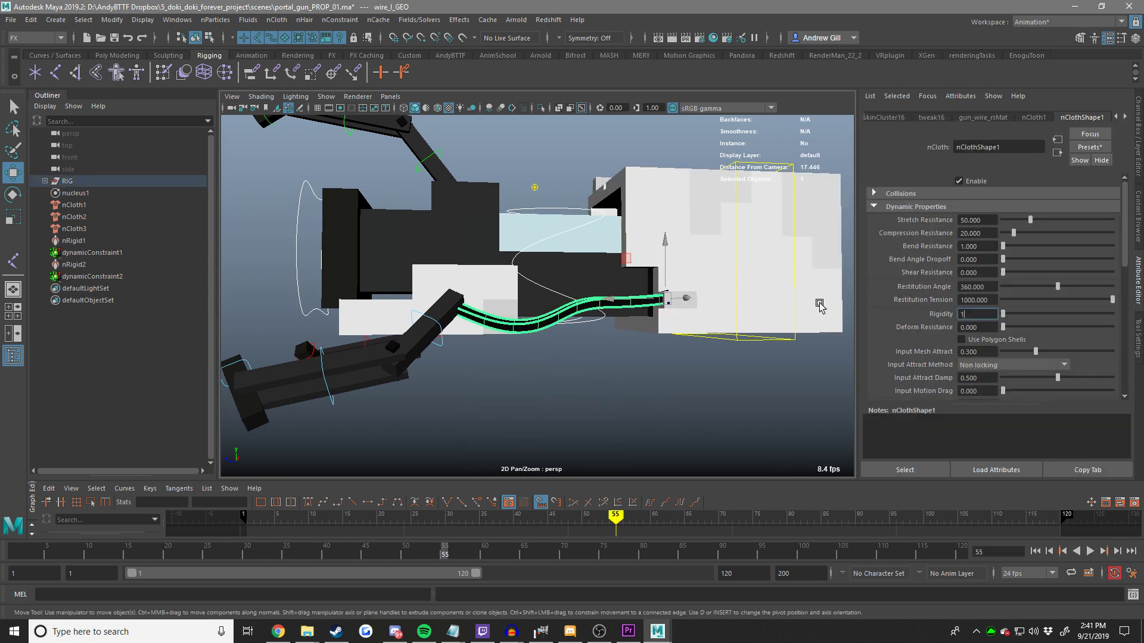
pyautogui.click(1090, 550)
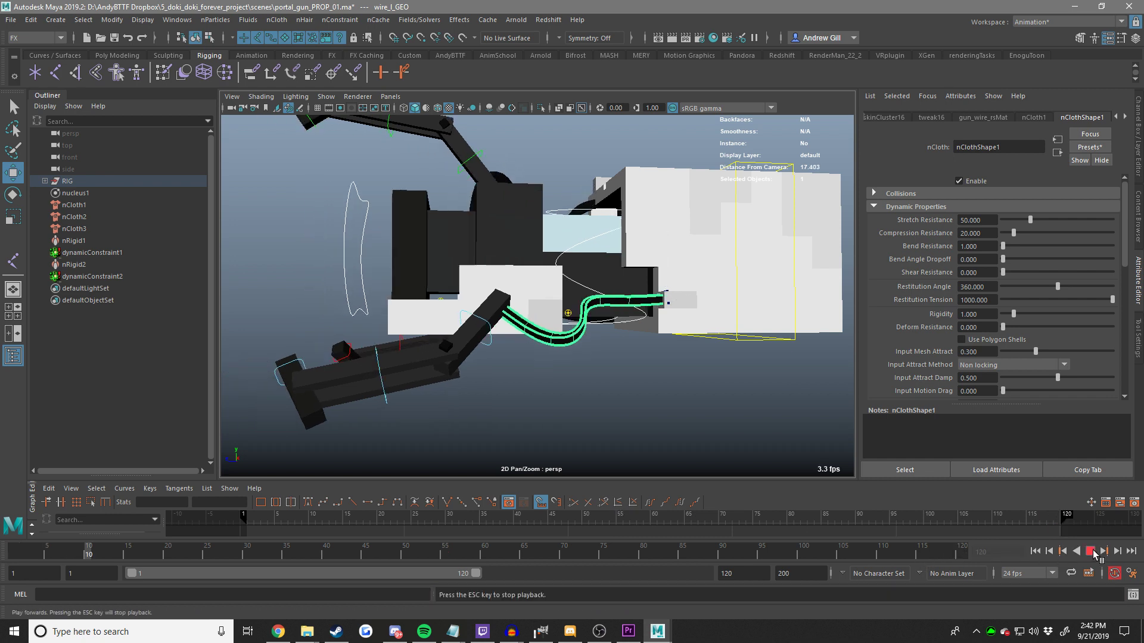
# Stop the playback and undo the Rigidity change on the left wire's nCloth.
pyautogui.click(1090, 551)
pyautogui.hotkey('ctrl', 'z')
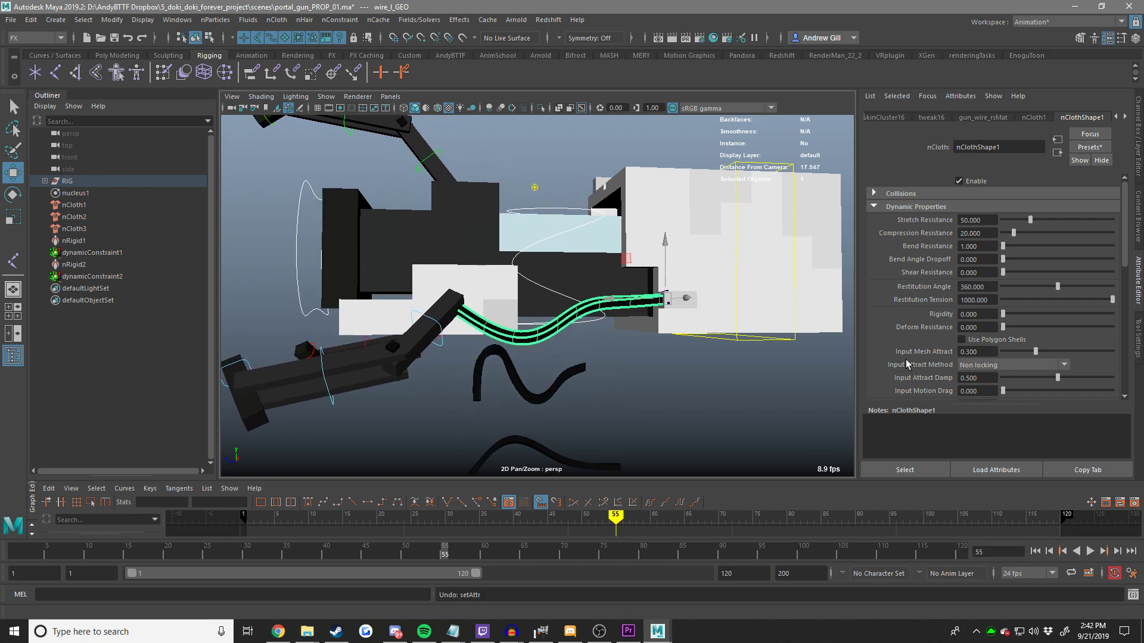
# Try a Drag of 0.1 on the left wire's nCloth and play the recoil animation.
pyautogui.scroll(-1, 907, 365)
pyautogui.scroll(-2, 947, 323)
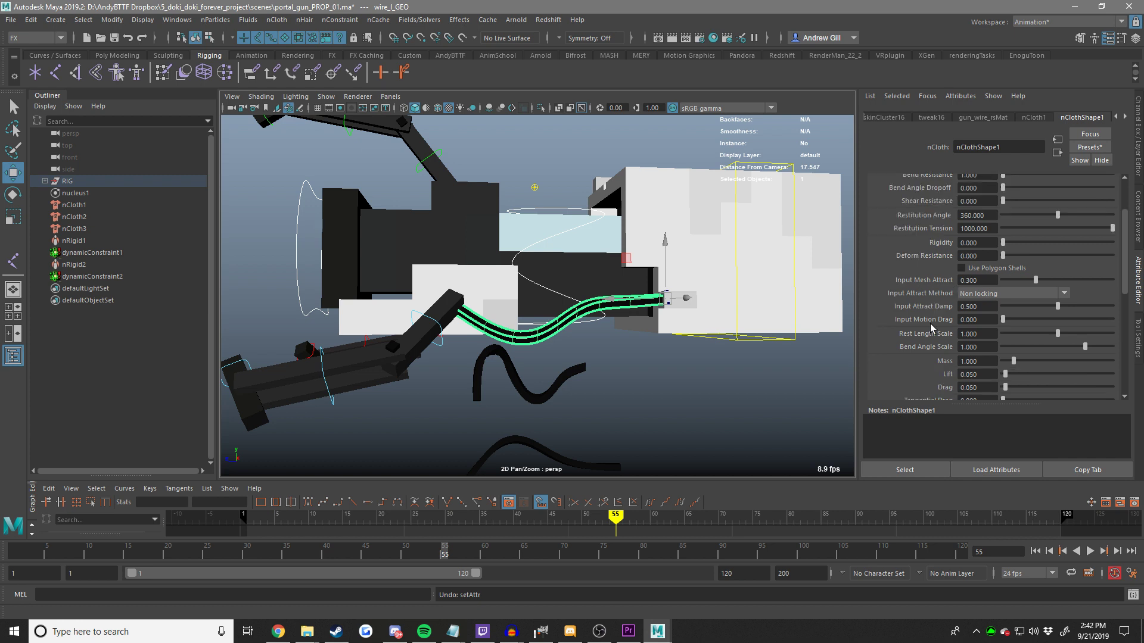
pyautogui.moveTo(962, 351); pyautogui.dragTo(825, 343)
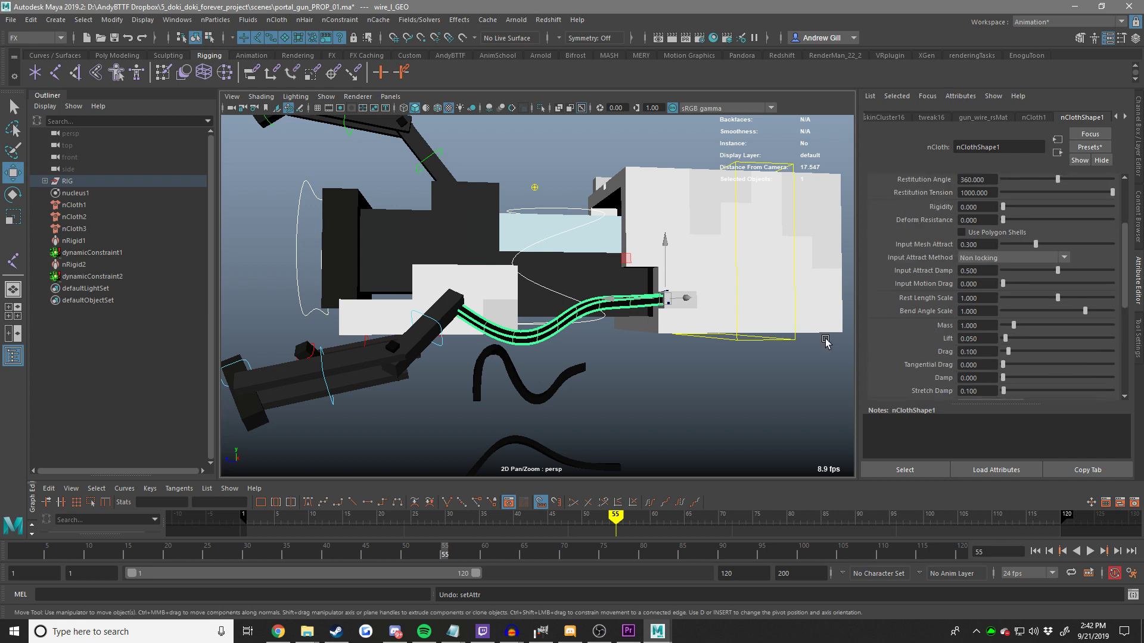
pyautogui.click(1090, 551)
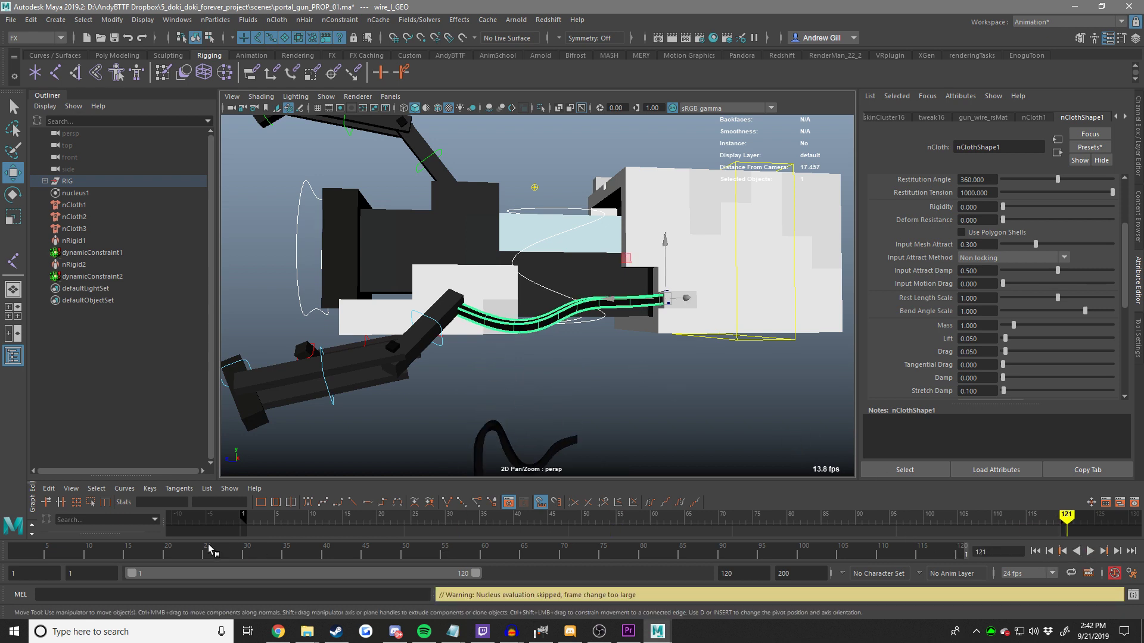
pyautogui.hotkey('alt', 'shift', 'v')
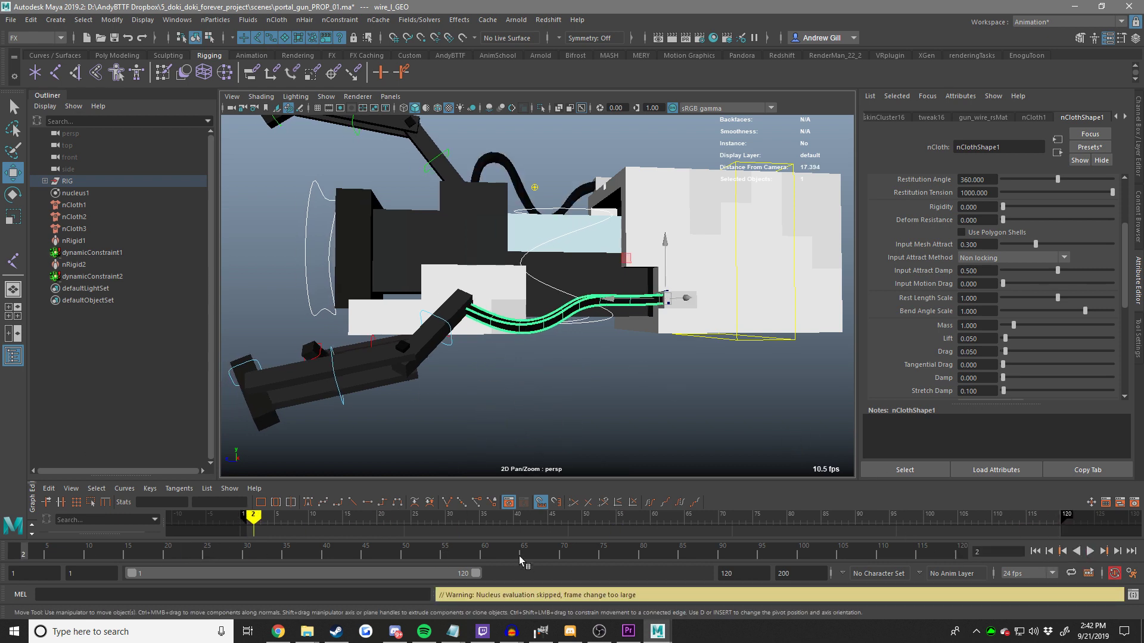
# Set the timeline's playback speed to Play Every Frame, Max Real-time and replay the recoil animation.
pyautogui.rightClick(520, 559)
pyautogui.moveTo(581, 541)
pyautogui.moveTo(614, 456)
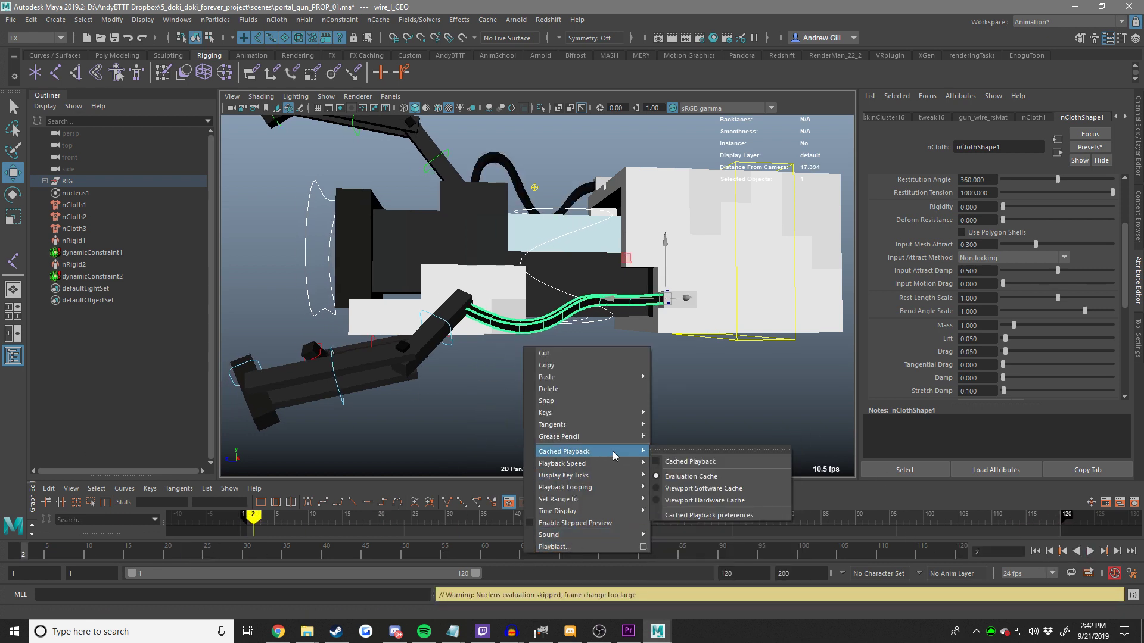
pyautogui.moveTo(638, 487)
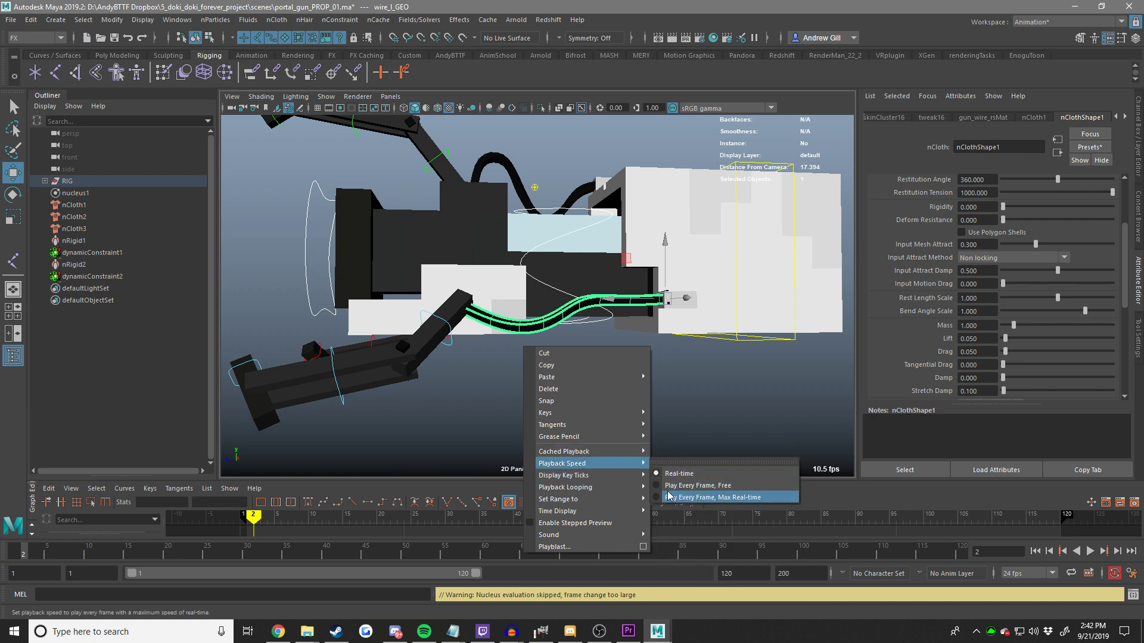
pyautogui.click(747, 504)
pyautogui.click(1090, 551)
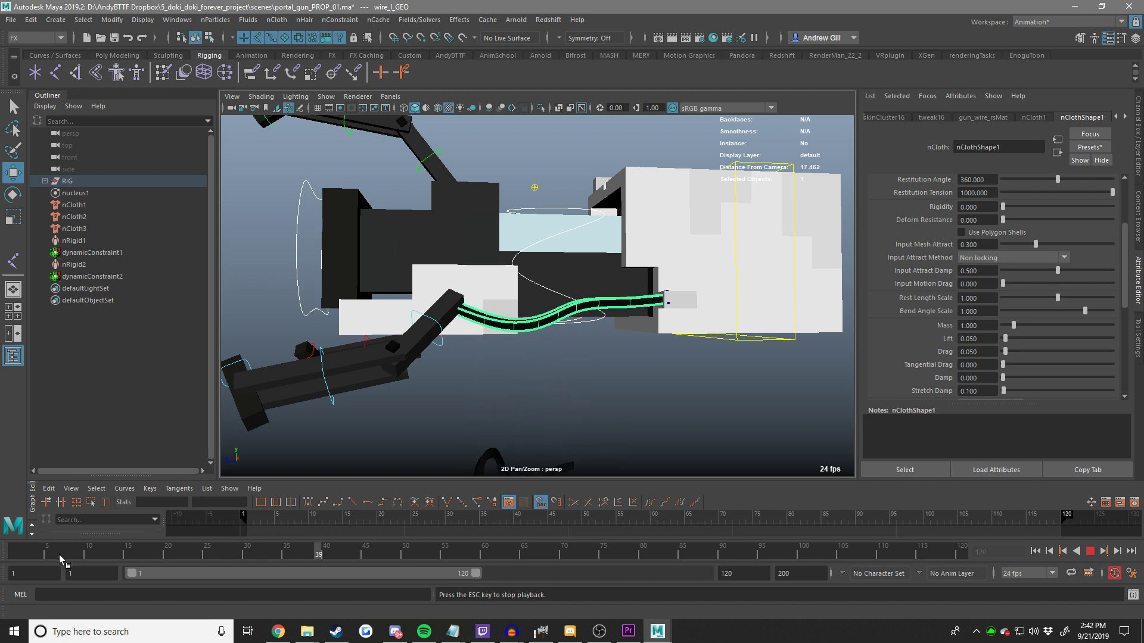
pyautogui.press('Escape')
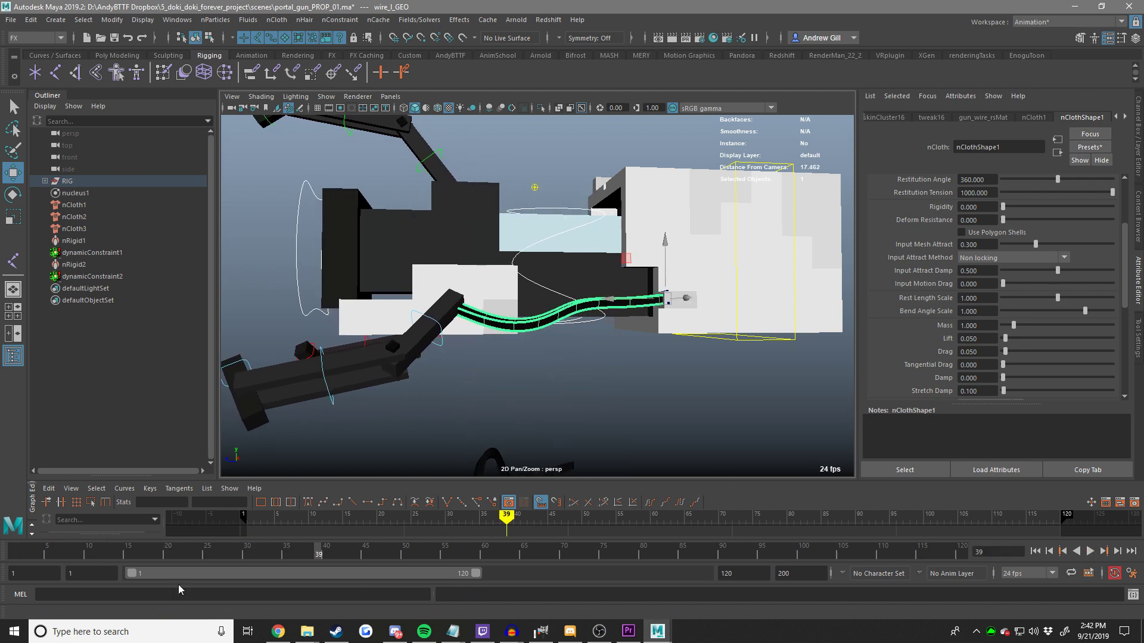
# Step through the recoil frame by frame from the start and examine the left wire's bending up close.
pyautogui.click(11, 554)
pyautogui.scroll(5, 508, 411)
pyautogui.hotkey('alt', '.')
pyautogui.hotkey('alt', '.')
pyautogui.hotkey('alt', '.')
pyautogui.hotkey('alt', '.')
pyautogui.hotkey('alt', '.')
pyautogui.hotkey('alt', '.')
pyautogui.hotkey('alt', '.')
pyautogui.hotkey('alt', '.')
pyautogui.hotkey('alt', '.')
pyautogui.hotkey('alt', '.')
pyautogui.hotkey('alt', '.')
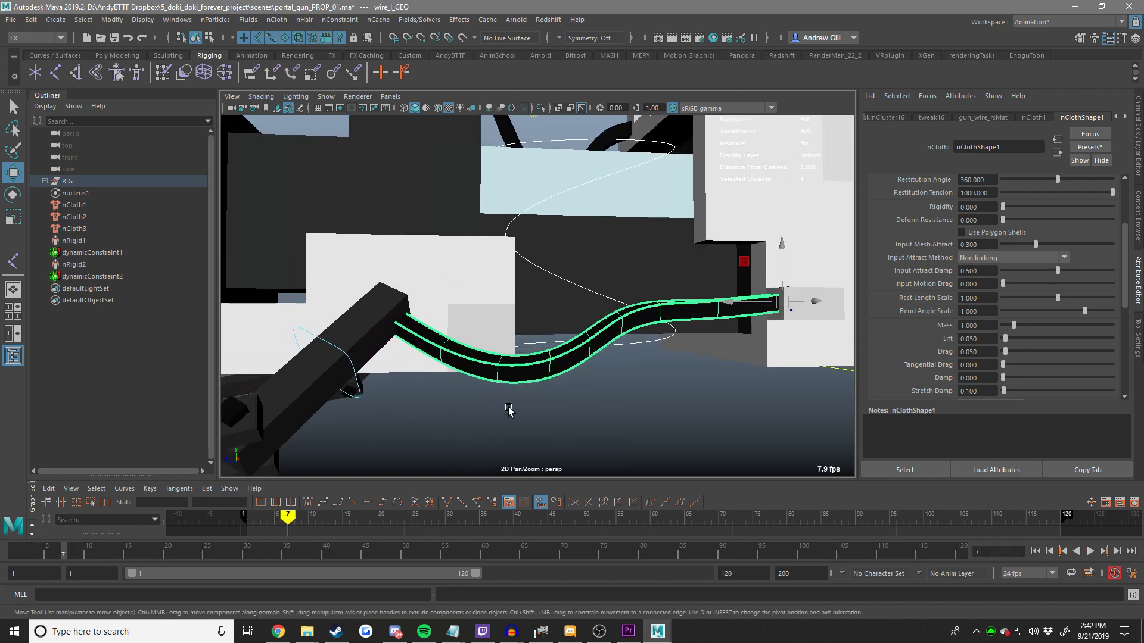
pyautogui.keyDown('alt'); pyautogui.moveTo(542, 398); pyautogui.dragTo(656, 387); pyautogui.keyUp('alt')
pyautogui.scroll(4, 631, 360)
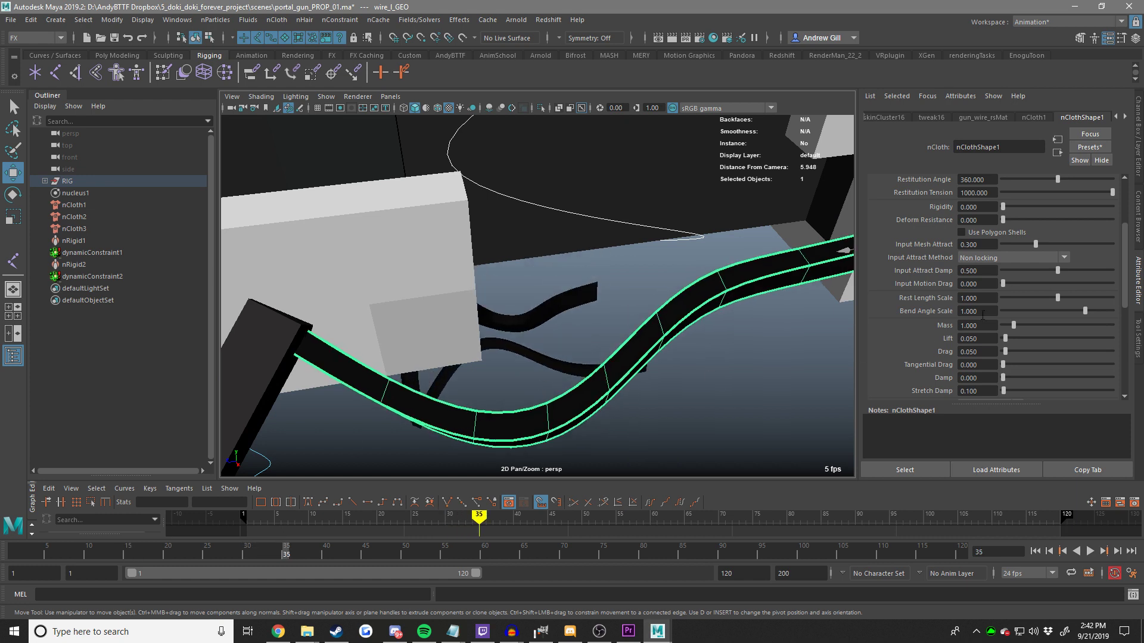
# Set the left wire's collision Thickness to 0.11, checking it with the Collision Thickness solver display, then turn that display off and replay the recoil.
pyautogui.scroll(3, 982, 315)
pyautogui.click(909, 206)
pyautogui.click(911, 194)
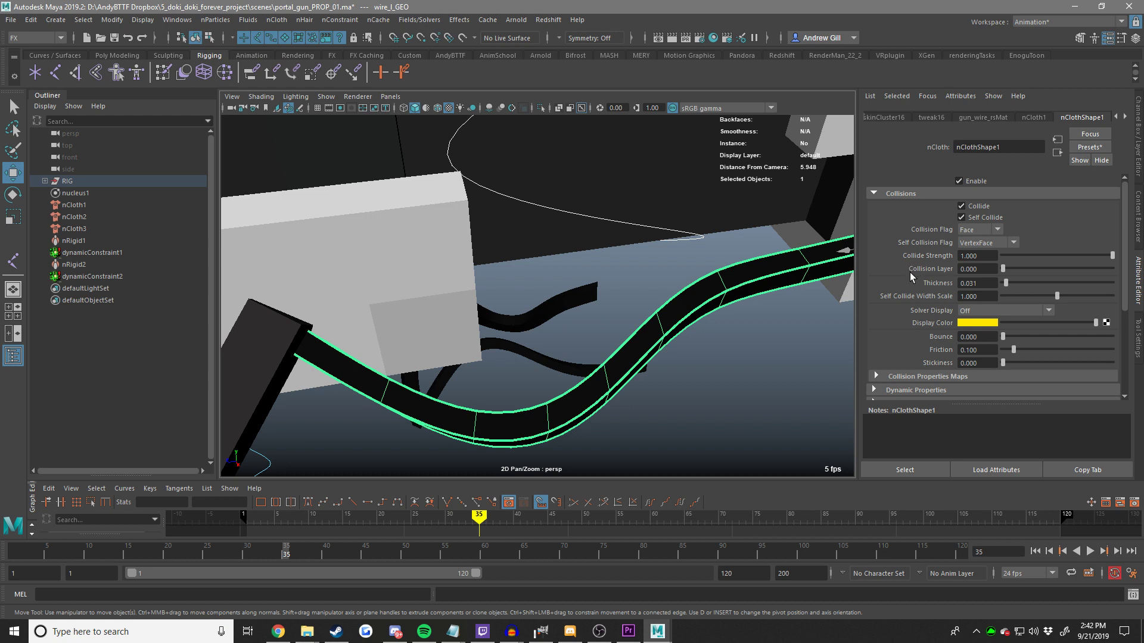
pyautogui.keyDown('ctrl'); pyautogui.click(908, 195); pyautogui.keyUp('ctrl')
pyautogui.click(909, 194)
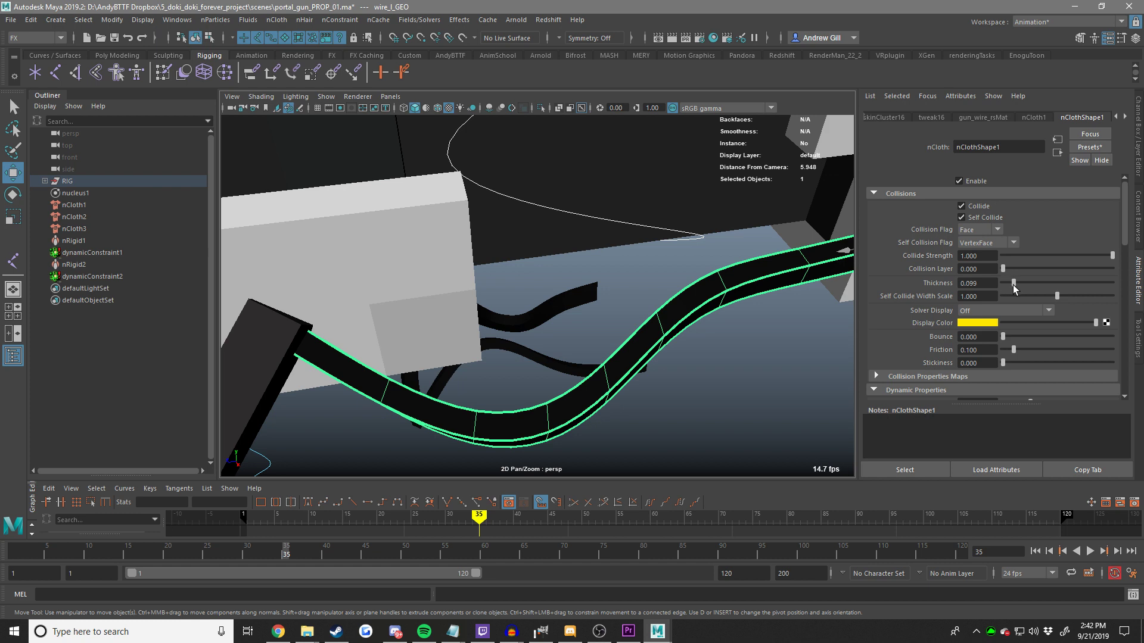
pyautogui.click(1002, 310)
pyautogui.moveTo(1013, 284)
pyautogui.mouseDown()
pyautogui.moveTo(1004, 287)
pyautogui.moveTo(1014, 283)
pyautogui.mouseUp()
pyautogui.click(990, 311)
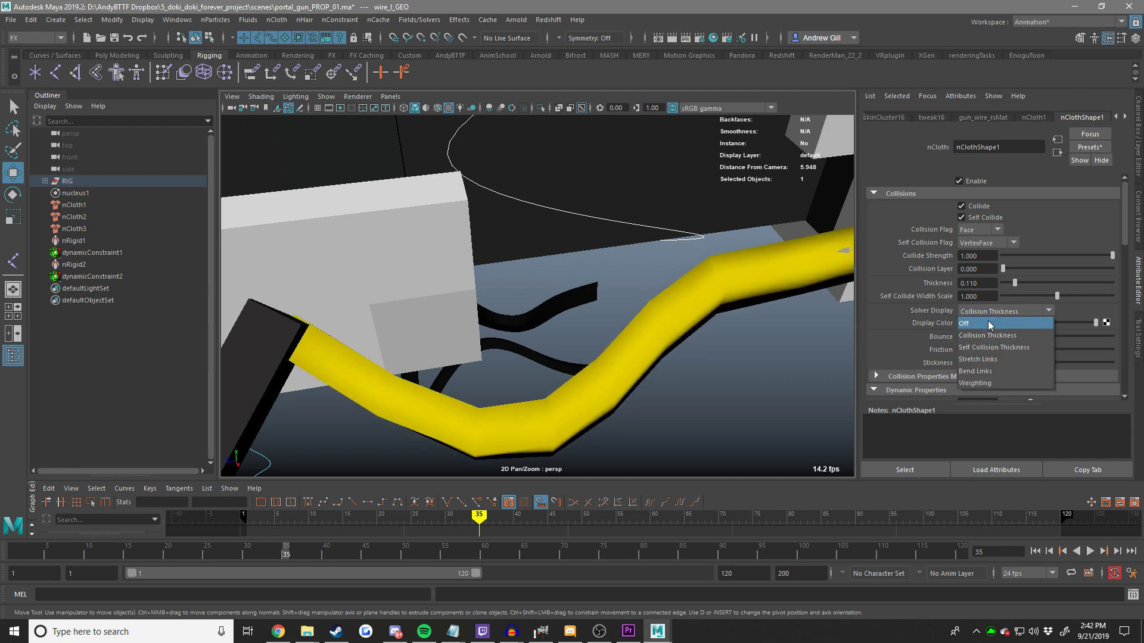
pyautogui.click(990, 324)
pyautogui.hotkey('alt', 'shift', 'v')
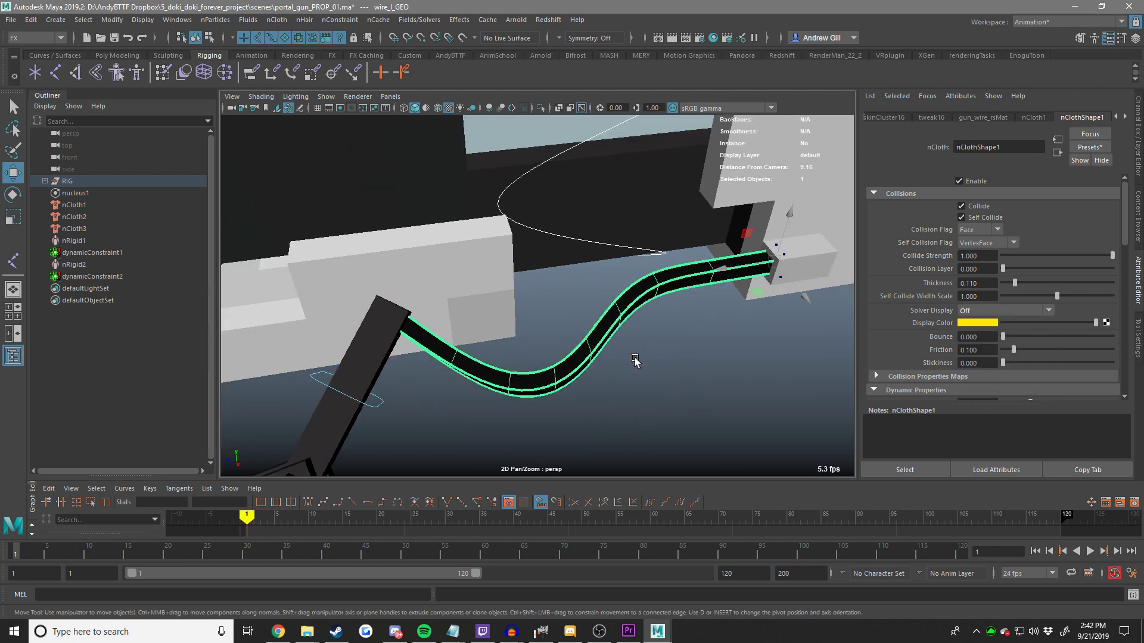
pyautogui.hotkey('alt', 'v')
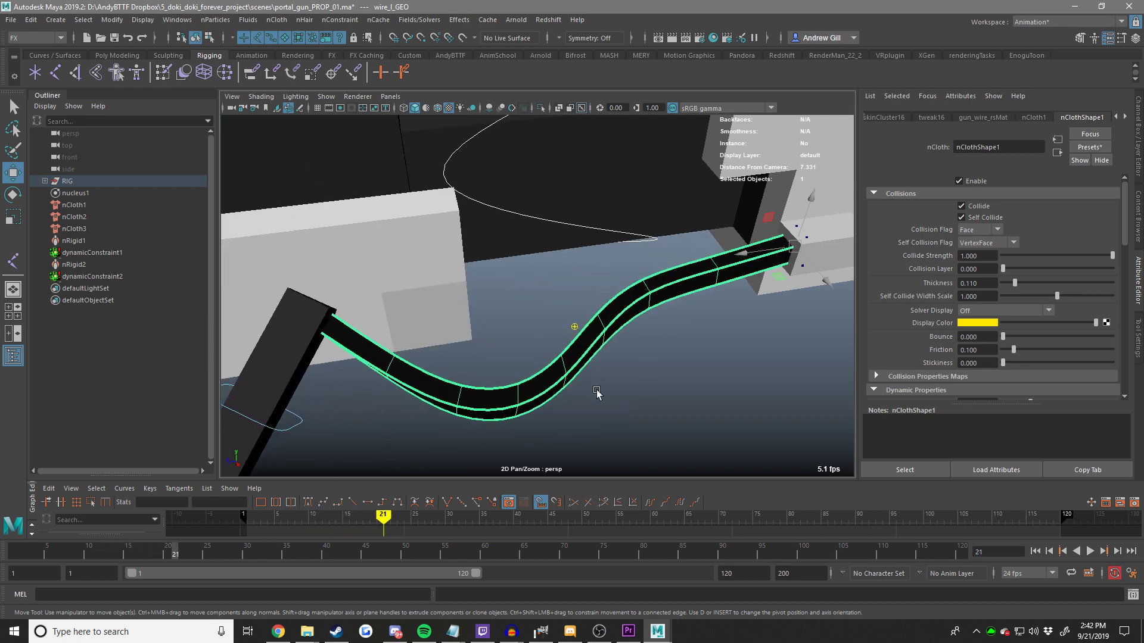
# Try World Space as the Scaling Relation of the left wire's nCloth and replay the recoil from the start.
pyautogui.scroll(-3, 962, 351)
pyautogui.scroll(-5, 962, 351)
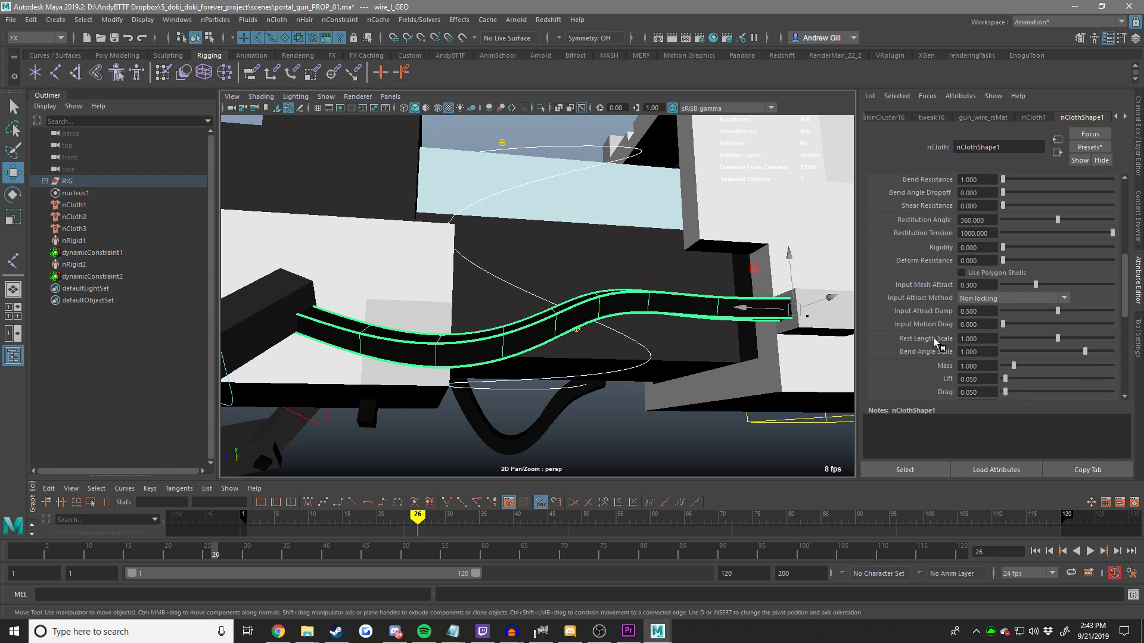
pyautogui.scroll(-5, 935, 343)
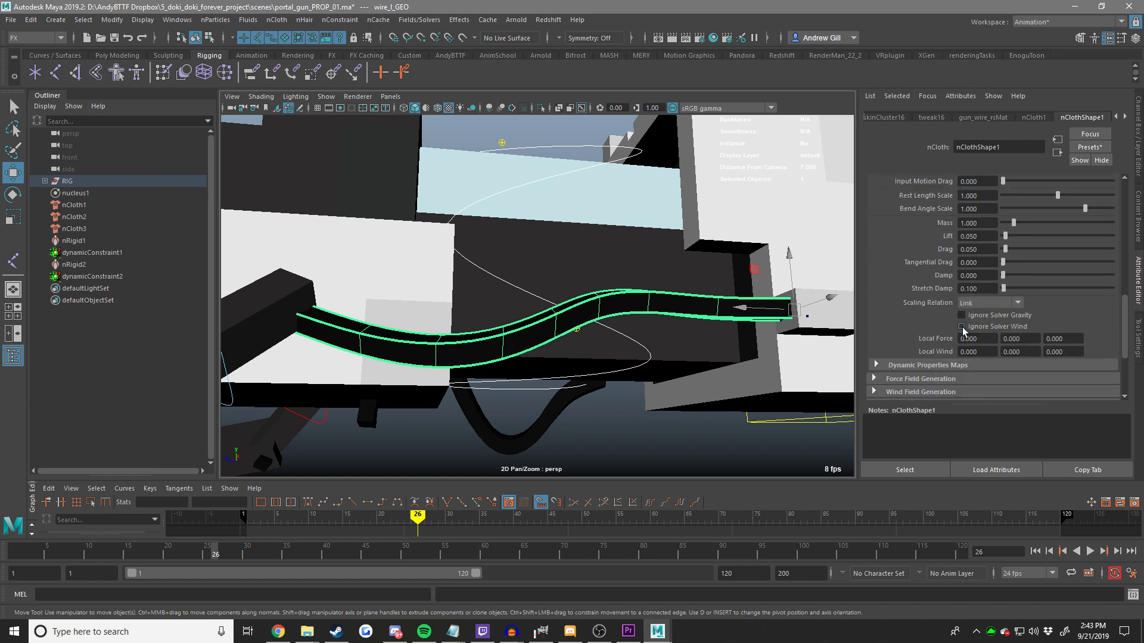
pyautogui.keyDown('alt'); pyautogui.moveTo(749, 314); pyautogui.dragTo(620, 338); pyautogui.keyUp('alt')
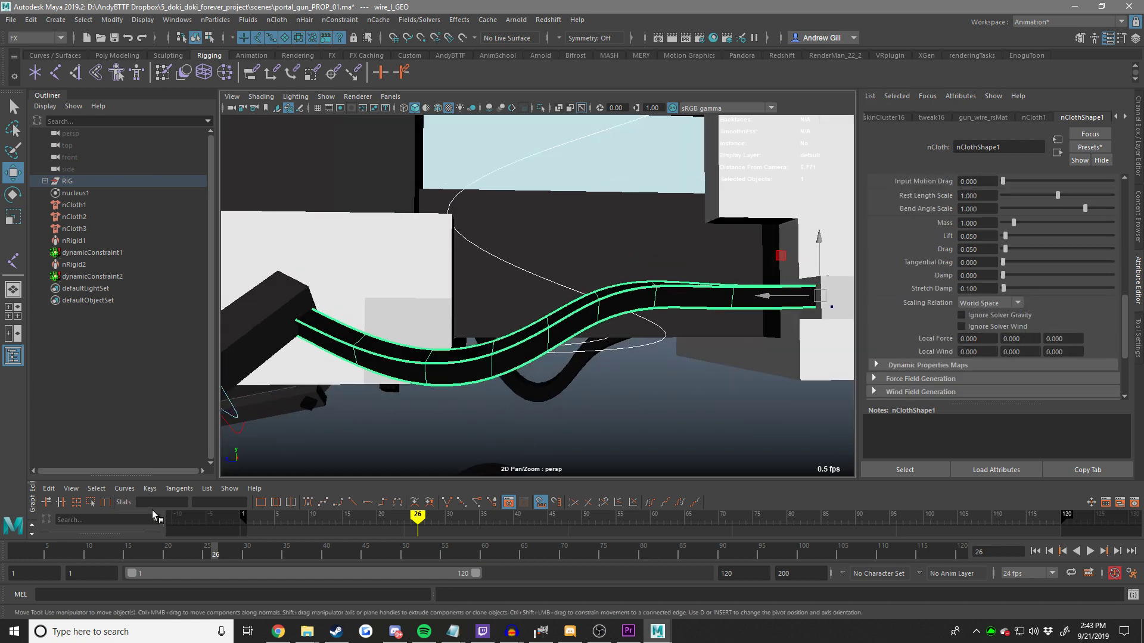
pyautogui.click(16, 552)
pyautogui.hotkey('alt', 'v')
pyautogui.scroll(-3, 661, 339)
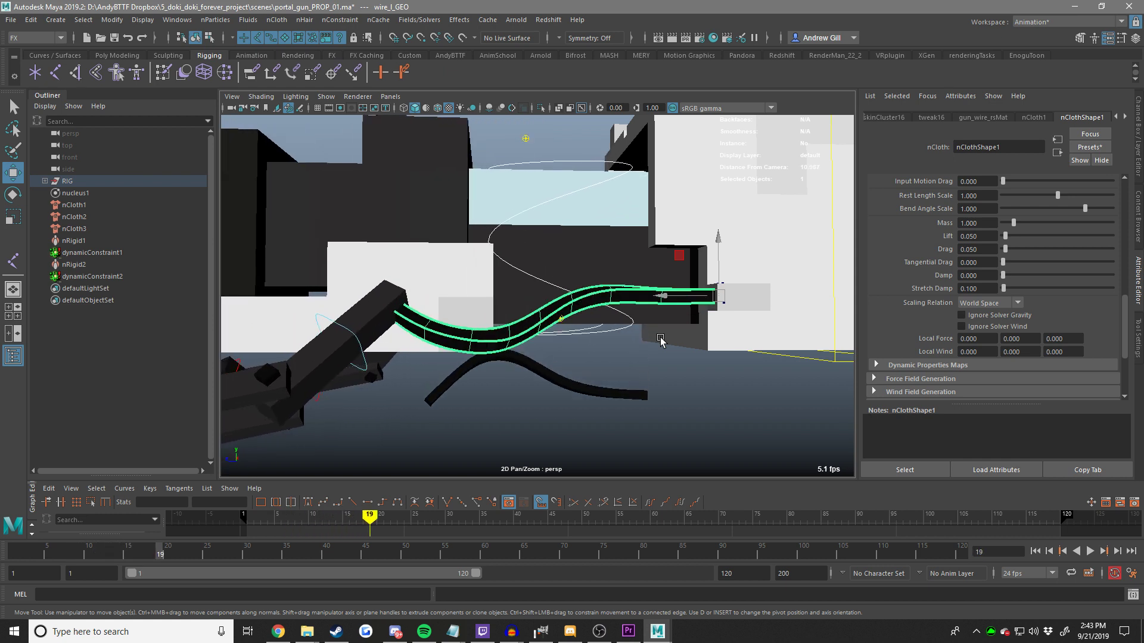
# Try Object Space as the left wire's Scaling Relation and replay the recoil animation.
pyautogui.click(1131, 551)
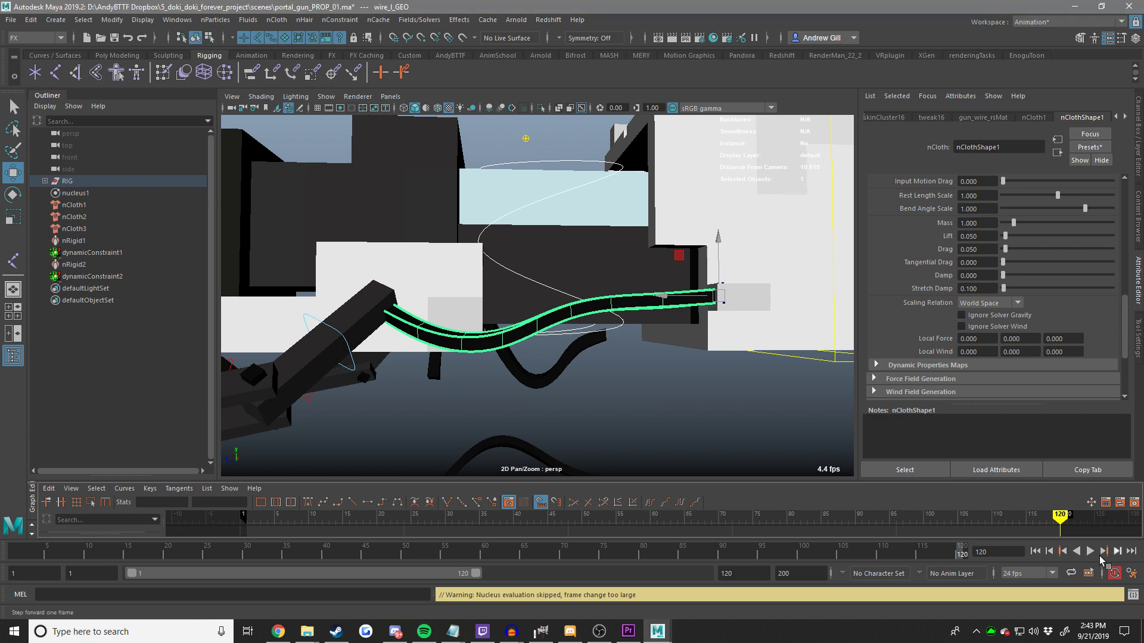
pyautogui.click(1089, 550)
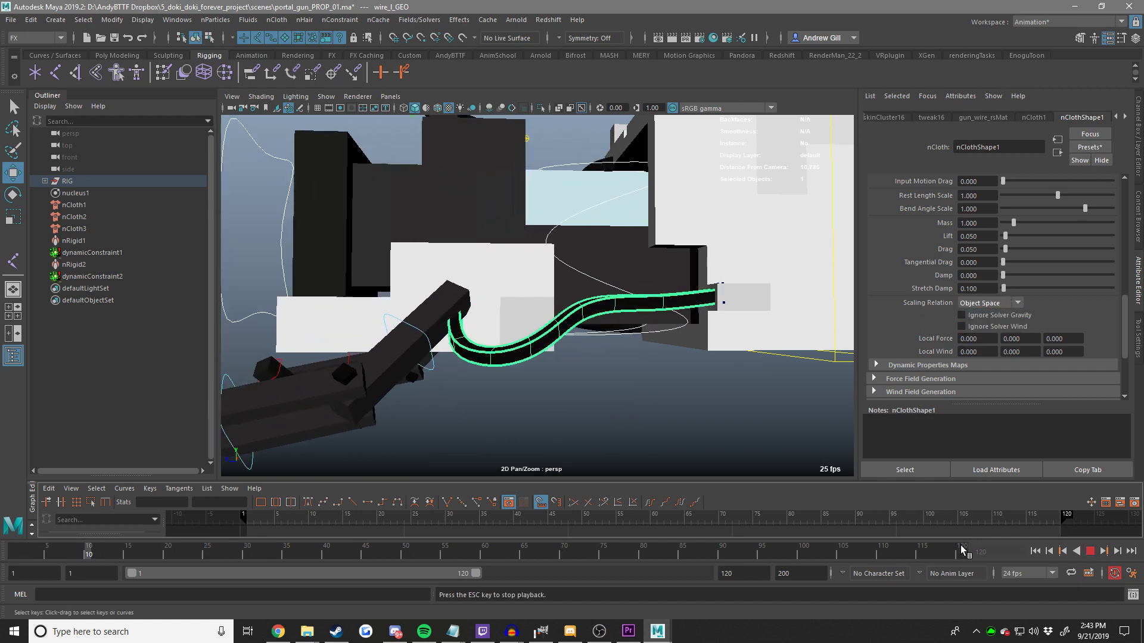
pyautogui.click(1063, 552)
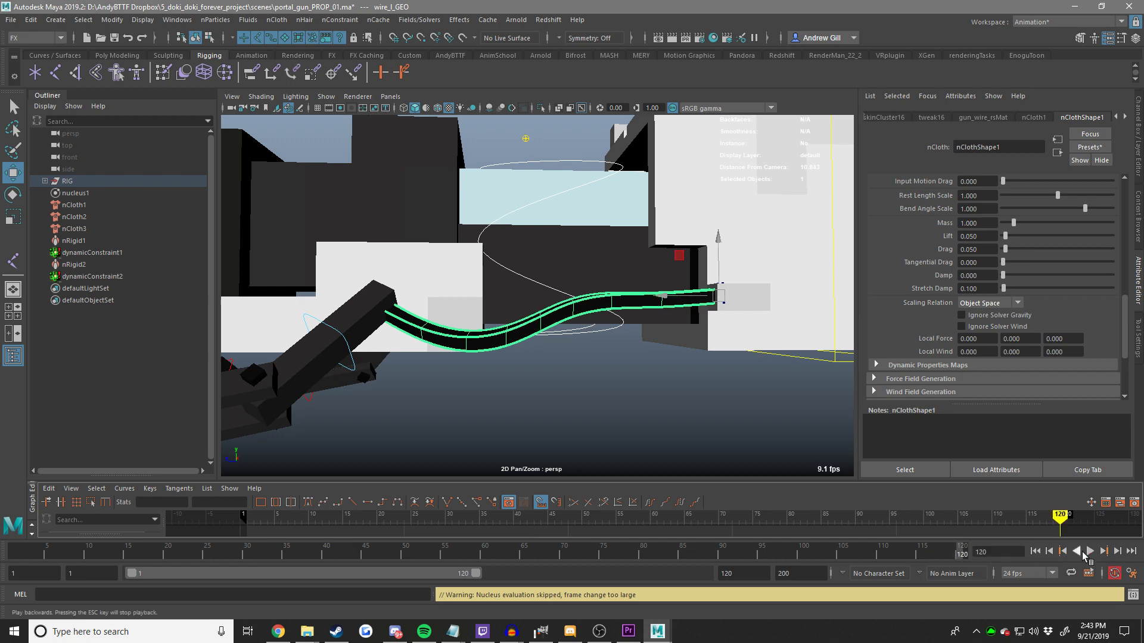
pyautogui.click(1088, 552)
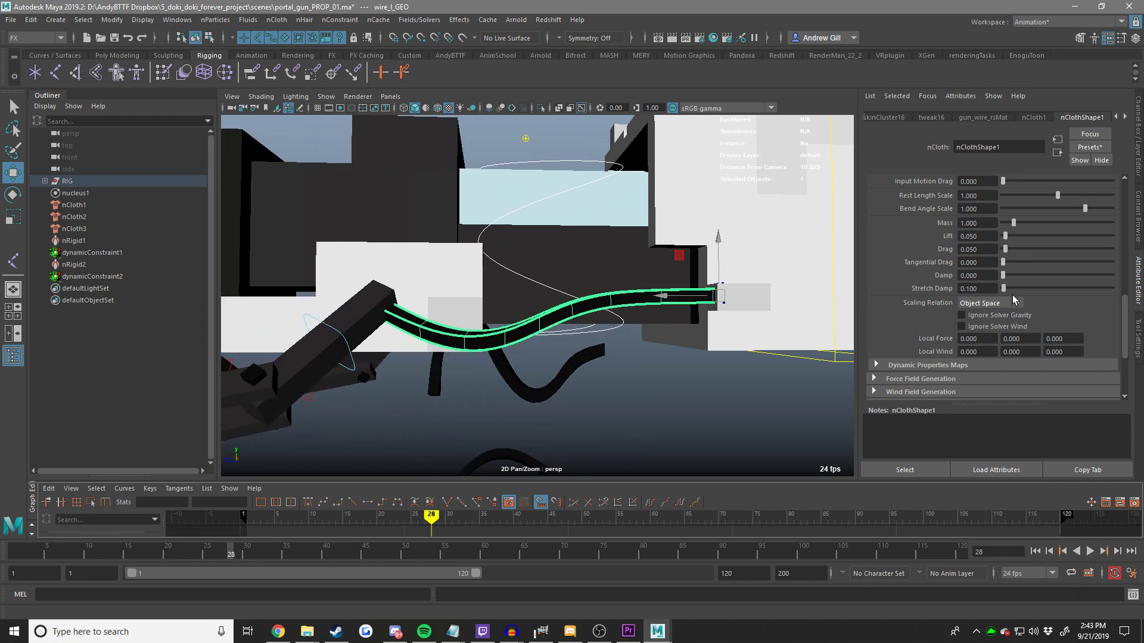
# Return the left wire's Scaling Relation to Link and replay the recoil animation.
pyautogui.click(967, 554)
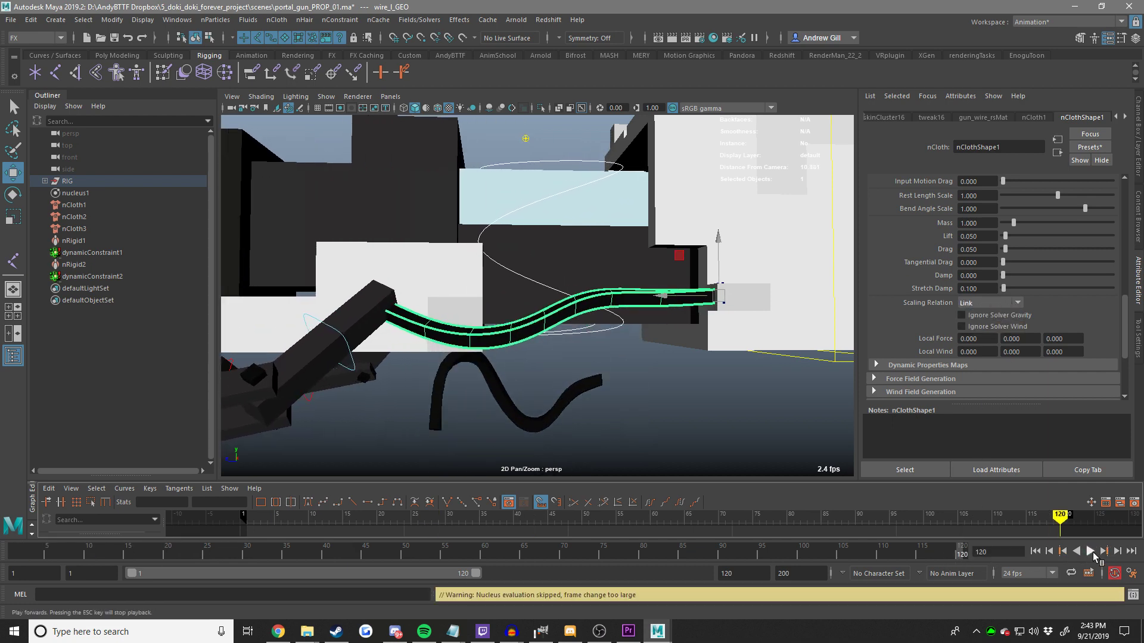
pyautogui.click(1089, 552)
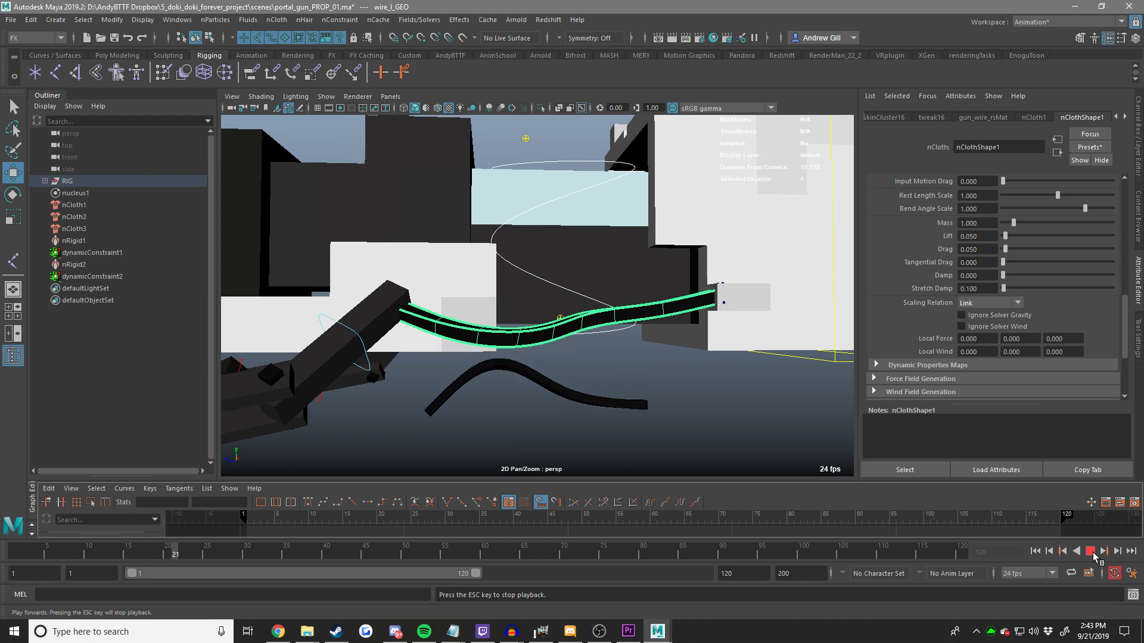
pyautogui.click(1089, 553)
# Try Input Mesh Attract values of 0.5 and 0 on the left wire's nCloth, replaying the recoil with each.
pyautogui.scroll(5, 946, 292)
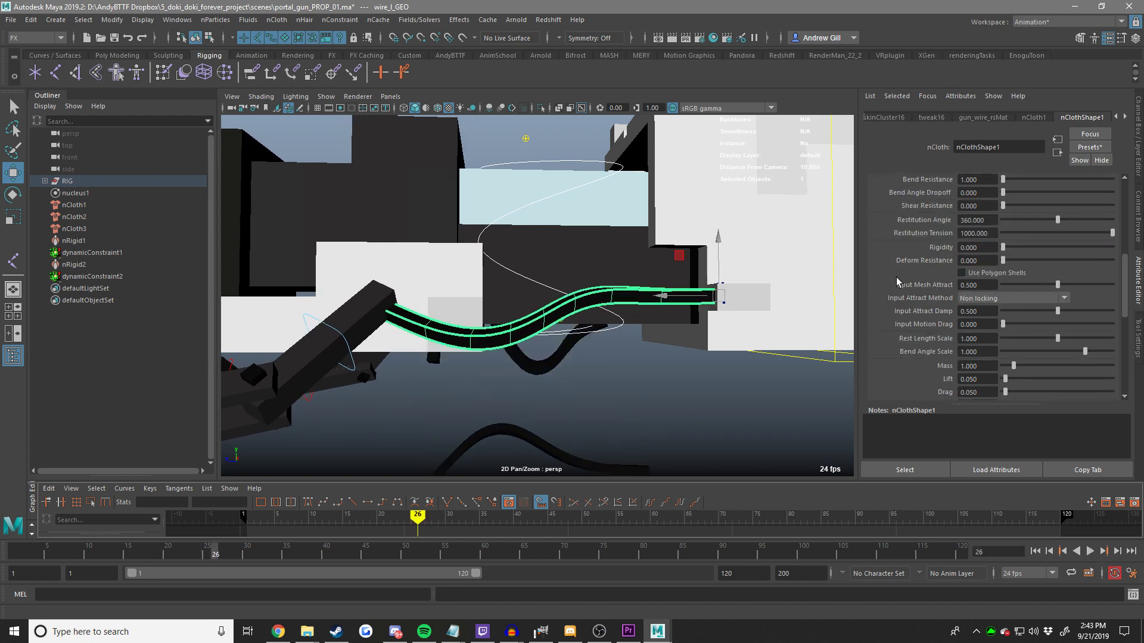
pyautogui.click(1089, 551)
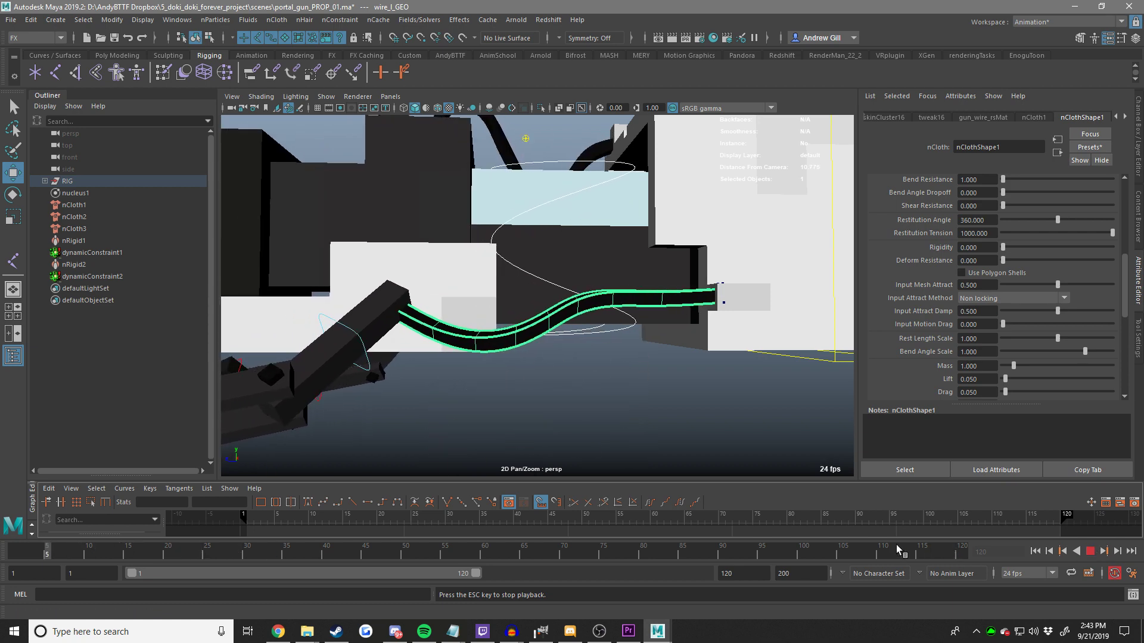
pyautogui.scroll(-5, 620, 376)
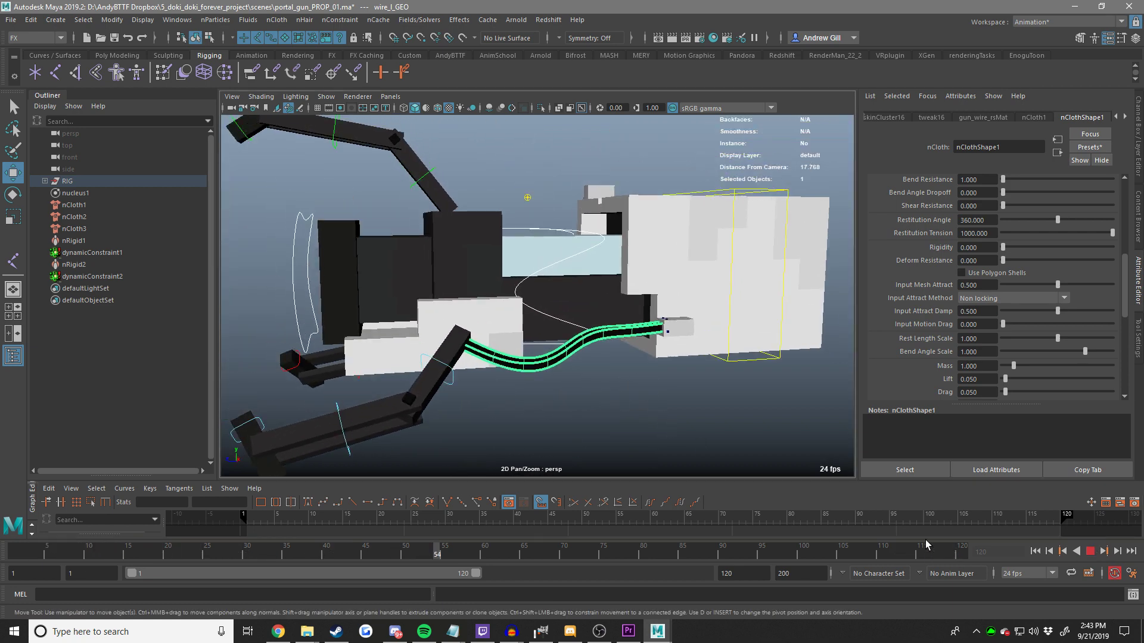
pyautogui.click(927, 548)
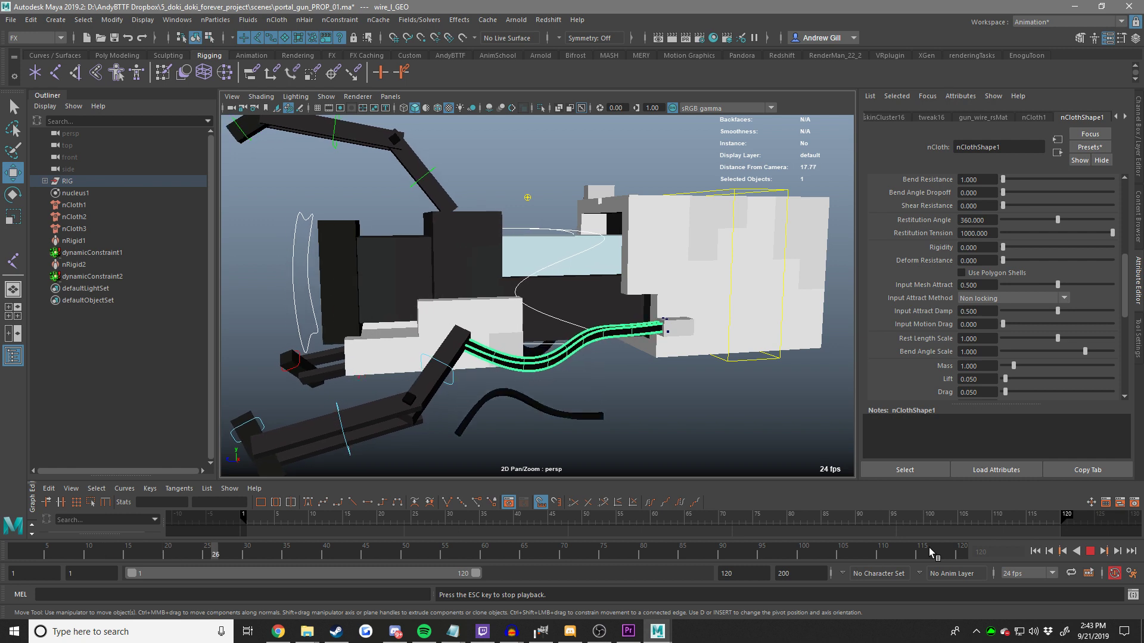
pyautogui.click(1090, 551)
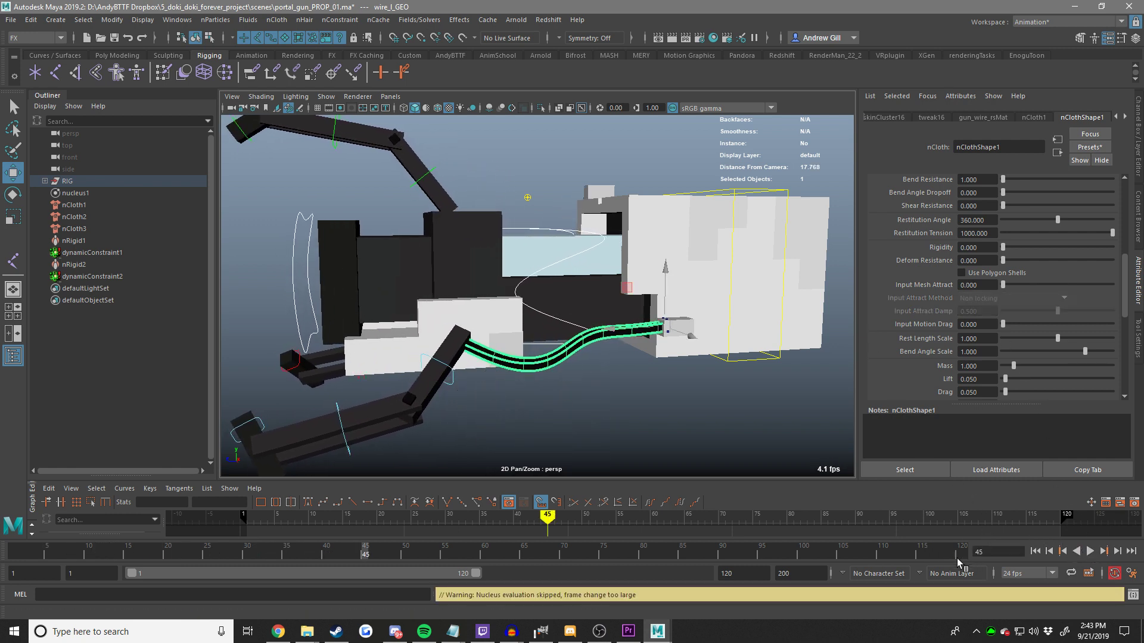
pyautogui.click(1093, 553)
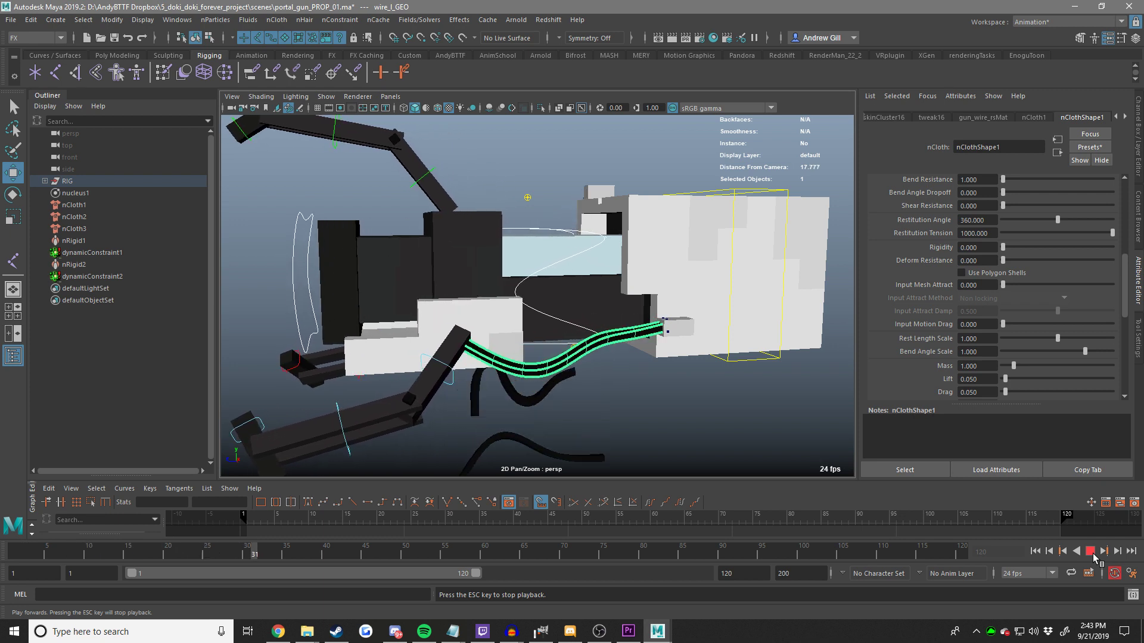
# Set the left wire's Input Mesh Attract to 0.3.
pyautogui.moveTo(978, 287); pyautogui.dragTo(777, 294)
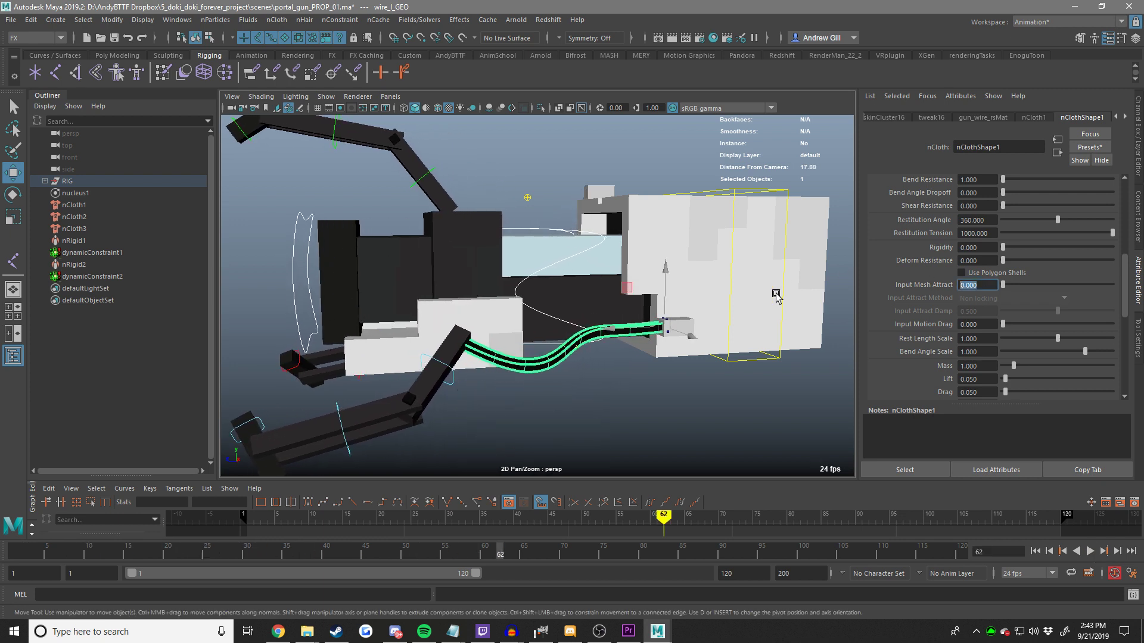
pyautogui.write('.3')
pyautogui.press('Return')
# Set the left wire's Stretch Resistance to 30, Compression Resistance to 10 and Bend Resistance to 5, and replay the recoil.
pyautogui.scroll(3, 940, 292)
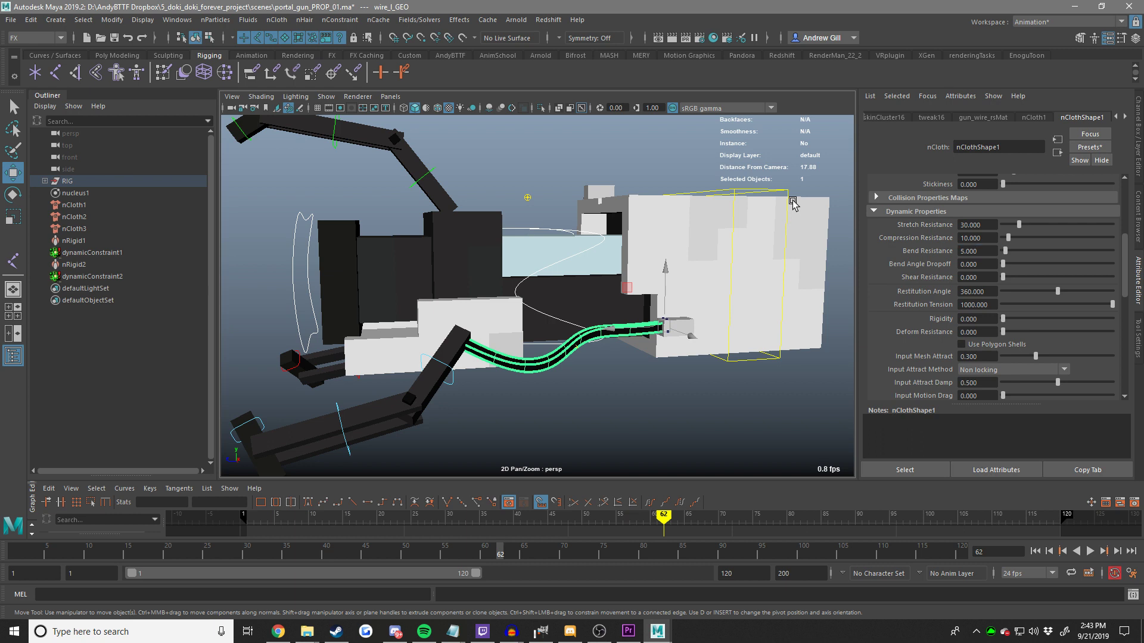
pyautogui.click(1090, 551)
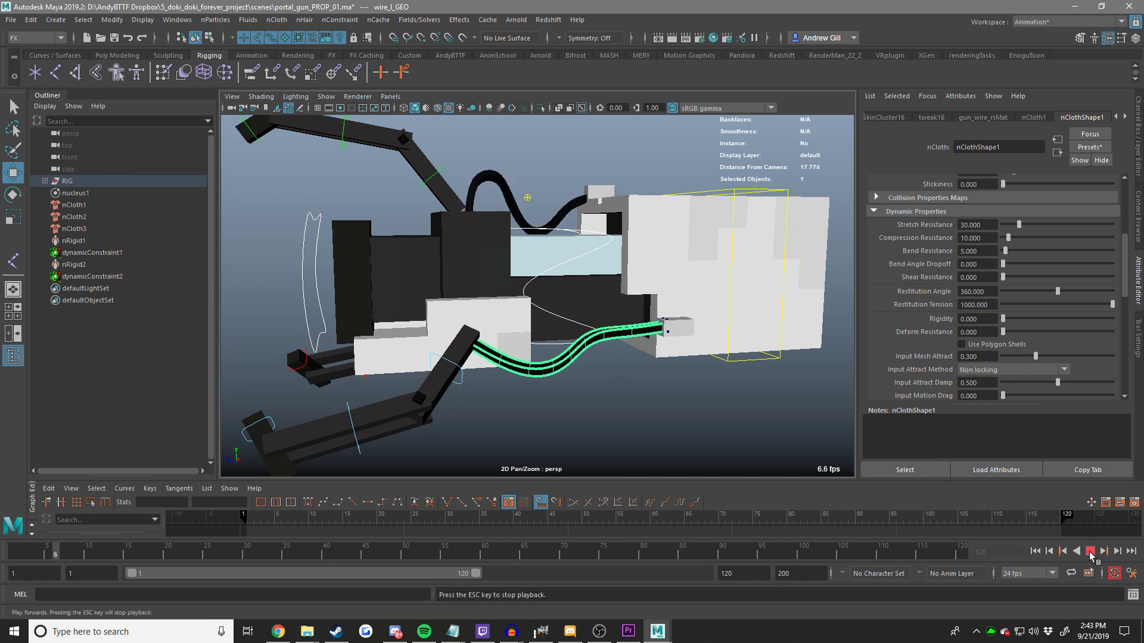
# Try a Bend Resistance of 0 on the left wire's nCloth and replay the recoil animation.
pyautogui.click(1090, 551)
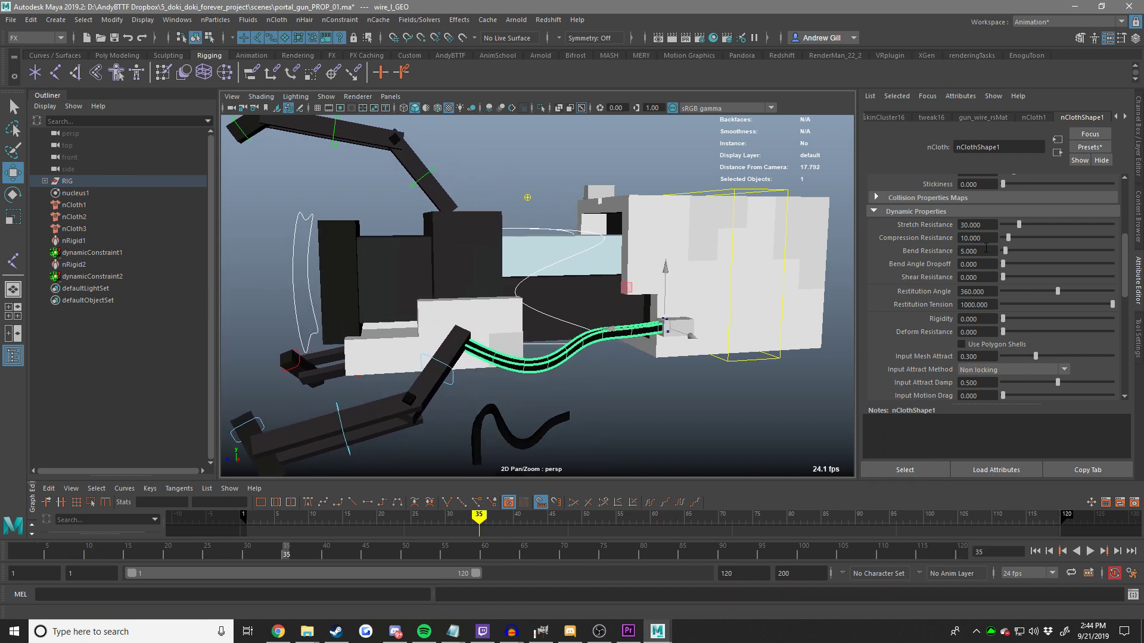
pyautogui.click(1090, 551)
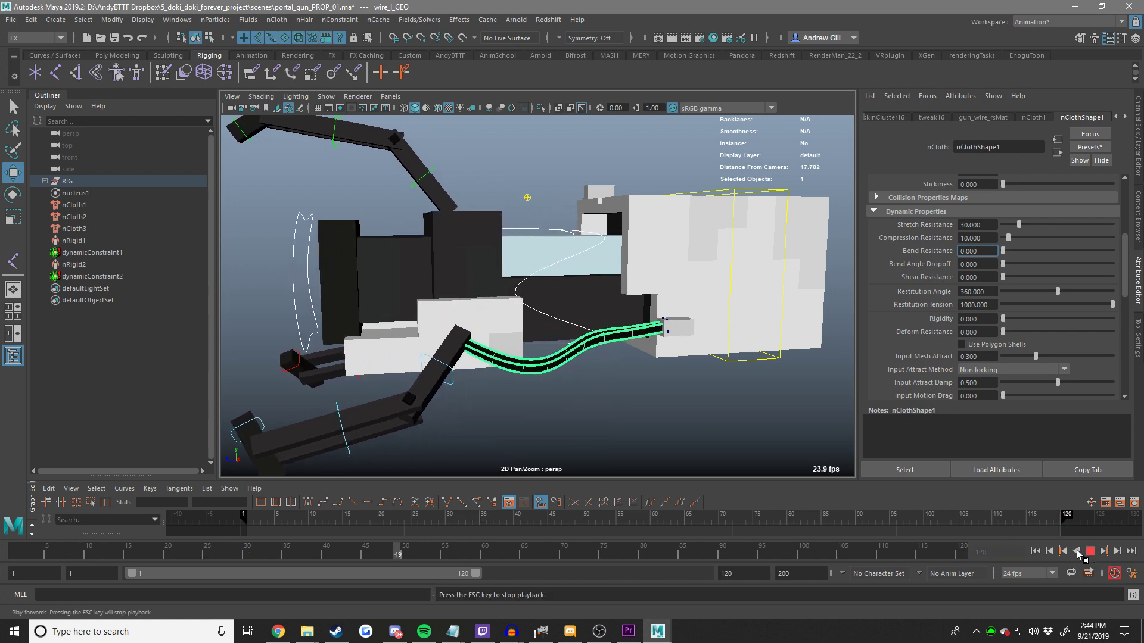
pyautogui.click(964, 546)
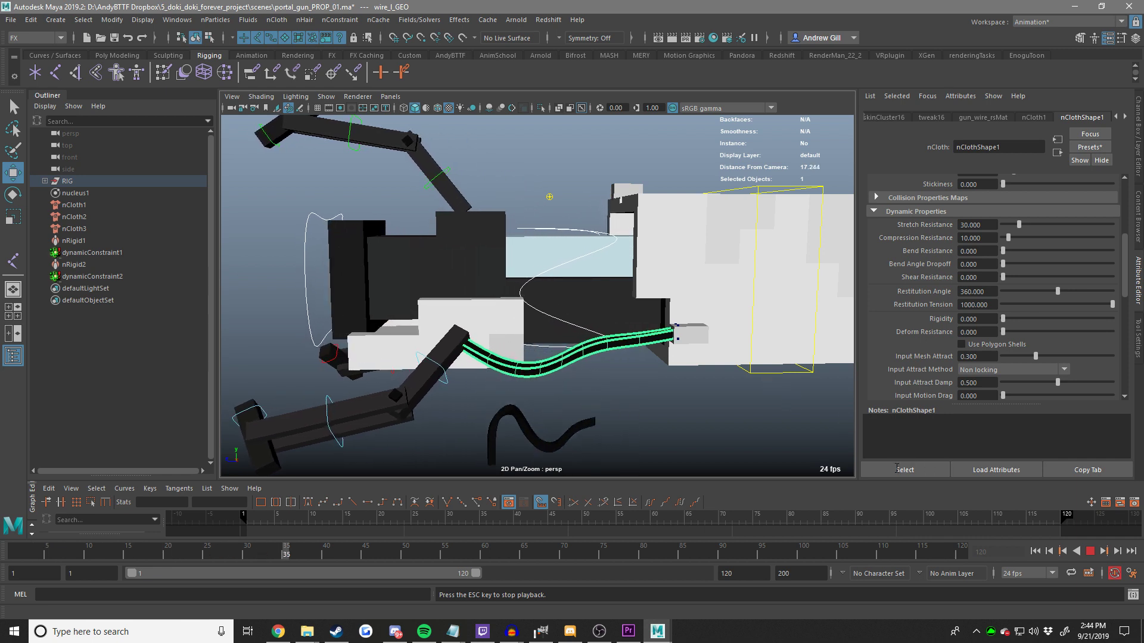
pyautogui.click(951, 553)
pyautogui.click(952, 554)
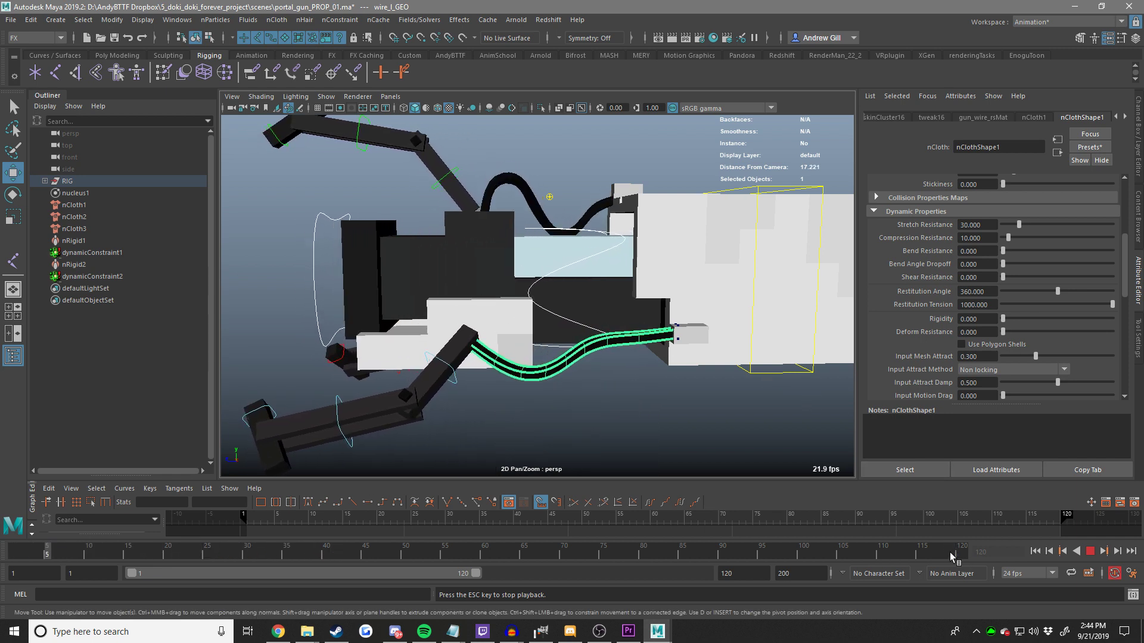
pyautogui.click(951, 554)
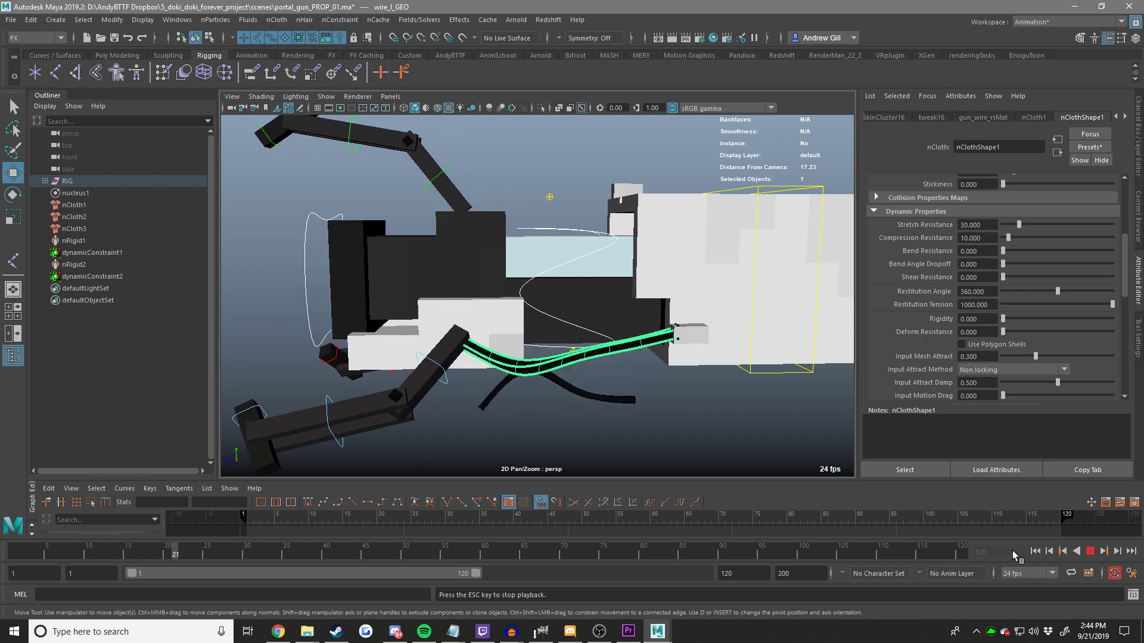
pyautogui.click(1090, 553)
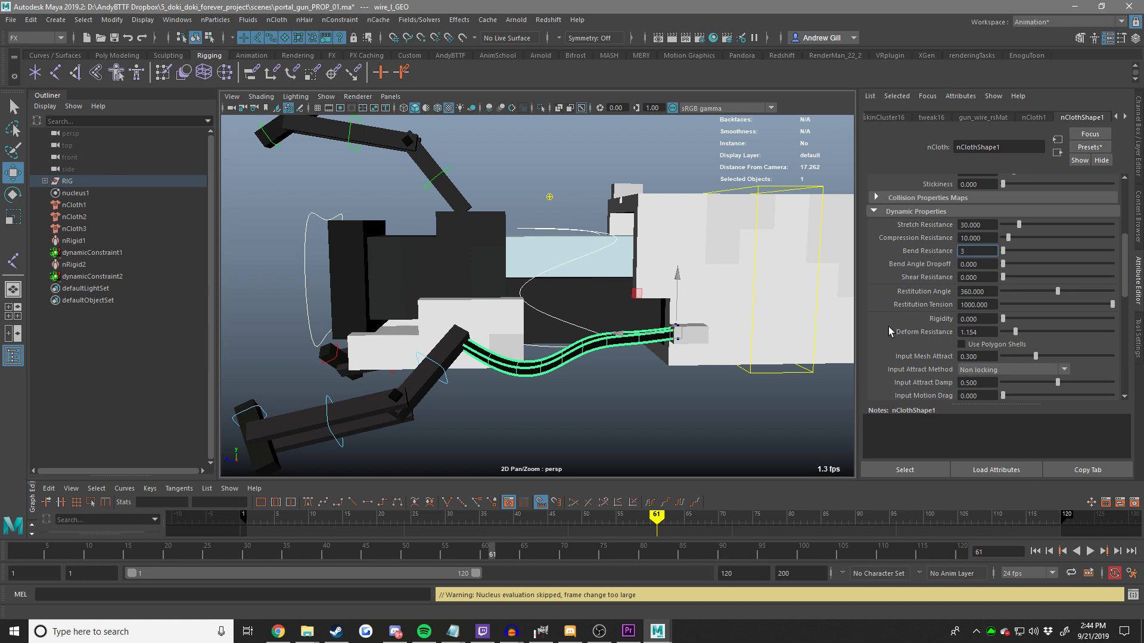
# Set the left wire's Deform Resistance to about 1.154 and Bend Resistance to 0.5, and replay the recoil.
pyautogui.press('Return')
pyautogui.write('1')
pyautogui.press('Return')
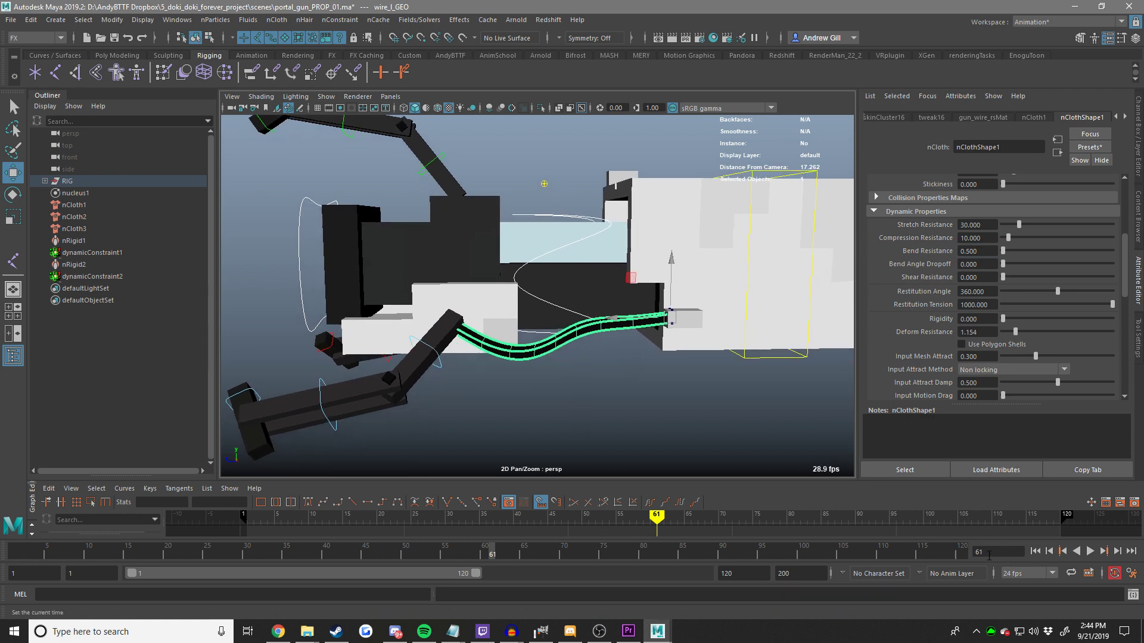
pyautogui.click(1090, 551)
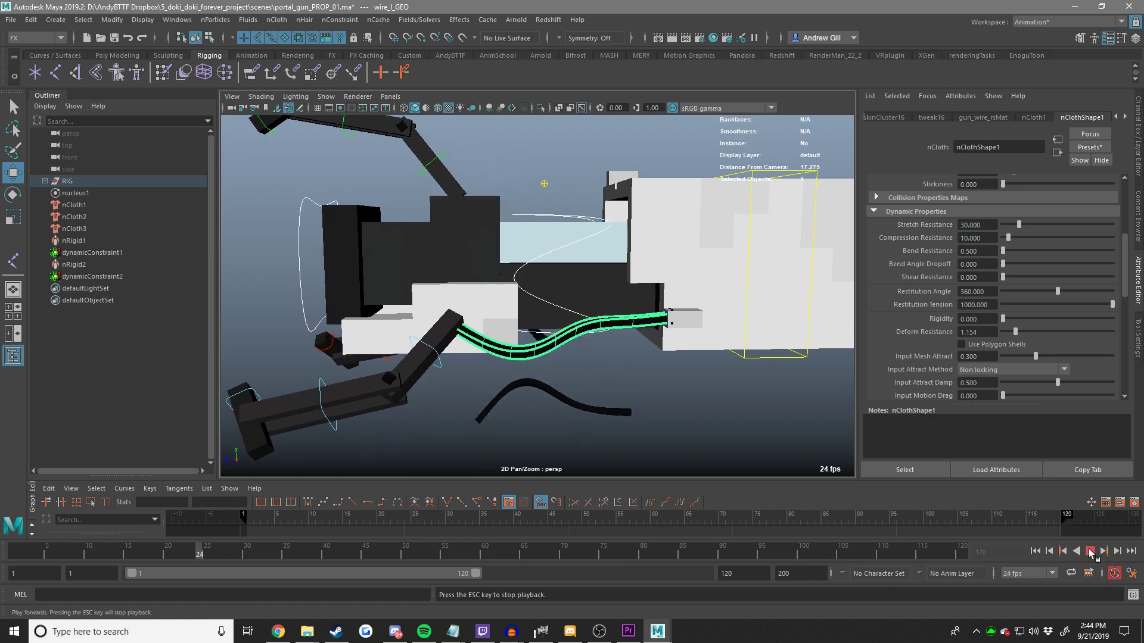
pyautogui.keyDown('alt'); pyautogui.moveTo(732, 387); pyautogui.dragTo(651, 400, button='right'); pyautogui.keyUp('alt')
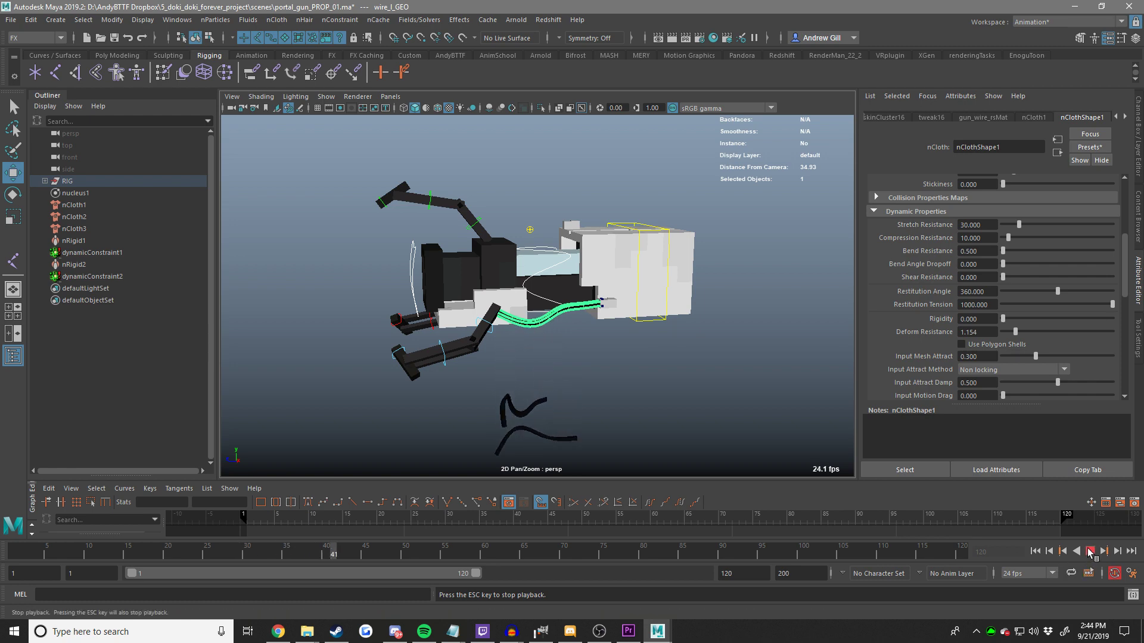
pyautogui.click(1090, 553)
# Save the scene and return the timeline to frame 1.
pyautogui.keyDown('alt'); pyautogui.moveTo(721, 375); pyautogui.dragTo(702, 416); pyautogui.keyUp('alt')
pyautogui.scroll(5, 701, 417)
pyautogui.hotkey('ctrl', 's')
pyautogui.keyDown('alt'); pyautogui.moveTo(697, 378); pyautogui.dragTo(559, 372); pyautogui.keyUp('alt')
pyautogui.keyDown('alt'); pyautogui.moveTo(558, 372); pyautogui.dragTo(561, 379, button='middle'); pyautogui.keyUp('alt')
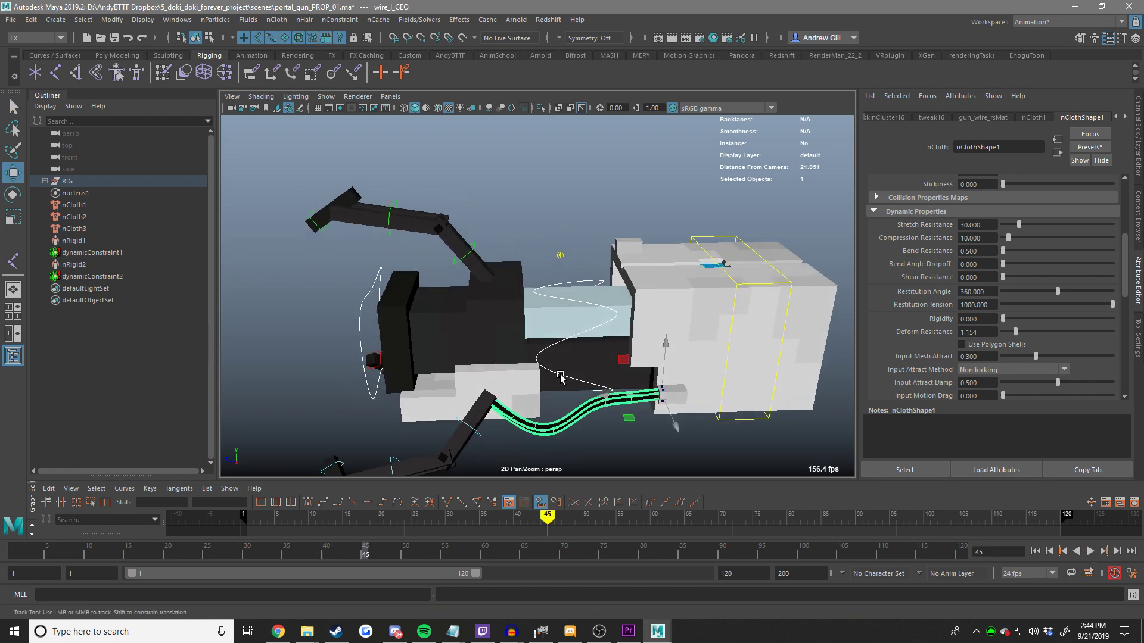
pyautogui.keyDown('alt'); pyautogui.moveTo(561, 376); pyautogui.dragTo(622, 411); pyautogui.keyUp('alt')
pyautogui.click(15, 557)
pyautogui.keyDown('alt'); pyautogui.moveTo(462, 358); pyautogui.dragTo(636, 286); pyautogui.keyUp('alt')
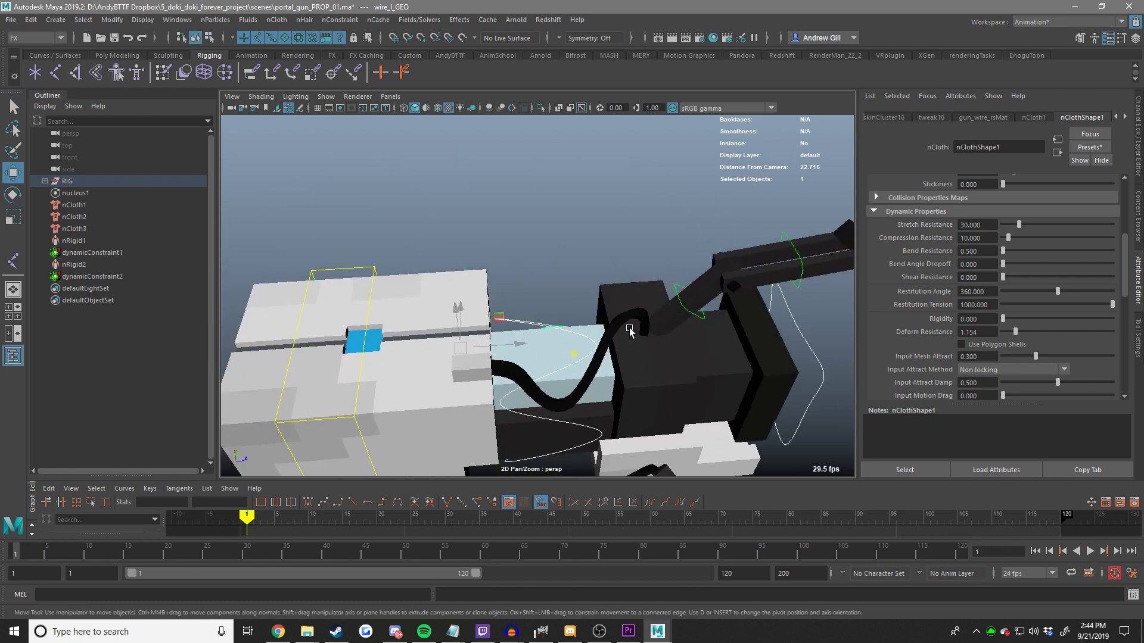
# Try to constrain the top wire's front end vertices to the gun's front block with a Point to Surface constraint.
pyautogui.click(607, 336)
pyautogui.scroll(6, 636, 286)
pyautogui.press('F9')
pyautogui.keyDown('alt'); pyautogui.moveTo(640, 280); pyautogui.dragTo(673, 311, button='middle'); pyautogui.keyUp('alt')
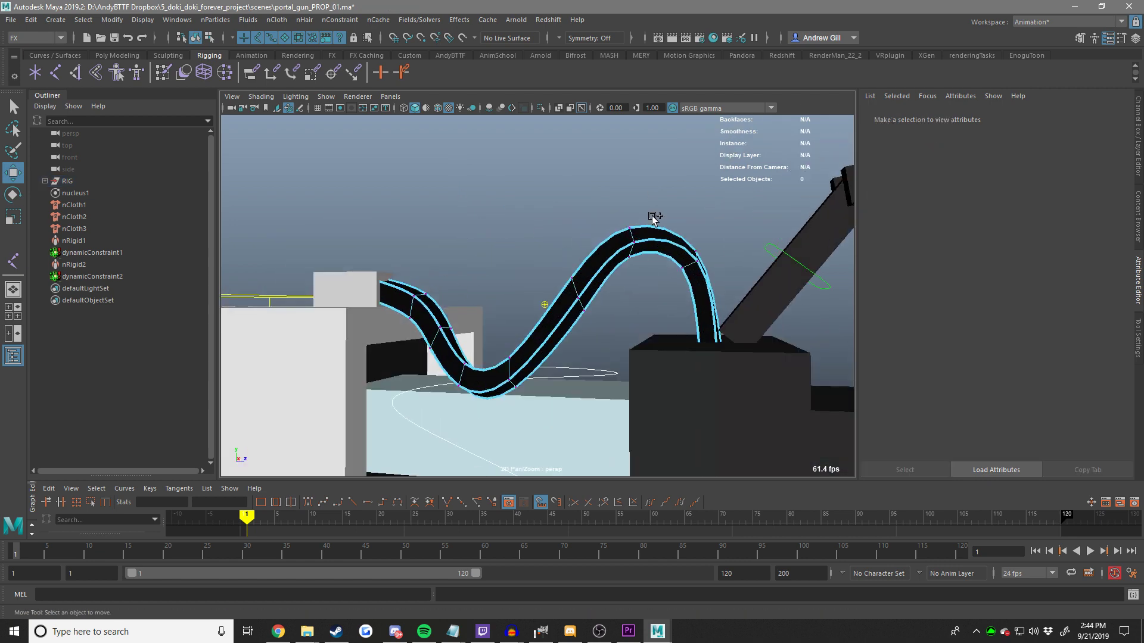
pyautogui.keyDown('ctrl'); pyautogui.keyDown('shift'); pyautogui.moveTo(653, 265); pyautogui.dragTo(608, 265, button='right'); pyautogui.keyUp('shift'); pyautogui.keyUp('ctrl')
pyautogui.moveTo(773, 350); pyautogui.dragTo(663, 355)
pyautogui.keyDown('alt'); pyautogui.moveTo(663, 355); pyautogui.dragTo(595, 278, button='middle'); pyautogui.keyUp('alt')
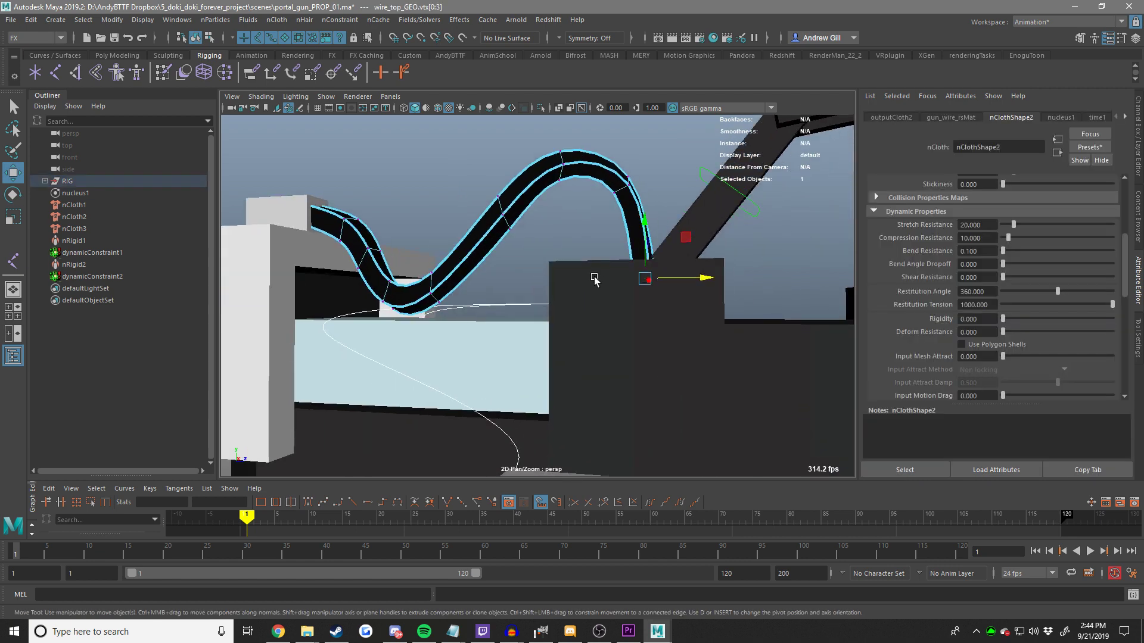
pyautogui.keyDown('shift'); pyautogui.click(594, 280); pyautogui.keyUp('shift')
pyautogui.click(340, 20)
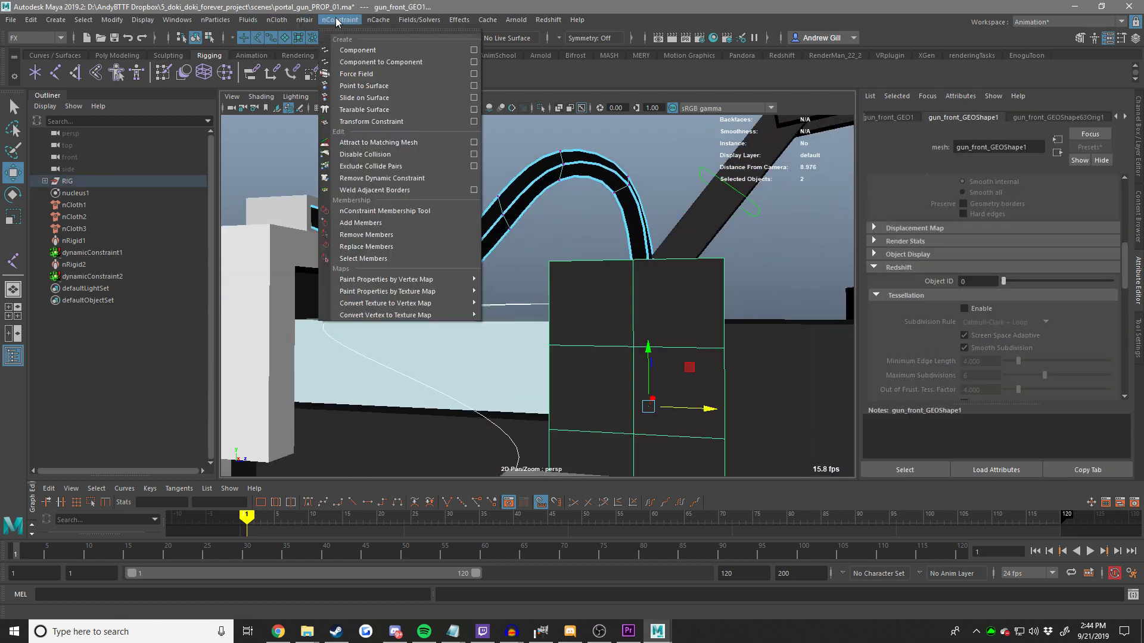
pyautogui.click(388, 90)
# Play the first few frames to check how the top wire's front end follows the gun.
pyautogui.keyDown('alt'); pyautogui.moveTo(355, 169); pyautogui.dragTo(572, 232, button='middle'); pyautogui.keyUp('alt')
pyautogui.keyDown('alt'); pyautogui.moveTo(698, 290); pyautogui.dragTo(504, 247, button='right'); pyautogui.keyUp('alt')
pyautogui.keyDown('alt'); pyautogui.moveTo(458, 234); pyautogui.dragTo(482, 238, button='middle'); pyautogui.keyUp('alt')
pyautogui.doubleClick(685, 206)
pyautogui.moveTo(598, 256)
pyautogui.keyDown('alt'); pyautogui.mouseDown()
pyautogui.moveTo(741, 296)
pyautogui.moveTo(579, 253)
pyautogui.mouseUp(); pyautogui.keyUp('alt')
pyautogui.hotkey('alt', 'v')
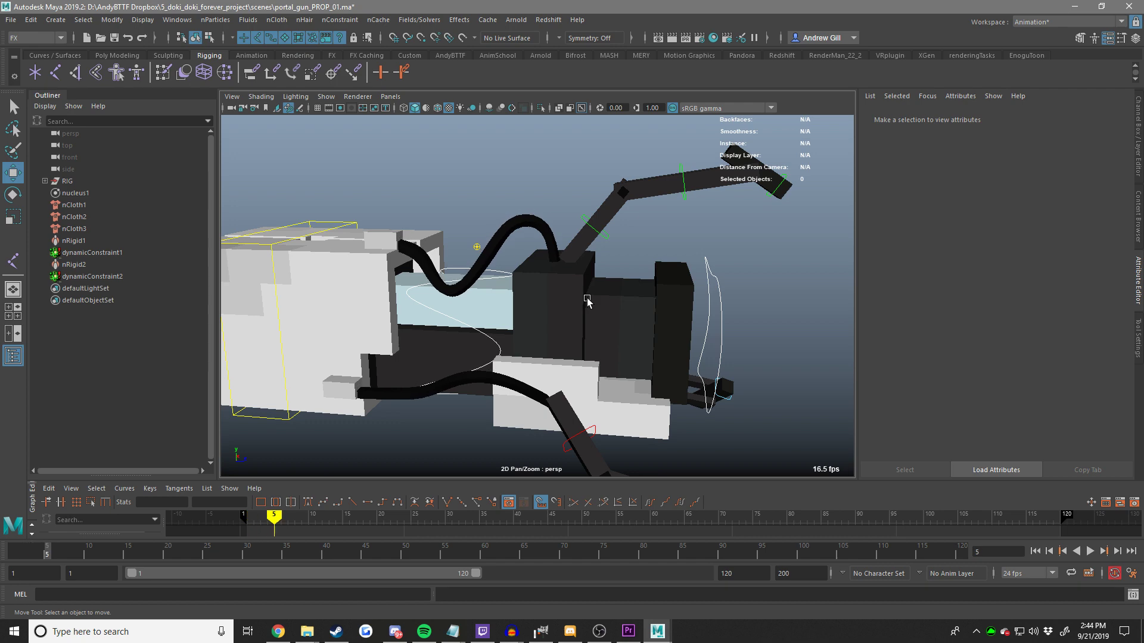
pyautogui.hotkey('alt', 'v')
pyautogui.hotkey('alt', 'shift', 'v')
# Undo the last attempt at constraining the top wire's front end.
pyautogui.hotkey('ctrl', 'z')
pyautogui.hotkey('ctrl', 'z')
pyautogui.hotkey('ctrl', 'z')
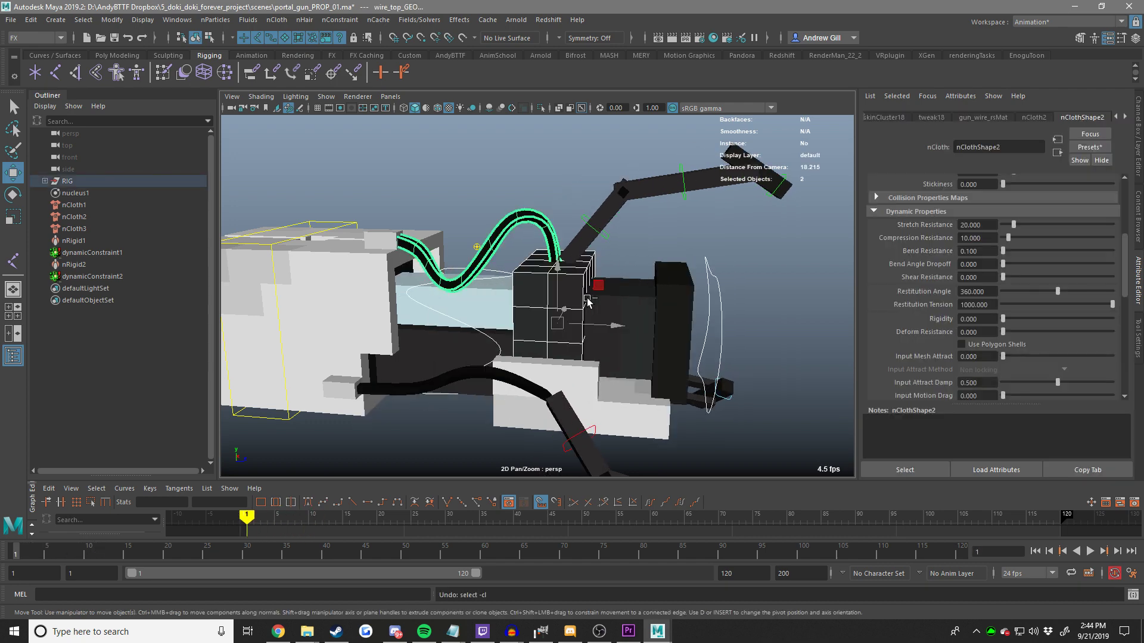
pyautogui.hotkey('ctrl', 'z')
pyautogui.hotkey('ctrl', 'z')
pyautogui.hotkey('ctrl', 'z')
pyautogui.hotkey('ctrl', 'z')
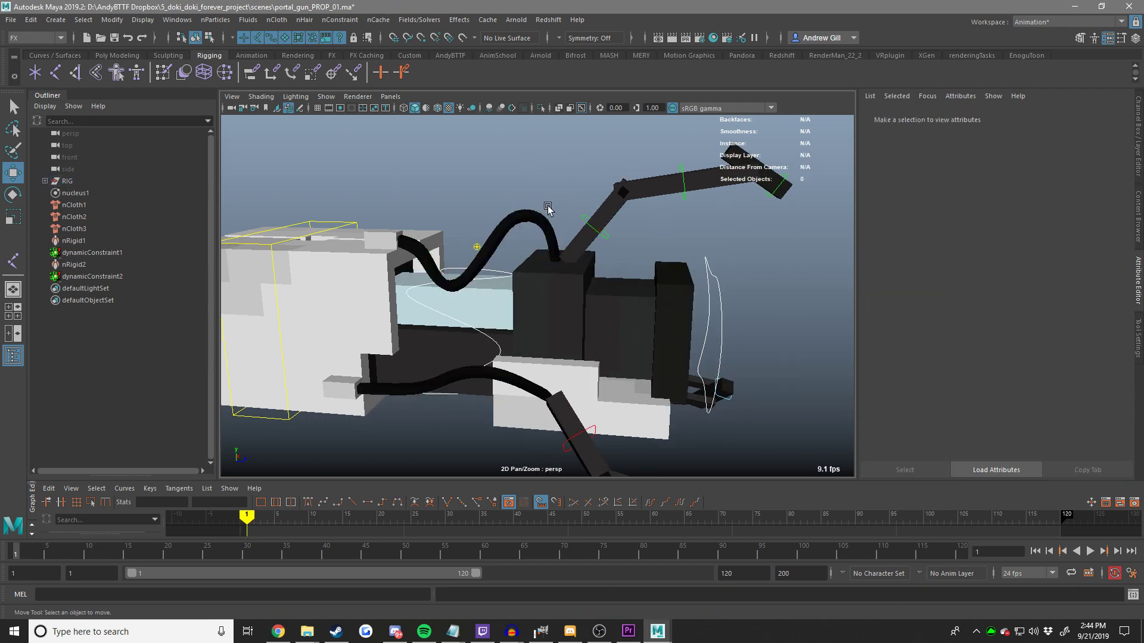
# Select the vertices at the top wire's front end and constrain them to the gun's front block with Point to Surface.
pyautogui.keyDown('alt'); pyautogui.moveTo(672, 282); pyautogui.dragTo(715, 301, button='right'); pyautogui.keyUp('alt')
pyautogui.keyDown('alt'); pyautogui.moveTo(791, 296); pyautogui.dragTo(646, 235, button='middle'); pyautogui.keyUp('alt')
pyautogui.moveTo(663, 206); pyautogui.dragTo(468, 317)
pyautogui.keyDown('shift'); pyautogui.click(541, 321); pyautogui.keyUp('shift')
pyautogui.click(340, 20)
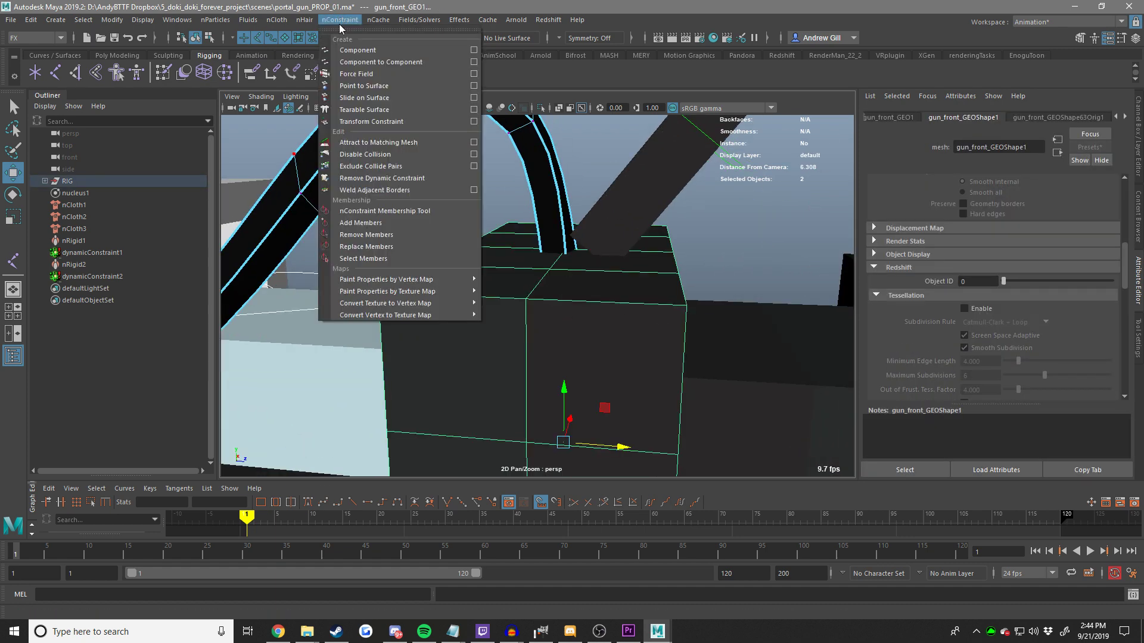
pyautogui.click(356, 84)
pyautogui.hotkey('ctrl', 'z')
pyautogui.hotkey('ctrl', 'z')
pyautogui.hotkey('ctrl', 'z')
pyautogui.hotkey('ctrl', 'z')
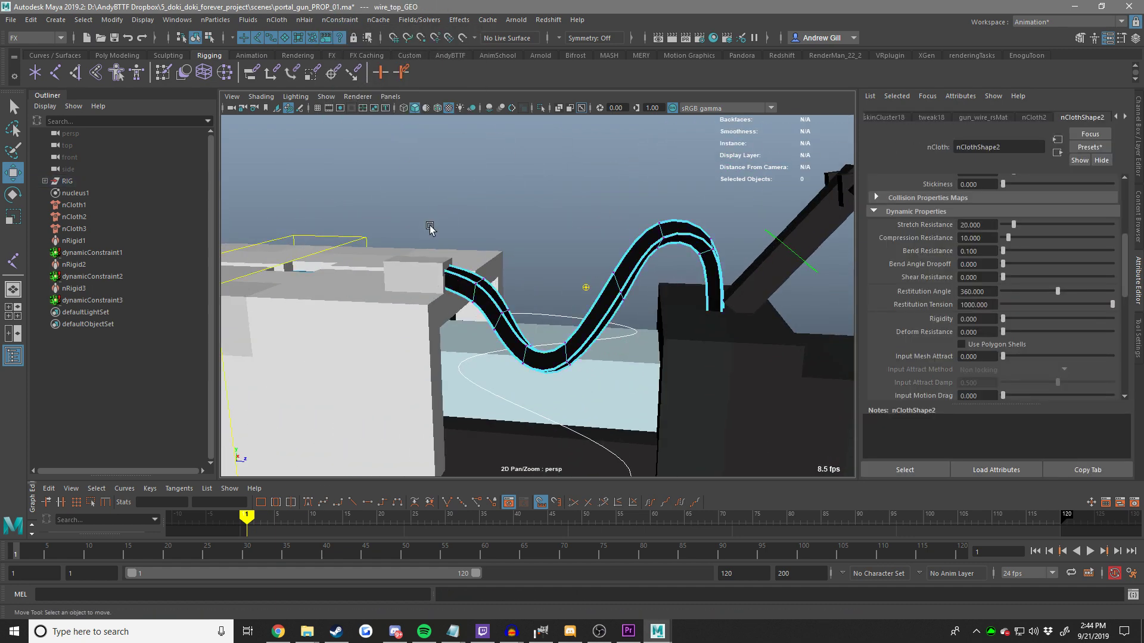
# Constrain the top wire's rear end vertices to the gun base with Point to Surface and briefly play the simulation.
pyautogui.keyDown('shift'); pyautogui.click(386, 310); pyautogui.keyUp('shift')
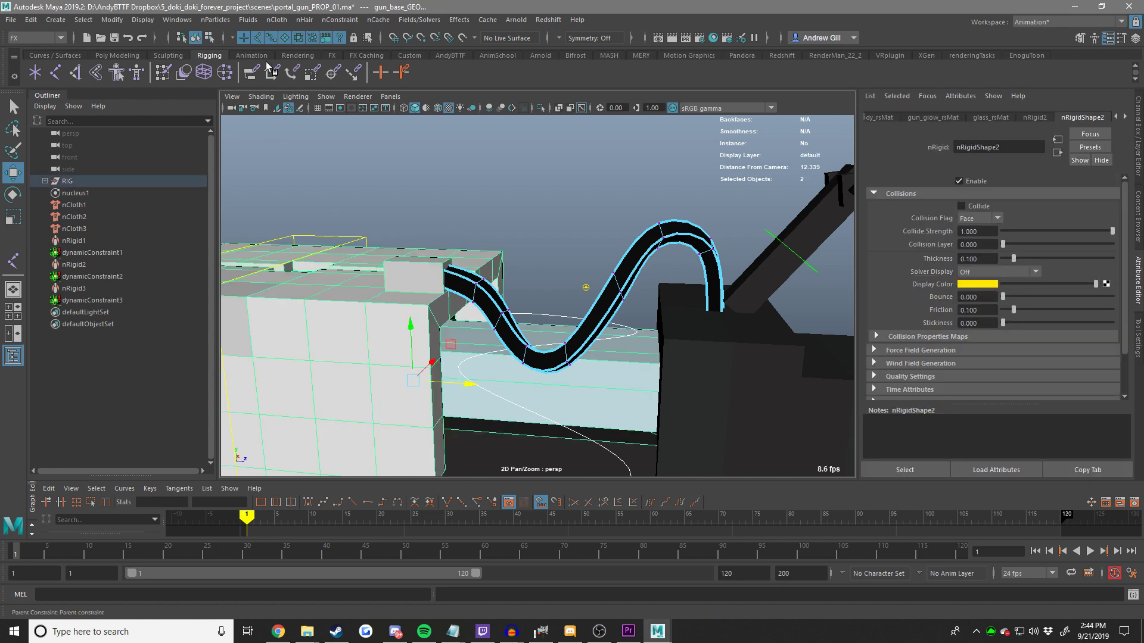
pyautogui.click(333, 20)
pyautogui.click(374, 87)
pyautogui.click(570, 178)
pyautogui.keyDown('alt'); pyautogui.moveTo(598, 301); pyautogui.dragTo(538, 286, button='middle'); pyautogui.keyUp('alt')
pyautogui.hotkey('alt', 'v')
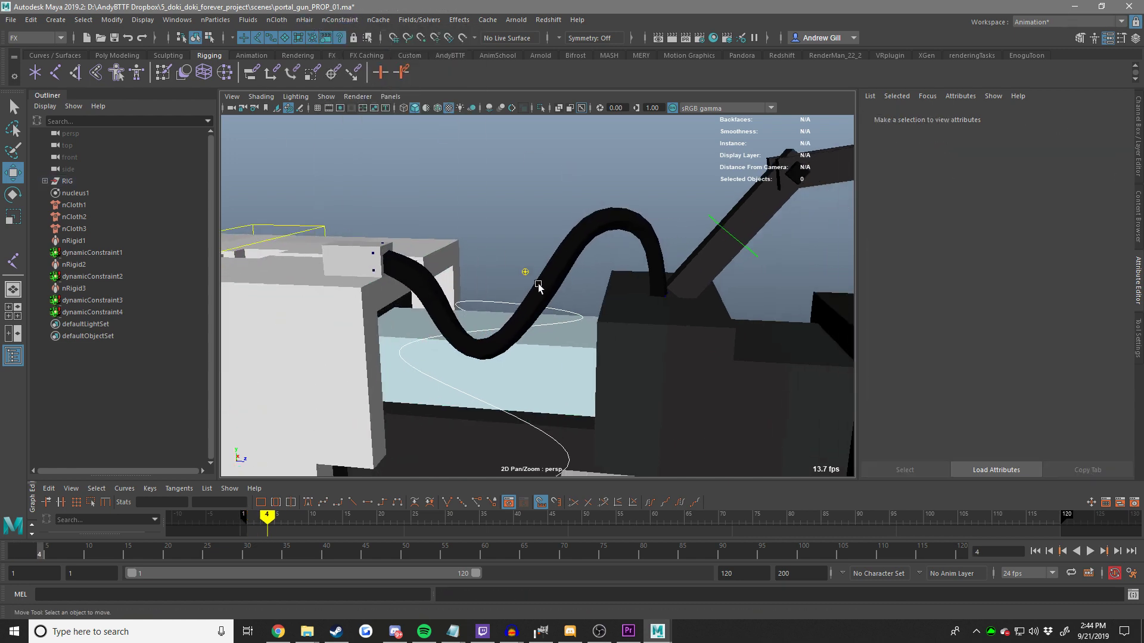
pyautogui.hotkey('alt', 'v')
# Match the top wire's nCloth to the left wire with Stretch Resistance 30, Compression Resistance 10 and Bend Resistance 0.5.
pyautogui.click(594, 249)
pyautogui.keyDown('alt'); pyautogui.moveTo(756, 268); pyautogui.dragTo(444, 279); pyautogui.keyUp('alt')
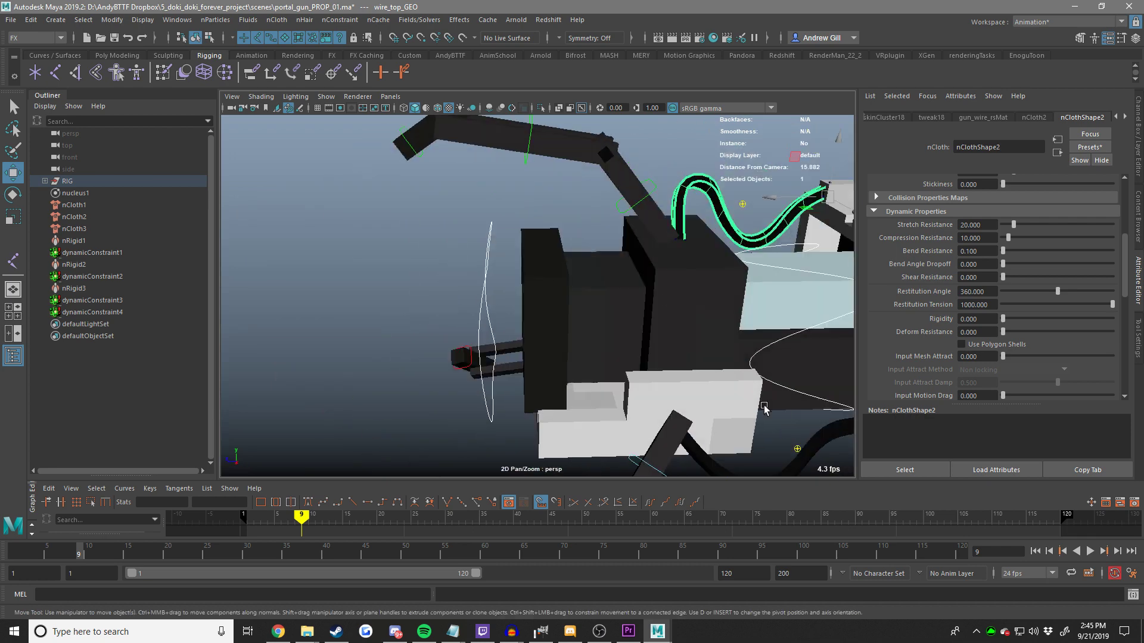
pyautogui.keyDown('alt'); pyautogui.moveTo(764, 409); pyautogui.dragTo(620, 395); pyautogui.keyUp('alt')
pyautogui.click(615, 378)
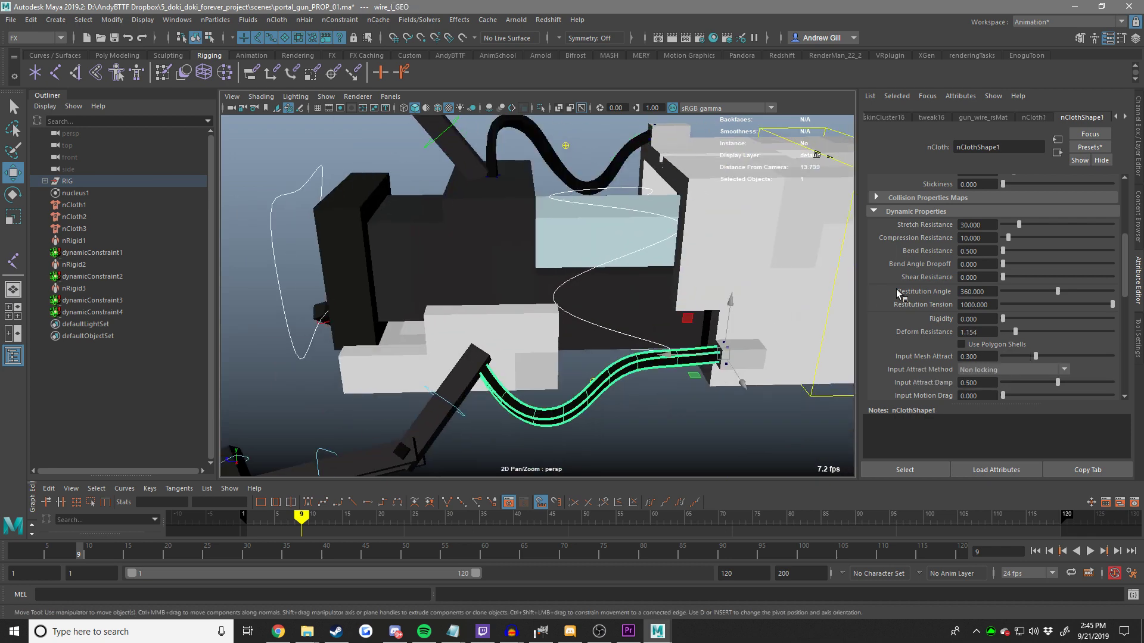
pyautogui.hotkey('ctrl', 'z')
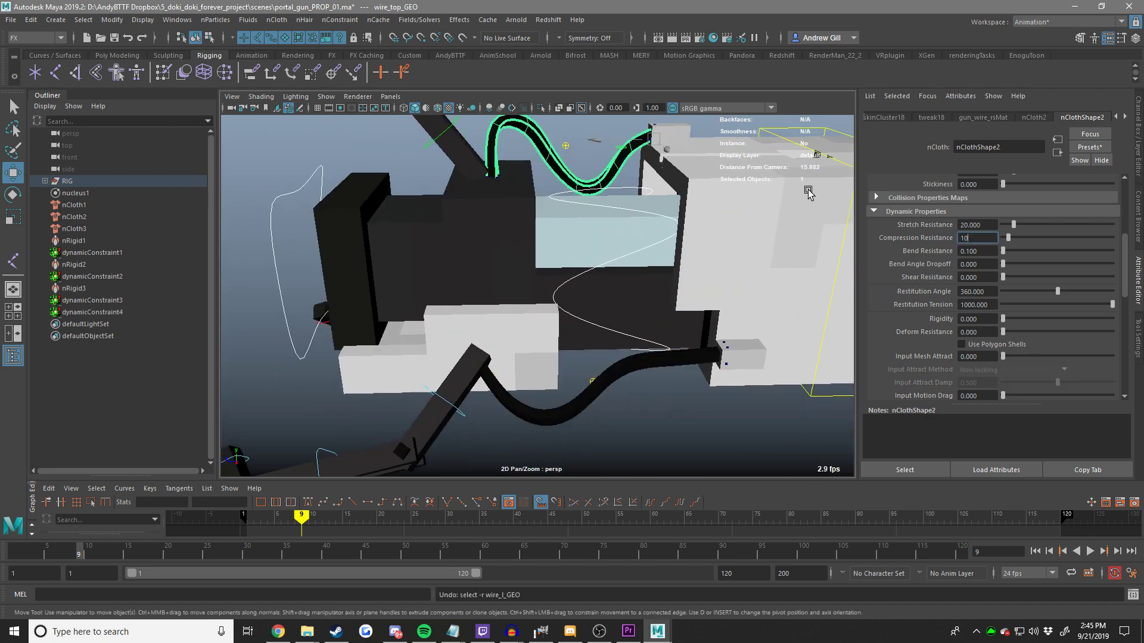
pyautogui.click(673, 355)
pyautogui.hotkey('ctrl', 'z')
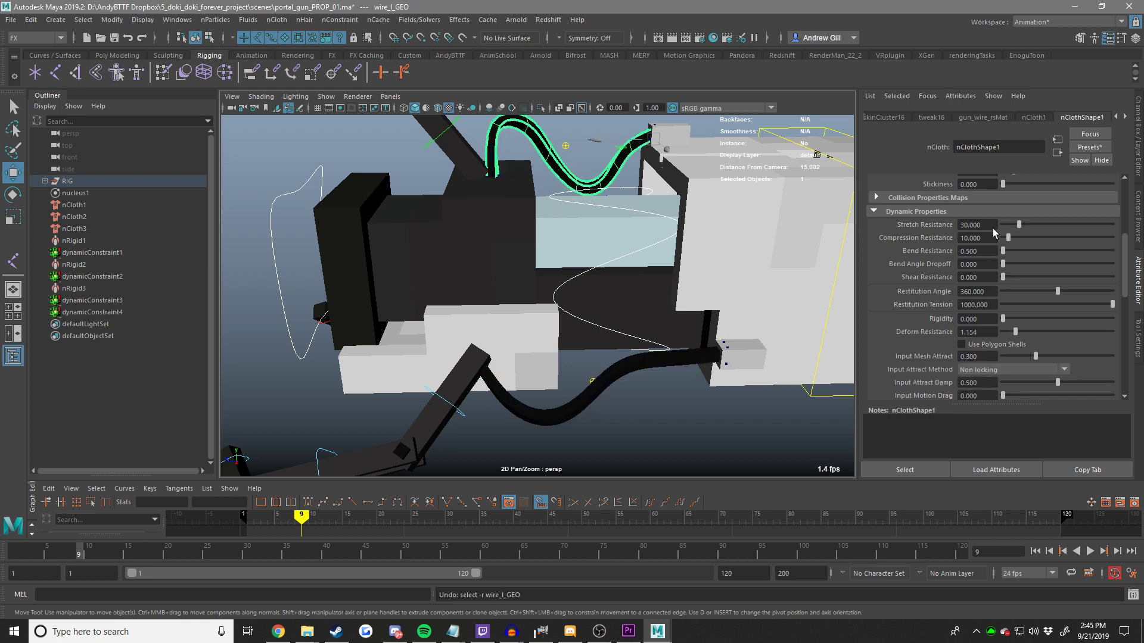
pyautogui.click(583, 379)
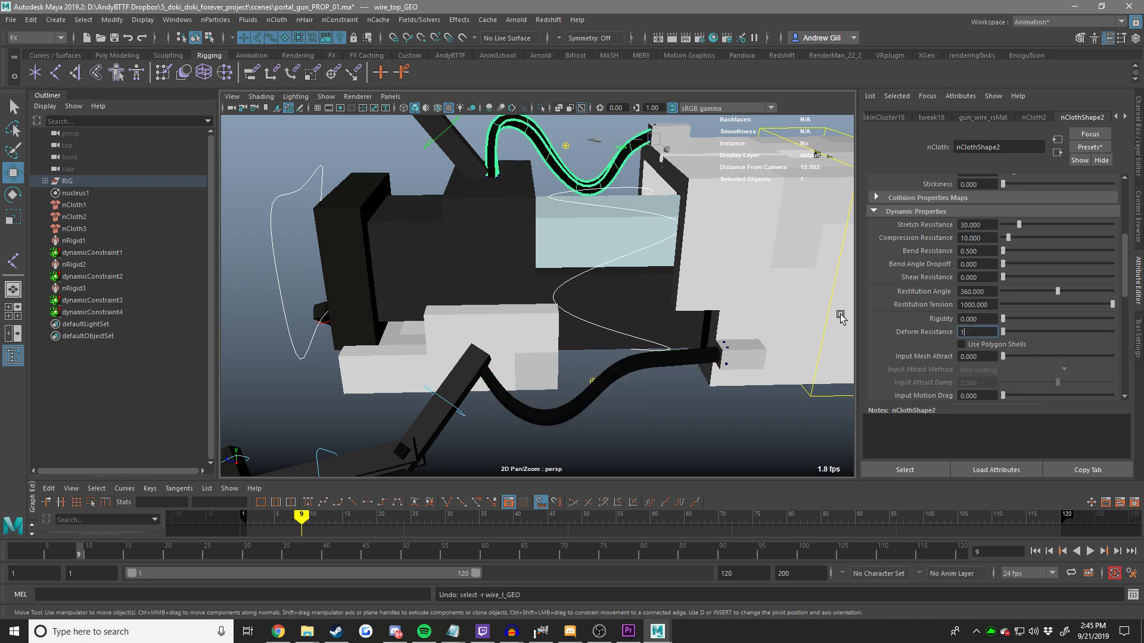
# Set the top wire's Deform Resistance to 1.1 and Input Mesh Attract to 0.3, comparing against the left wire's nCloth attributes.
pyautogui.click(683, 354)
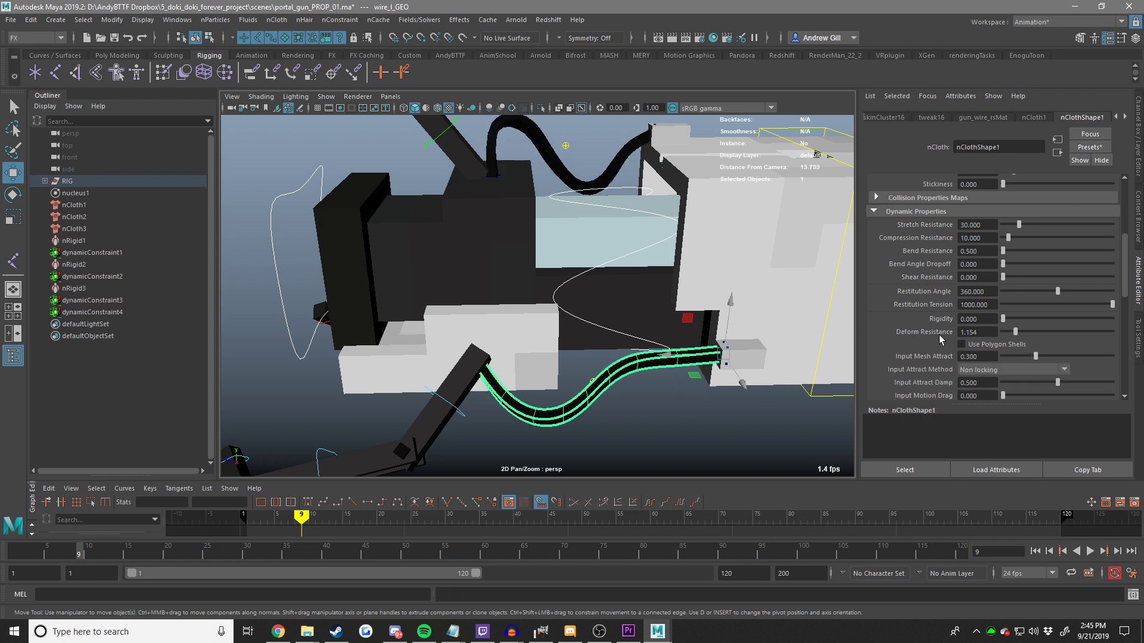
pyautogui.hotkey('ctrl', 'z')
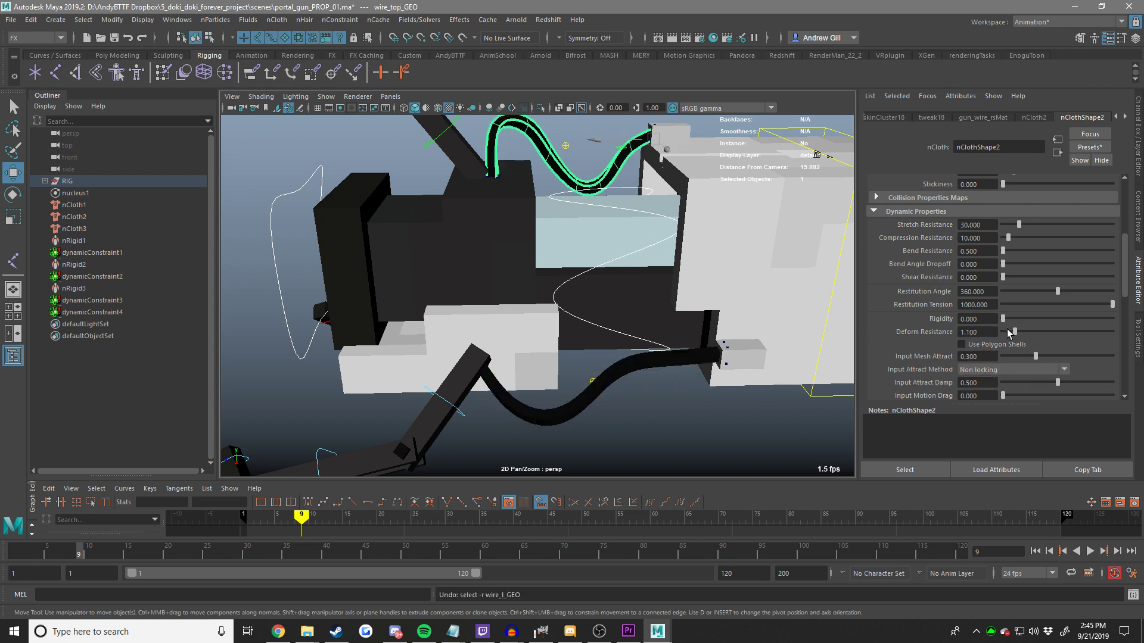
pyautogui.scroll(-4, 1007, 332)
pyautogui.click(667, 363)
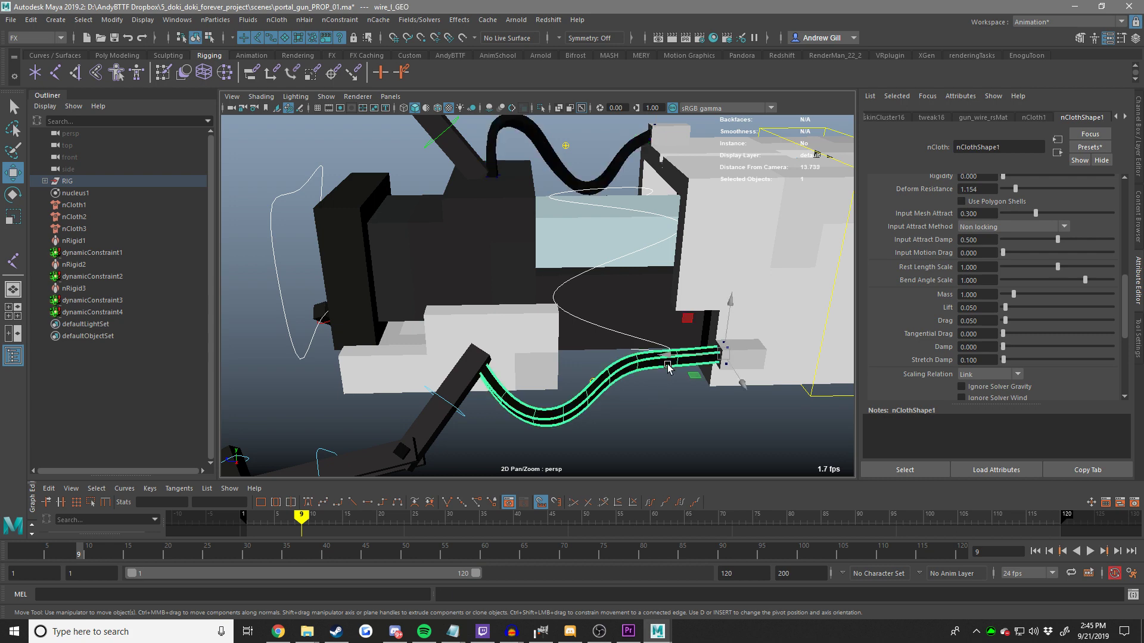
pyautogui.hotkey('ctrl', 'z')
pyautogui.click(668, 364)
# Replay the recoil from frame 1 and examine the left and top wires' motion from both sides of the gun.
pyautogui.hotkey('alt', 'v')
pyautogui.click(13, 551)
pyautogui.click(689, 434)
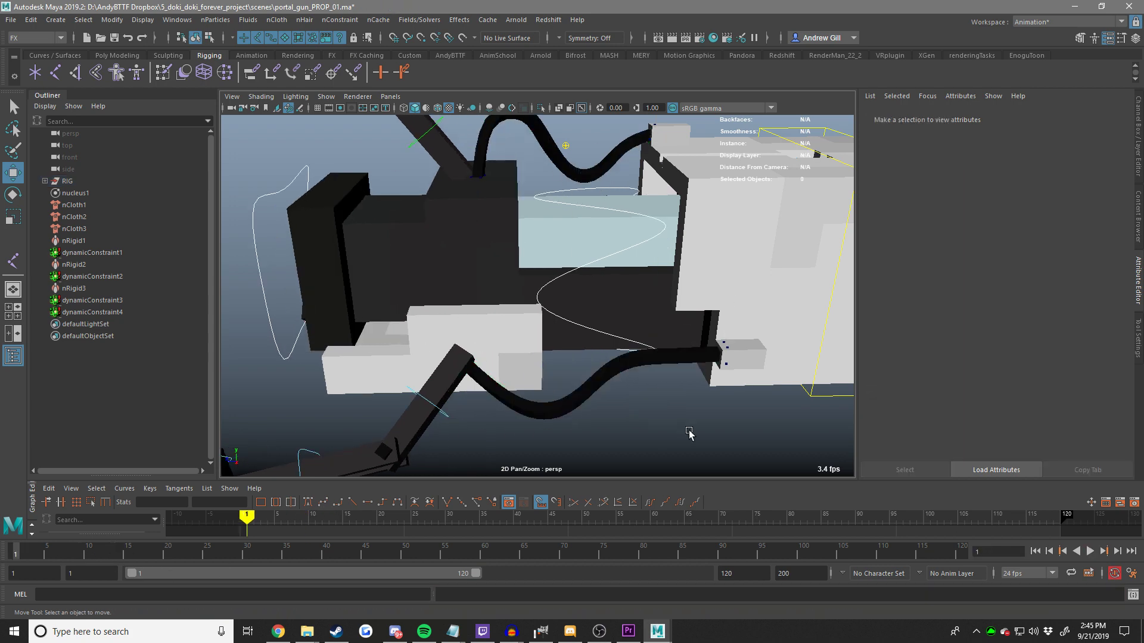
pyautogui.scroll(-4, 689, 433)
pyautogui.click(1094, 550)
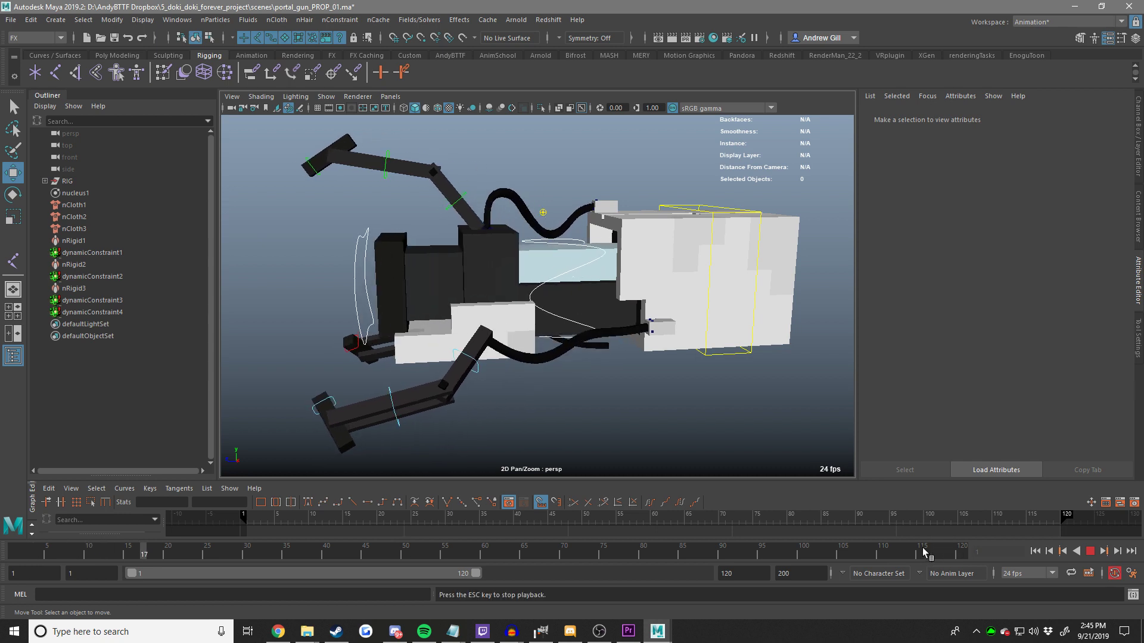
pyautogui.keyDown('alt'); pyautogui.moveTo(630, 293); pyautogui.dragTo(665, 307, button='middle'); pyautogui.keyUp('alt')
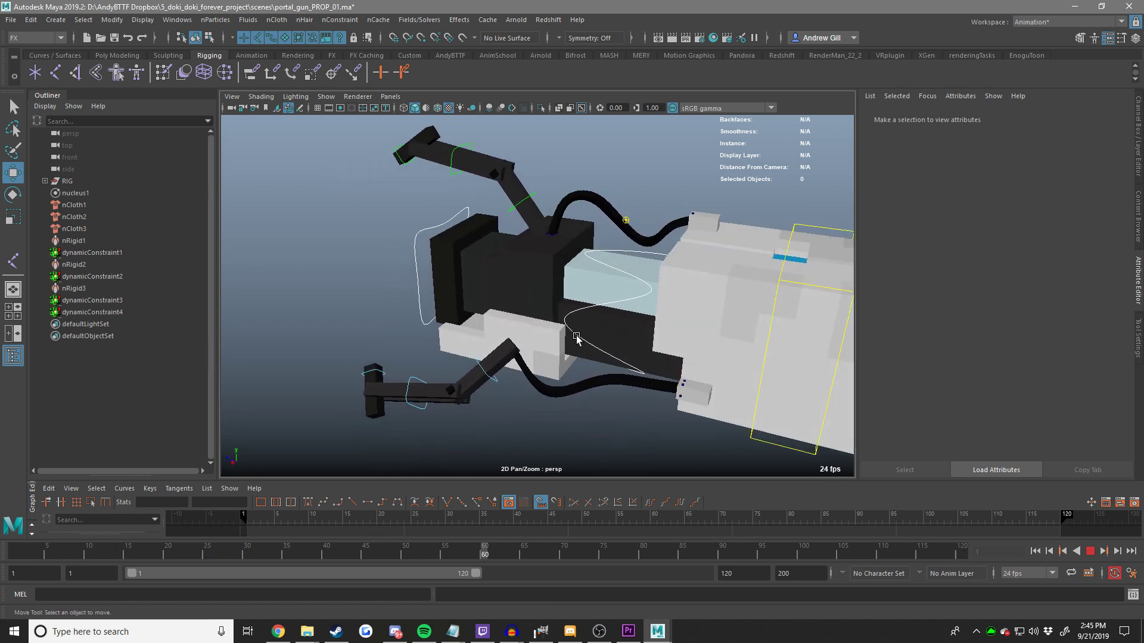
pyautogui.keyDown('alt'); pyautogui.moveTo(576, 337); pyautogui.dragTo(617, 333); pyautogui.keyUp('alt')
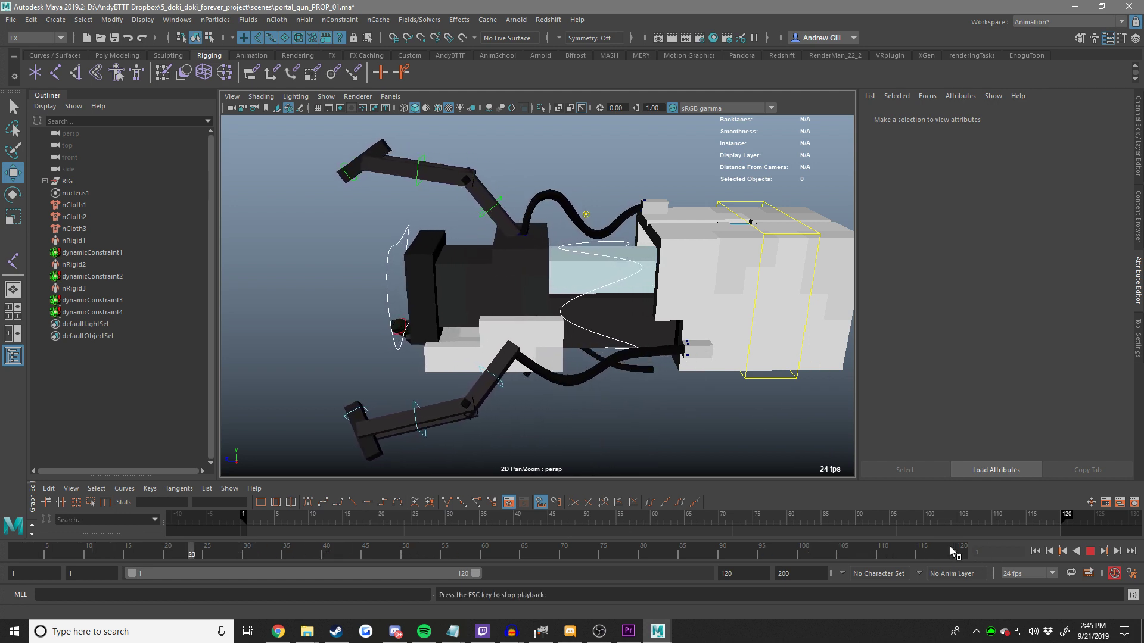
pyautogui.keyDown('alt'); pyautogui.moveTo(627, 373); pyautogui.dragTo(861, 352); pyautogui.keyUp('alt')
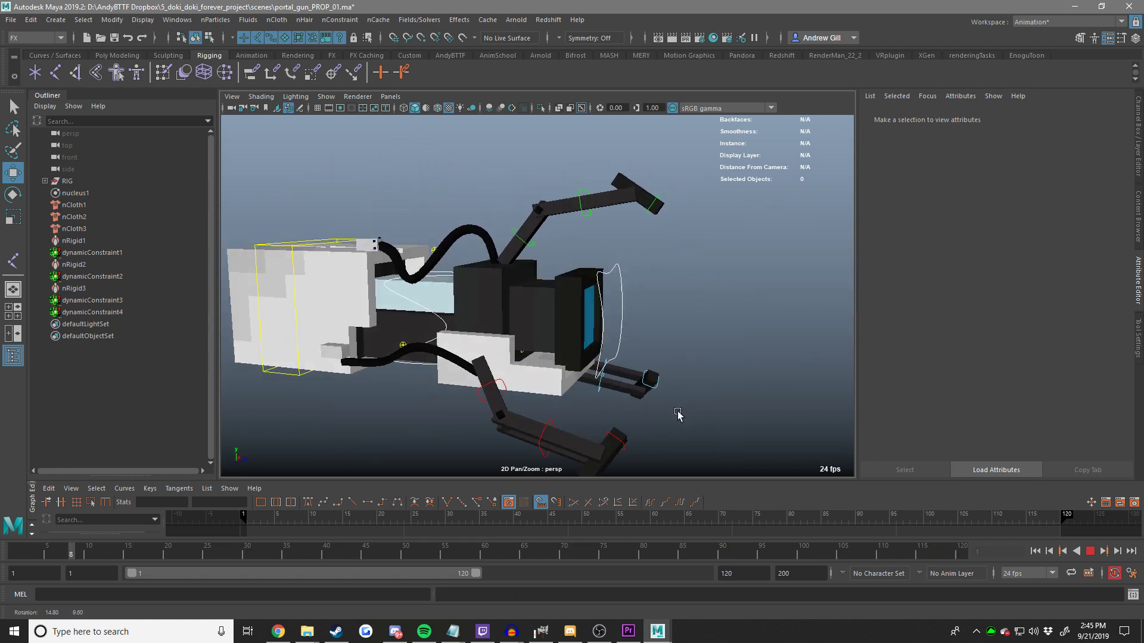
pyautogui.click(1088, 550)
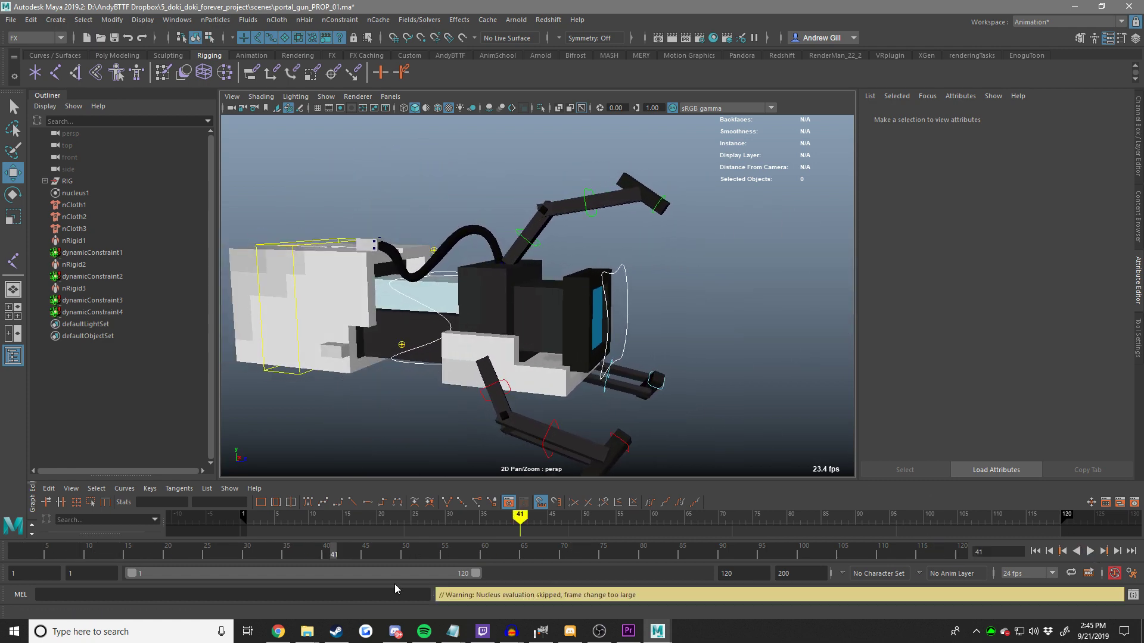
pyautogui.click(14, 554)
pyautogui.keyDown('alt'); pyautogui.moveTo(424, 358); pyautogui.dragTo(526, 329, button='middle'); pyautogui.keyUp('alt')
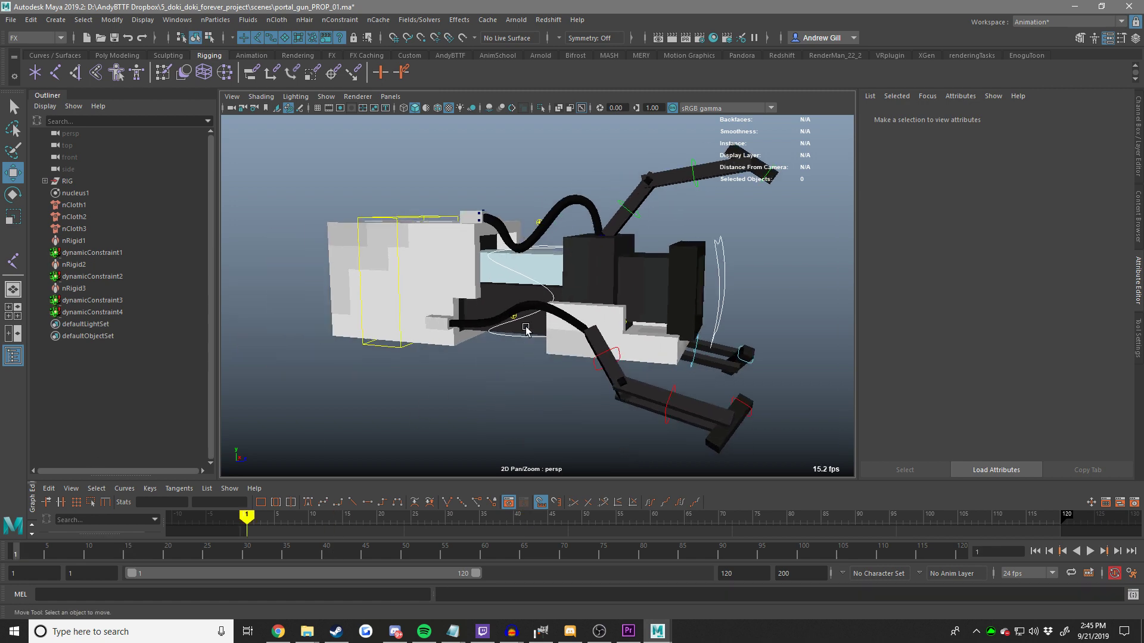
pyautogui.click(524, 308)
pyautogui.scroll(5, 377, 370)
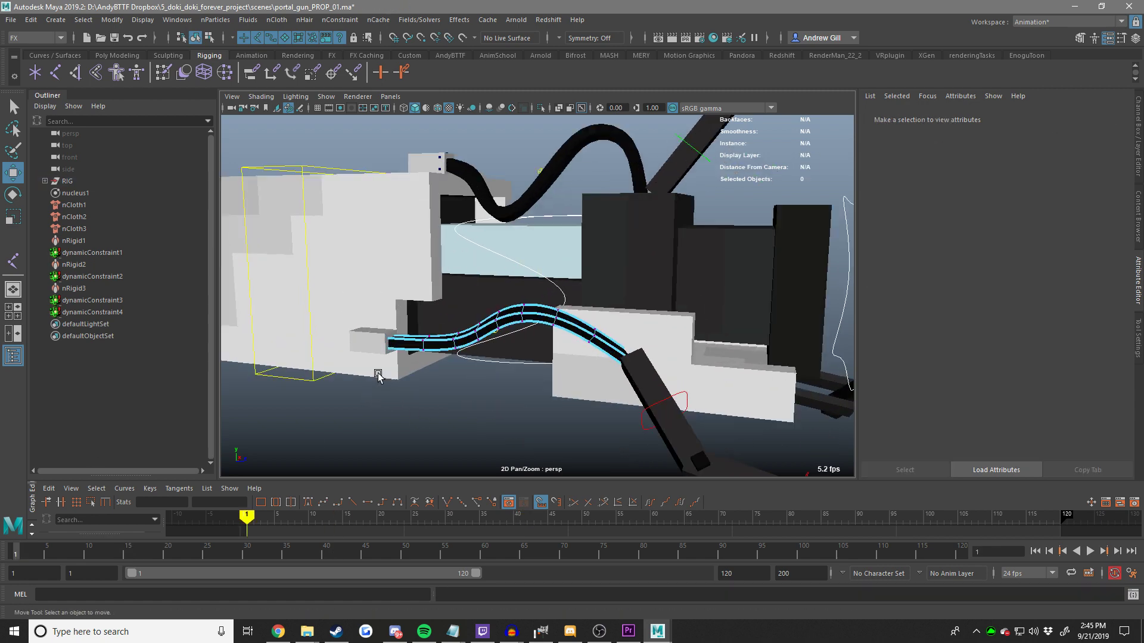
pyautogui.click(468, 333)
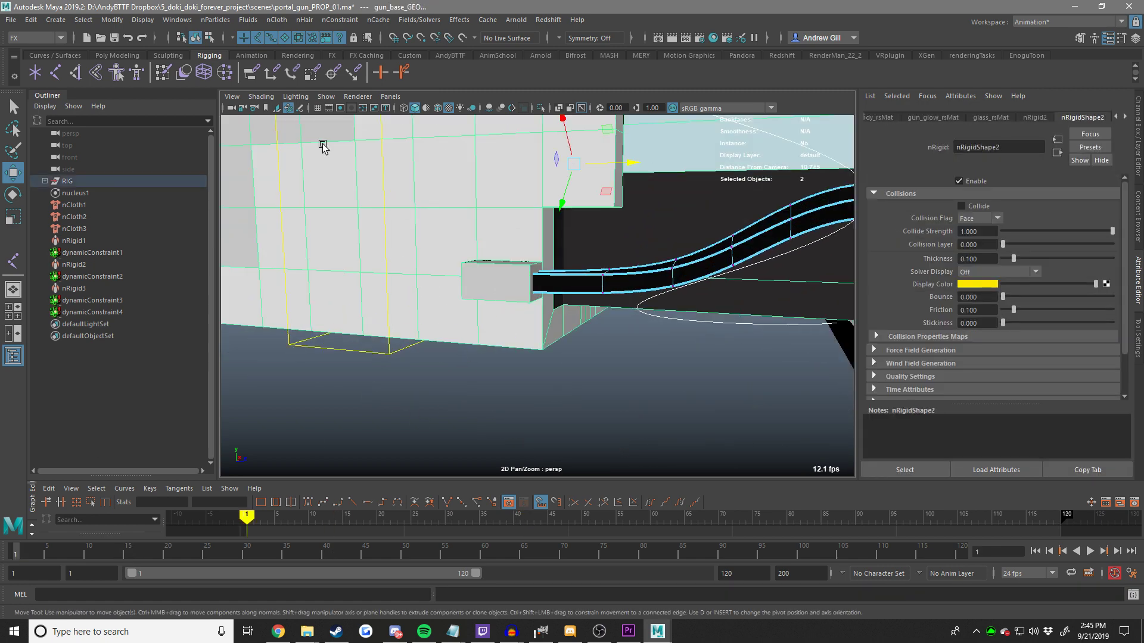
pyautogui.click(283, 21)
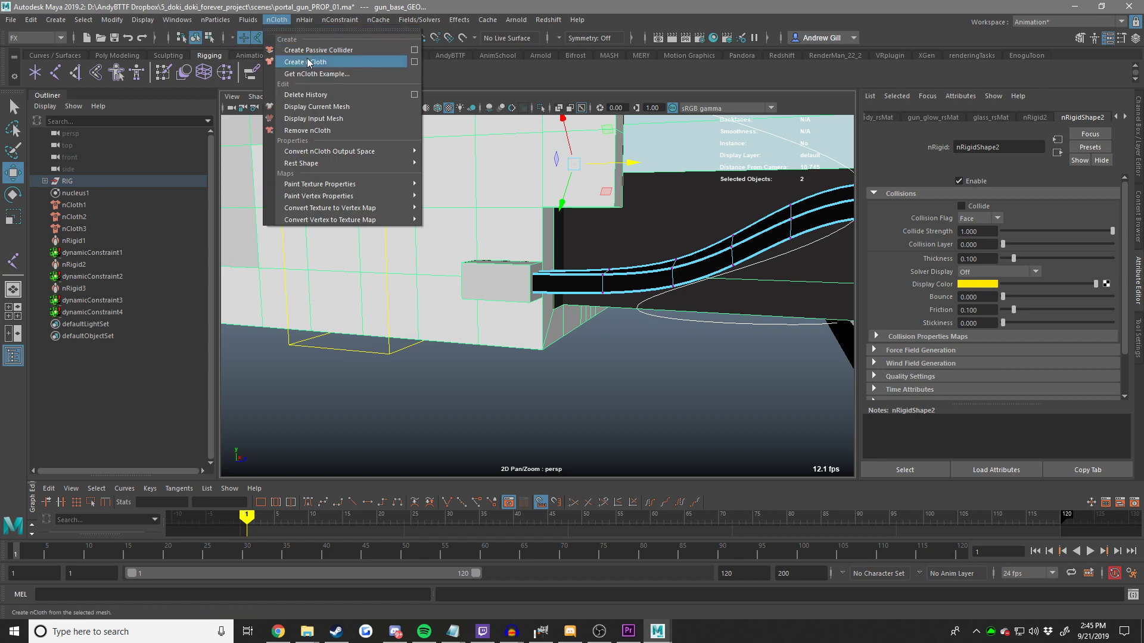
pyautogui.click(307, 61)
pyautogui.keyDown('alt'); pyautogui.moveTo(631, 194); pyautogui.dragTo(564, 212, button='middle'); pyautogui.keyUp('alt')
pyautogui.scroll(-3, 565, 211)
pyautogui.hotkey('ctrl', 'z')
pyautogui.scroll(-4, 564, 211)
pyautogui.hotkey('ctrl', 'z')
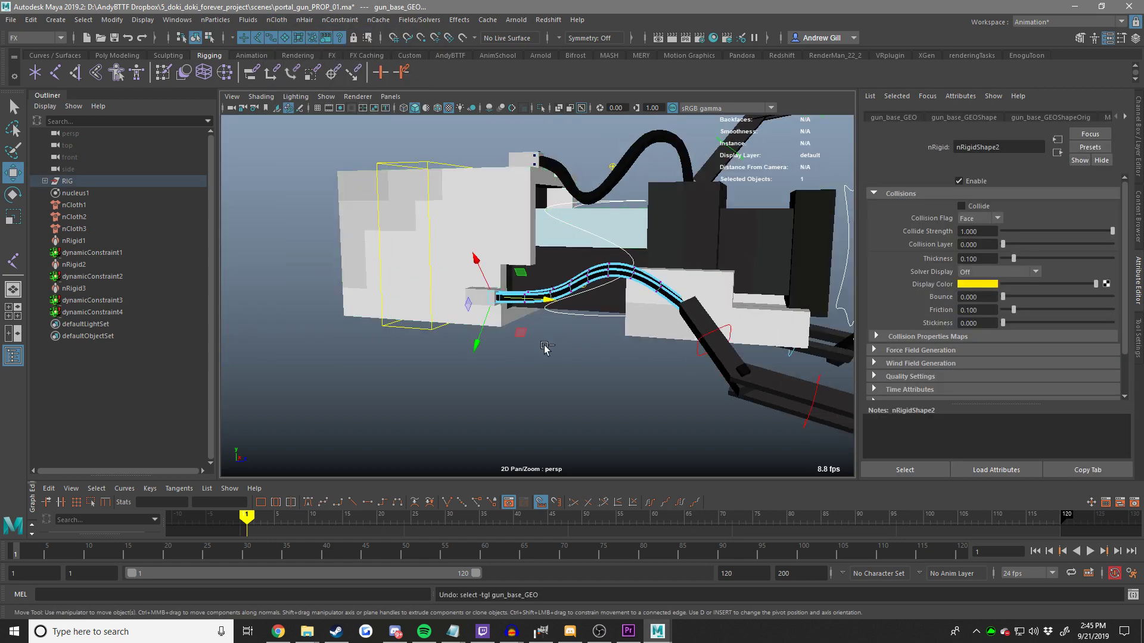
pyautogui.click(506, 367)
pyautogui.moveTo(53, 551); pyautogui.dragTo(15, 551)
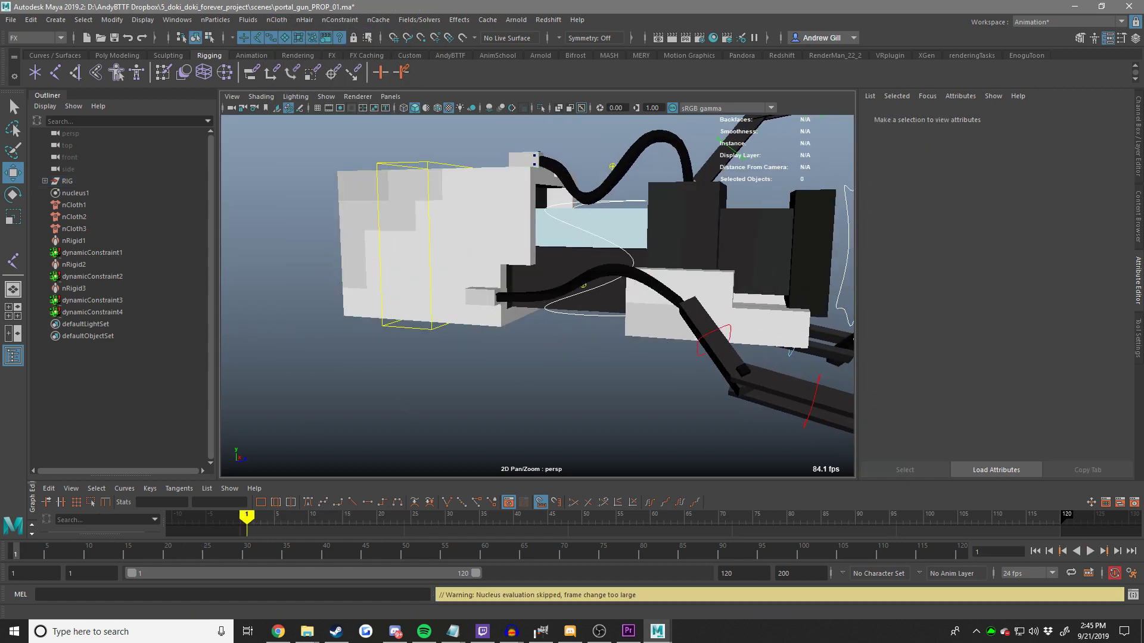
# Examine the gun base's nRigid2 attributes and the connected nucleus1 solver settings.
pyautogui.click(443, 251)
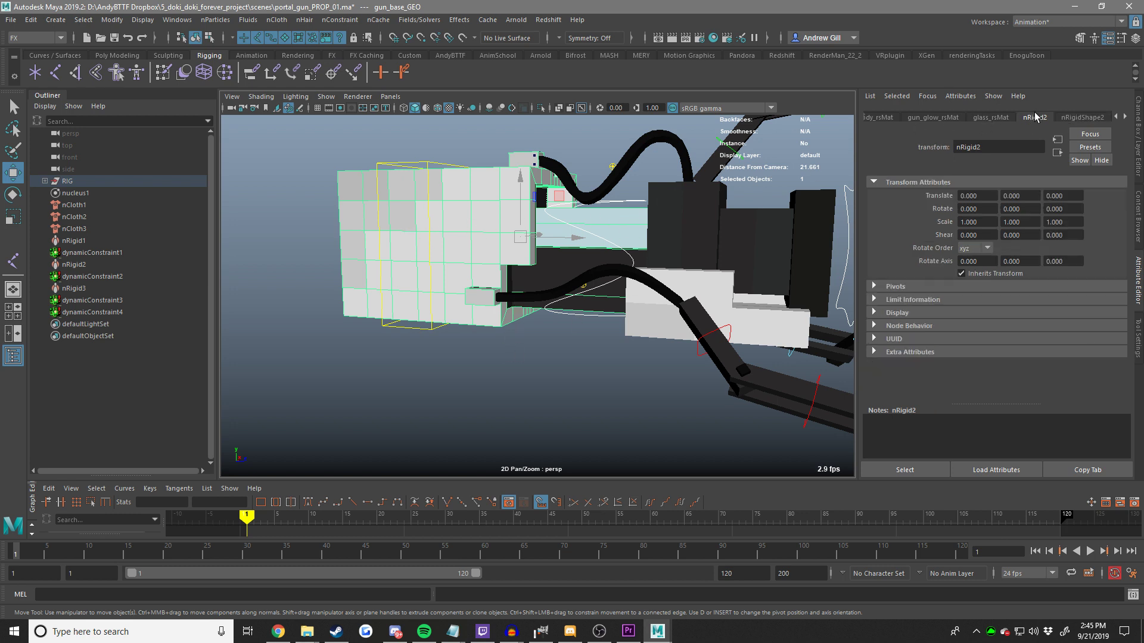
pyautogui.click(1034, 117)
pyautogui.click(1081, 117)
pyautogui.click(1057, 139)
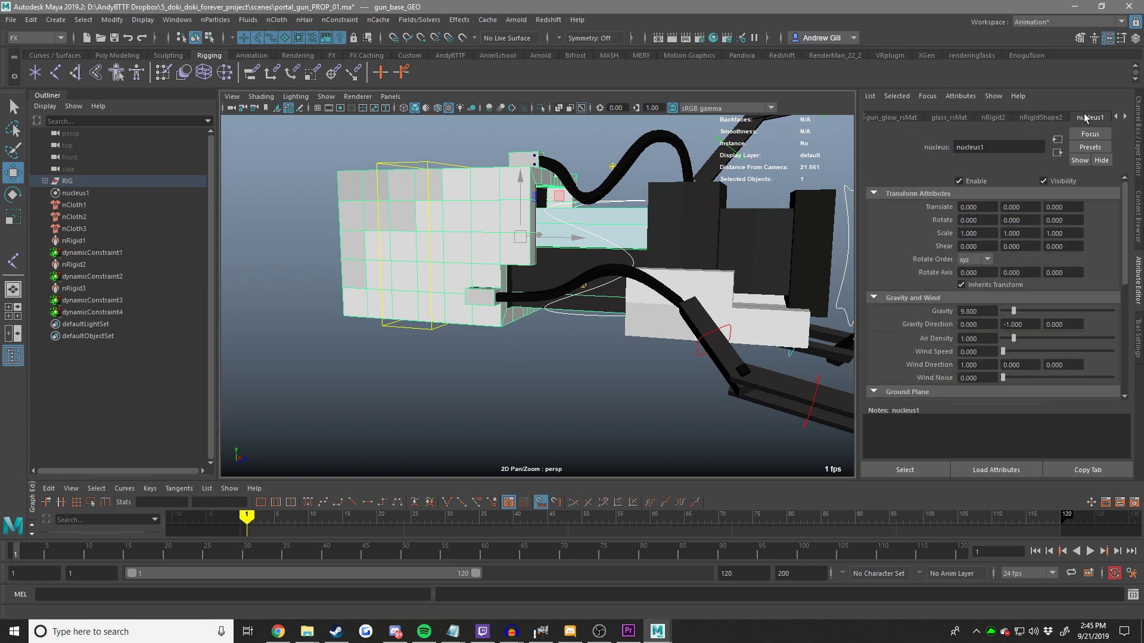
pyautogui.scroll(-2, 1086, 118)
pyautogui.scroll(3, 1086, 118)
pyautogui.scroll(-1, 1085, 117)
pyautogui.keyDown('alt'); pyautogui.moveTo(577, 257); pyautogui.dragTo(604, 255, button='middle'); pyautogui.keyUp('alt')
# Constrain the right wire's rear end vertices to the gun base with Point to Surface.
pyautogui.click(581, 287)
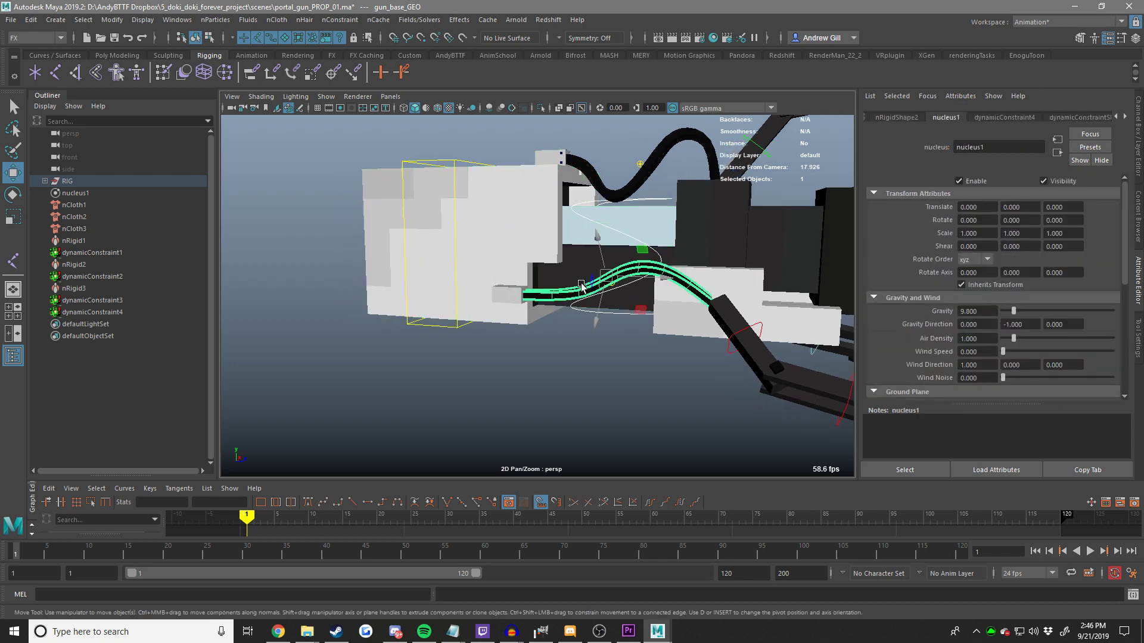
pyautogui.moveTo(546, 394); pyautogui.dragTo(524, 310, button='right')
pyautogui.moveTo(538, 256); pyautogui.dragTo(484, 326)
pyautogui.keyDown('shift'); pyautogui.click(431, 204); pyautogui.keyUp('shift')
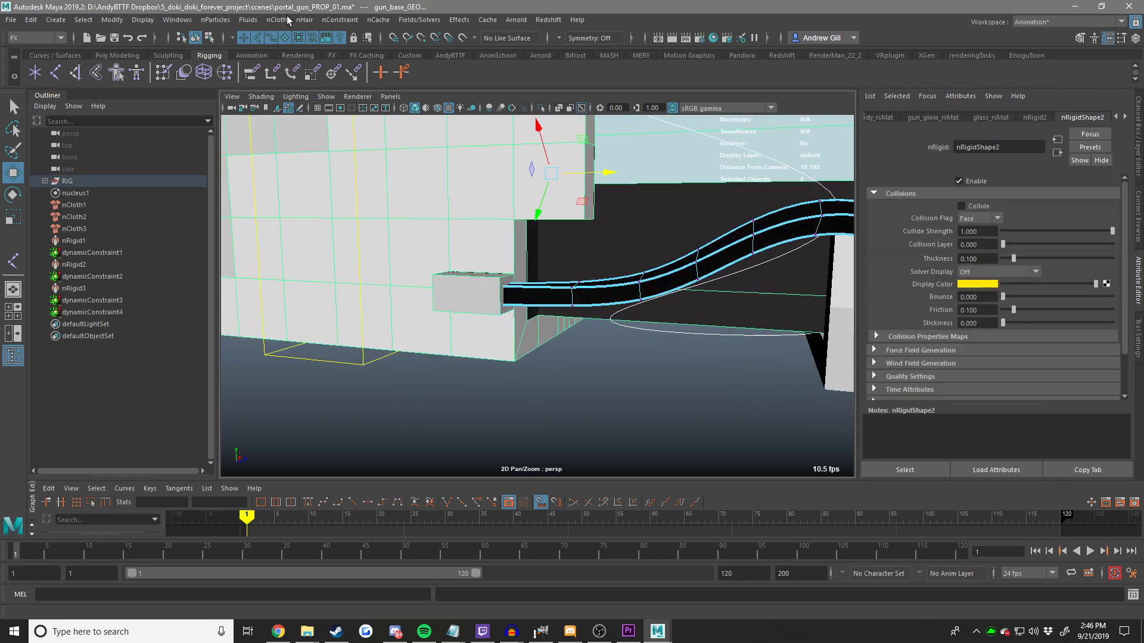
pyautogui.click(340, 20)
pyautogui.click(362, 88)
pyautogui.keyDown('alt'); pyautogui.moveTo(750, 244); pyautogui.dragTo(682, 268, button='right'); pyautogui.keyUp('alt')
pyautogui.keyDown('alt'); pyautogui.moveTo(682, 268); pyautogui.dragTo(608, 293, button='middle'); pyautogui.keyUp('alt')
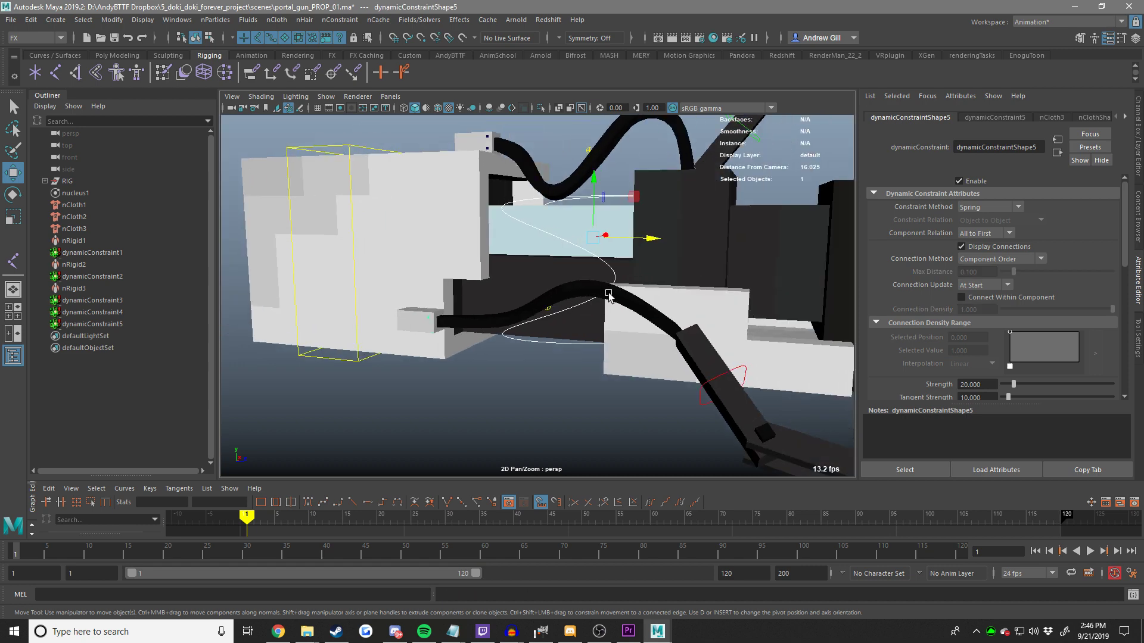
# Try to constrain the right wire's front end vertices to the front gun base and play the simulation.
pyautogui.click(617, 298)
pyautogui.keyDown('alt'); pyautogui.moveTo(617, 297); pyautogui.dragTo(685, 322); pyautogui.keyUp('alt')
pyautogui.click(771, 343)
pyautogui.keyDown('alt'); pyautogui.moveTo(771, 343); pyautogui.dragTo(488, 262, button='middle'); pyautogui.keyUp('alt')
pyautogui.moveTo(487, 391); pyautogui.dragTo(411, 382, button='right')
pyautogui.keyDown('alt'); pyautogui.moveTo(429, 358); pyautogui.dragTo(605, 224, button='right'); pyautogui.keyUp('alt')
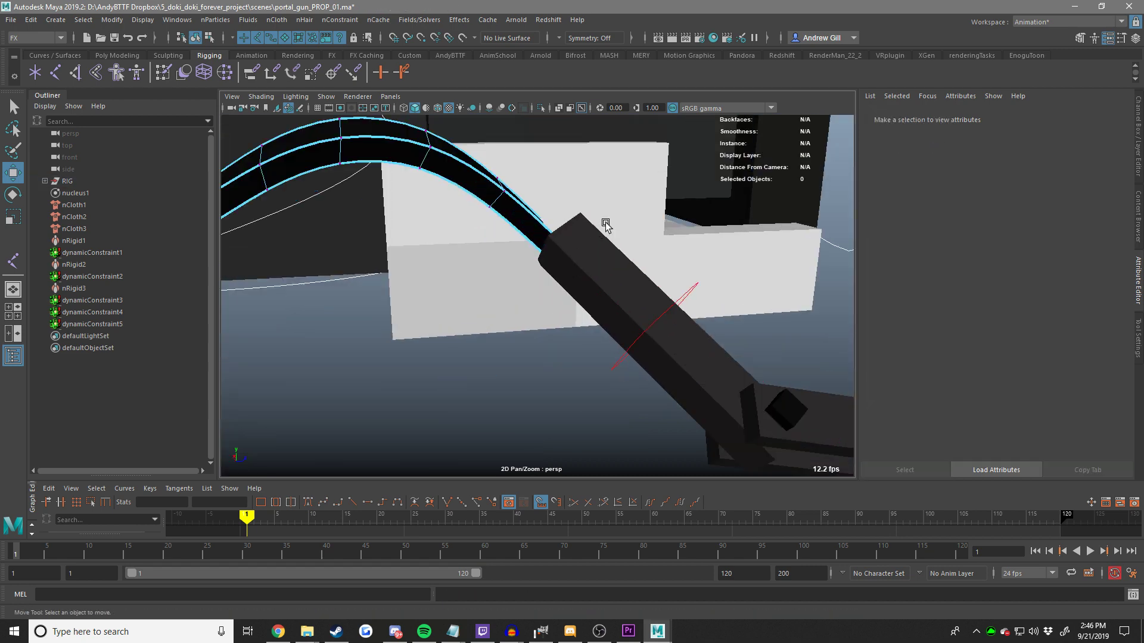
pyautogui.moveTo(606, 223); pyautogui.dragTo(516, 320)
pyautogui.keyDown('shift'); pyautogui.click(609, 197); pyautogui.keyUp('shift')
pyautogui.keyDown('alt'); pyautogui.moveTo(610, 196); pyautogui.dragTo(580, 209, button='right'); pyautogui.keyUp('alt')
pyautogui.keyDown('alt'); pyautogui.moveTo(581, 208); pyautogui.dragTo(689, 238); pyautogui.keyUp('alt')
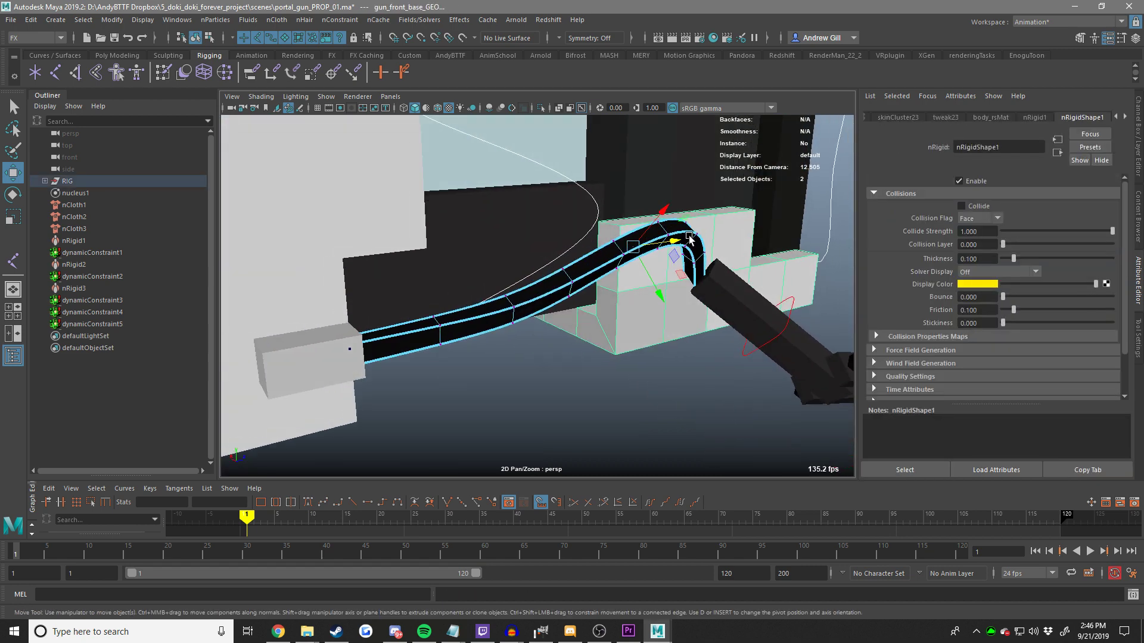
pyautogui.press('g')
pyautogui.keyDown('alt'); pyautogui.moveTo(677, 358); pyautogui.dragTo(524, 363, button='right'); pyautogui.keyUp('alt')
pyautogui.keyDown('alt'); pyautogui.moveTo(524, 363); pyautogui.dragTo(423, 381); pyautogui.keyUp('alt')
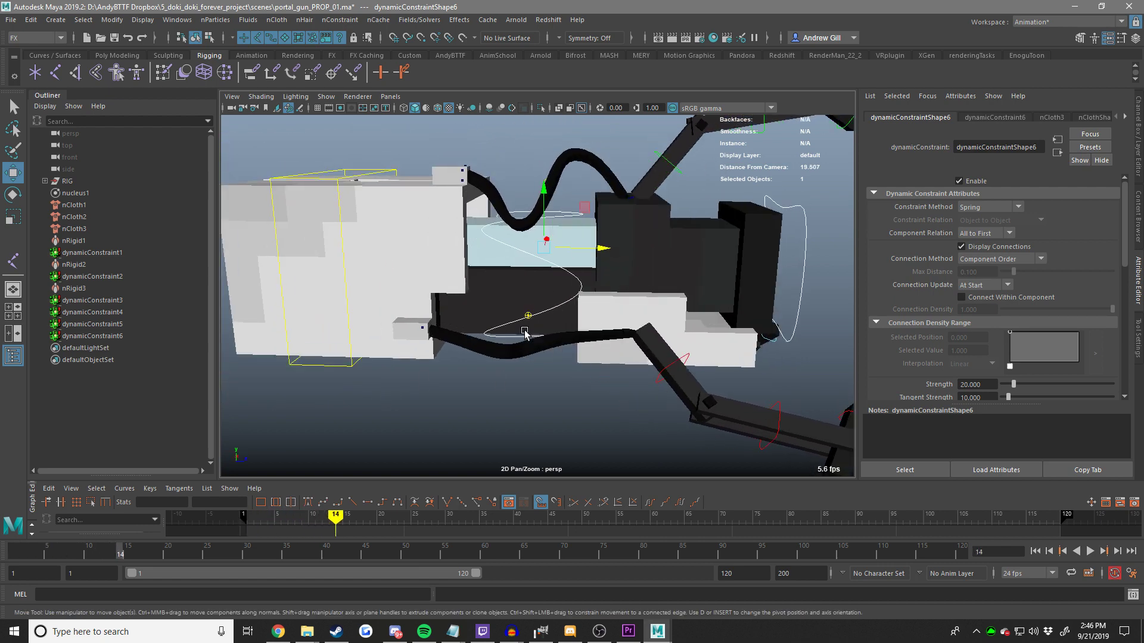
# Return to frame 1 and undo the right wire's front-end constraint.
pyautogui.hotkey('alt', 'shift', 'v')
pyautogui.hotkey('ctrl', 'z')
pyautogui.hotkey('ctrl', 'z')
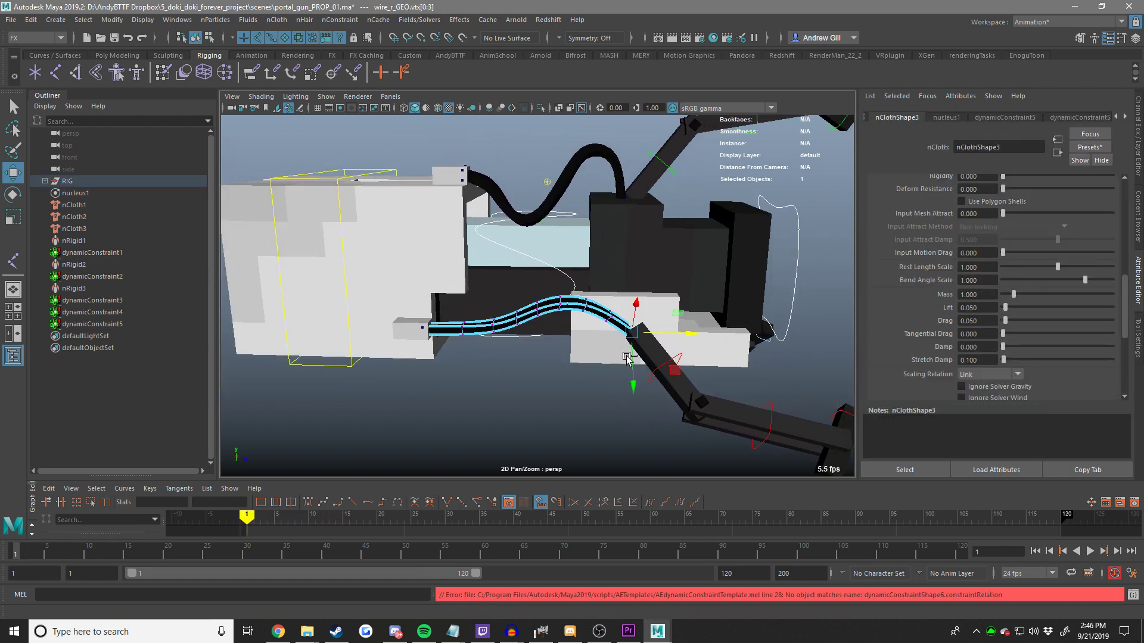
pyautogui.hotkey('ctrl', 'z')
# Reselect the right wire's front end vertices with the front gun base and create a dynamic constraint between them.
pyautogui.keyDown('alt'); pyautogui.moveTo(623, 350); pyautogui.dragTo(561, 388); pyautogui.keyUp('alt')
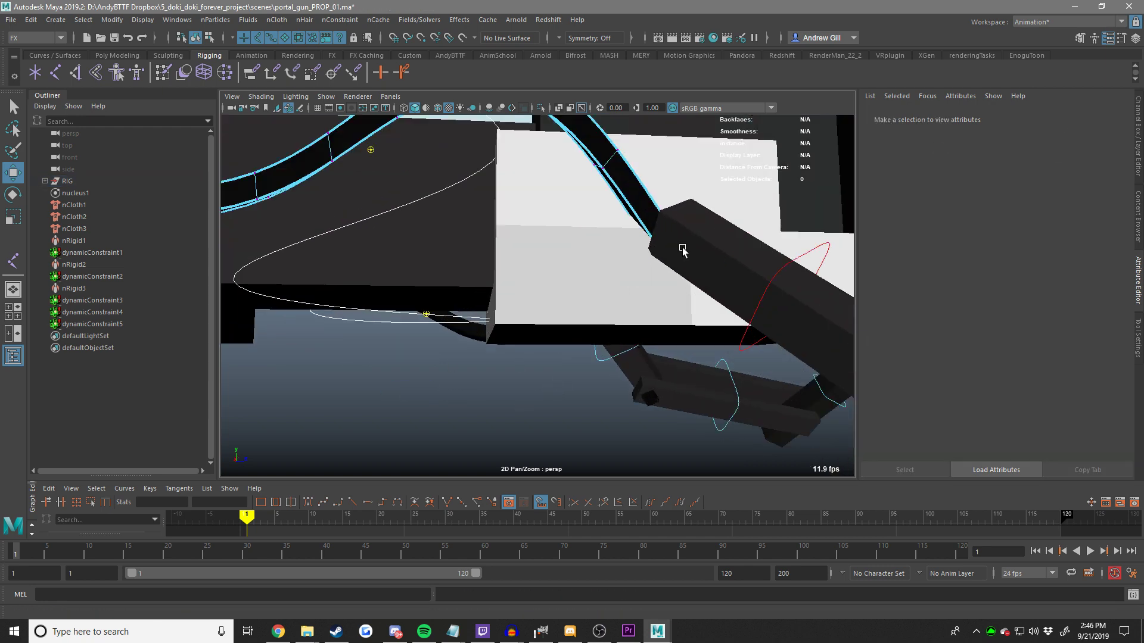
pyautogui.keyDown('alt'); pyautogui.moveTo(681, 249); pyautogui.dragTo(549, 329); pyautogui.keyUp('alt')
pyautogui.keyDown('shift'); pyautogui.click(648, 194); pyautogui.keyUp('shift')
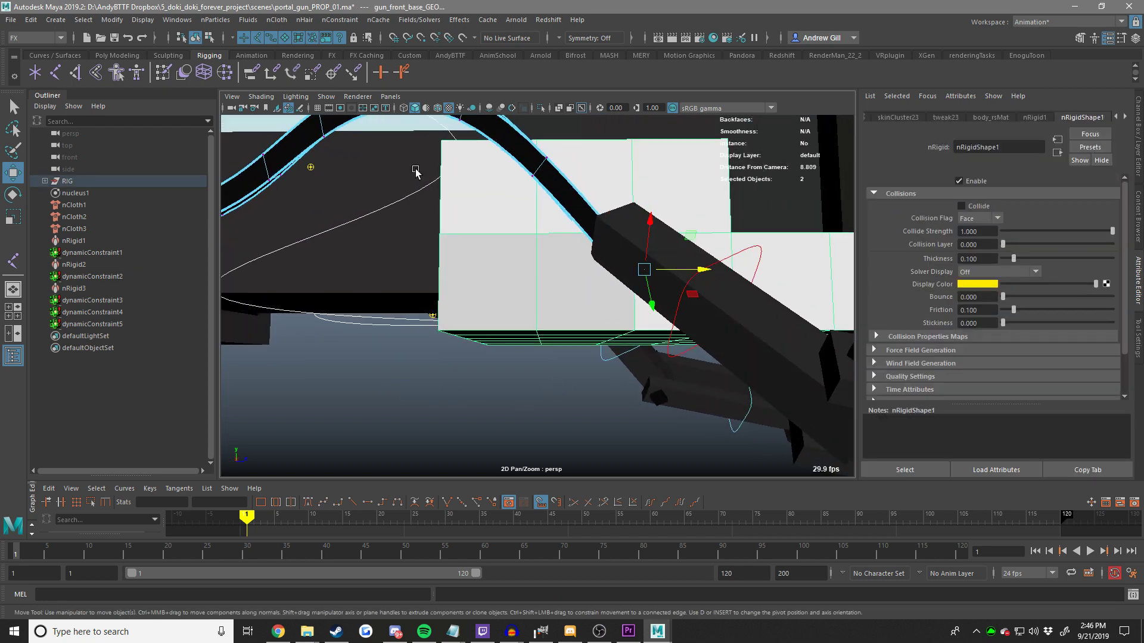
pyautogui.click(332, 20)
pyautogui.click(355, 59)
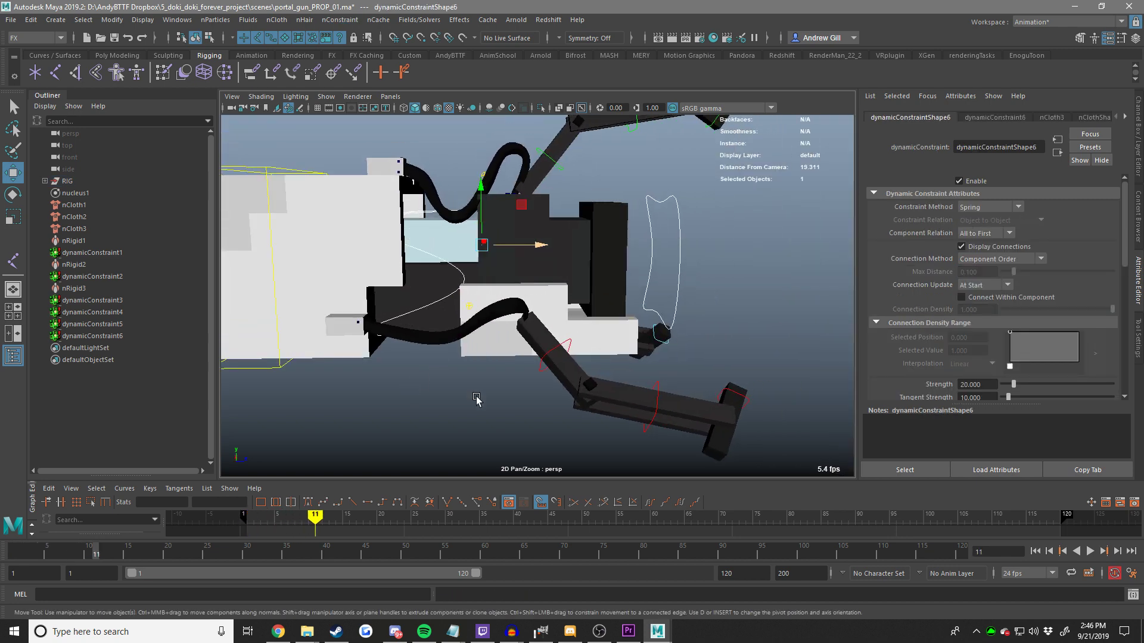
# Match the right wire's nCloth to the top wire with Stretch Resistance 30, Compression Resistance 10 and Bend Resistance 0.5.
pyautogui.click(510, 335)
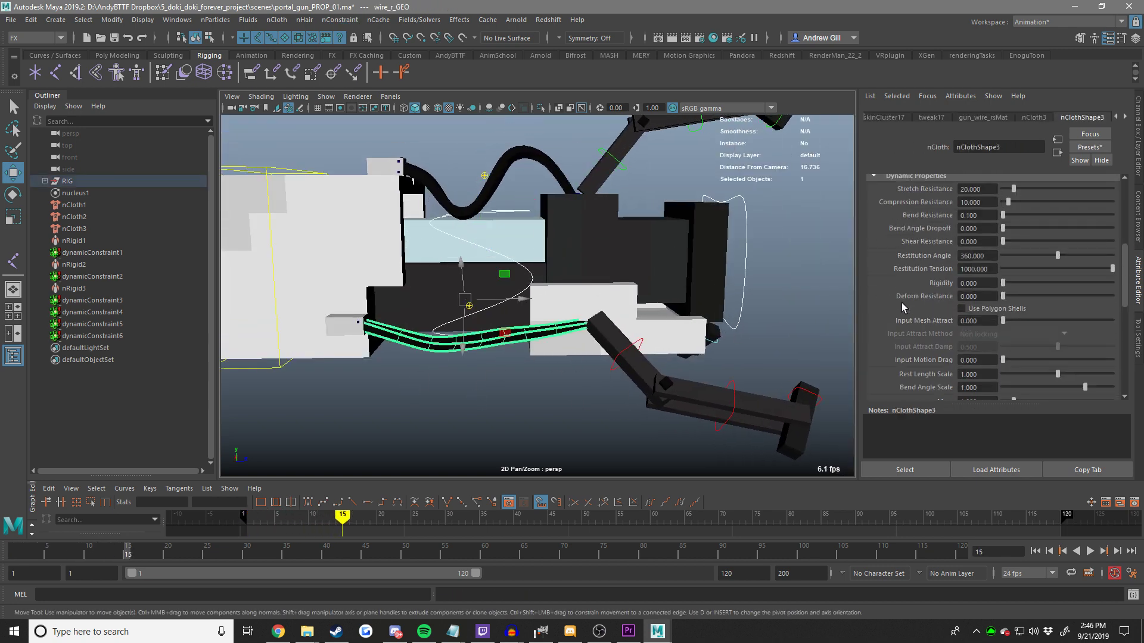
pyautogui.scroll(3, 566, 309)
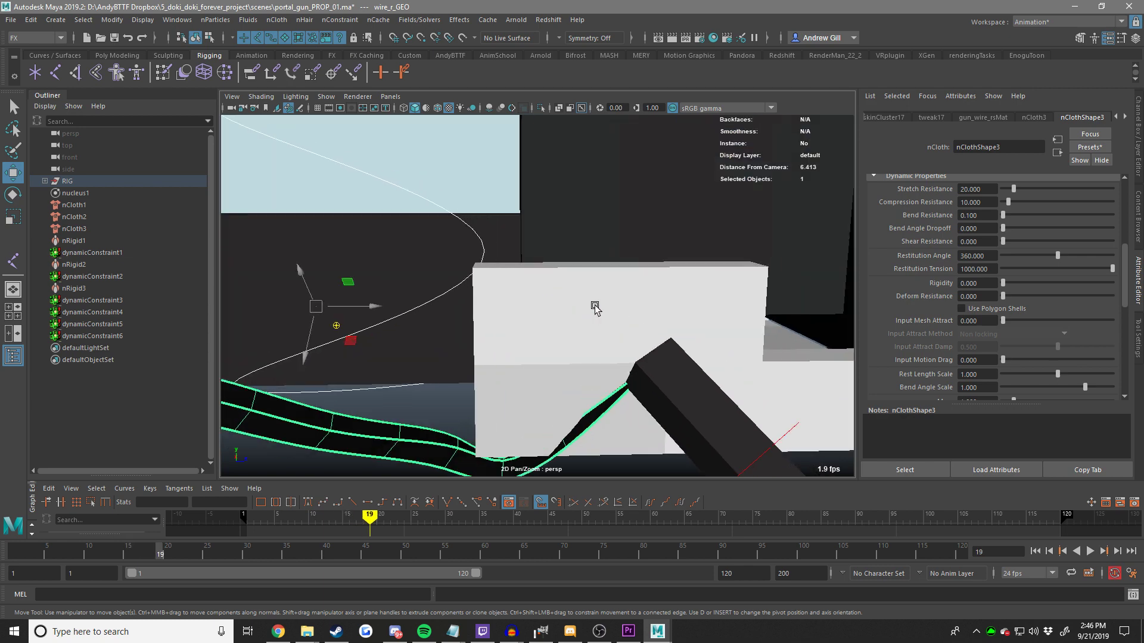
pyautogui.scroll(-5, 594, 306)
pyautogui.click(17, 554)
pyautogui.scroll(3, 567, 271)
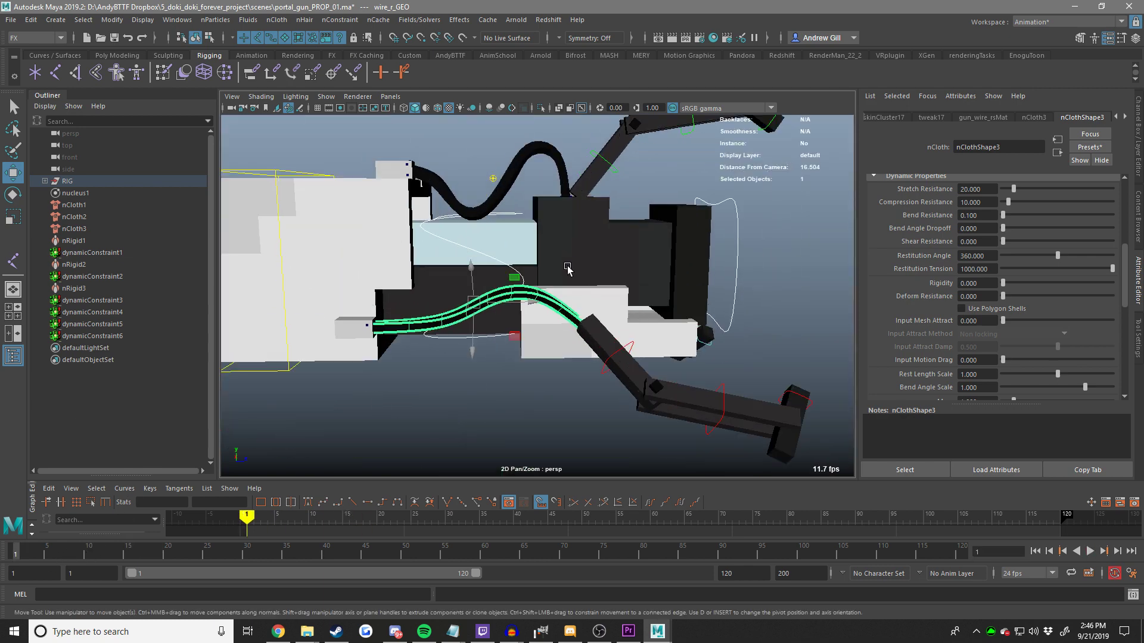
pyautogui.click(551, 178)
pyautogui.hotkey('ctrl', 'z')
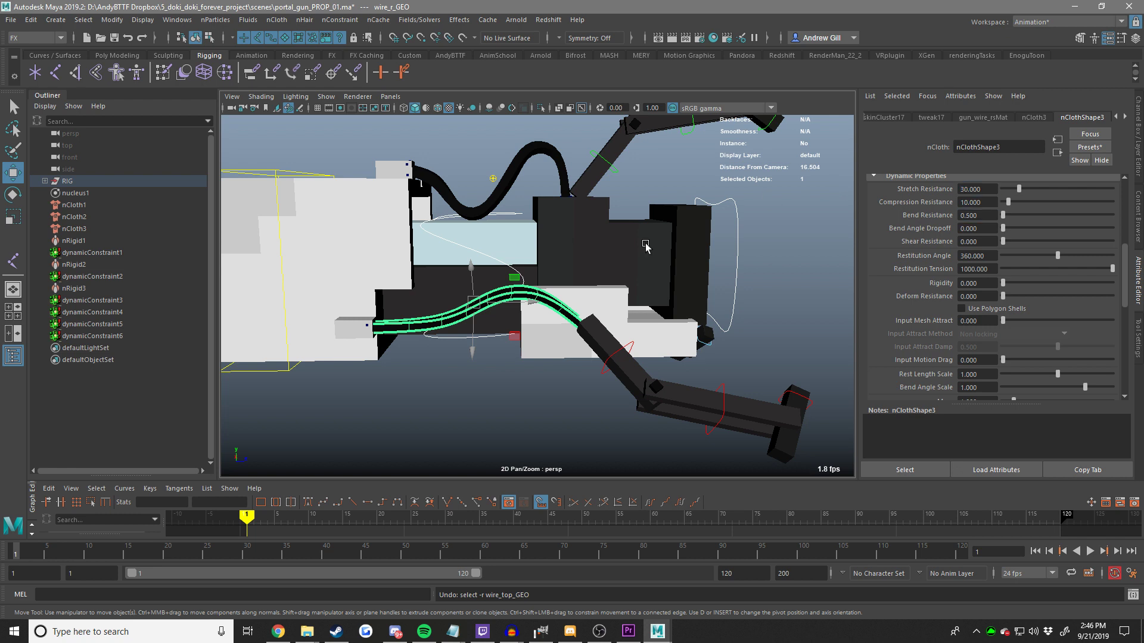
# Set the right wire's Deform Resistance to 1.1 and match its Input Mesh Attract to the top wire's 0.3.
pyautogui.click(523, 154)
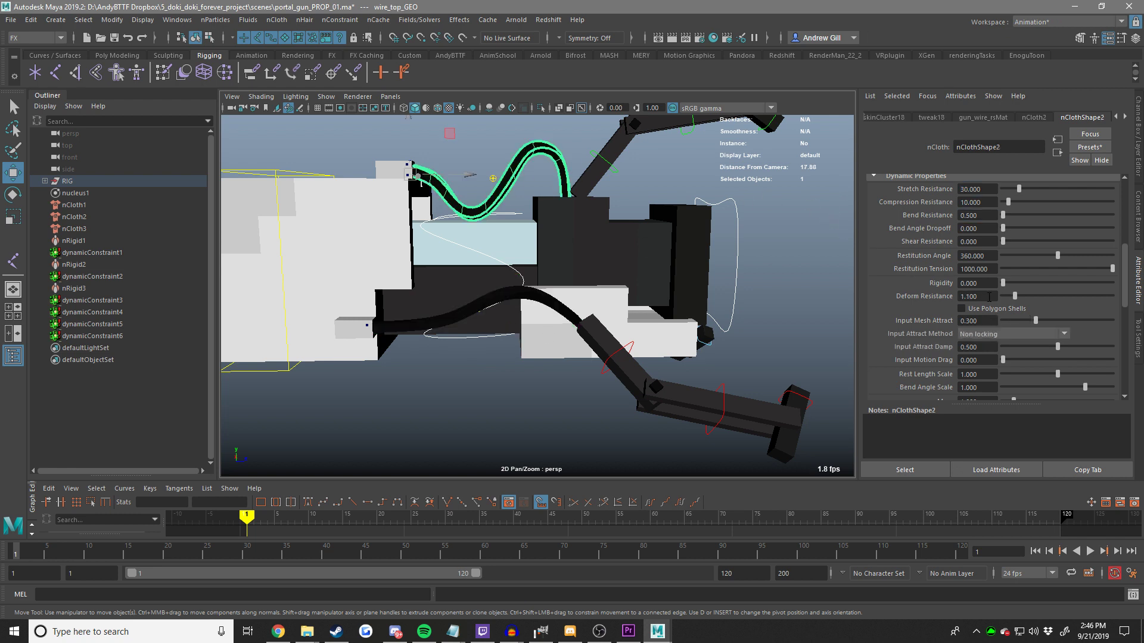
pyautogui.hotkey('ctrl', 'z')
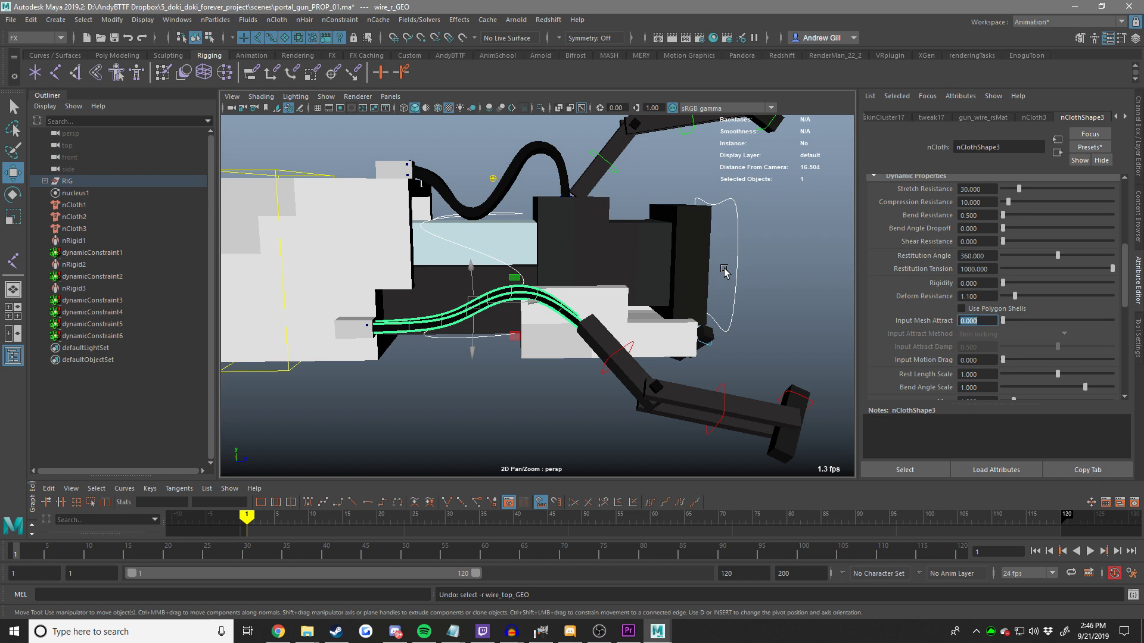
pyautogui.click(477, 401)
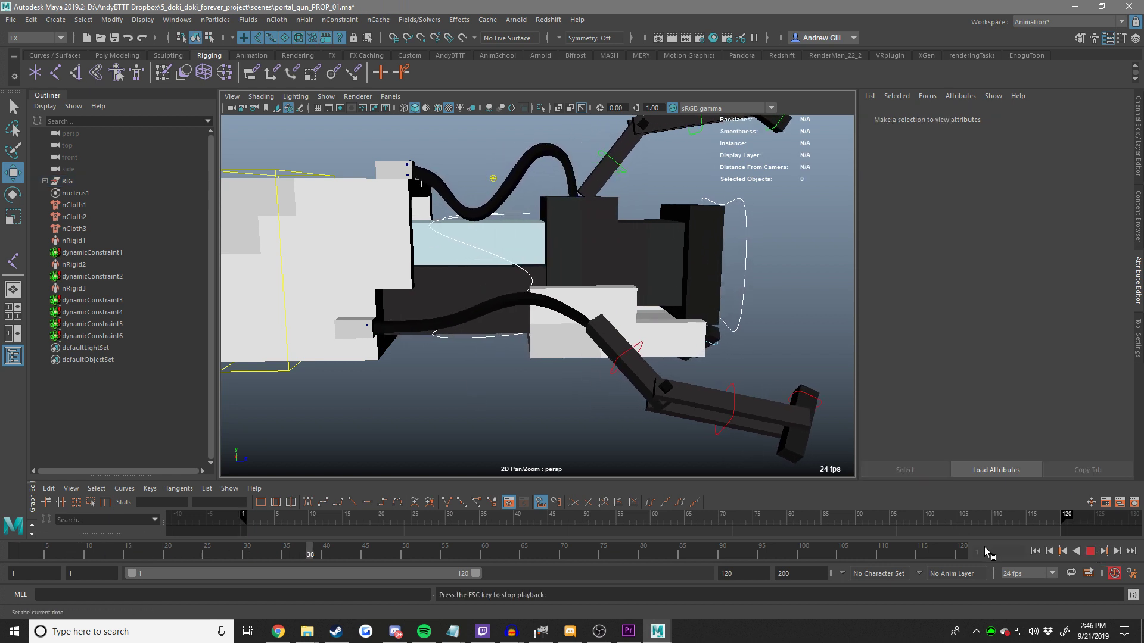
# Replay the recoil from frame 1 and examine the wires' motion from both sides of the gun.
pyautogui.scroll(-3, 752, 322)
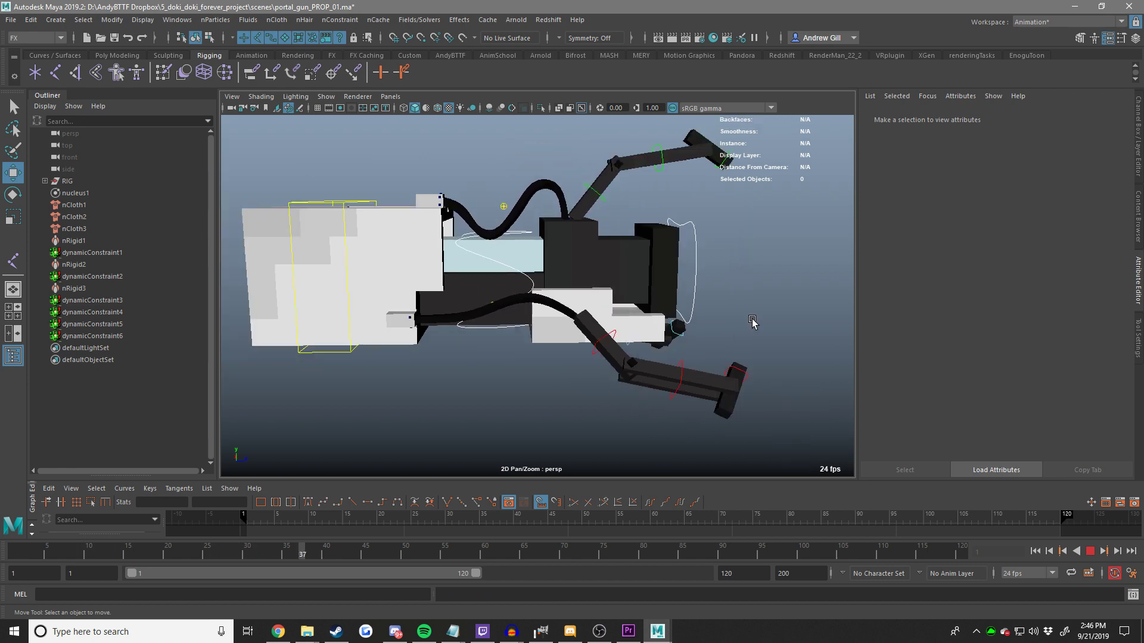
pyautogui.keyDown('alt'); pyautogui.moveTo(751, 322); pyautogui.dragTo(467, 327); pyautogui.keyUp('alt')
pyautogui.keyDown('alt'); pyautogui.moveTo(467, 327); pyautogui.dragTo(432, 357, button='middle'); pyautogui.keyUp('alt')
pyautogui.click(1035, 551)
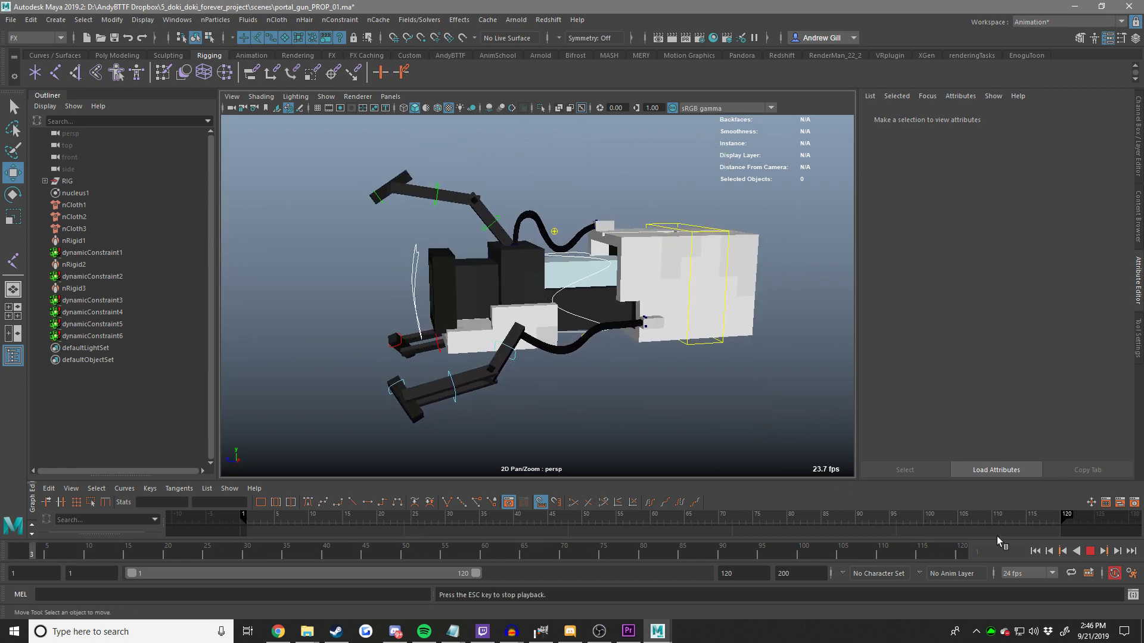
pyautogui.press('Escape')
# Animate the gun master control by rotating the whole gun into new orientations up to frame 58.
pyautogui.click(684, 229)
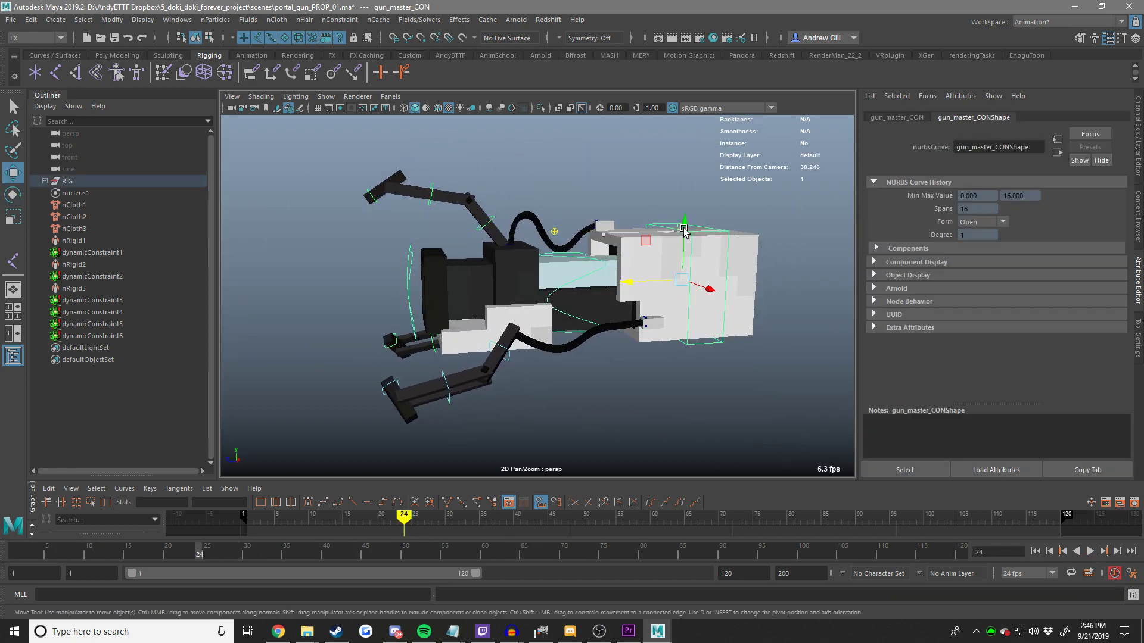
pyautogui.press('Escape')
pyautogui.press('e')
pyautogui.moveTo(660, 282); pyautogui.dragTo(728, 255)
pyautogui.moveTo(347, 546); pyautogui.dragTo(456, 557)
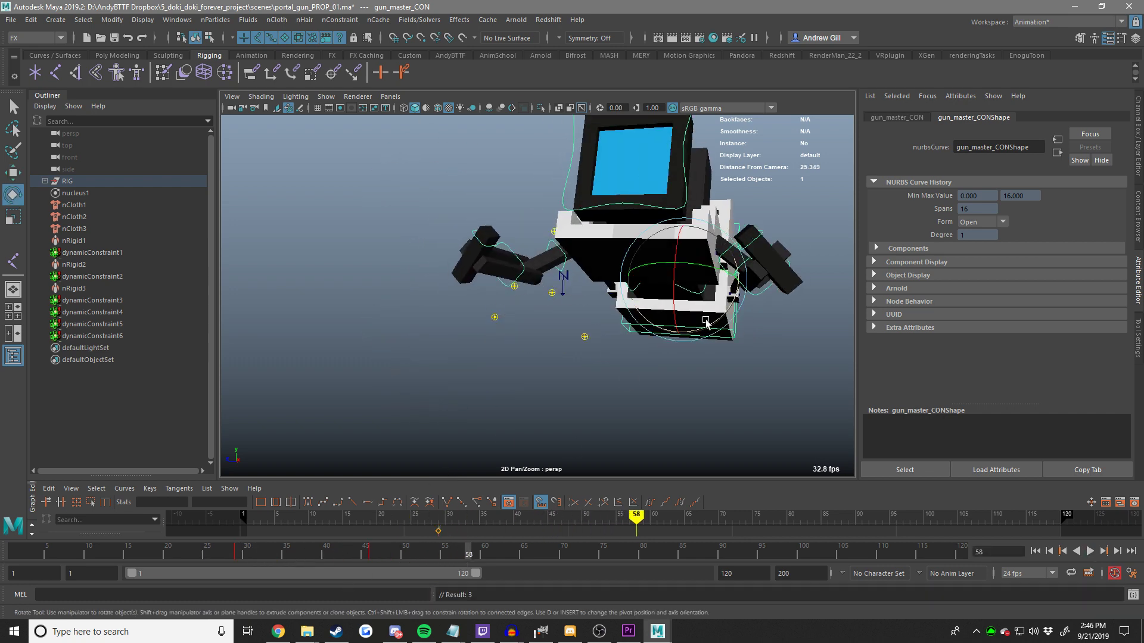
pyautogui.moveTo(706, 322); pyautogui.dragTo(589, 373)
pyautogui.keyDown('alt'); pyautogui.moveTo(518, 361); pyautogui.dragTo(758, 342); pyautogui.keyUp('alt')
# Start a second recoil by keying the gun fire control at frame 63 and moving it backward at frame 66.
pyautogui.click(680, 212)
pyautogui.click(653, 204)
pyautogui.press('w')
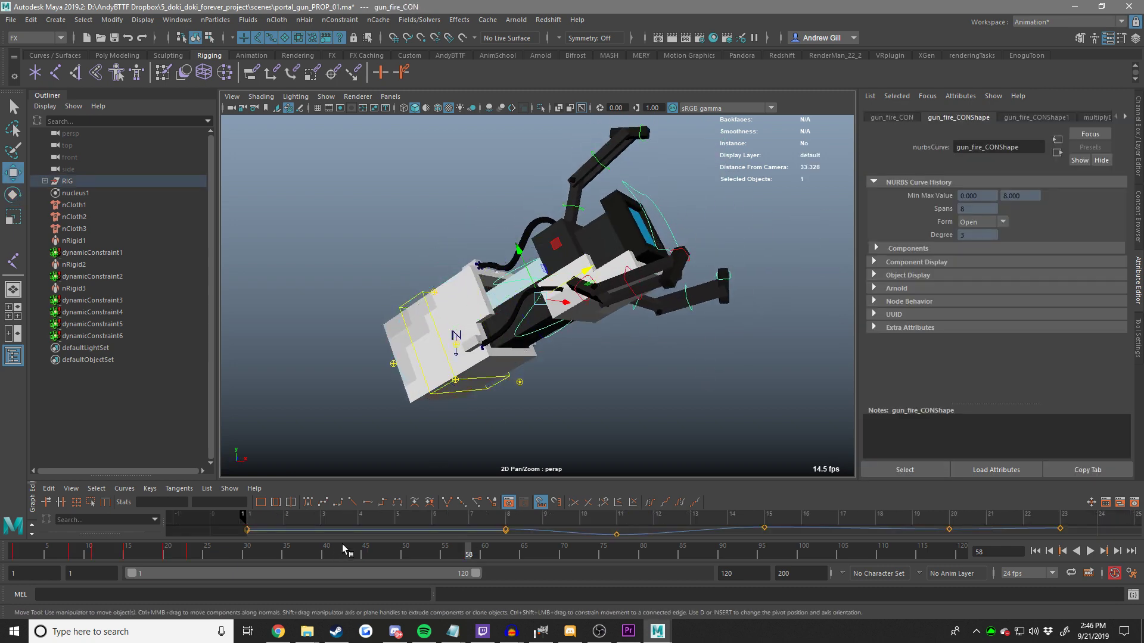
pyautogui.moveTo(347, 551); pyautogui.dragTo(495, 553)
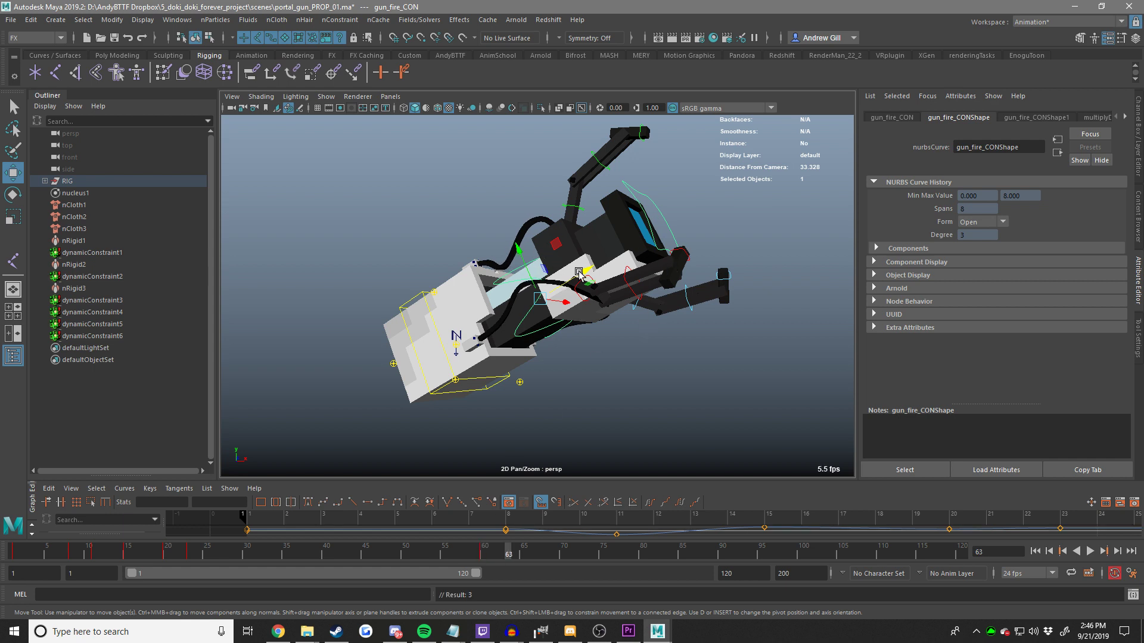
pyautogui.moveTo(580, 275); pyautogui.dragTo(566, 294)
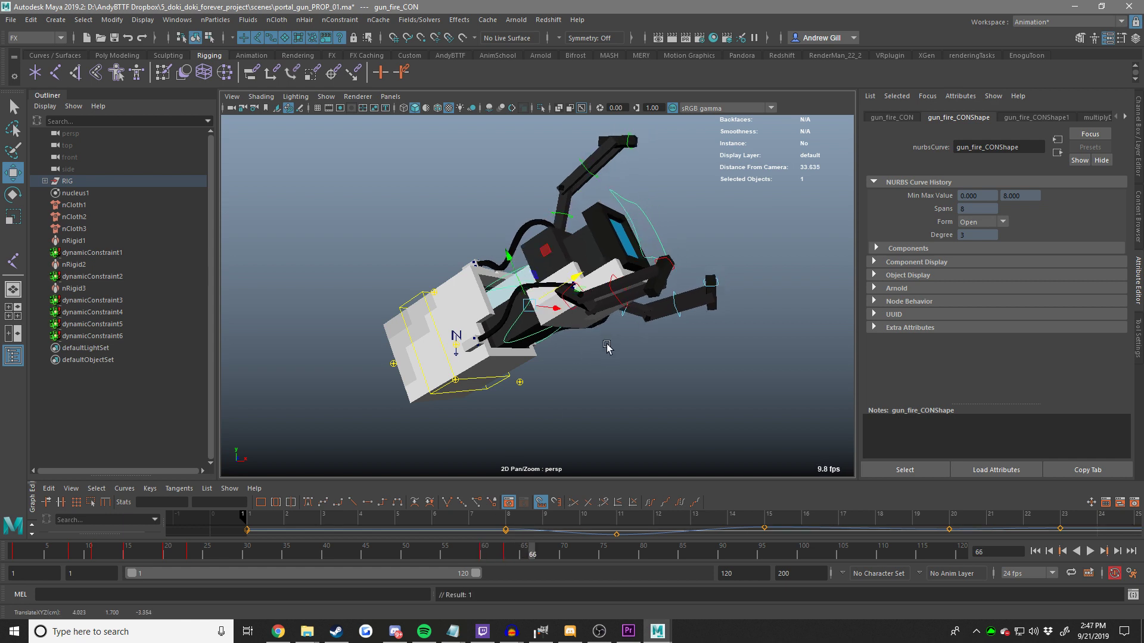
# Key the recoil's rebound by moving the gun fire control forward at frame 70 and adjusting it again at frame 73.
pyautogui.moveTo(607, 348); pyautogui.dragTo(678, 325)
pyautogui.hotkey('alt', '.')
pyautogui.moveTo(677, 339); pyautogui.dragTo(669, 340, button='middle')
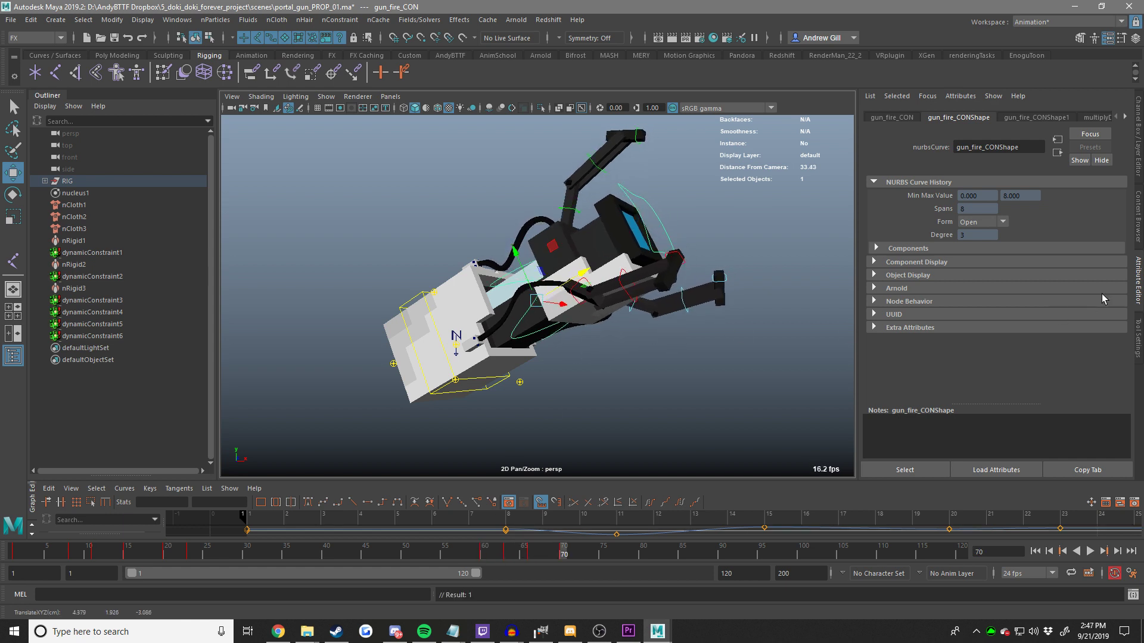
pyautogui.click(1137, 337)
pyautogui.scroll(3, 723, 286)
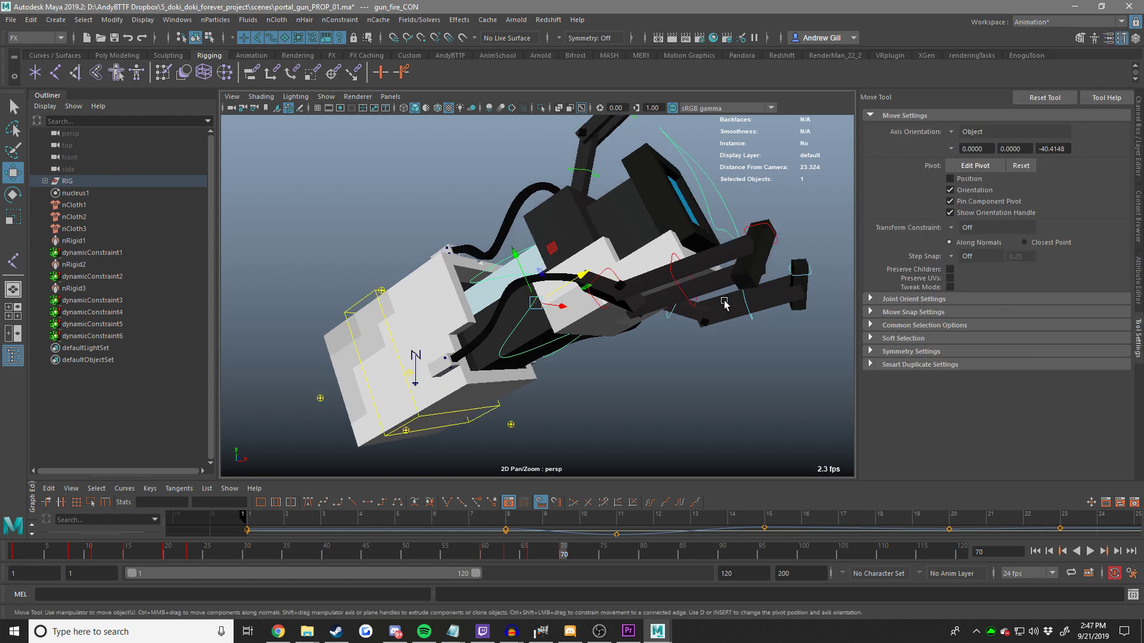
pyautogui.keyDown('alt'); pyautogui.moveTo(727, 306); pyautogui.dragTo(708, 314, button='middle'); pyautogui.keyUp('alt')
pyautogui.hotkey('alt', '.')
pyautogui.hotkey('alt', '.')
pyautogui.hotkey('alt', '.')
pyautogui.moveTo(647, 343); pyautogui.dragTo(660, 345, button='middle')
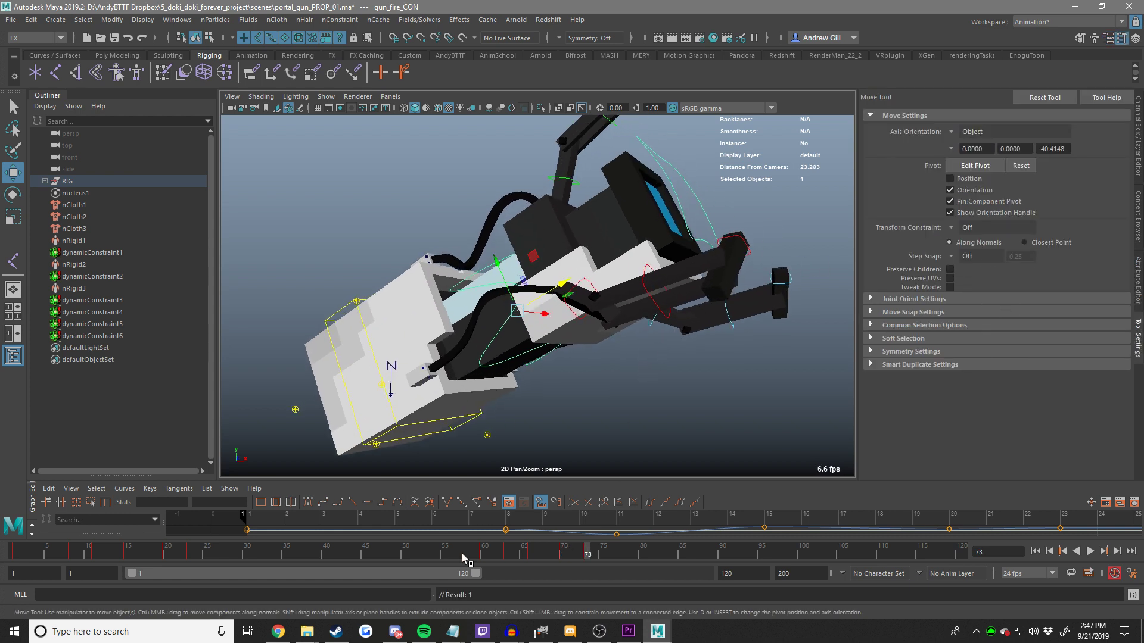
# Move the gun fire control's last rebound key to frame 74 and clear the key at frame 78.
pyautogui.moveTo(462, 554); pyautogui.dragTo(588, 532)
pyautogui.keyDown('shift'); pyautogui.moveTo(586, 555); pyautogui.dragTo(595, 556); pyautogui.keyUp('shift')
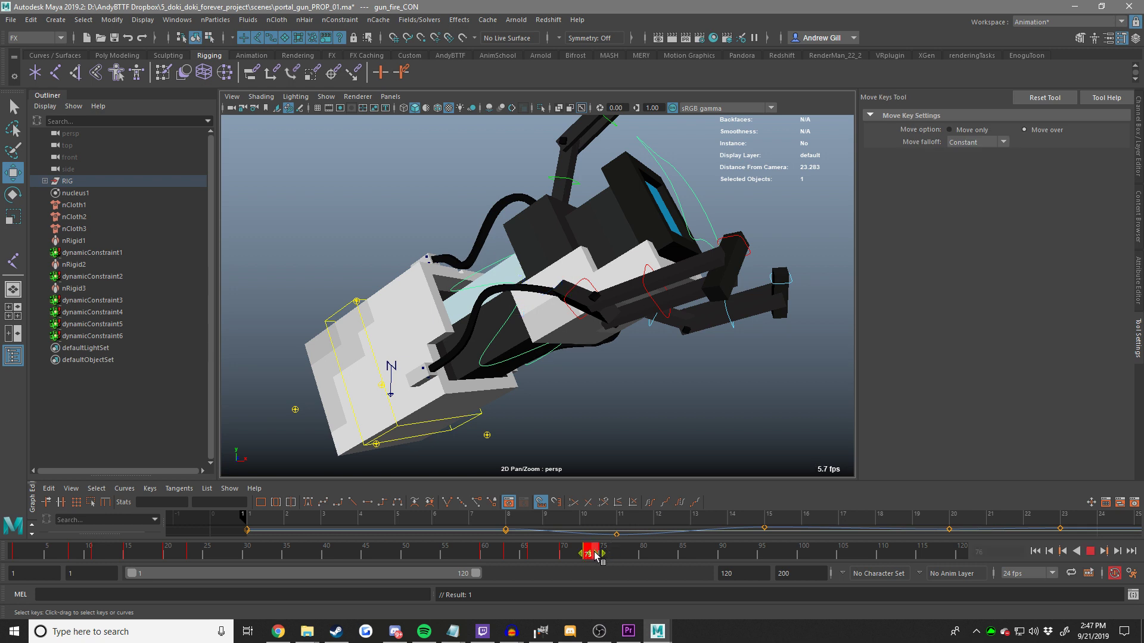
pyautogui.click(590, 558)
pyautogui.click(626, 557)
pyautogui.rightClick(627, 554)
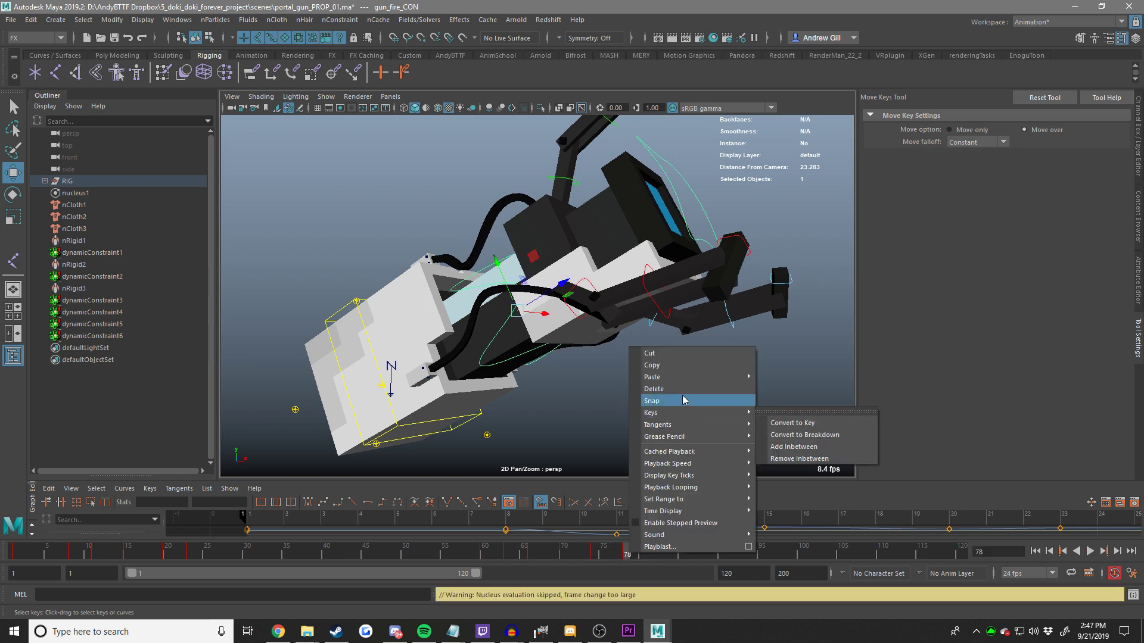
pyautogui.click(674, 389)
pyautogui.moveTo(448, 542); pyautogui.dragTo(561, 543)
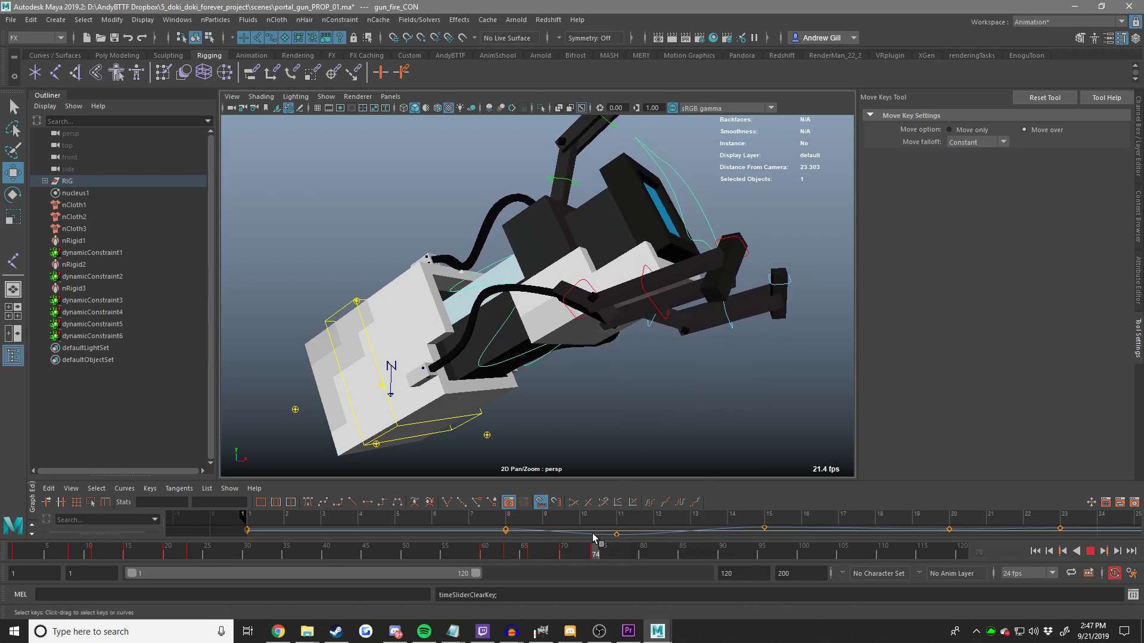
pyautogui.rightClick(620, 555)
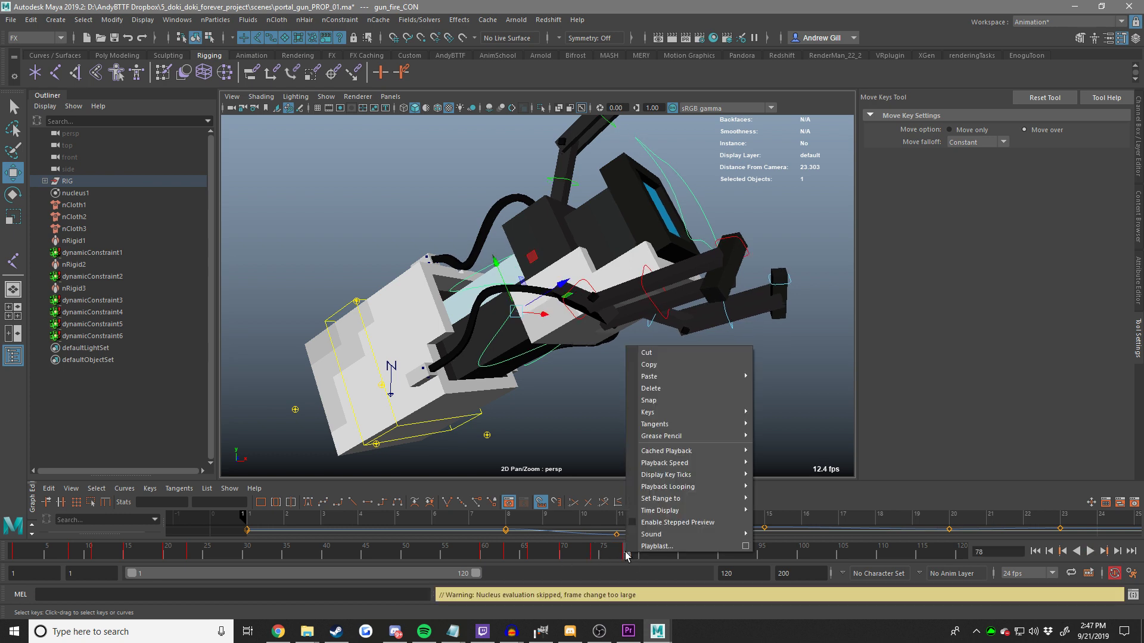
pyautogui.click(659, 395)
# Play the gun's rotation and recoil animation and examine the wires' motion from the front and side.
pyautogui.click(470, 555)
pyautogui.moveTo(469, 556)
pyautogui.mouseDown()
pyautogui.moveTo(592, 532)
pyautogui.moveTo(382, 545)
pyautogui.mouseUp()
pyautogui.click(1090, 552)
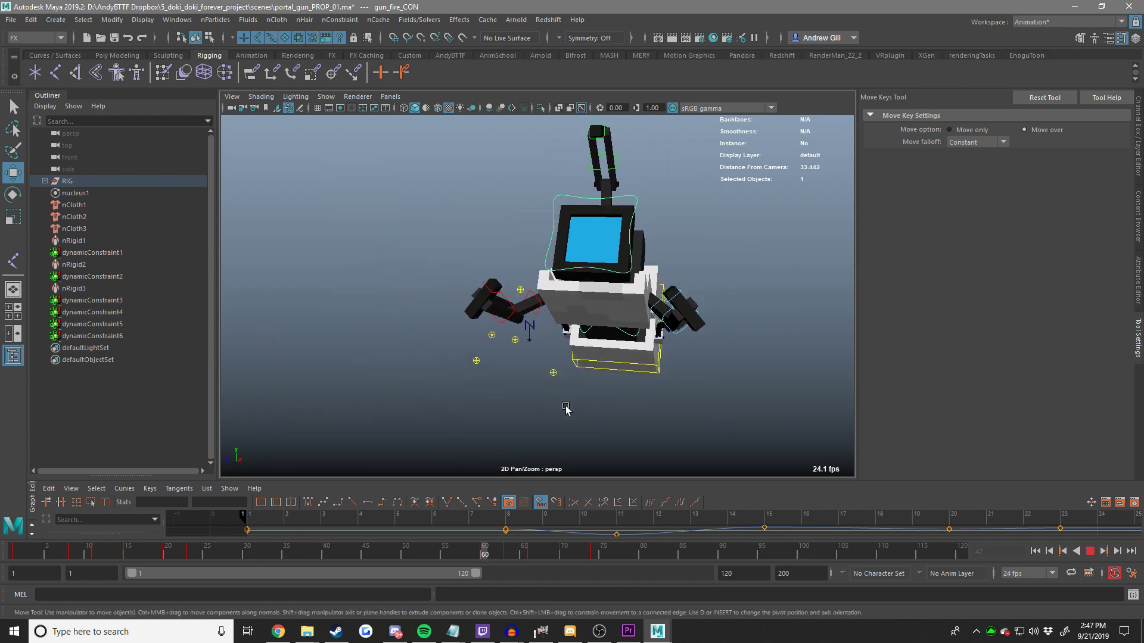
pyautogui.keyDown('alt'); pyautogui.moveTo(566, 407); pyautogui.dragTo(716, 408); pyautogui.keyUp('alt')
pyautogui.scroll(2, 687, 416)
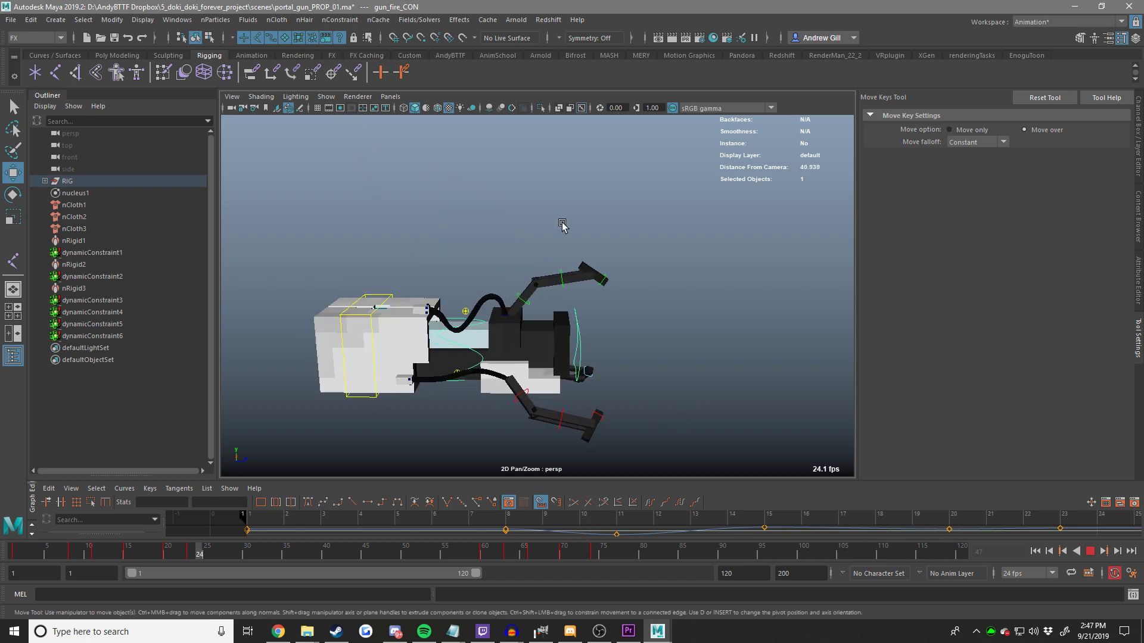
pyautogui.click(561, 225)
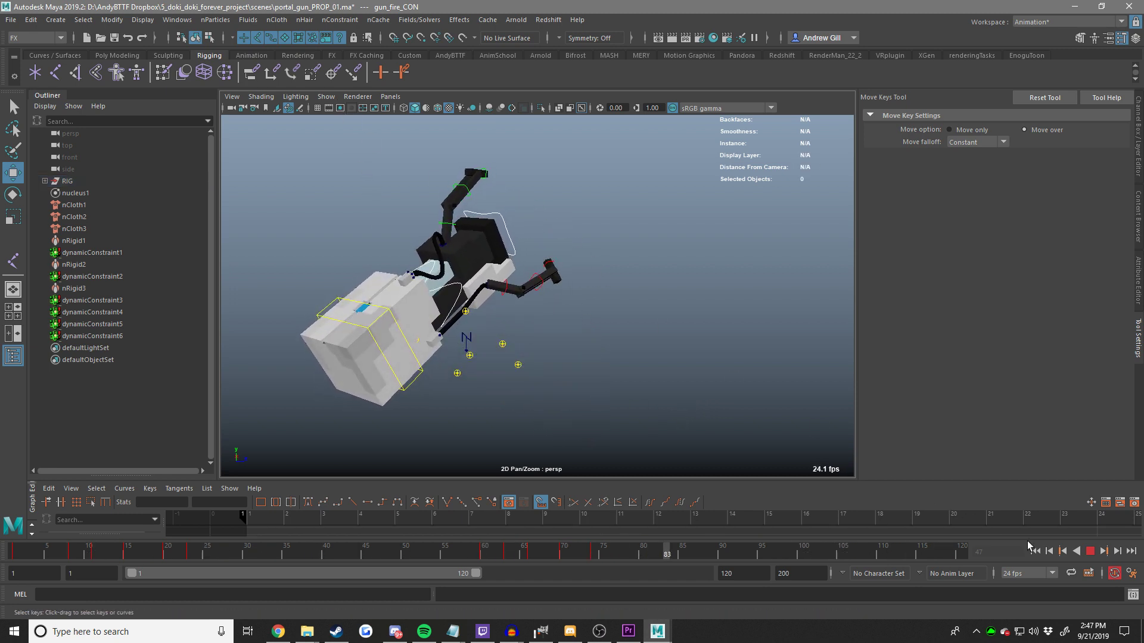
pyautogui.click(1092, 550)
# Exclude surfaces from viewport selection and select the base rotation controls of all three claws together.
pyautogui.scroll(4, 608, 331)
pyautogui.keyDown('alt'); pyautogui.moveTo(612, 334); pyautogui.dragTo(567, 358); pyautogui.keyUp('alt')
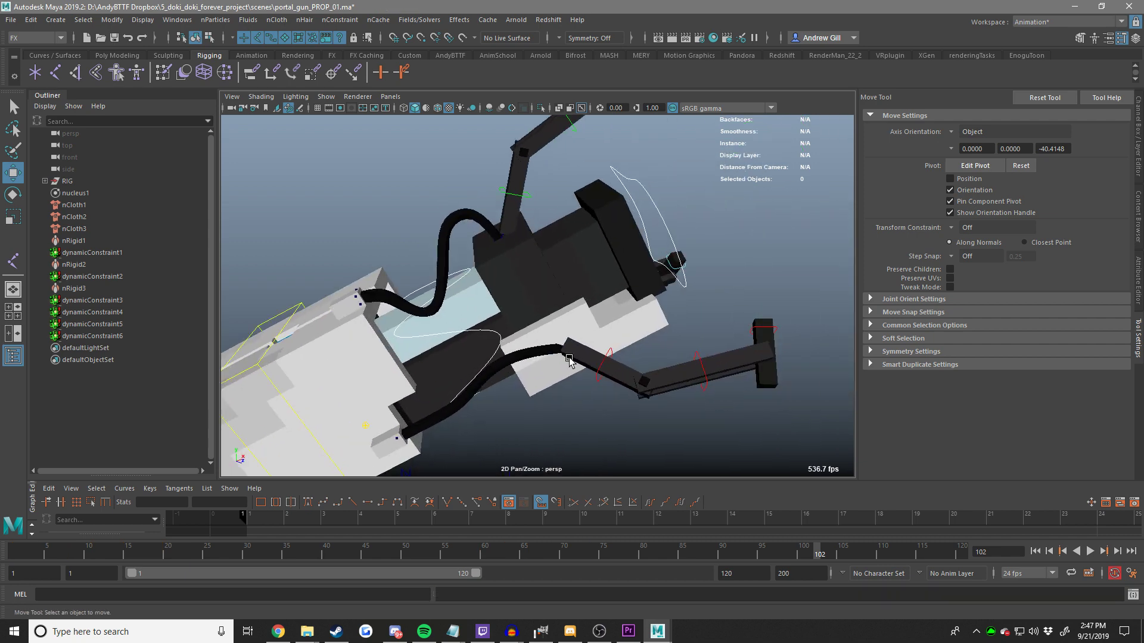
pyautogui.click(601, 360)
pyautogui.keyDown('shift'); pyautogui.click(509, 191); pyautogui.keyUp('shift')
pyautogui.keyDown('alt'); pyautogui.moveTo(509, 190); pyautogui.dragTo(486, 221); pyautogui.keyUp('alt')
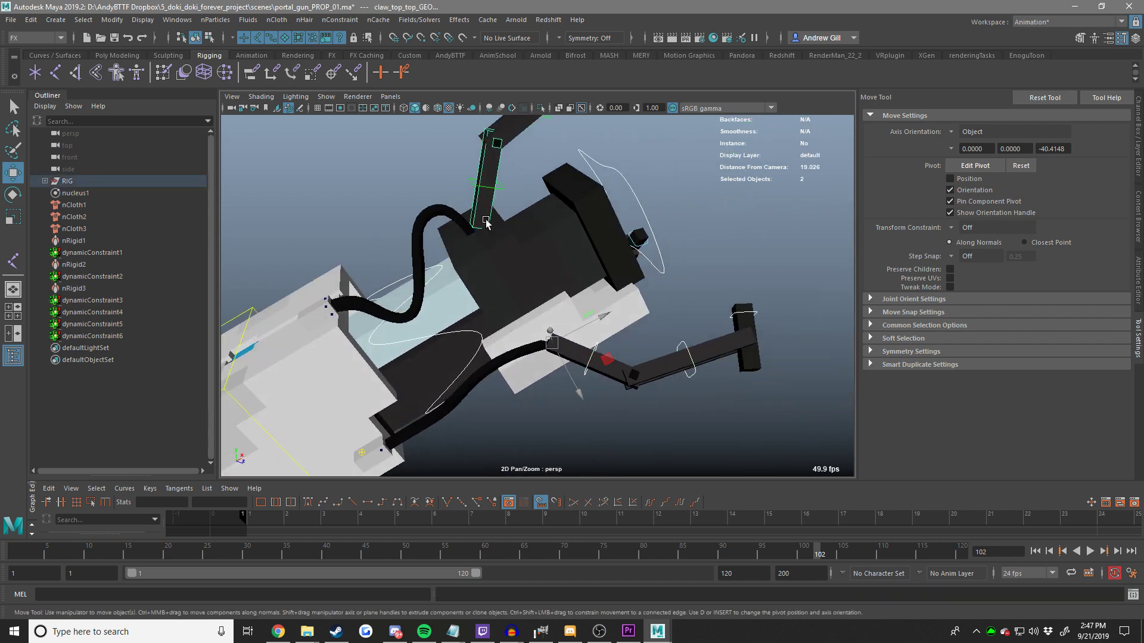
pyautogui.keyDown('shift'); pyautogui.click(476, 185); pyautogui.keyUp('shift')
pyautogui.keyDown('alt'); pyautogui.moveTo(356, 208); pyautogui.dragTo(624, 241); pyautogui.keyUp('alt')
pyautogui.press('e')
pyautogui.hotkey('ctrl', 'z')
pyautogui.press('w')
pyautogui.hotkey('ctrl', 'z')
pyautogui.click(288, 38)
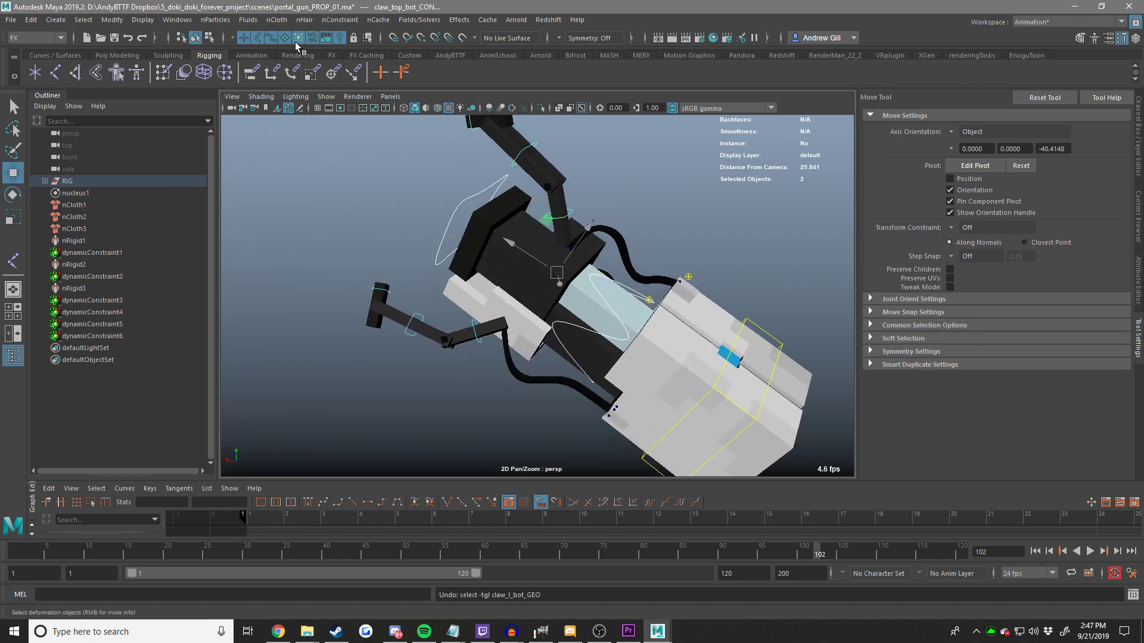
pyautogui.scroll(5, 442, 381)
pyautogui.moveTo(418, 378); pyautogui.dragTo(418, 396)
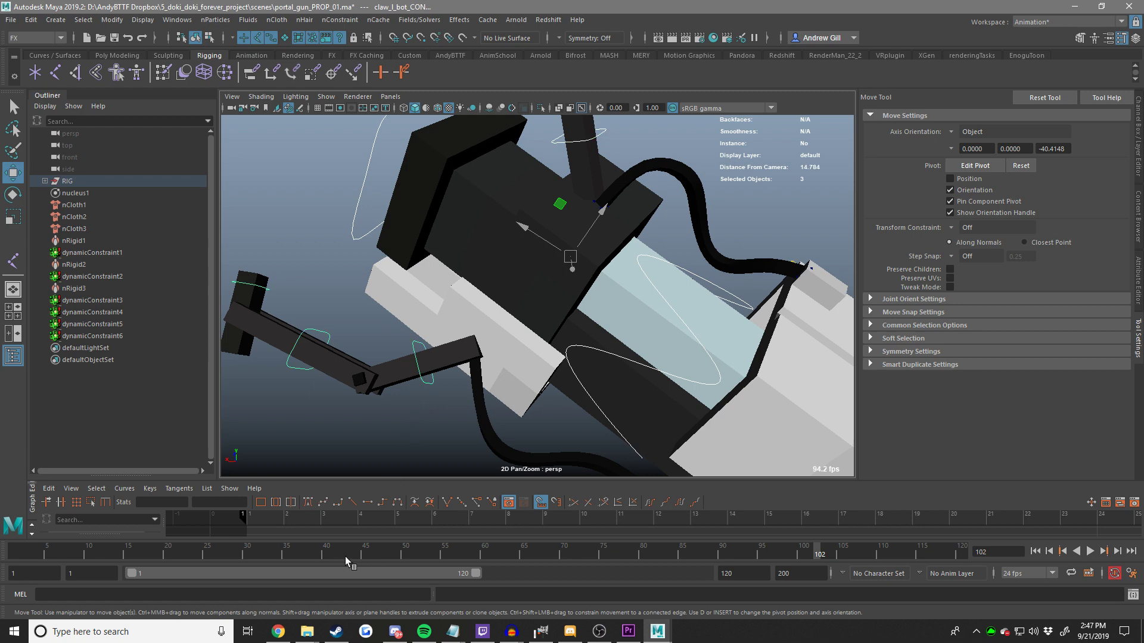
# Try rotating the three claw base controls together at frame 11.
pyautogui.moveTo(345, 557); pyautogui.dragTo(230, 551)
pyautogui.click(17, 550)
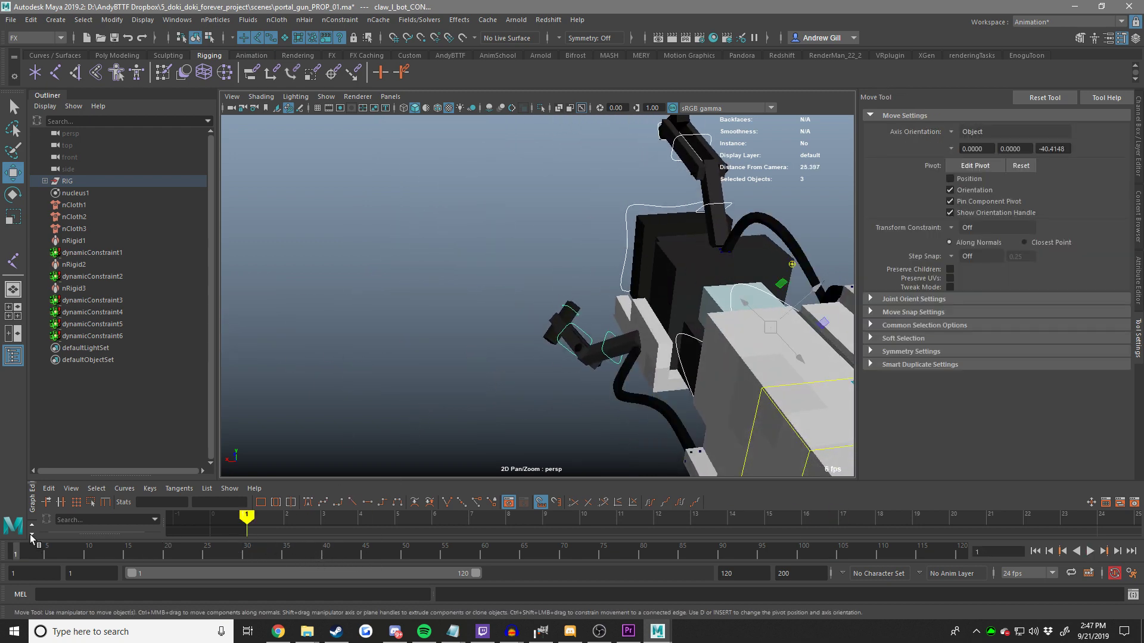
pyautogui.hotkey('alt', 'v')
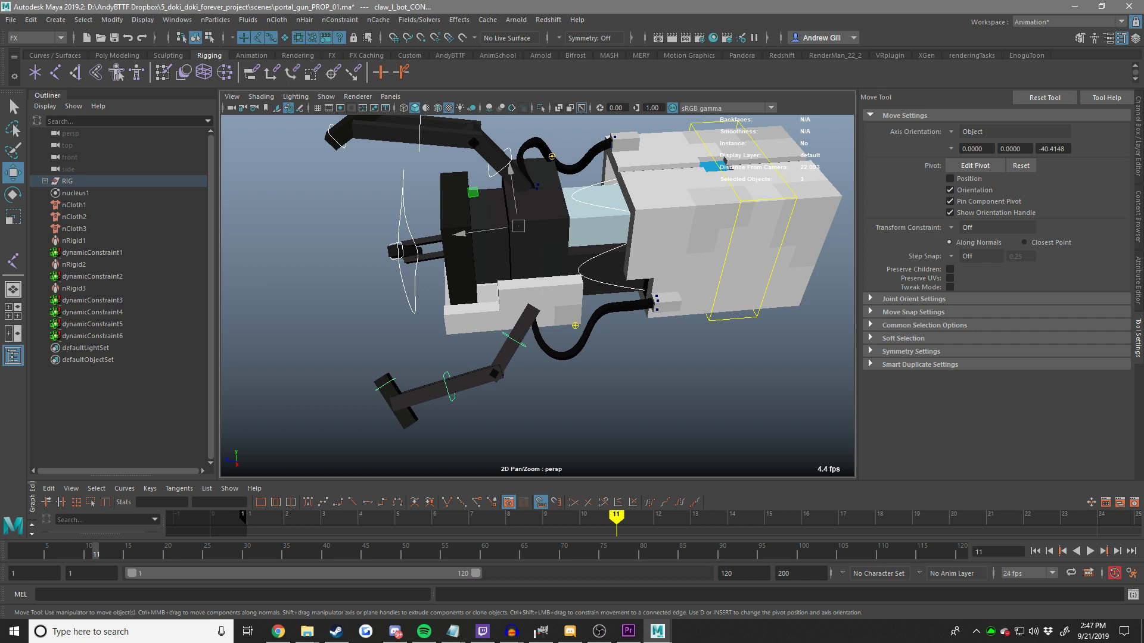
pyautogui.keyDown('alt'); pyautogui.moveTo(458, 328); pyautogui.dragTo(666, 399); pyautogui.keyUp('alt')
pyautogui.press('e')
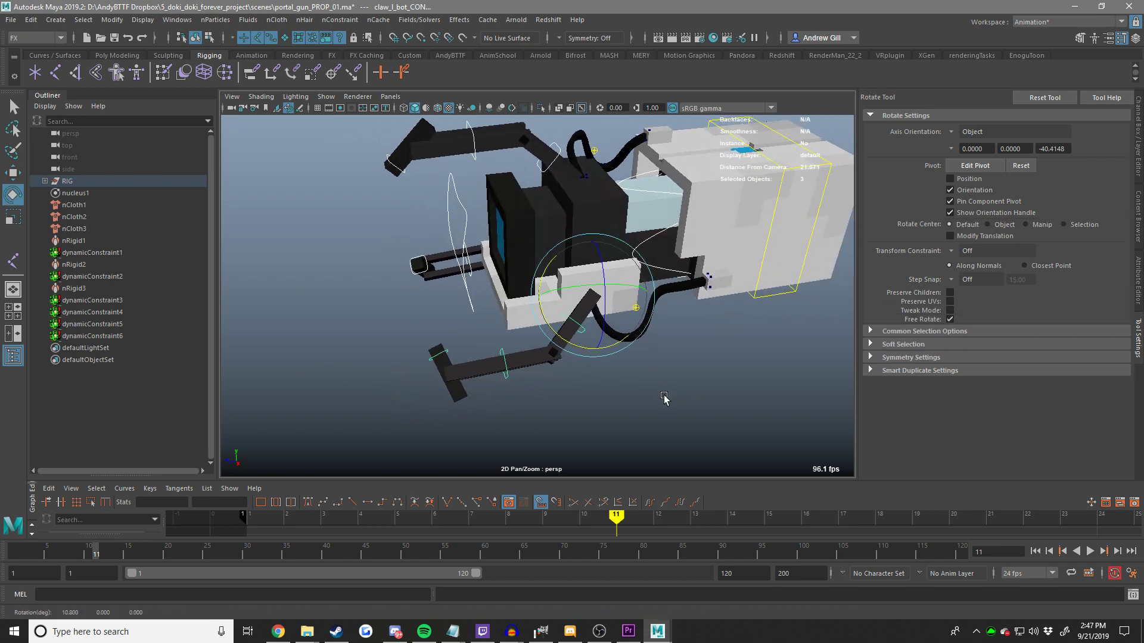
pyautogui.moveTo(666, 398); pyautogui.dragTo(560, 405, button='middle')
pyautogui.hotkey('ctrl', 'z')
# Run the simulation from frame 1 and key the three claw base controls' resting pose at frame 8.
pyautogui.hotkey('alt', 'shift', 'v')
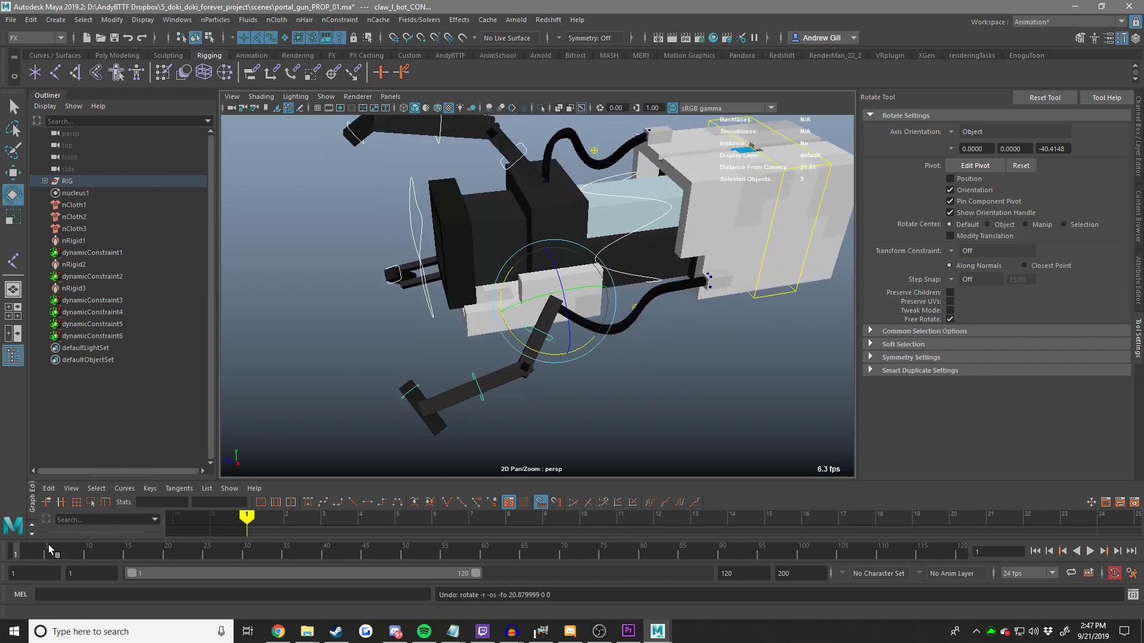
pyautogui.hotkey('alt', 'v')
pyautogui.hotkey('alt', 'v')
pyautogui.hotkey('alt', ',')
pyautogui.hotkey('alt', ',')
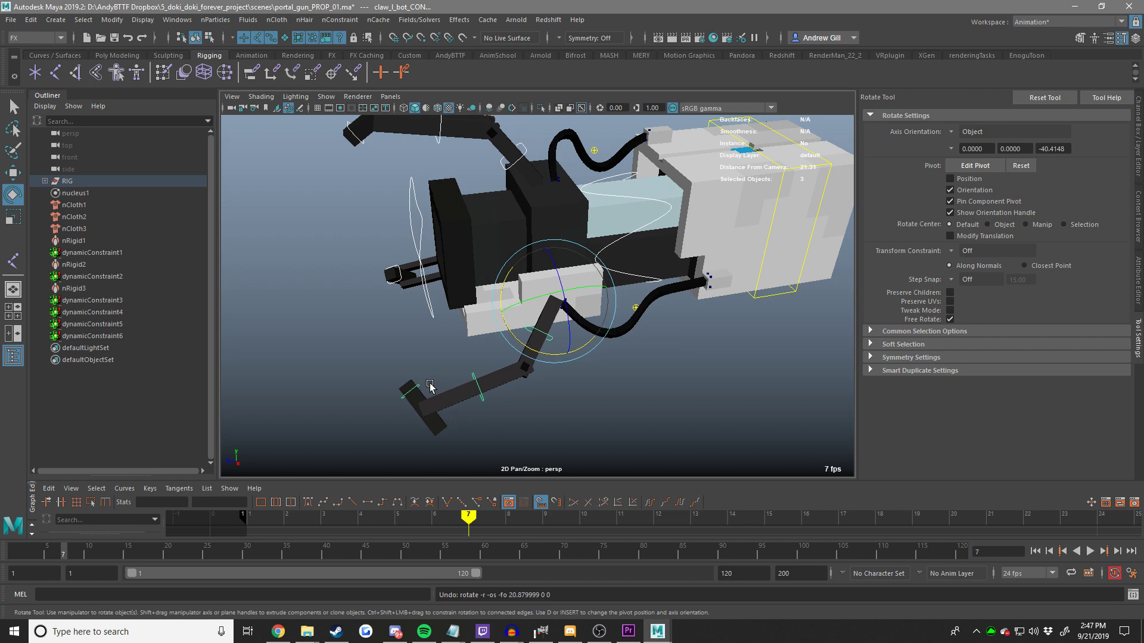
pyautogui.hotkey('alt', '.')
pyautogui.hotkey('alt', '.')
pyautogui.hotkey('alt', ',')
pyautogui.keyDown('alt'); pyautogui.moveTo(429, 387); pyautogui.dragTo(417, 424, button='middle'); pyautogui.keyUp('alt')
pyautogui.keyDown('alt'); pyautogui.moveTo(417, 424); pyautogui.dragTo(426, 404); pyautogui.keyUp('alt')
pyautogui.press('s')
# Animate the three claws swinging in and out by rotating their base controls at frames 12, 15 and 18.
pyautogui.hotkey('alt', '.')
pyautogui.hotkey('alt', '.')
pyautogui.hotkey('alt', '.')
pyautogui.hotkey('alt', '.')
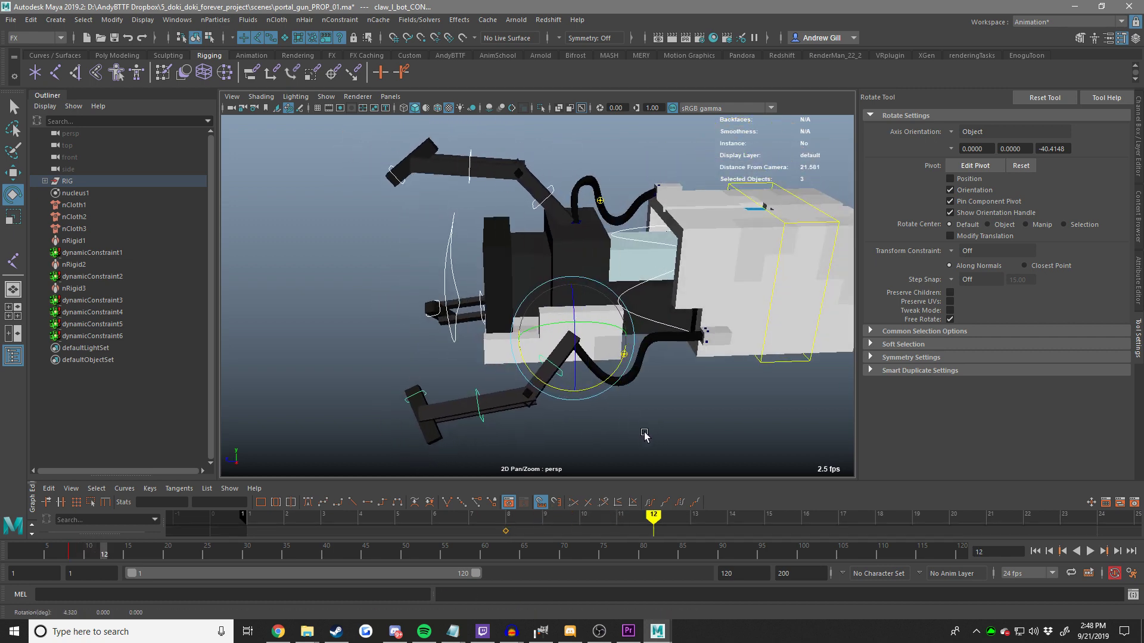
pyautogui.hotkey('alt', '.')
pyautogui.hotkey('alt', '.')
pyautogui.hotkey('alt', '.')
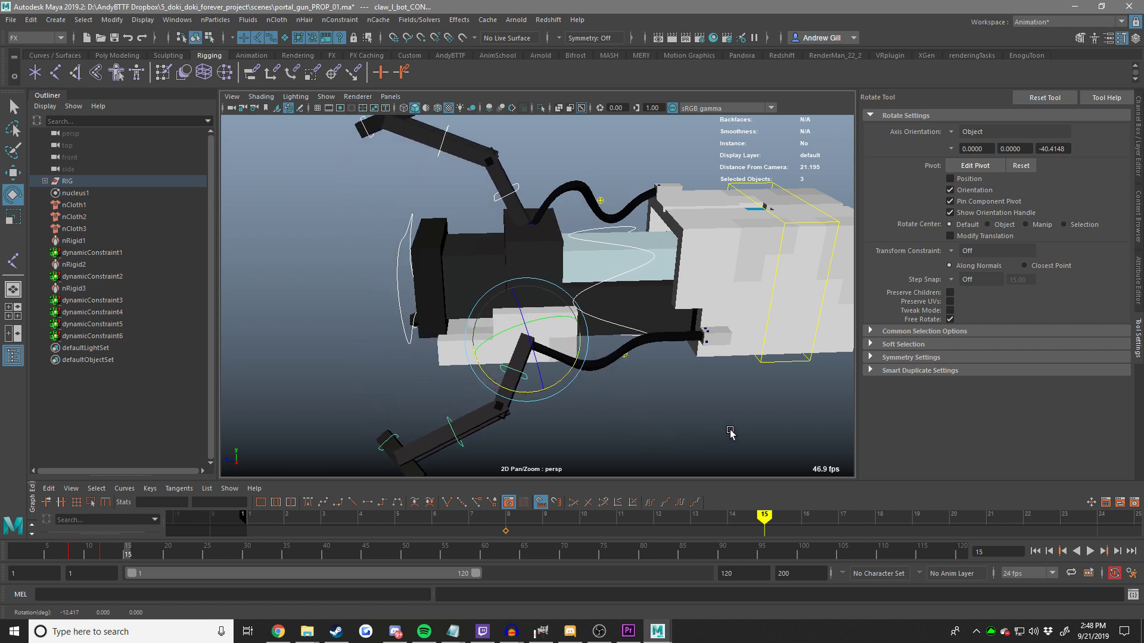
pyautogui.hotkey('alt', '.')
pyautogui.hotkey('alt', '.')
pyautogui.hotkey('alt', '.')
# Rotate the three claws again at frame 21 and set their Rotate X to 0 at frame 25.
pyautogui.hotkey('alt', '.')
pyautogui.hotkey('alt', '.')
pyautogui.hotkey('alt', '.')
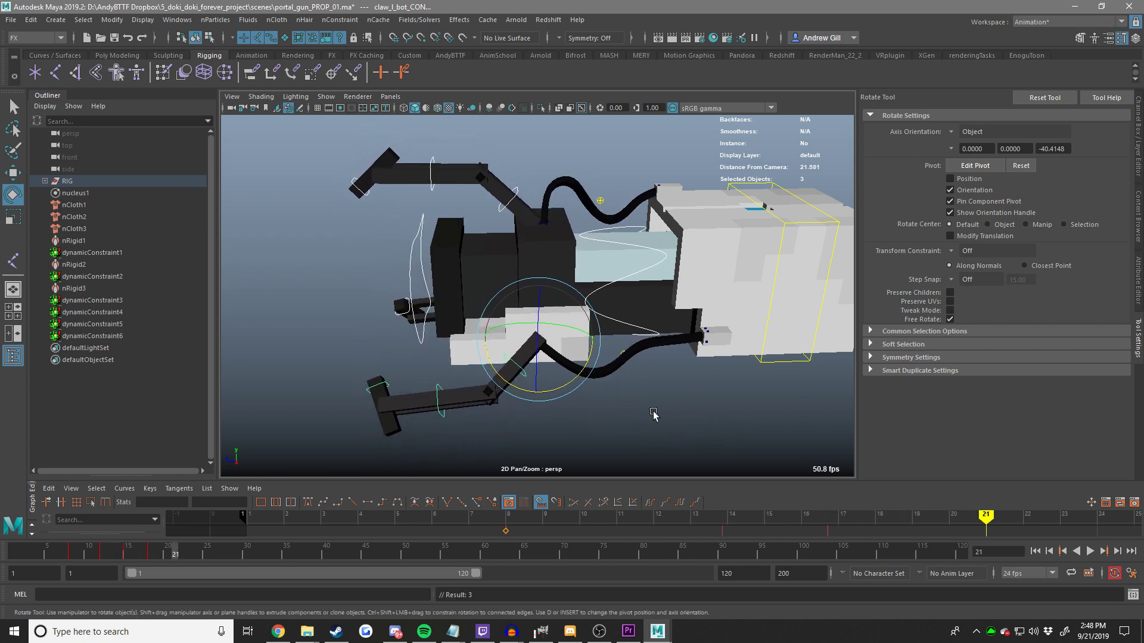
pyautogui.hotkey('alt', '.')
pyautogui.hotkey('alt', '.')
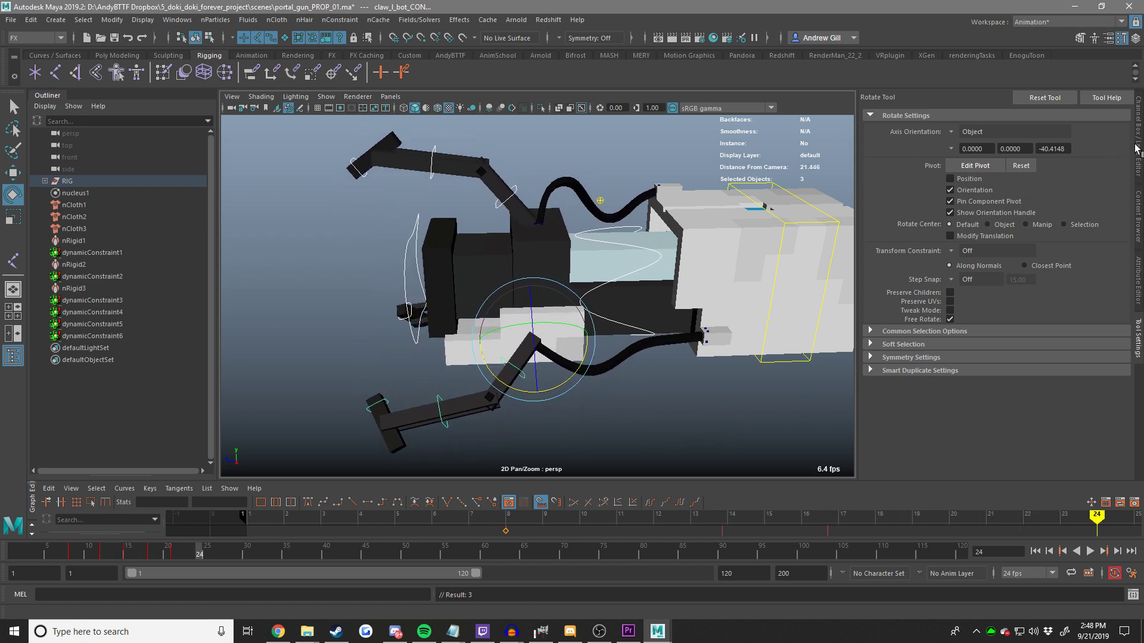
pyautogui.click(1136, 148)
pyautogui.hotkey('alt', '.')
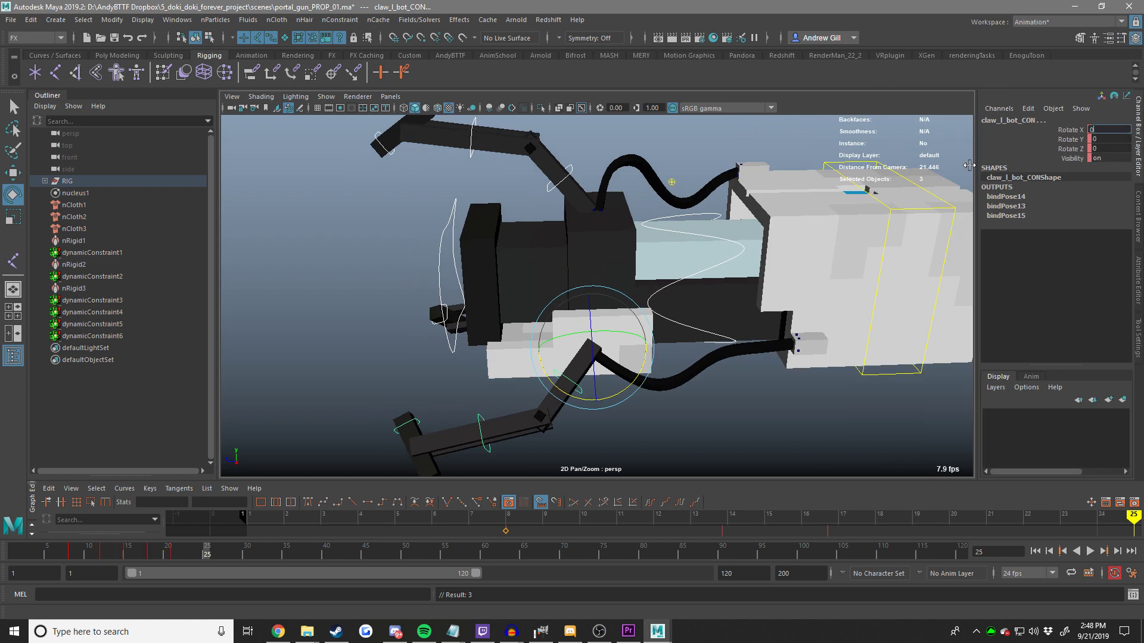
pyautogui.press('Return')
# Readjust the claws' rotation at frame 21 and play the swing from frame 1.
pyautogui.click(178, 548)
pyautogui.moveTo(369, 418); pyautogui.dragTo(330, 418, button='middle')
pyautogui.moveTo(149, 554); pyautogui.dragTo(225, 524)
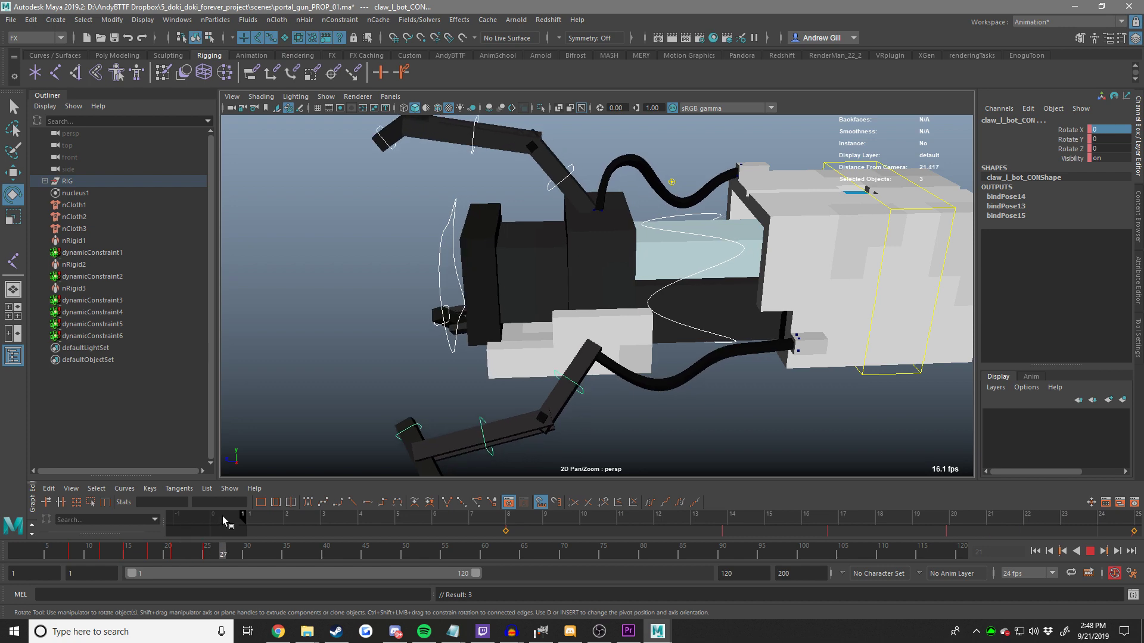
pyautogui.click(1035, 551)
pyautogui.click(1089, 551)
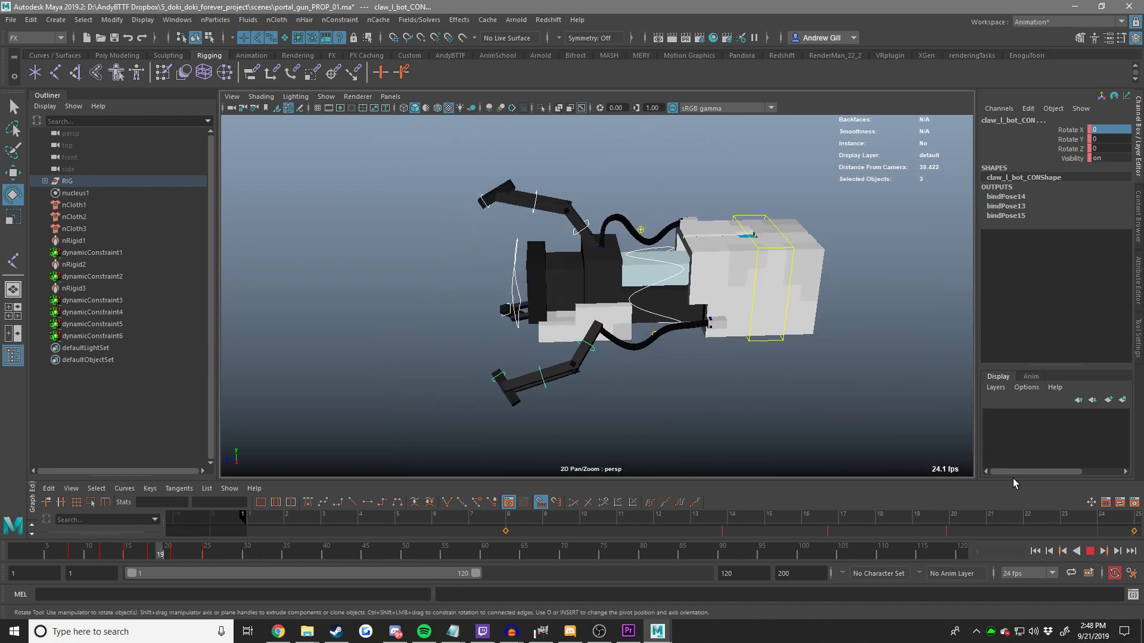
pyautogui.click(1089, 551)
# Clear the claw keys after frame 8 and rotate the three claws inward to about 24.48 in Rotate X at frame 12.
pyautogui.moveTo(144, 563); pyautogui.dragTo(71, 554)
pyautogui.scroll(3, 471, 383)
pyautogui.keyDown('alt'); pyautogui.moveTo(471, 382); pyautogui.dragTo(478, 348, button='middle'); pyautogui.keyUp('alt')
pyautogui.hotkey('alt', '.')
pyautogui.hotkey('alt', '.')
pyautogui.hotkey('alt', '.')
pyautogui.hotkey('alt', '.')
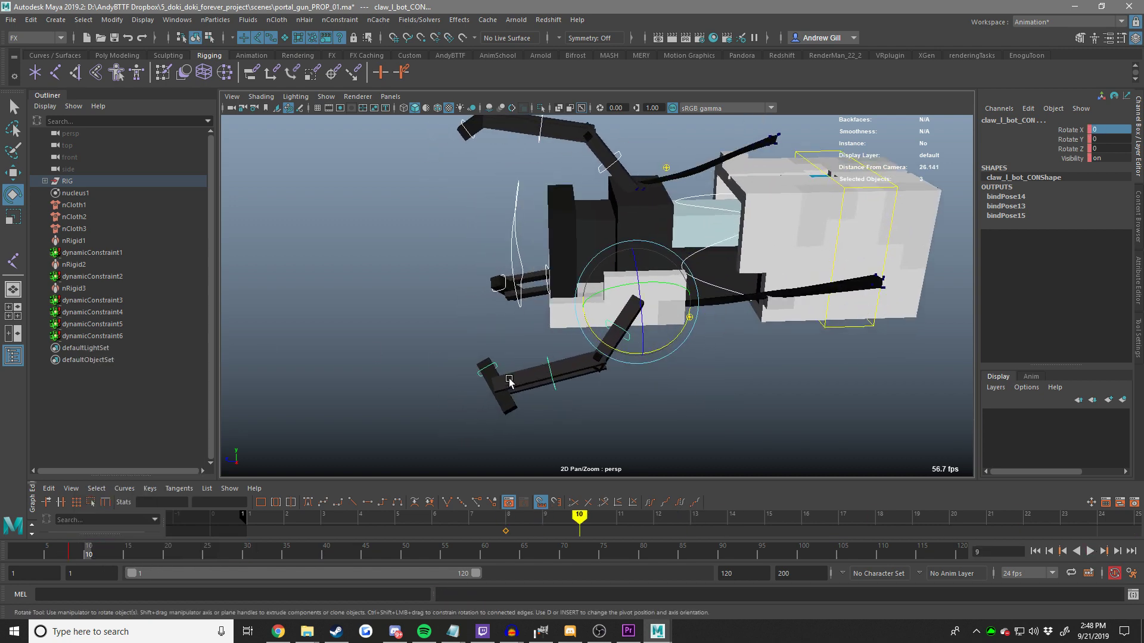
pyautogui.moveTo(579, 430); pyautogui.dragTo(545, 421, button='middle')
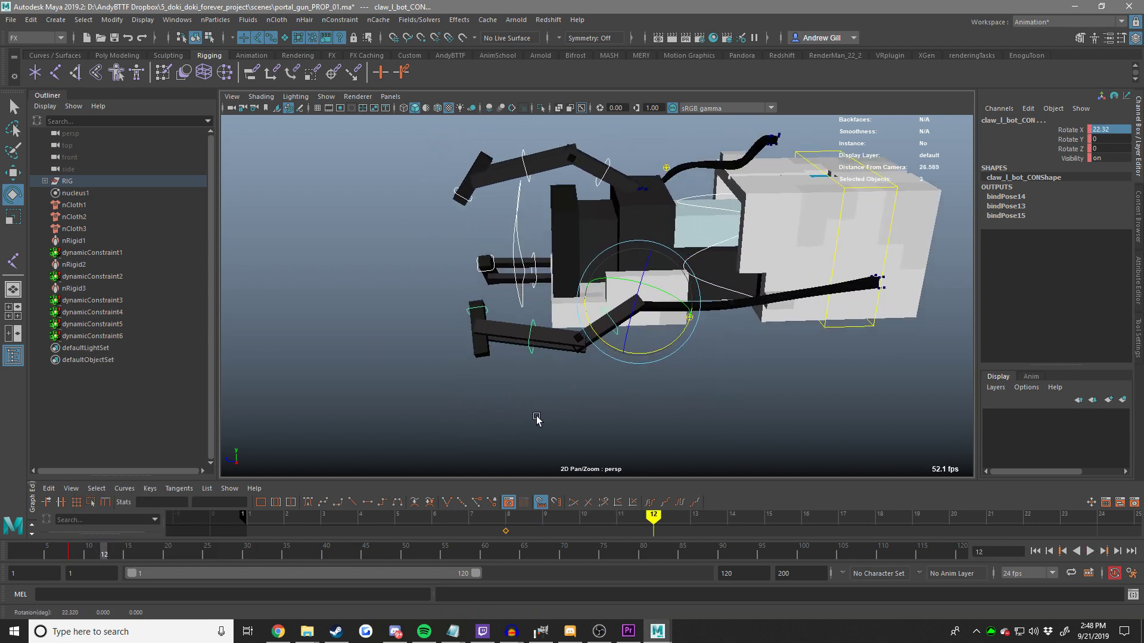
# Try rotating the three claws outward at frame 15.
pyautogui.hotkey('alt', '.')
pyautogui.hotkey('alt', '.')
pyautogui.hotkey('alt', '.')
pyautogui.hotkey('ctrl', 'z')
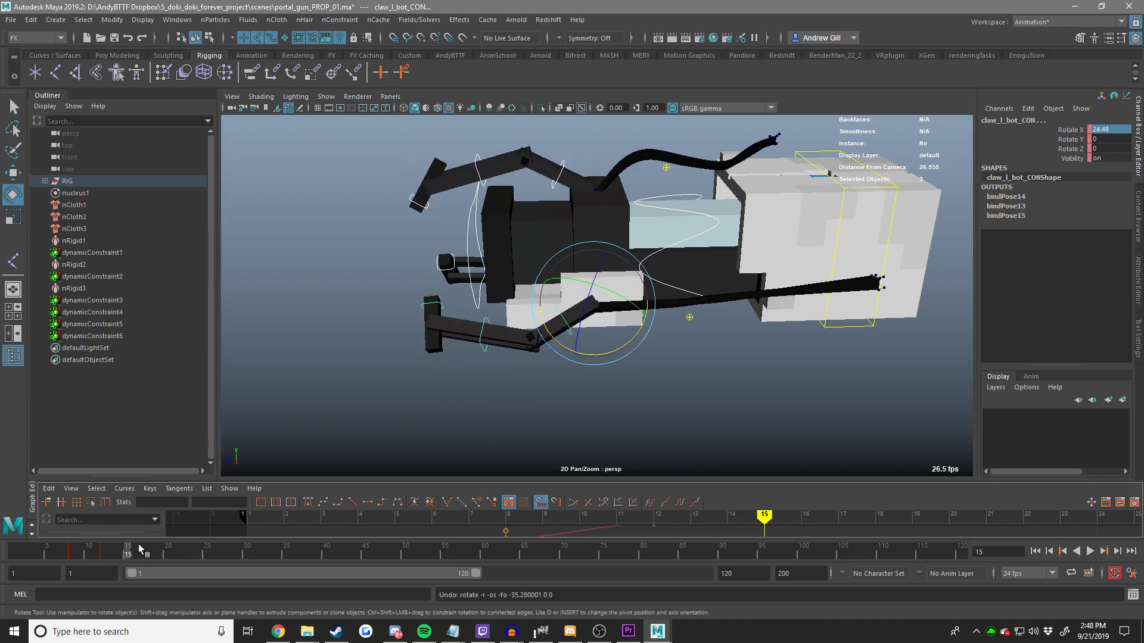
# Retime the existing claw keys to frames 6 and 13 and rotate the three claws outward at frame 17.
pyautogui.moveTo(126, 553)
pyautogui.keyDown('shift'); pyautogui.mouseDown()
pyautogui.moveTo(48, 553)
pyautogui.moveTo(114, 549)
pyautogui.mouseUp(); pyautogui.keyUp('shift')
pyautogui.moveTo(476, 405); pyautogui.dragTo(561, 395, button='middle')
pyautogui.hotkey('alt', '.')
pyautogui.hotkey('alt', '.')
pyautogui.hotkey('alt', '.')
pyautogui.hotkey('alt', '.')
# Rotate the three claws to about -2.08 in Rotate X at frame 20 and set Rotate X to 0 at frame 25.
pyautogui.moveTo(751, 382); pyautogui.dragTo(783, 398, button='middle')
pyautogui.hotkey('alt', '.')
pyautogui.hotkey('alt', '.')
pyautogui.hotkey('alt', '.')
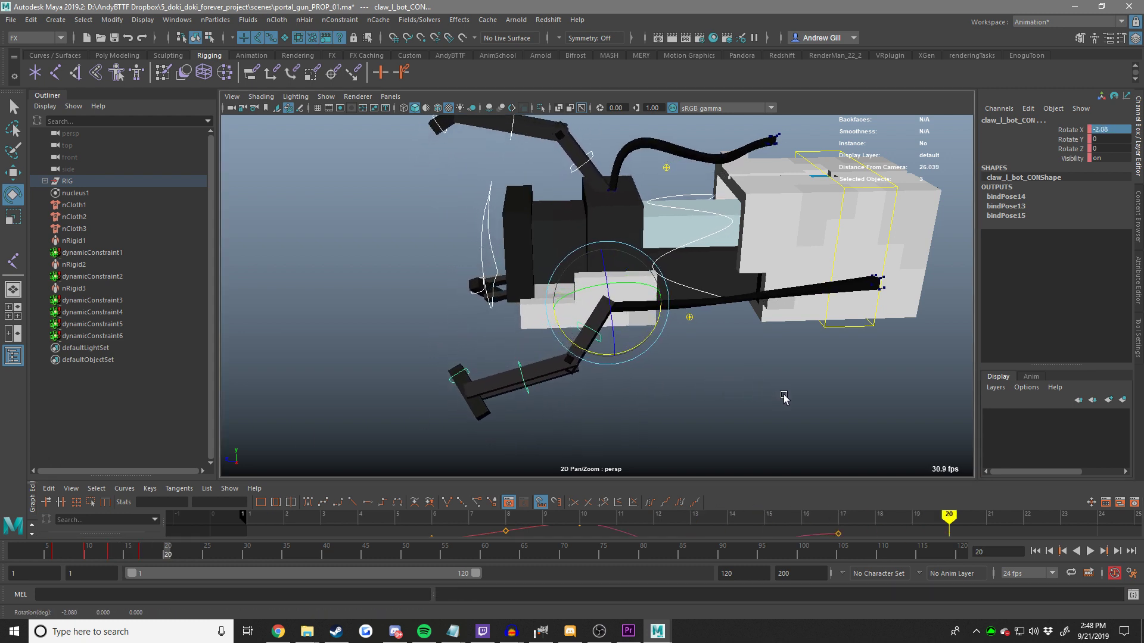
pyautogui.hotkey('alt', '.')
pyautogui.hotkey('alt', '.')
pyautogui.hotkey('alt', '.')
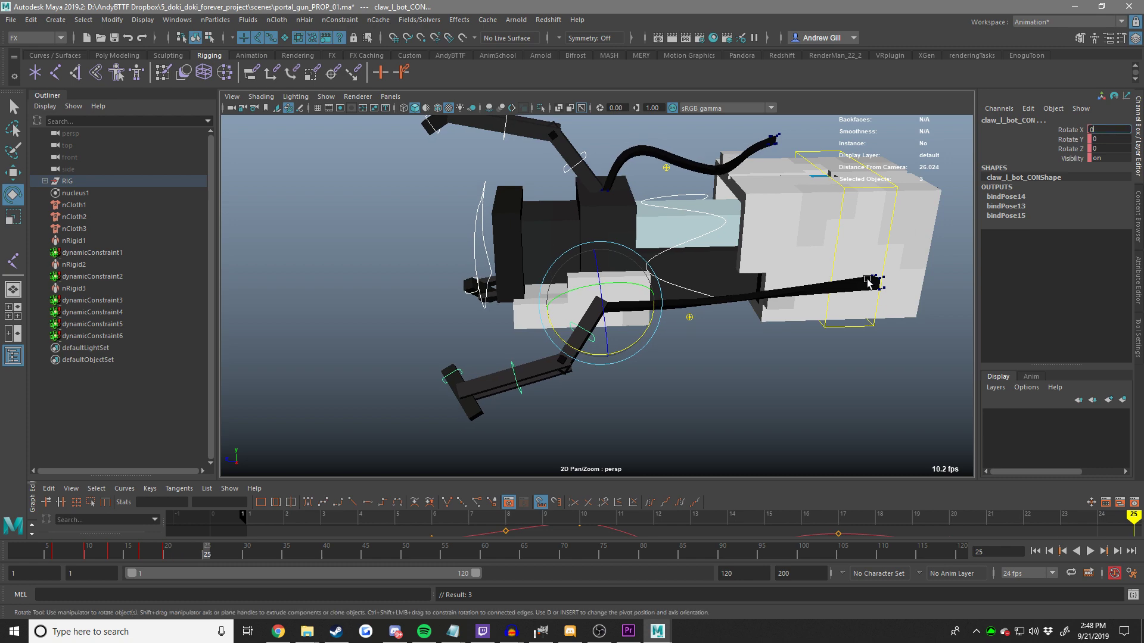
# Play the animation and examine the timing of the claws' swing during the recoil.
pyautogui.click(1092, 552)
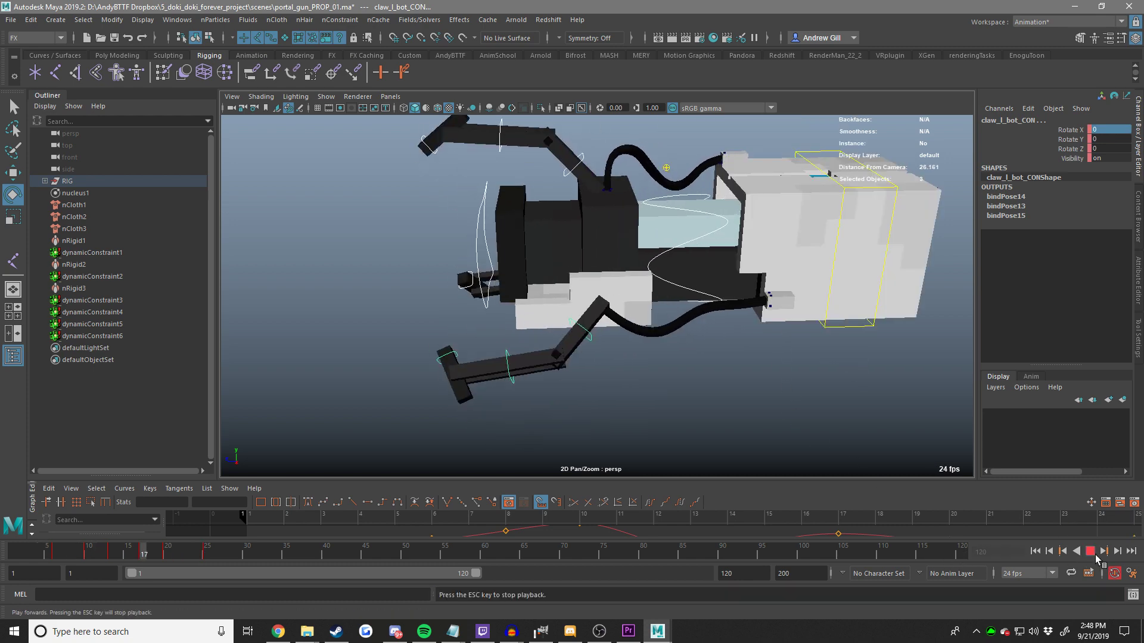
pyautogui.click(944, 551)
pyautogui.scroll(-5, 810, 433)
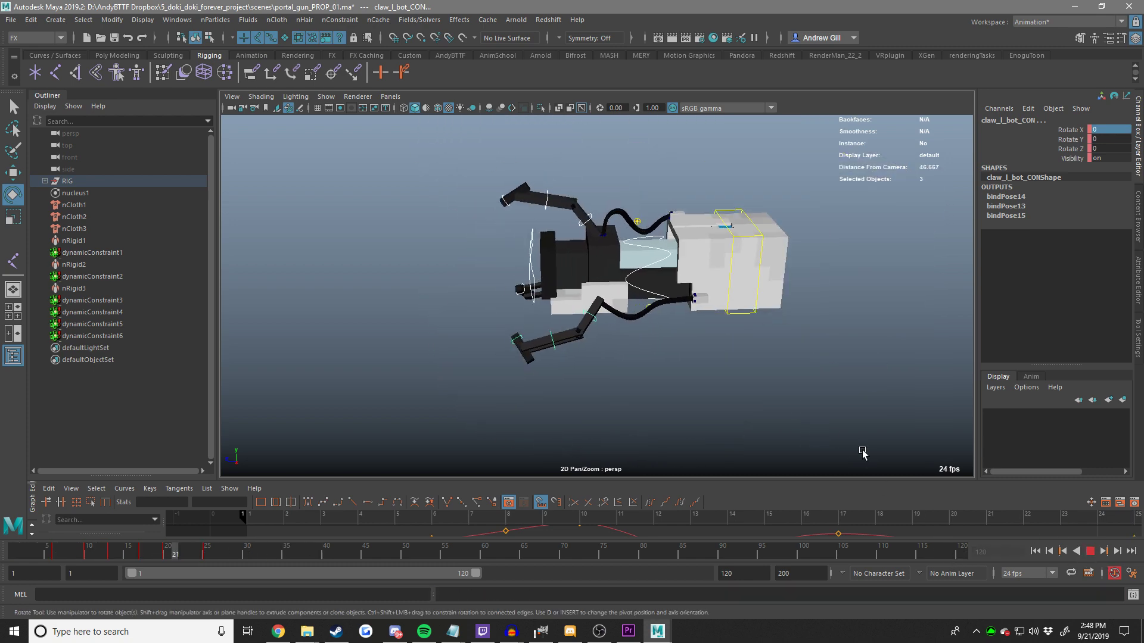
pyautogui.click(1094, 551)
# Set the three claws' Rotate X to 0 at frame 20 and delete their key at frame 25.
pyautogui.moveTo(96, 553); pyautogui.dragTo(167, 553)
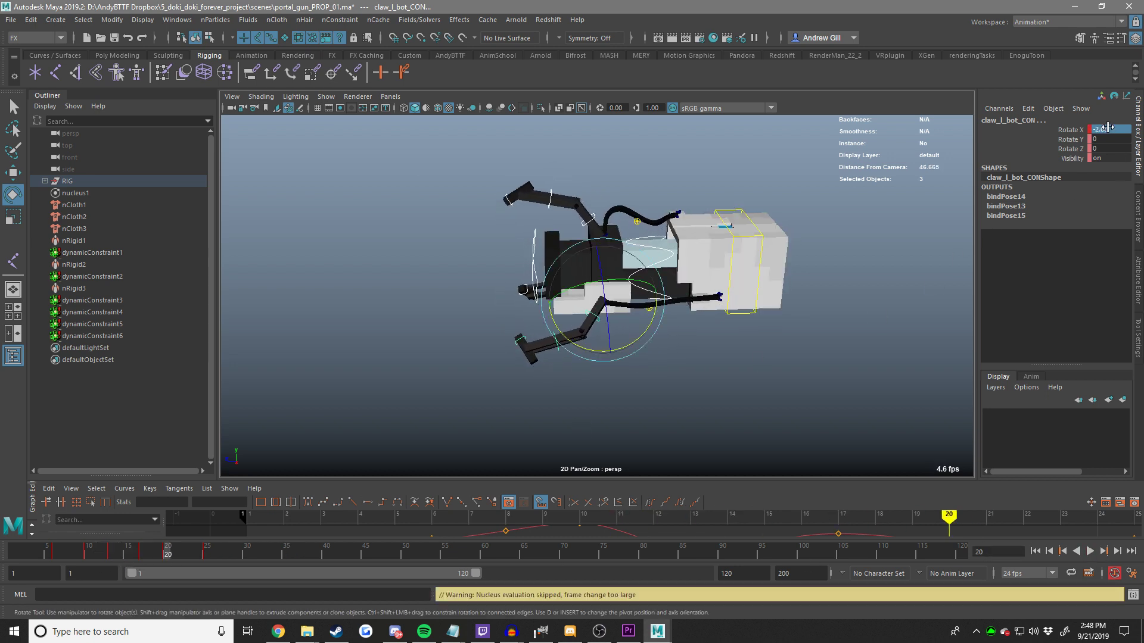
pyautogui.write('0')
pyautogui.press('Return')
pyautogui.click(205, 556)
pyautogui.rightClick(205, 557)
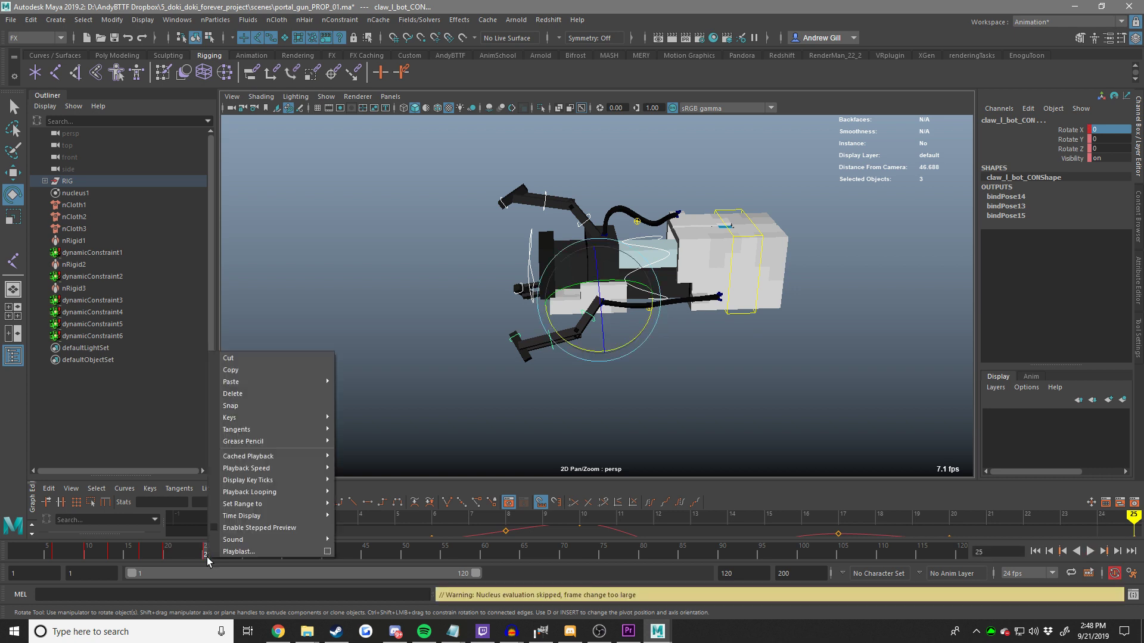
pyautogui.click(242, 392)
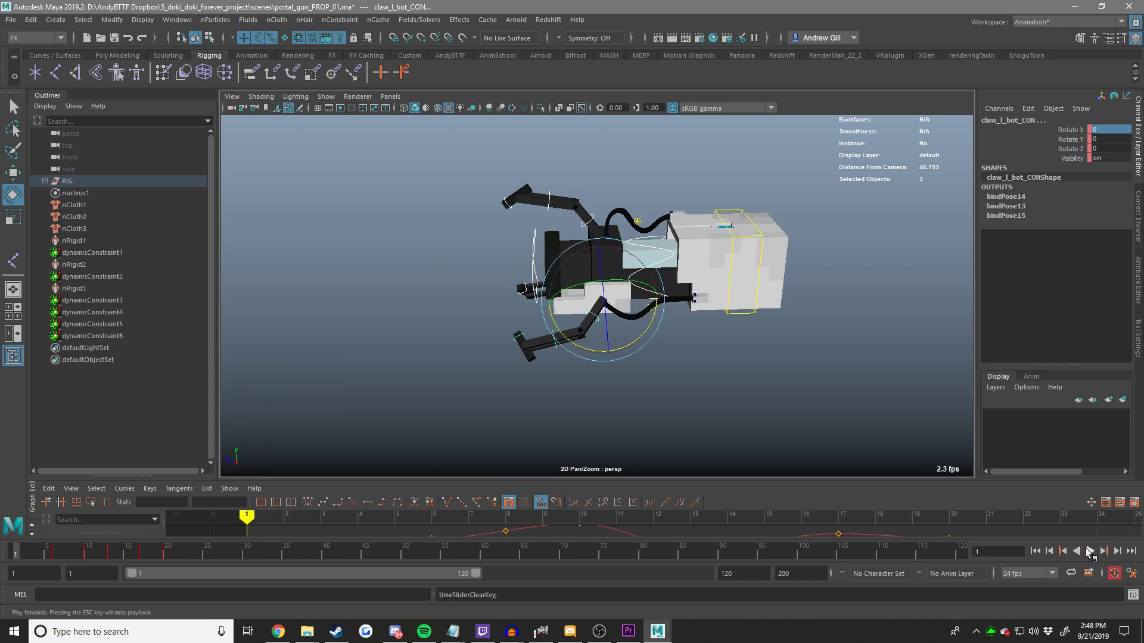
# Play the animation, then select the gun fire control and examine its first recoil frame by frame.
pyautogui.click(1088, 551)
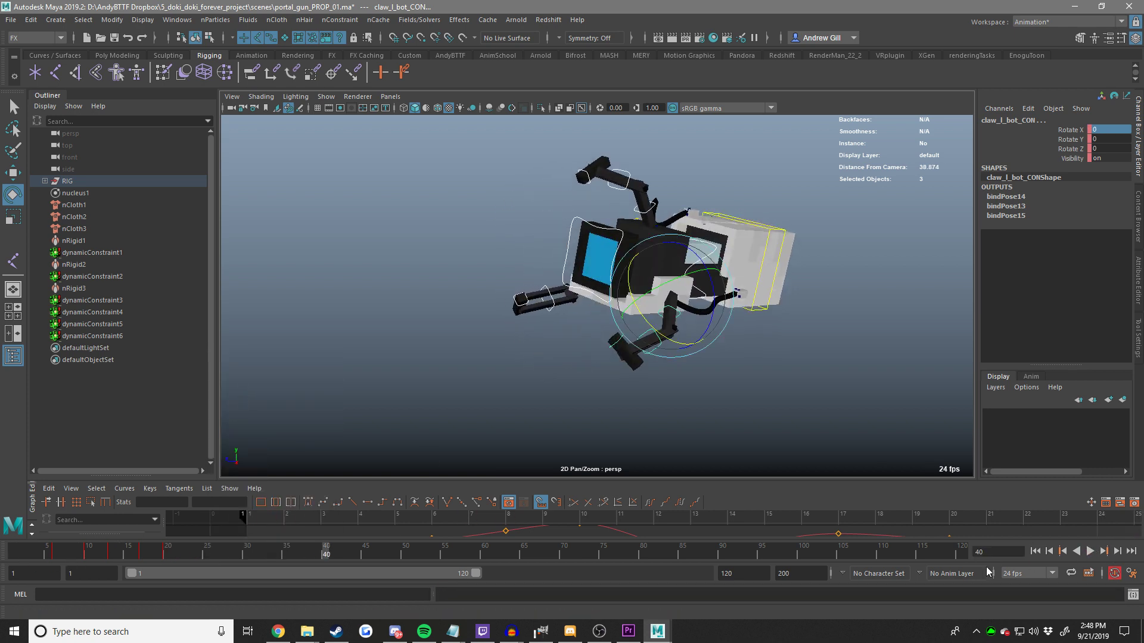
pyautogui.moveTo(524, 548); pyautogui.dragTo(240, 548)
pyautogui.press('w')
pyautogui.click(636, 240)
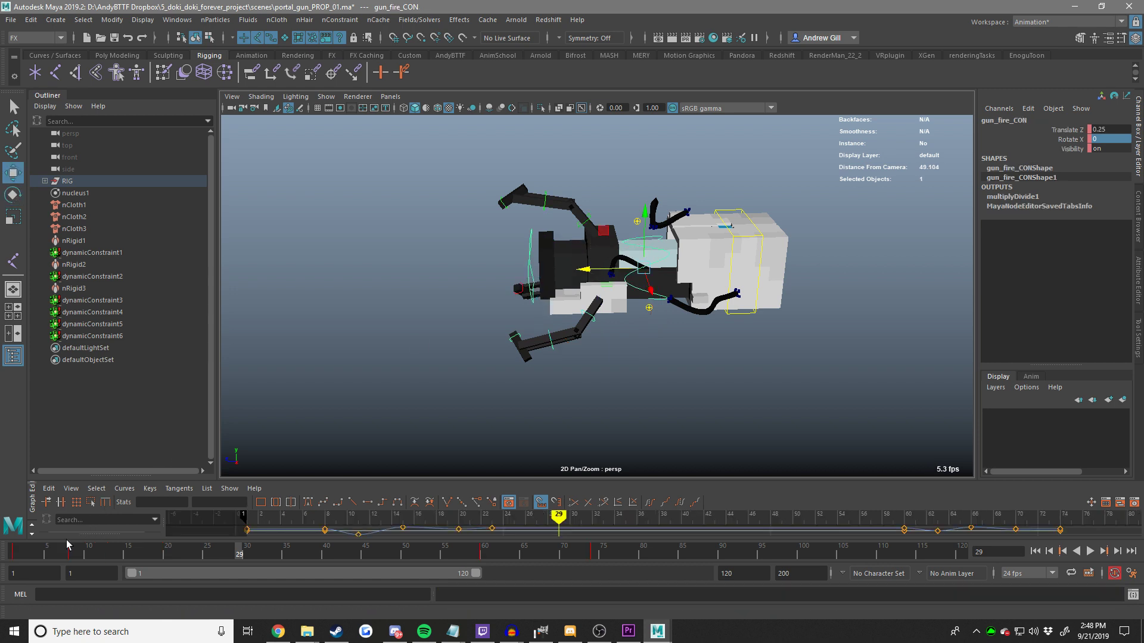
pyautogui.moveTo(67, 544); pyautogui.dragTo(31, 549)
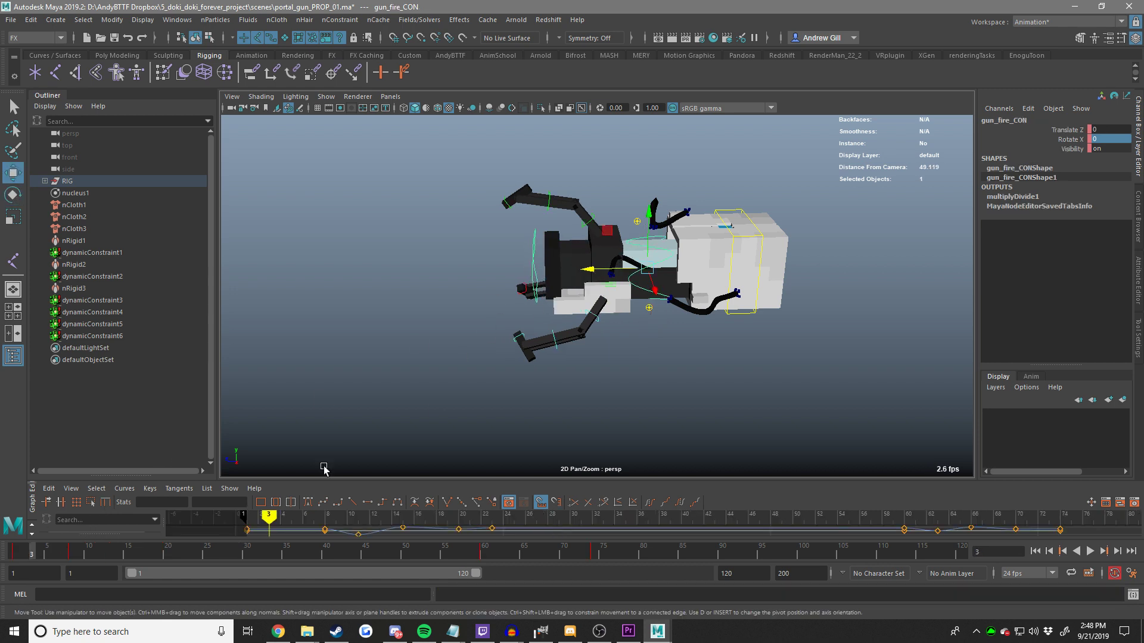
pyautogui.hotkey('alt', ',')
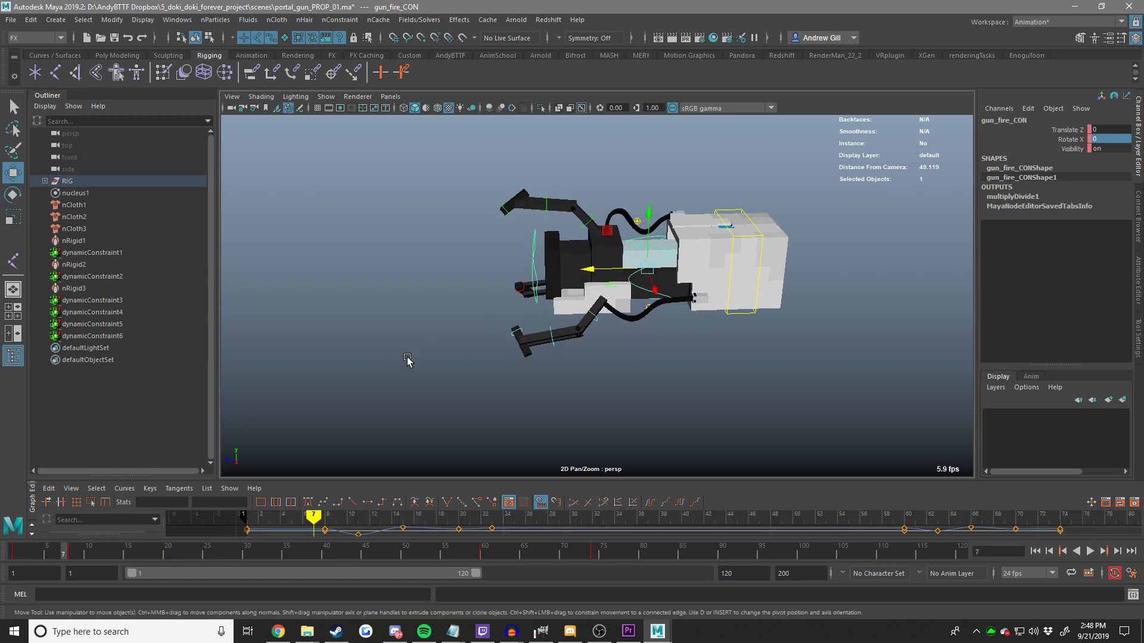
pyautogui.click(875, 242)
pyautogui.hotkey('ctrl', 'z')
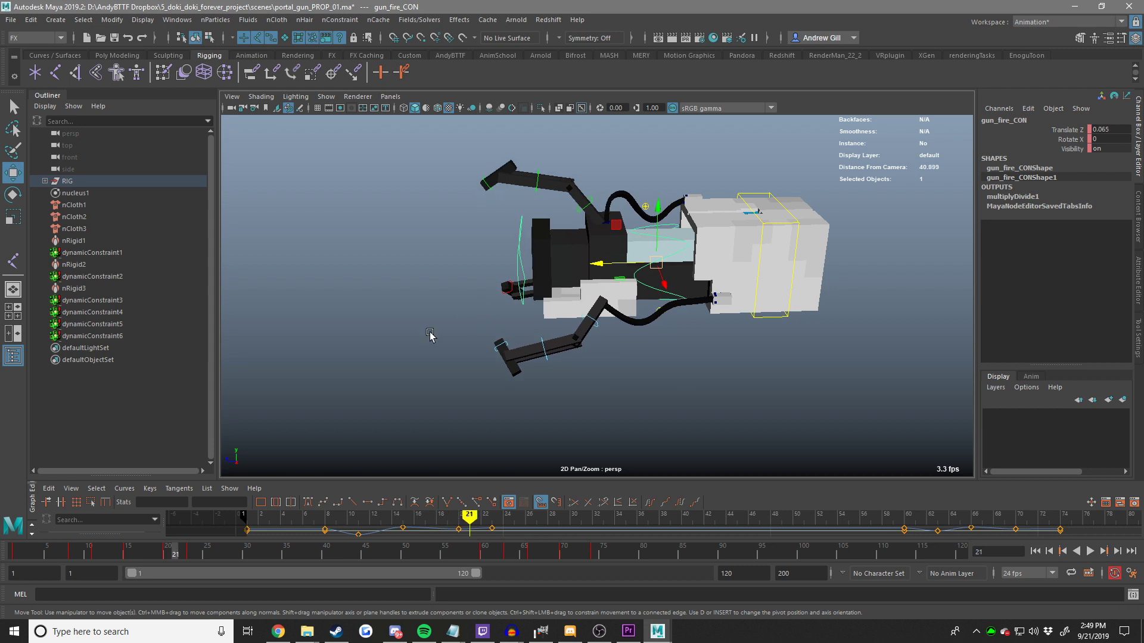
# Delete the gun fire control's key at frame 23.
pyautogui.rightClick(198, 559)
pyautogui.click(251, 397)
pyautogui.press('.')
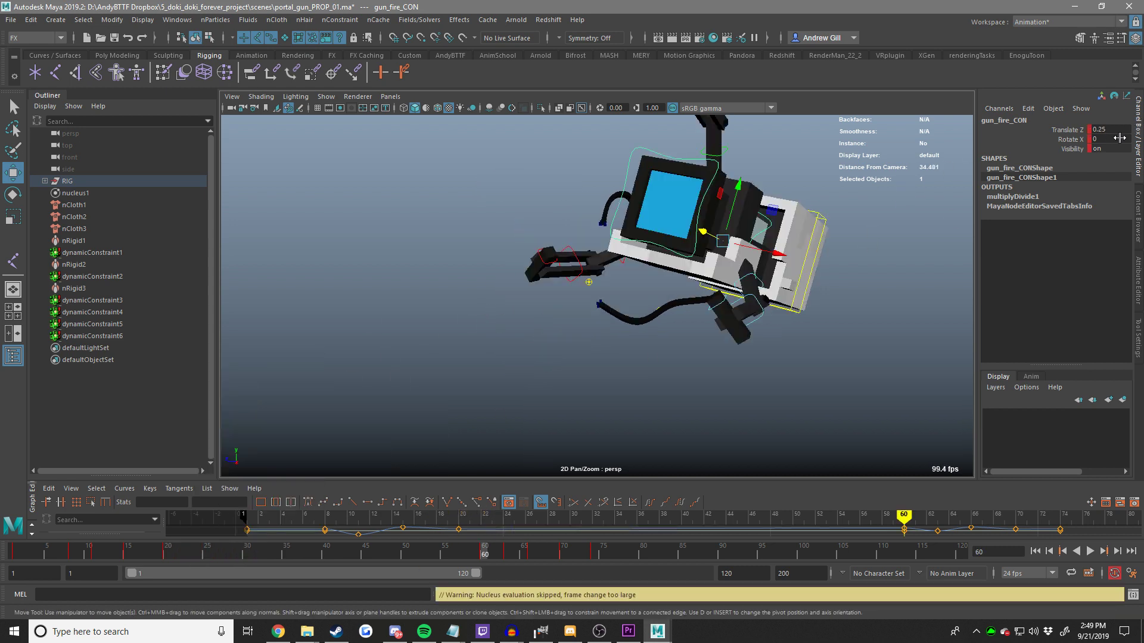
# Play the animation to check the recoil timing and return to frame 1.
pyautogui.click(1090, 552)
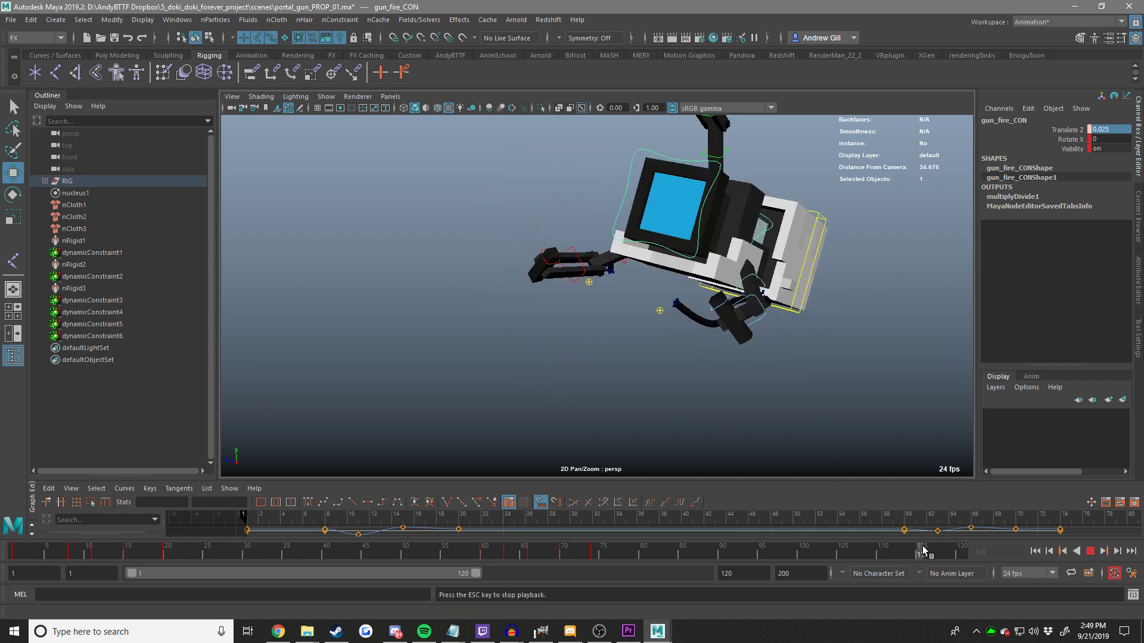
pyautogui.click(805, 394)
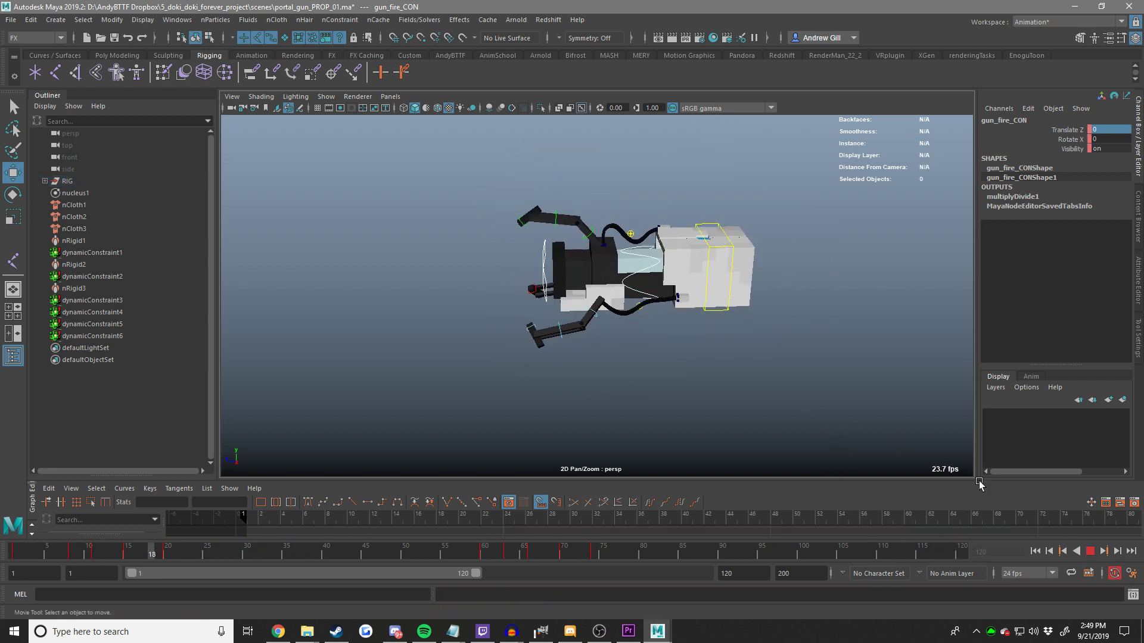
pyautogui.click(1089, 552)
pyautogui.click(15, 552)
# Select the three middle claw controls and key them at frame 6.
pyautogui.scroll(3, 541, 178)
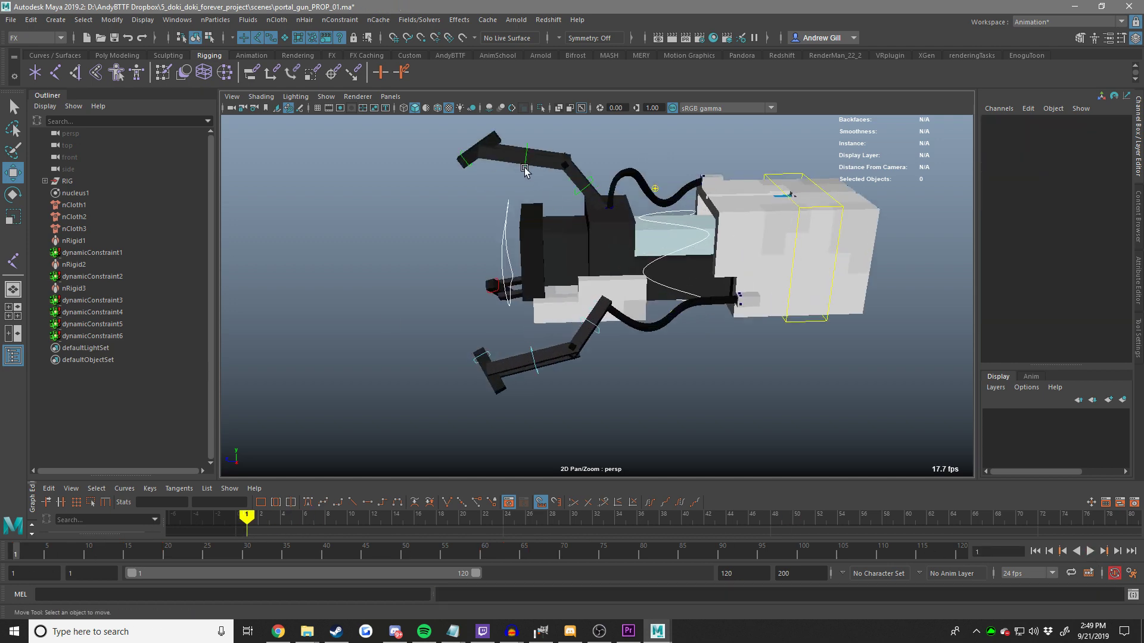
pyautogui.click(524, 170)
pyautogui.keyDown('shift'); pyautogui.click(527, 358); pyautogui.keyUp('shift')
pyautogui.keyDown('alt'); pyautogui.moveTo(527, 358); pyautogui.dragTo(517, 305); pyautogui.keyUp('alt')
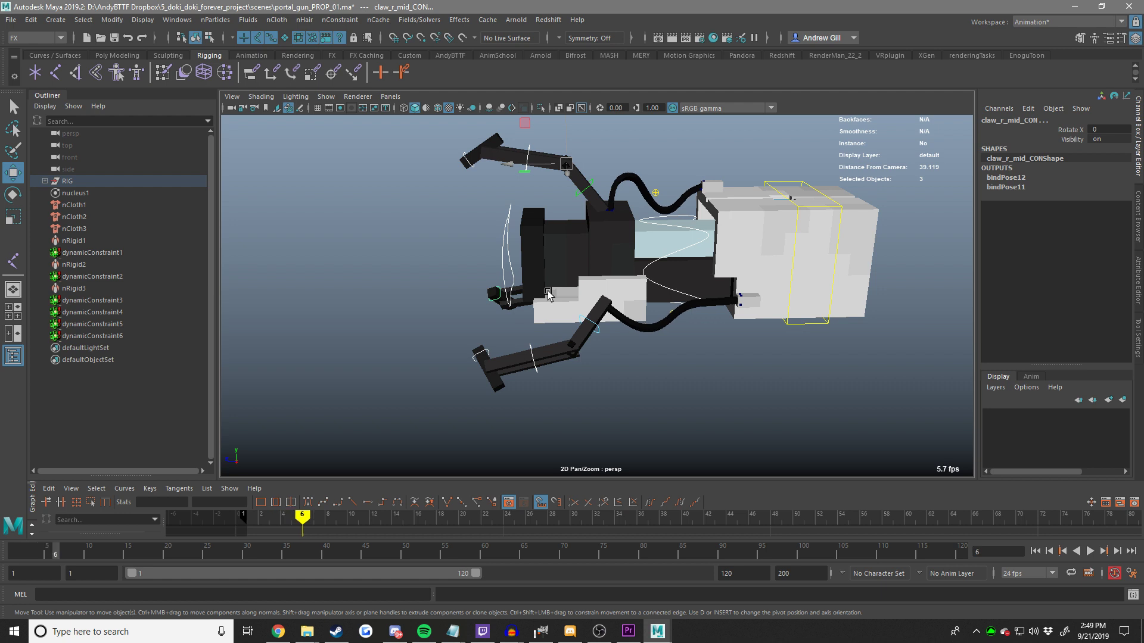
pyautogui.hotkey('alt', '.')
pyautogui.hotkey('alt', ',')
pyautogui.press('s')
# Rotate the three middle claw controls inward to about 25.71 in Rotate X at frame 11.
pyautogui.hotkey('alt', '.')
pyautogui.hotkey('alt', '.')
pyautogui.hotkey('alt', '.')
pyautogui.hotkey('alt', '.')
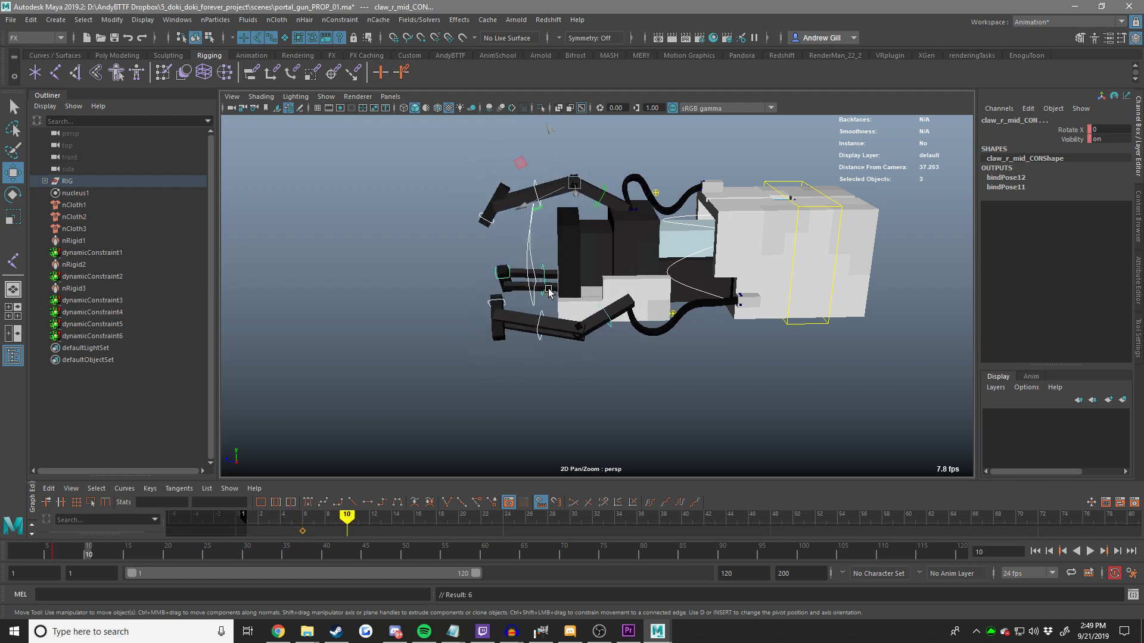
pyautogui.hotkey('alt', '.')
pyautogui.press('e')
pyautogui.moveTo(549, 274); pyautogui.dragTo(604, 281, button='middle')
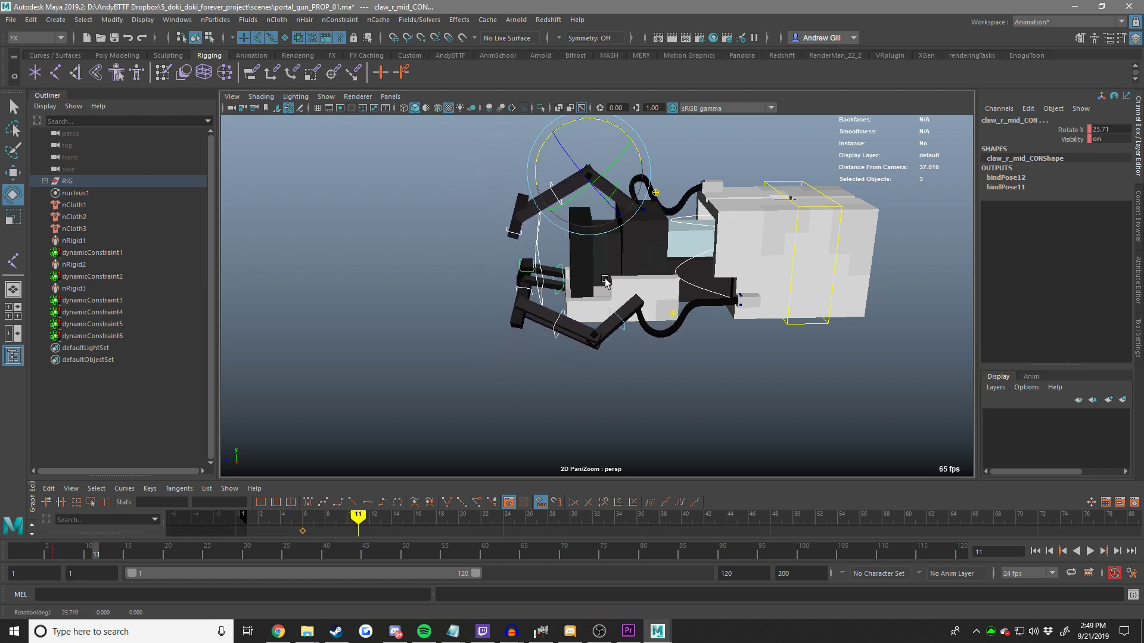
# Rotate the three middle claw controls outward at frame 14.
pyautogui.hotkey('alt', '.')
pyautogui.hotkey('alt', '.')
pyautogui.hotkey('alt', '.')
pyautogui.moveTo(750, 317); pyautogui.dragTo(710, 334, button='middle')
# Adjust the middle claws' rotation at frame 18 and rotate them to about 3.255 in Rotate X at frame 21.
pyautogui.hotkey('alt', '.')
pyautogui.hotkey('alt', '.')
pyautogui.hotkey('alt', '.')
pyautogui.hotkey('alt', '.')
pyautogui.hotkey('alt', '.')
pyautogui.hotkey('alt', '.')
pyautogui.hotkey('alt', '.')
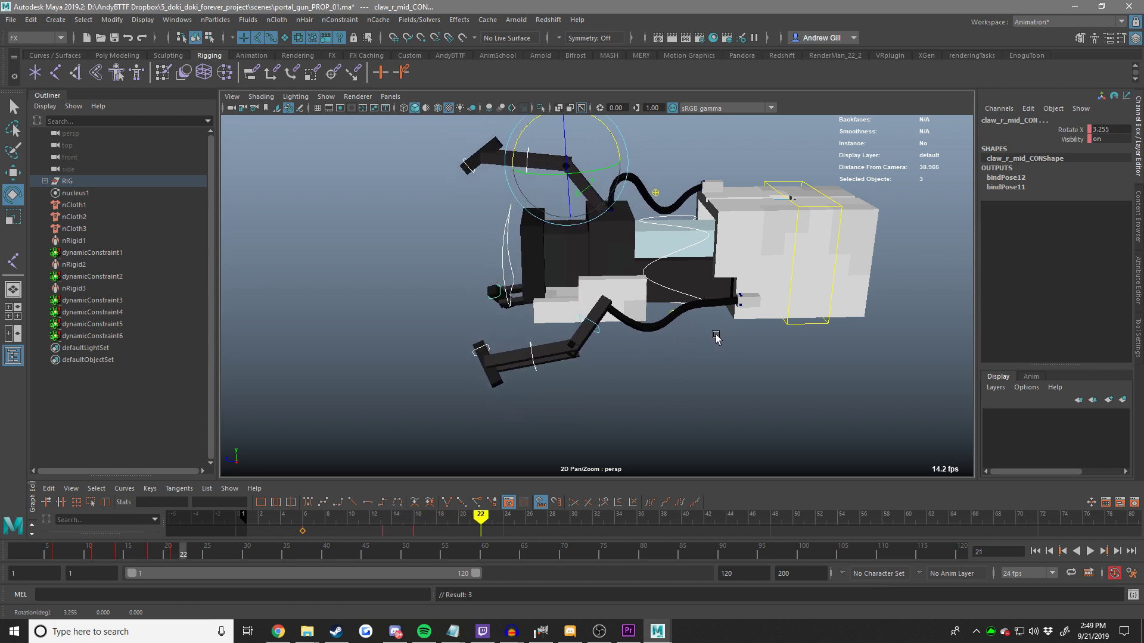
# Set the middle claws' Rotate X to 0 at frame 24 and adjust it to about 1.815 at frame 21.
pyautogui.write('0')
pyautogui.press('Return')
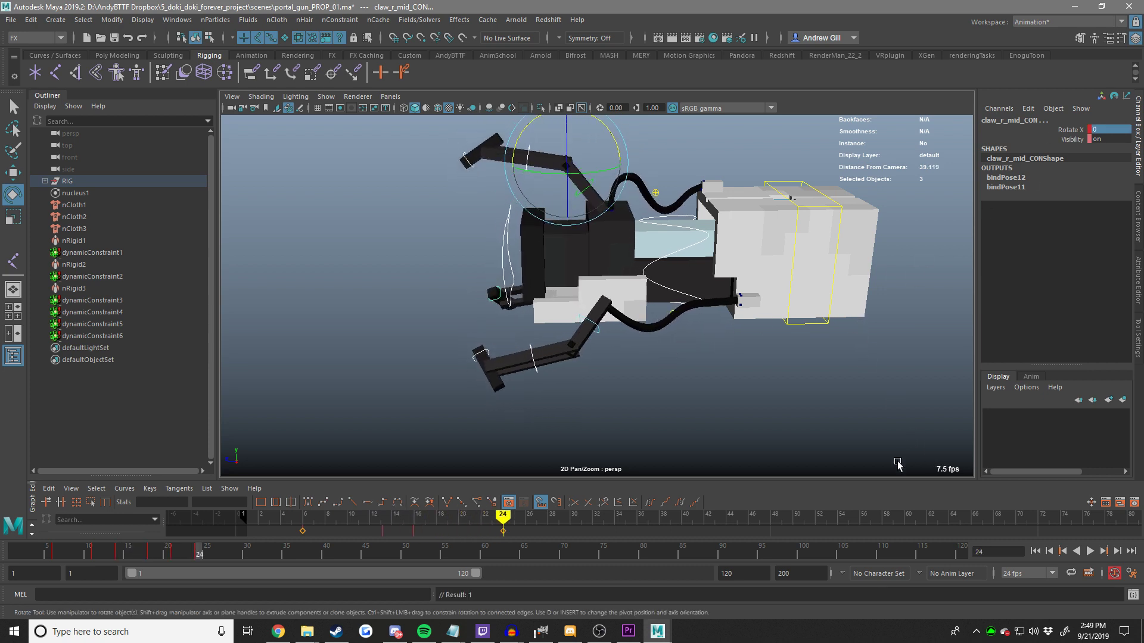
pyautogui.click(175, 554)
pyautogui.moveTo(409, 407); pyautogui.dragTo(409, 407, button='middle')
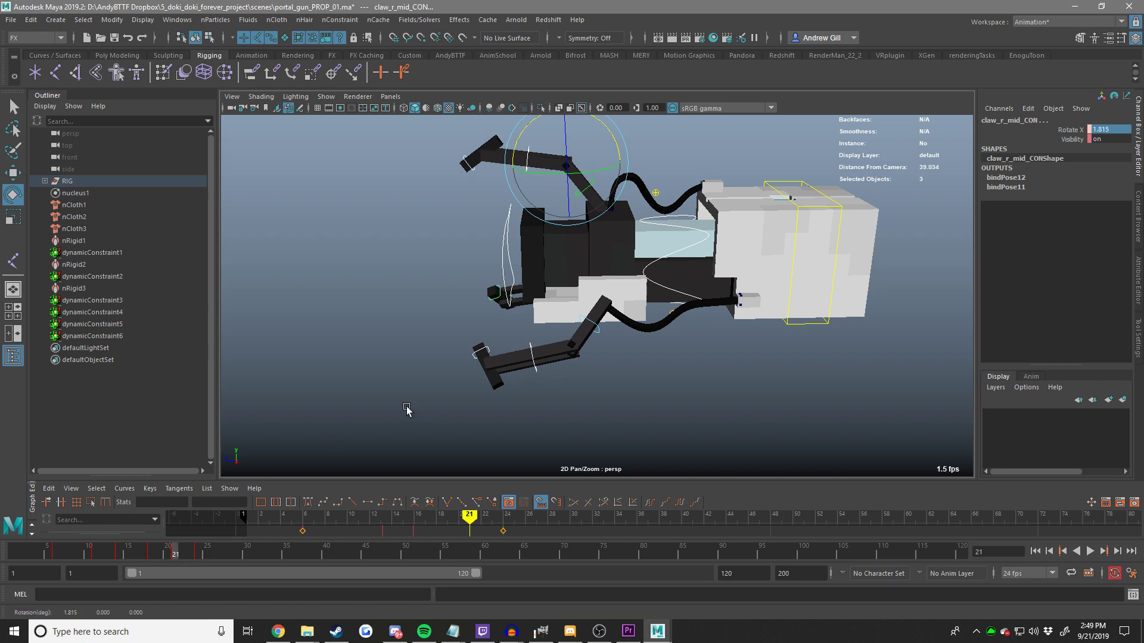
# Play the animation and examine the middle claws' swing during the recoil.
pyautogui.click(1075, 550)
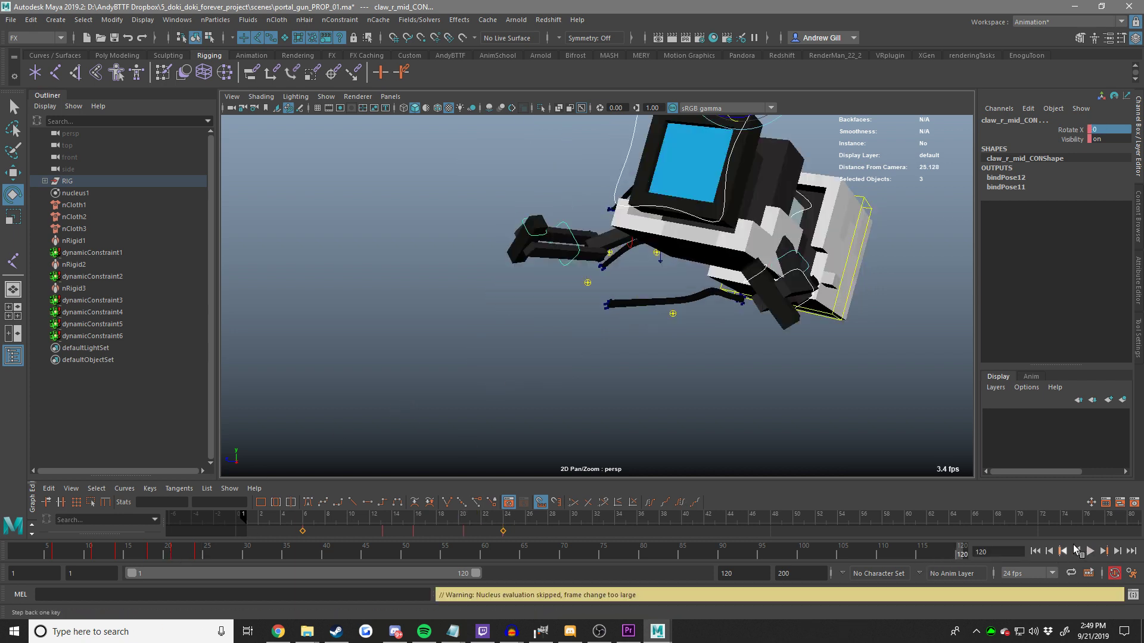
pyautogui.click(1090, 552)
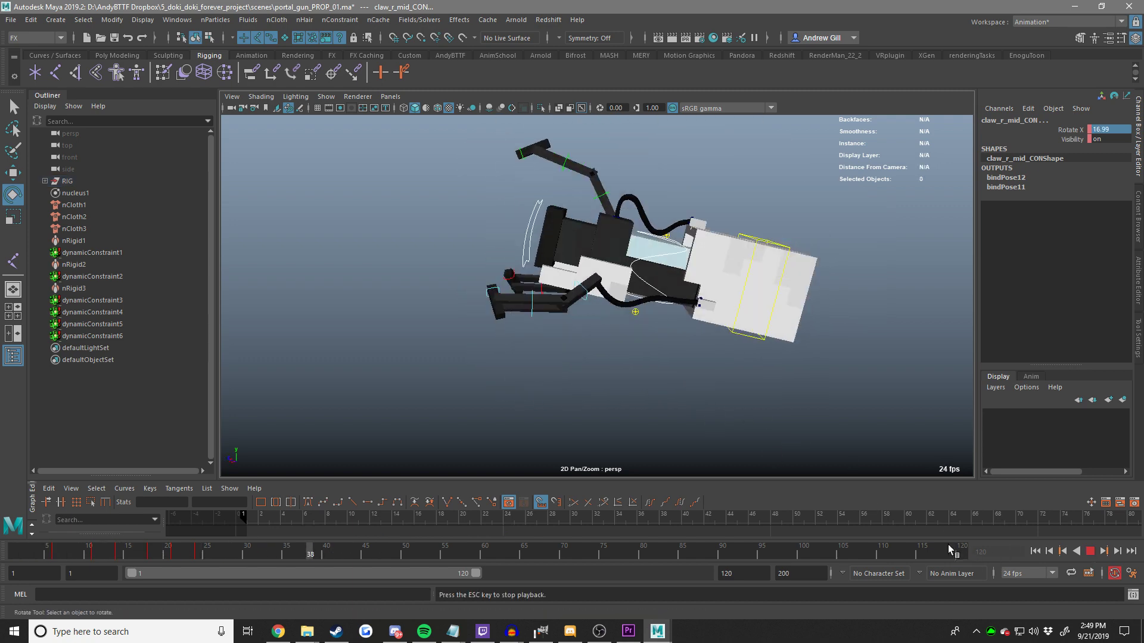
pyautogui.click(1091, 554)
pyautogui.click(685, 327)
# Advance to the second recoil near frame 62 and select the three bottom claw controls.
pyautogui.hotkey('alt', '.')
pyautogui.hotkey('alt', '.')
pyautogui.hotkey('alt', '.')
pyautogui.keyDown('alt'); pyautogui.moveTo(622, 169); pyautogui.dragTo(570, 235, button='middle'); pyautogui.keyUp('alt')
pyautogui.hotkey('alt', '.')
pyautogui.hotkey('alt', '.')
pyautogui.hotkey('alt', '.')
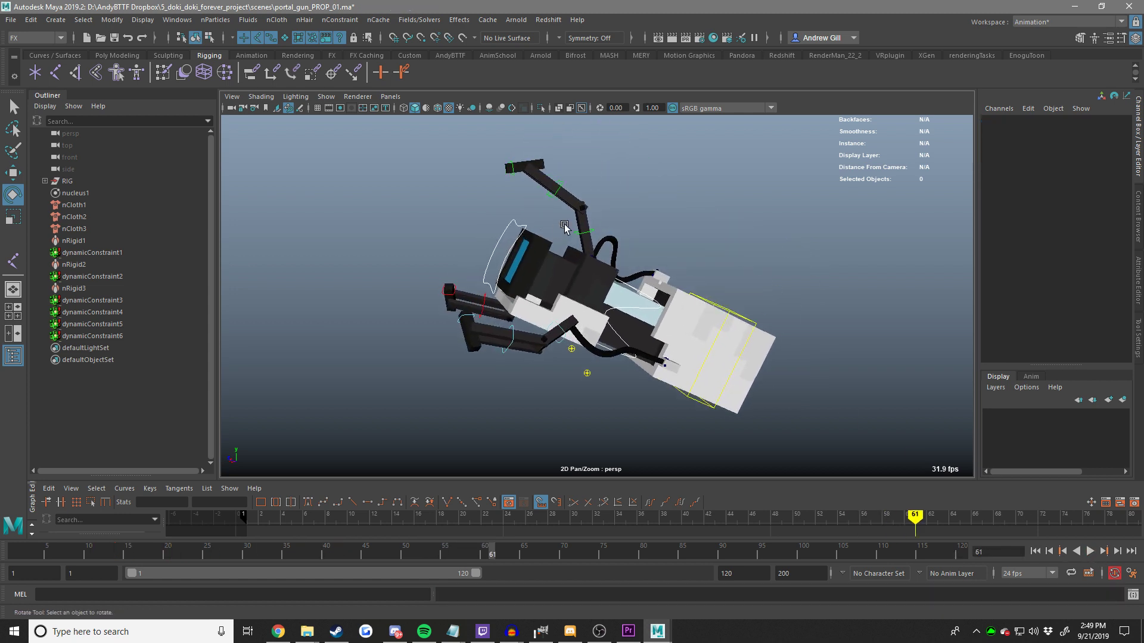
pyautogui.click(581, 243)
pyautogui.scroll(2, 489, 348)
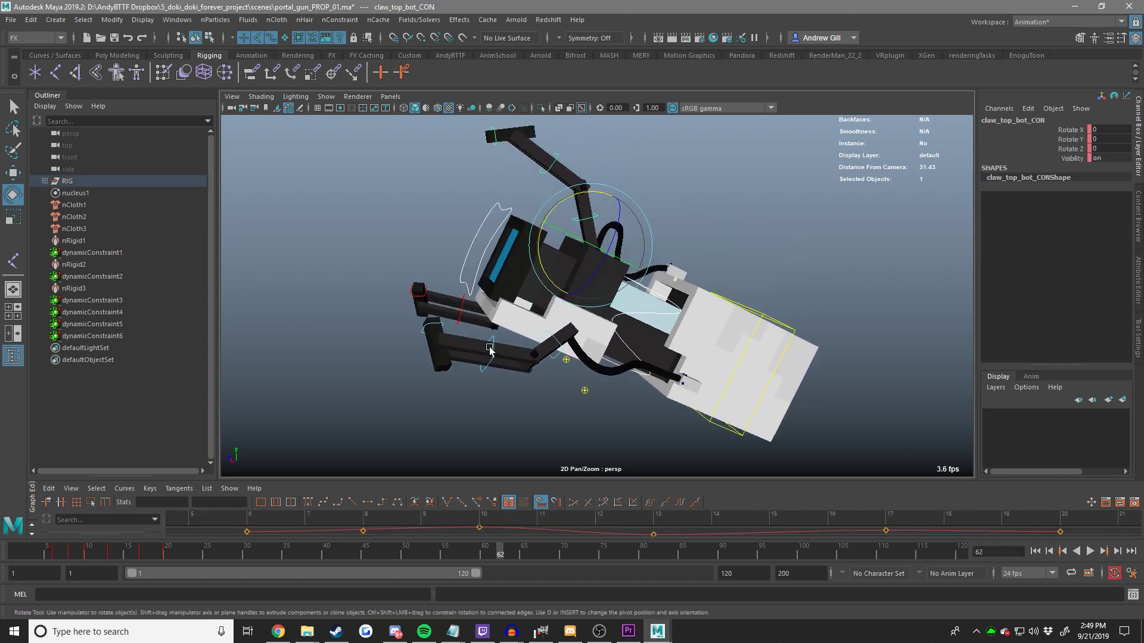
pyautogui.keyDown('shift'); pyautogui.click(552, 341); pyautogui.keyUp('shift')
pyautogui.keyDown('alt'); pyautogui.moveTo(480, 322); pyautogui.dragTo(543, 324); pyautogui.keyUp('alt')
pyautogui.keyDown('shift'); pyautogui.click(566, 333); pyautogui.keyUp('shift')
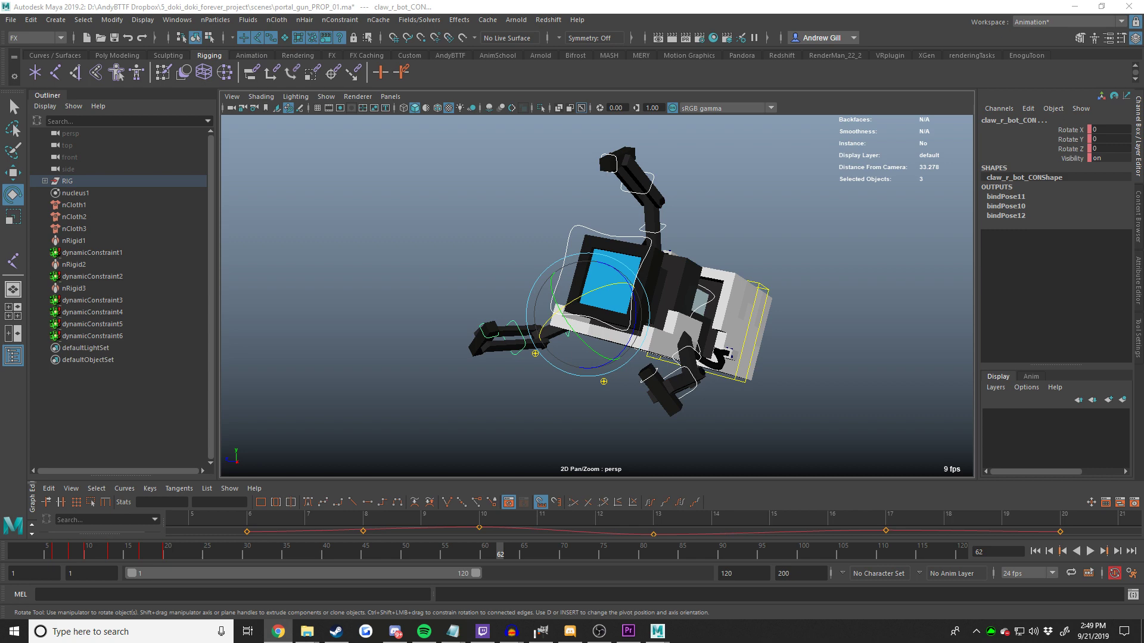
# Rotate the three bottom claw controls inward to about 15.242 in Rotate X at frame 64.
pyautogui.keyDown('alt'); pyautogui.moveTo(833, 396); pyautogui.dragTo(653, 405); pyautogui.keyUp('alt')
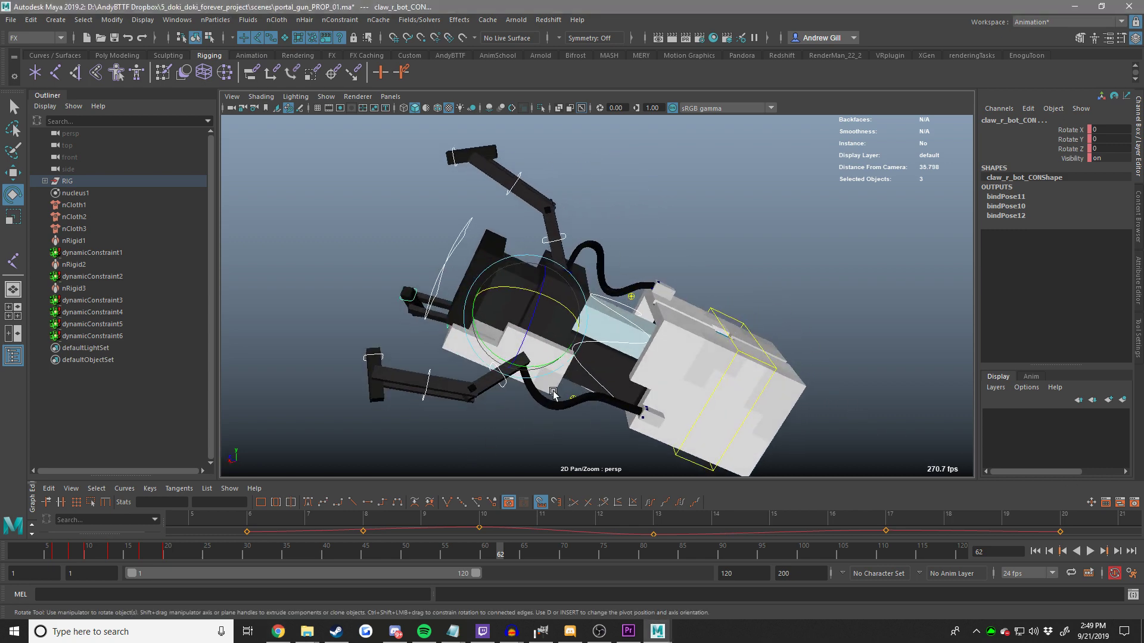
pyautogui.hotkey('alt', '.')
pyautogui.moveTo(695, 332)
pyautogui.keyDown('alt'); pyautogui.mouseDown()
pyautogui.moveTo(661, 316)
pyautogui.moveTo(715, 322)
pyautogui.mouseUp(); pyautogui.keyUp('alt')
pyautogui.hotkey('alt', ',')
pyautogui.hotkey('alt', ',')
pyautogui.hotkey('alt', ',')
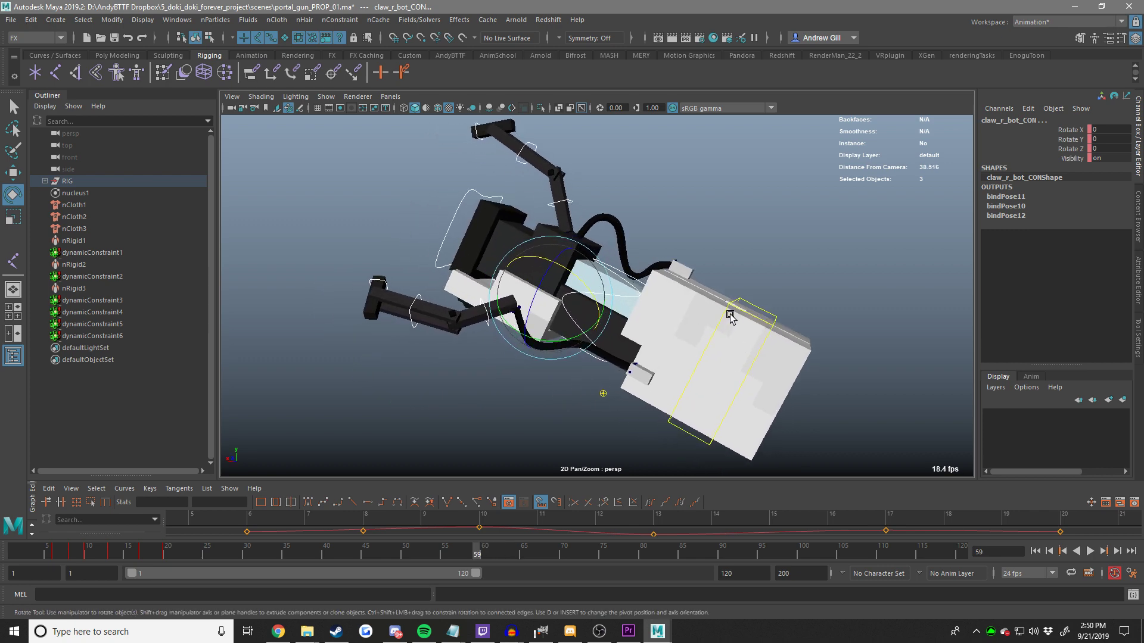
pyautogui.hotkey('alt', '.')
pyautogui.hotkey('alt', '.')
pyautogui.hotkey('alt', '.')
pyautogui.hotkey('alt', '.')
pyautogui.hotkey('alt', '.')
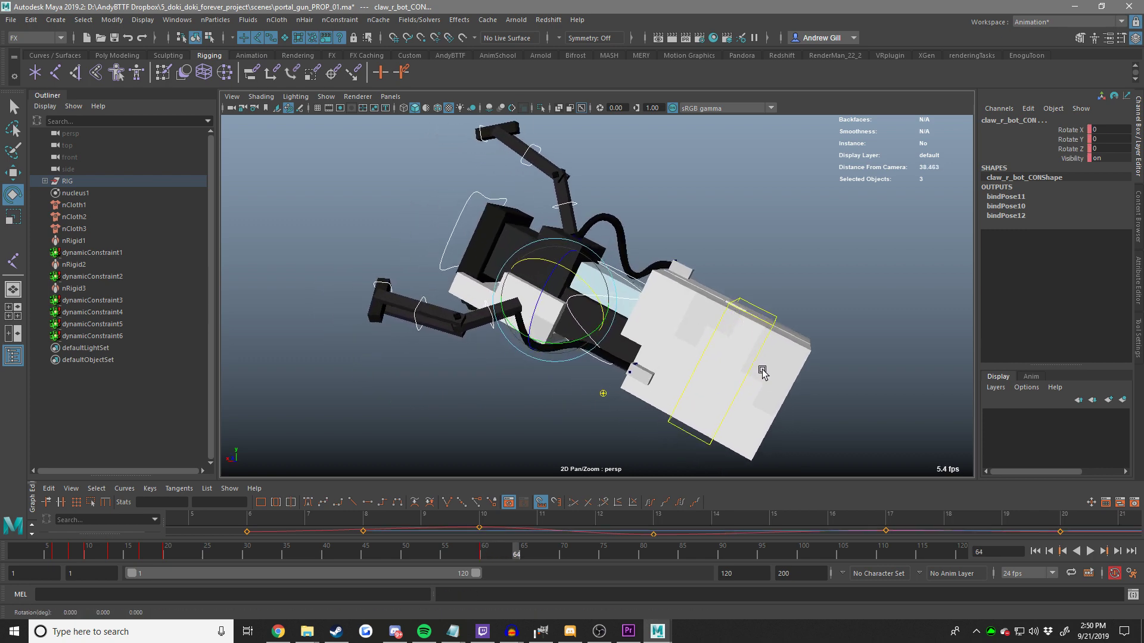
pyautogui.hotkey('alt', '.')
pyautogui.hotkey('alt', '.')
pyautogui.hotkey('alt', '.')
pyautogui.keyDown('alt'); pyautogui.moveTo(798, 365); pyautogui.dragTo(846, 426); pyautogui.keyUp('alt')
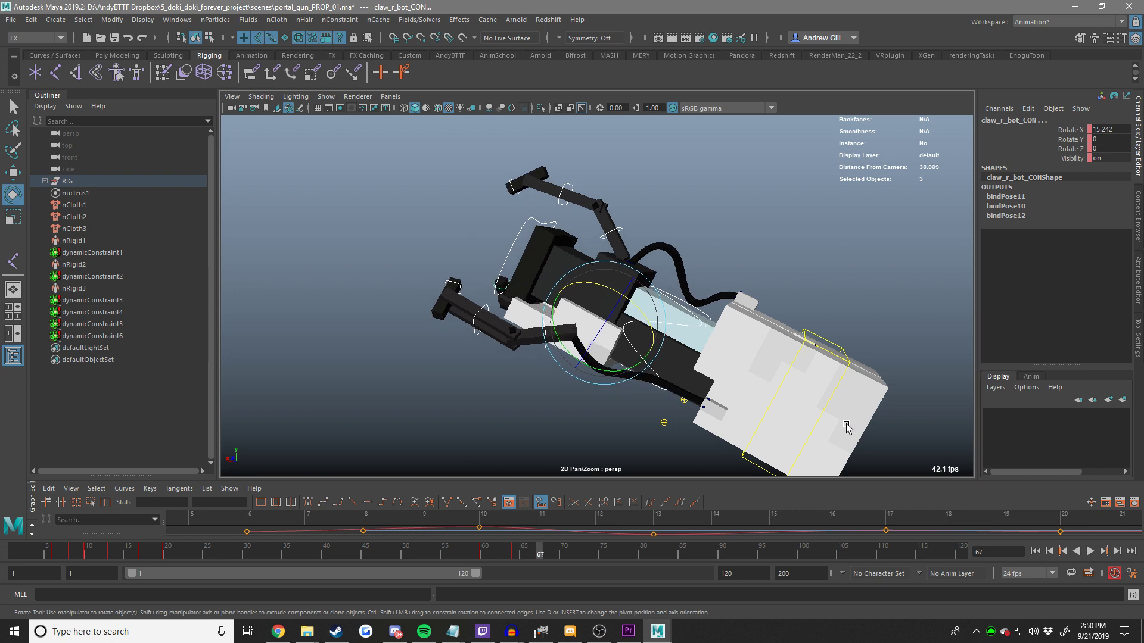
pyautogui.moveTo(847, 426); pyautogui.dragTo(886, 429, button='middle')
pyautogui.hotkey('ctrl', 'z')
pyautogui.hotkey('alt', ',')
pyautogui.hotkey('alt', ',')
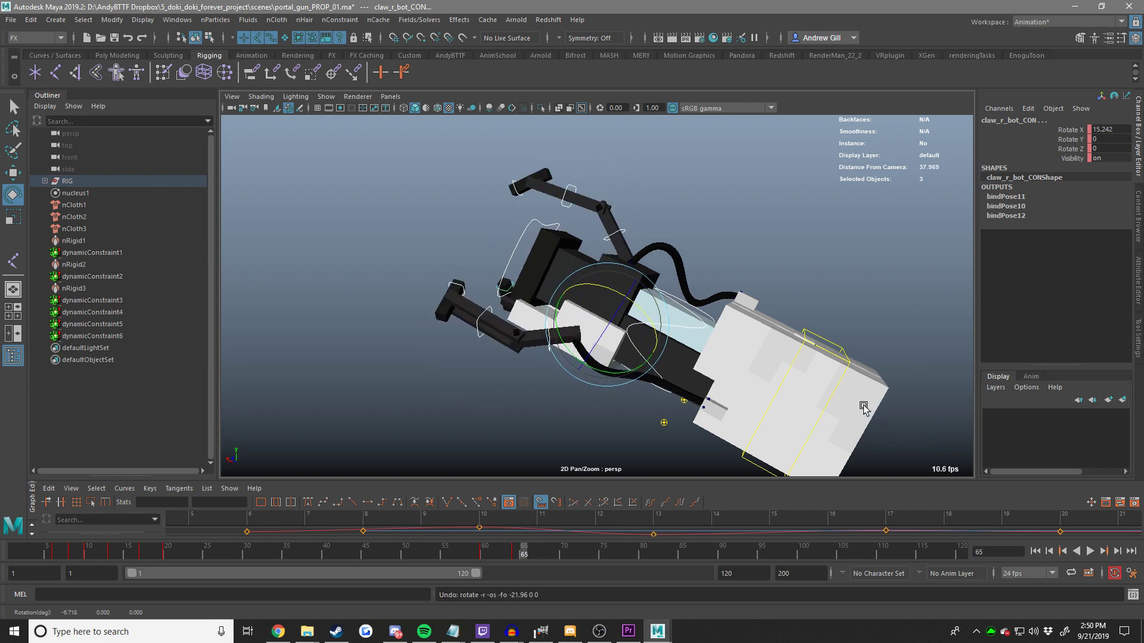
# Rotate the three bottom claw controls outward to about -14.532 in Rotate X at frame 67.
pyautogui.hotkey('alt', '.')
pyautogui.hotkey('alt', '.')
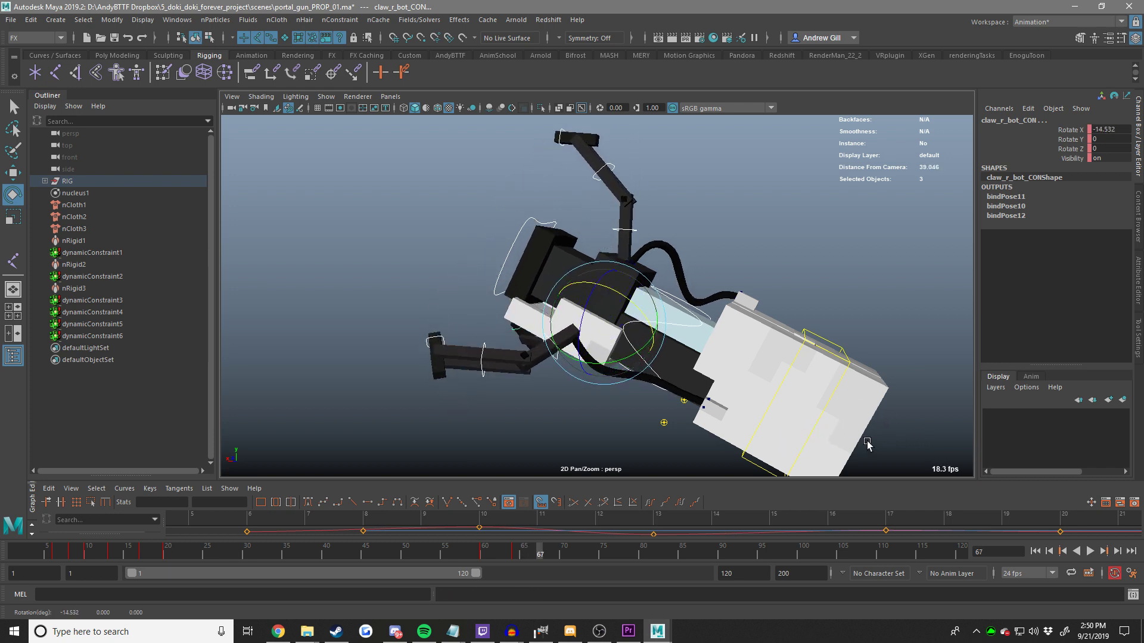
# Rotate the three bottom claws to about 0.835 in Rotate X at frame 71 and set Rotate X to 0 at frame 76.
pyautogui.hotkey('alt', '.')
pyautogui.hotkey('alt', '.')
pyautogui.hotkey('alt', '.')
pyautogui.hotkey('alt', '.')
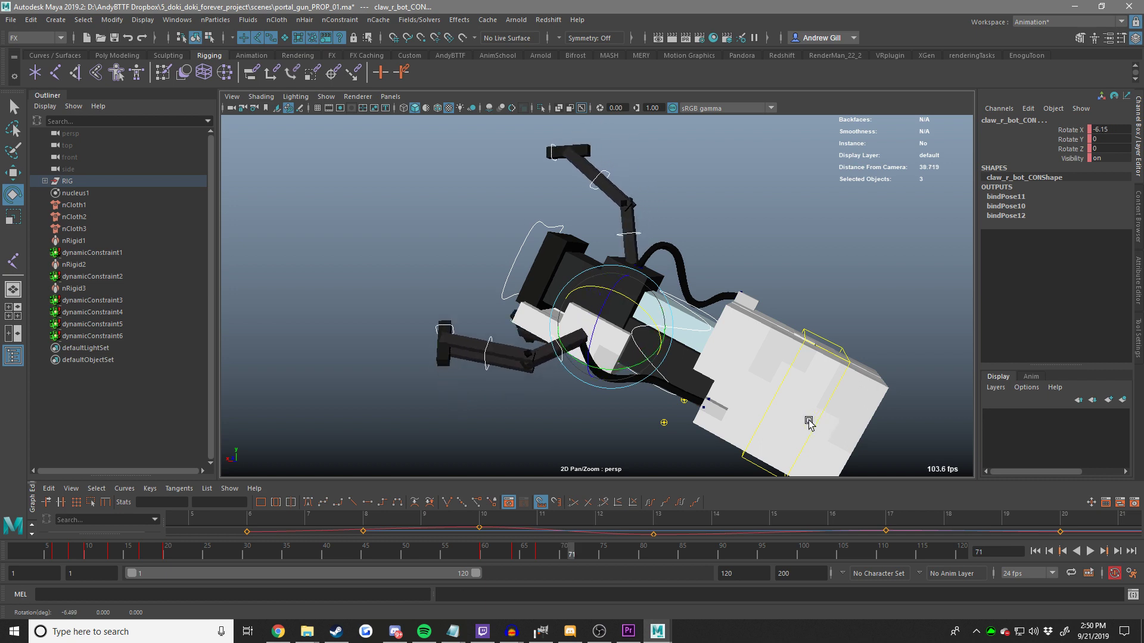
pyautogui.moveTo(809, 422); pyautogui.dragTo(799, 423, button='middle')
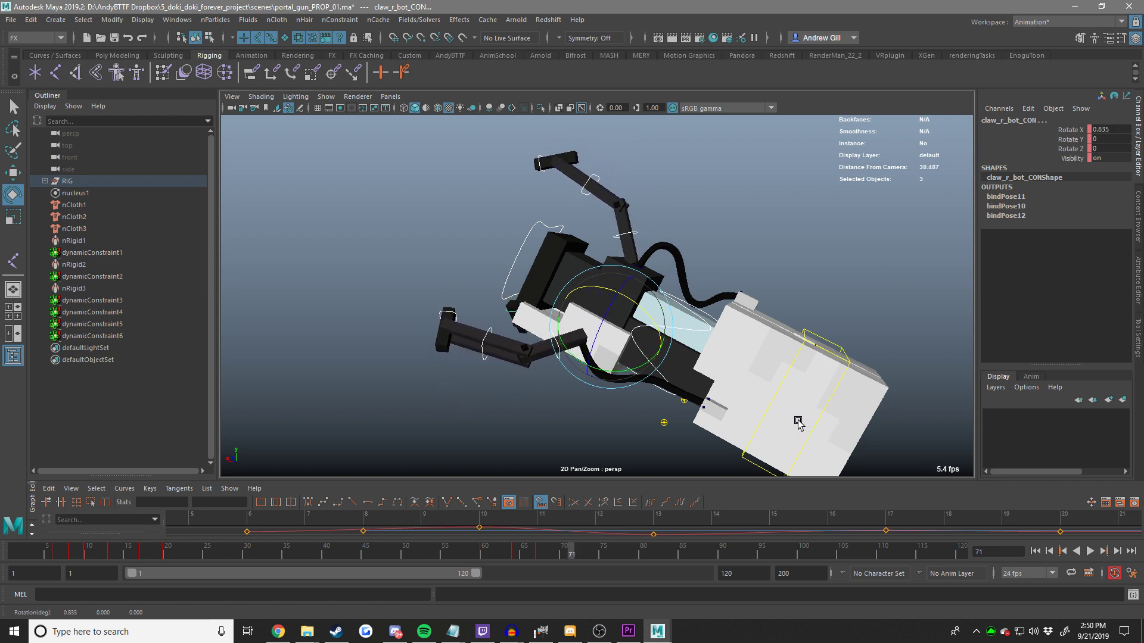
pyautogui.write('0')
pyautogui.press('Return')
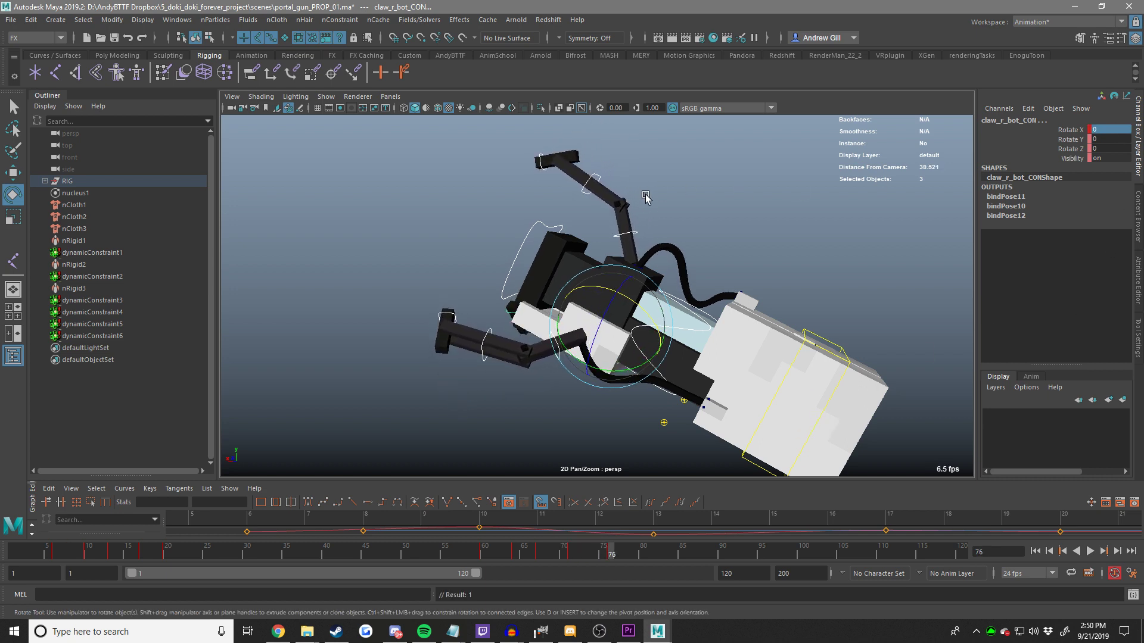
# Replace the selection with the three middle claw controls.
pyautogui.click(643, 193)
pyautogui.click(582, 192)
pyautogui.keyDown('alt'); pyautogui.moveTo(582, 203); pyautogui.dragTo(595, 262); pyautogui.keyUp('alt')
pyautogui.keyDown('shift'); pyautogui.click(558, 331); pyautogui.keyUp('shift')
pyautogui.keyDown('shift'); pyautogui.click(575, 376); pyautogui.keyUp('shift')
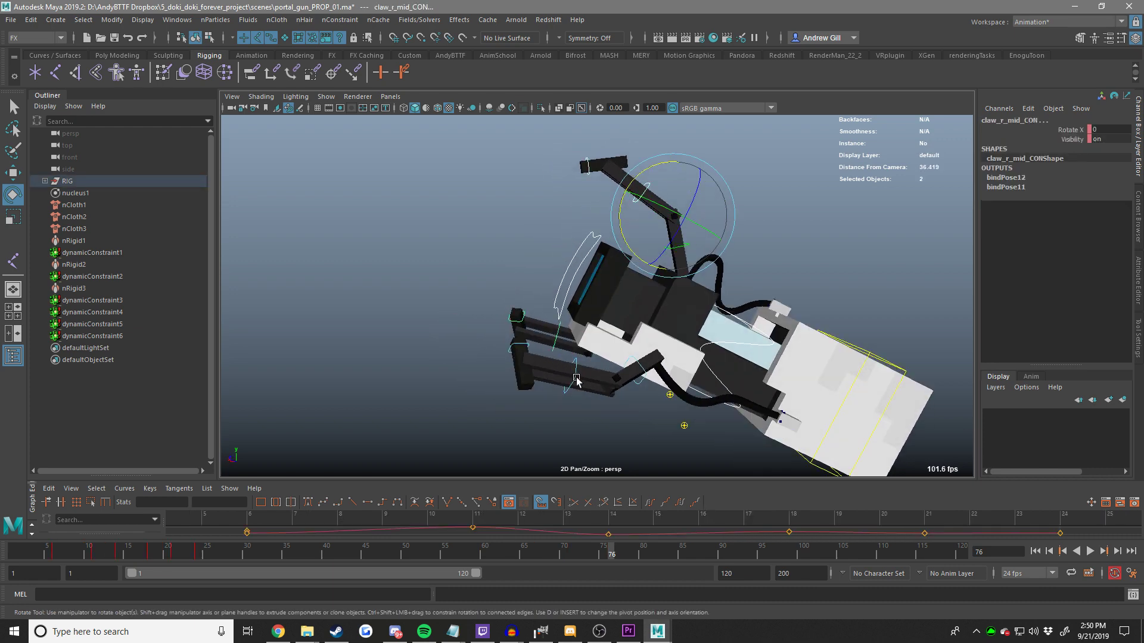
# Go back to around frame 60 and key the three middle claw controls at the start of the second recoil.
pyautogui.moveTo(391, 555); pyautogui.dragTo(446, 563)
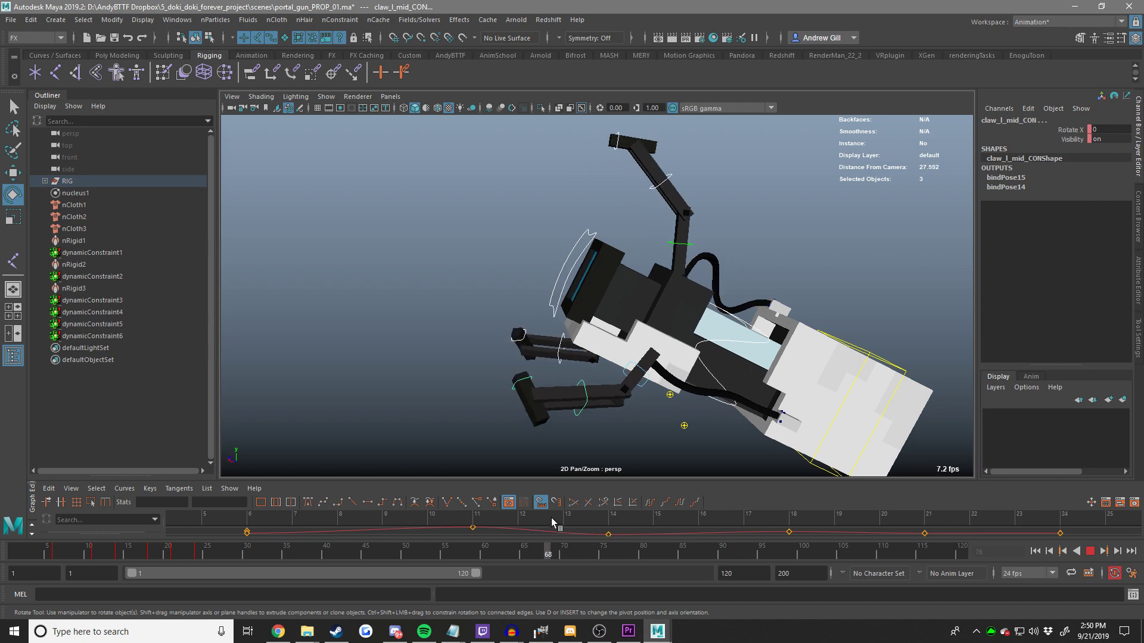
pyautogui.moveTo(585, 502); pyautogui.dragTo(479, 505)
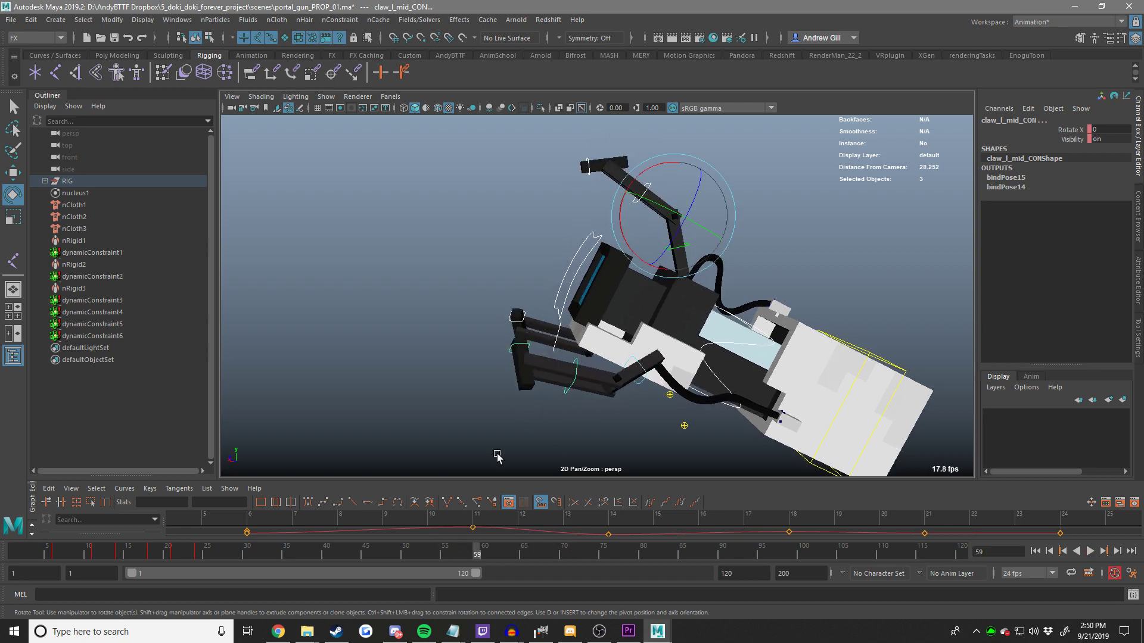
pyautogui.press('w')
pyautogui.moveTo(417, 554)
pyautogui.mouseDown()
pyautogui.moveTo(330, 553)
pyautogui.moveTo(468, 551)
pyautogui.mouseUp()
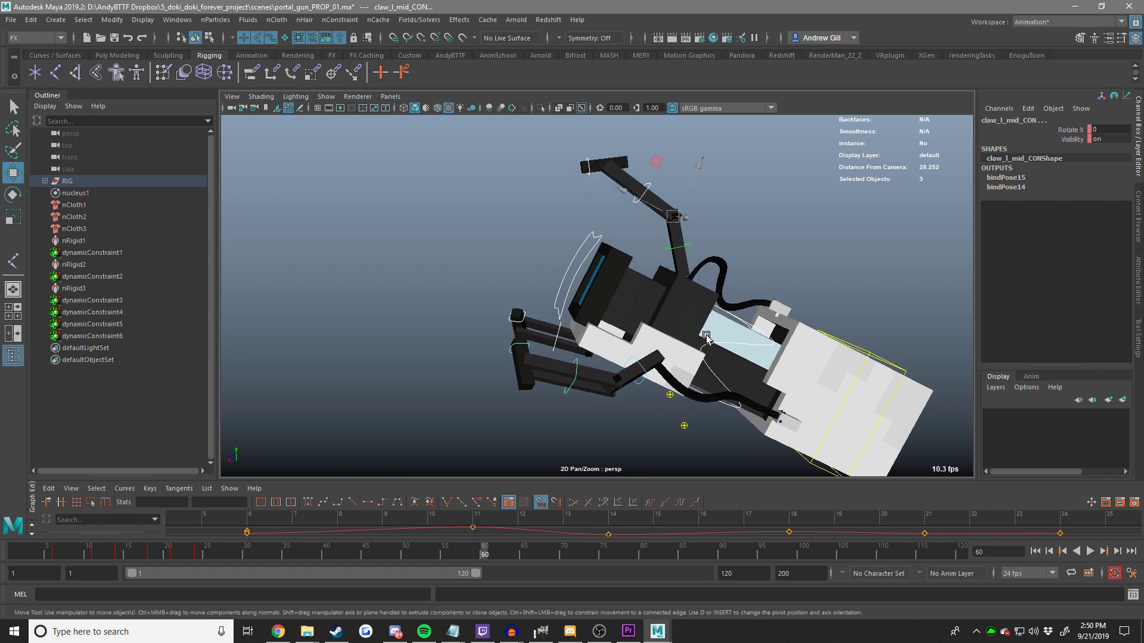
pyautogui.keyDown('alt'); pyautogui.moveTo(689, 338); pyautogui.dragTo(667, 366); pyautogui.keyUp('alt')
# Pose the three middle claw controls through the second recoil, reaching about 6.471 in Rotate X at frame 73 and 0 at frame 77.
pyautogui.press('e')
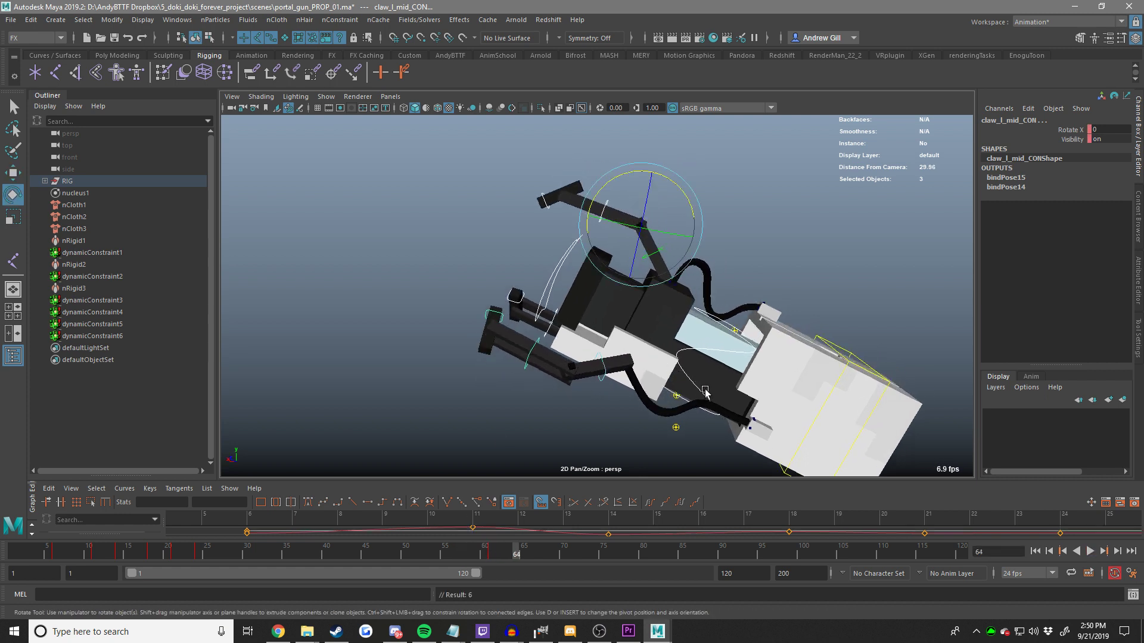
pyautogui.moveTo(703, 387); pyautogui.dragTo(742, 379, button='middle')
pyautogui.press('s')
pyautogui.hotkey('alt', '.')
pyautogui.hotkey('alt', '.')
pyautogui.hotkey('alt', '.')
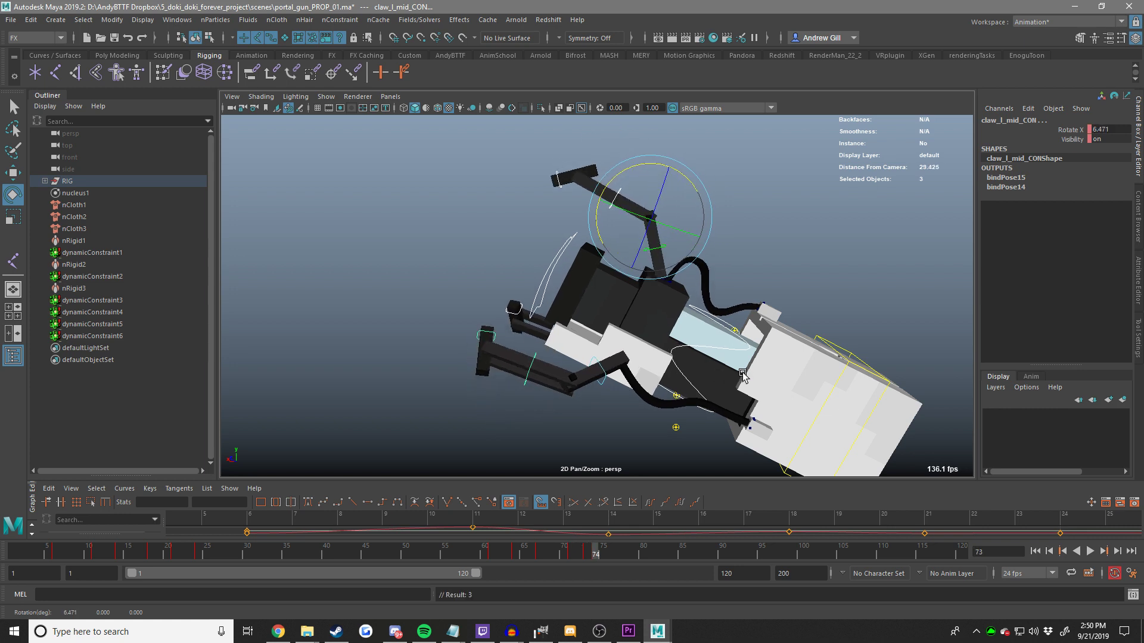
pyautogui.click(1091, 130)
pyautogui.write('0')
pyautogui.press('Return')
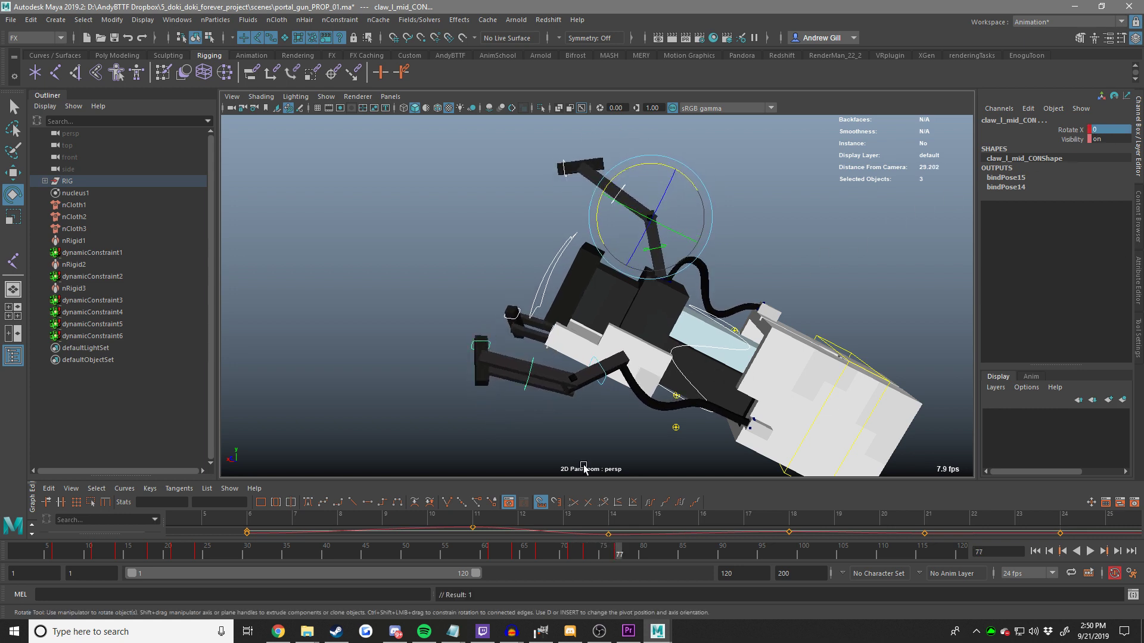
# Try to shift the middle claws' final keys along the timeline.
pyautogui.moveTo(516, 551); pyautogui.dragTo(614, 546)
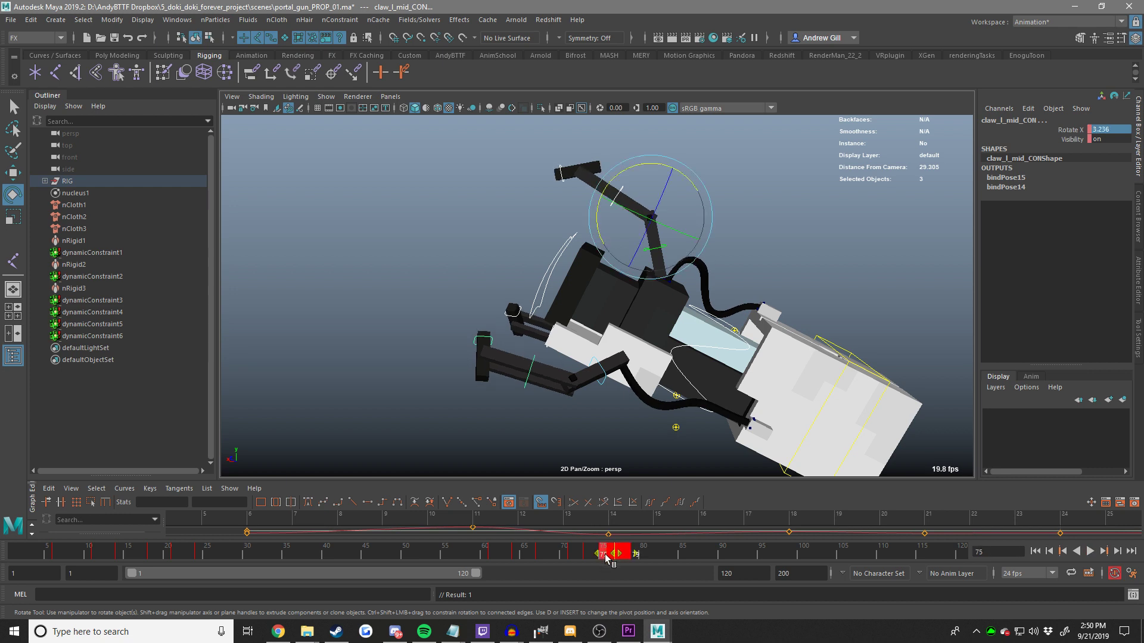
pyautogui.click(616, 554)
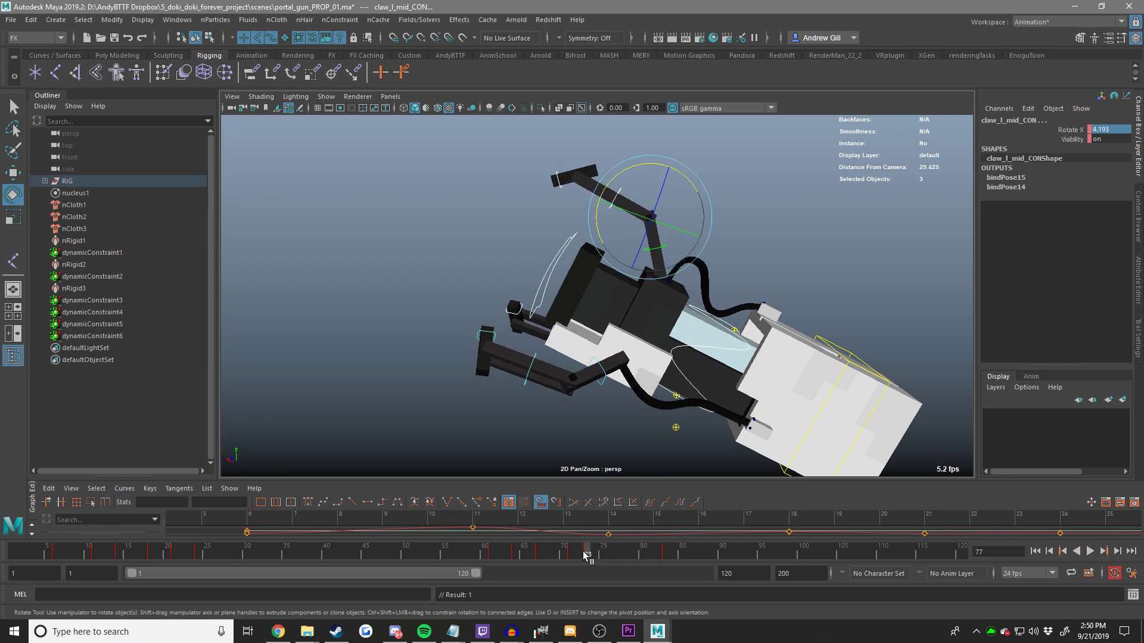
pyautogui.hotkey('ctrl', 'z')
# Set the three middle claw controls' Rotate X to 0 and play the second recoil from frame 60 with nothing selected.
pyautogui.doubleClick(1108, 129)
pyautogui.write('0')
pyautogui.press('Return')
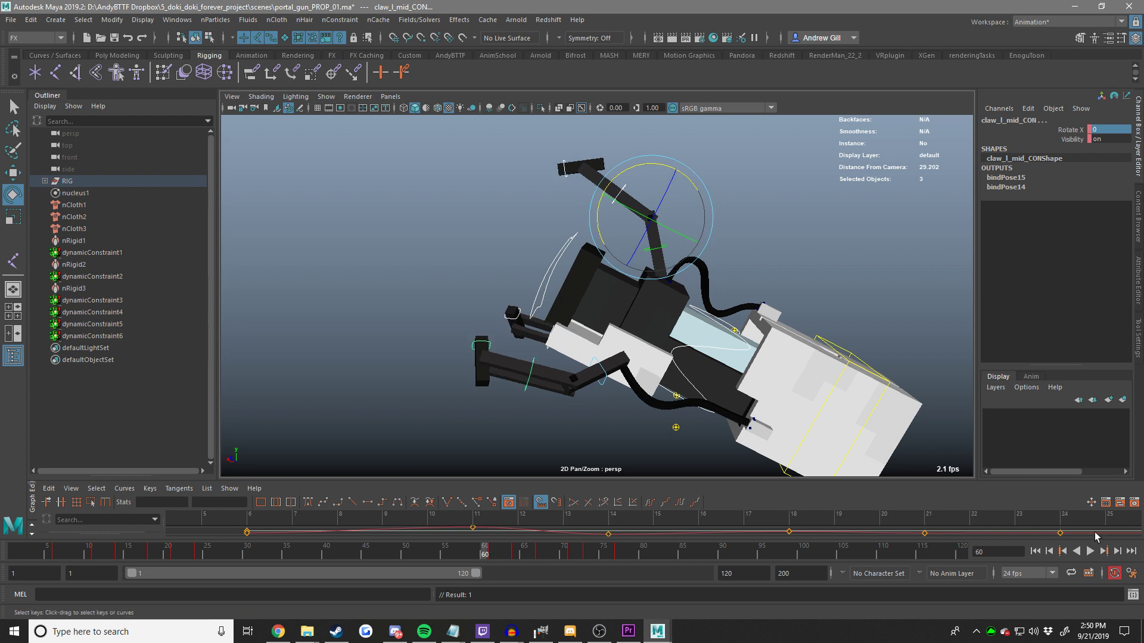
pyautogui.click(1091, 552)
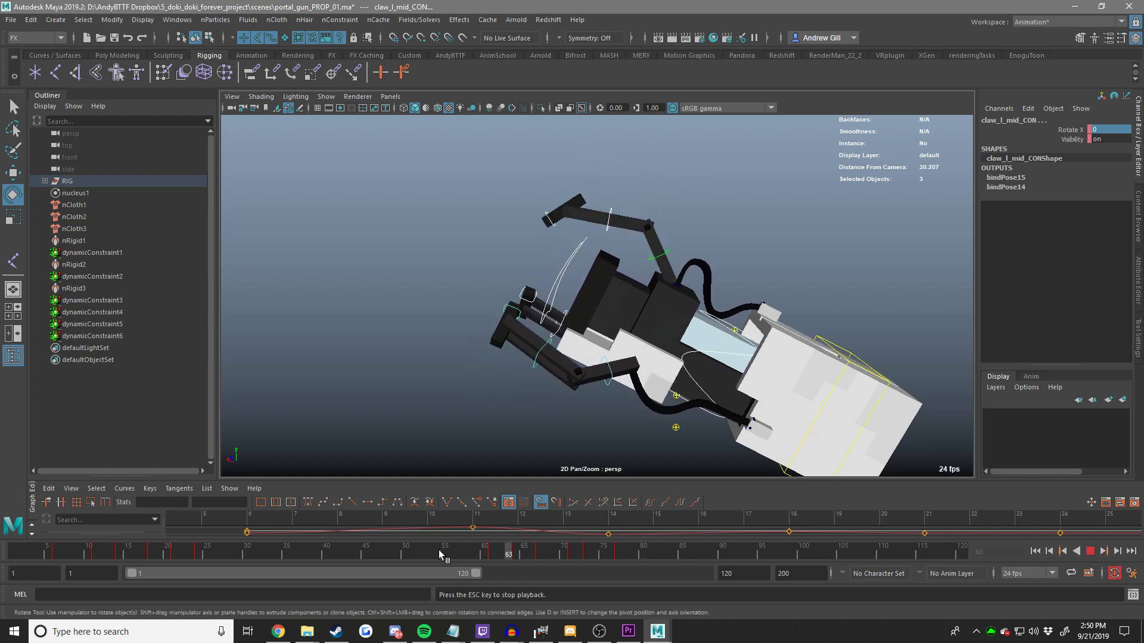
pyautogui.click(397, 380)
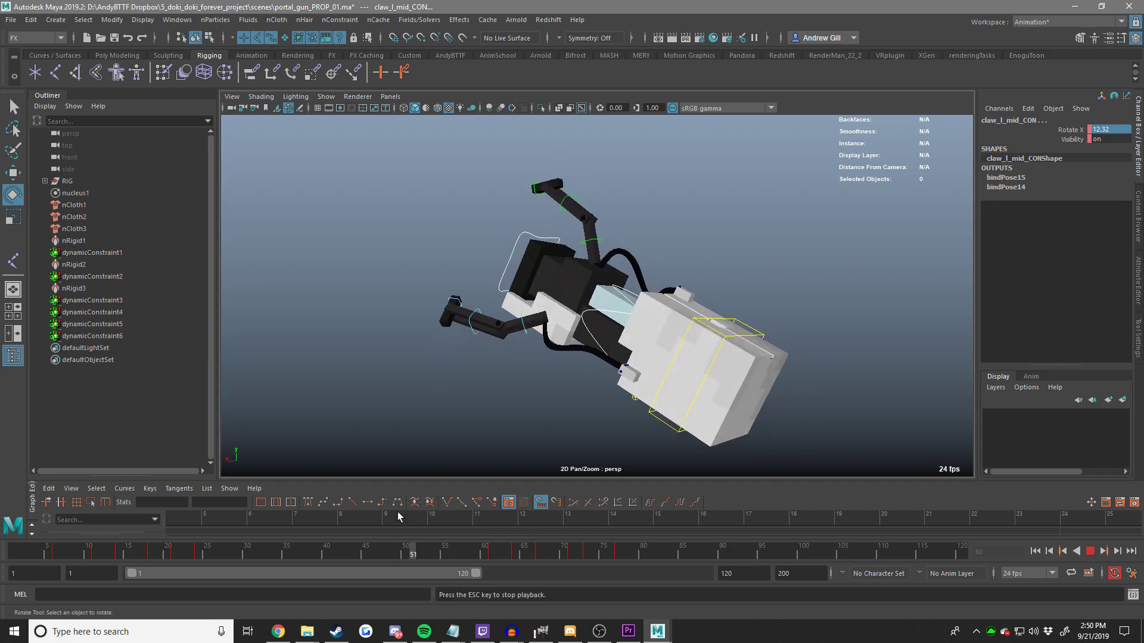
# Hide all object types in the viewport and display only polygons during playback.
pyautogui.click(327, 95)
pyautogui.click(336, 148)
pyautogui.click(331, 97)
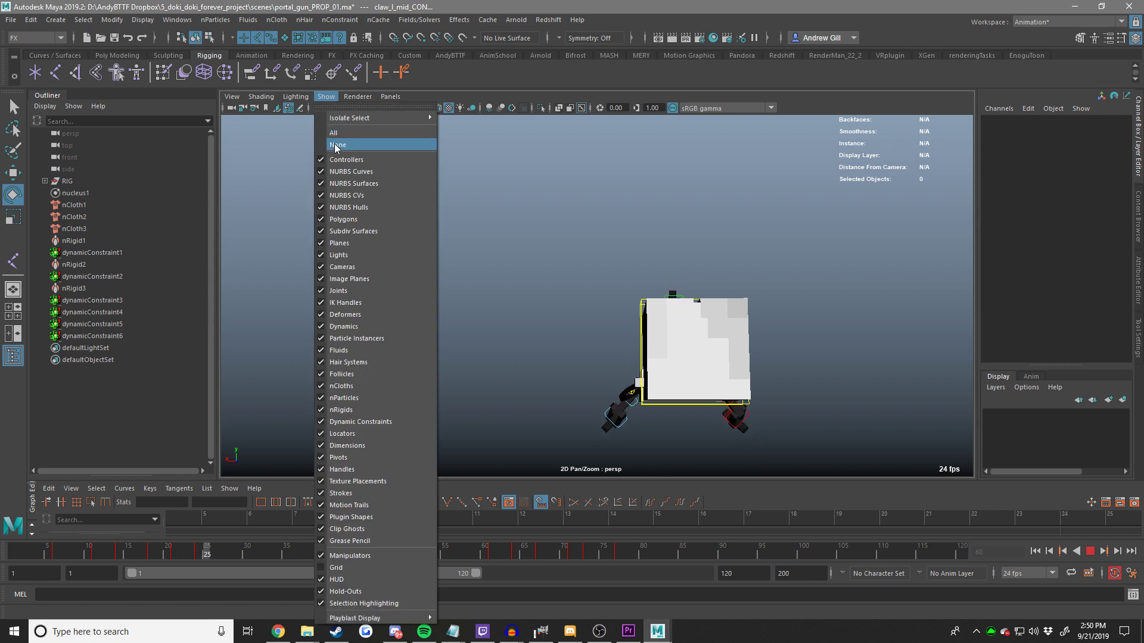
pyautogui.click(337, 145)
pyautogui.click(326, 96)
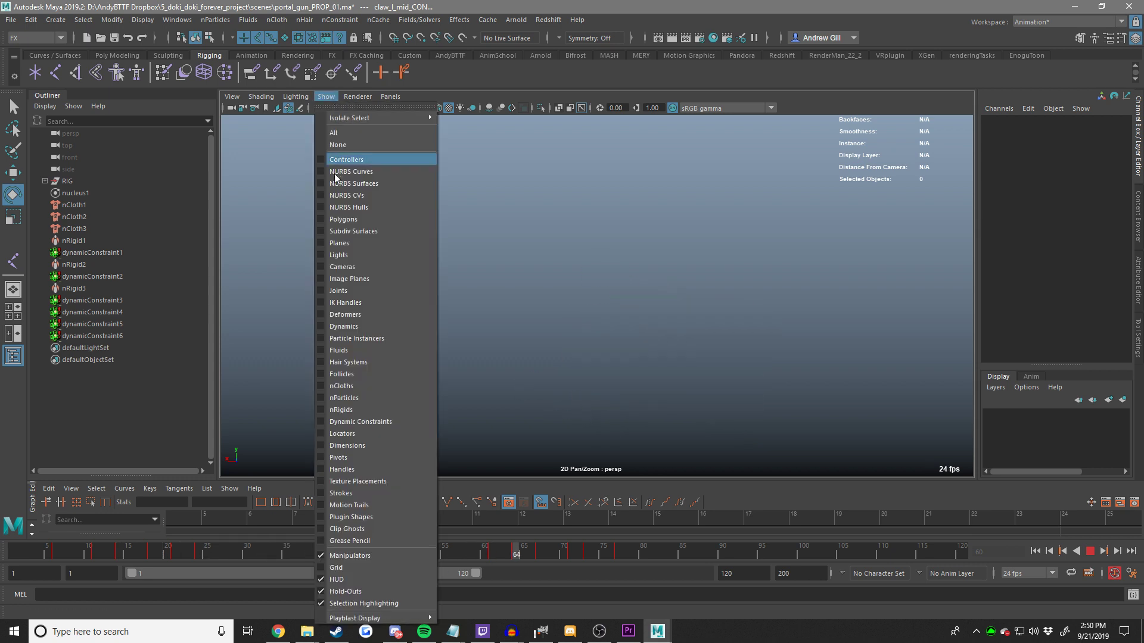
pyautogui.click(343, 219)
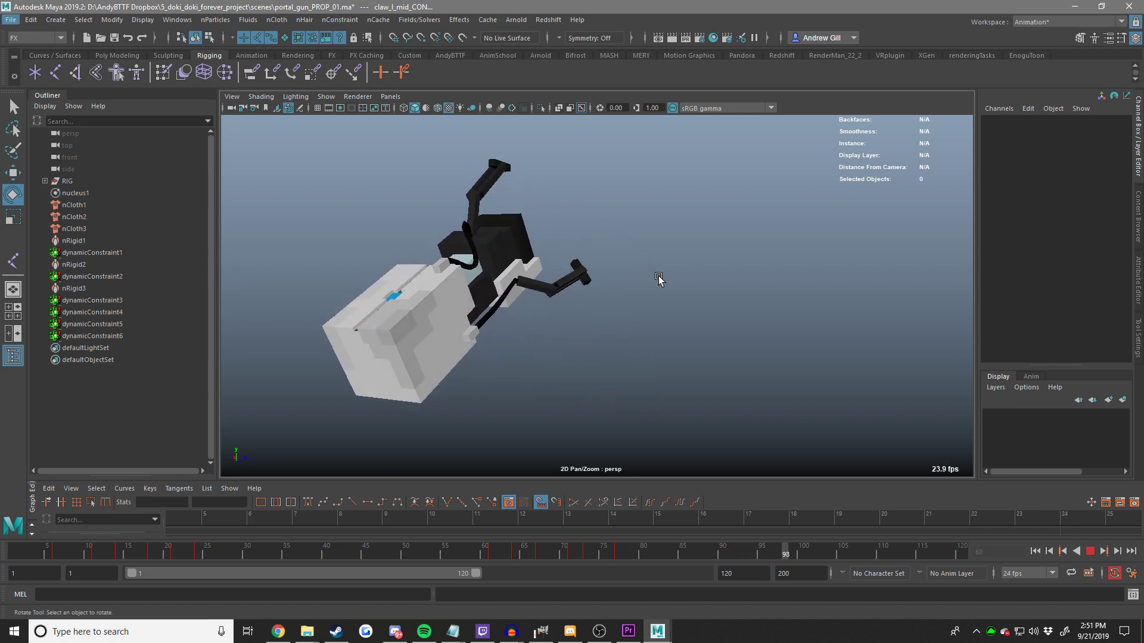
# Stop playback, then display NURBS curves in the viewport and select the gun master control.
pyautogui.click(1091, 553)
pyautogui.press('w')
pyautogui.click(326, 97)
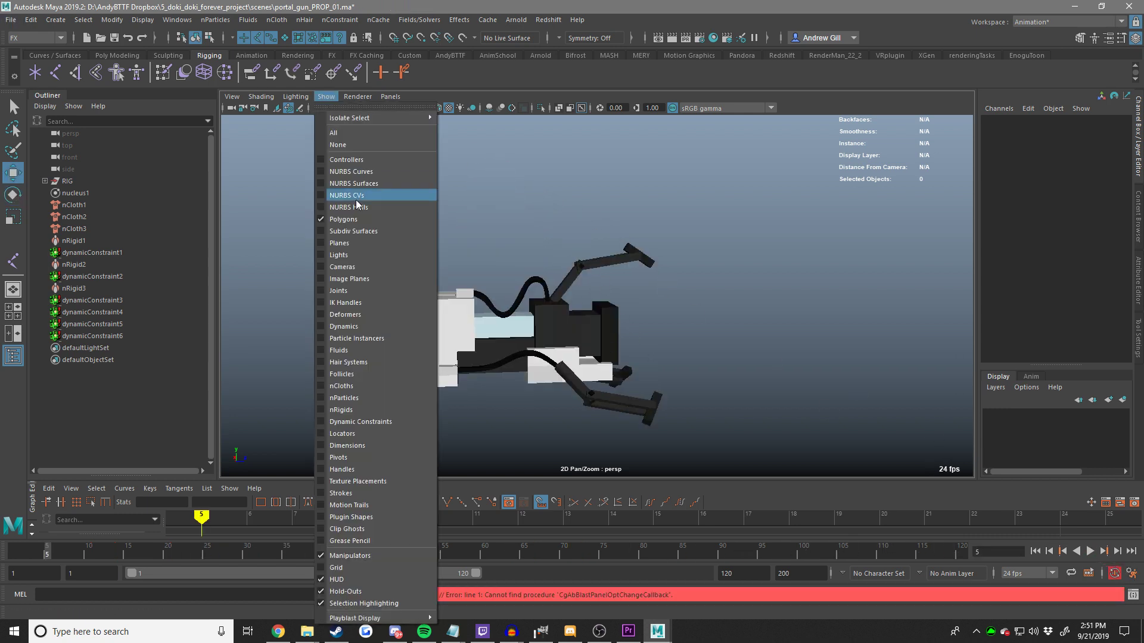
pyautogui.click(356, 173)
pyautogui.click(411, 289)
# Key the gun master control at frame 7 and pose its first recoil at frame 13 with about 0.947 Translate Z and -8.061 Rotate X.
pyautogui.hotkey('alt', 'v')
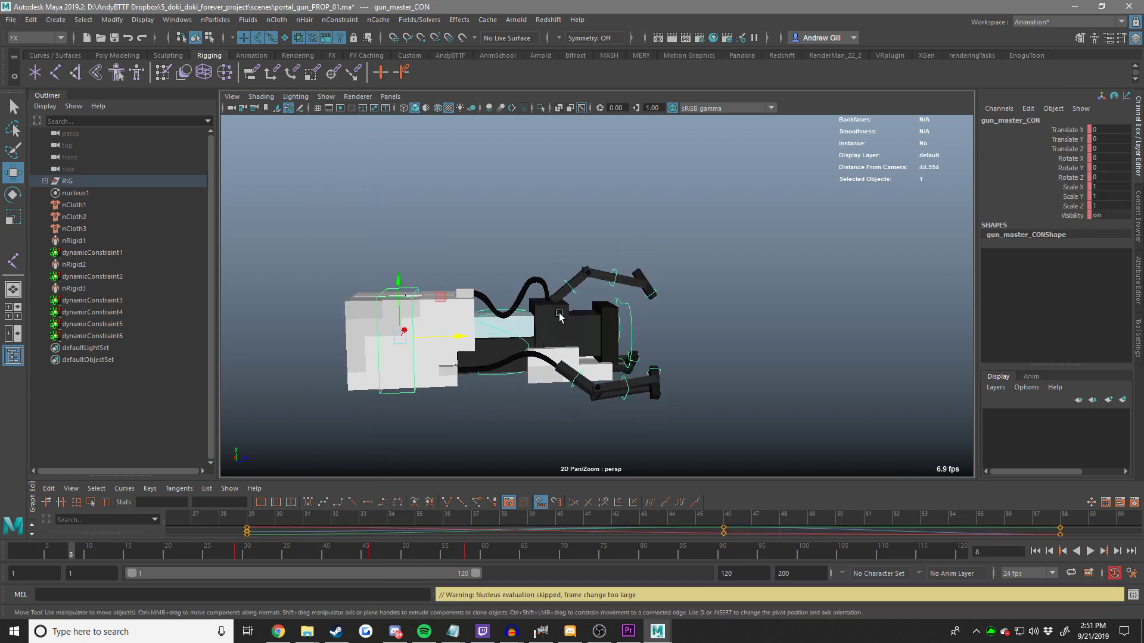
pyautogui.hotkey('alt', 'v')
pyautogui.moveTo(495, 269)
pyautogui.mouseDown()
pyautogui.moveTo(480, 283)
pyautogui.moveTo(492, 274)
pyautogui.mouseUp()
pyautogui.press('e')
pyautogui.hotkey('alt', '.')
pyautogui.hotkey('alt', '.')
pyautogui.hotkey('alt', '.')
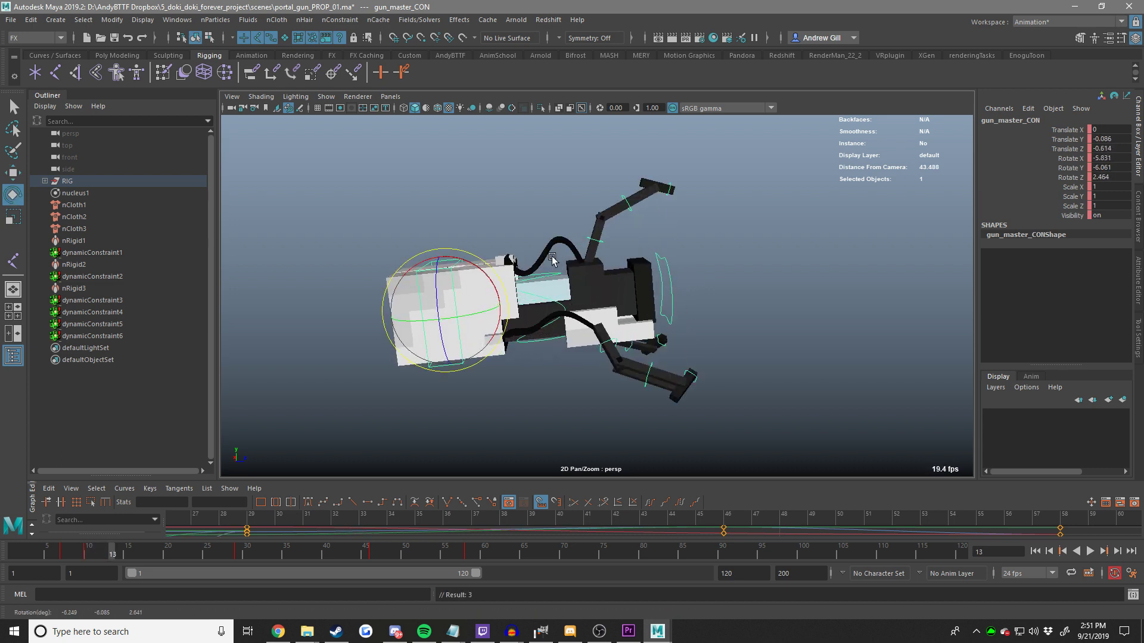
pyautogui.press('w')
pyautogui.hotkey('alt', '.')
pyautogui.hotkey('alt', '.')
pyautogui.hotkey('alt', '.')
pyautogui.hotkey('alt', '.')
pyautogui.hotkey('alt', '.')
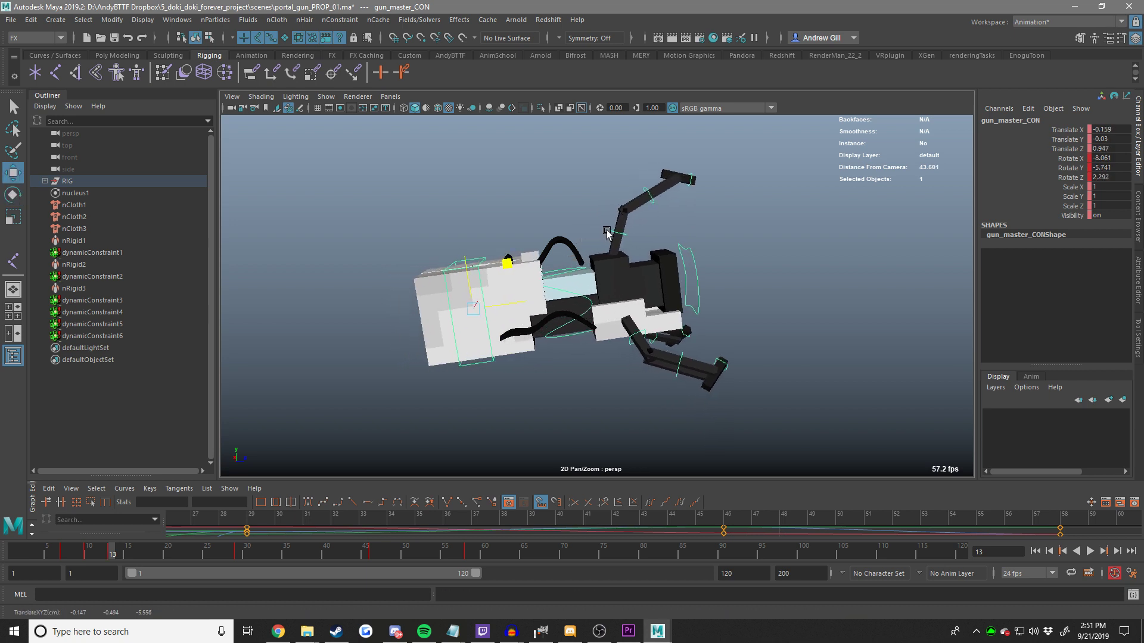
pyautogui.press('e')
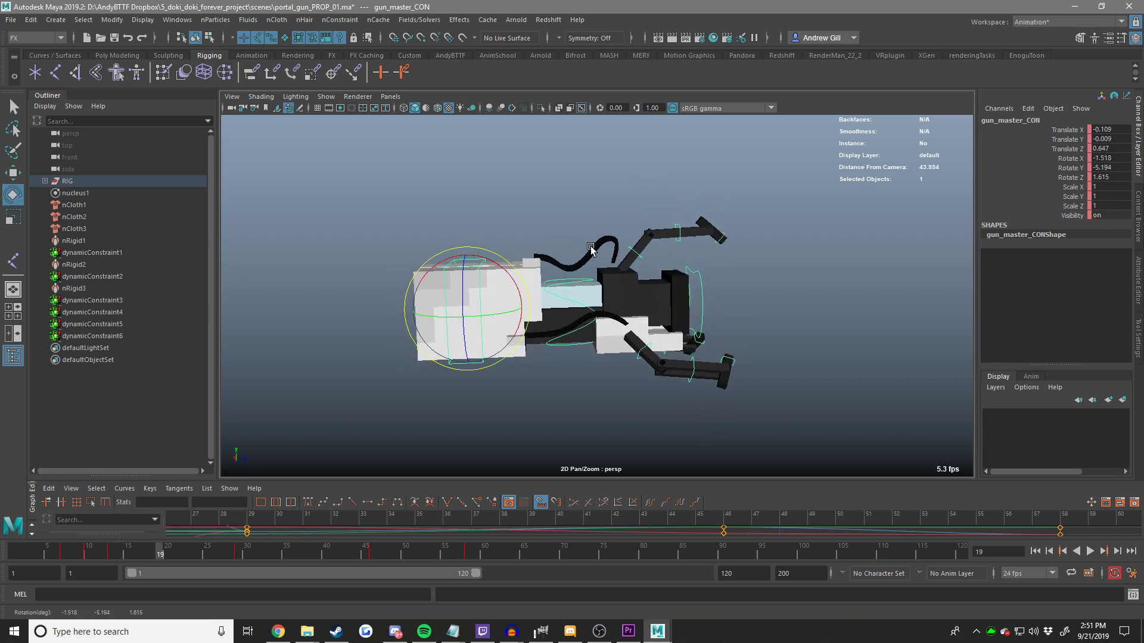
# Copy the gun master control's neutral key at frame 29 and paste it at frame 17.
pyautogui.click(240, 555)
pyautogui.rightClick(240, 555)
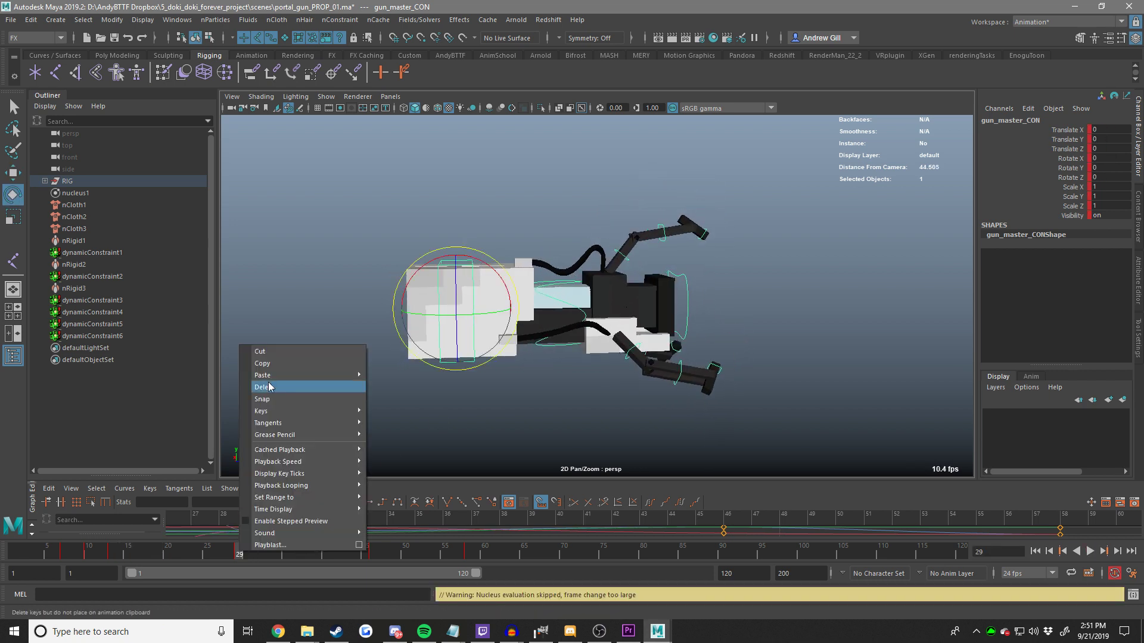
pyautogui.click(332, 368)
pyautogui.click(142, 554)
pyautogui.rightClick(141, 550)
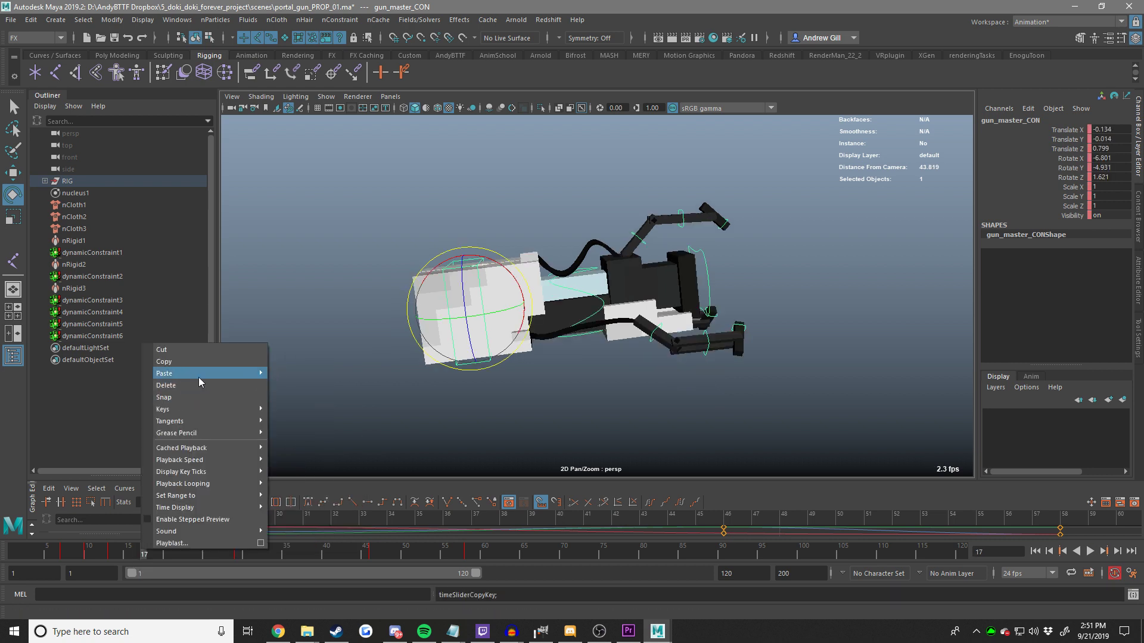
pyautogui.moveTo(198, 376)
pyautogui.click(290, 372)
pyautogui.click(291, 393)
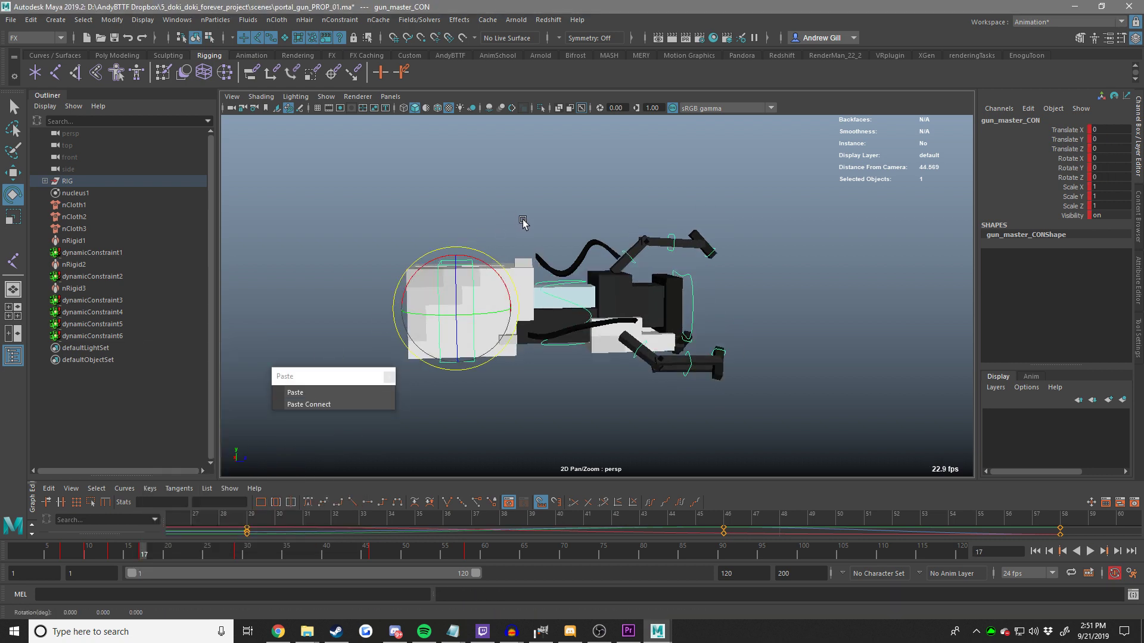
# Key a small settle on the gun master control, shift the frame 27 key to about frame 23, and play back from about frame 5.
pyautogui.press('w')
pyautogui.hotkey('alt', 'v')
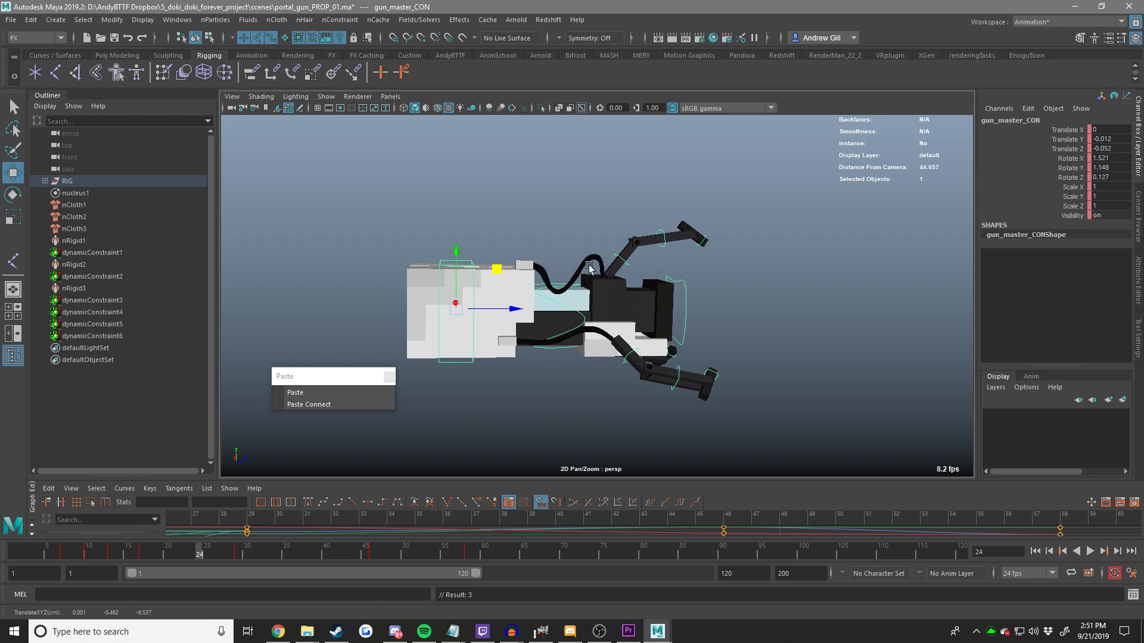
pyautogui.keyDown('shift'); pyautogui.click(223, 554); pyautogui.keyUp('shift')
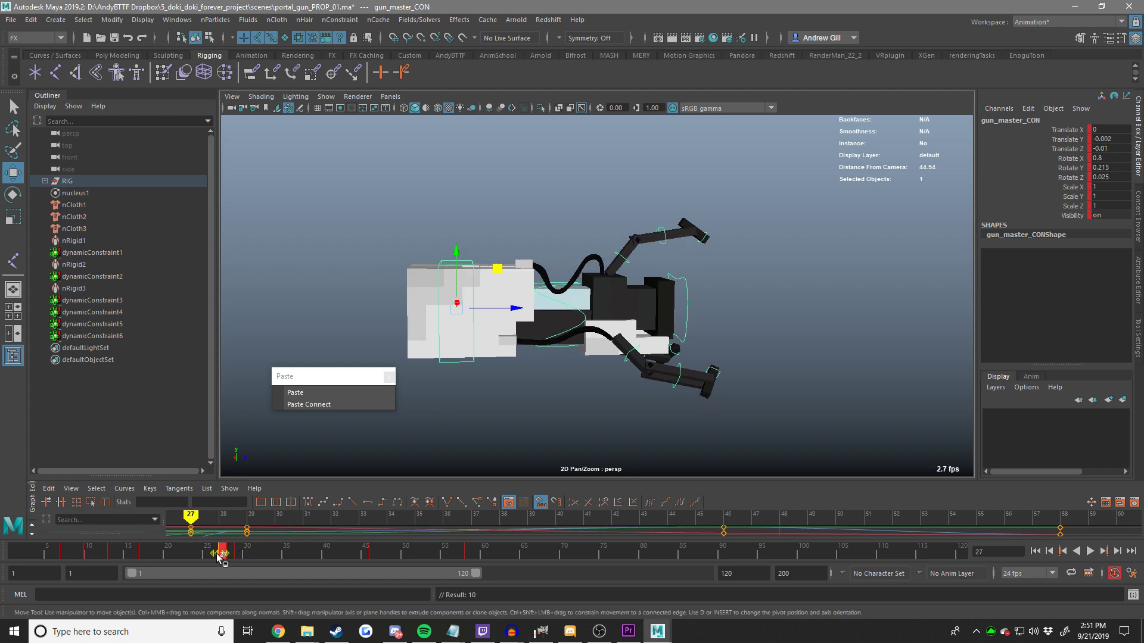
pyautogui.moveTo(221, 553); pyautogui.dragTo(189, 554)
pyautogui.moveTo(171, 554); pyautogui.dragTo(48, 554)
pyautogui.click(1090, 552)
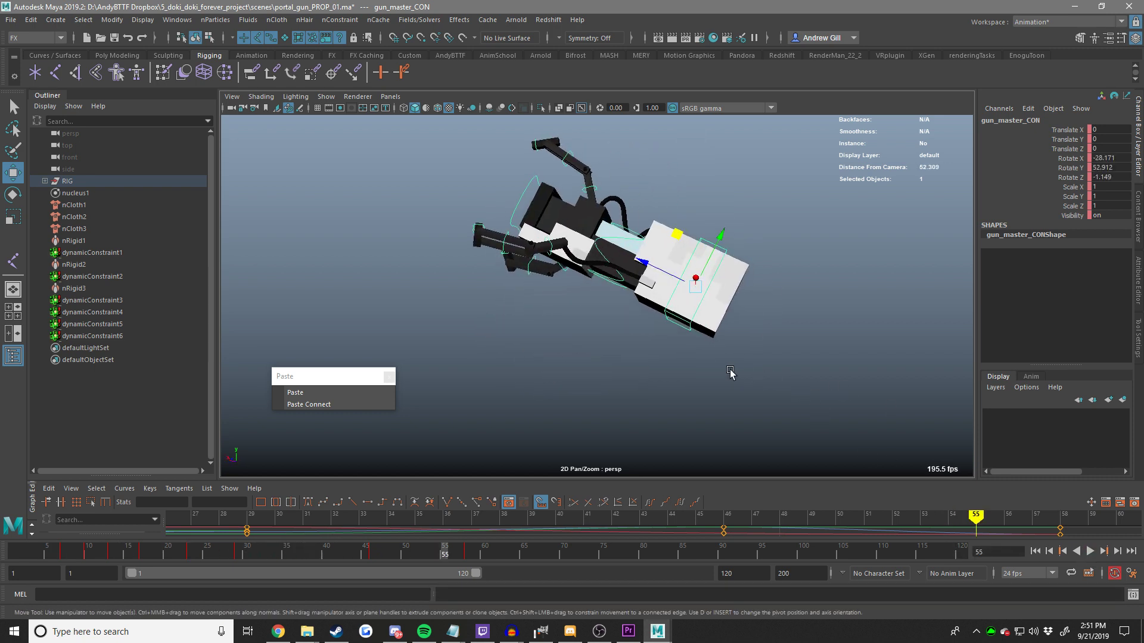
pyautogui.press('Escape')
# Key the gun master control at frame 60 and pose its second recoil a few frames on, at about -32.318 Rotate X and 53.05 Rotate Y.
pyautogui.hotkey('alt', ',')
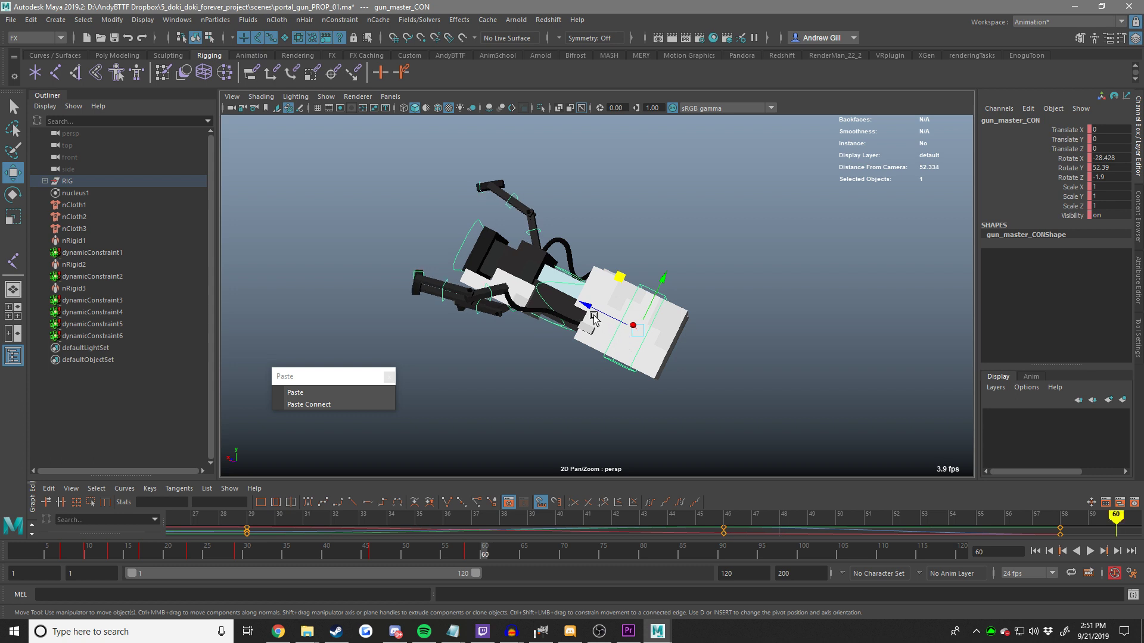
pyautogui.press('s')
pyautogui.hotkey('alt', '.')
pyautogui.hotkey('alt', '.')
pyautogui.hotkey('alt', '.')
pyautogui.hotkey('alt', '.')
pyautogui.hotkey('alt', '.')
pyautogui.moveTo(619, 278); pyautogui.dragTo(694, 299)
pyautogui.press('e')
pyautogui.press('w')
pyautogui.press('s')
pyautogui.hotkey('alt', '.')
pyautogui.hotkey('alt', '.')
pyautogui.hotkey('alt', '.')
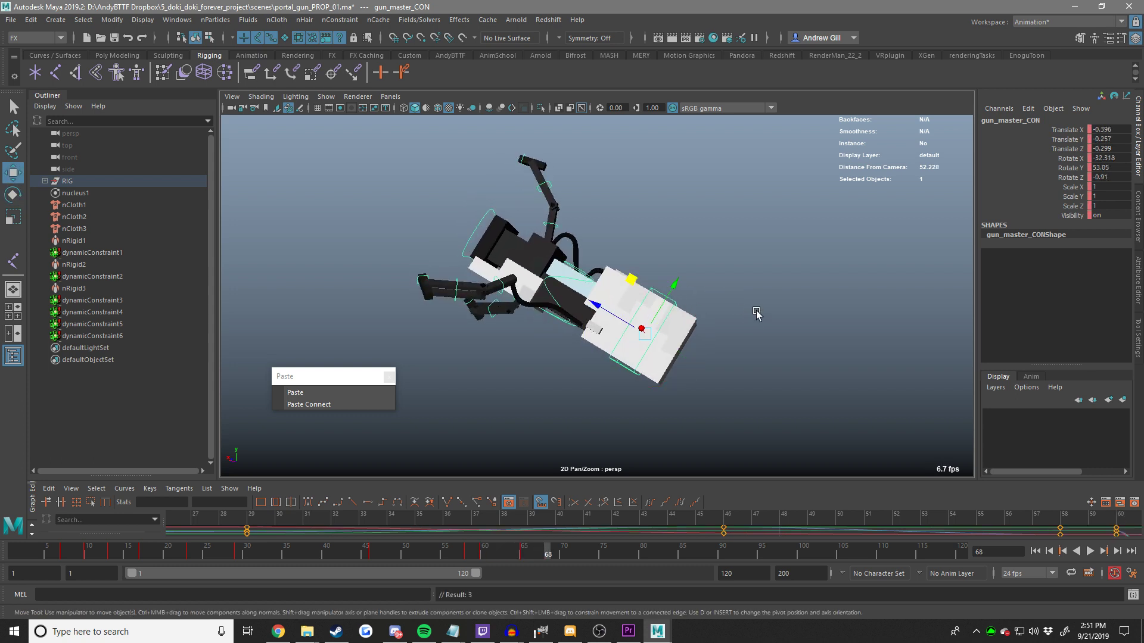
# Rotate and move the gun master control into its rebound from frame 68, reaching about 0.923 Translate Y and -27.814 Rotate X by frame 76.
pyautogui.press('e')
pyautogui.moveTo(758, 313); pyautogui.dragTo(732, 274, button='middle')
pyautogui.press('w')
pyautogui.moveTo(733, 274)
pyautogui.mouseDown(button='middle')
pyautogui.moveTo(708, 289)
pyautogui.moveTo(743, 274)
pyautogui.mouseUp(button='middle')
pyautogui.hotkey('alt', '.')
pyautogui.hotkey('alt', '.')
pyautogui.hotkey('alt', '.')
pyautogui.hotkey('alt', '.')
pyautogui.hotkey('alt', '.')
pyautogui.hotkey('alt', '.')
pyautogui.hotkey('alt', '.')
pyautogui.hotkey('alt', '.')
pyautogui.press('e')
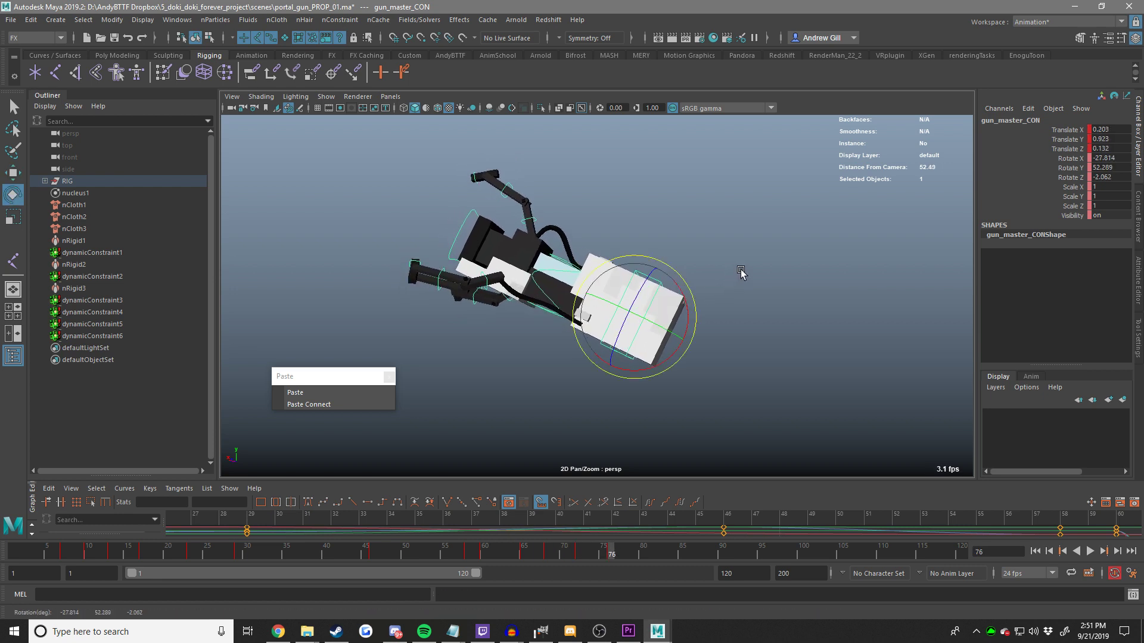
pyautogui.press('w')
# Play the animation from about frame 57 to review the second recoil and clear the selection.
pyautogui.click(544, 553)
pyautogui.moveTo(543, 553); pyautogui.dragTo(461, 537)
pyautogui.click(1093, 554)
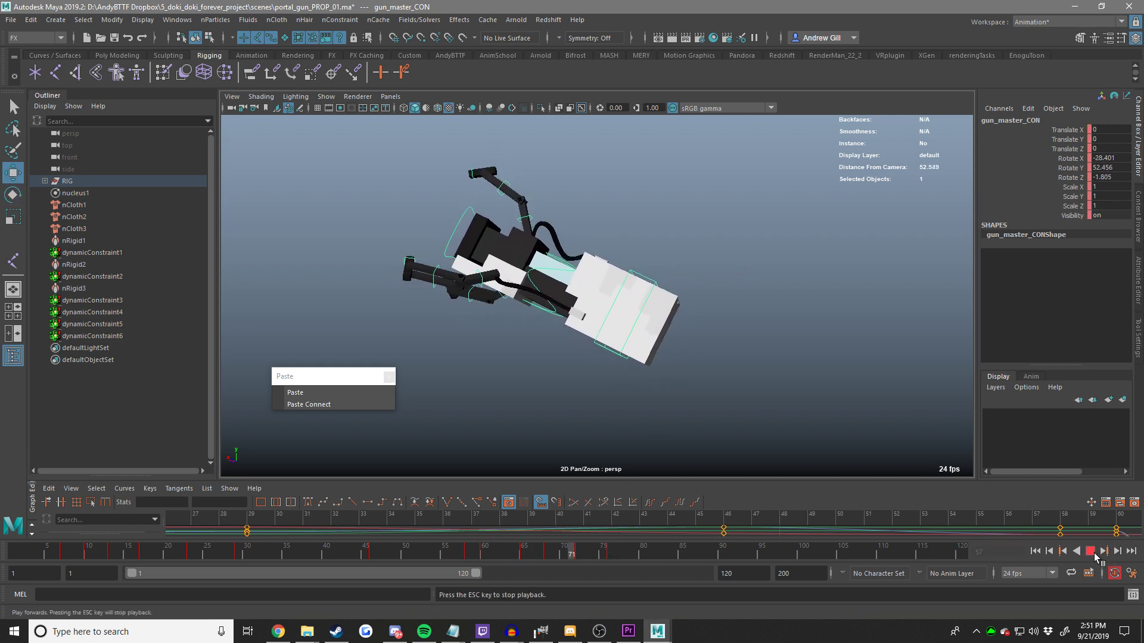
pyautogui.click(602, 388)
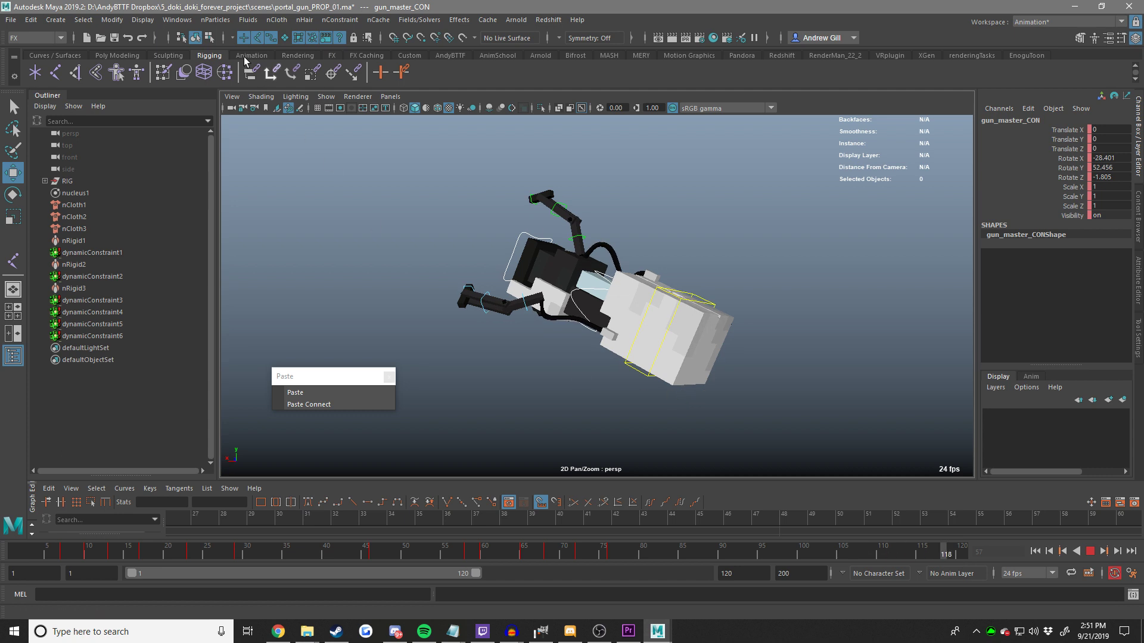
# Hide the NURBS curves in the viewport and close the detached Paste menu.
pyautogui.click(326, 96)
pyautogui.click(326, 96)
pyautogui.click(326, 96)
pyautogui.click(333, 173)
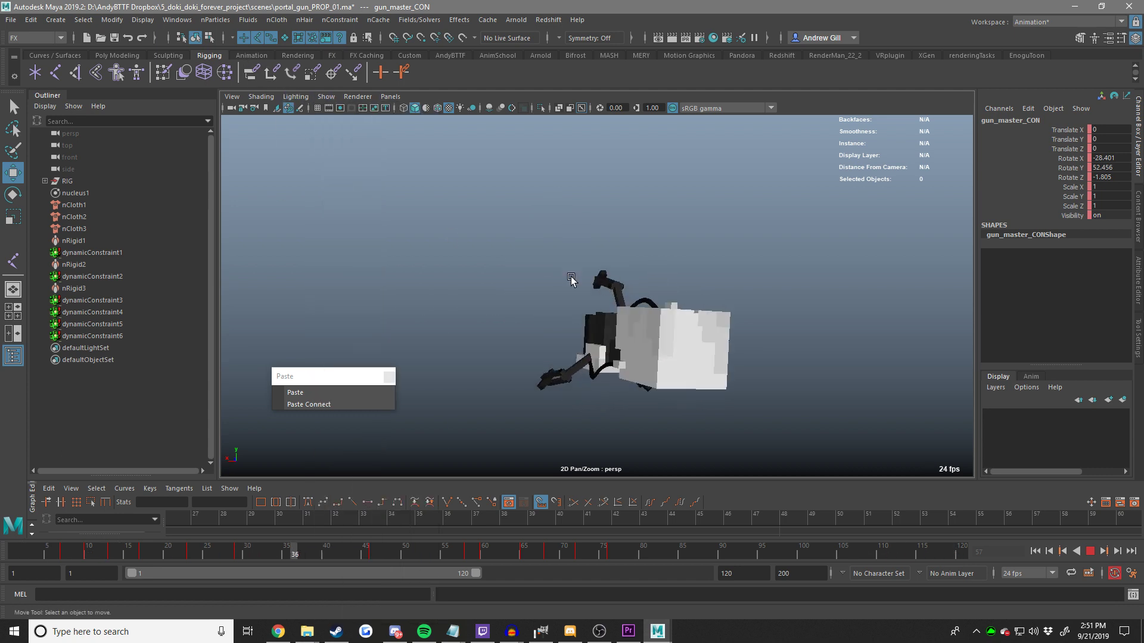
pyautogui.click(388, 377)
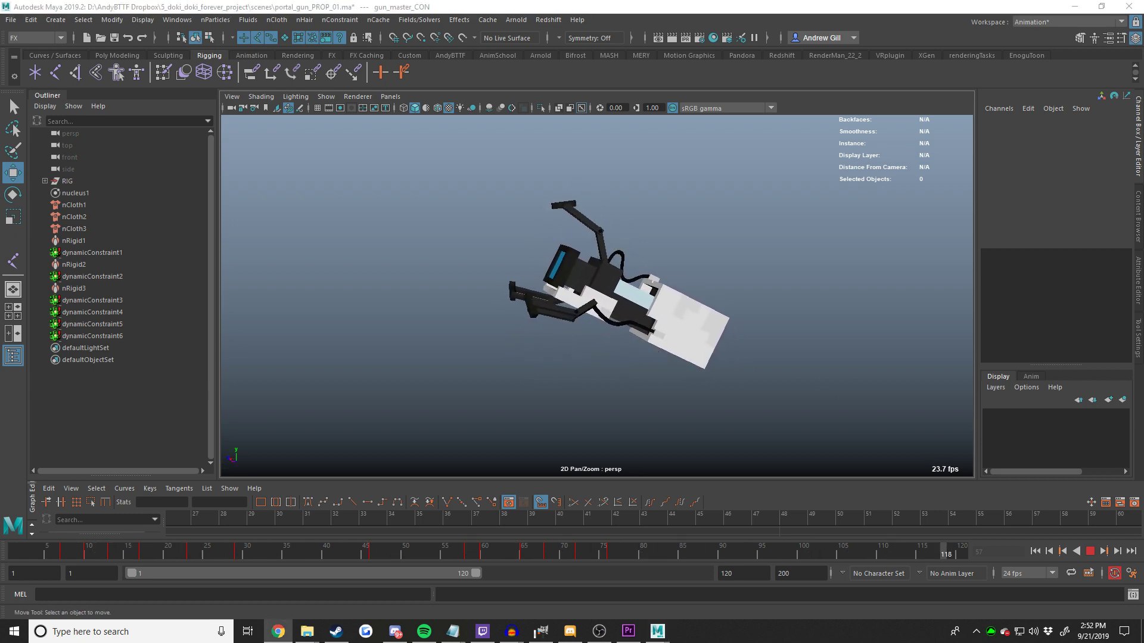
# Stop playback and save the scene.
pyautogui.click(1090, 551)
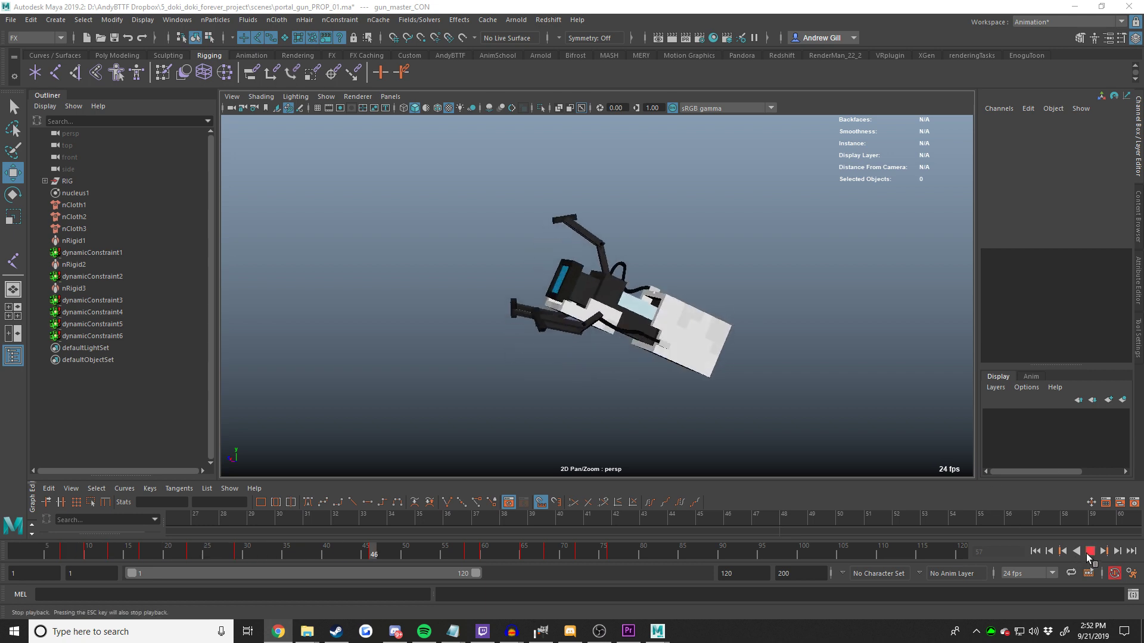
pyautogui.hotkey('ctrl', 's')
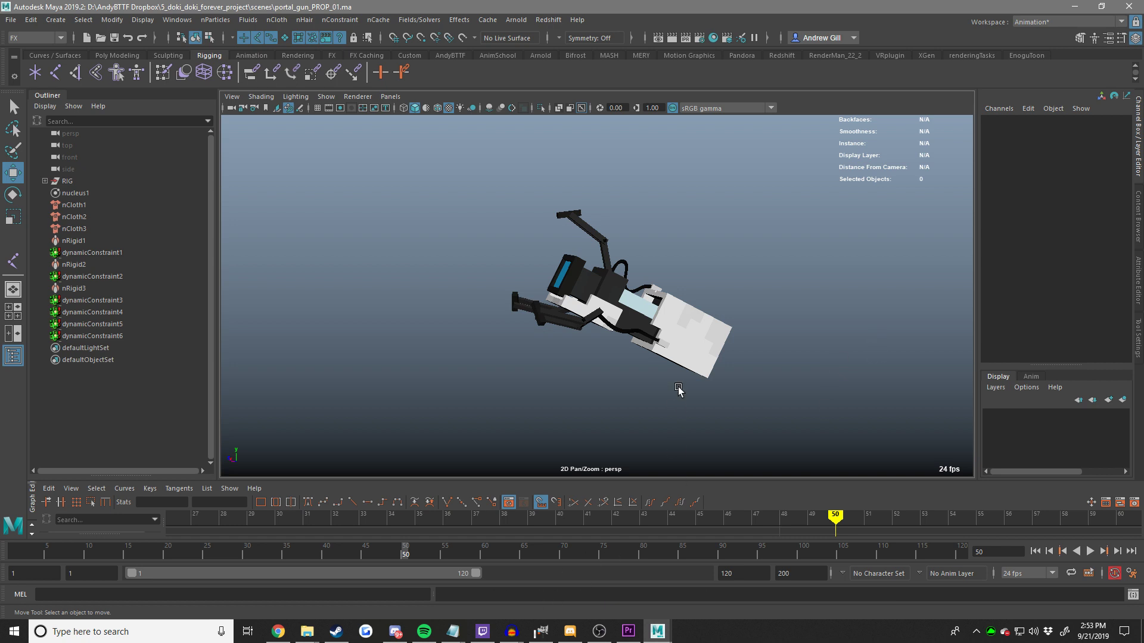
pyautogui.hotkey('ctrl', 's')
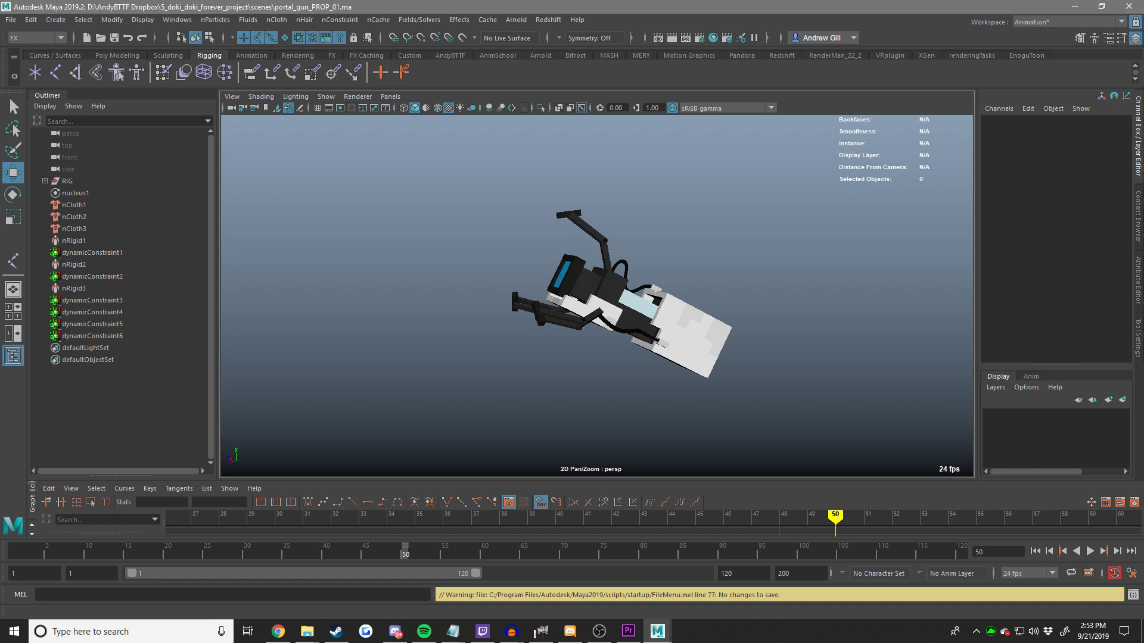
# Play the animation from frame 1 and start a screen recording of the viewport area.
pyautogui.moveTo(310, 552); pyautogui.dragTo(285, 561)
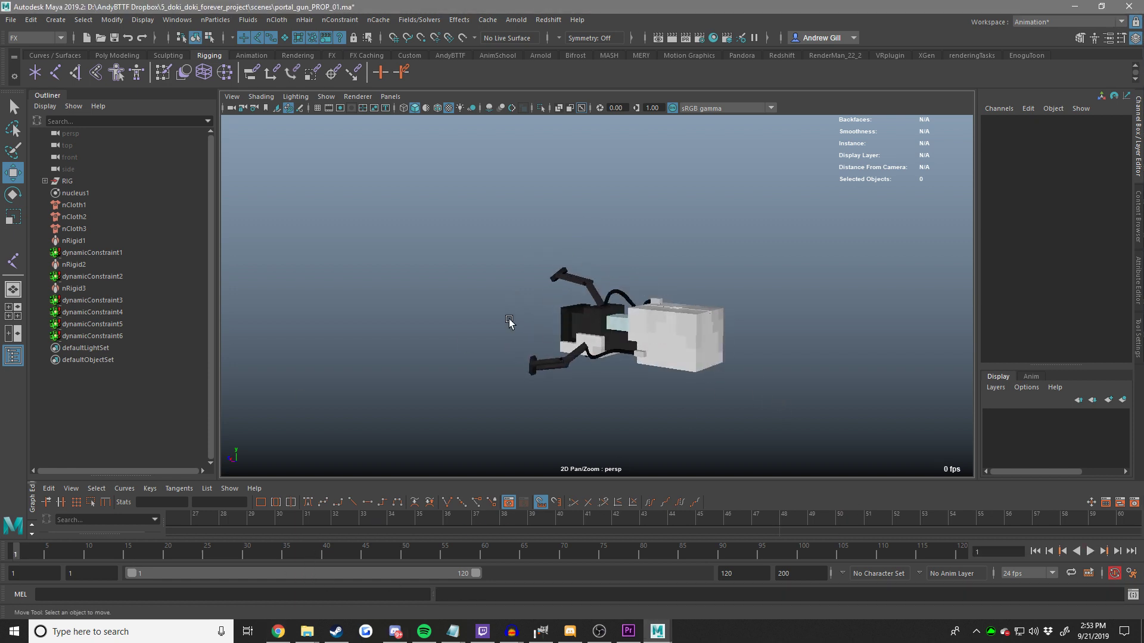
pyautogui.click(1089, 550)
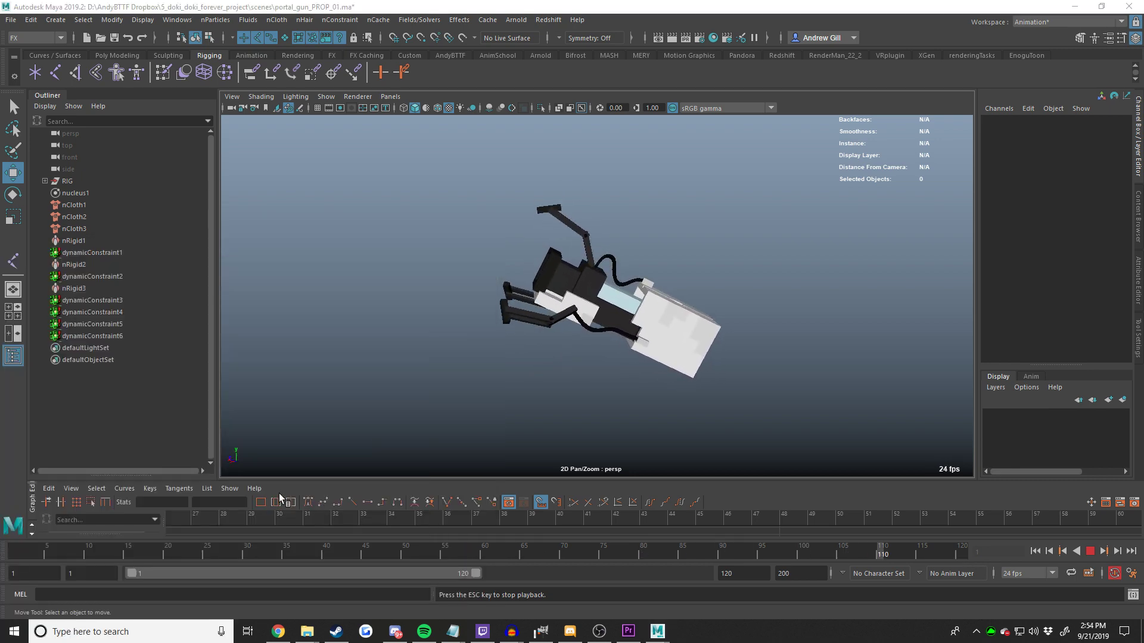
pyautogui.hotkey('ctrl', 'shift', 'g')
pyautogui.moveTo(220, 478); pyautogui.dragTo(971, 119)
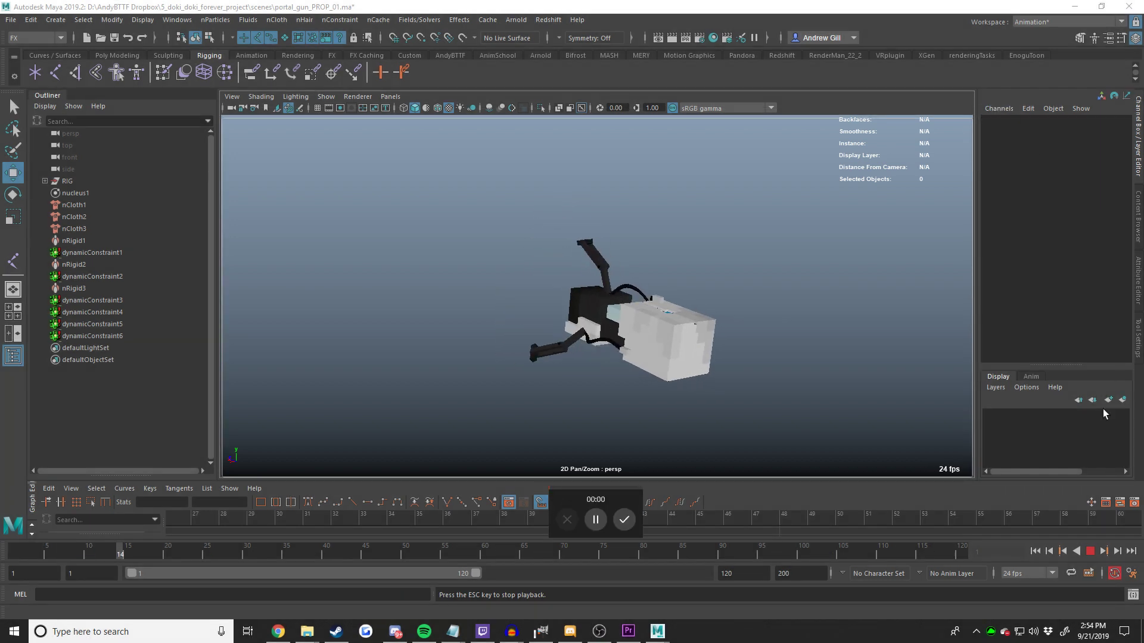
# Finish the screen recording and stop the animation playback.
pyautogui.click(633, 523)
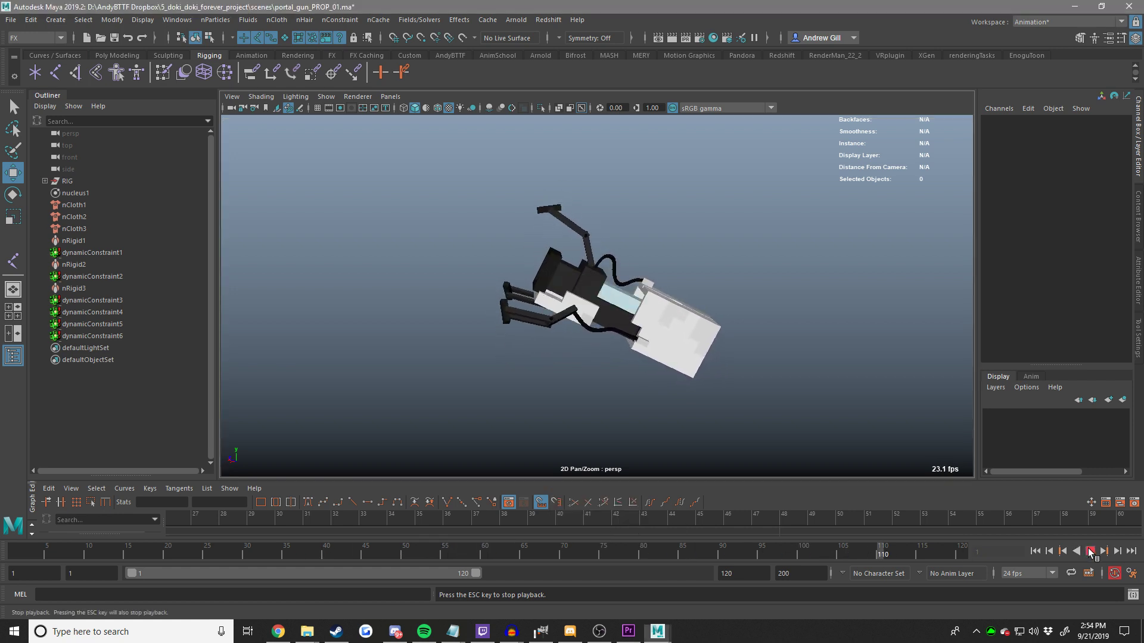
pyautogui.click(1090, 551)
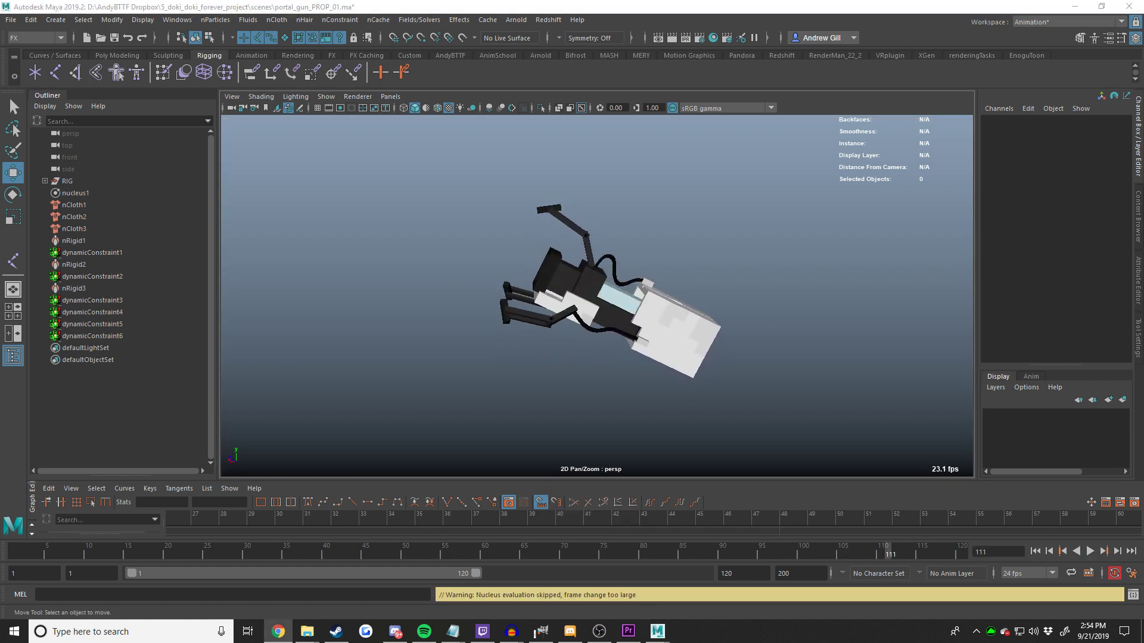
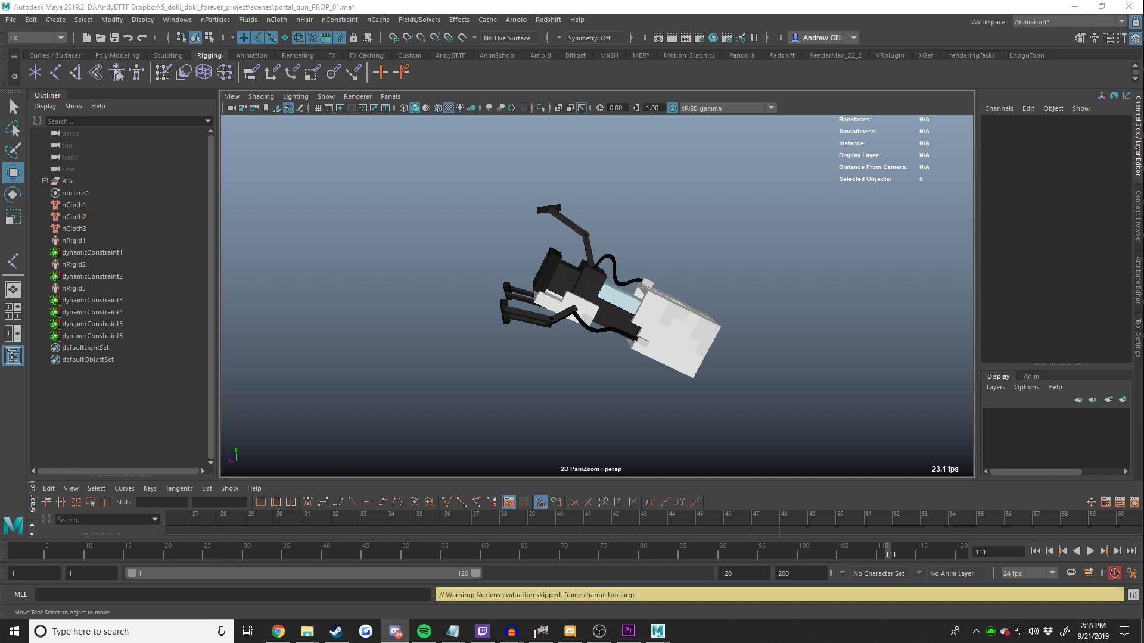
# Show the NURBS curves in the viewport again and select the three claw tip controls.
pyautogui.click(326, 97)
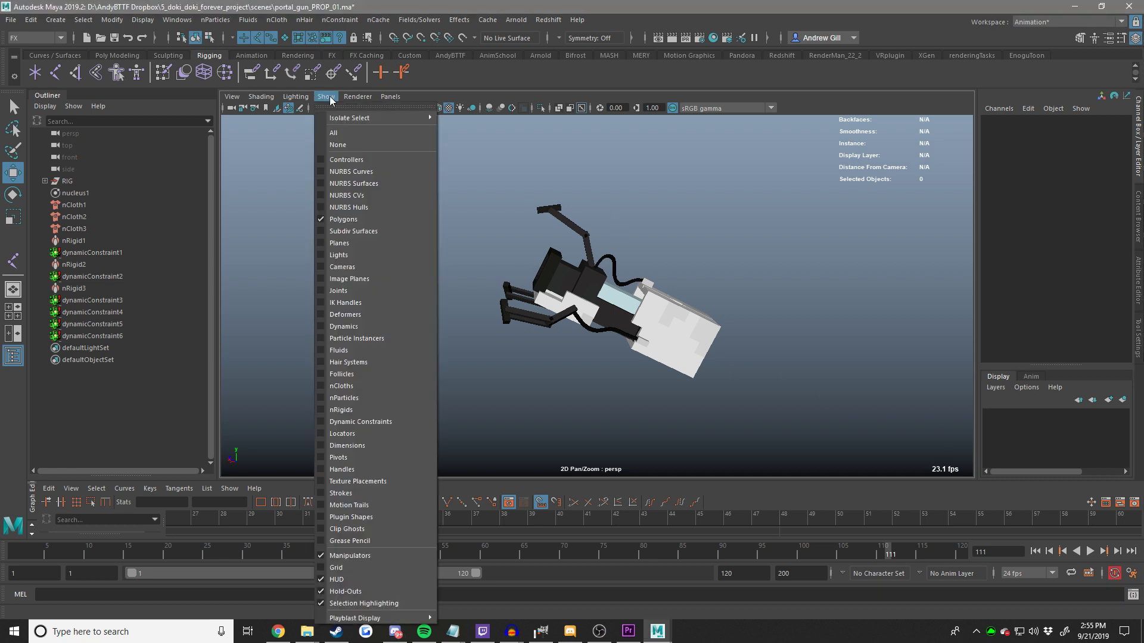
pyautogui.click(351, 172)
pyautogui.click(540, 208)
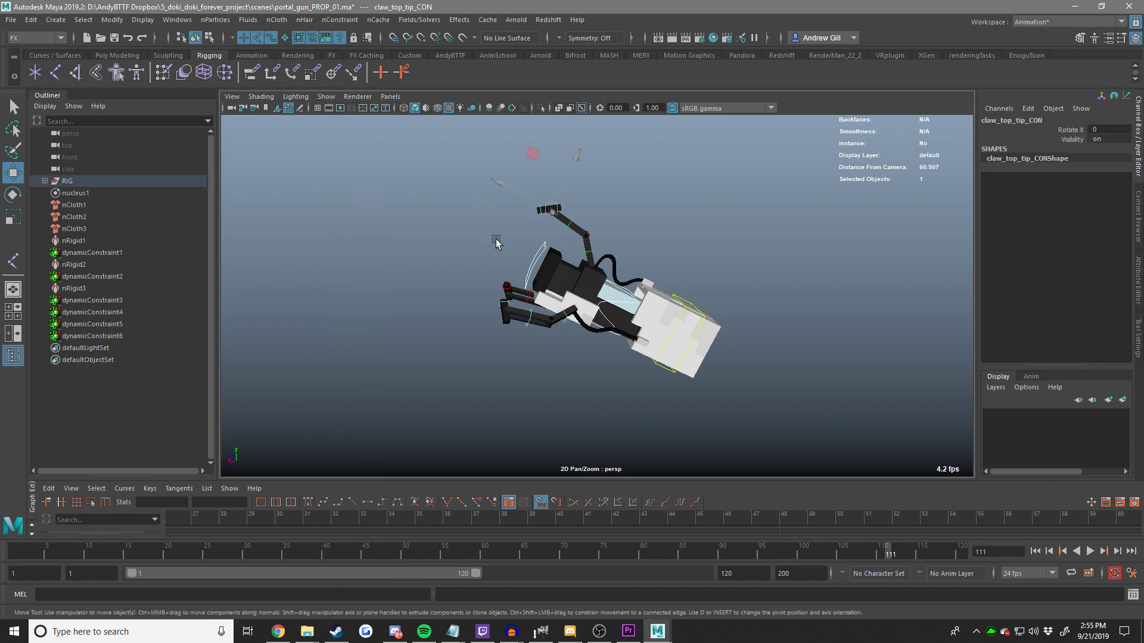
pyautogui.moveTo(513, 281); pyautogui.dragTo(255, 462)
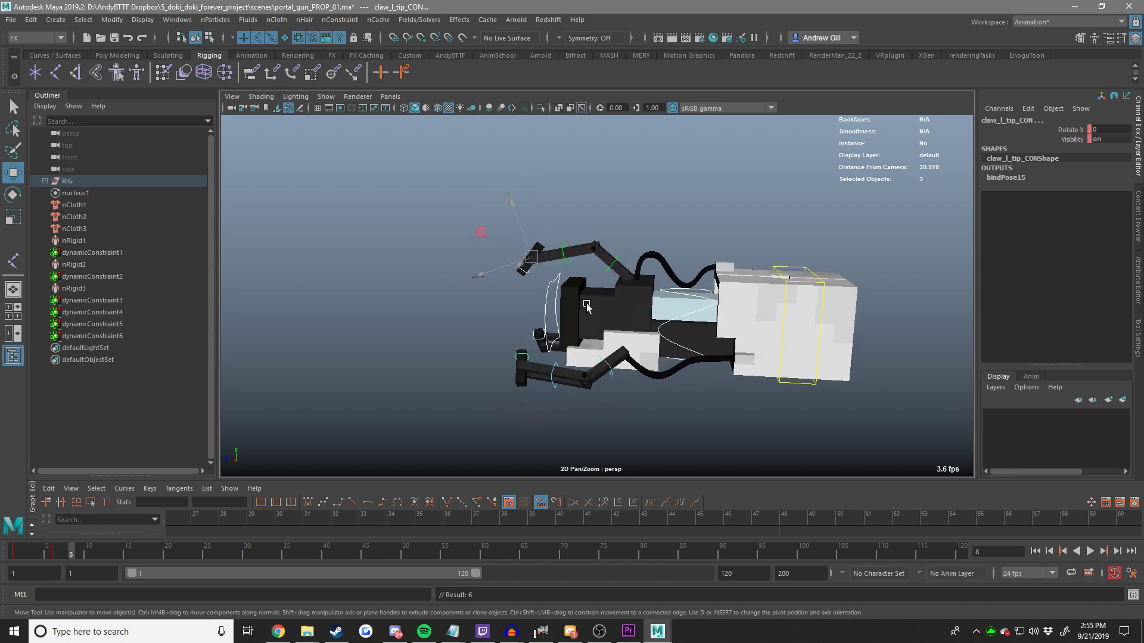
# Rotate the three claw tip controls between frames 8 and 18 to key a swing down to about -24° in Rotate X.
pyautogui.press('e')
pyautogui.moveTo(621, 259); pyautogui.dragTo(698, 308)
pyautogui.hotkey('alt', '.')
pyautogui.hotkey('alt', '.')
pyautogui.hotkey('alt', '.')
pyautogui.hotkey('alt', '.')
pyautogui.hotkey('alt', '.')
pyautogui.hotkey('alt', '.')
pyautogui.hotkey('alt', '.')
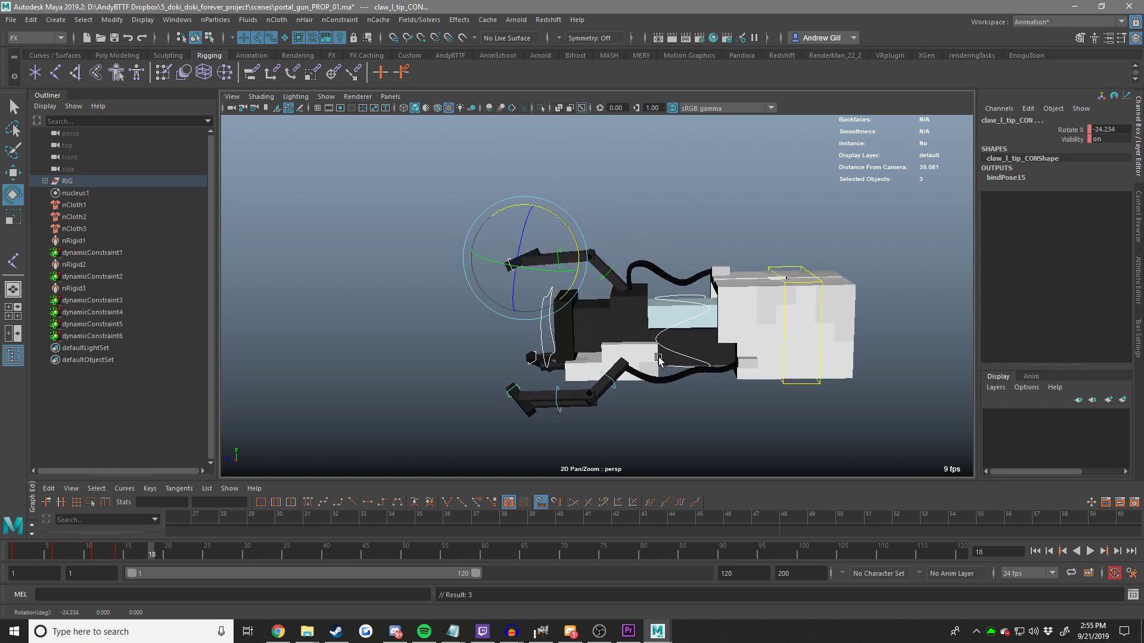
# Key further back-and-forth rotations on the three claw tips between frame 18 and frame 27.
pyautogui.moveTo(665, 356); pyautogui.dragTo(743, 284, button='middle')
pyautogui.hotkey('alt', '.')
pyautogui.hotkey('alt', '.')
pyautogui.hotkey('alt', '.')
pyautogui.moveTo(699, 250); pyautogui.dragTo(695, 295, button='middle')
pyautogui.moveTo(694, 293); pyautogui.dragTo(721, 293)
pyautogui.moveTo(722, 292); pyautogui.dragTo(722, 299, button='middle')
pyautogui.press('s')
# Set Rotate X of the three claw tip controls to 0 at frame 30 to settle the swing.
pyautogui.hotkey('alt', '.')
pyautogui.hotkey('alt', '.')
pyautogui.hotkey('alt', '.')
pyautogui.write('0')
pyautogui.press('Return')
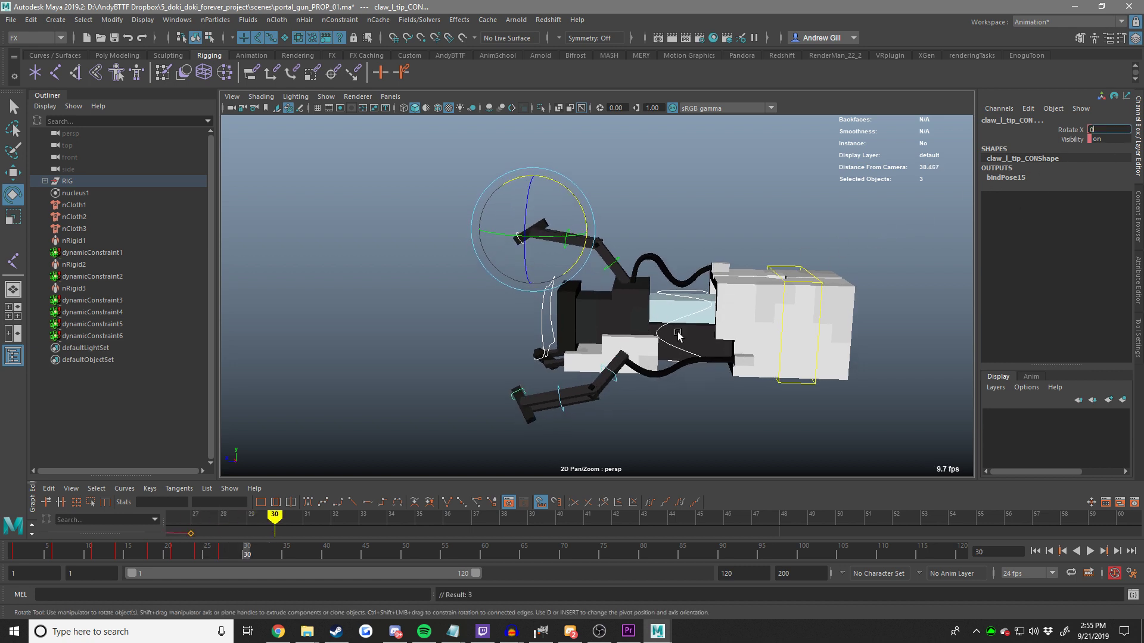
# Refine and key the claw tips' rotation in the last part of the swing, before frame 28.
pyautogui.moveTo(131, 547); pyautogui.dragTo(201, 550)
pyautogui.moveTo(778, 310); pyautogui.dragTo(762, 323, button='middle')
pyautogui.press('s')
pyautogui.hotkey('alt', '.')
pyautogui.hotkey('alt', '.')
pyautogui.hotkey('alt', '.')
pyautogui.hotkey('alt', '.')
pyautogui.hotkey('alt', '.')
pyautogui.hotkey('alt', '.')
pyautogui.hotkey('alt', '.')
pyautogui.hotkey('alt', '.')
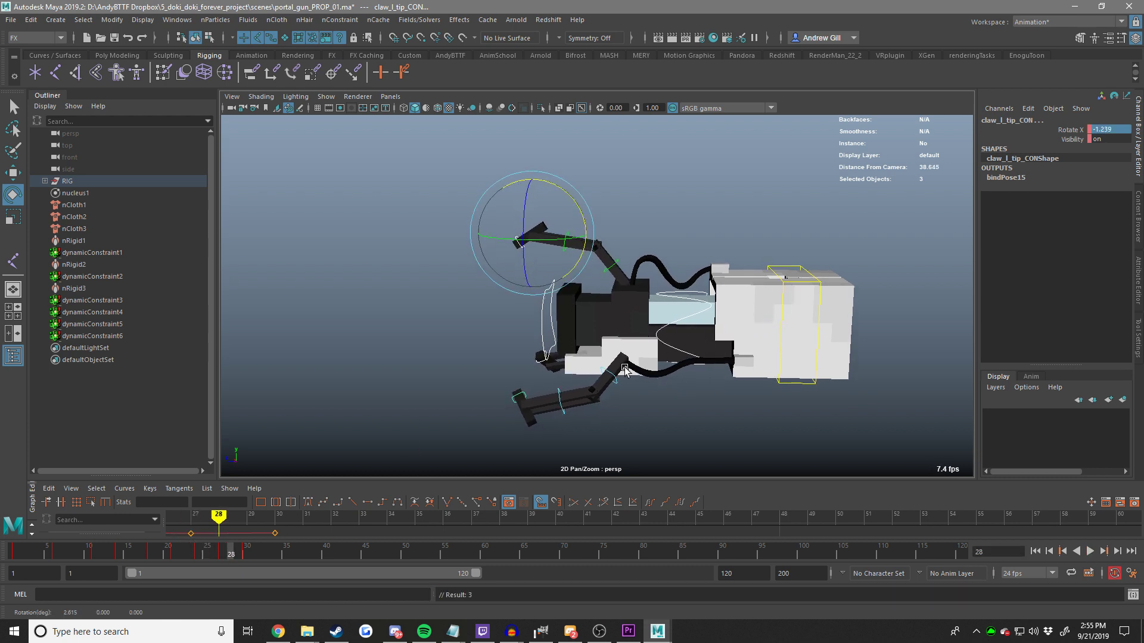
# Play the animation from about frame 4 to review the claw tip swing.
pyautogui.moveTo(176, 553); pyautogui.dragTo(40, 548)
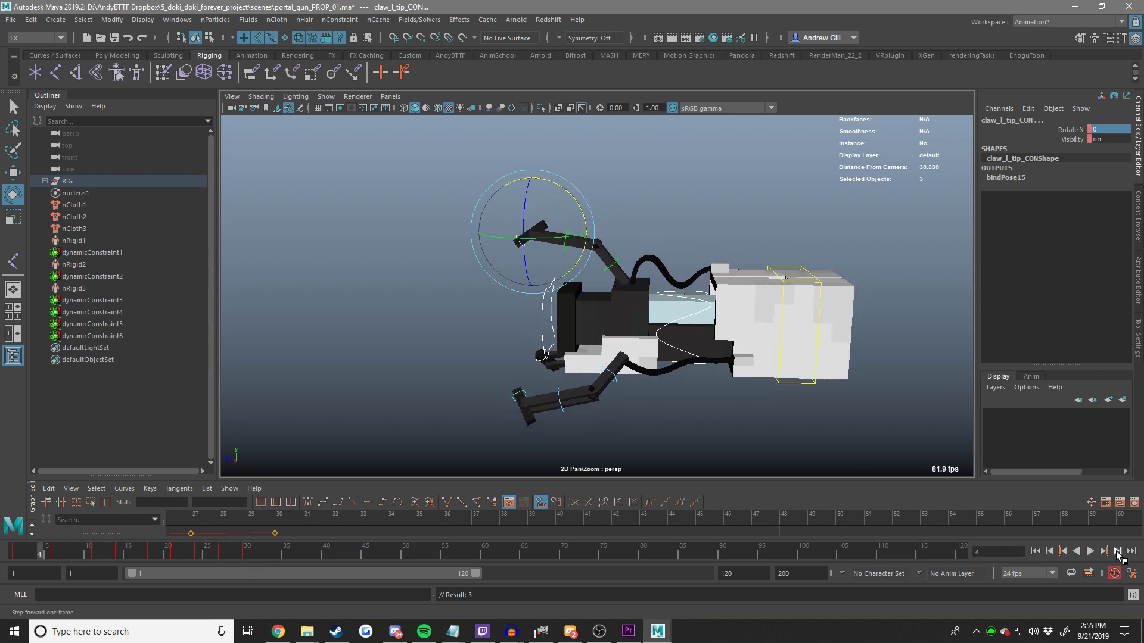
pyautogui.click(1090, 552)
pyautogui.click(1090, 552)
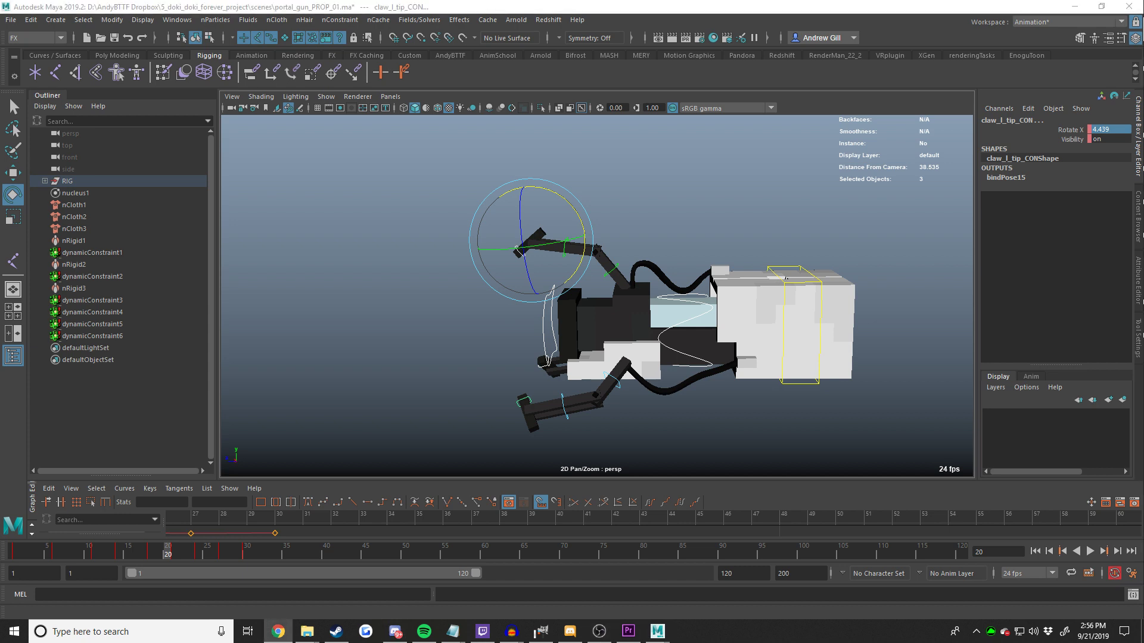
pyautogui.keyDown('alt'); pyautogui.moveTo(518, 194); pyautogui.dragTo(503, 191, button='middle'); pyautogui.keyUp('alt')
pyautogui.hotkey('alt', 'v')
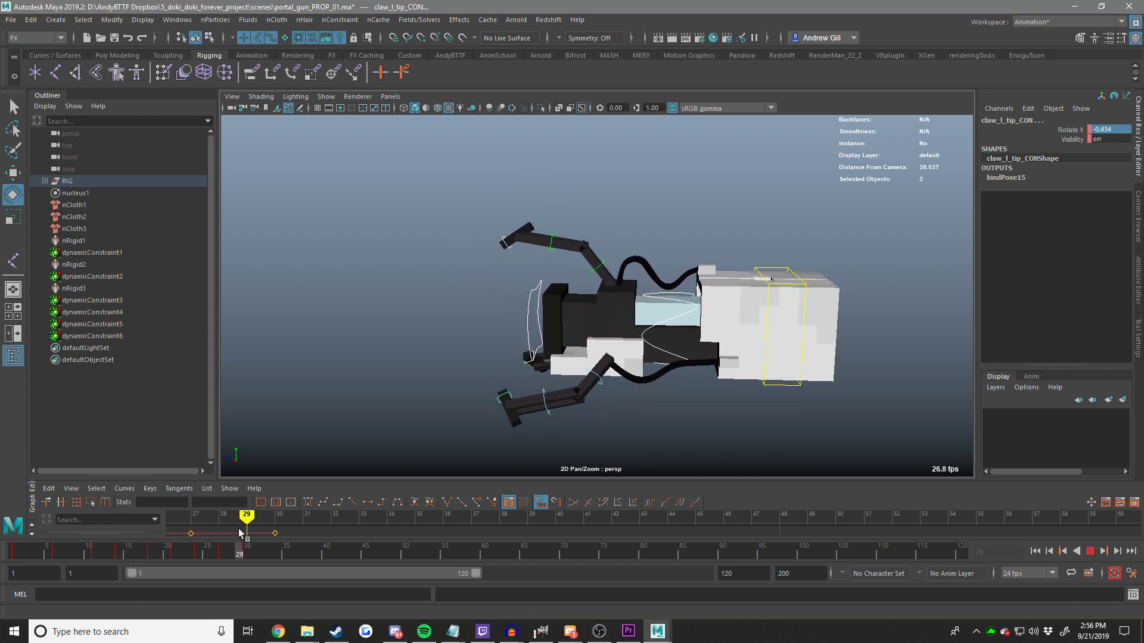
# Key the claw tips at rest on frame 31 and rotate them to about 28° in Rotate X at frame 39.
pyautogui.moveTo(240, 533); pyautogui.dragTo(254, 505)
pyautogui.keyDown('alt'); pyautogui.moveTo(632, 346); pyautogui.dragTo(596, 341); pyautogui.keyUp('alt')
pyautogui.press('s')
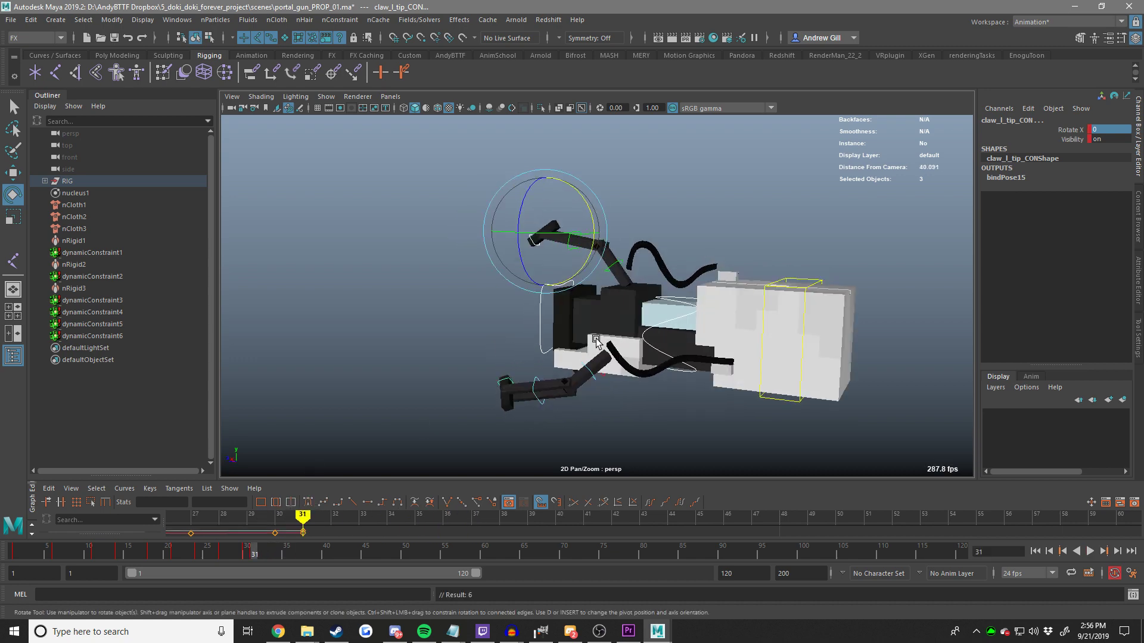
pyautogui.hotkey('alt', '.')
pyautogui.hotkey('alt', '.')
pyautogui.hotkey('alt', '.')
pyautogui.hotkey('alt', '.')
pyautogui.hotkey('alt', '.')
pyautogui.hotkey('alt', '.')
pyautogui.hotkey('alt', '.')
pyautogui.hotkey('alt', '.')
pyautogui.moveTo(597, 339); pyautogui.dragTo(640, 335, button='middle')
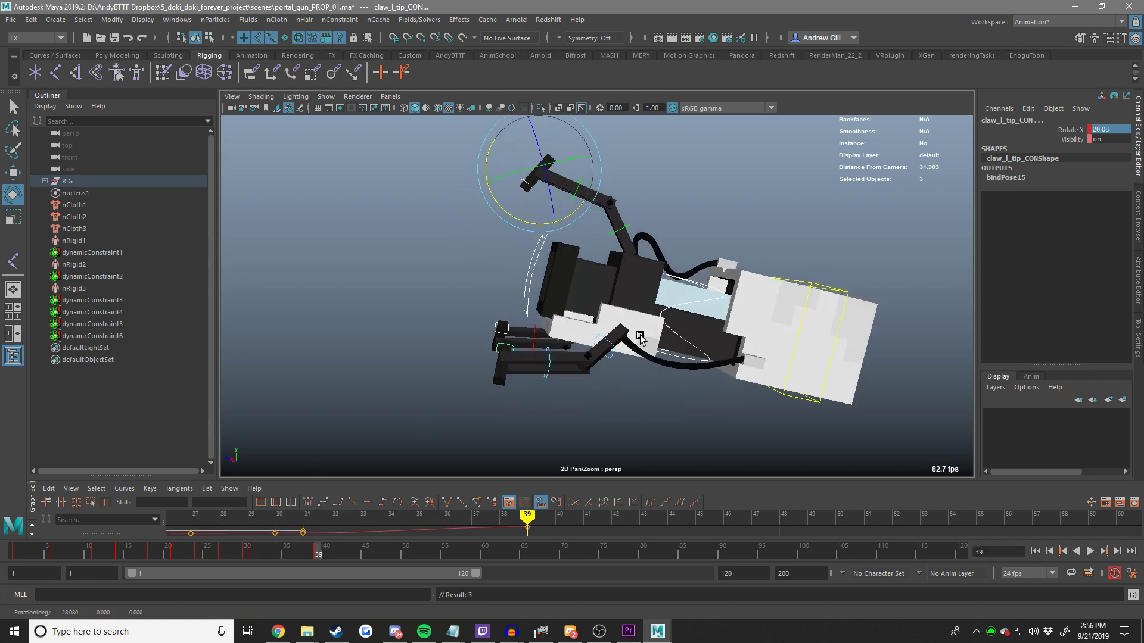
# Rotate the claw tips to about -2.4° at frame 47 and add another key at frame 51.
pyautogui.hotkey('alt', 'v')
pyautogui.hotkey('alt', 'v')
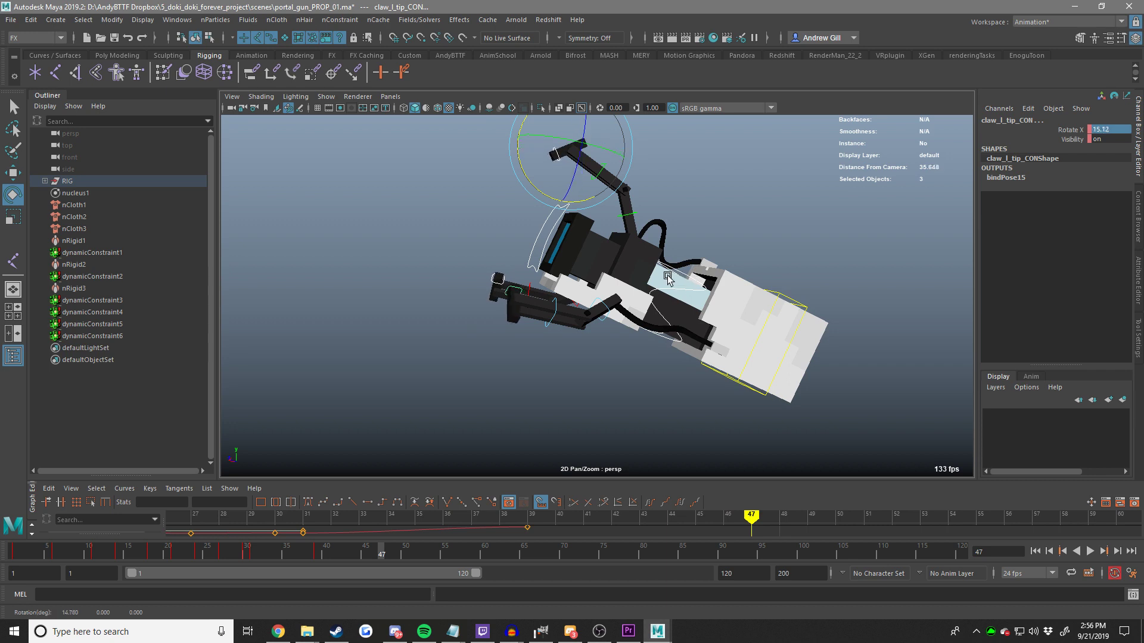
pyautogui.moveTo(667, 278); pyautogui.dragTo(602, 286, button='middle')
pyautogui.keyDown('alt'); pyautogui.moveTo(576, 290); pyautogui.dragTo(596, 337, button='middle'); pyautogui.keyUp('alt')
pyautogui.hotkey('alt', '.')
pyautogui.hotkey('alt', '.')
pyautogui.hotkey('alt', '.')
pyautogui.hotkey('alt', '.')
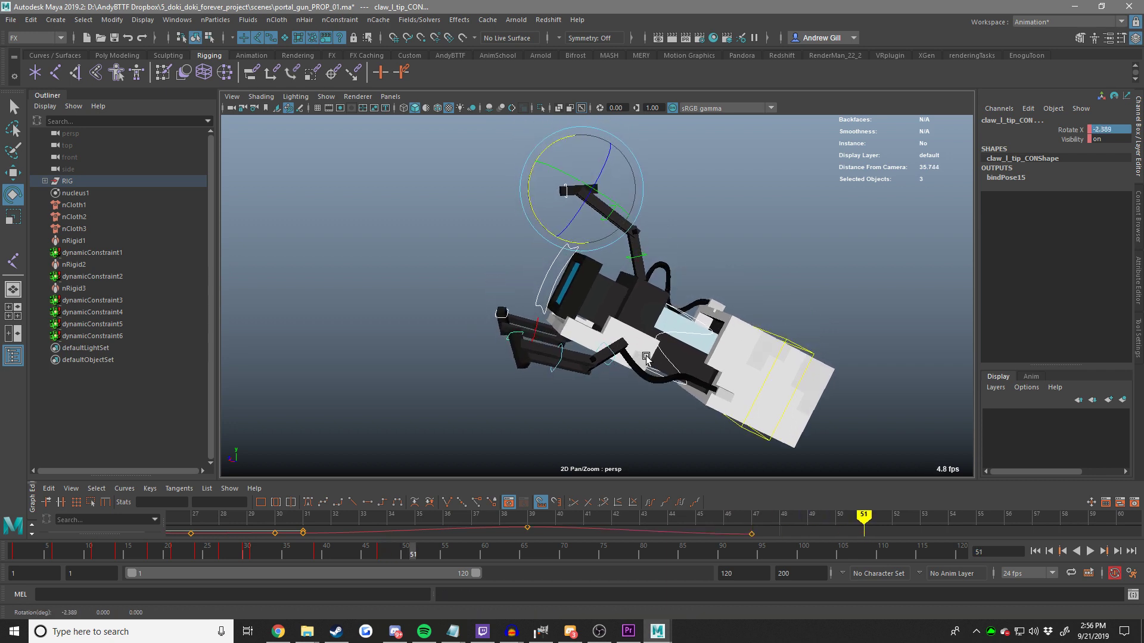
pyautogui.press('s')
# Set the claw tips' Rotate X to 0 at frame 58 and hold that pose with a key at frame 60.
pyautogui.hotkey('alt', 'v')
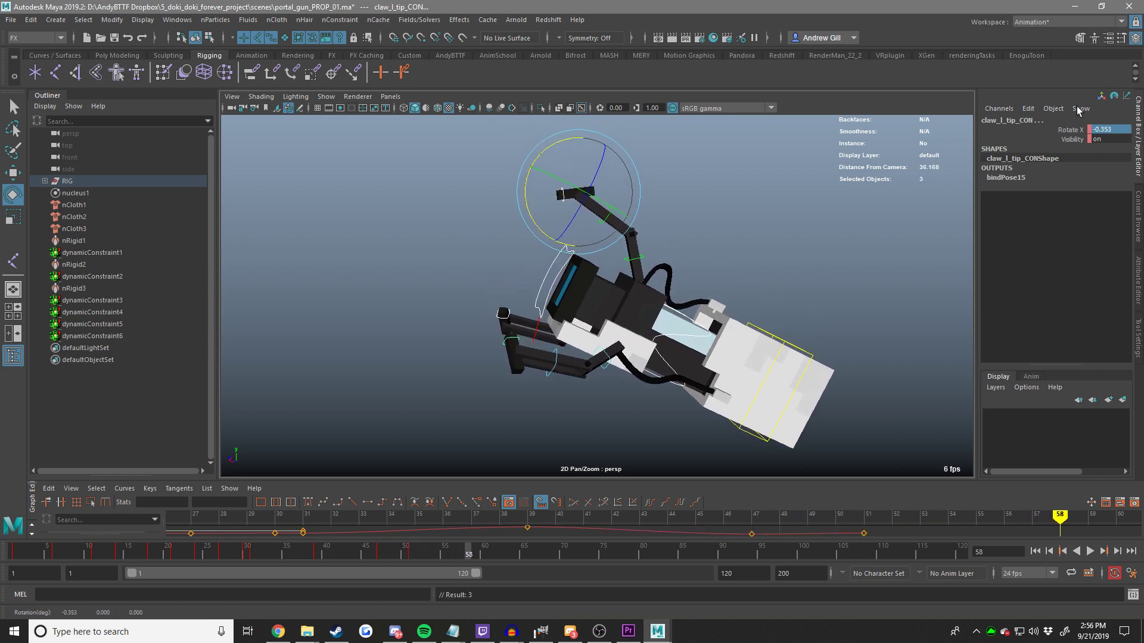
pyautogui.click(1108, 129)
pyautogui.write('0')
pyautogui.press('Return')
pyautogui.keyDown('alt'); pyautogui.moveTo(576, 299); pyautogui.dragTo(575, 262, button='middle'); pyautogui.keyUp('alt')
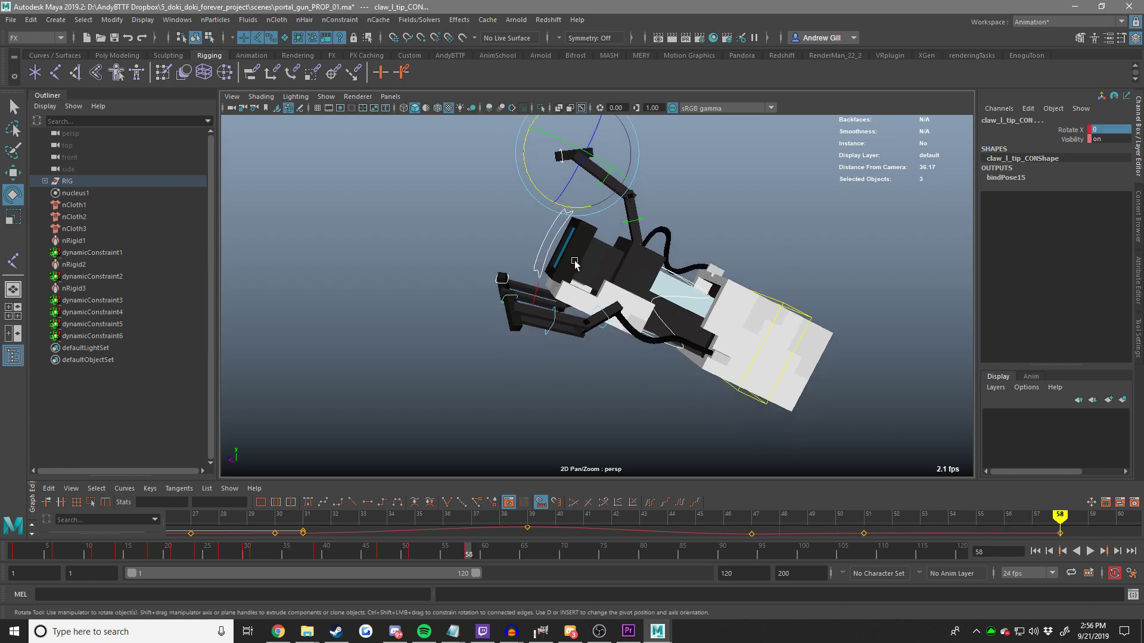
pyautogui.hotkey('alt', '.')
pyautogui.hotkey('alt', '.')
pyautogui.hotkey('alt', '.')
pyautogui.press('s')
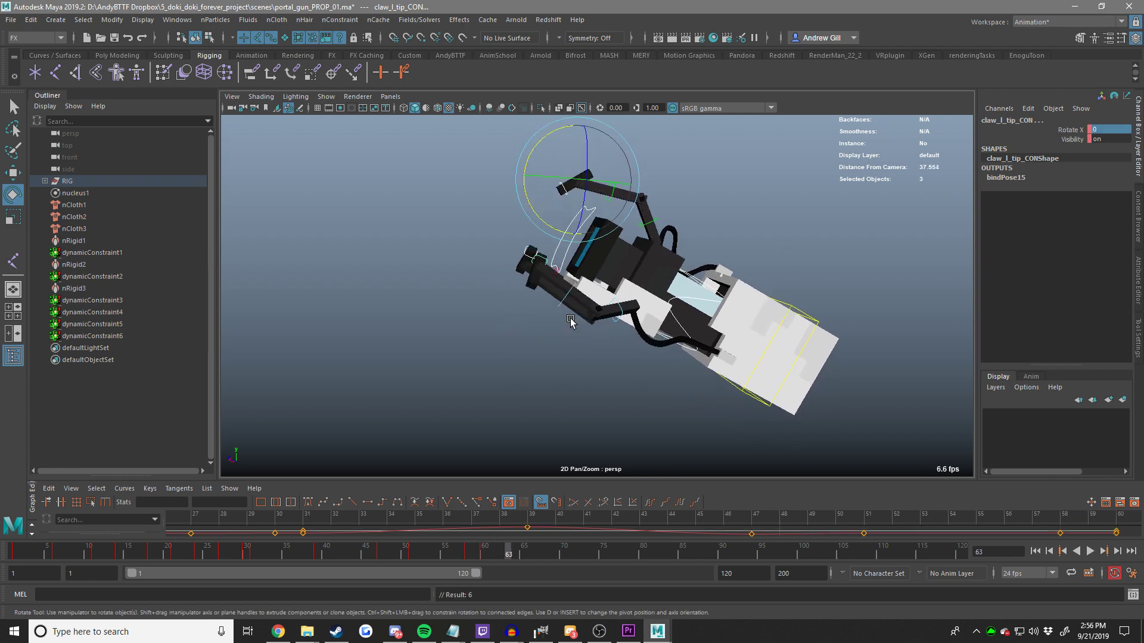
# Key the claw tips at frame 62 and rotate them to begin the second recoil's swing.
pyautogui.moveTo(521, 548); pyautogui.dragTo(483, 555)
pyautogui.hotkey('alt', '.')
pyautogui.hotkey('alt', '.')
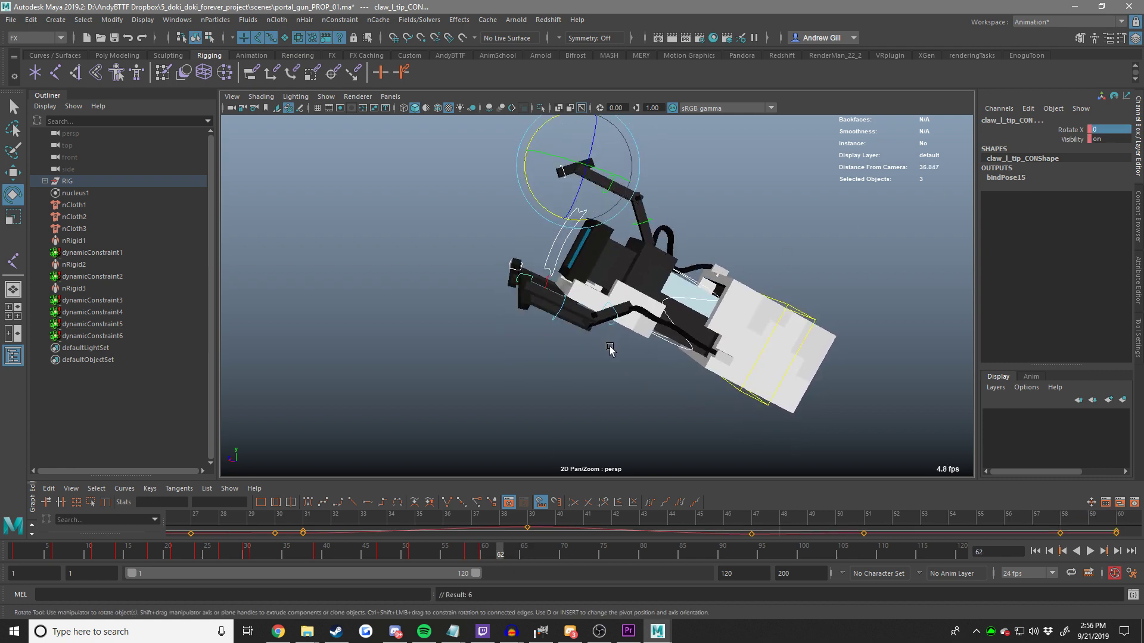
pyautogui.press('s')
pyautogui.hotkey('alt', '.')
pyautogui.moveTo(590, 360); pyautogui.dragTo(682, 393, button='middle')
# Advance to frame 82 and set the three claw tips' Rotate X to 0 to end the second swing.
pyautogui.hotkey('alt', '.')
pyautogui.hotkey('alt', '.')
pyautogui.hotkey('alt', '.')
pyautogui.hotkey('alt', '.')
pyautogui.click(1109, 130)
pyautogui.write('0')
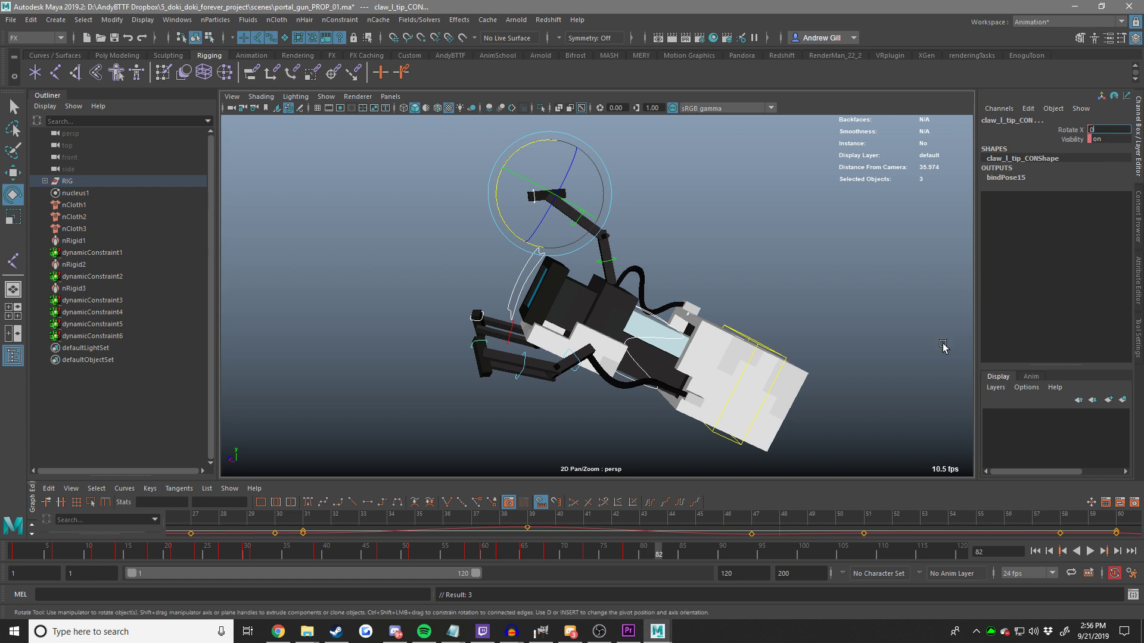
pyautogui.press('Return')
# Play the animation with nothing selected to review the claw tip motion, and stop the playback.
pyautogui.click(1090, 551)
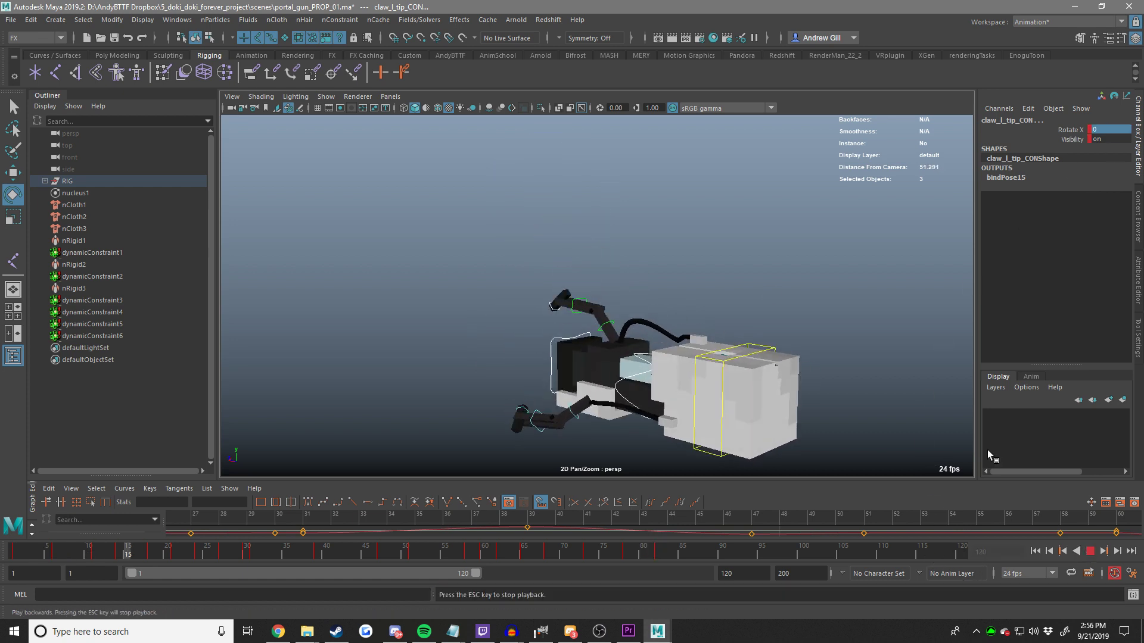
pyautogui.click(771, 293)
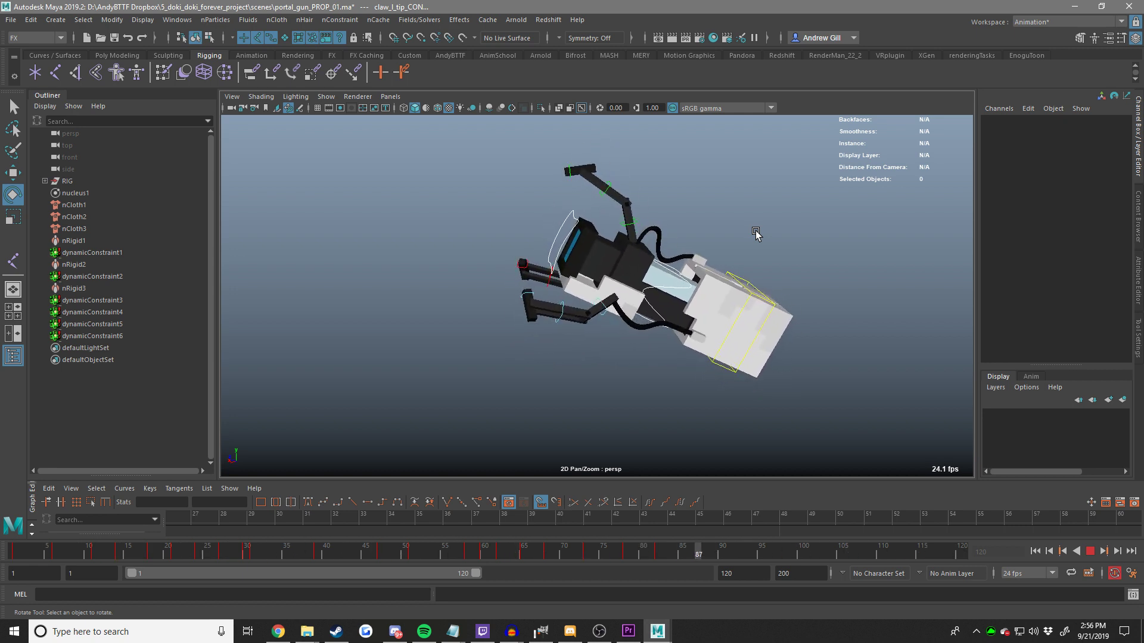
pyautogui.click(1089, 551)
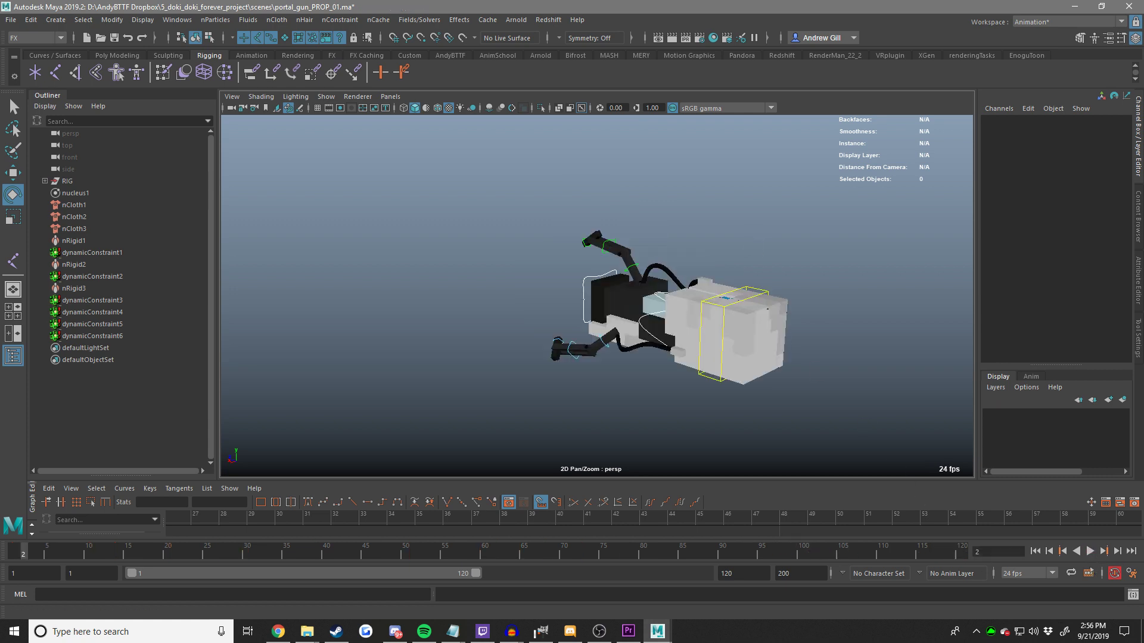